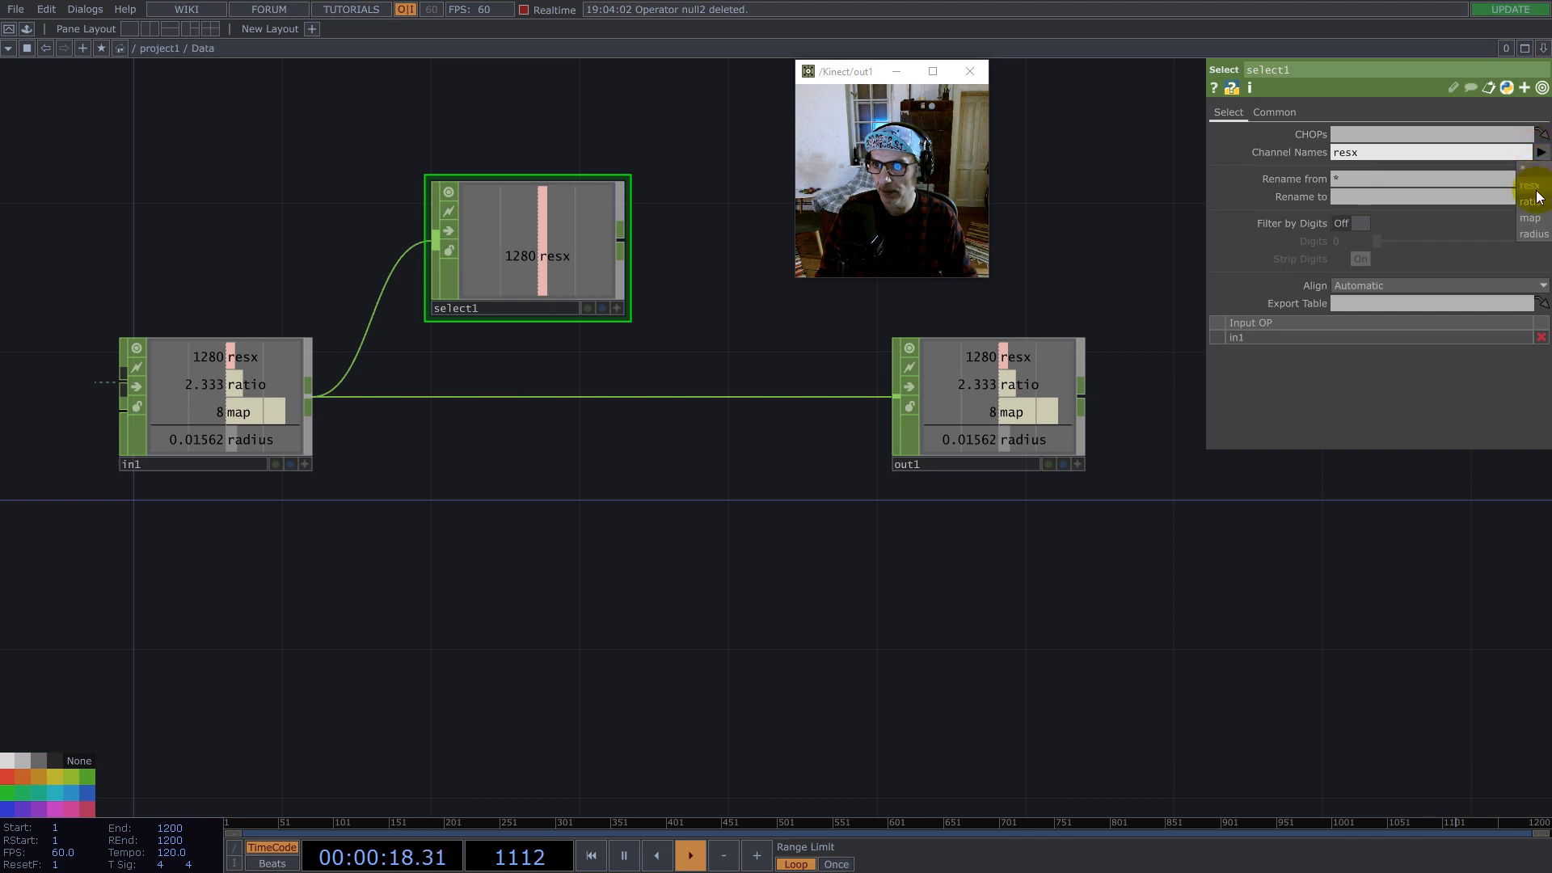
Step: In select1, pick the resx and ratio channels and rename the first channel to resy
left_click(1407, 196)
type("re")
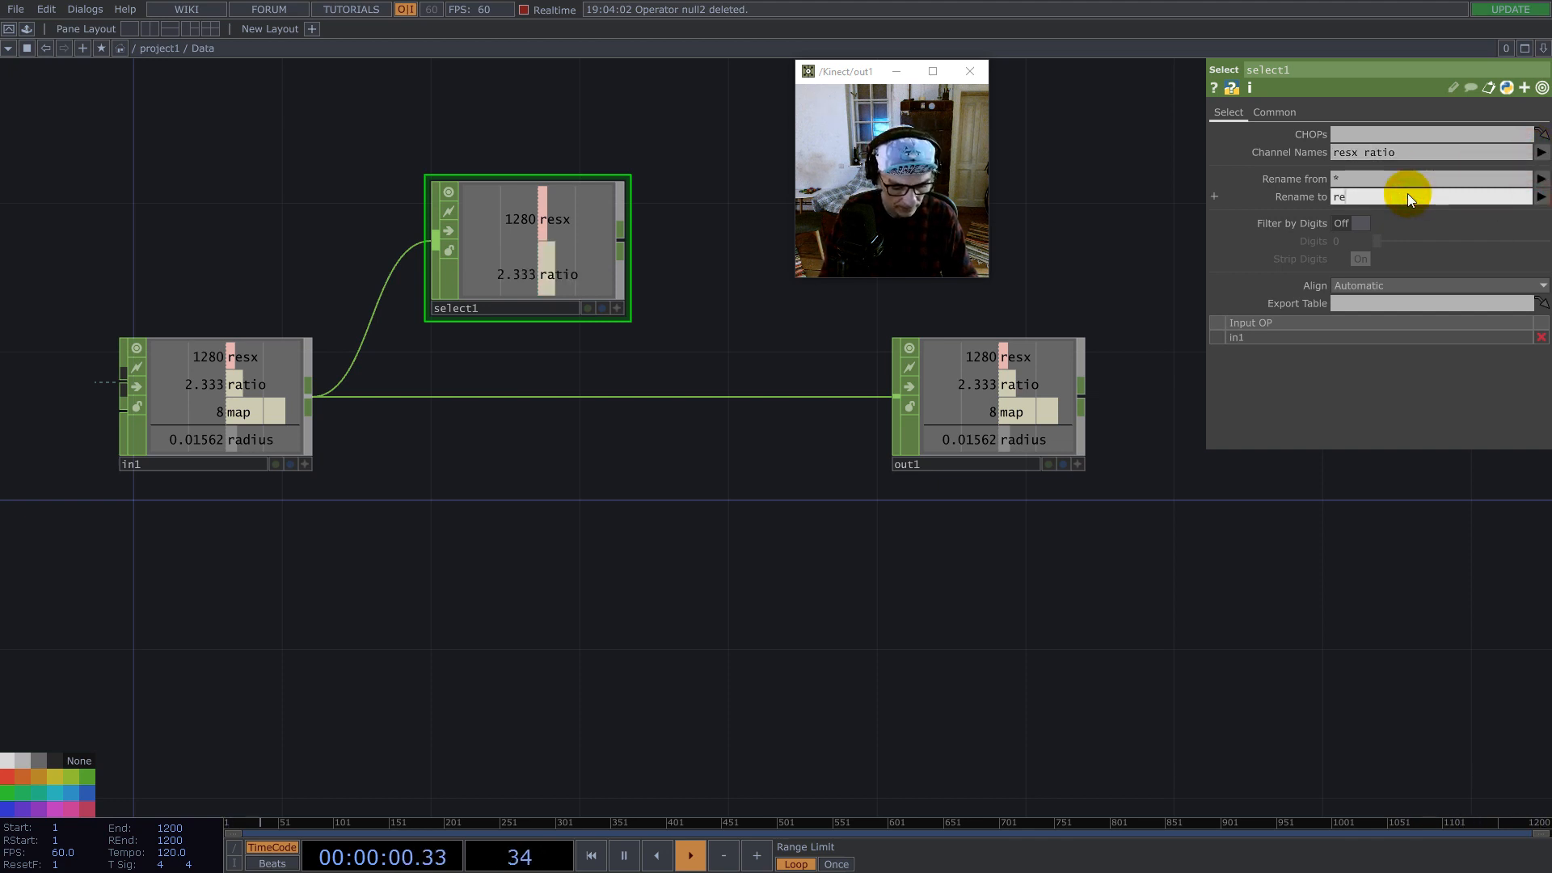
type("s")
key("BackSpace")
key("BackSpace")
key("BackSpace")
type("resy")
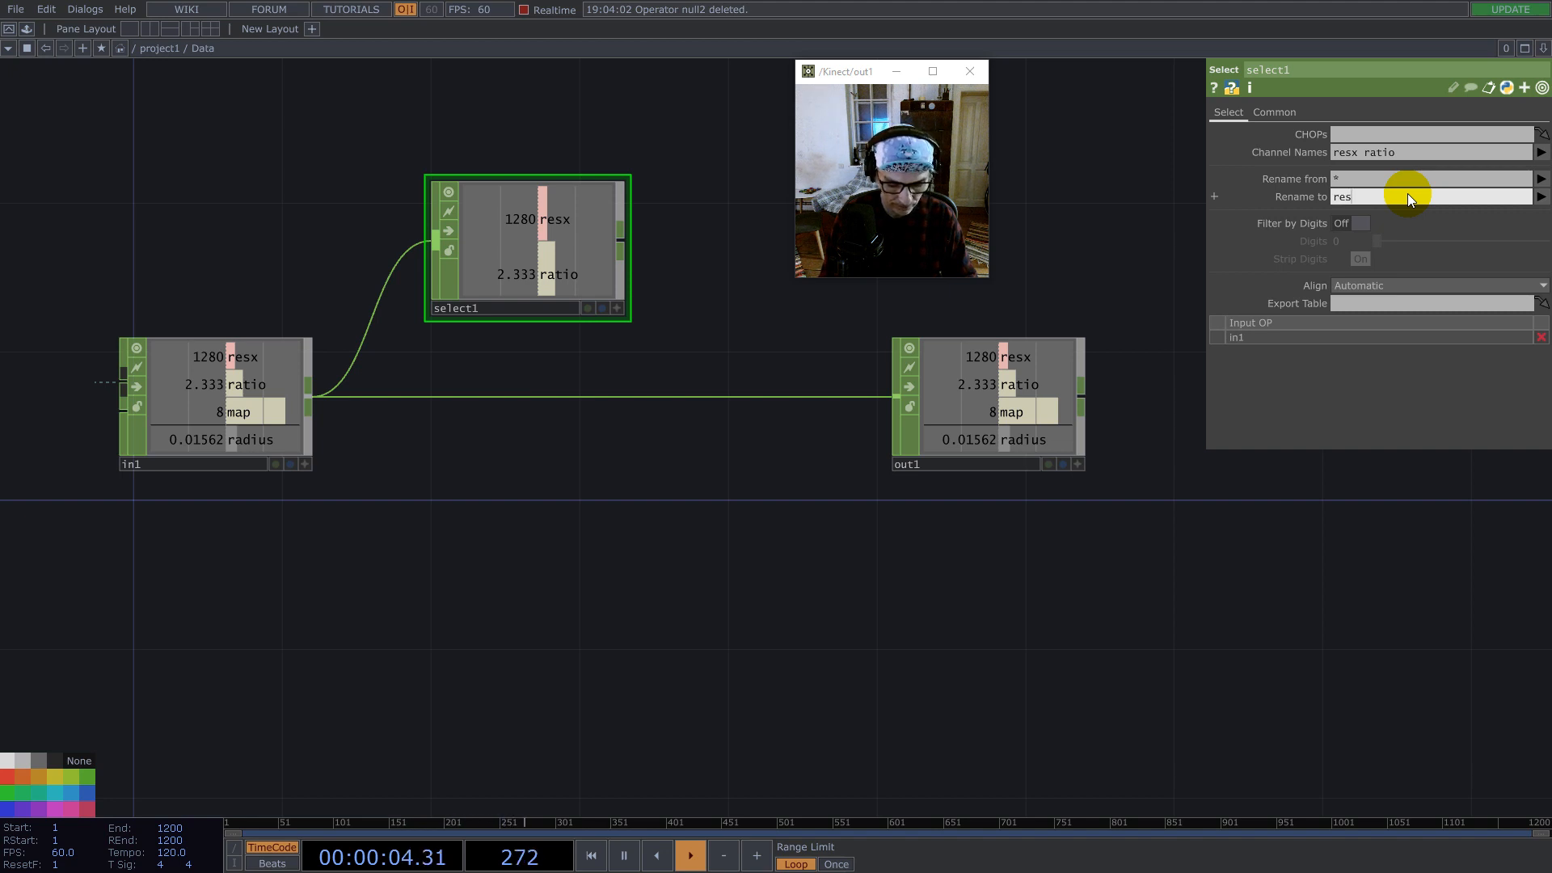
left_click(499, 476)
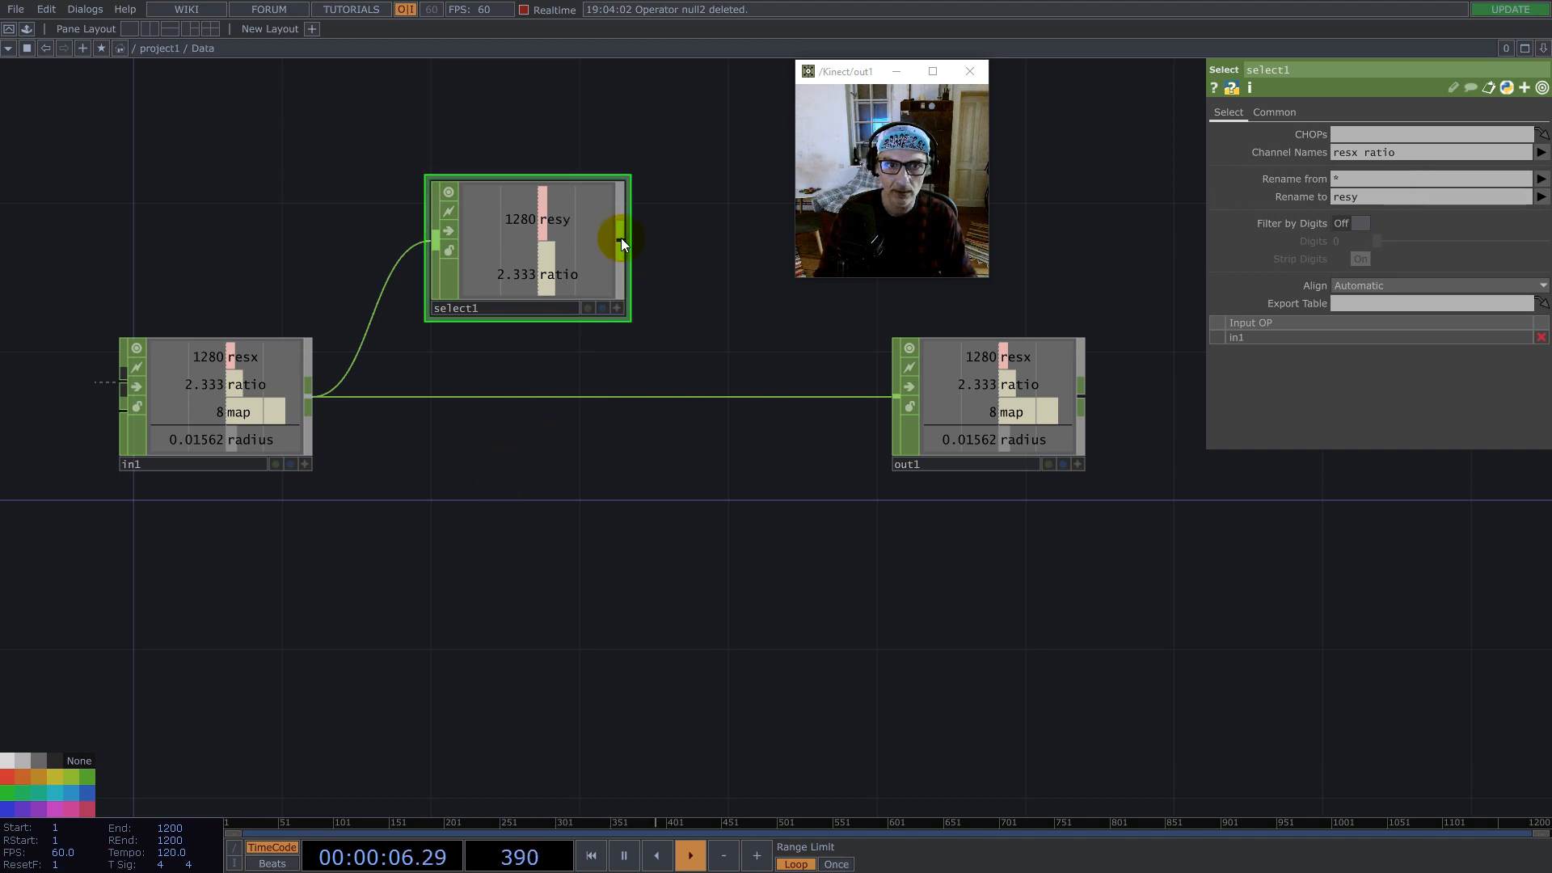
Step: Append a Math CHOP to select1 and set its Combine Channels option to Divide
left_click(620, 239)
type("mat")
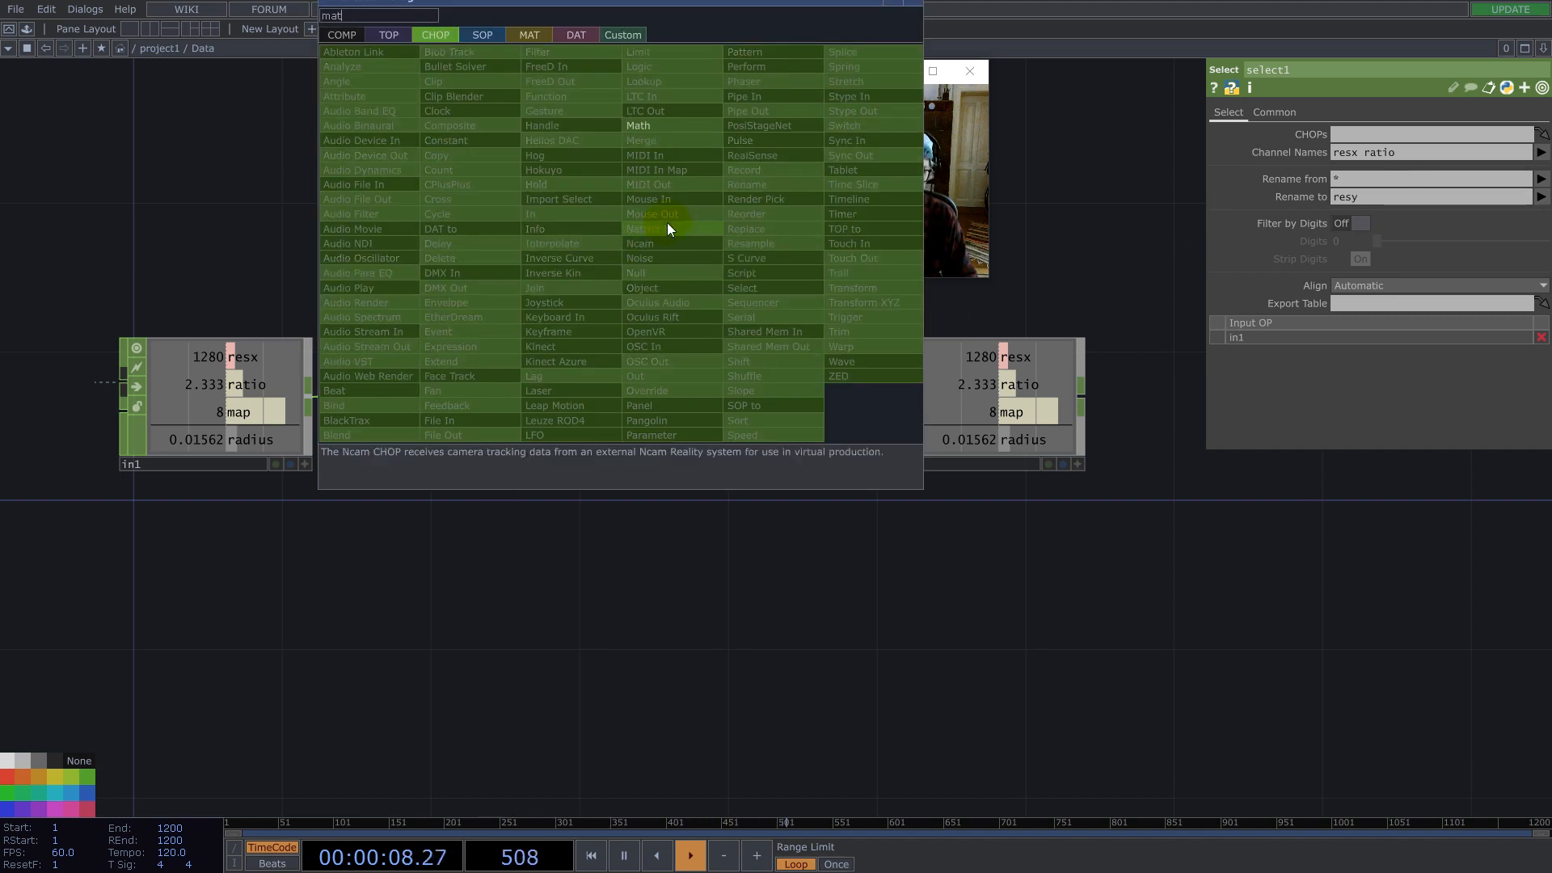
left_click(634, 129)
left_click(743, 250)
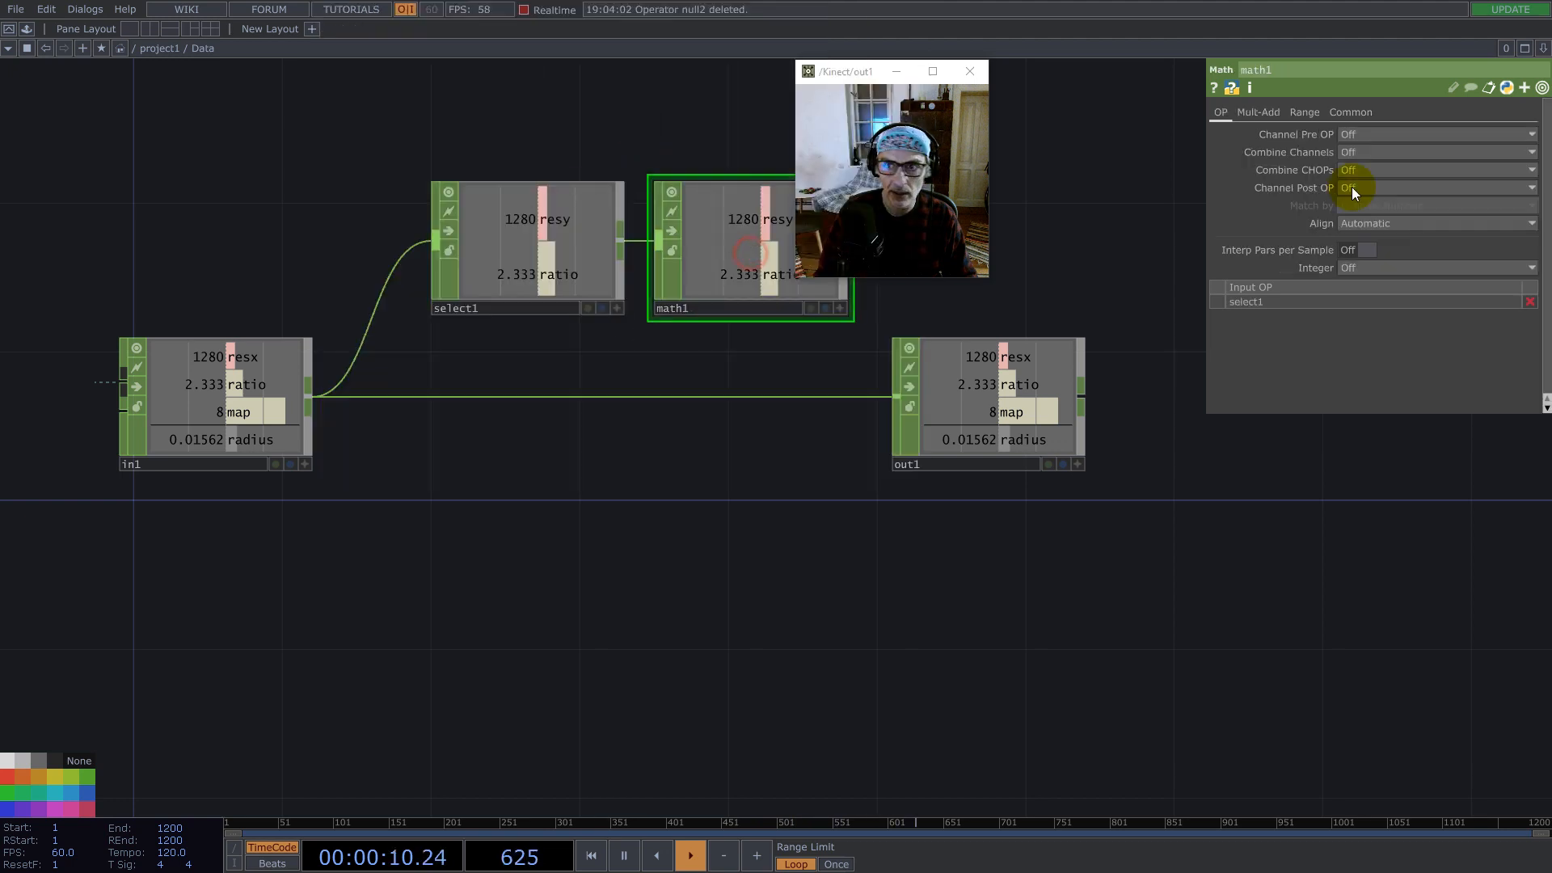
left_click(1349, 153)
left_click(1366, 235)
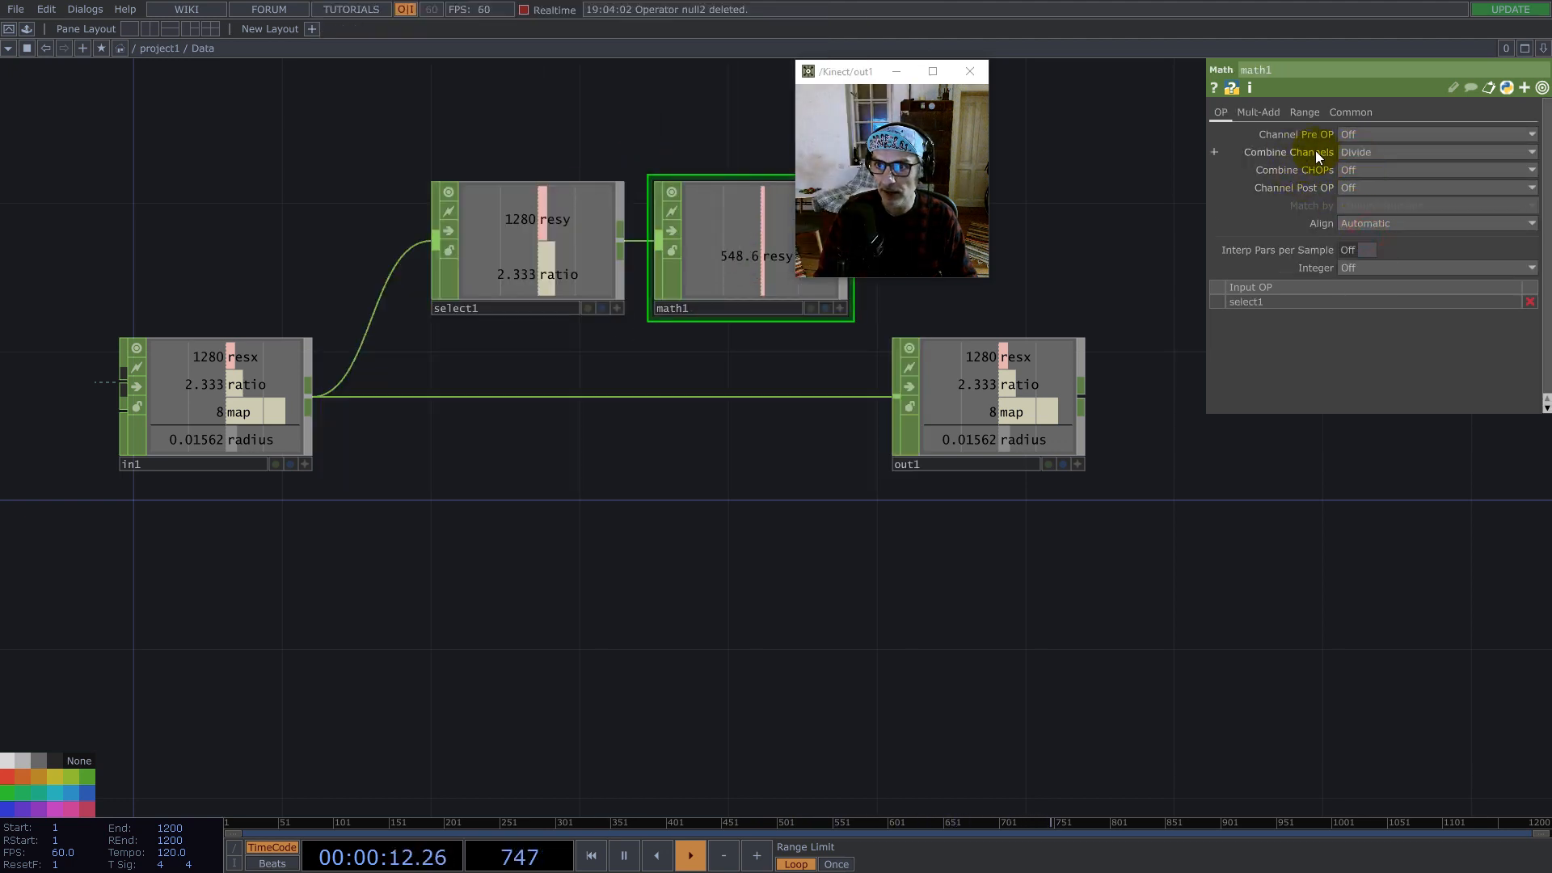
Step: Make room before out1, insert a Merge CHOP between in1 and out1, and wire math1 into it
left_click_drag(766, 523, 519, 567)
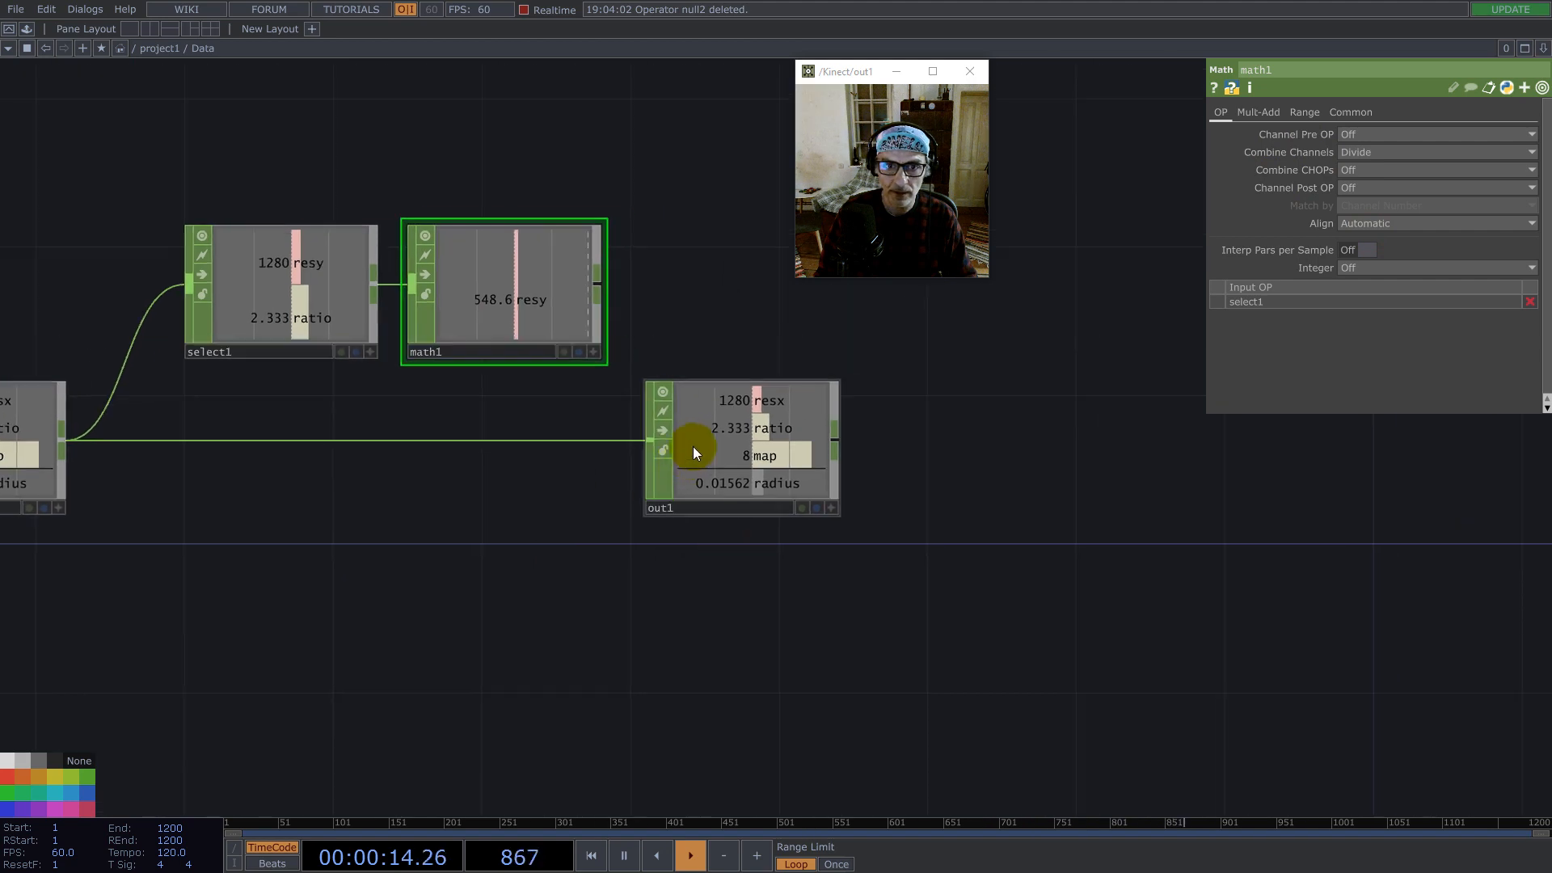
left_click_drag(695, 447, 1014, 477)
right_click(773, 463)
left_click(799, 453)
type("merg")
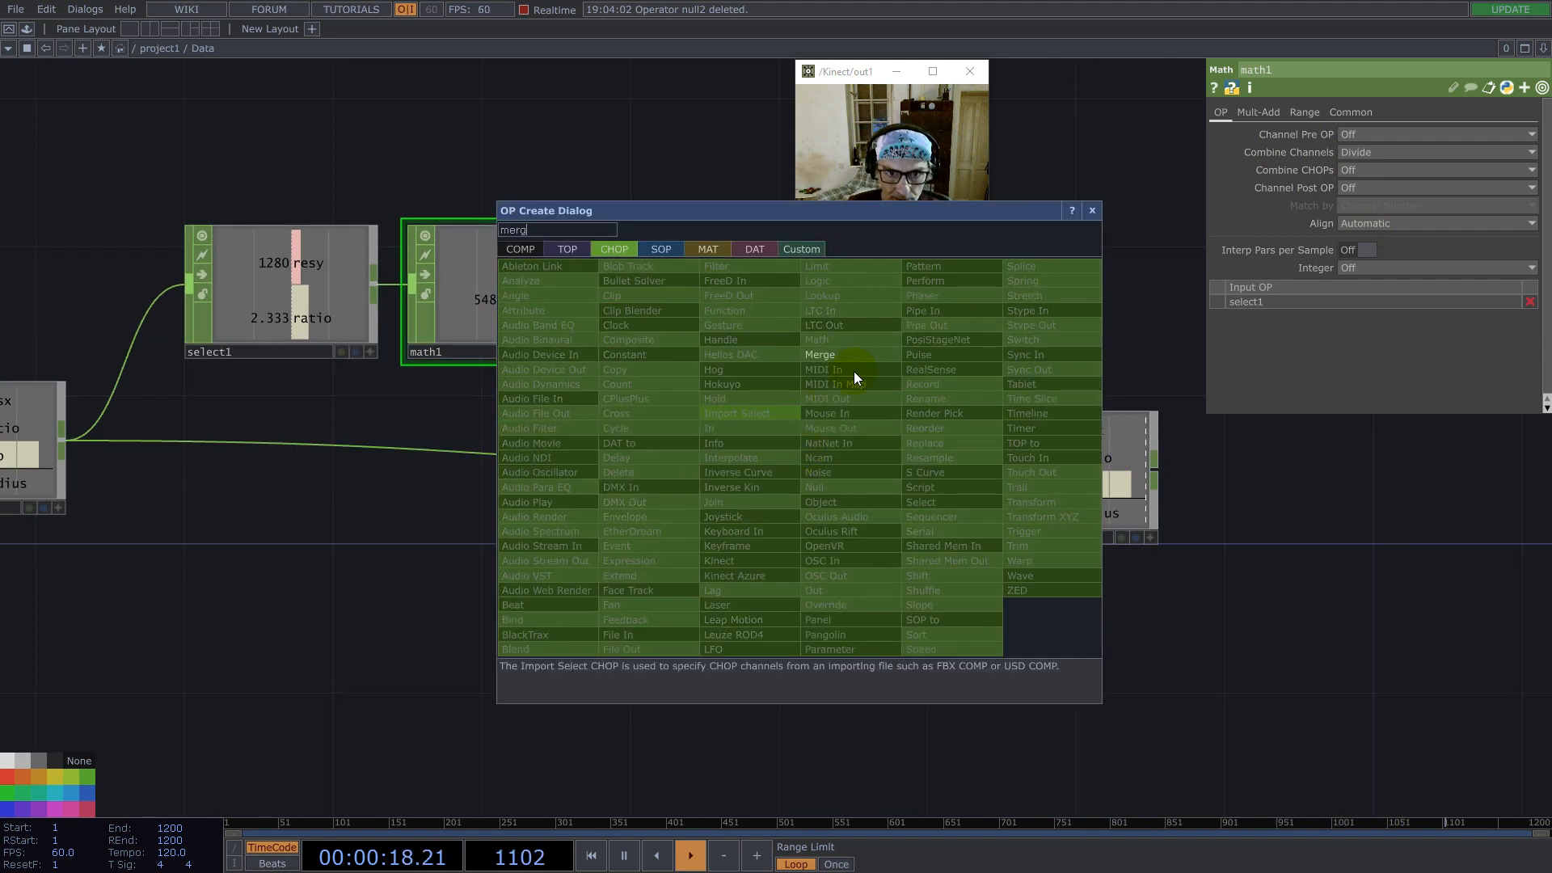
left_click(841, 354)
left_click(832, 464)
left_click_drag(599, 288, 745, 470)
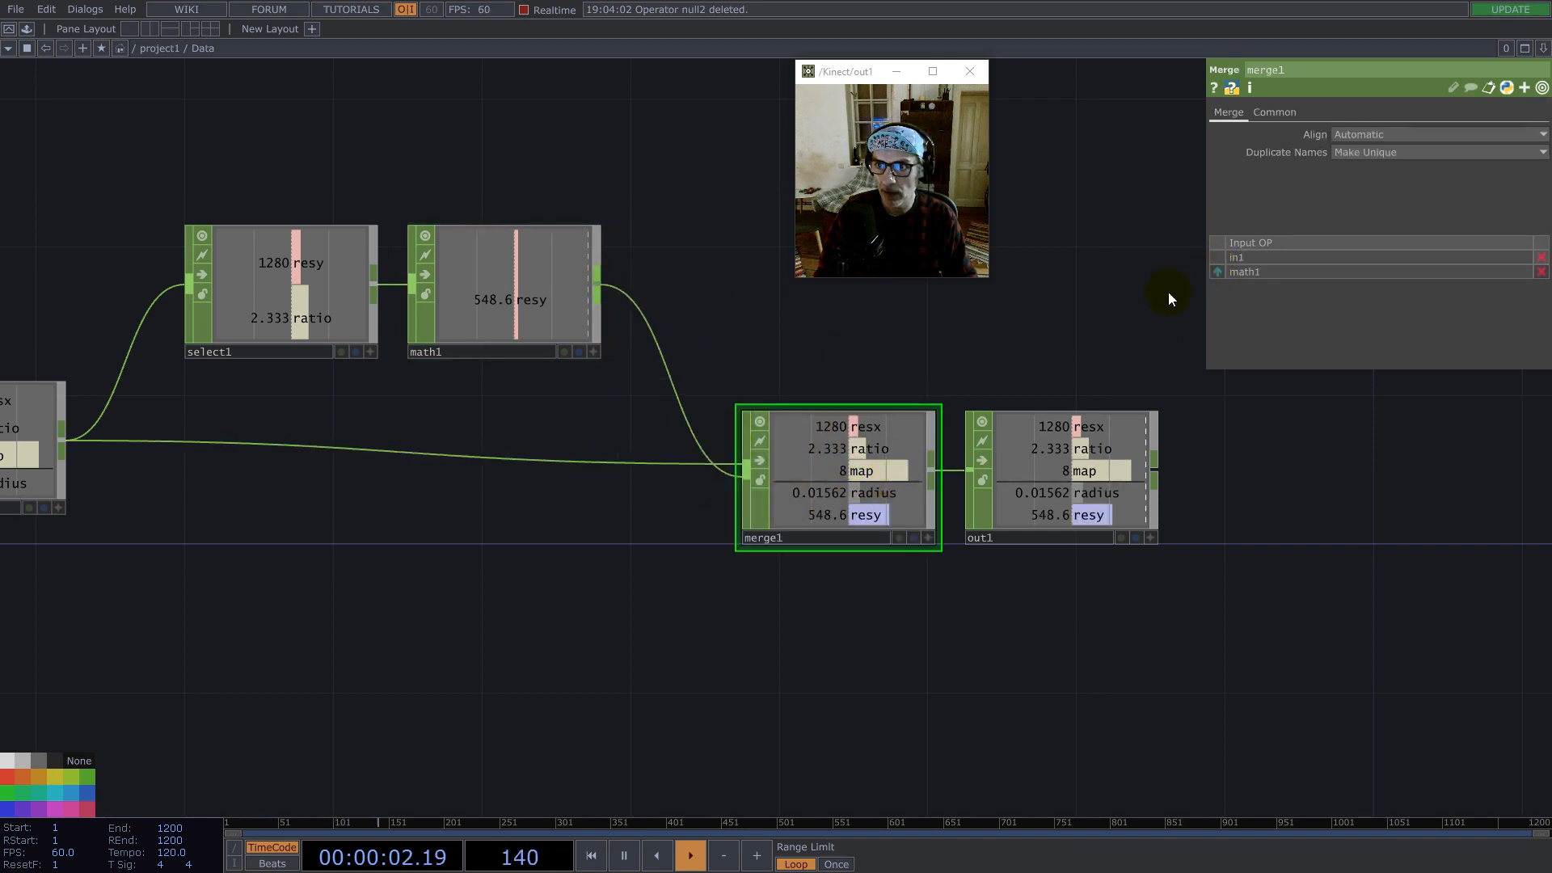
Step: Add a Keyboard In CHOP in the empty area below the existing operators
scroll(1010, 384, "down", 5)
double_click(738, 475)
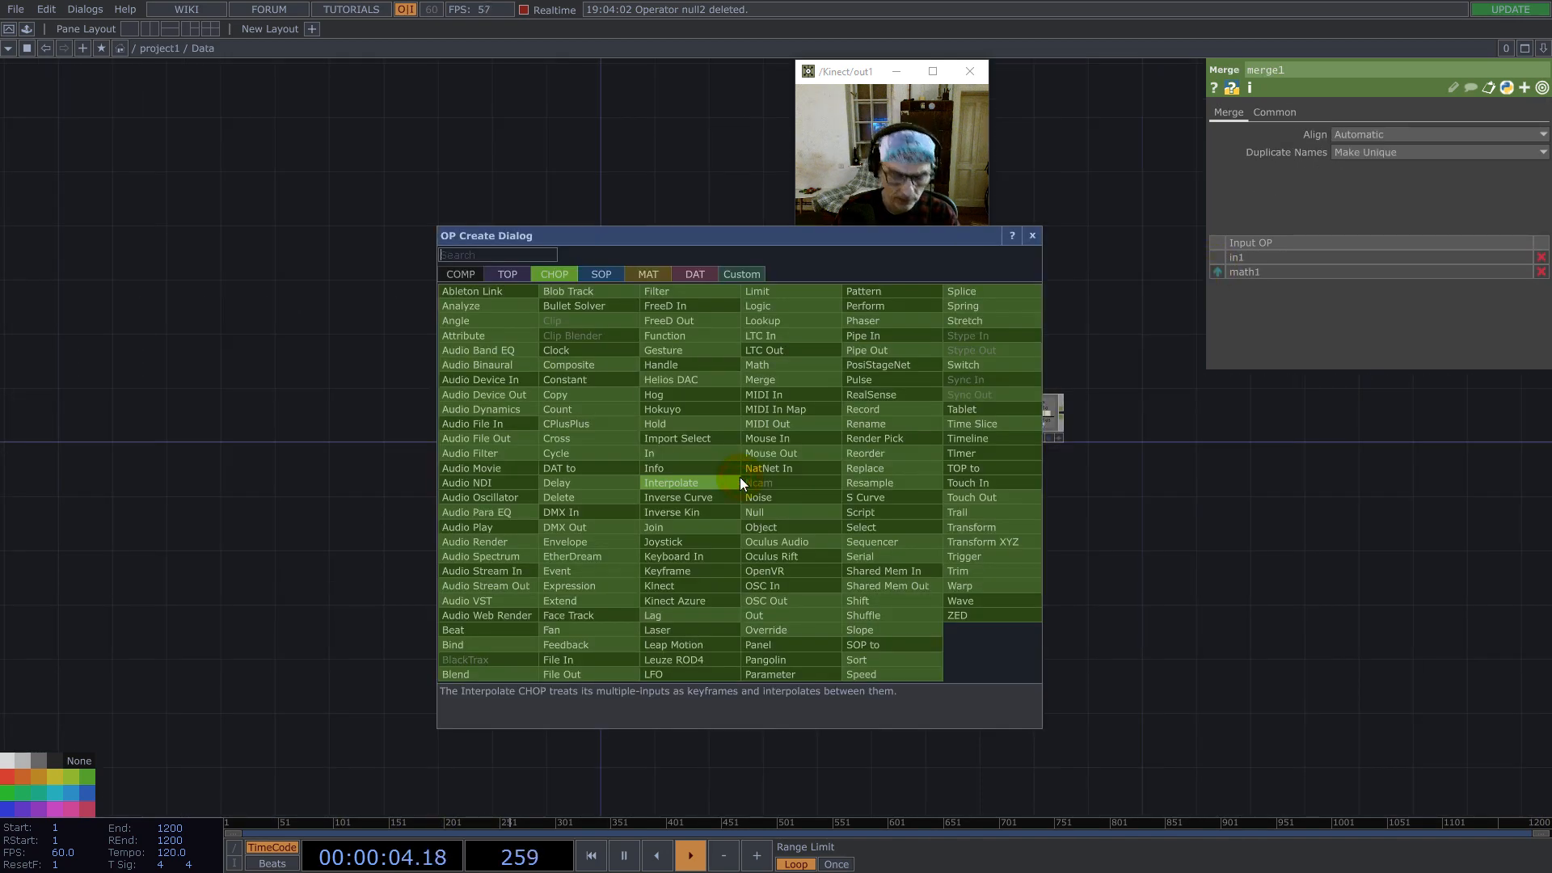
type("k")
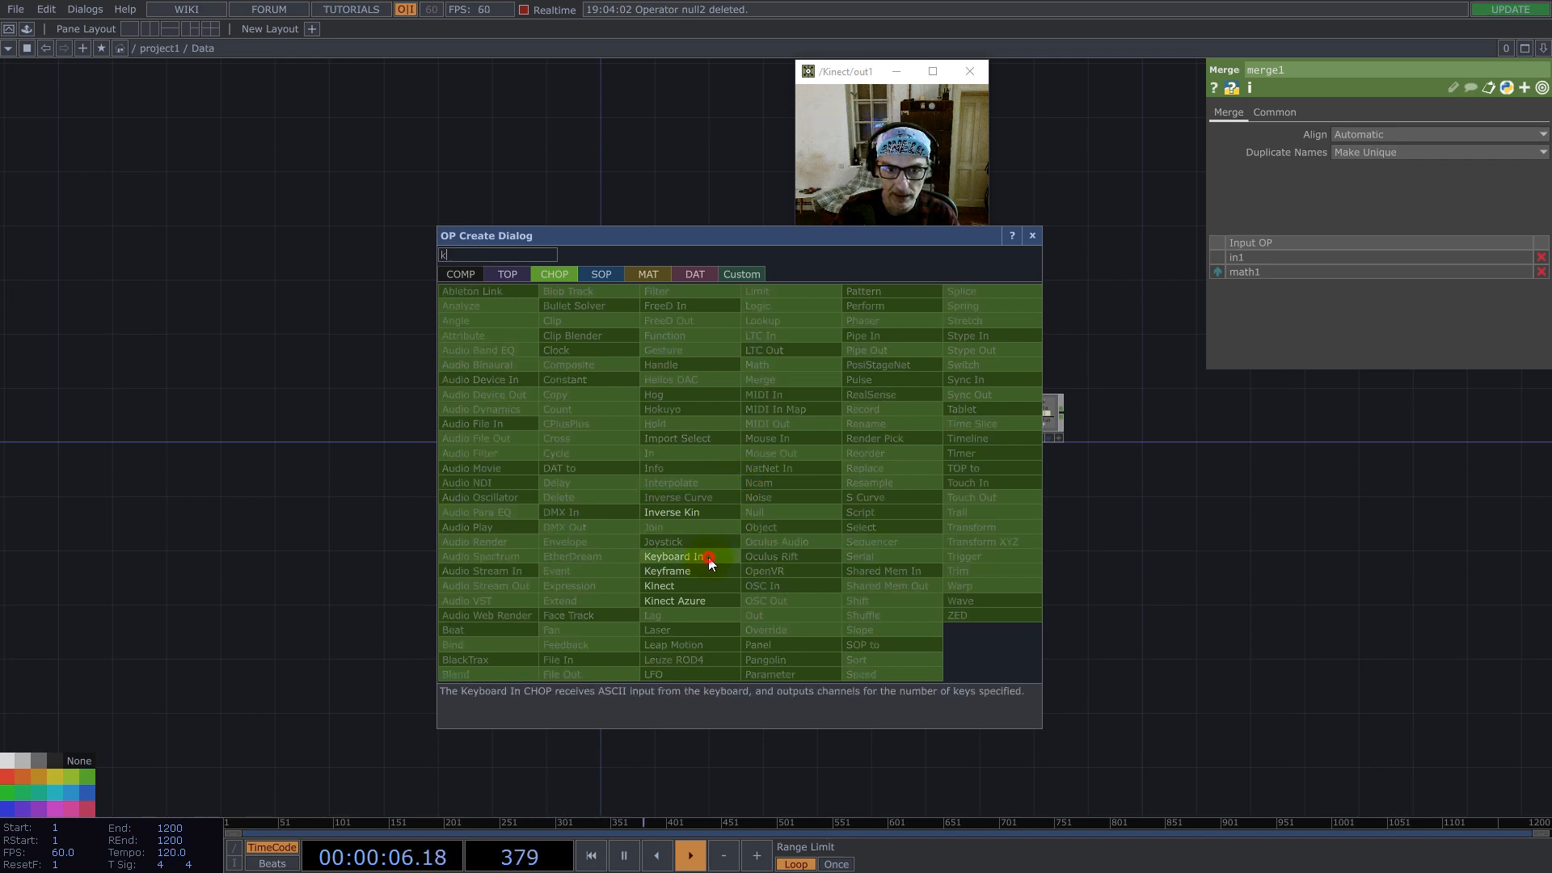
left_click(708, 557)
left_click(756, 483)
scroll(788, 469, "up", 5)
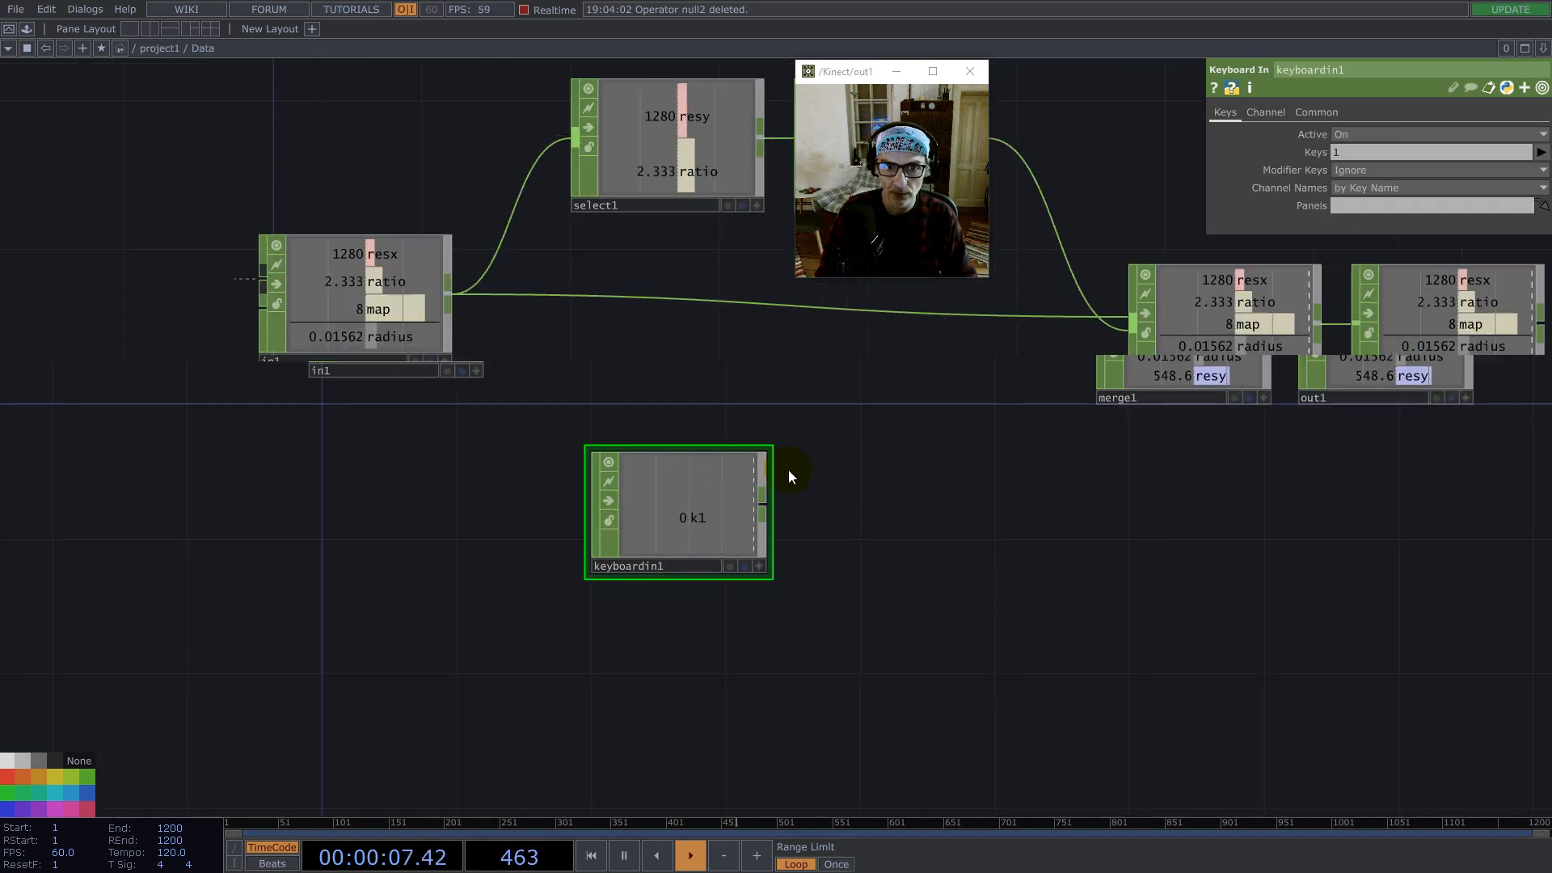
Step: Append a Rename CHOP to keyboardin1, rename its channel to reset, and wire it into merge1
right_click(763, 512)
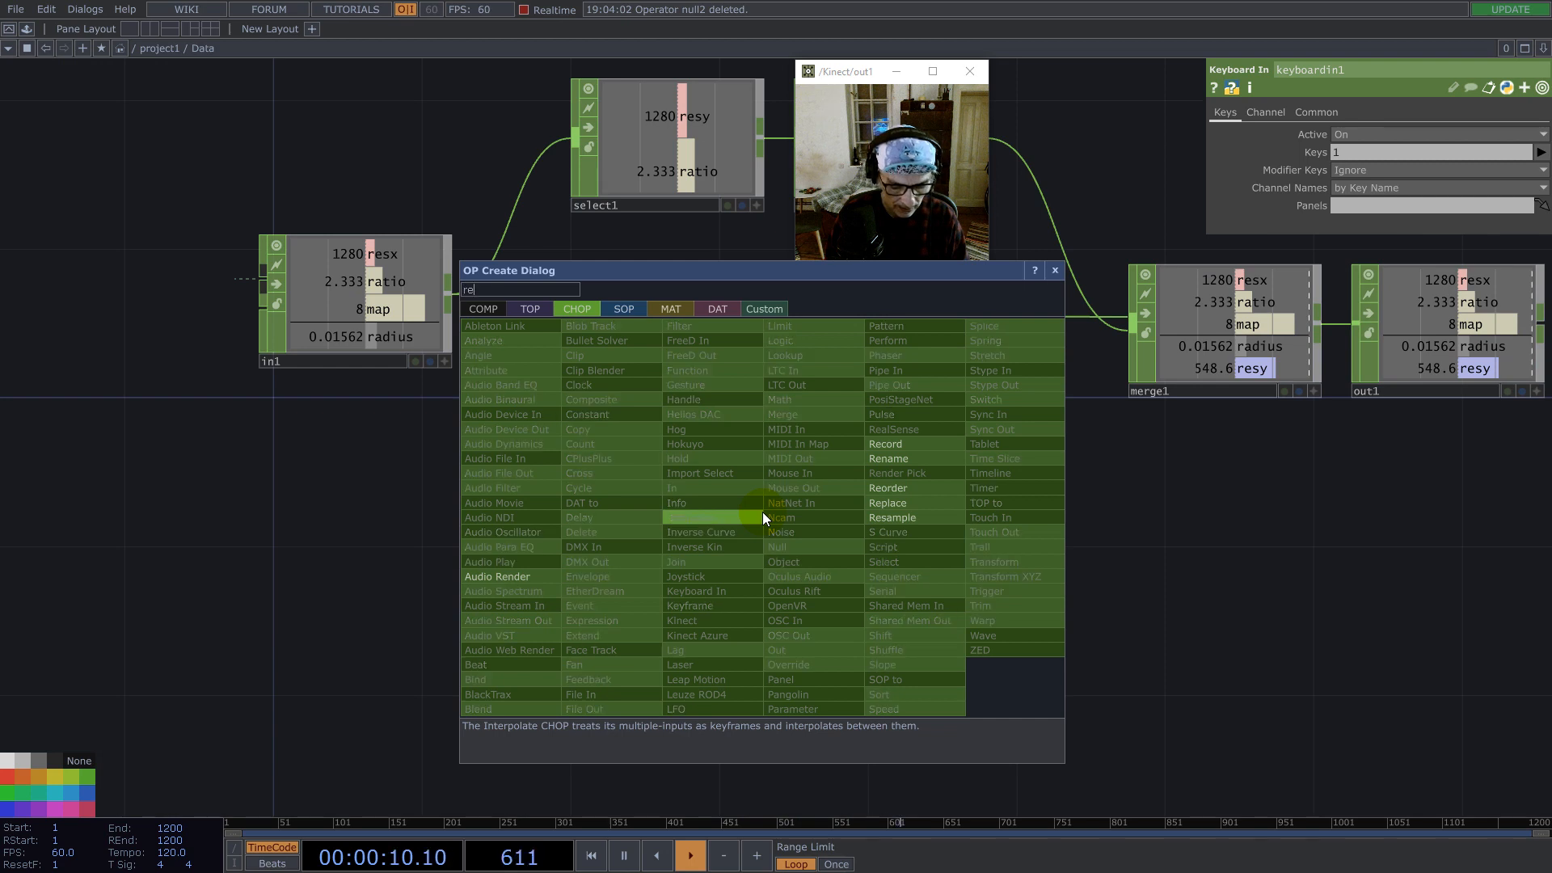
left_click(893, 459)
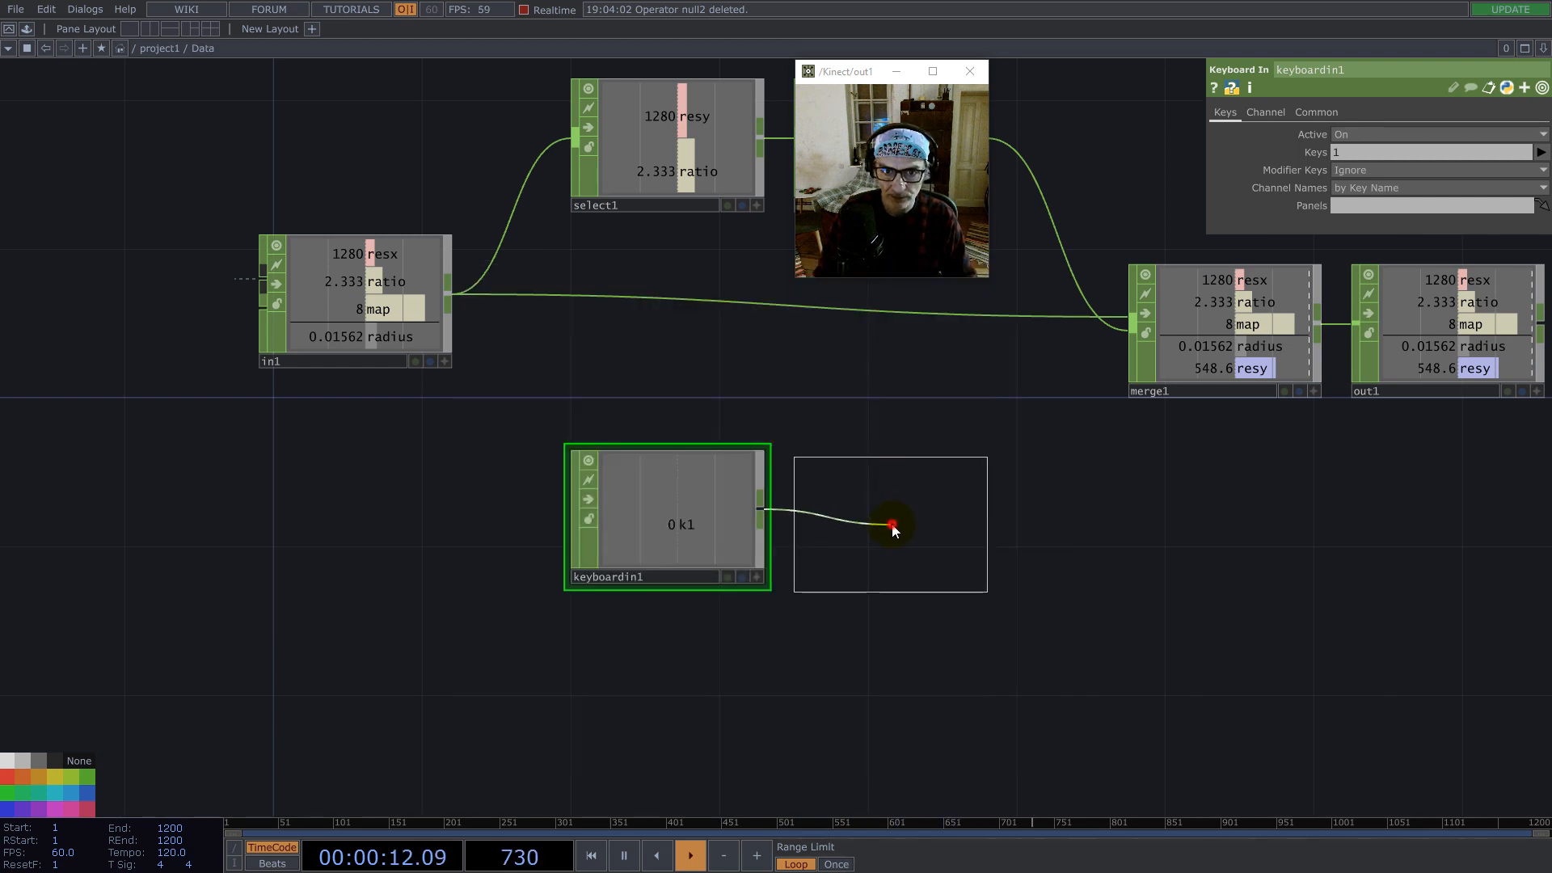
left_click(894, 526)
left_click(1351, 151)
type("reset")
key("Return")
left_click_drag(984, 507, 1134, 324)
Step: Return to the project1 network and show the Data component's output channels in its node viewer
key("u")
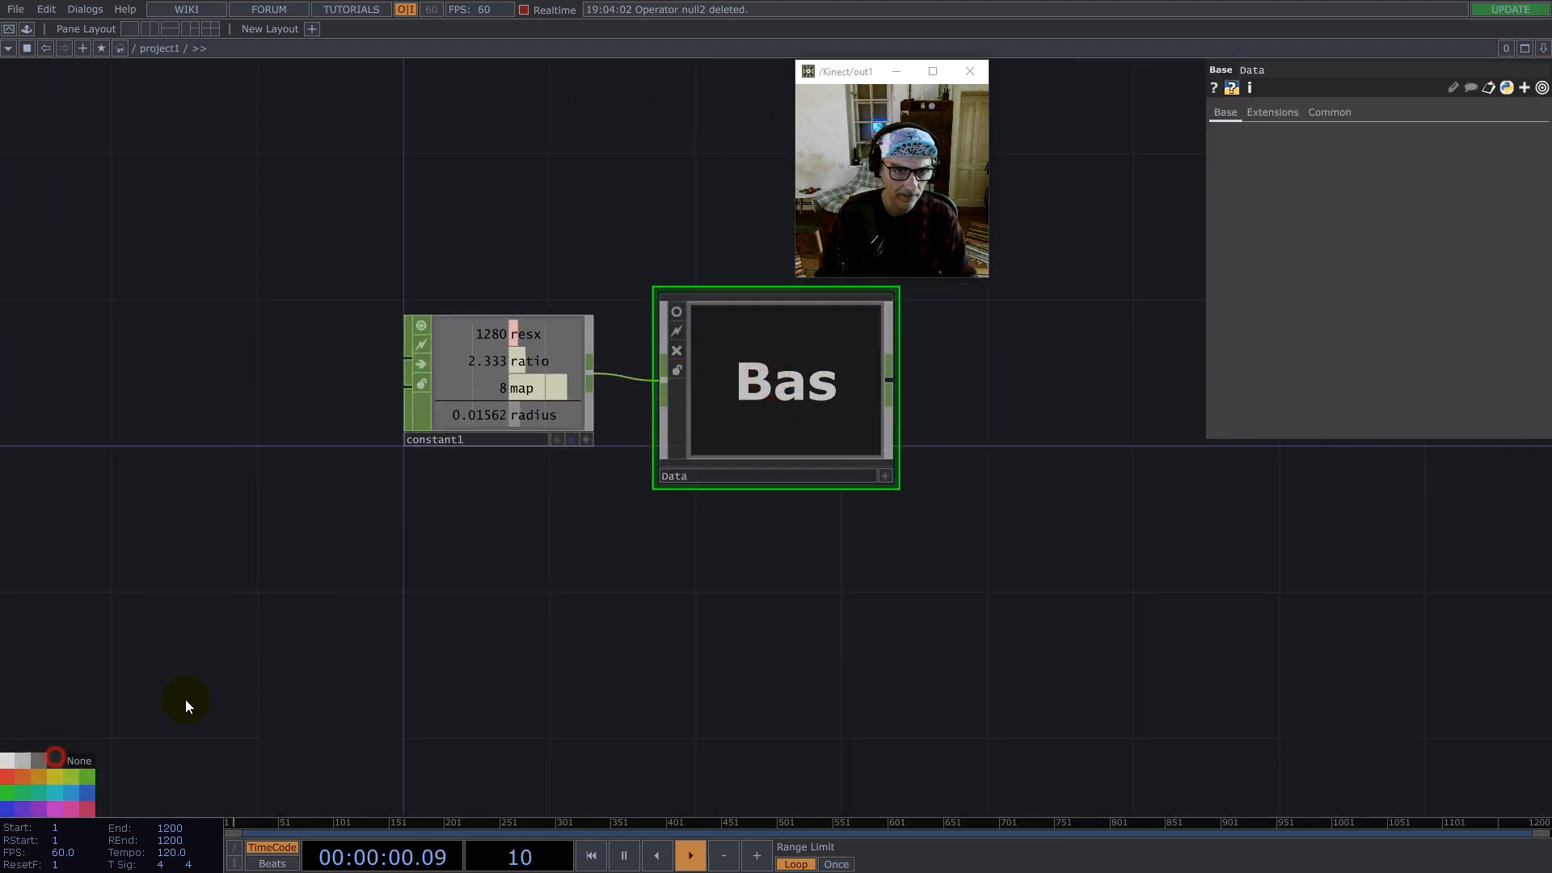
left_click(676, 311)
left_click_drag(918, 641, 609, 550)
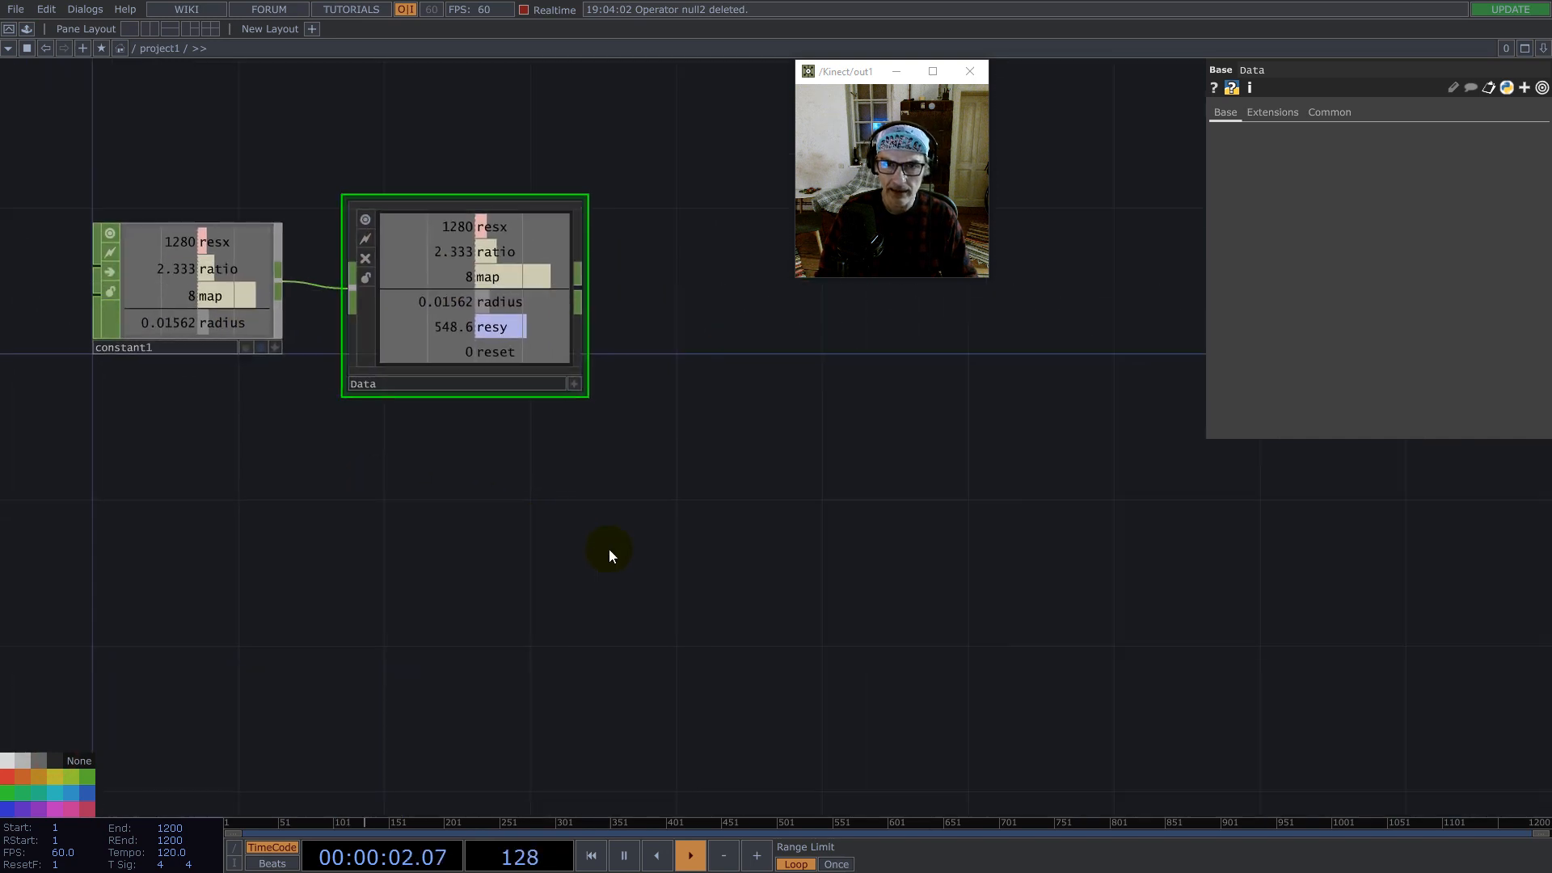
Step: Add a Base component named Count directly below Data
scroll(720, 488, "down", 3)
double_click(527, 557)
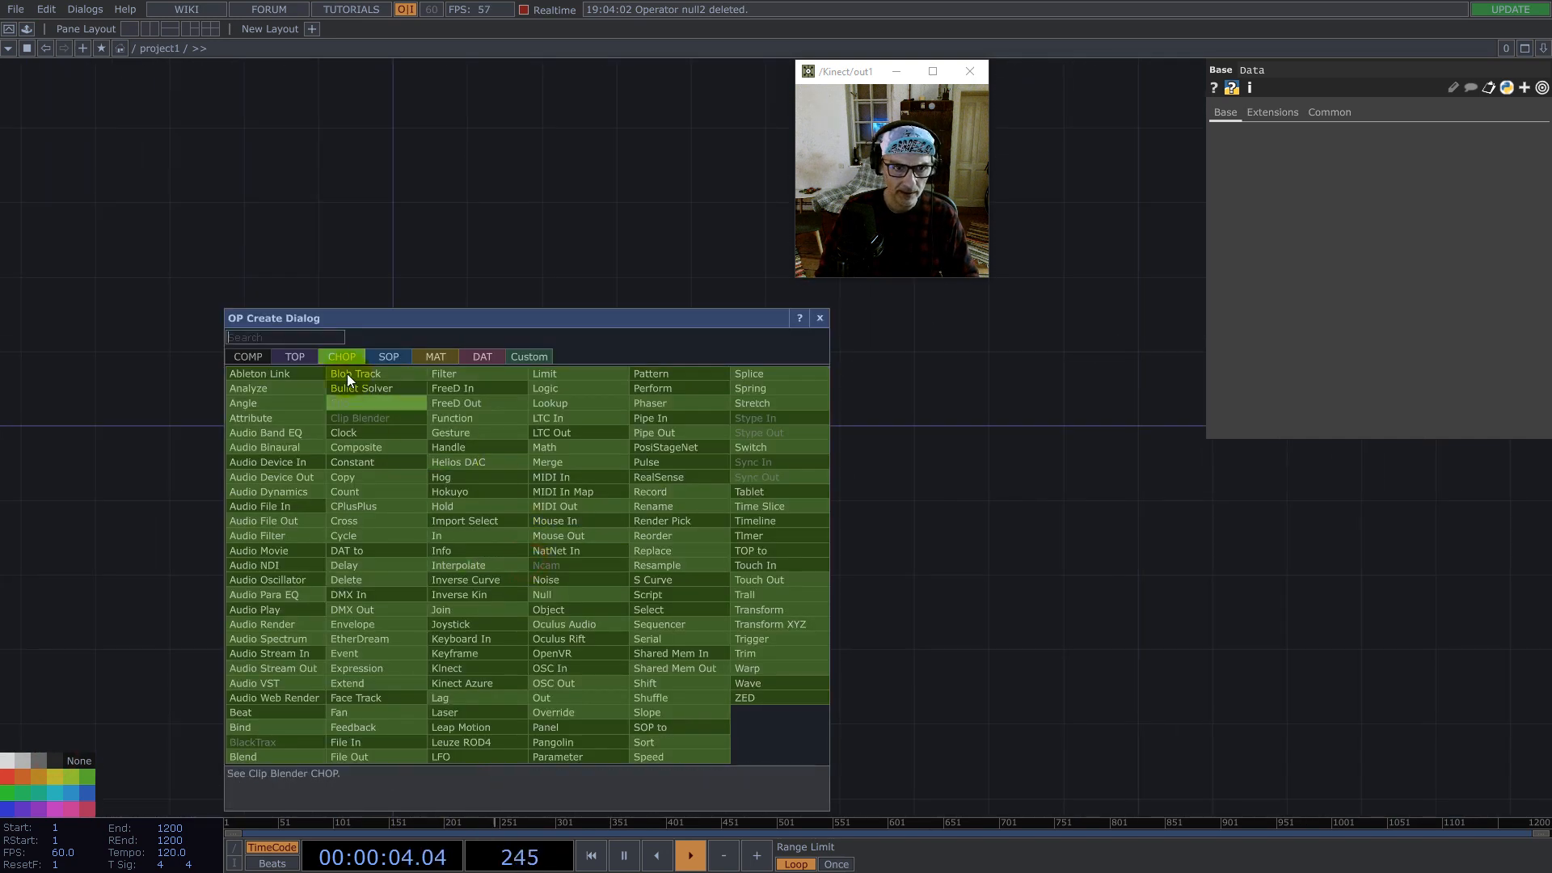
left_click(248, 356)
left_click(440, 389)
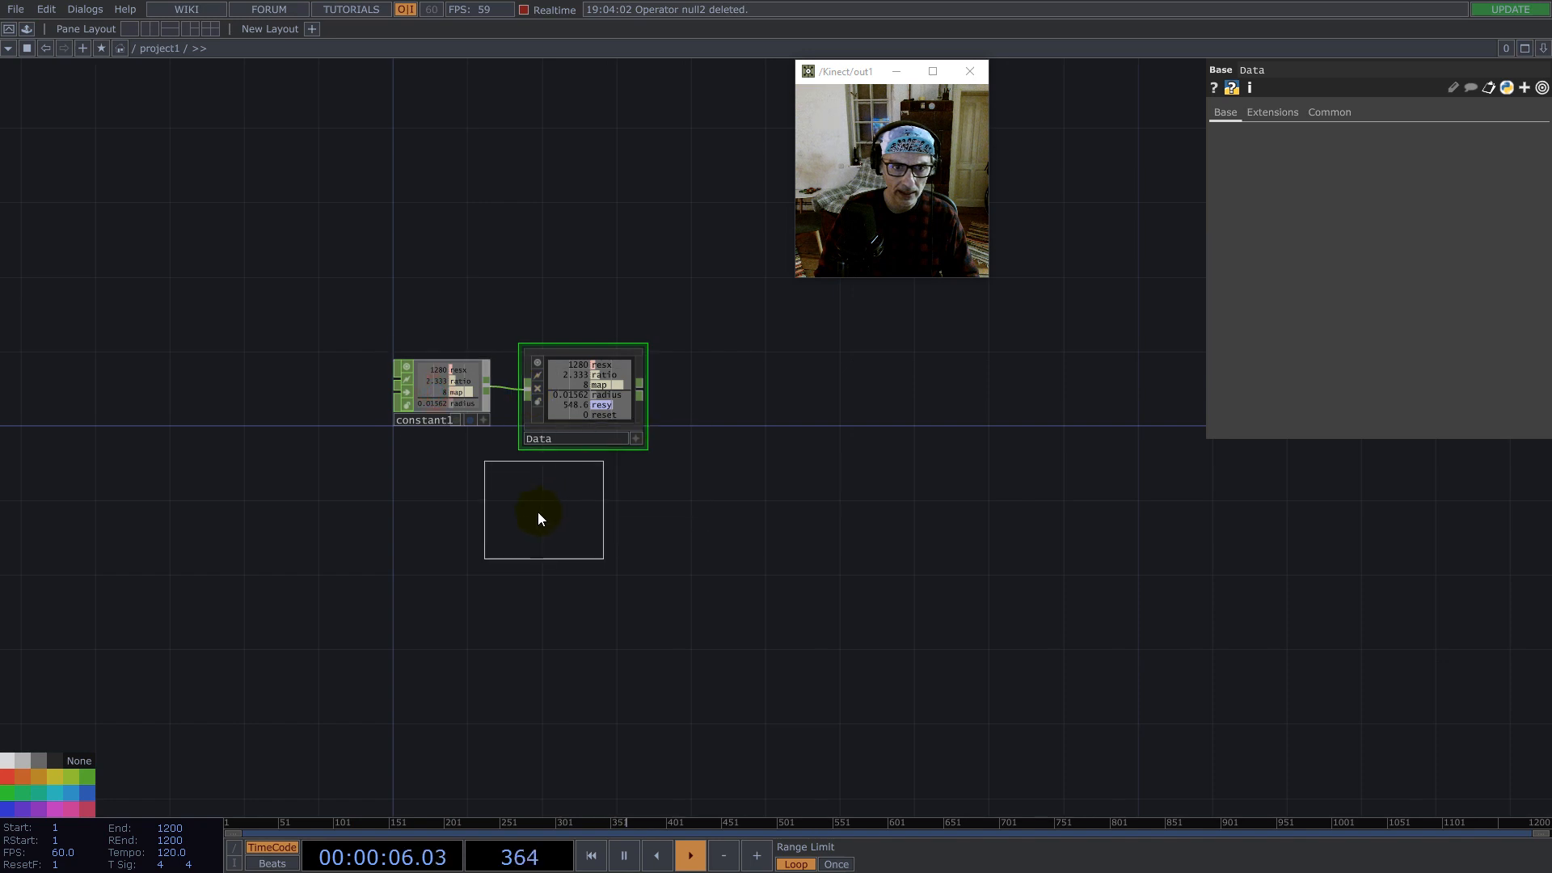
left_click(583, 528)
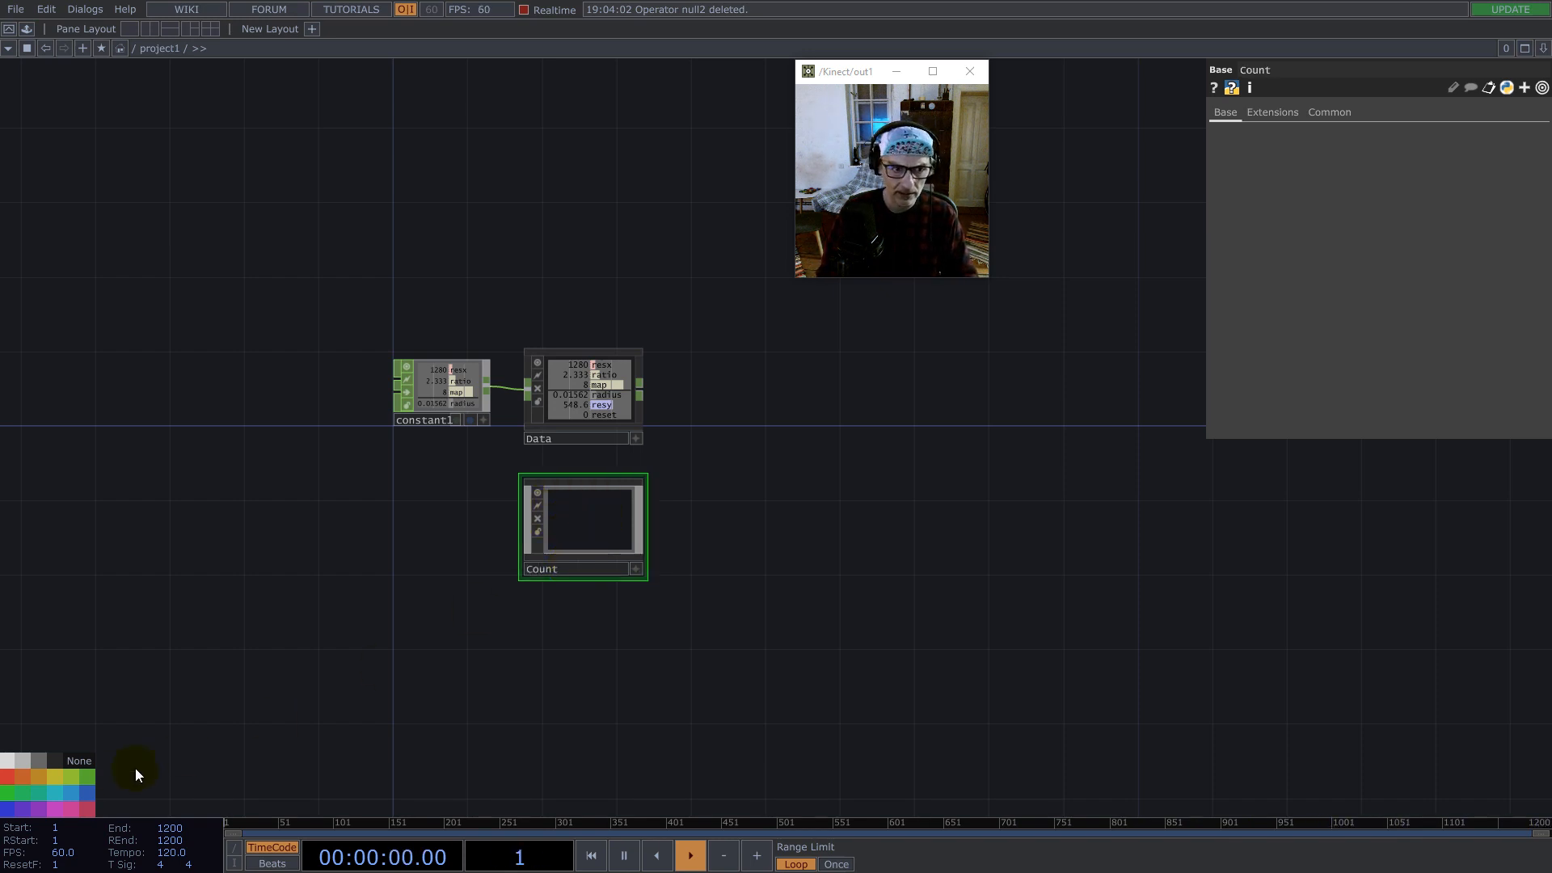
scroll(558, 566, "up", 5)
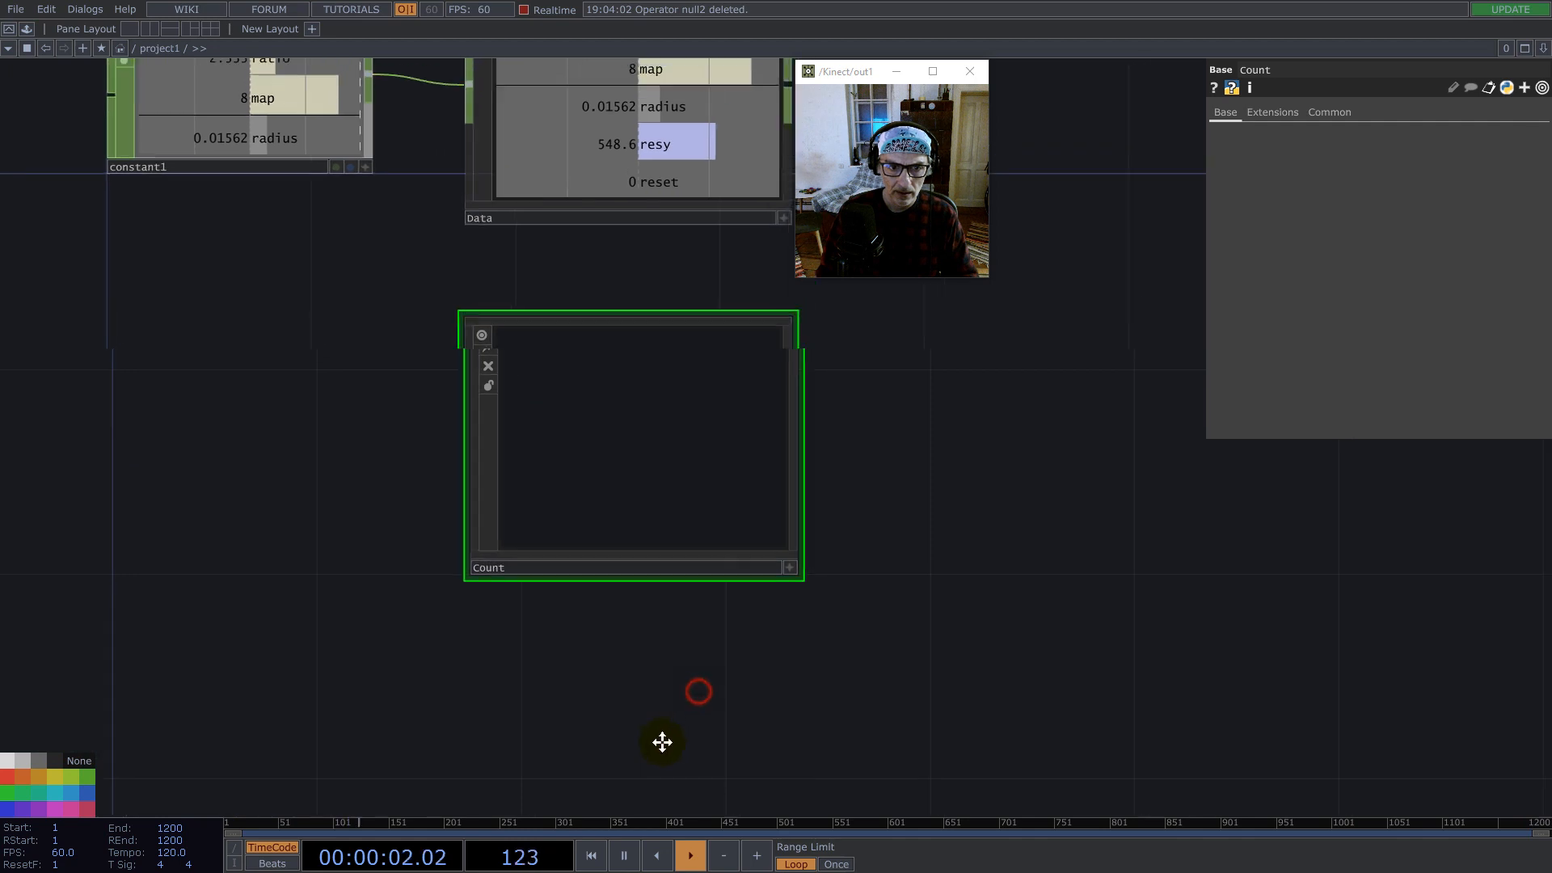
scroll(635, 498, "up", 3)
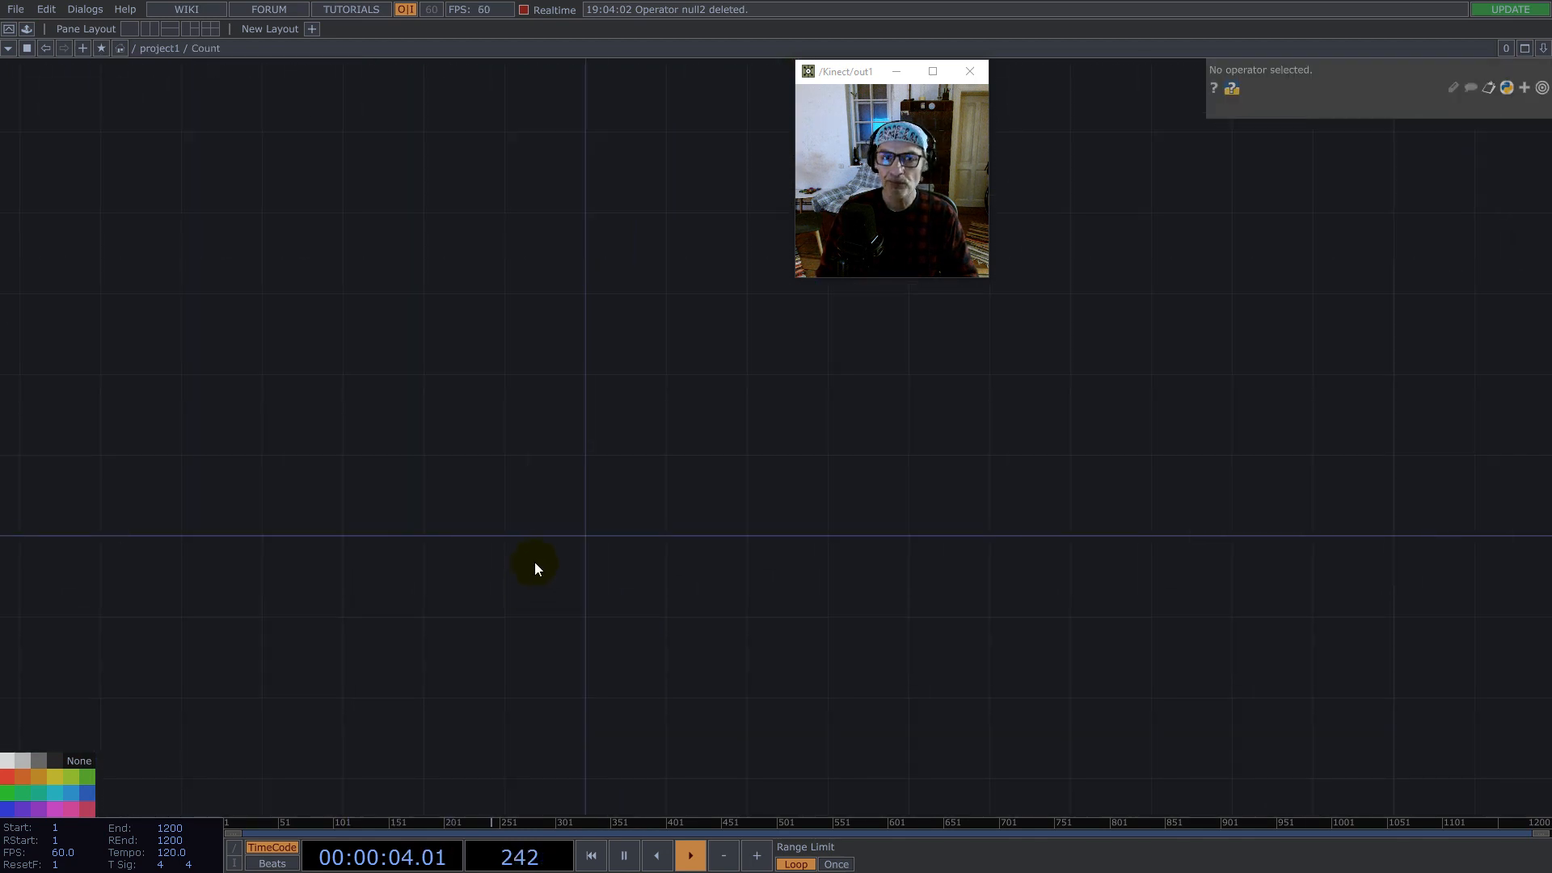
scroll(538, 562, "down", 3)
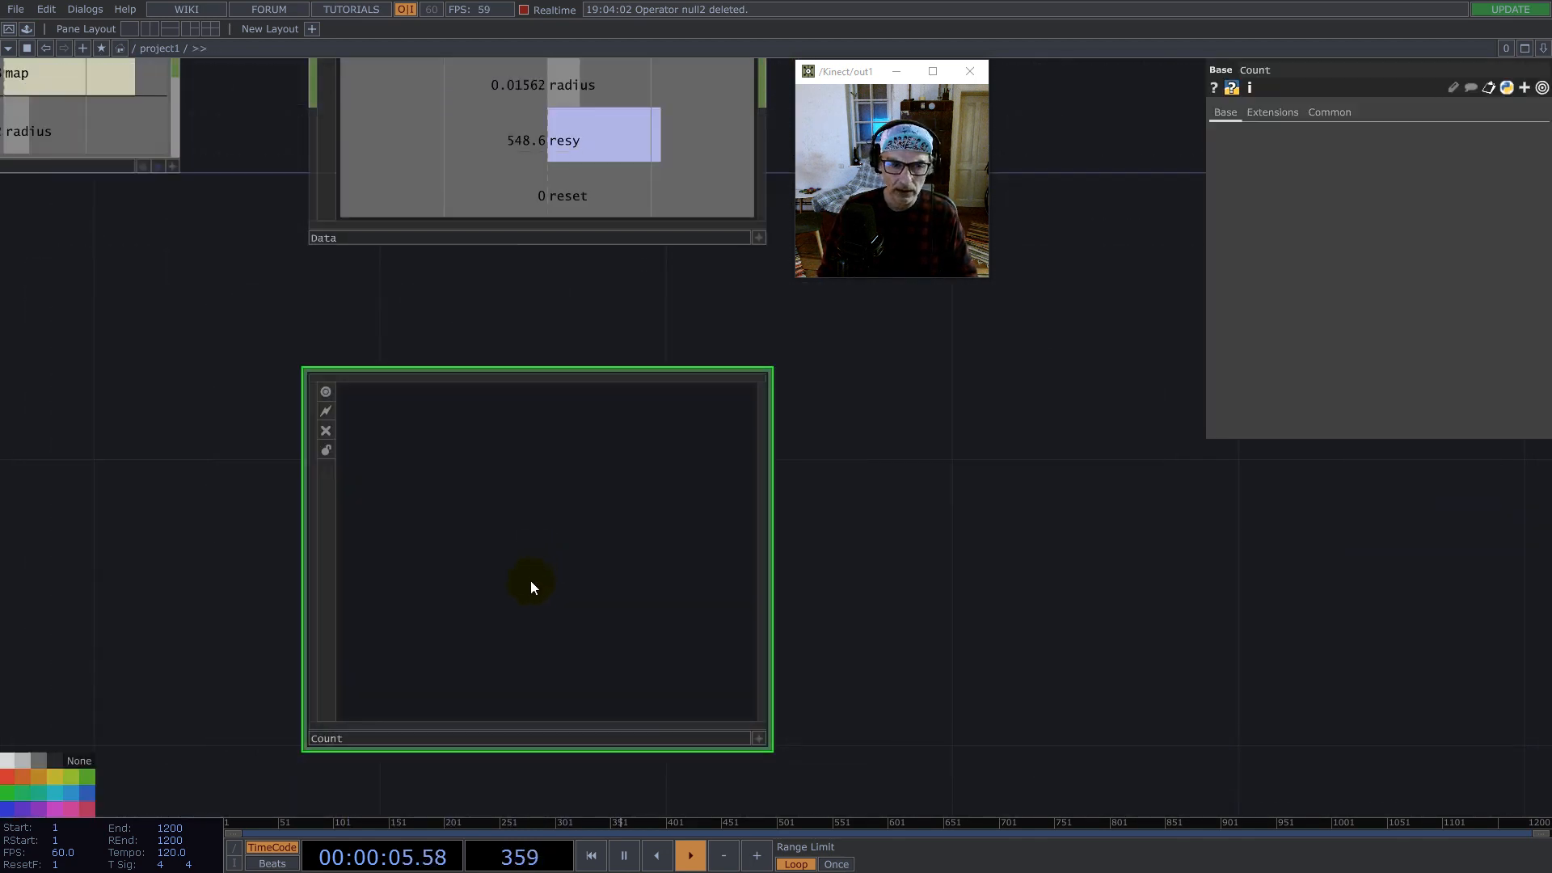
Step: Duplicate the Count component and place the copy directly below the original
key("ctrl+c")
key("ctrl+v")
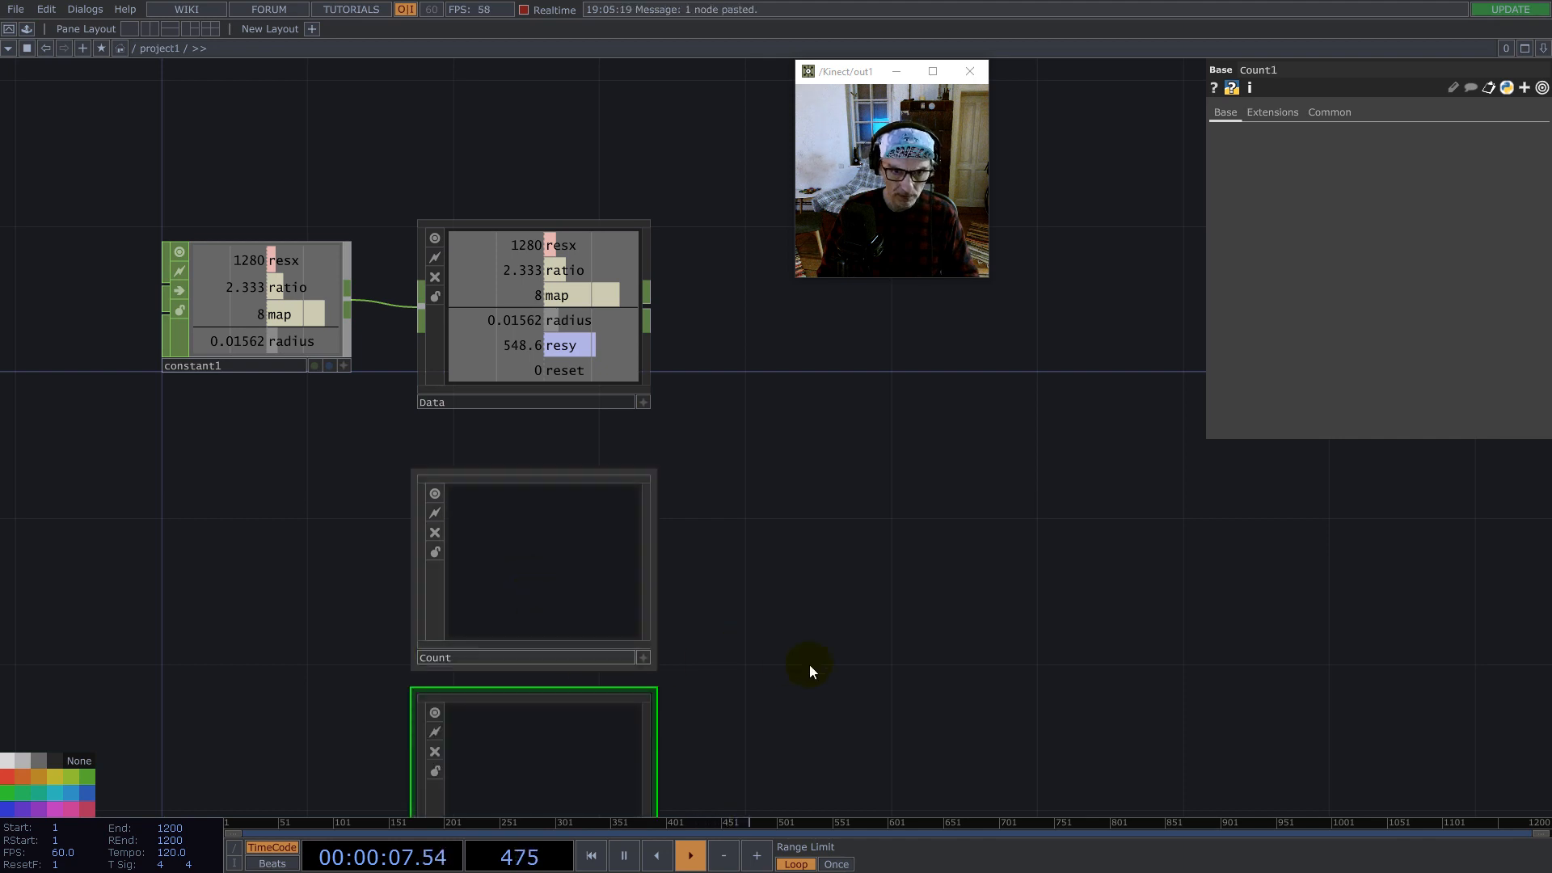
left_click_drag(853, 787, 821, 588)
left_click(488, 616)
left_click_drag(489, 620, 456, 716)
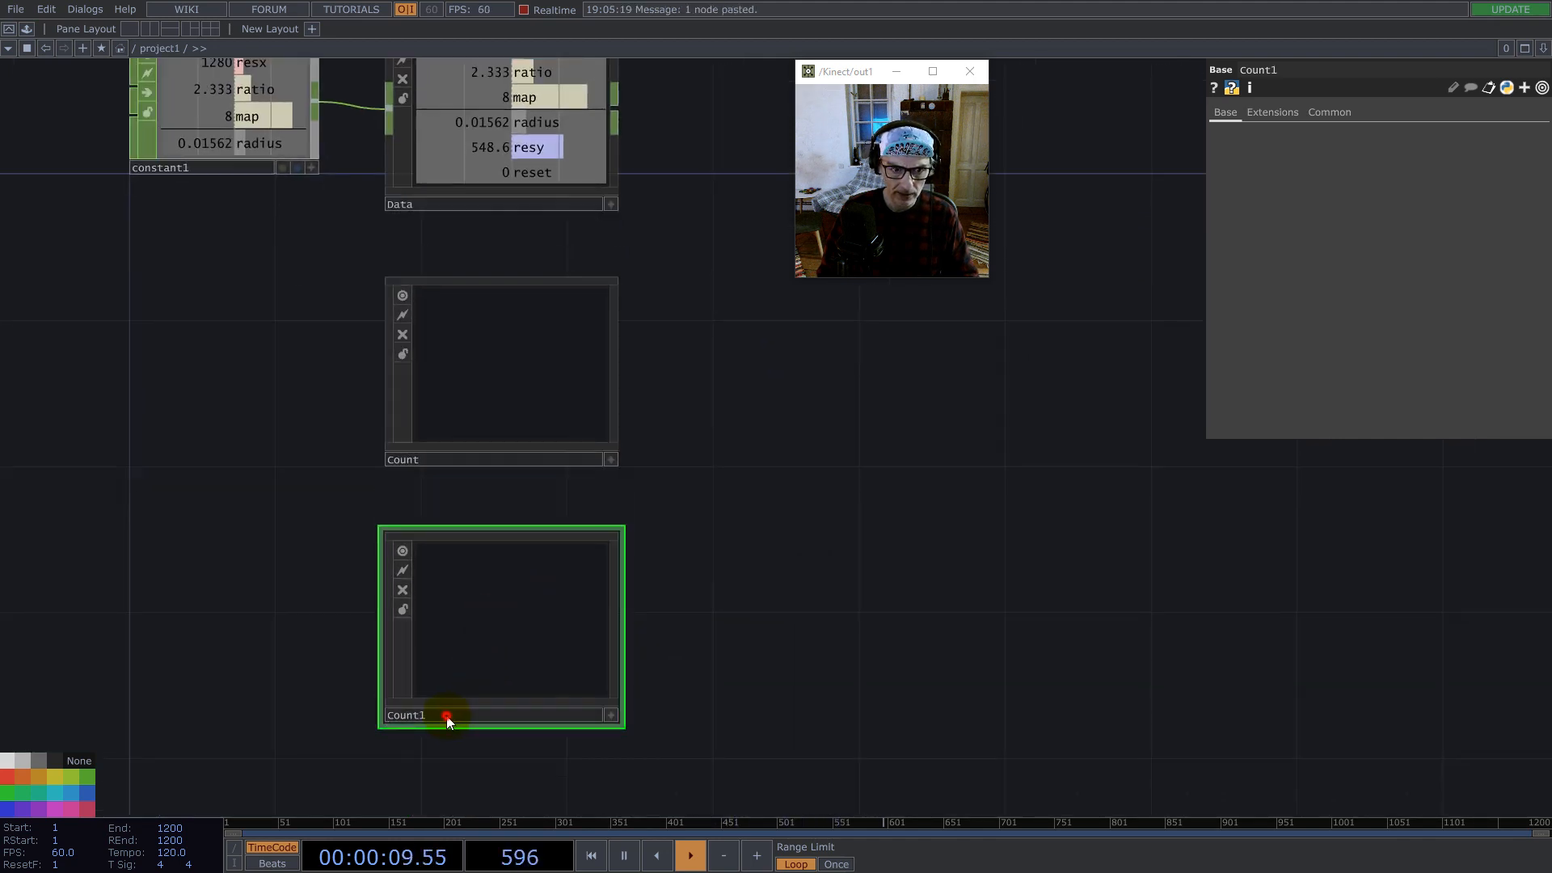
Step: Rename the copied component below Count as Vectors
left_click(446, 715)
type("Vect")
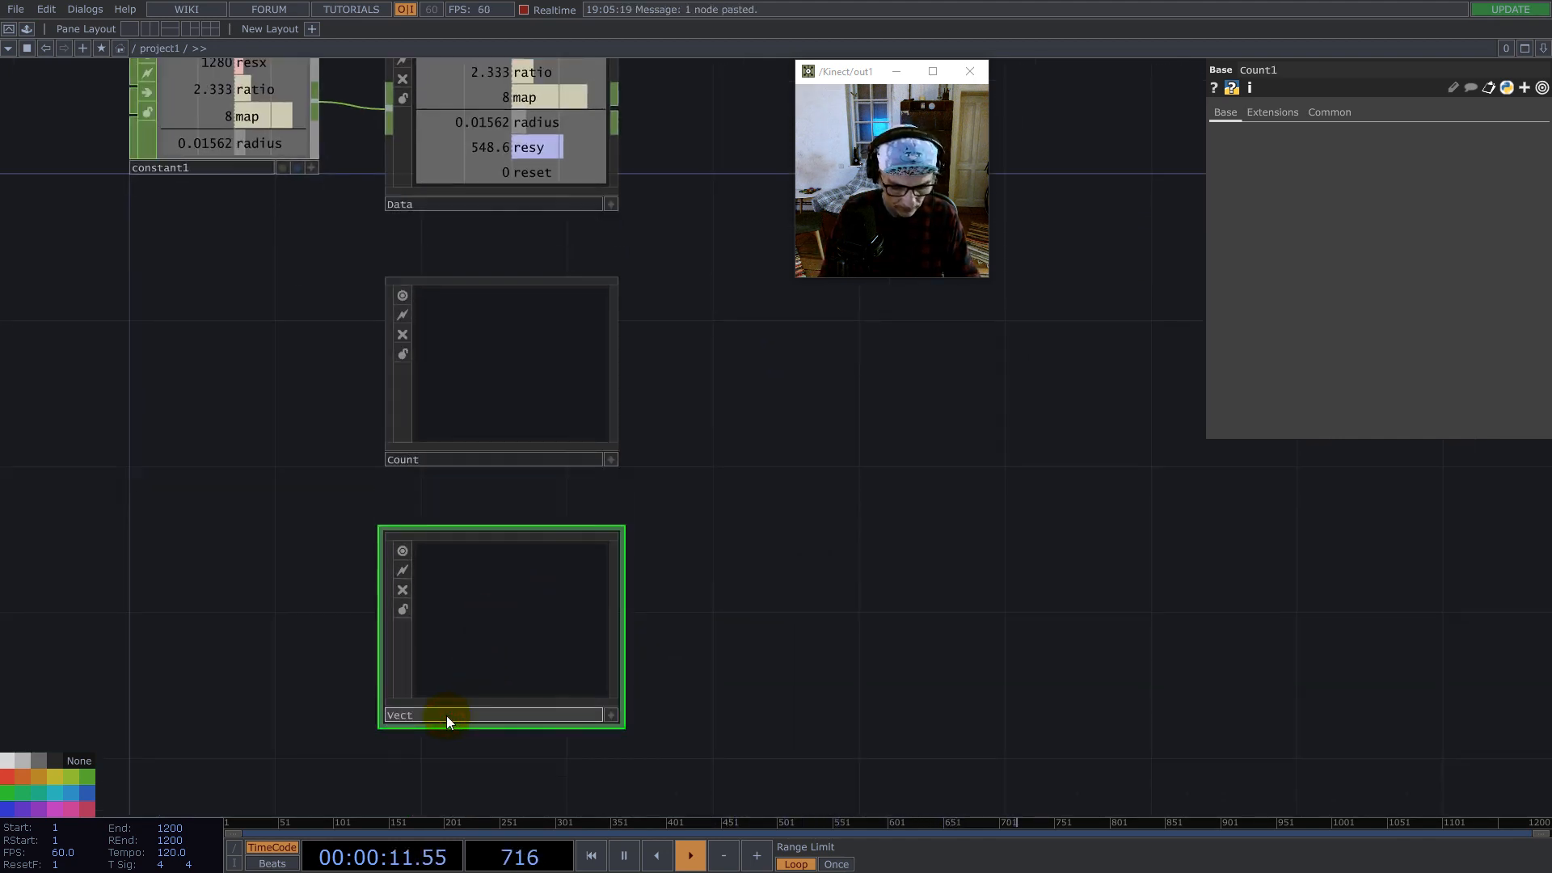
type("orsd")
key("Return")
left_click(438, 711)
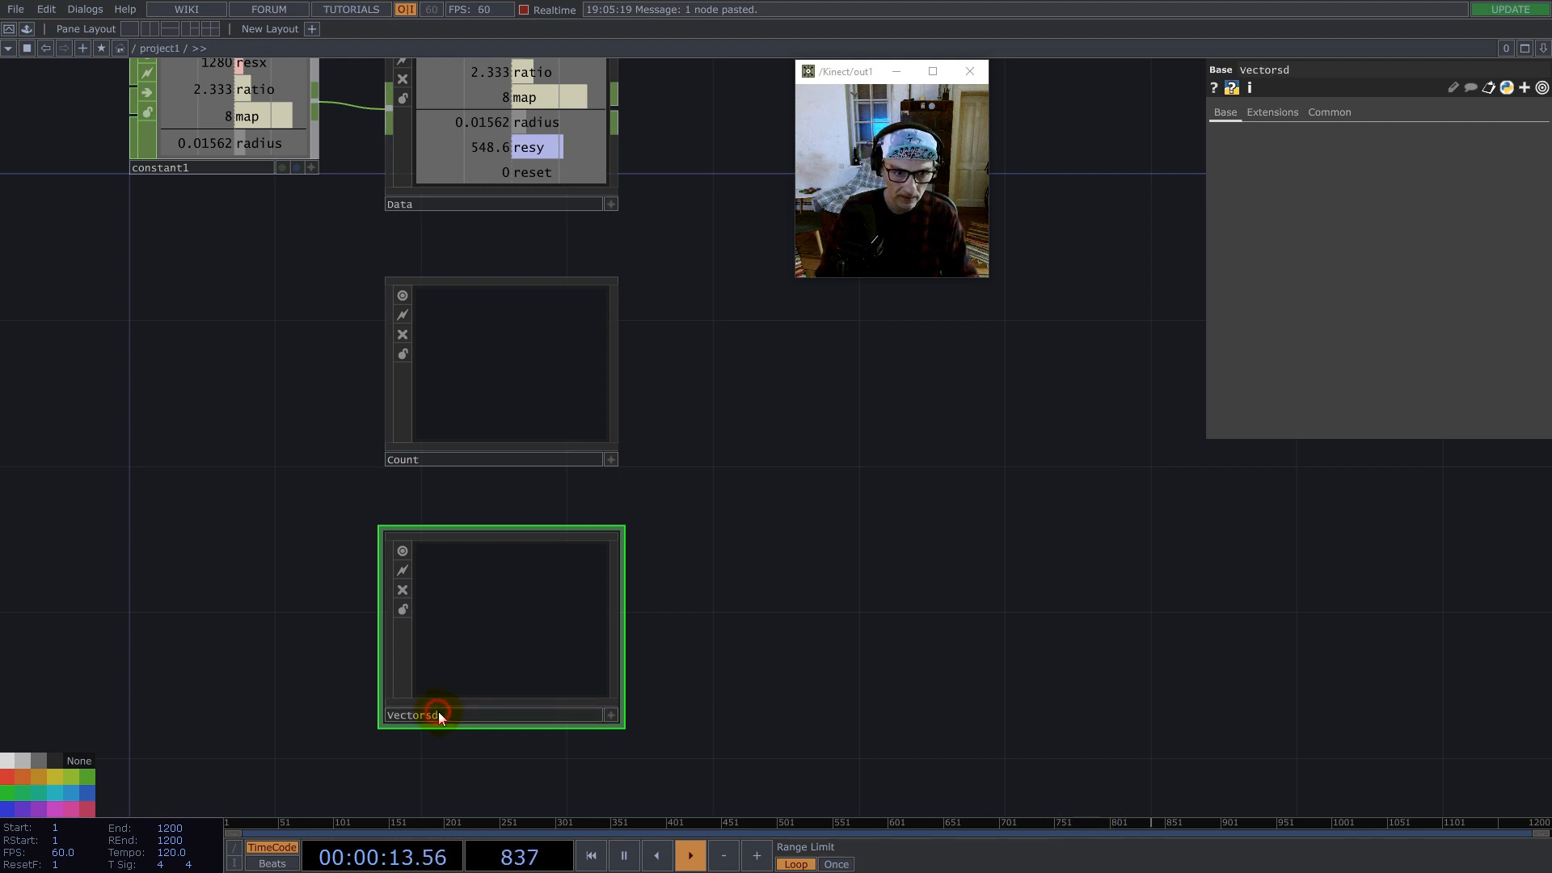
key("BackSpace")
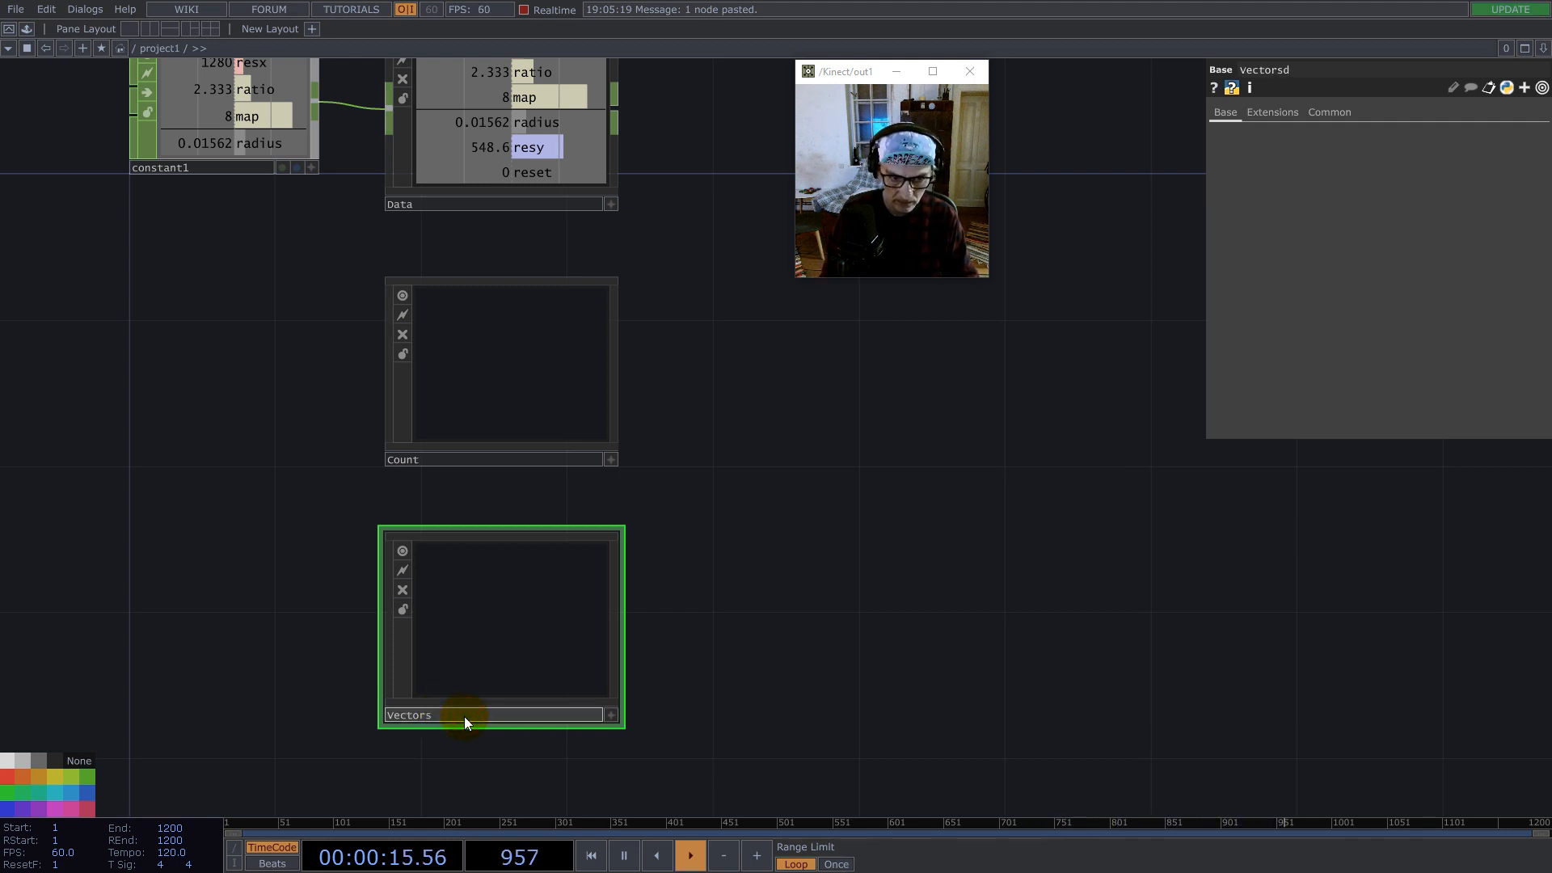
left_click(814, 556)
Step: Duplicate the Vectors component, place the copy to the right of the column, and rename it Engine
left_click(543, 642)
key("ctrl+c")
key("ctrl+v")
left_click_drag(509, 780, 838, 452)
left_click(788, 607)
type("Engine")
key("Return")
Step: Duplicate the Engine component, rename the copy Render, and align it directly above Engine
scroll(691, 646, "down", 3)
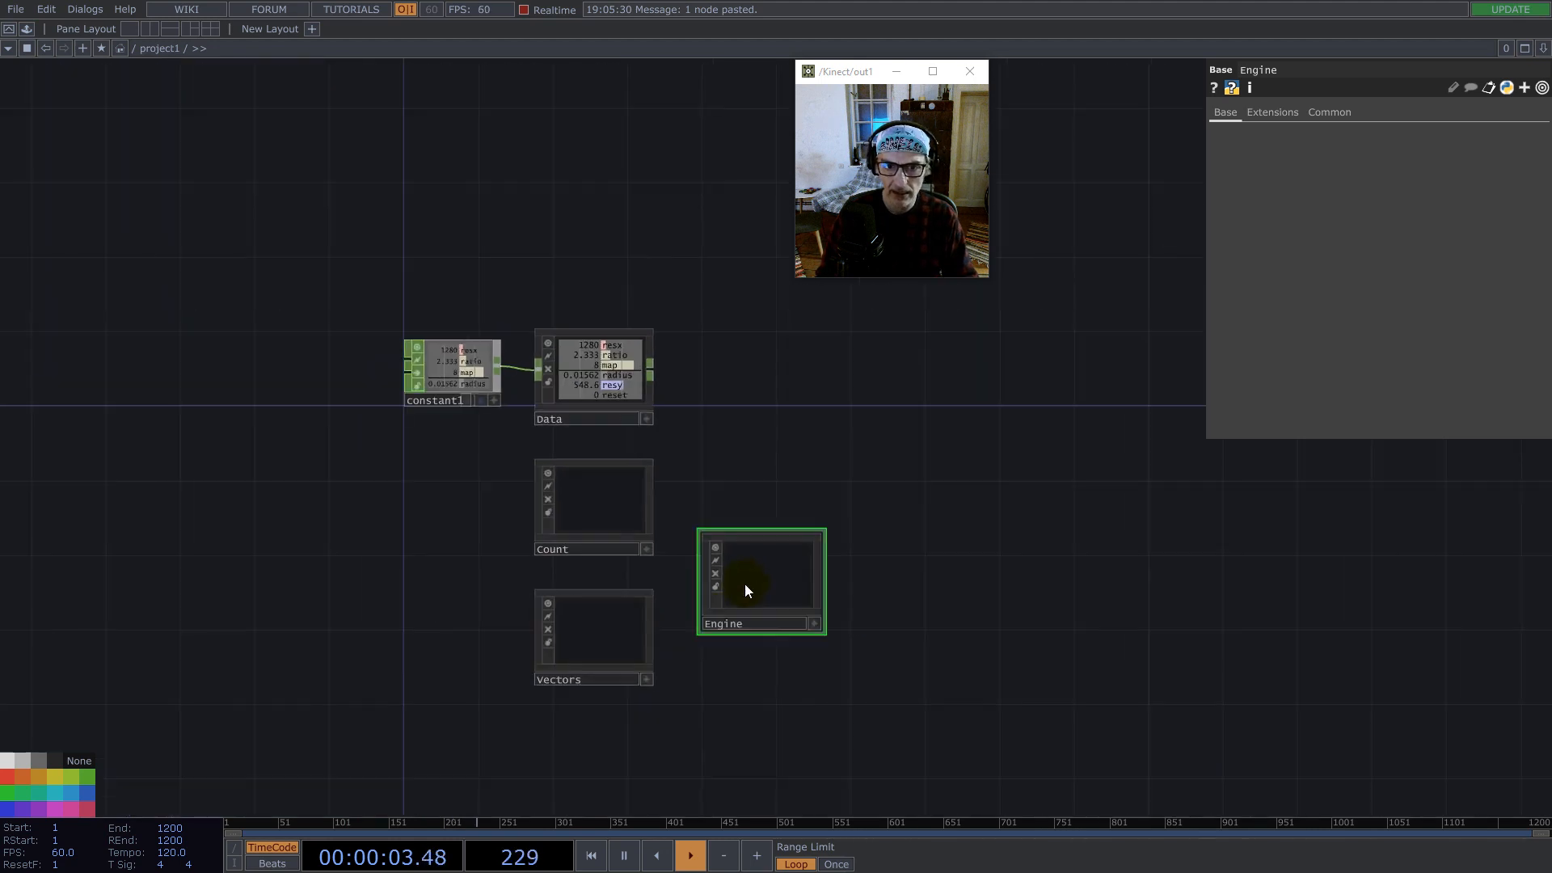
key("ctrl+c")
key("ctrl+v")
left_click_drag(755, 685, 754, 473)
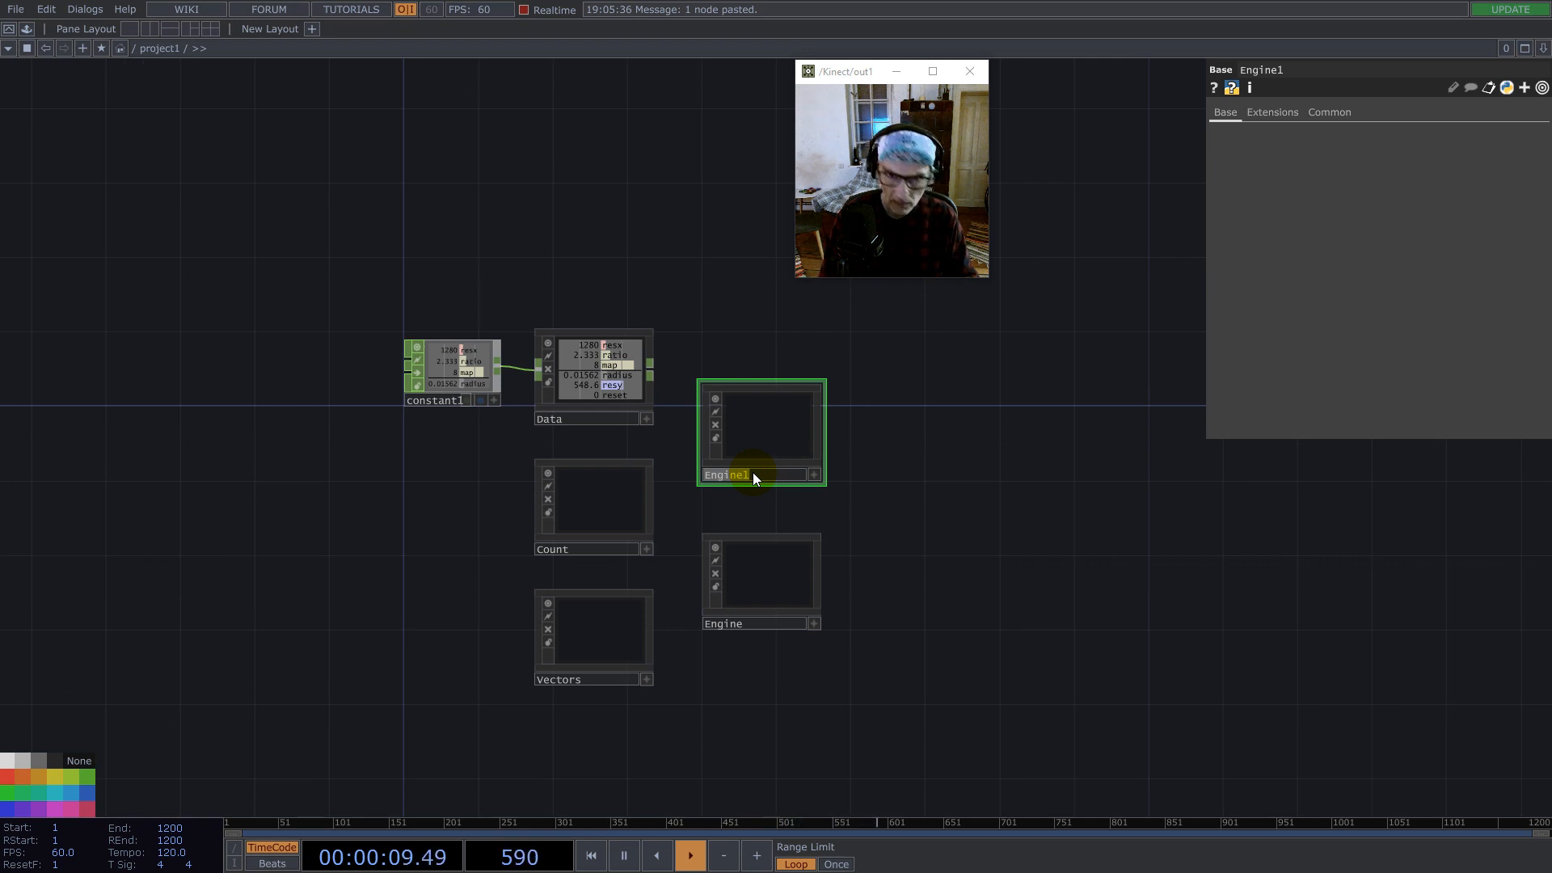
type("Render")
key("Return")
left_click_drag(768, 439, 763, 462)
Step: Duplicate the Render component as Compute to the right of Engine, and move Render above Compute
key("ctrl+c")
key("ctrl+v")
left_click(750, 538)
left_click_drag(768, 541, 903, 600)
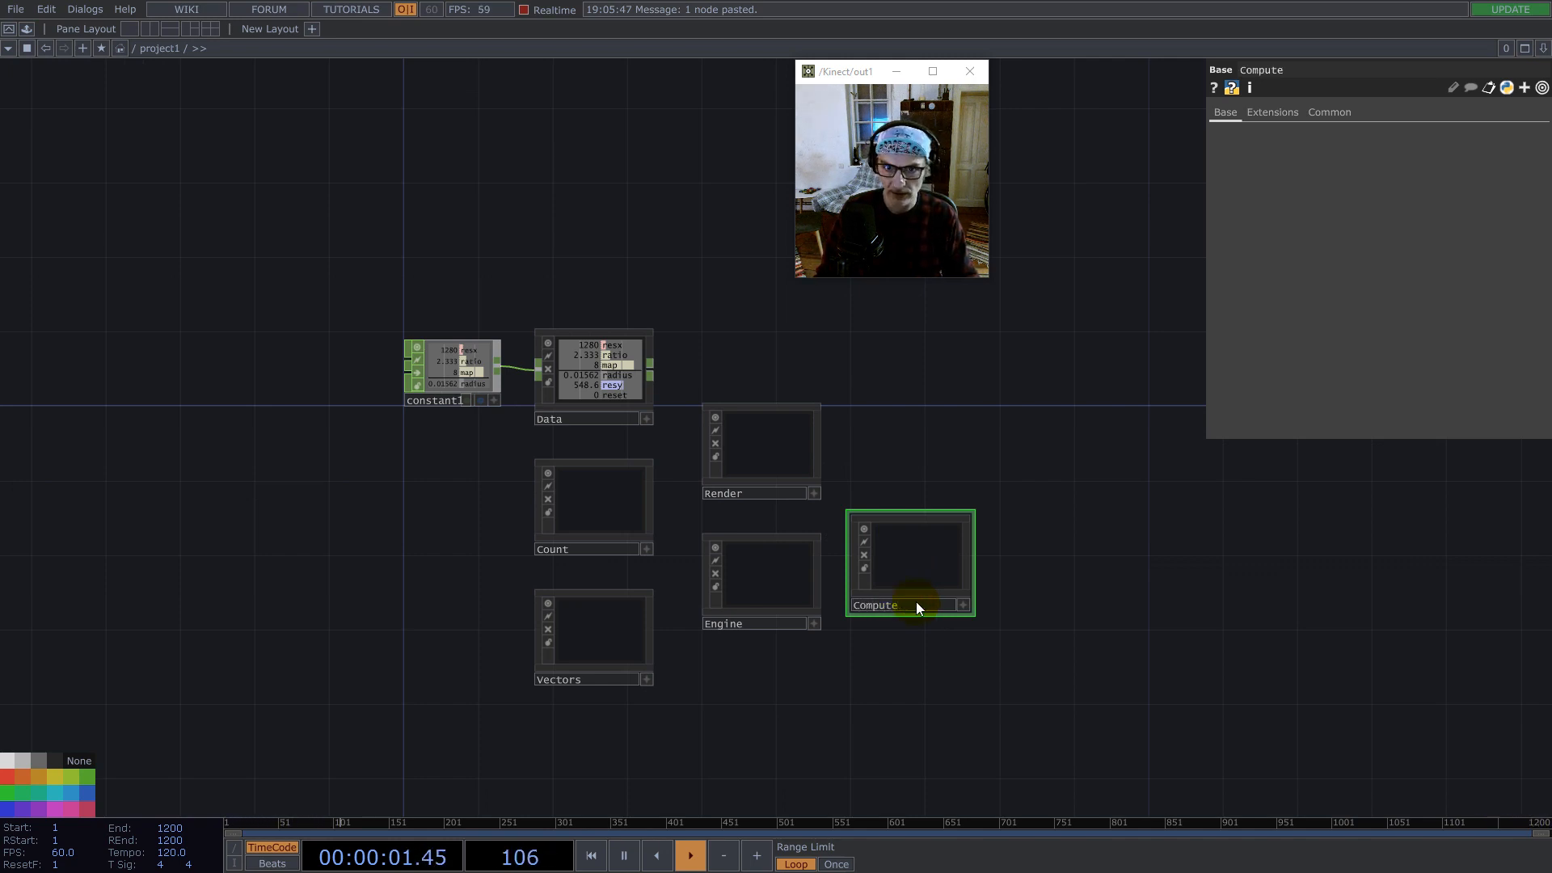
left_click_drag(933, 583, 926, 603)
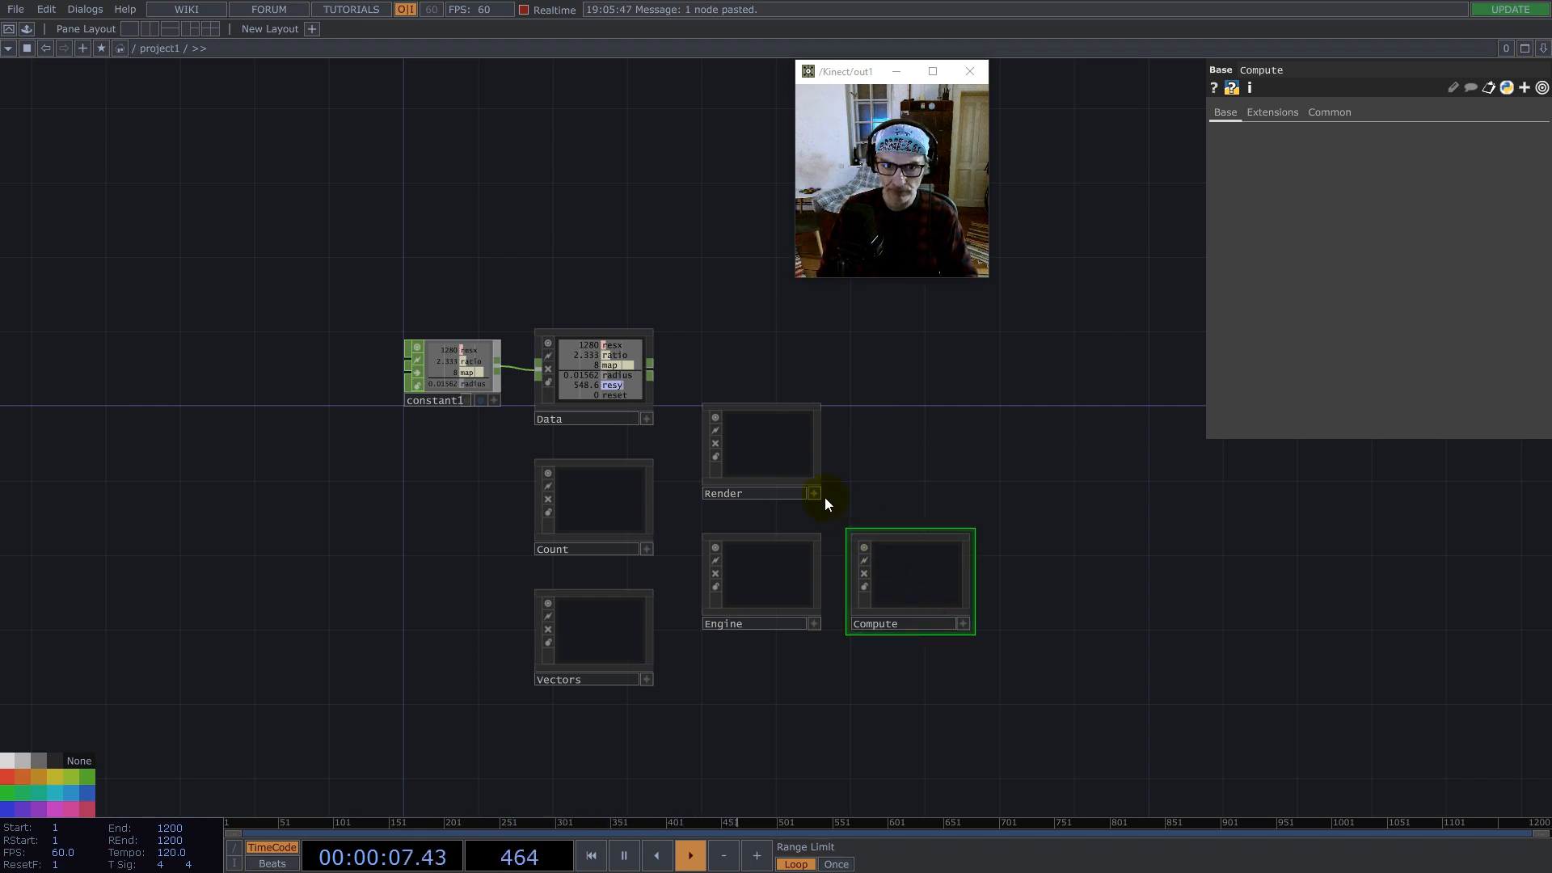
left_click_drag(759, 450, 889, 432)
Step: Open the Data component's viewer in a separate window, move it clear of the nodes, and enter the Count network
scroll(589, 511, "up", 3)
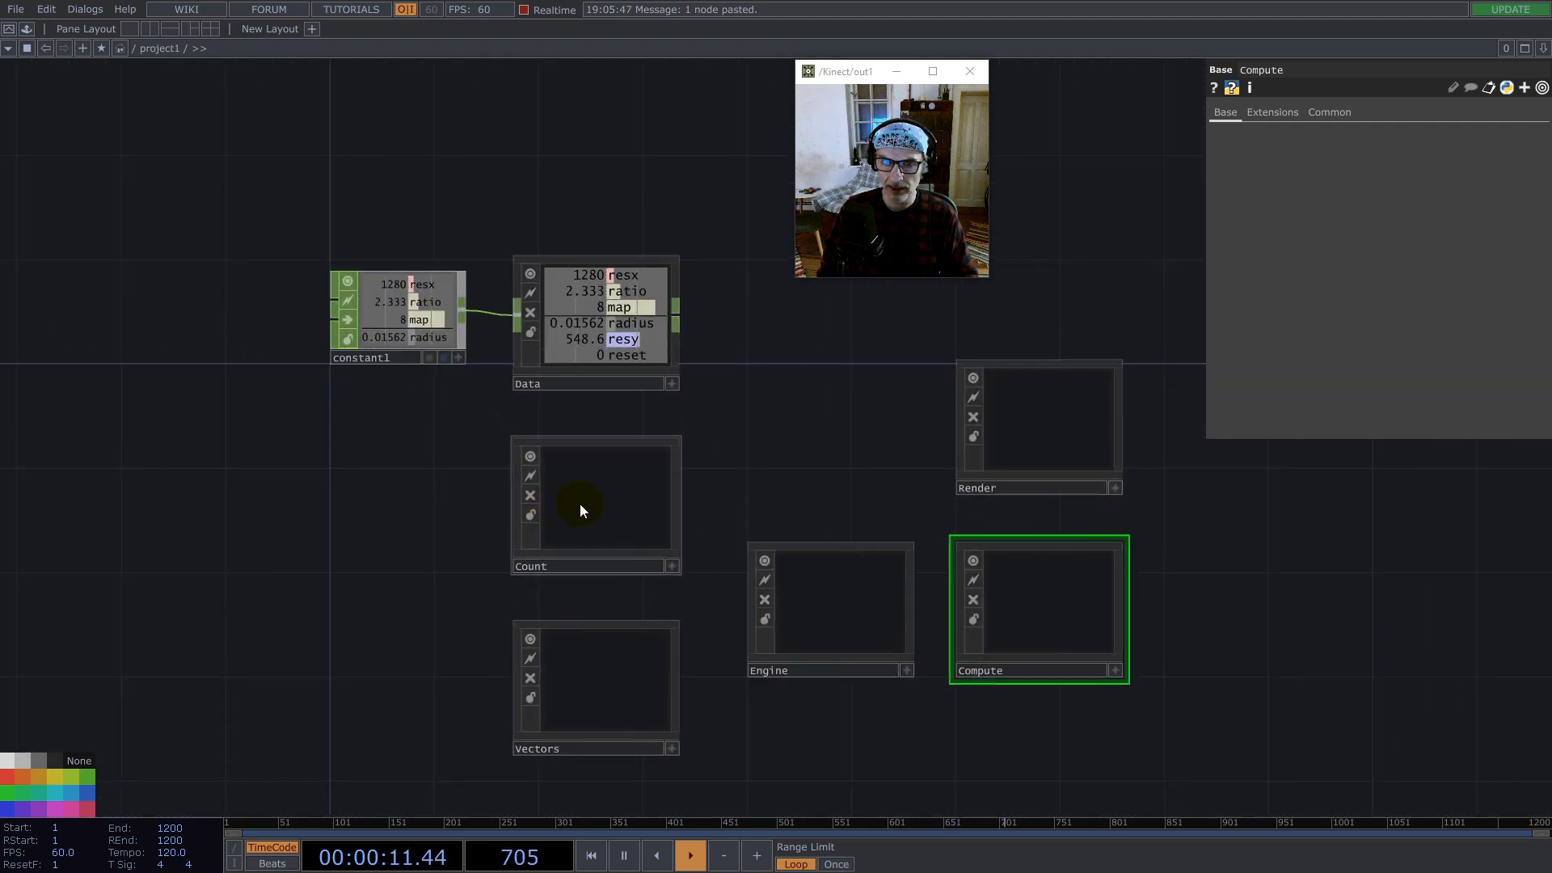
right_click(593, 325)
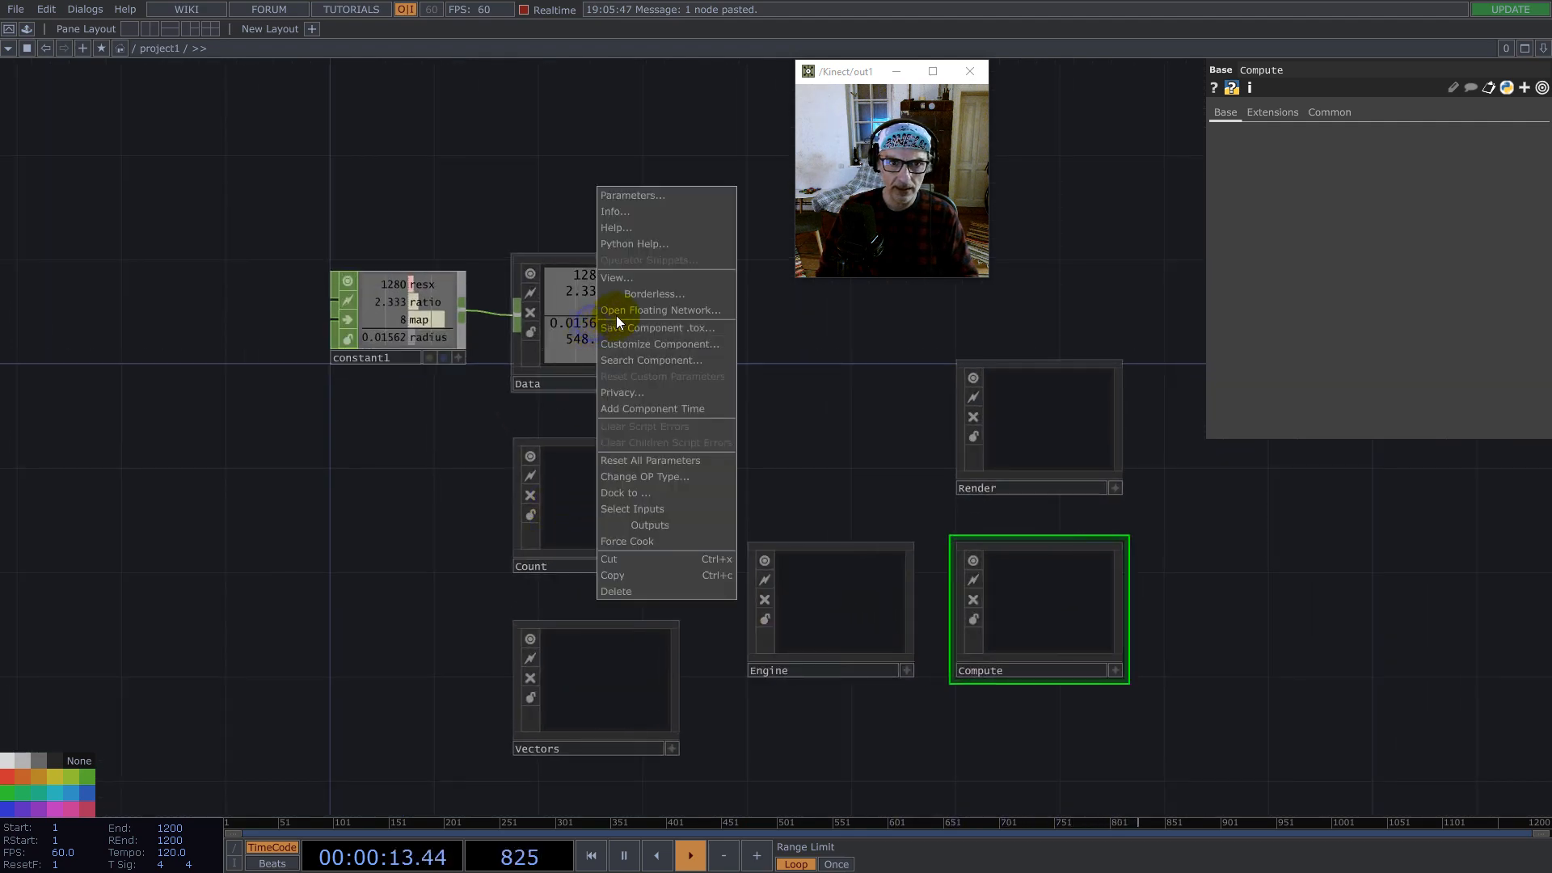
left_click(630, 277)
left_click_drag(499, 150, 177, 120)
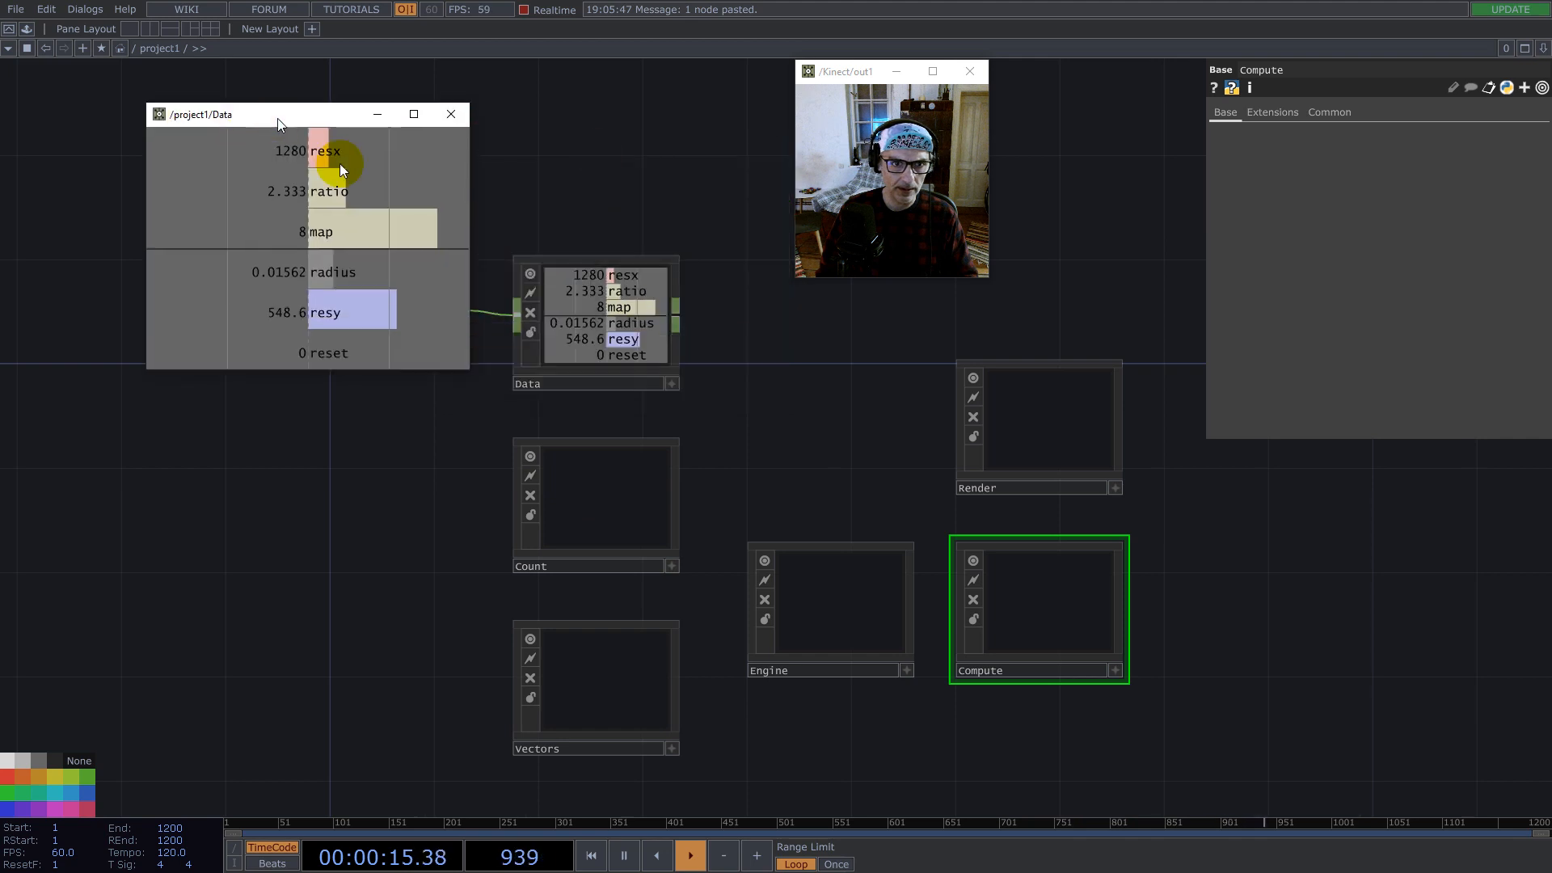
double_click(592, 509)
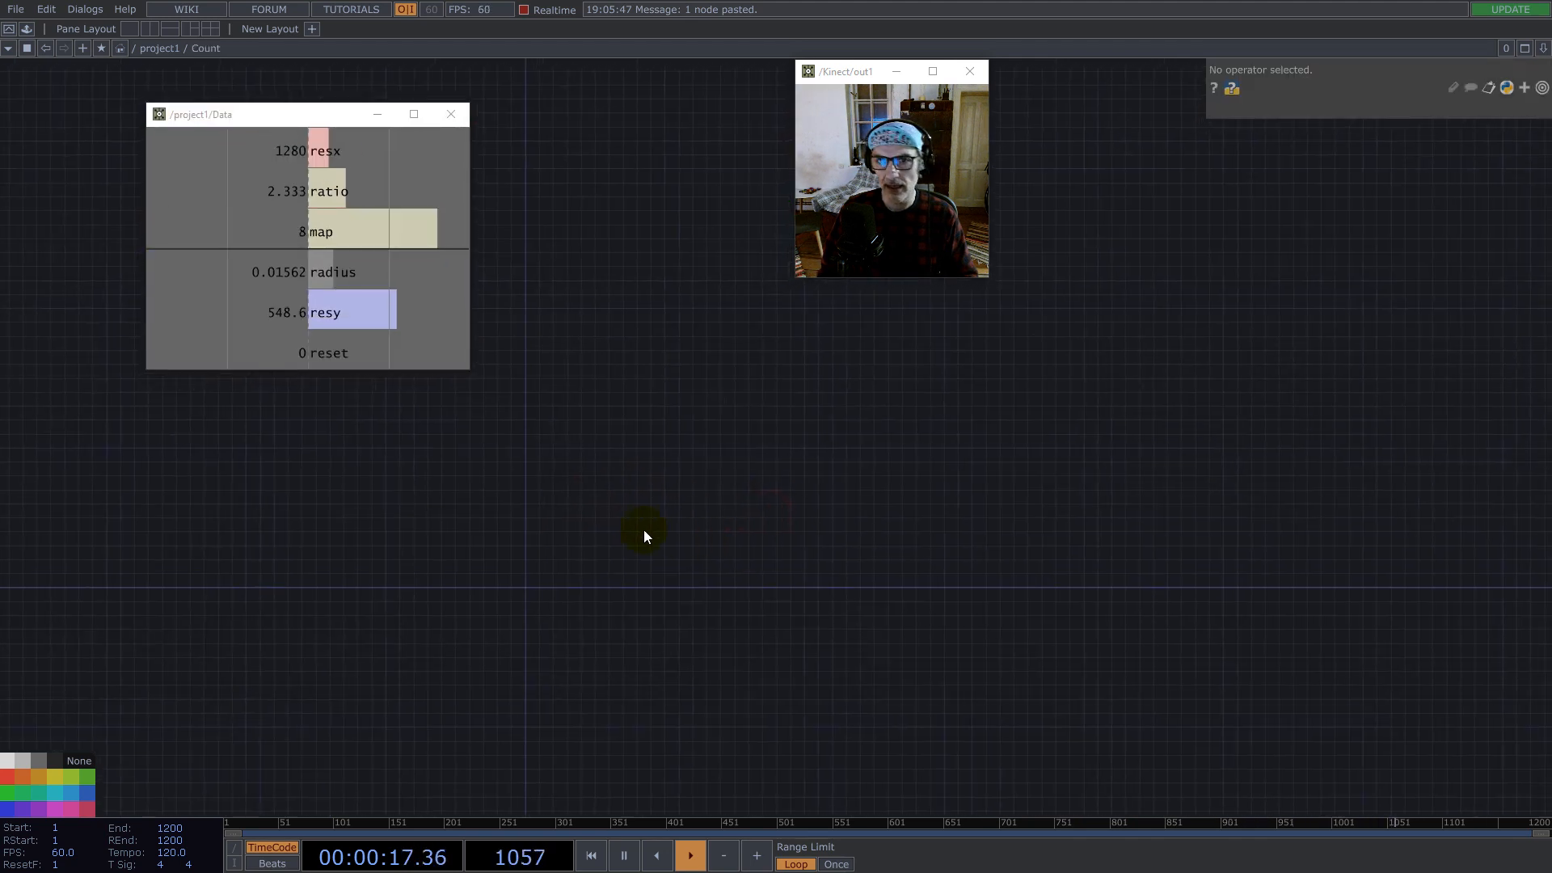
Step: Add a Noise TOP in the Count network and reference Data's map channel for both its resolution values
double_click(559, 516)
type("noi")
left_click(373, 312)
left_click(482, 391)
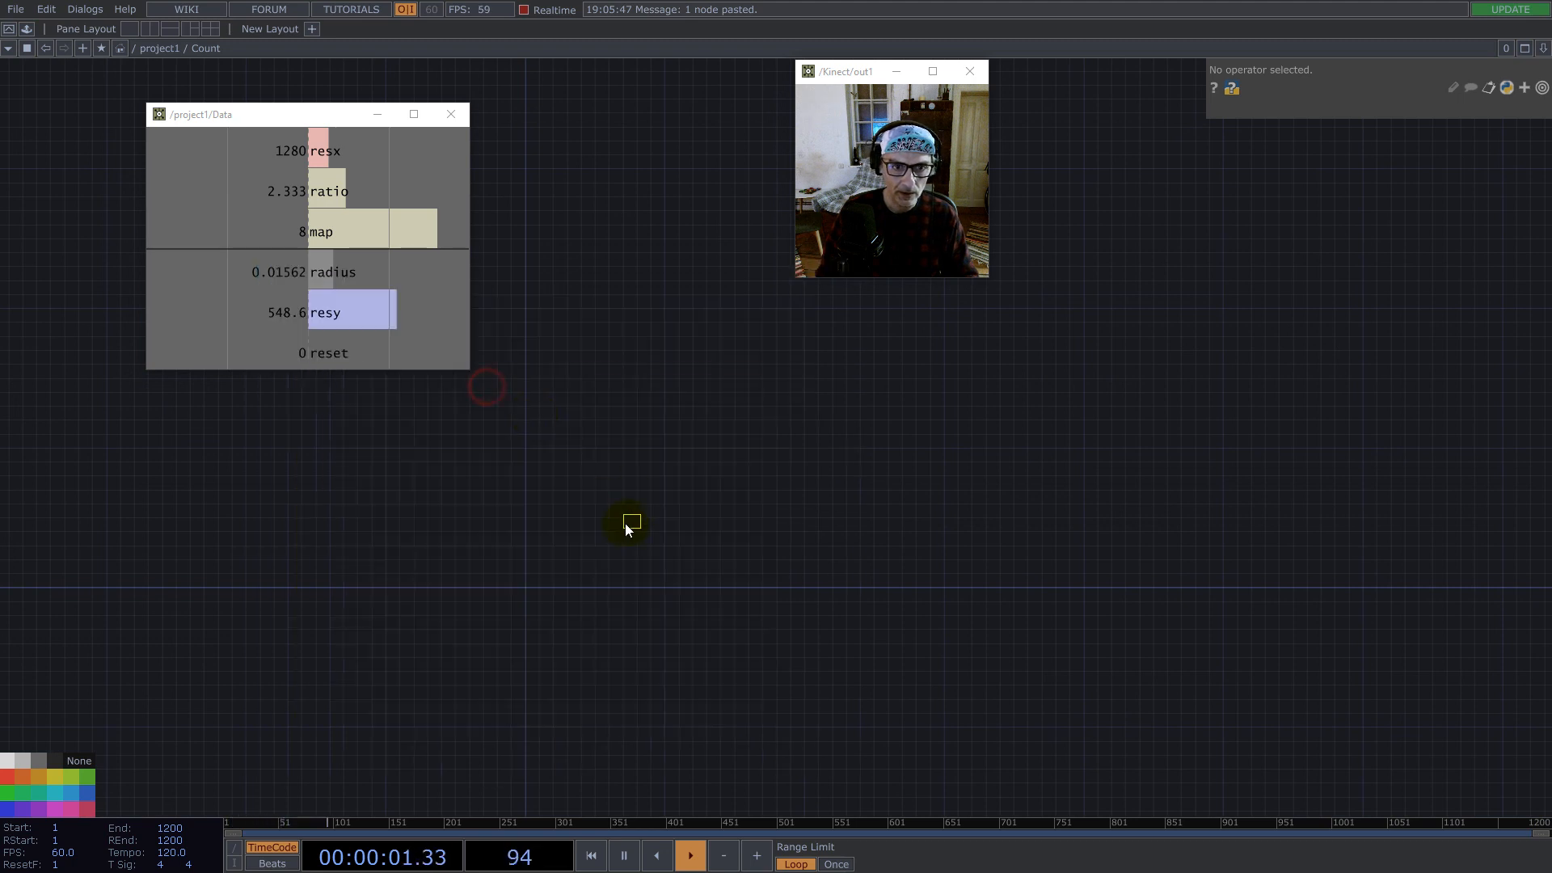
left_click(536, 584)
scroll(533, 588, "up", 5)
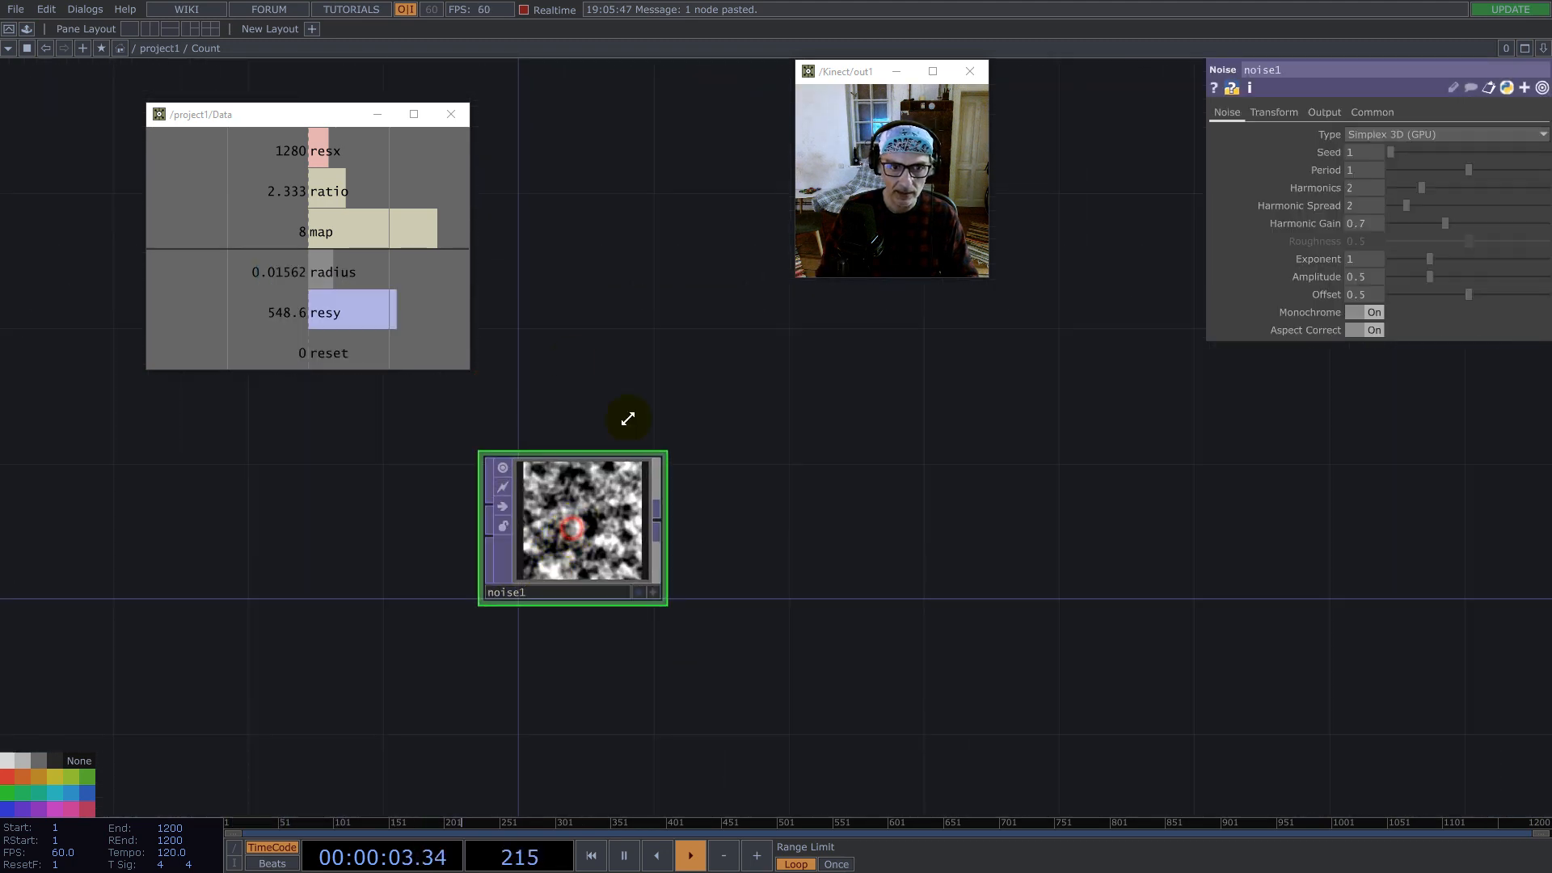
left_click_drag(278, 253, 1331, 149)
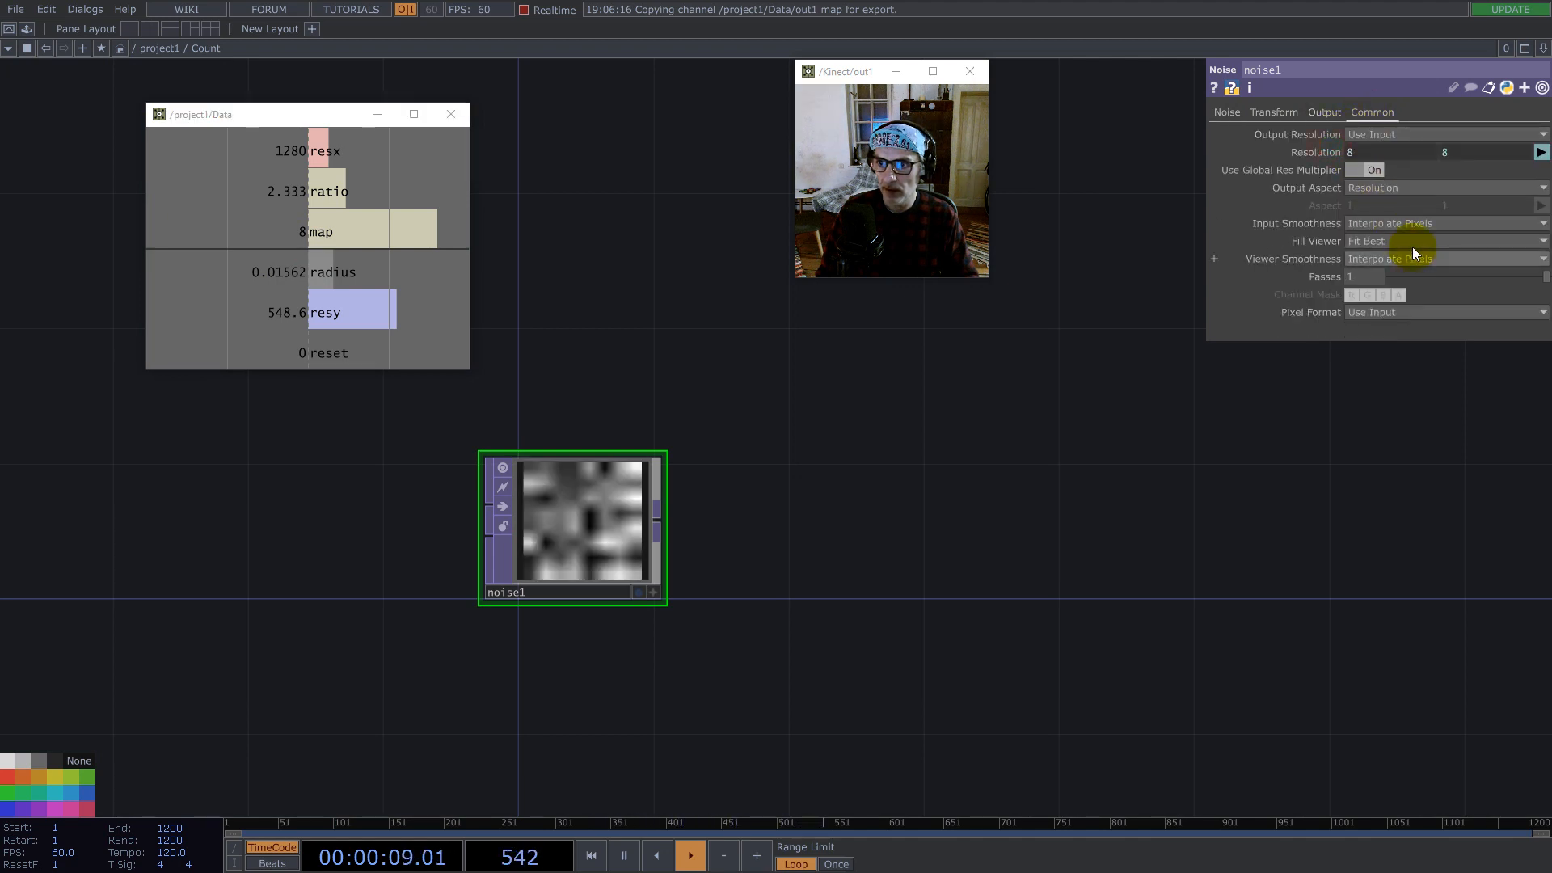
Step: Set the Noise node's pixel format to 32-bit float (Mono) and its input and viewer smoothness to Nearest Pixel
left_click(1379, 312)
left_click(1432, 540)
left_click(1366, 223)
left_click(1371, 240)
left_click(1369, 259)
left_click(1369, 278)
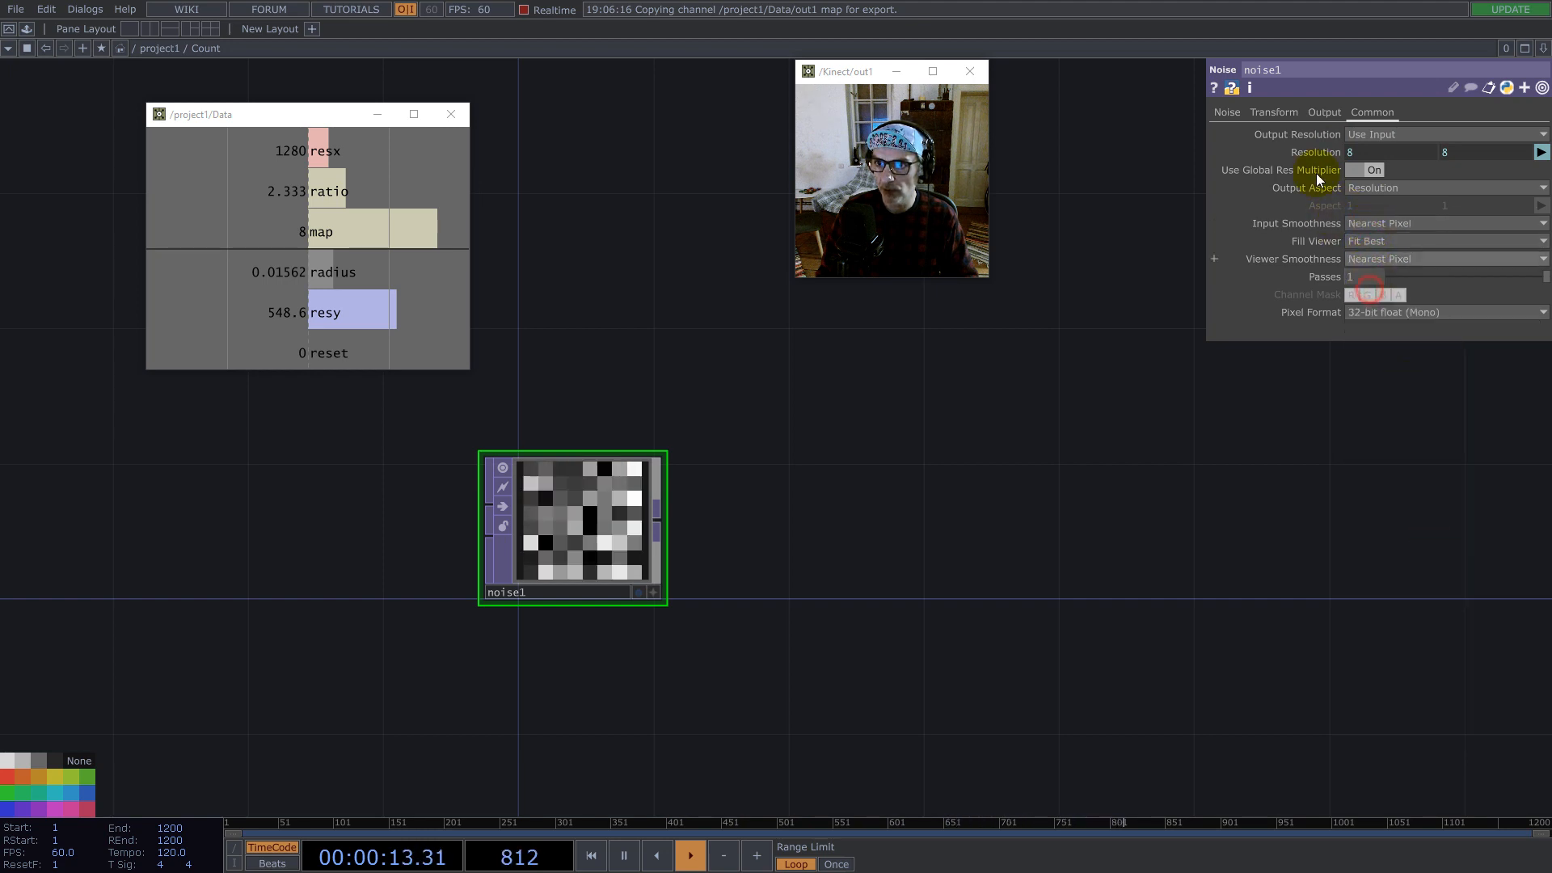
Step: Change the Noise node's type to Random (GPU)
left_click(1231, 117)
left_click(1376, 135)
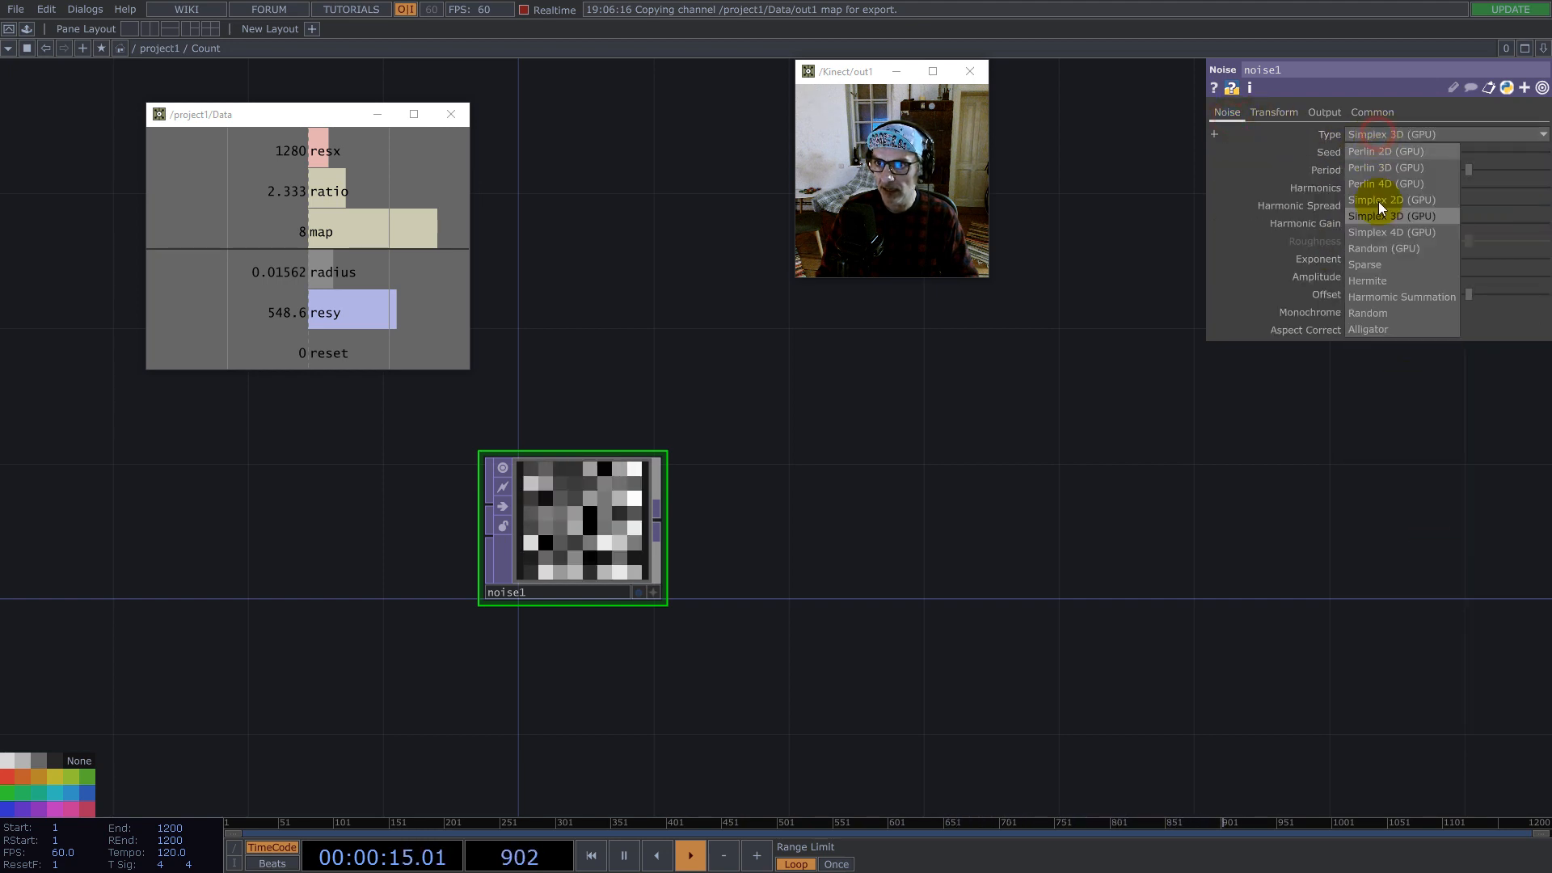
left_click(1382, 248)
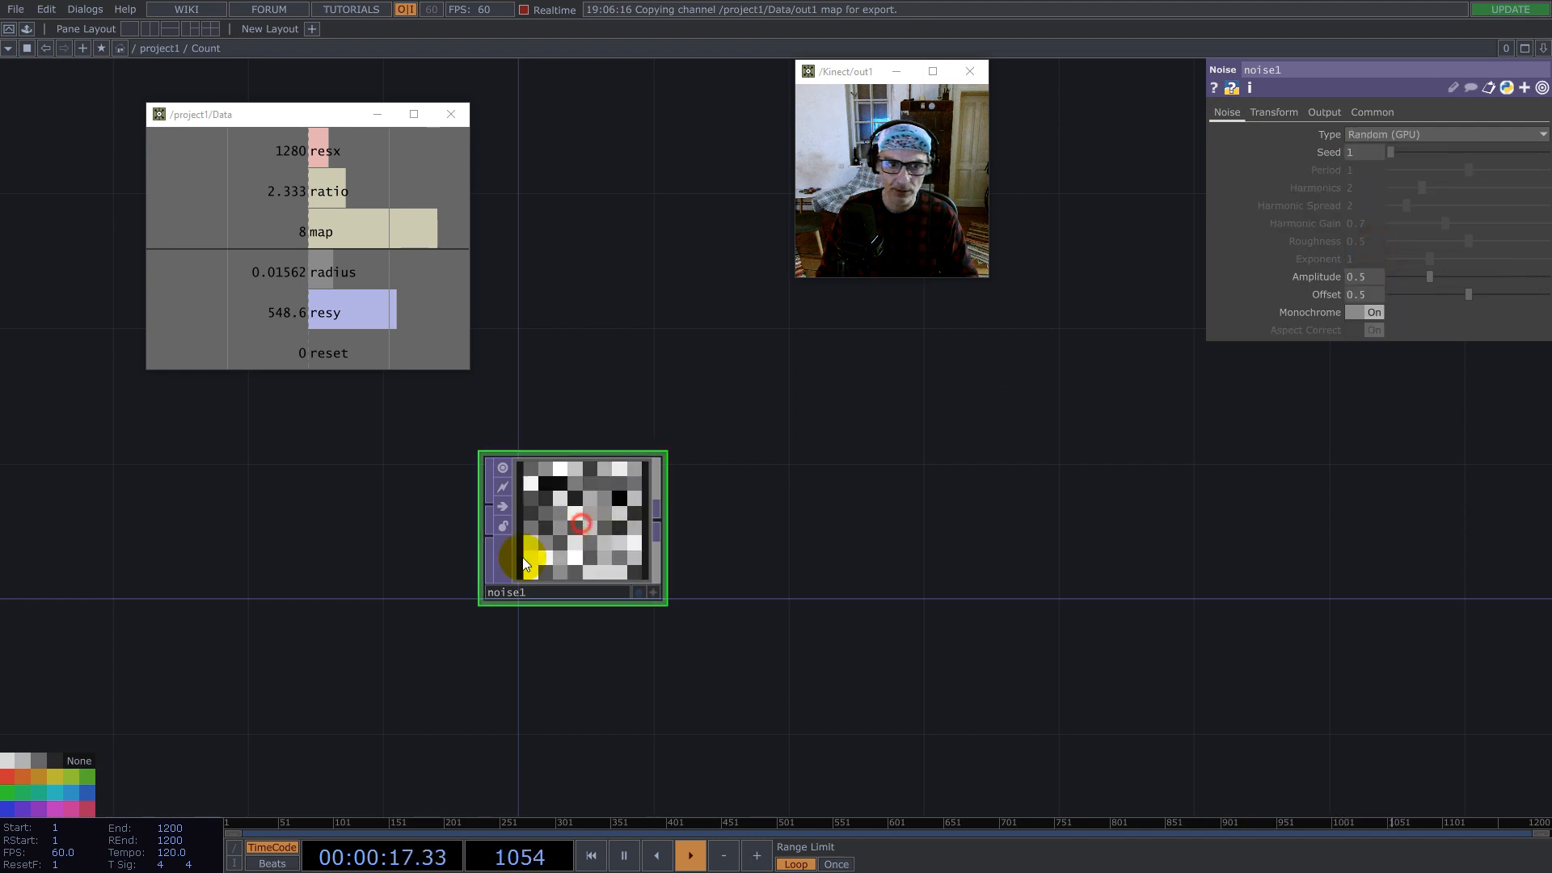
Step: Colour the Noise node red and place a copy of it directly below the original
left_click_drag(810, 574, 769, 494)
left_click(556, 469)
key("ctrl+c")
key("ctrl+v")
left_click(546, 606)
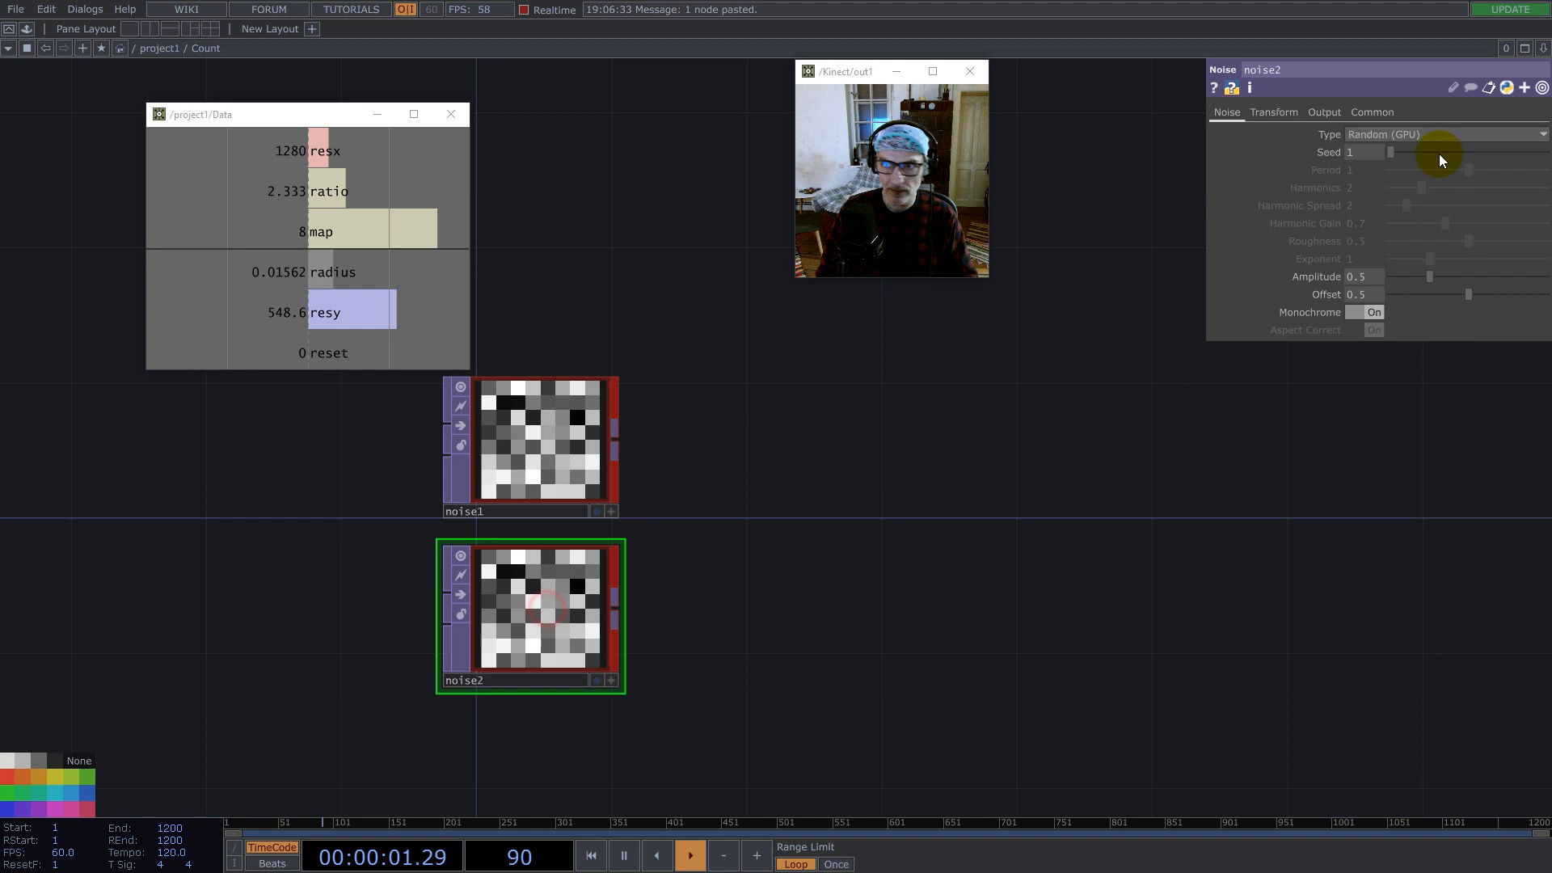
Step: Set the copied Noise node's seed to 2 and colour that node green
type("2")
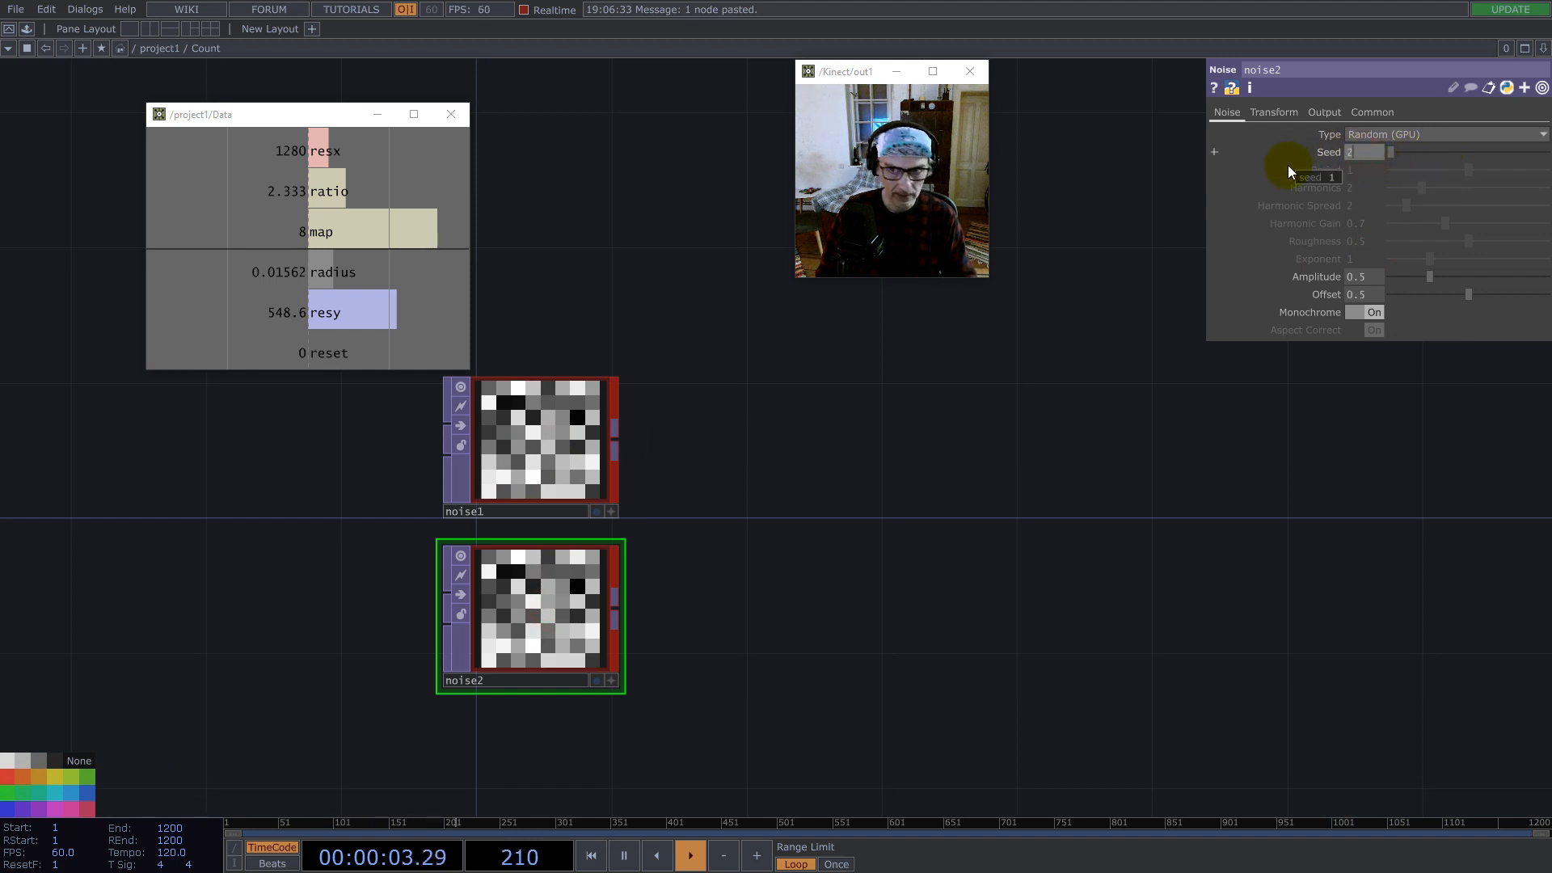
key("Return")
left_click(9, 793)
Step: Add a Reorder TOP fed by both Noise nodes and take its green output from Input 2
right_click(616, 438)
type("re")
left_click(669, 369)
left_click(788, 441)
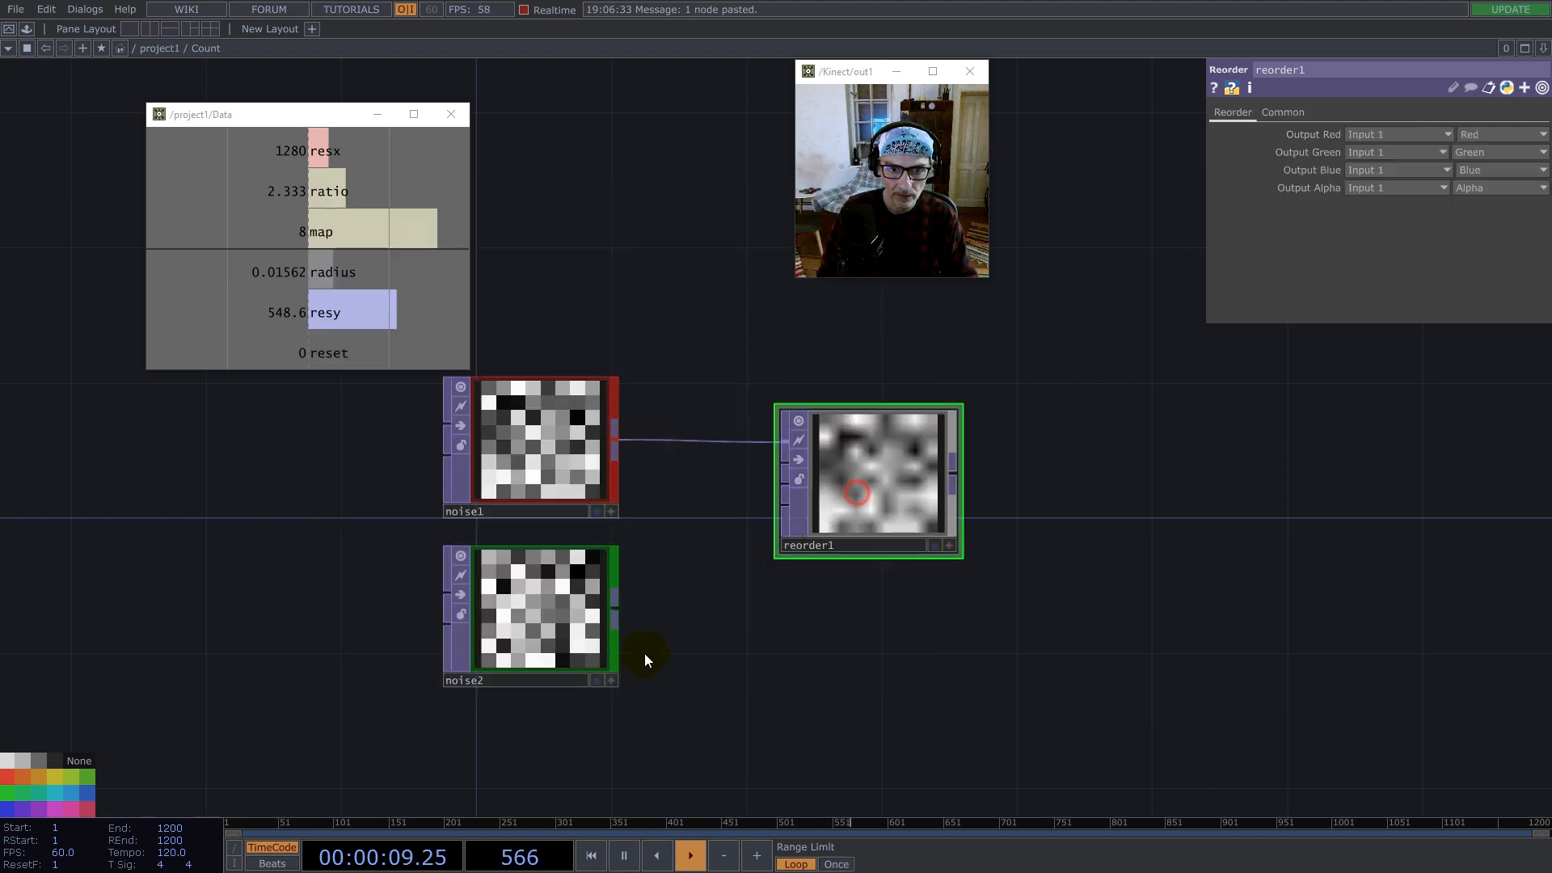
left_click_drag(616, 608, 828, 541)
left_click(1378, 185)
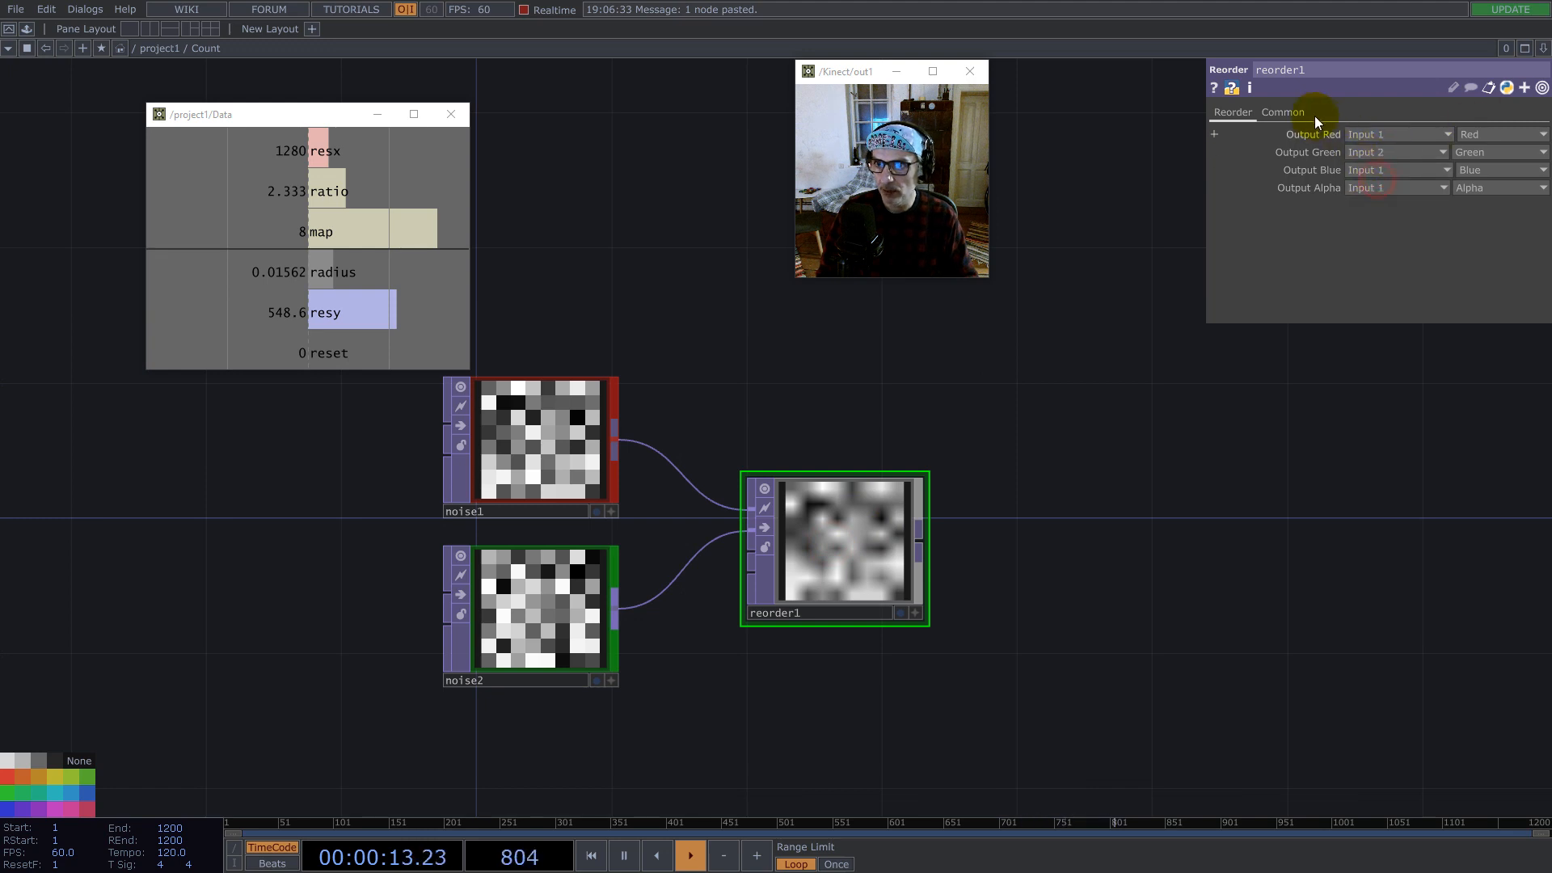
Step: Set the Reorder node's pixel format to 32-bit float (RG) and its input and viewer smoothness to Nearest Pixel
left_click(1285, 112)
left_click(1415, 312)
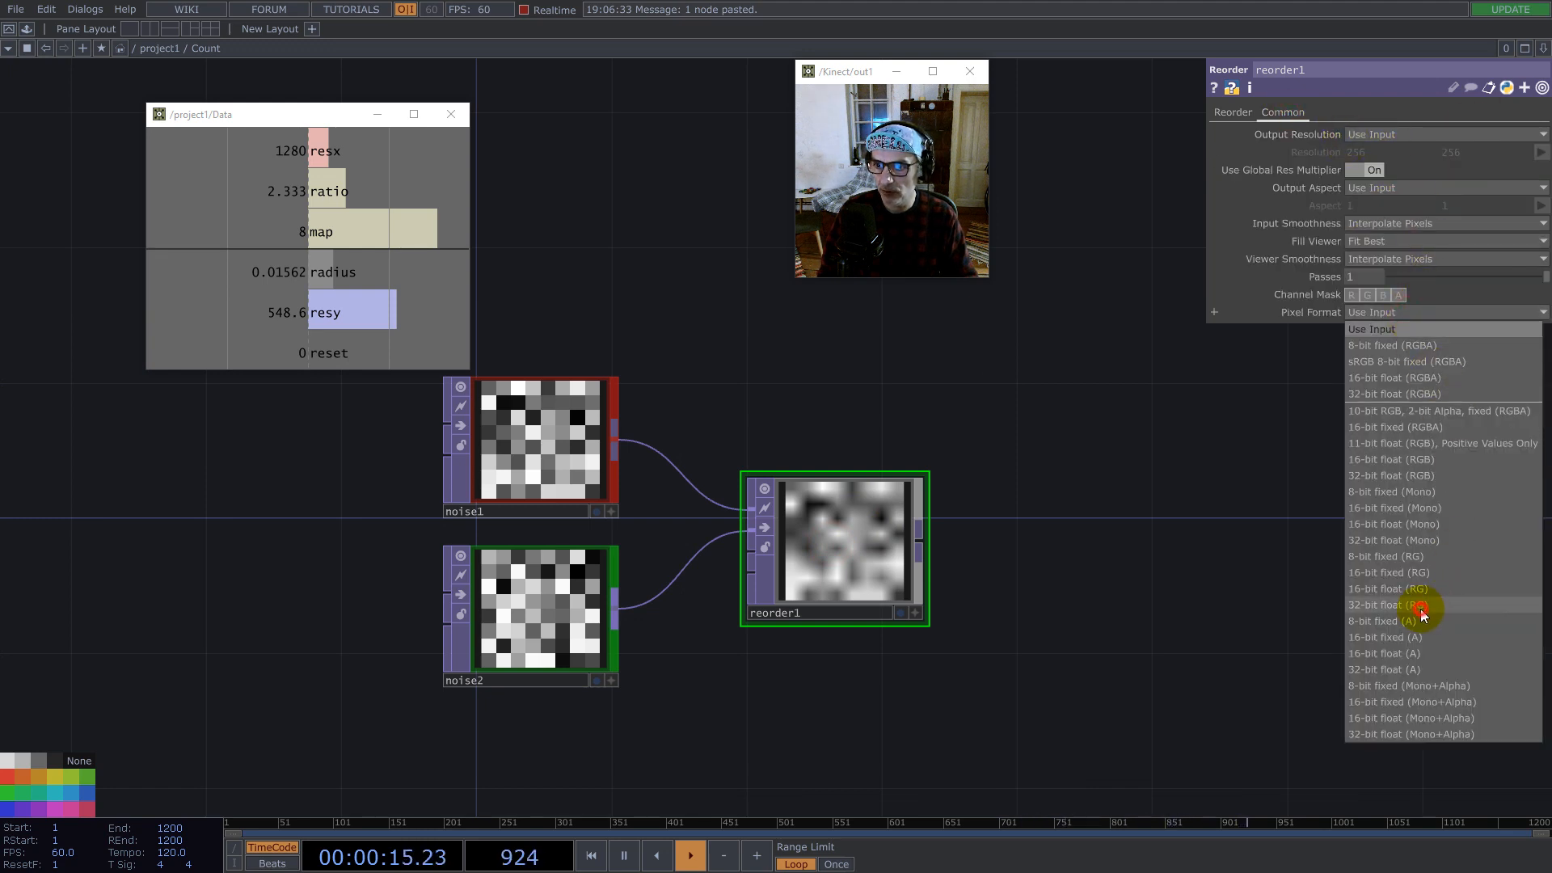
left_click(1422, 605)
left_click(1377, 223)
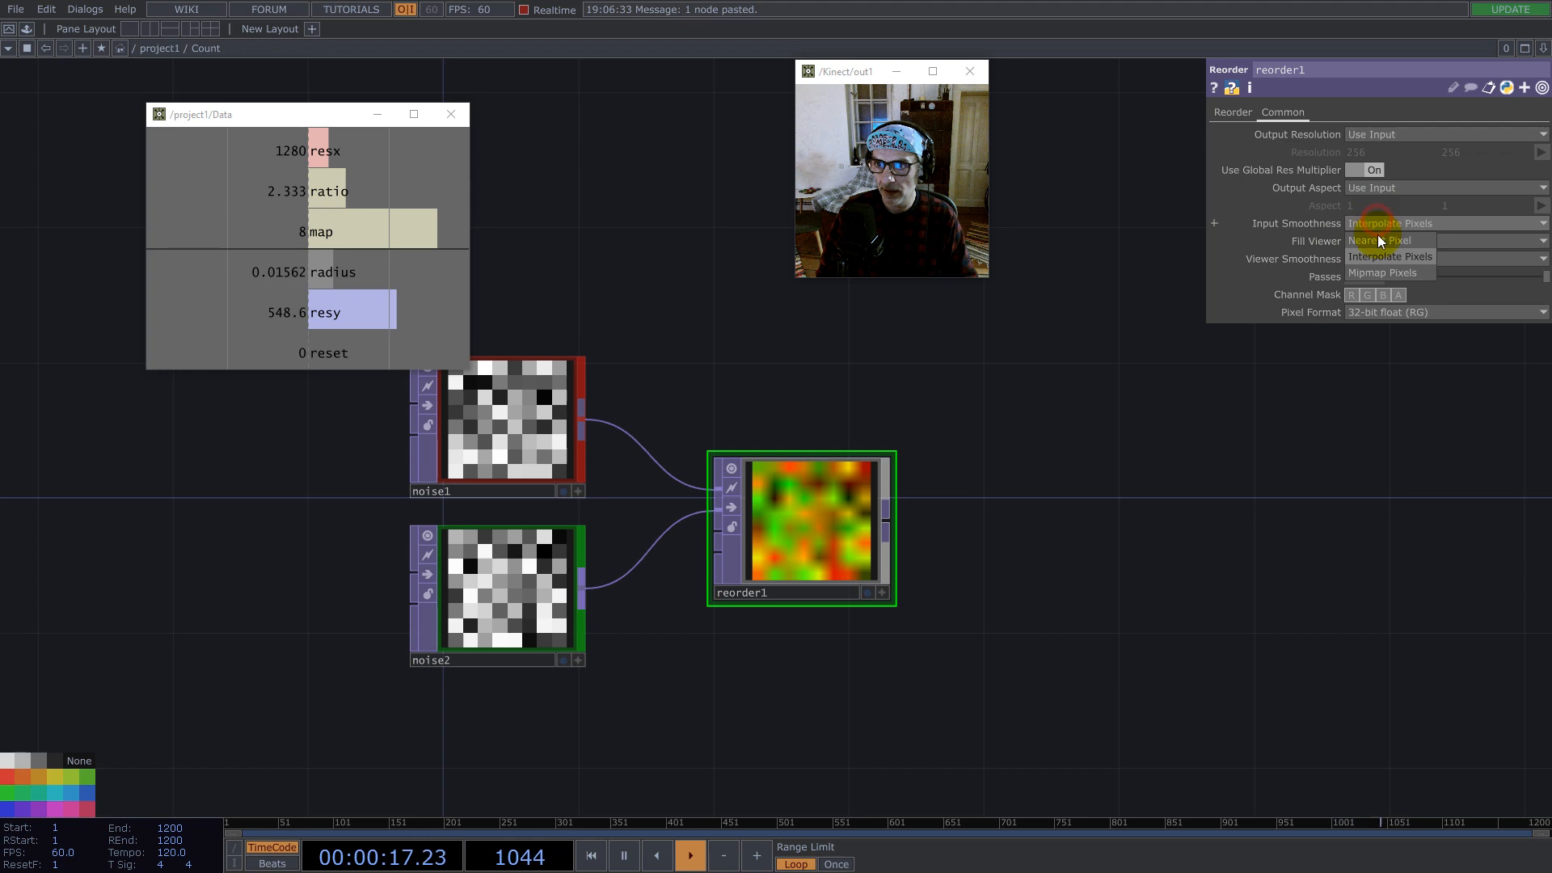
left_click(1377, 240)
left_click(1379, 258)
left_click(1378, 276)
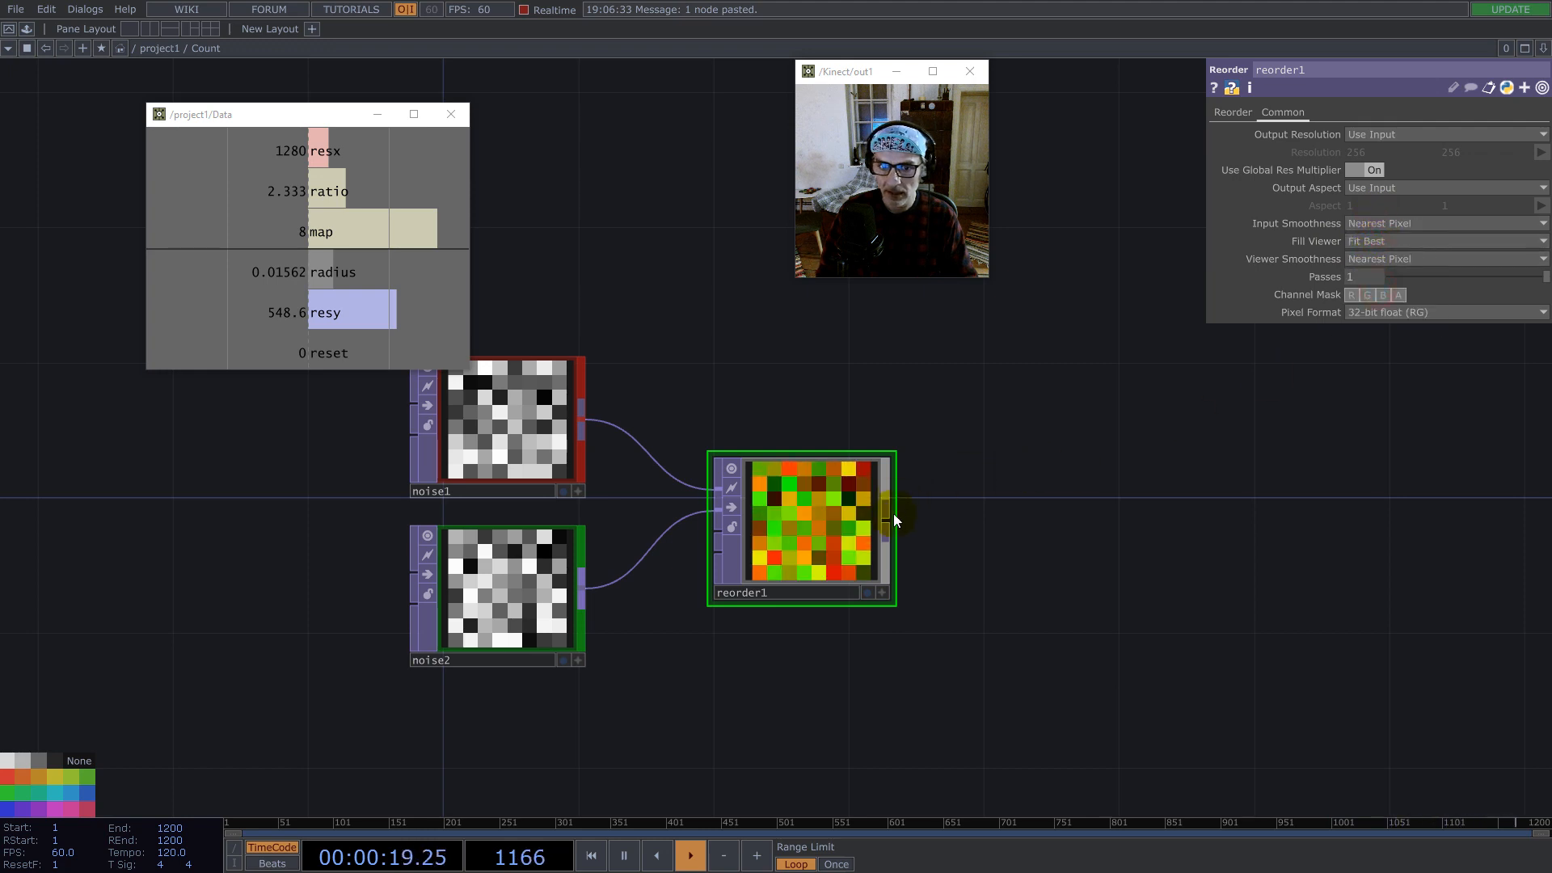
Step: Add an Out TOP after the Reorder node with Nearest Pixel viewer smoothness, leaving room between them for another node
right_click(885, 526)
type("ou")
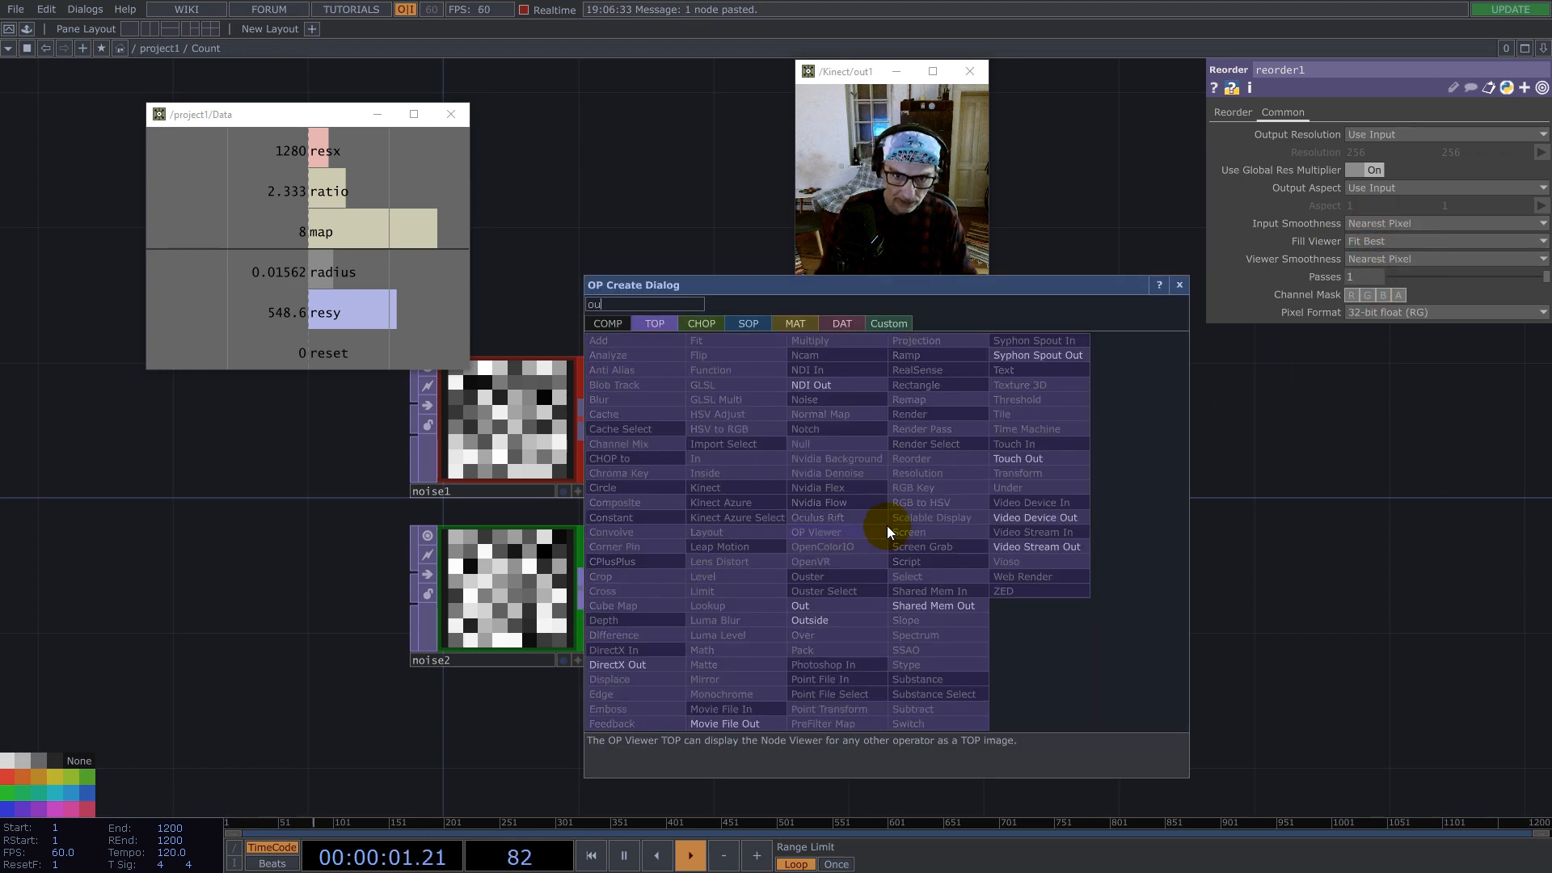
left_click(804, 606)
left_click(1318, 484)
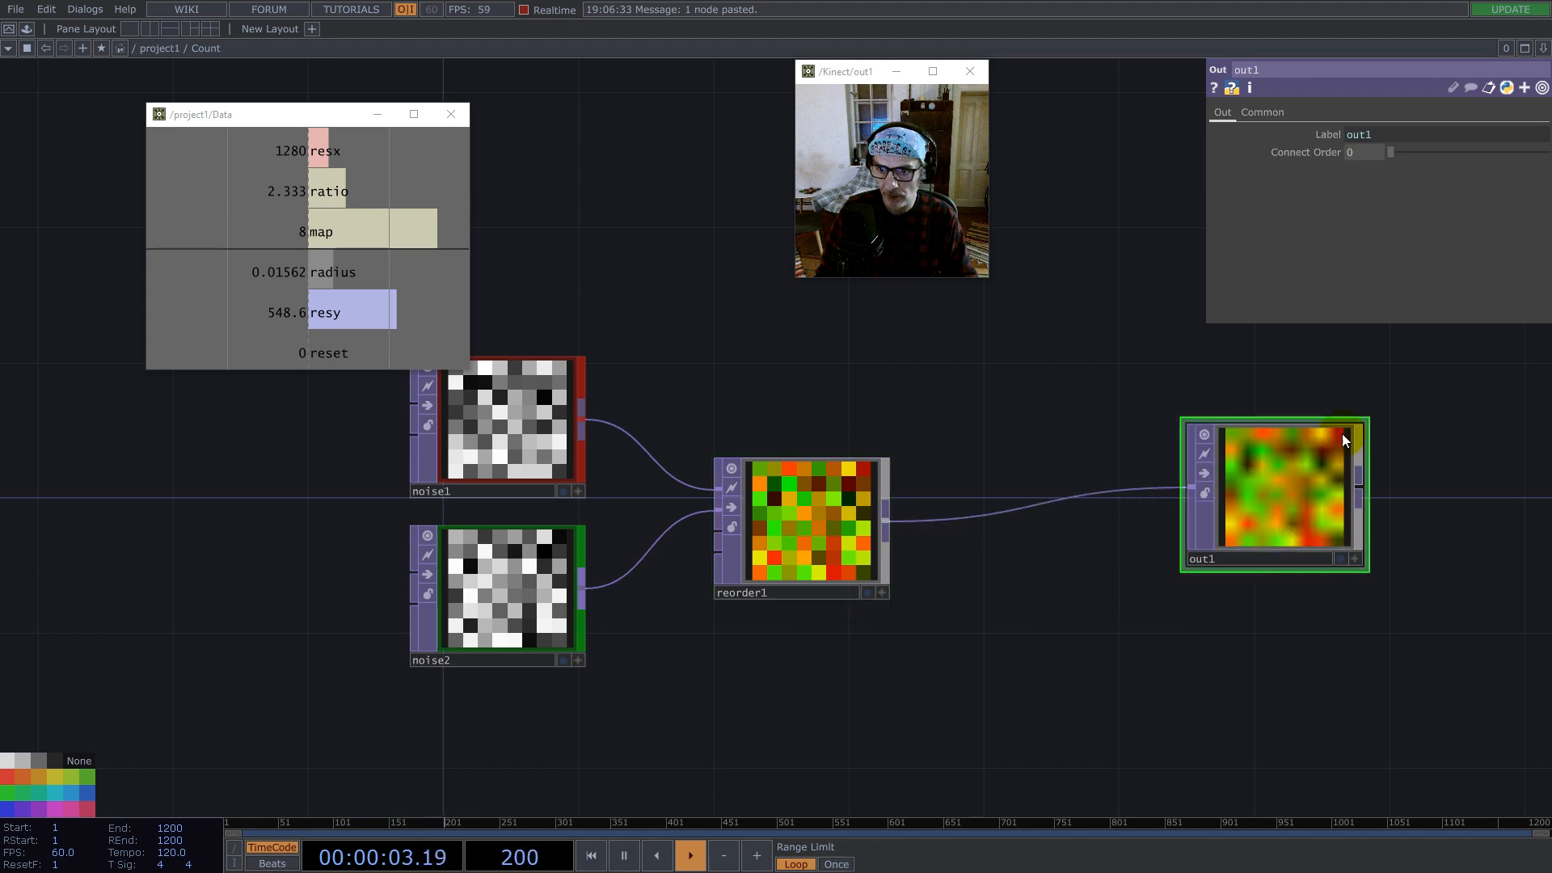
left_click(1281, 112)
left_click(1376, 258)
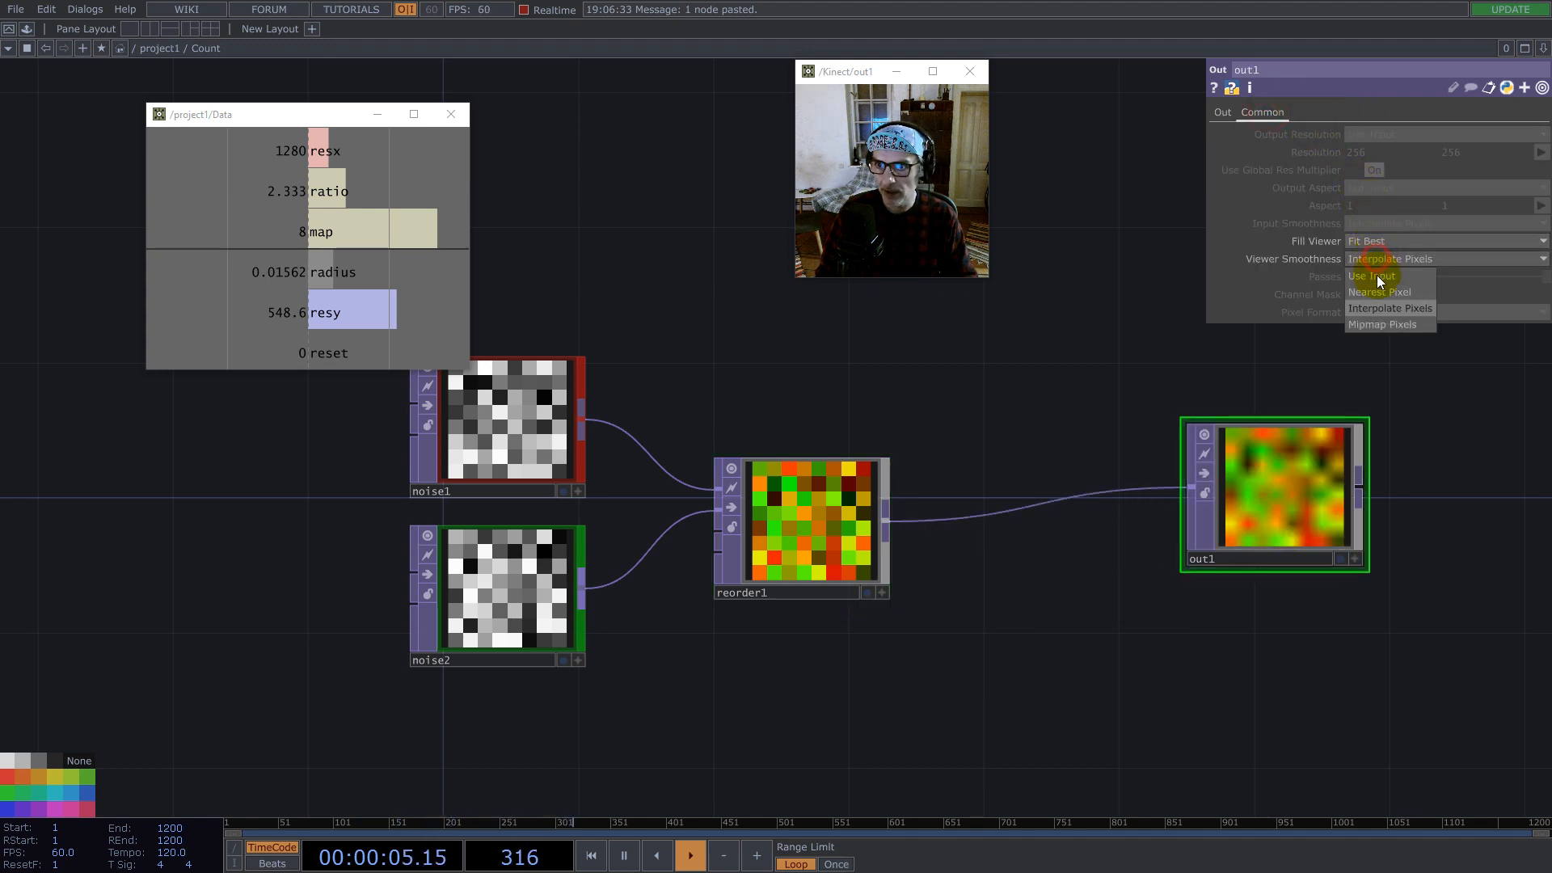
left_click_drag(973, 742, 826, 729)
left_click_drag(1119, 497, 1218, 496)
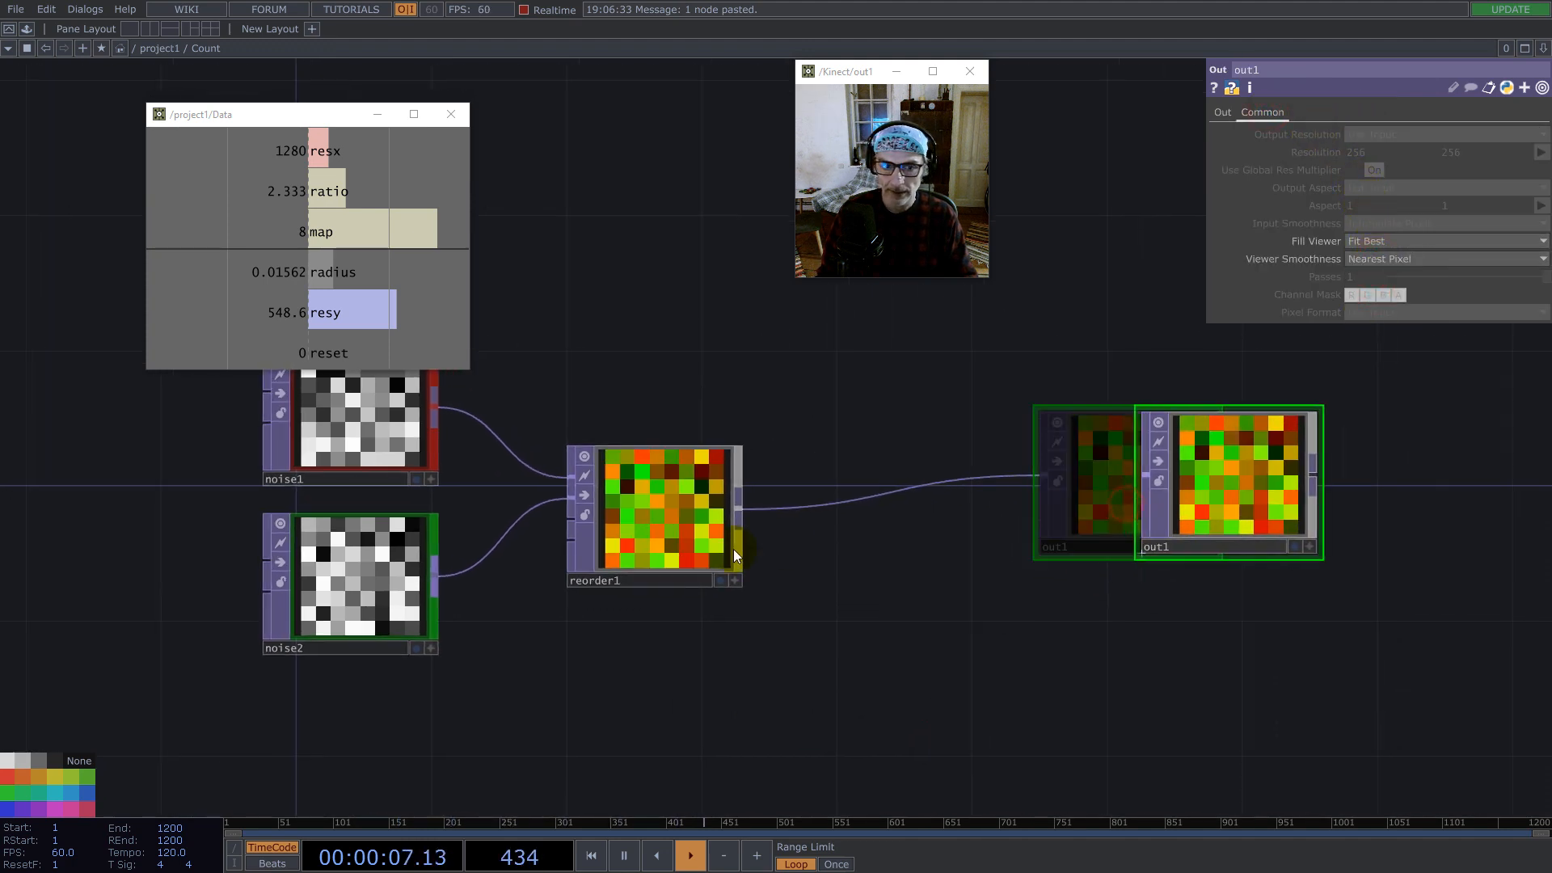
Step: Activate the Reorder node's viewer, switch it to the 3D points view, and inspect the points
left_click(738, 580)
right_click(664, 522)
left_click(721, 636)
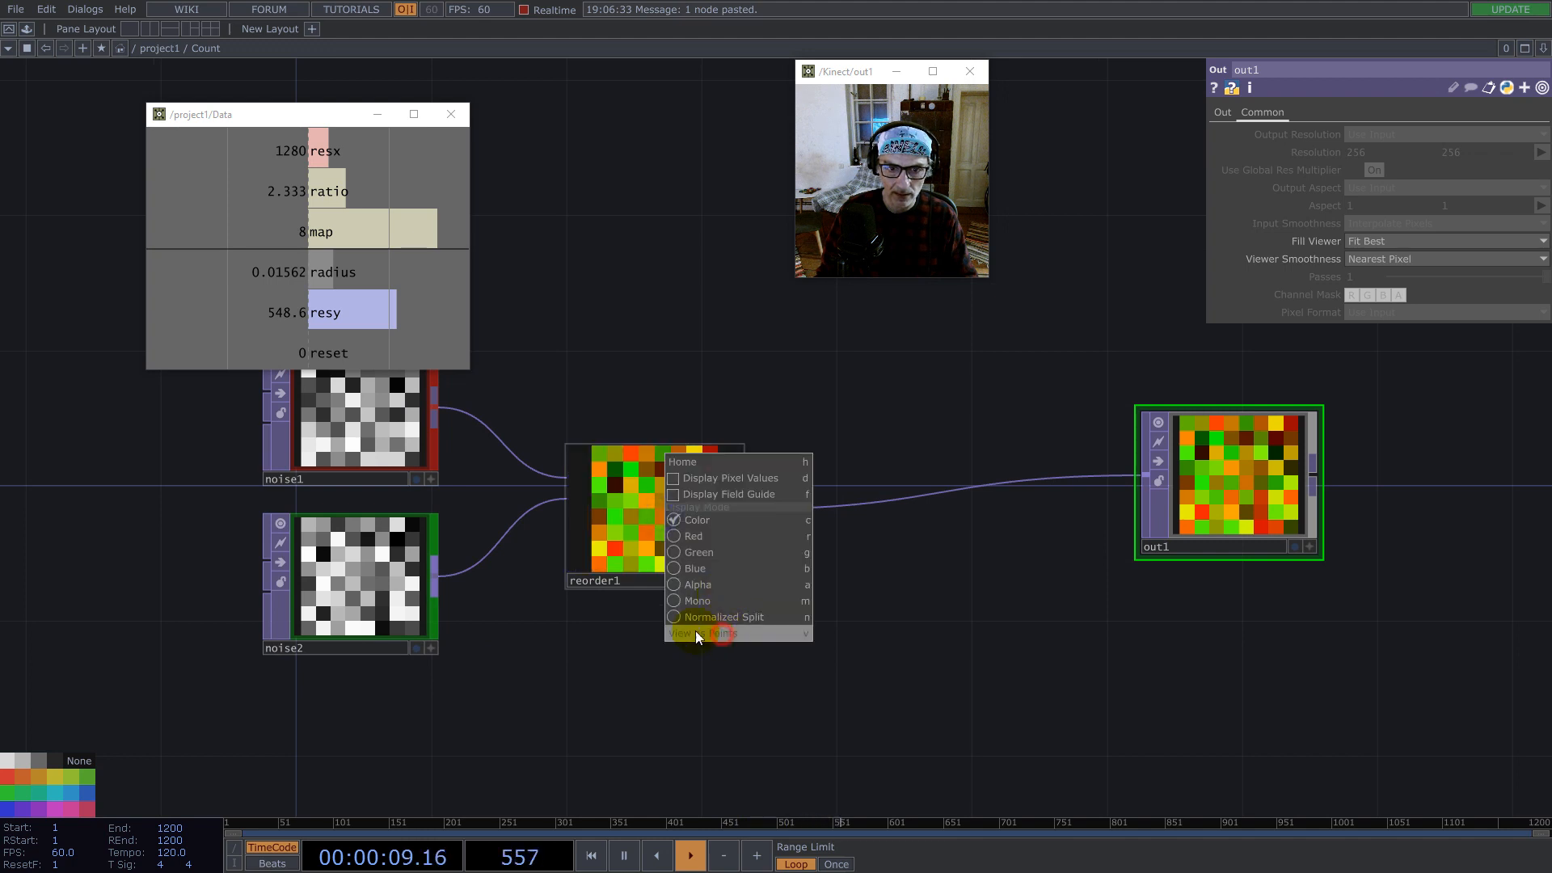
scroll(606, 645, "up", 5)
scroll(604, 644, "up", 3)
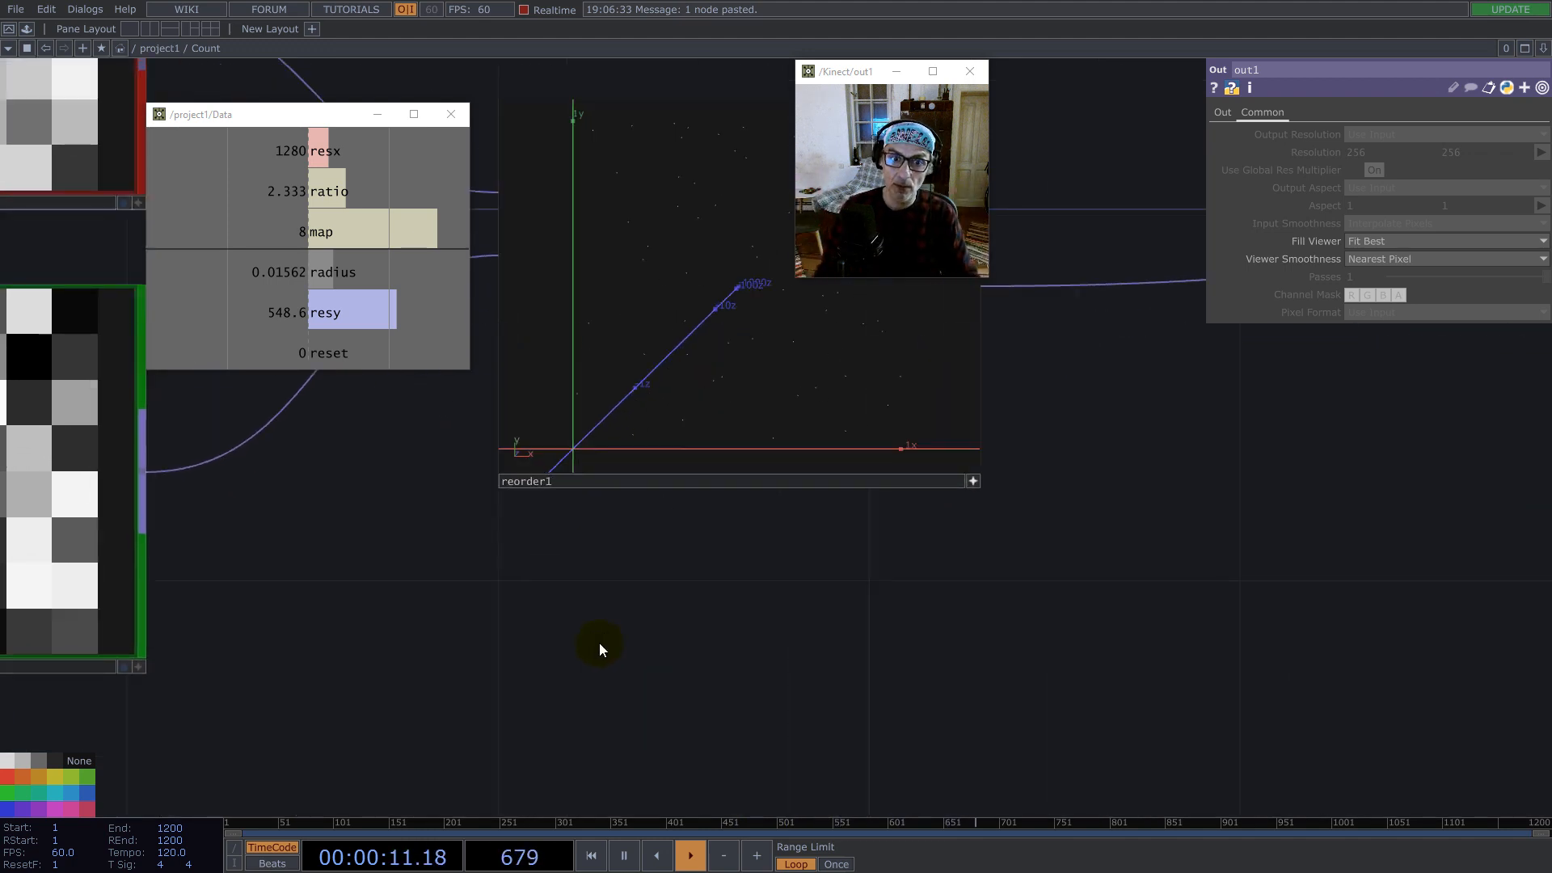
scroll(597, 649, "down", 3)
scroll(596, 653, "down", 3)
Step: Insert a Math TOP between the Reorder and Out nodes and colour it green
right_click(777, 514)
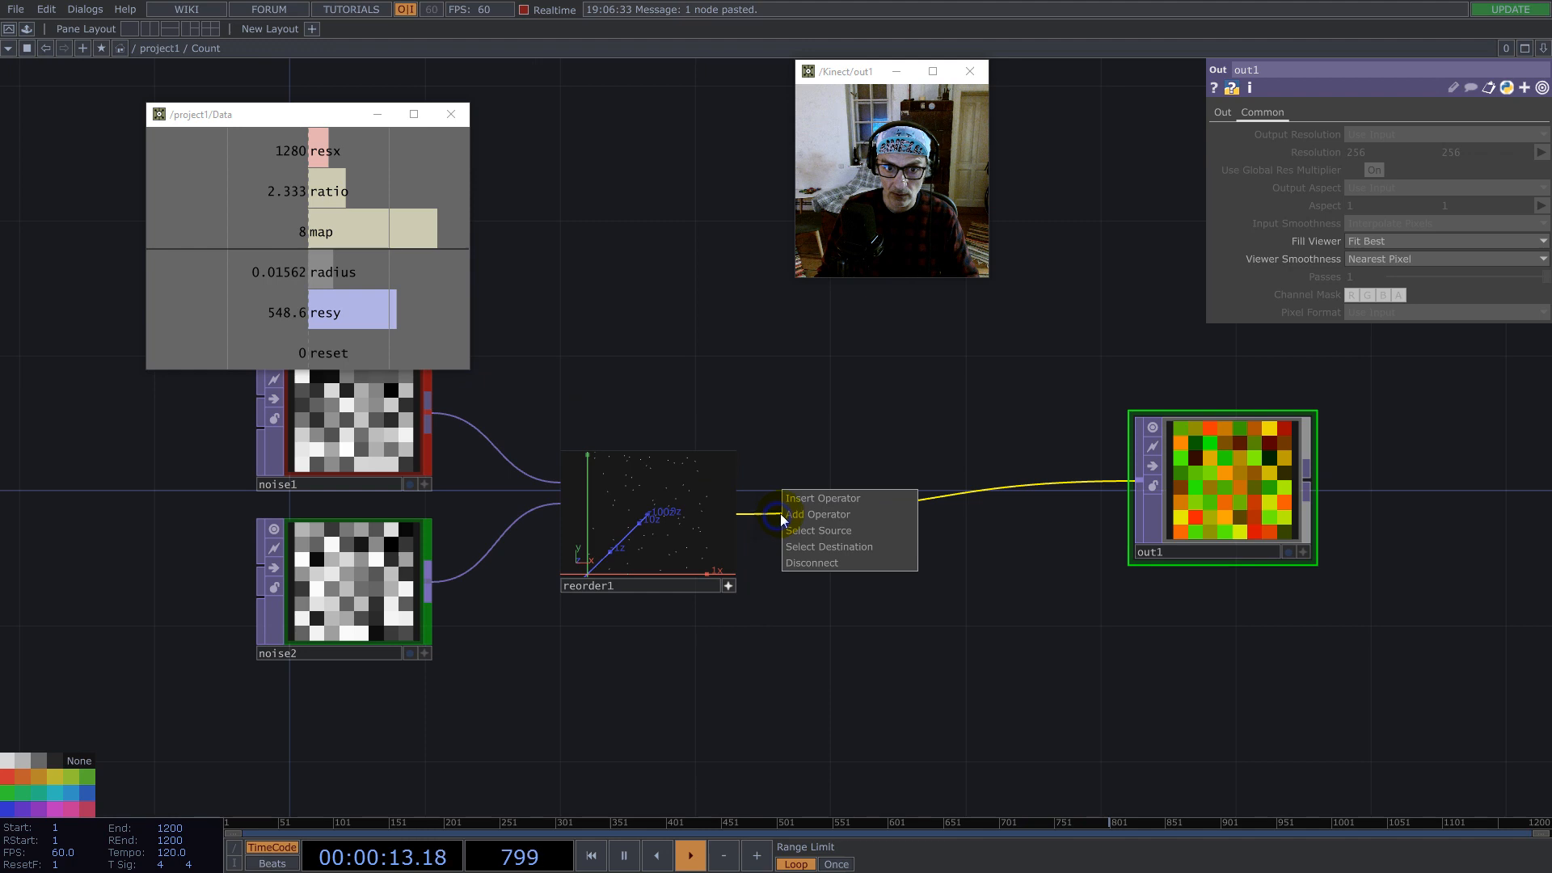
left_click(799, 498)
type("ma")
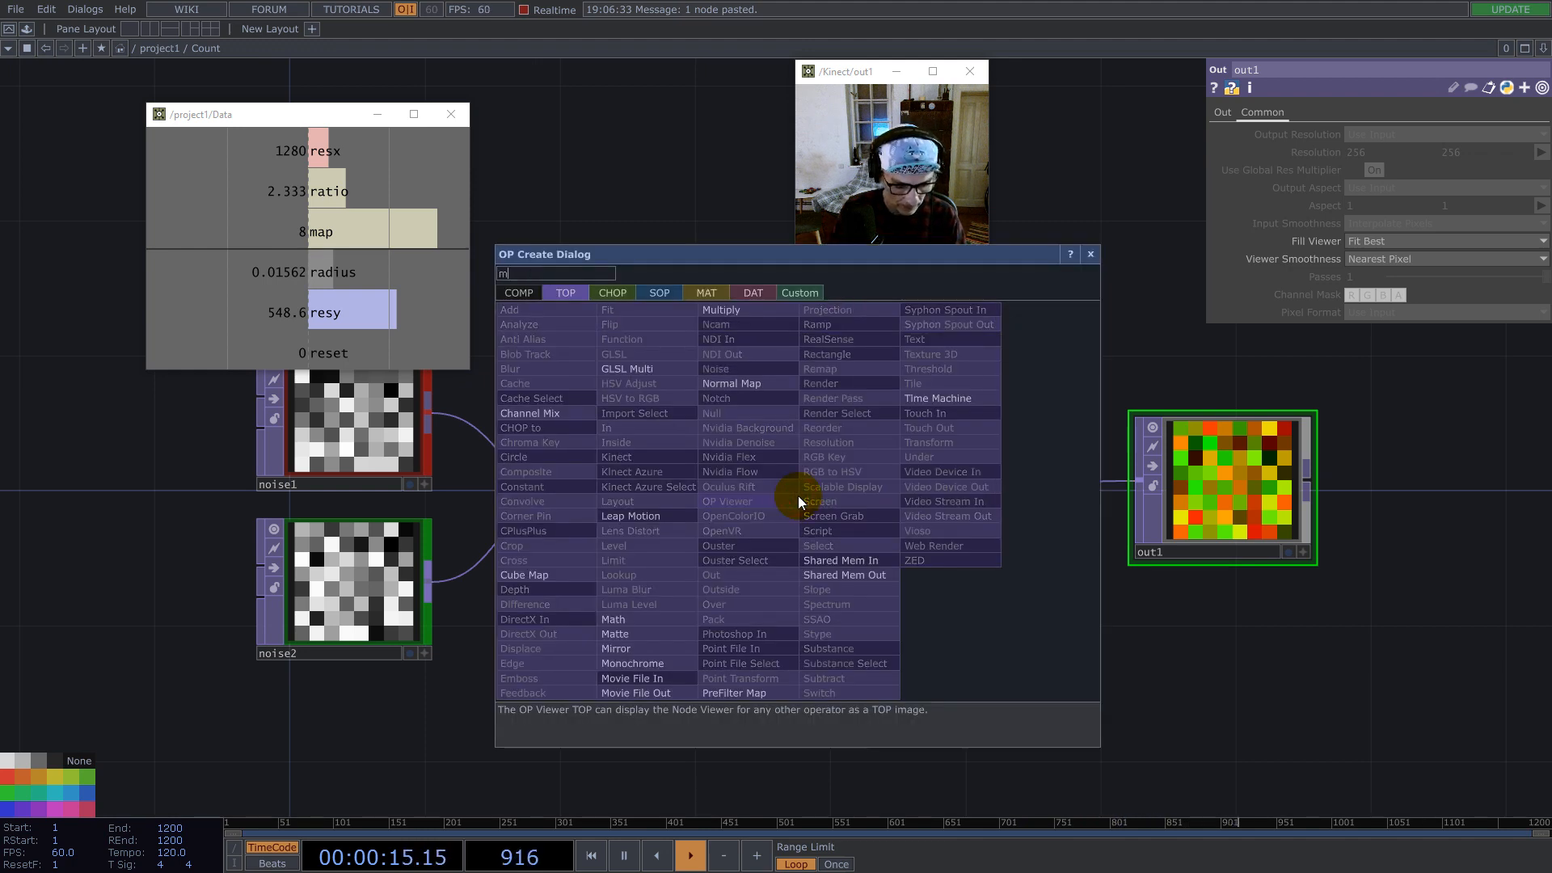
left_click(635, 627)
left_click(858, 526)
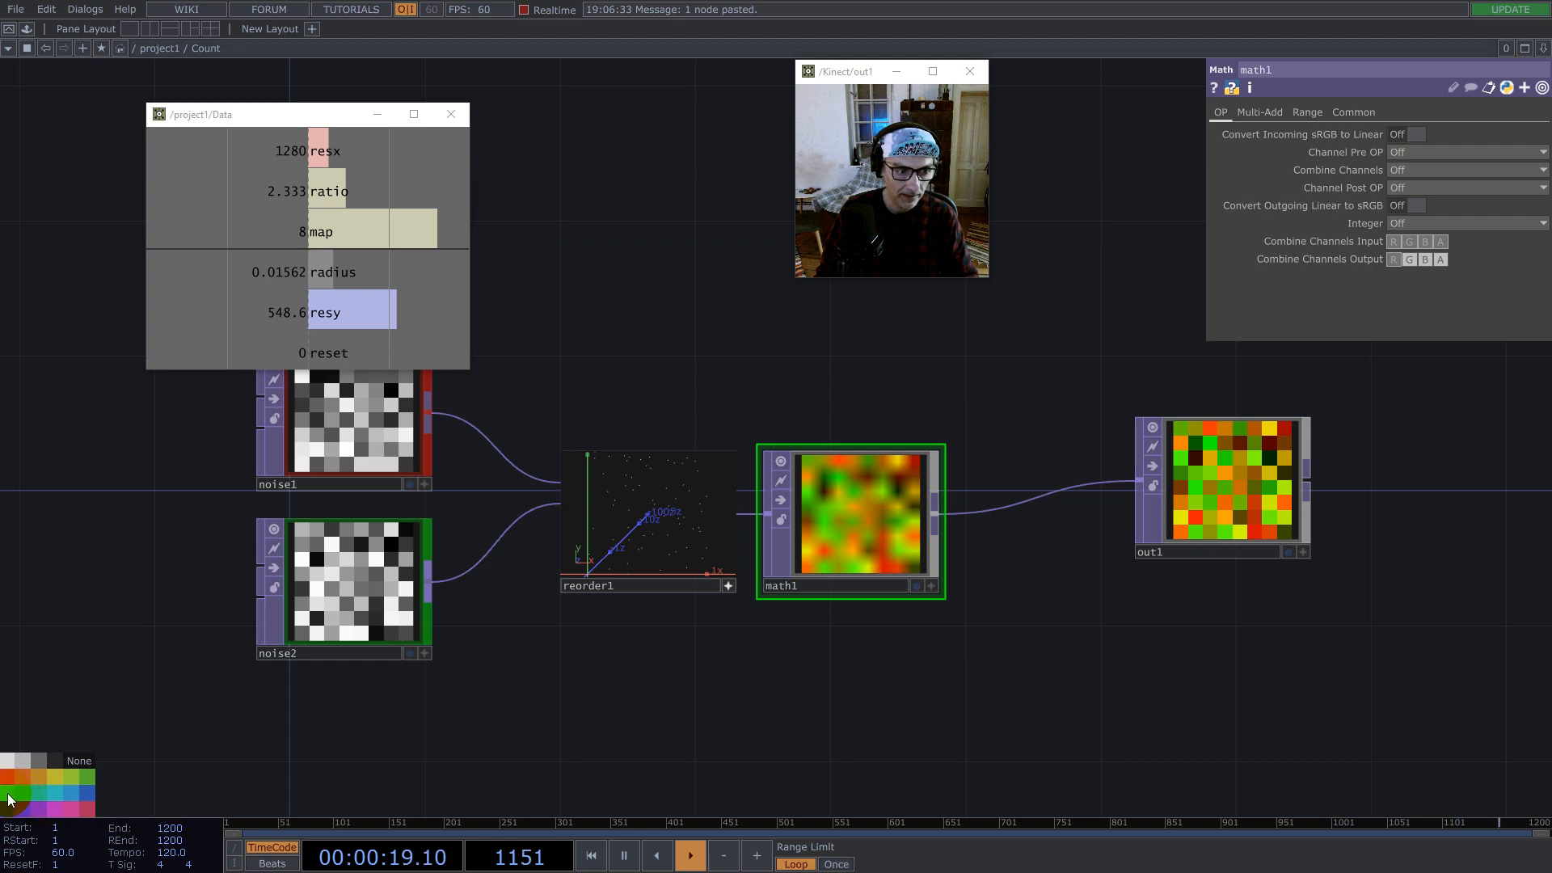
Step: Exclude red from the Math node's channel mask and set Multiply to 1/parent(2).op('Data/out1')['ratio']
left_click(1354, 113)
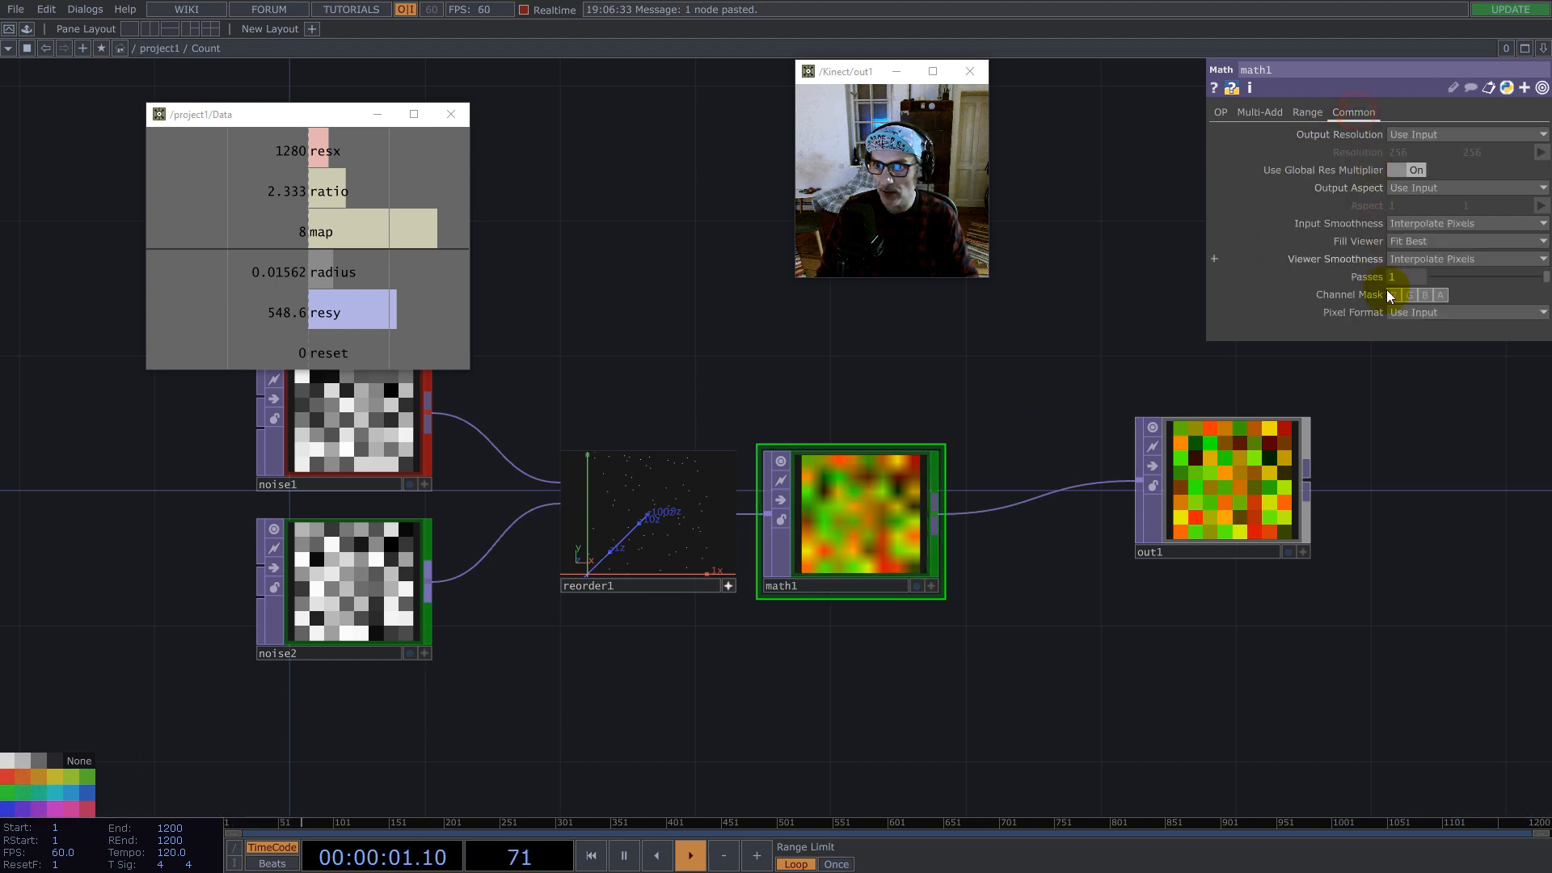
left_click(1260, 112)
left_click_drag(313, 197, 1403, 149)
left_click(1419, 151)
left_click(1324, 172)
type("1/")
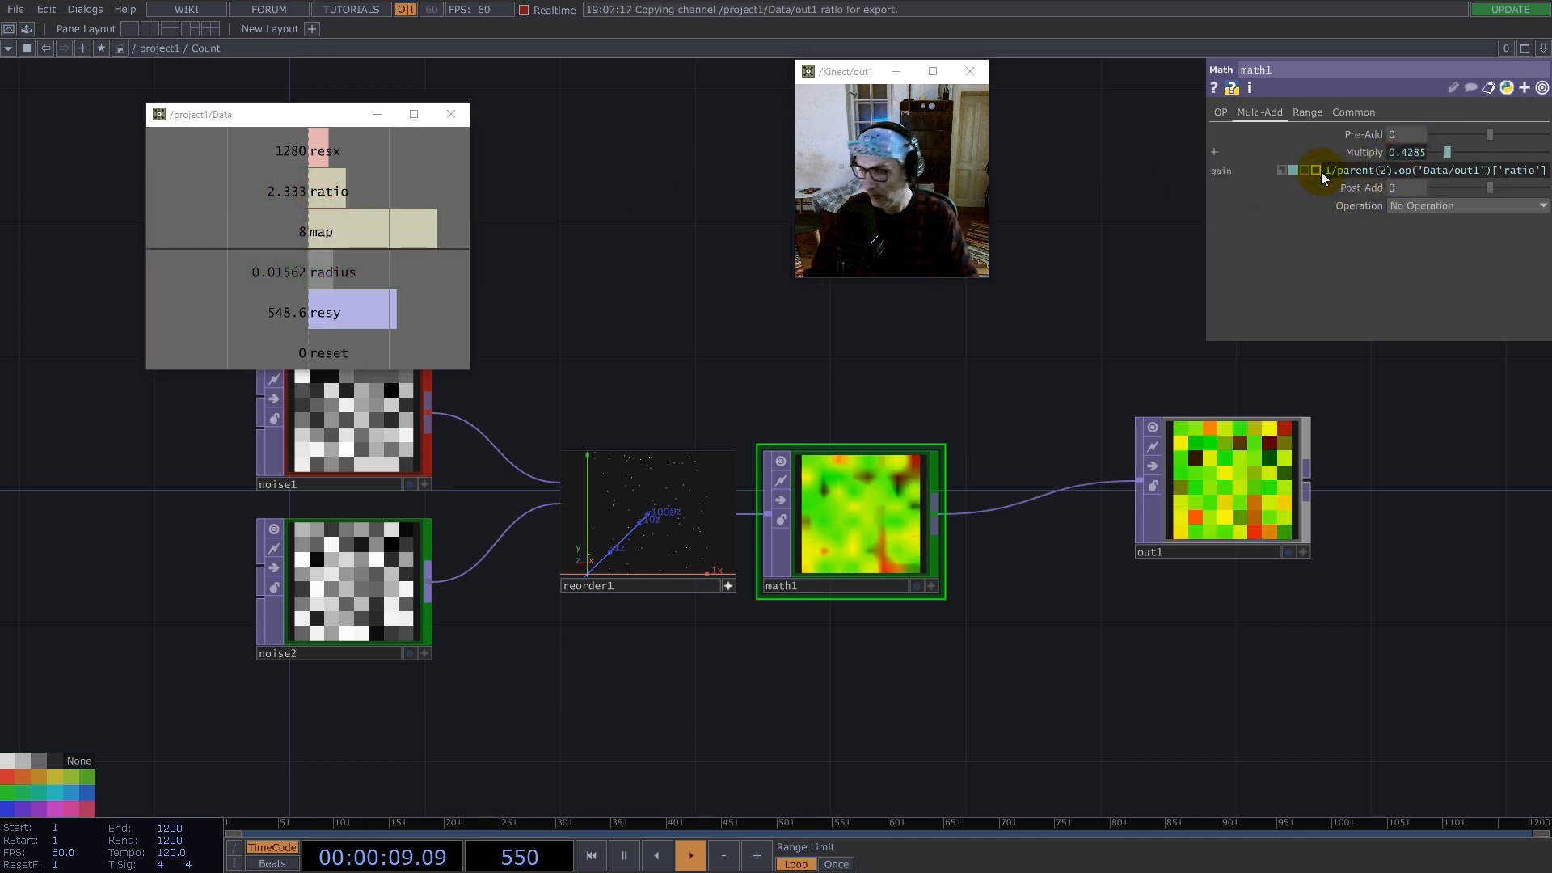
key("Return")
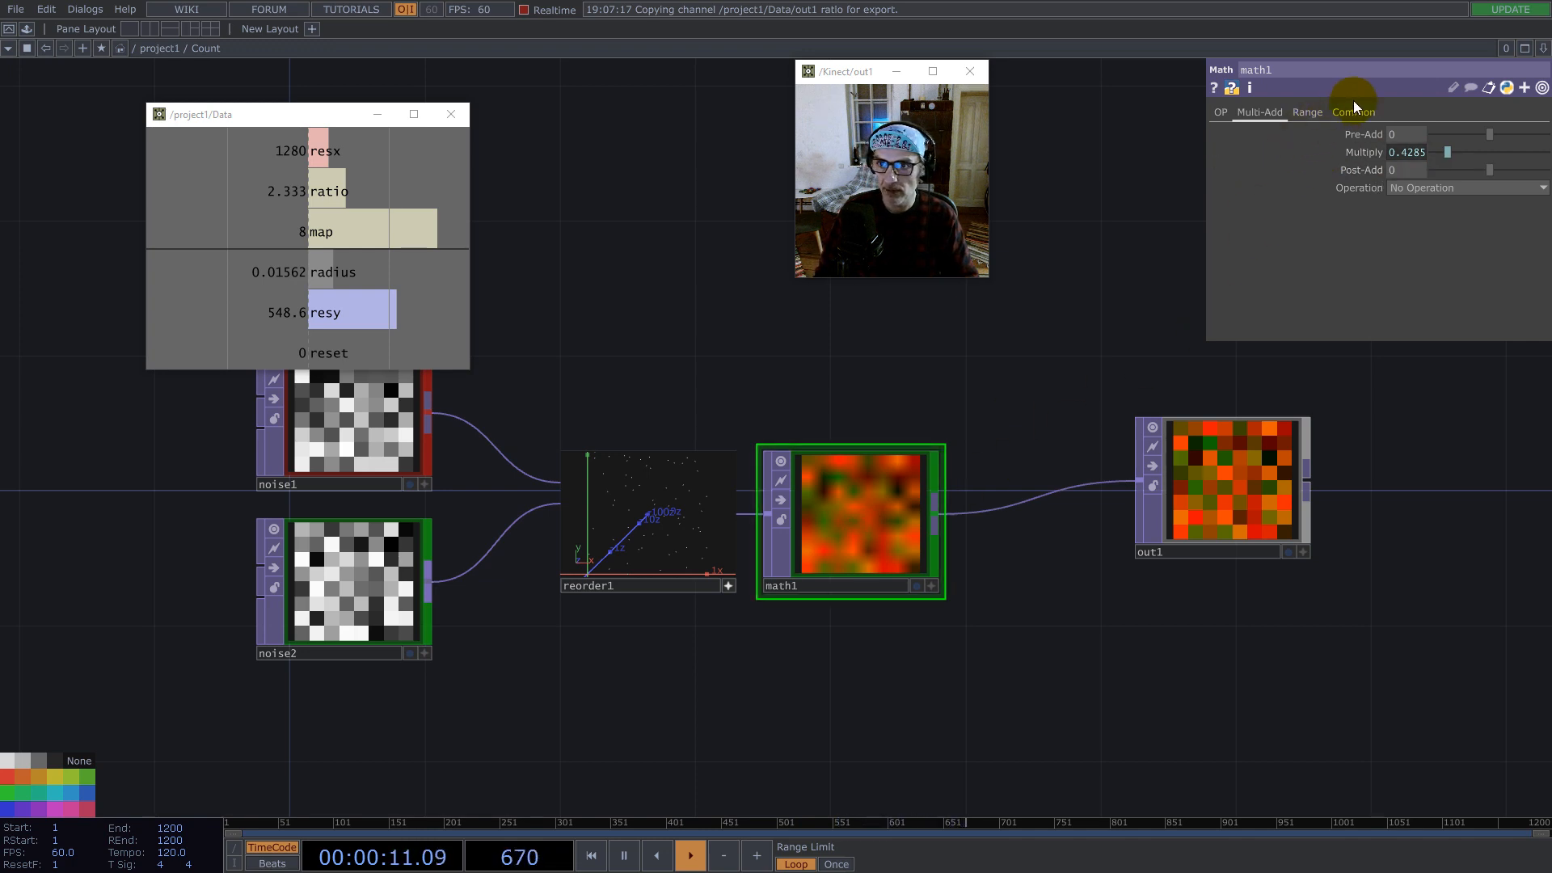
Step: Set the Math node's input and viewer smoothness to Nearest Pixel
left_click(1354, 112)
left_click(1431, 223)
left_click(1427, 236)
left_click(1428, 257)
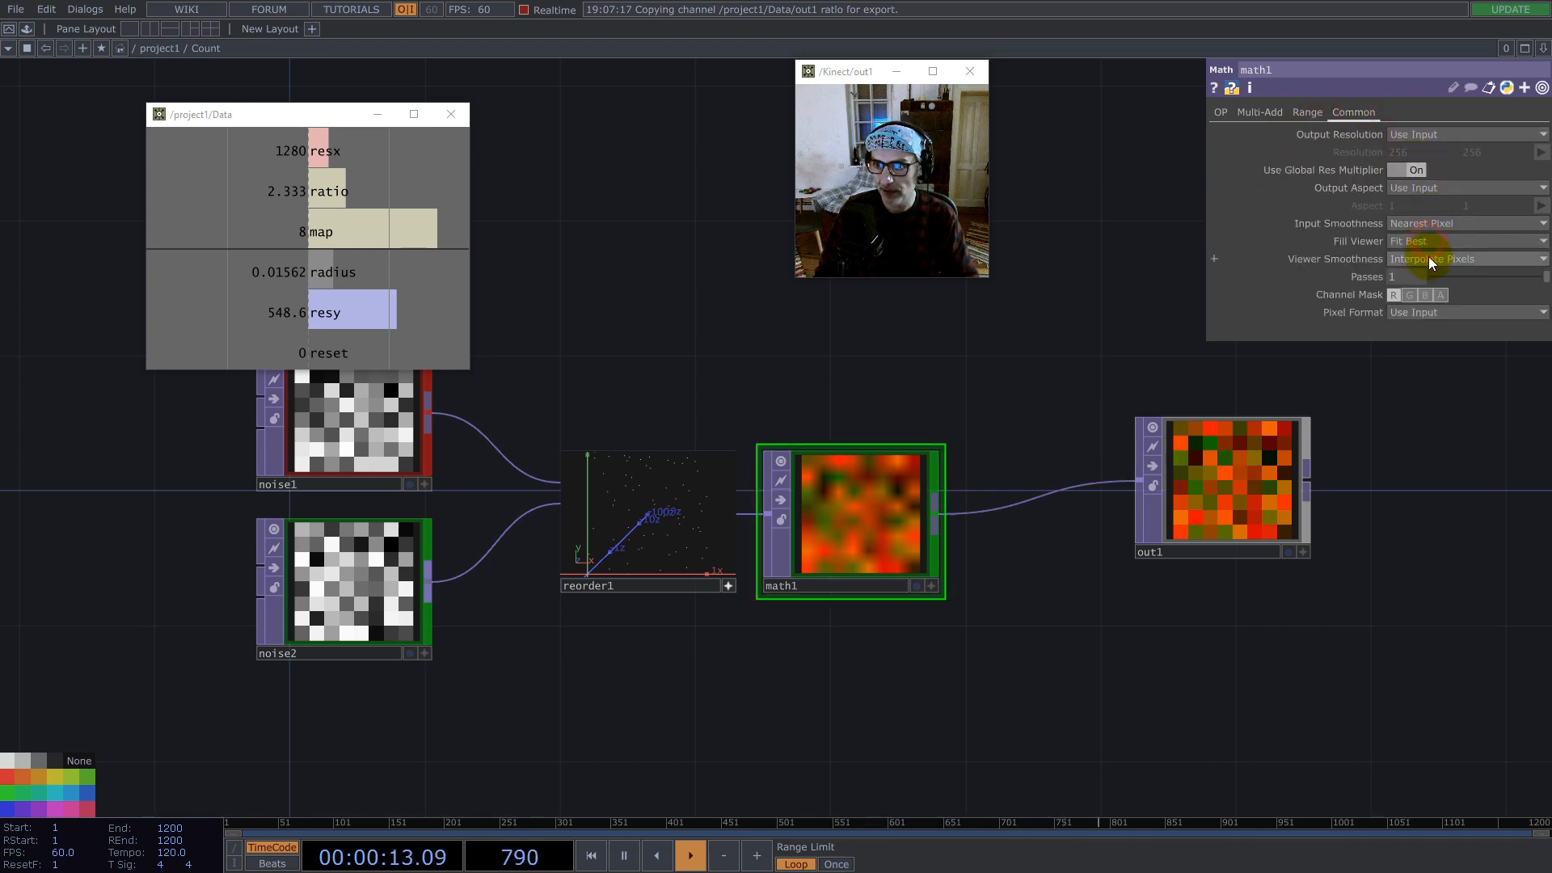
left_click(1427, 281)
Step: Activate the Math node's viewer, switch it to the 3D points view, and inspect the scaled points from an angle
left_click(916, 585)
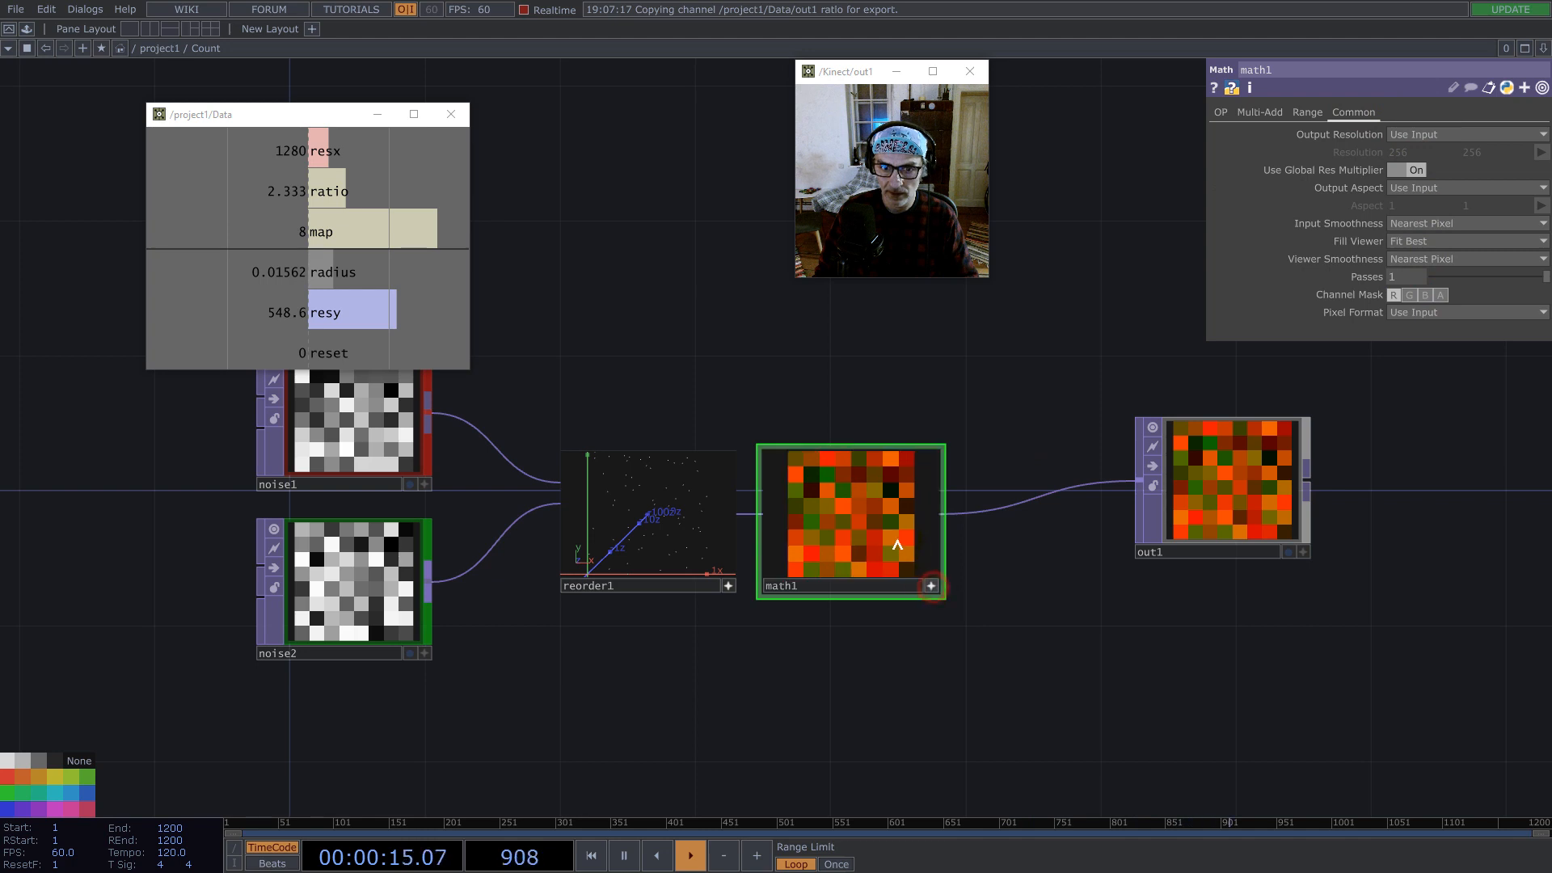
right_click(889, 533)
scroll(1047, 554, "up", 3)
middle_click_drag(667, 490, 485, 522)
mouse_move(513, 499)
left_mouse_down()
mouse_move(551, 515)
mouse_move(533, 517)
left_mouse_up()
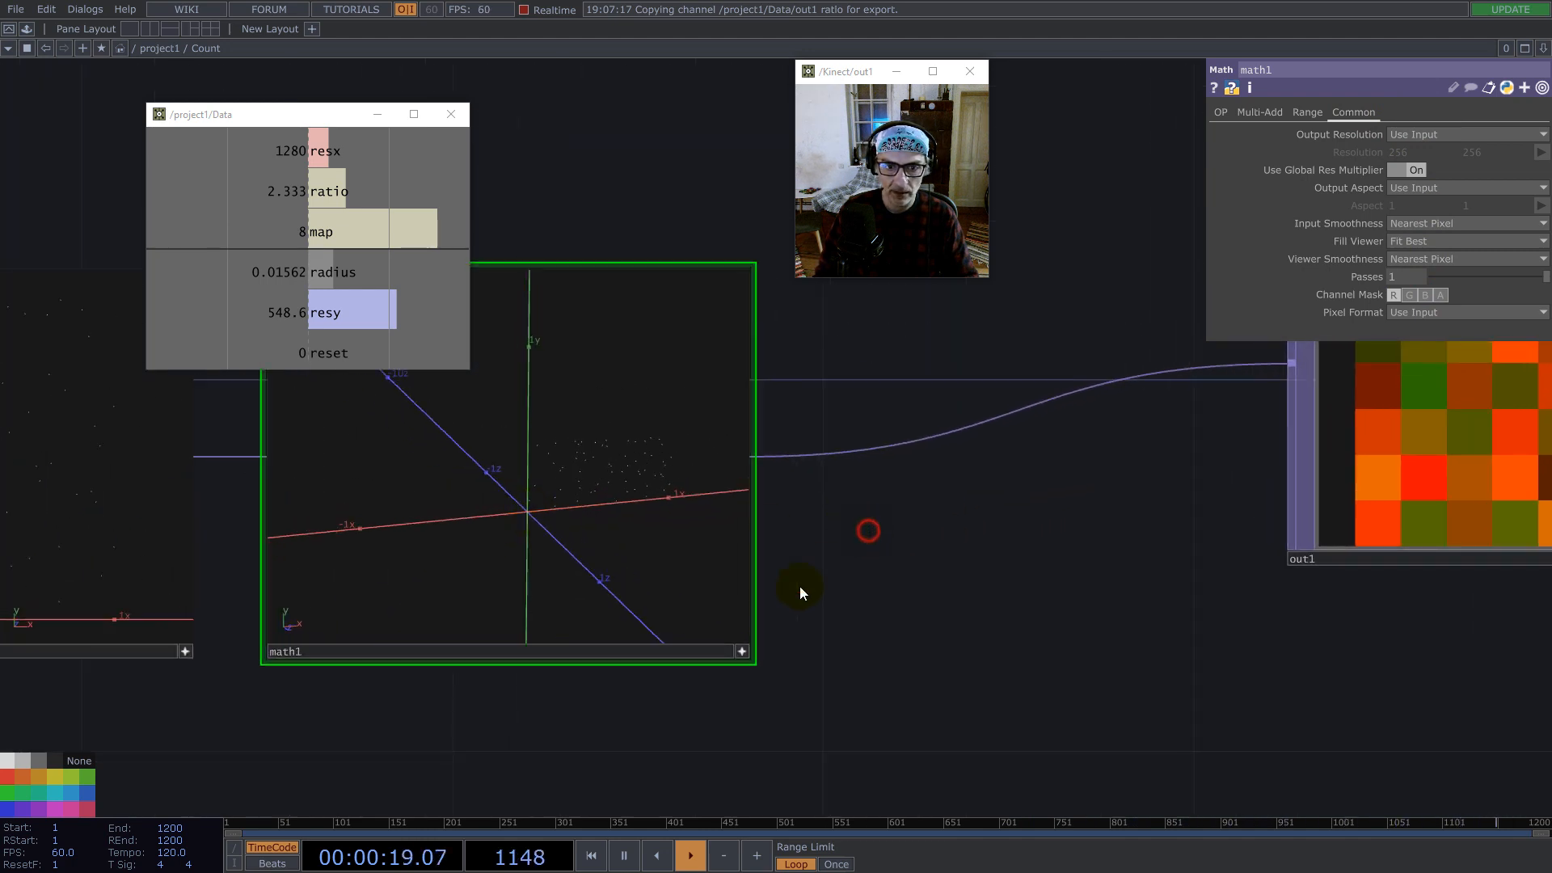
Step: Leave the Count network, enter the Vectors component, and add a Constant TOP there
scroll(880, 534, "down", 5)
scroll(831, 543, "down", 6)
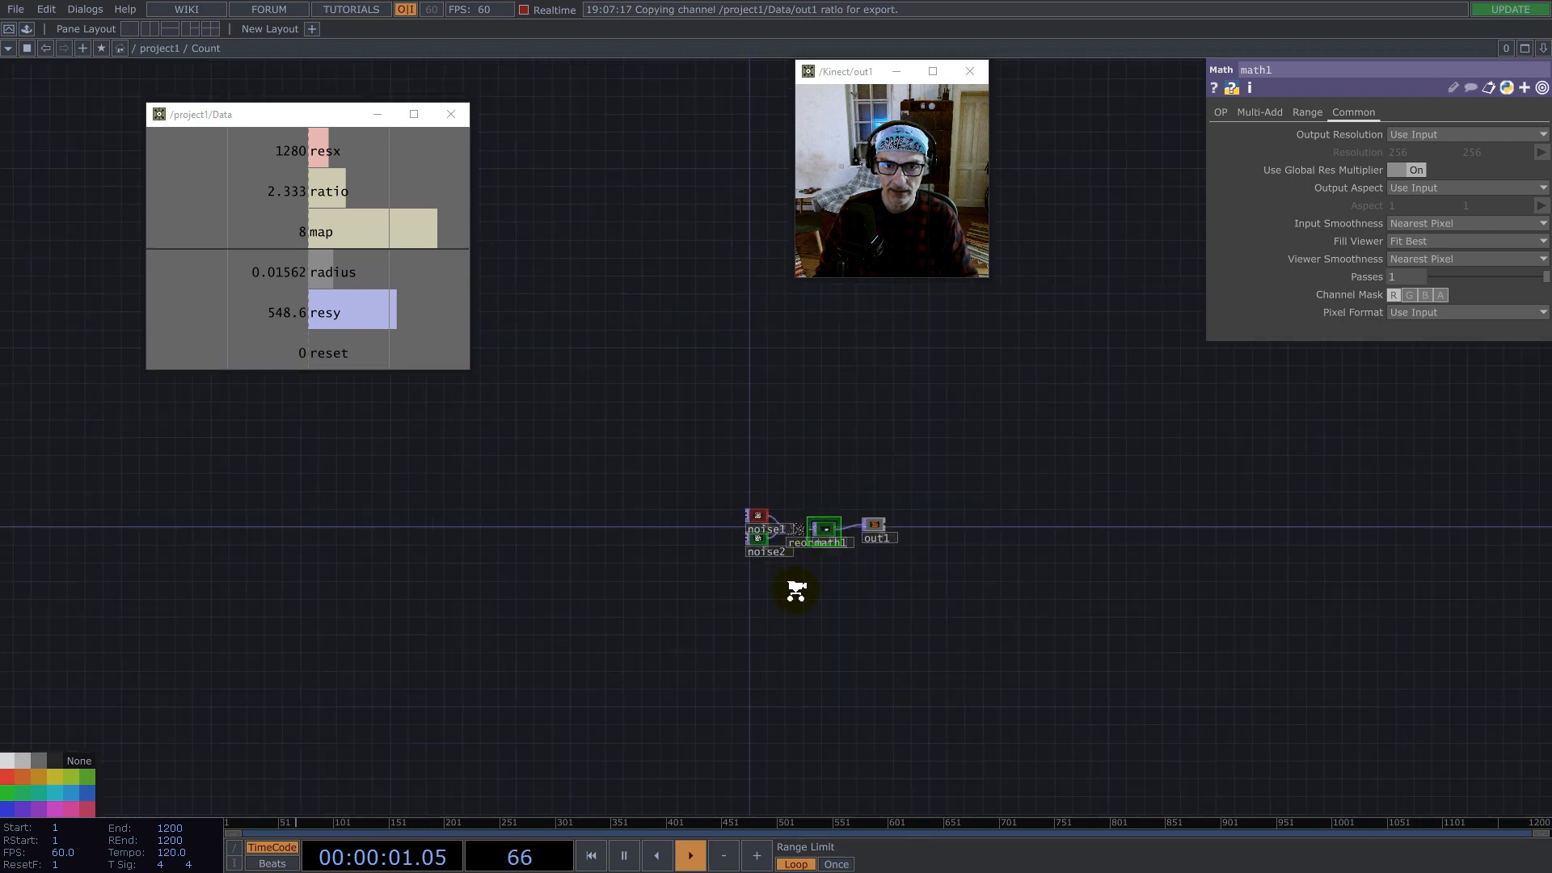
scroll(763, 467, "down", 5)
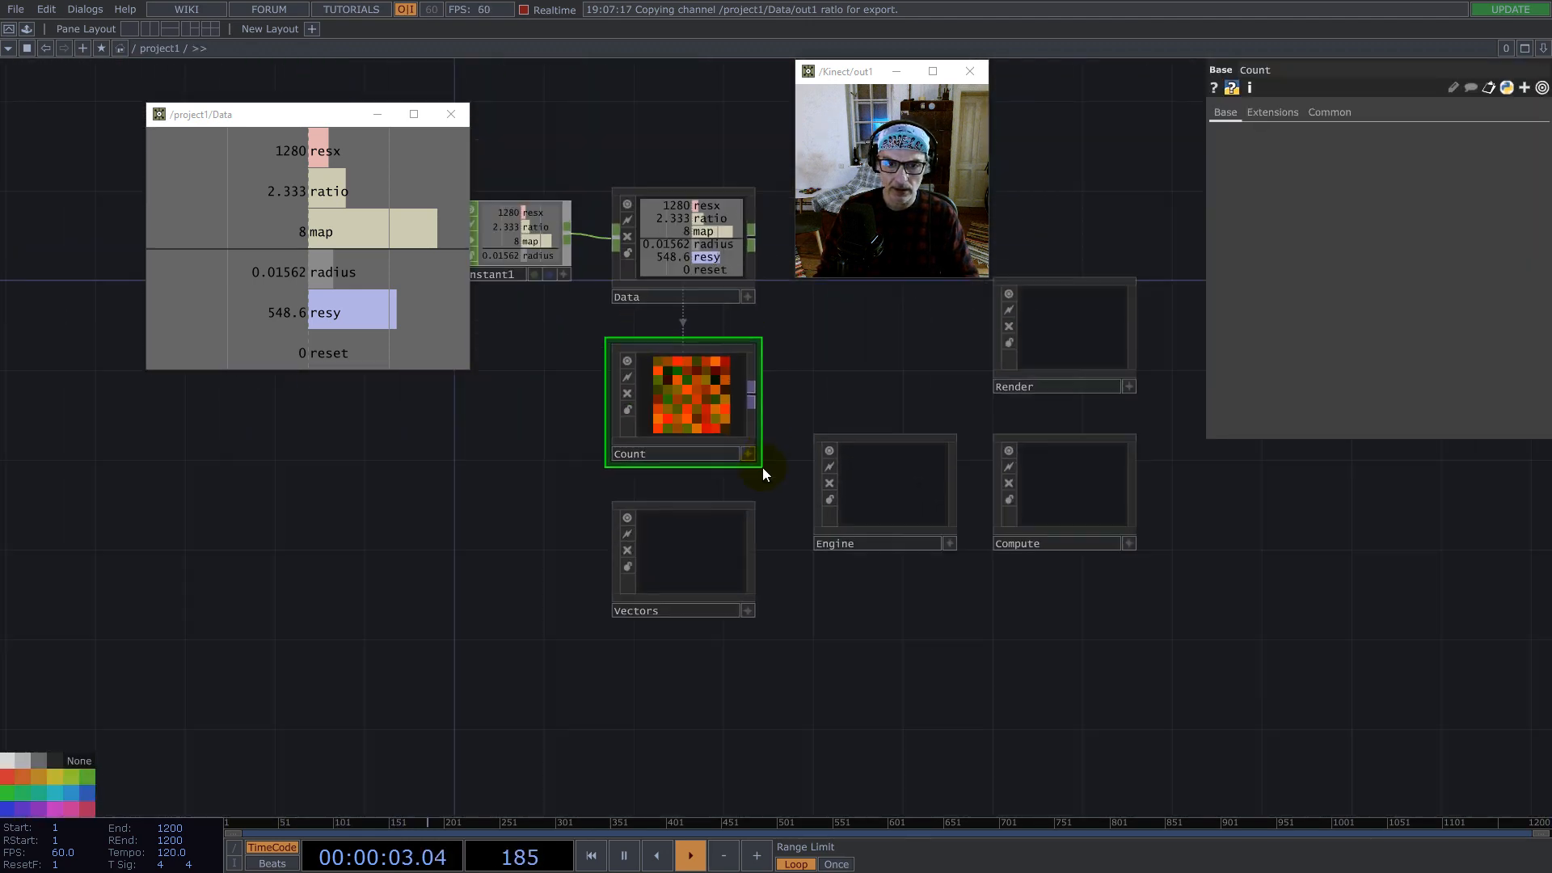
double_click(697, 545)
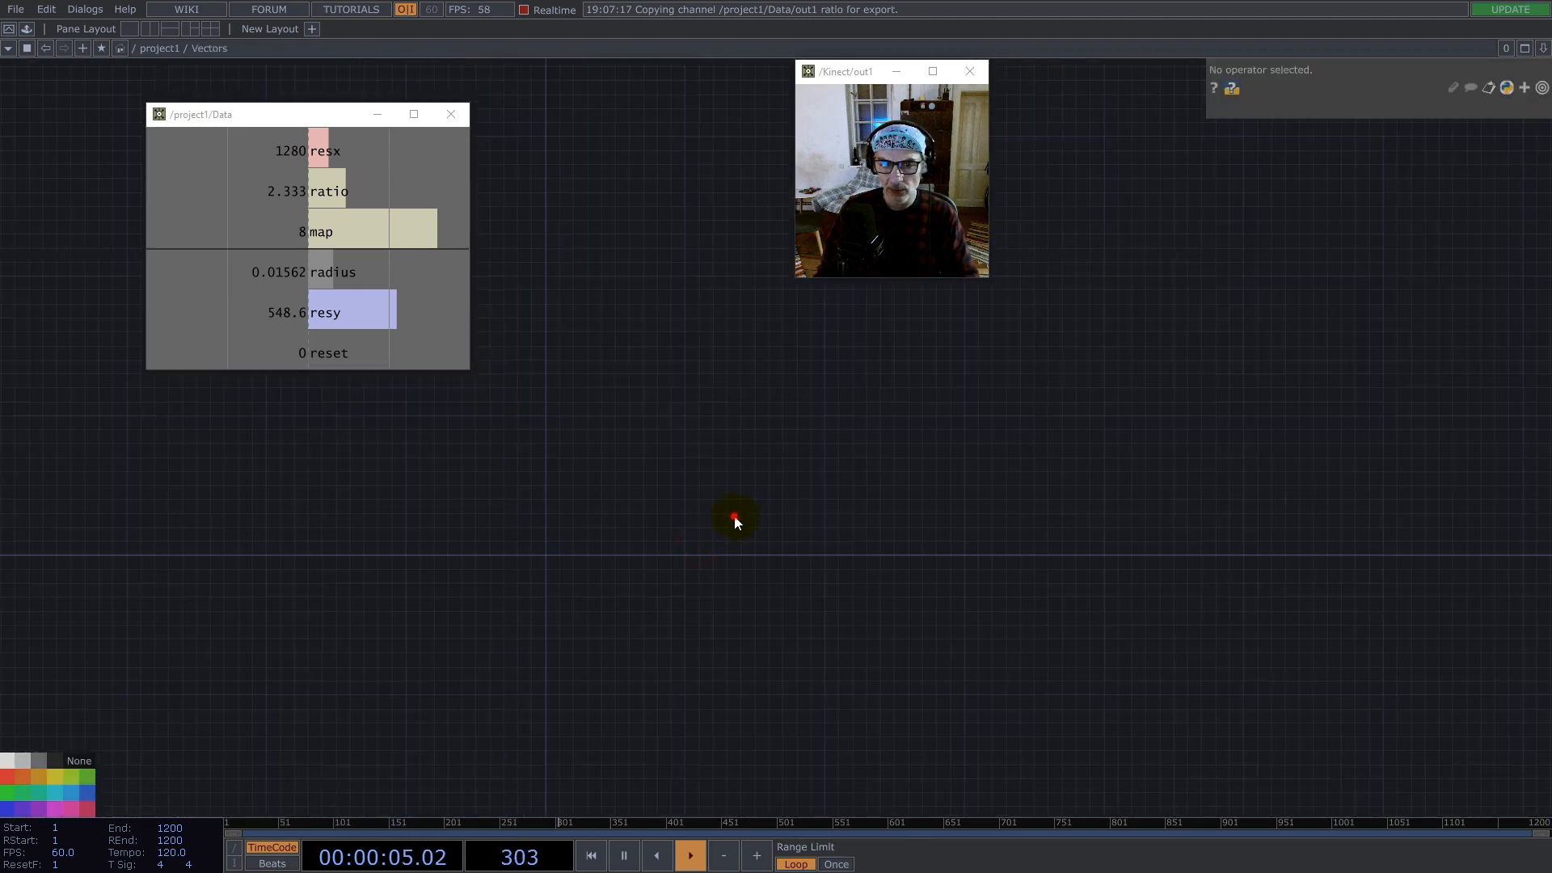
double_click(734, 516)
type("c")
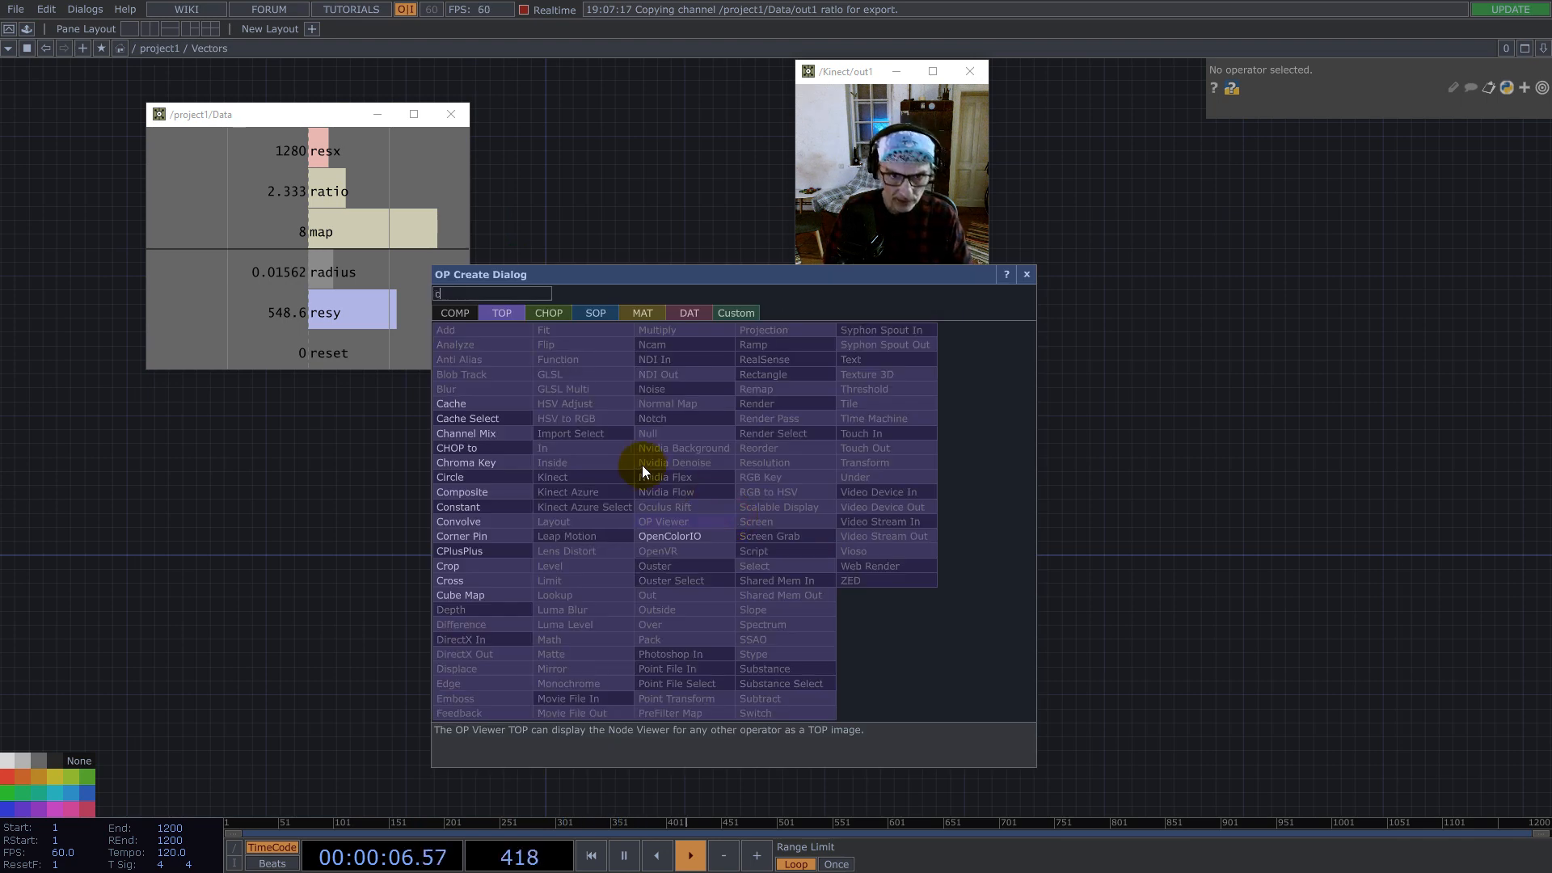
left_click(477, 507)
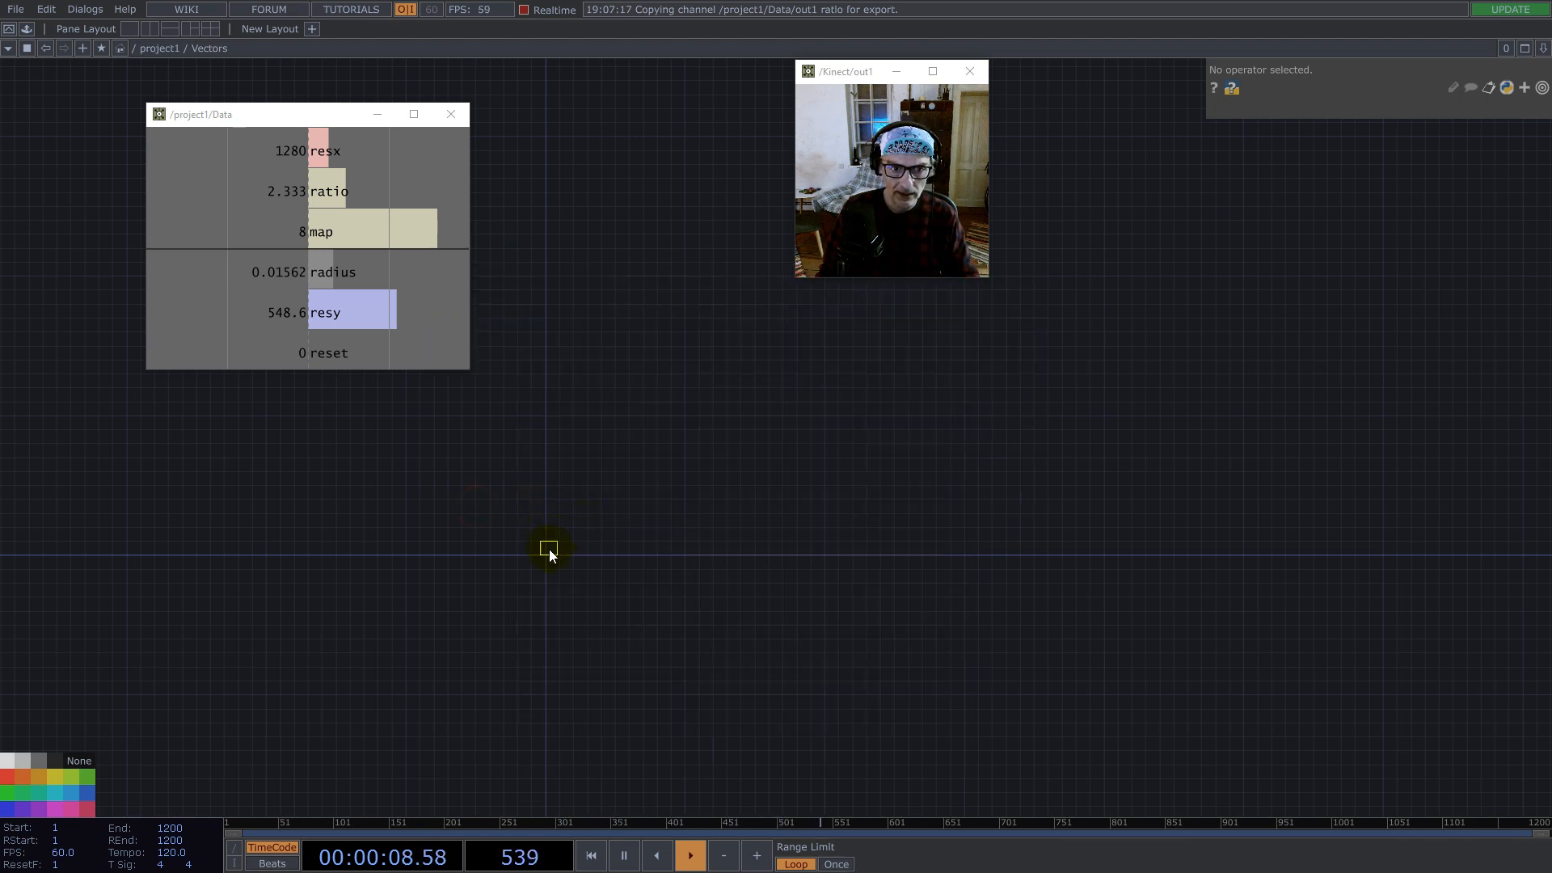
left_click(548, 551)
Step: Reference Data's map channel for both resolution values of the Constant node
scroll(533, 549, "up", 5)
left_click_drag(322, 232, 1321, 114)
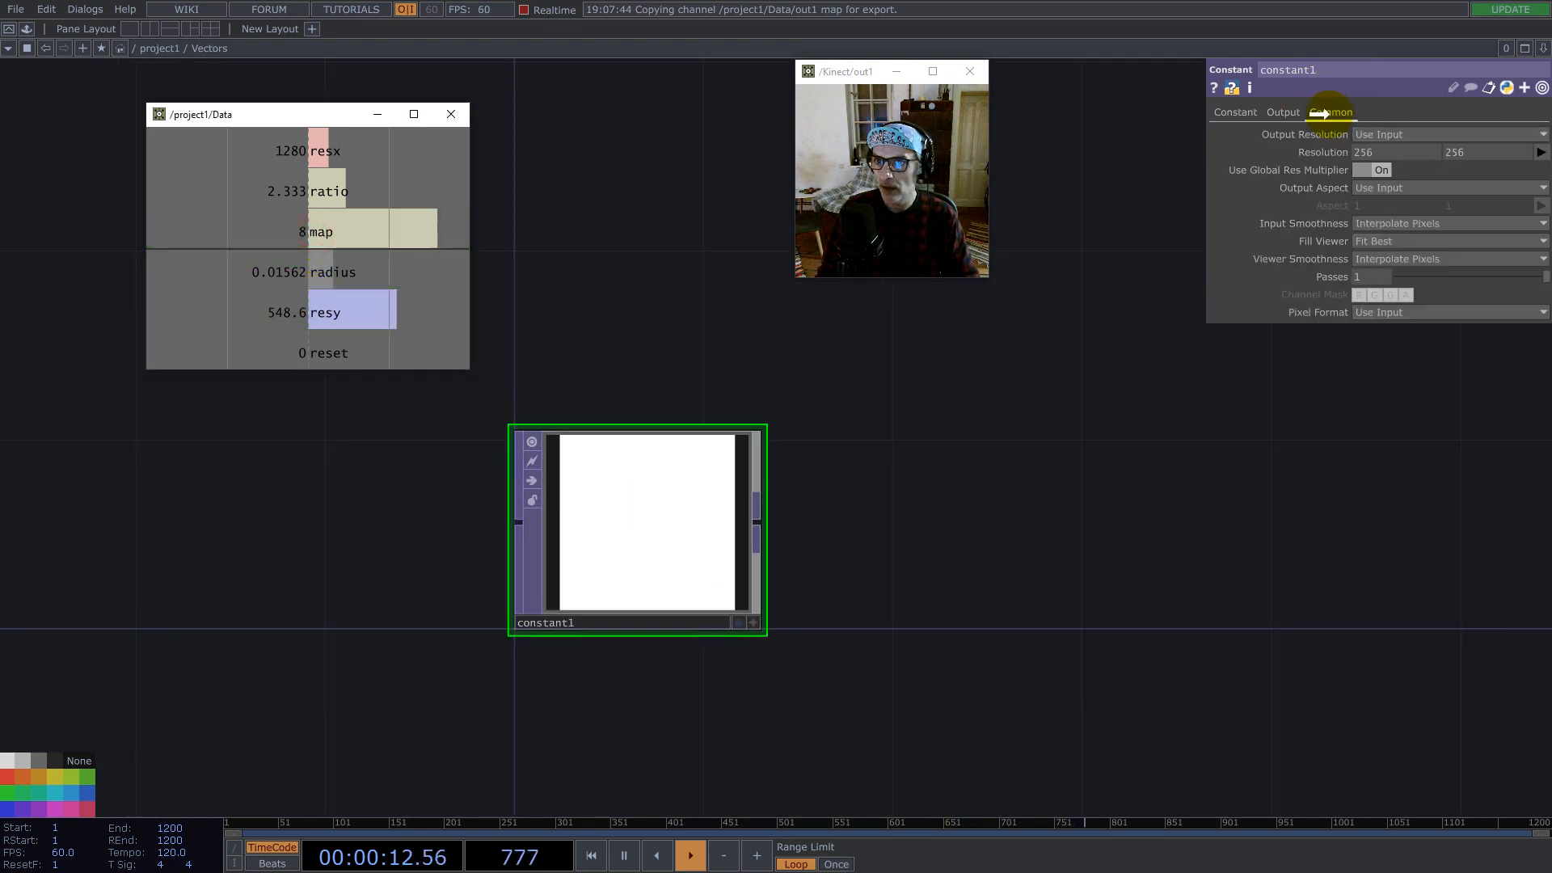
left_click(1335, 147)
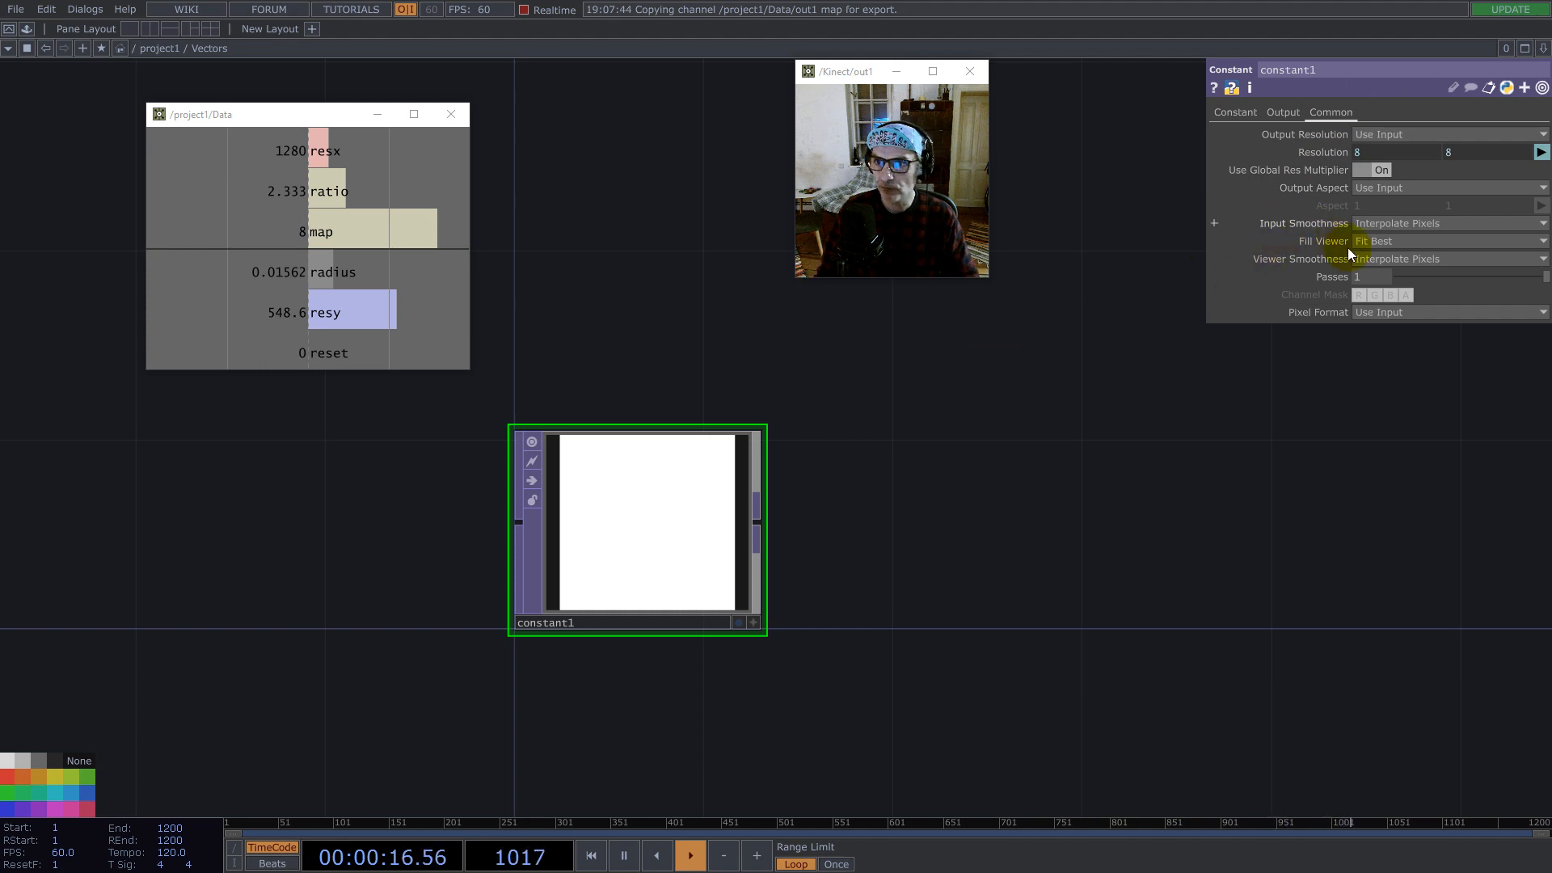
Step: Set the Constant node's pixel format to 32-bit float (RG) and its color to black (0, 0, 0)
left_click(1399, 312)
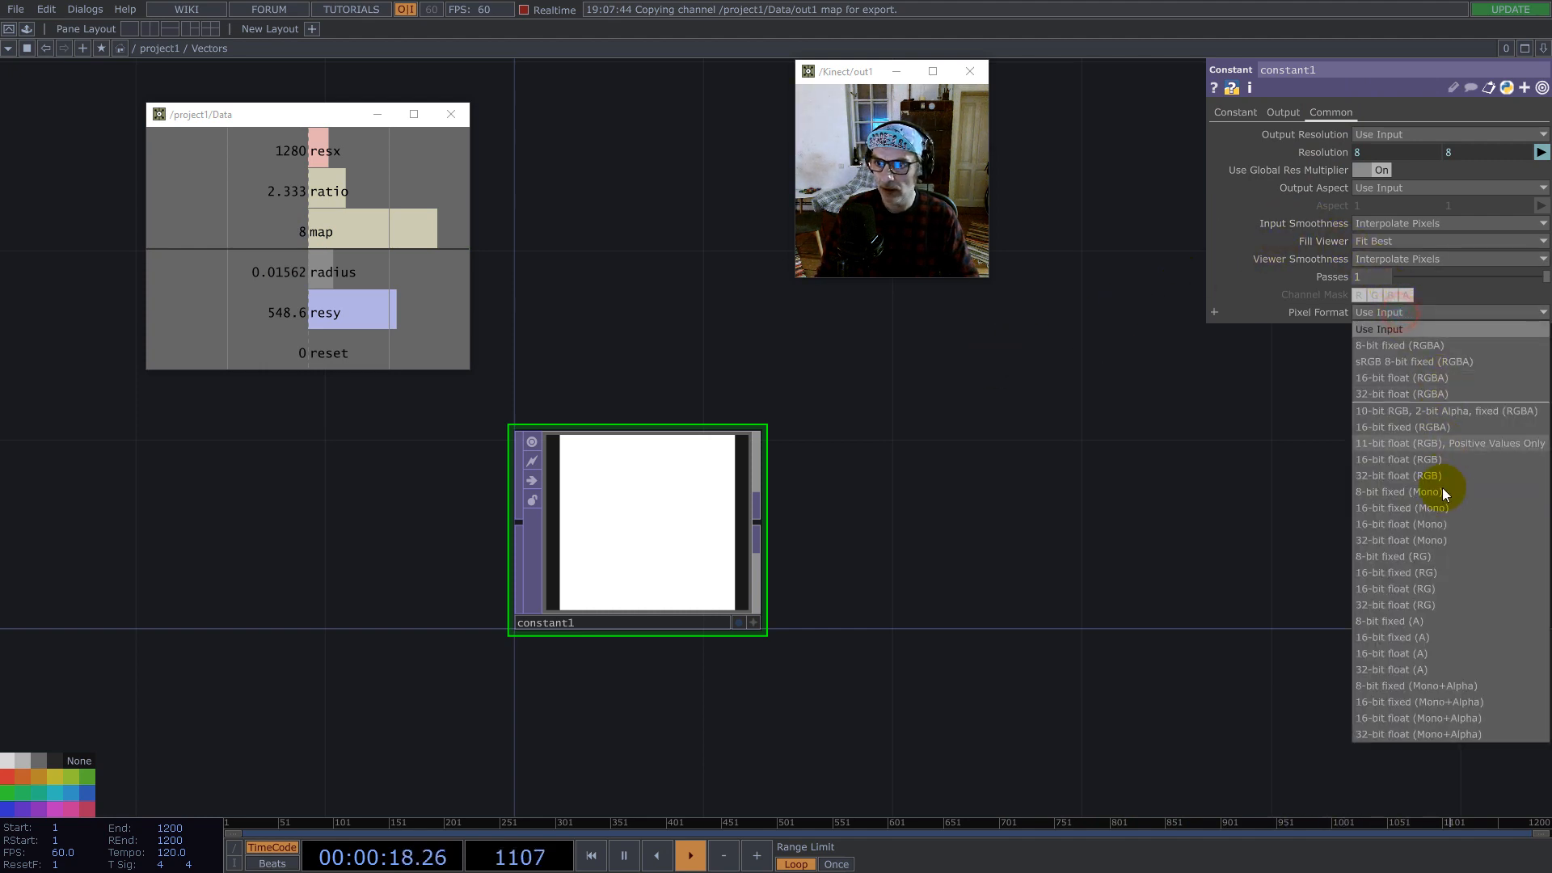
left_click(1428, 606)
left_click(1245, 119)
left_click_drag(1328, 134, 1019, 120)
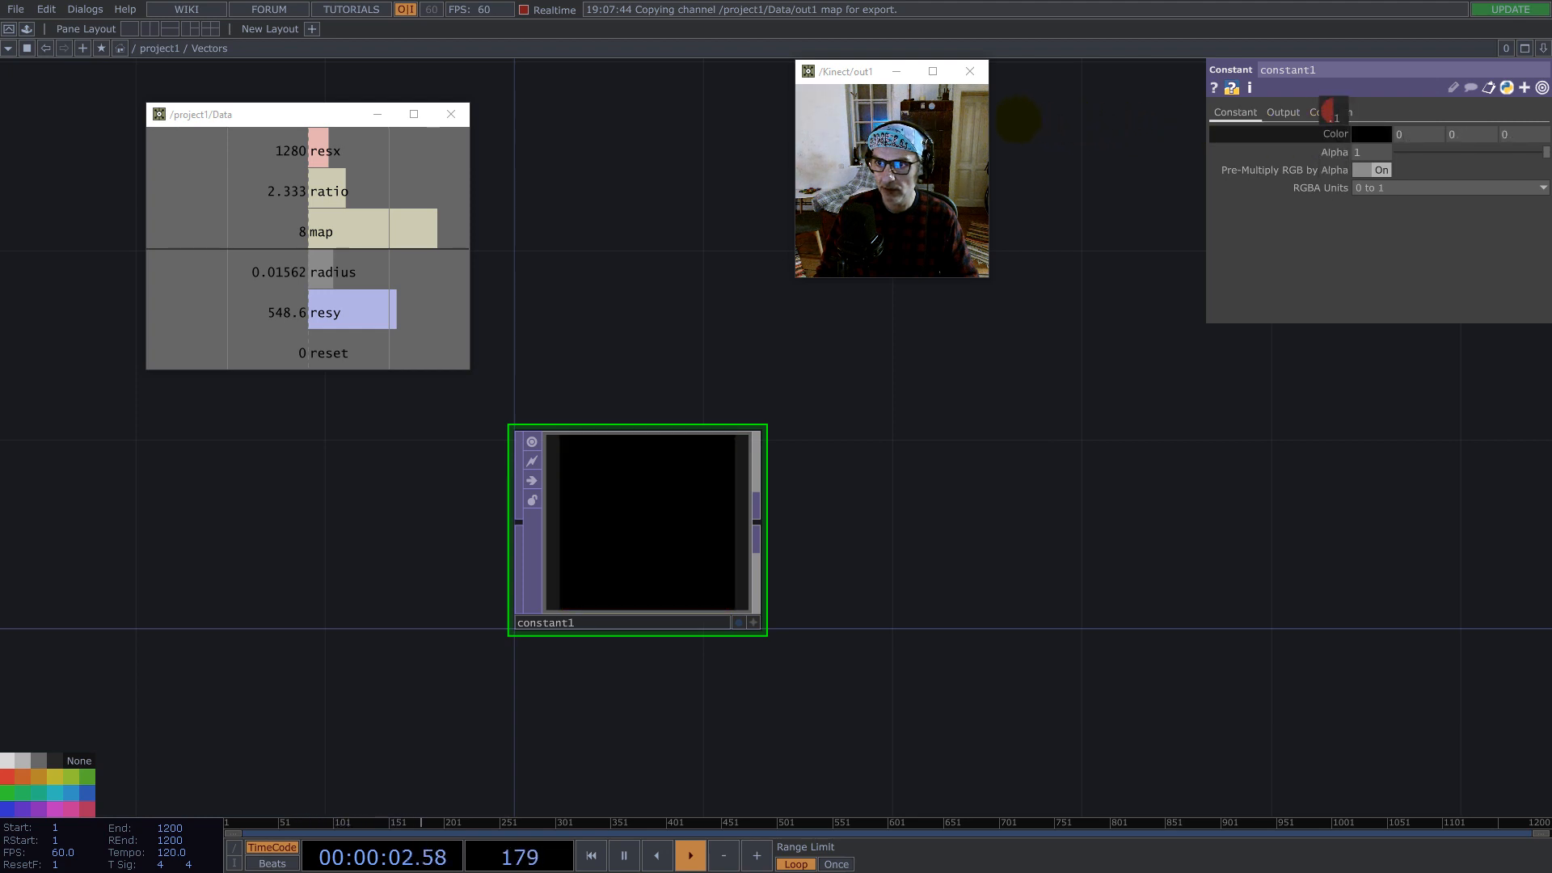
Step: Append an Out TOP to the Constant node in the Vectors component
left_click_drag(900, 565, 572, 636)
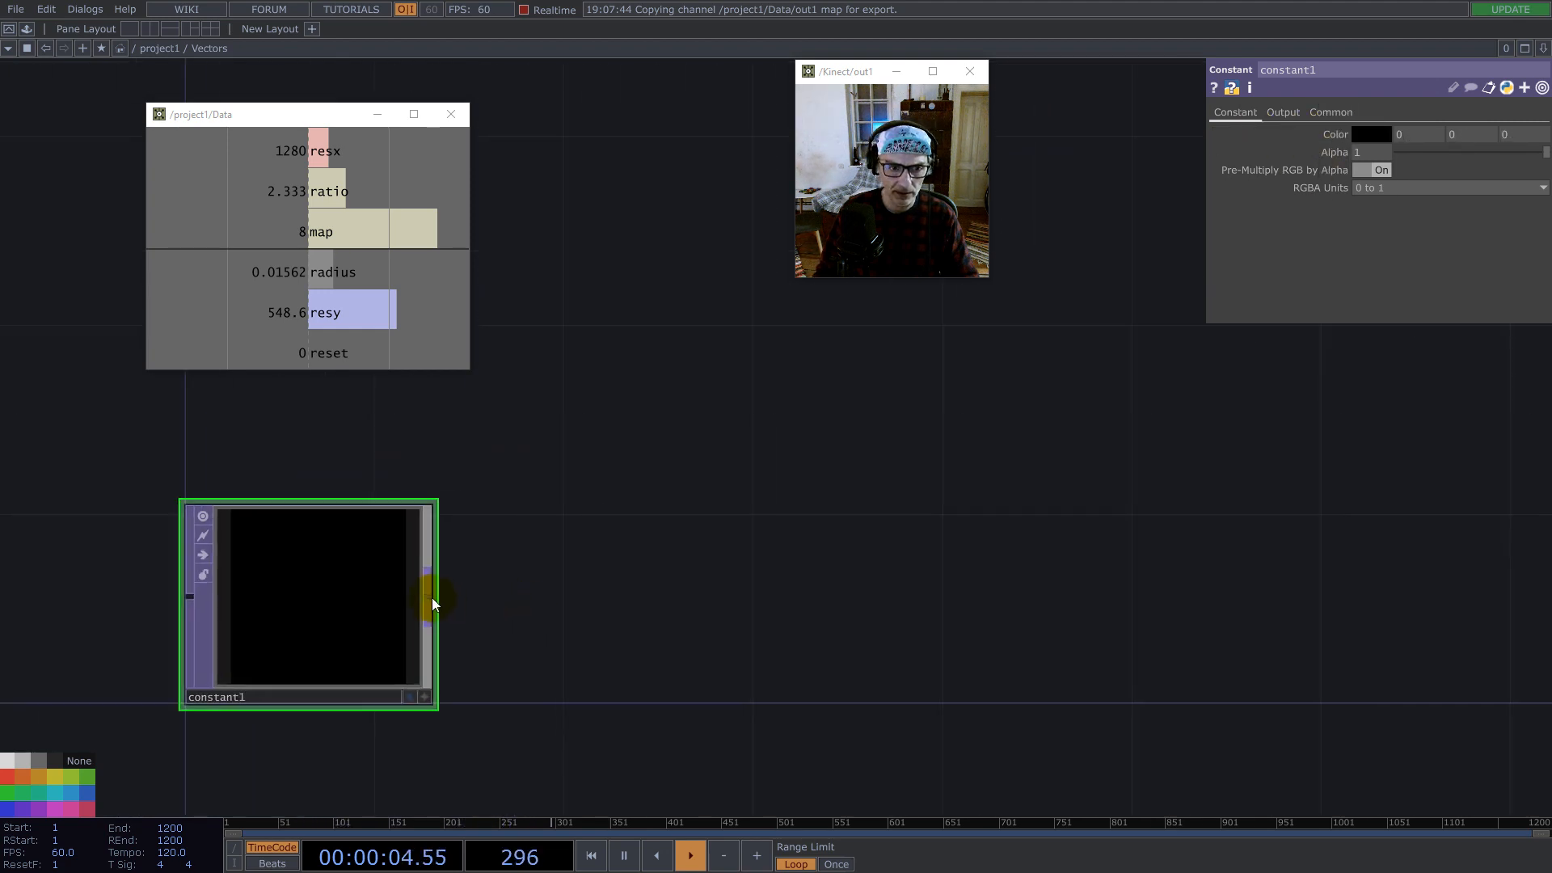
left_click(432, 598)
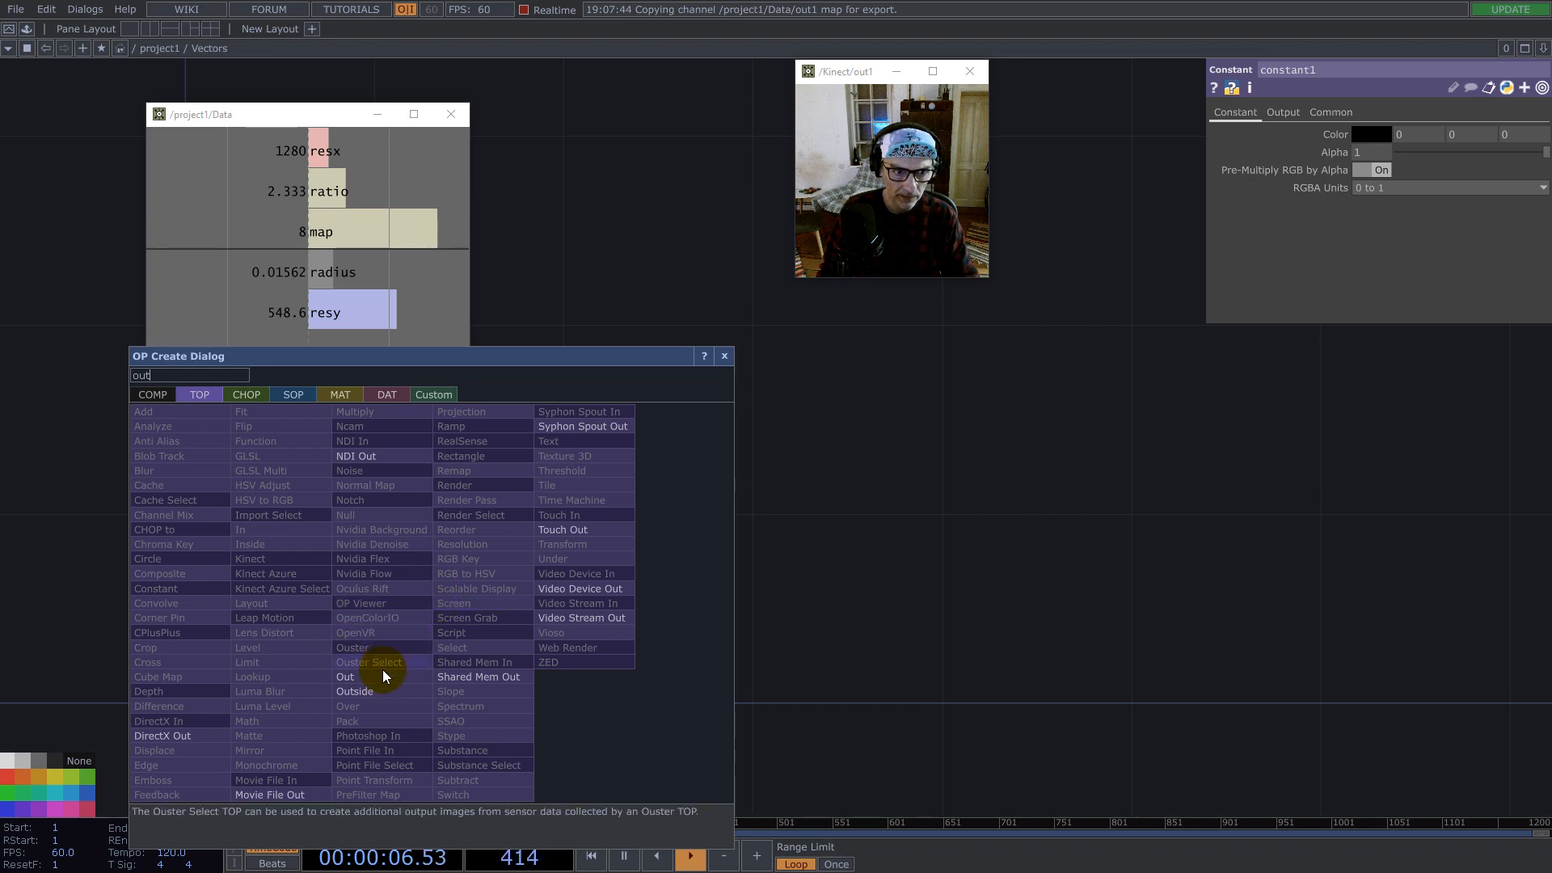
left_click(380, 676)
left_click(1051, 618)
scroll(703, 581, "down", 10)
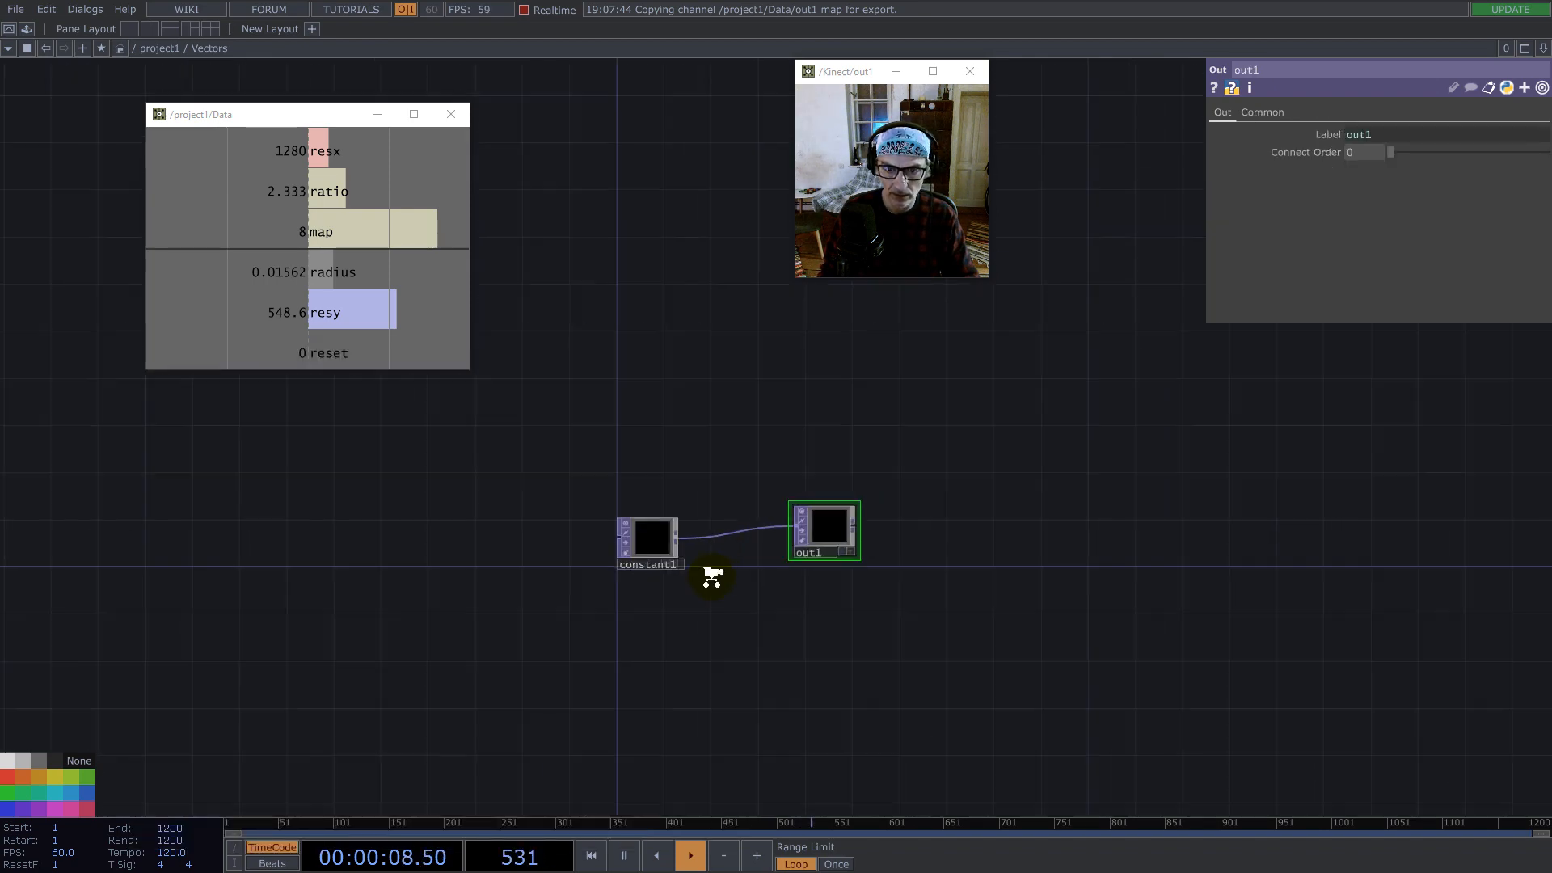
Step: Leave the Vectors network, enter the Engine component, and add an In TOP there
scroll(702, 581, "down", 3)
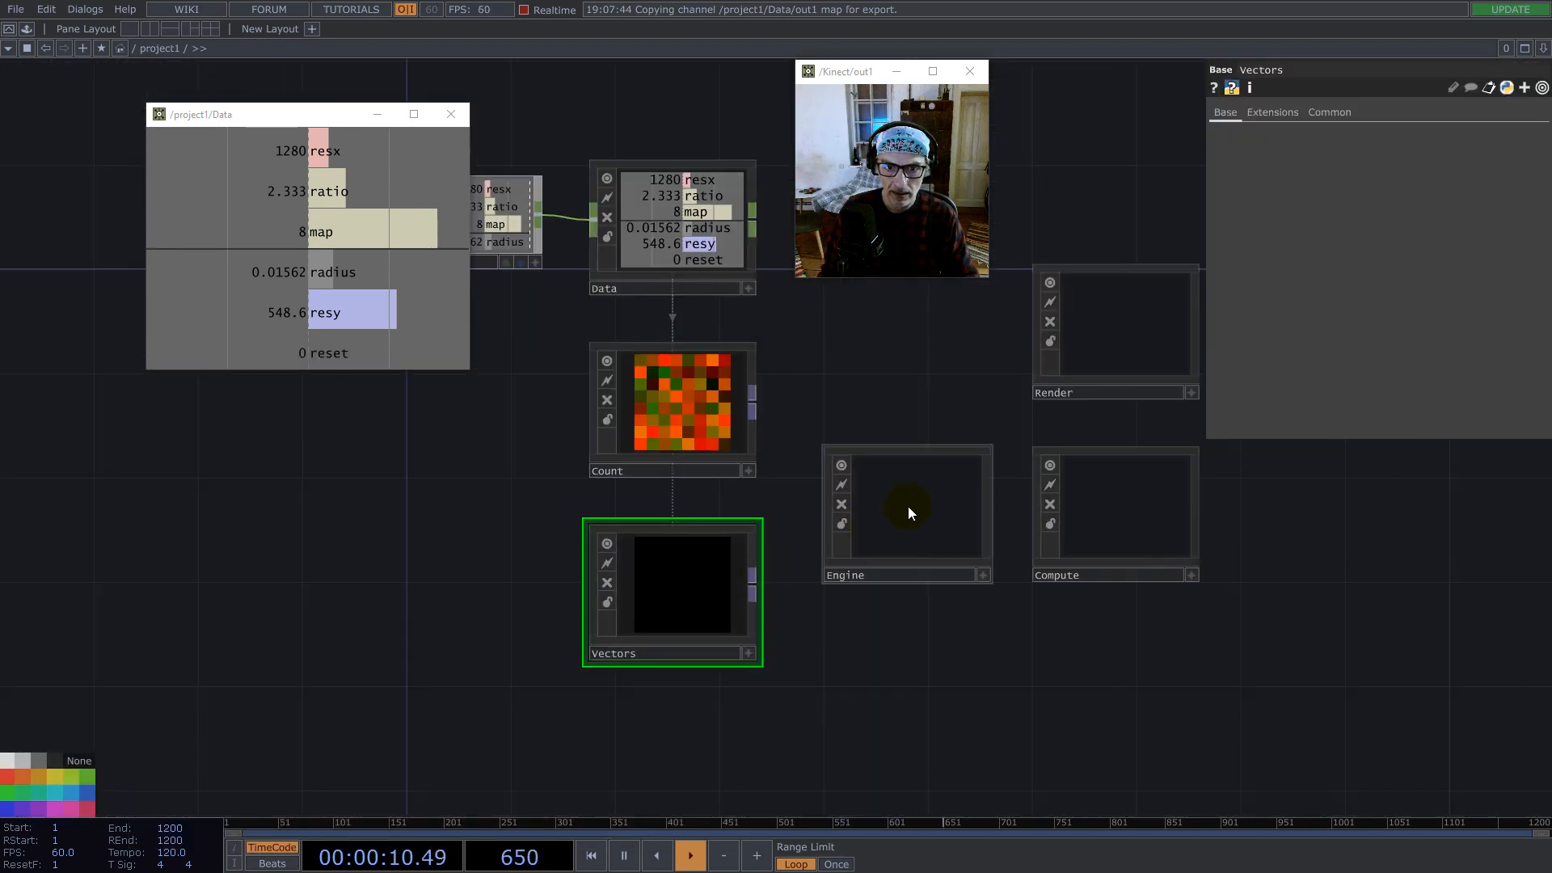
left_click(911, 507)
scroll(912, 508, "up", 3)
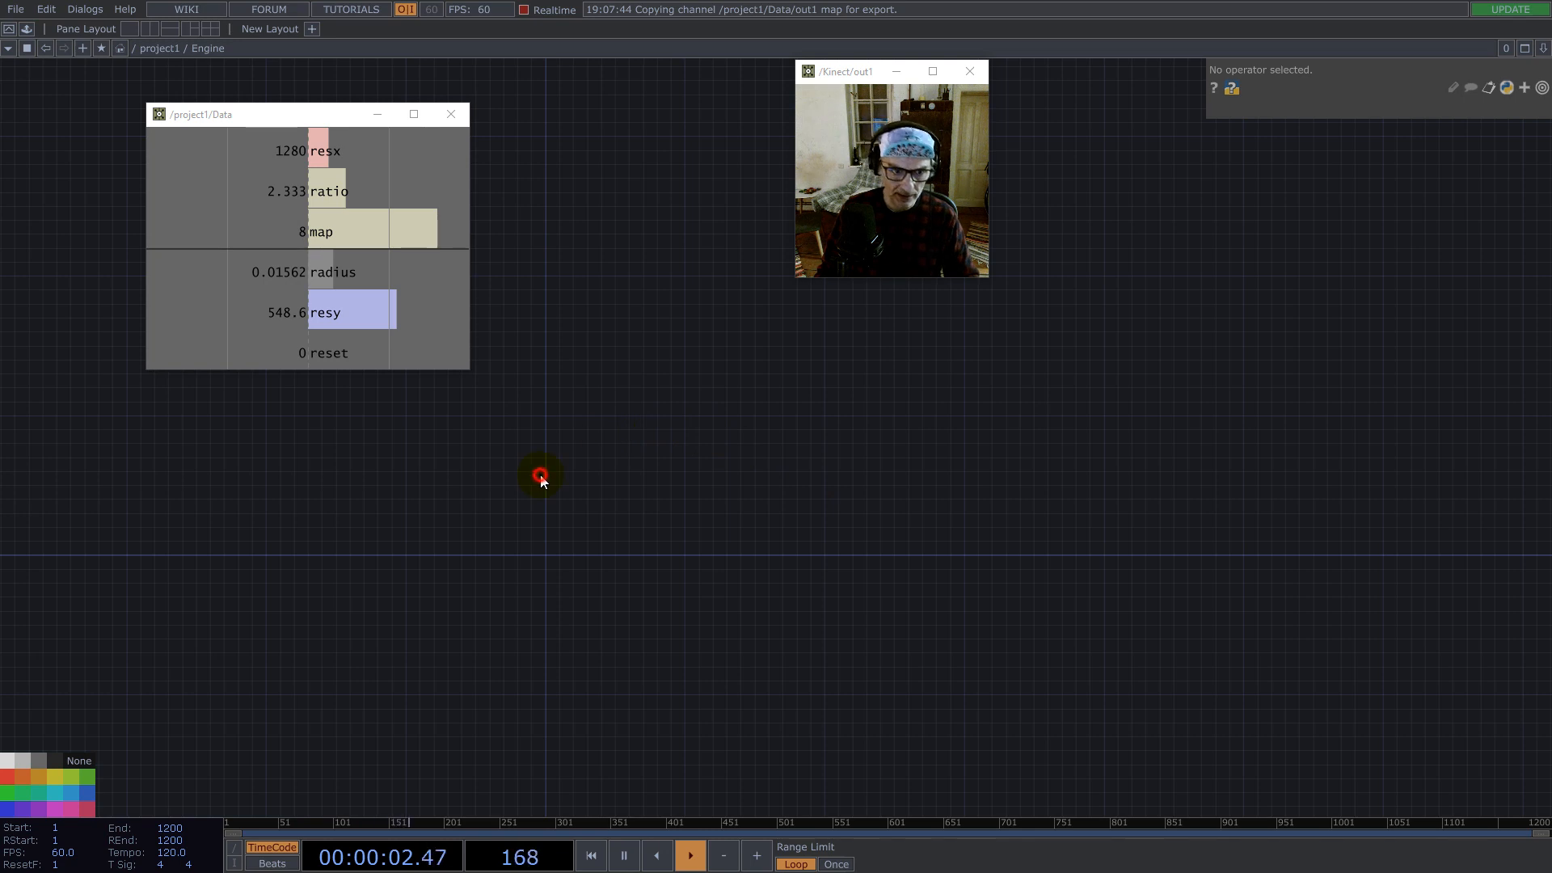
double_click(540, 477)
type("in")
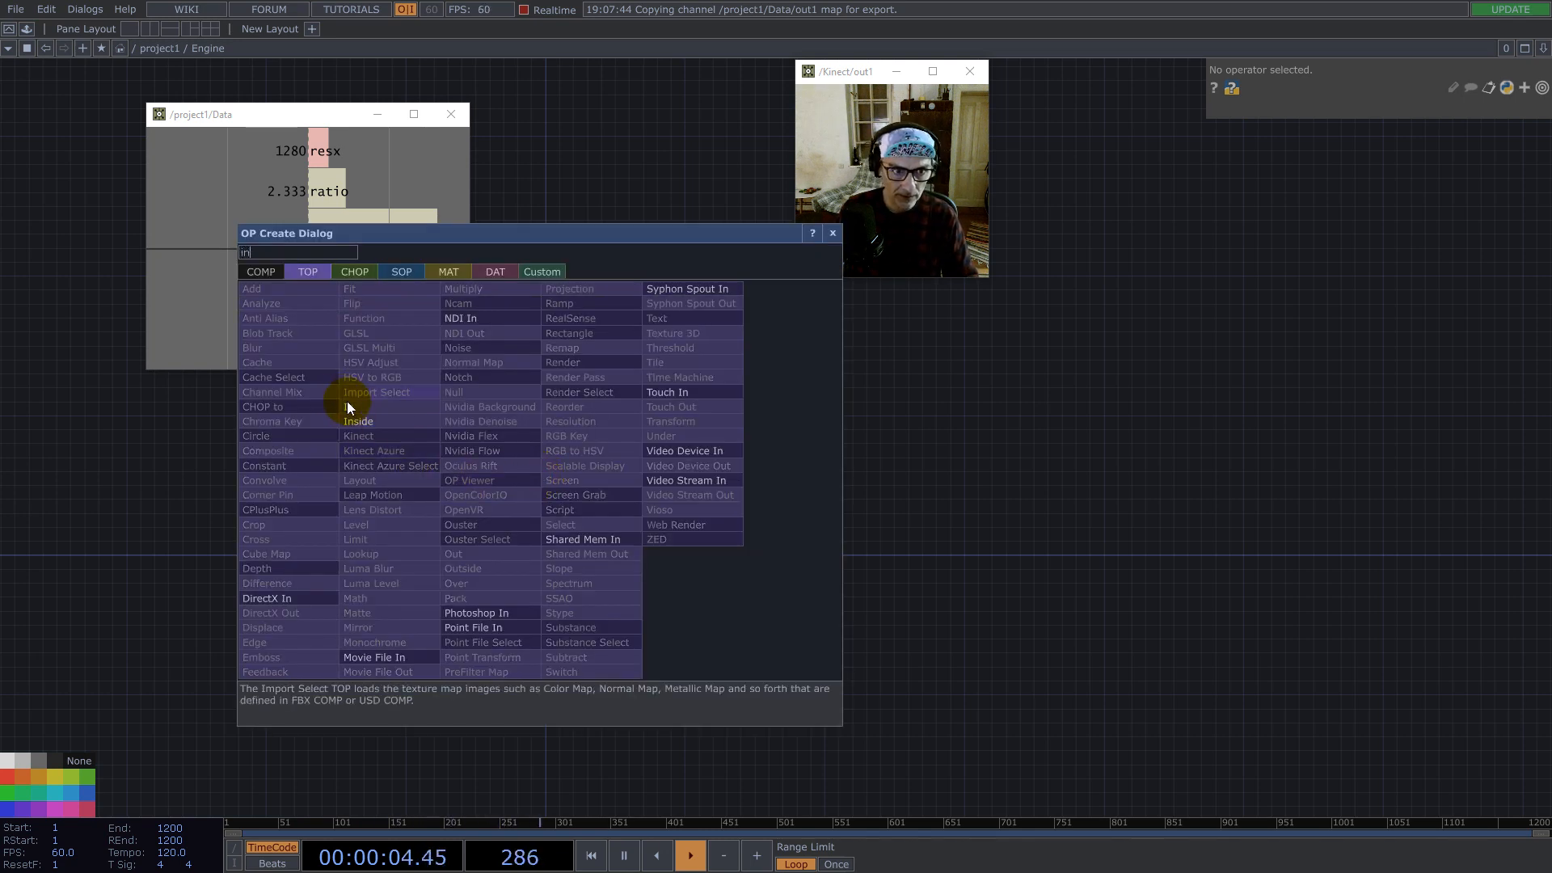
left_click(355, 406)
left_click(544, 547)
Step: Duplicate the In TOP and place the copy below the original
left_click_drag(537, 554, 658, 444)
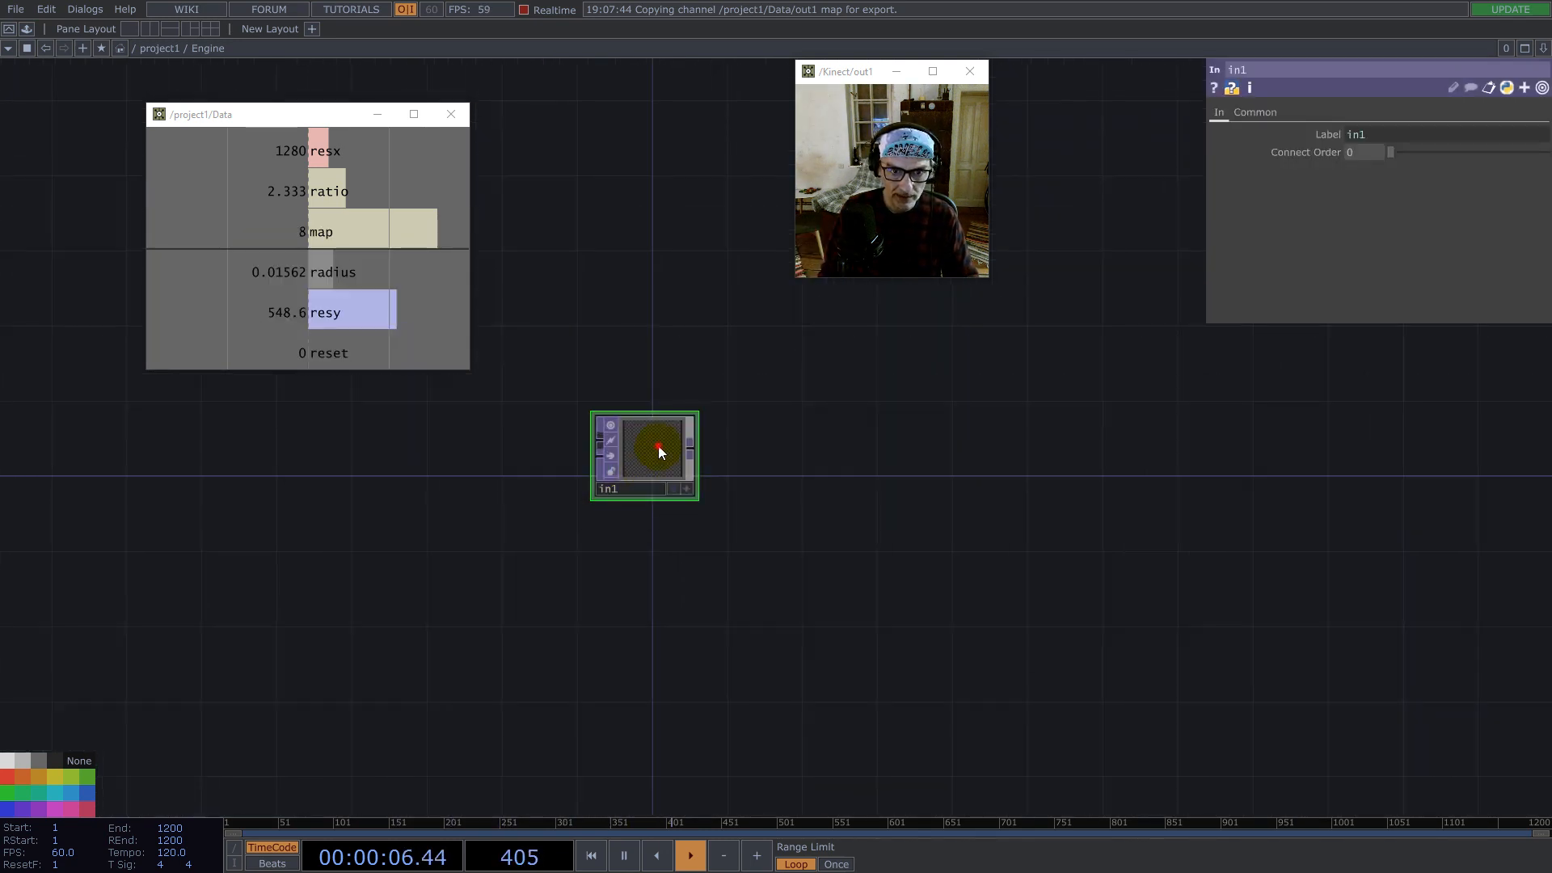
key("ctrl+c")
key("ctrl+v")
left_click(639, 678)
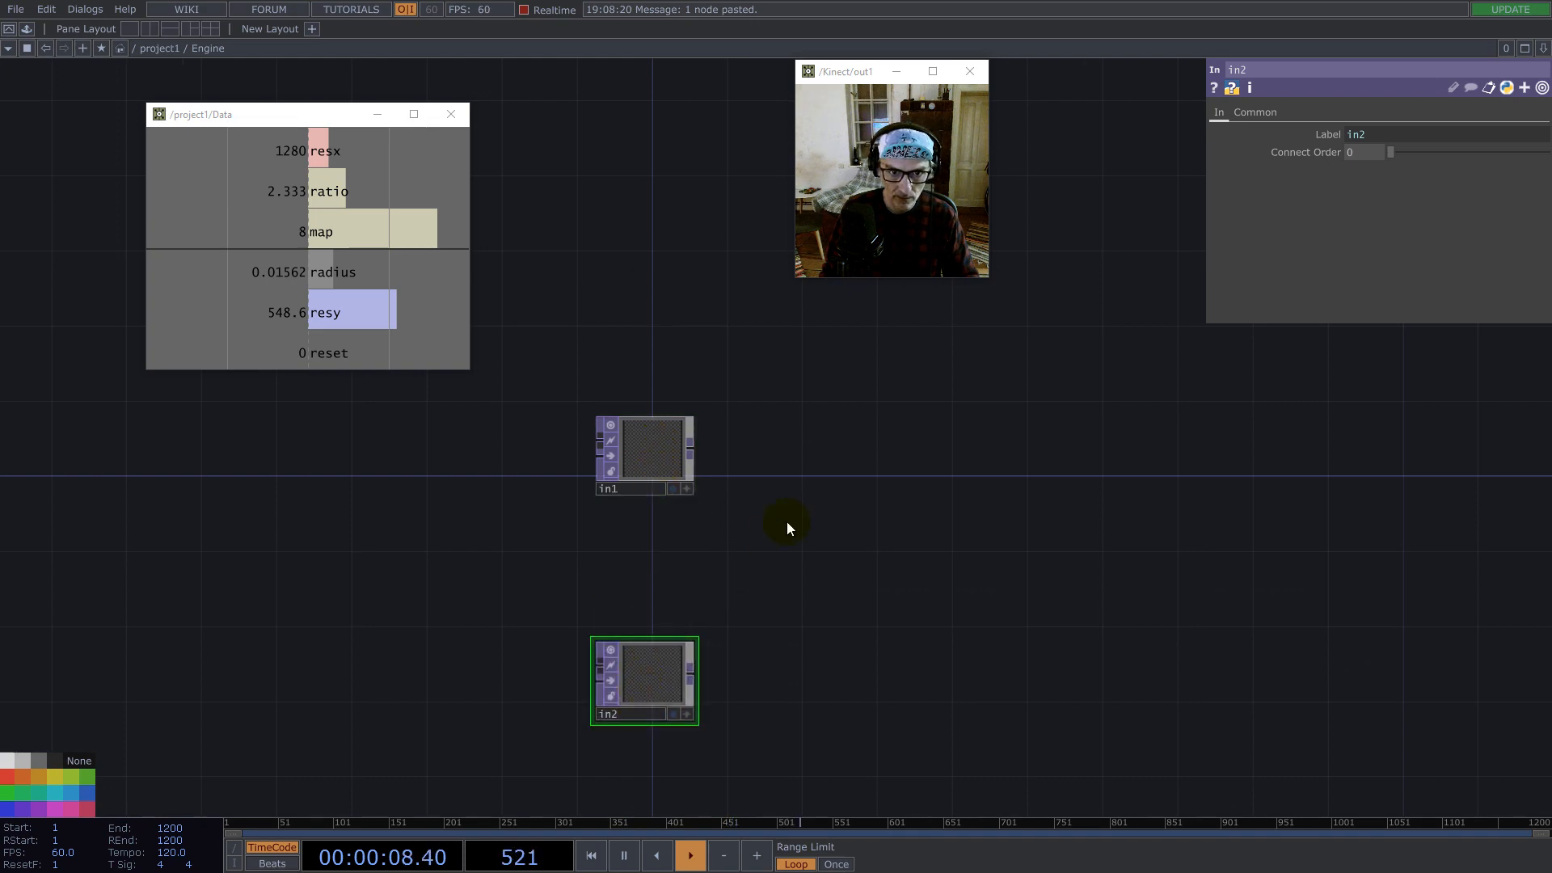
Step: Leave Engine and wire Count to its first input and Vectors to its second input
scroll(787, 521, "down", 6)
scroll(762, 536, "down", 3)
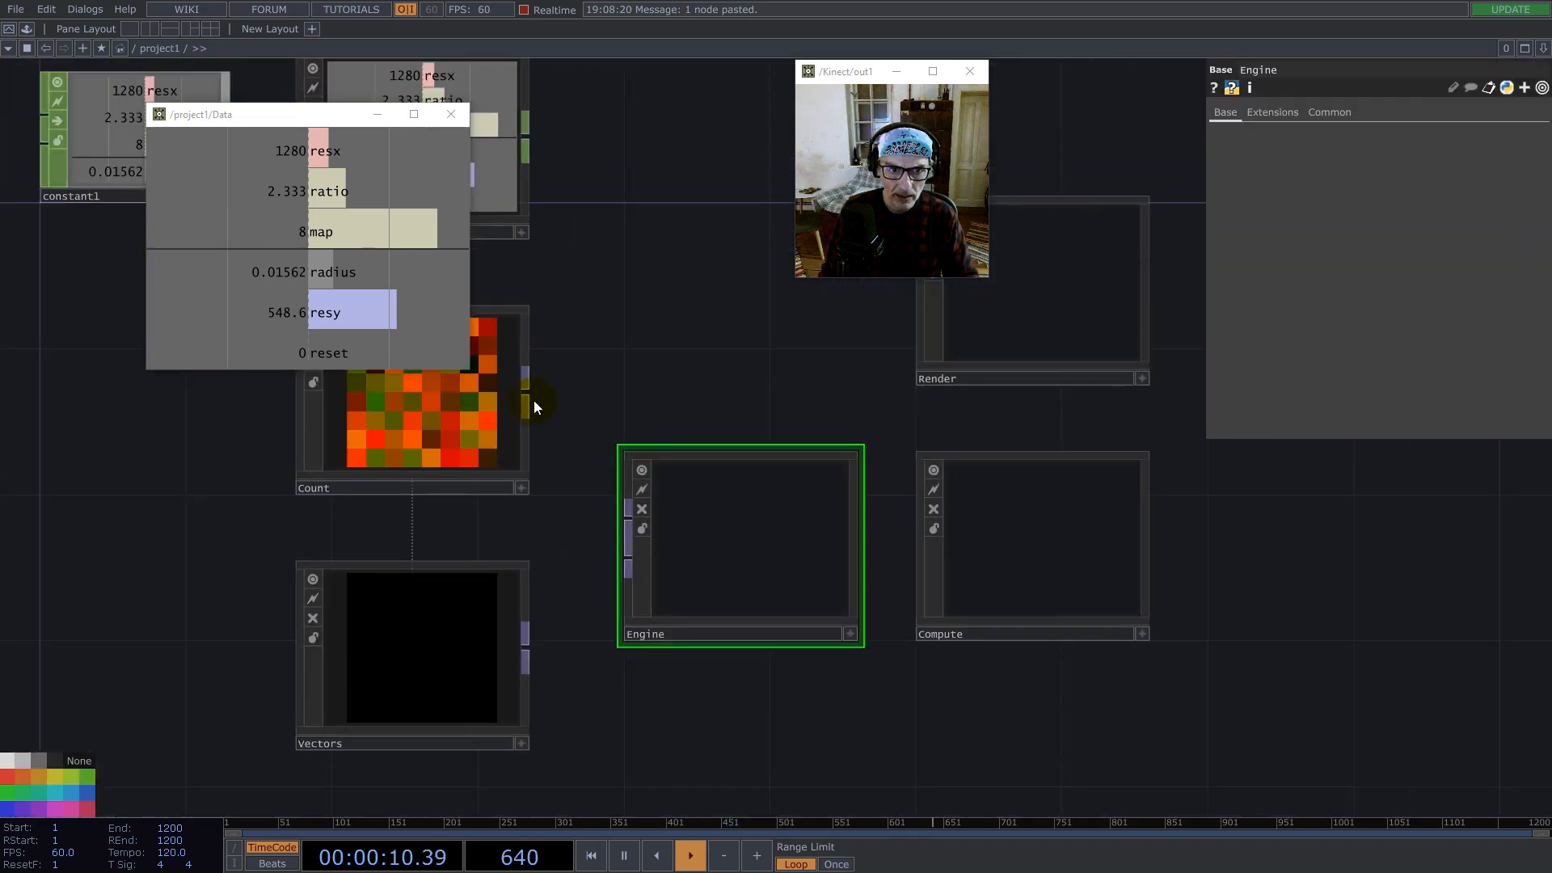
left_click_drag(525, 647, 628, 570)
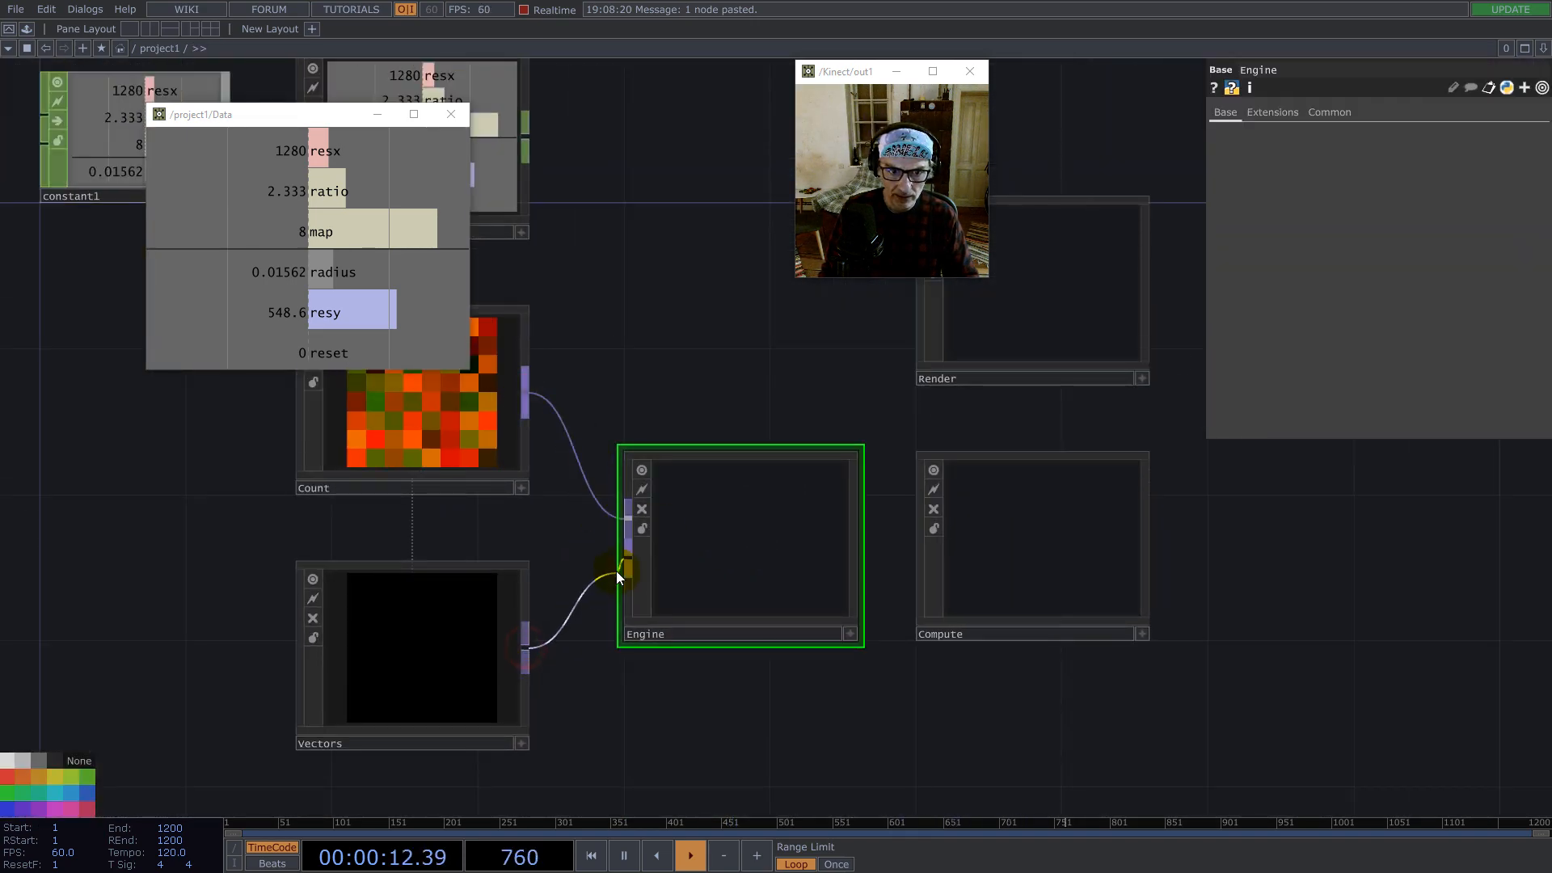
Step: Inside Engine, create an Add TOP fed by in1 and wire in2 into it as the second input
scroll(736, 517, "up", 5)
left_click_drag(701, 484, 714, 576)
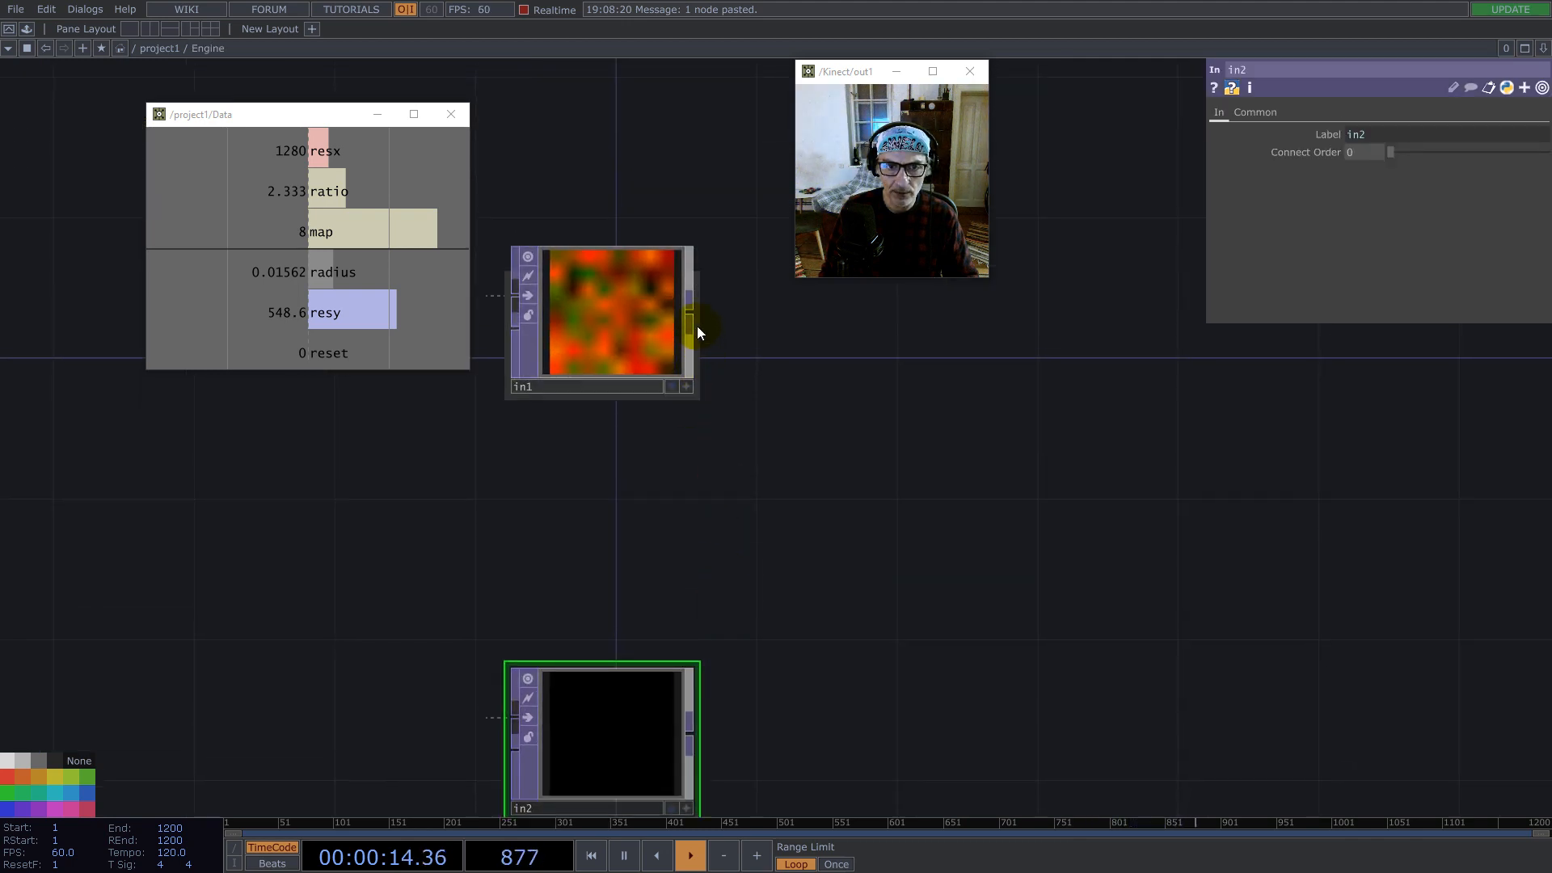
right_click(696, 312)
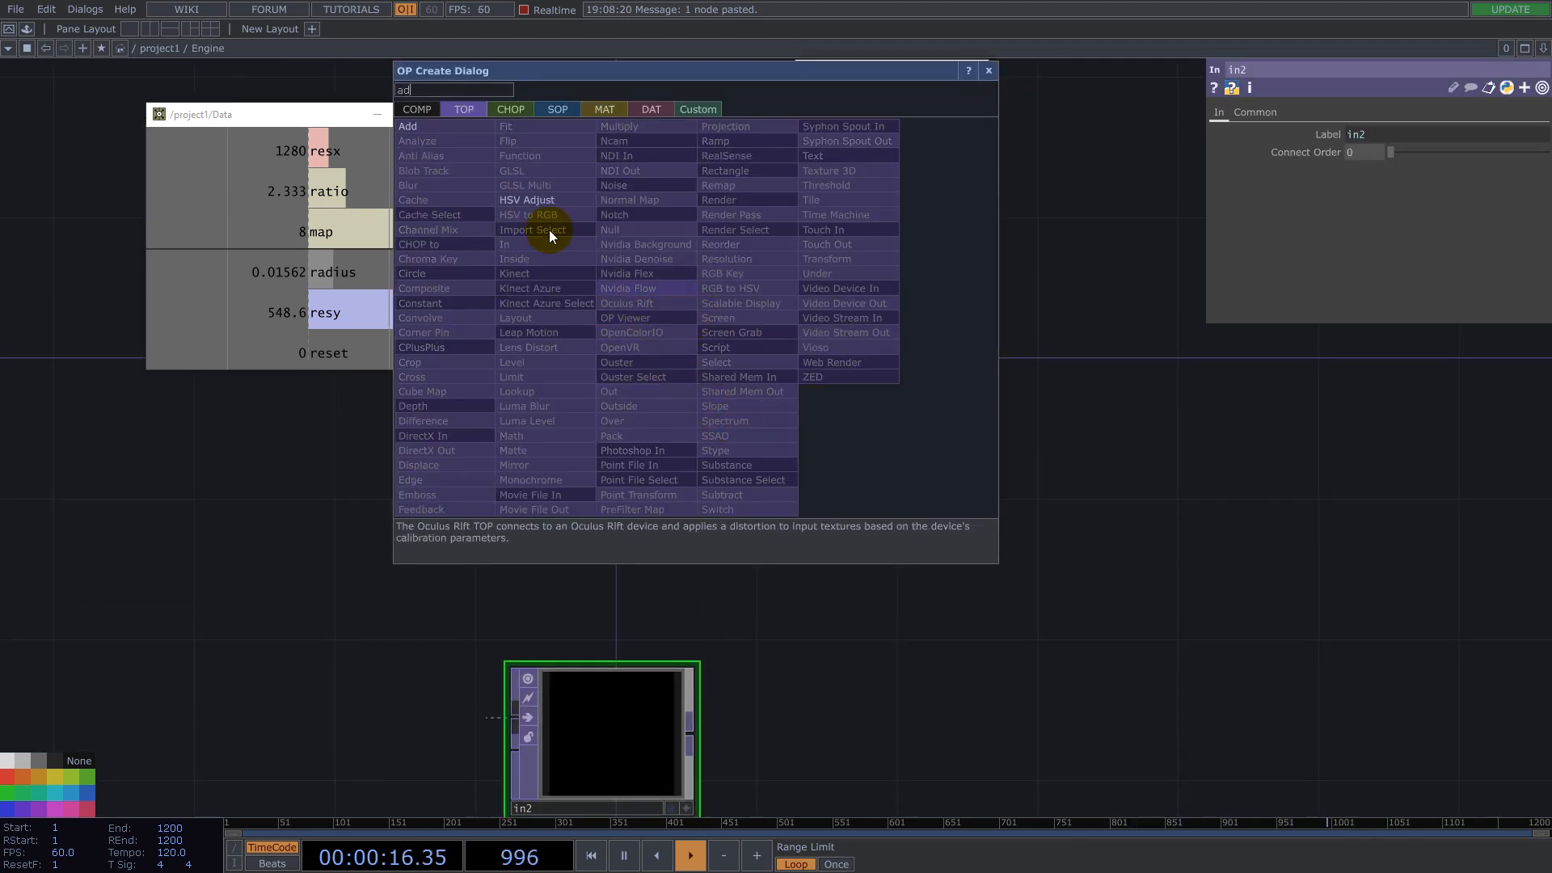
left_click(425, 129)
left_click(1035, 570)
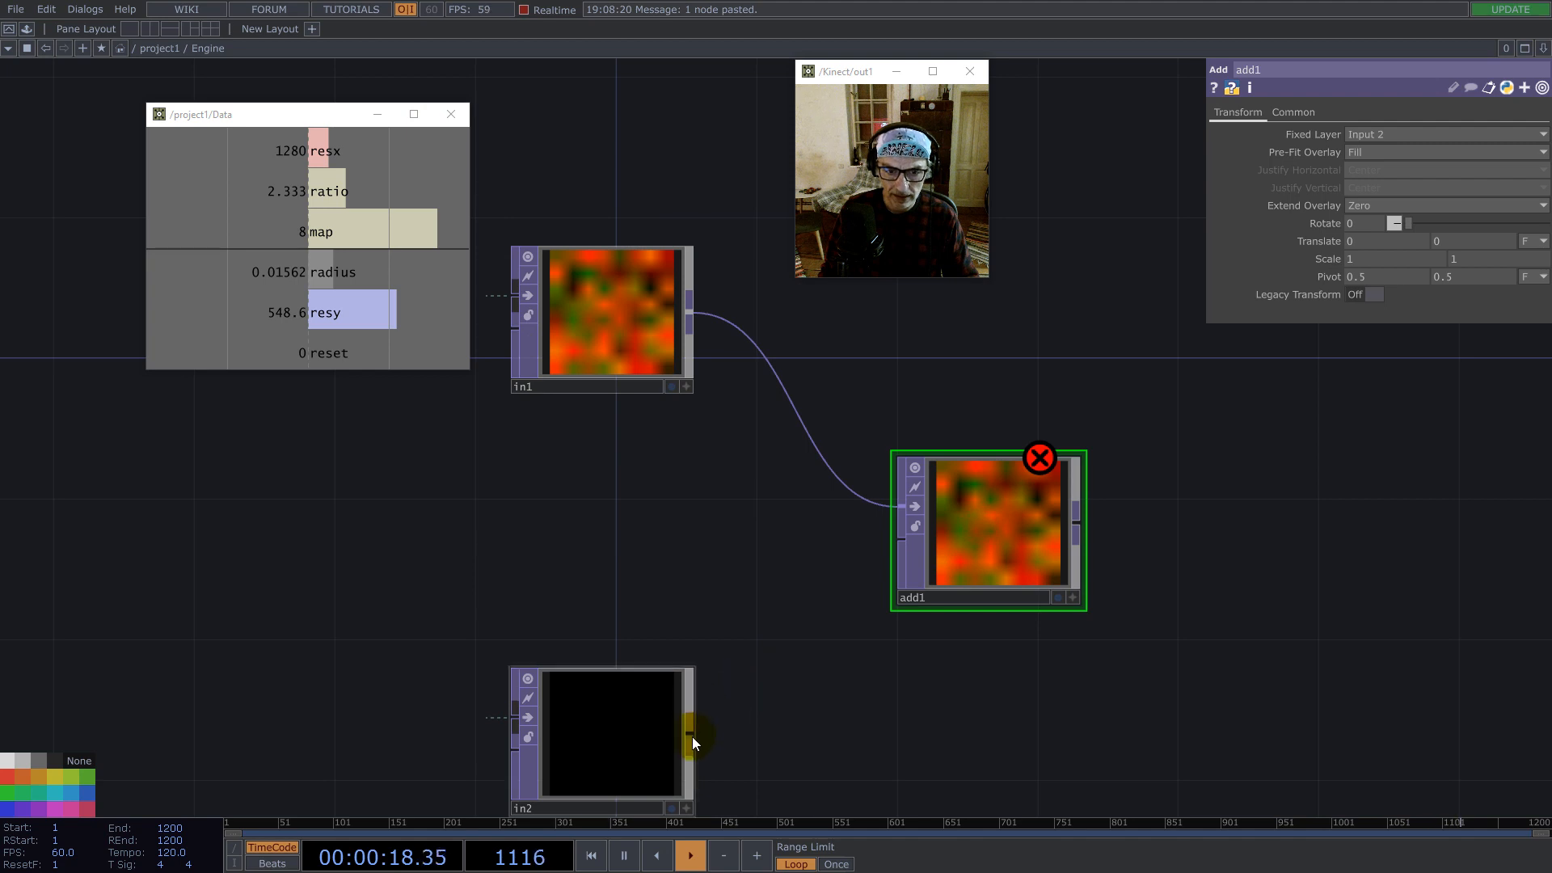
left_click_drag(865, 585, 899, 539)
left_click_drag(862, 679, 662, 722)
Step: Append an Out TOP to the Add node in the Engine network
middle_click(872, 569)
right_click(872, 571)
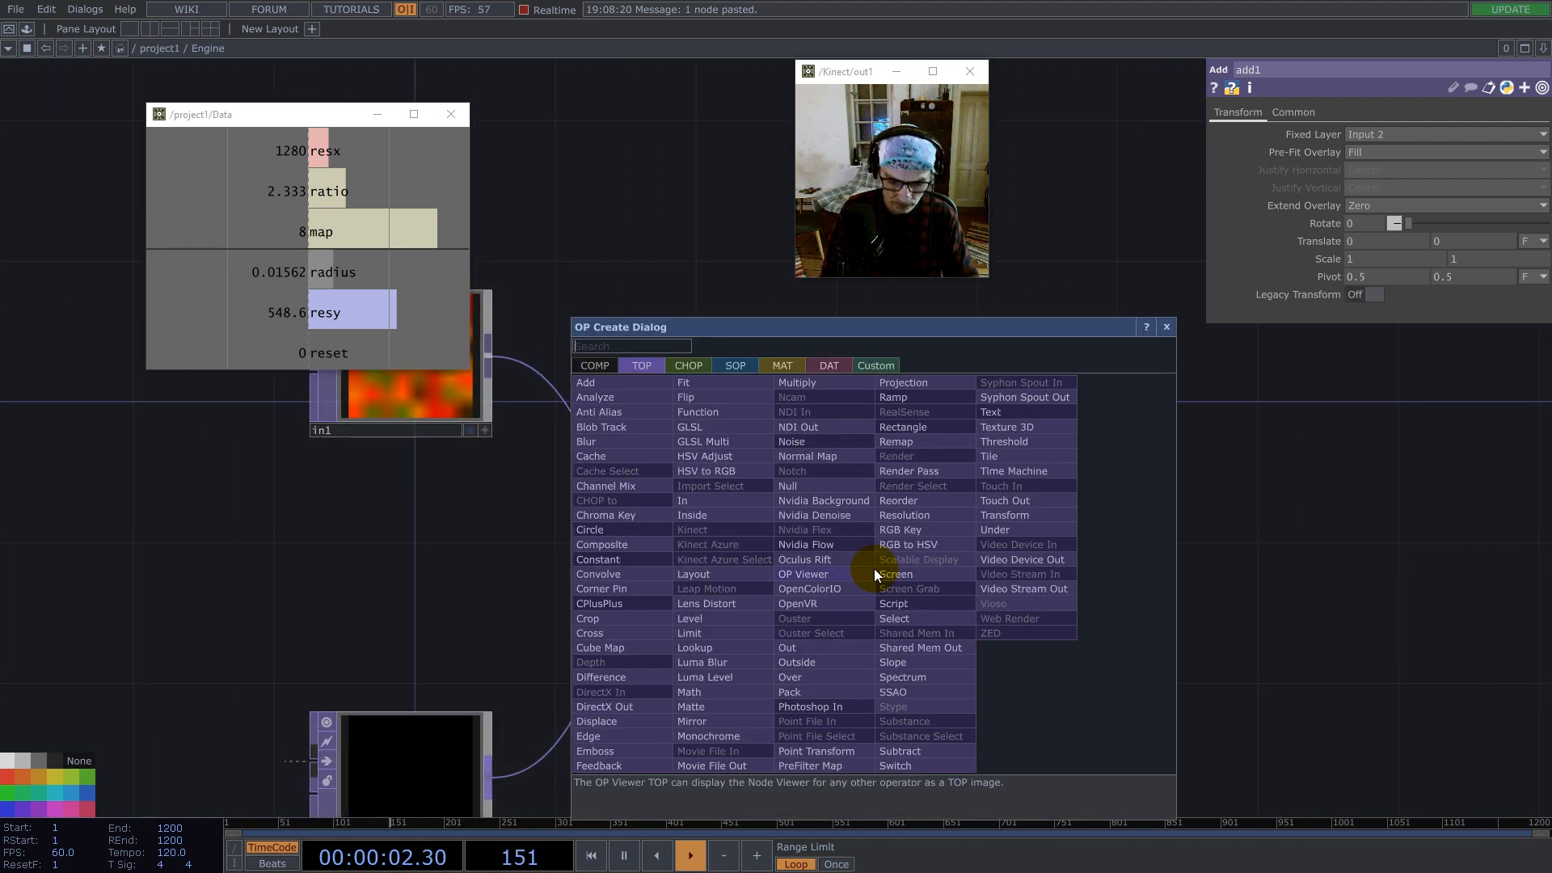
type("out")
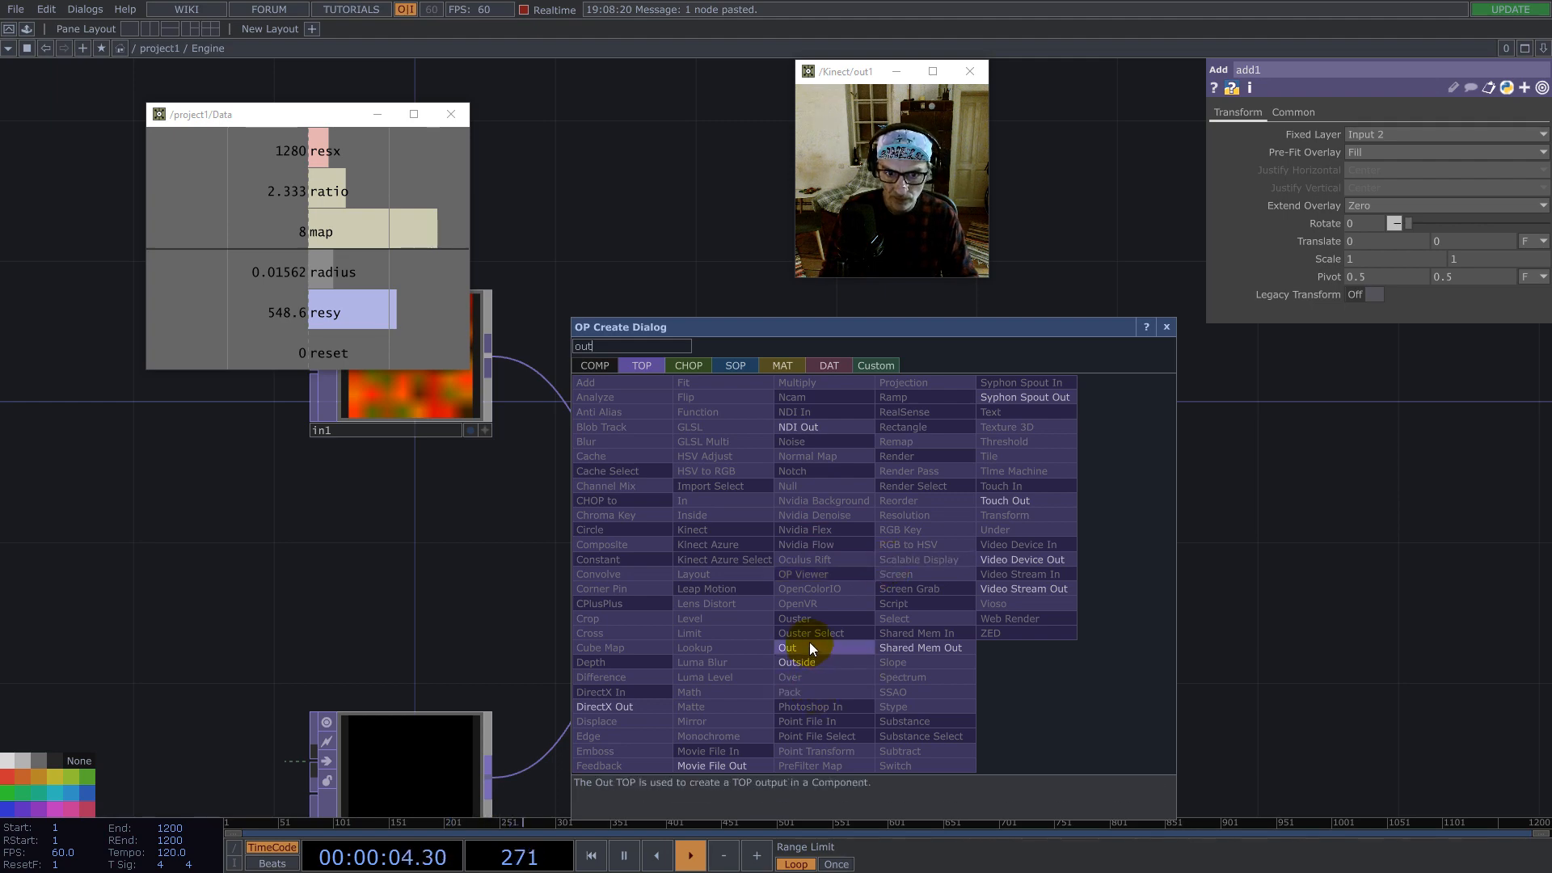
left_click(809, 646)
left_click(1324, 475)
scroll(1100, 535, "down", 3)
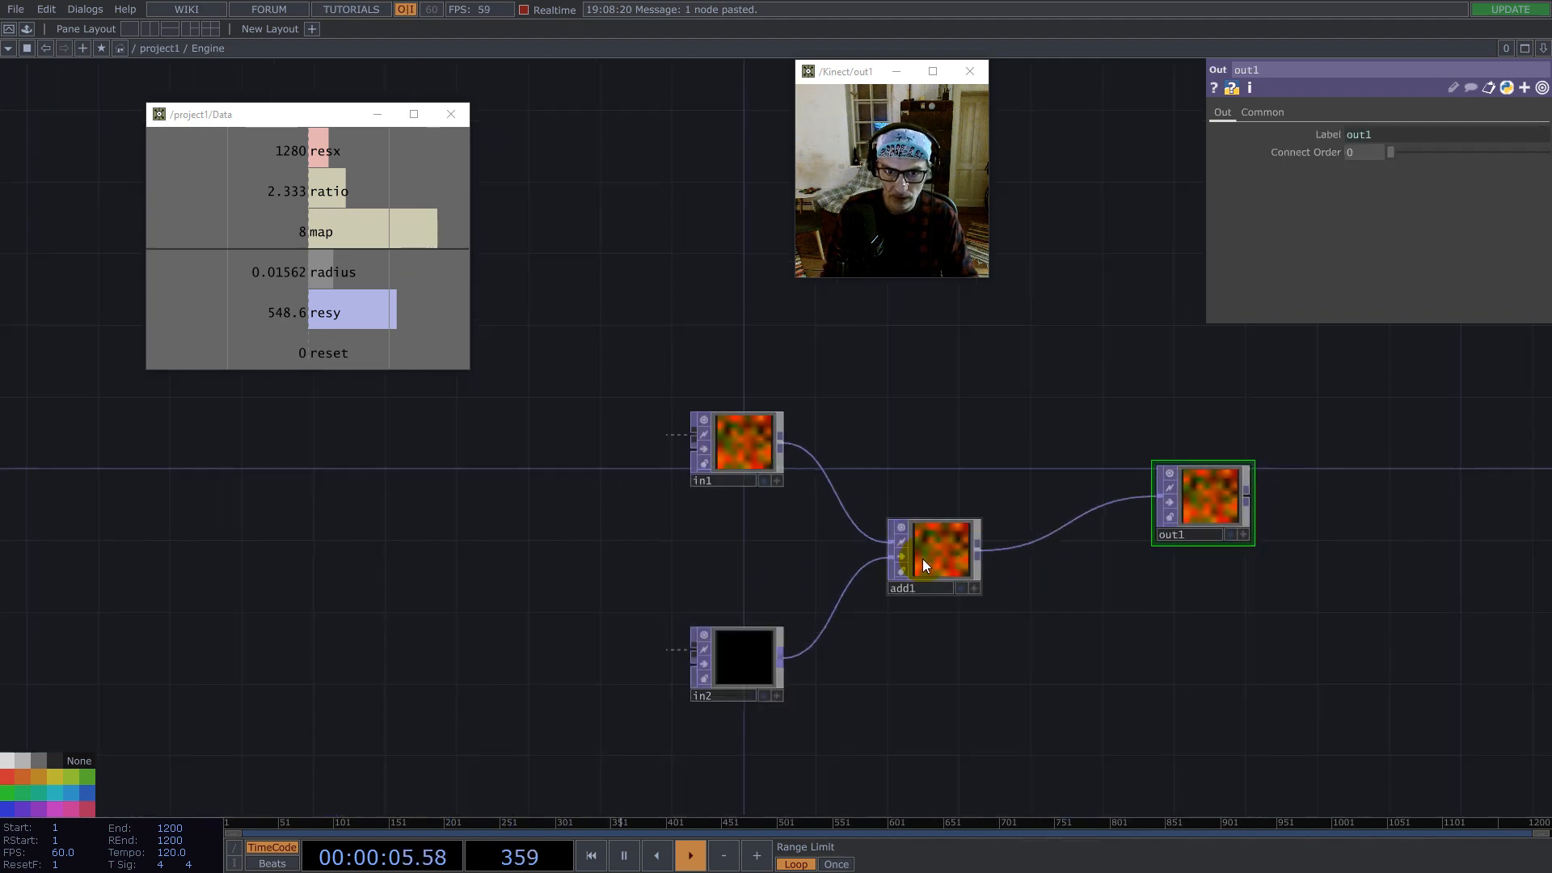
Step: Insert a Feedback TOP between in1 and the Add node, moving in1 aside to make room
right_click(823, 472)
left_click(838, 446)
type("fe")
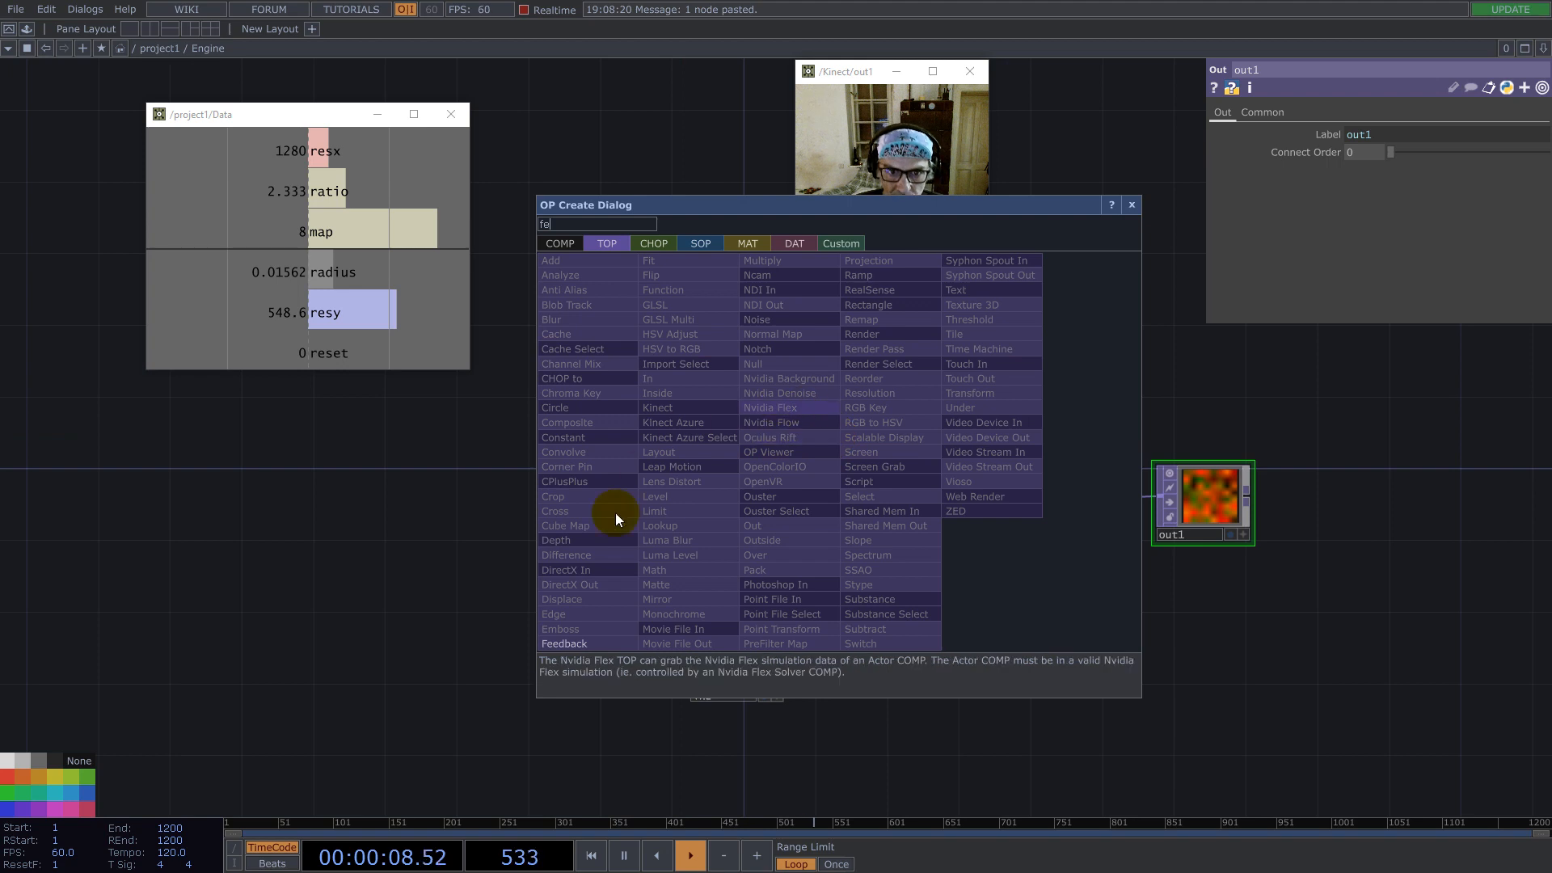
left_click(567, 643)
left_click(830, 440)
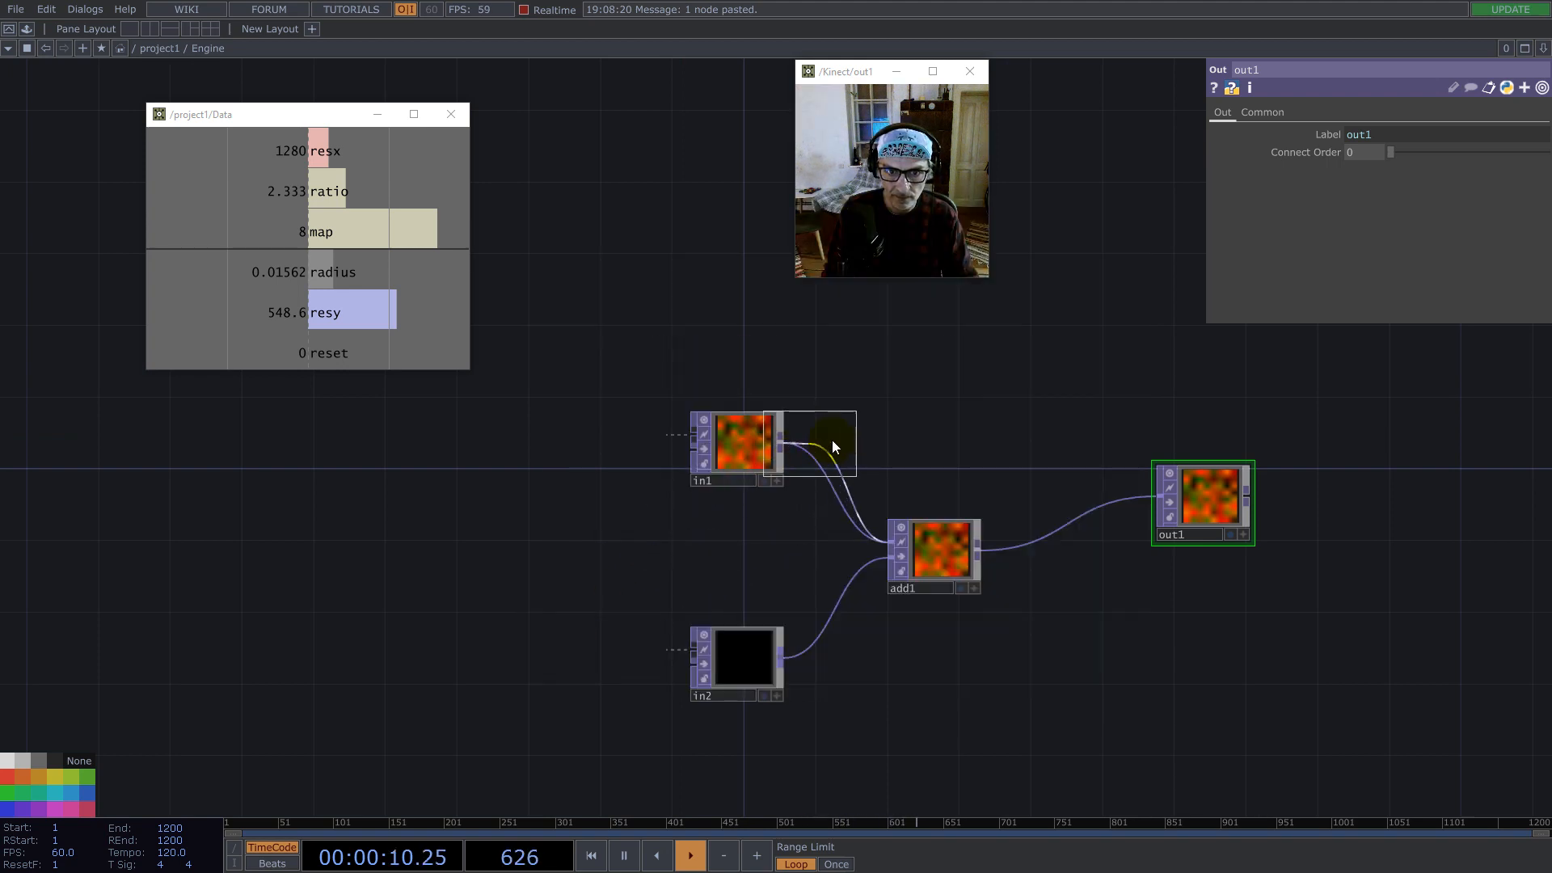
left_click_drag(807, 433, 734, 451)
left_click(615, 520)
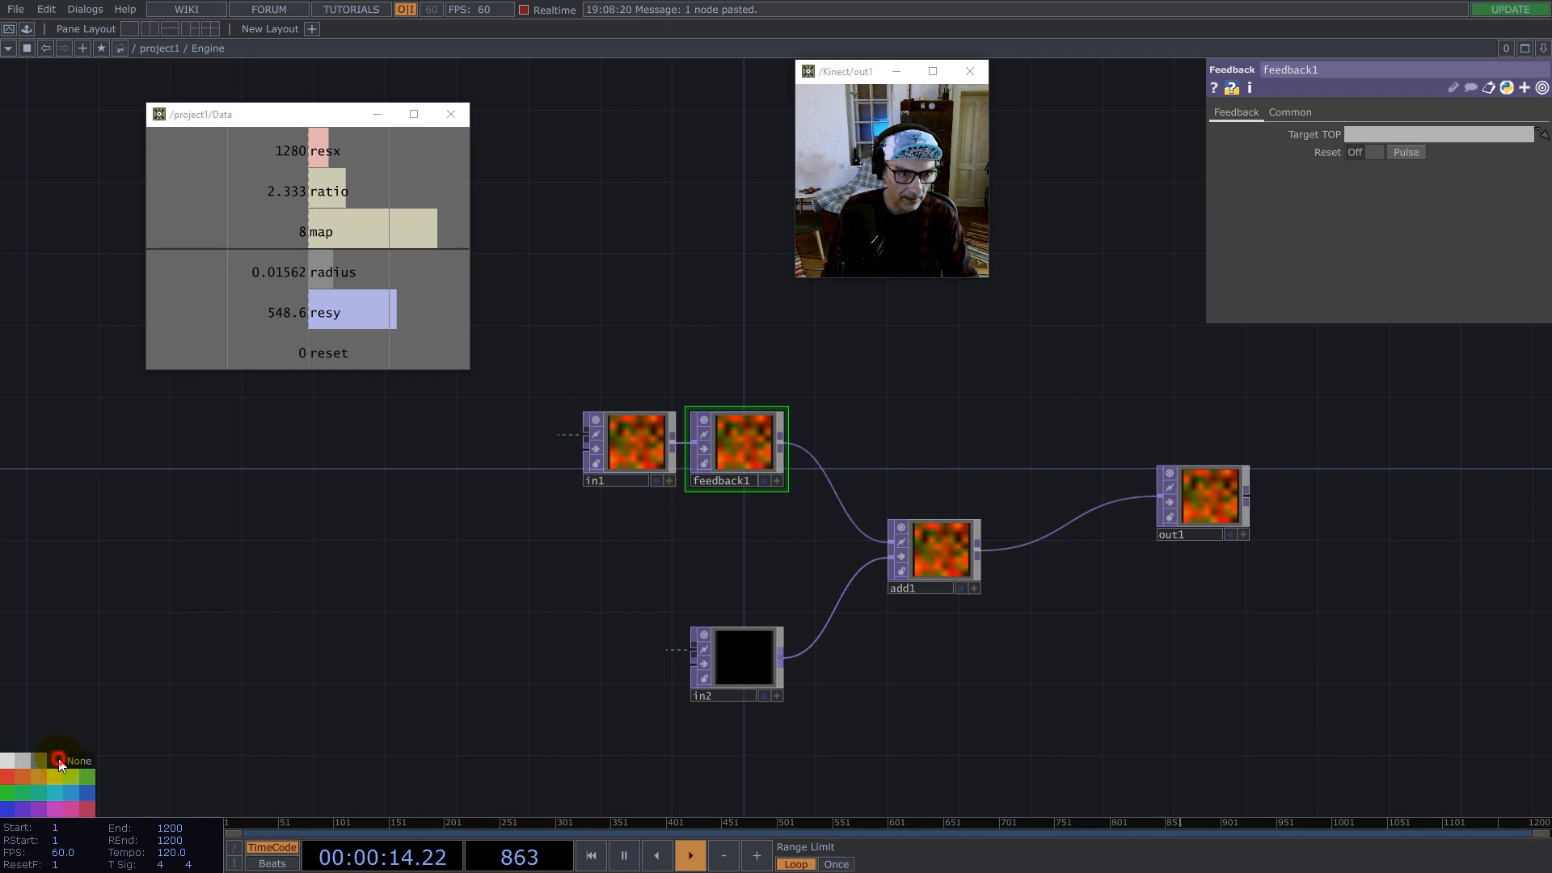
Step: Reference Data's reset channel for the Feedback node's Reset and Pulse, and set its Target TOP to add1
left_click_drag(312, 358, 1406, 151)
left_click_drag(393, 363, 1374, 151)
left_click(1375, 151)
left_click_drag(822, 443, 1403, 134)
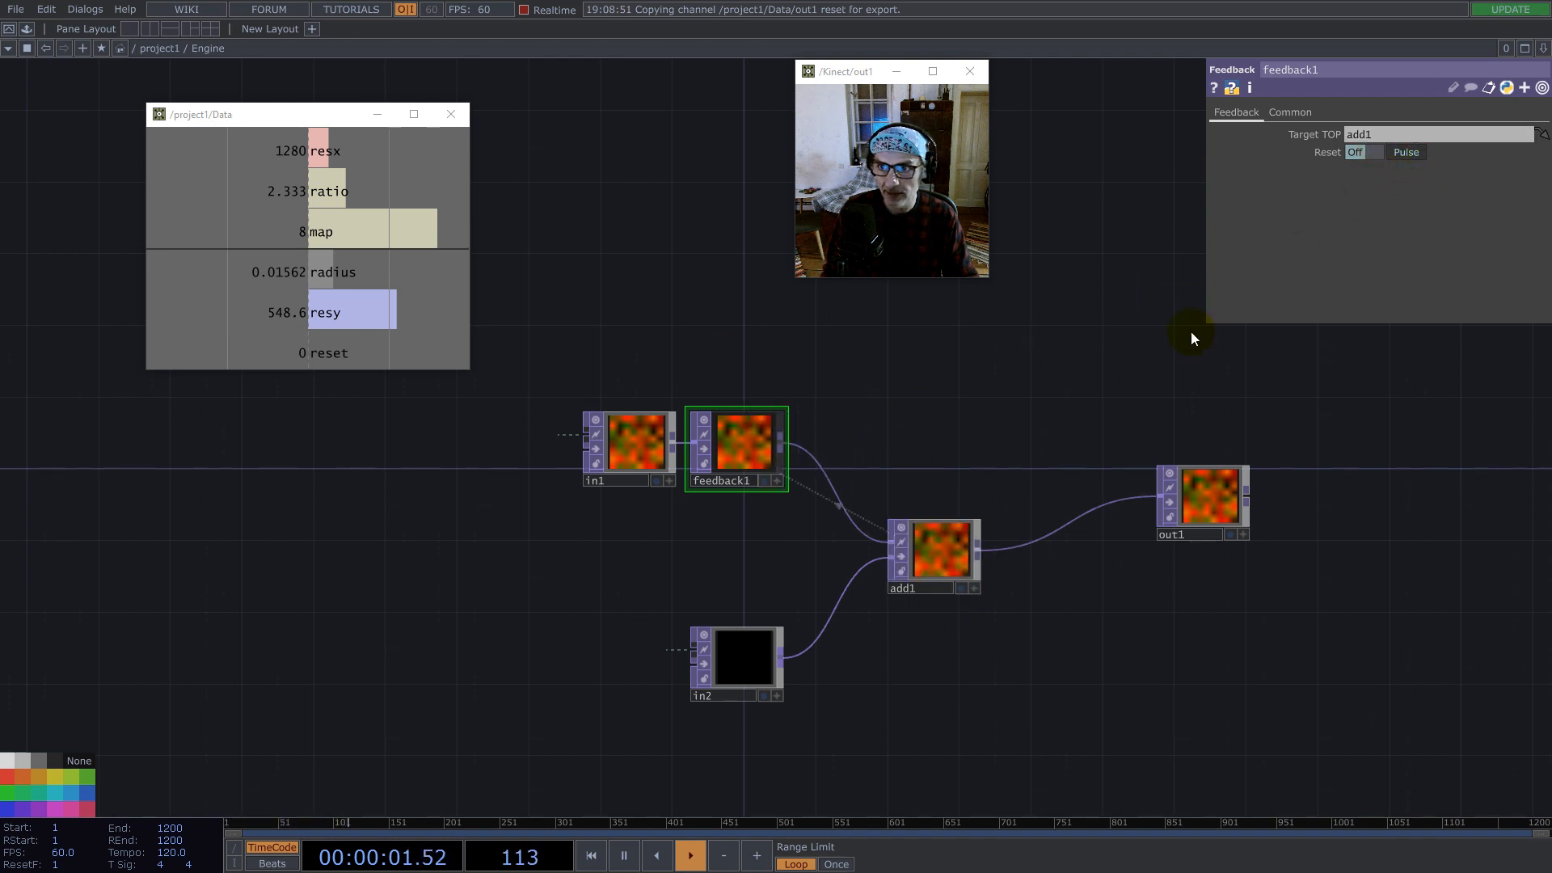
Step: Set input and viewer smoothness to Nearest Pixel for all nodes in the Engine network together
left_click(955, 555)
left_click(1293, 113)
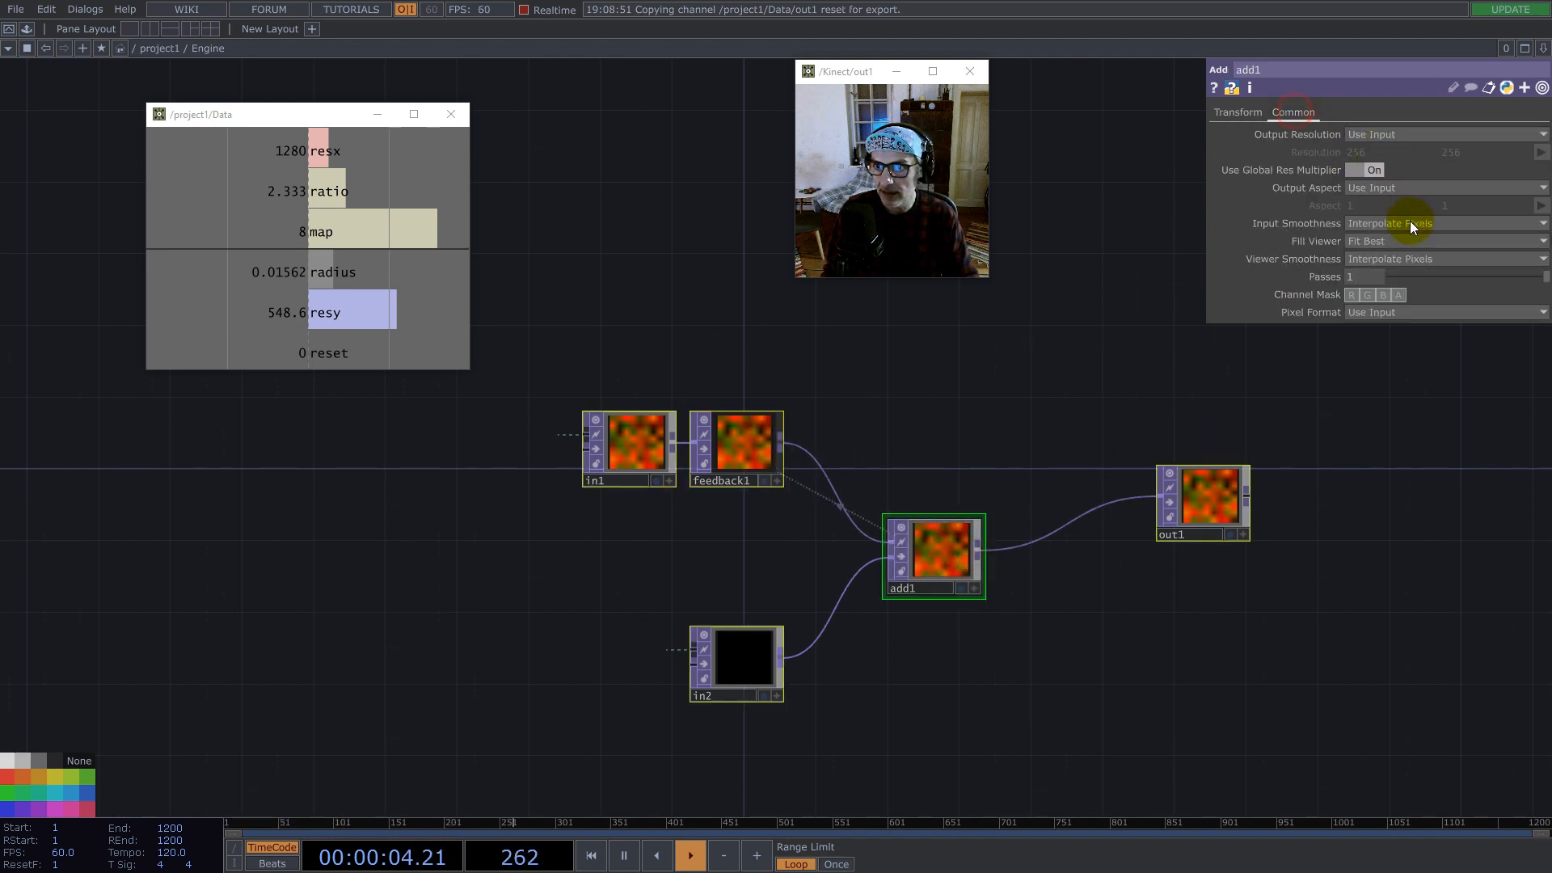
left_click(1410, 227)
left_click(1408, 258)
left_click(1400, 291)
Step: Leave the Engine network and split the workspace into two side-by-side network panes
key("u")
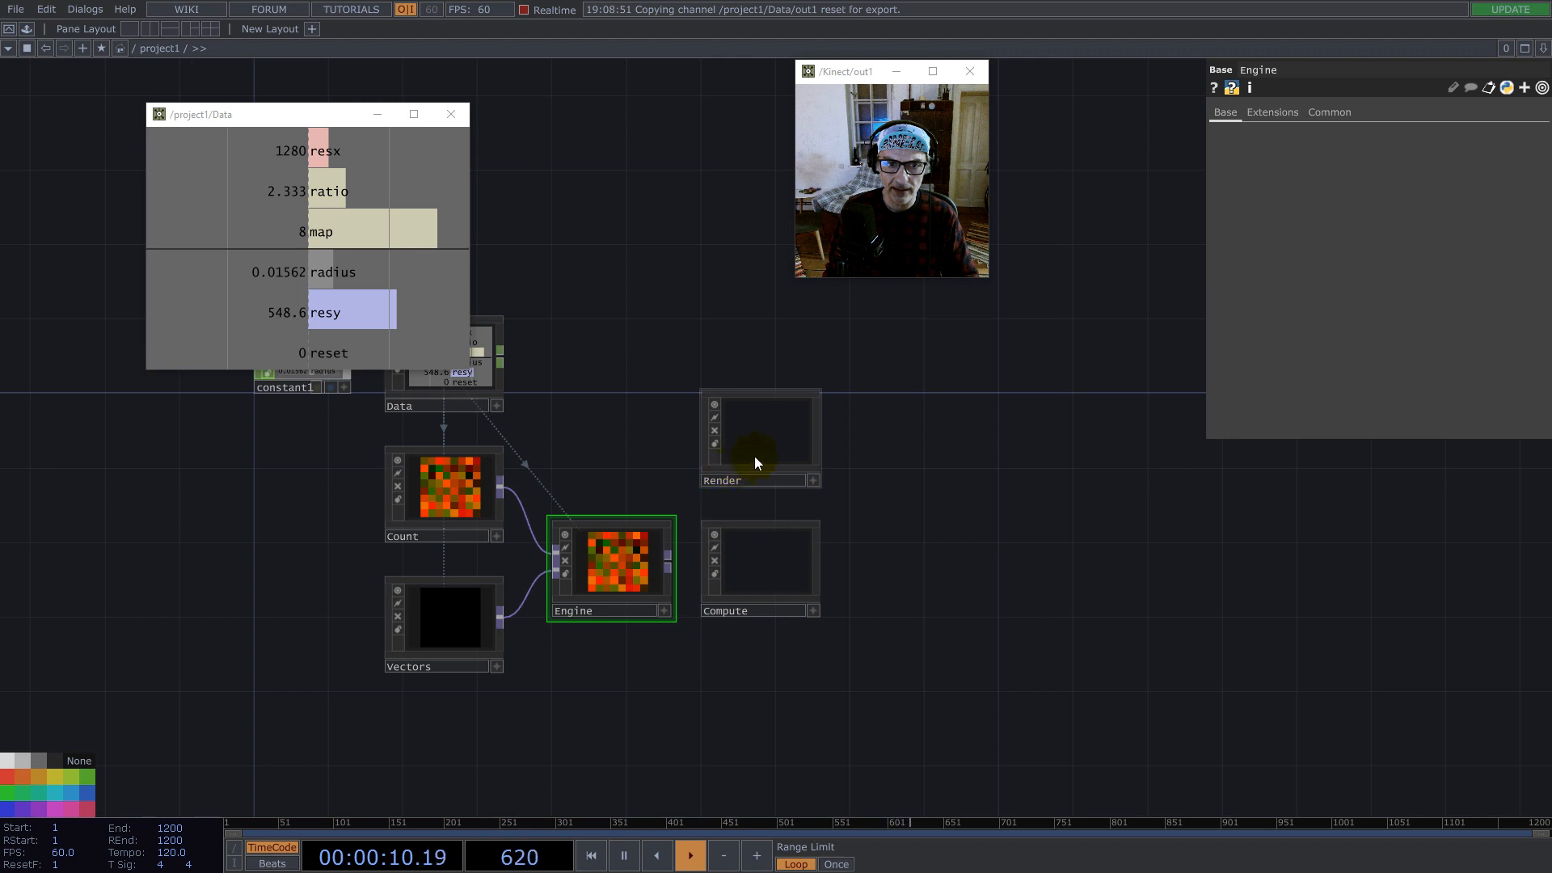
left_click(1543, 48)
left_click(1455, 80)
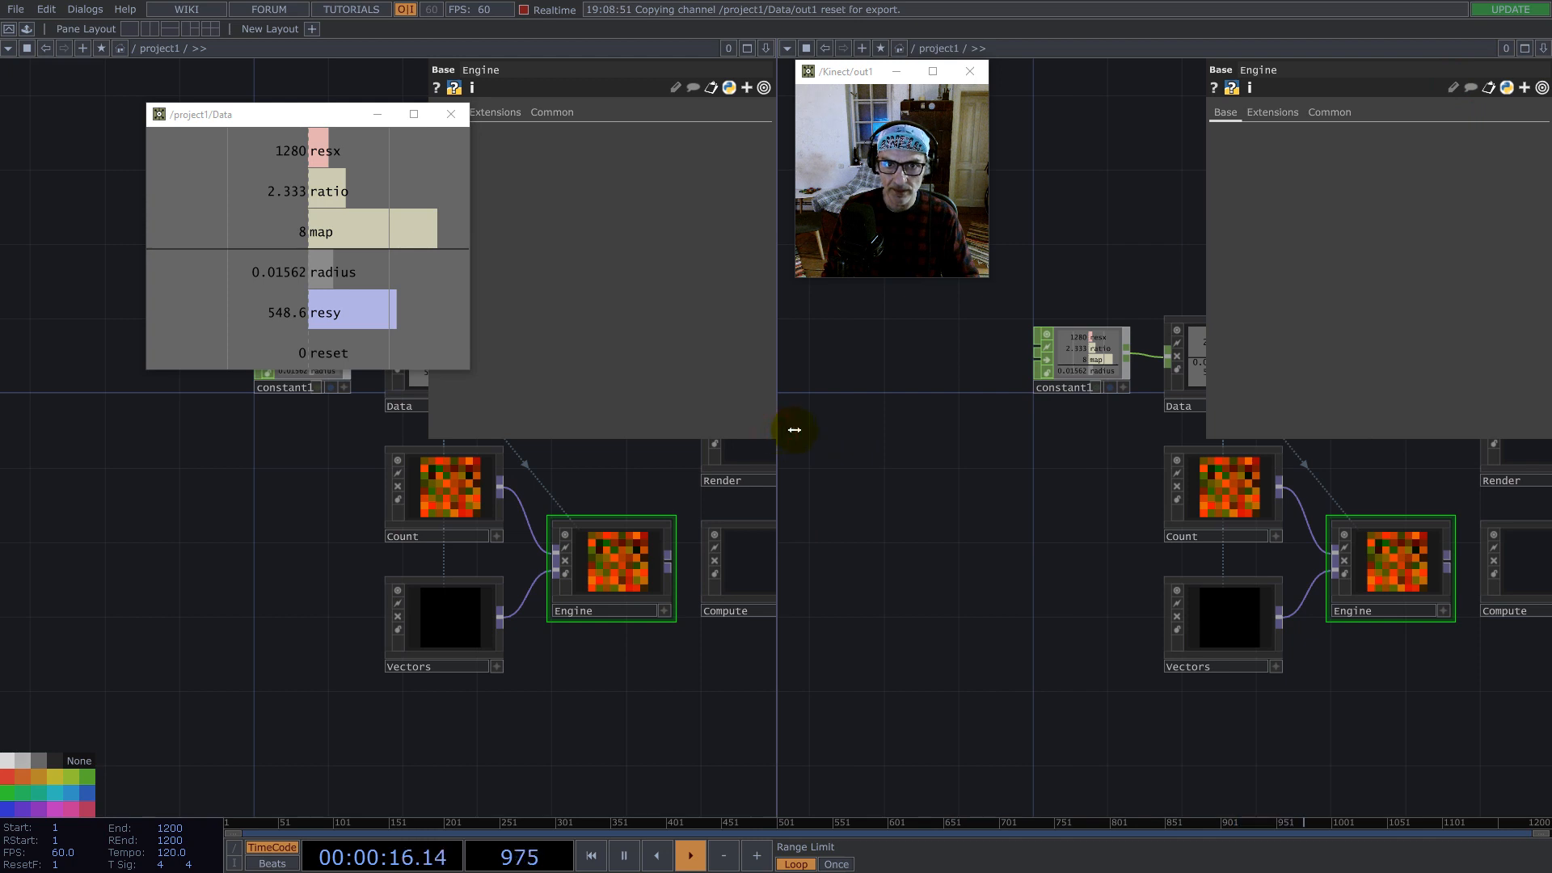
left_click_drag(777, 434, 795, 434)
left_click_drag(1011, 543, 876, 620)
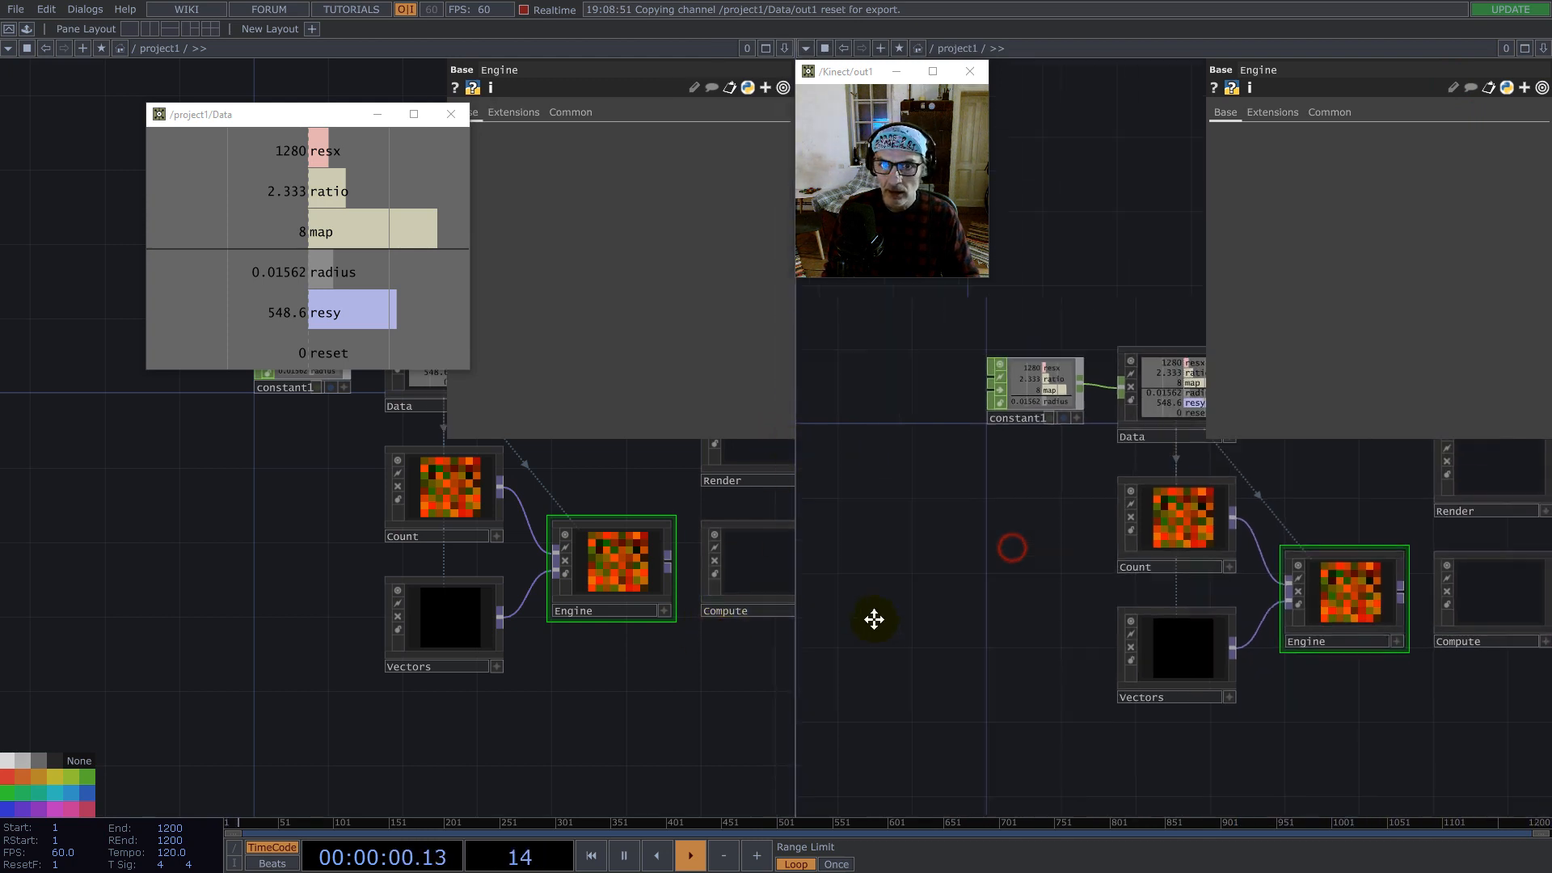
left_click_drag(467, 687, 225, 711)
left_click_drag(734, 537, 603, 636)
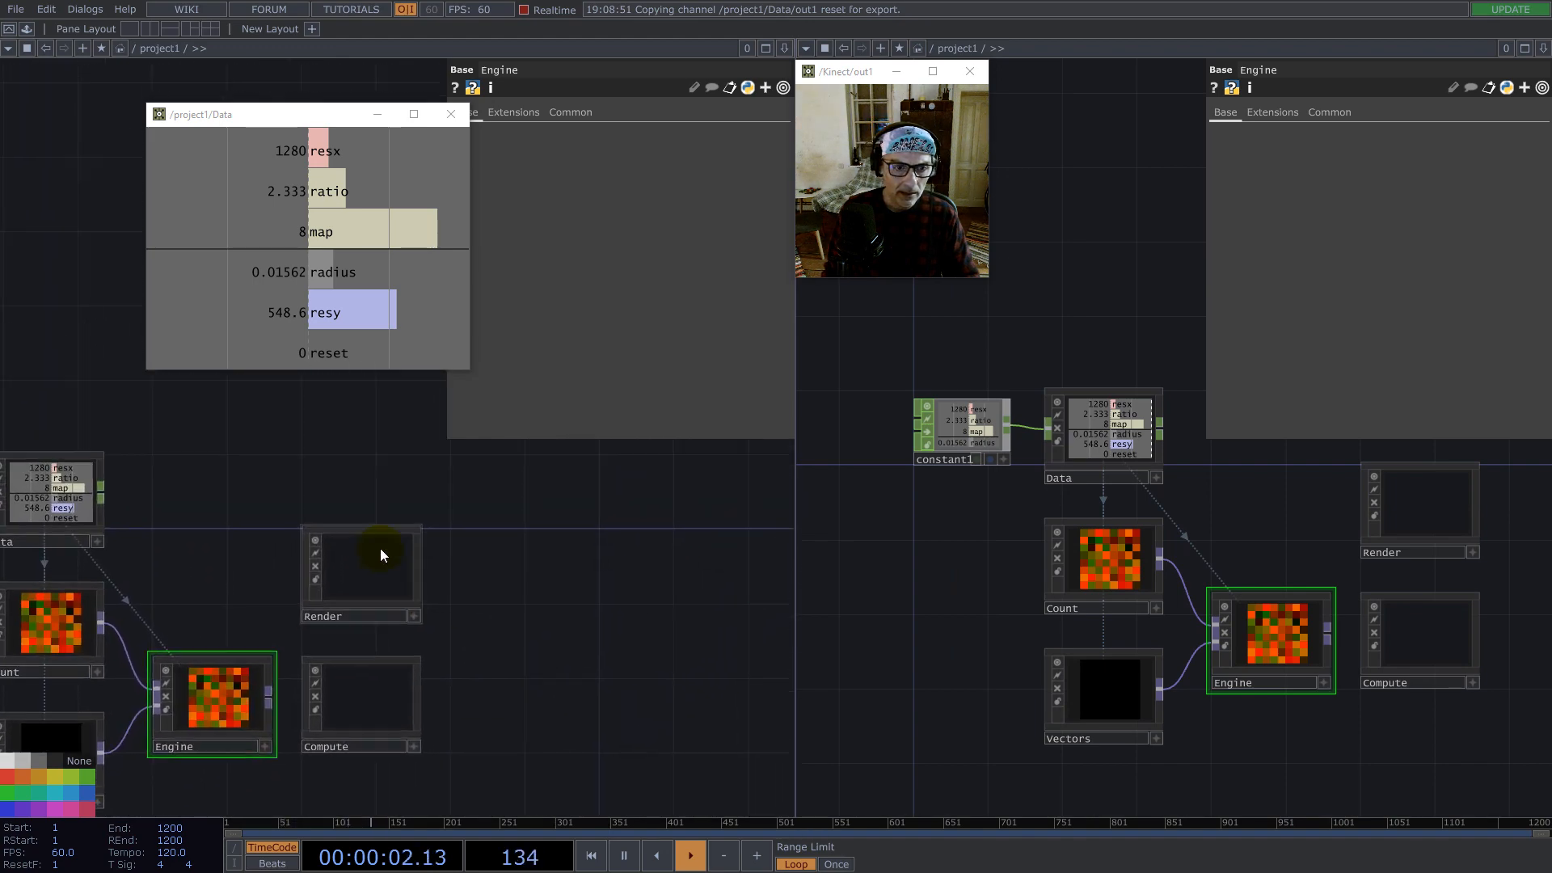
Step: Enter the Render component in one pane and add a Geometry COMP
double_click(380, 551)
left_click_drag(459, 559, 290, 596)
double_click(399, 537)
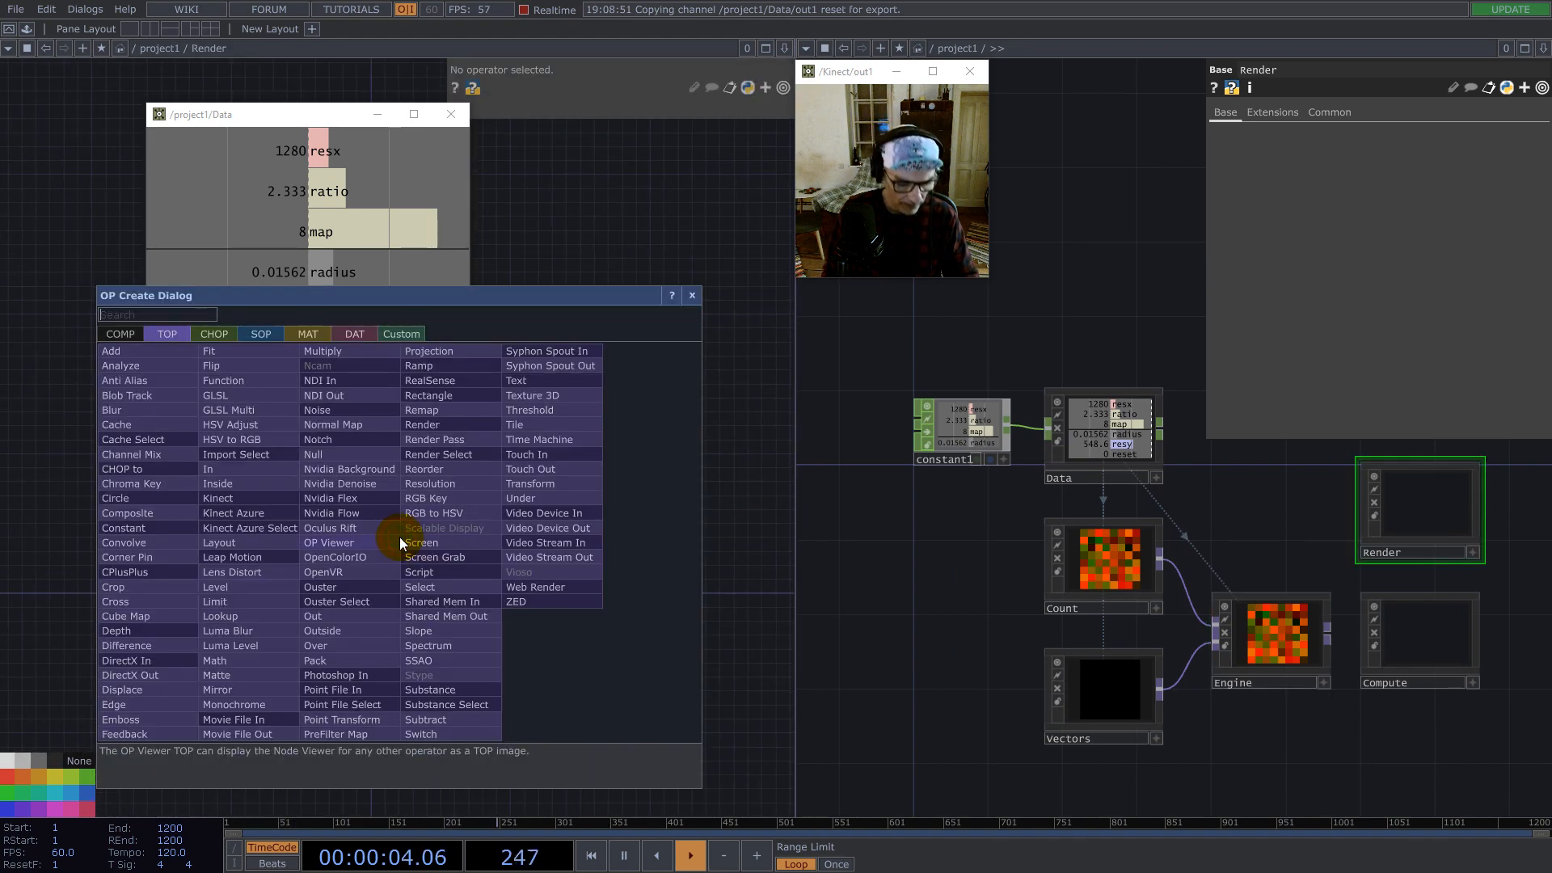
type("g")
left_click(118, 335)
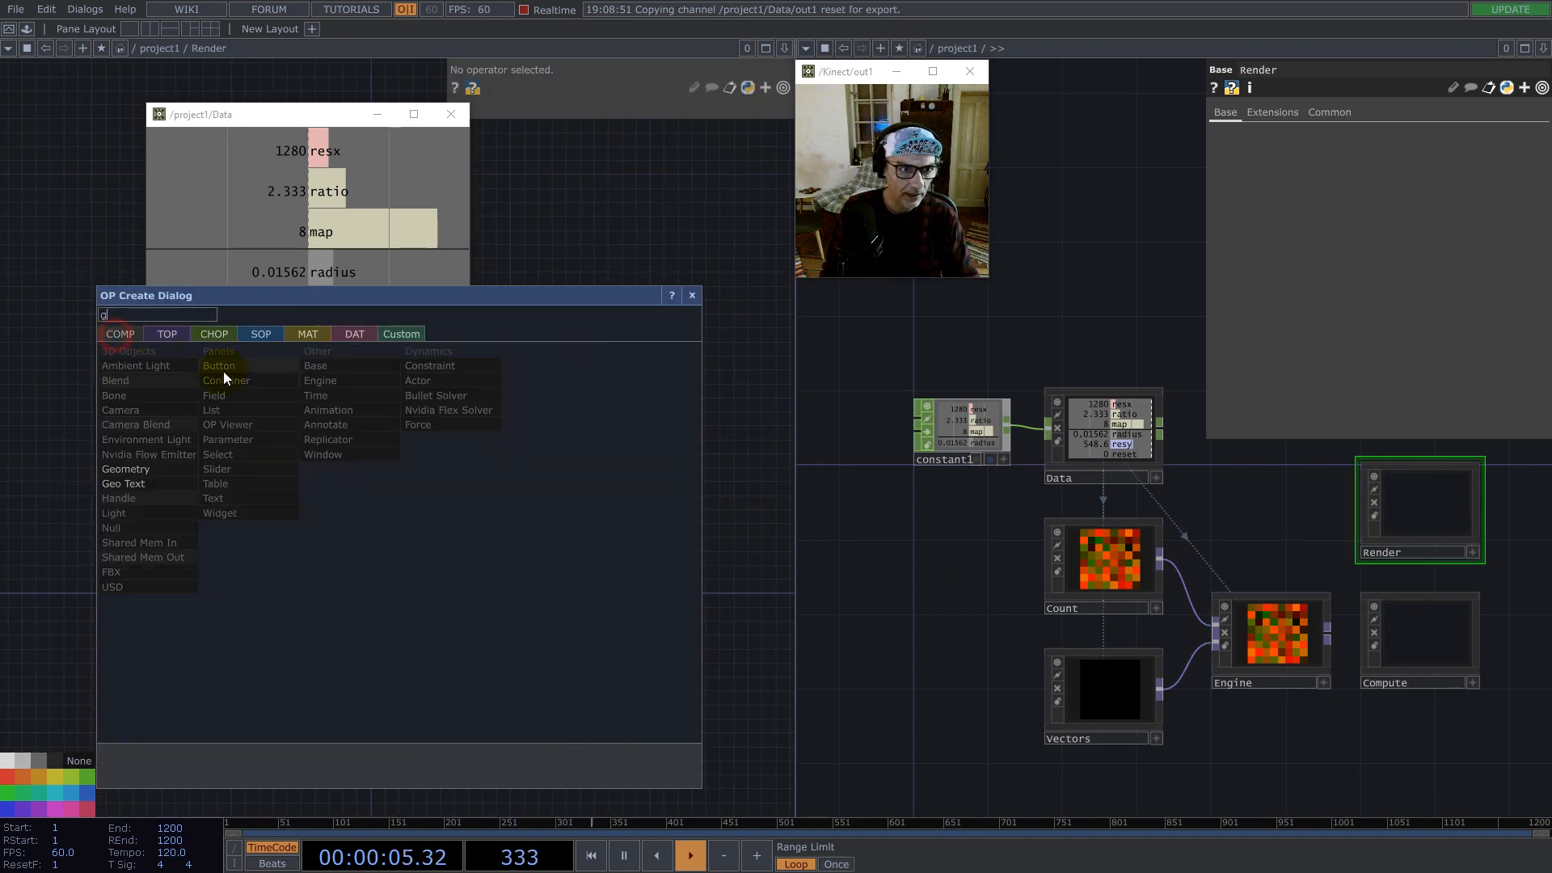
left_click(142, 472)
left_click(379, 588)
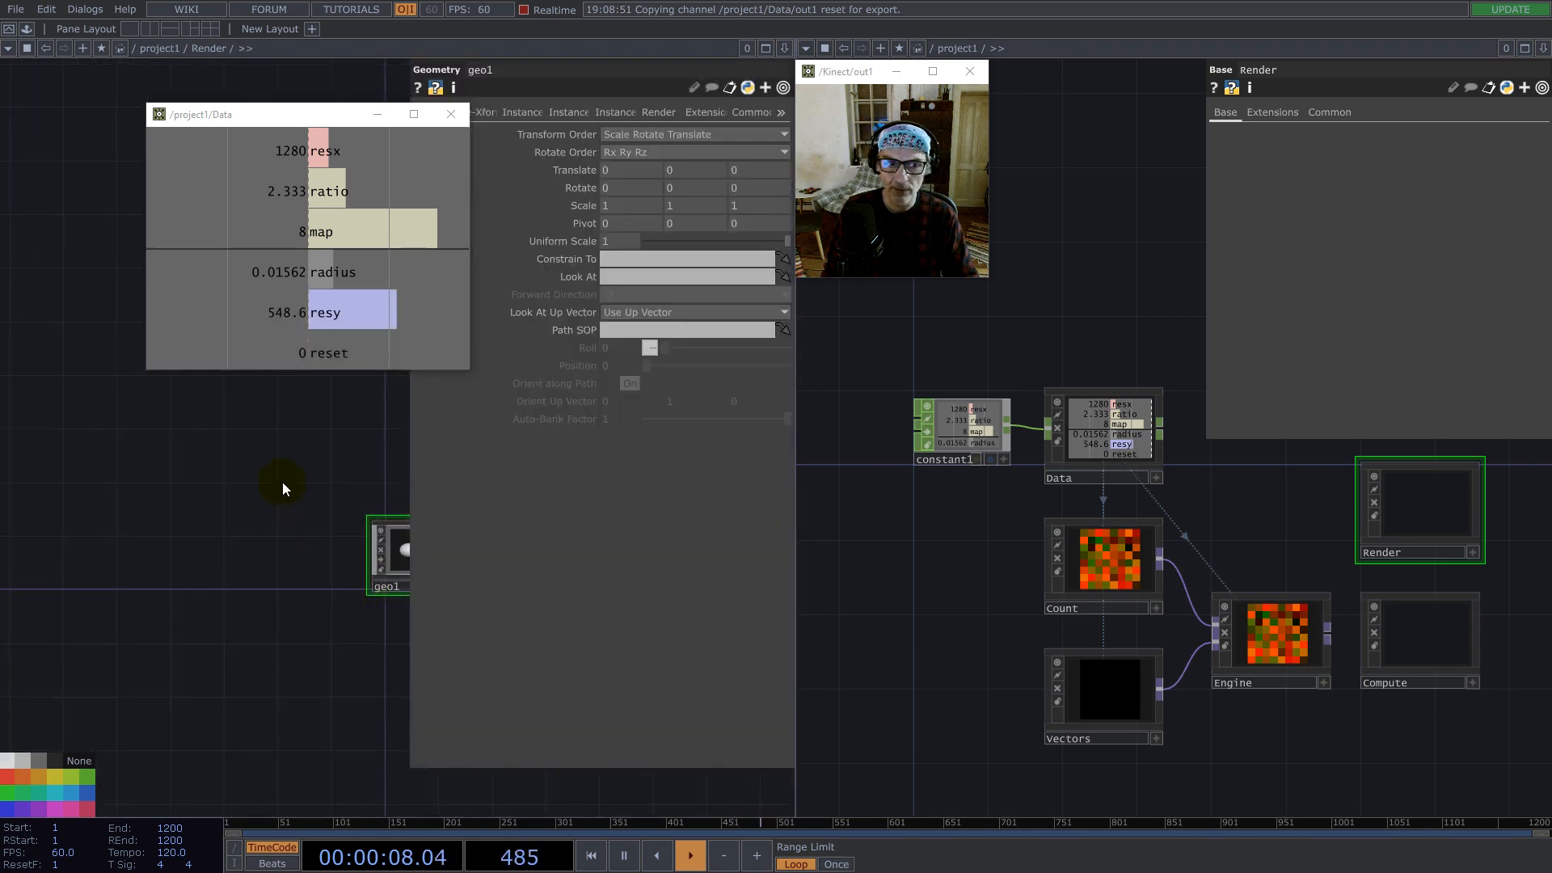
Step: Add a Camera COMP near the Geometry node in the Render network
left_click_drag(276, 488, 154, 512)
double_click(321, 472)
type("c")
left_click(55, 347)
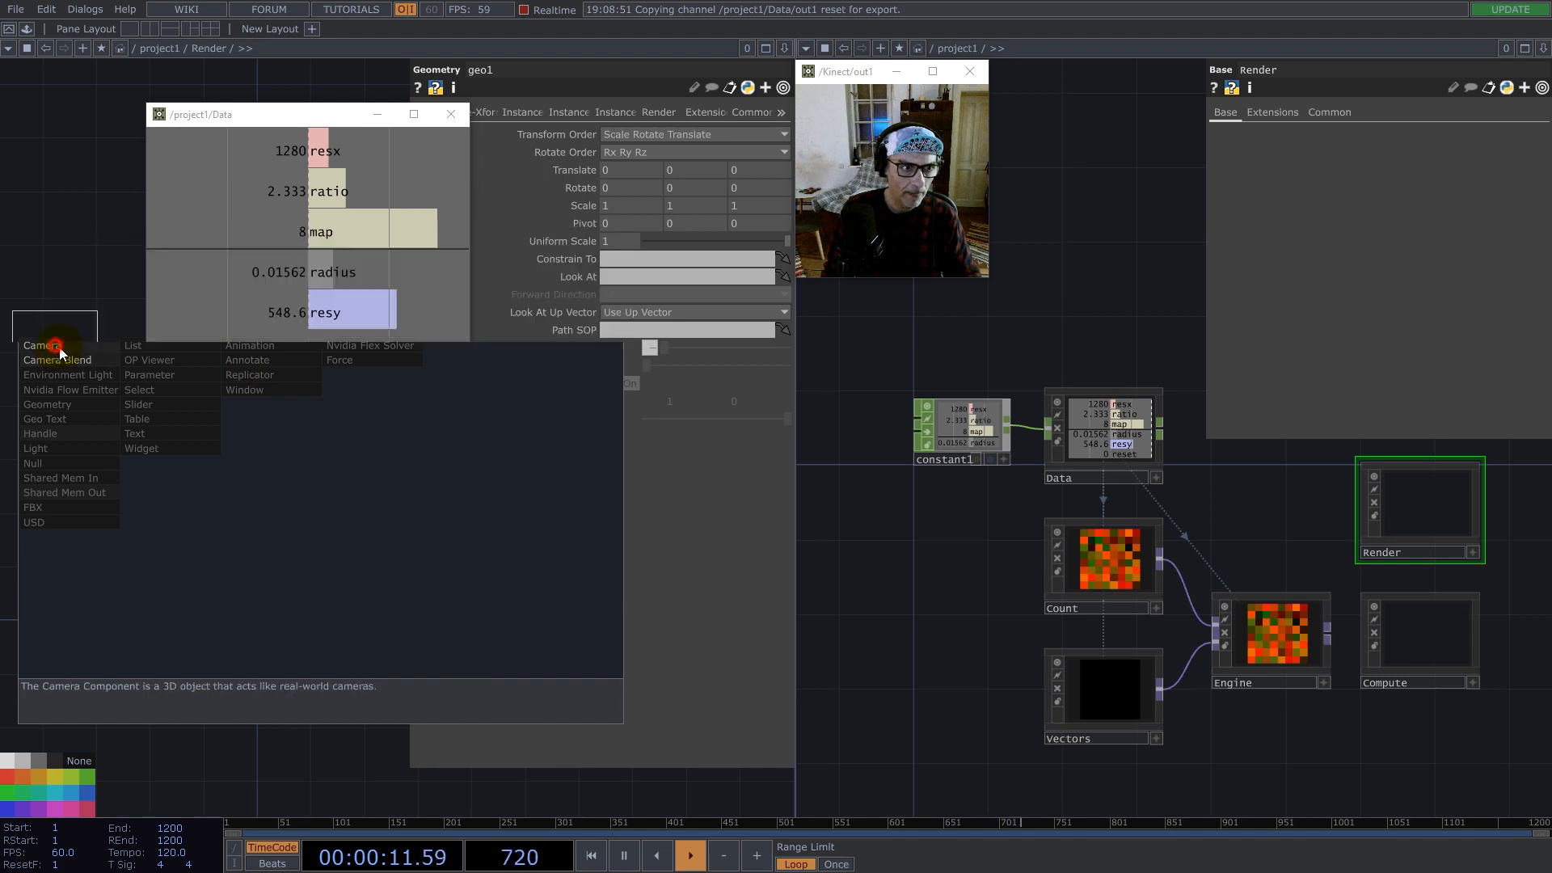
left_click(375, 491)
Step: Add a Render TOP beside the Geometry and Camera nodes
left_click_drag(276, 463, 155, 479)
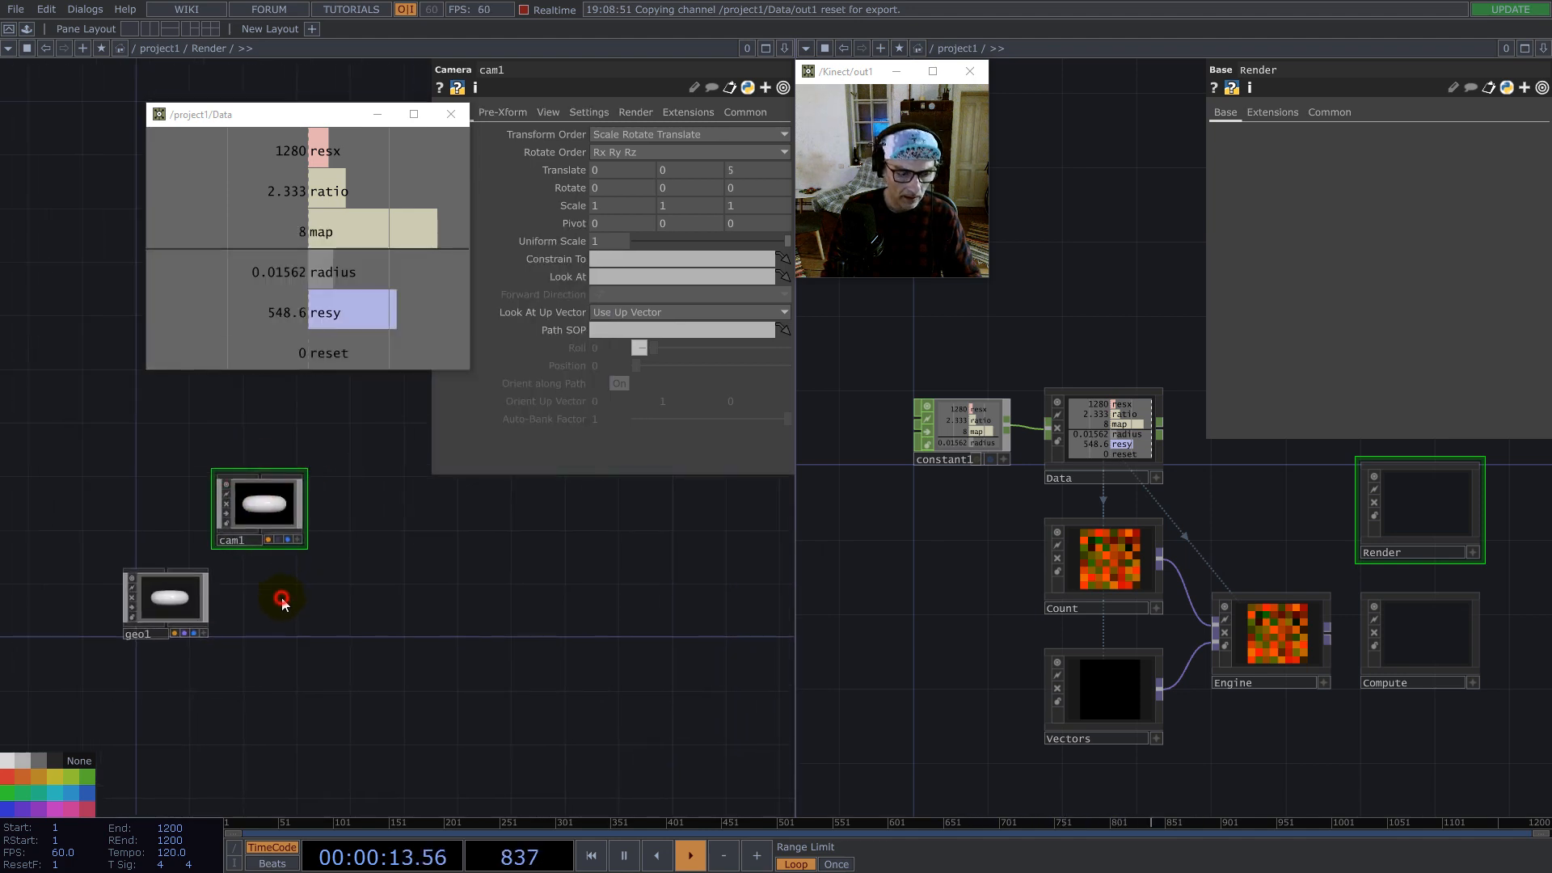
double_click(281, 600)
type("re")
left_click(67, 394)
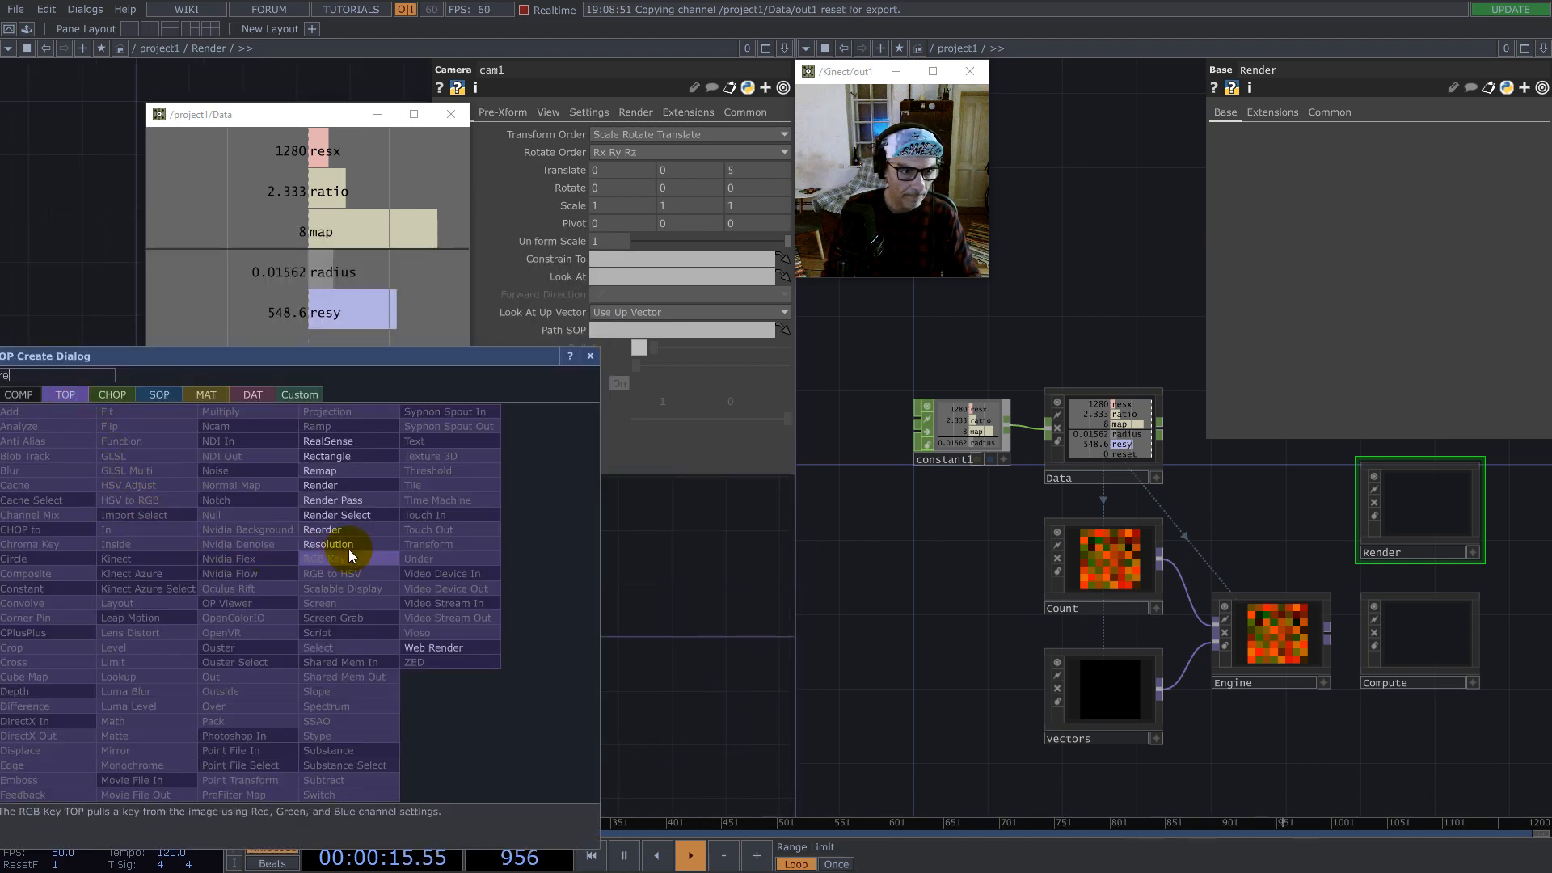
left_click(322, 485)
left_click(287, 616)
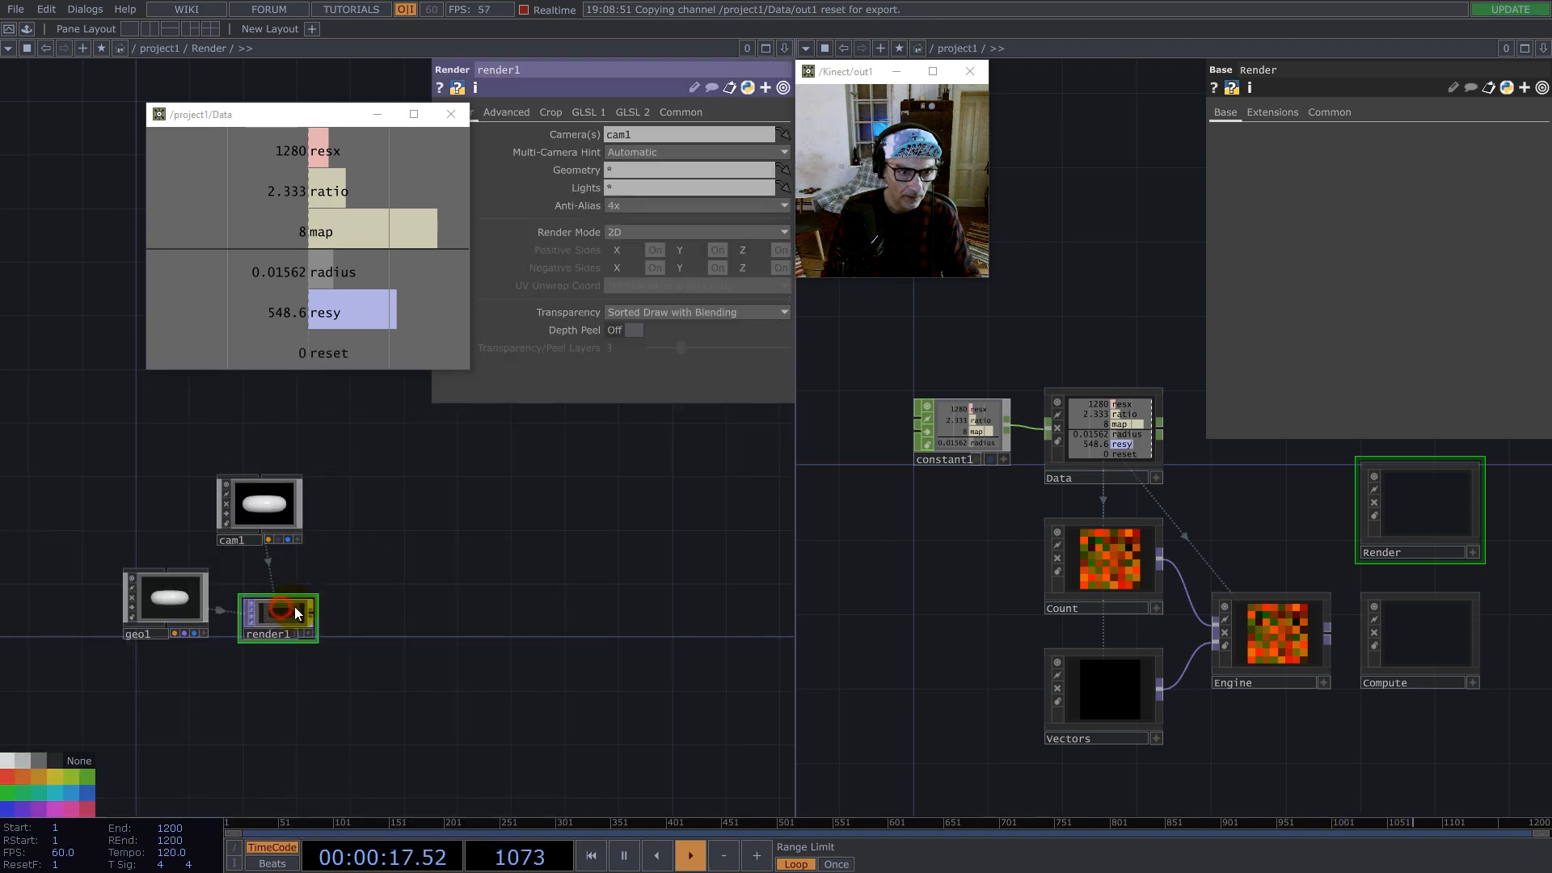
Step: Add an Out TOP connected to the output of render1
right_click(312, 609)
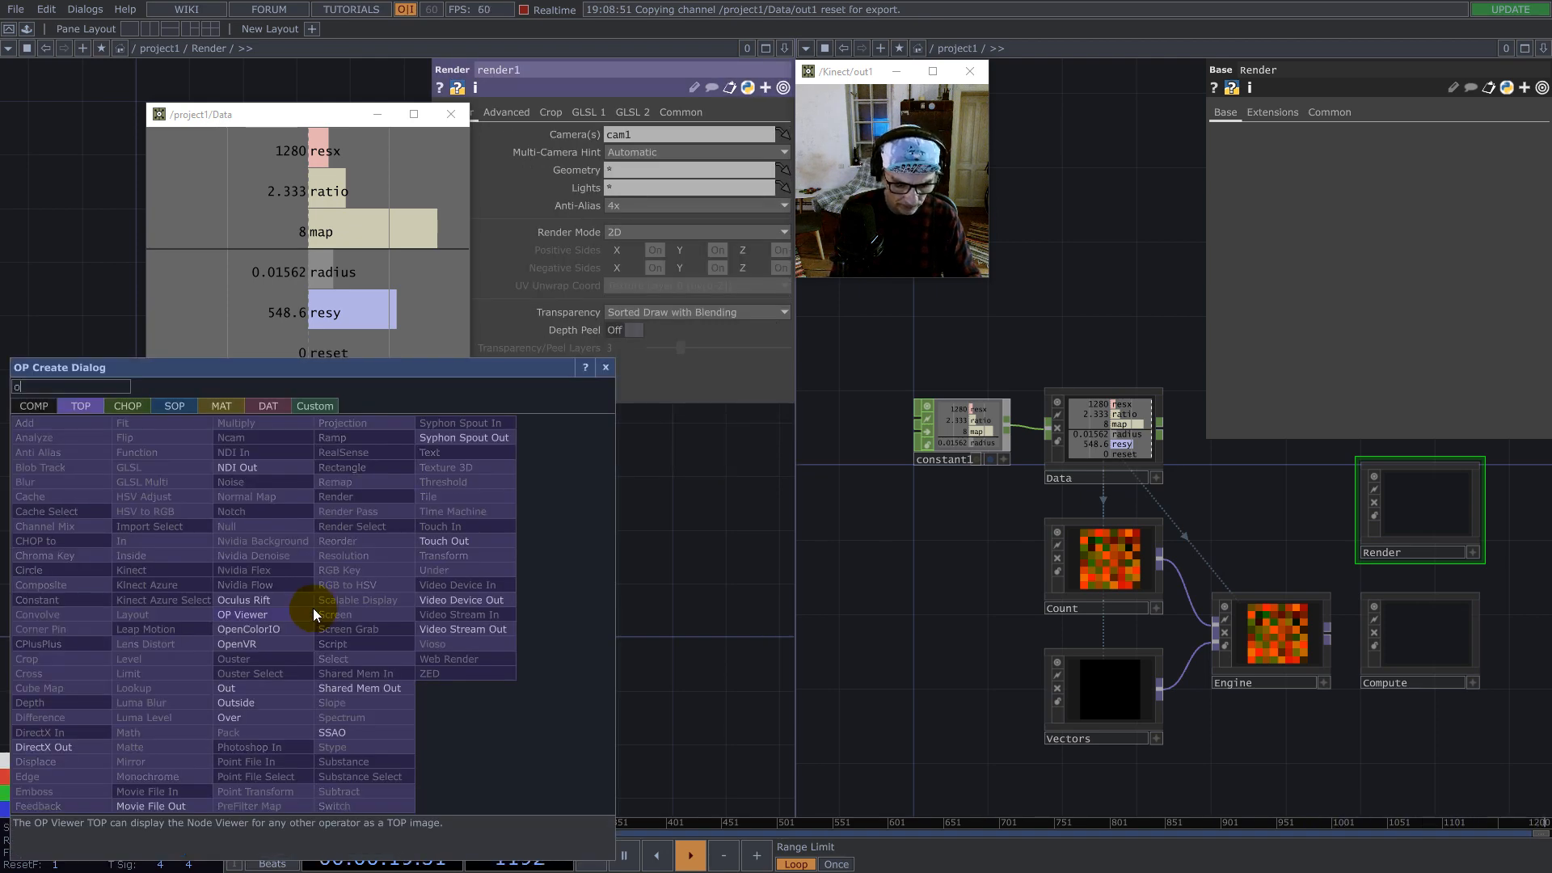
left_click(261, 690)
left_click(537, 602)
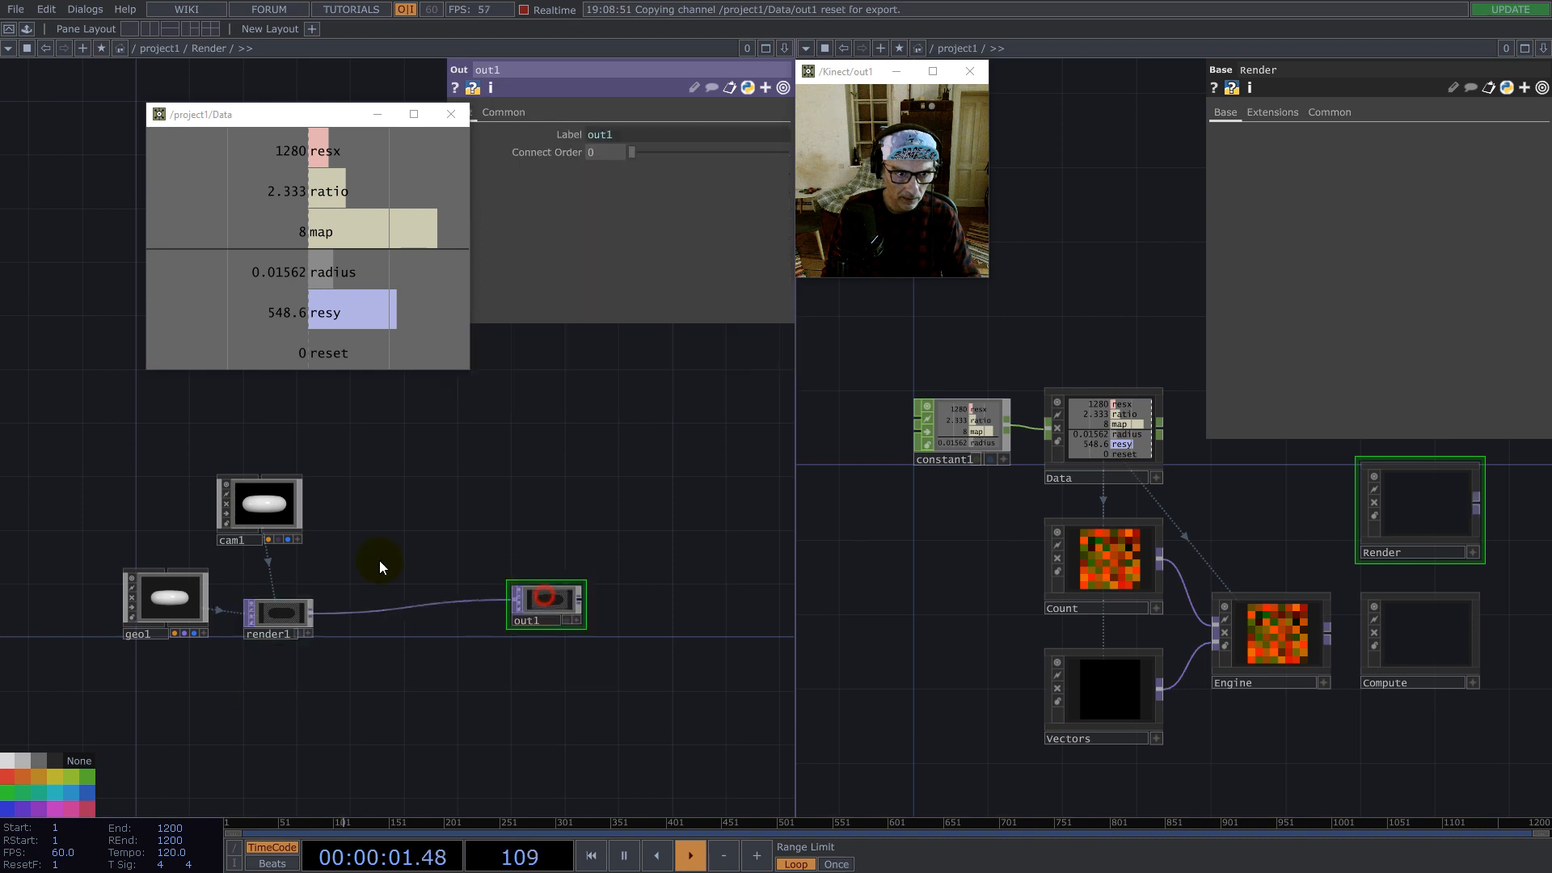
Step: Enter the geo1 Geometry COMP and delete its default torus
scroll(103, 514, "up", 4)
right_click_drag(398, 616, 399, 612)
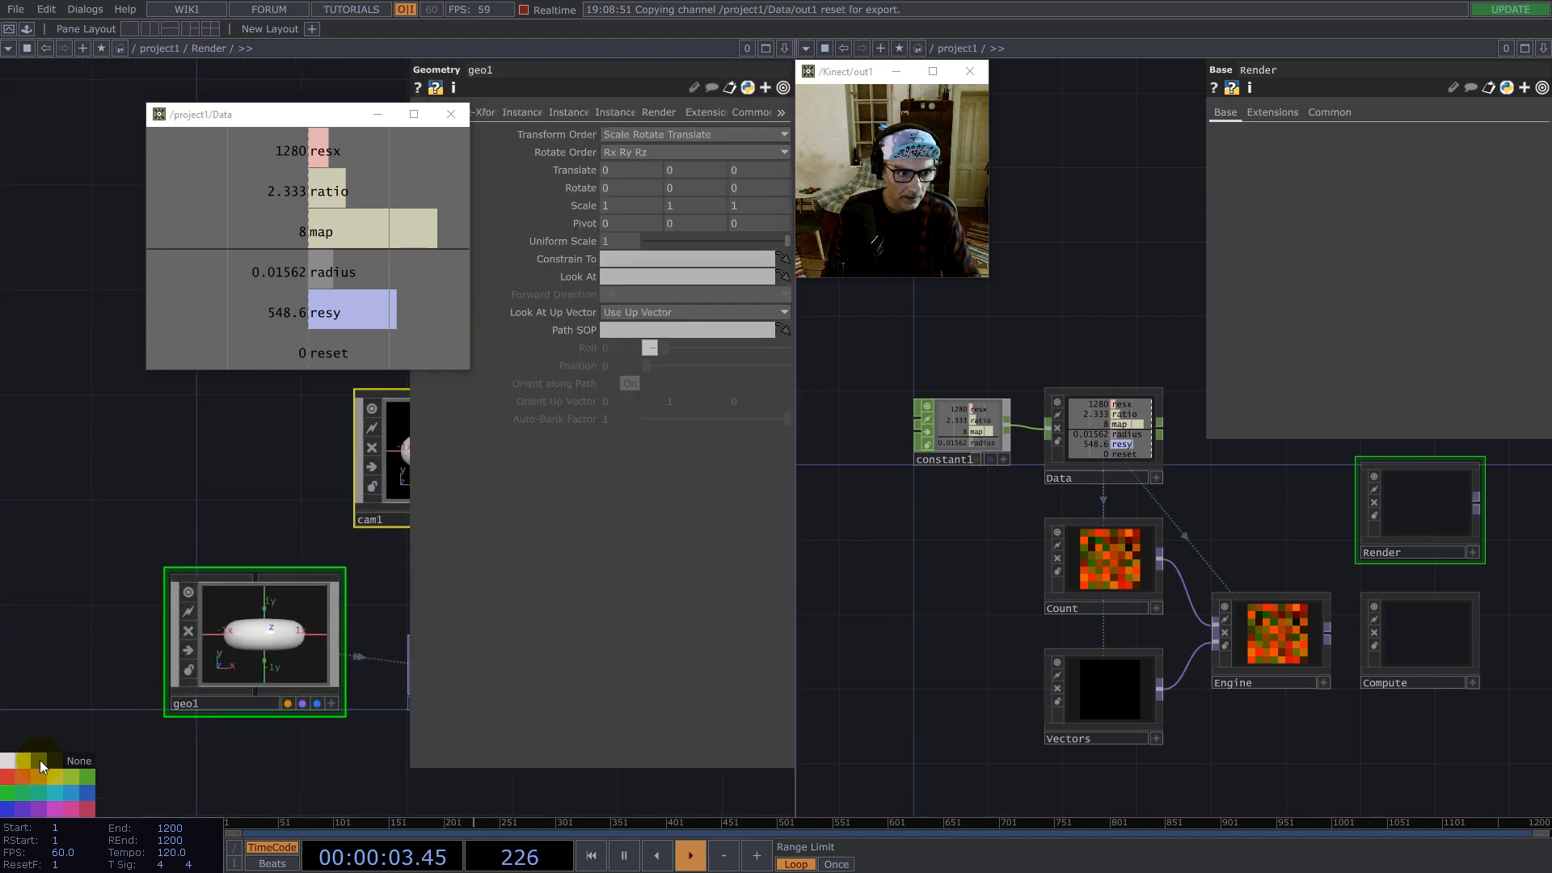
left_click(135, 697)
double_click(135, 697)
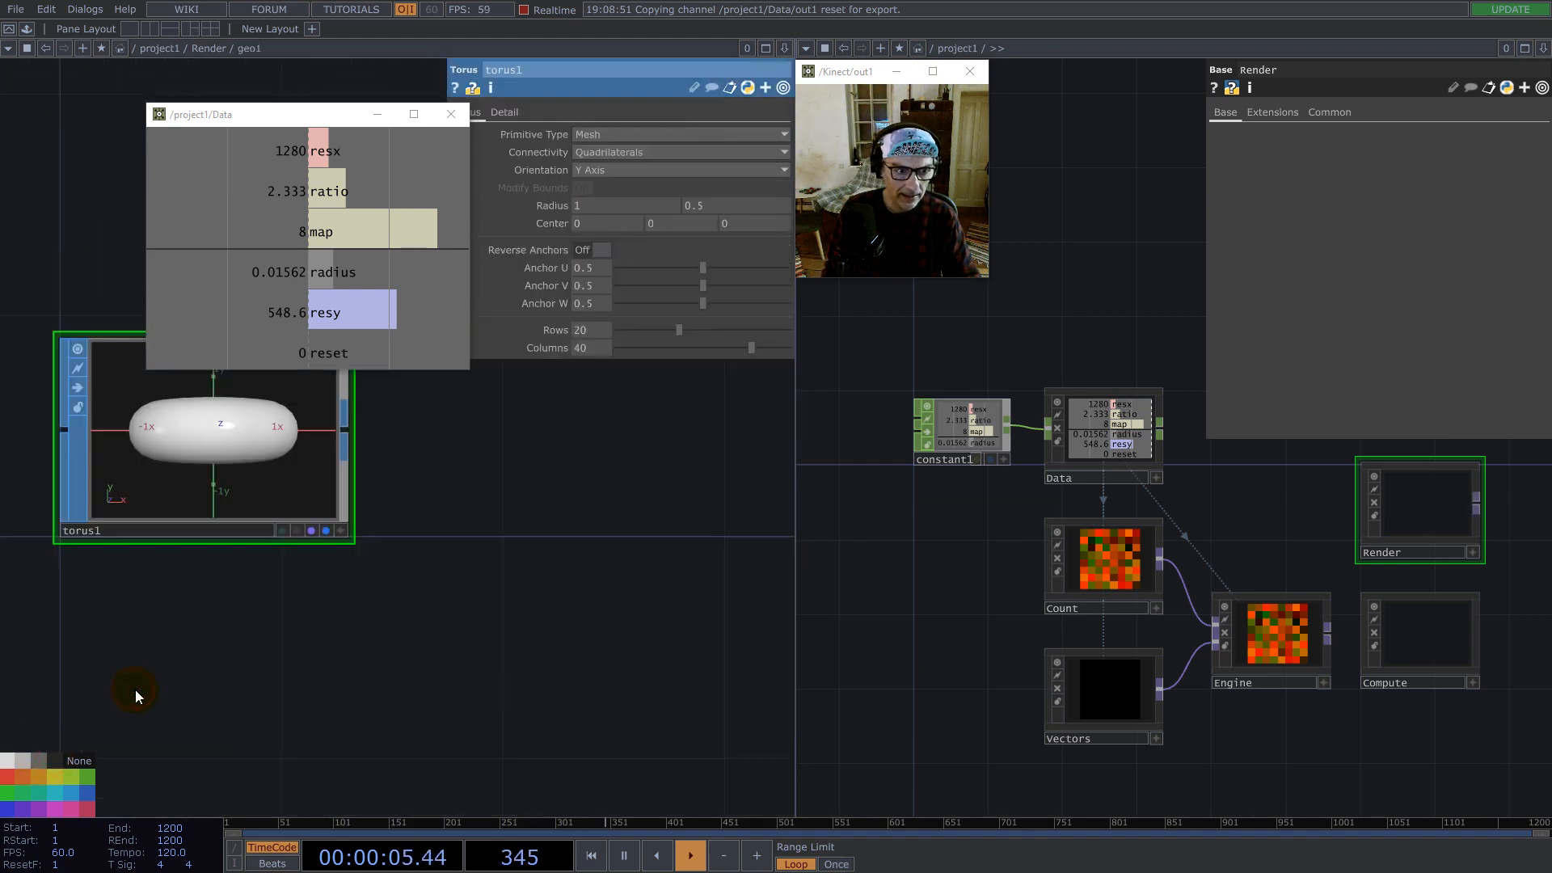
key("Delete")
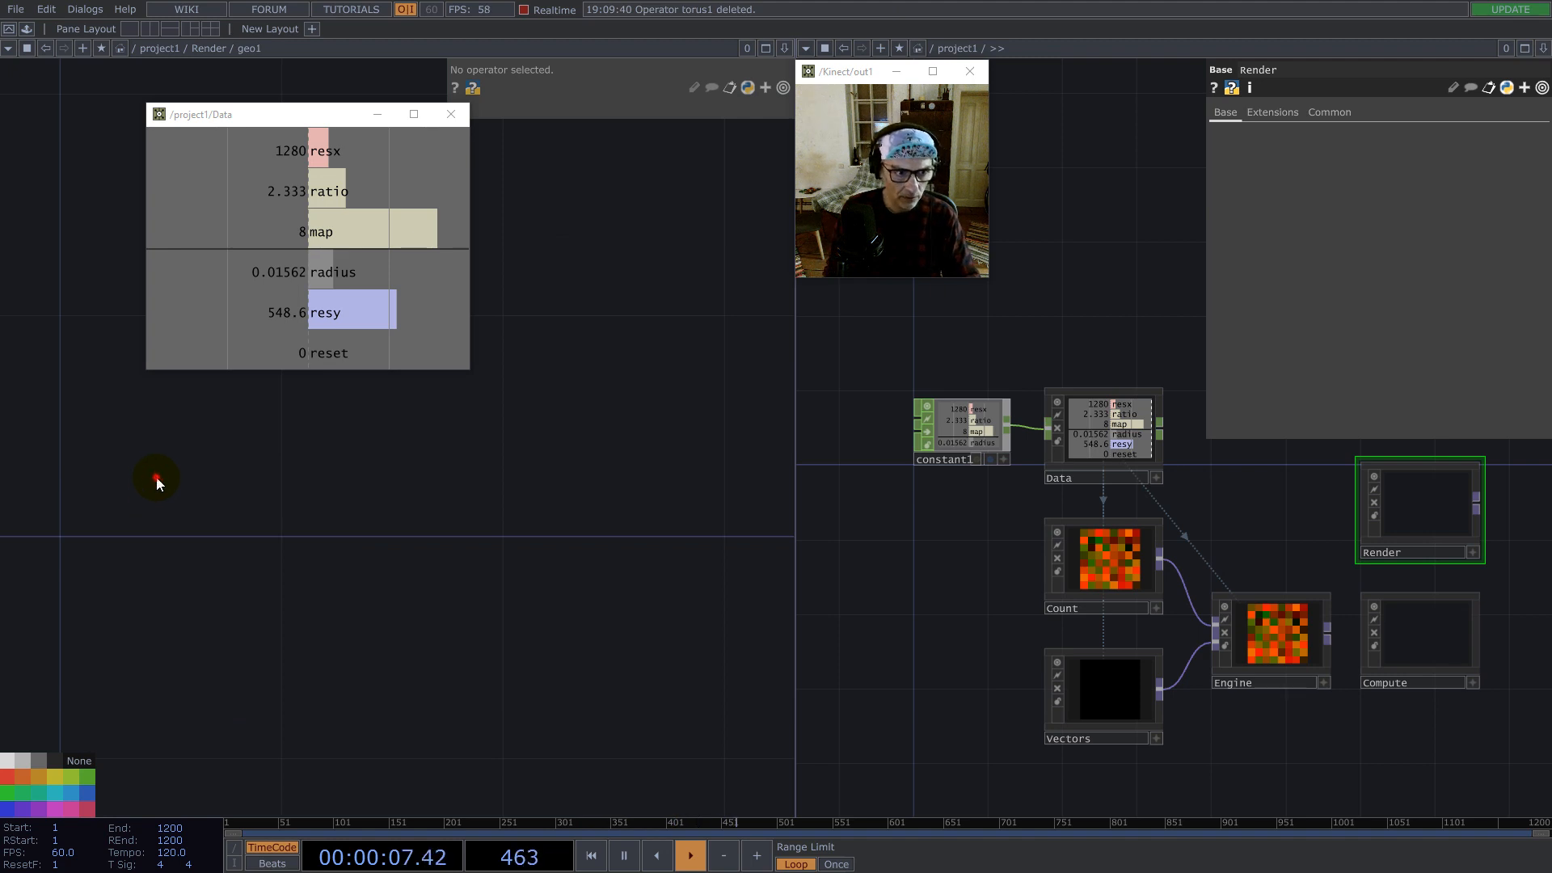
Step: Add a Circle SOP inside geo1
key("Tab")
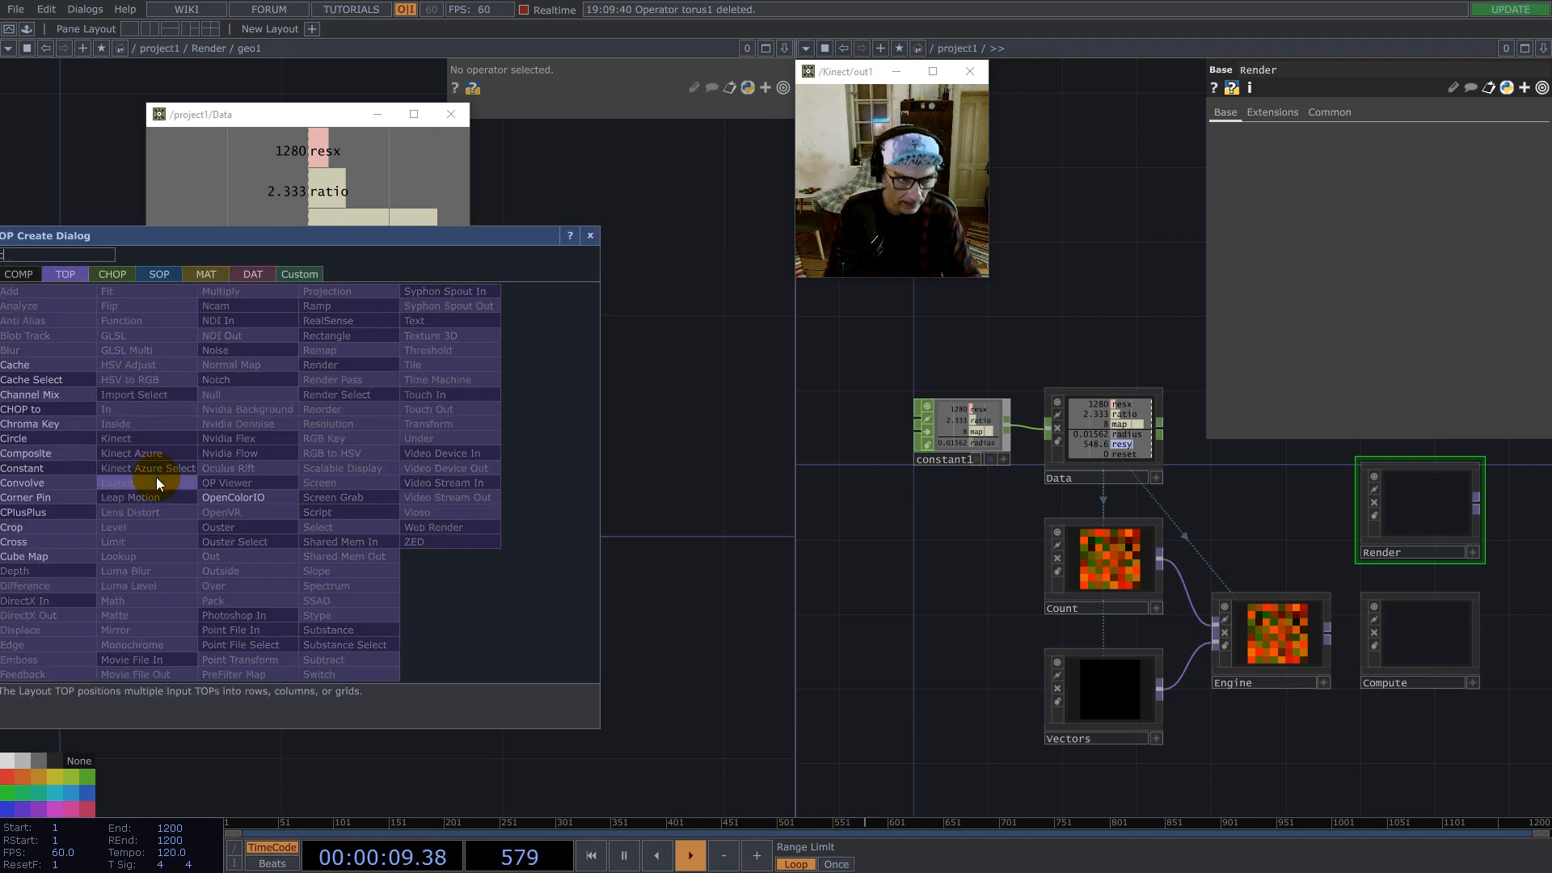
left_click(156, 273)
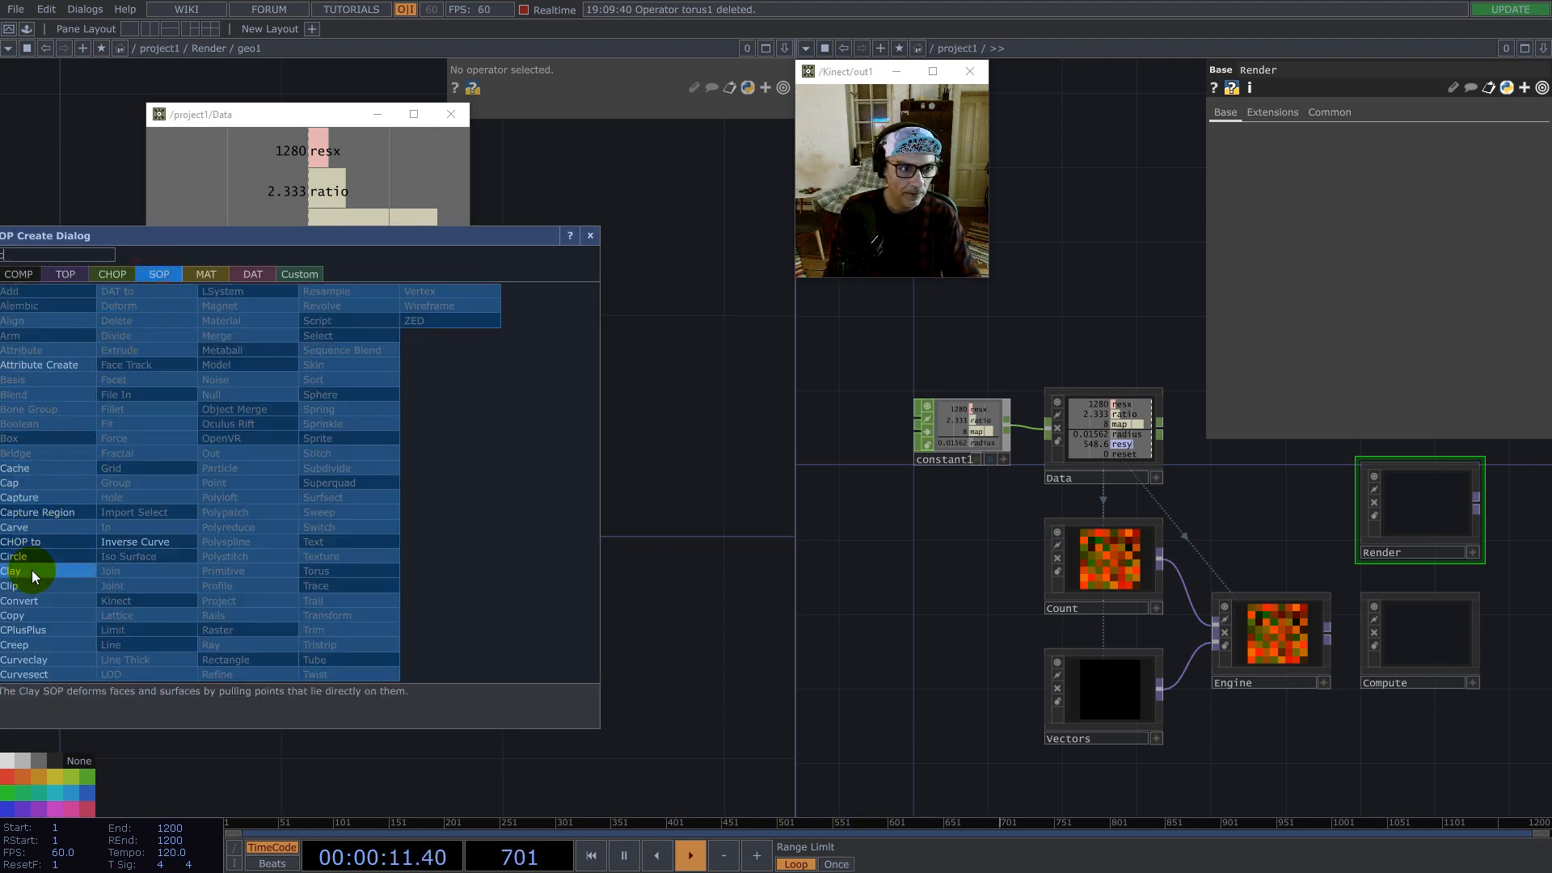
left_click(24, 544)
left_click(214, 437)
Step: Link the circle's radius to the Data component's radius channel and set its divisions to 32
left_click_drag(304, 272, 558, 187)
left_click(558, 187)
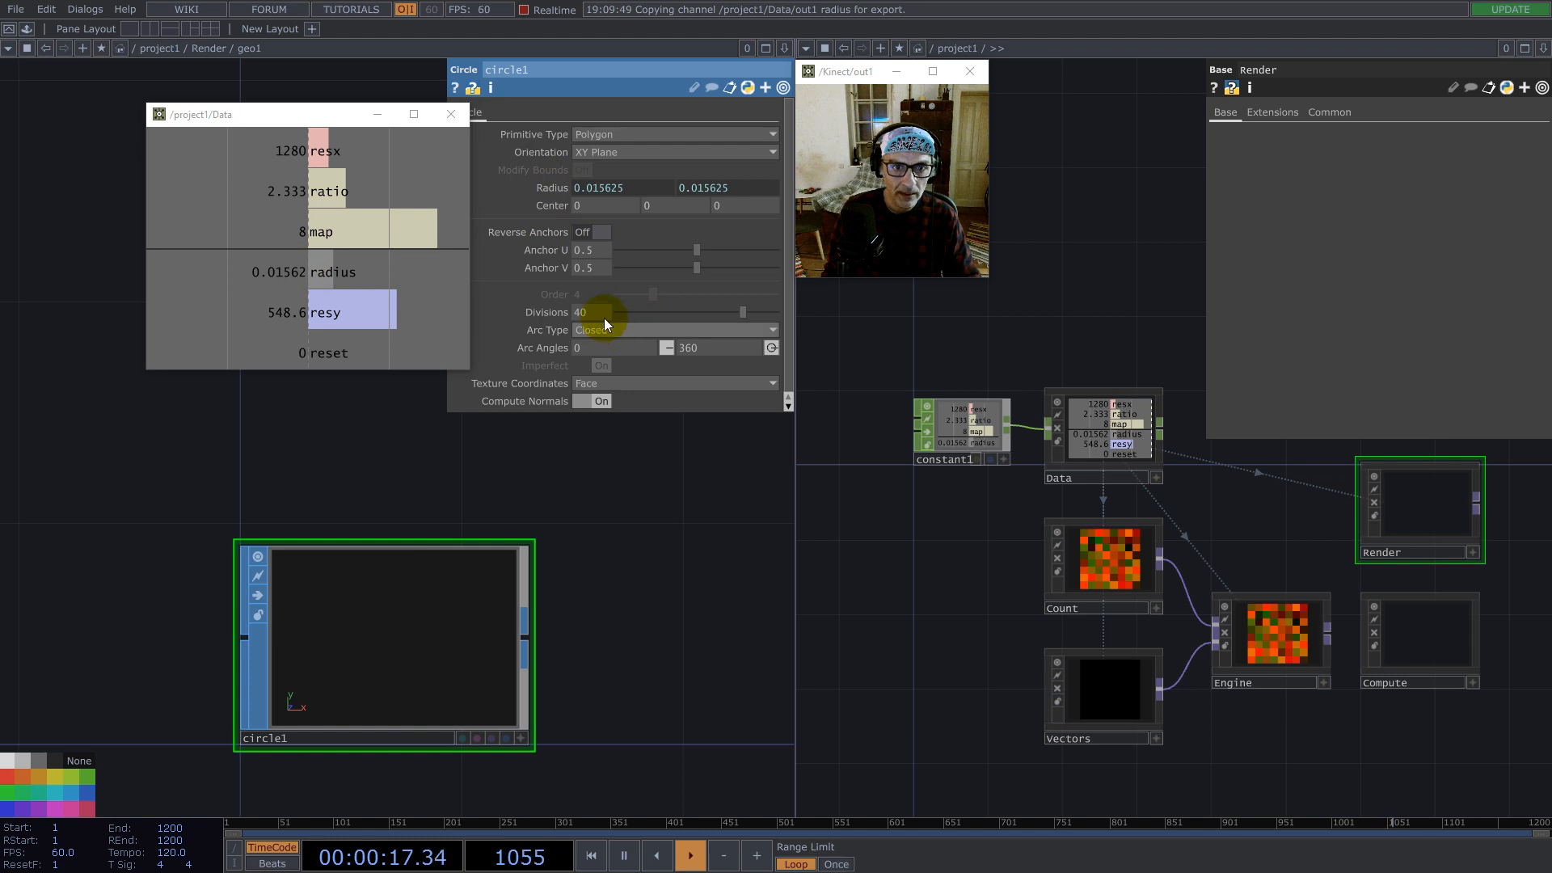
type("32")
key("Return")
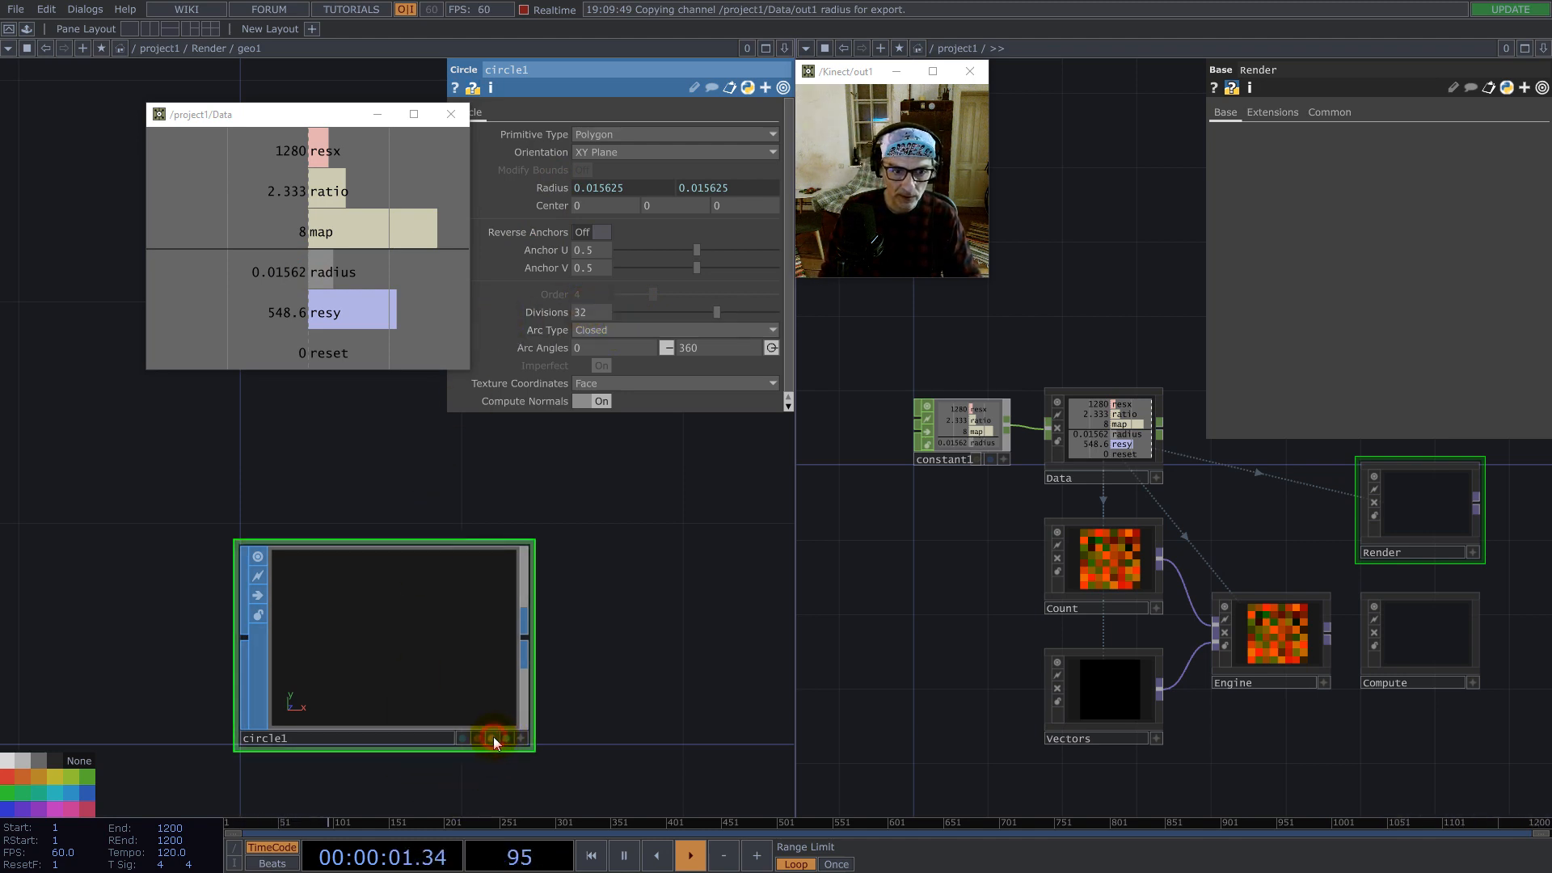
Step: Return to the Render network and turn on instancing for geo1
scroll(495, 732, "down", 6)
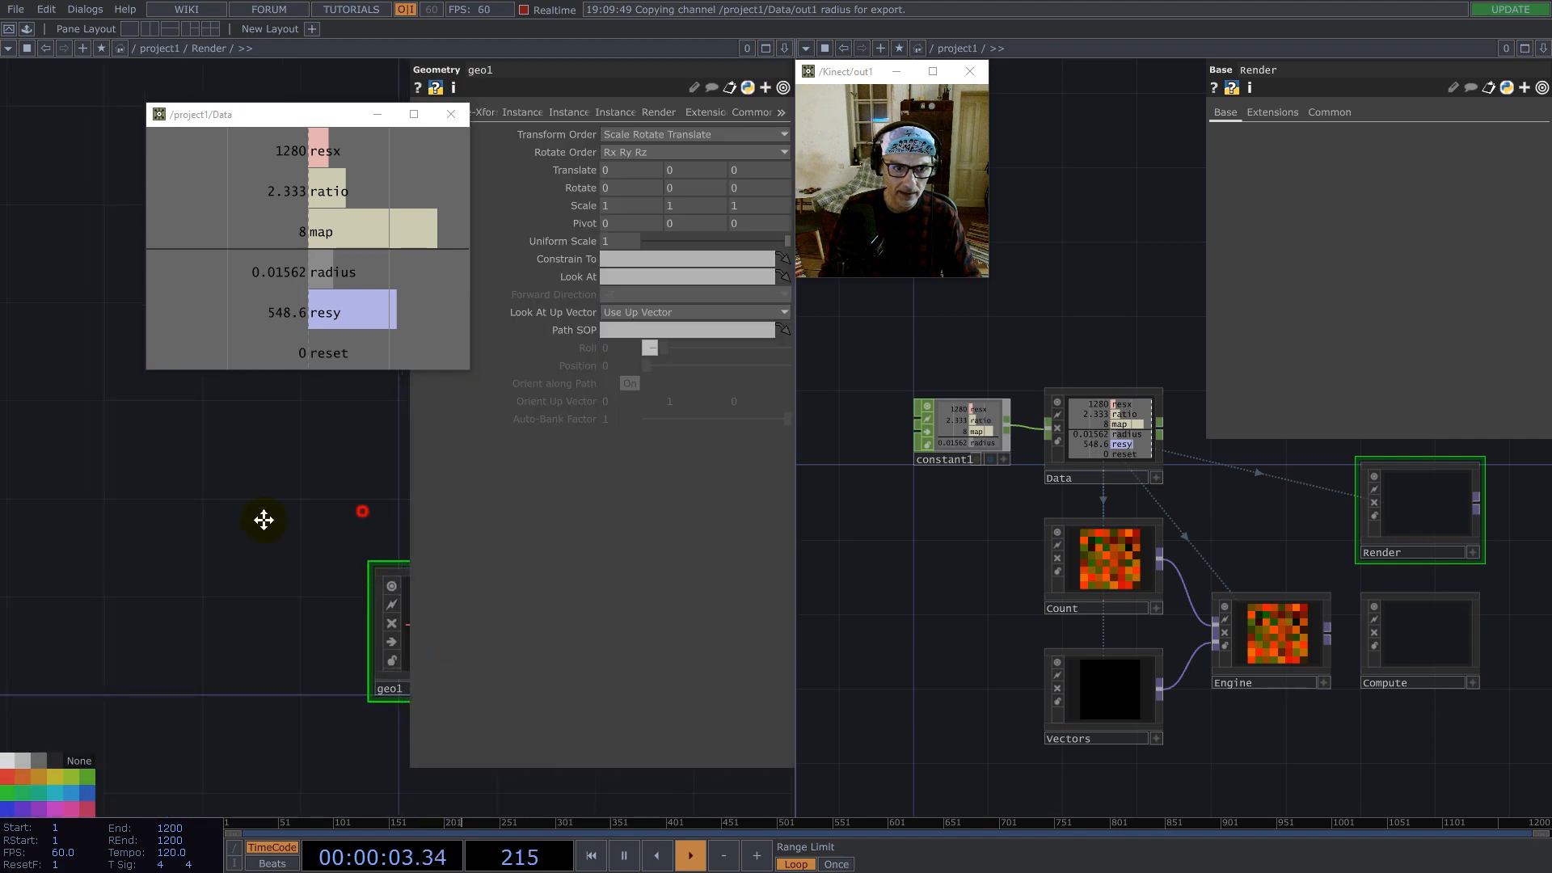
left_click_drag(259, 503, 310, 533)
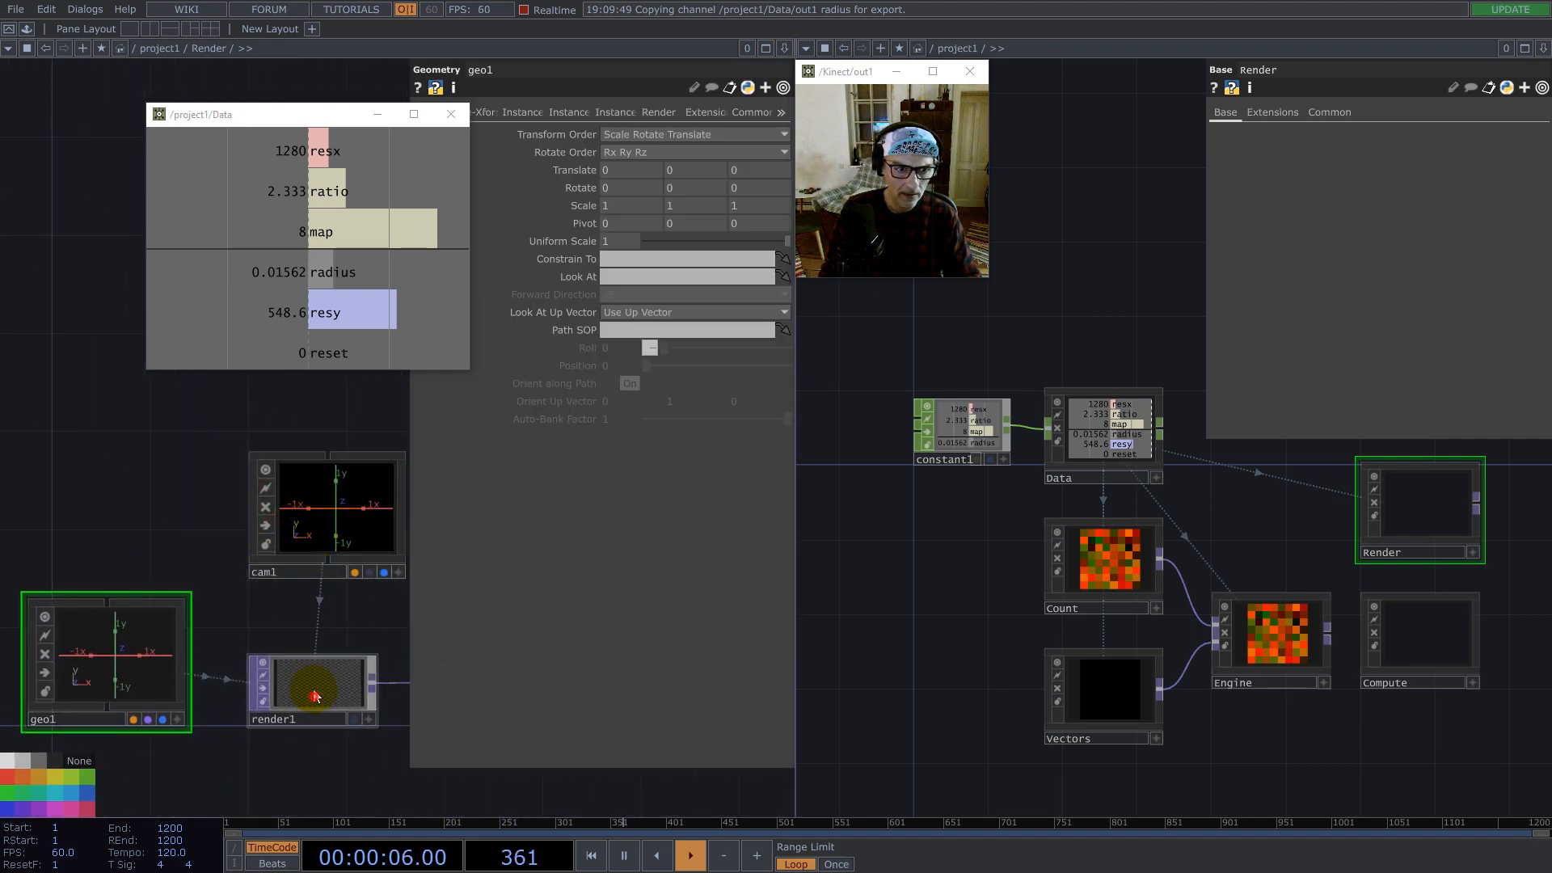
left_click(522, 112)
left_click(629, 135)
Step: Enter the Engine component in the other pane and assign its out1 as geo1's Translate OP
double_click(1283, 651)
left_click_drag(1276, 593, 1011, 637)
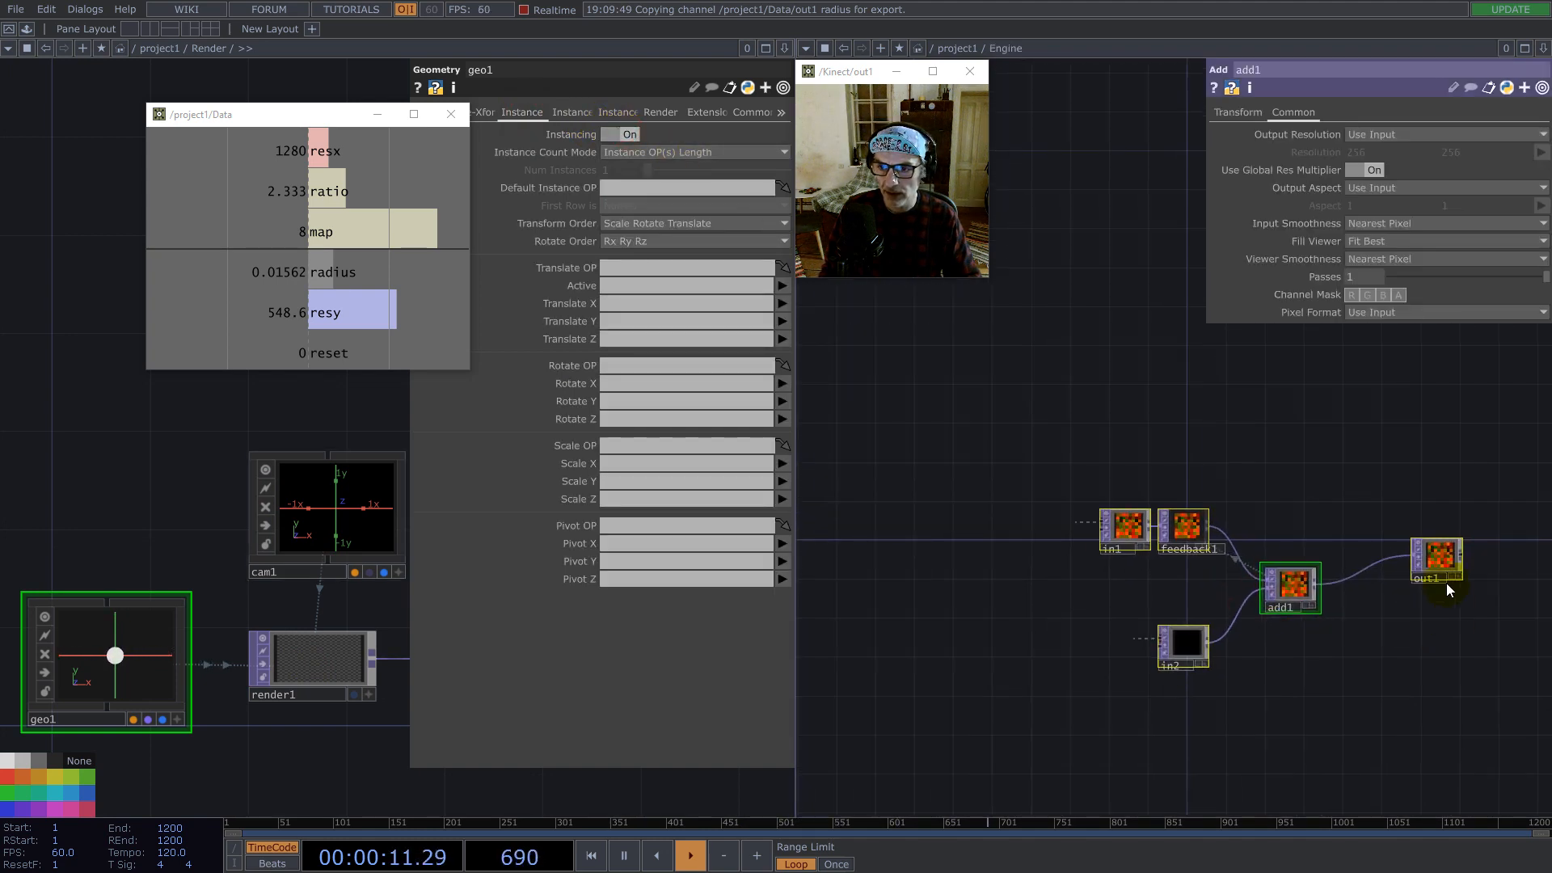
scroll(1453, 559, "up", 5)
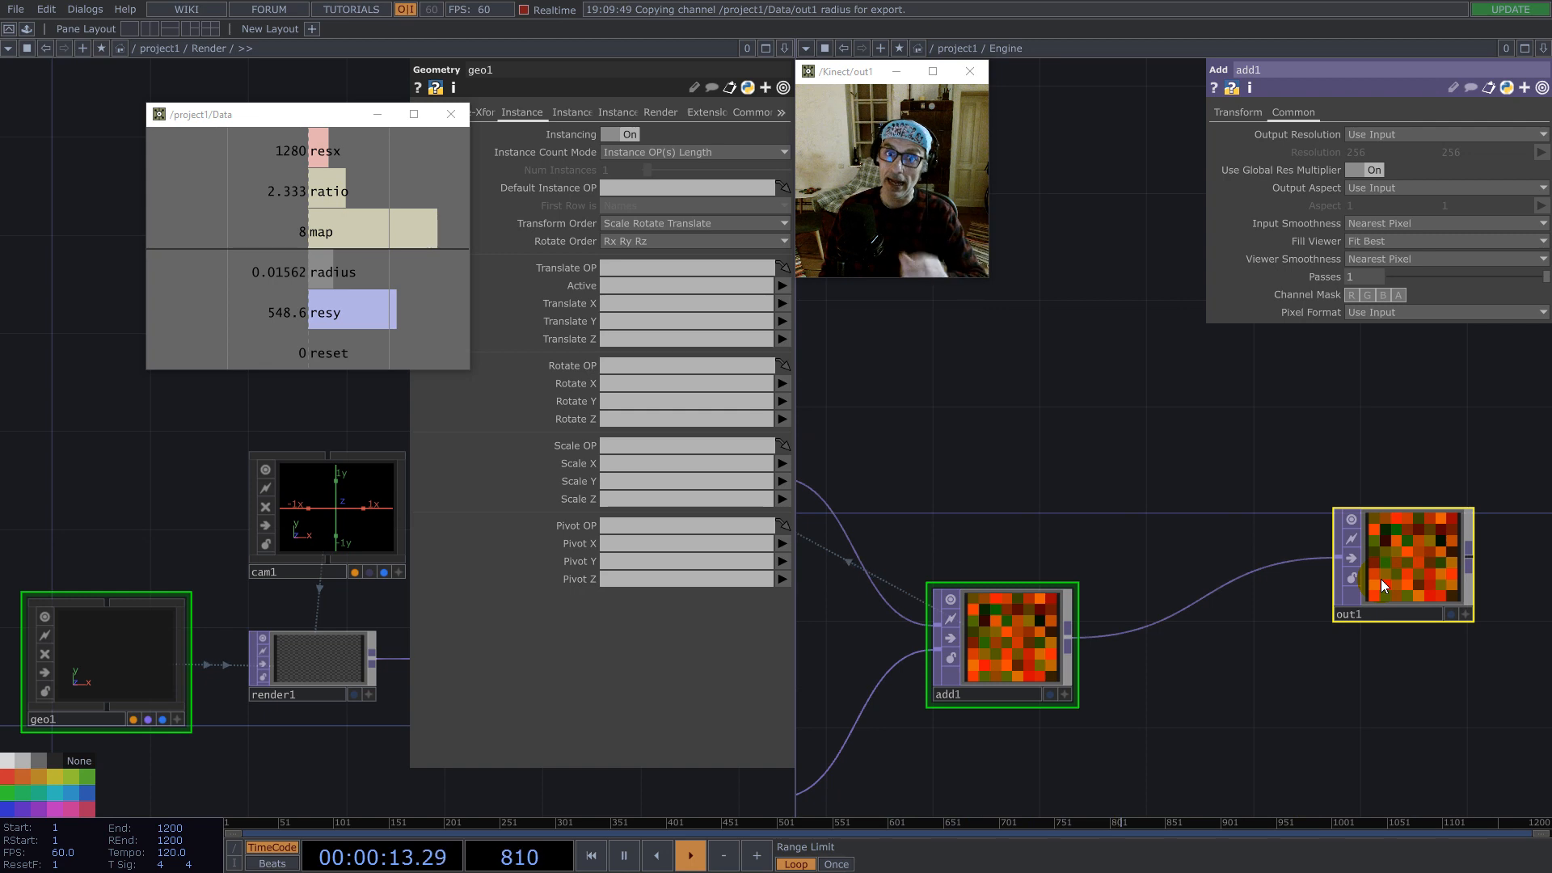
left_click_drag(1423, 575, 691, 266)
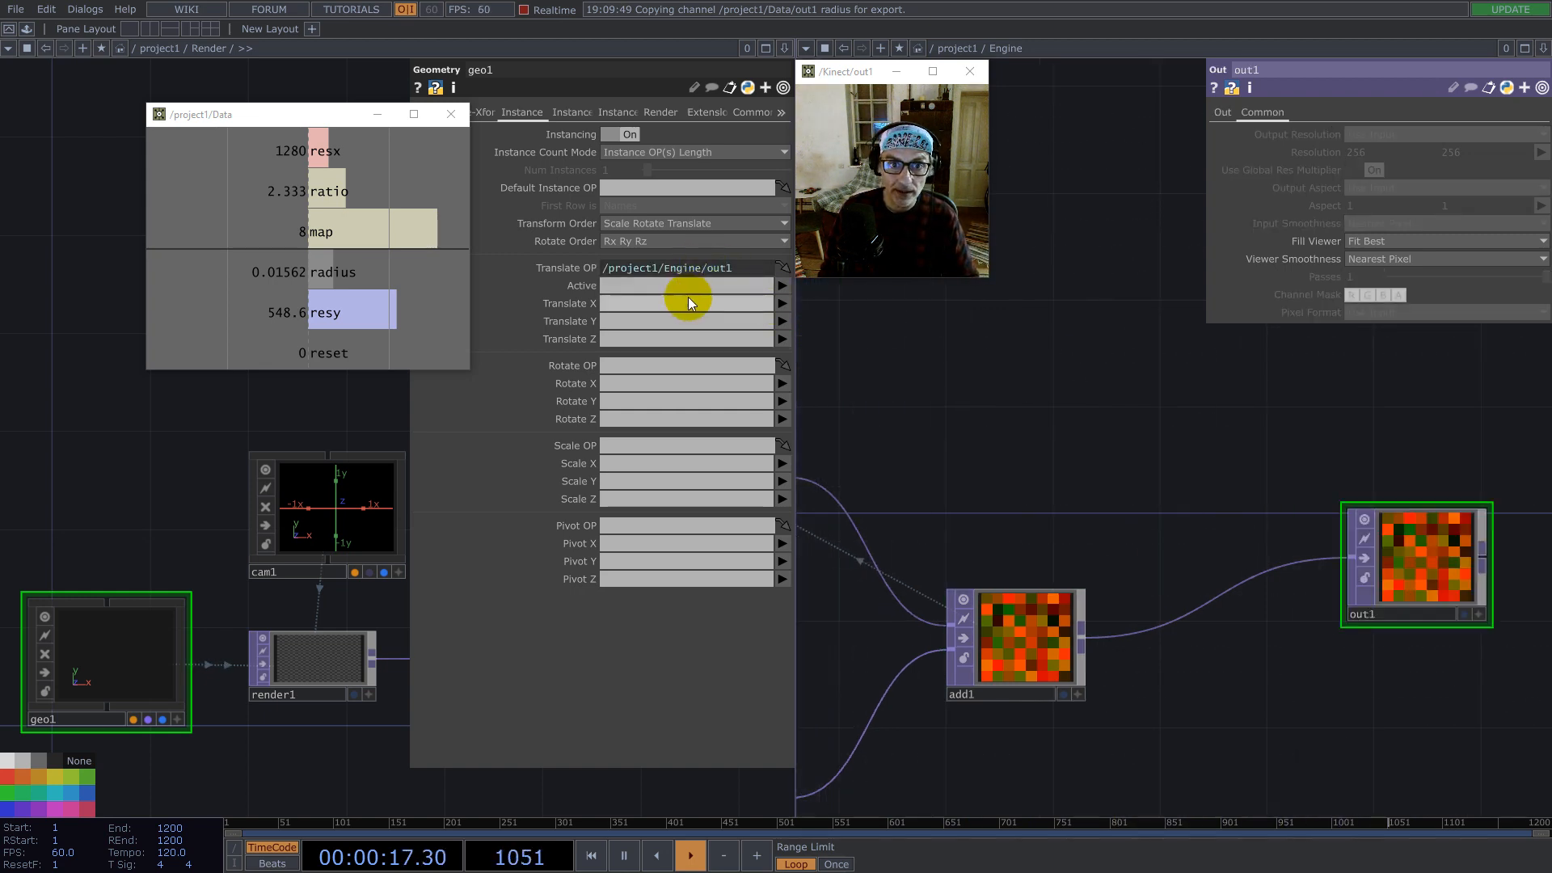
Step: Set geo1's instance Translate X to r and Translate Y to g
type("r")
left_click(667, 323)
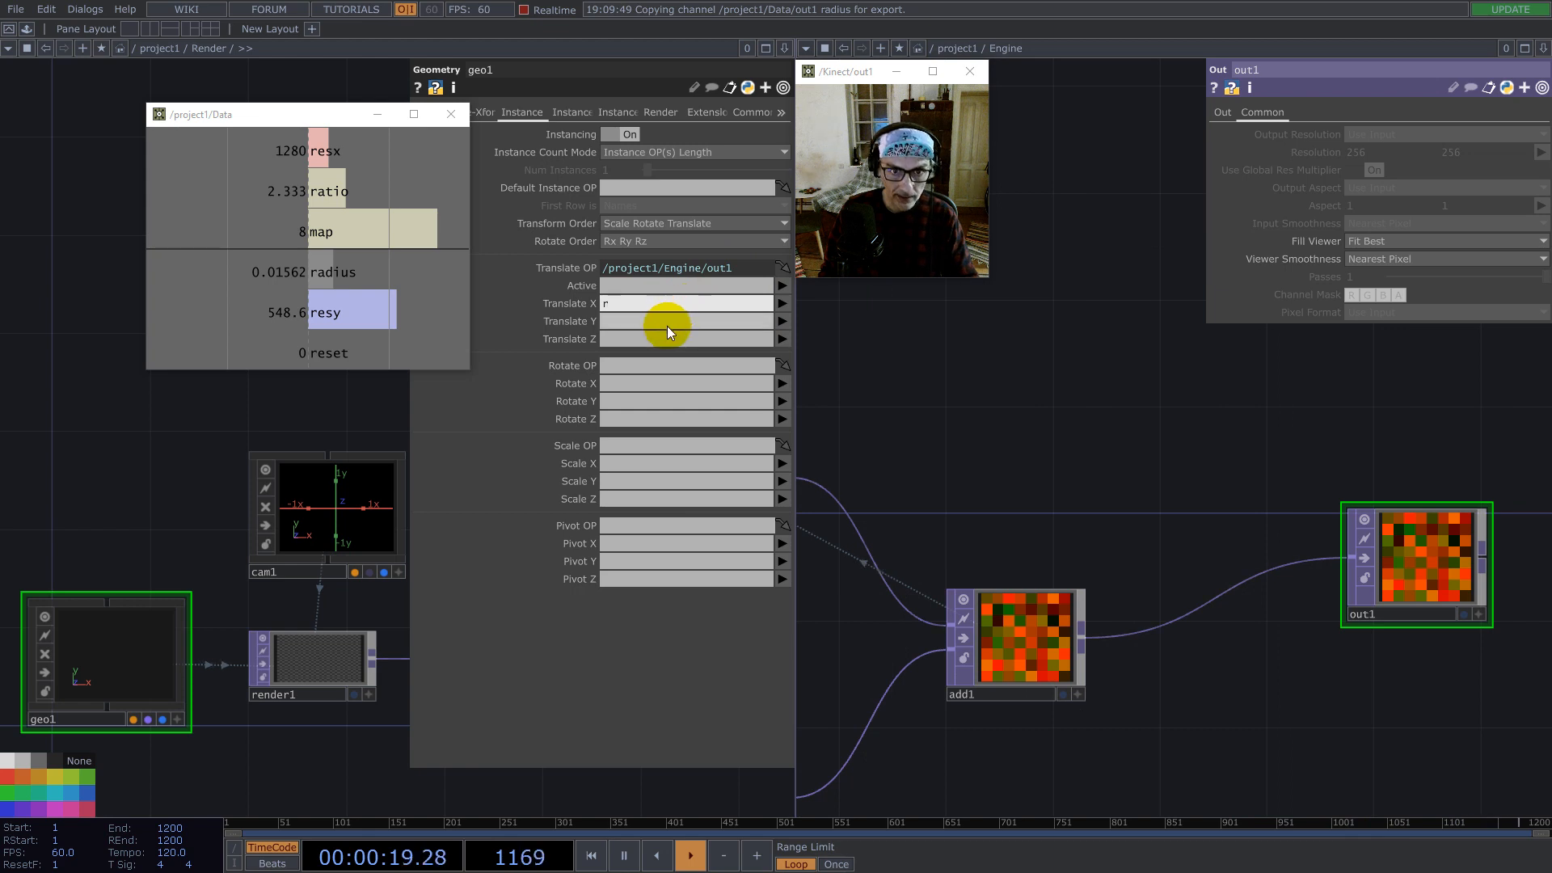
type("g")
key("Return")
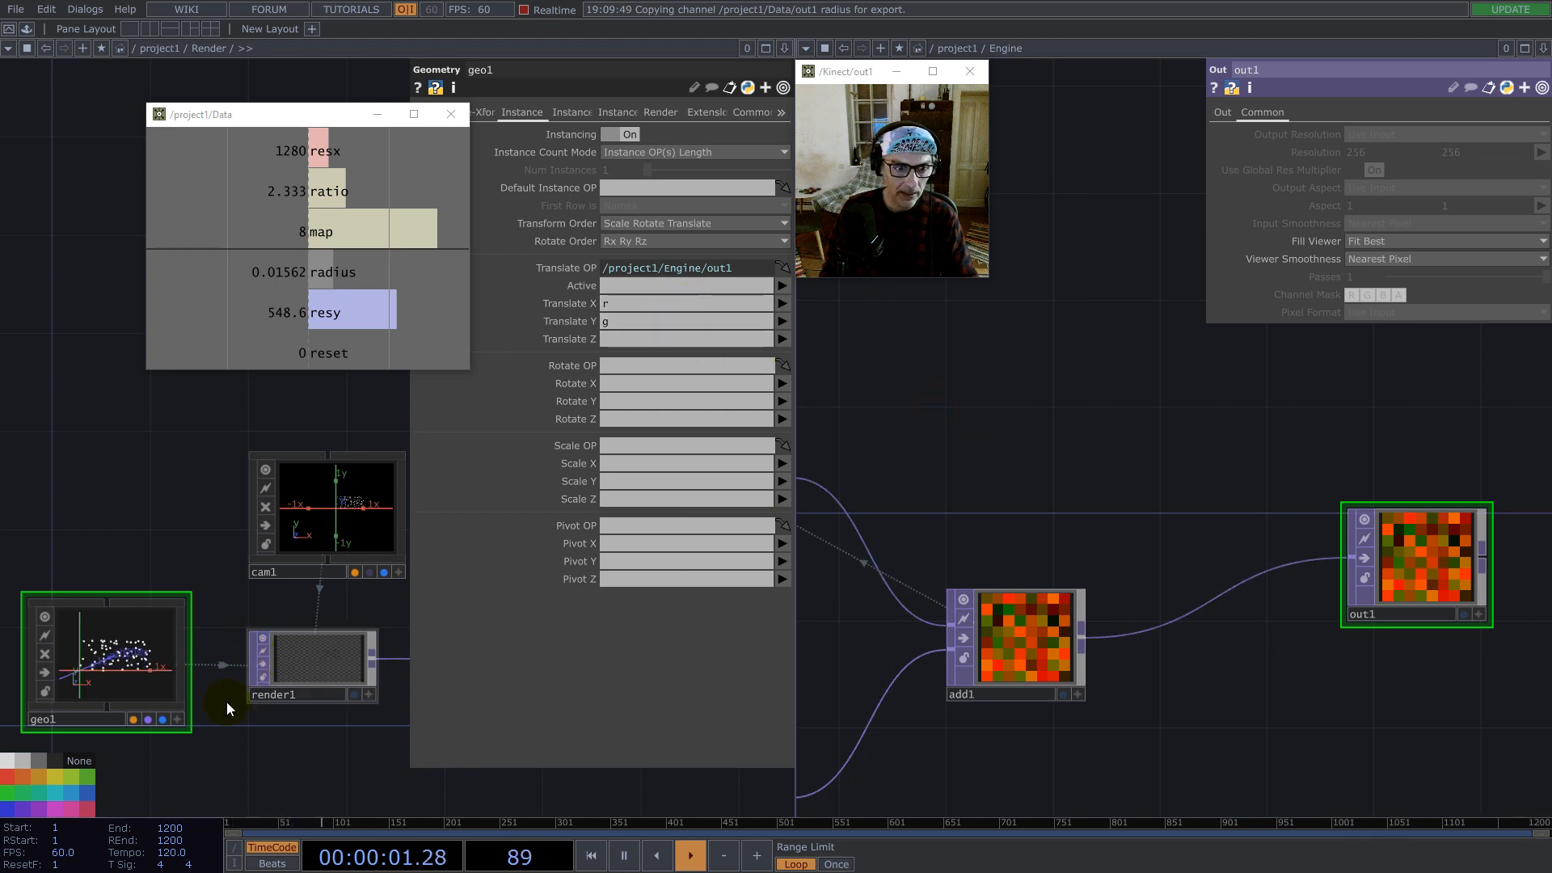
Step: Add a Constant MAT below geo1 and assign it as the geometry's material
double_click(166, 770)
left_click(205, 563)
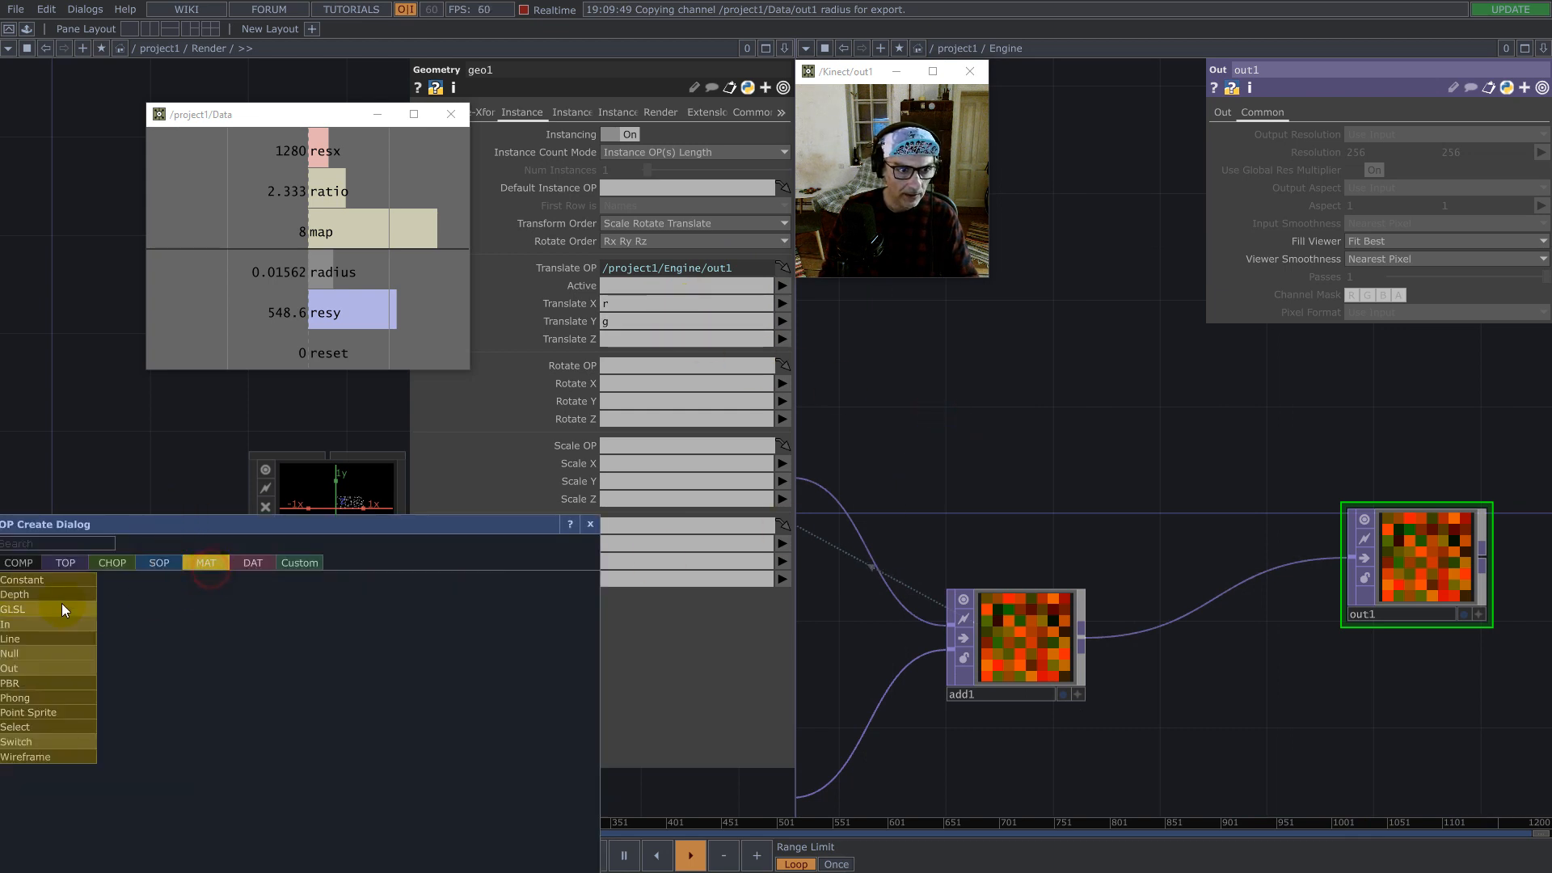
left_click(54, 588)
left_click(125, 796)
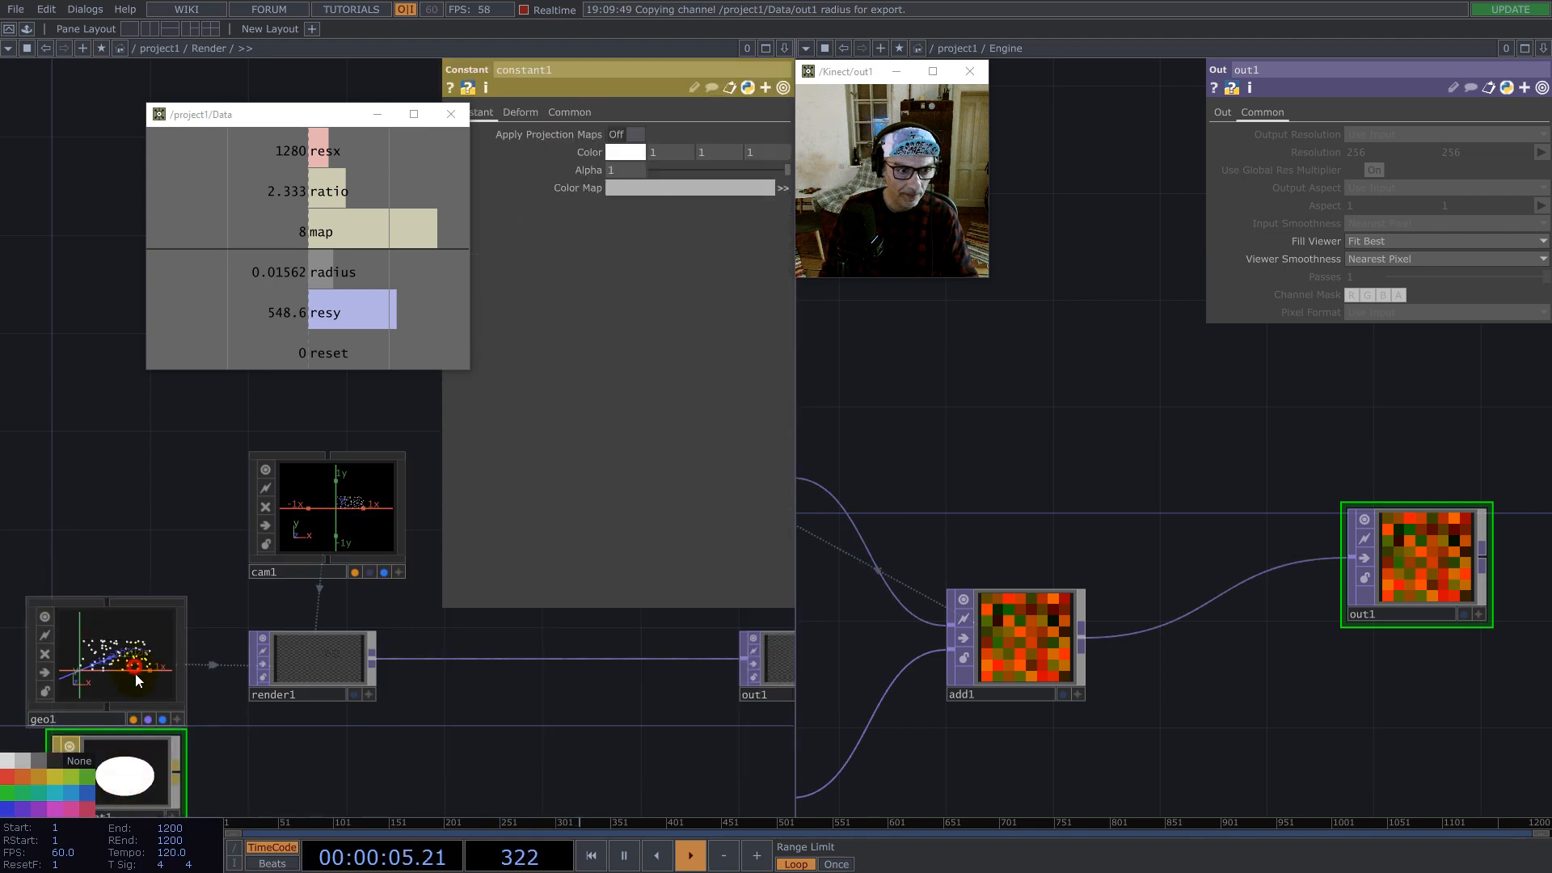
left_click_drag(676, 113, 672, 136)
Step: Set cam1 to Orthographic projection with a Bottom-Left ortho origin and reduce its ortho width
left_click(330, 485)
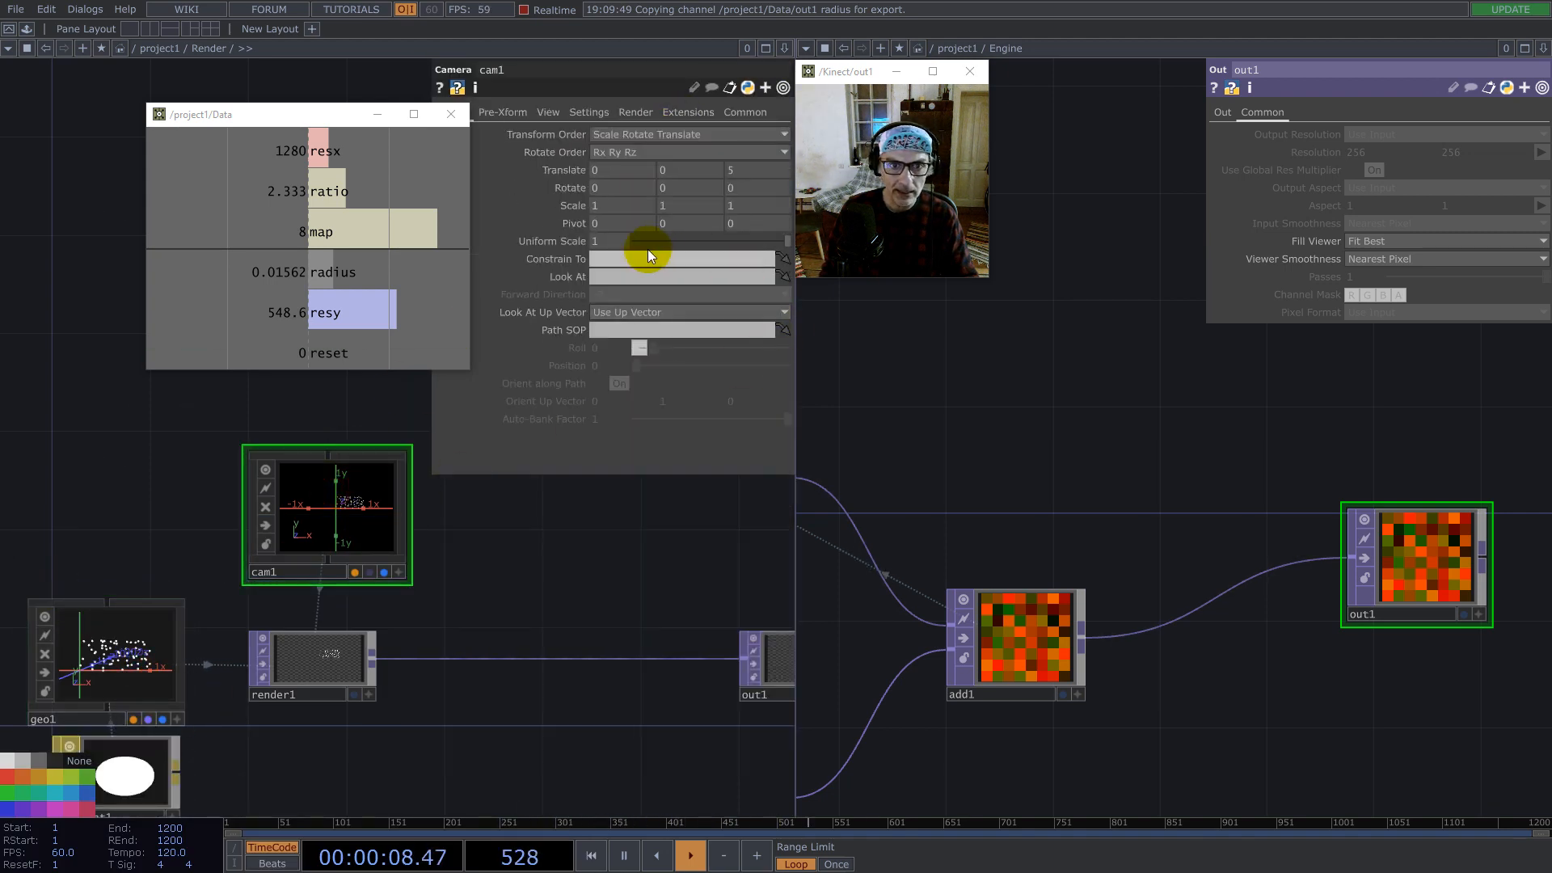
left_click(582, 114)
left_click(548, 112)
left_click(621, 134)
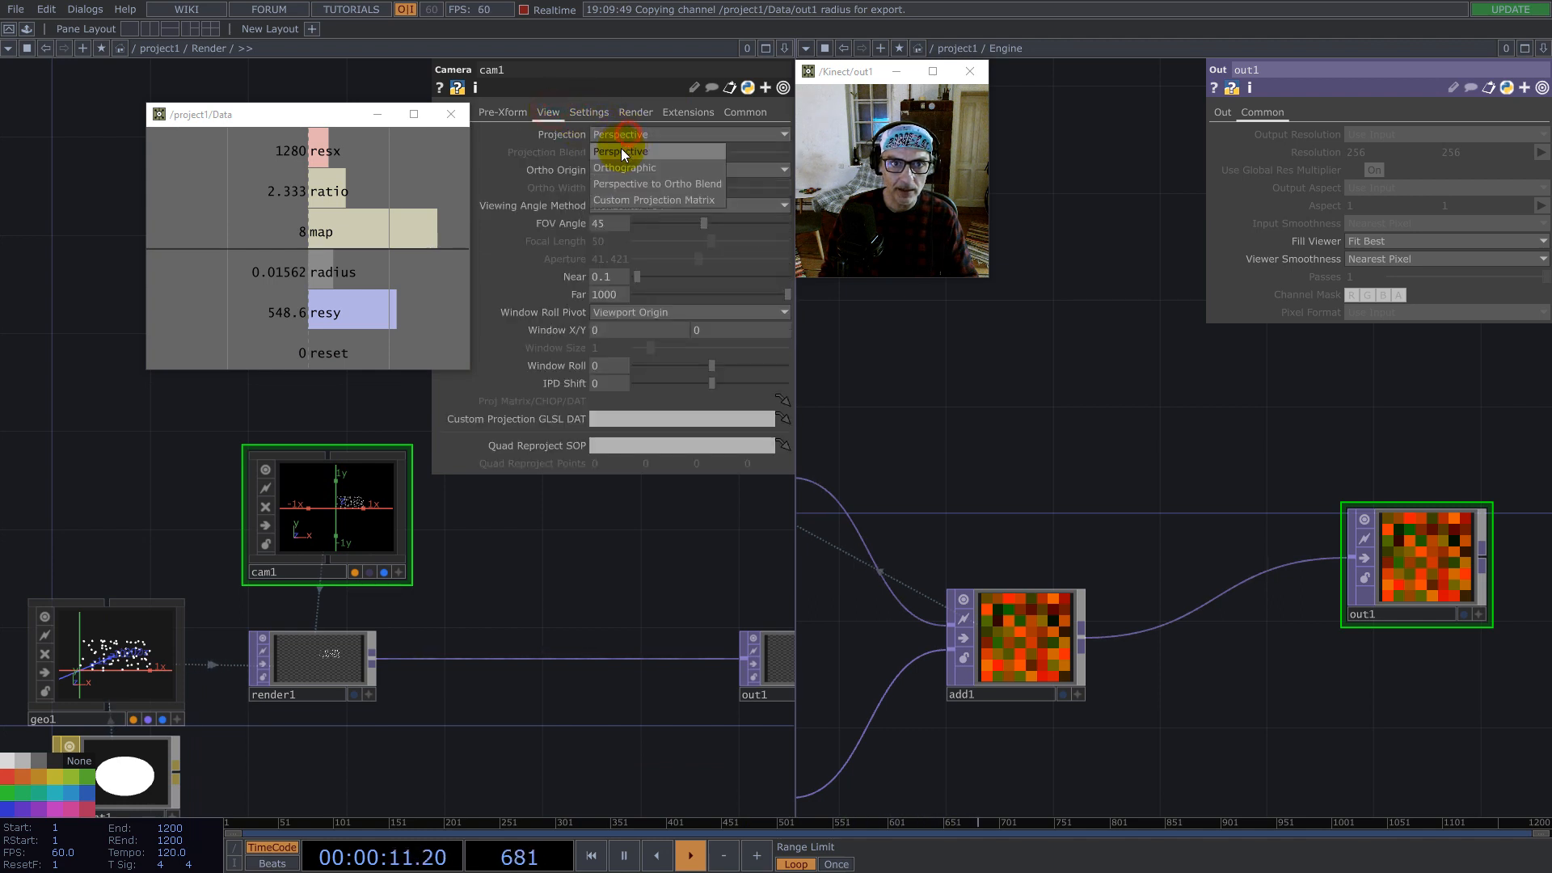
left_click(624, 169)
left_click(623, 170)
left_click(621, 203)
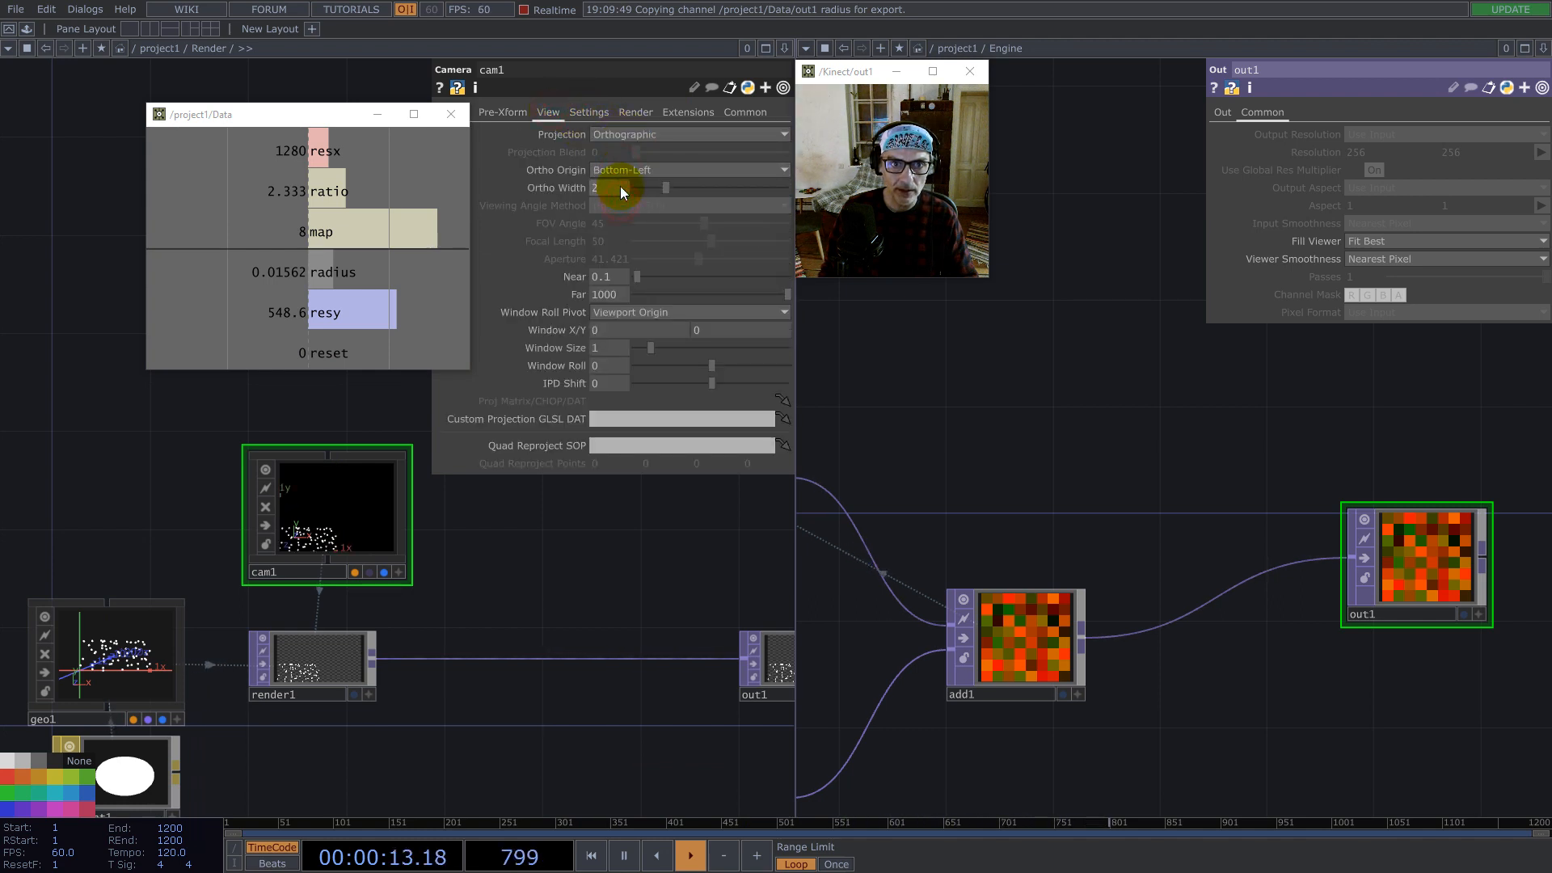
Step: Link render1's resolution width and height to the Data component's resx and resy channels
left_click(301, 661)
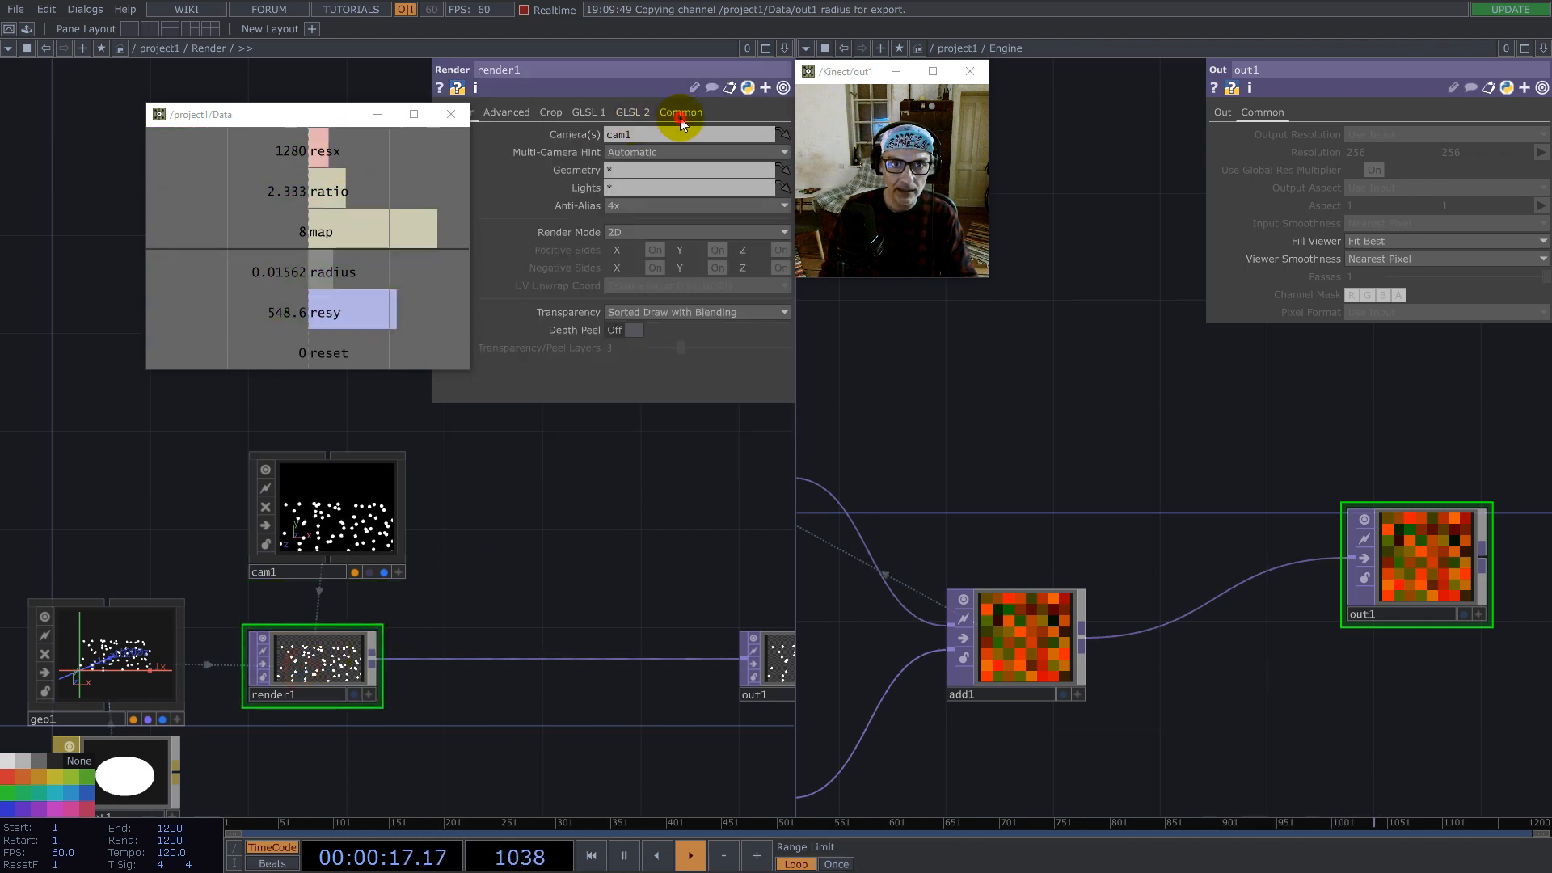
left_click(682, 114)
left_click_drag(347, 163, 629, 135)
left_click(645, 127)
left_click_drag(331, 313, 753, 132)
left_click(747, 127)
Step: Set render1's pixel format to 32-bit float (RGBA) and its anti-aliasing to 1x (Off)
left_click(685, 240)
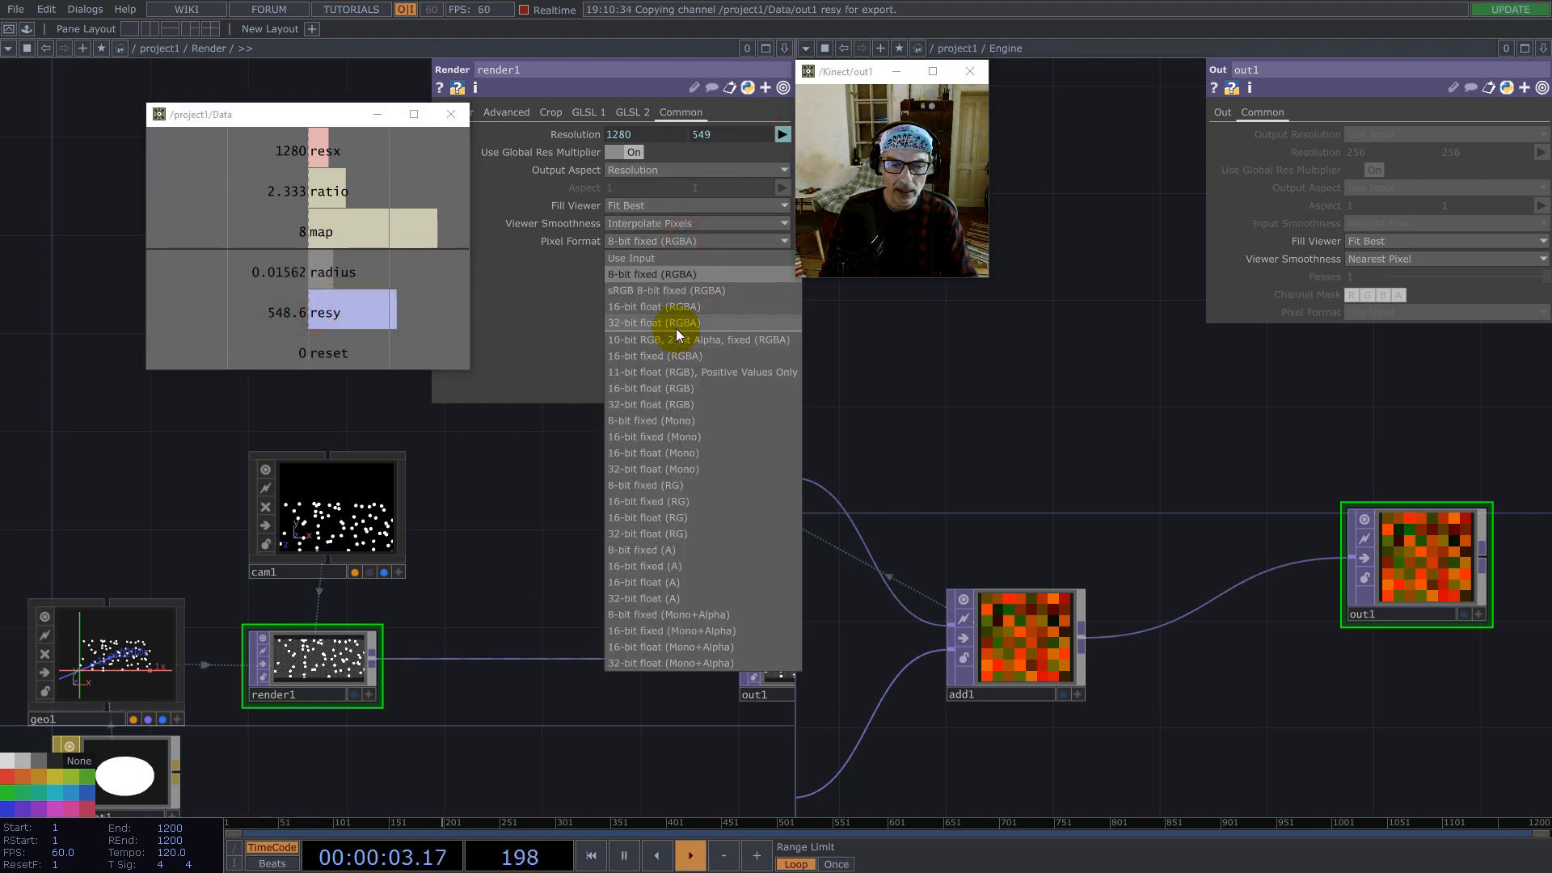
left_click(667, 323)
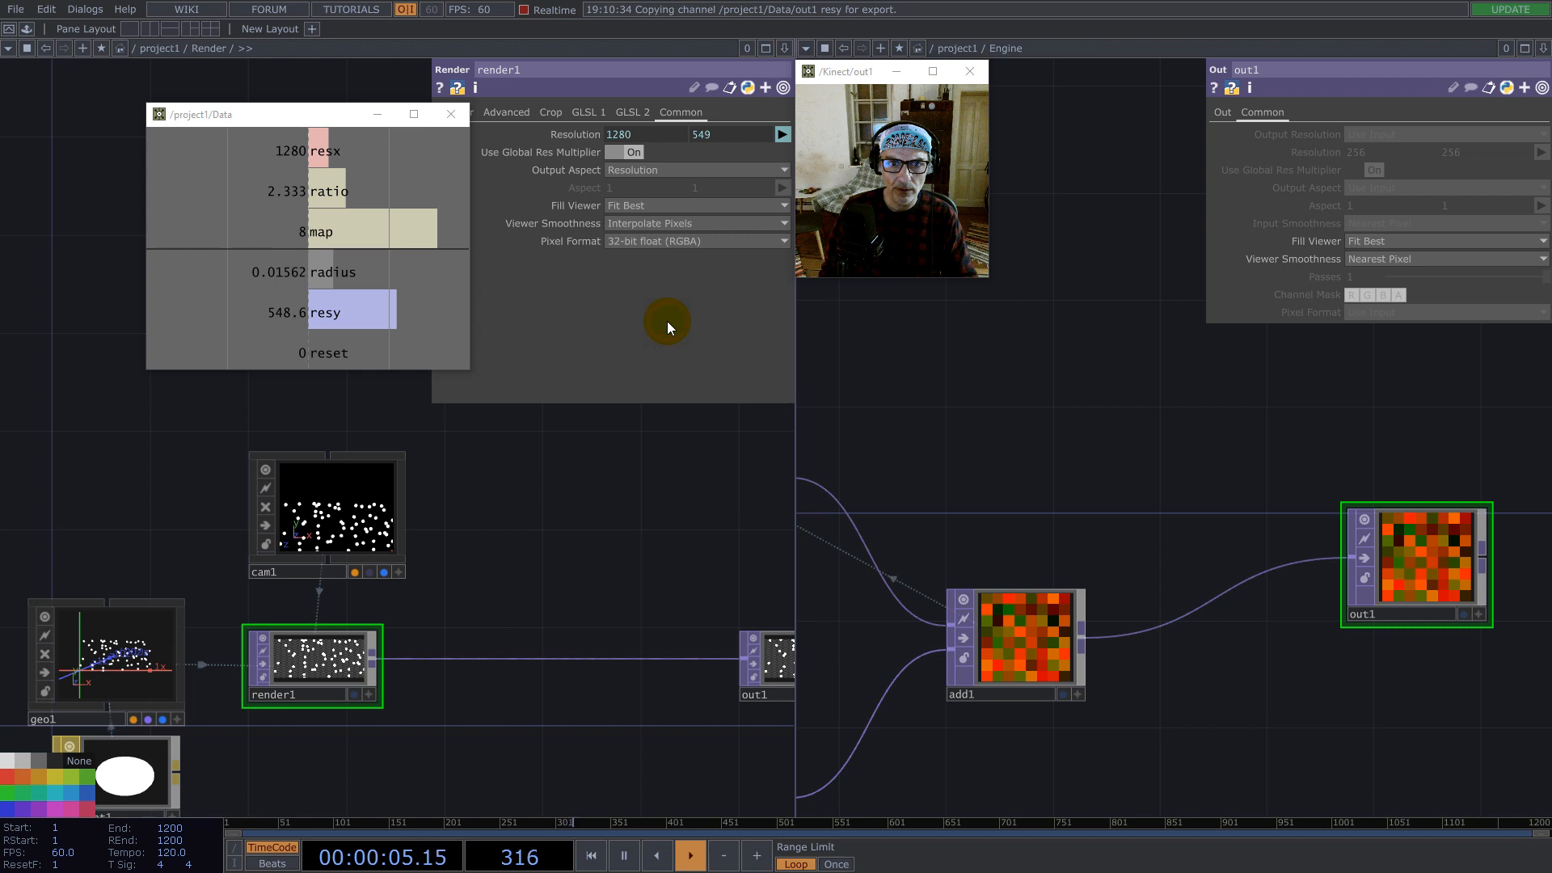
left_click_drag(328, 667, 352, 666)
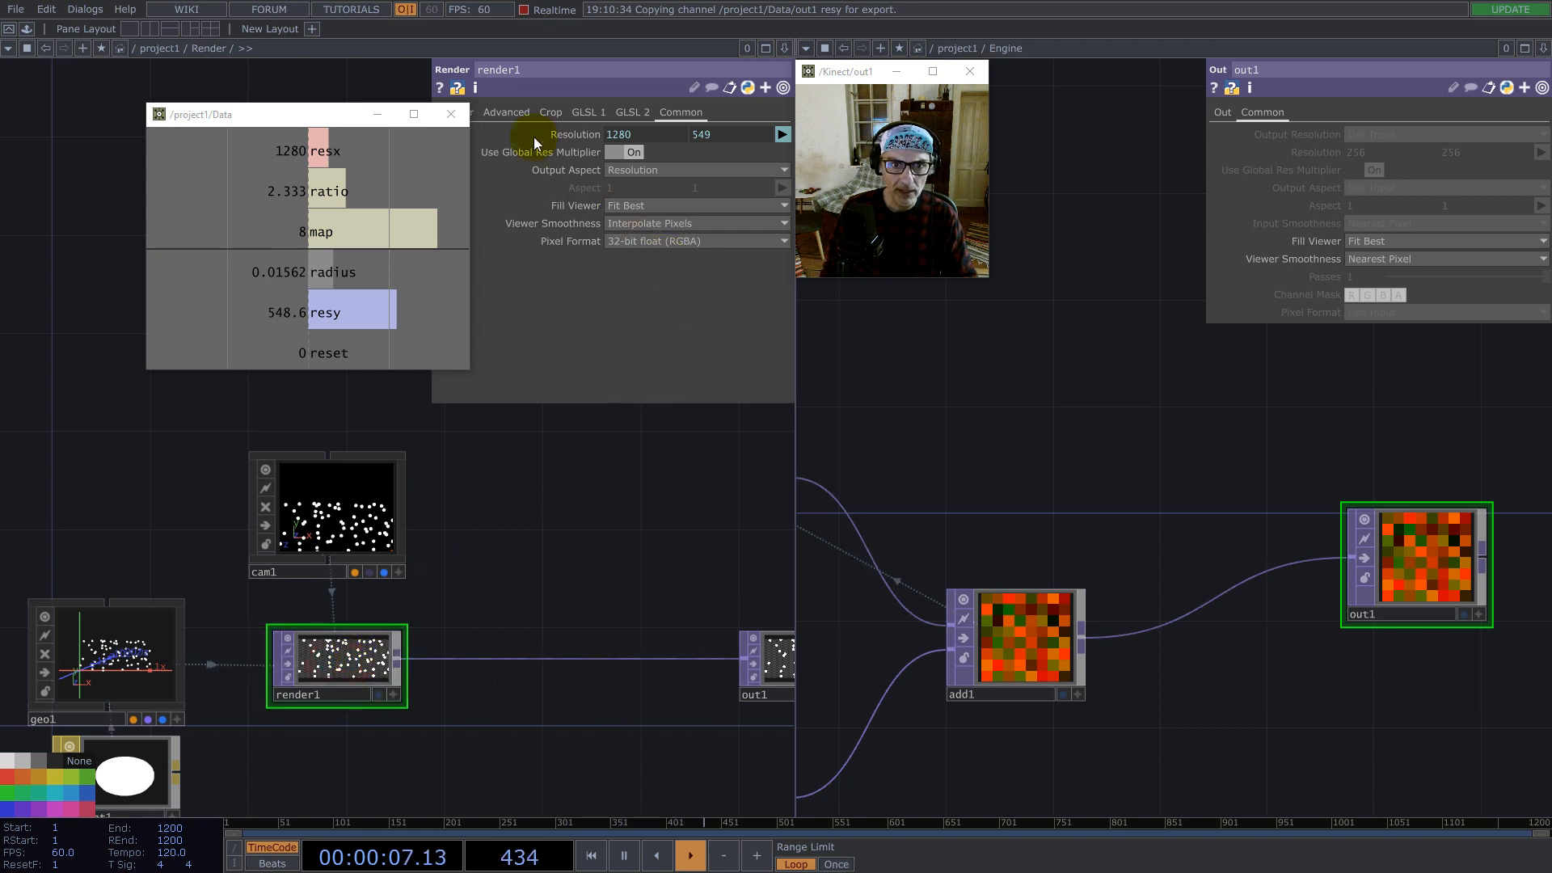
left_click_drag(422, 116, 325, 131)
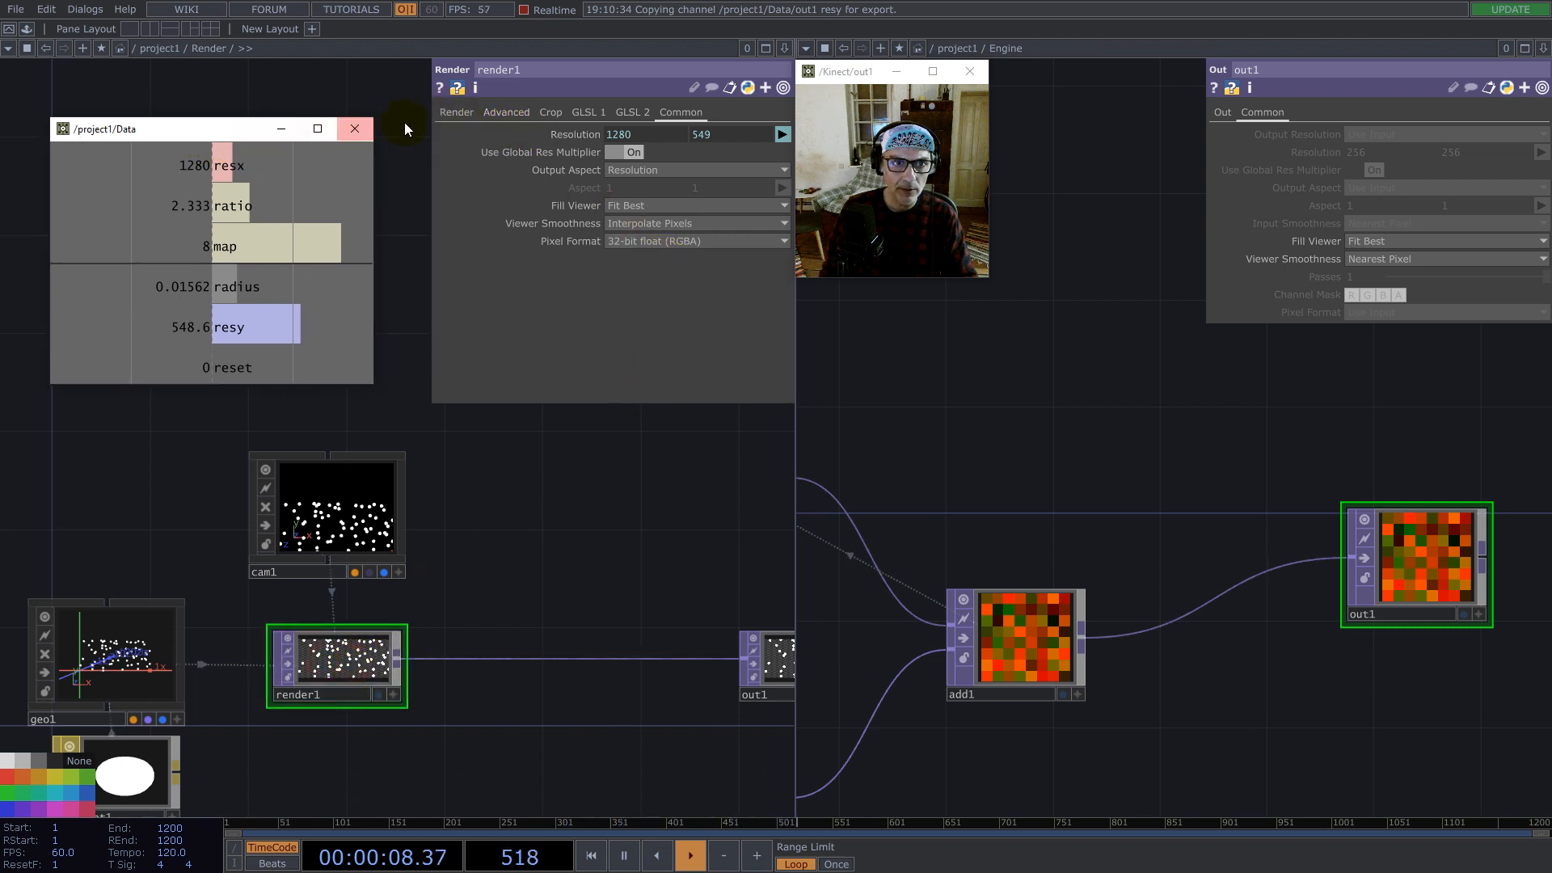
left_click(446, 114)
left_click(627, 215)
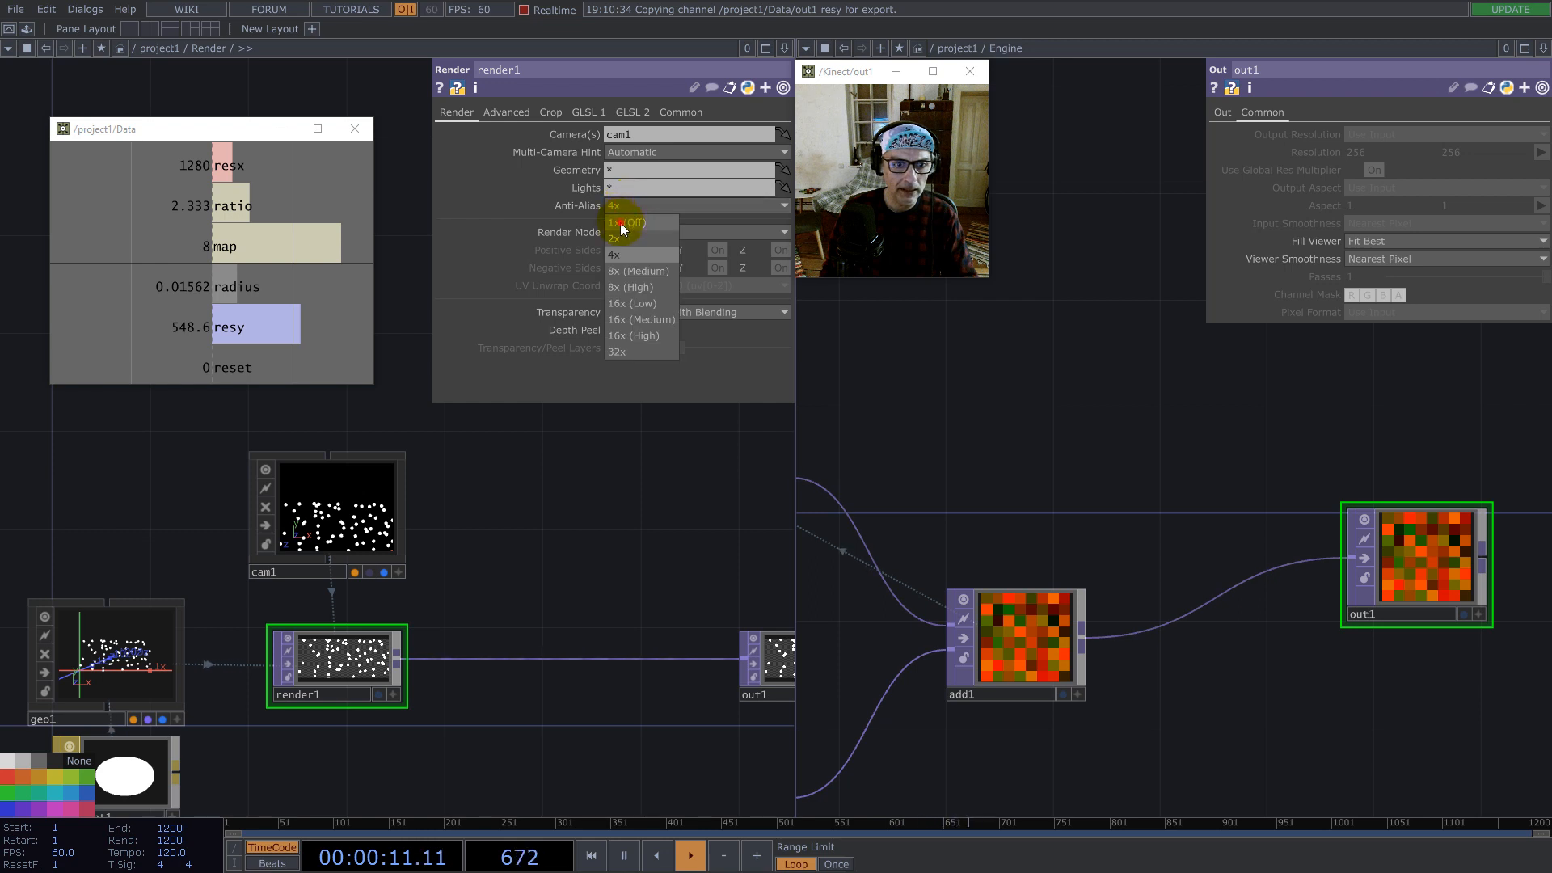
left_click(619, 221)
Step: Turn on the display flag of the Render network's out1 and return to the project level
scroll(510, 589, "down", 6)
scroll(537, 570, "down", 2)
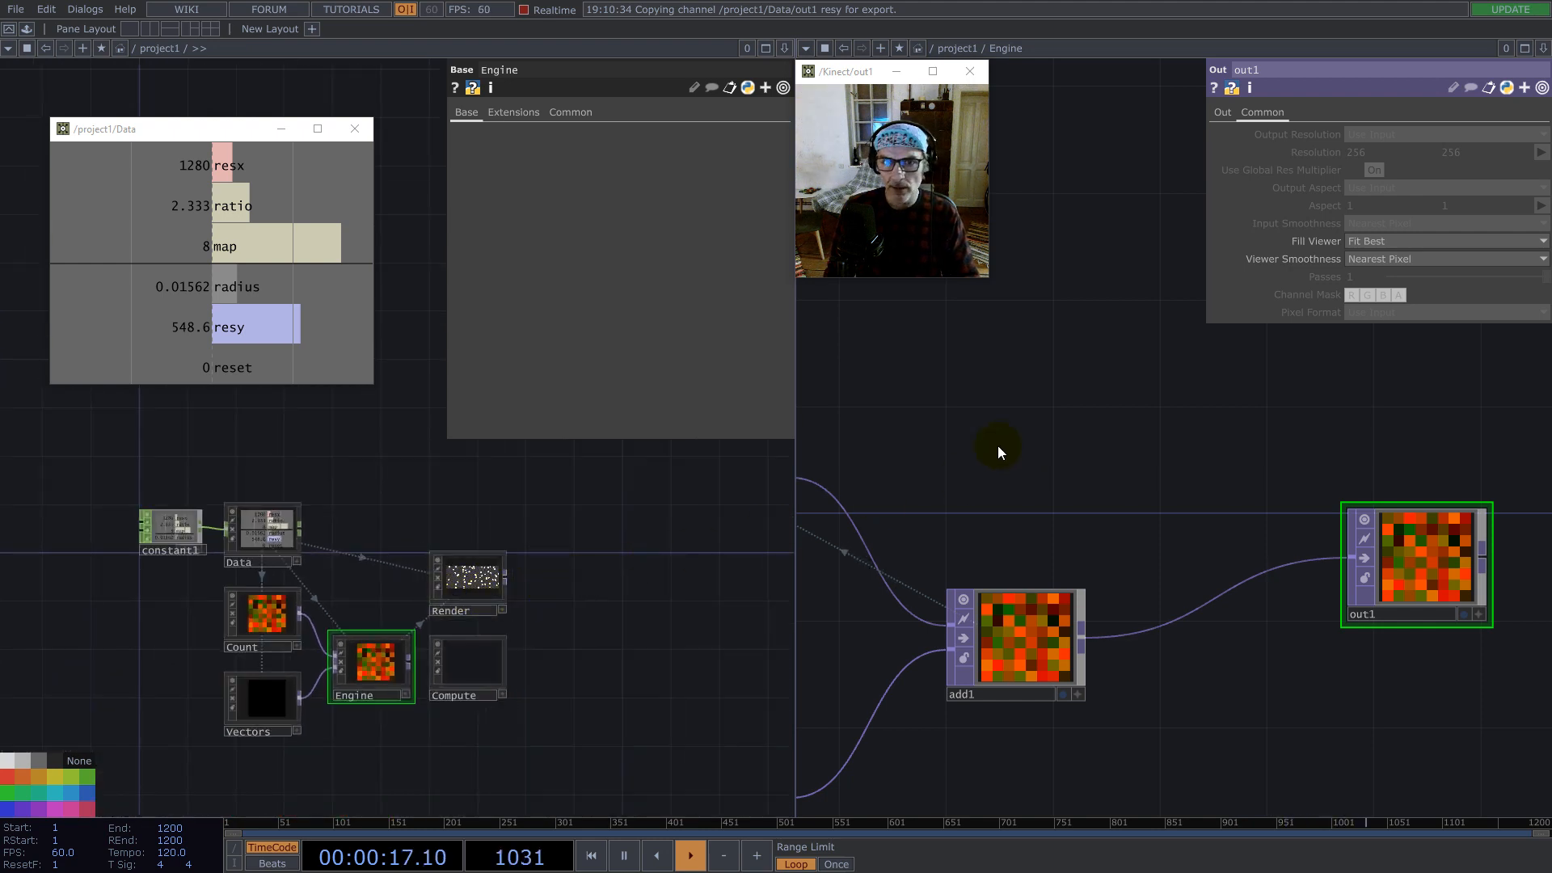
left_click(473, 576)
scroll(473, 576, "up", 2)
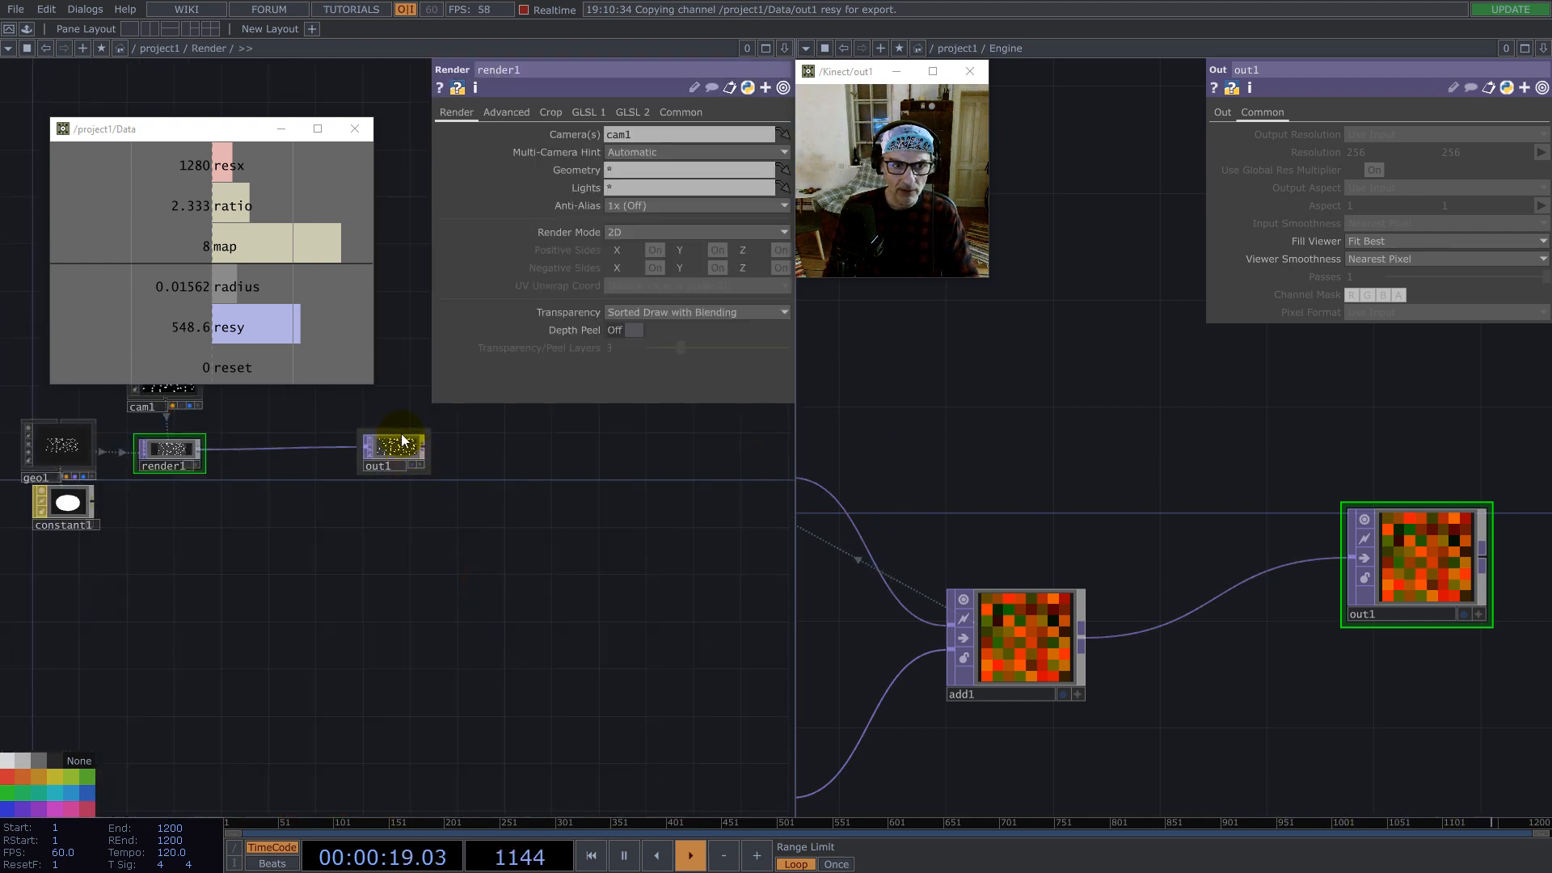
scroll(402, 441, "up", 3)
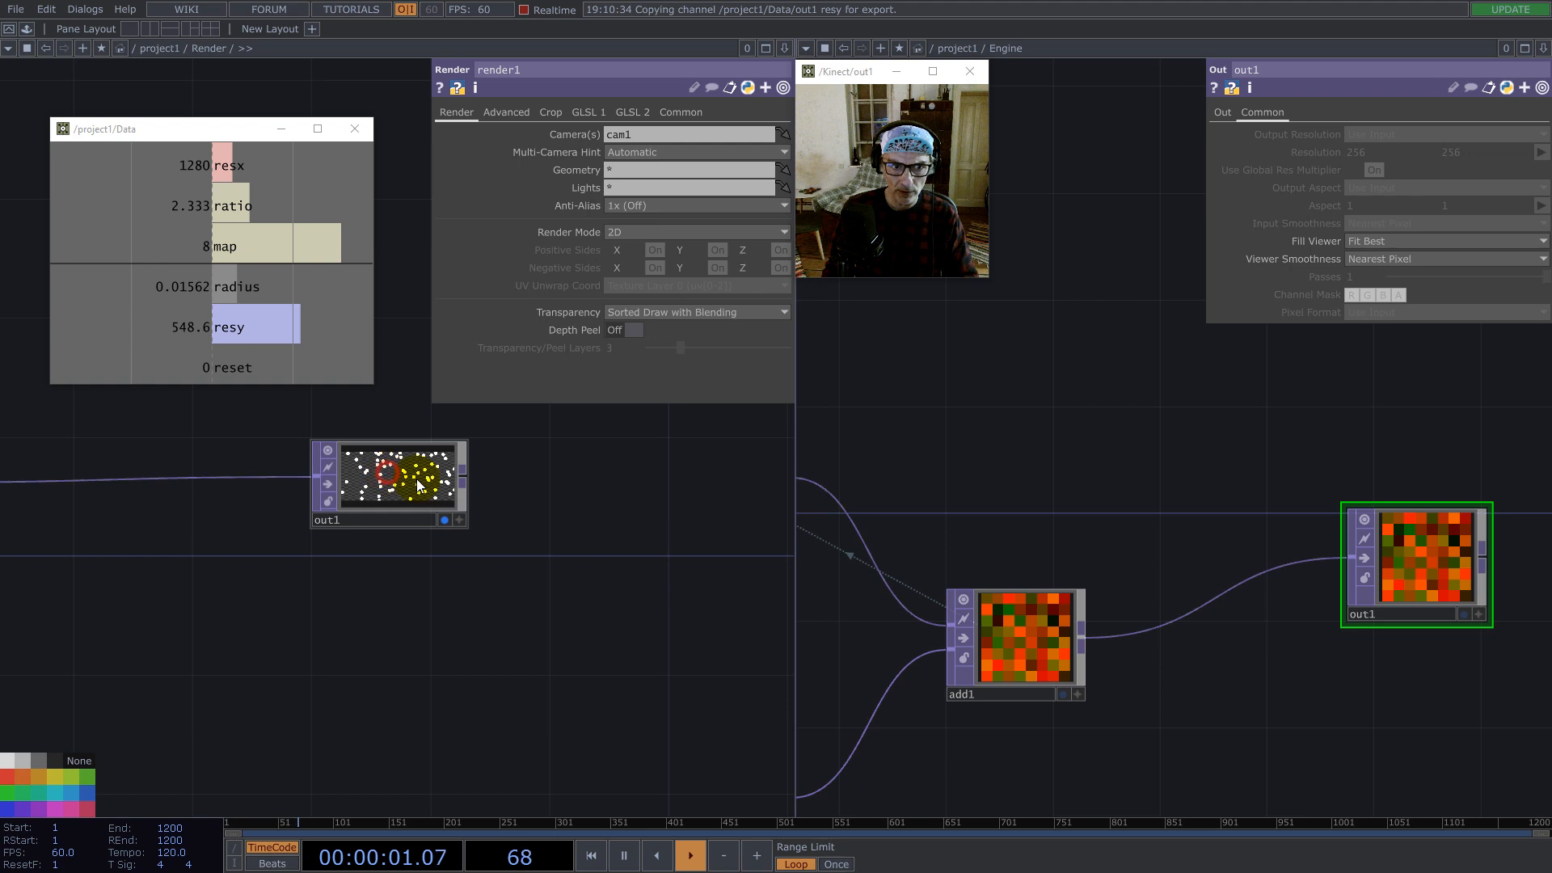
scroll(596, 569, "down", 5)
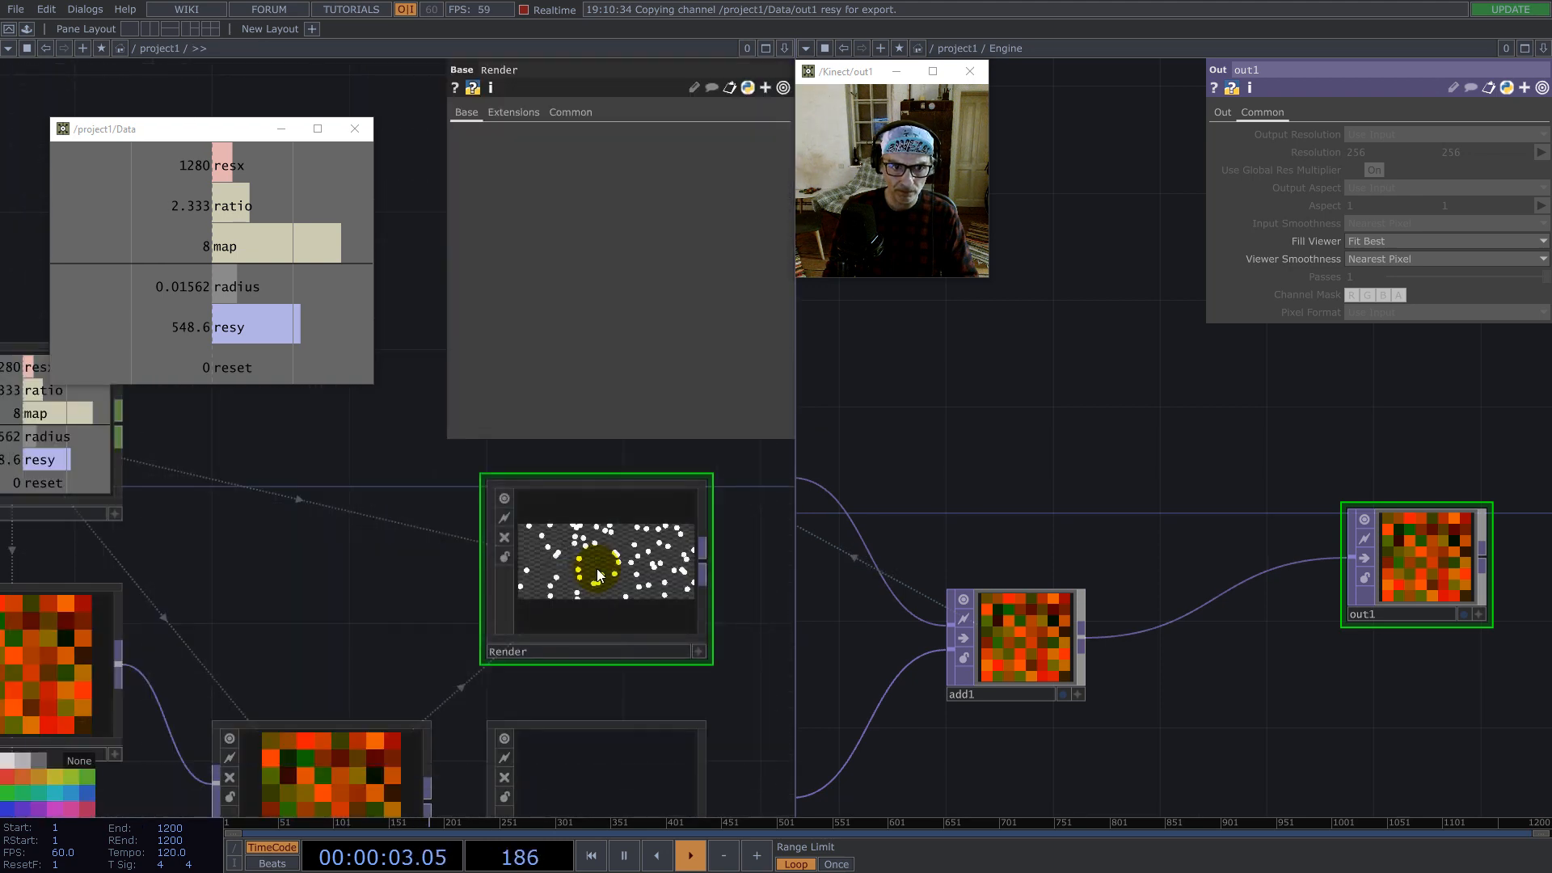
Step: Split the Engine pane top/bottom and make the lower pane a TOP Viewer showing the Render component's output
left_click(1544, 49)
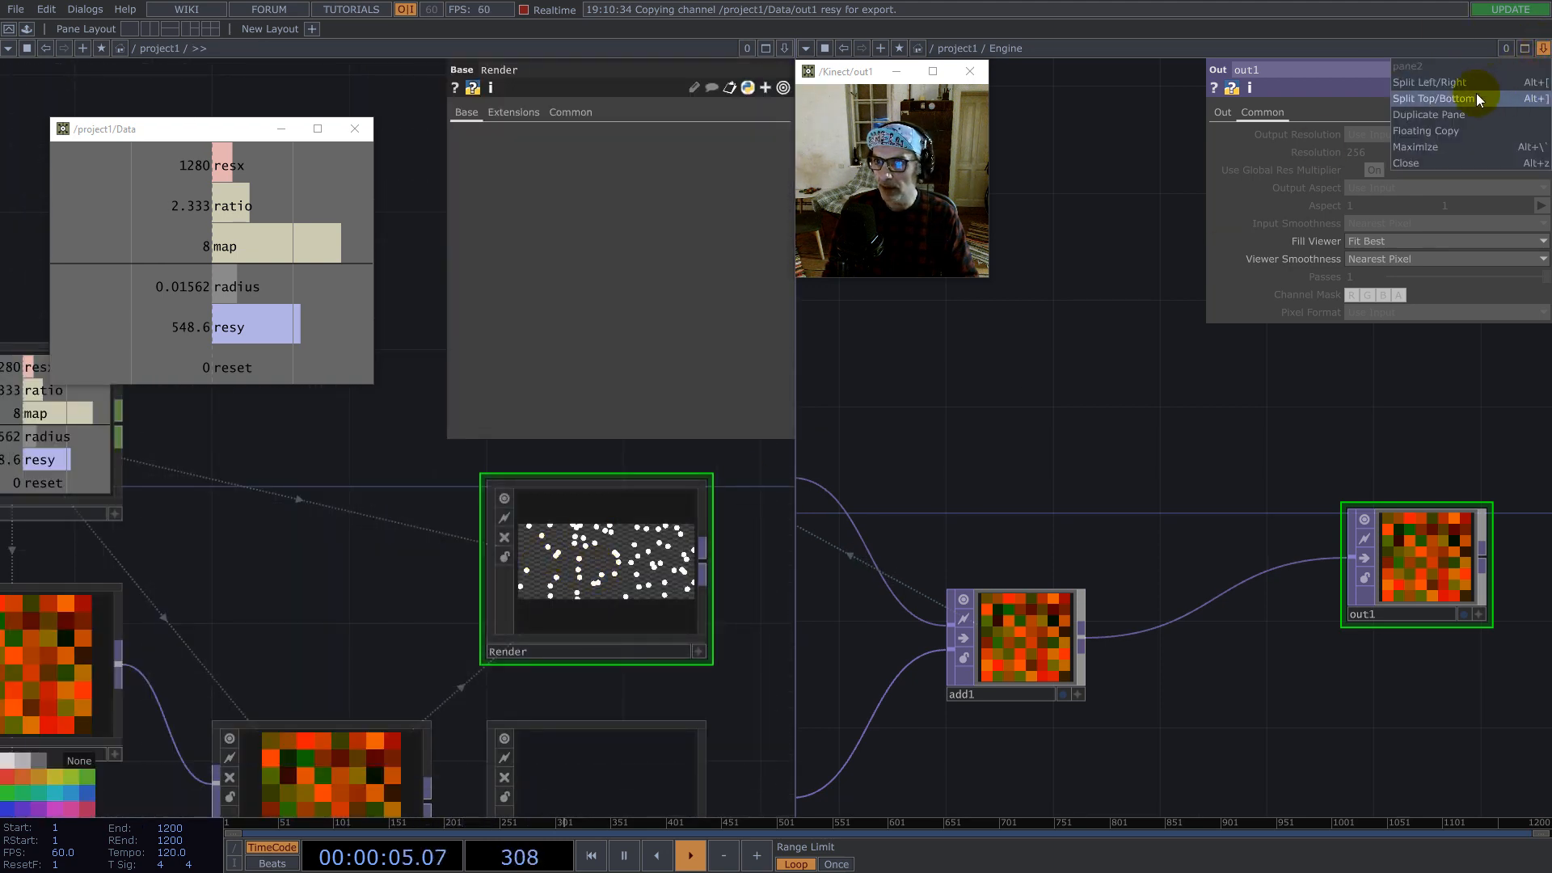
left_click(1474, 94)
left_click_drag(658, 527, 1081, 436)
left_click(822, 438)
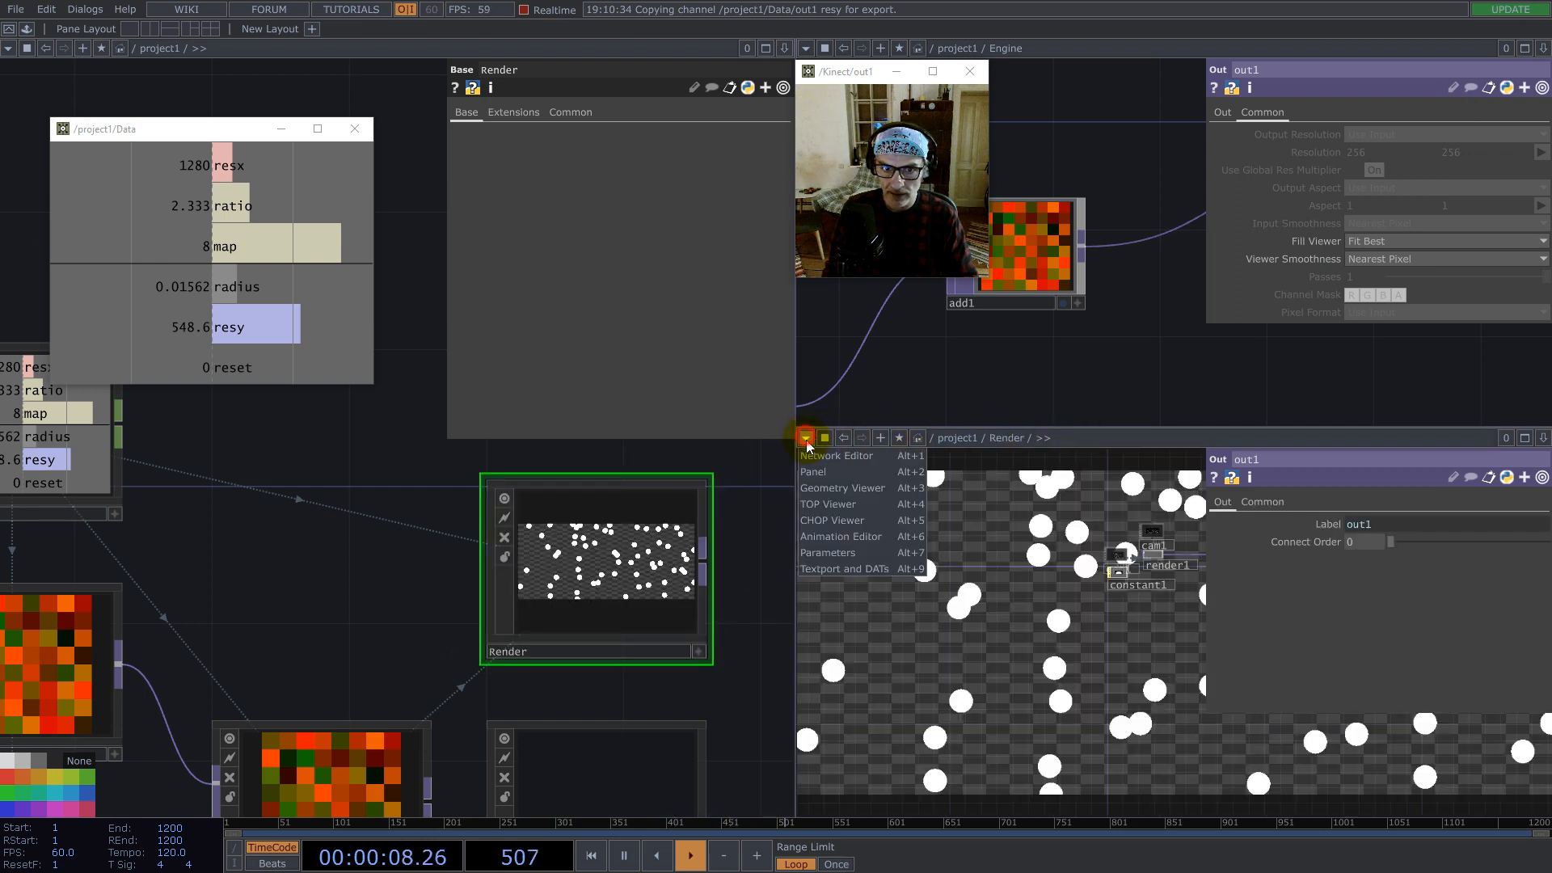
left_click(811, 503)
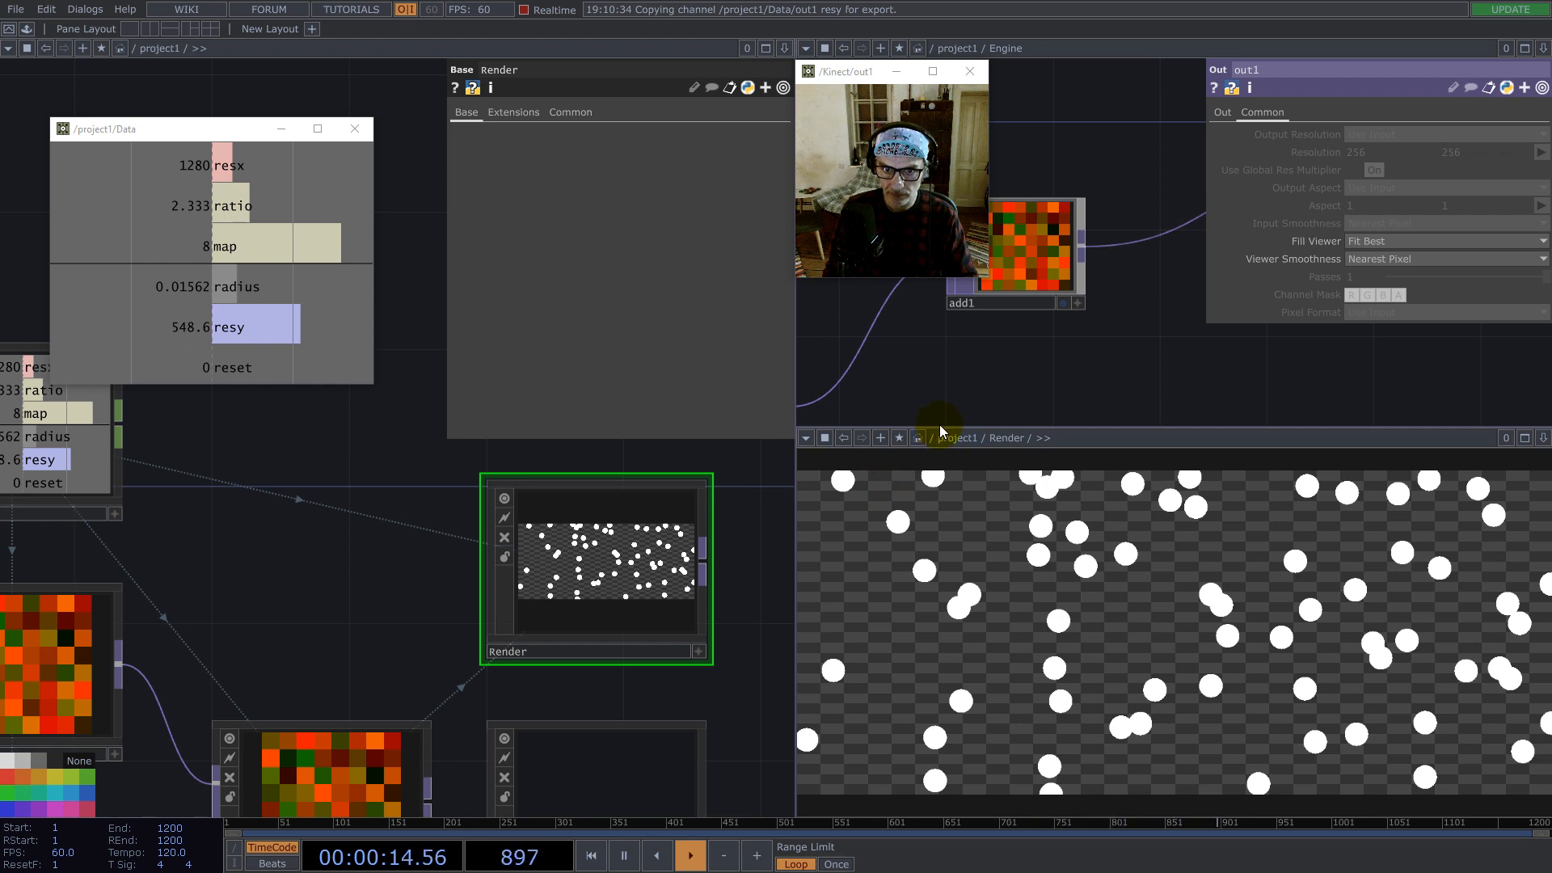
left_click_drag(939, 428, 940, 470)
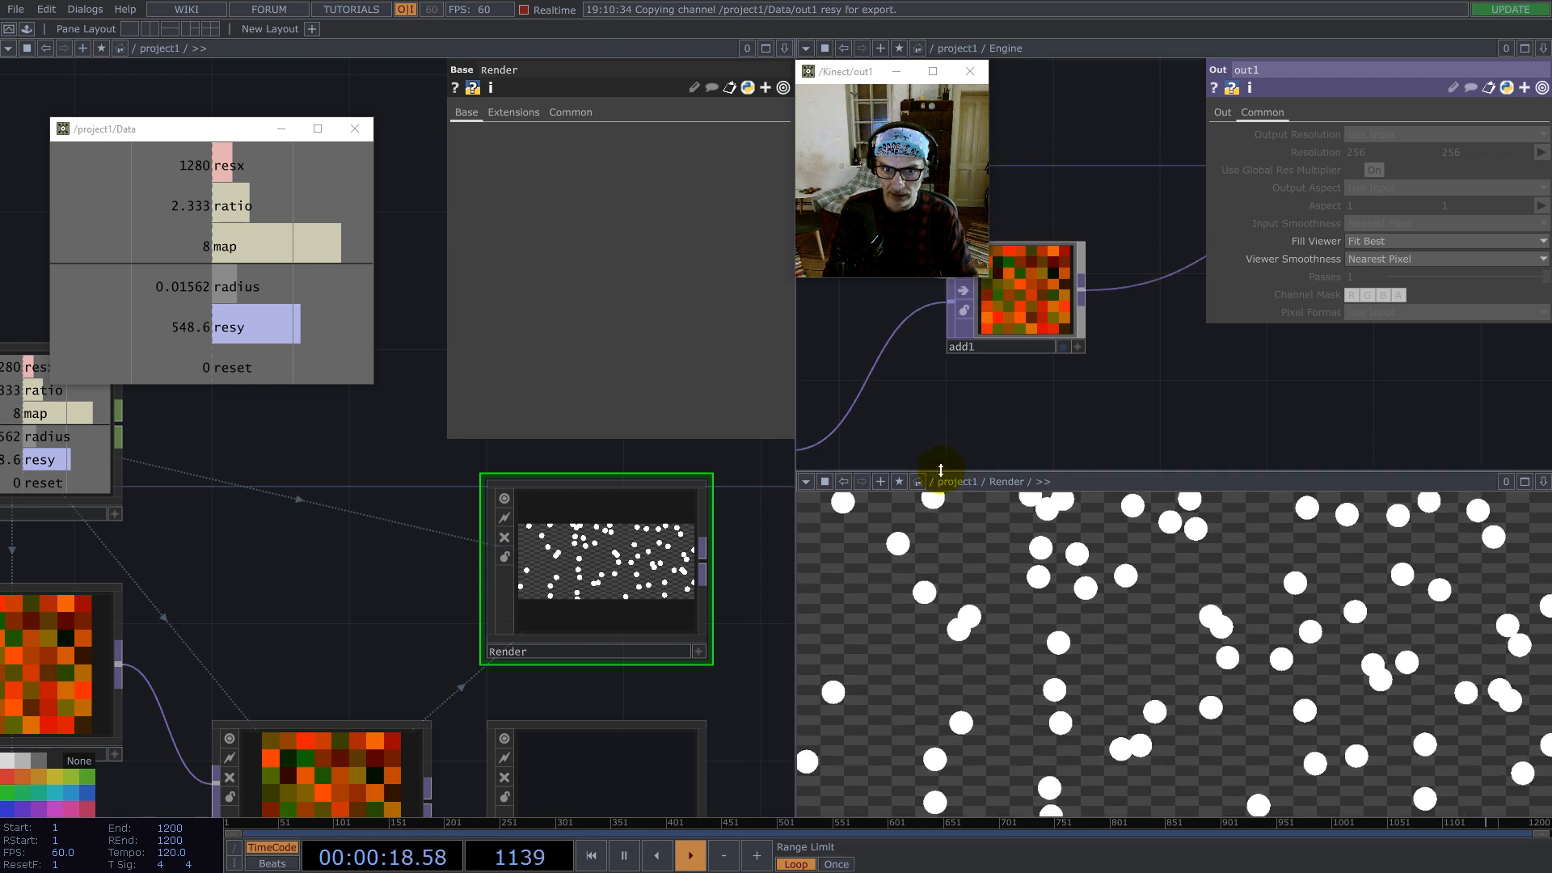
Step: Open the network of the Compute component from the project level
scroll(1174, 401, "down", 5)
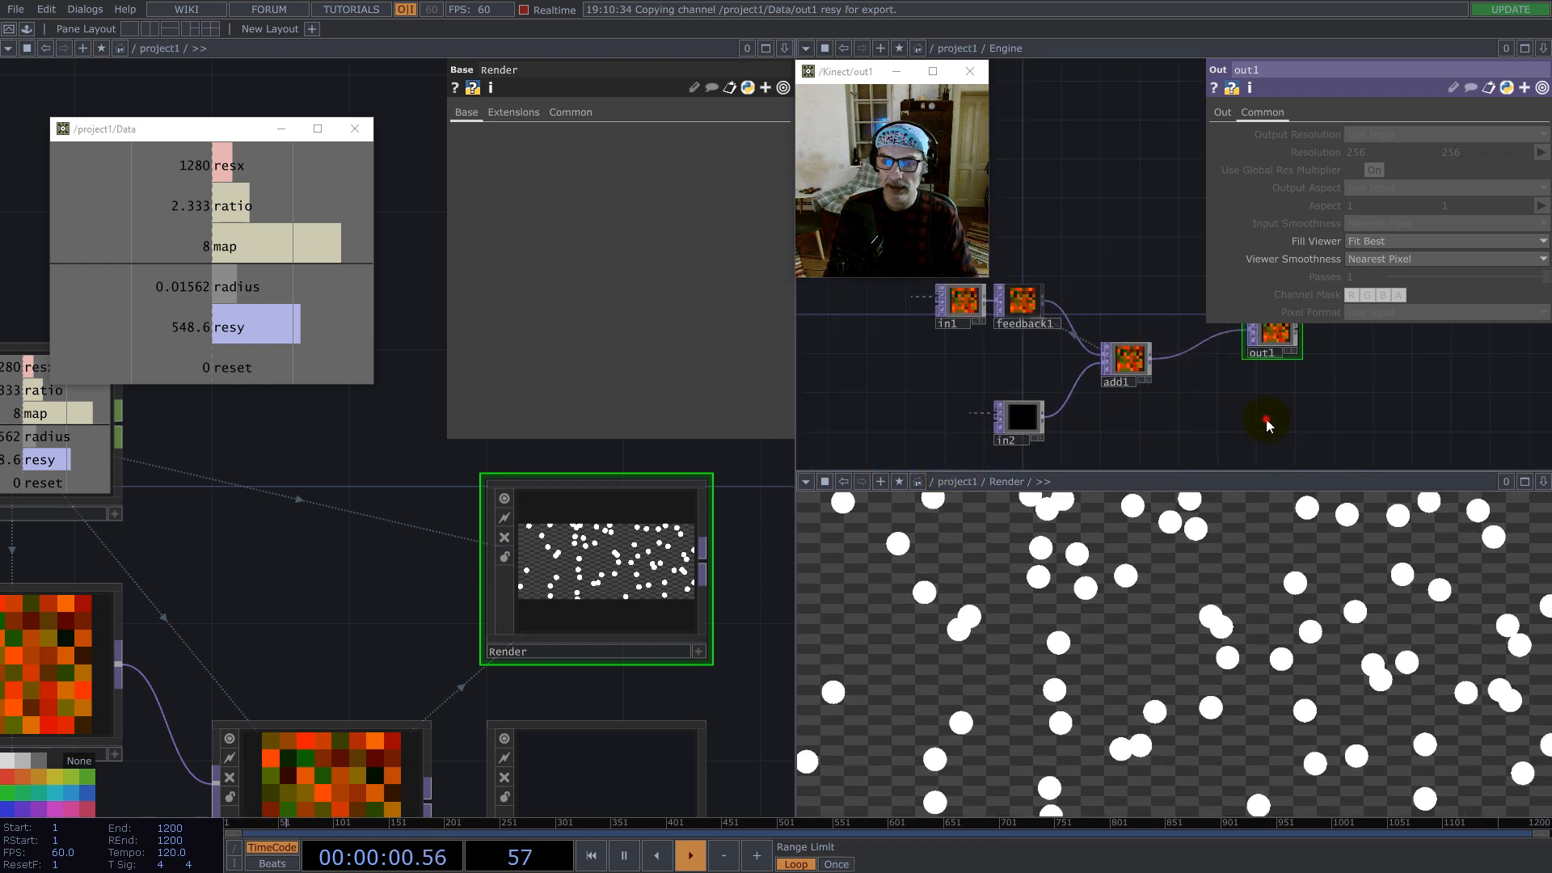
left_click_drag(1266, 419, 1154, 409)
scroll(1154, 408, "down", 3)
left_click_drag(392, 580, 301, 547)
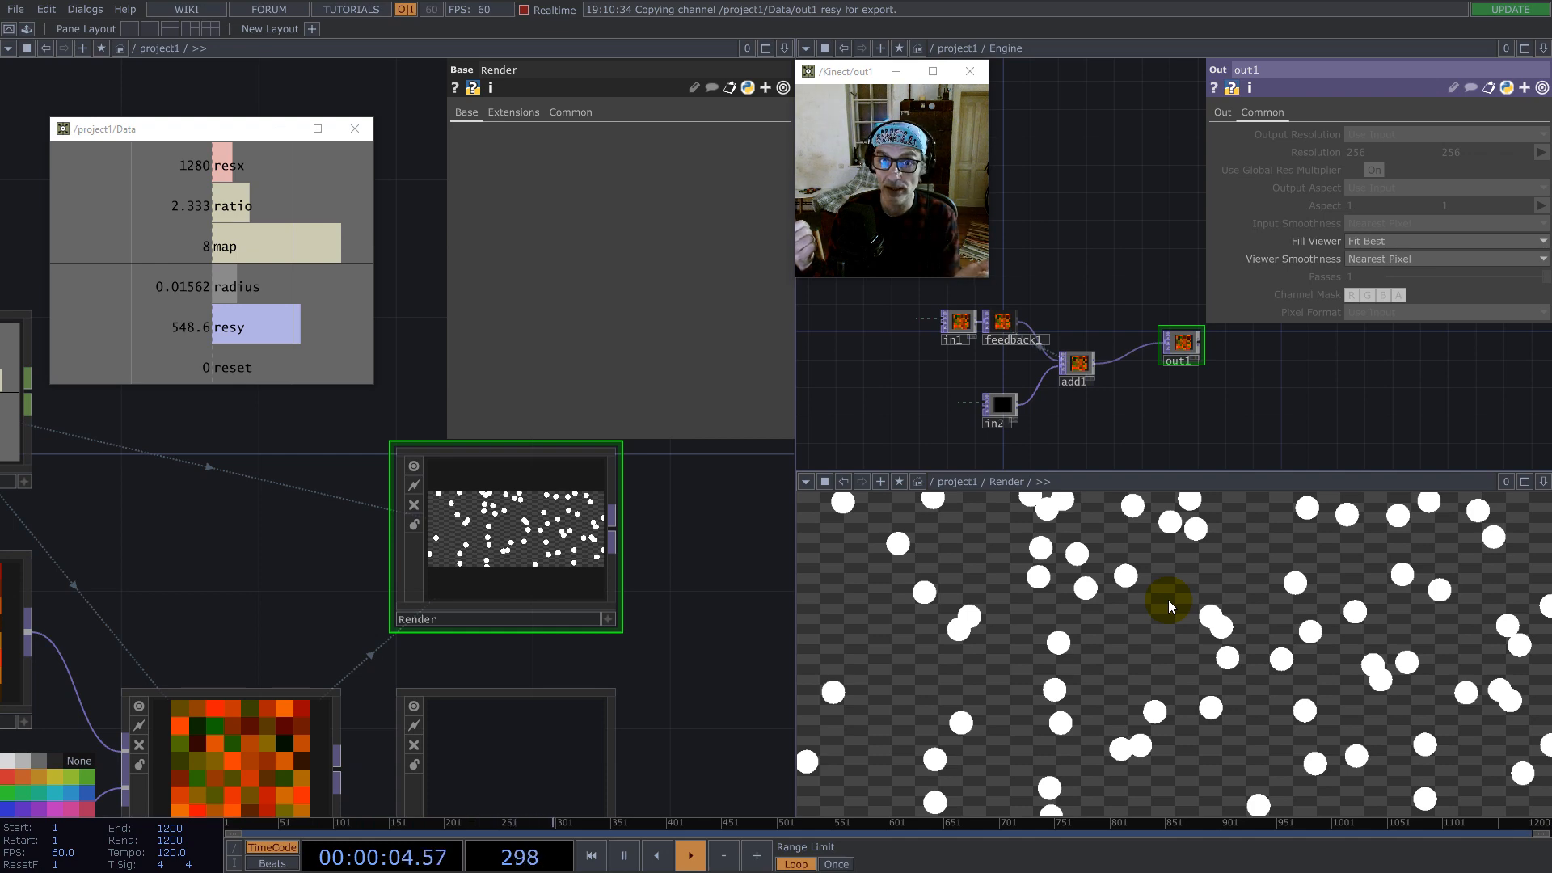
scroll(682, 596, "down", 4)
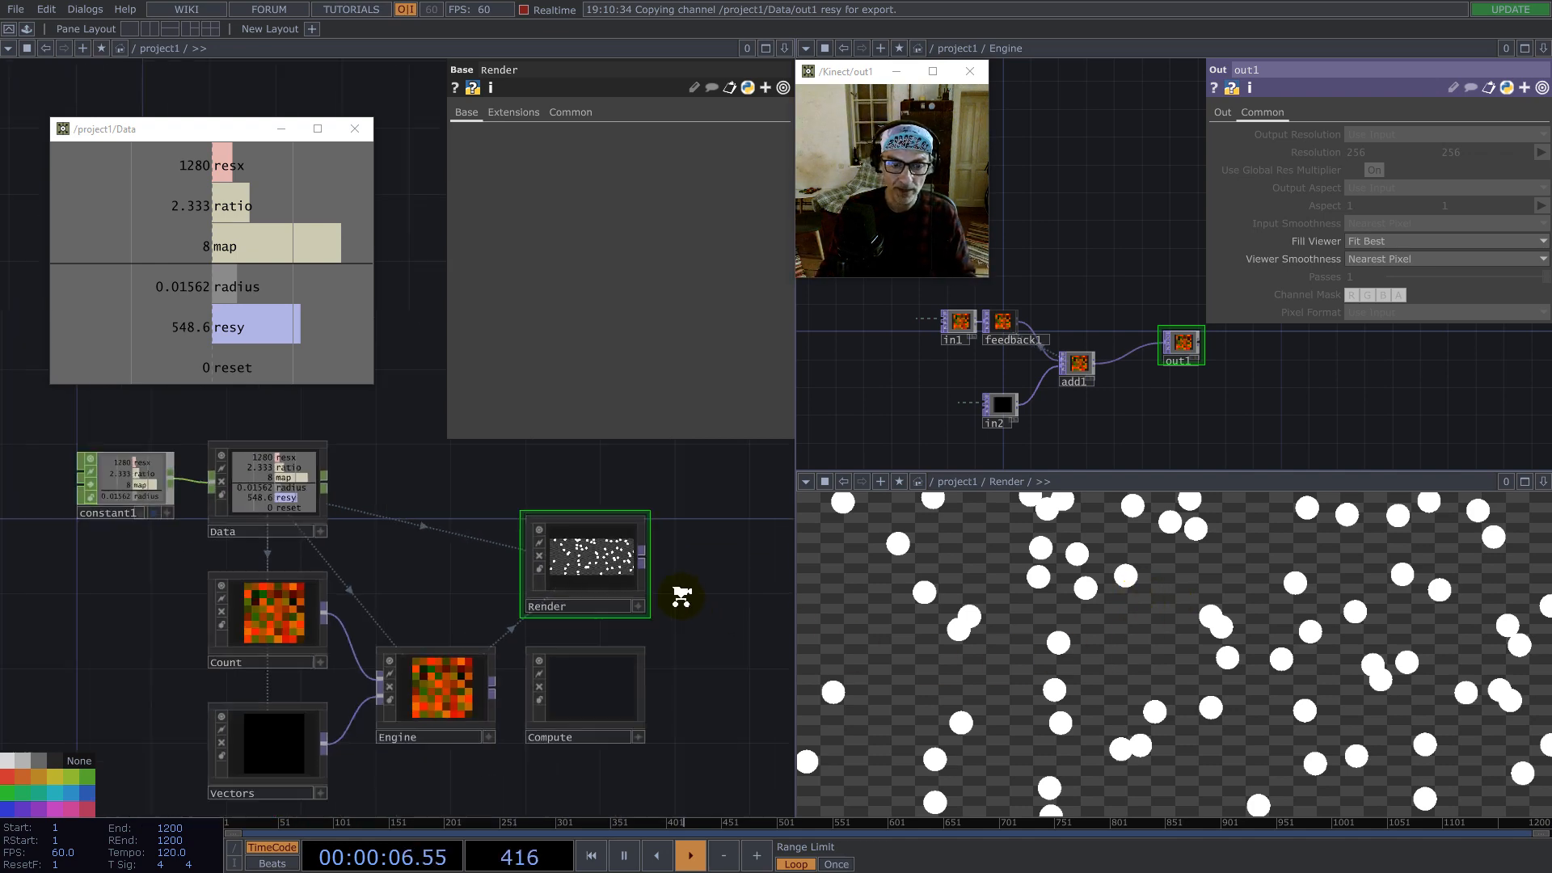
scroll(687, 610, "up", 3)
double_click(535, 713)
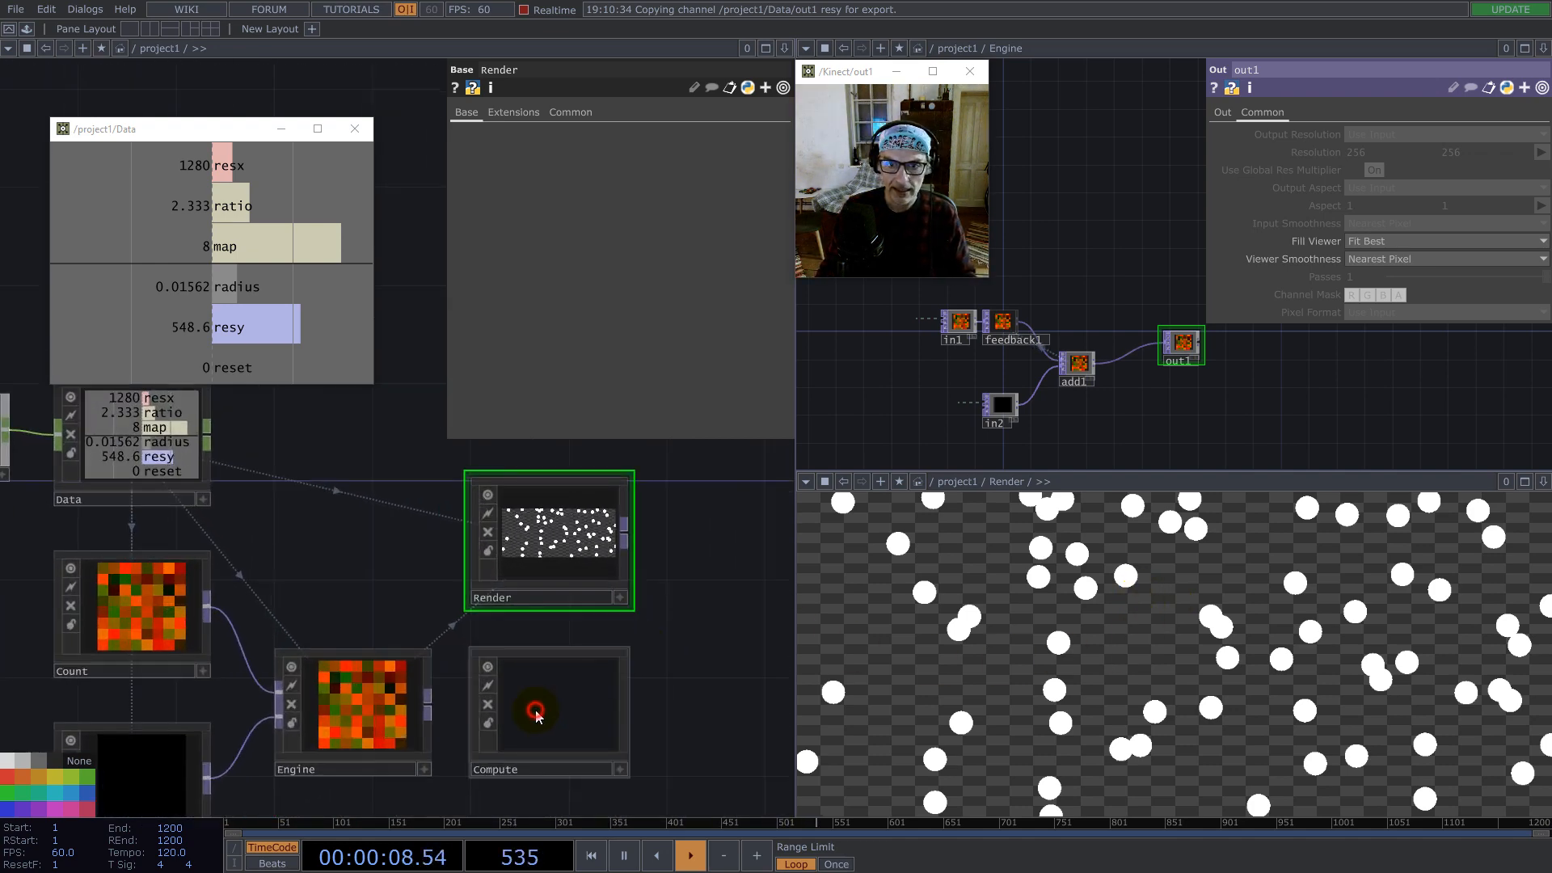
Step: Add a Select TOP to the empty Compute network
left_click_drag(417, 622, 302, 718)
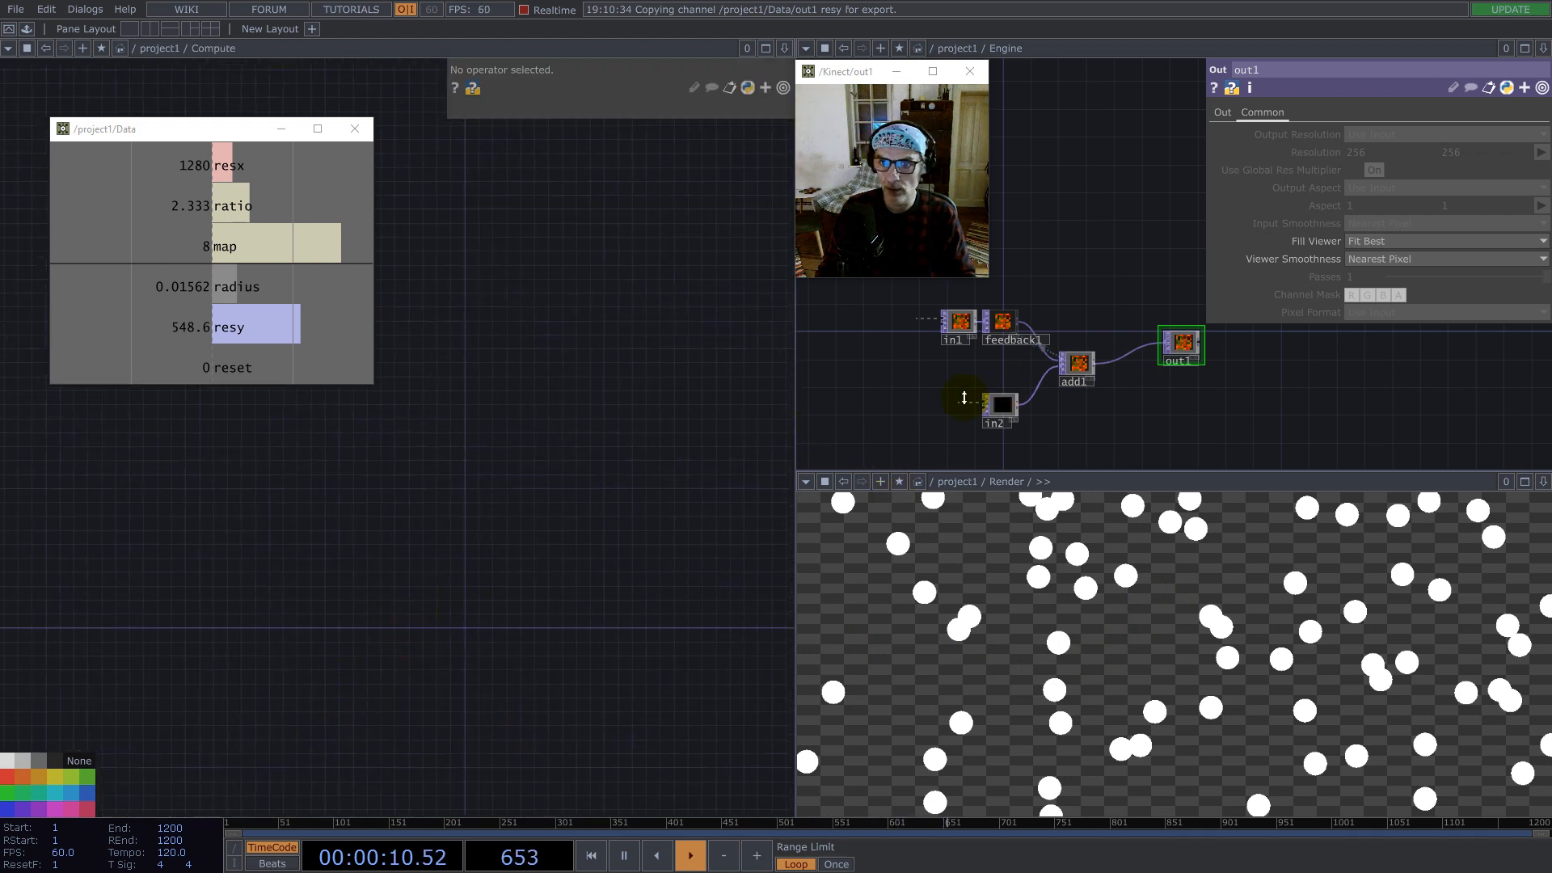
key("Tab")
type("se")
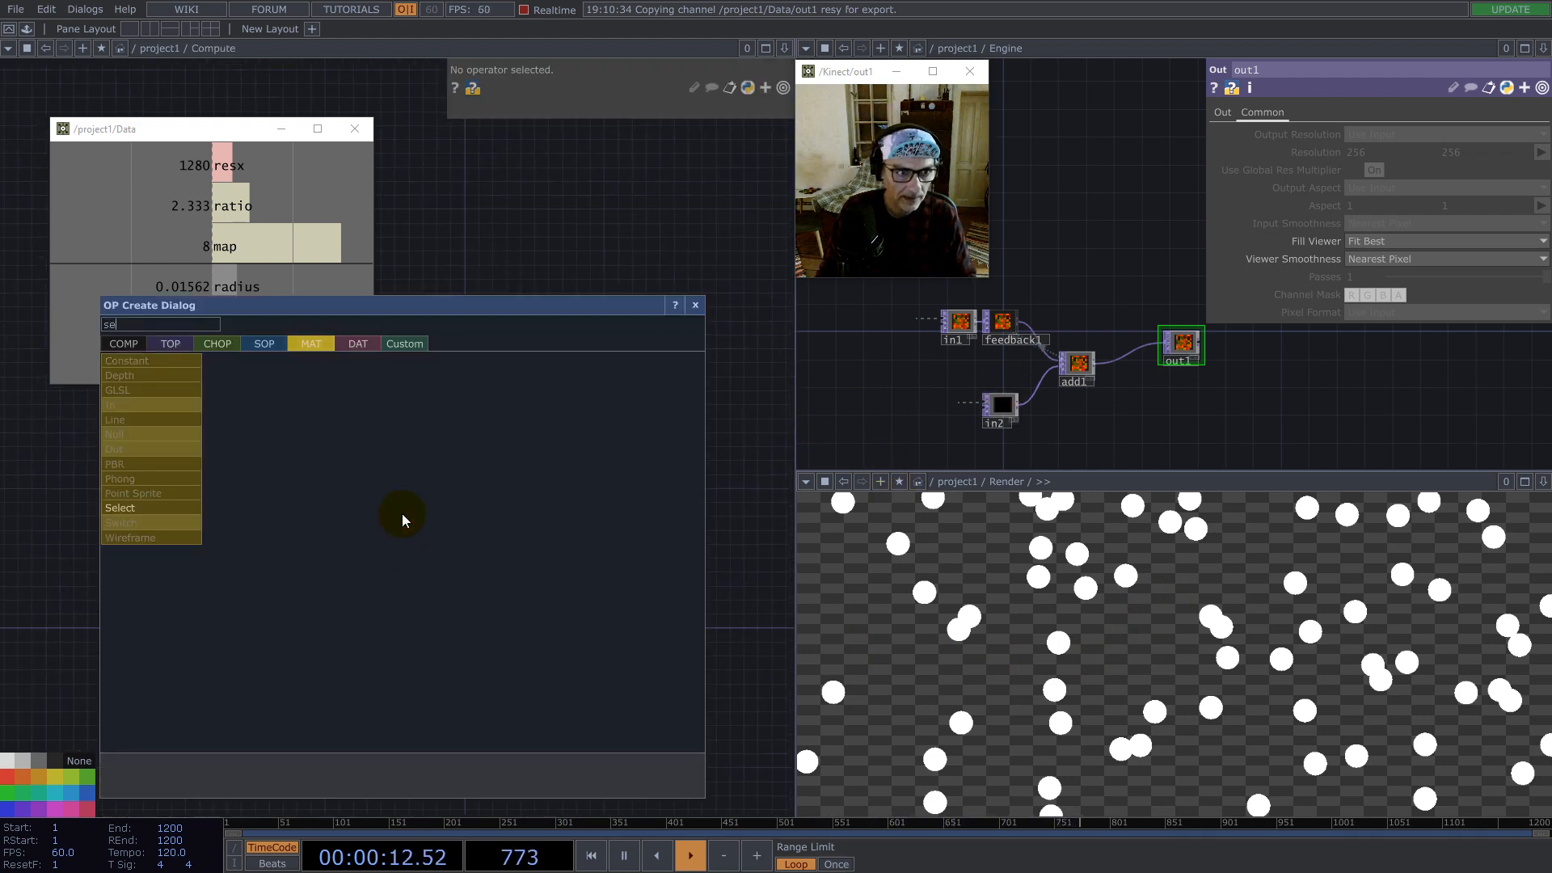
left_click(174, 345)
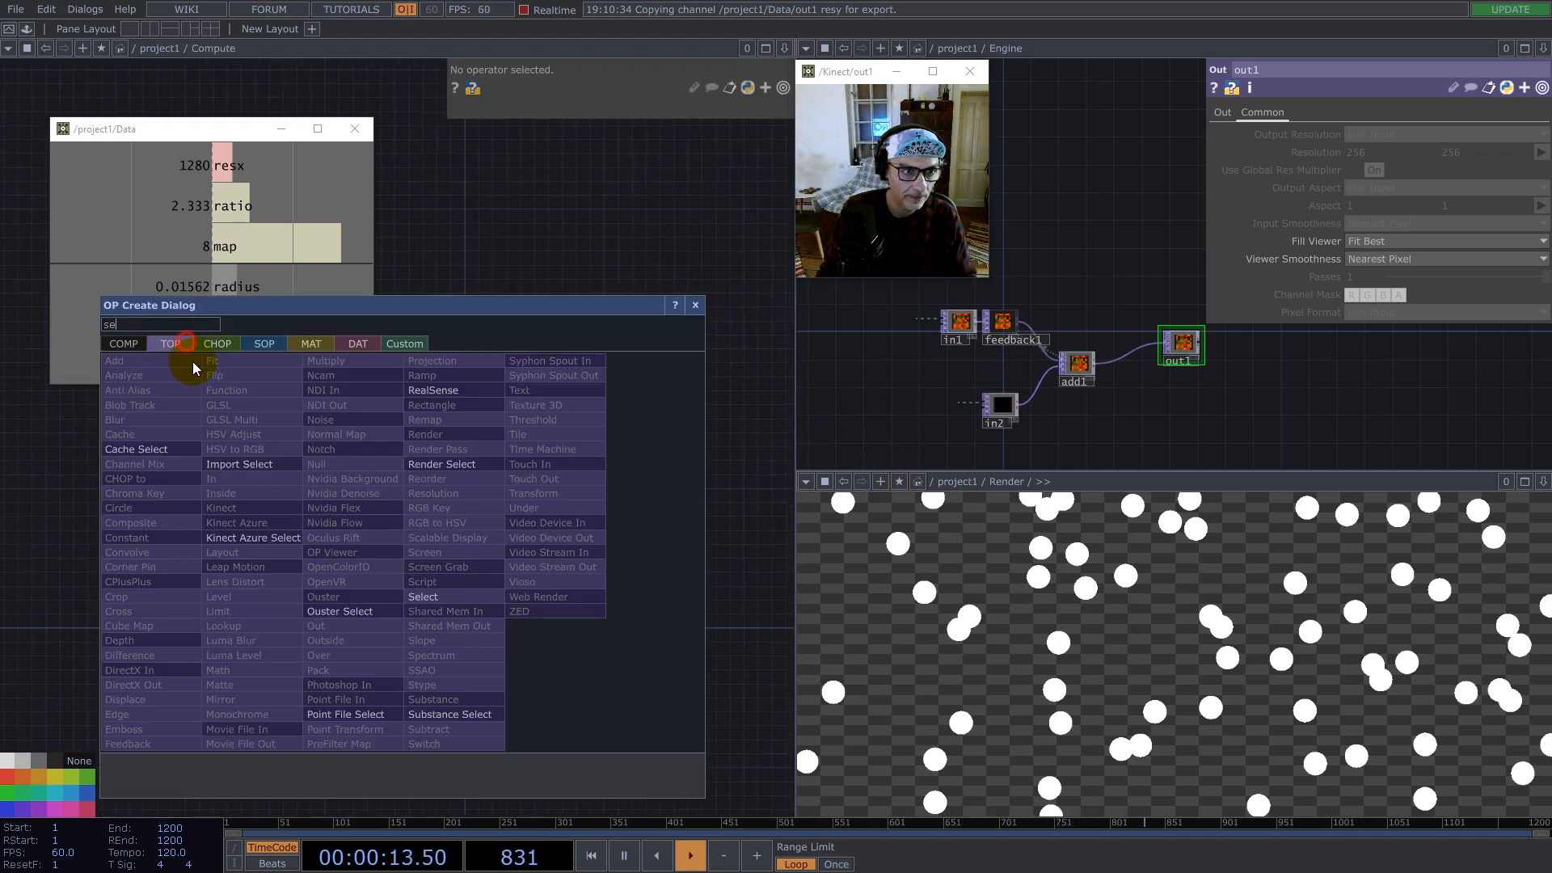
left_click(422, 597)
left_click(457, 619)
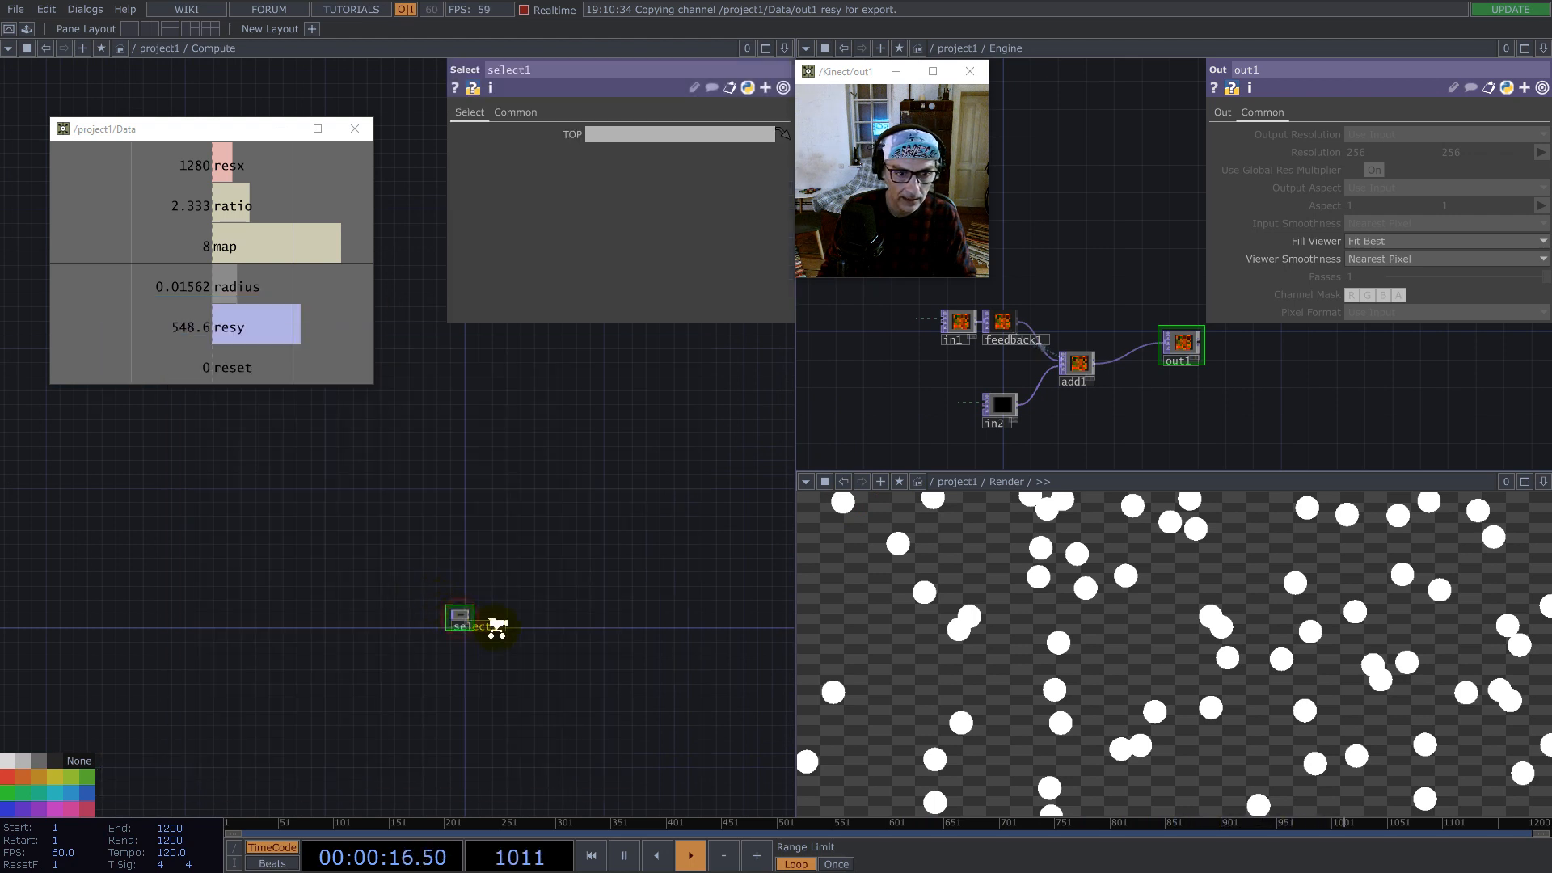
Step: Reference the Engine component's out1 as select1's source TOP and inspect select1's operator info
scroll(500, 623, "up", 5)
left_click_drag(1180, 346, 629, 132)
scroll(356, 548, "up", 4)
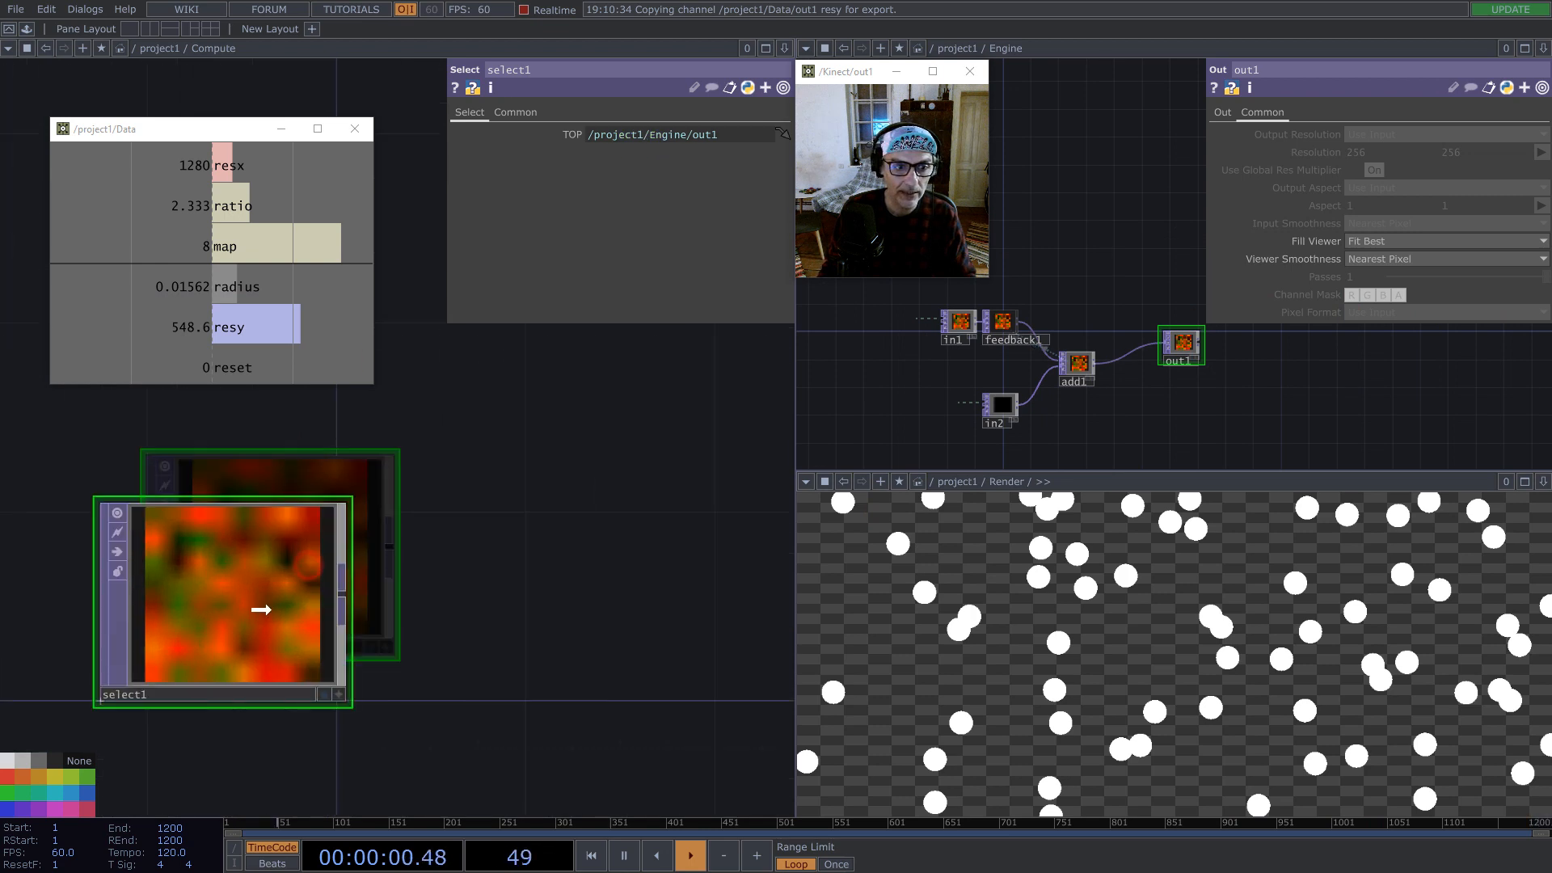
scroll(394, 536, "down", 3)
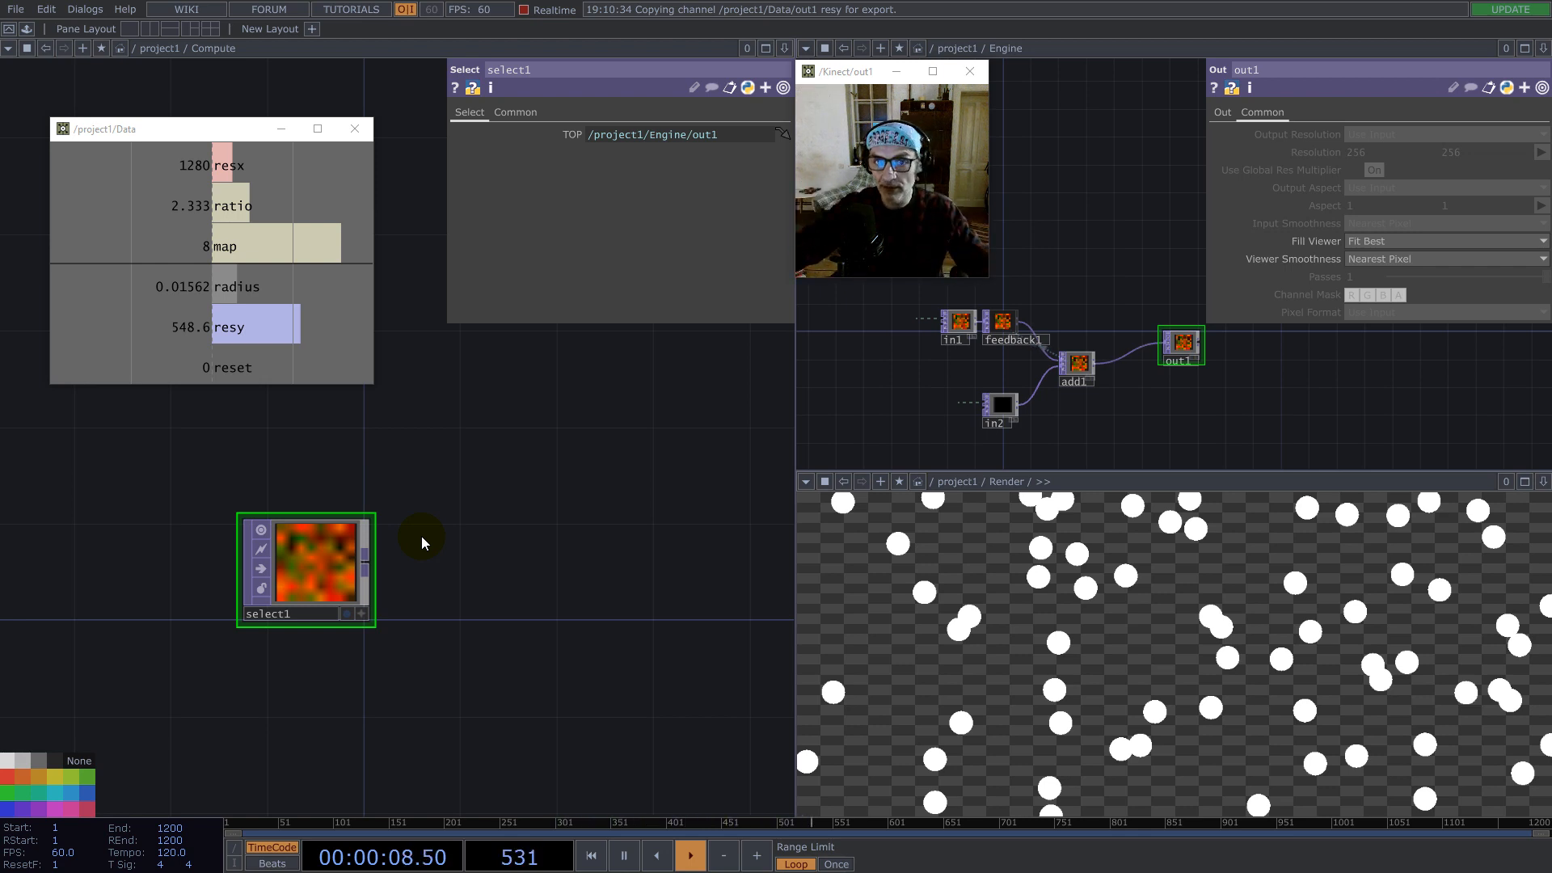
middle_click(290, 563)
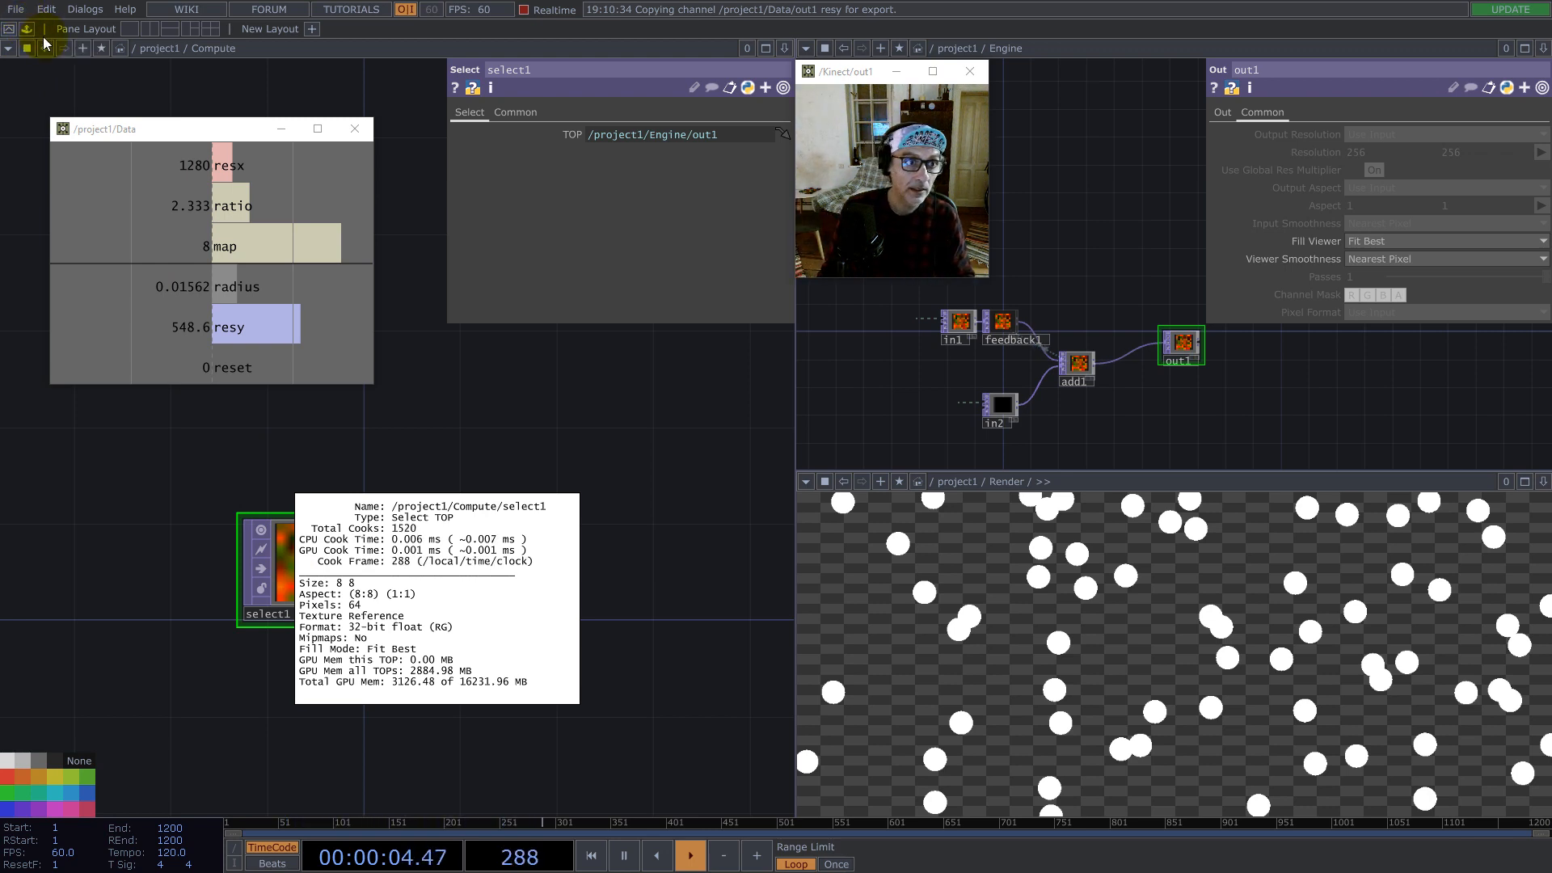
Step: Add the pointRepack component from the PointClouds palette to the Compute network and wire select1 into it
left_click_drag(156, 131, 336, 138)
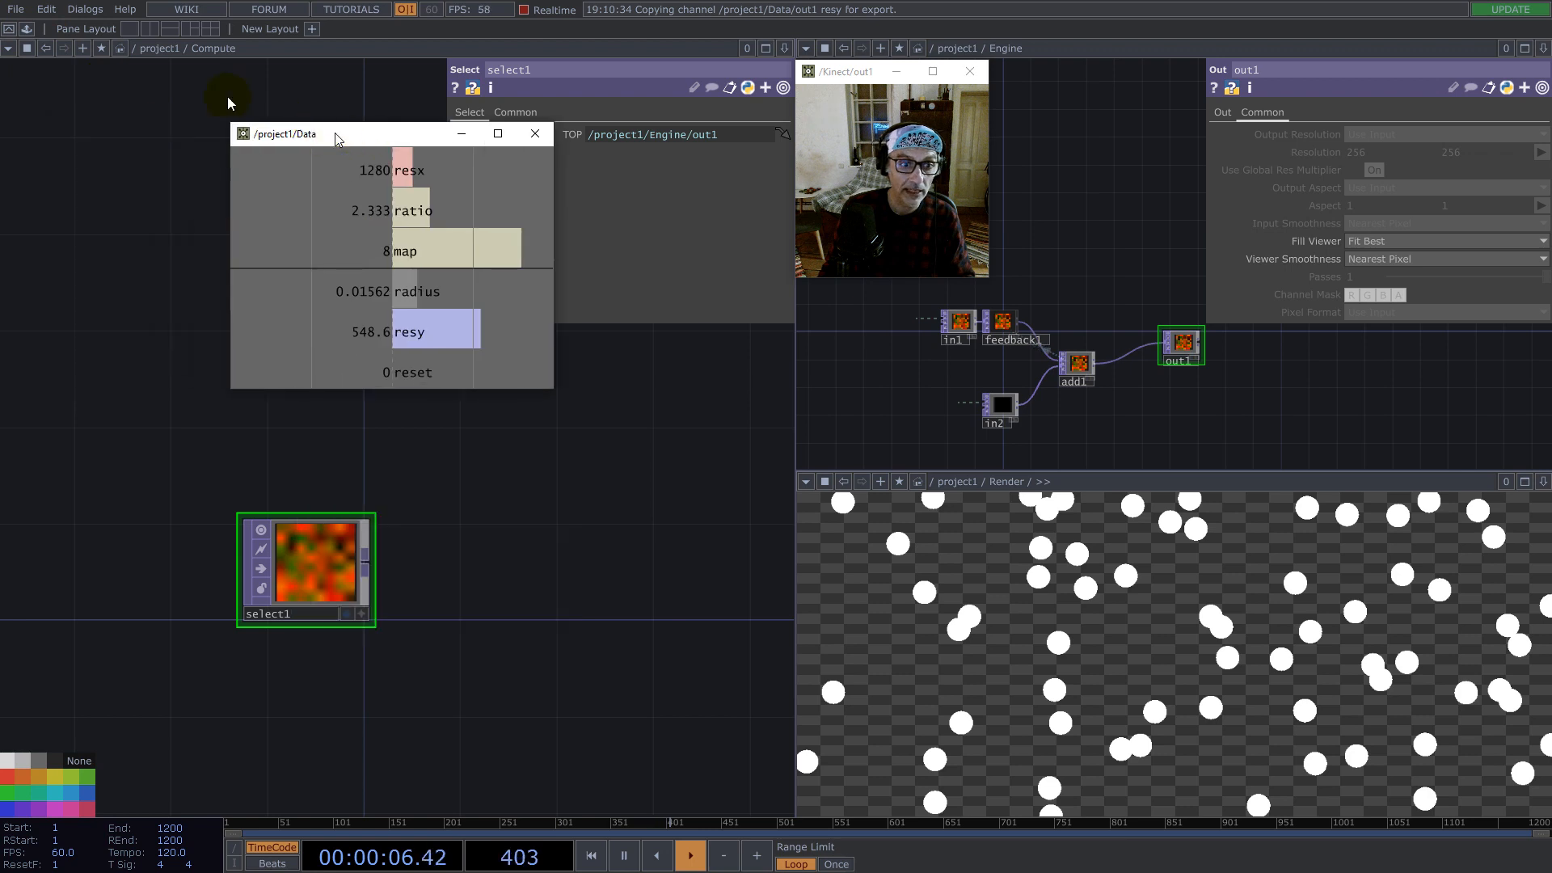
left_click(28, 29)
left_click_drag(48, 406, 671, 472)
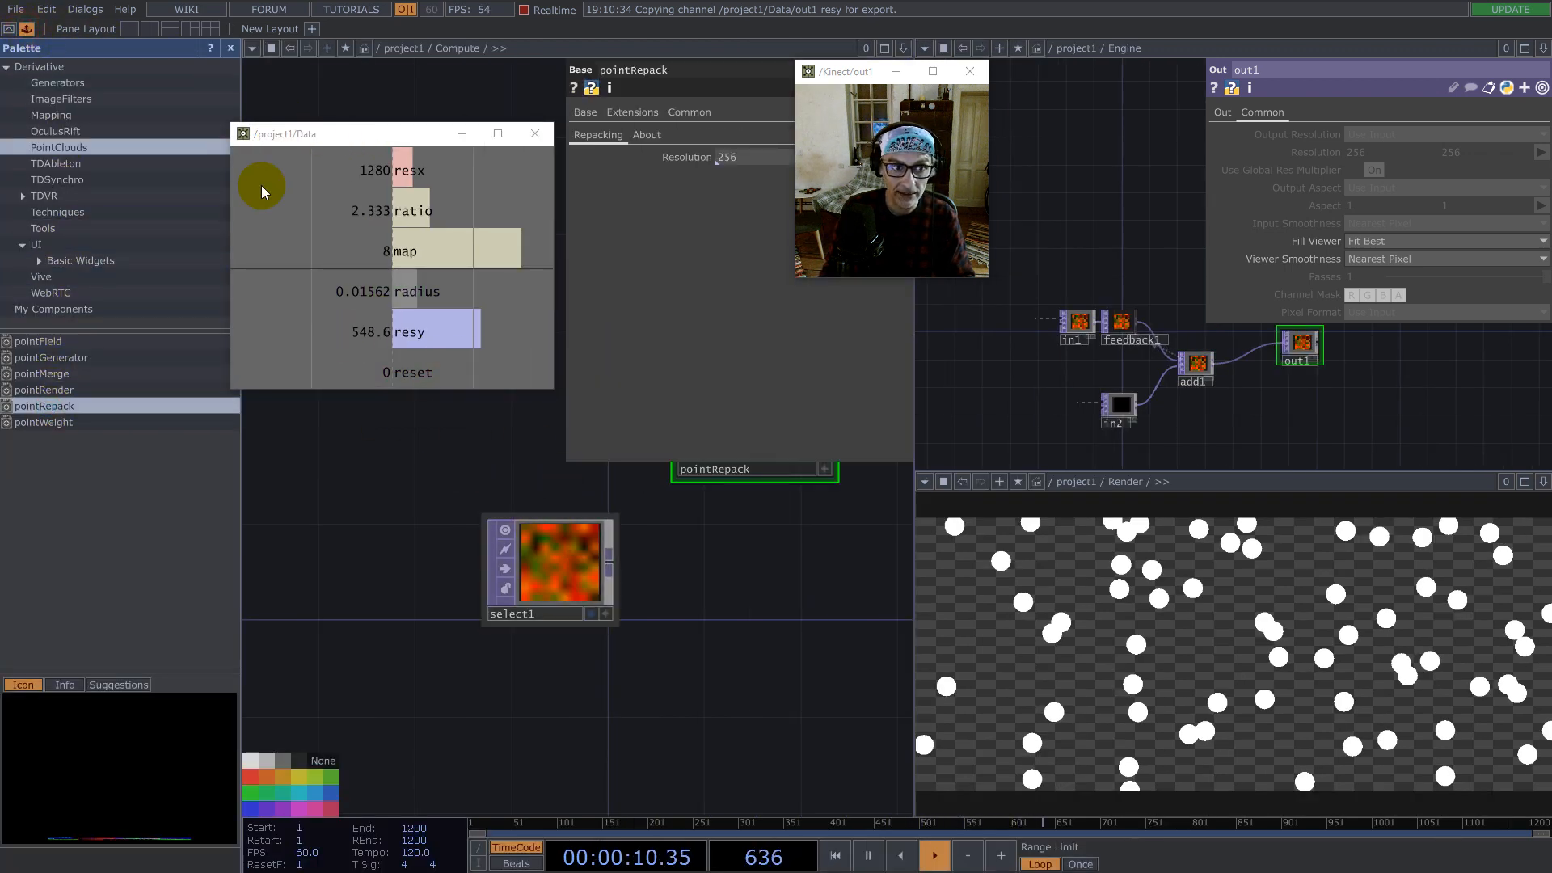
left_click(229, 47)
left_click_drag(548, 600, 413, 748)
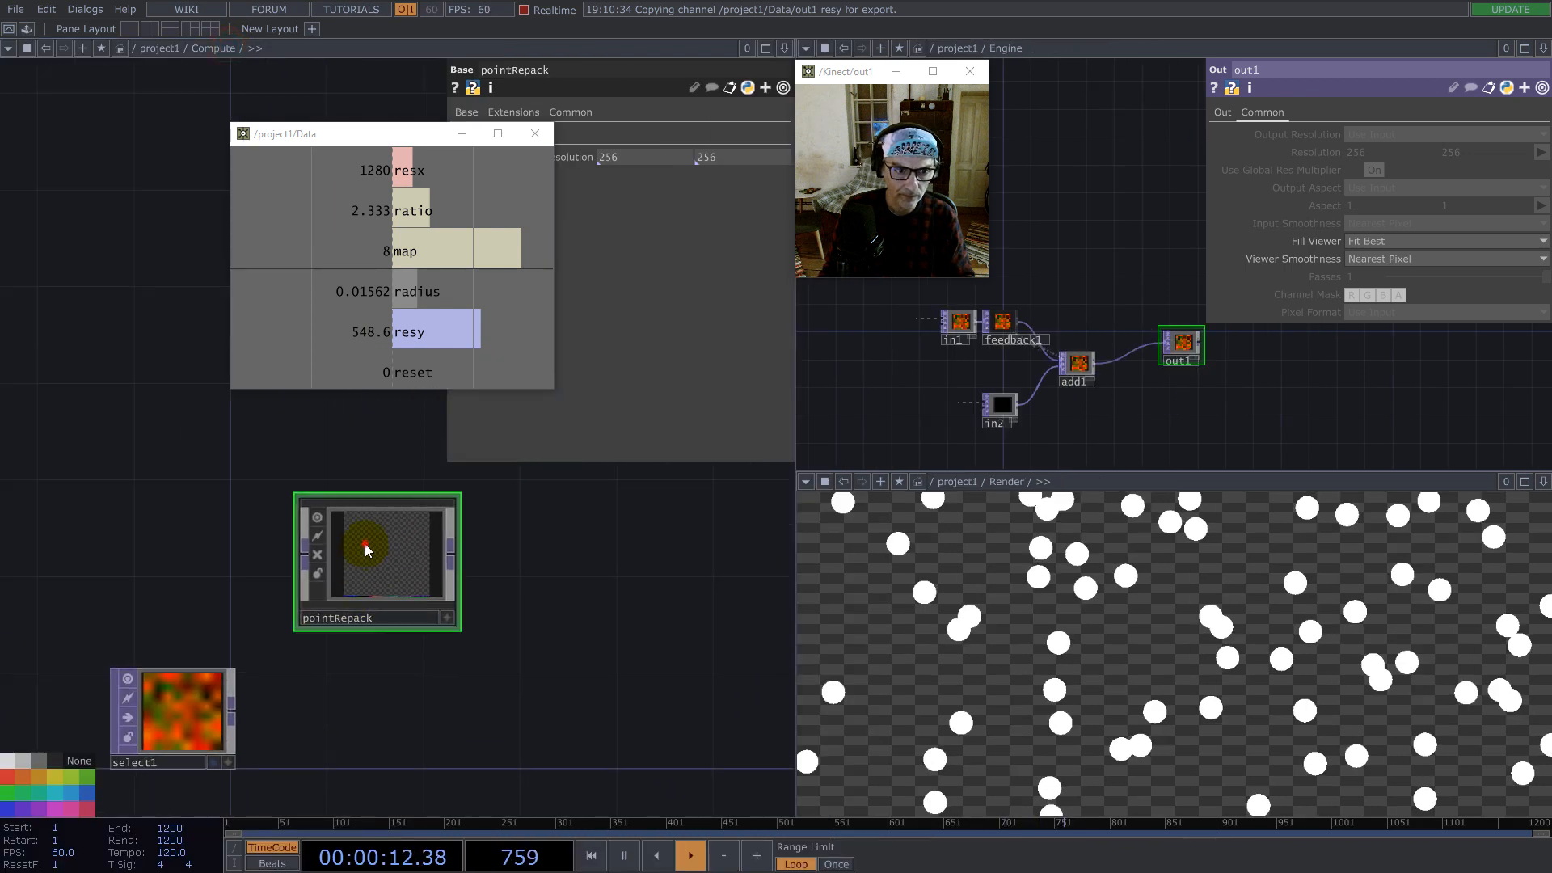
left_click_drag(366, 543, 375, 677)
left_click_drag(232, 712, 373, 724)
Step: Set pointRepack's resolution width to parent(2).op('Data/out1')['map']**2 and its height to 1
left_click_drag(427, 250, 671, 154)
left_click(671, 152)
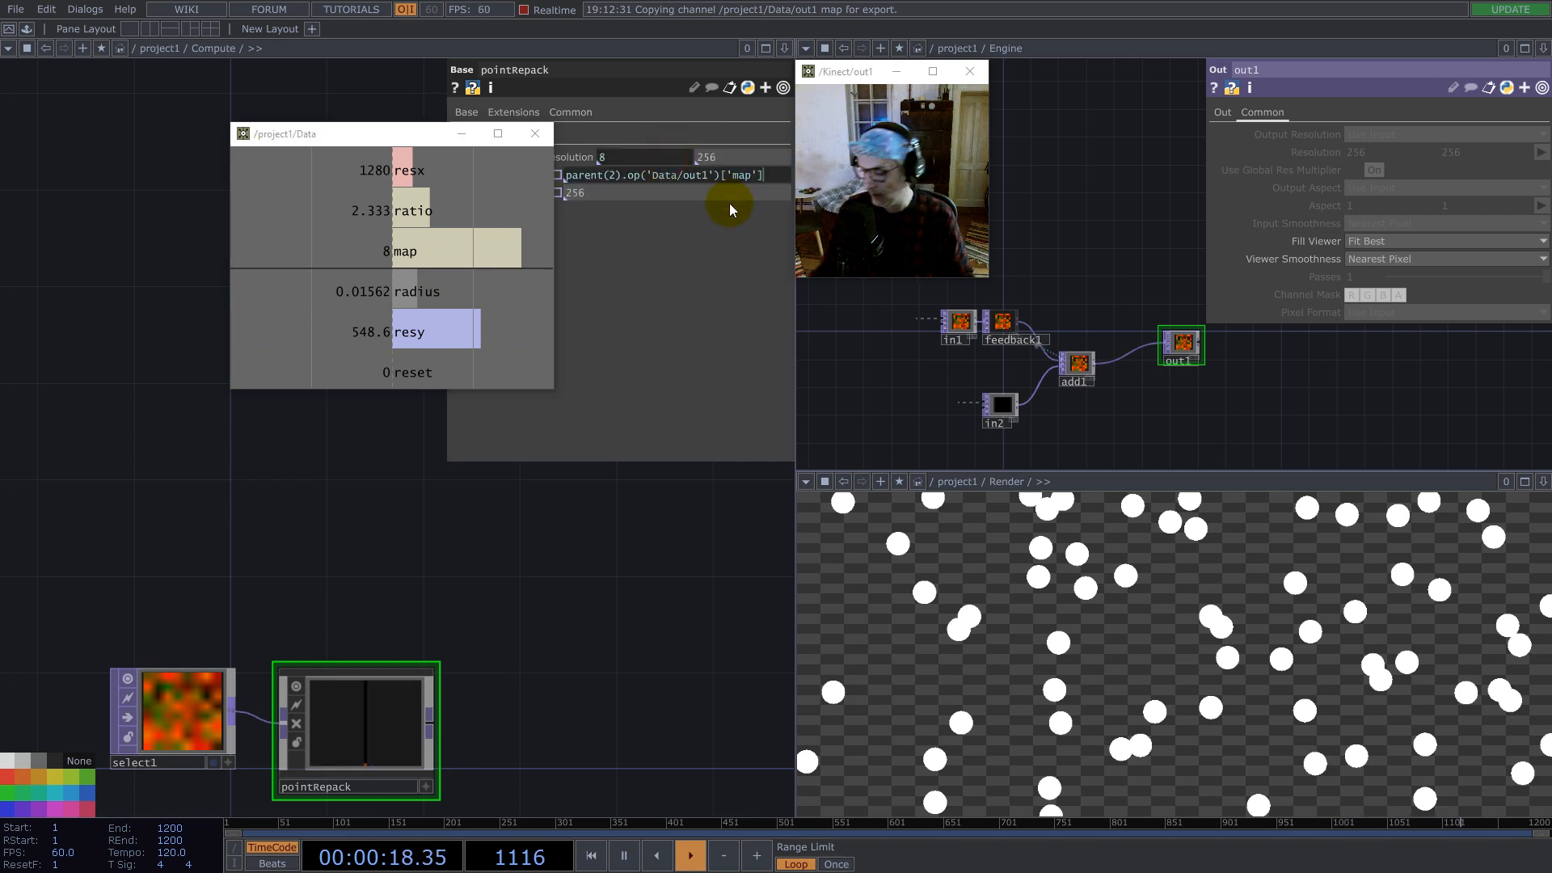
type("**2")
key("Return")
left_click(734, 159)
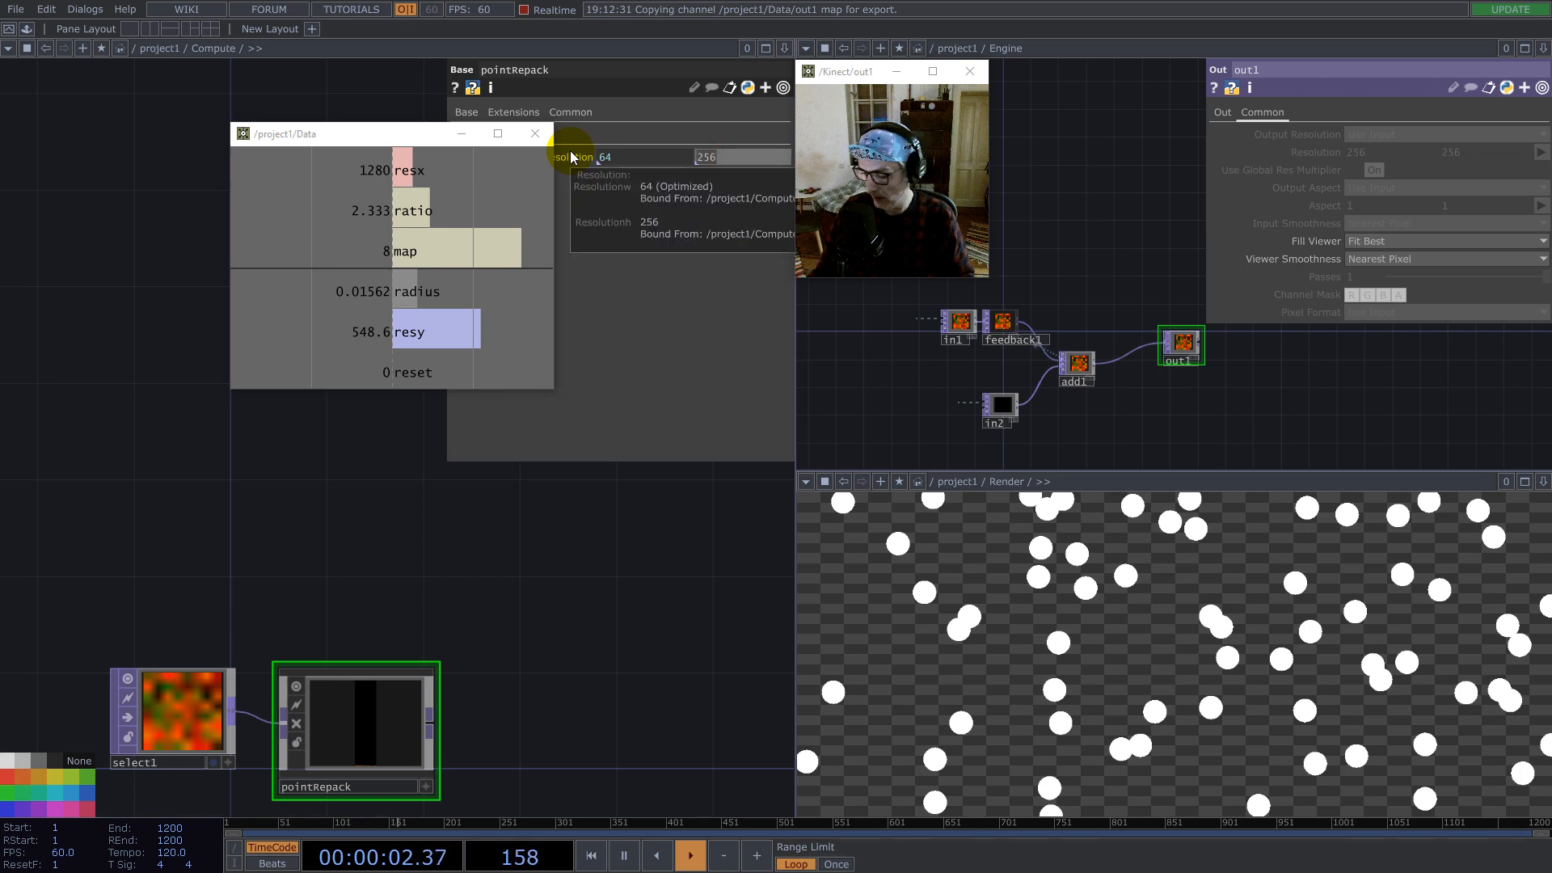
type("1")
key("Return")
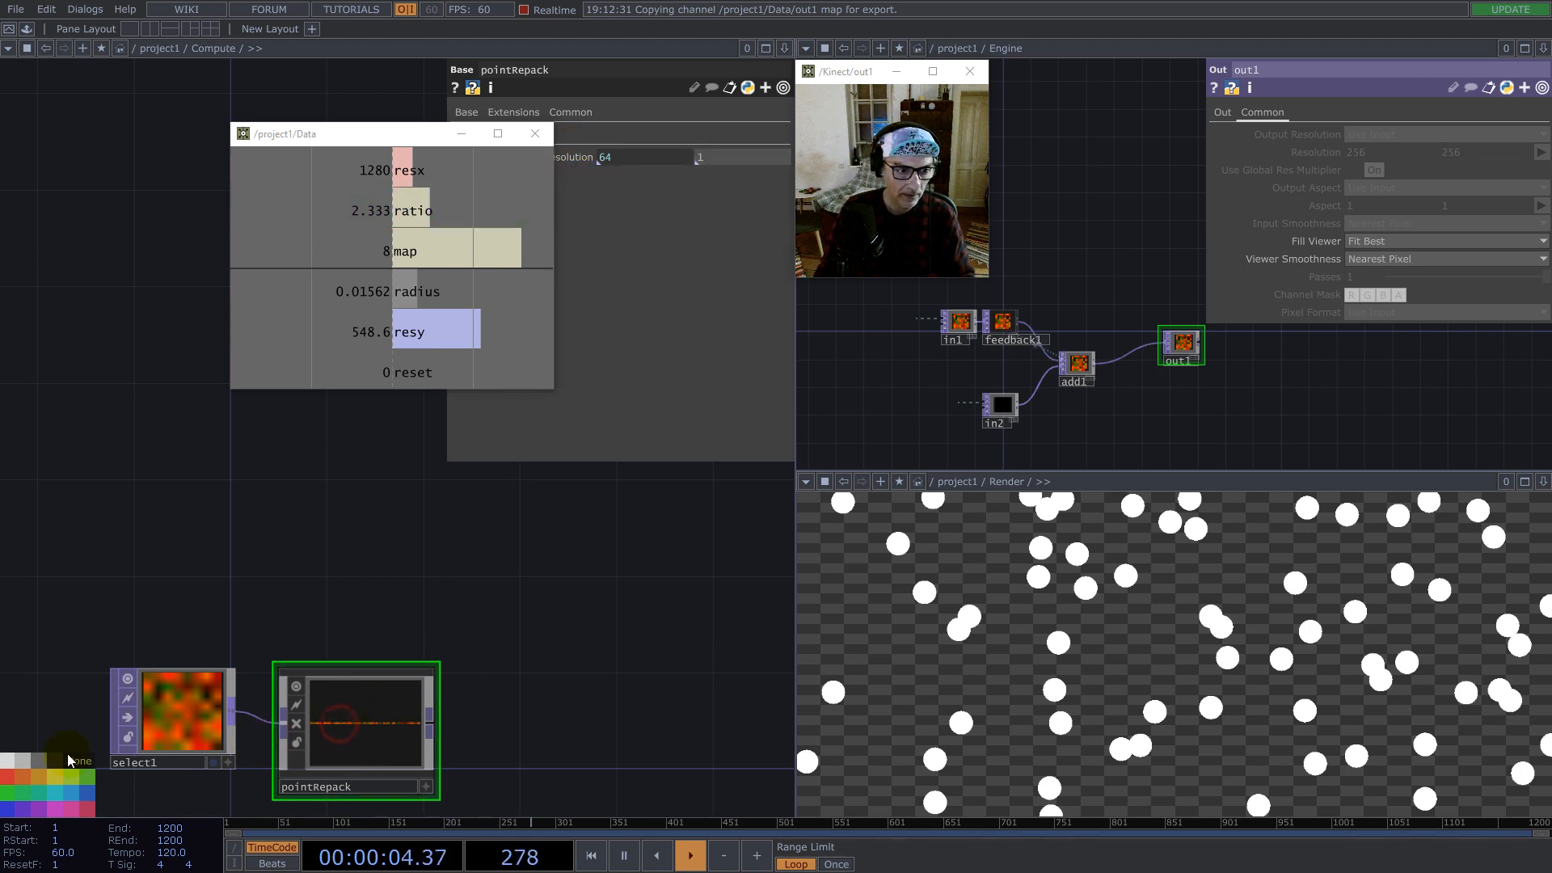
Step: Add a Fit TOP connected to pointRepack's output
left_click_drag(440, 641, 282, 632)
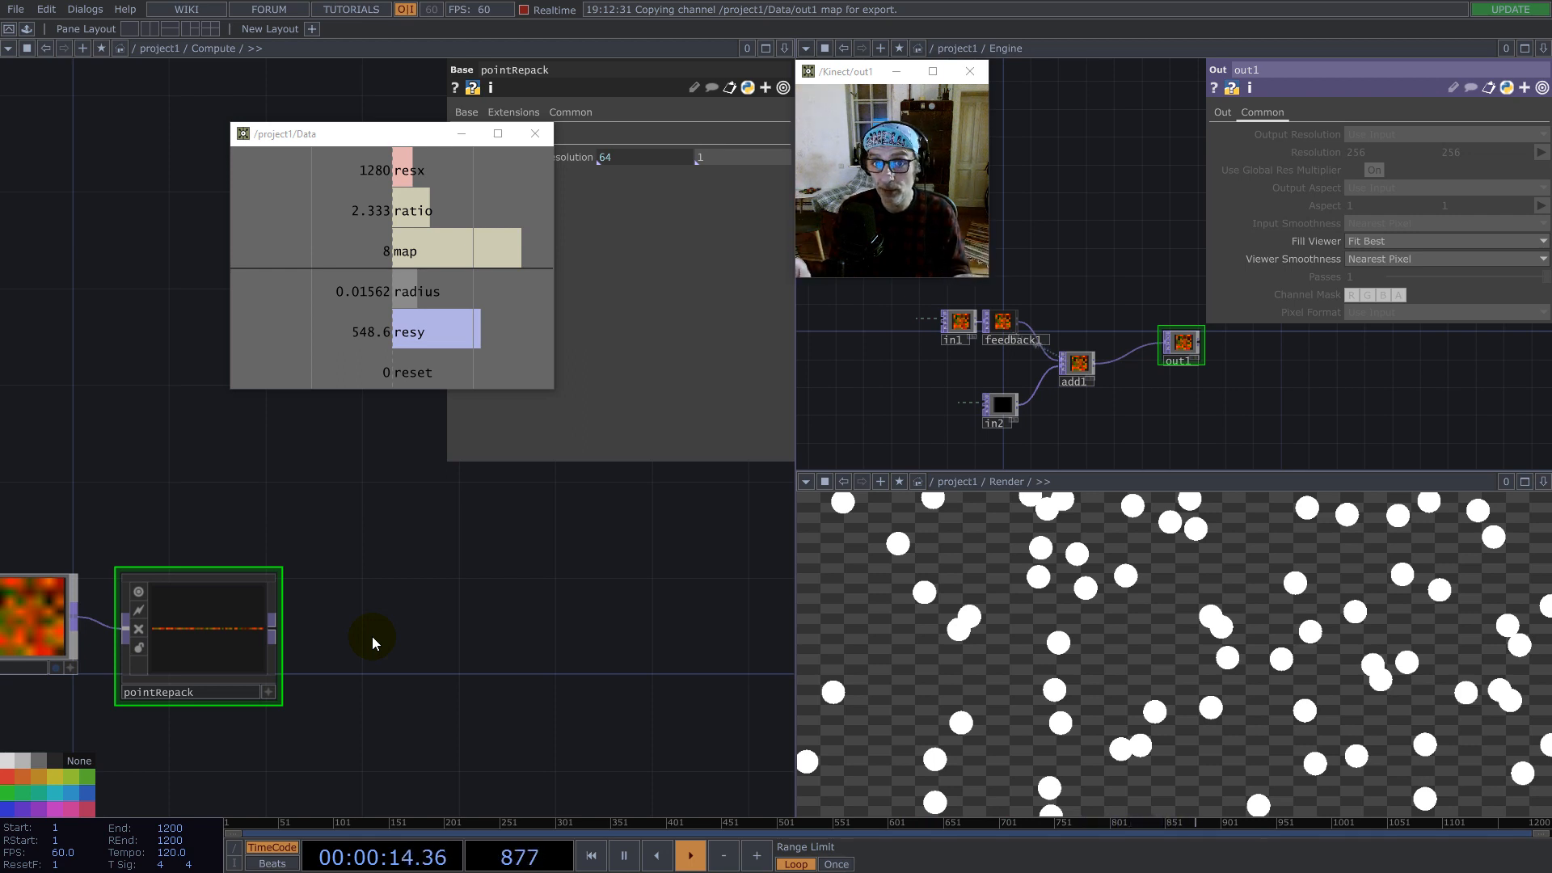
right_click(273, 624)
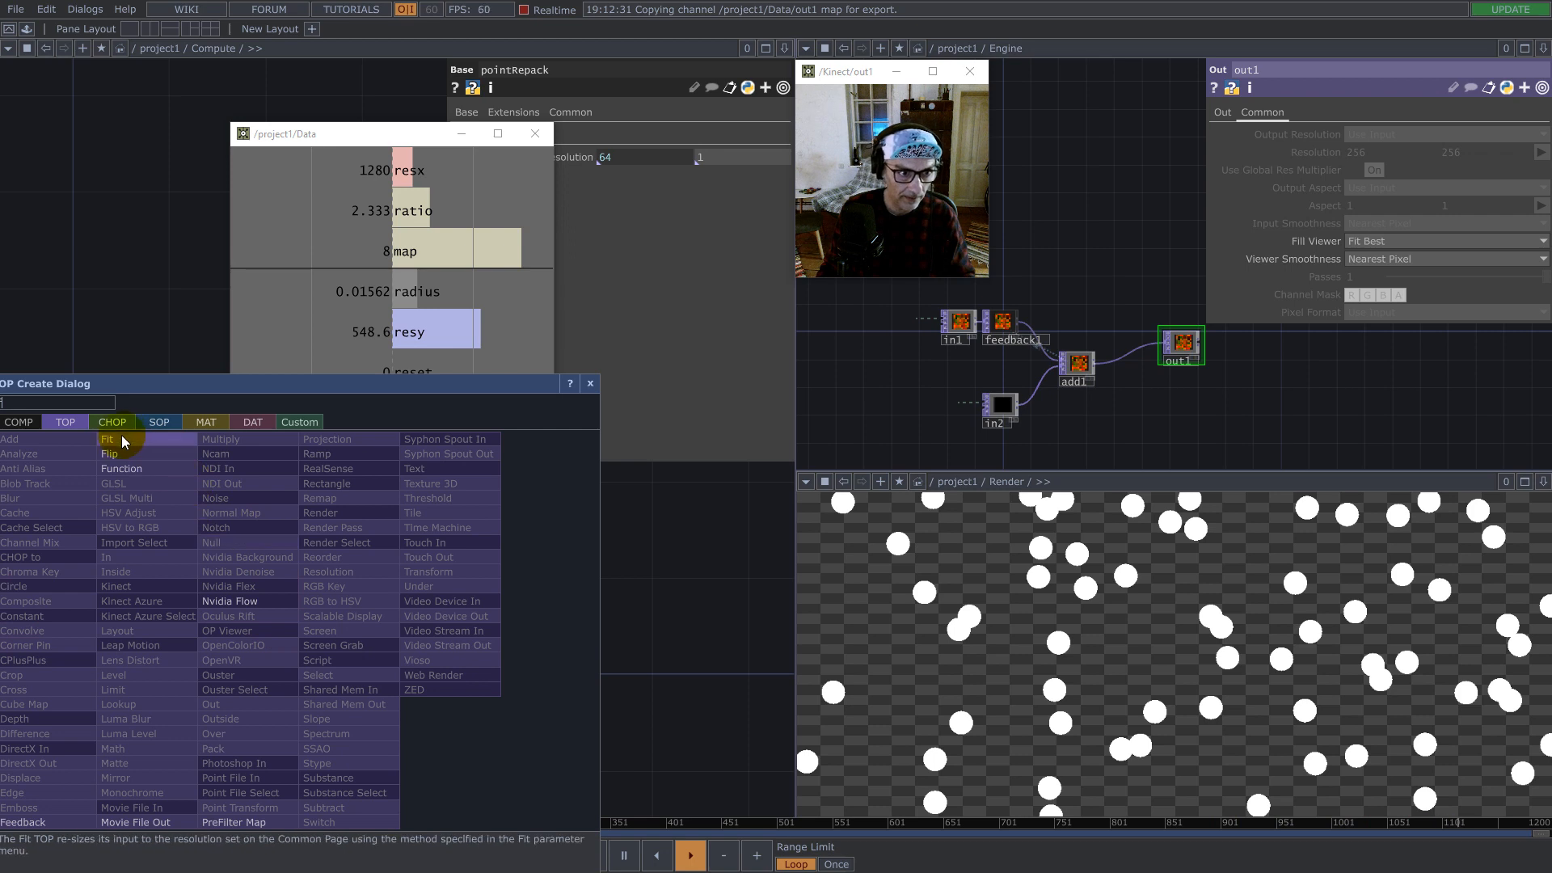
left_click(122, 437)
left_click(398, 638)
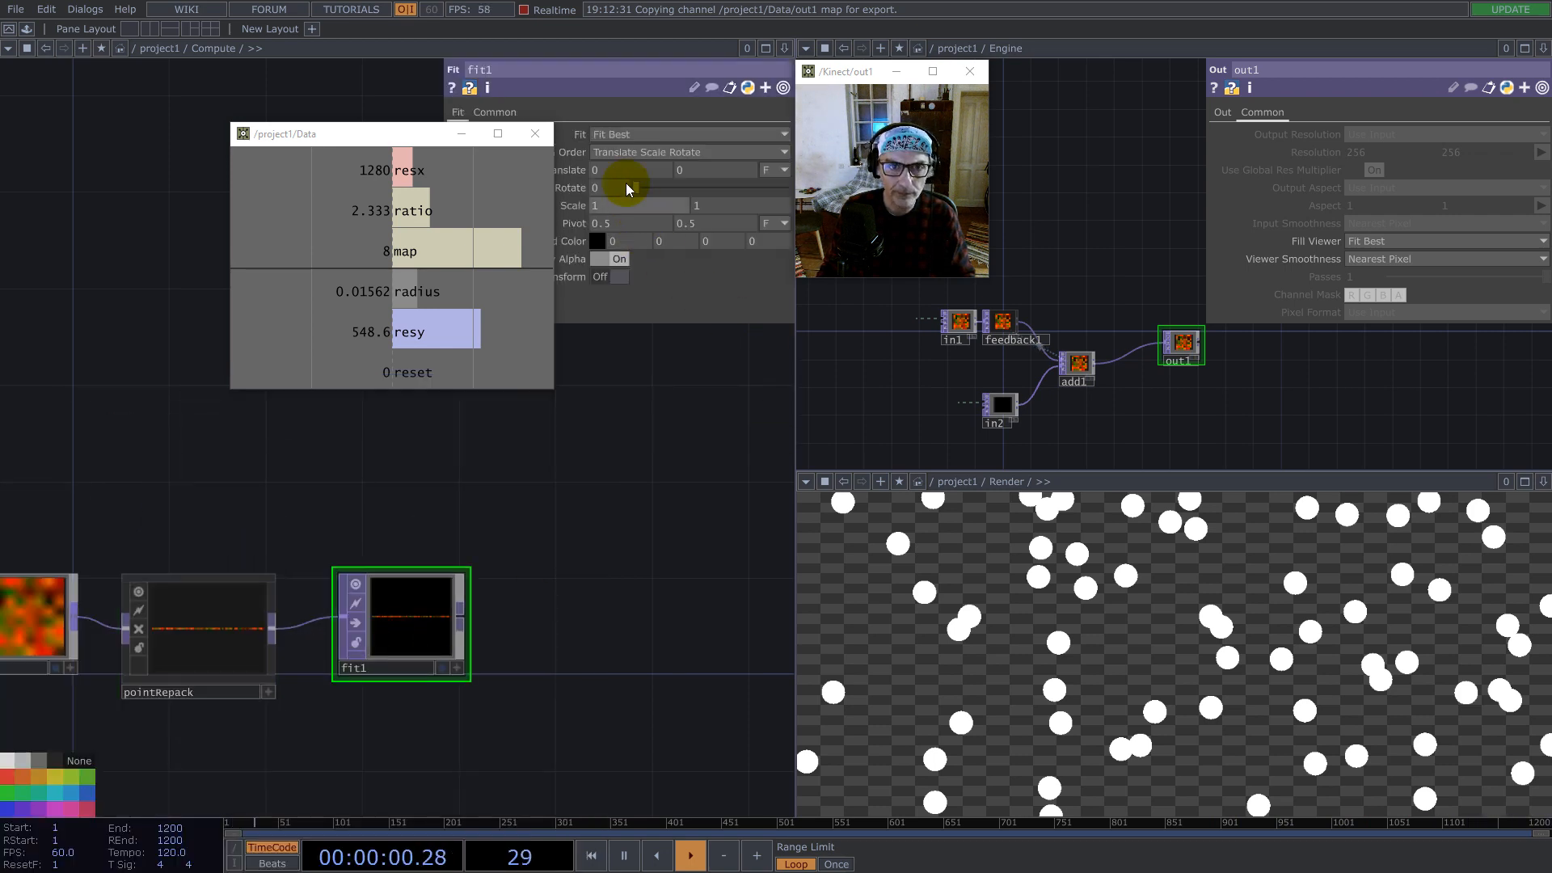
Step: Copy pointRepack's width expression, the Data map channel squared, into both fit1's resolution width and height
left_click_drag(295, 135, 124, 156)
left_click(198, 619)
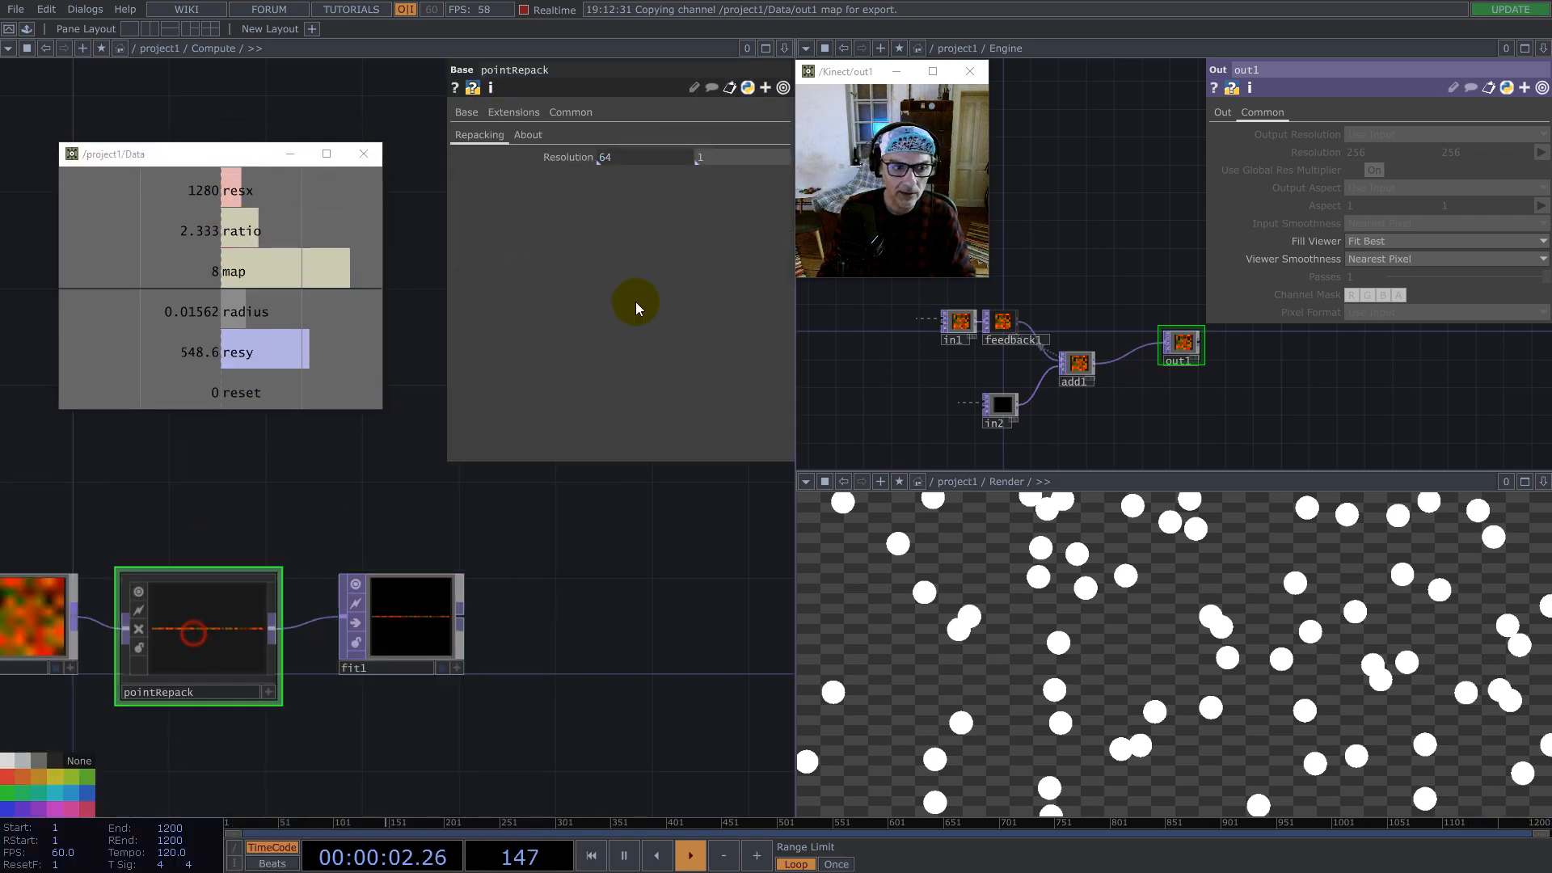
left_click(612, 160)
left_click_drag(782, 175, 482, 176)
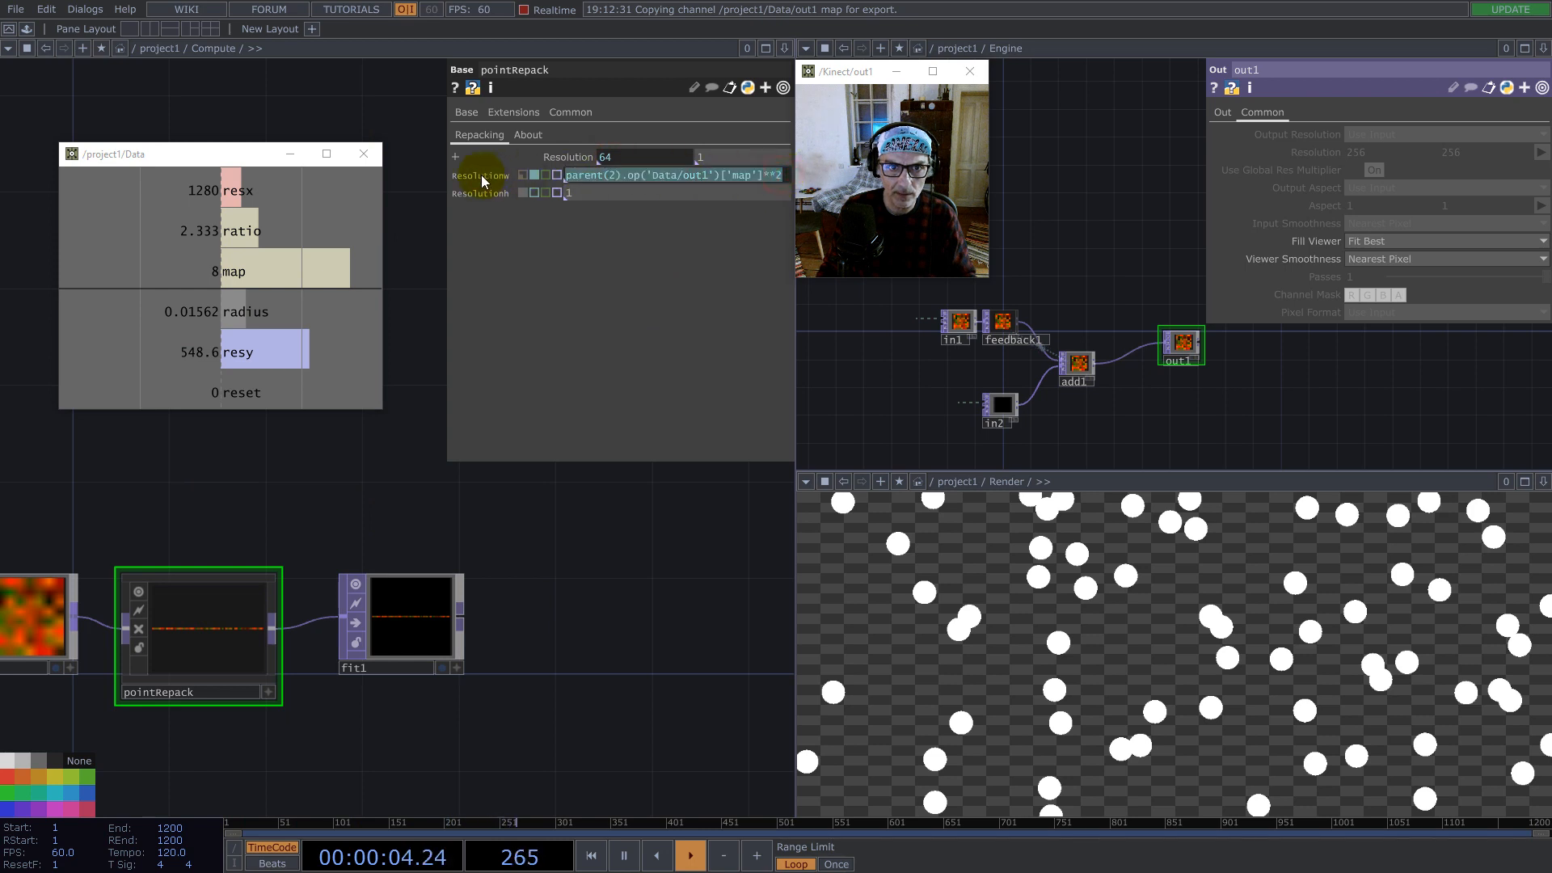
left_click(416, 583)
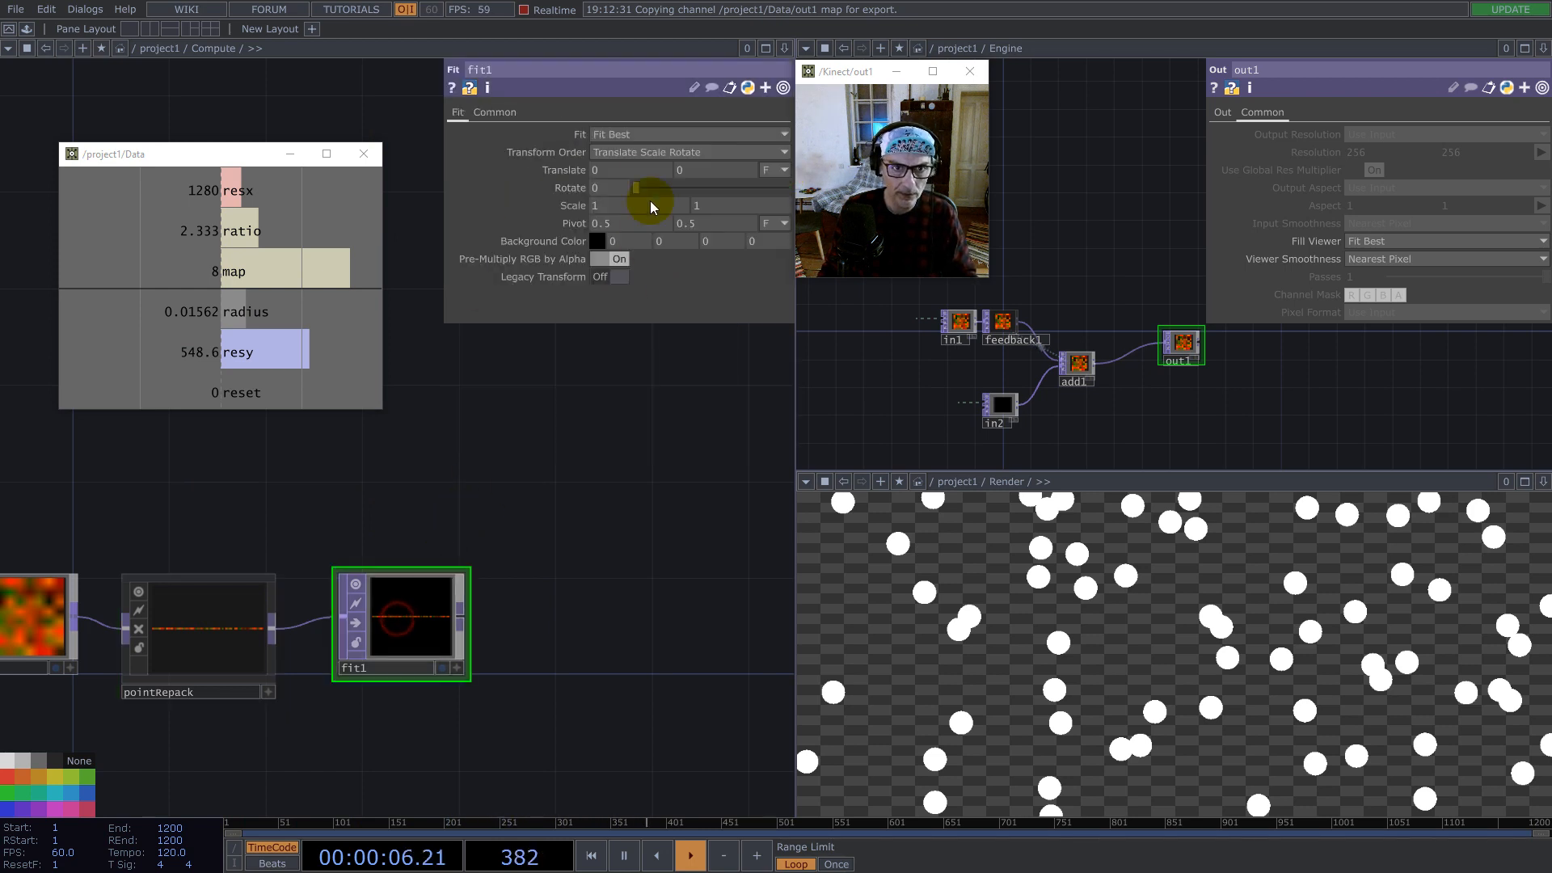
left_click(495, 112)
left_click(624, 144)
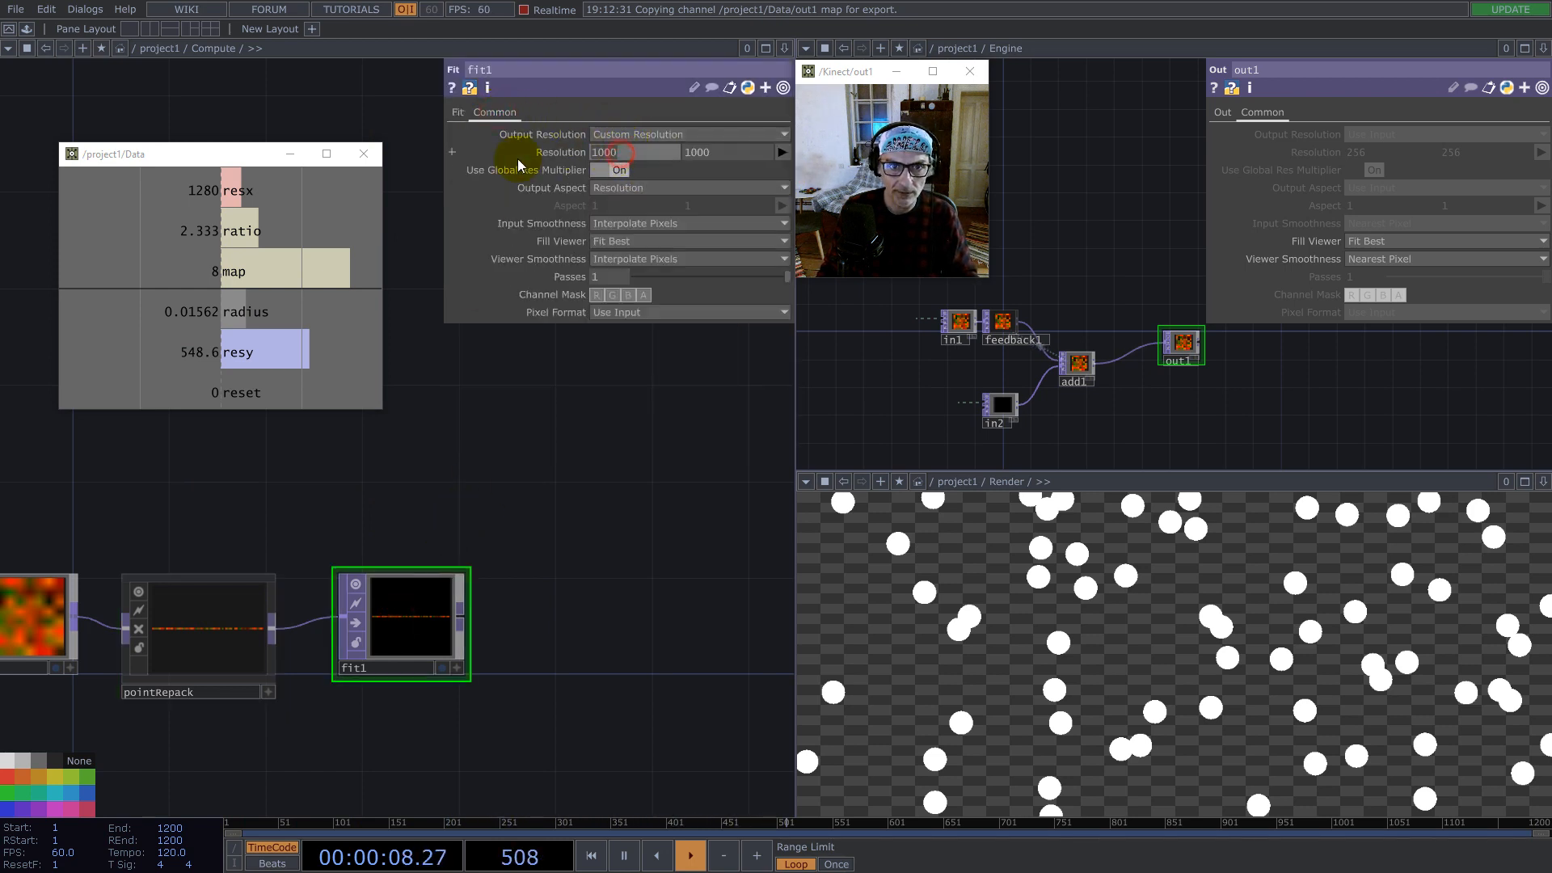
key("ctrl+v")
left_click_drag(734, 155, 583, 146)
key("ctrl+v")
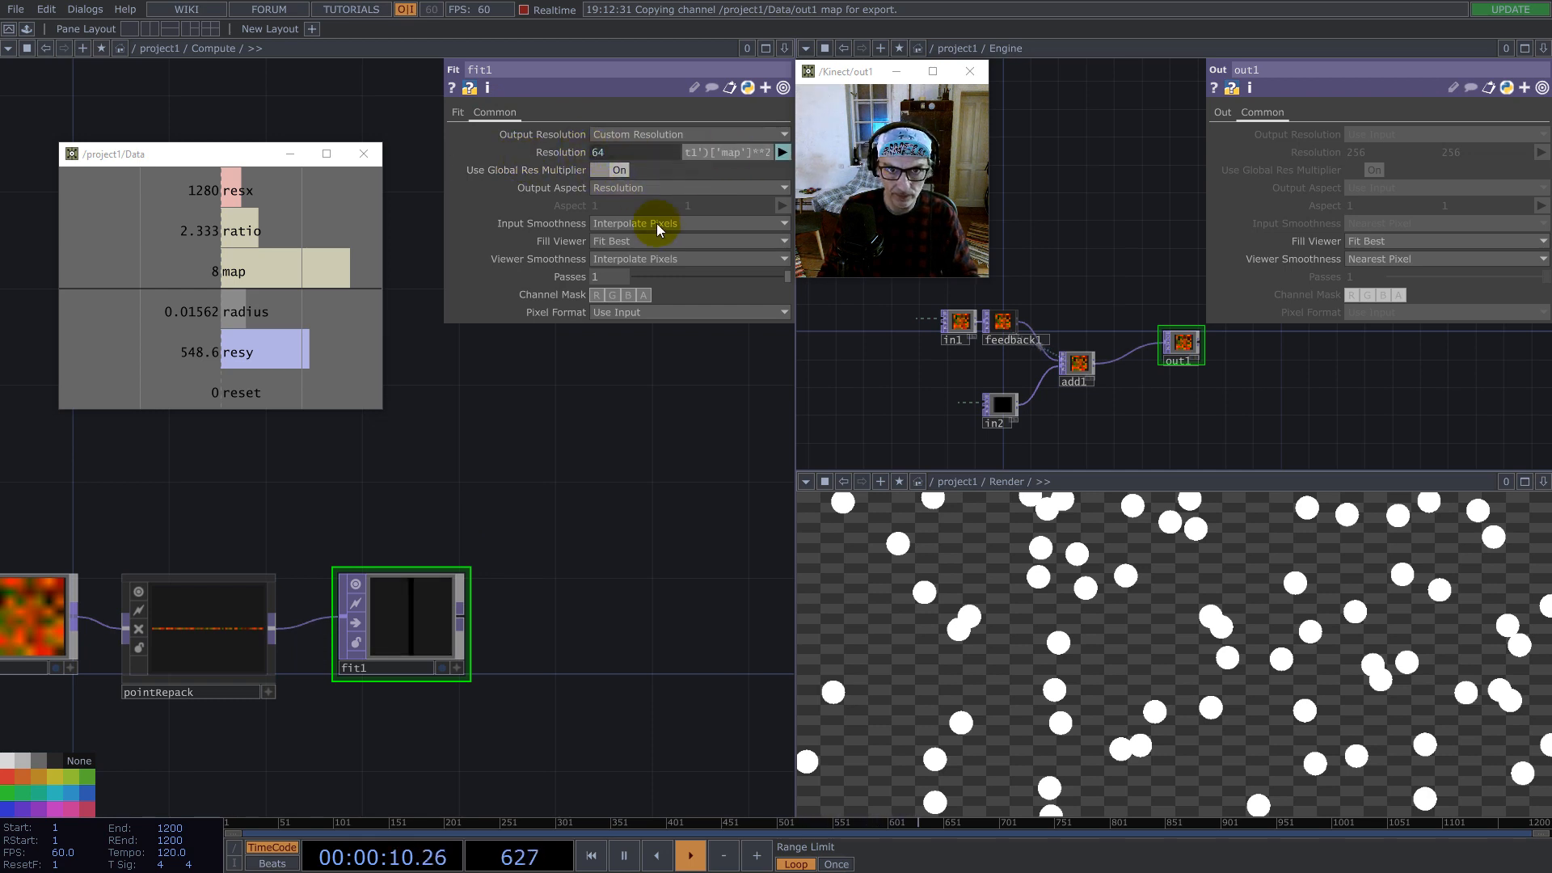
Step: Set fit1's input and viewer smoothness to Nearest Pixel and its fit mode to Fill
left_click(655, 226)
left_click(657, 242)
left_click(658, 259)
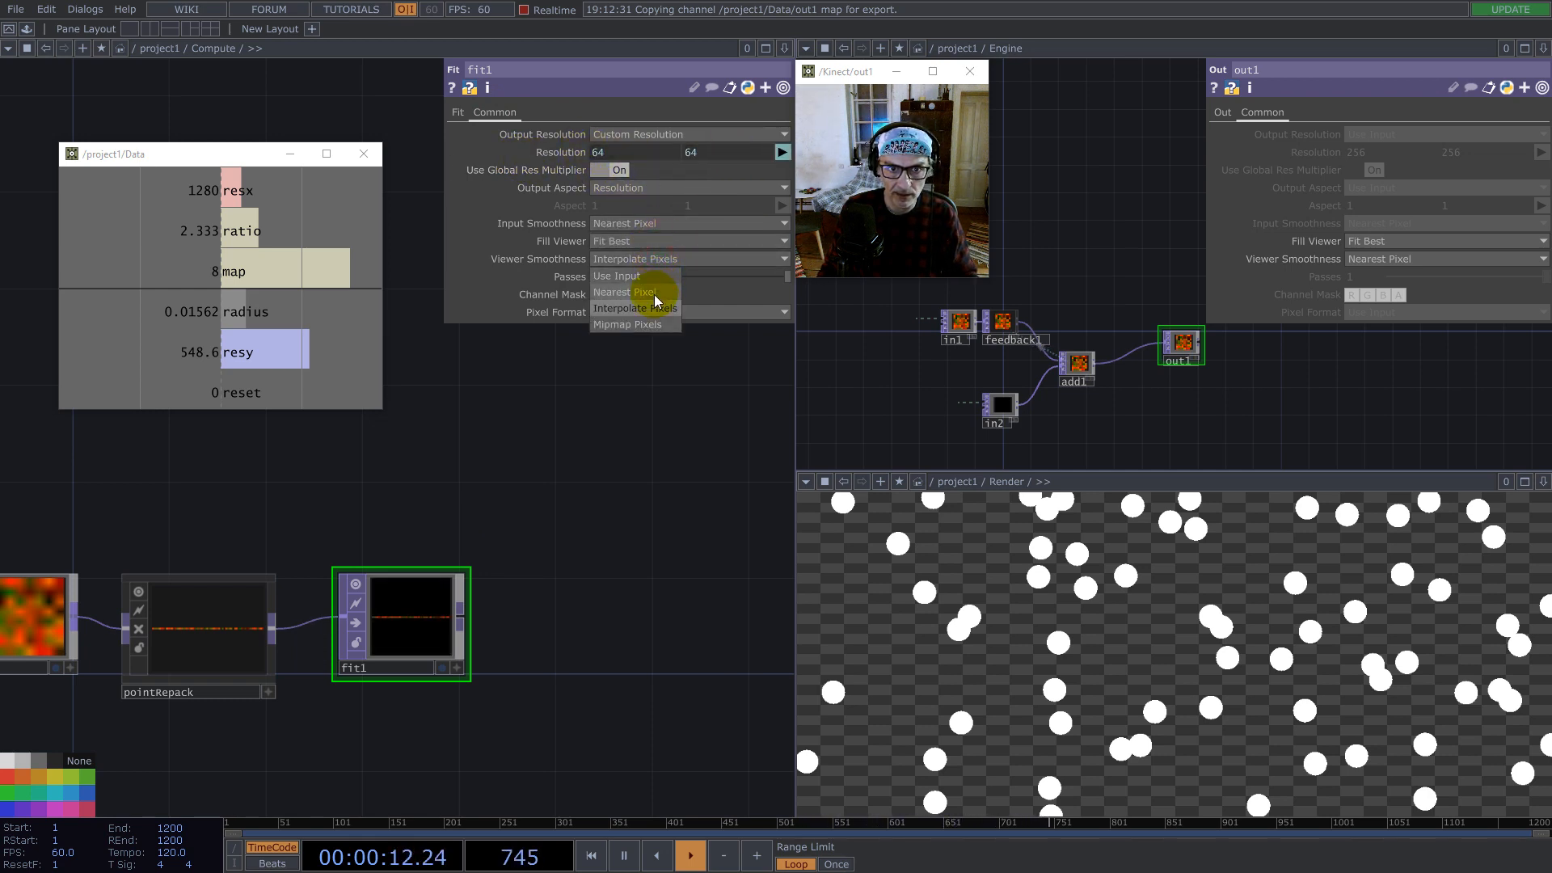
left_click(653, 294)
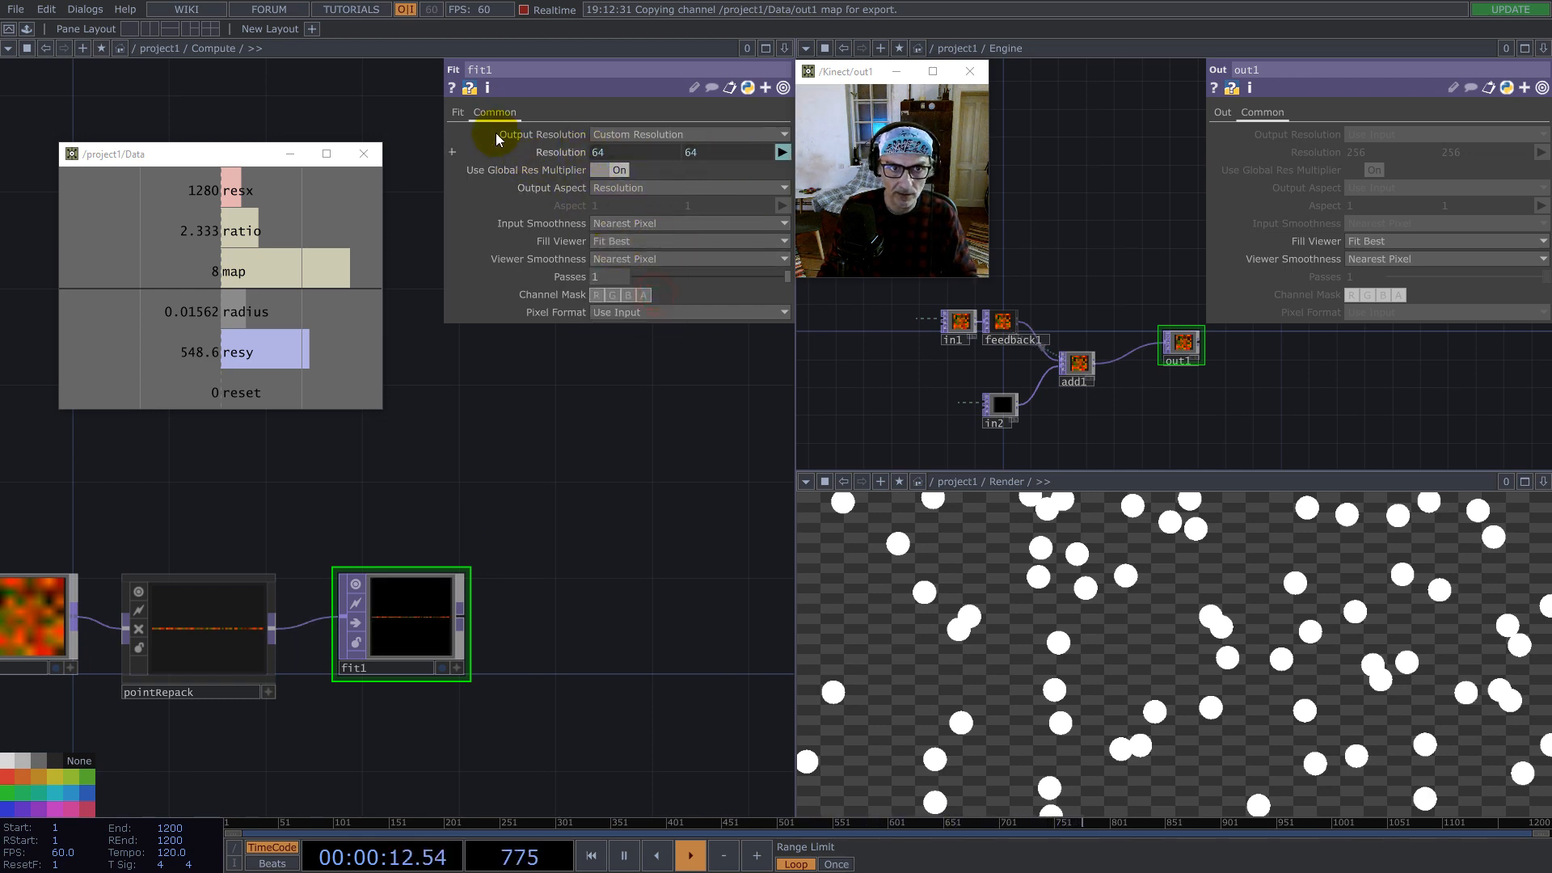
left_click(457, 112)
left_click(593, 134)
left_click(622, 234)
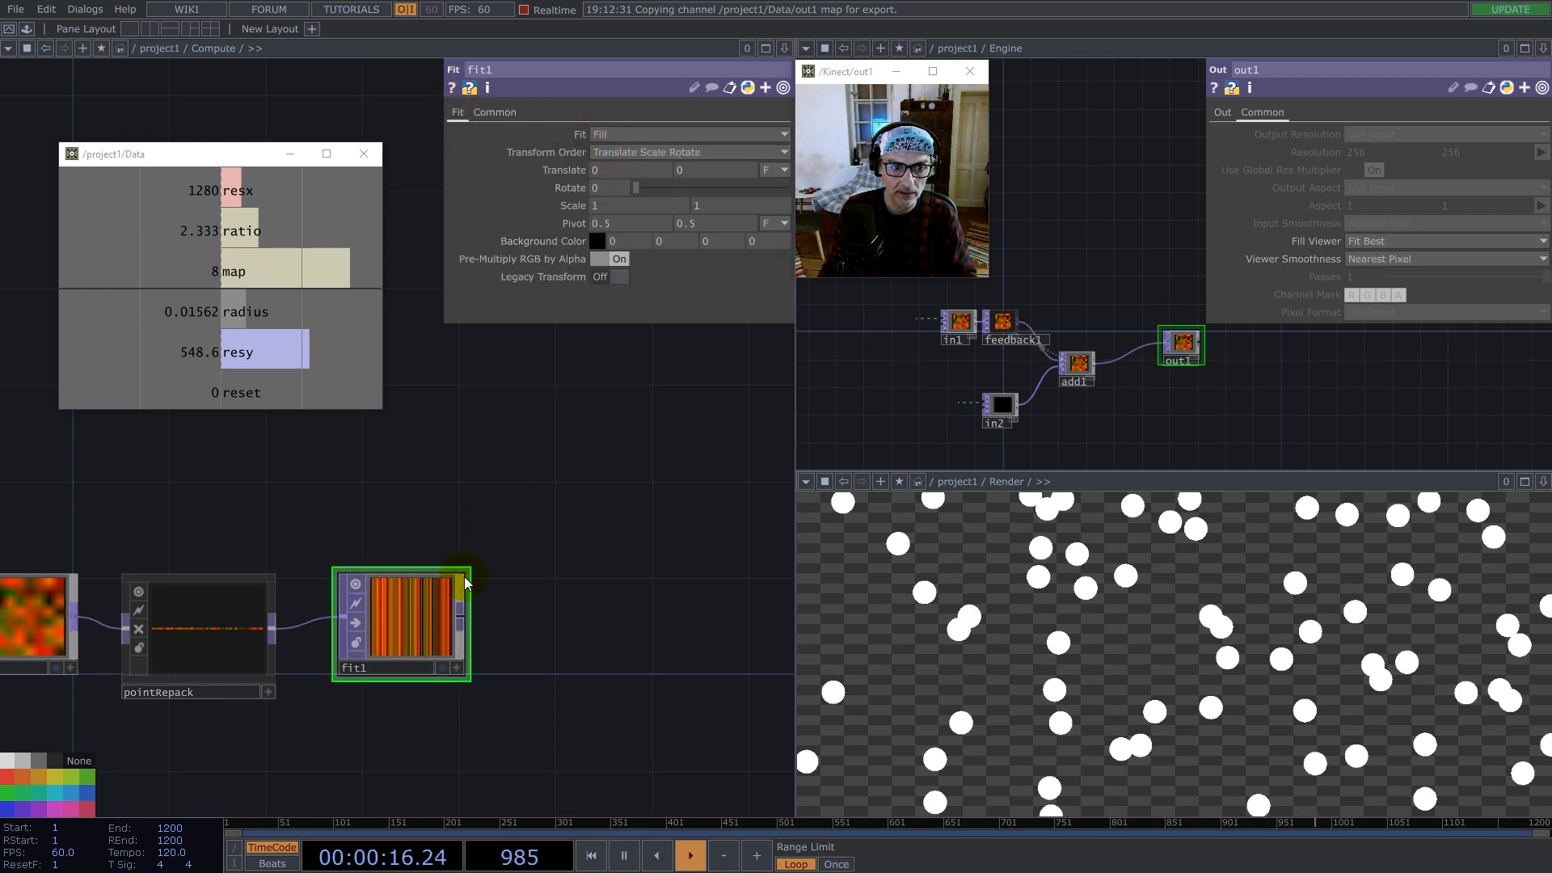
Step: Add a Flip TOP after fit1 and set its flop to Bottom Left
right_click(464, 620)
type("fli")
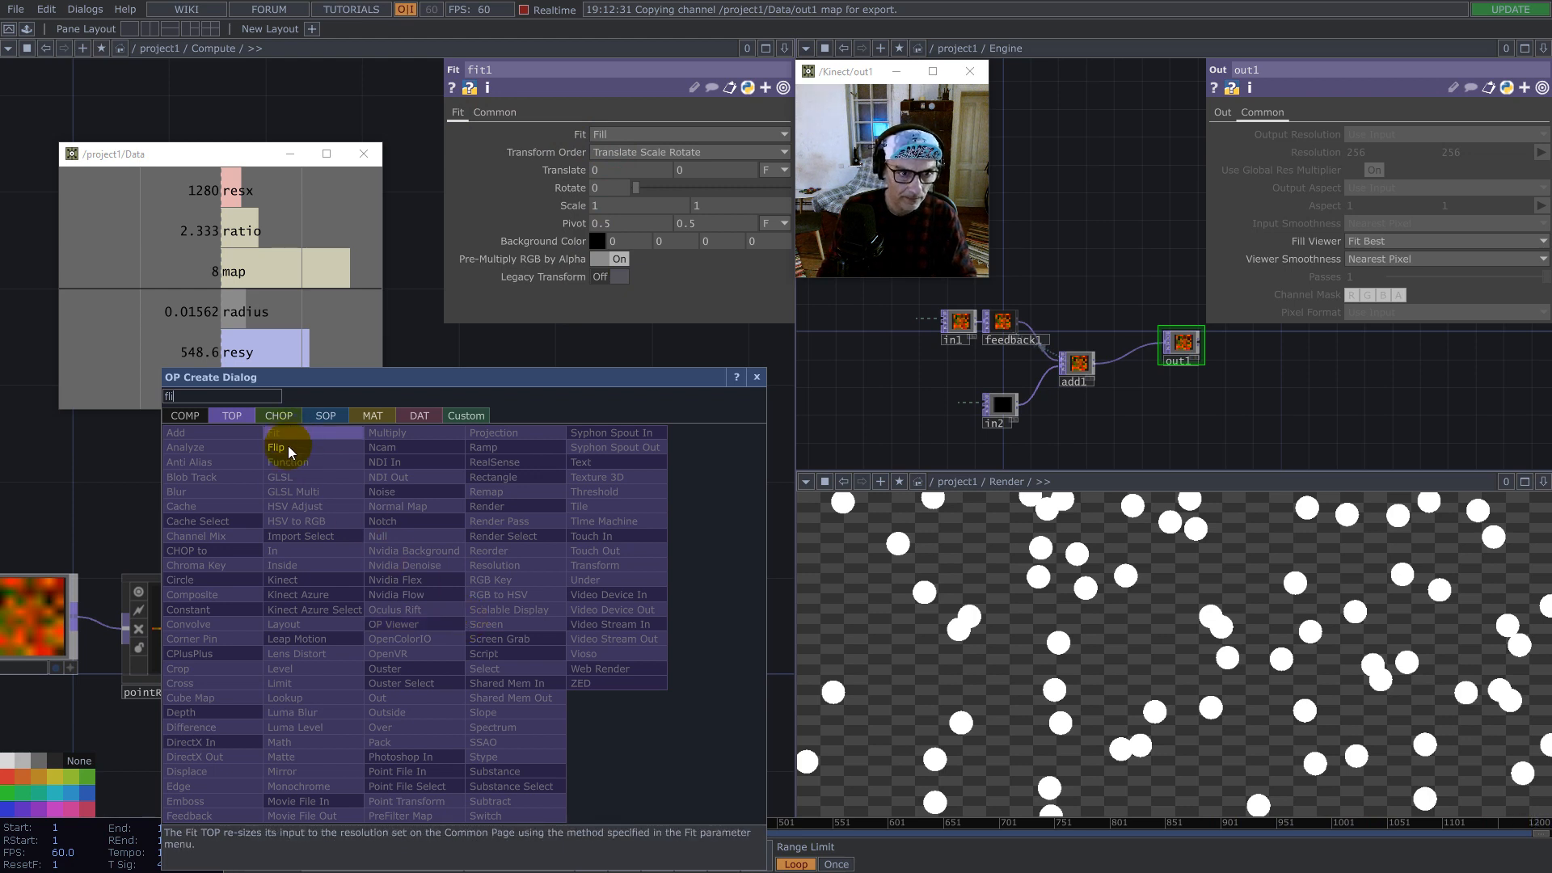
left_click(288, 446)
left_click(609, 698)
left_click(614, 171)
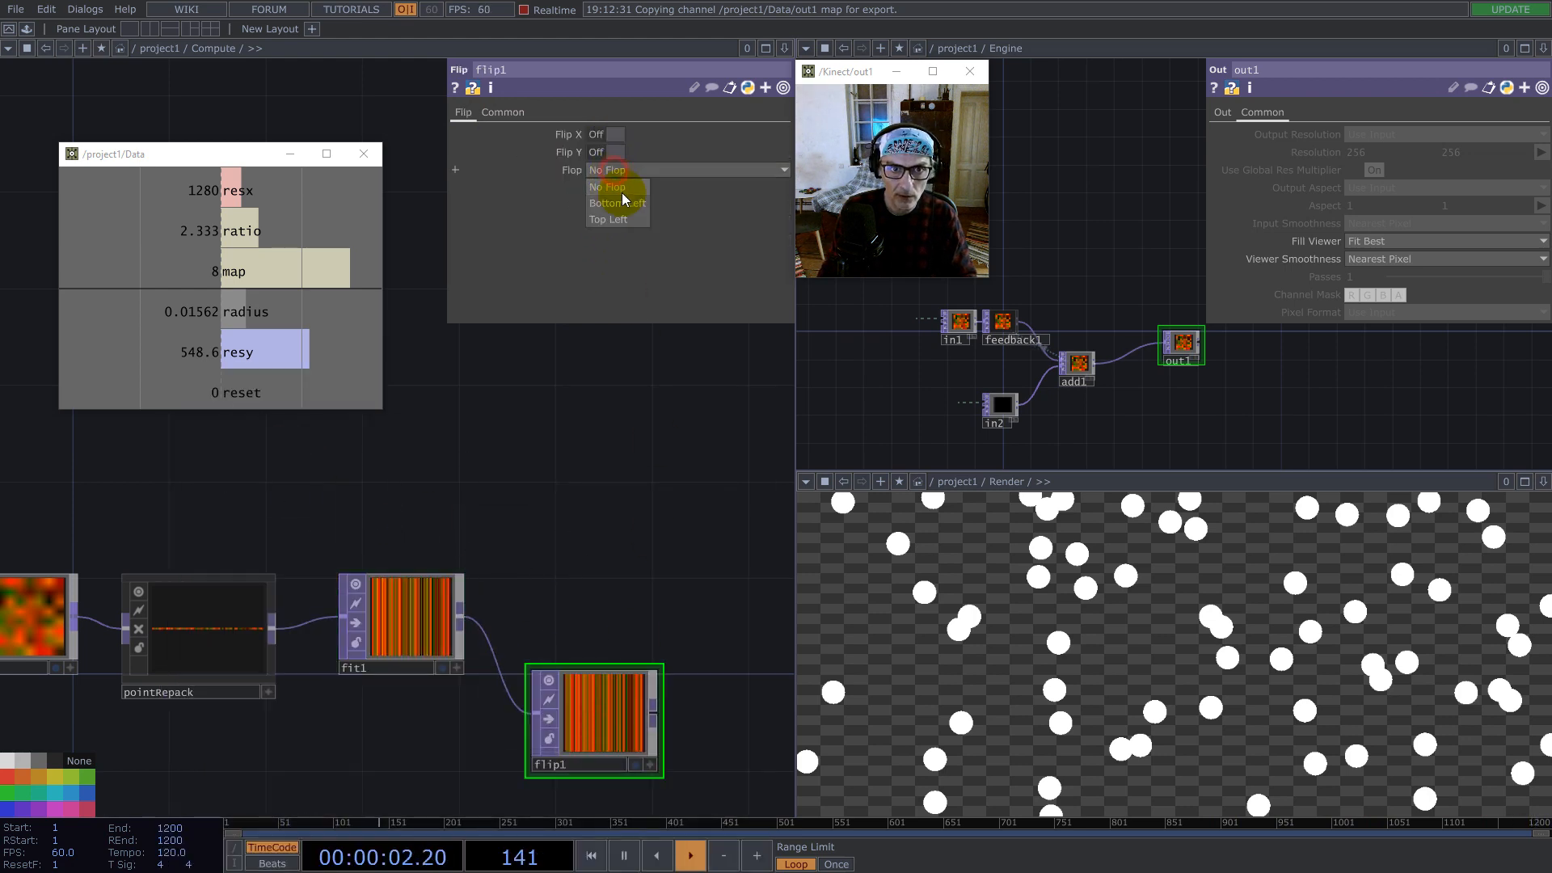
left_click(618, 203)
Step: Add a Subtract TOP with fit1 as its first input and flip1 as its second
left_click_drag(444, 633, 305, 657)
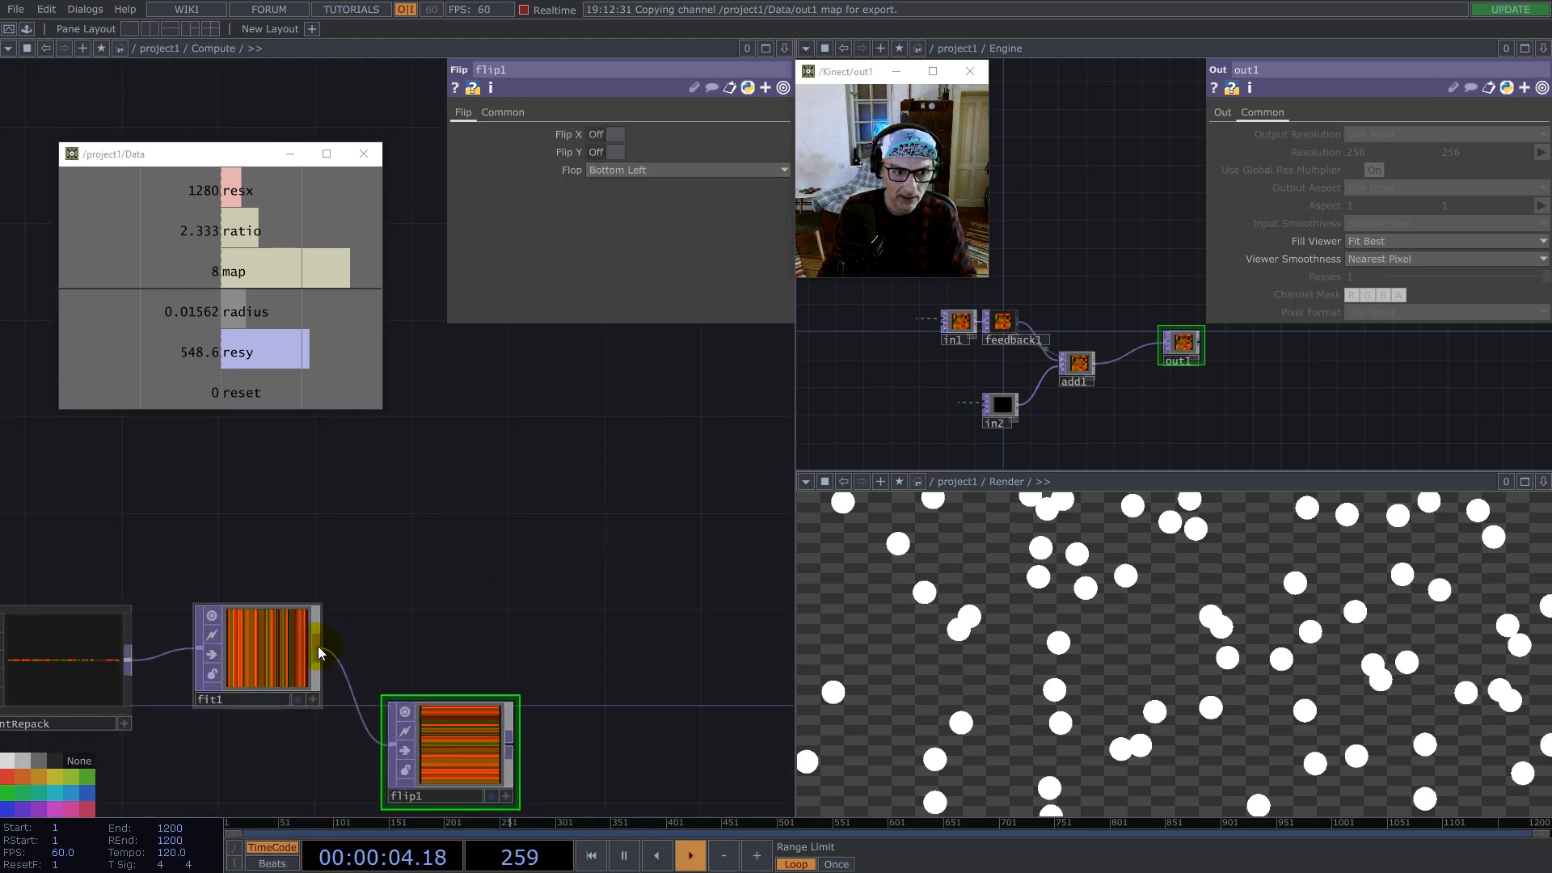
right_click(318, 647)
type("s")
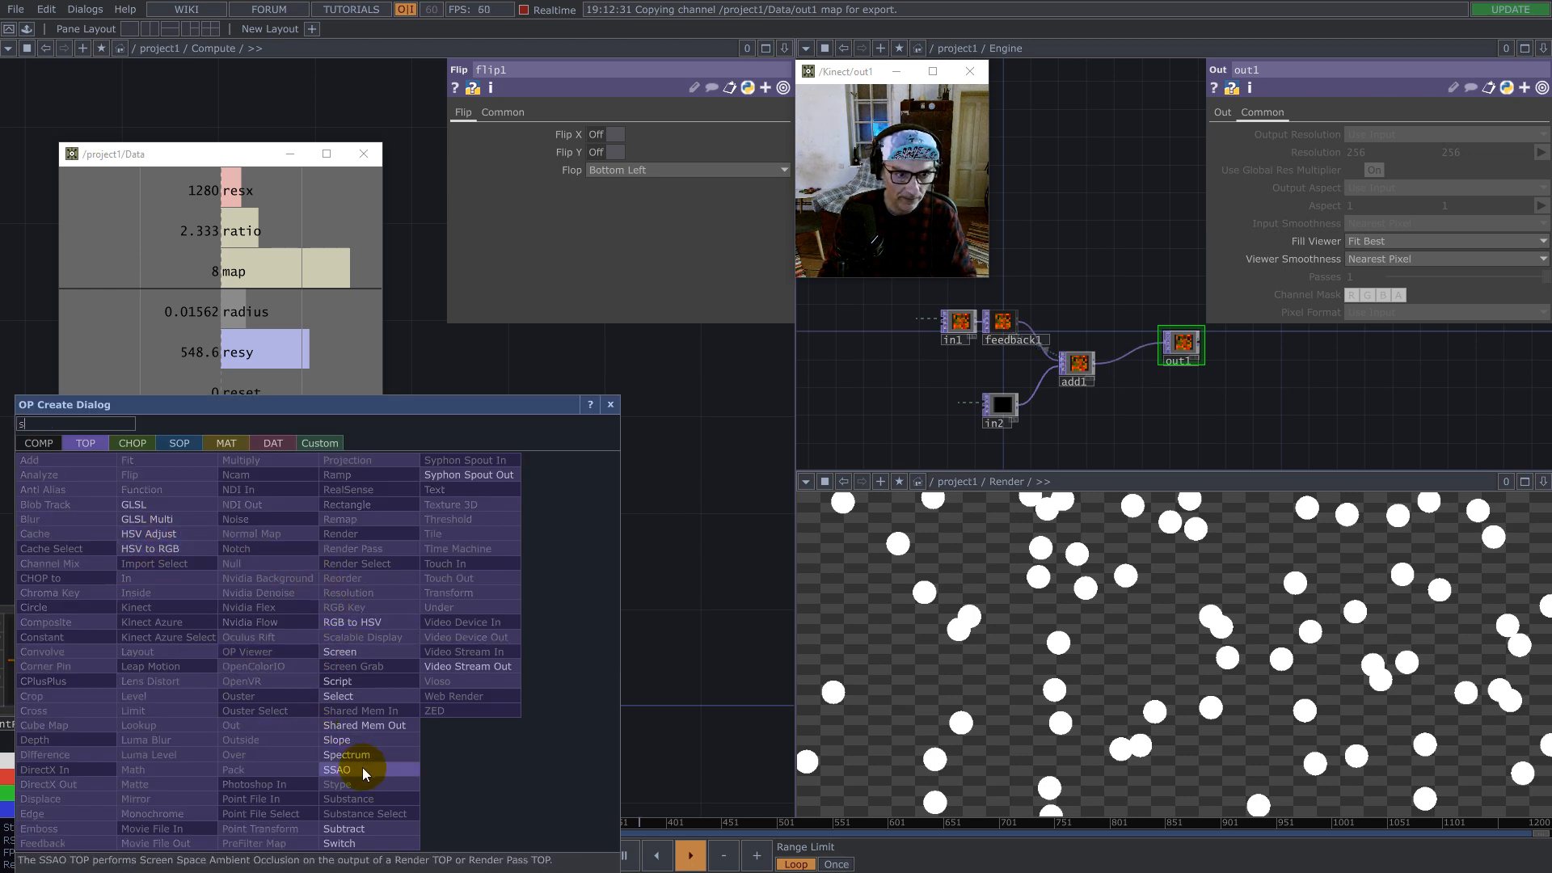
left_click(355, 828)
left_click(662, 652)
left_click_drag(510, 743, 590, 630)
left_click_drag(578, 557, 330, 502)
left_click_drag(448, 584, 449, 607)
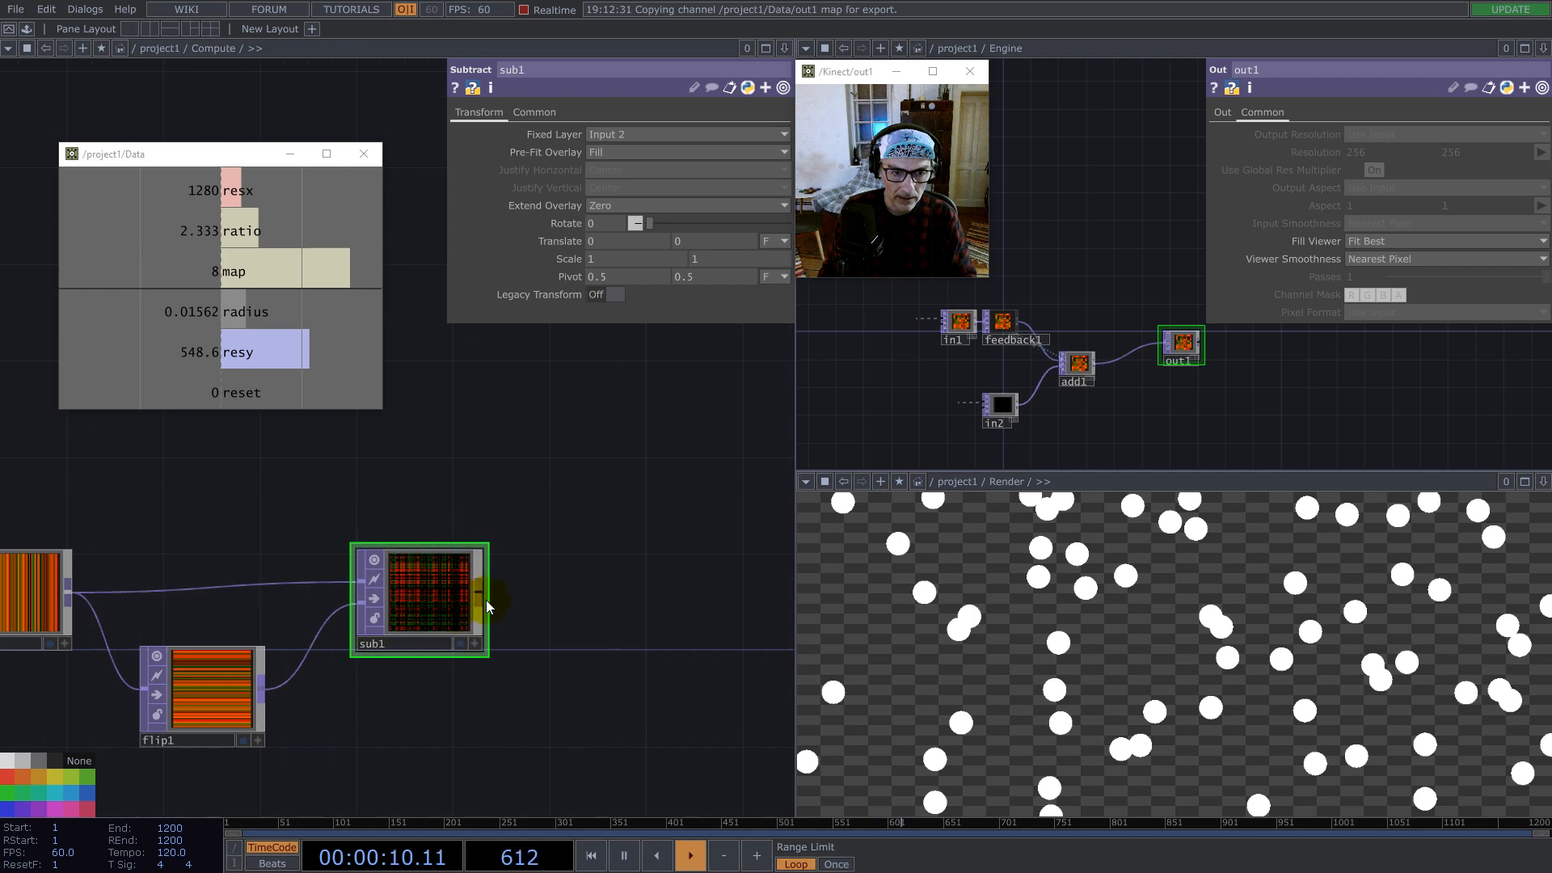
Step: Add a Math TOP connected to sub1's output
left_click(483, 589)
type("m")
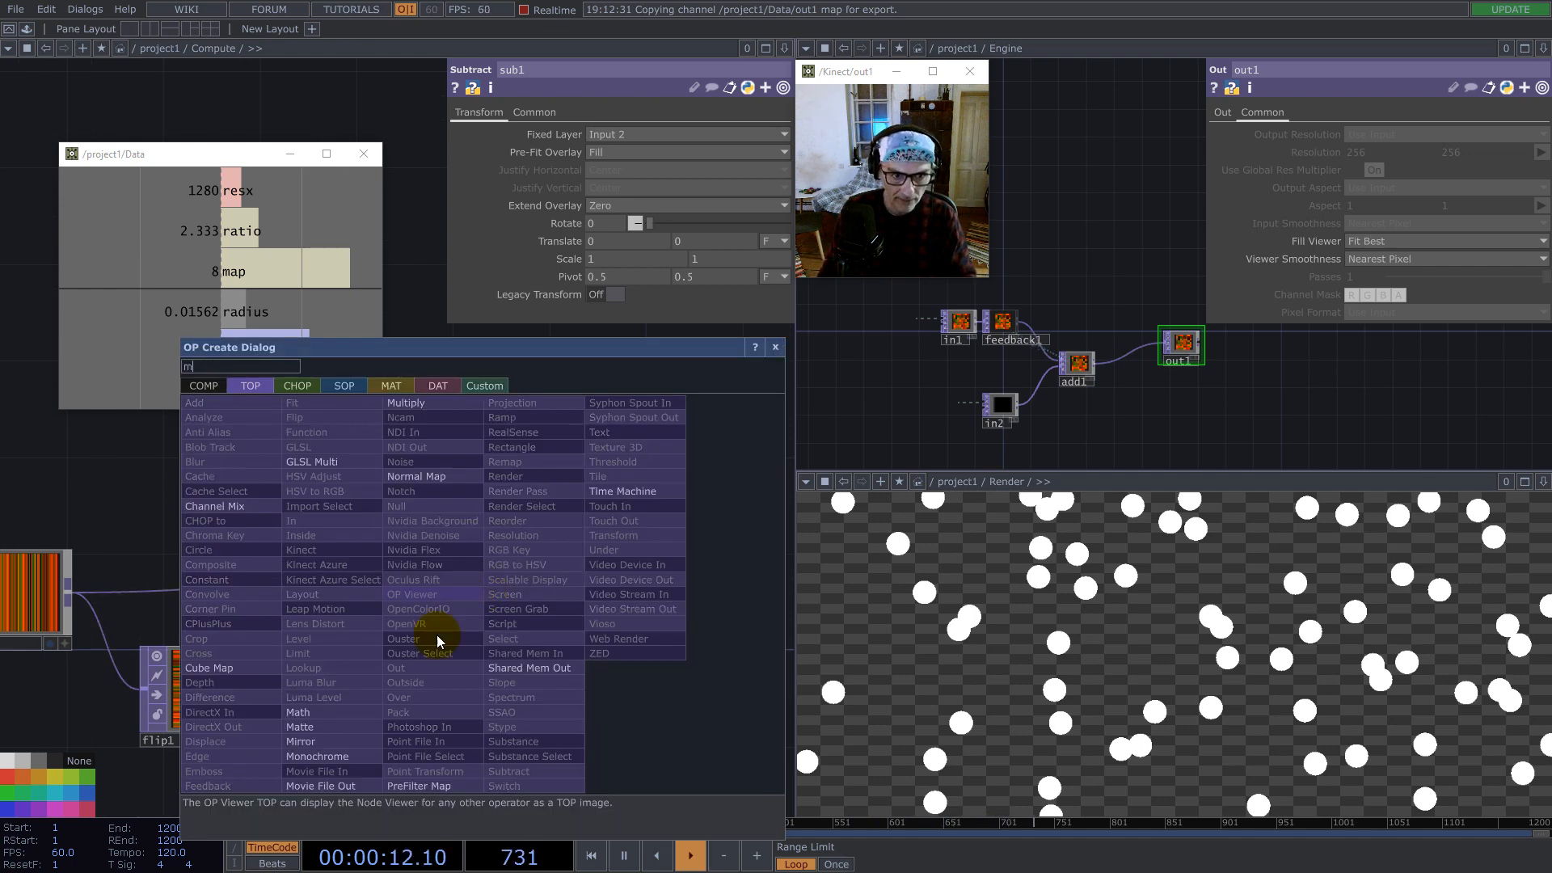
left_click(321, 711)
left_click(567, 612)
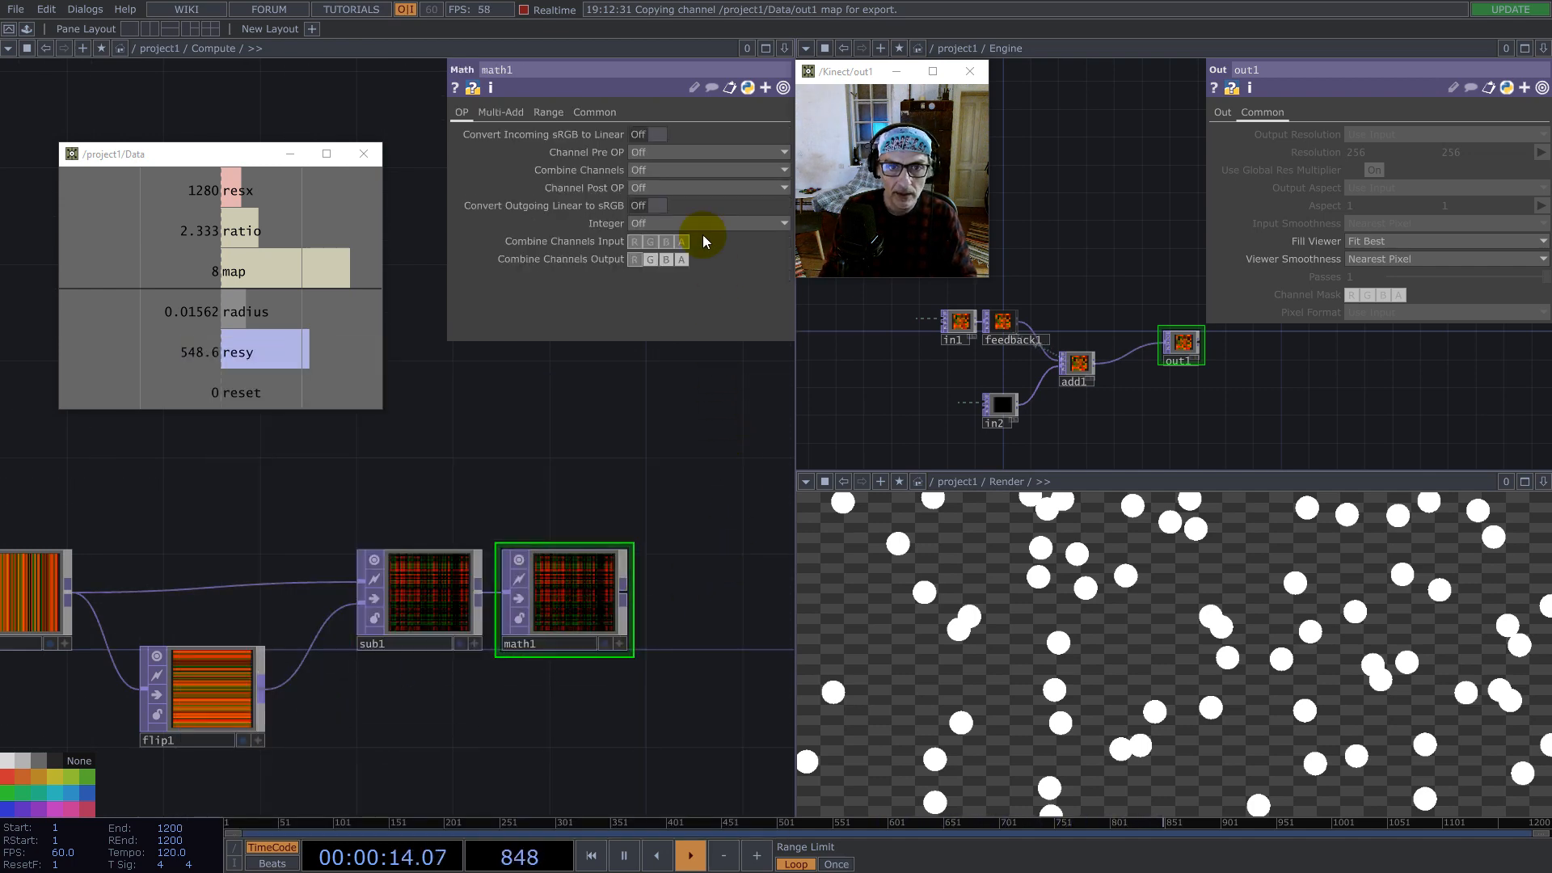
Step: Set math1 to combine its channels by Length, excluding alpha from the combined input channels
left_click(643, 170)
left_click(658, 313)
left_click(682, 242)
middle_click(579, 604)
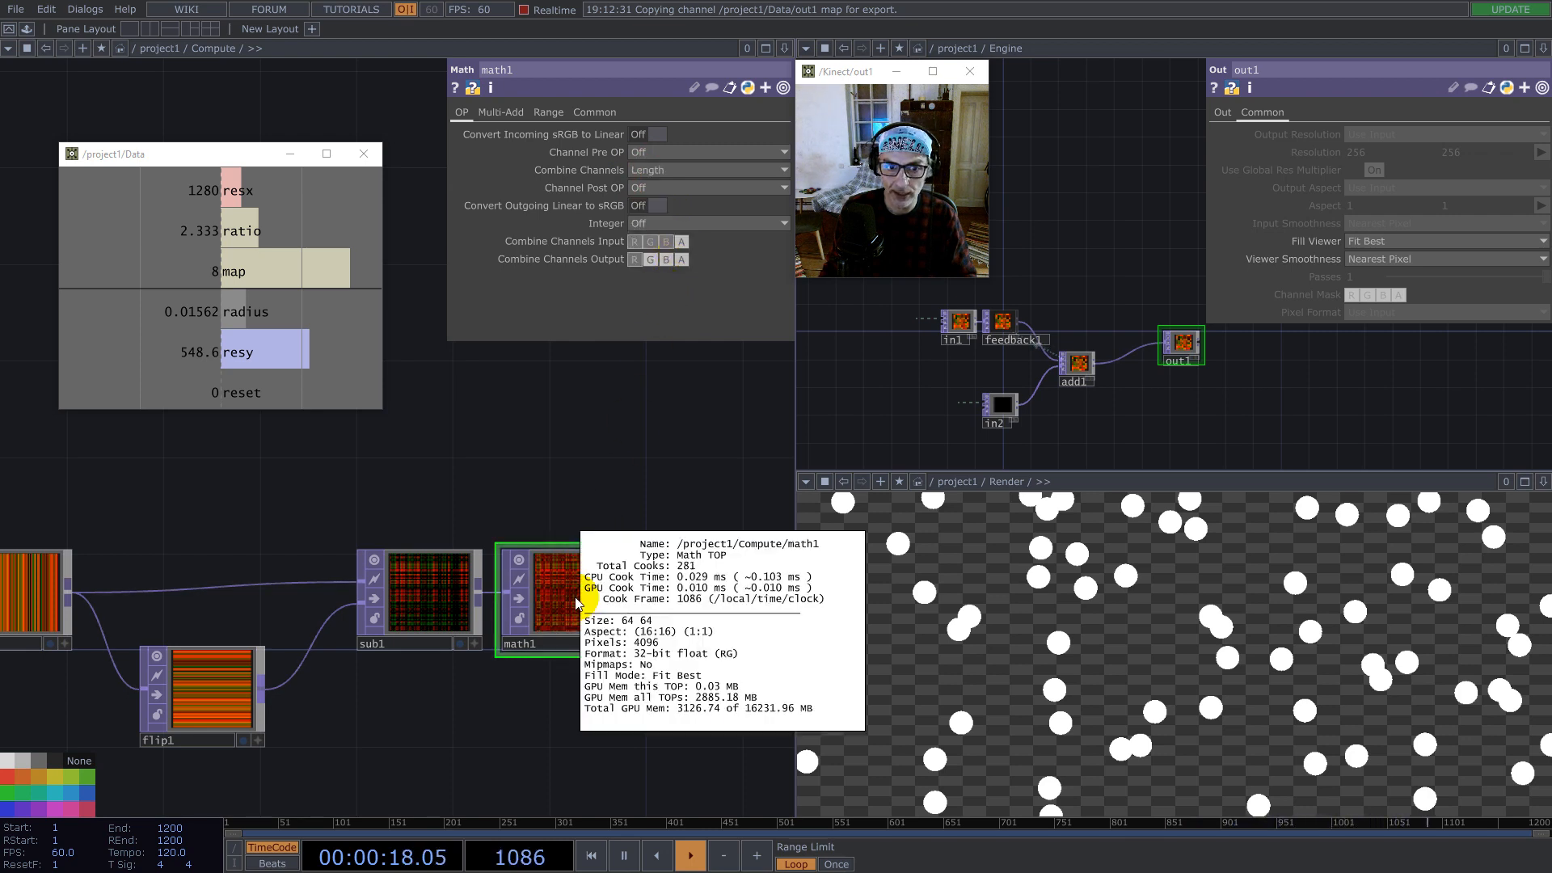
left_click(666, 259)
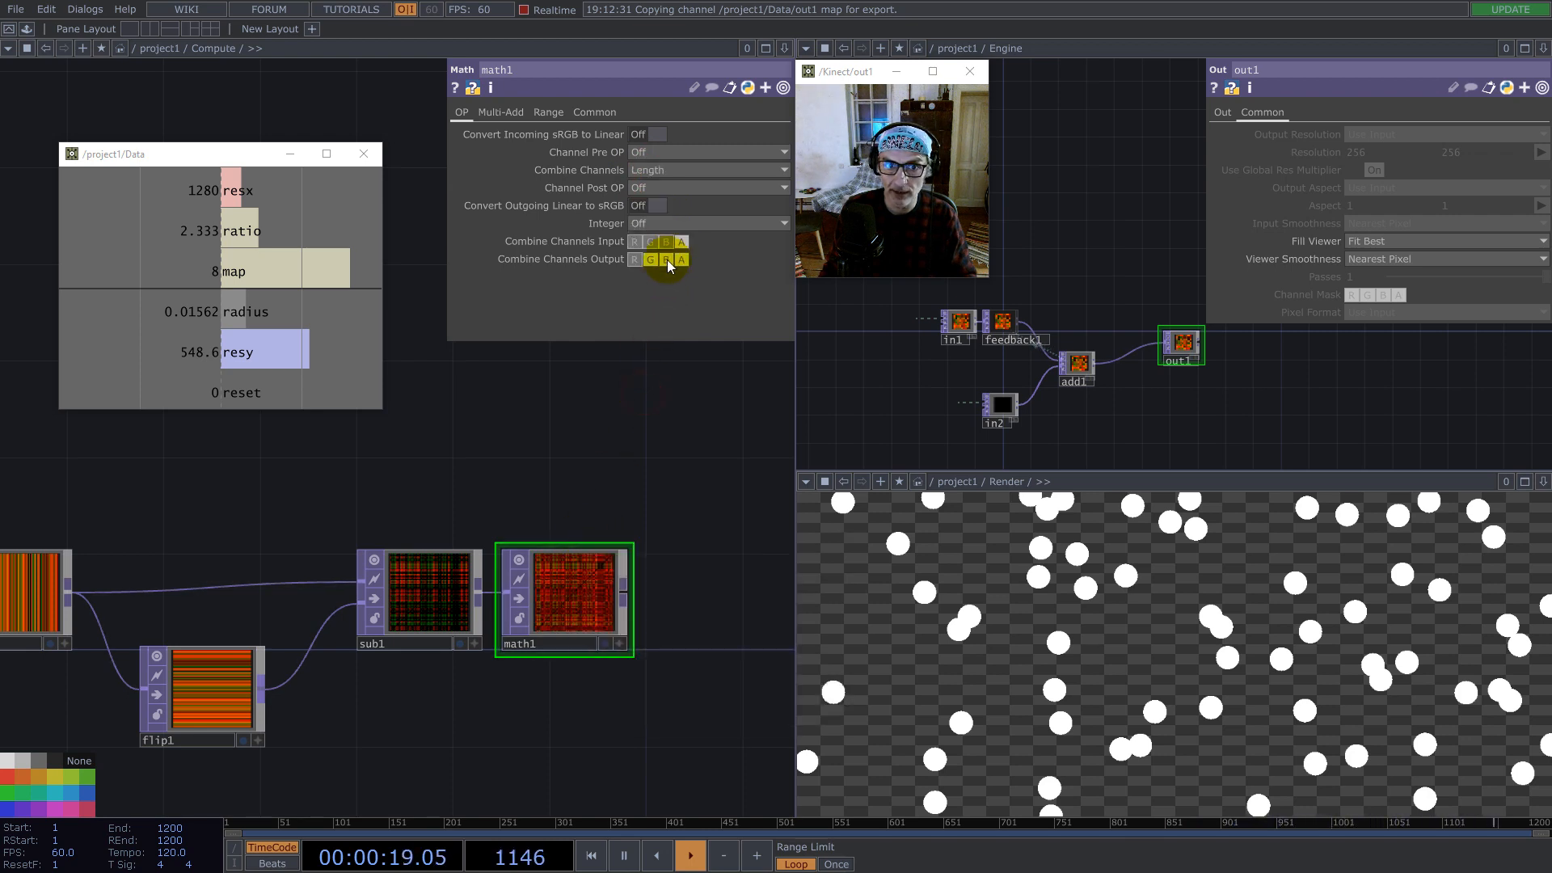
Step: Set math1's pixel format to 32-bit float (Mono) and rename the operator d
left_click(589, 111)
left_click(683, 312)
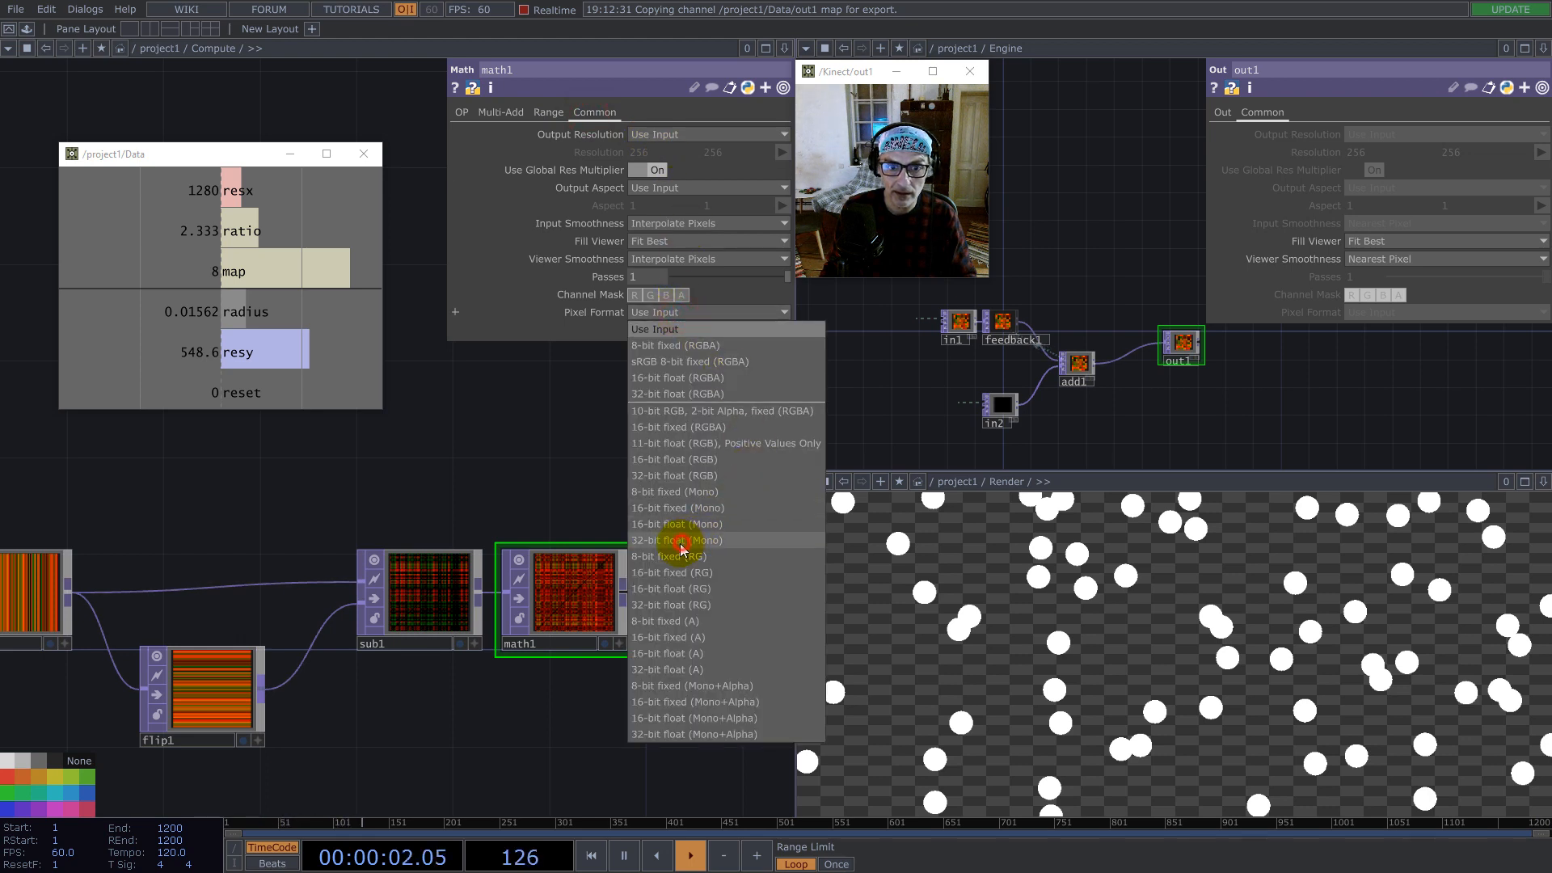
left_click(682, 541)
scroll(478, 548, "down", 3)
scroll(467, 551, "up", 5)
left_click(417, 605)
type("d")
key("Return")
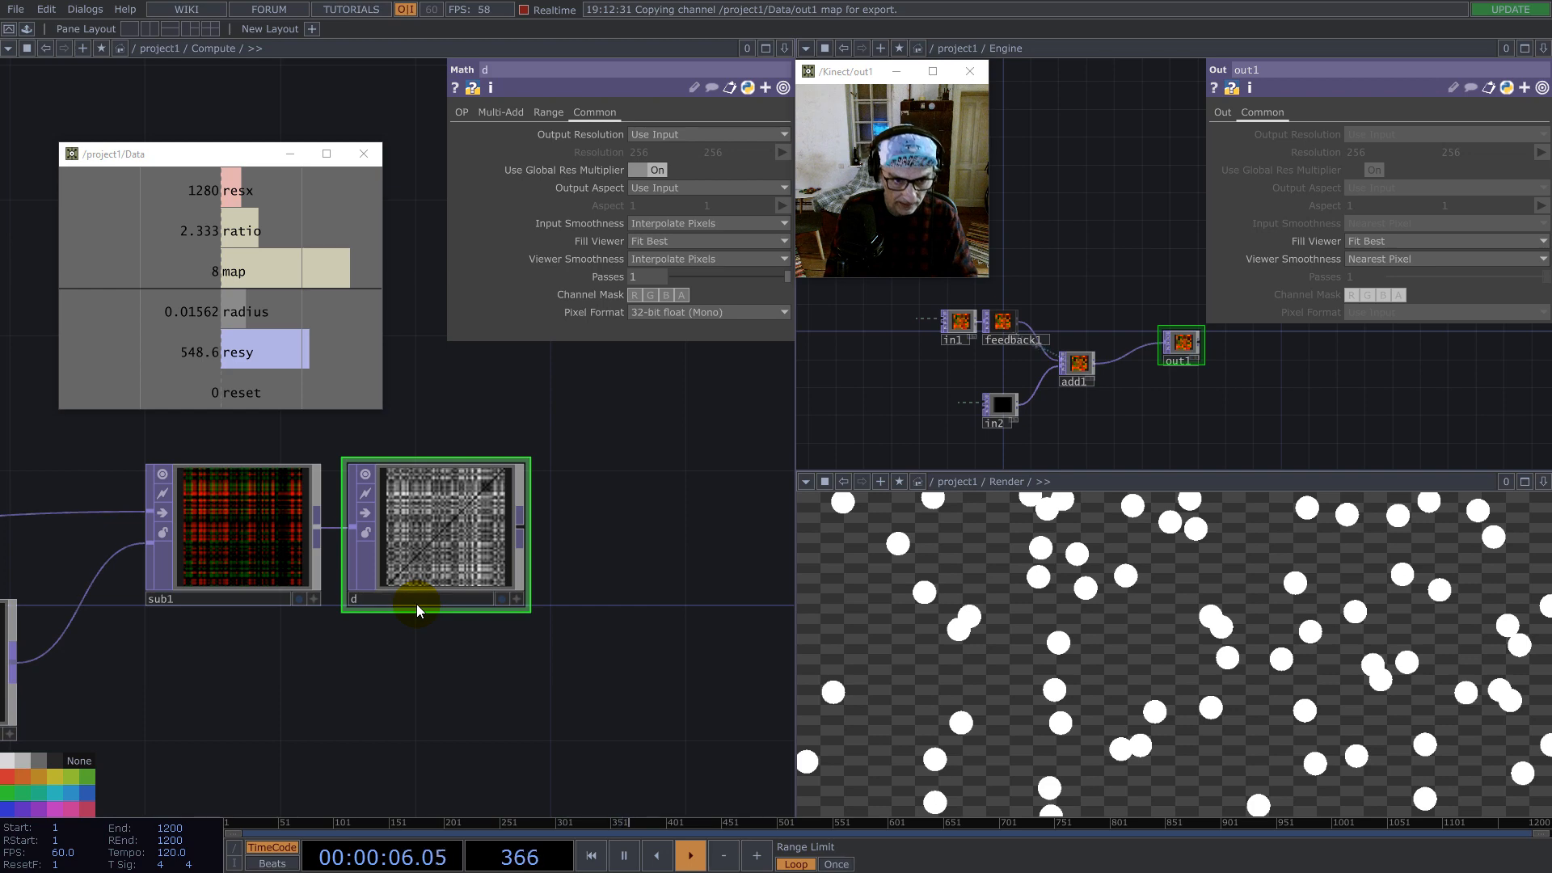
Step: Set the input smoothness and viewer smoothness of d to Nearest Pixel
scroll(441, 549, "down", 3)
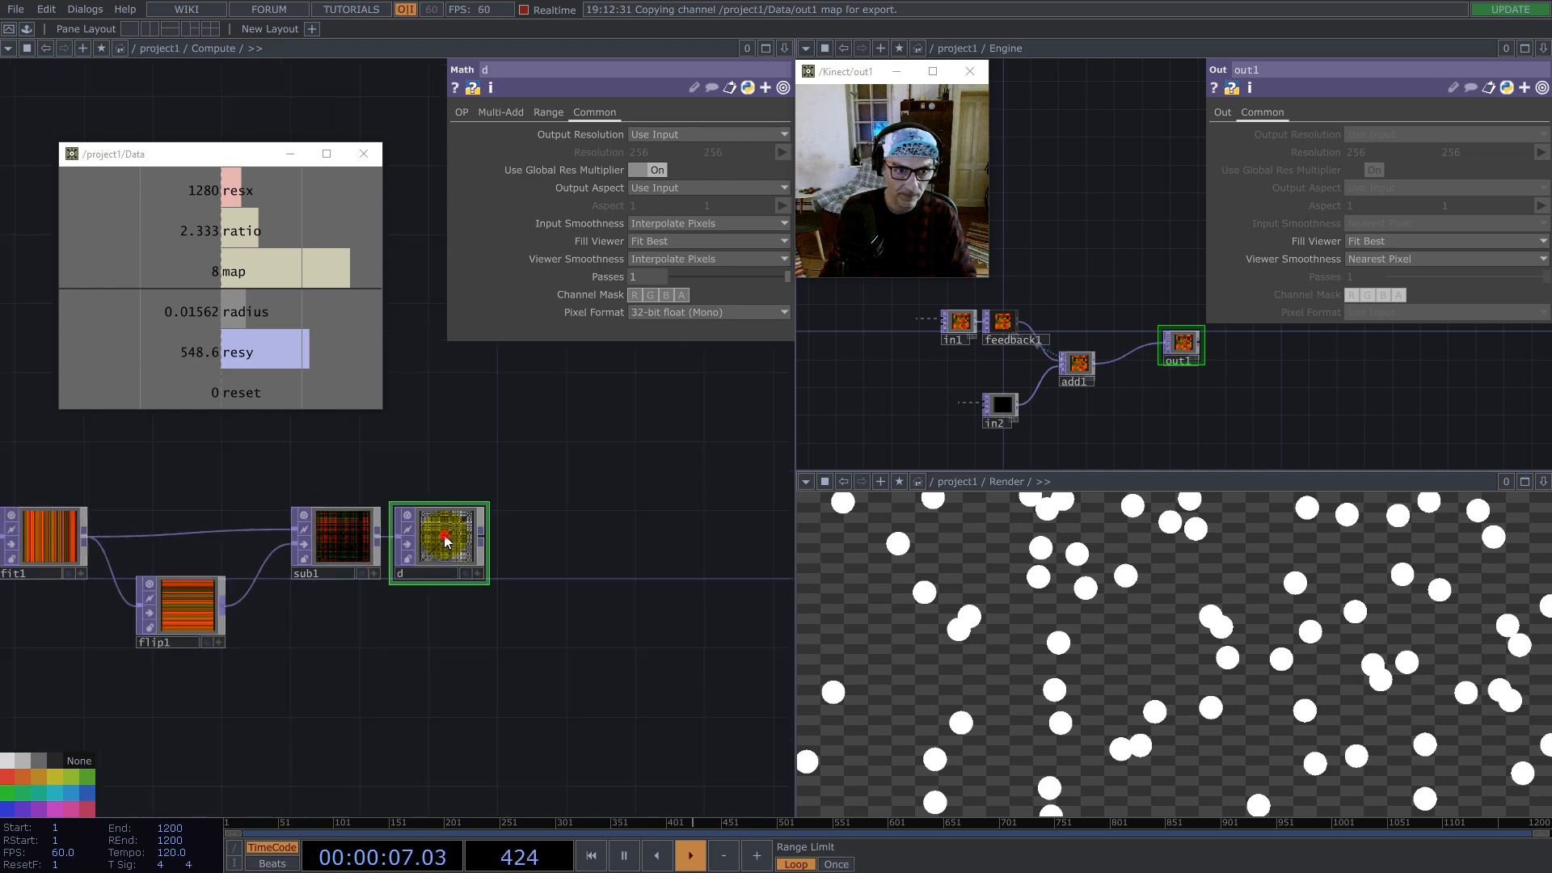
left_click(664, 223)
left_click(665, 240)
left_click(666, 258)
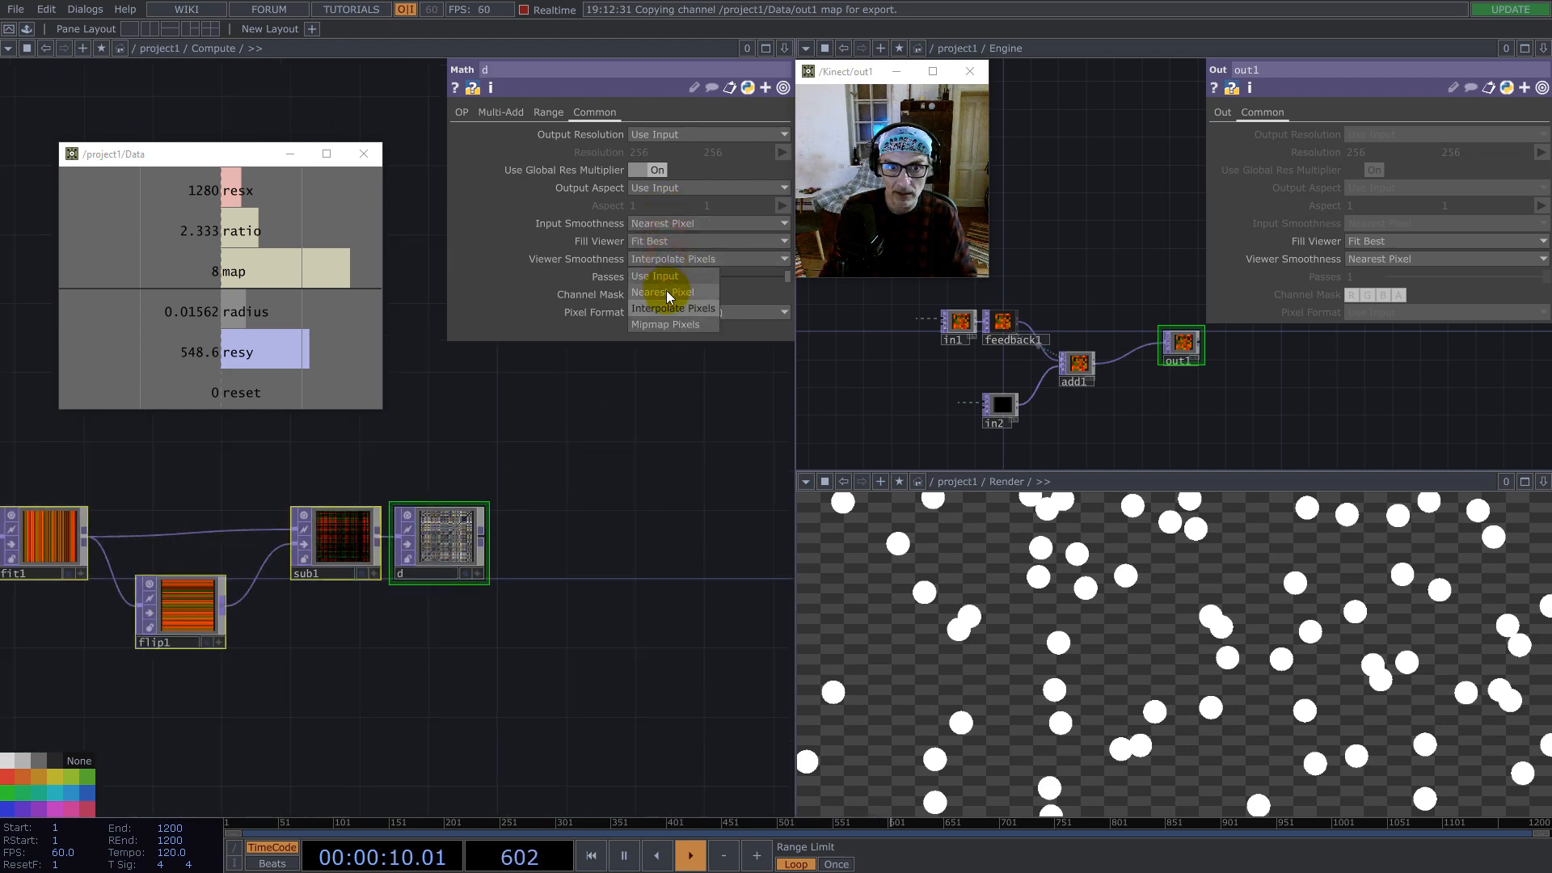
Step: Examine the pixel grid of pairwise point distances in d up close
scroll(433, 549, "up", 3)
scroll(624, 560, "down", 6)
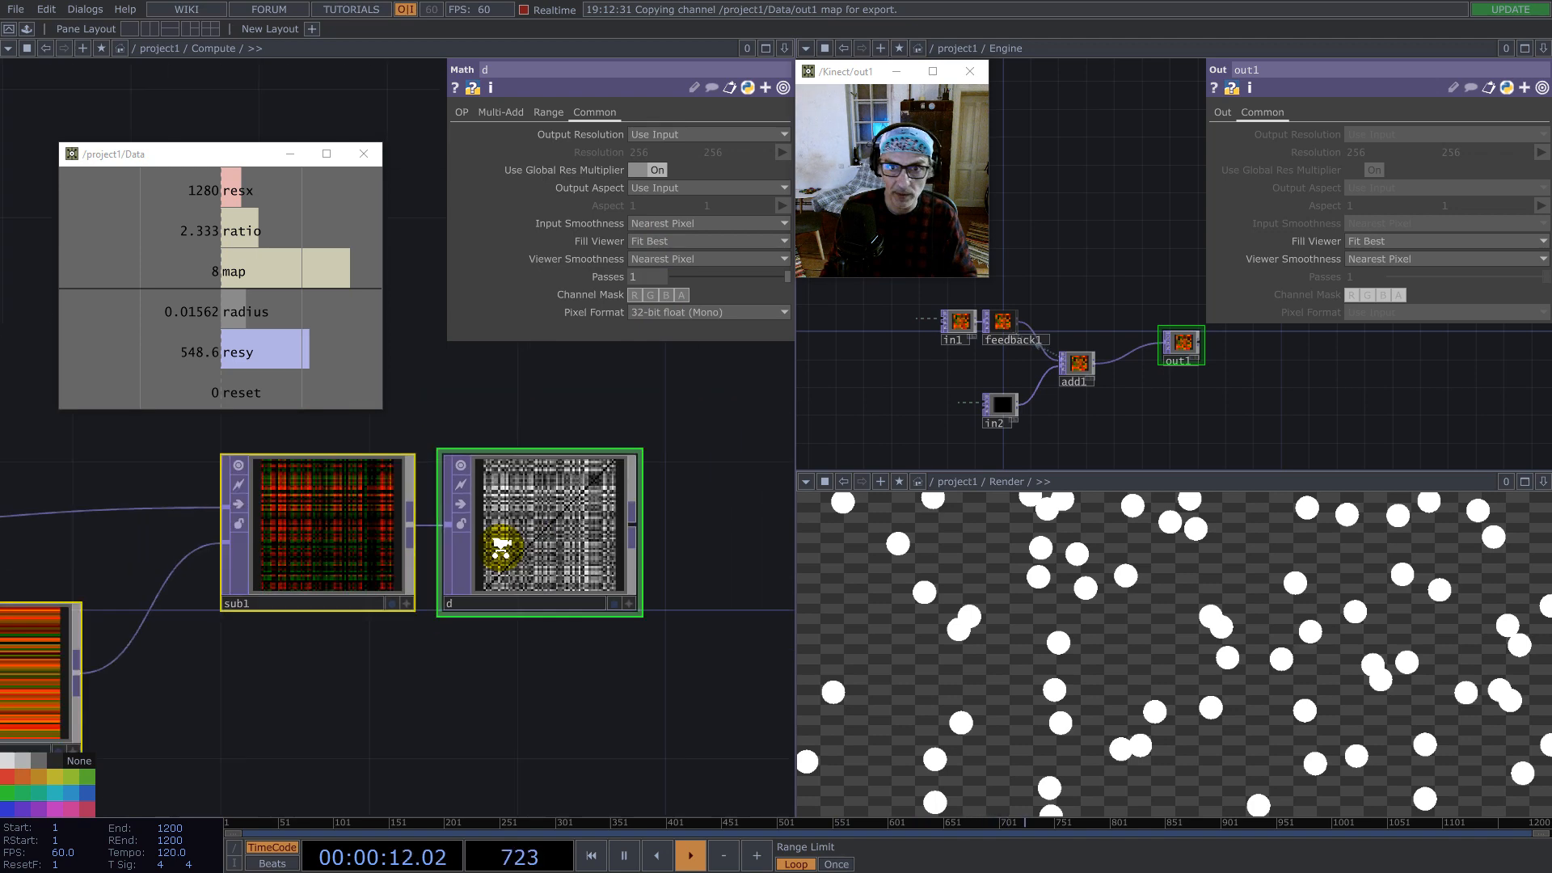
left_click_drag(606, 656, 181, 508)
left_click_drag(507, 540, 380, 540)
scroll(391, 539, "up", 2)
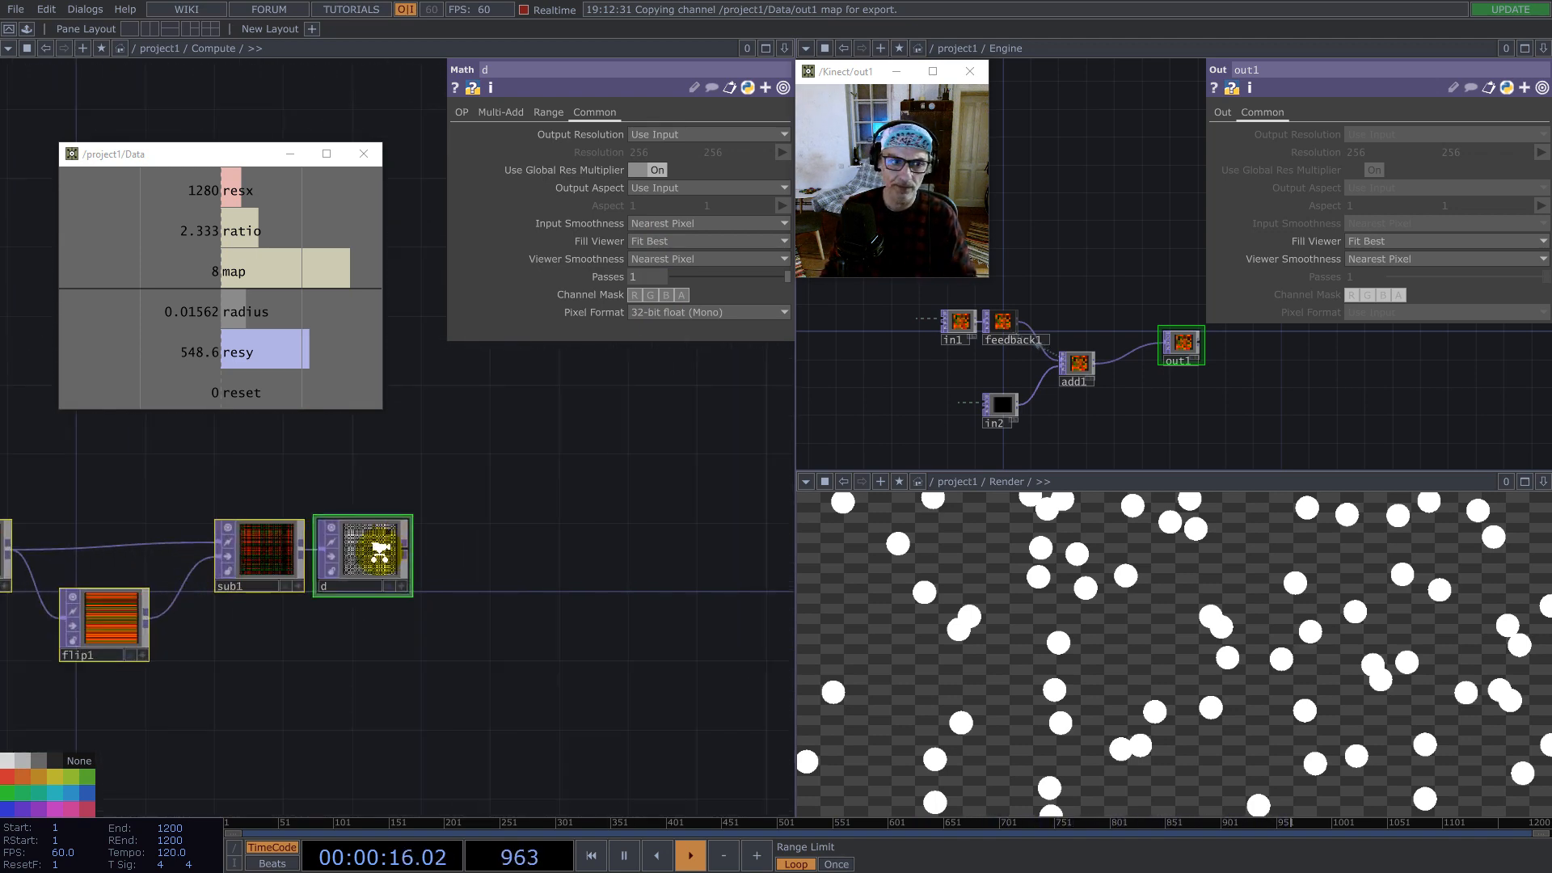
scroll(391, 539, "up", 3)
scroll(254, 646, "up", 3)
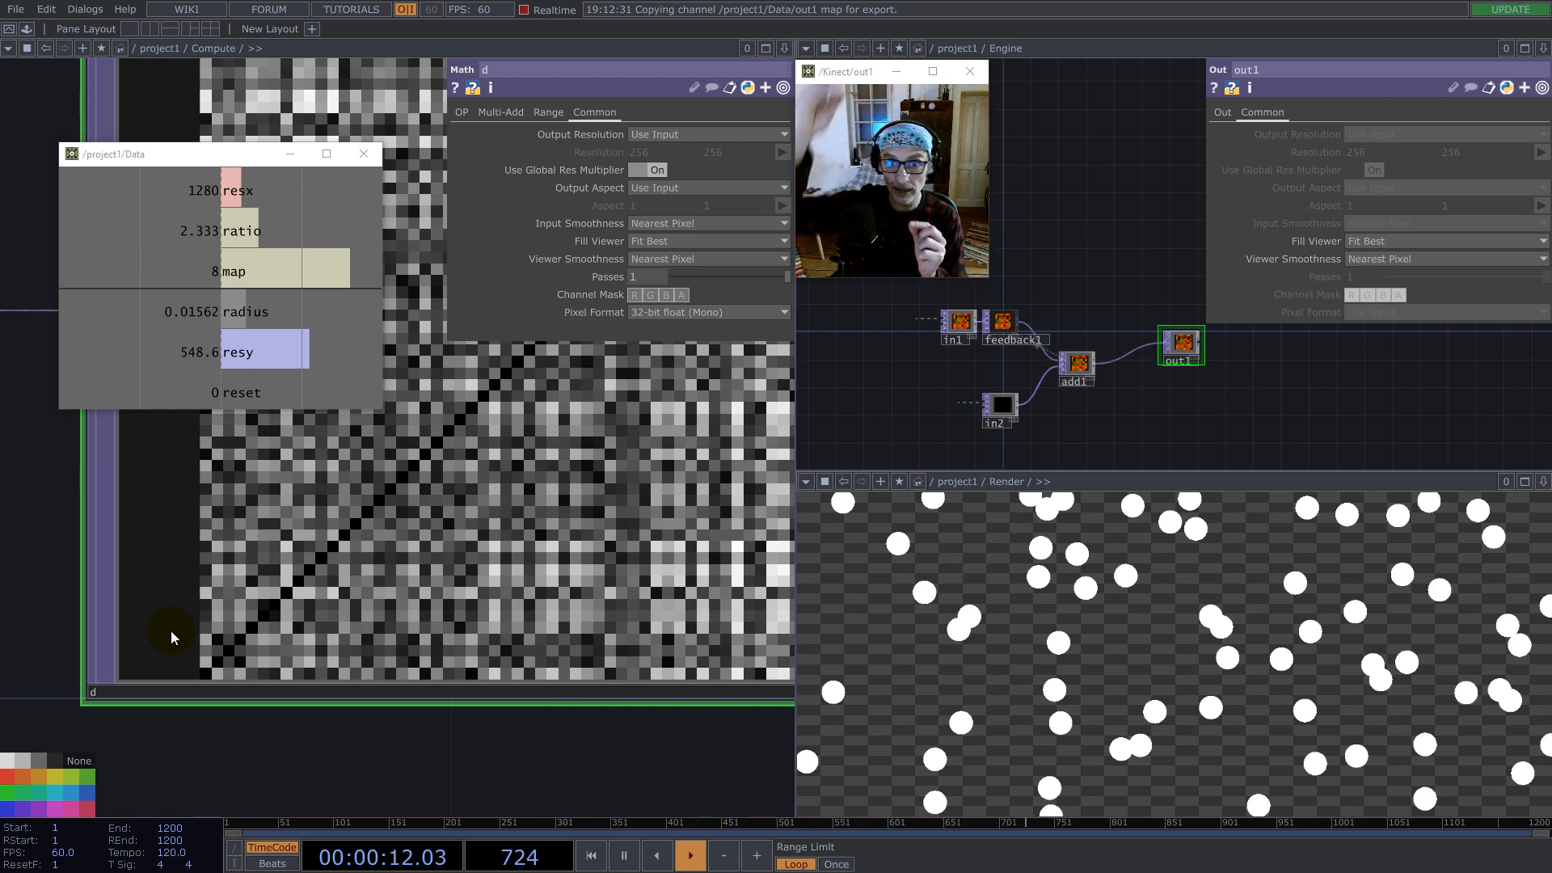
scroll(351, 570, "down", 3)
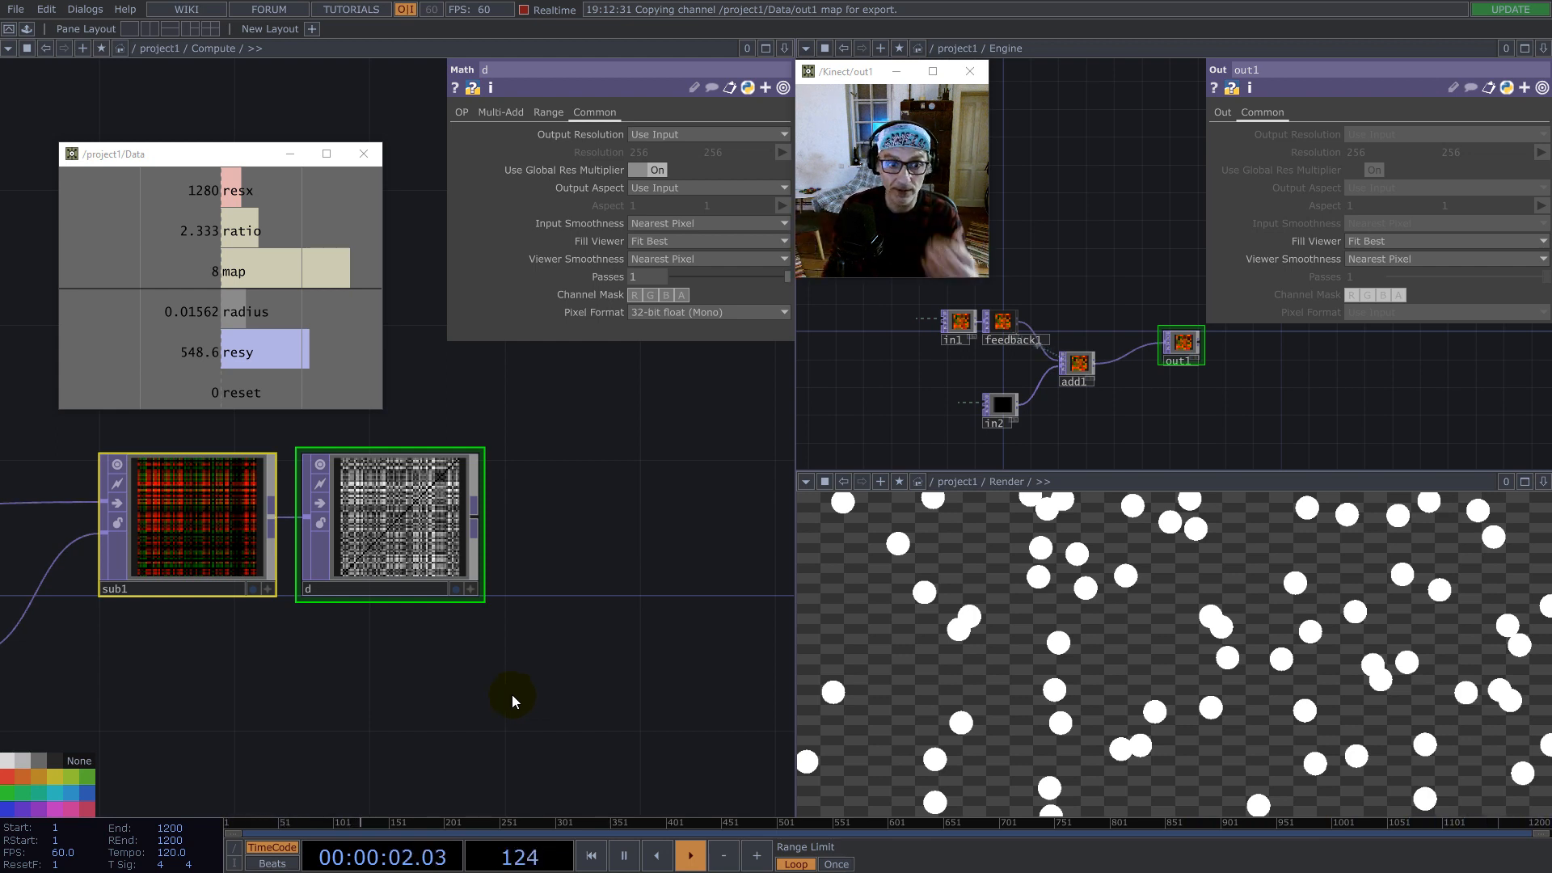
Step: Add a Math TOP connected to d's output, placed well apart from the existing chain
key("Tab")
type("ma")
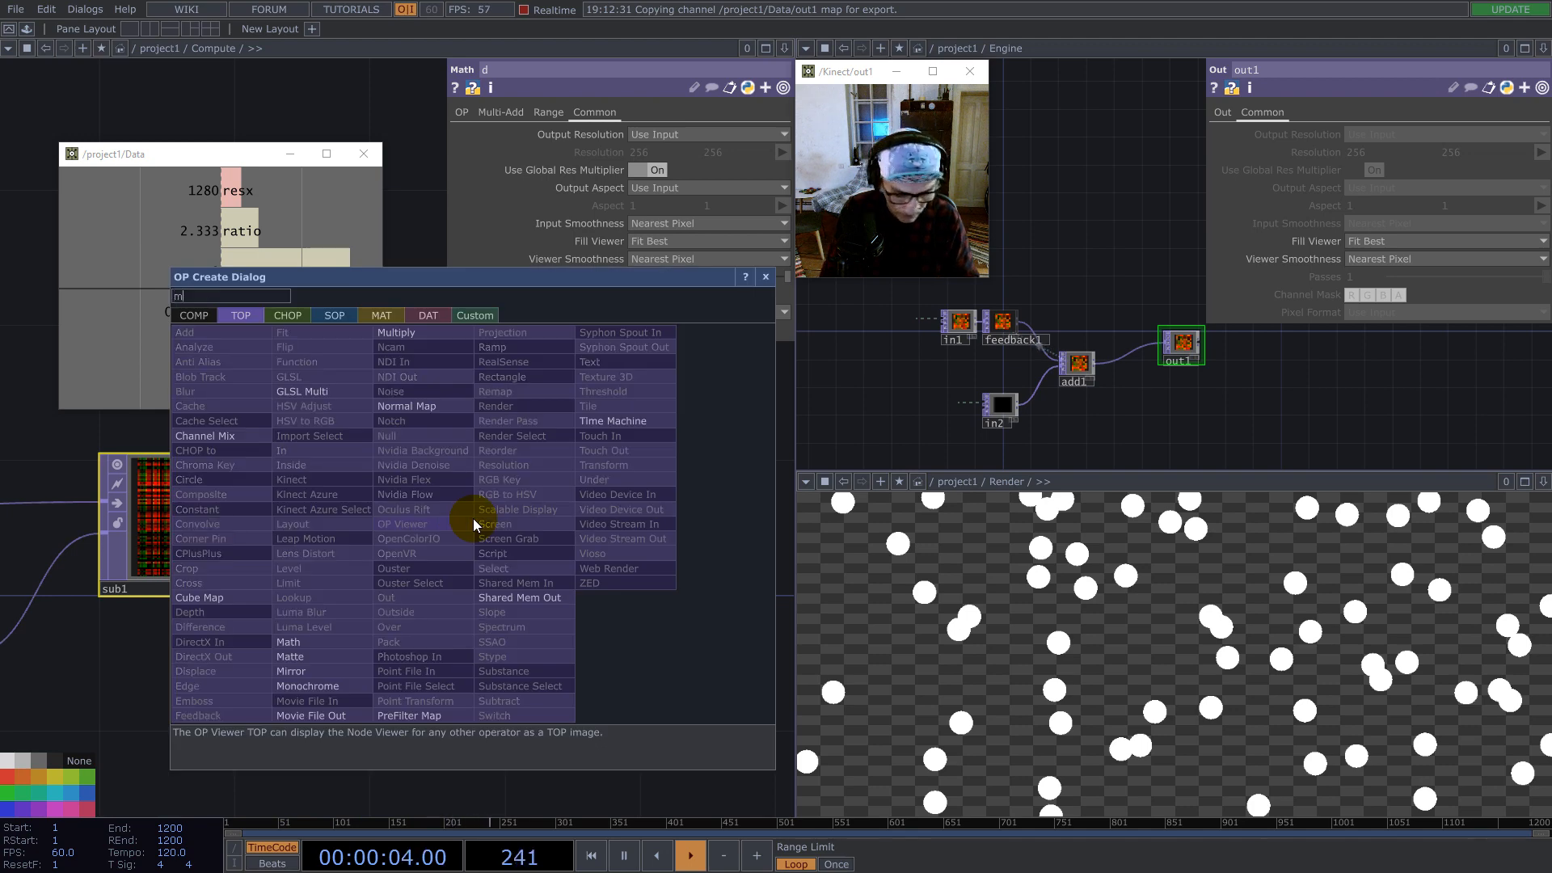
left_click(329, 643)
scroll(467, 556, "down", 5)
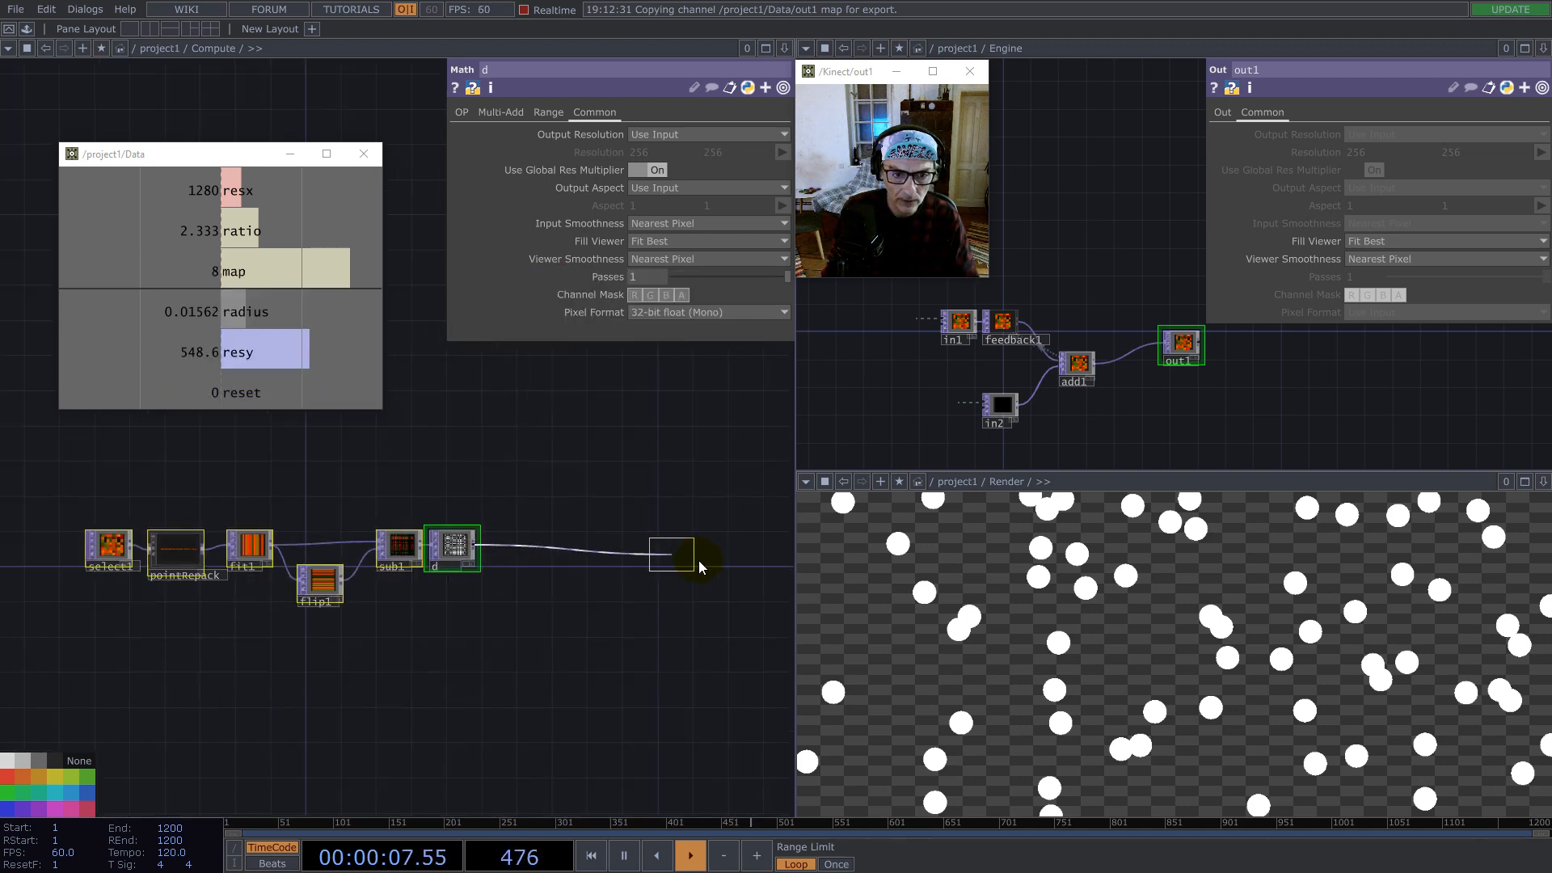
left_click(698, 560)
left_click_drag(544, 487, 237, 460)
scroll(416, 538, "up", 3)
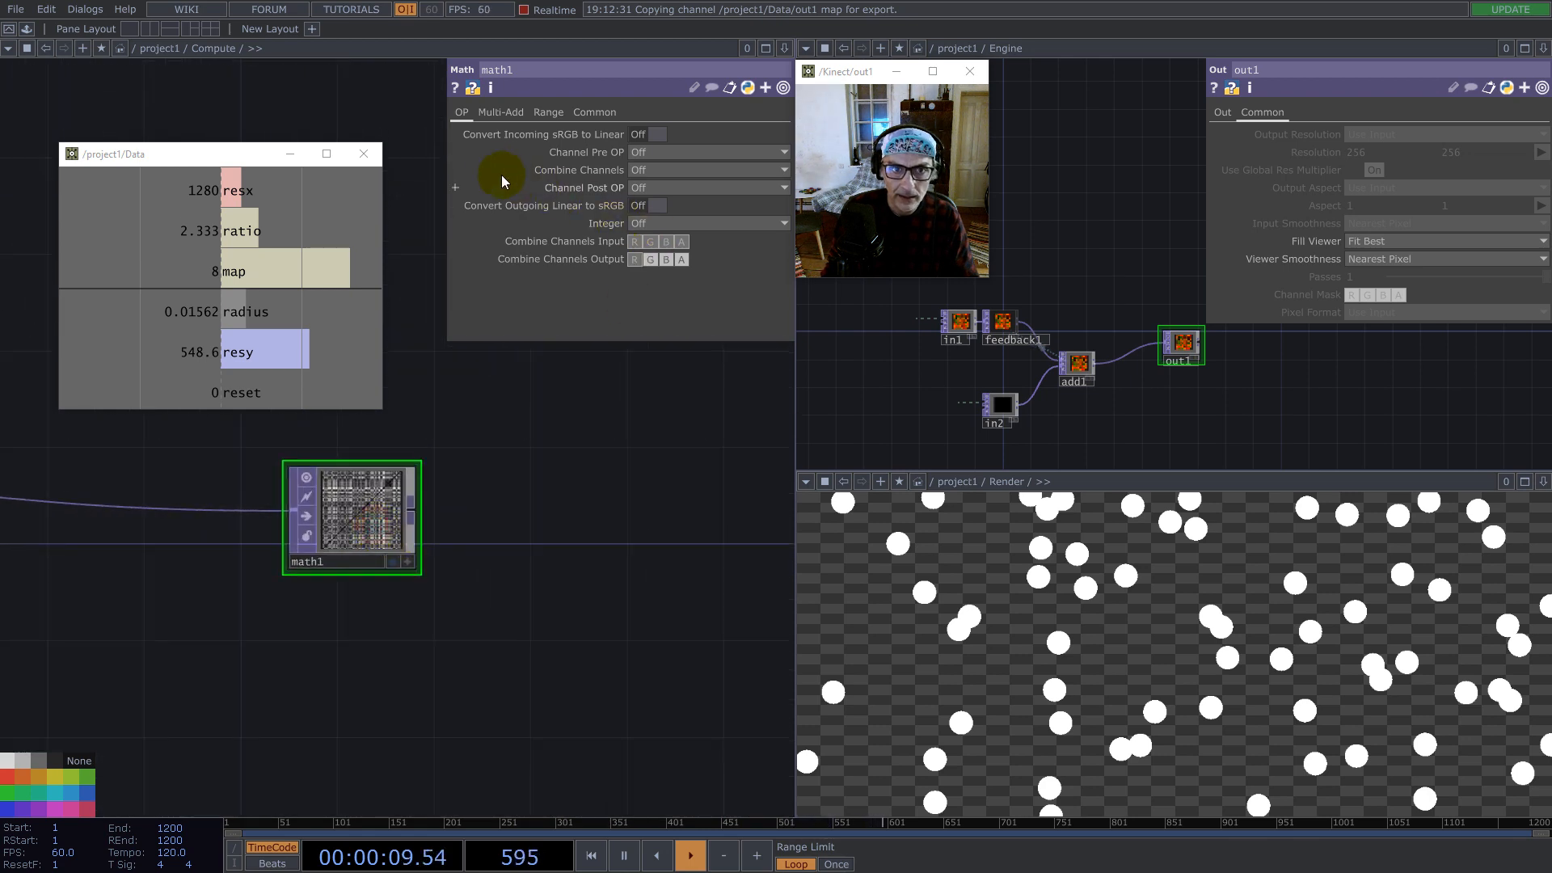
Step: Reference the Data radius channel in math1's Pre-Add and multiply it by -2: -2*parent(2).op('Data/out1')['radius']
left_click(516, 111)
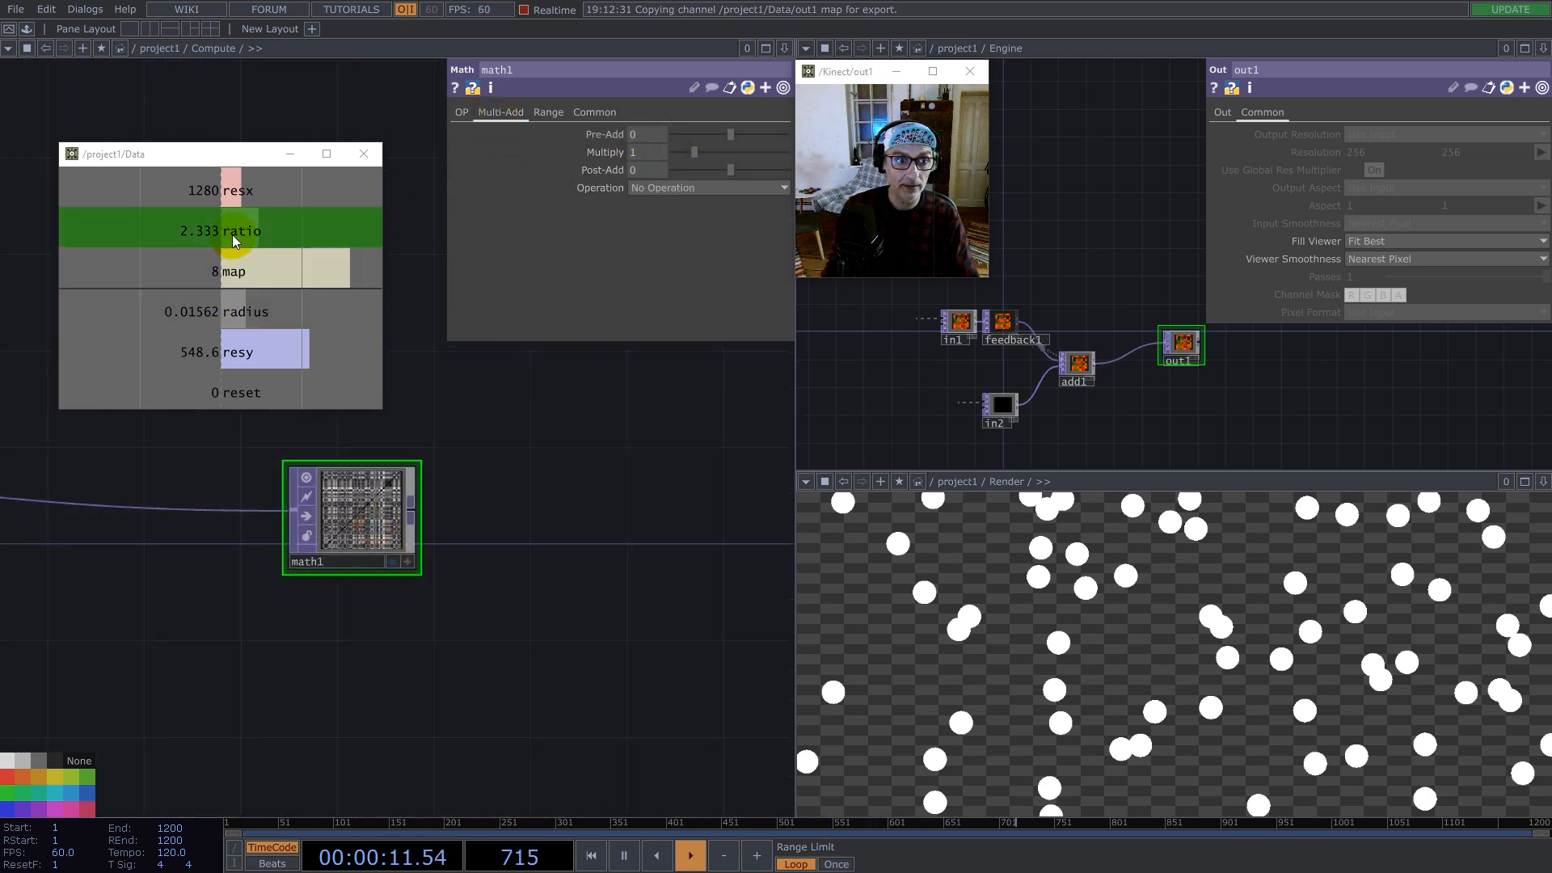
left_click_drag(245, 312, 652, 131)
left_click(656, 128)
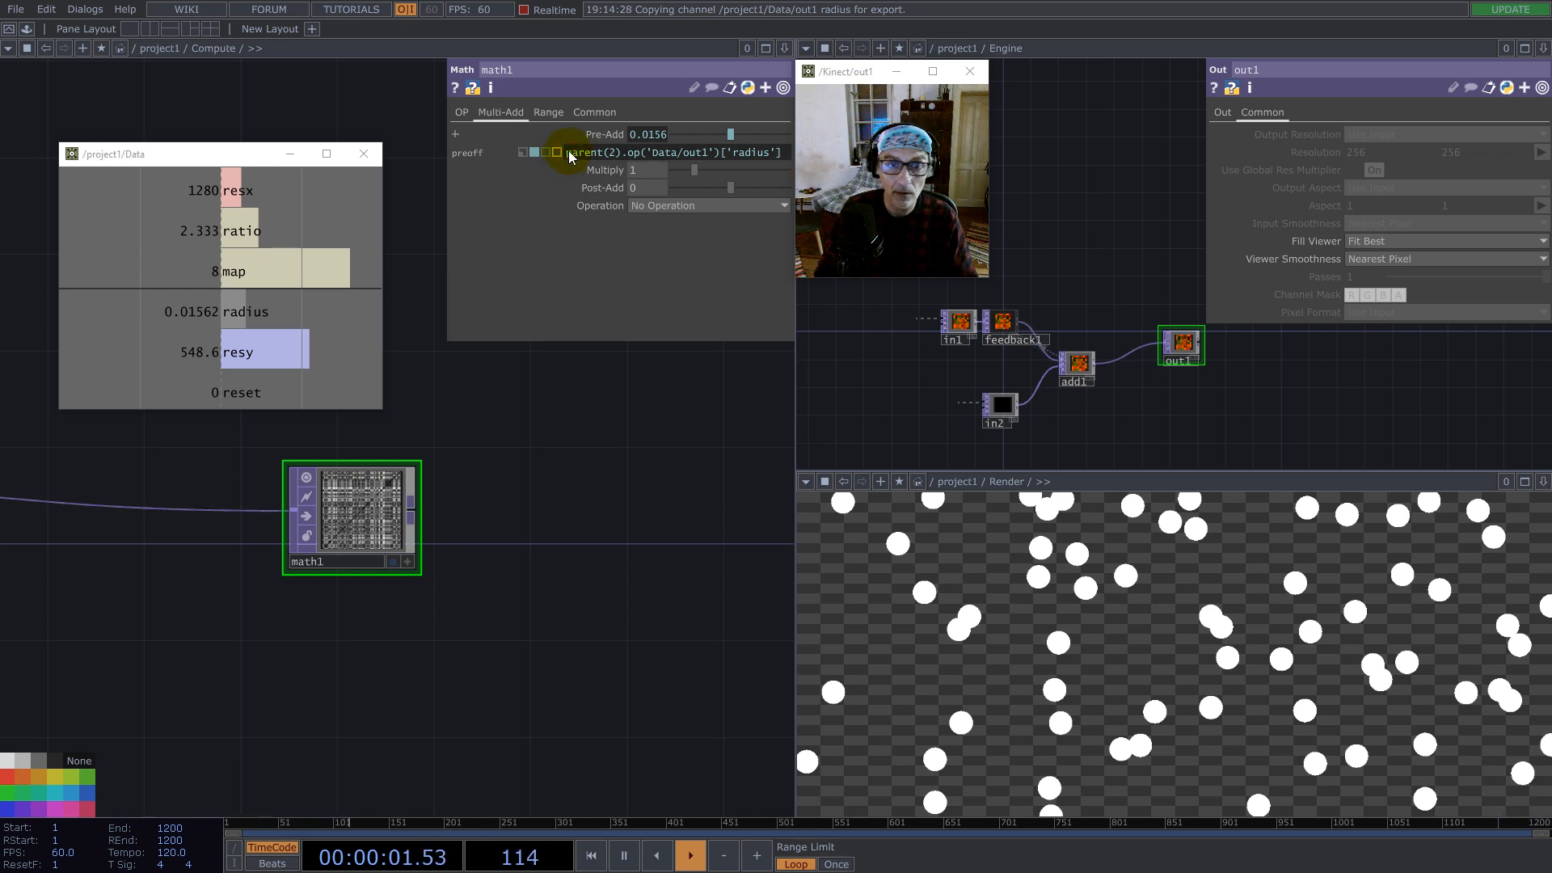
type("-2*")
key("Return")
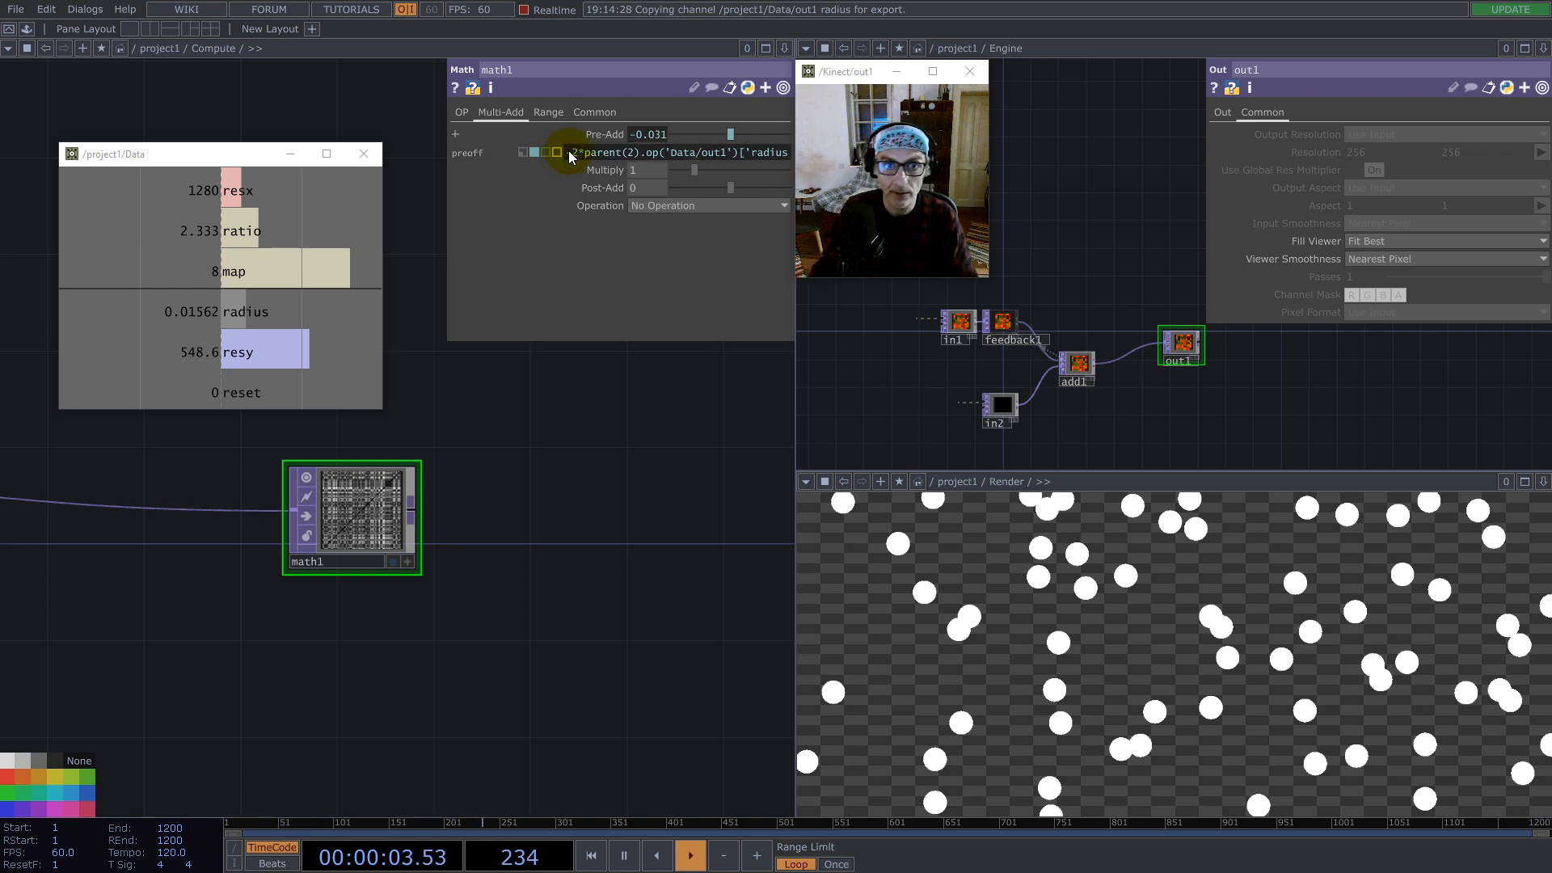
left_click(558, 453)
Step: Add another Math TOP connected to math1's output and place it lower in the network
scroll(394, 515, "up", 3)
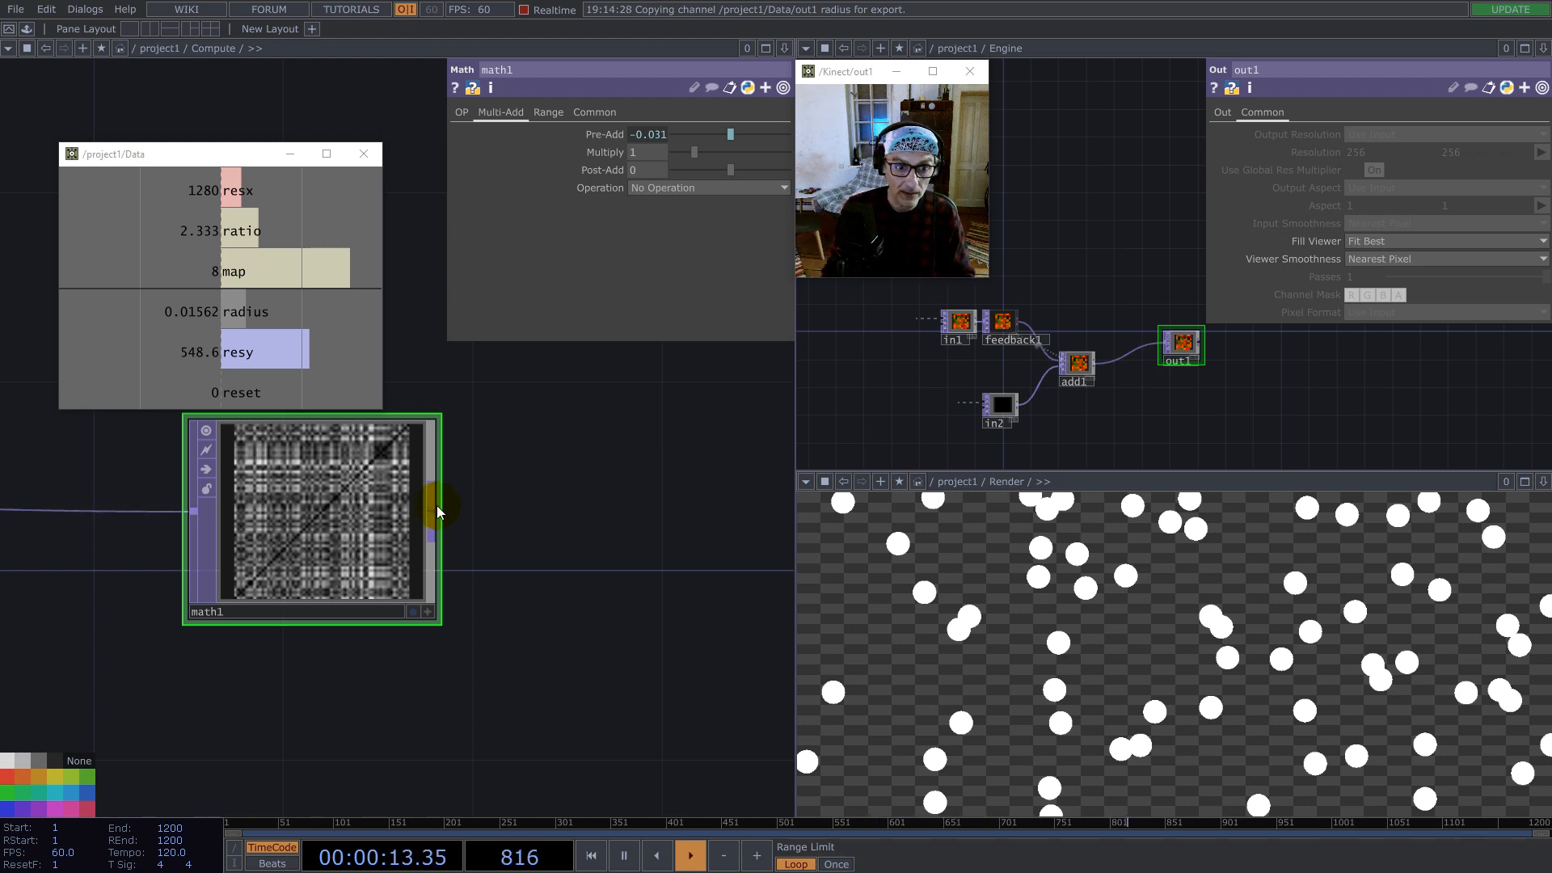
right_click(437, 507)
type("ma")
left_click(253, 629)
scroll(323, 502, "down", 3)
left_click(478, 554)
scroll(489, 548, "up", 3)
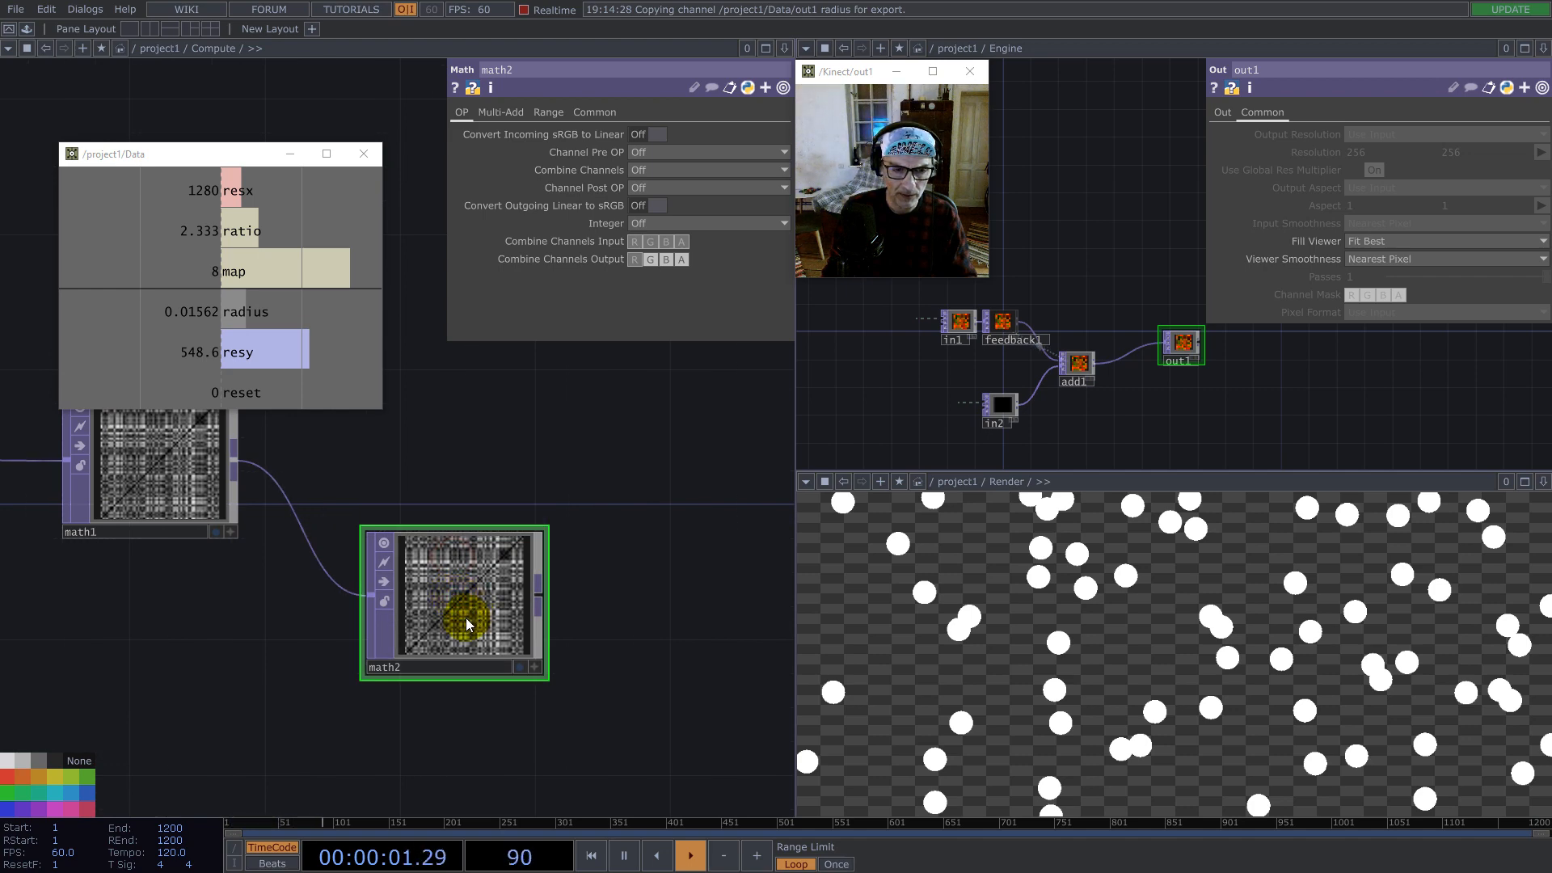
Step: Set math2's Integer option to Ceiling and inspect its output
left_click(644, 223)
left_click(642, 259)
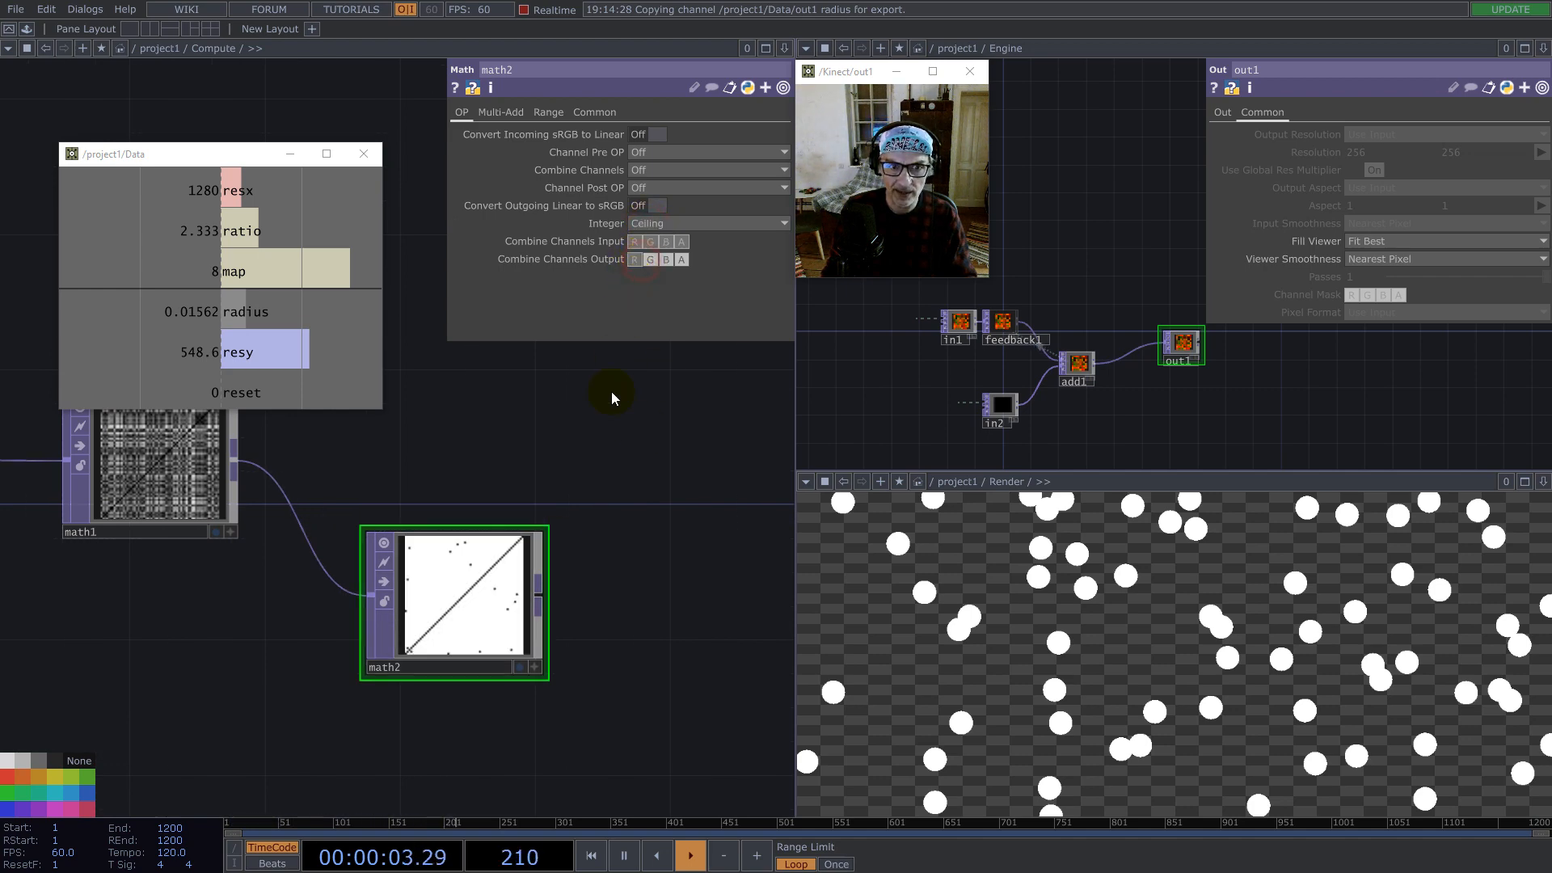
left_click_drag(458, 613, 424, 614)
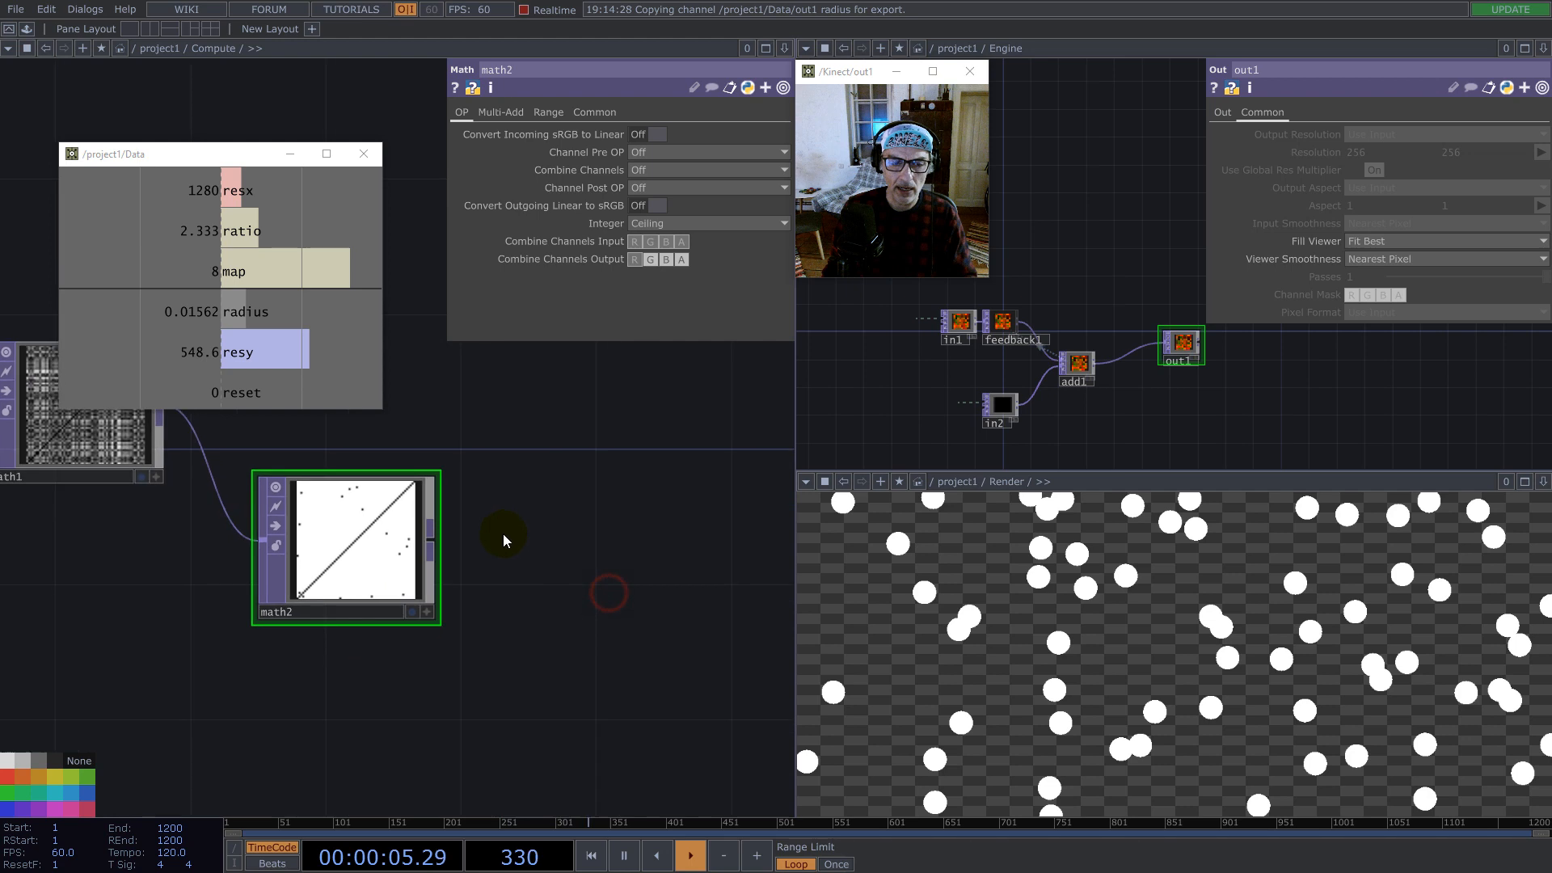
scroll(337, 564, "up", 5)
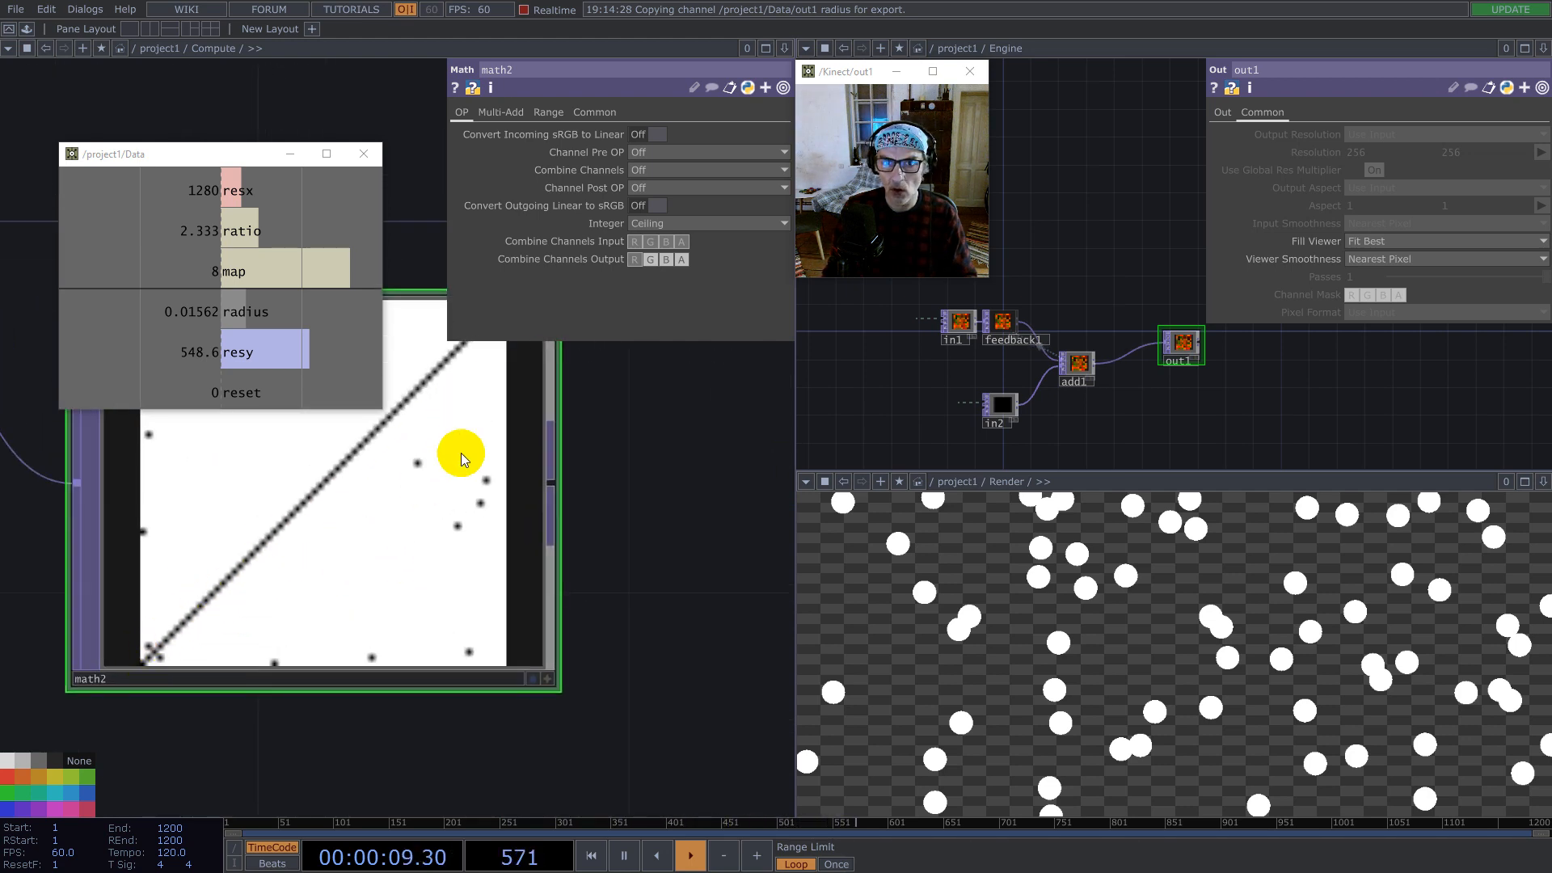
scroll(340, 501, "down", 3)
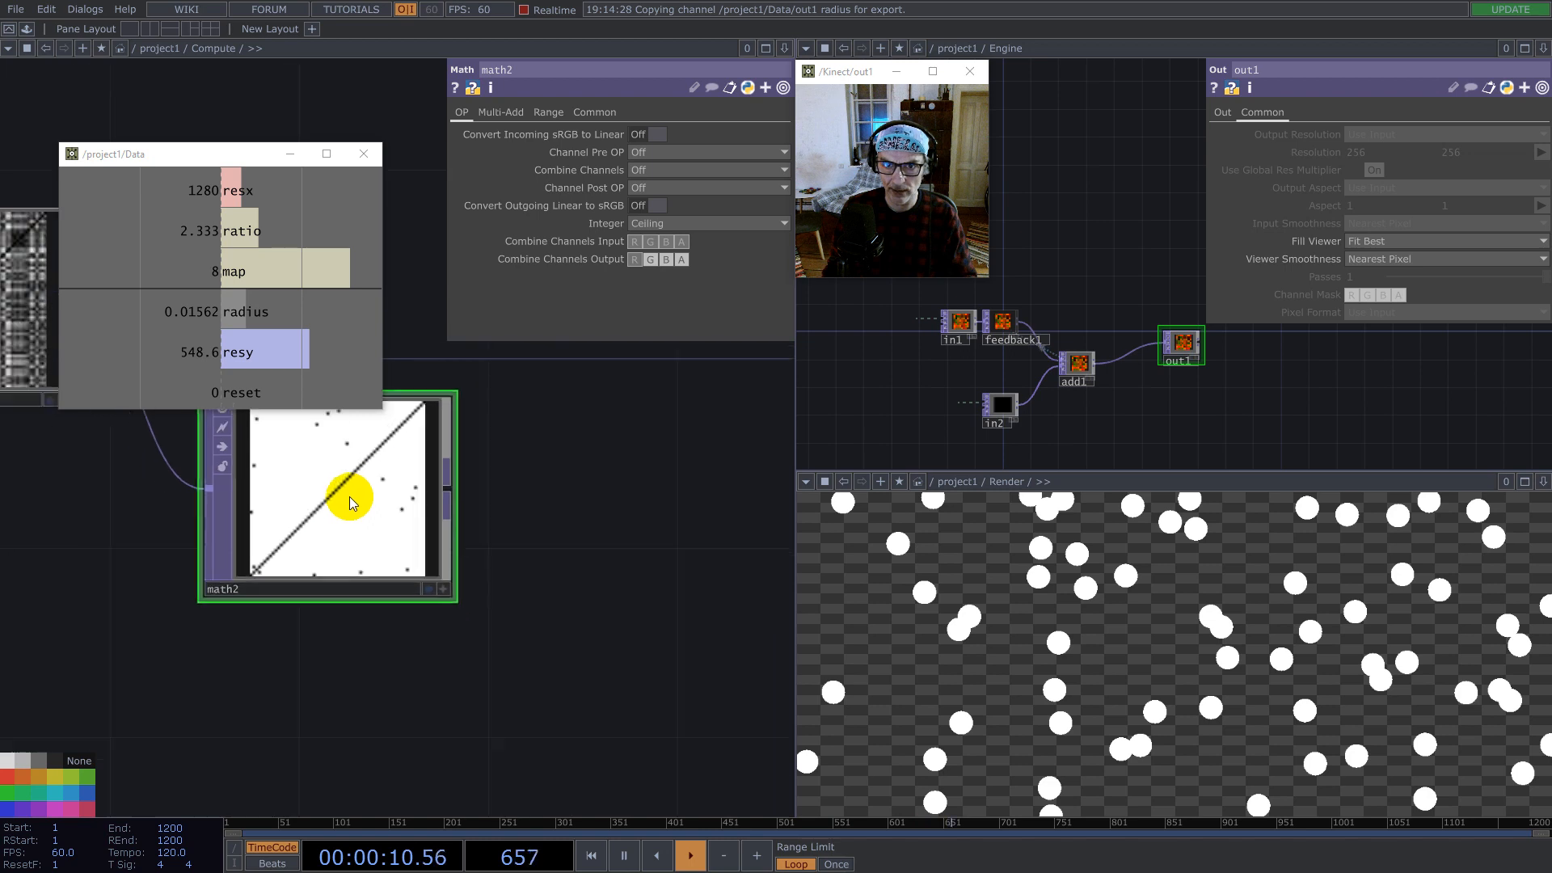
Step: Add a Rectangle TOP connected to math2's output and place it directly below math2
right_click(453, 488)
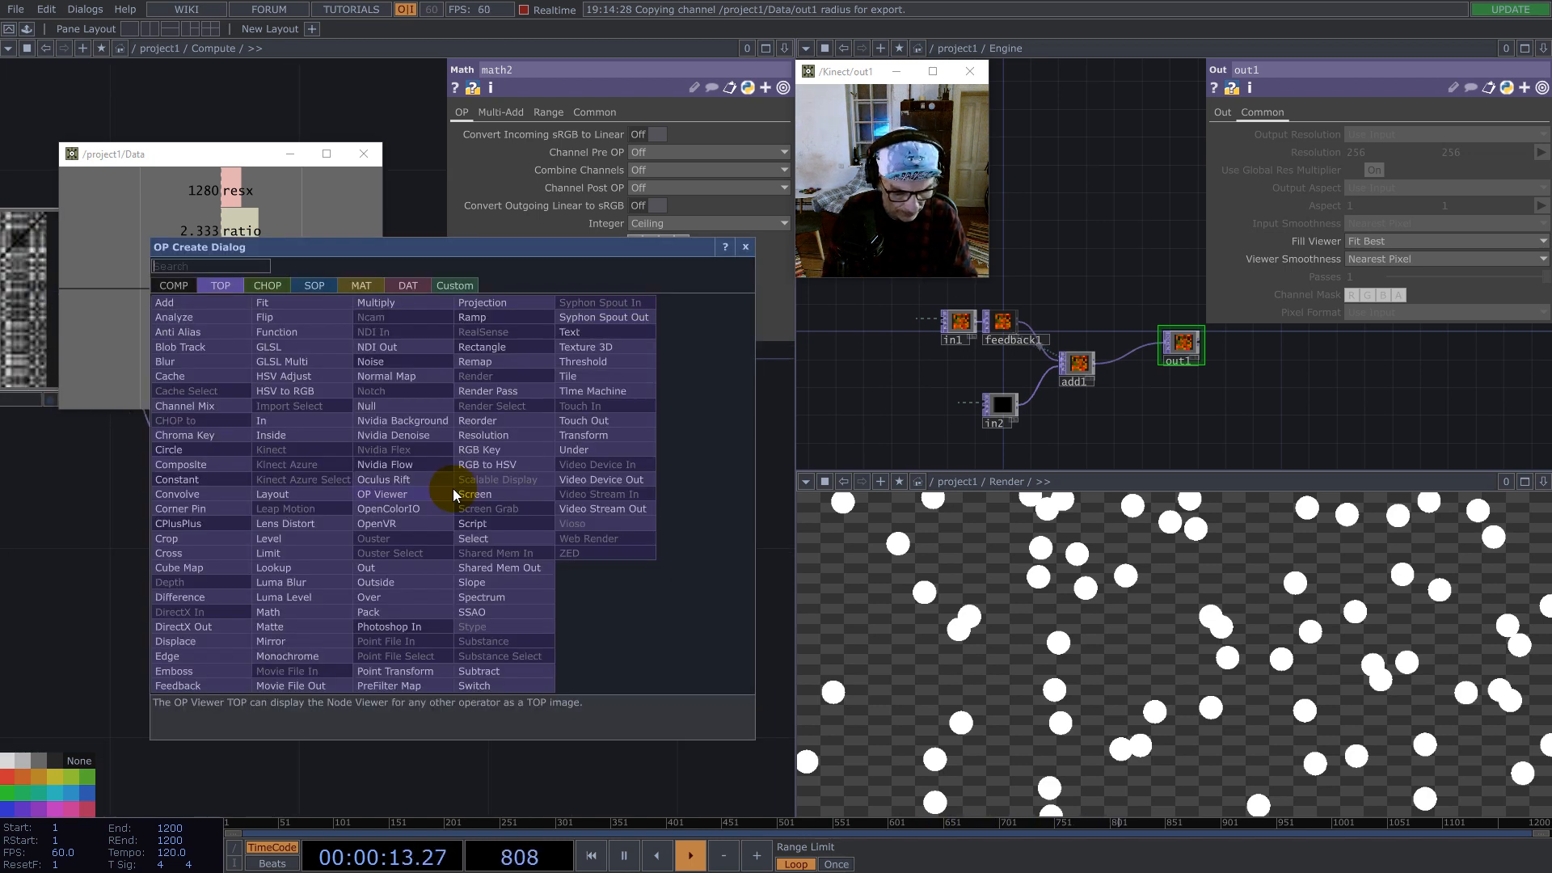
type("re")
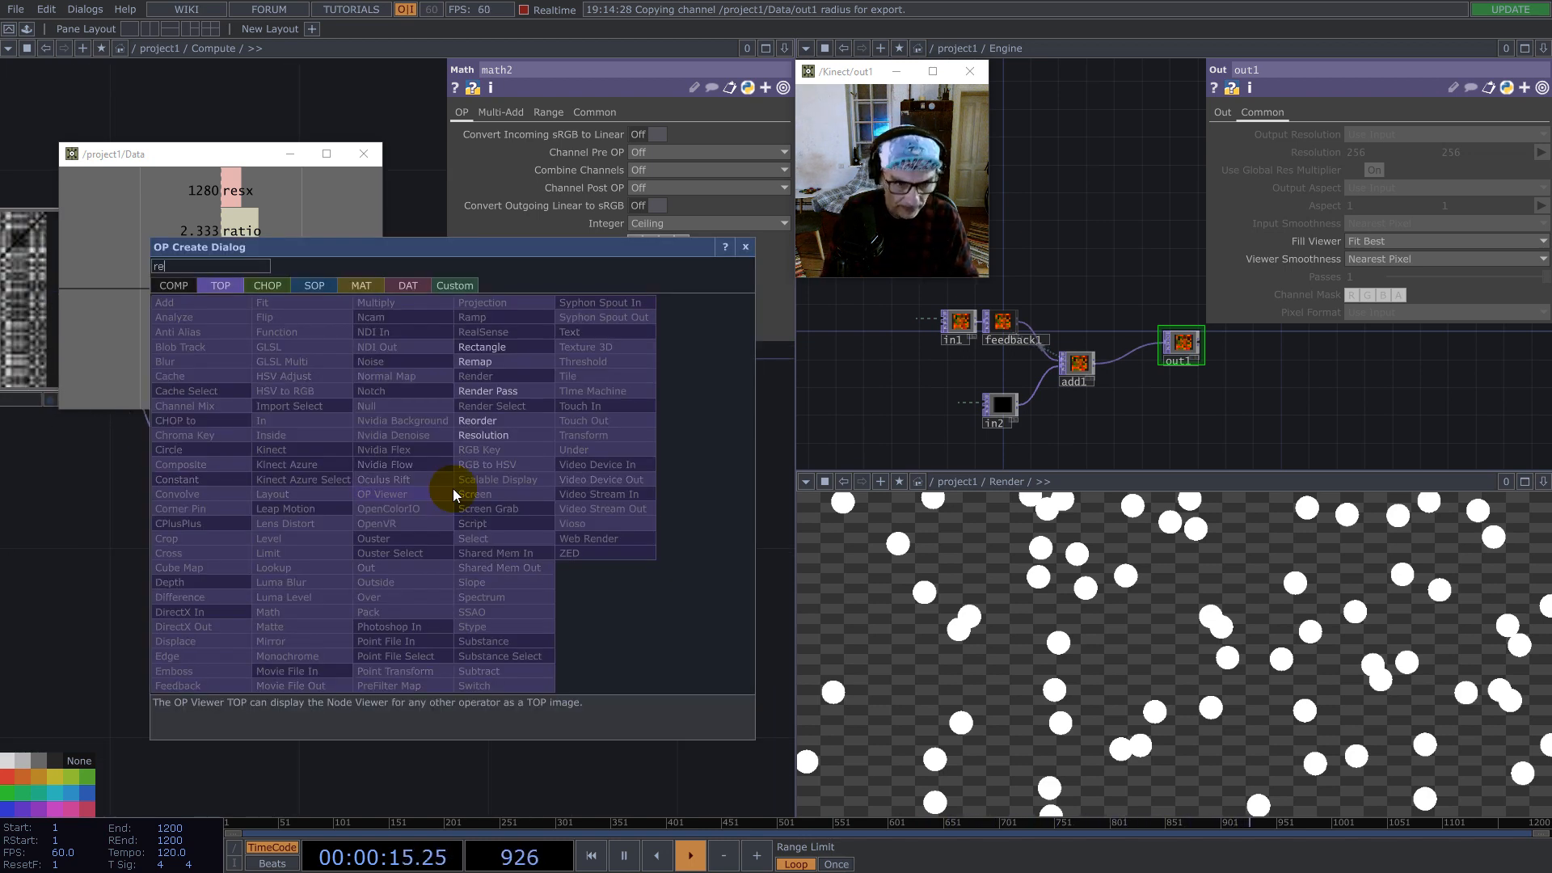
left_click(482, 349)
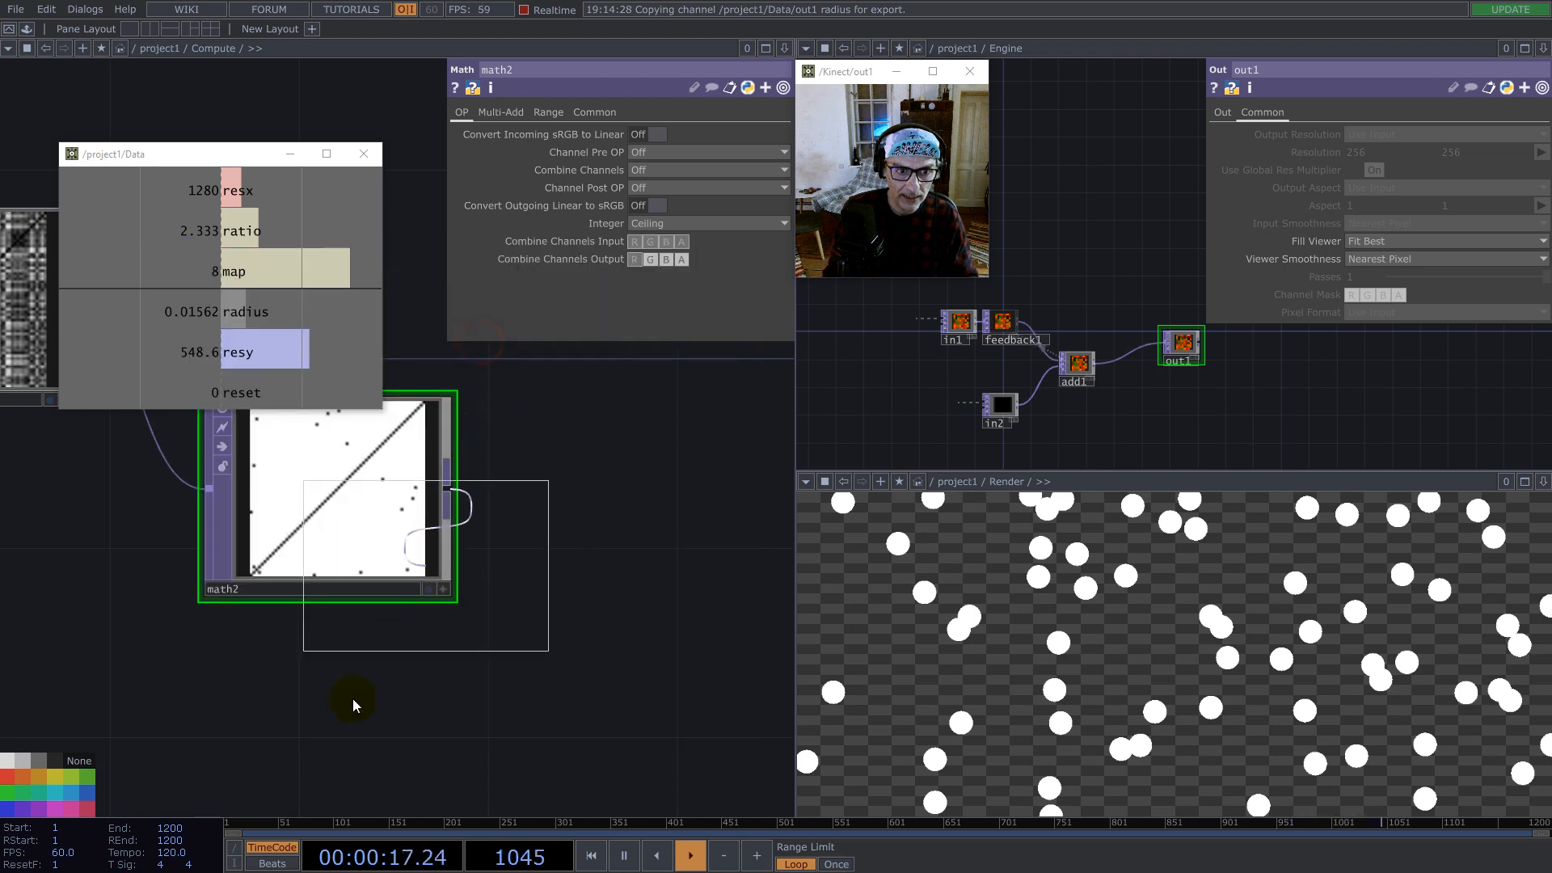
left_click(337, 720)
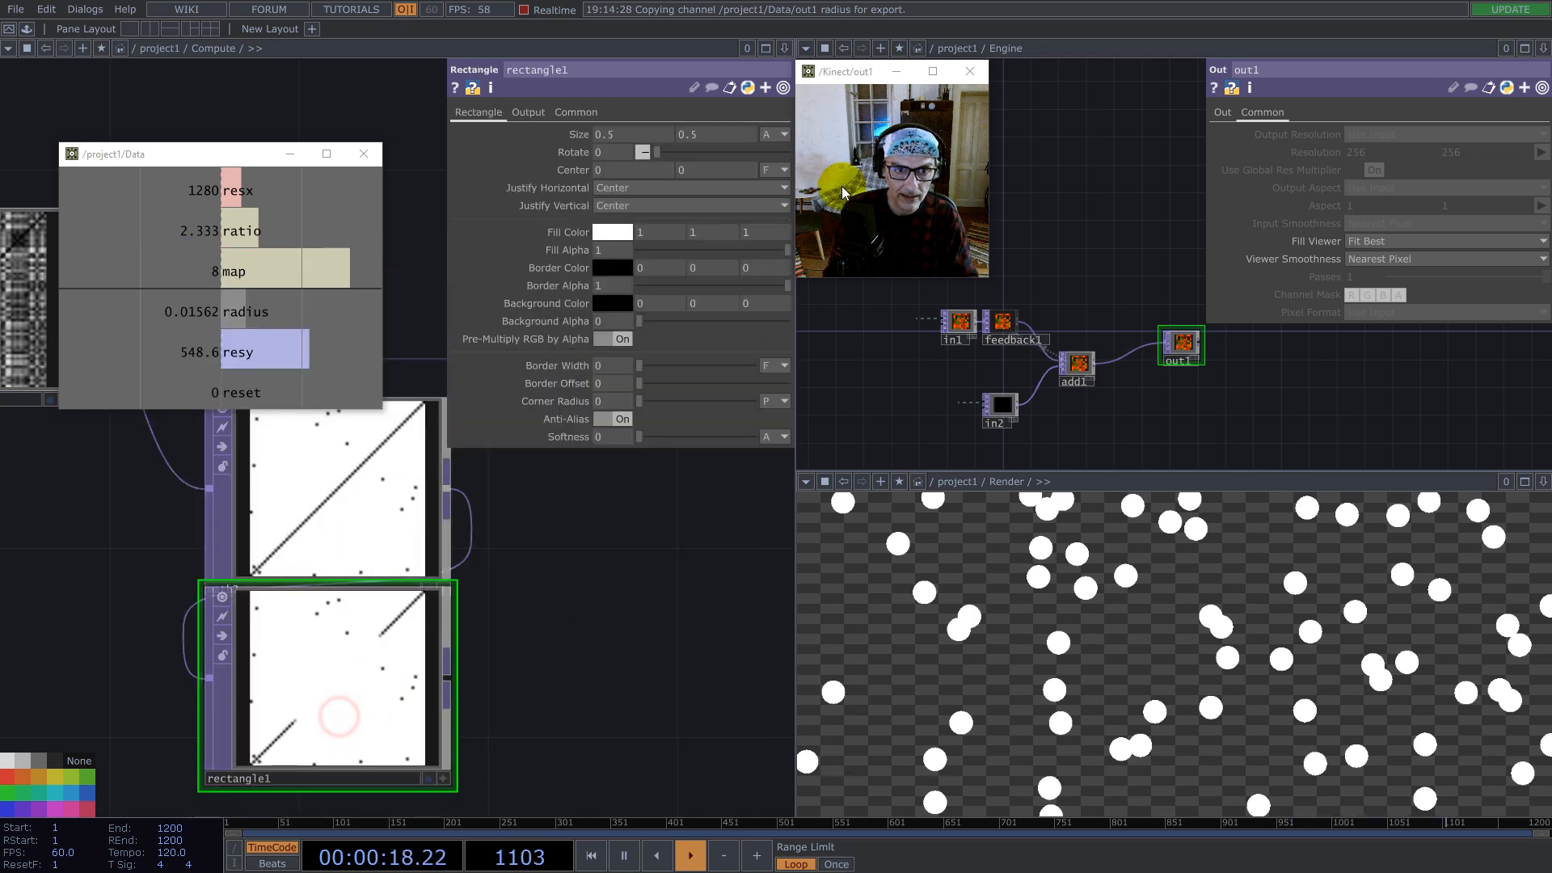
Step: Set rectangle1's Combine with Input to Set Resolution Only and space it slightly farther below math2
left_click(528, 113)
left_click(638, 135)
left_click(642, 151)
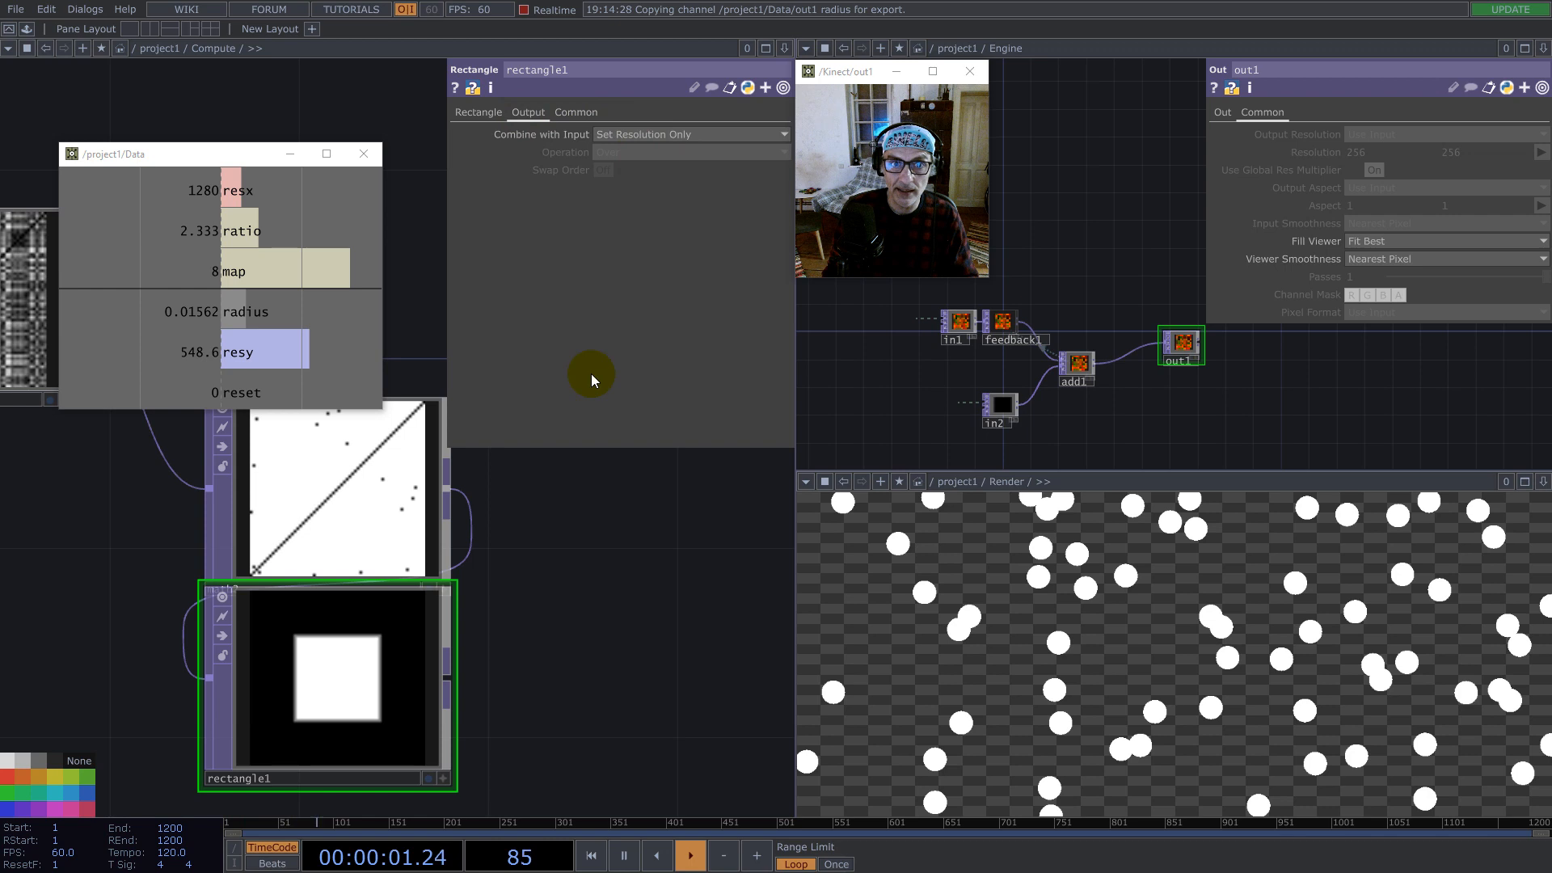
left_click_drag(361, 569, 361, 619)
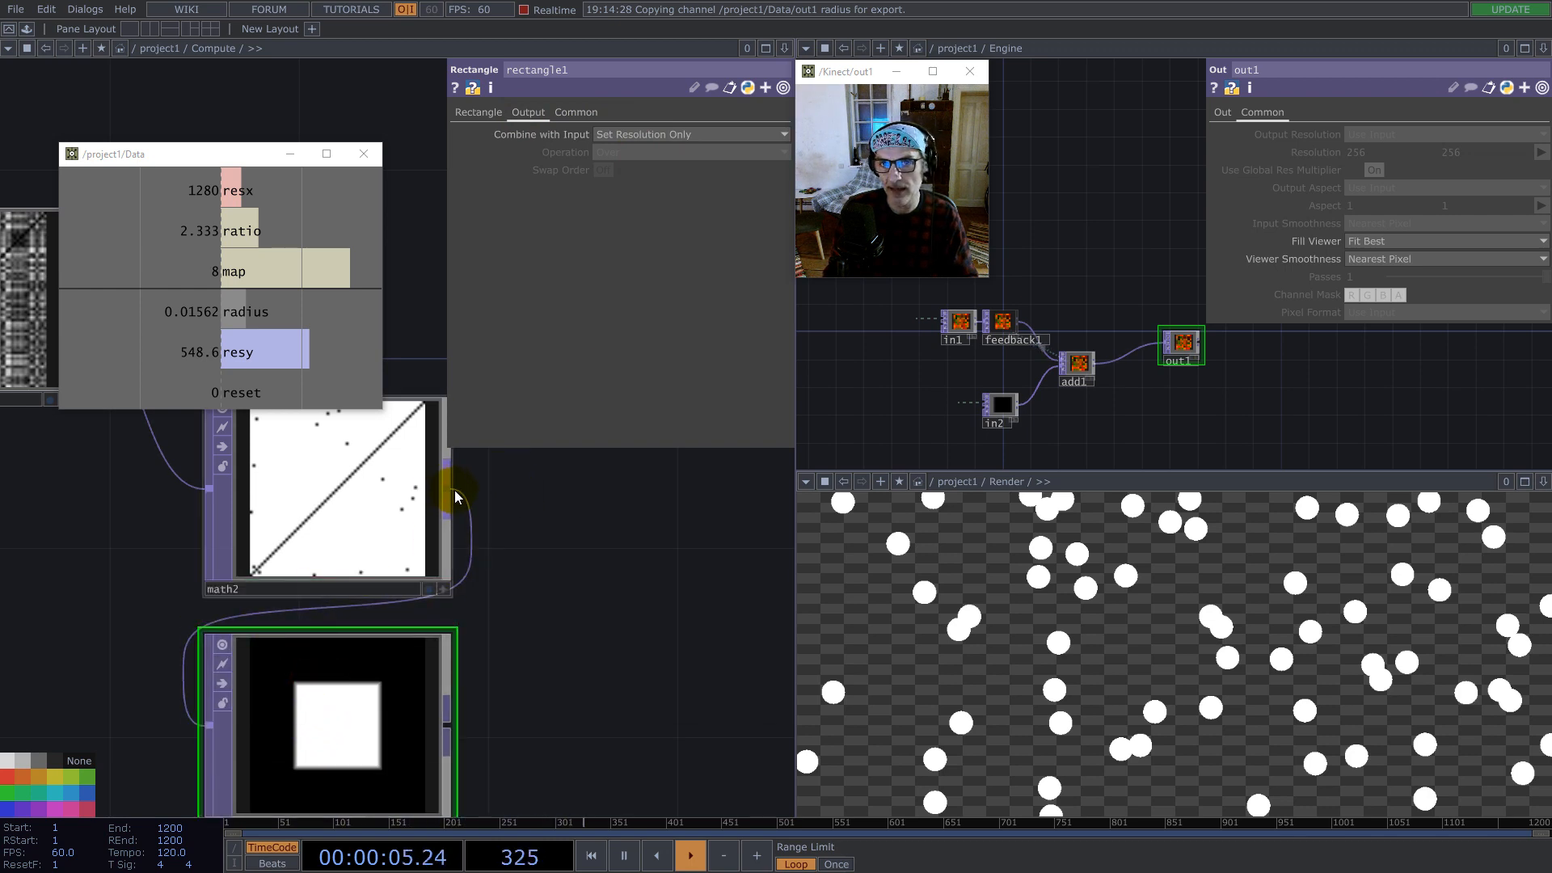
scroll(364, 693, "down", 1)
middle_click(362, 695)
scroll(363, 695, "down", 1)
middle_click(362, 697)
left_click(519, 567)
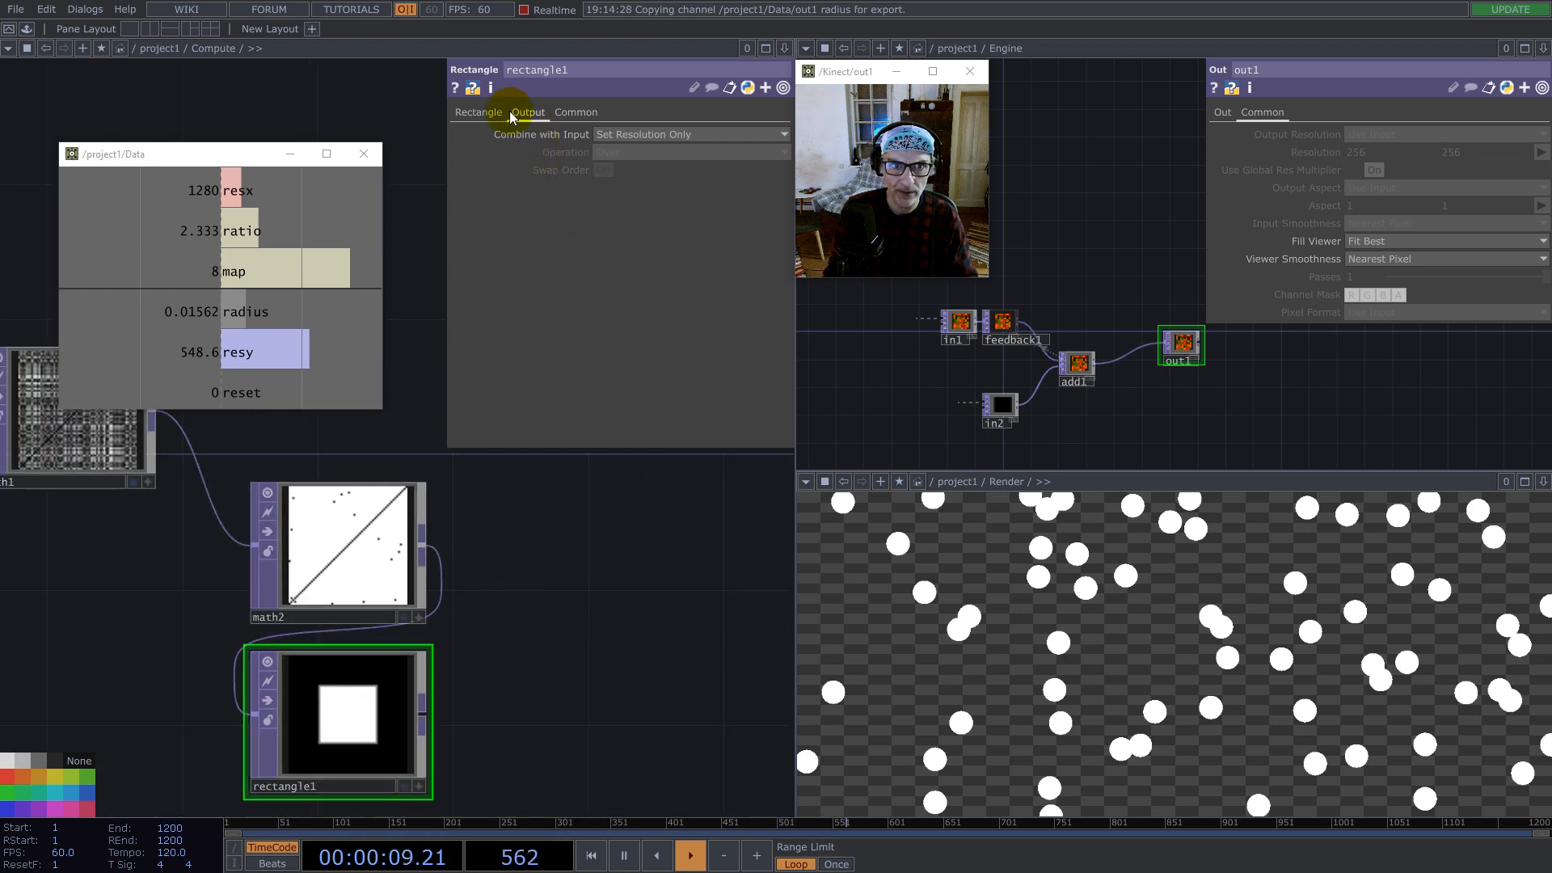
Step: Switch rectangle1's size unit to pixels (P) and set its width expression to parent(2).op('Data/out1')['map']**2*2
left_click(483, 111)
left_click(780, 134)
left_click(772, 151)
left_click_drag(246, 272, 623, 135)
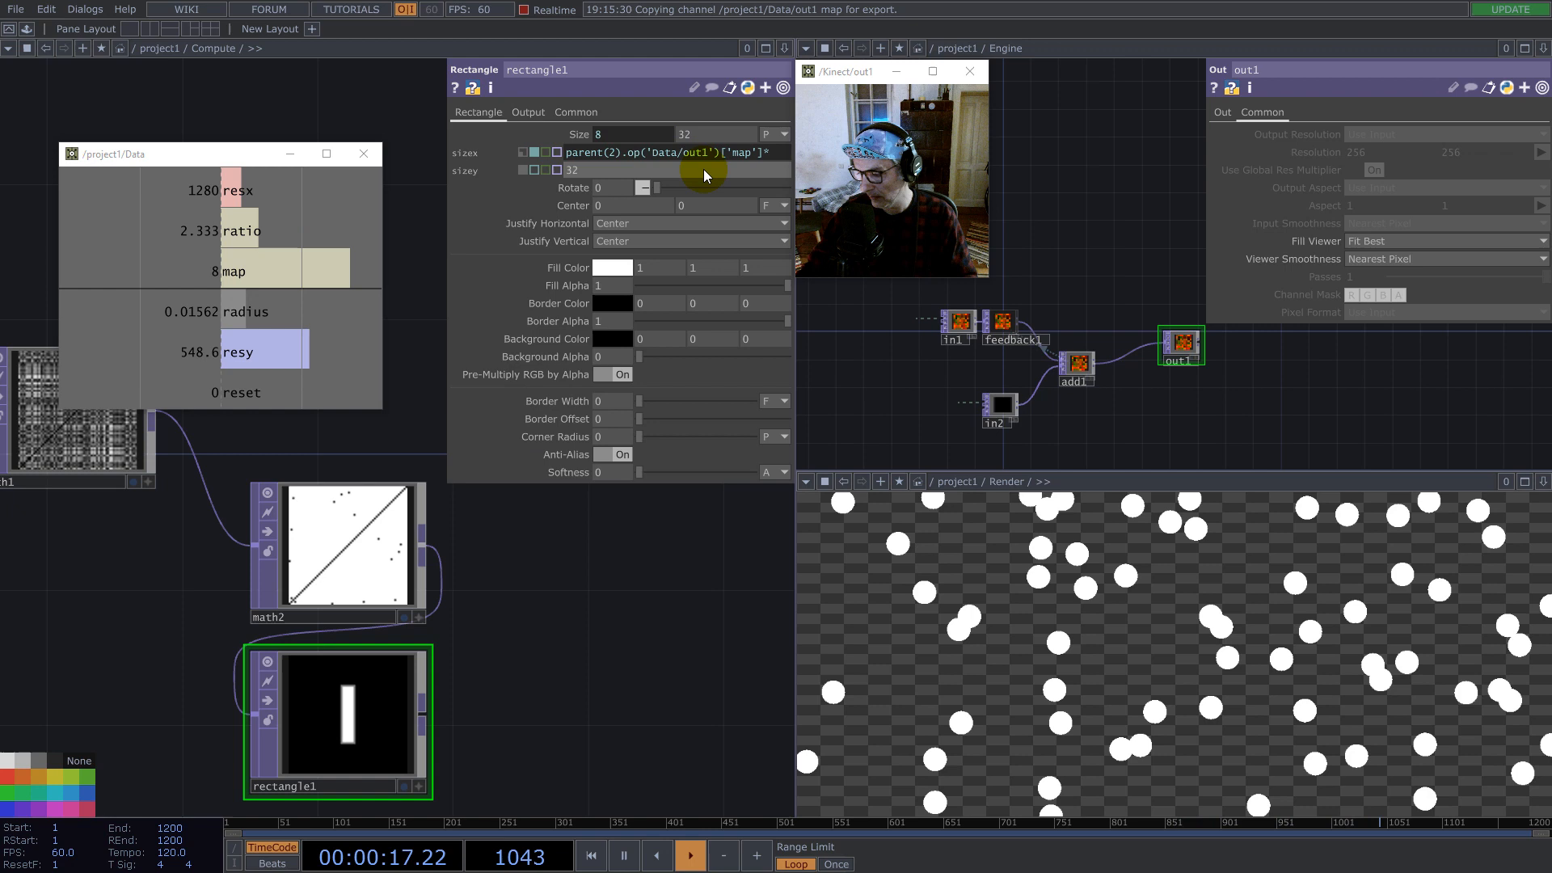
type("**2")
key("Return")
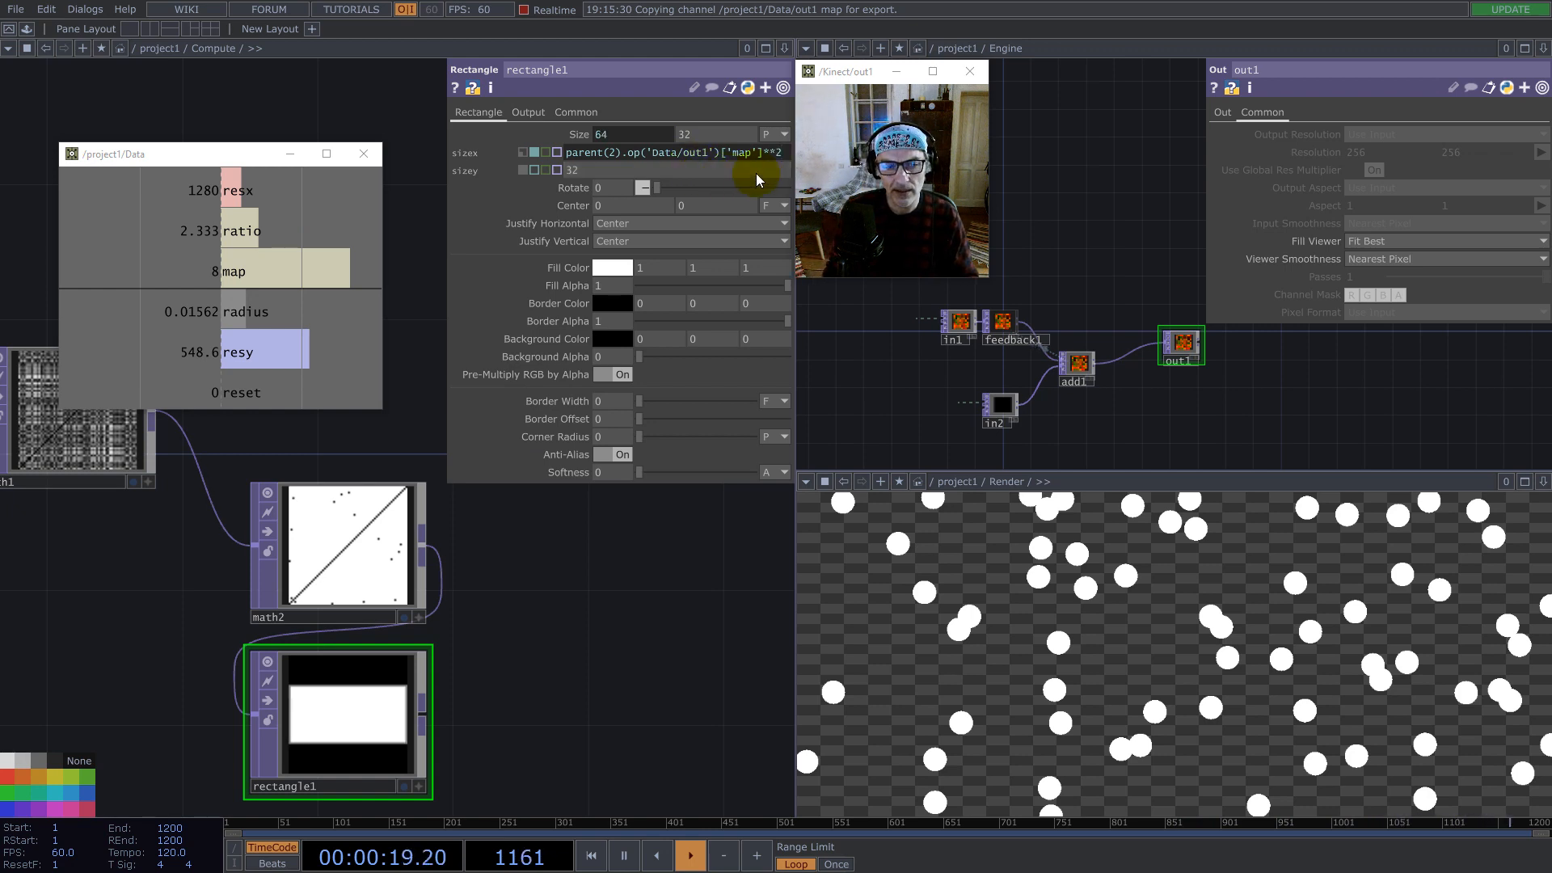
type("*2")
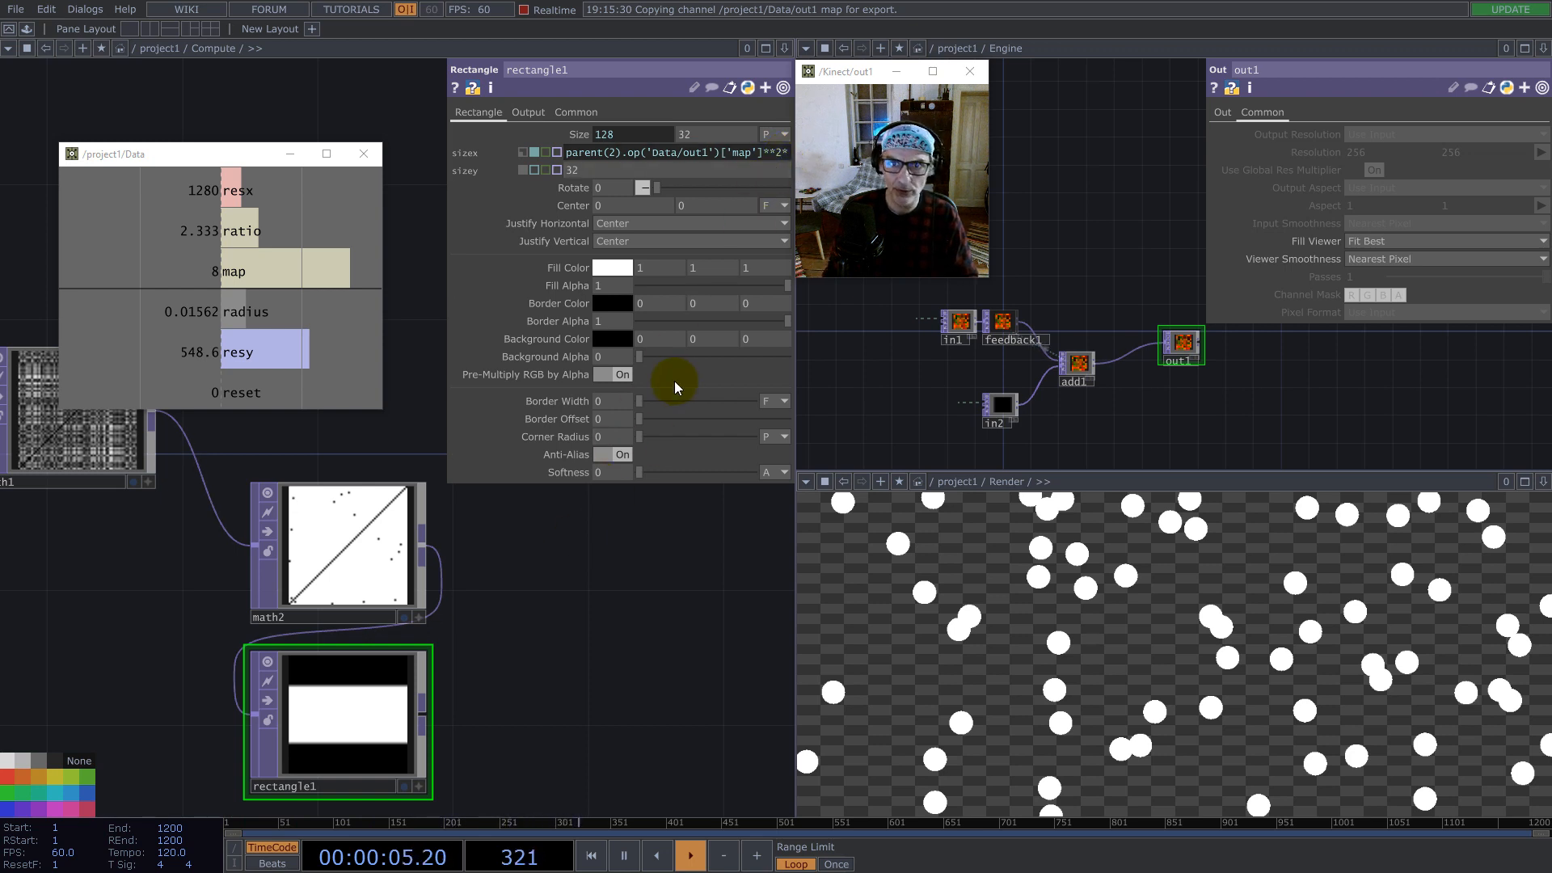
Step: Set rectangle1's height to 1 pixel and its rotation to 45
left_click(687, 136)
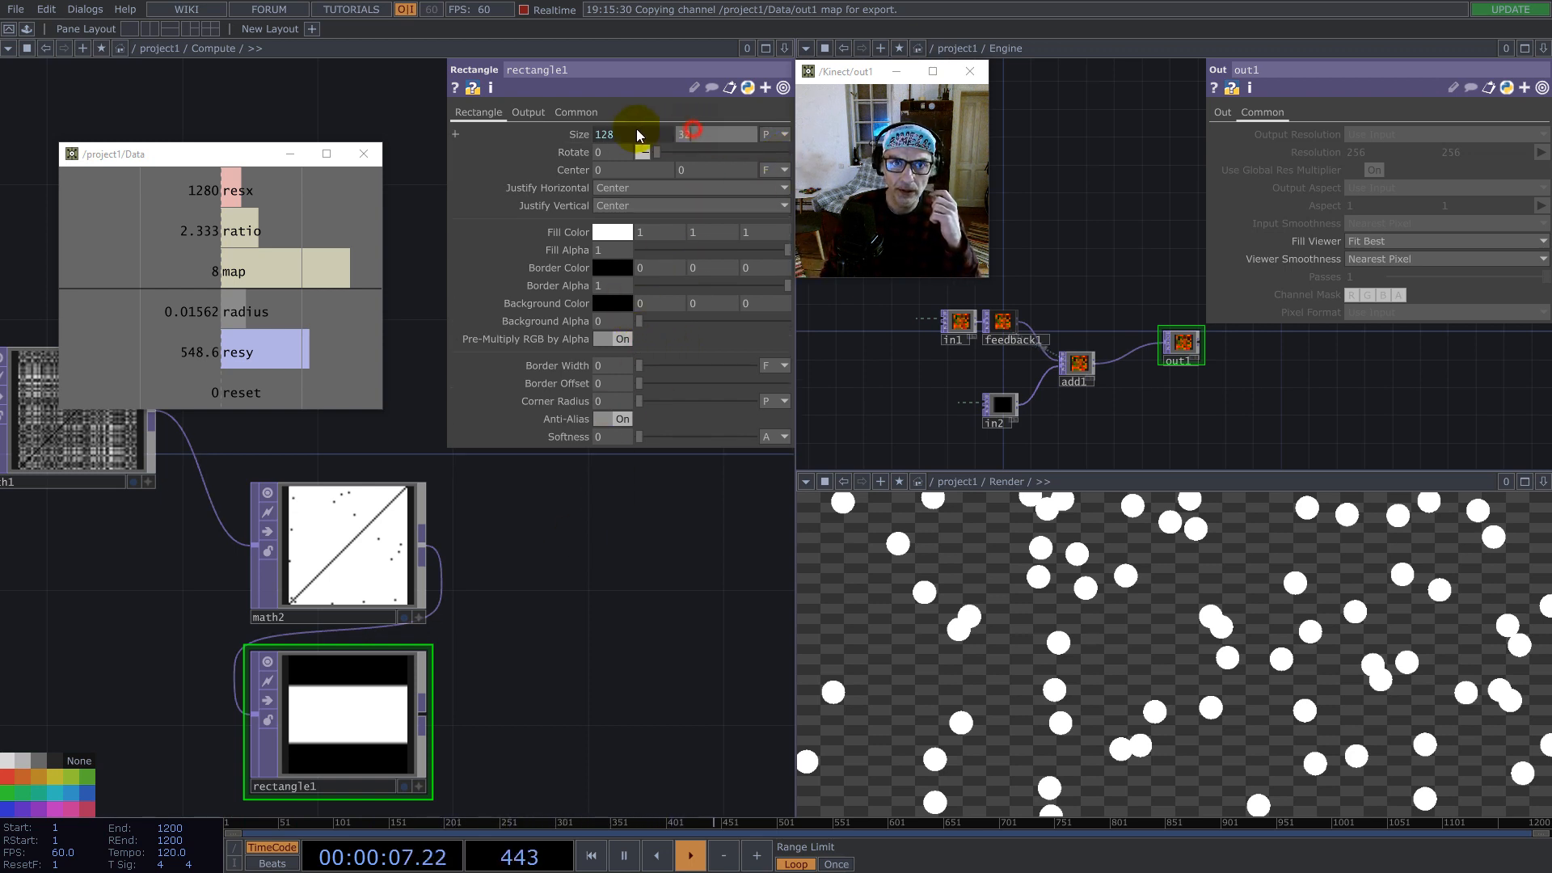
type("1")
key("Return")
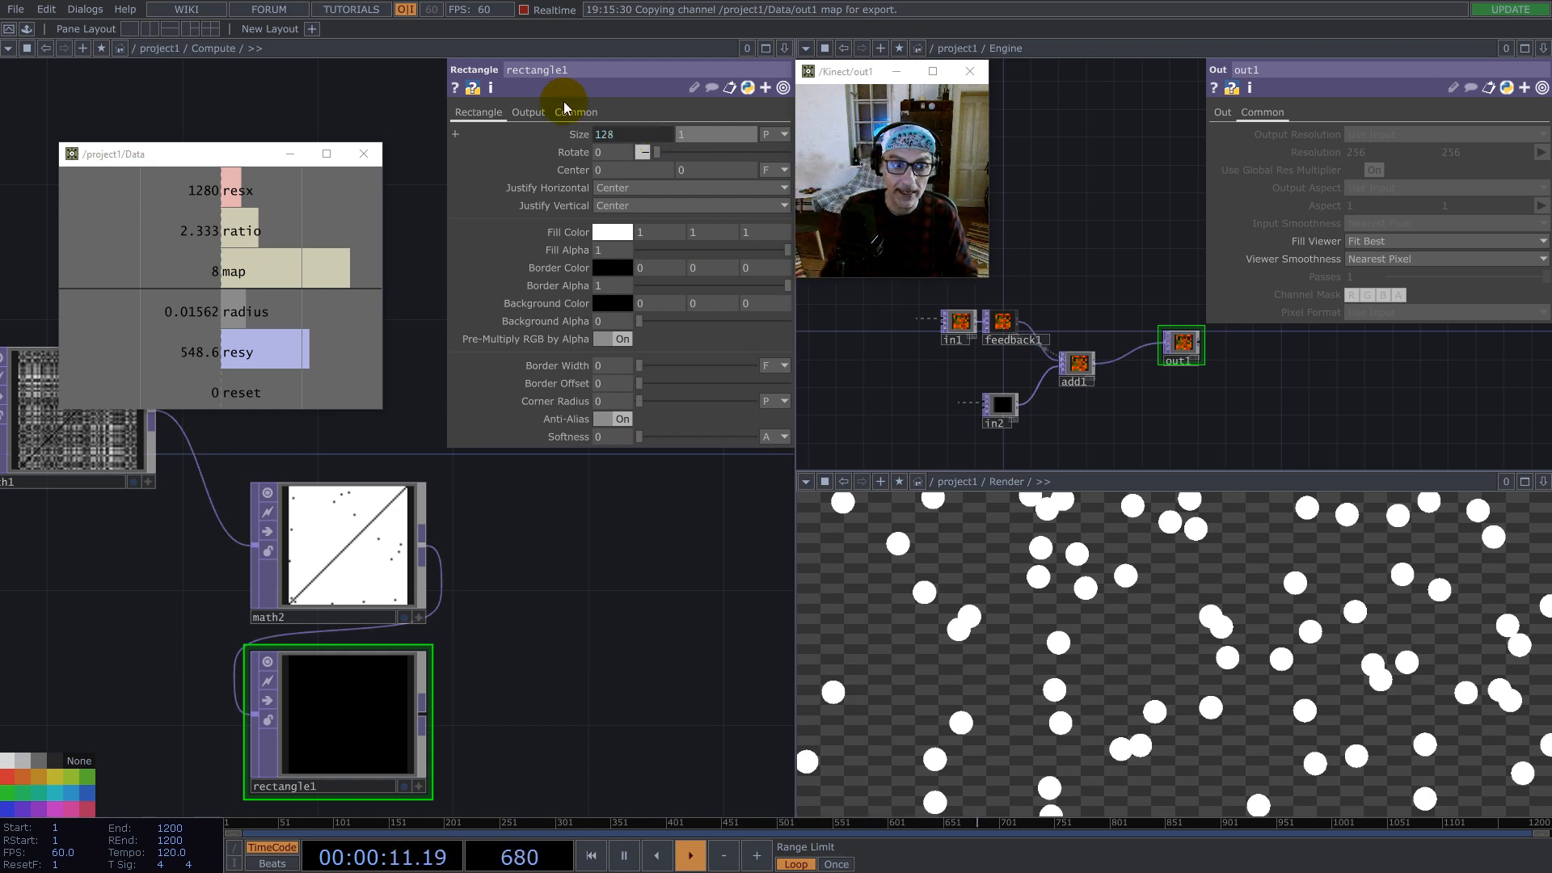
left_click_drag(607, 151, 540, 145)
type("45")
key("Return")
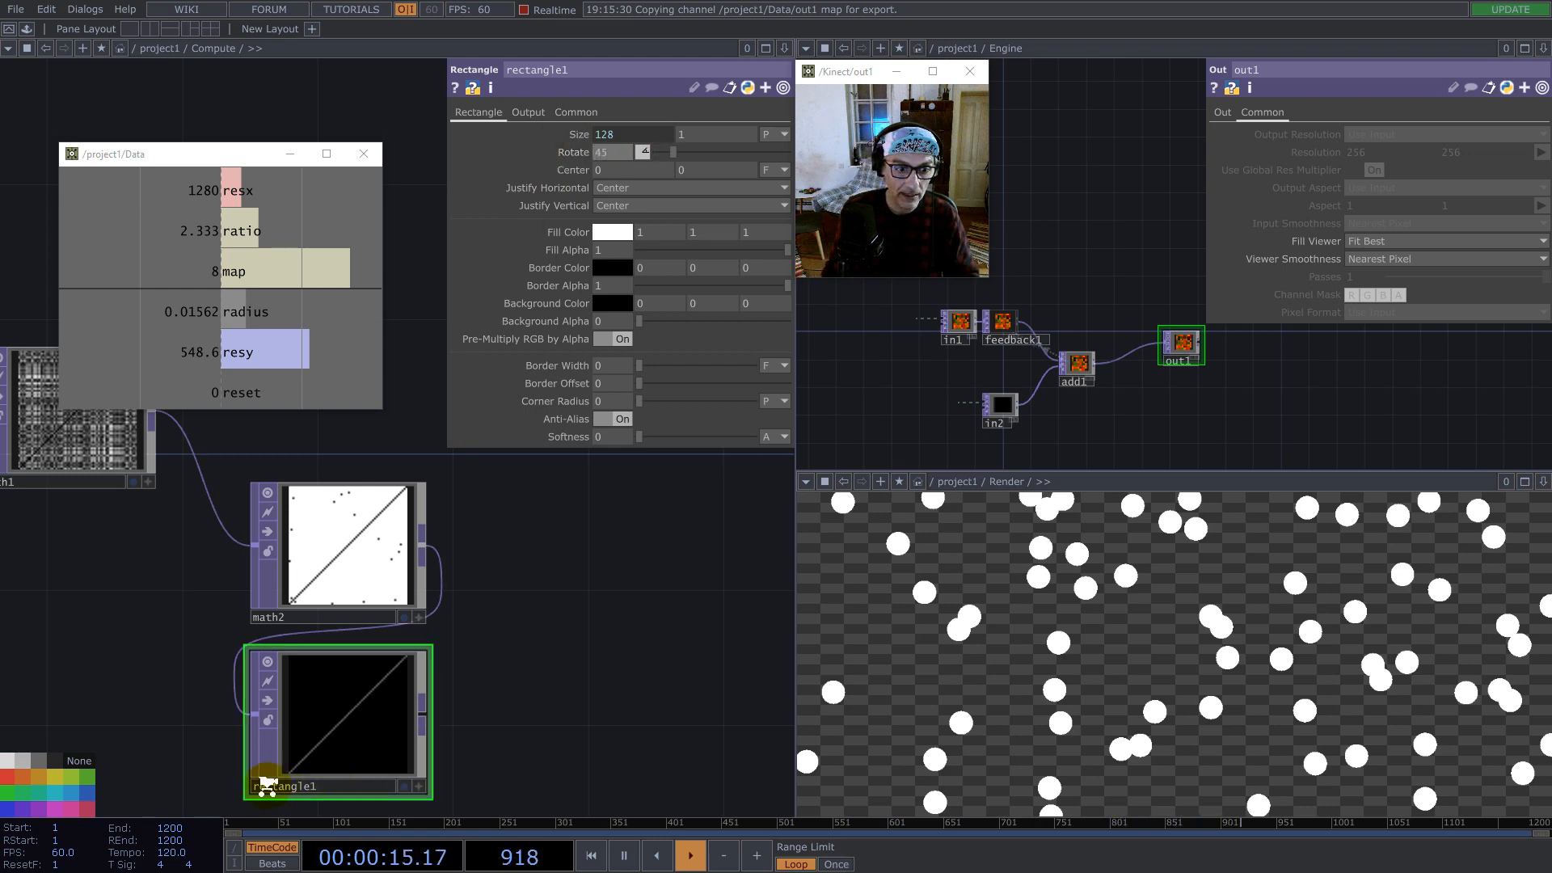
Step: Turn off Anti-Alias on rectangle1 to give the diagonal line hard pixel edges
scroll(331, 772, "up", 5)
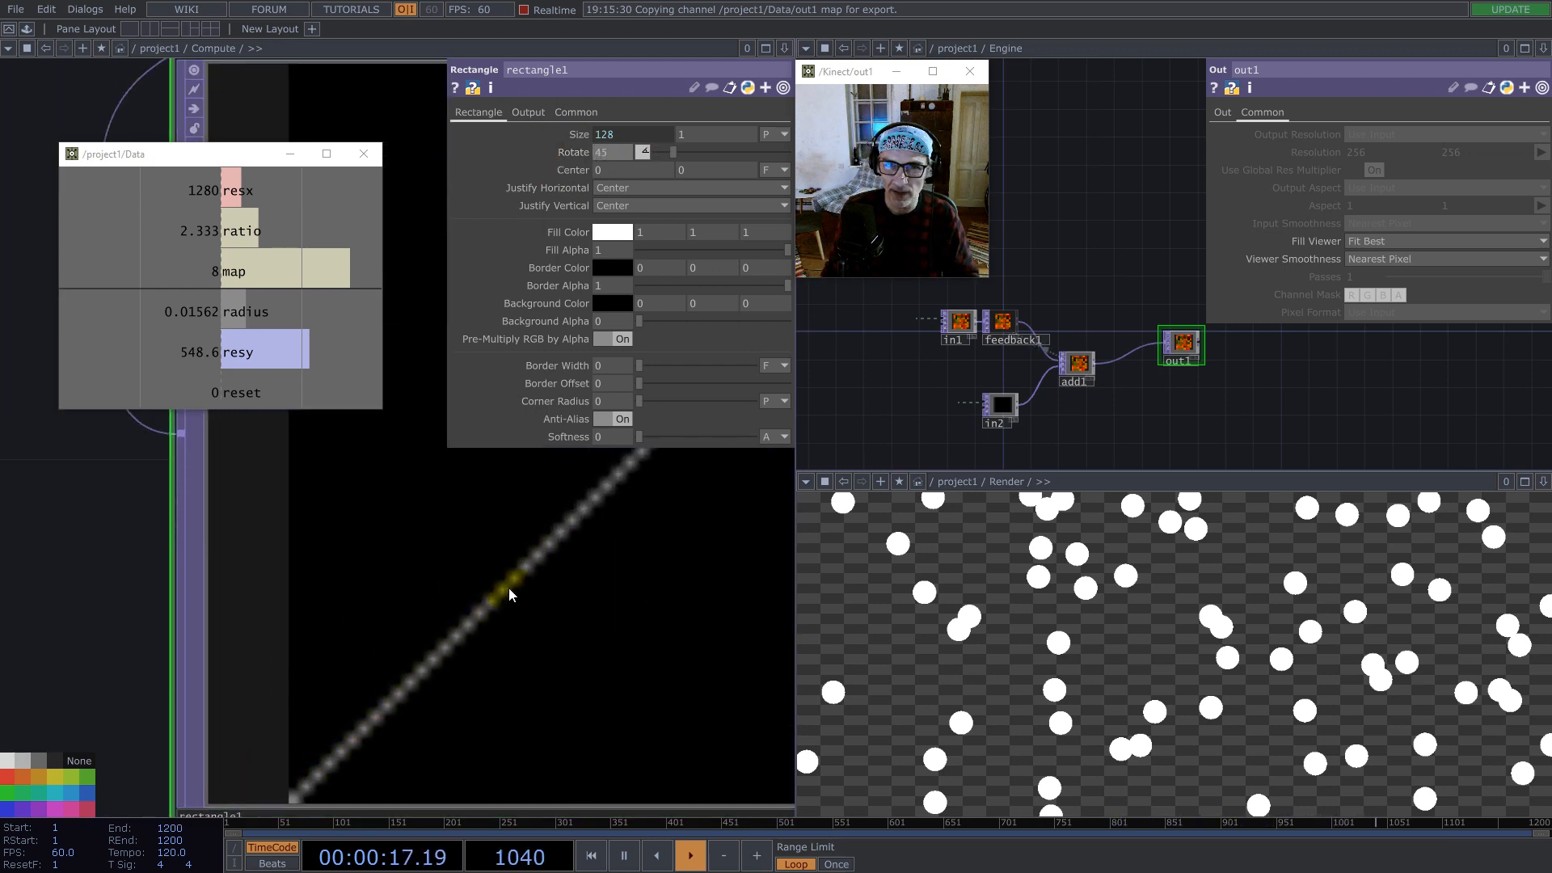
scroll(398, 638, "down", 4)
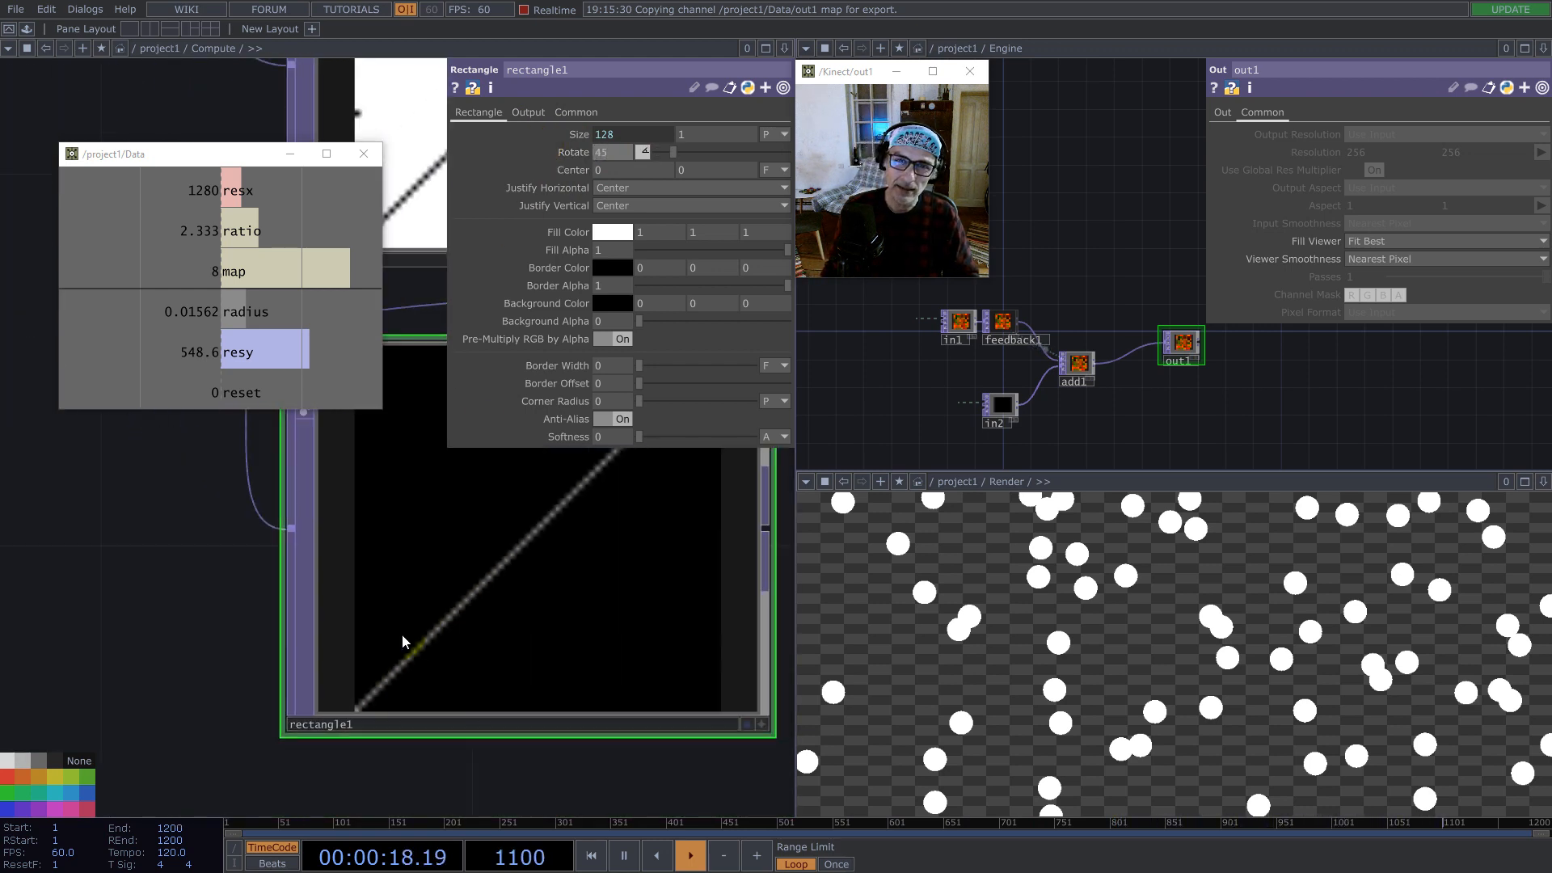
left_click(623, 418)
scroll(498, 604, "down", 6)
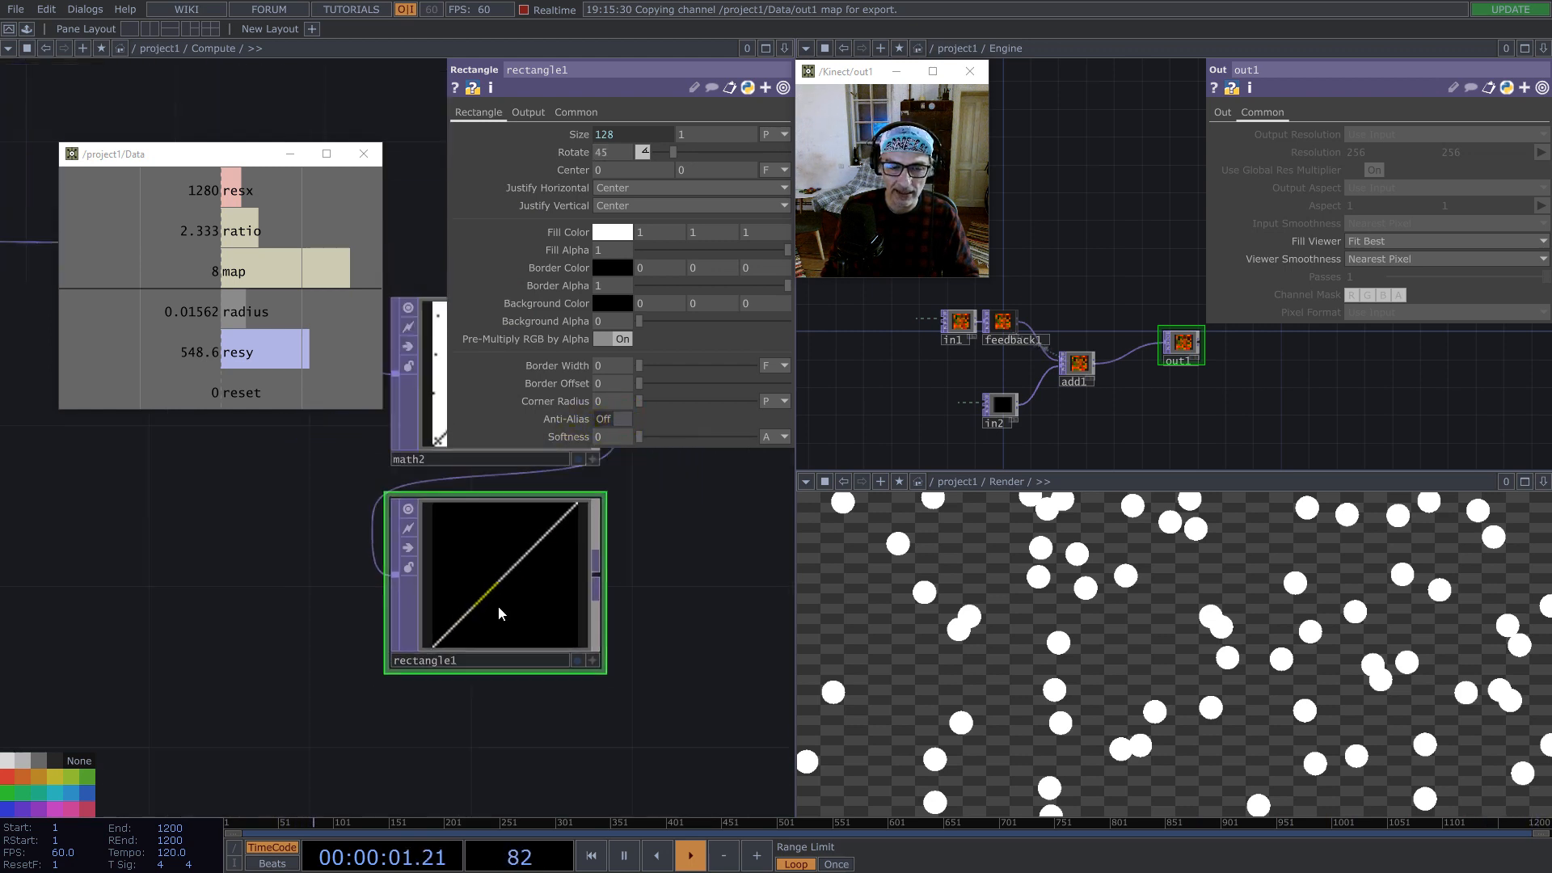
left_click_drag(617, 679, 365, 485)
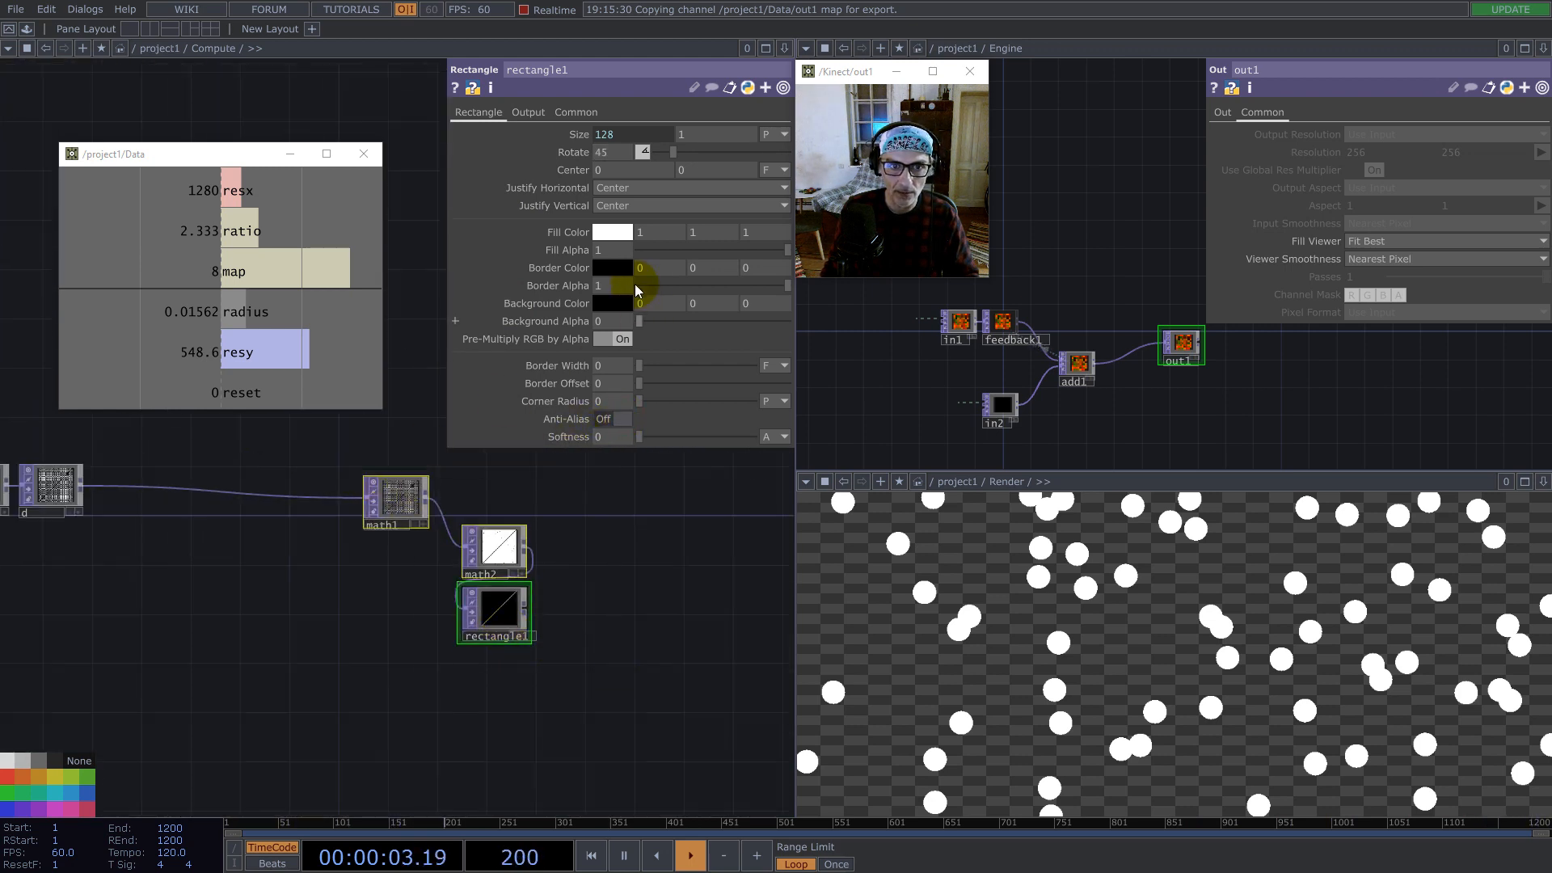
Step: Set rectangle1's Input Smoothness and Viewer Smoothness to Nearest Pixel
left_click(575, 111)
left_click(653, 223)
left_click(648, 239)
left_click(656, 257)
left_click(651, 276)
Step: Add a Limit TOP connected to math2's output and place it beside math2
scroll(590, 574, "up", 5)
left_click_drag(531, 619, 374, 635)
scroll(478, 613, "up", 3)
left_click(291, 564)
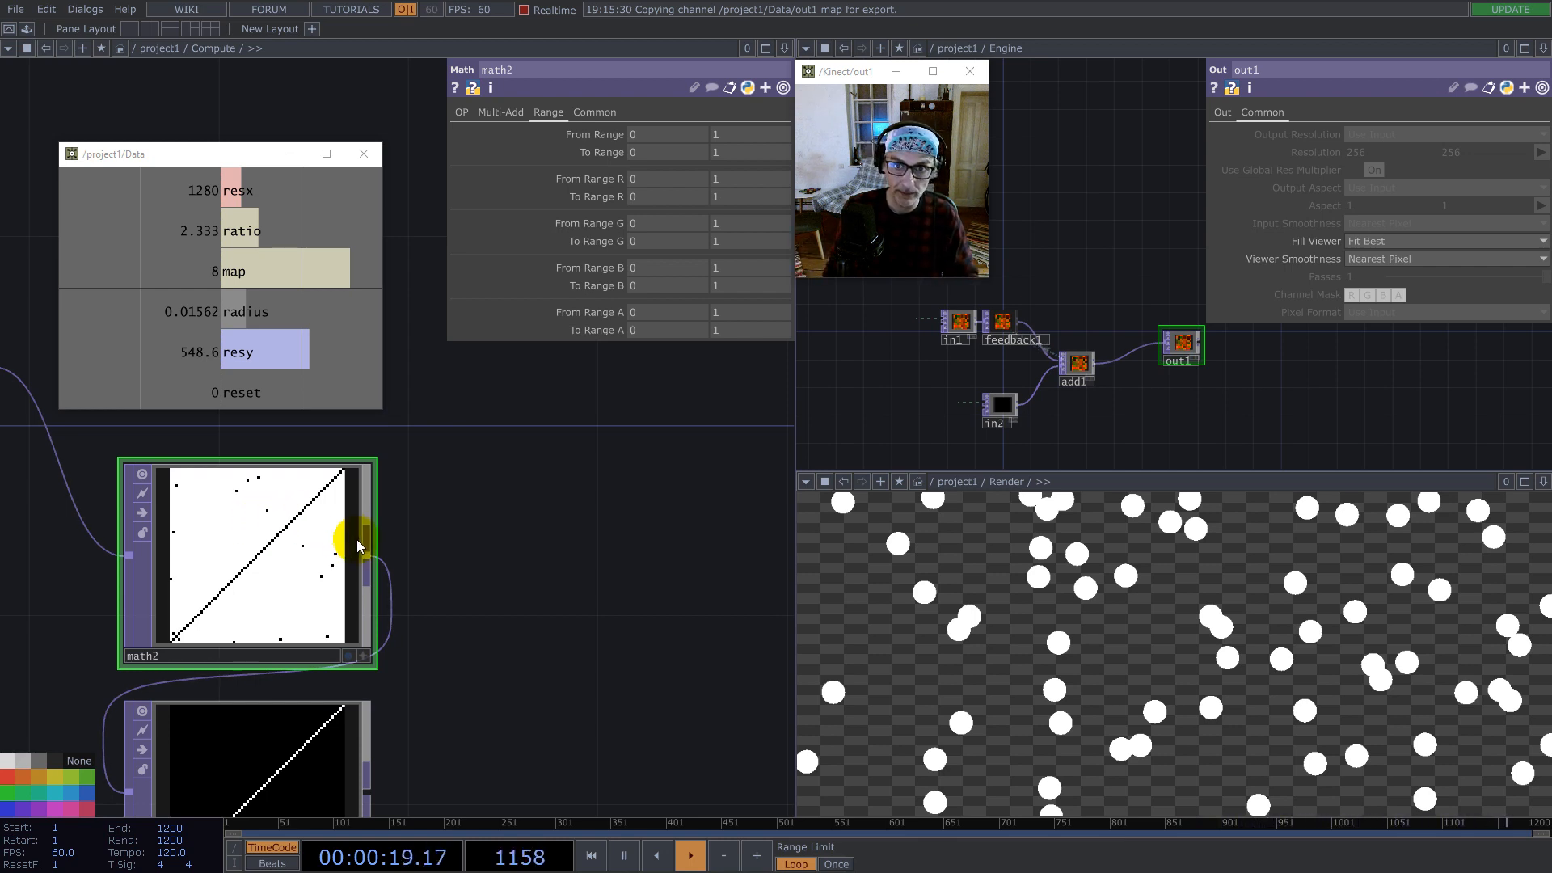
left_click_drag(454, 549, 525, 550)
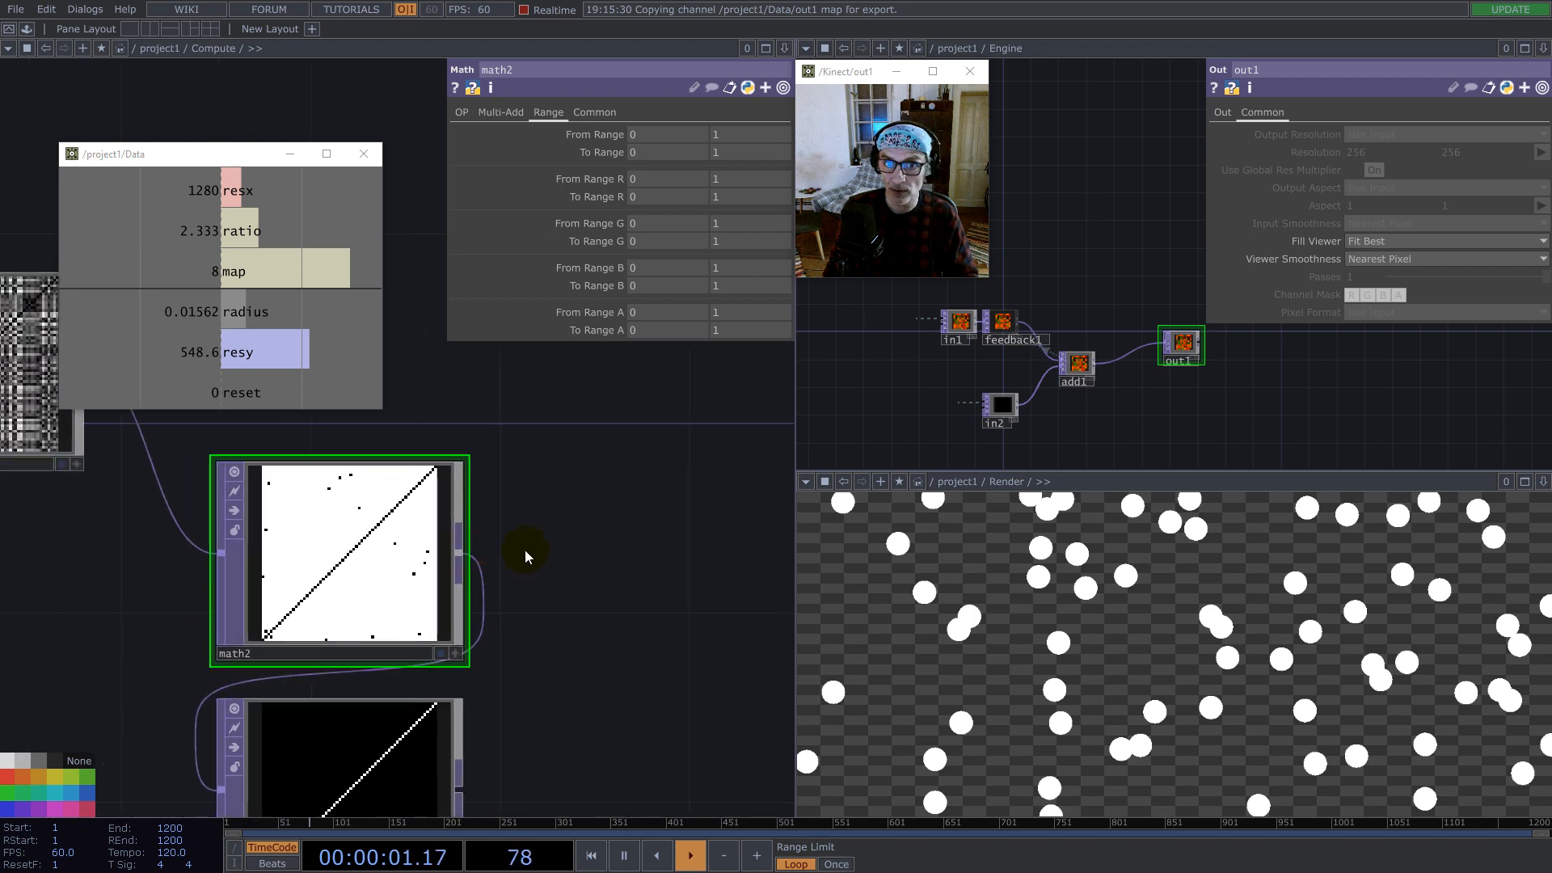
left_click(460, 552)
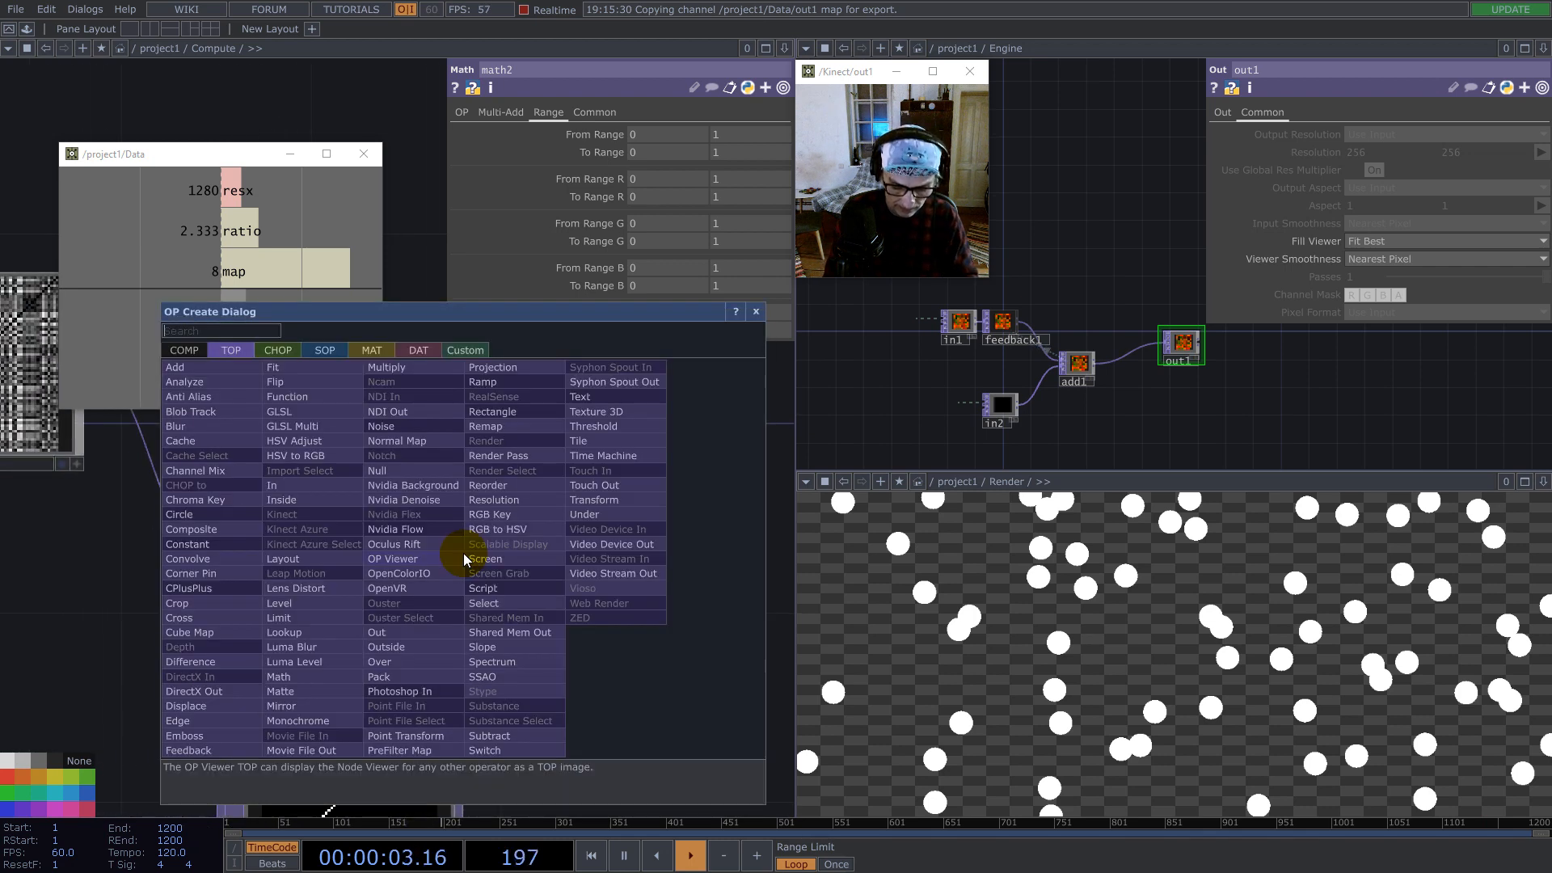
left_click(315, 604)
left_click(623, 564)
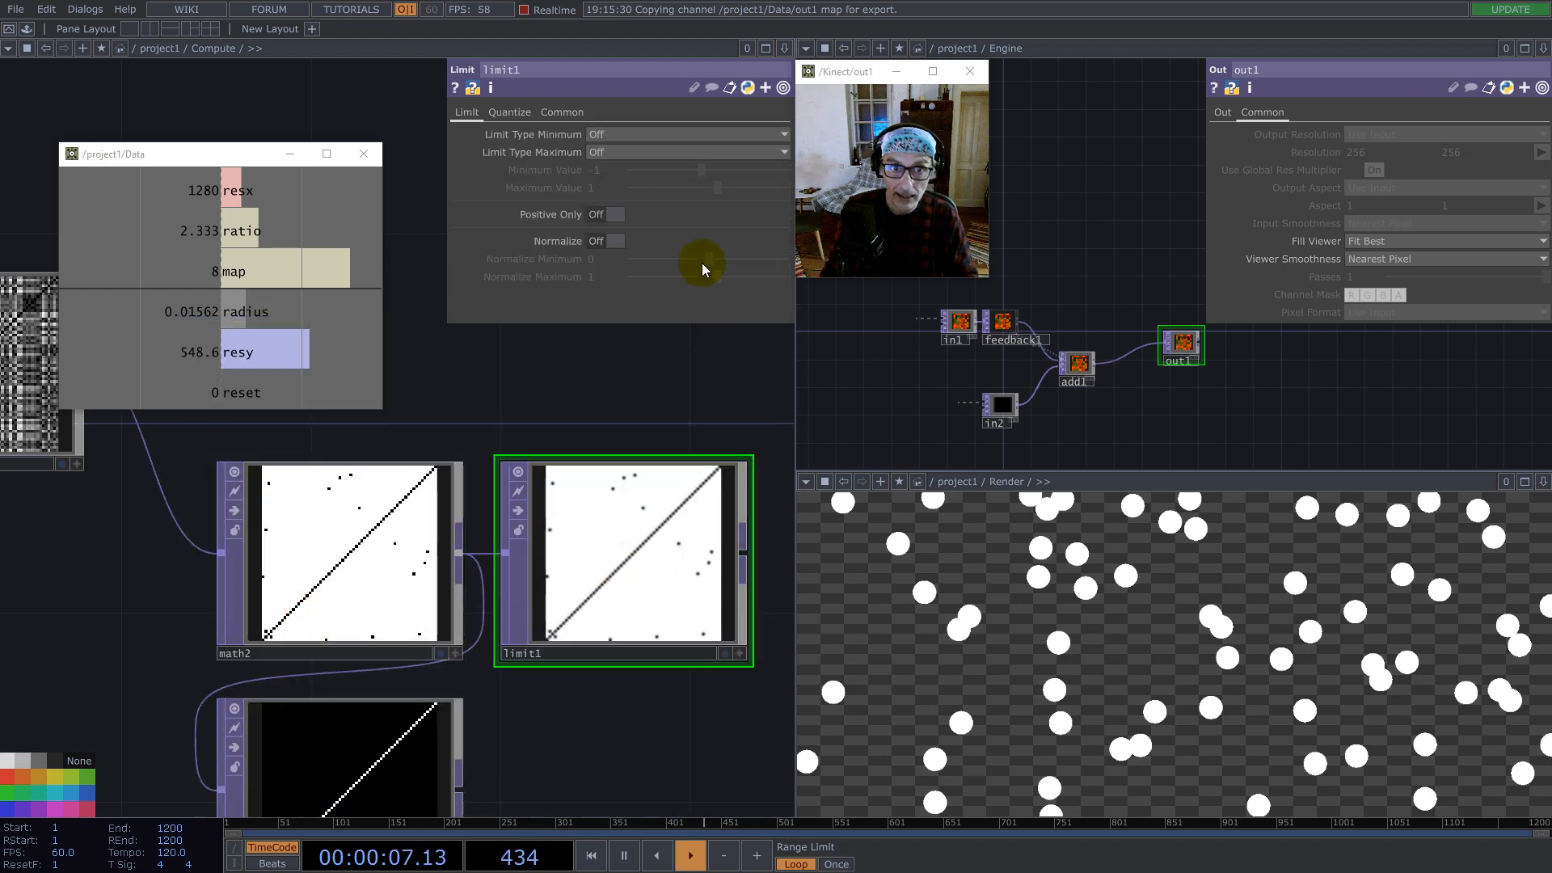
Step: Set limit1's Limit Type Minimum and Limit Type Maximum to Clamp, with a Minimum Value of 0
left_click(613, 136)
left_click(614, 168)
left_click(615, 153)
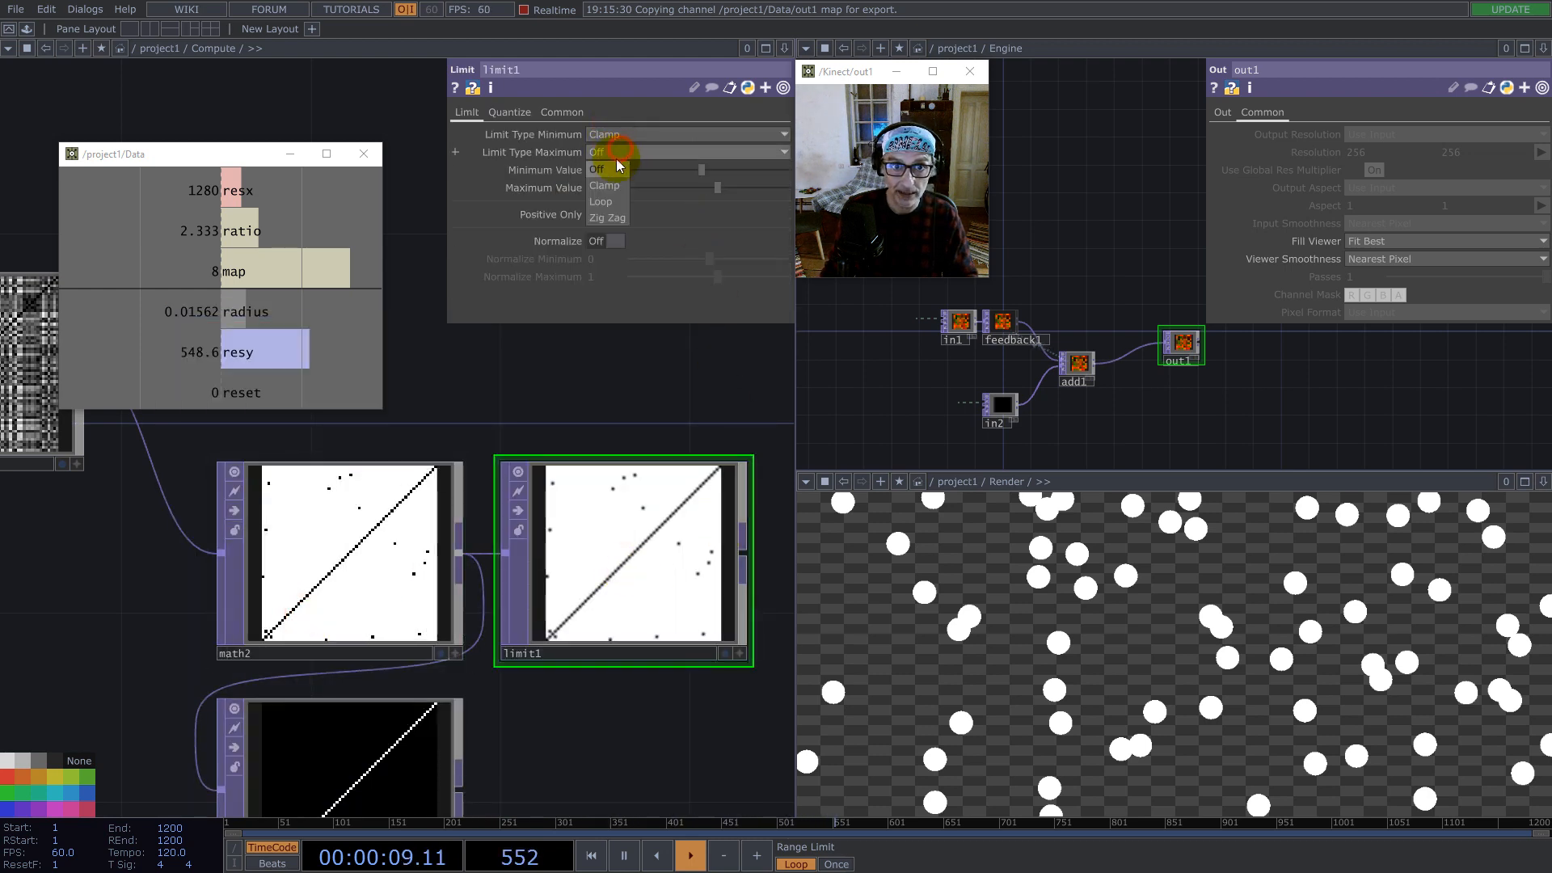
left_click(616, 186)
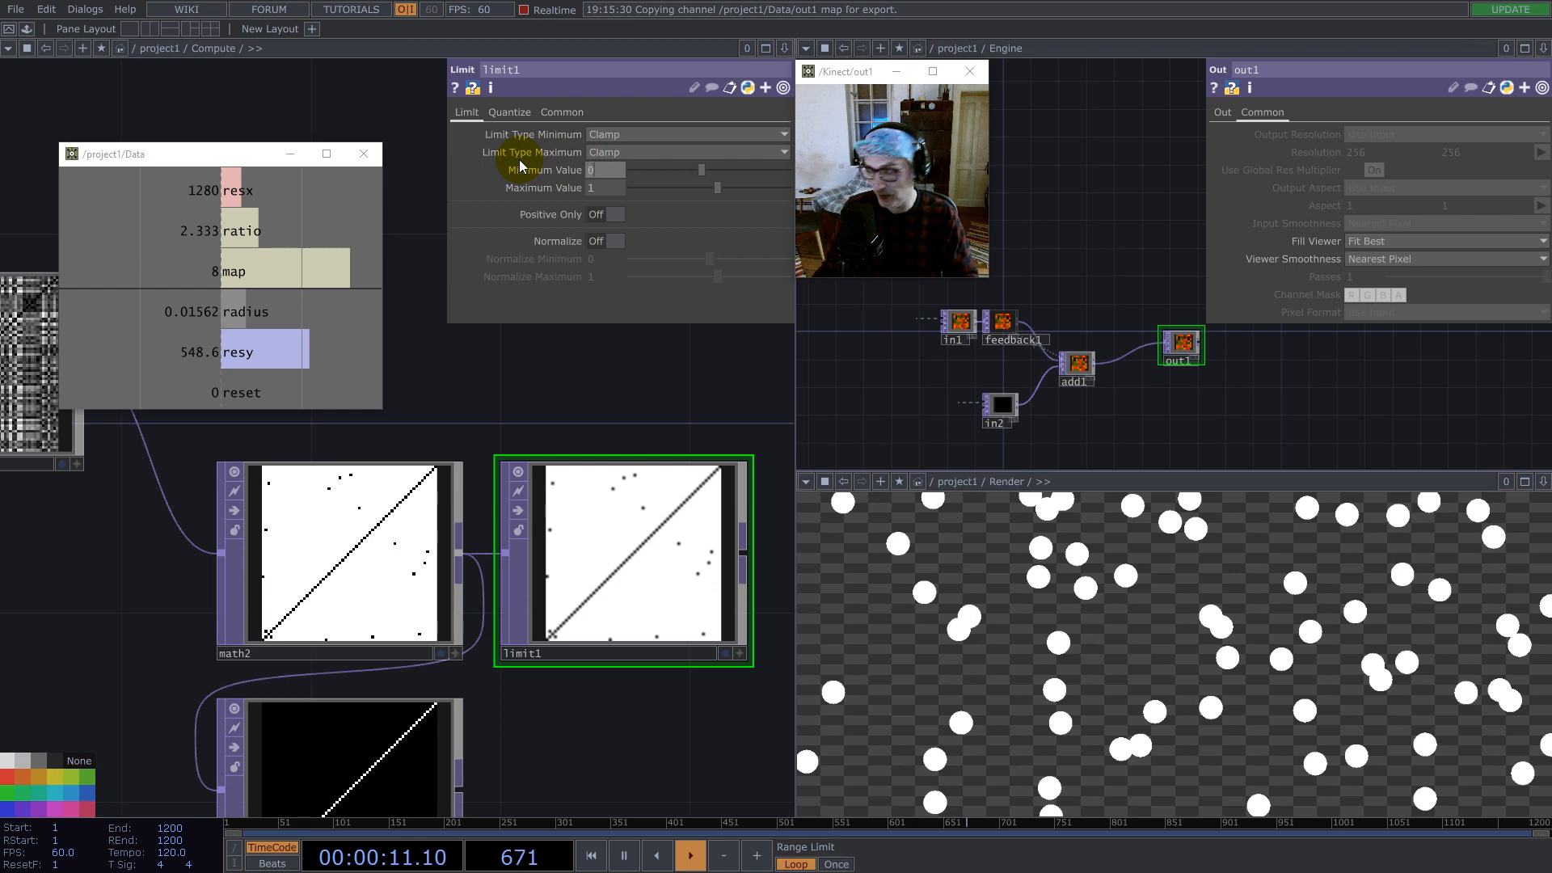
Step: Set limit1's Input Smoothness and Viewer Smoothness to Nearest Pixel
scroll(252, 608, "down", 3)
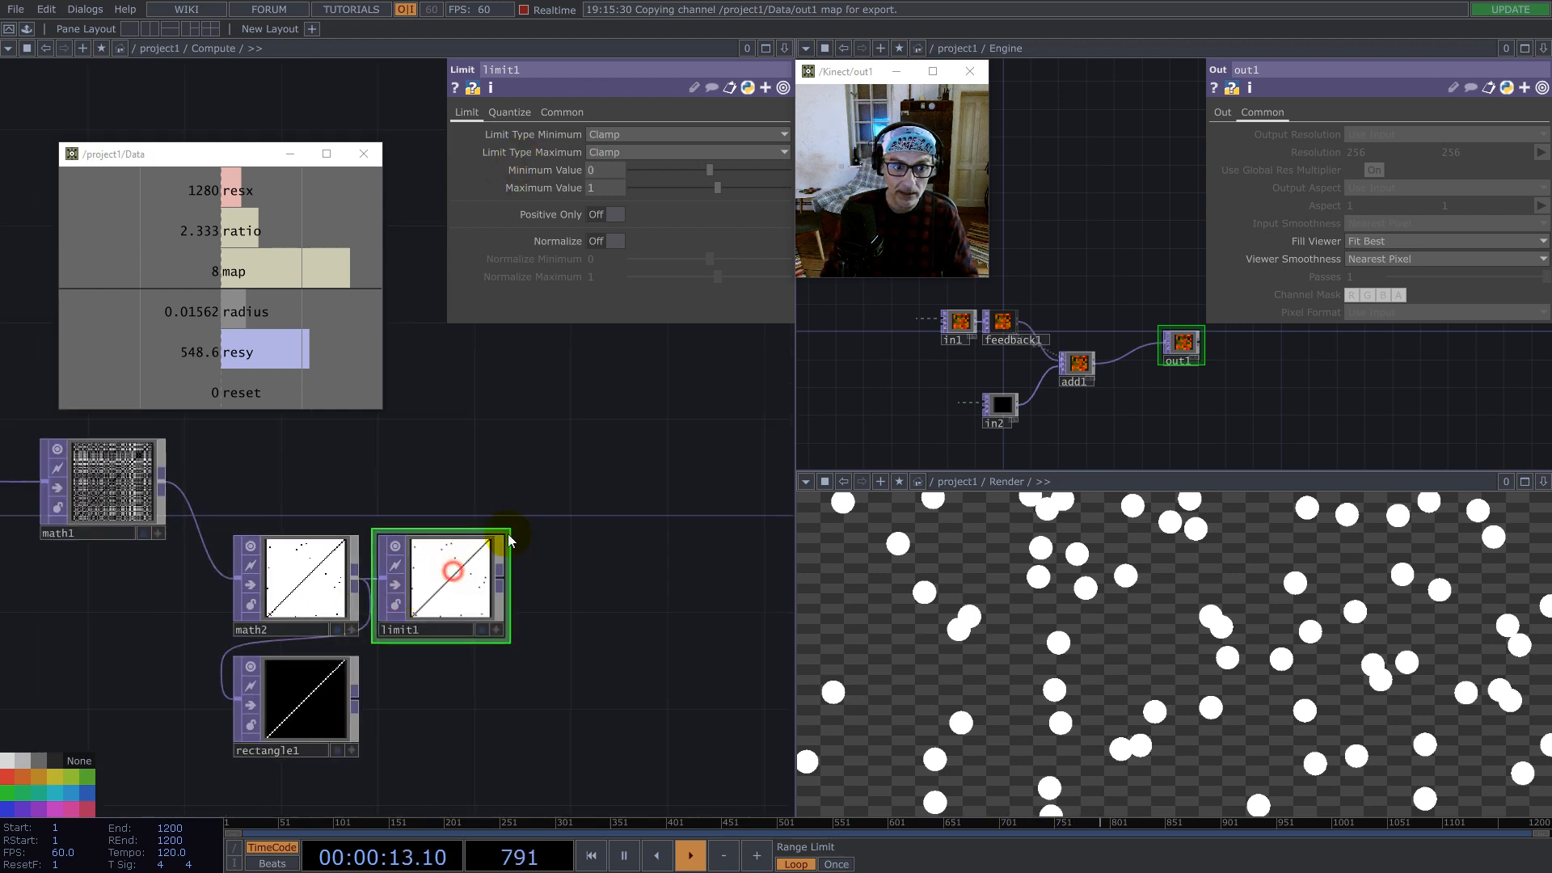
left_click(543, 115)
left_click(650, 222)
left_click(654, 240)
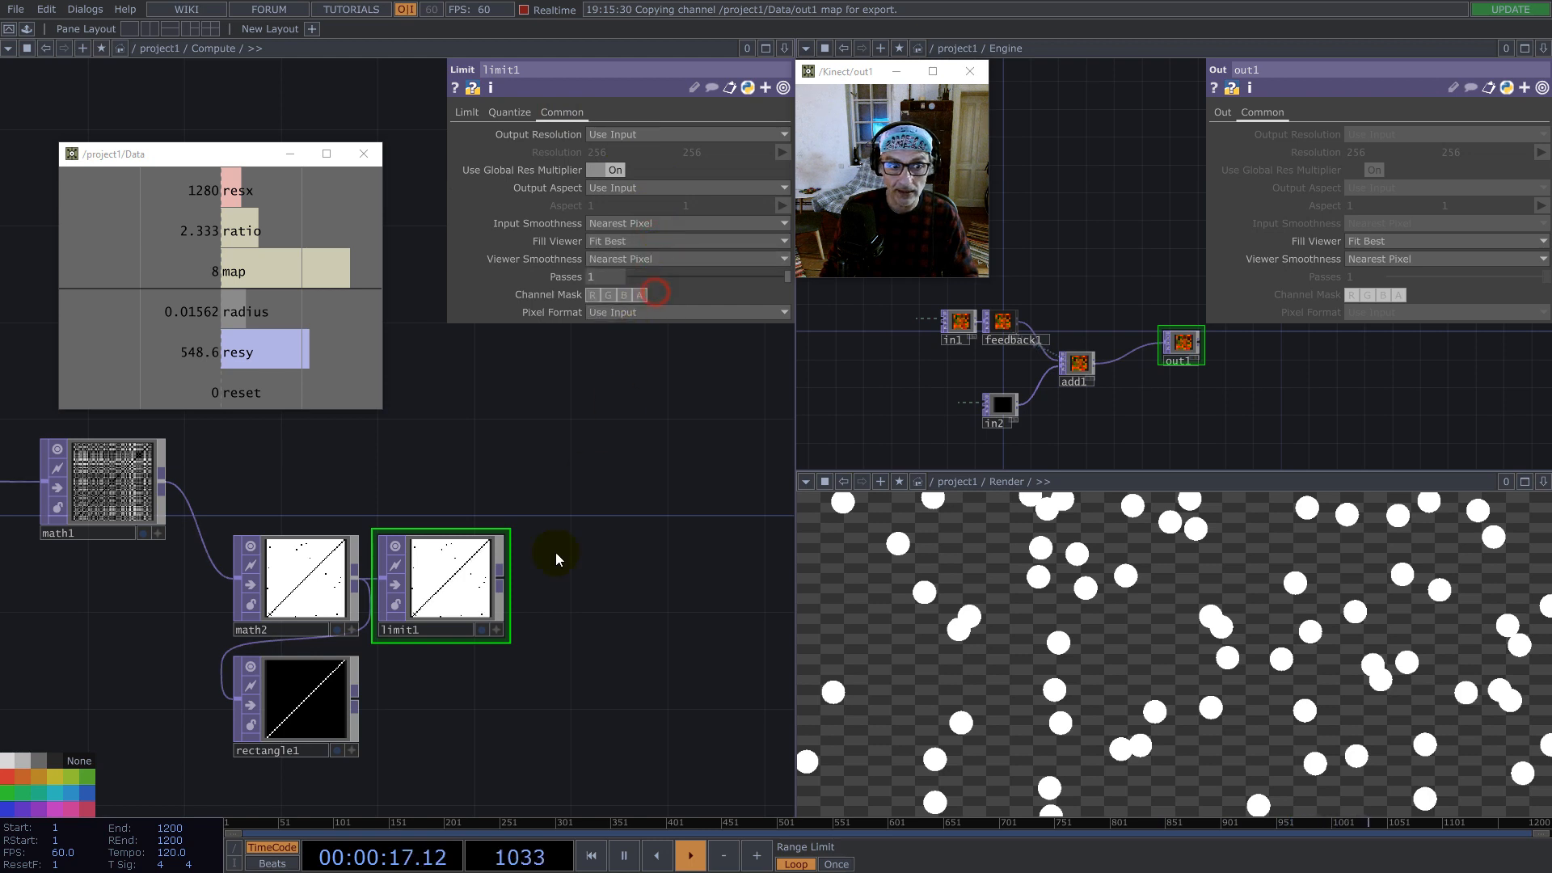
Step: Place an Add TOP after limit1 and feed it both rectangle1's and limit1's outputs
right_click(356, 695)
left_click(81, 511)
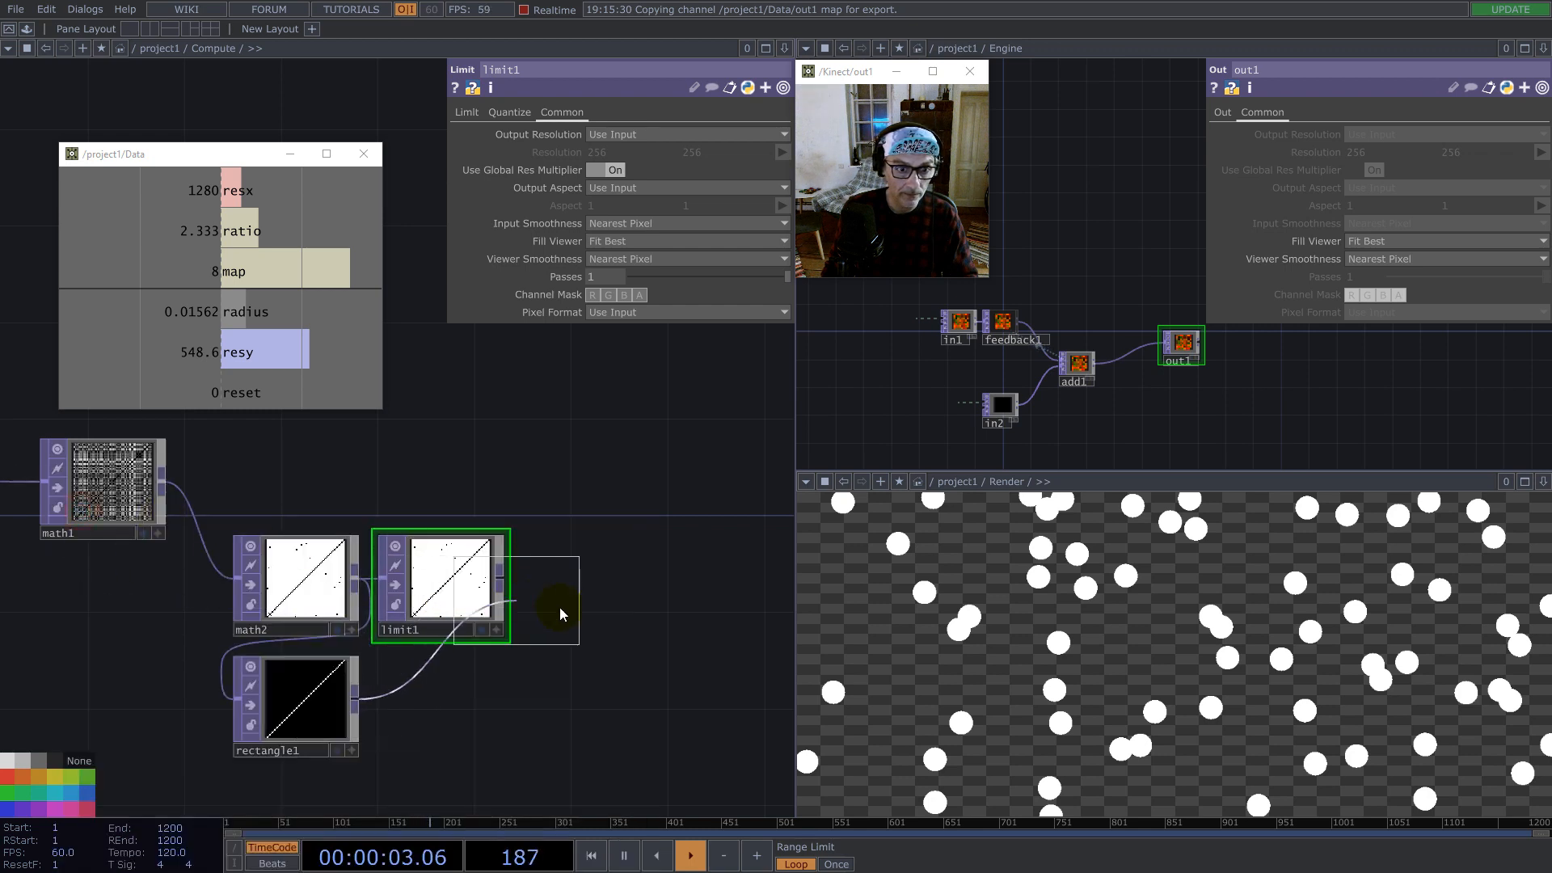
left_click(619, 608)
left_click_drag(550, 616, 579, 572)
Step: Set add1's Input Smoothness and Viewer Smoothness to Nearest Pixel
scroll(506, 609, "up", 5)
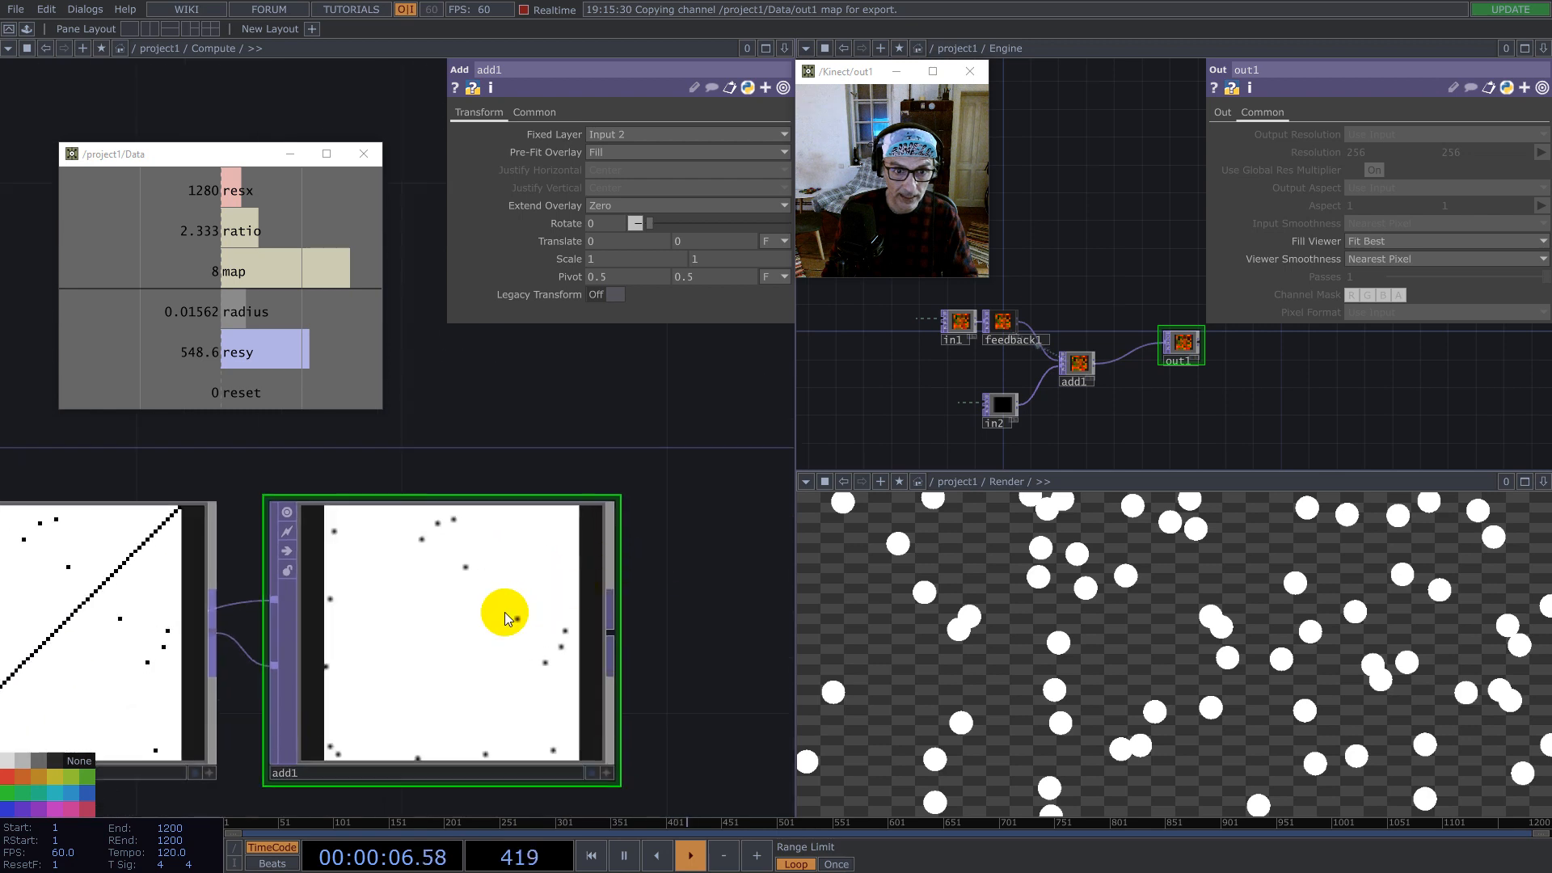
left_click(532, 112)
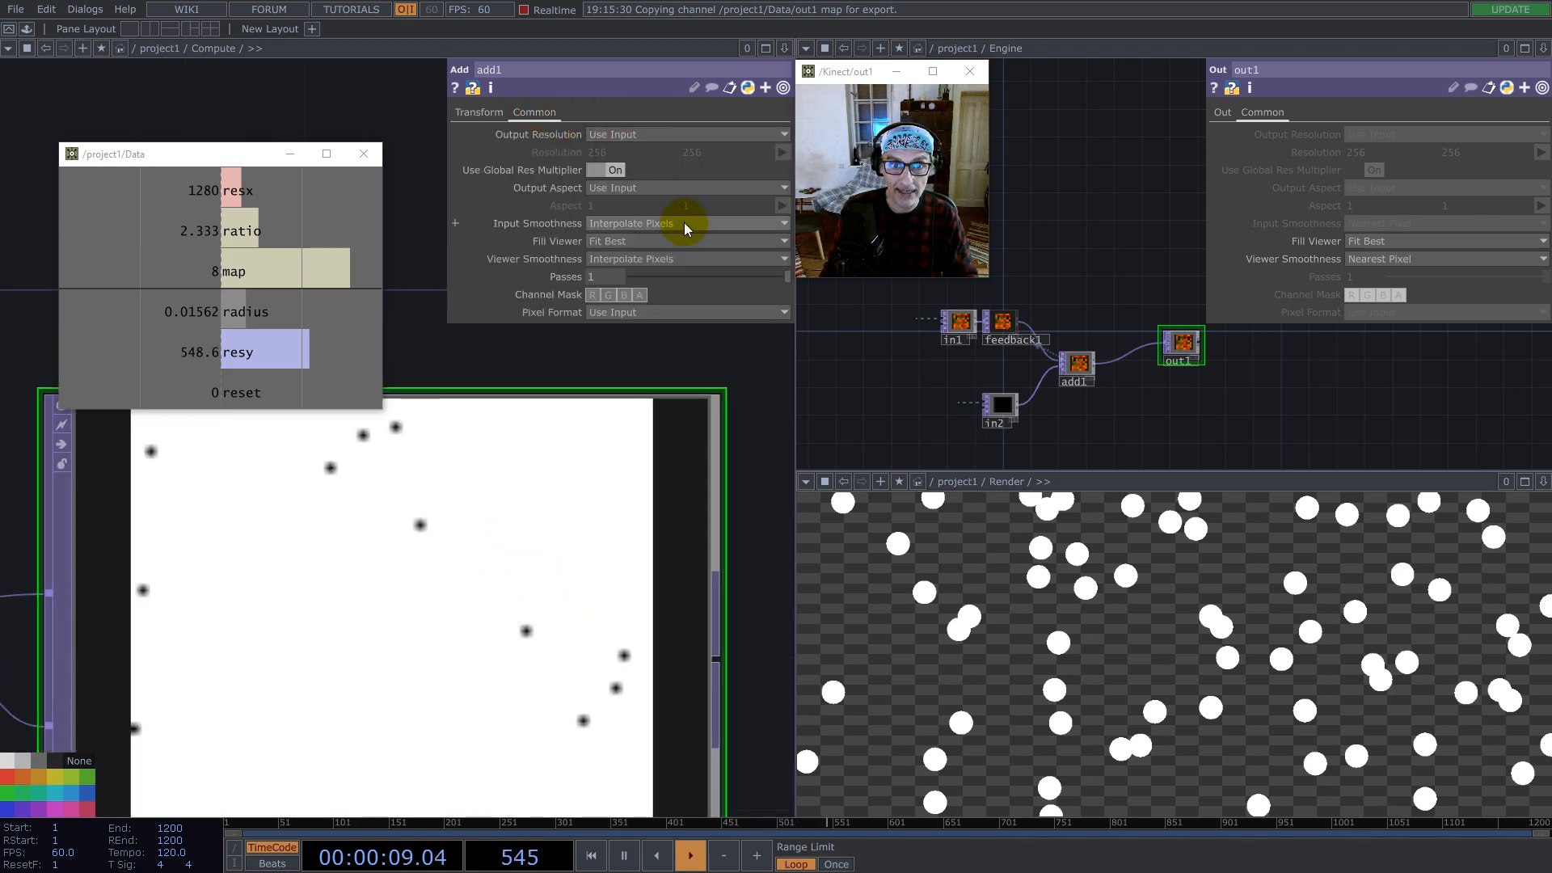
left_click(665, 259)
left_click(656, 292)
Step: Add a Level TOP connected to add1's output and set its Invert to 1
scroll(594, 468, "down", 5)
left_click_drag(721, 530, 585, 568)
right_click(504, 571)
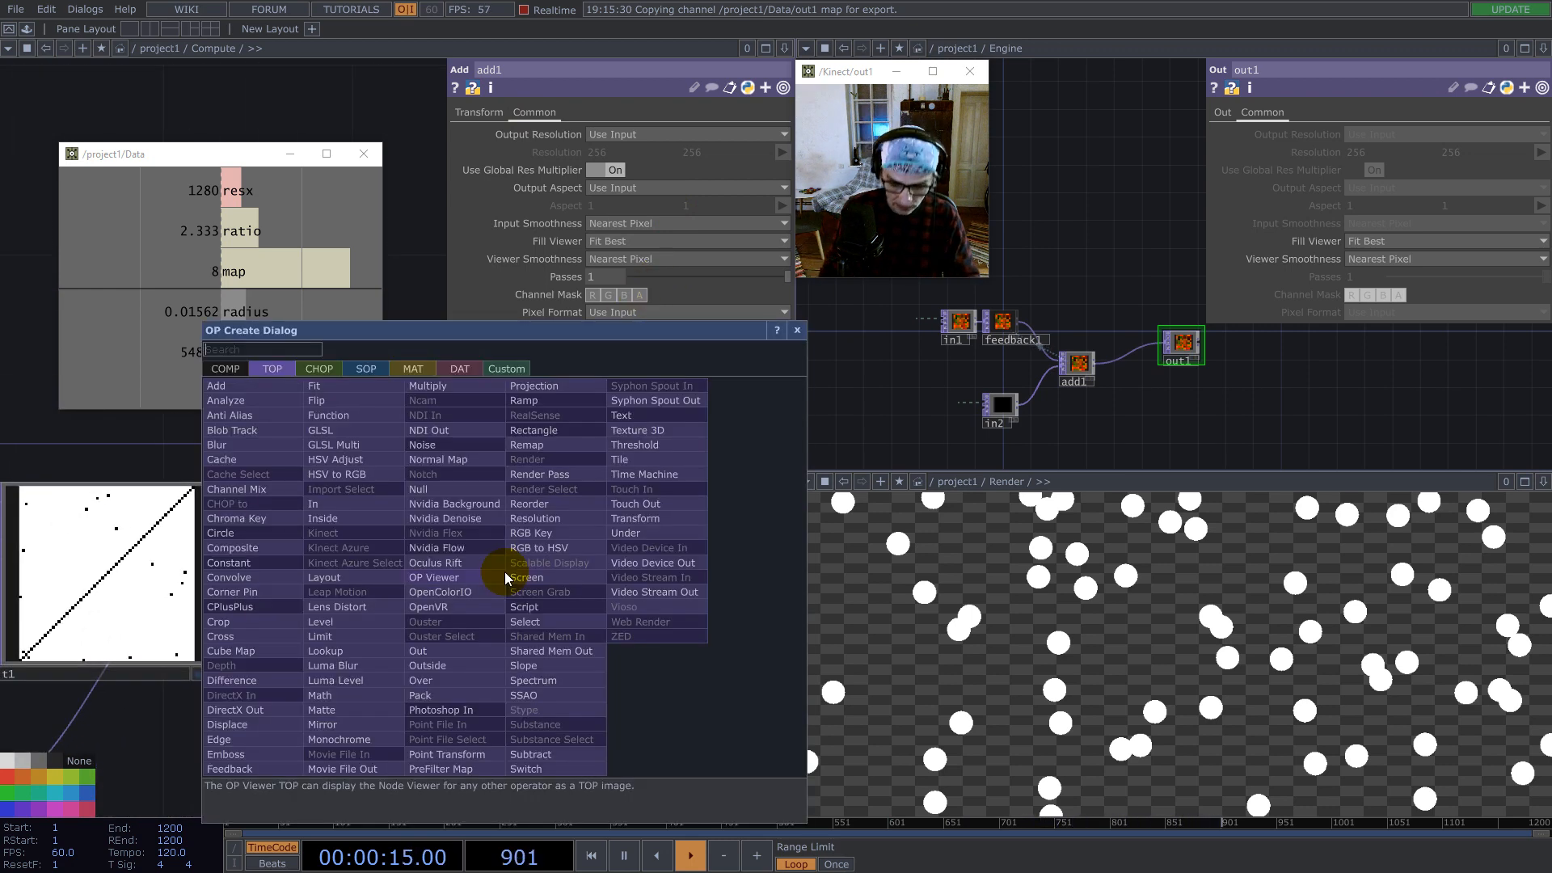
left_click(372, 623)
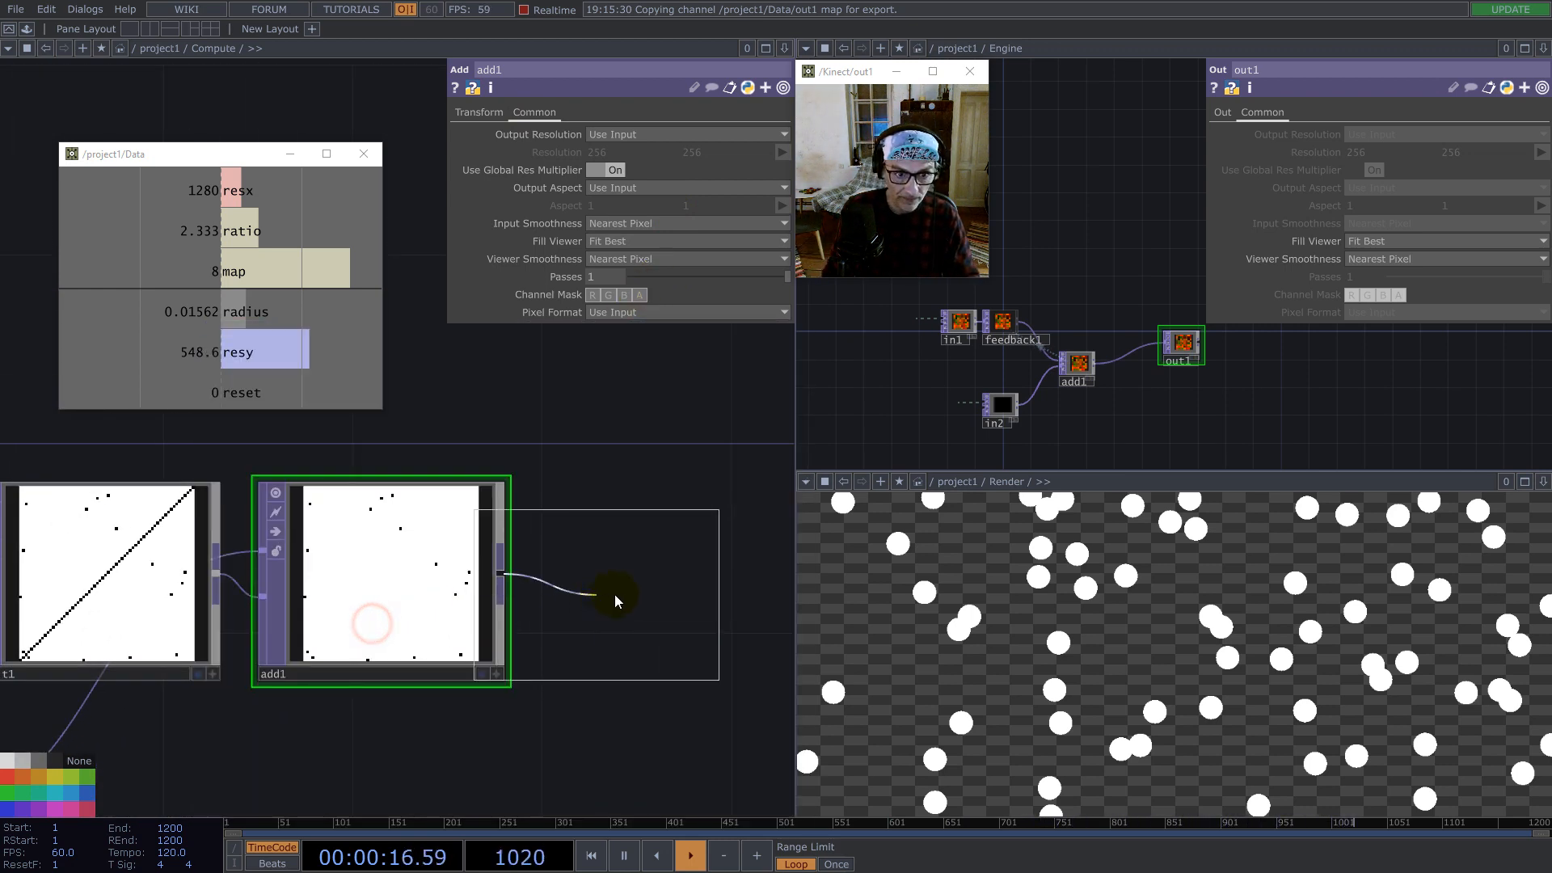
left_click(670, 566)
left_click_drag(639, 152, 1065, 179)
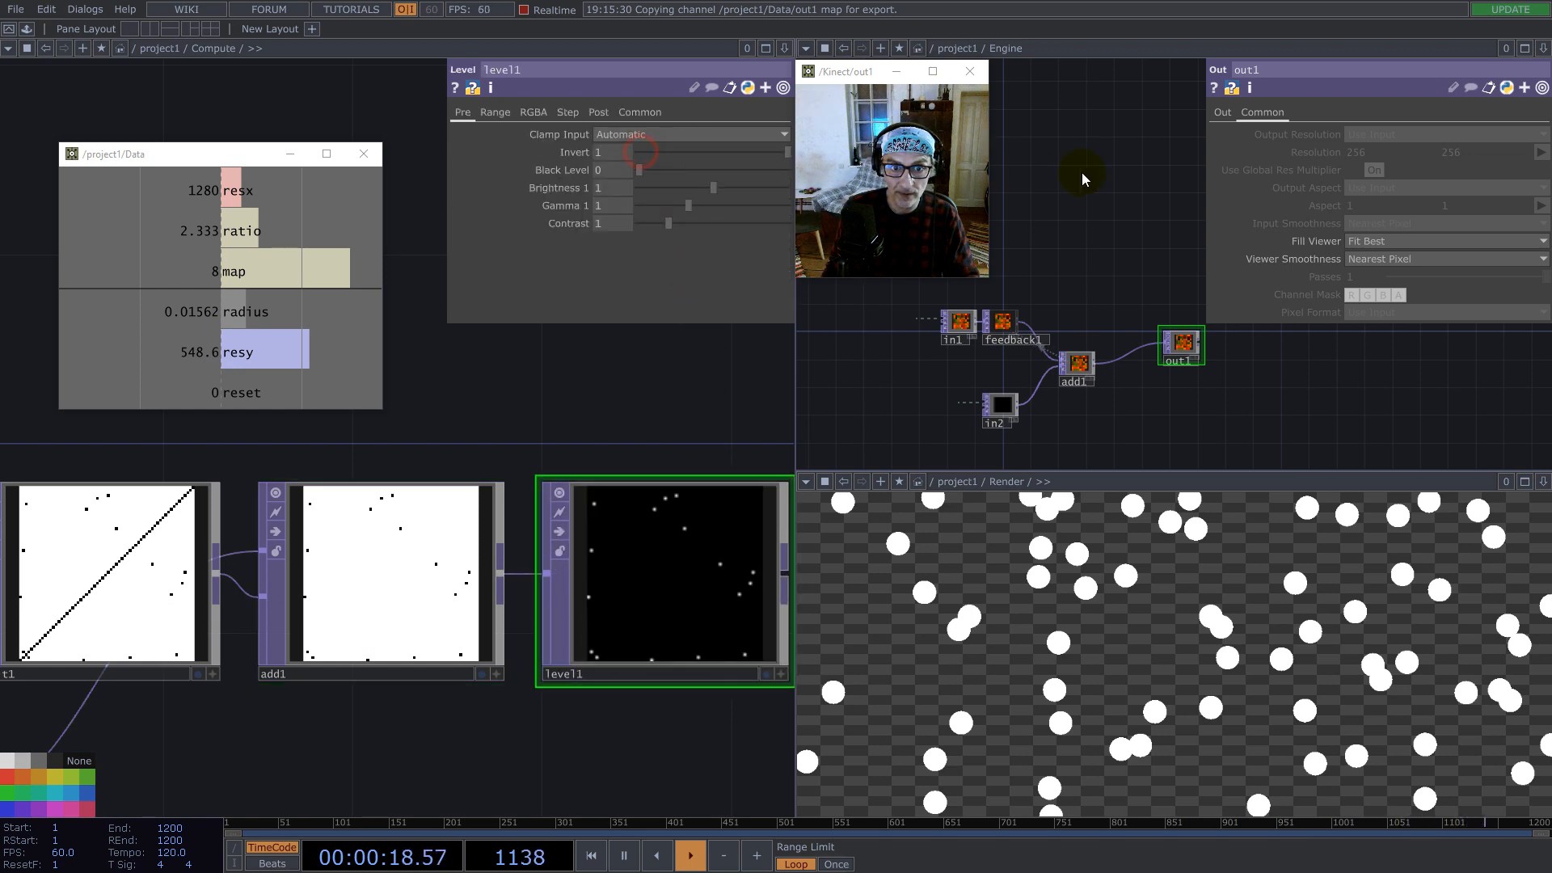
Step: Set level1's Viewer Smoothness to Nearest Pixel
left_click_drag(721, 426, 577, 438)
scroll(694, 466, "down", 6)
right_click_drag(699, 597, 269, 421)
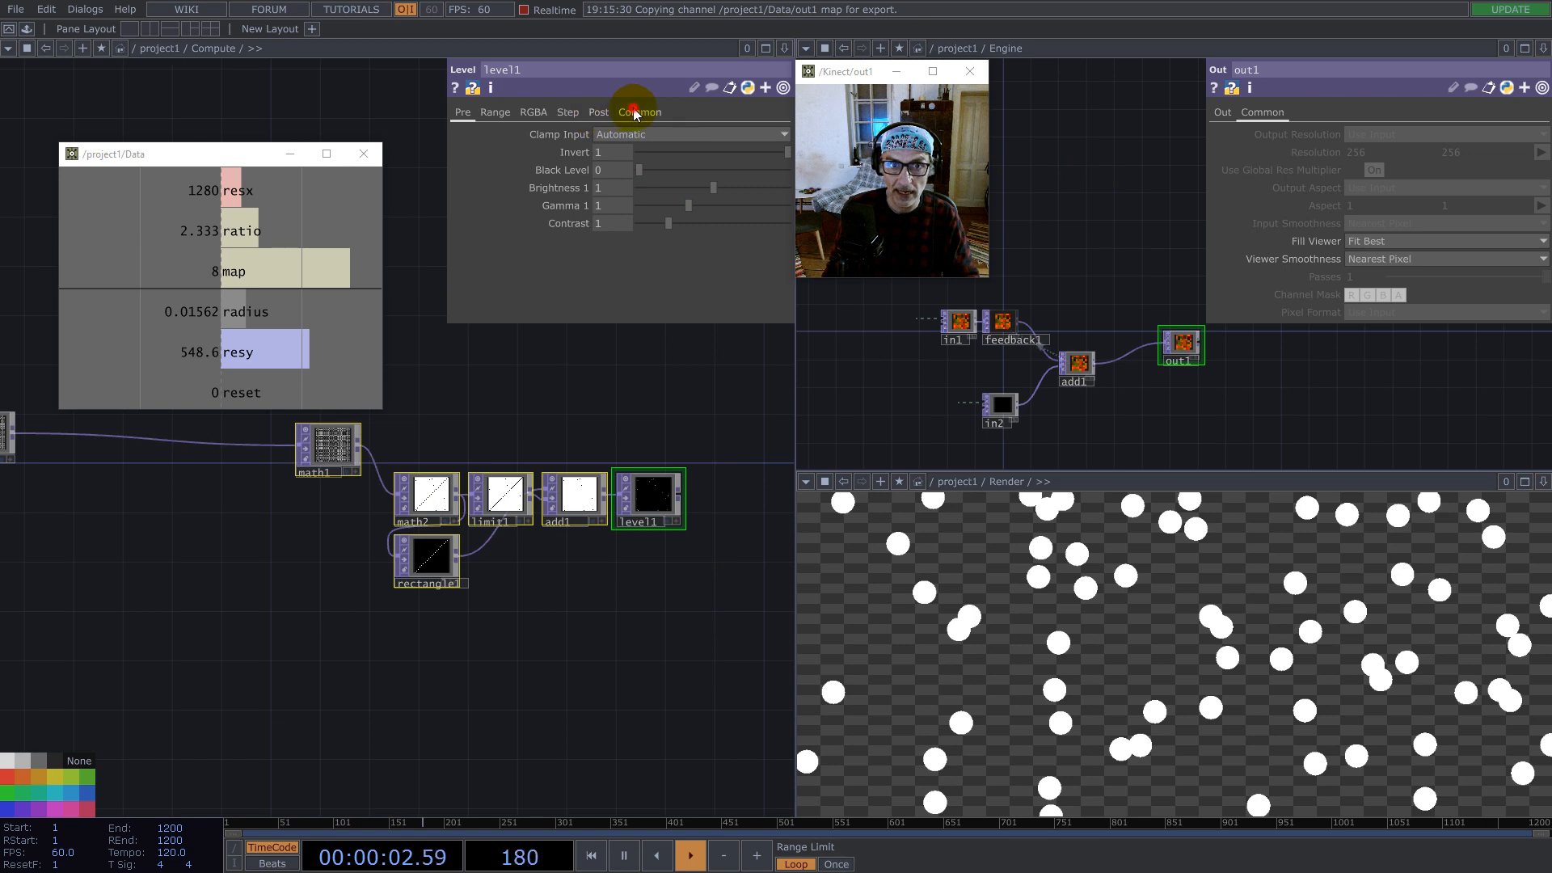
left_click(635, 111)
left_click(671, 257)
left_click(669, 291)
Step: Move math1 slightly higher and closer to d, away from the math2 branch
left_click_drag(332, 454, 220, 418)
left_click_drag(224, 529, 299, 705)
left_click(280, 579)
left_click_drag(282, 581, 342, 582)
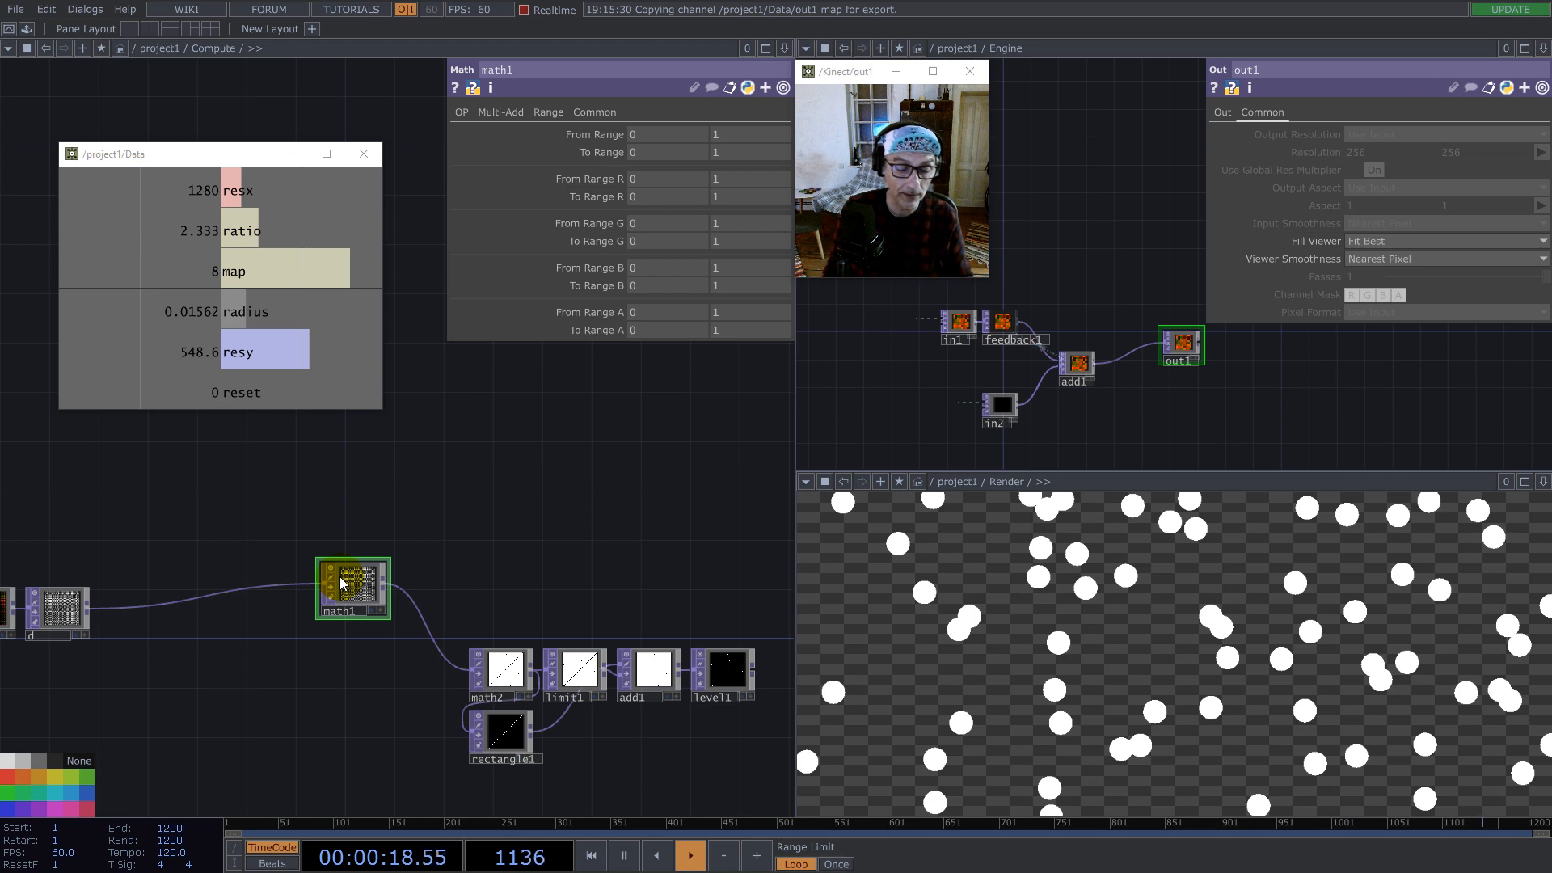
left_click_drag(361, 583, 374, 558)
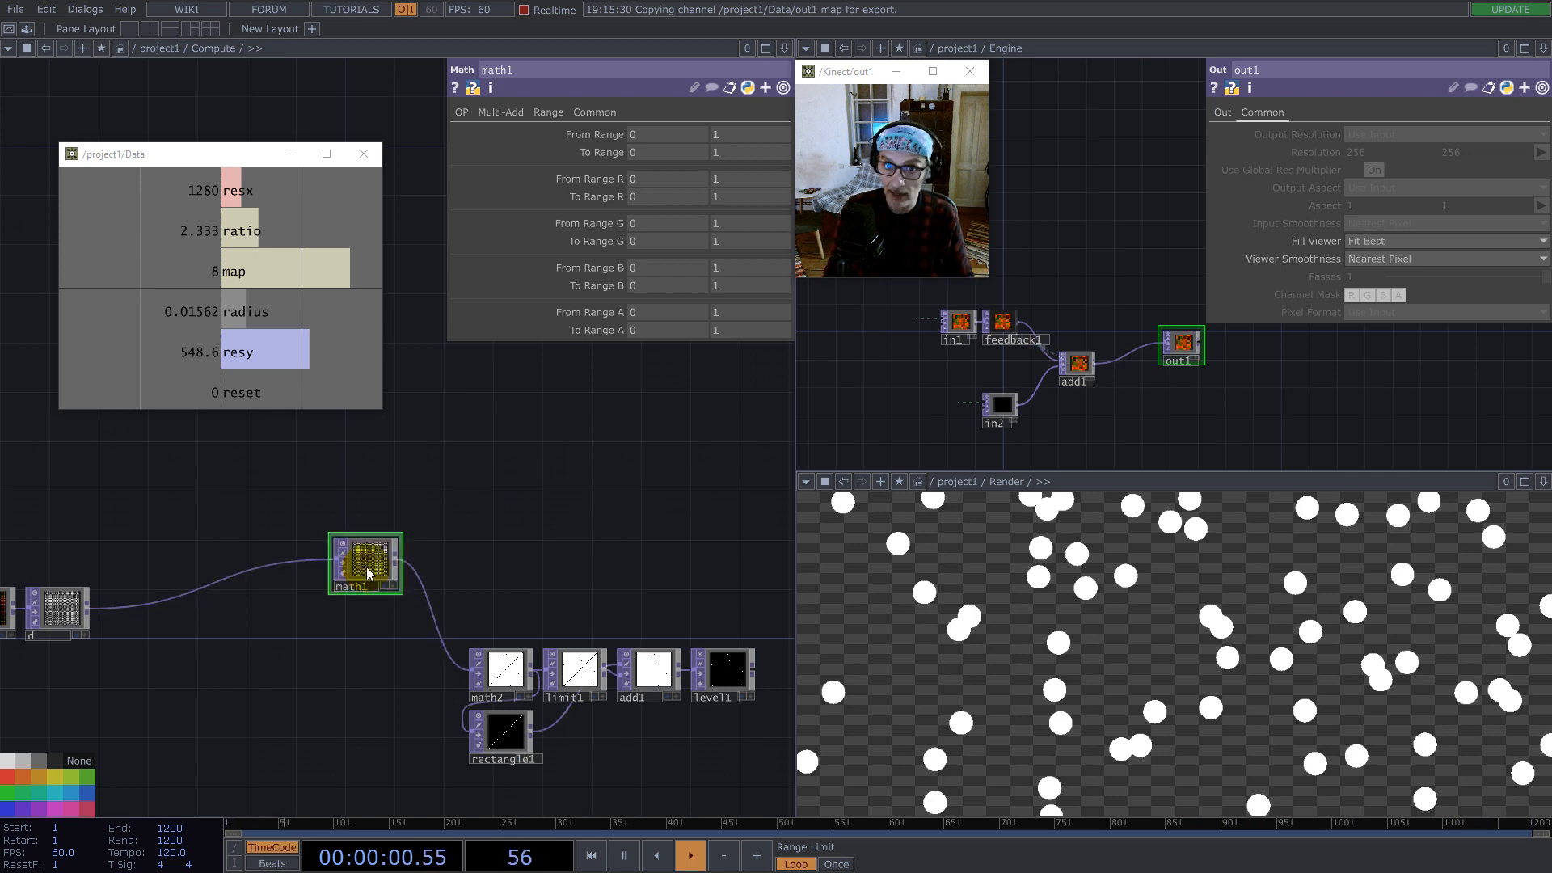
Step: Branch a second Math TOP from math1's output above the math2 chain and set its Multiply to 1/2
key("Tab")
type("m")
left_click(222, 681)
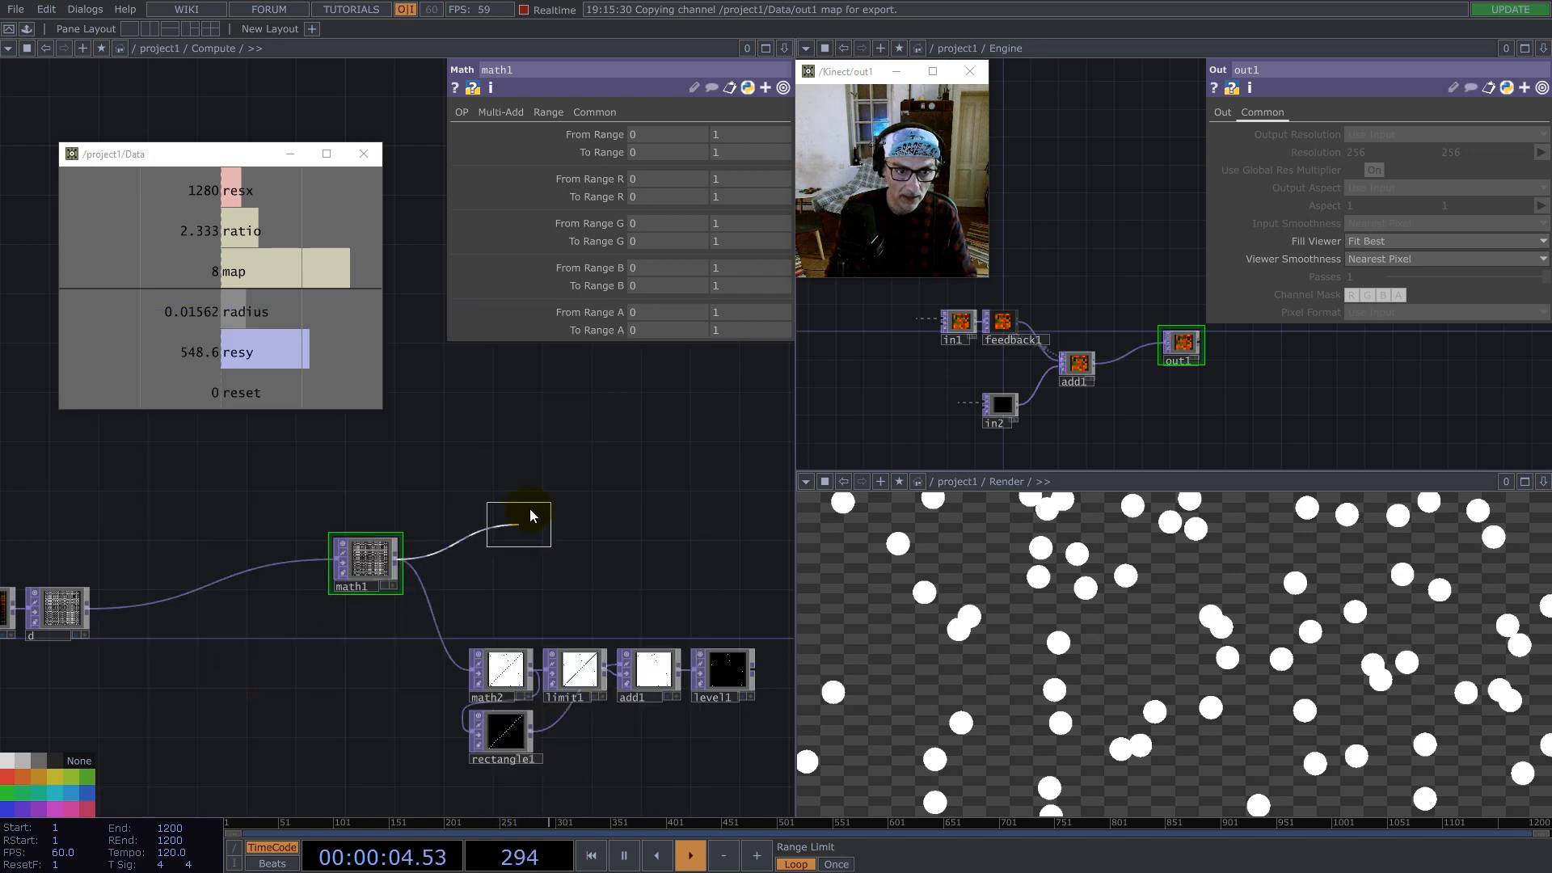
left_click(537, 482)
left_click(501, 112)
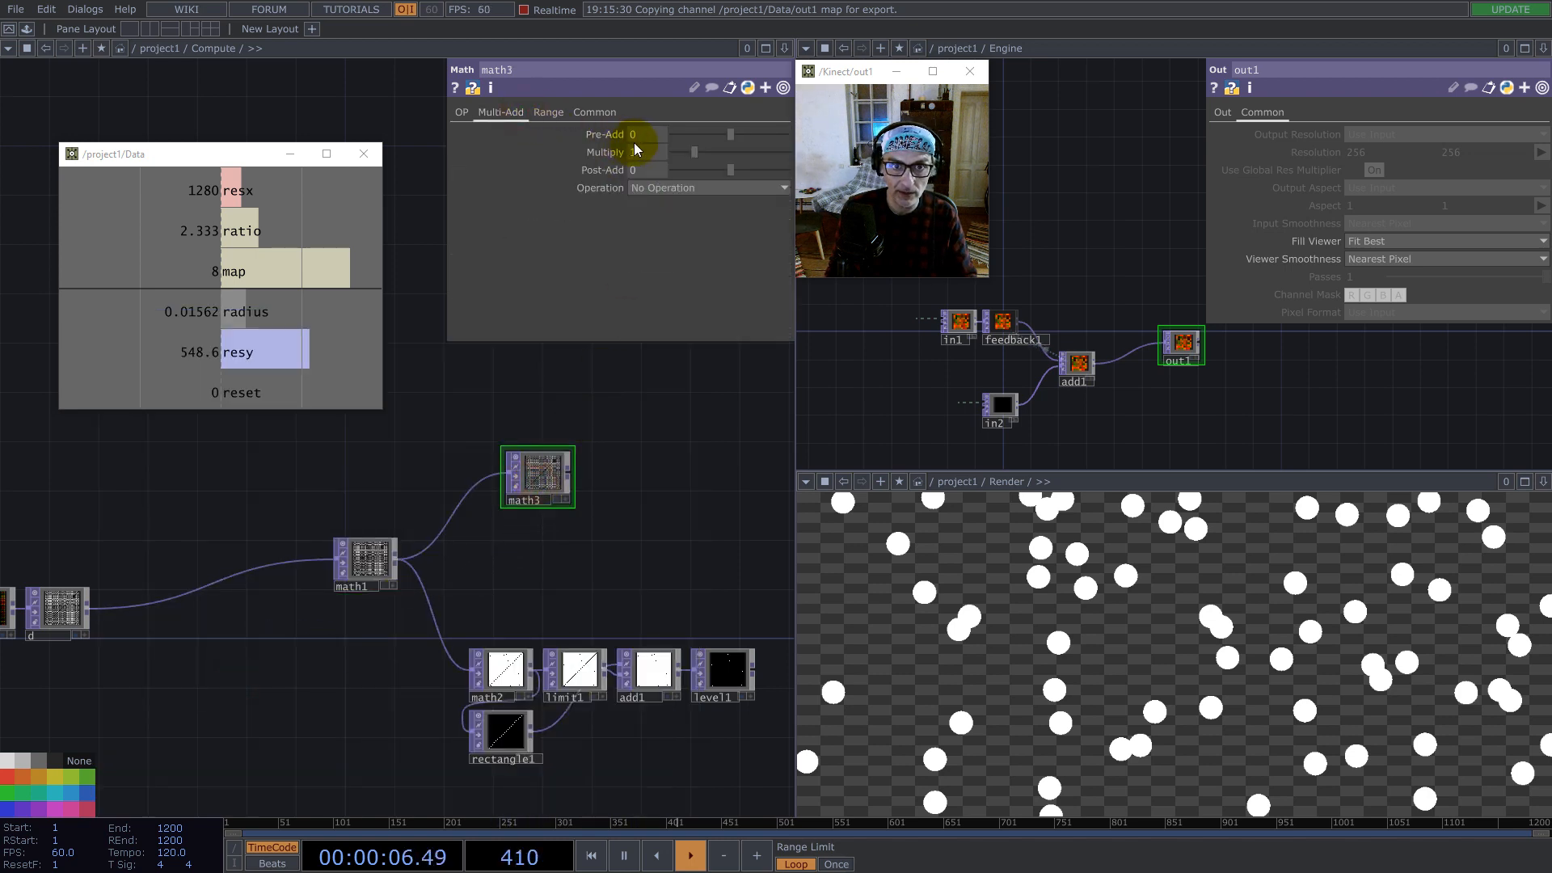
type("0.5")
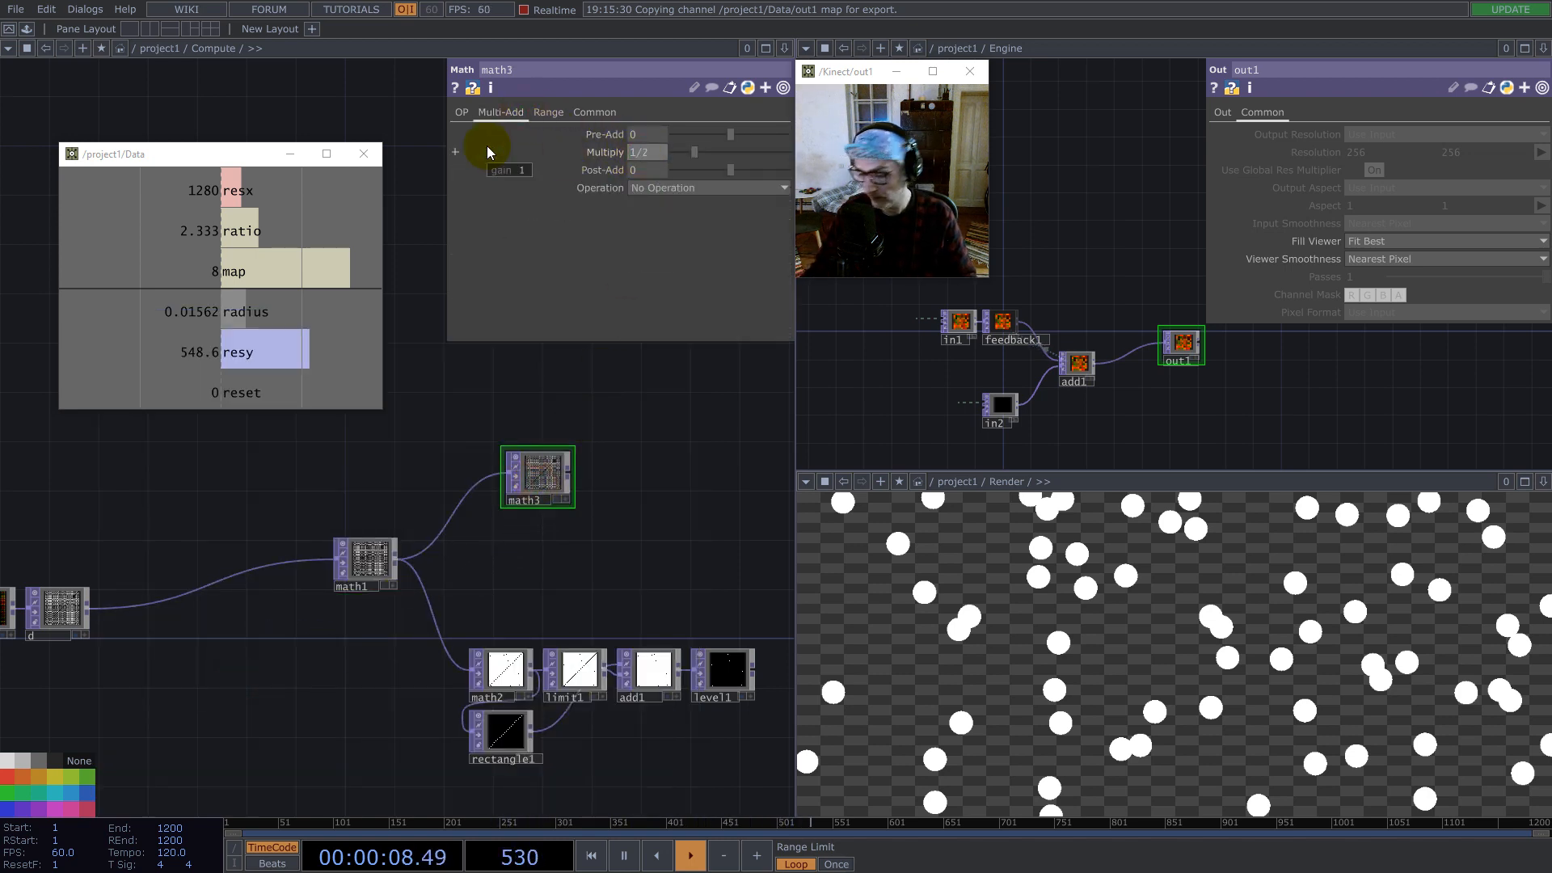
key("Return")
Step: Add a Multiply TOP on level1's output, placed level with math3, and connect math3 as its other input
left_click_drag(617, 533, 512, 551)
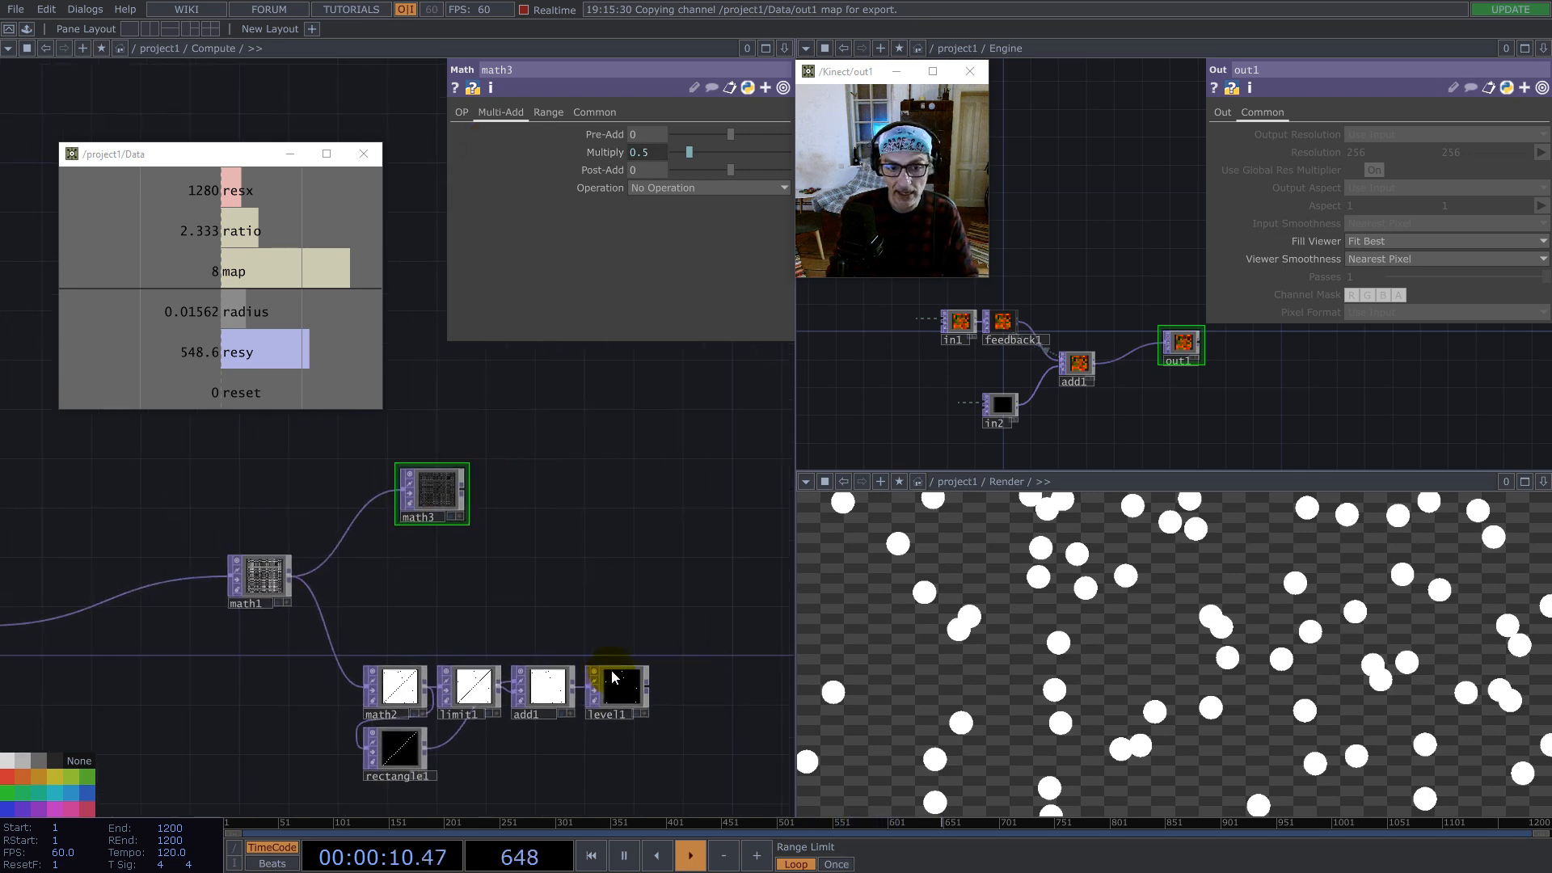
right_click(650, 687)
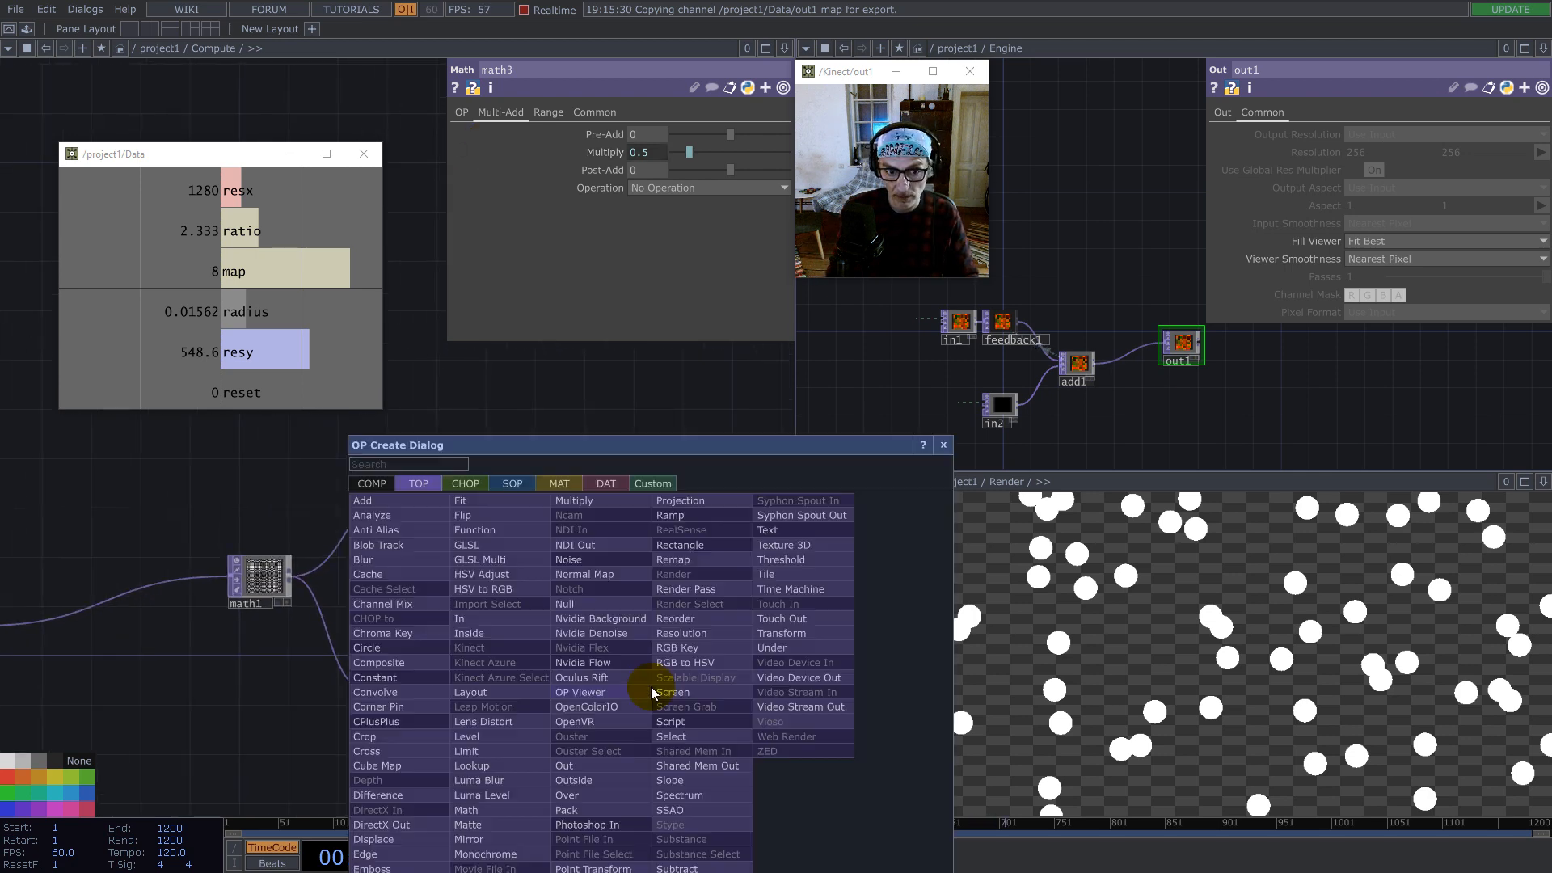
left_click(596, 502)
left_click(674, 506)
left_click_drag(463, 488, 652, 494)
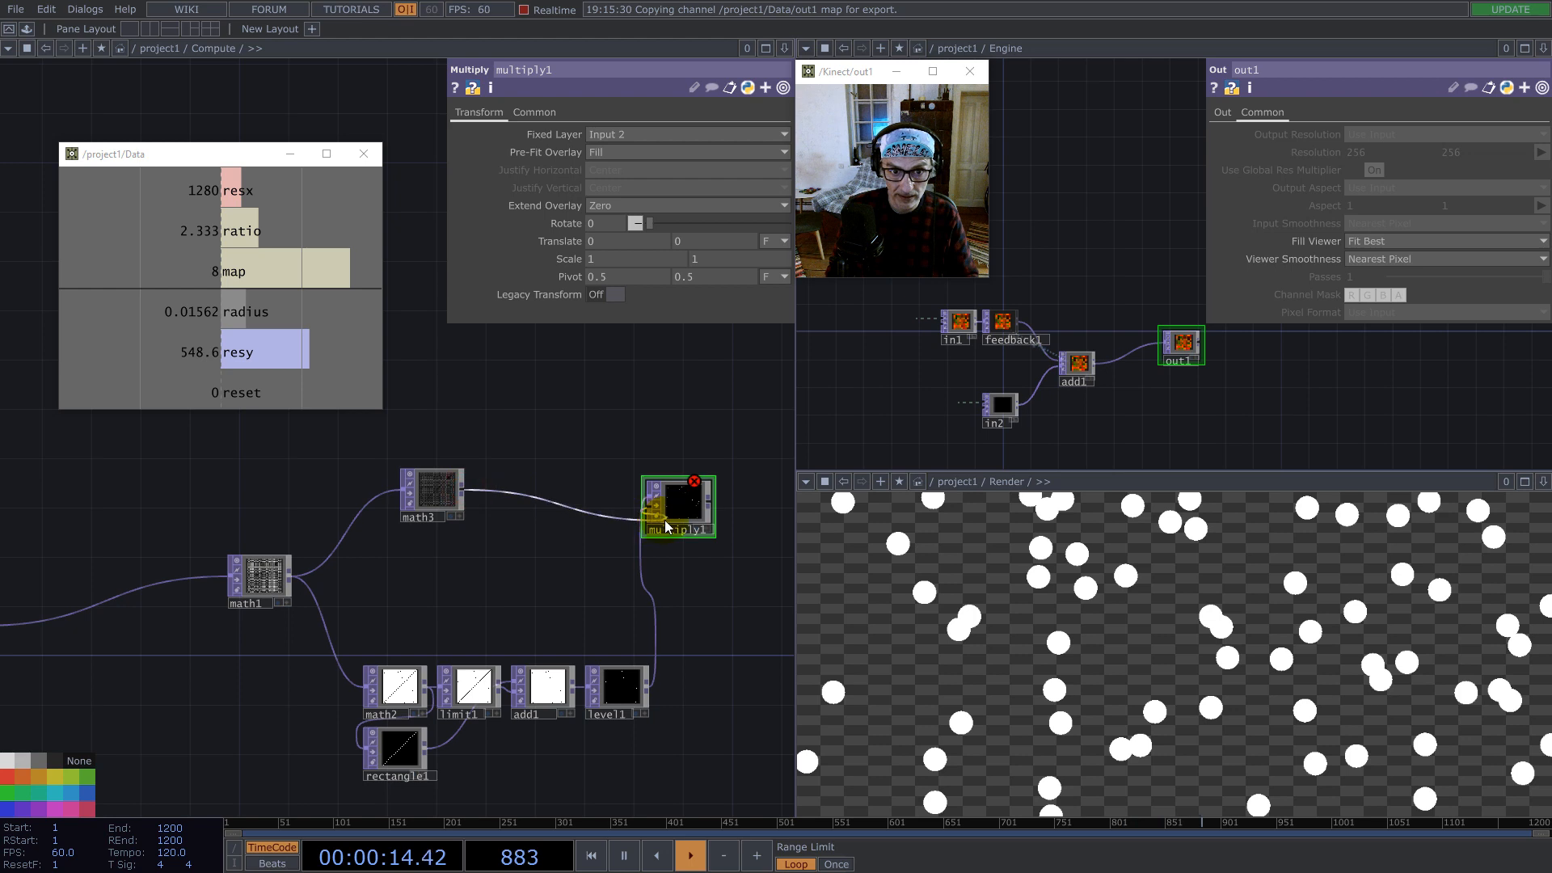
Step: Examine level1's overlap mask and the node information of multiply1
scroll(695, 509, "up", 4)
scroll(585, 566, "down", 2)
scroll(586, 585, "down", 2)
scroll(524, 798, "up", 5)
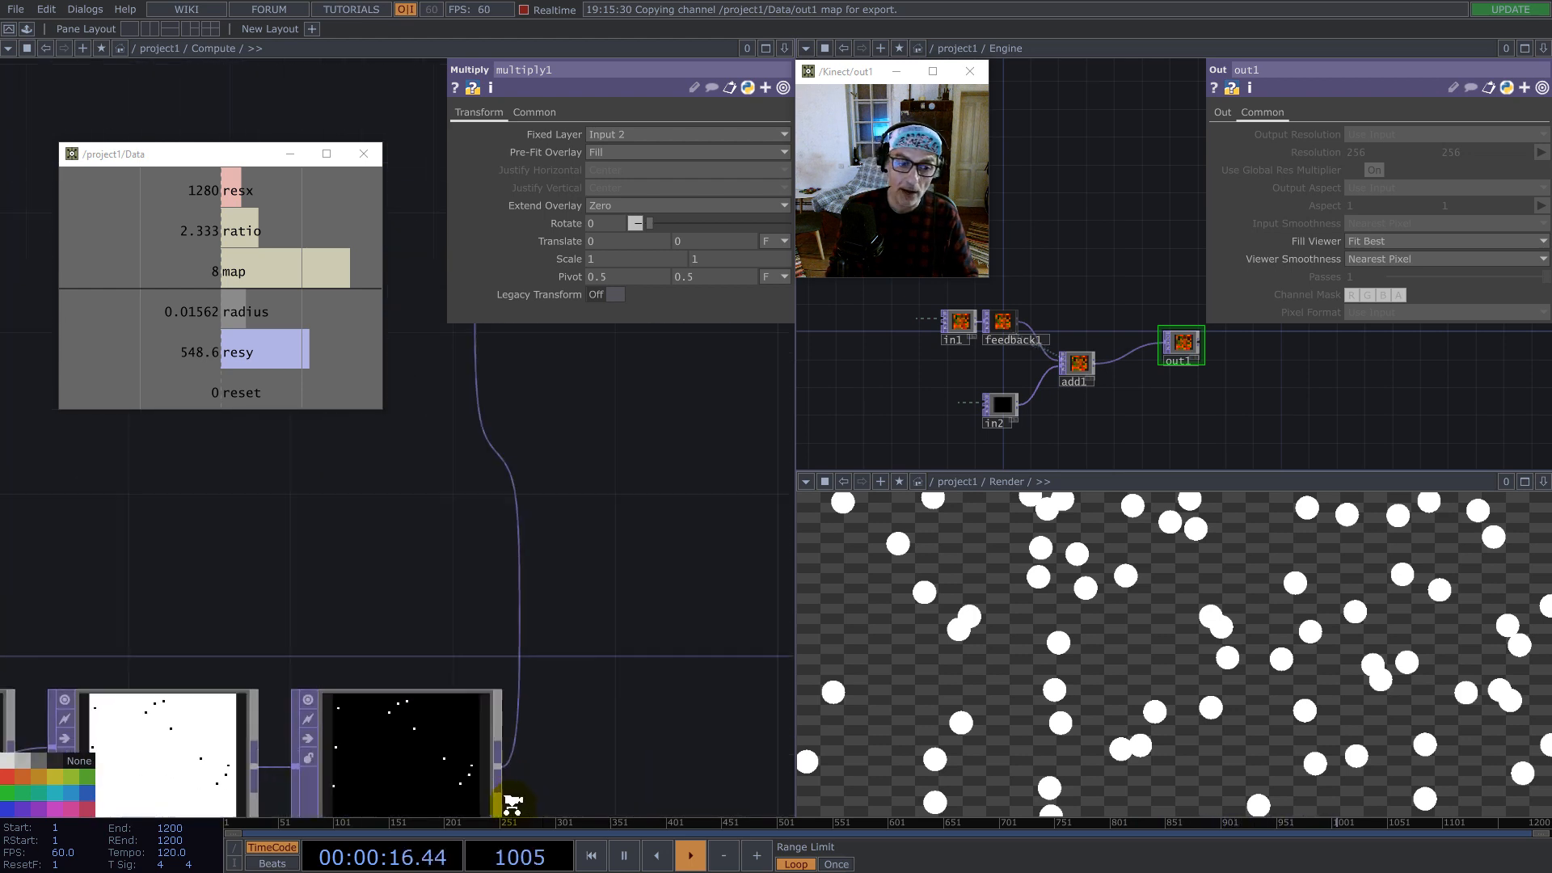
scroll(346, 675, "down", 4)
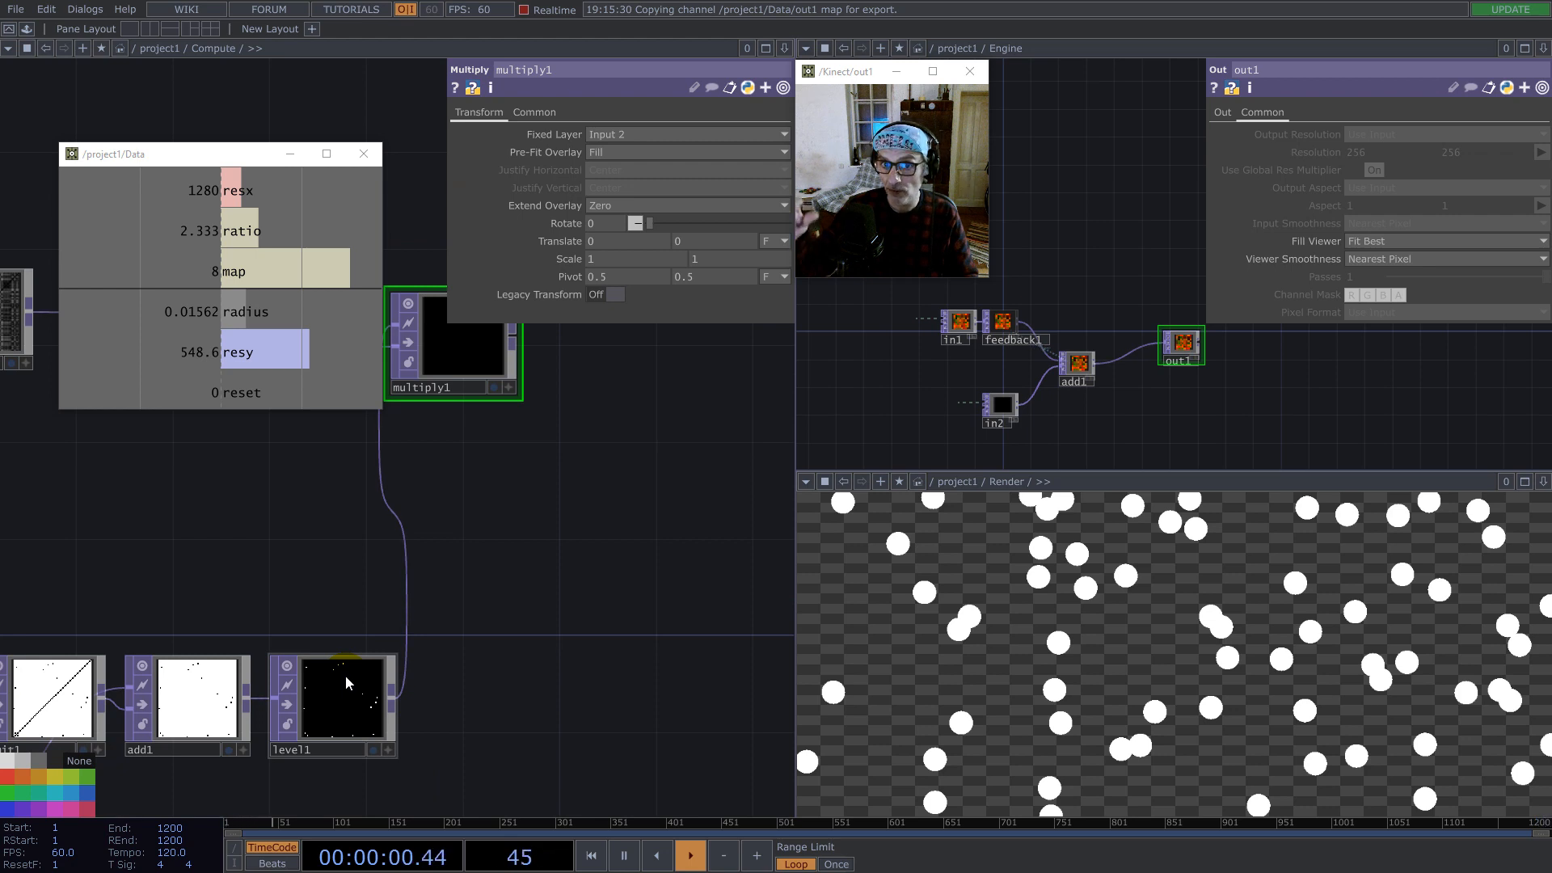
scroll(419, 613, "down", 4)
left_click_drag(436, 528, 481, 564)
left_click_drag(516, 630, 650, 655)
left_click_drag(409, 400, 561, 458)
middle_click(764, 636)
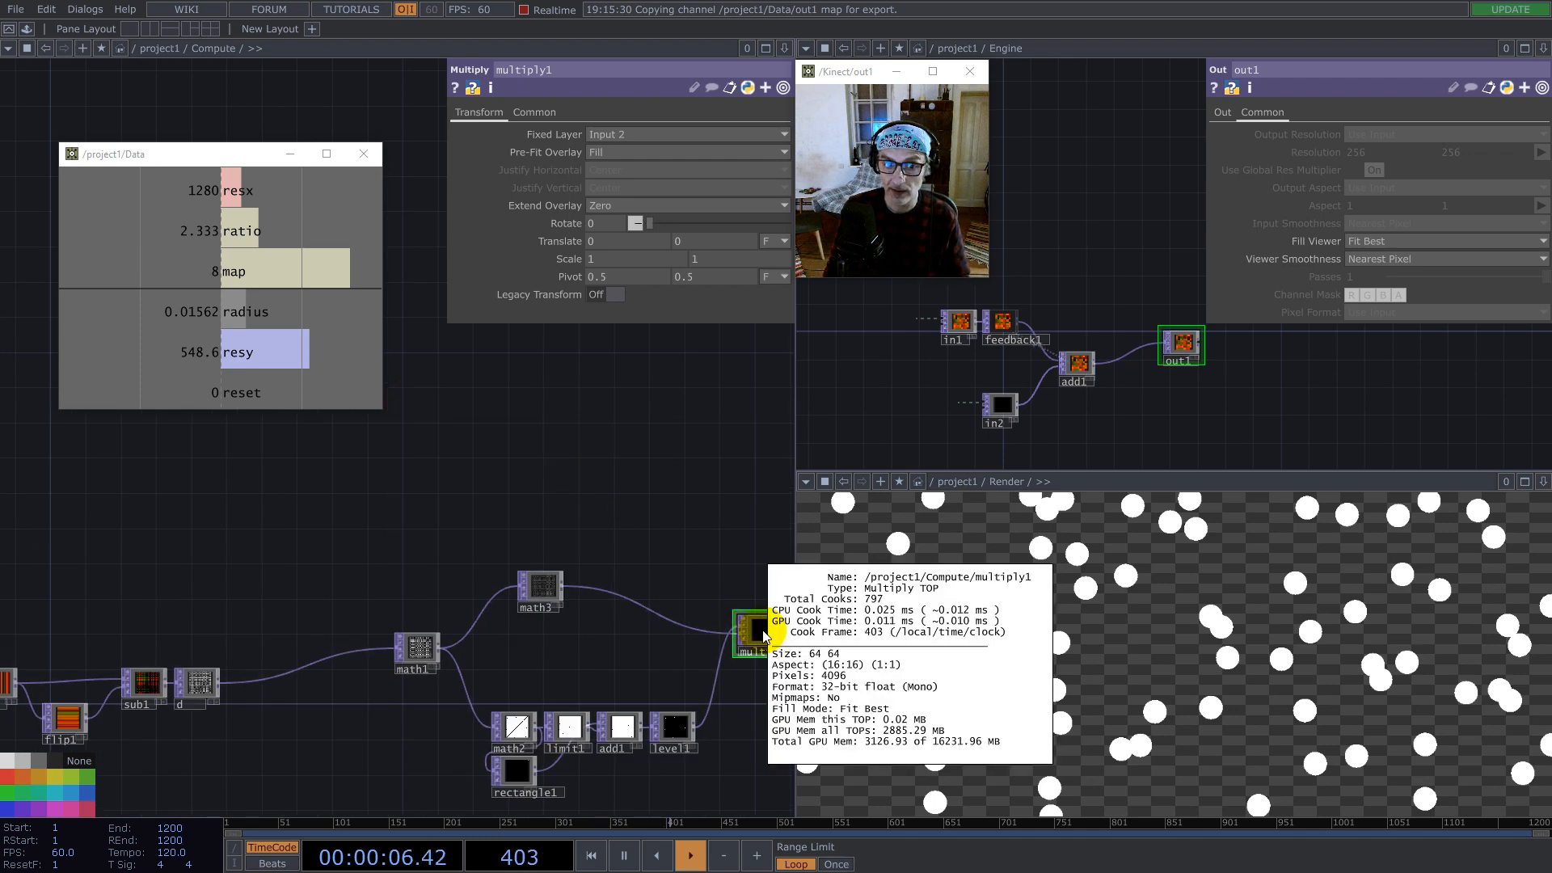
left_click(627, 526)
Step: Add a Select TOP above math3 and set its TOP reference to sub1
left_click_drag(465, 506, 566, 493)
double_click(531, 482)
type("se")
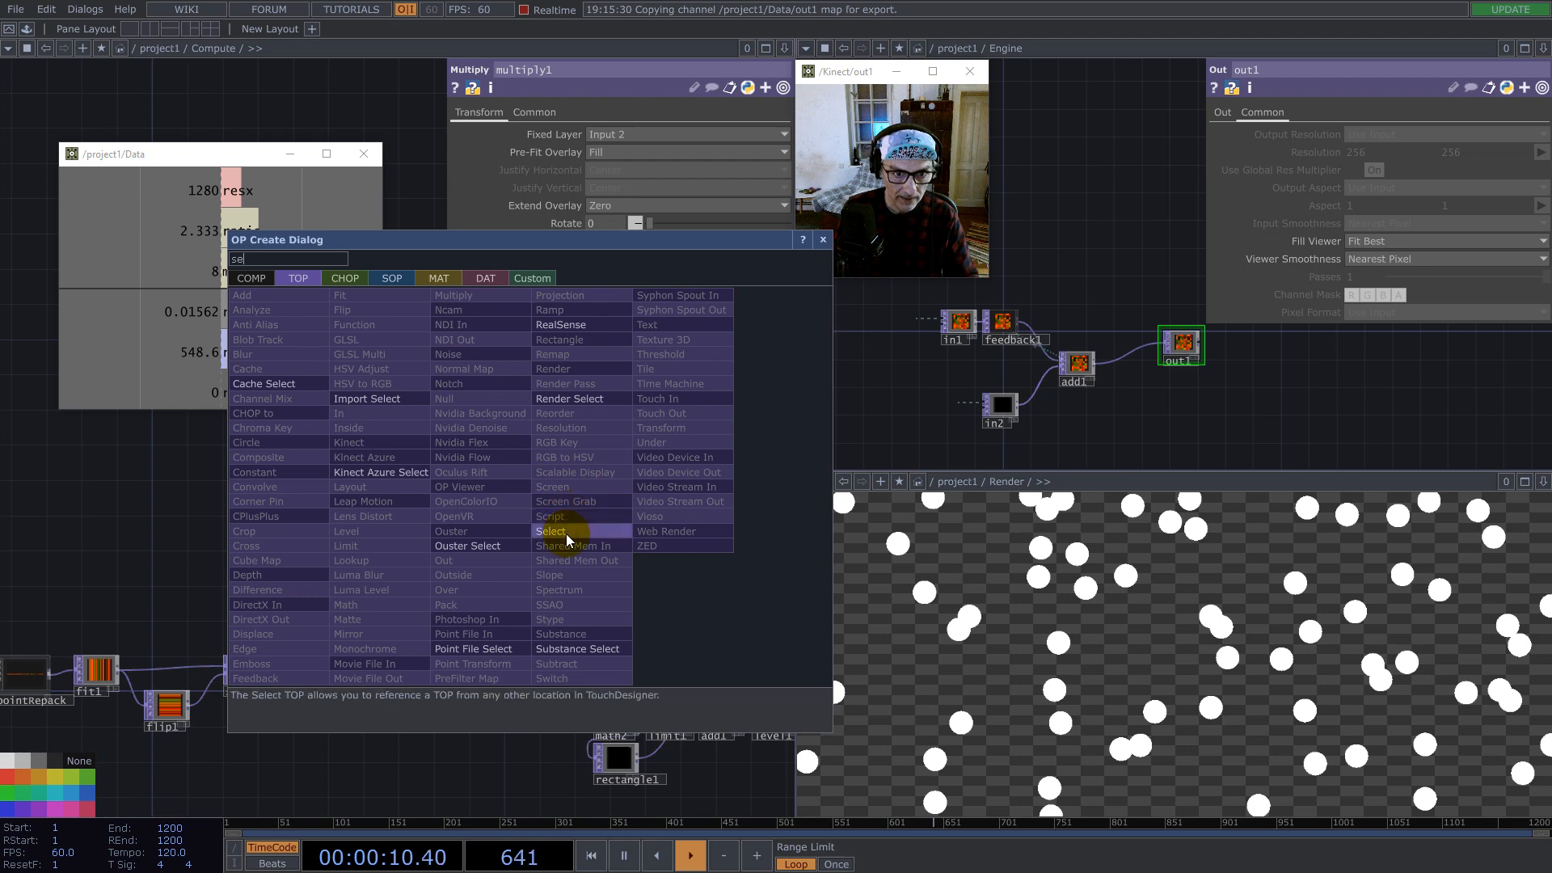
left_click(566, 532)
left_click(576, 513)
left_click_drag(246, 670, 618, 134)
left_click_drag(658, 388, 446, 464)
left_click_drag(364, 579, 452, 543)
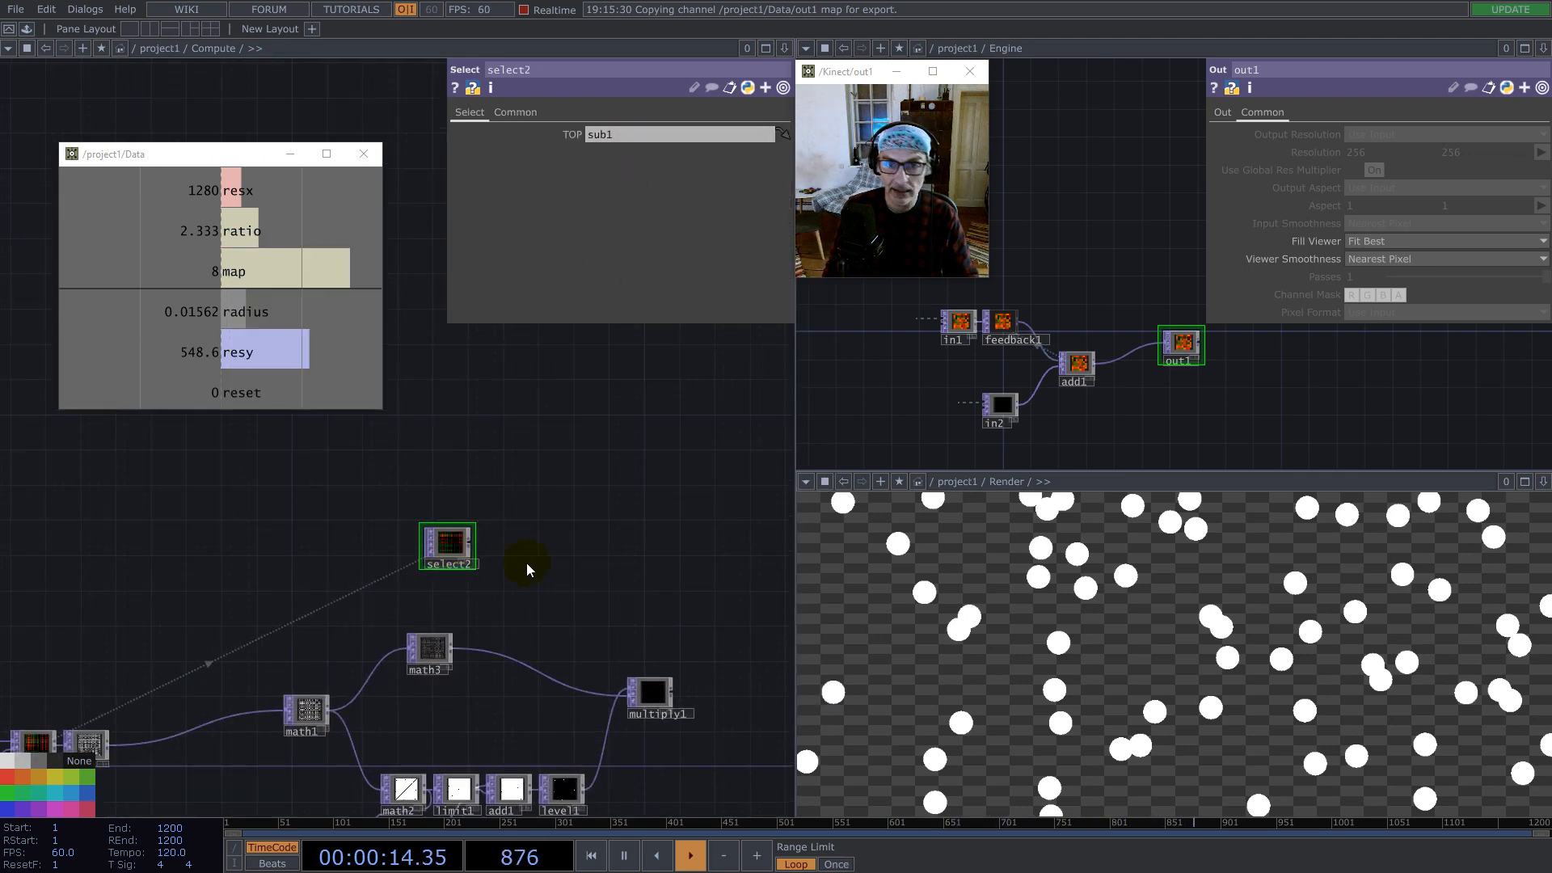
Step: Add a Null TOP connected to select2's output and place it beside select2
scroll(578, 577, "up", 3)
key("Tab")
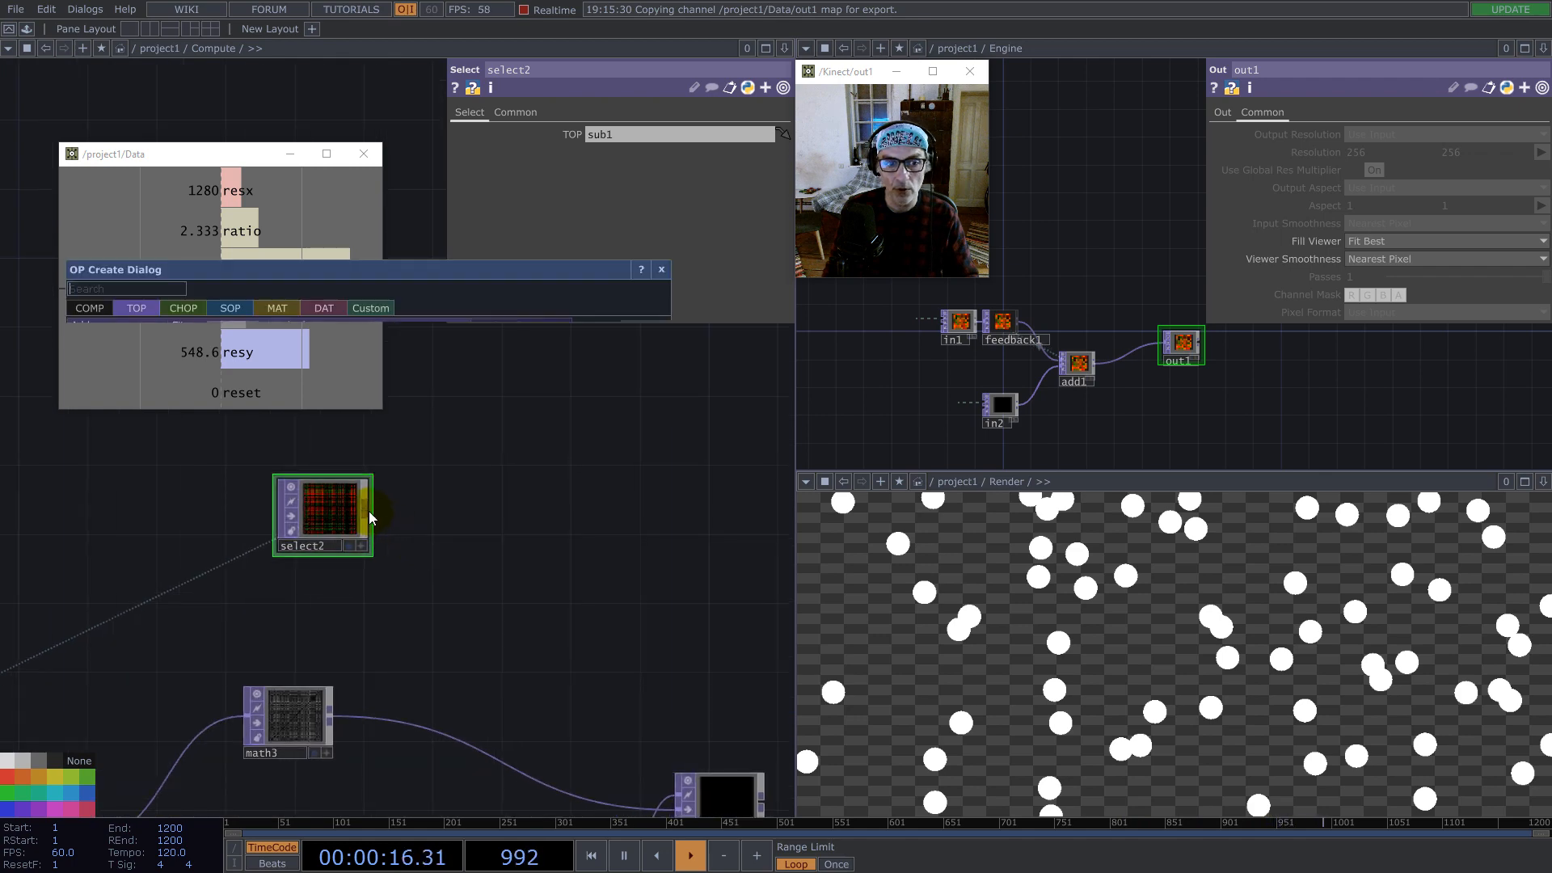
type("nu")
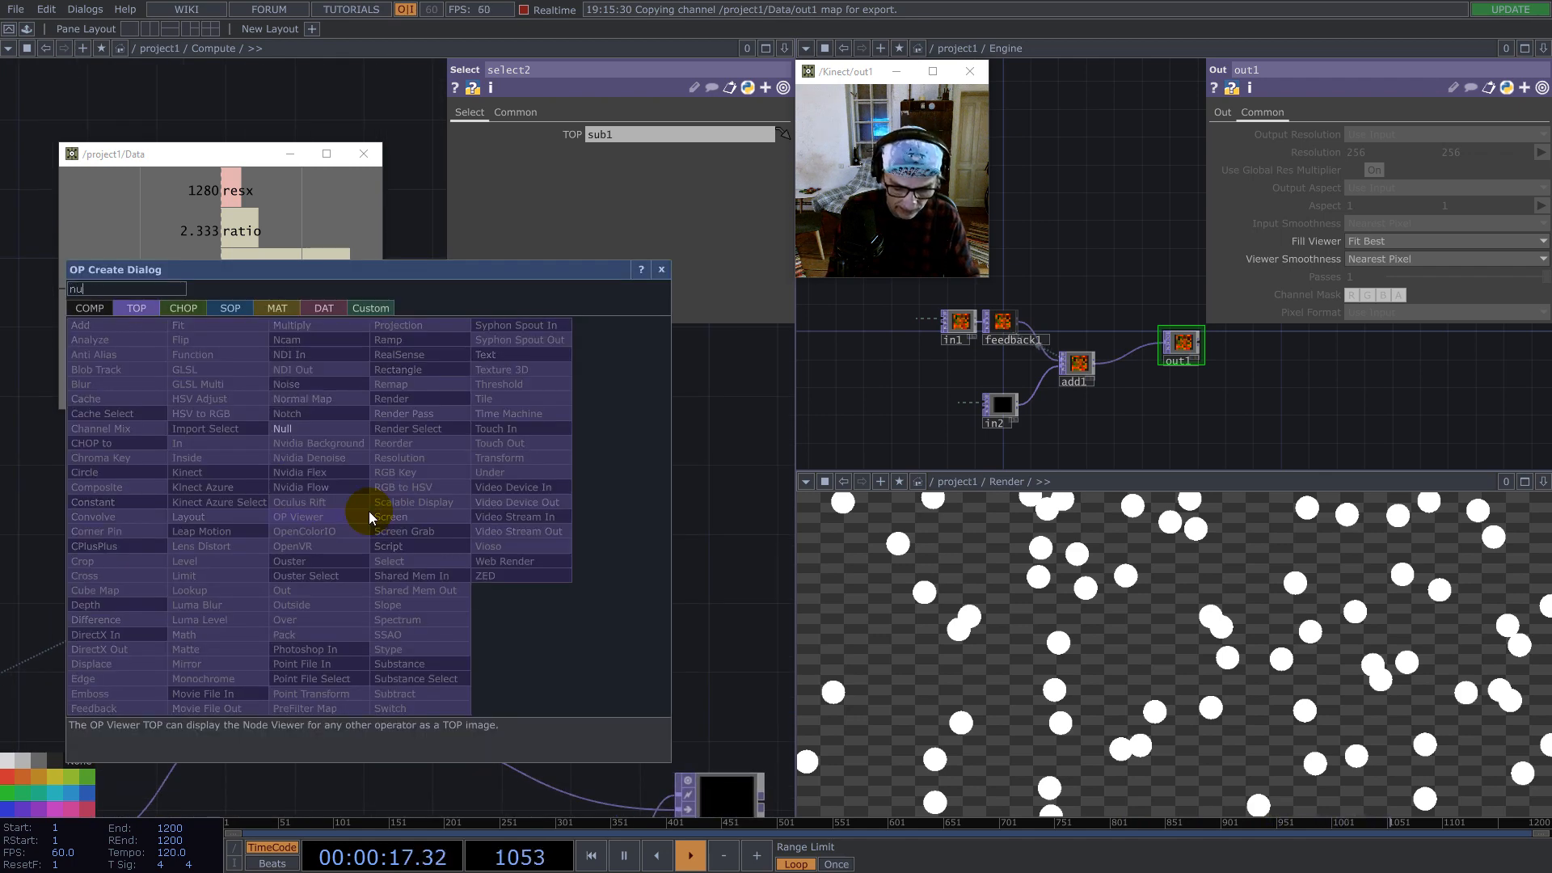
left_click(327, 432)
left_click(537, 527)
right_click(457, 401)
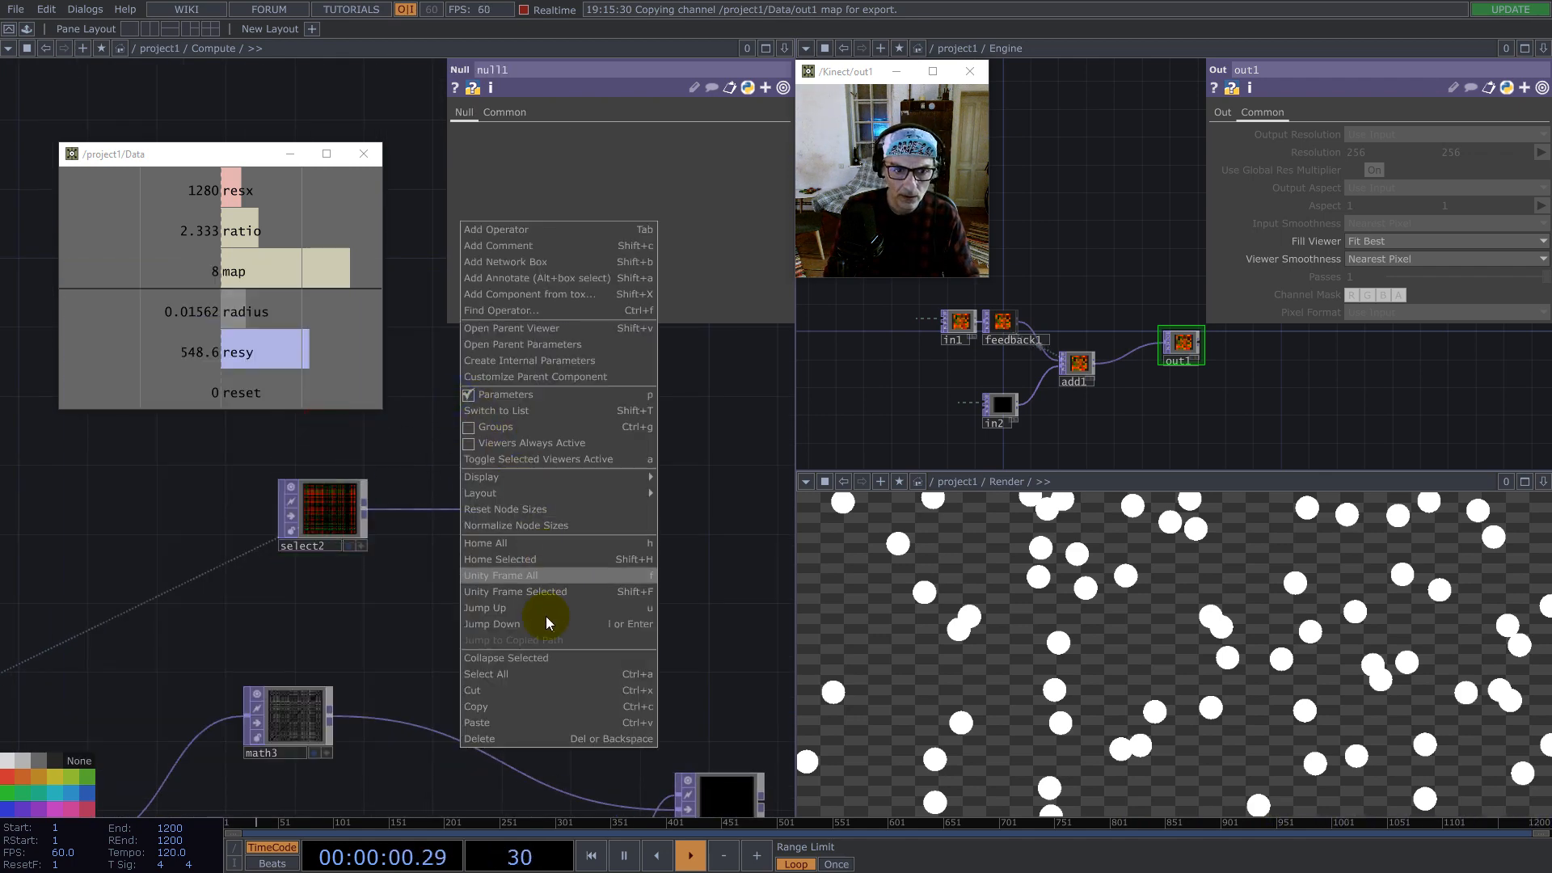
Step: Collapse the selected null1 into a Base COMP, place it beside select2 and rename it Normalize
left_click(537, 659)
left_click_drag(543, 501, 456, 518)
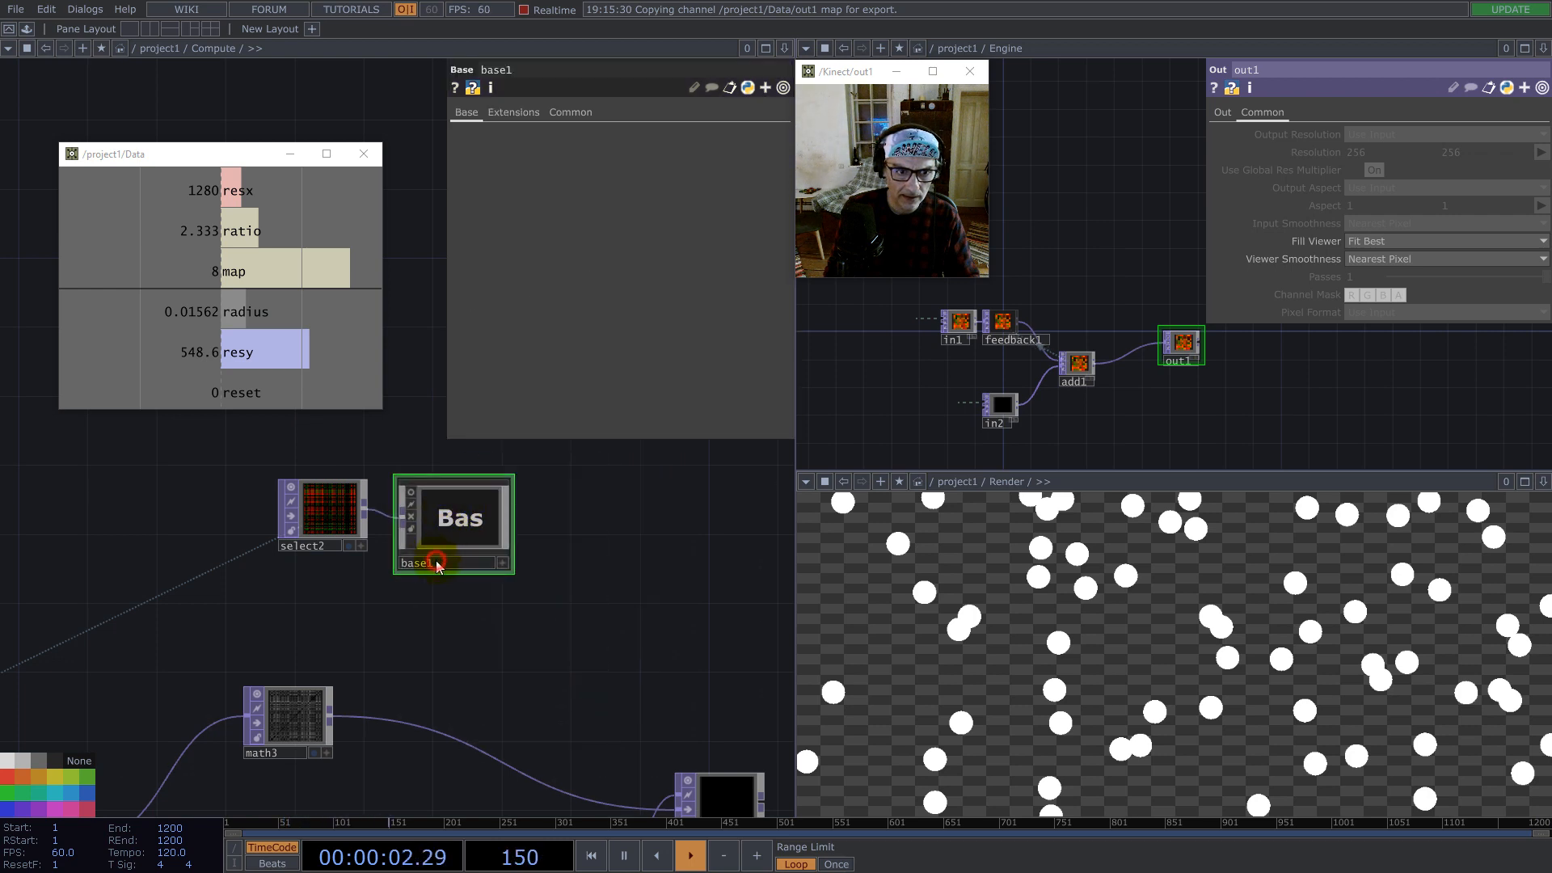
type("Norma")
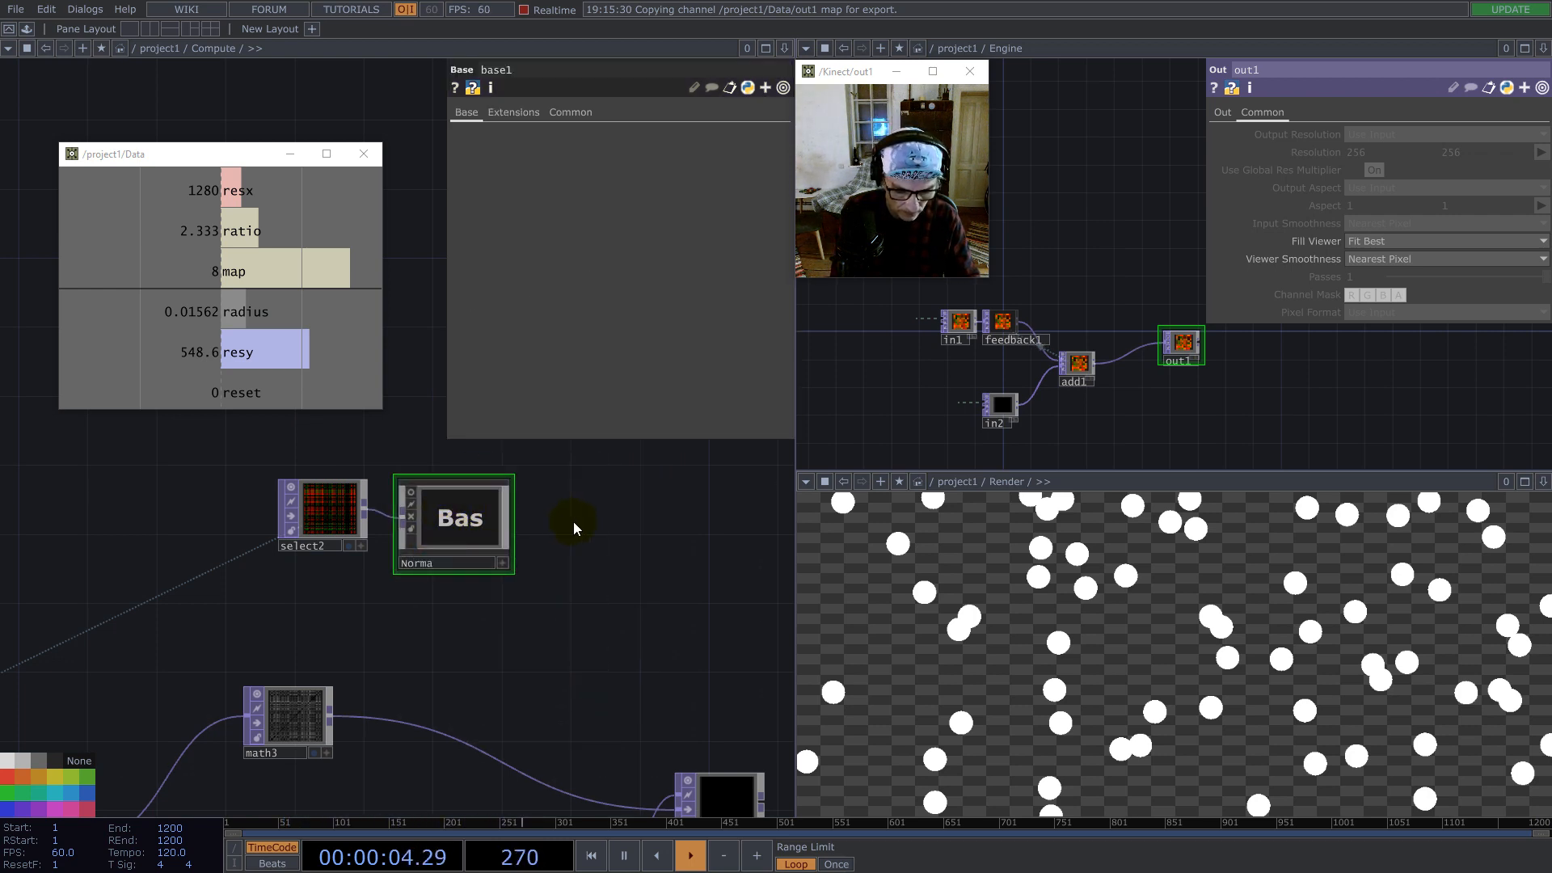
type("lize")
key("Return")
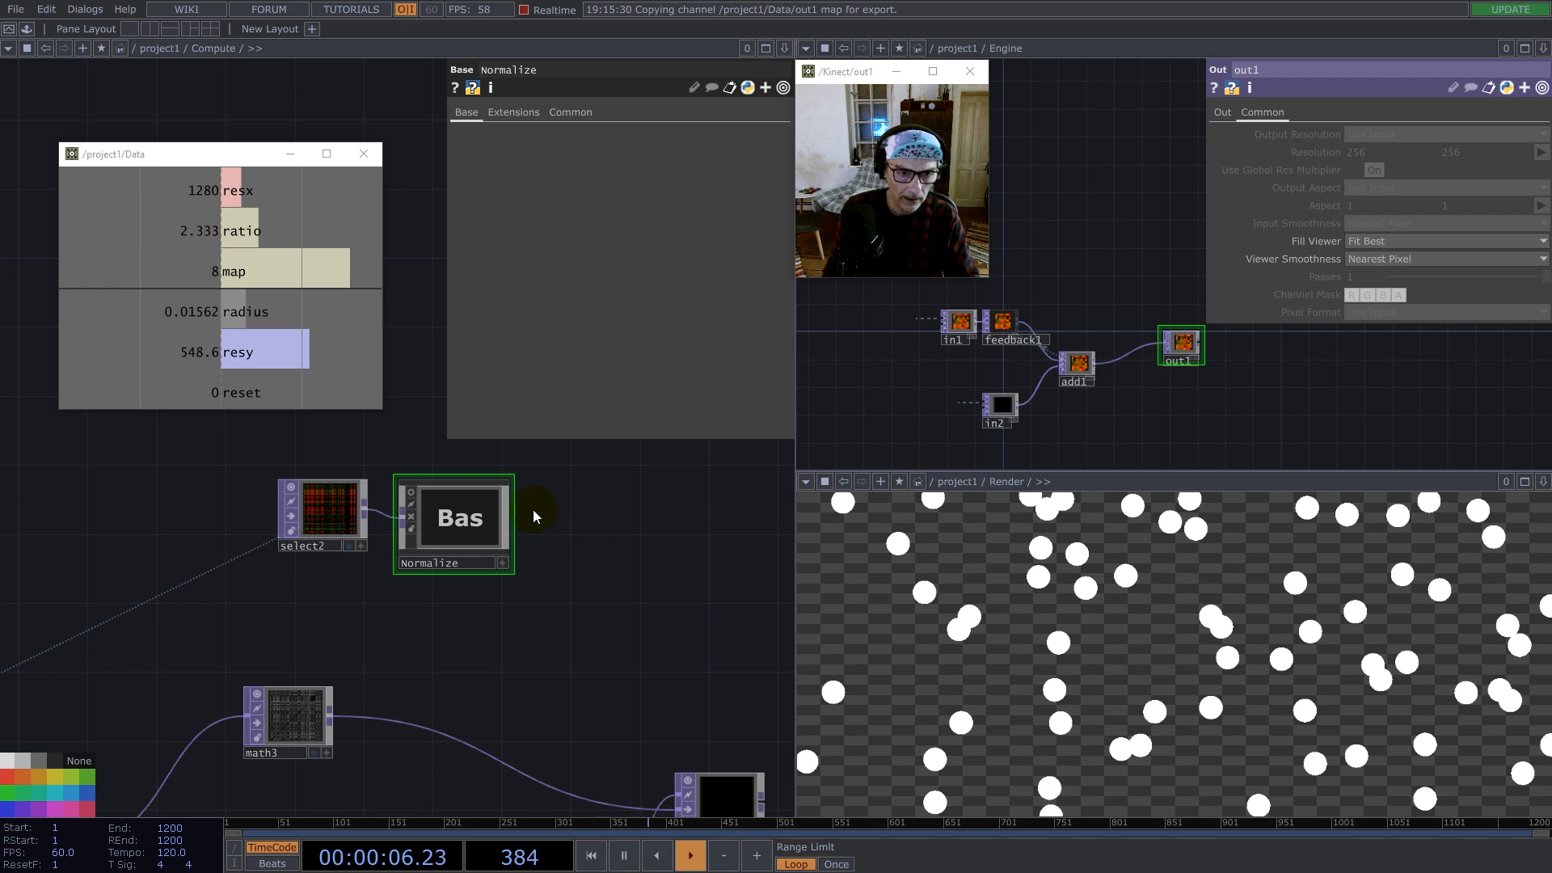
Step: Enter the Normalize component and move null1 away from in1 to make room between them
scroll(400, 635, "down", 2)
right_click_drag(512, 644, 320, 526)
left_click_drag(445, 554, 638, 651)
key("i")
left_click_drag(344, 606, 458, 713)
left_click_drag(444, 553, 683, 488)
Step: Insert a Composite TOP between in1 and null1 and set its operation to Divide
right_click(428, 505)
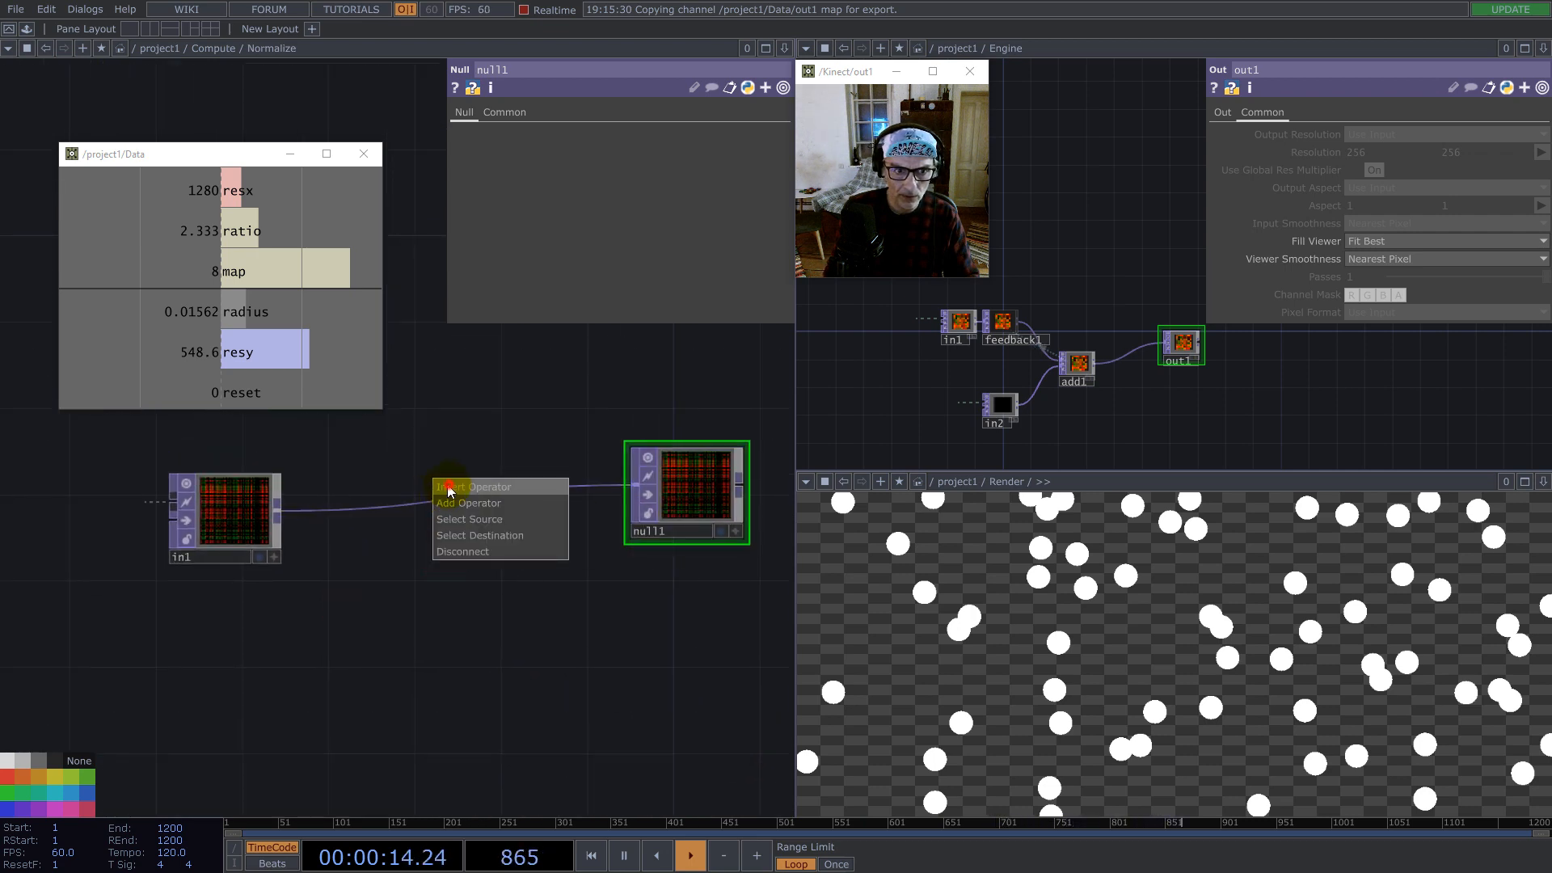
left_click(449, 485)
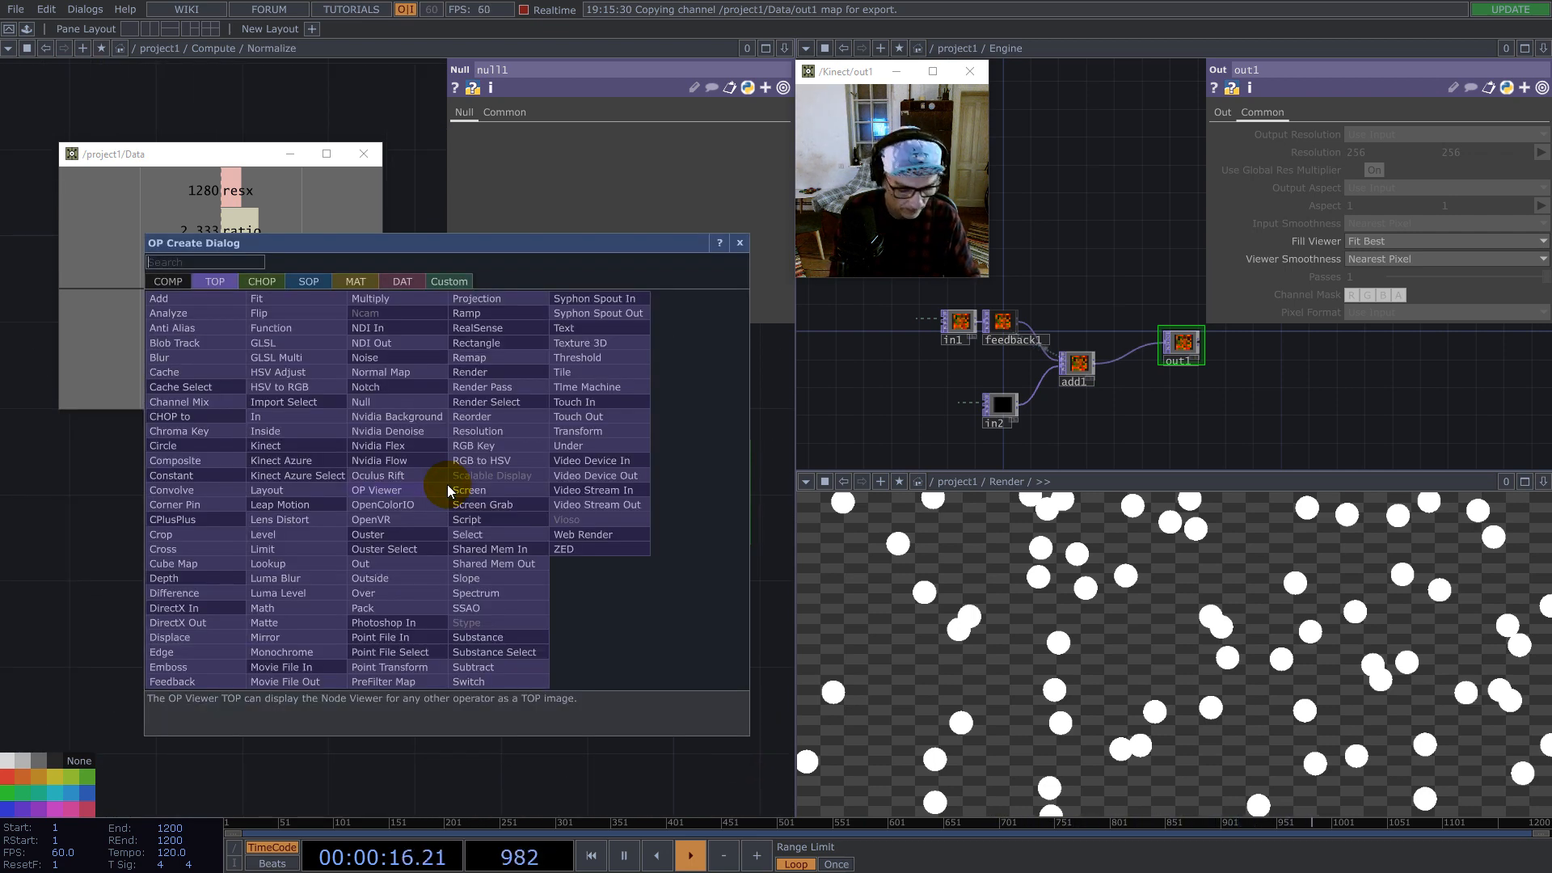
left_click(177, 458)
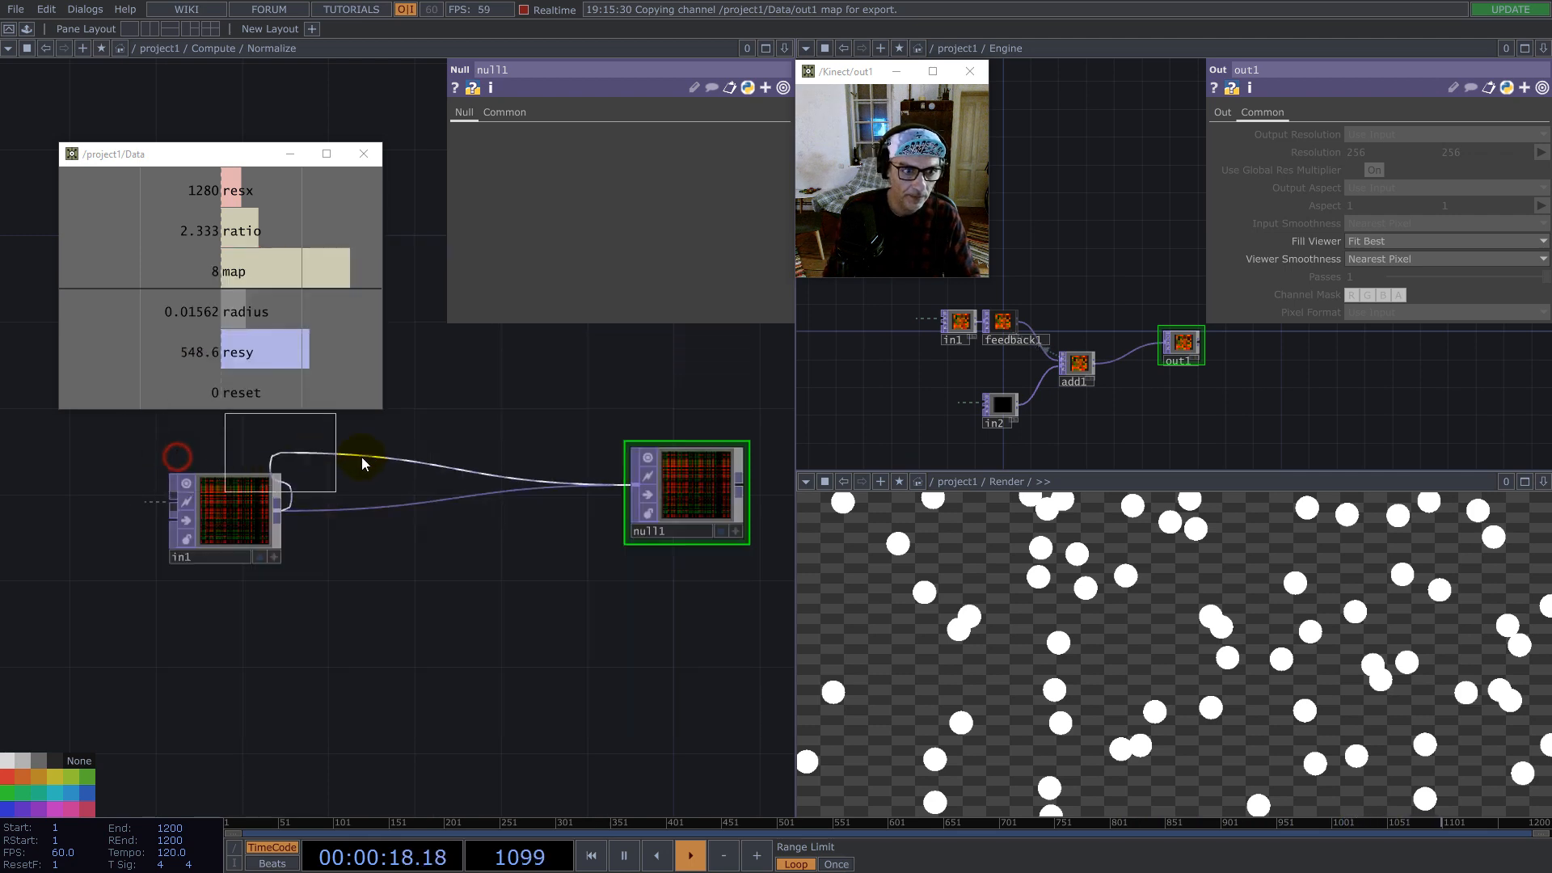
left_click(405, 513)
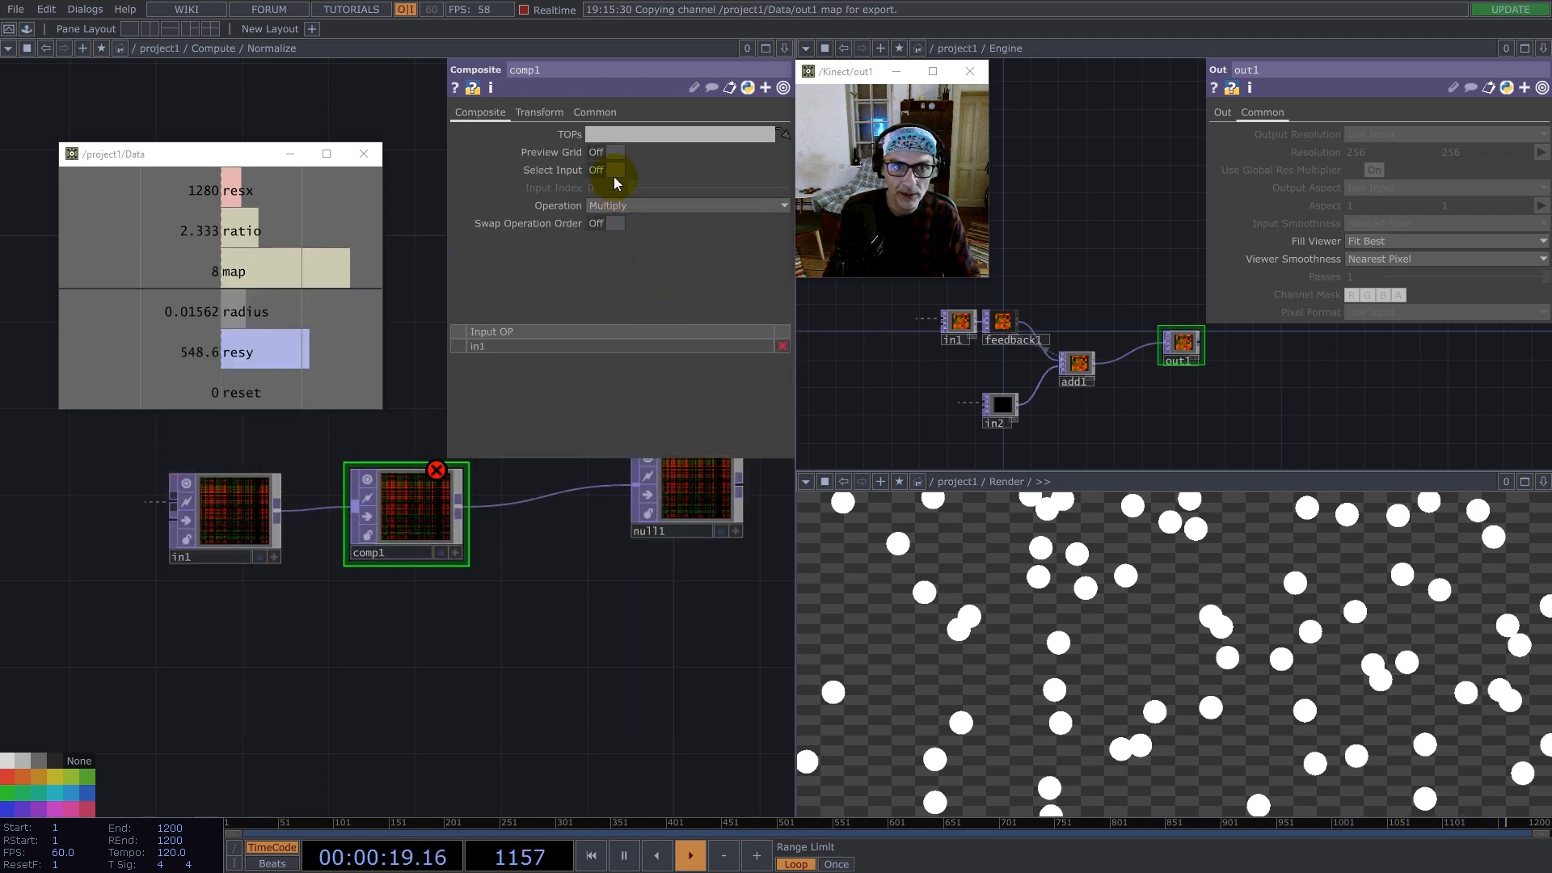
left_click(534, 114)
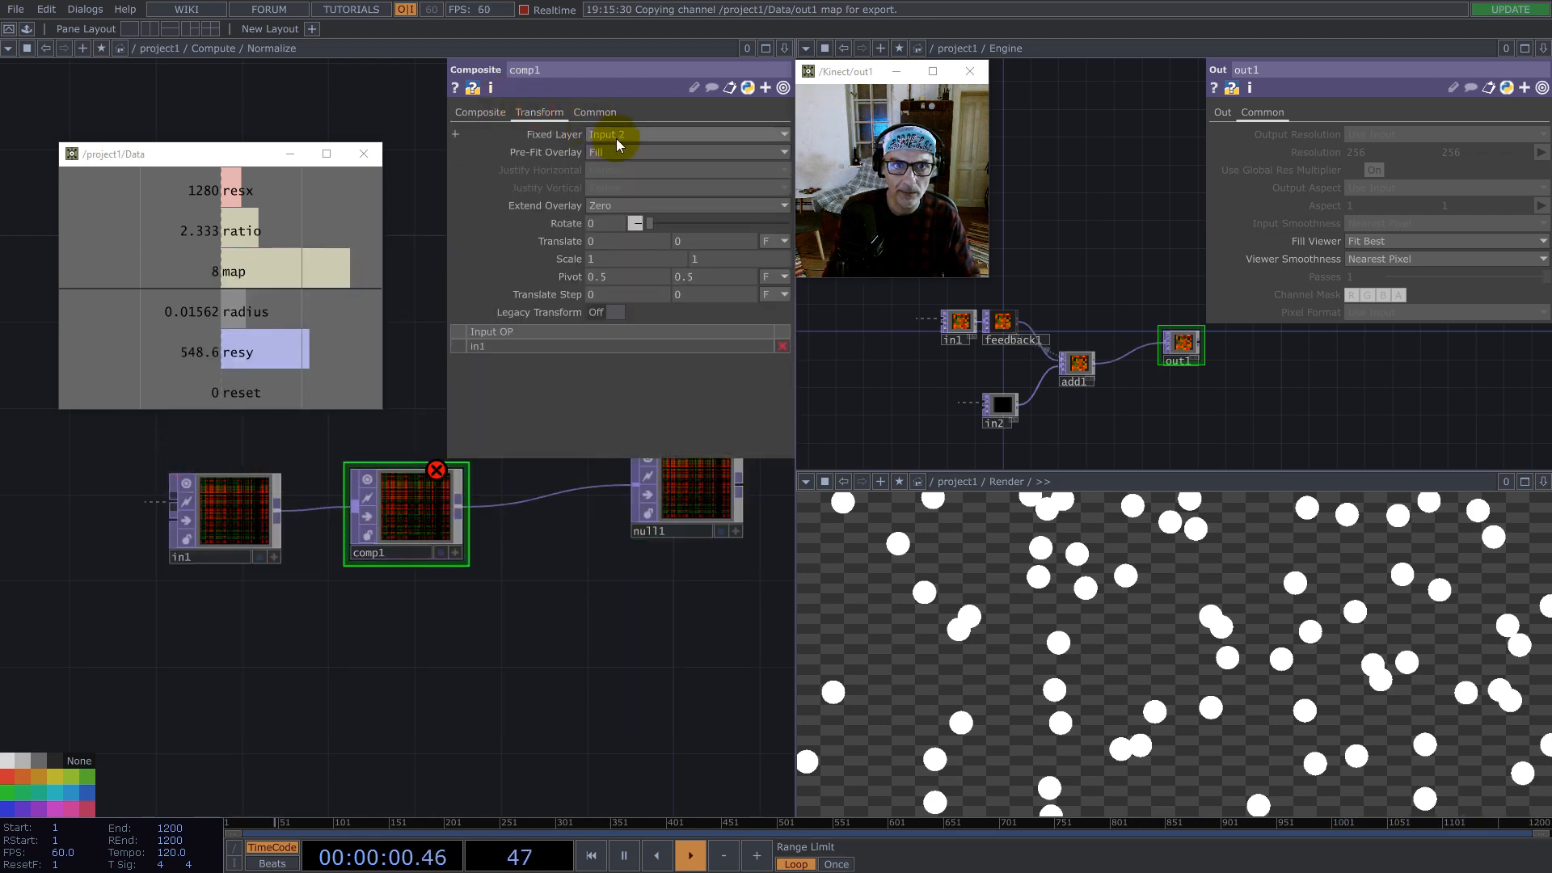
left_click(496, 111)
left_click(640, 206)
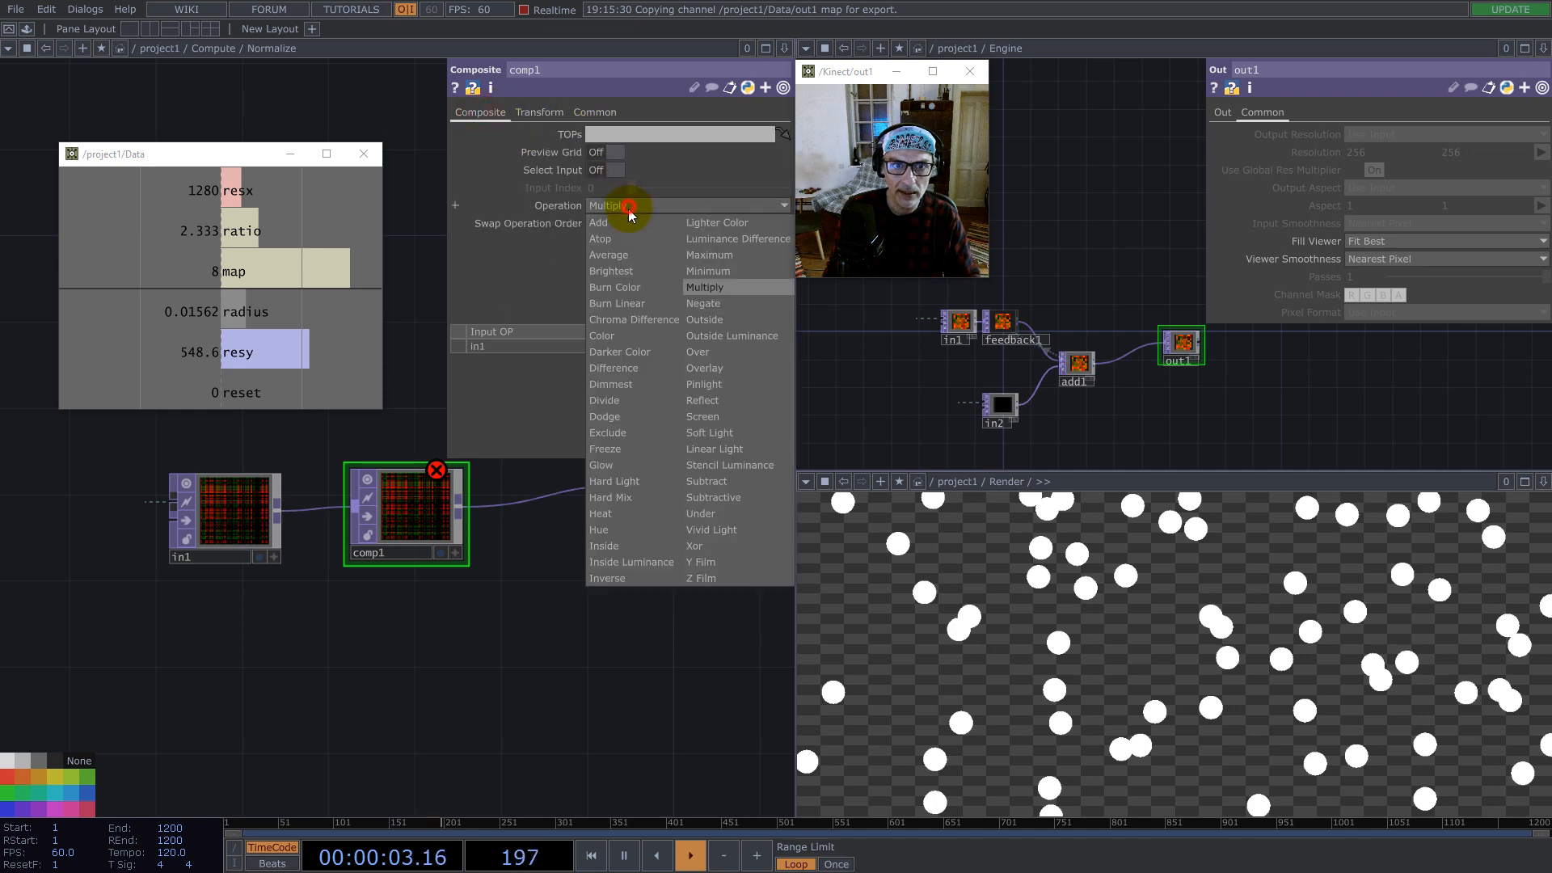
left_click(612, 400)
right_click(278, 511)
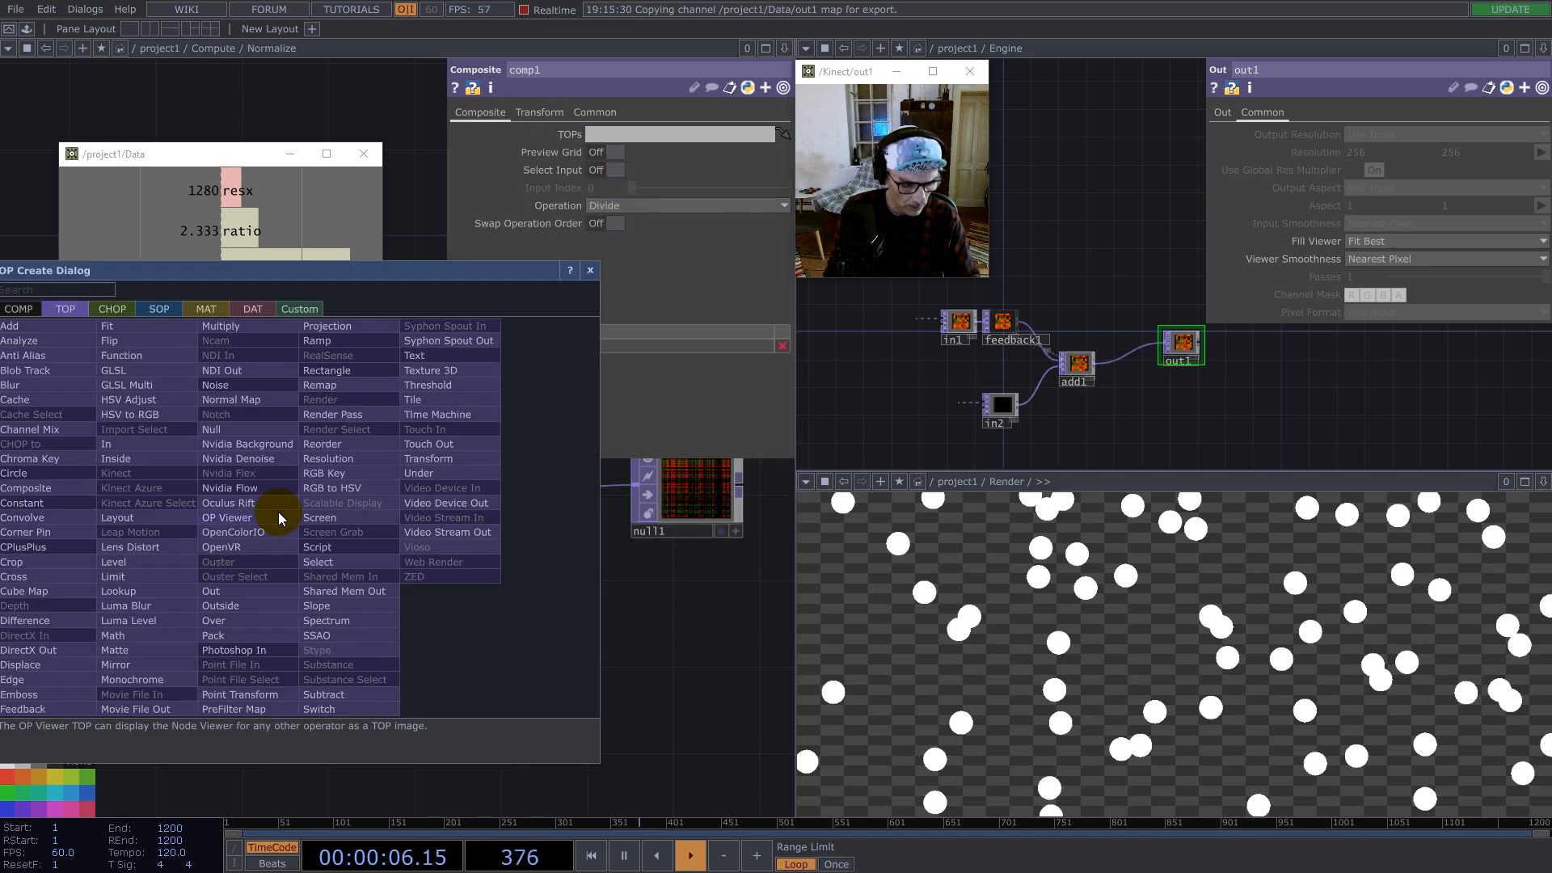
left_click(156, 635)
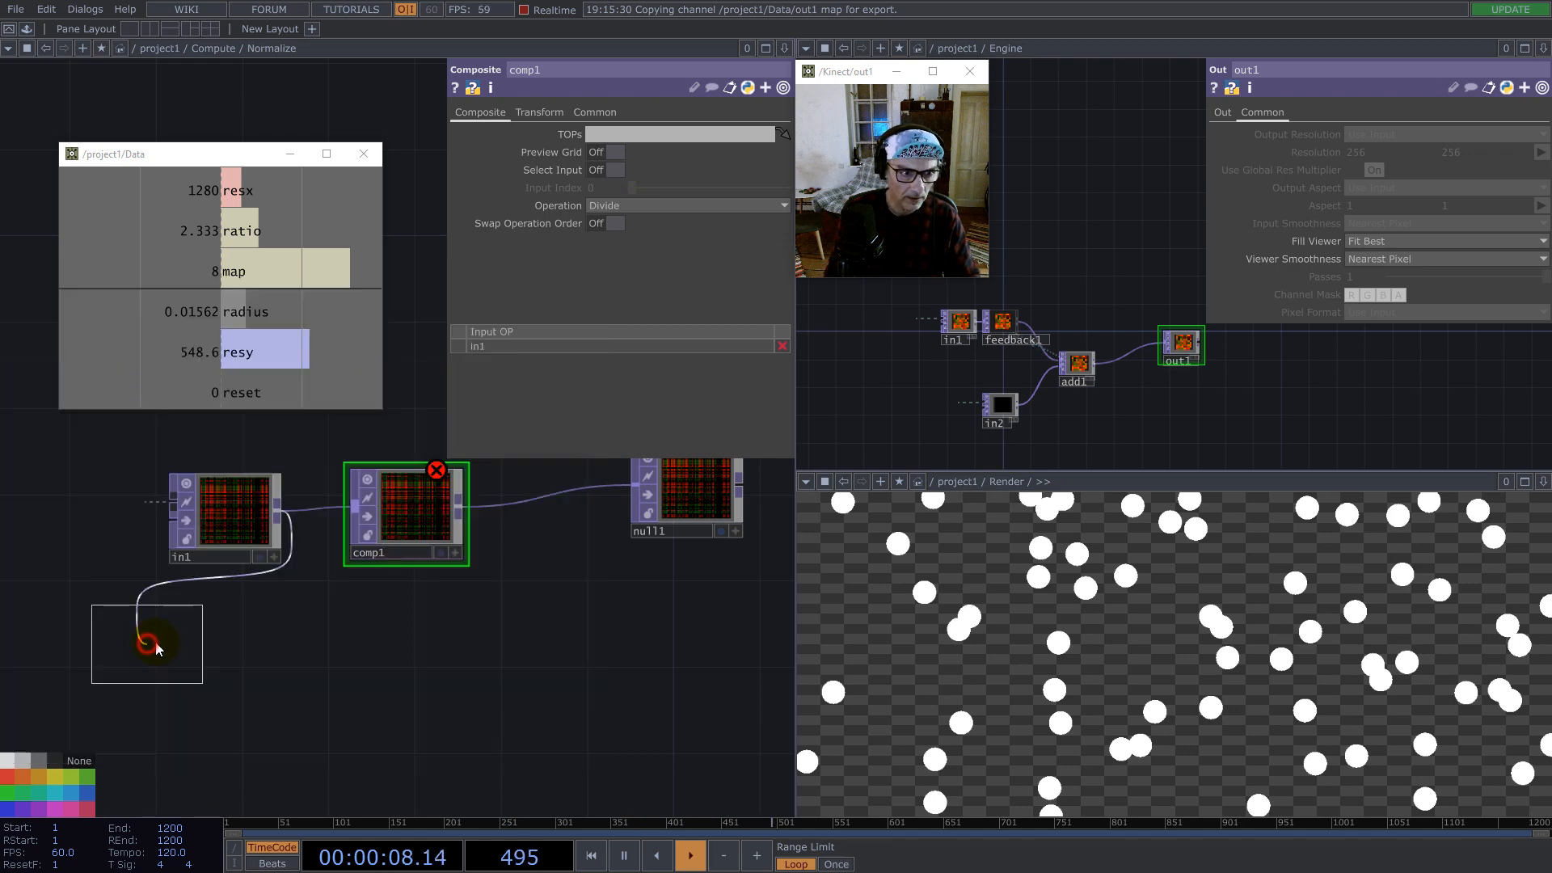
left_click(317, 669)
key("Delete")
Step: Add a Math TOP on in1's output below comp1, combining channels by Length with alpha excluded from the combined input channels
right_click(278, 510)
type("mat")
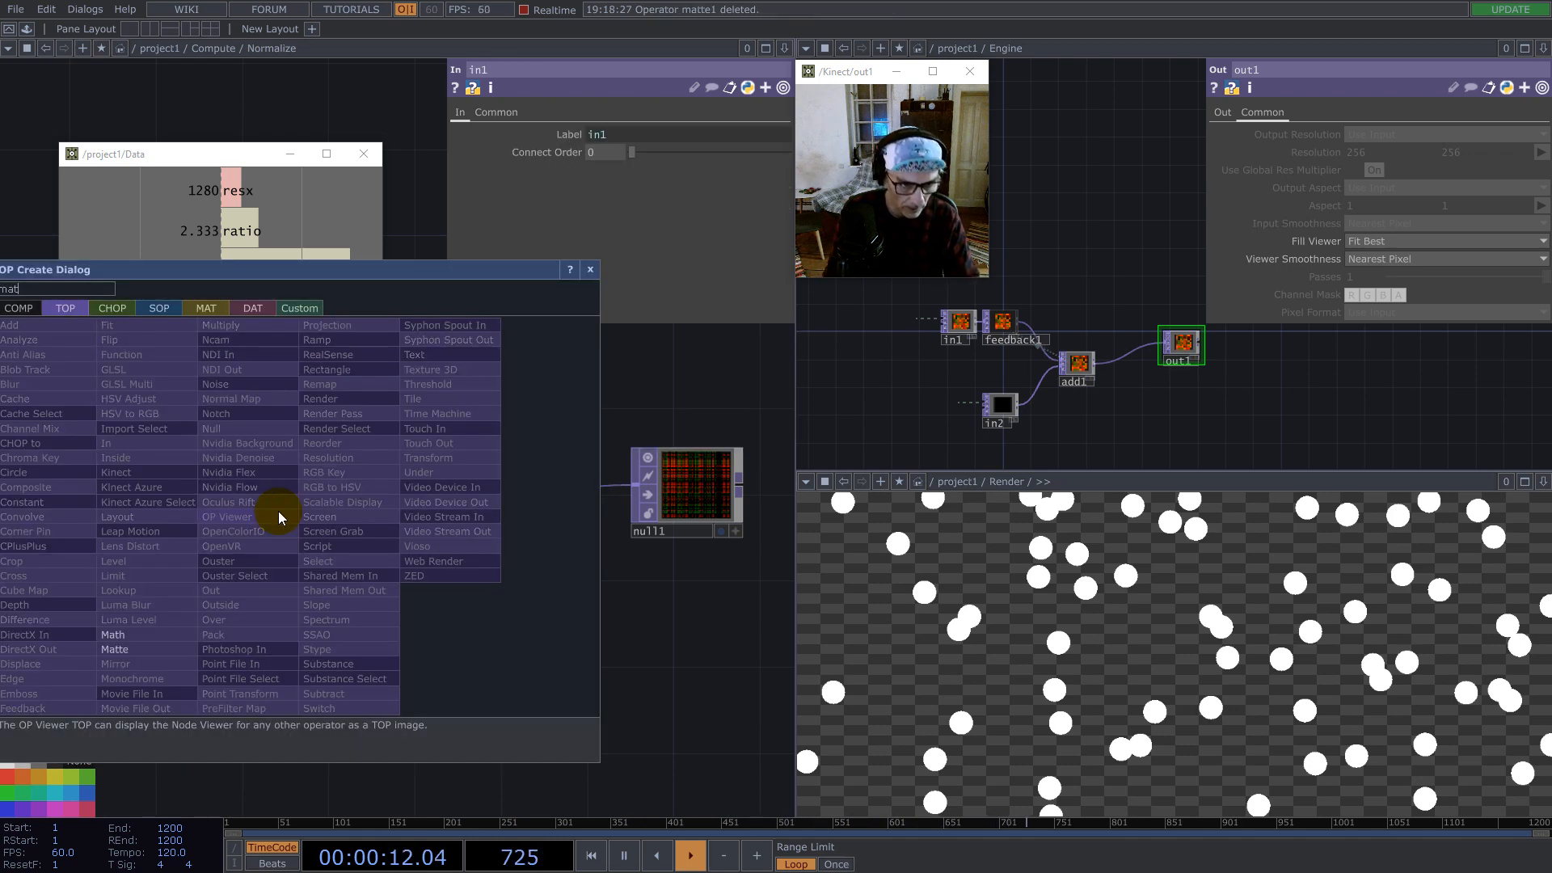
left_click(173, 635)
left_click(412, 624)
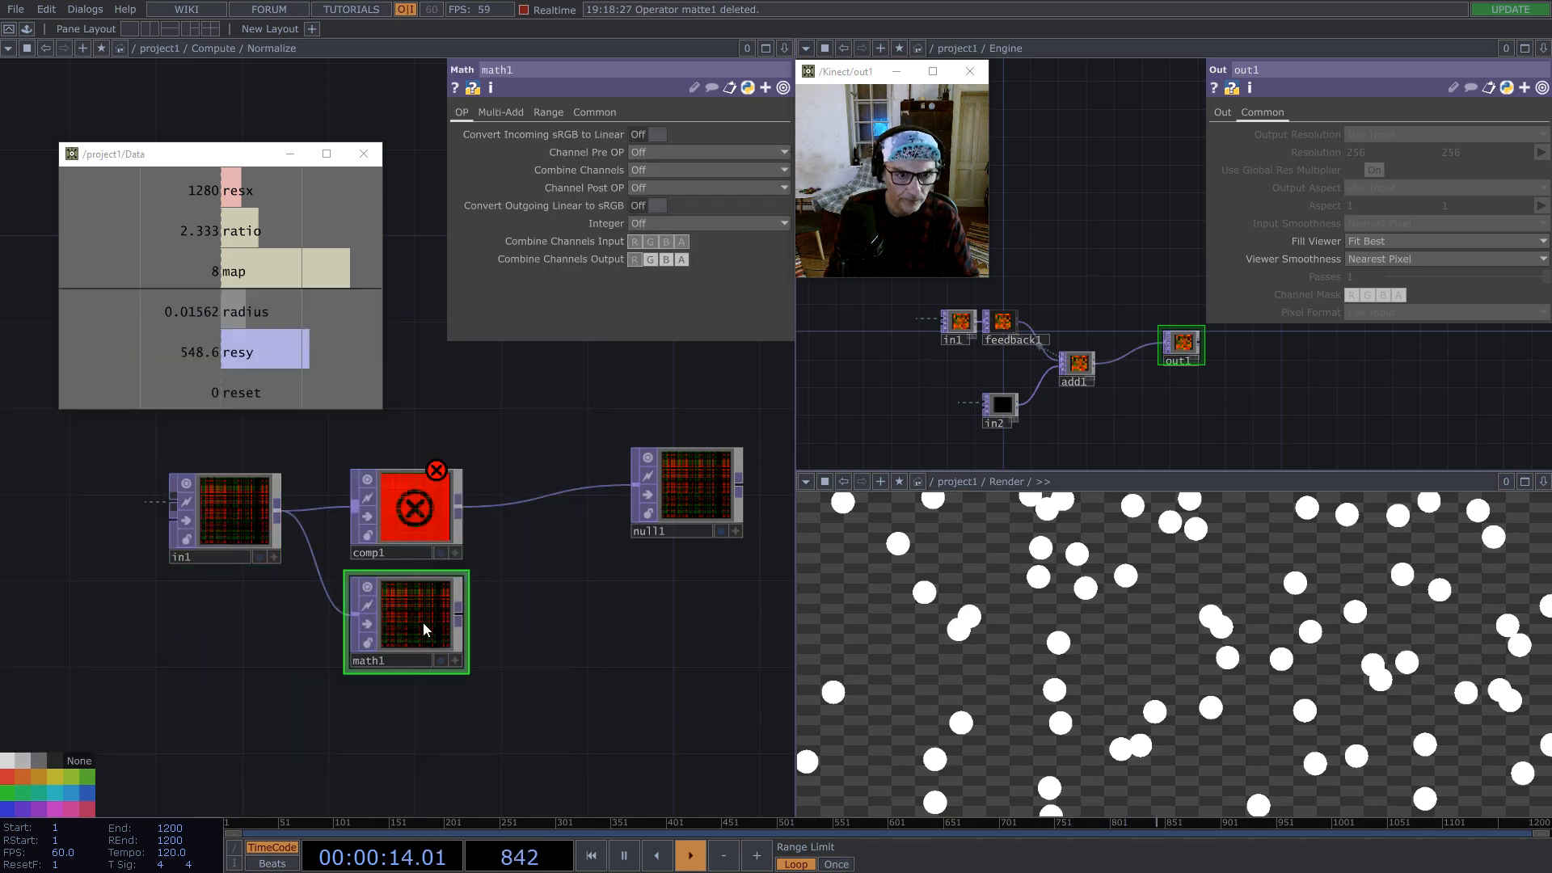
left_click(669, 167)
left_click(650, 314)
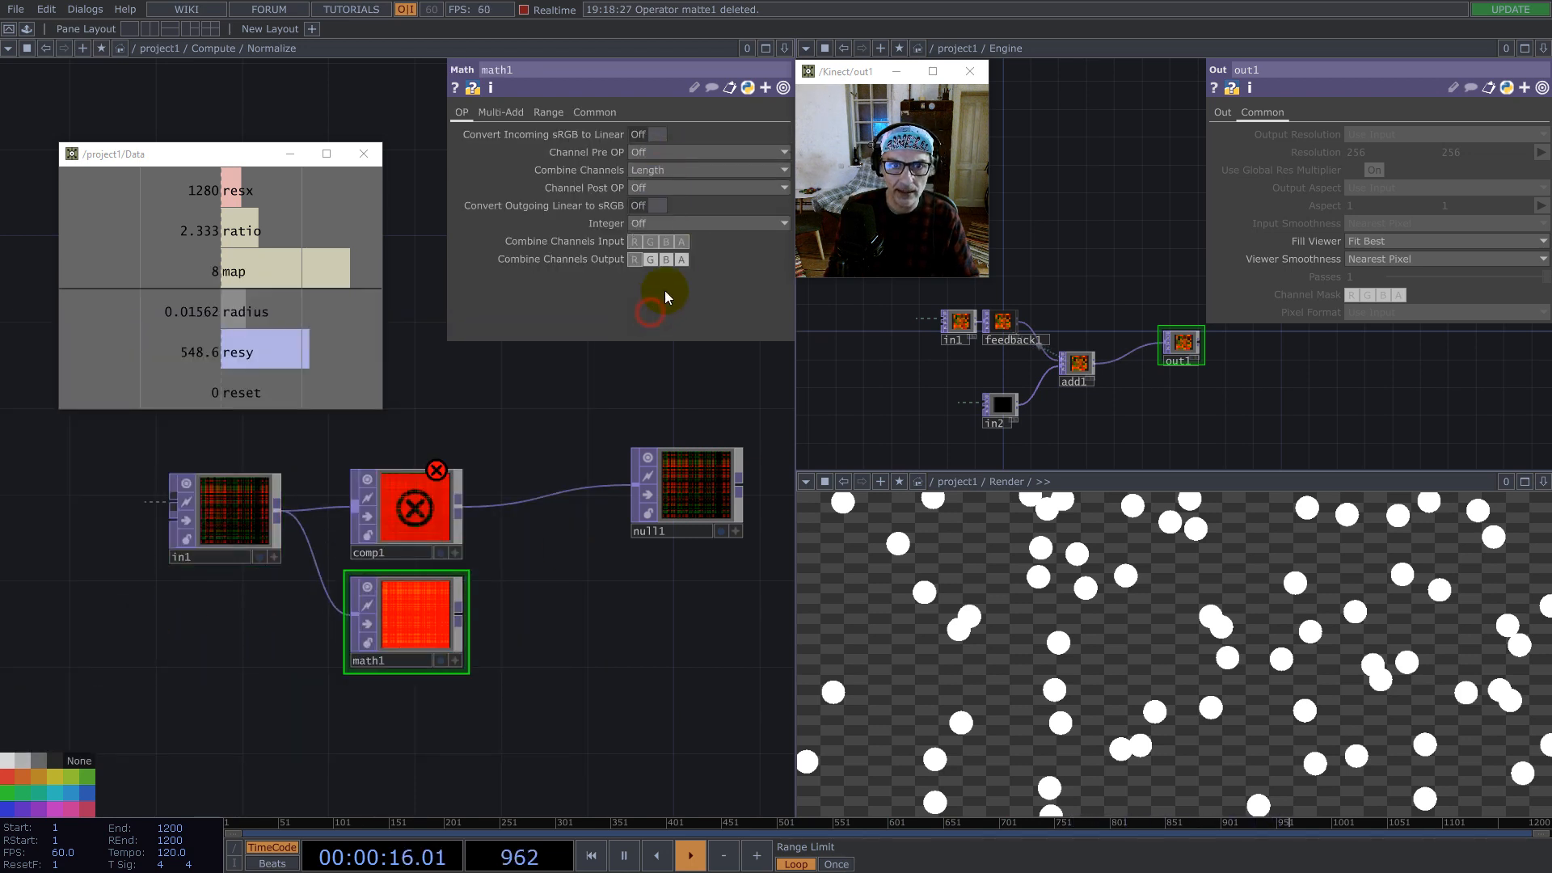
left_click(679, 243)
Step: Set math1's pixel format to 32-bit float (Mono) and connect it as comp1's second input
middle_click(418, 614)
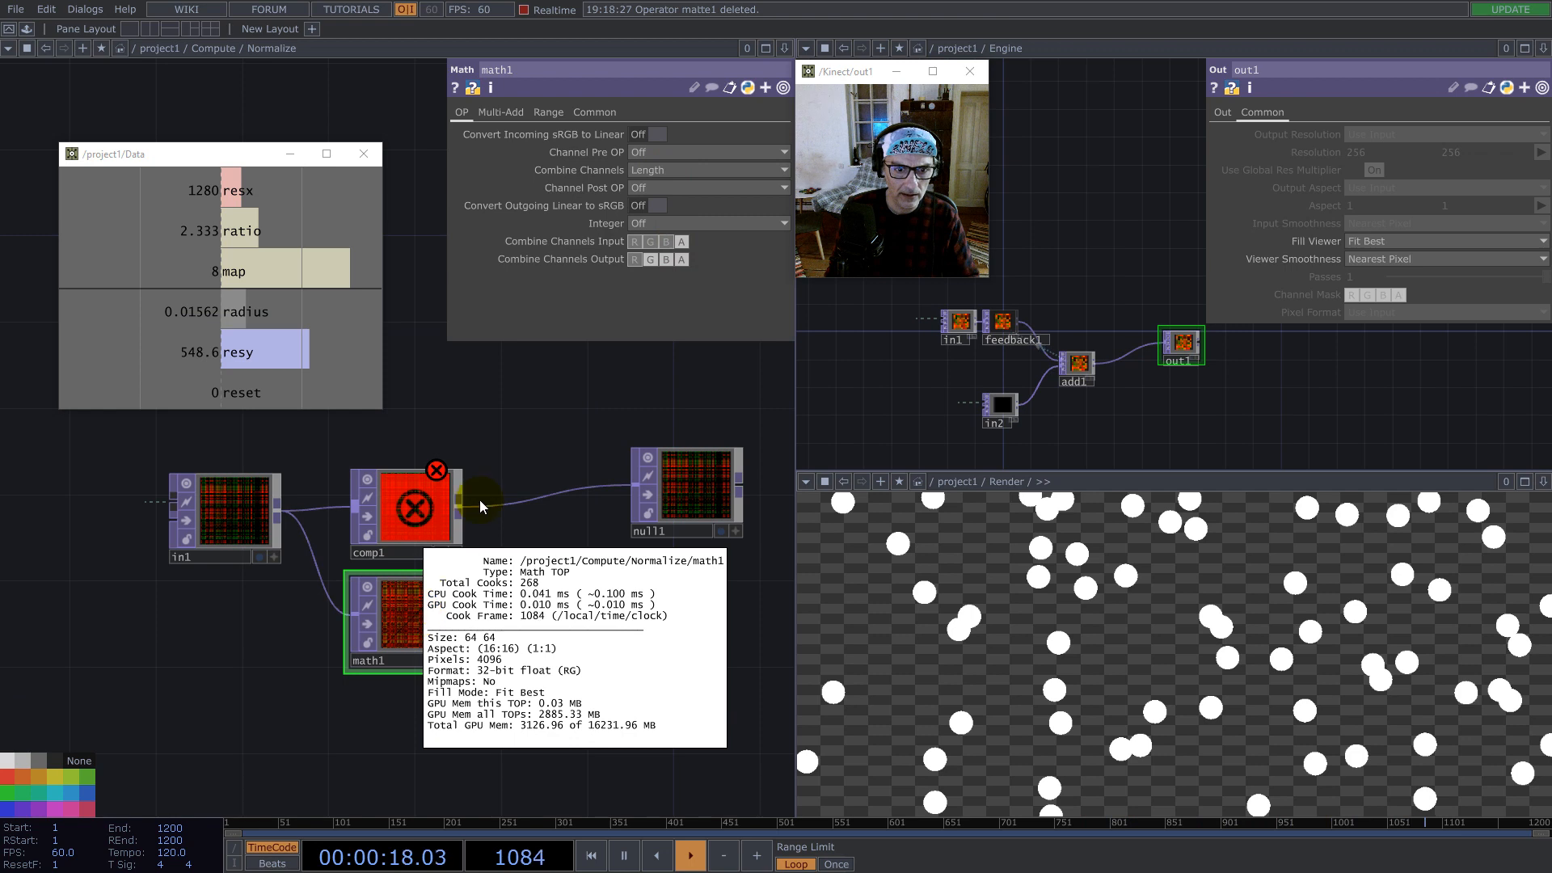
left_click(599, 111)
left_click(682, 314)
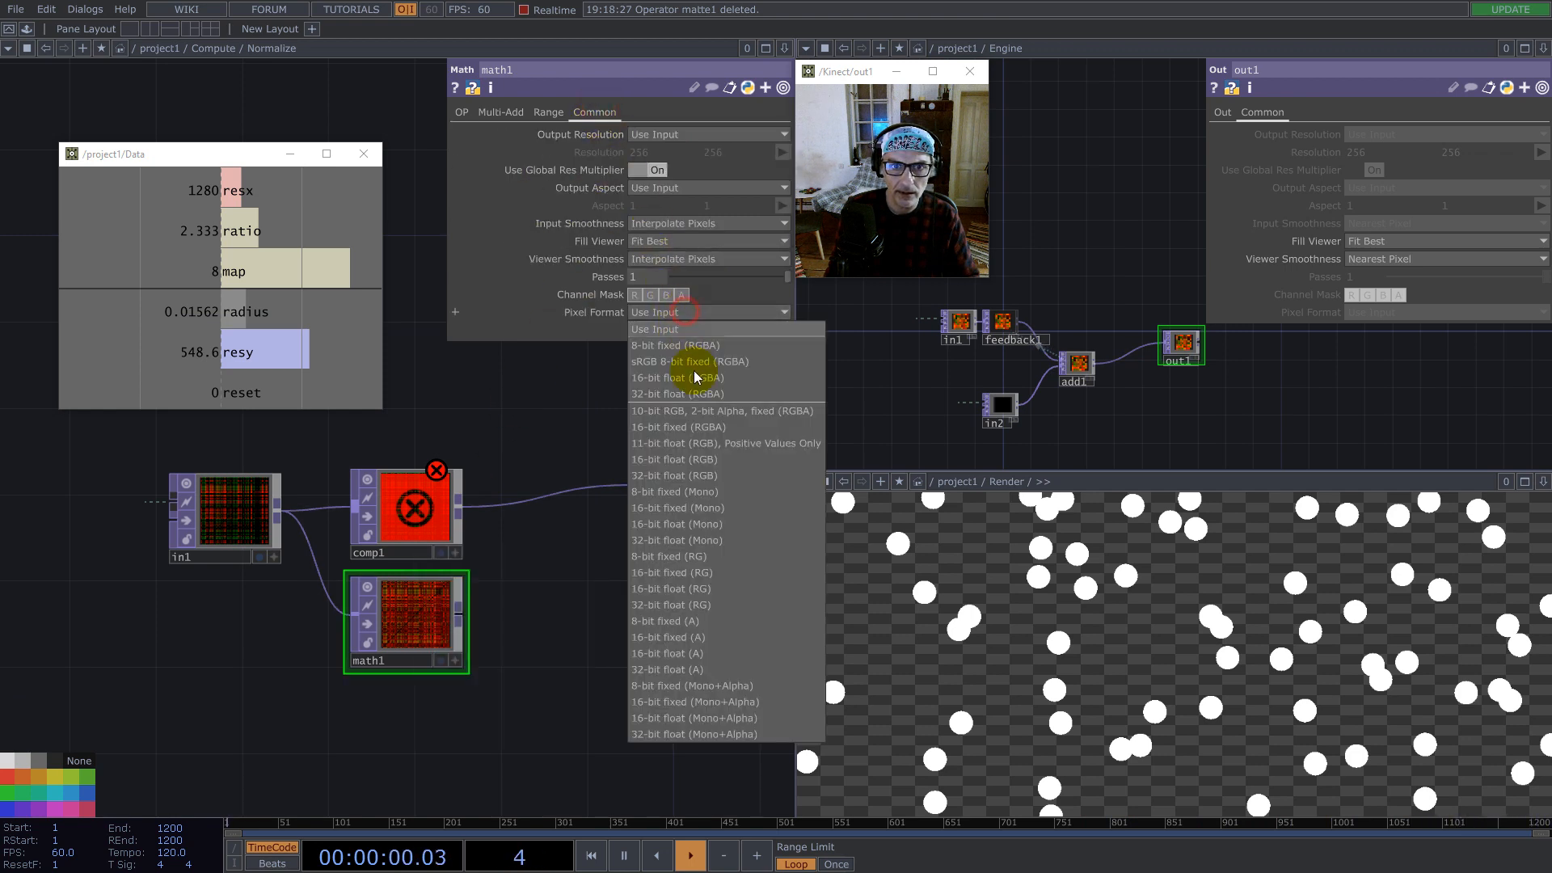
left_click(709, 540)
left_click_drag(388, 553, 517, 553)
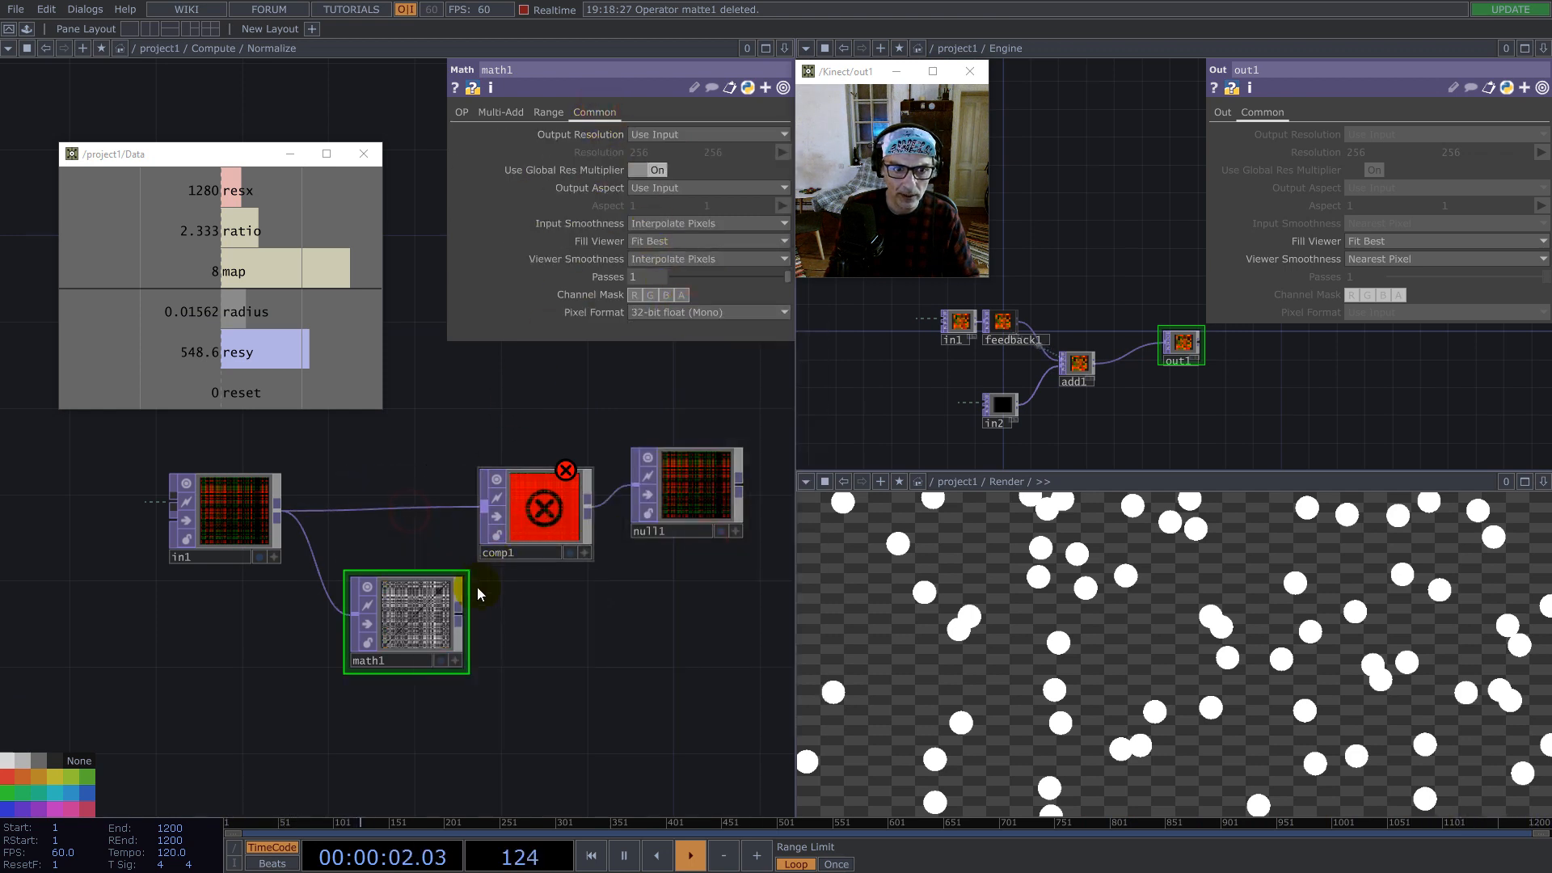
left_click_drag(459, 613, 482, 534)
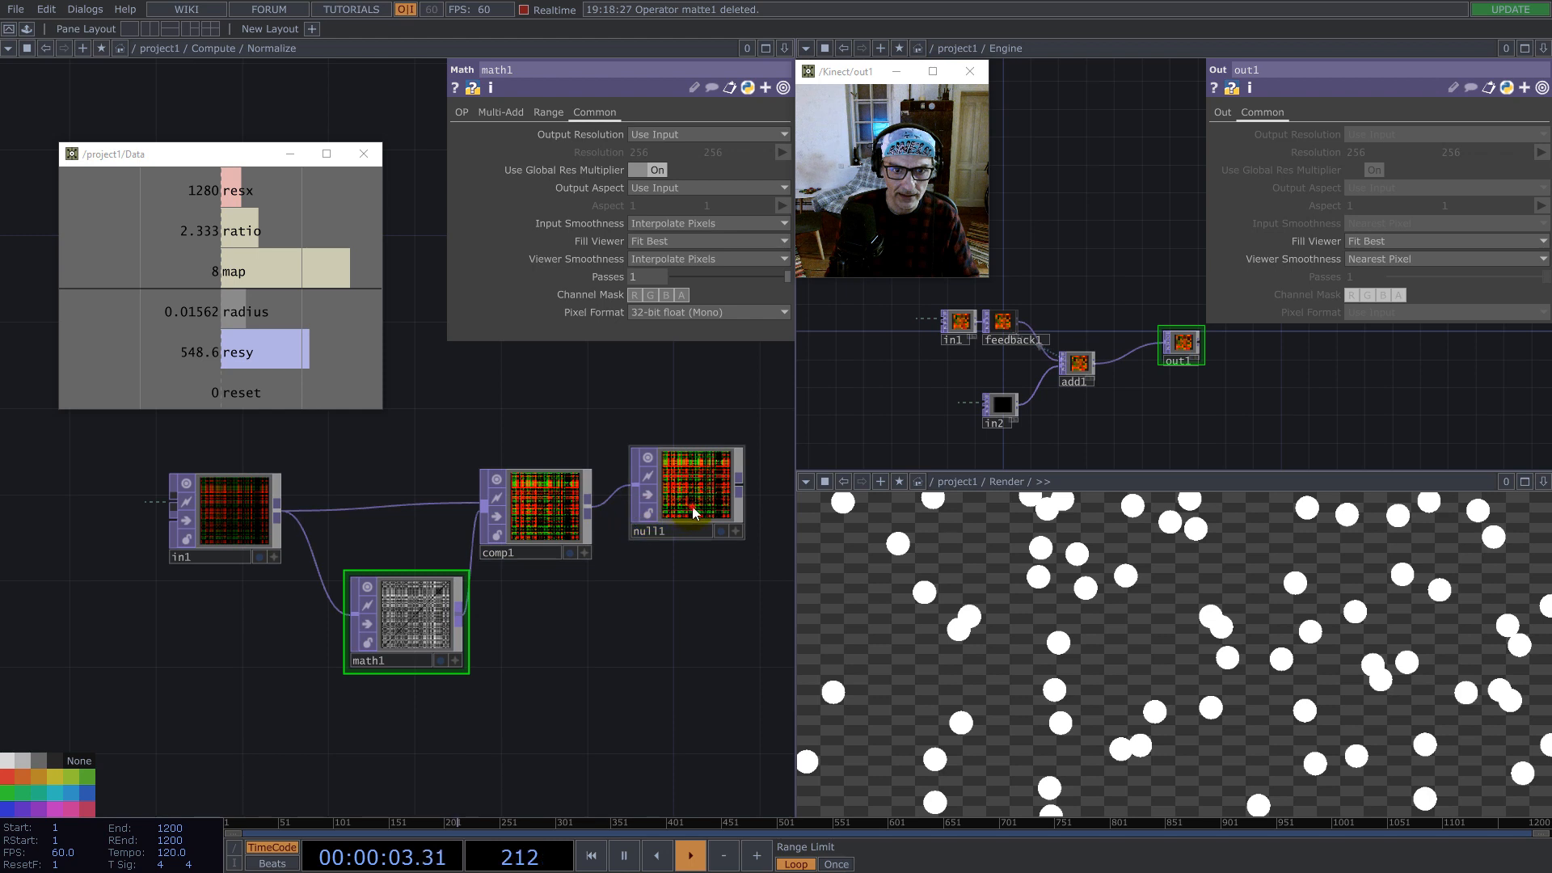
Step: Set comp1's input smoothness and viewer smoothness to Nearest Pixel
scroll(515, 517, "down", 3)
left_click(521, 517)
left_click(710, 138)
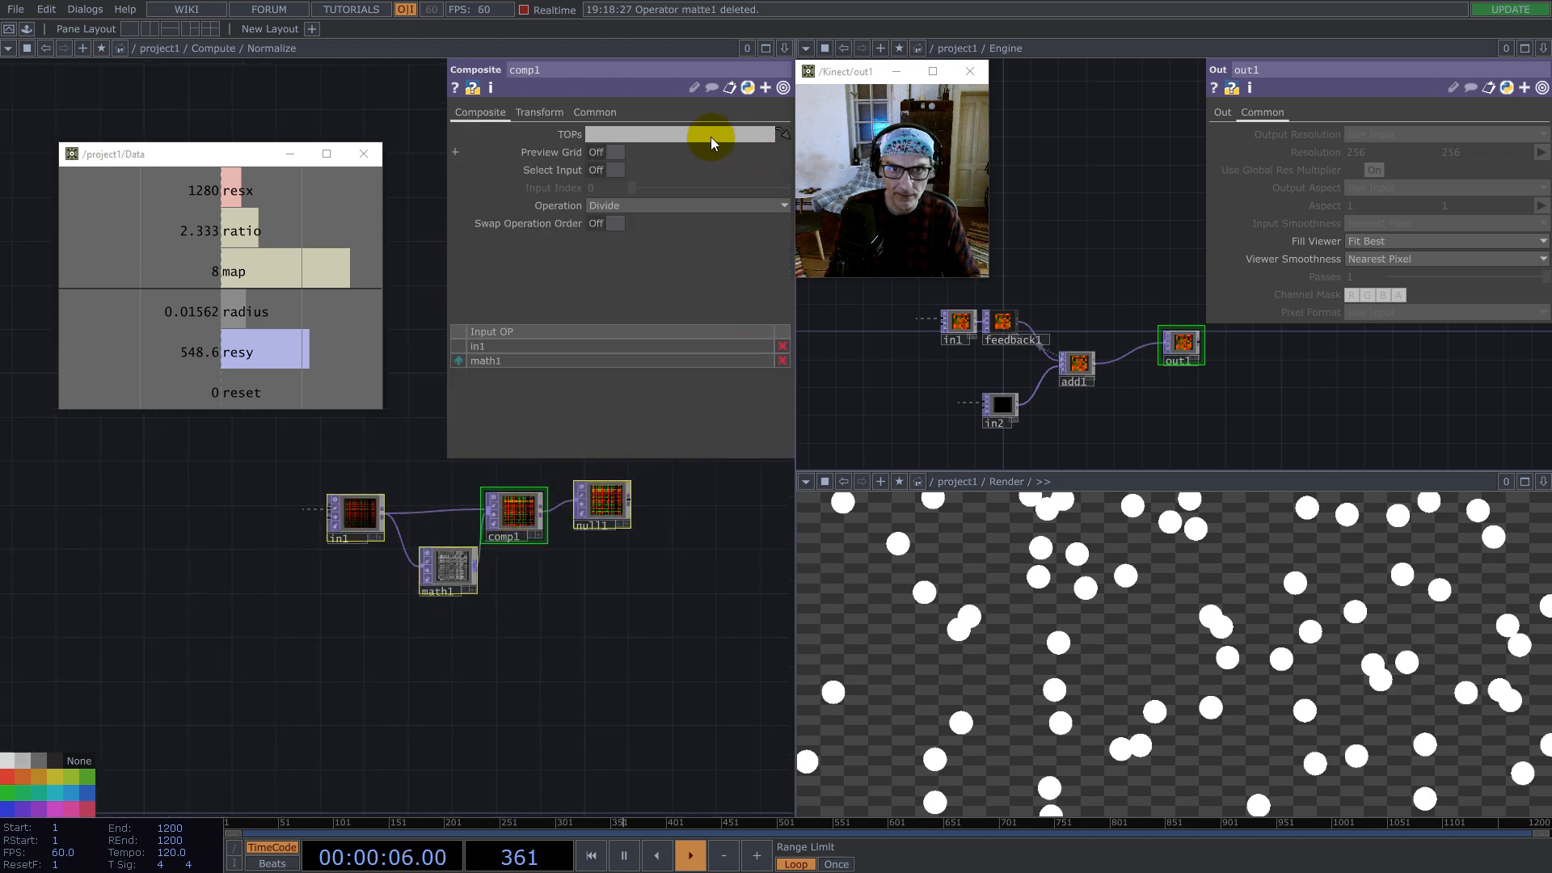
left_click(594, 113)
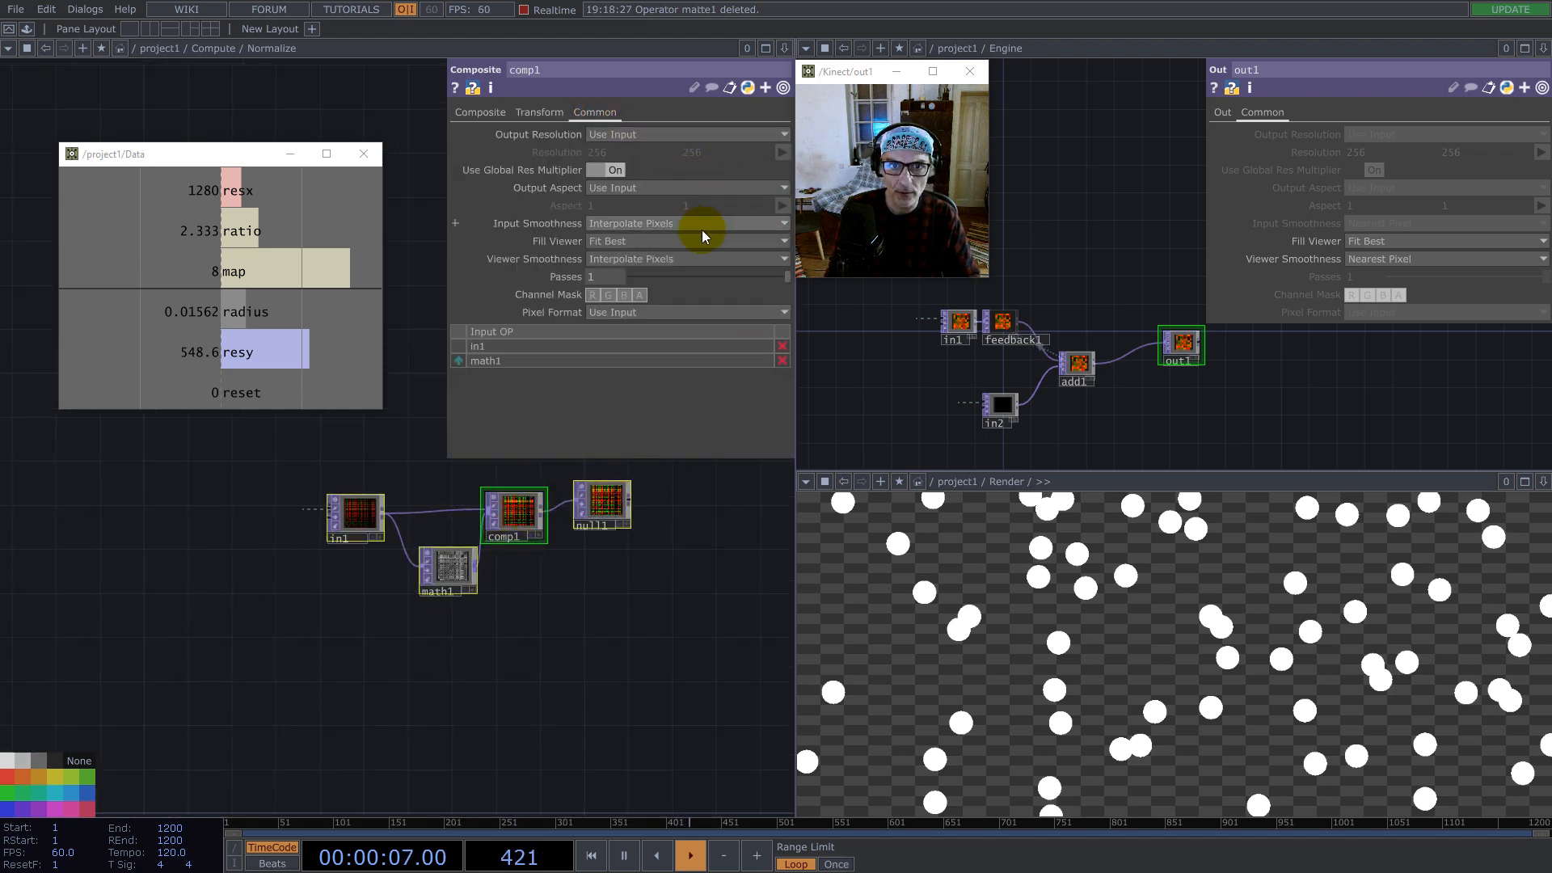
left_click(669, 258)
left_click(654, 293)
Step: View null1's data as points in its 3D viewer and examine their arrangement from several angles
scroll(651, 501, "up", 5)
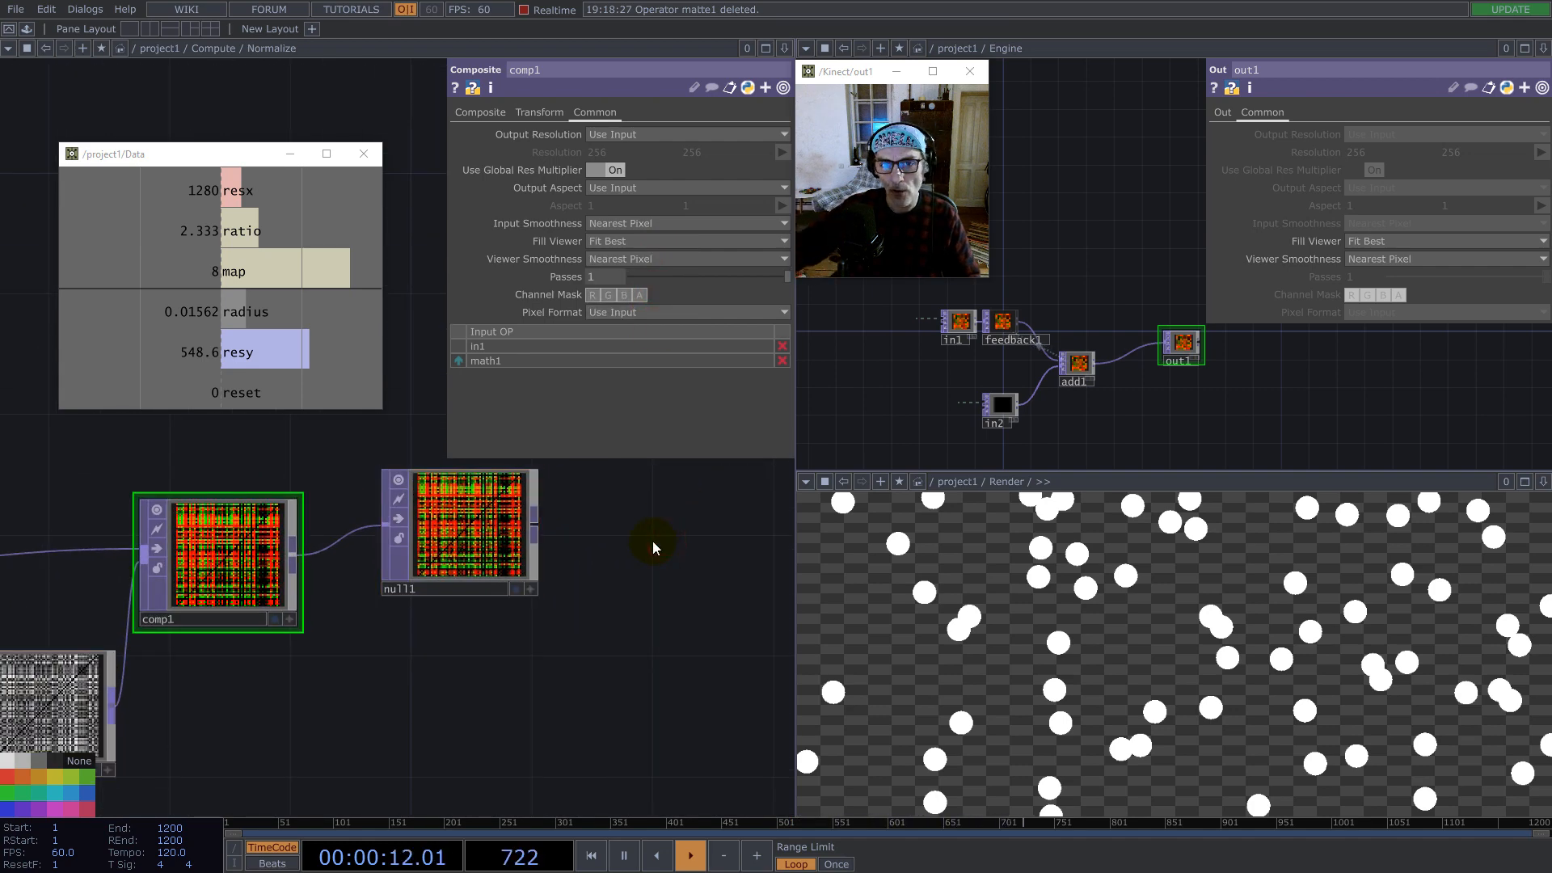
left_click(532, 589)
right_click(481, 553)
left_click(519, 657)
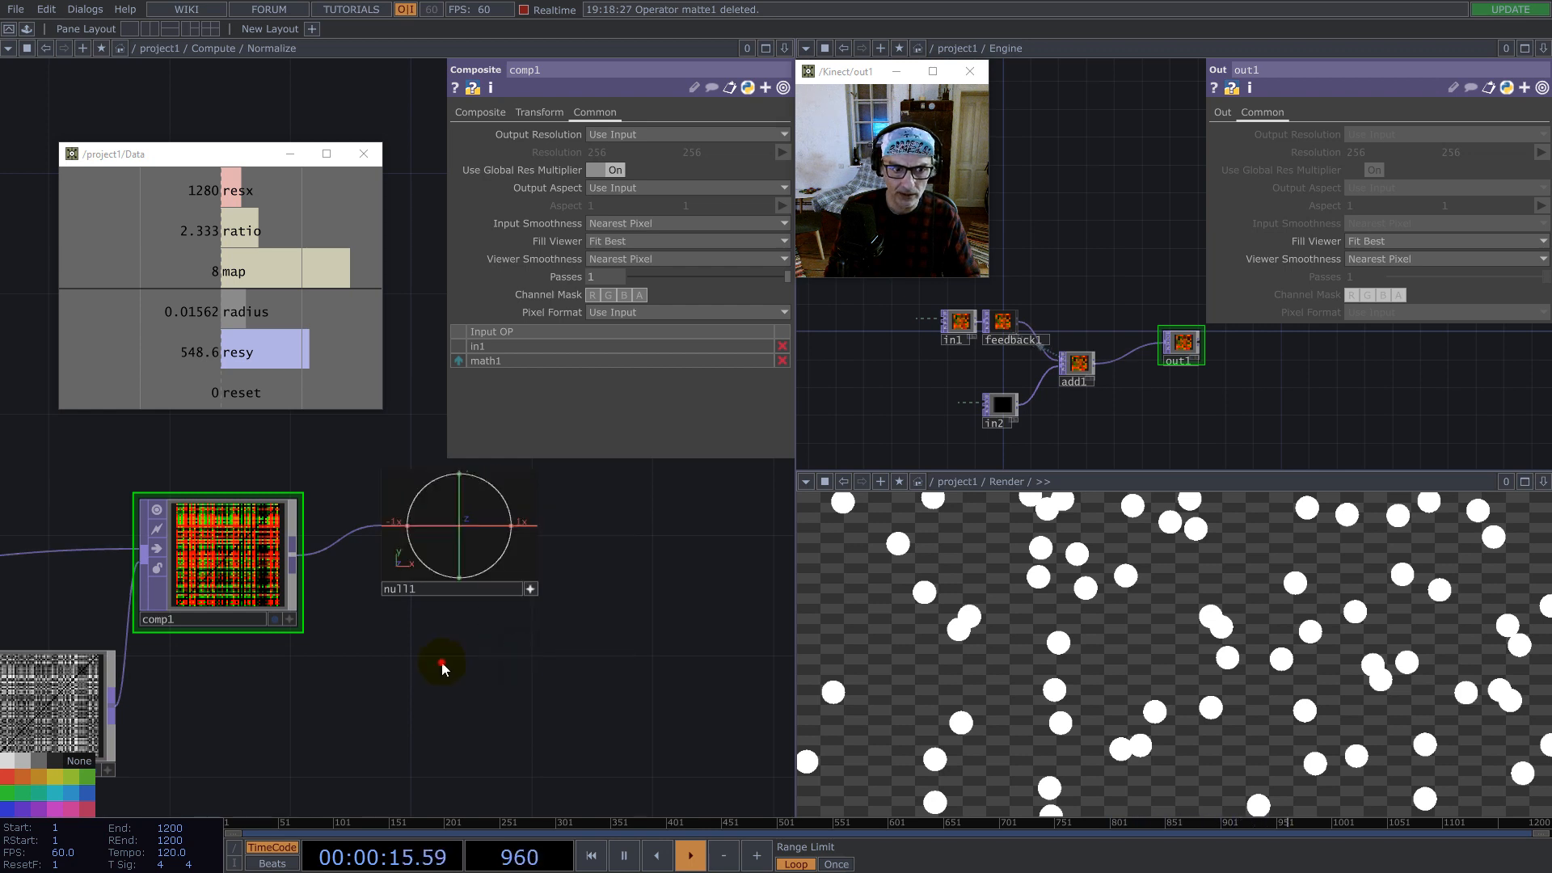
scroll(485, 665, "up", 6)
mouse_move(242, 485)
left_mouse_down()
mouse_move(270, 520)
mouse_move(267, 475)
left_mouse_up()
middle_click_drag(259, 476, 410, 437)
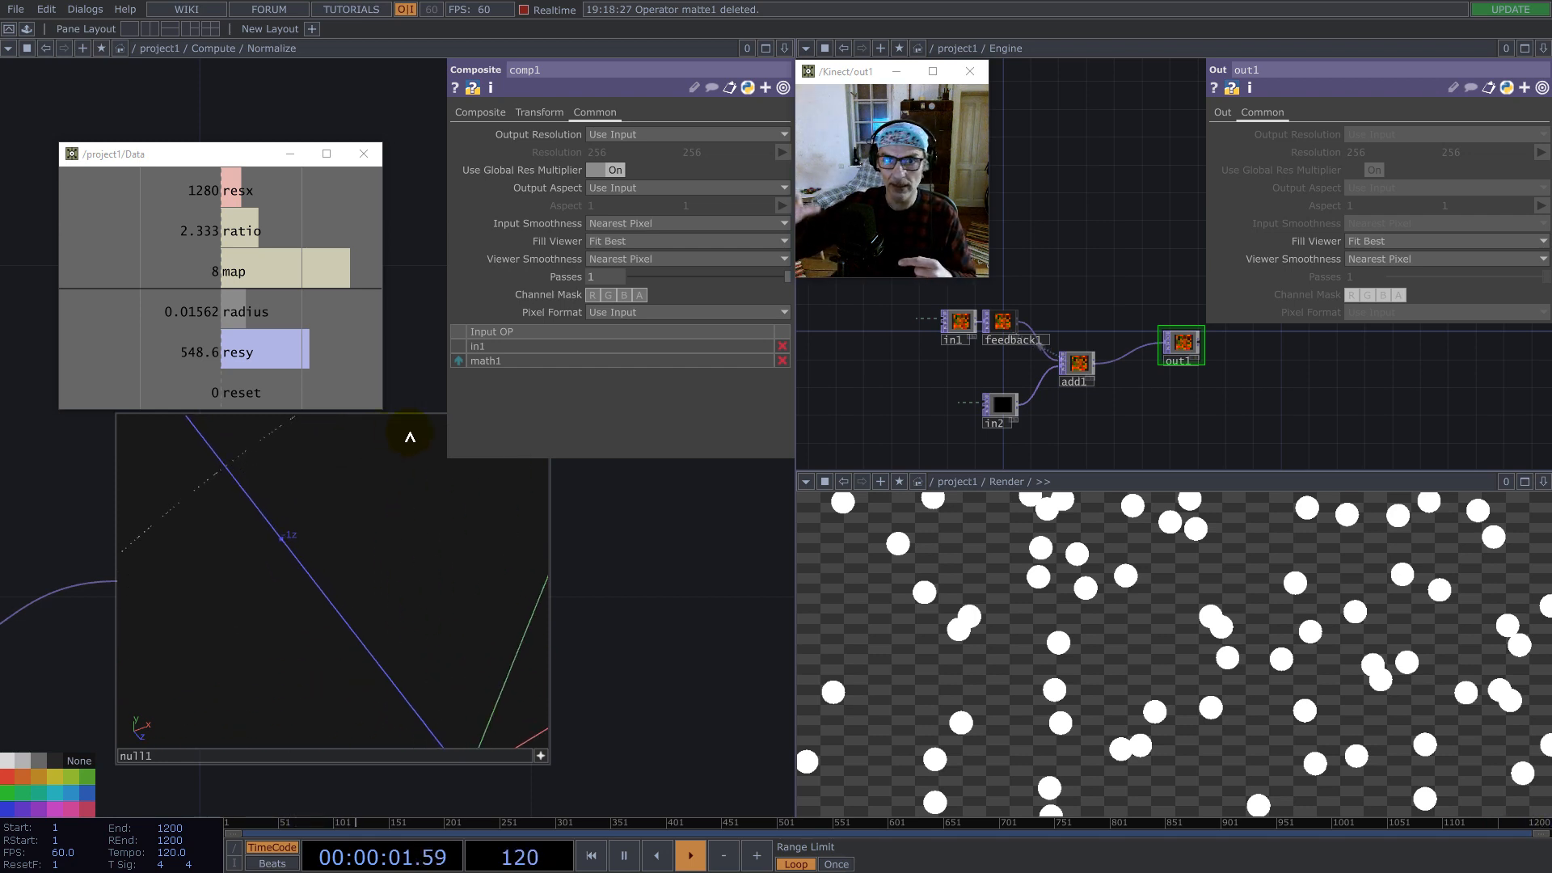
middle_click_drag(382, 534, 215, 589)
left_click_drag(215, 589, 389, 588)
scroll(373, 592, "down", 3)
scroll(623, 571, "down", 8)
Step: Delete null1 and place an Out TOP connected to comp1's output
left_click_drag(611, 602, 518, 559)
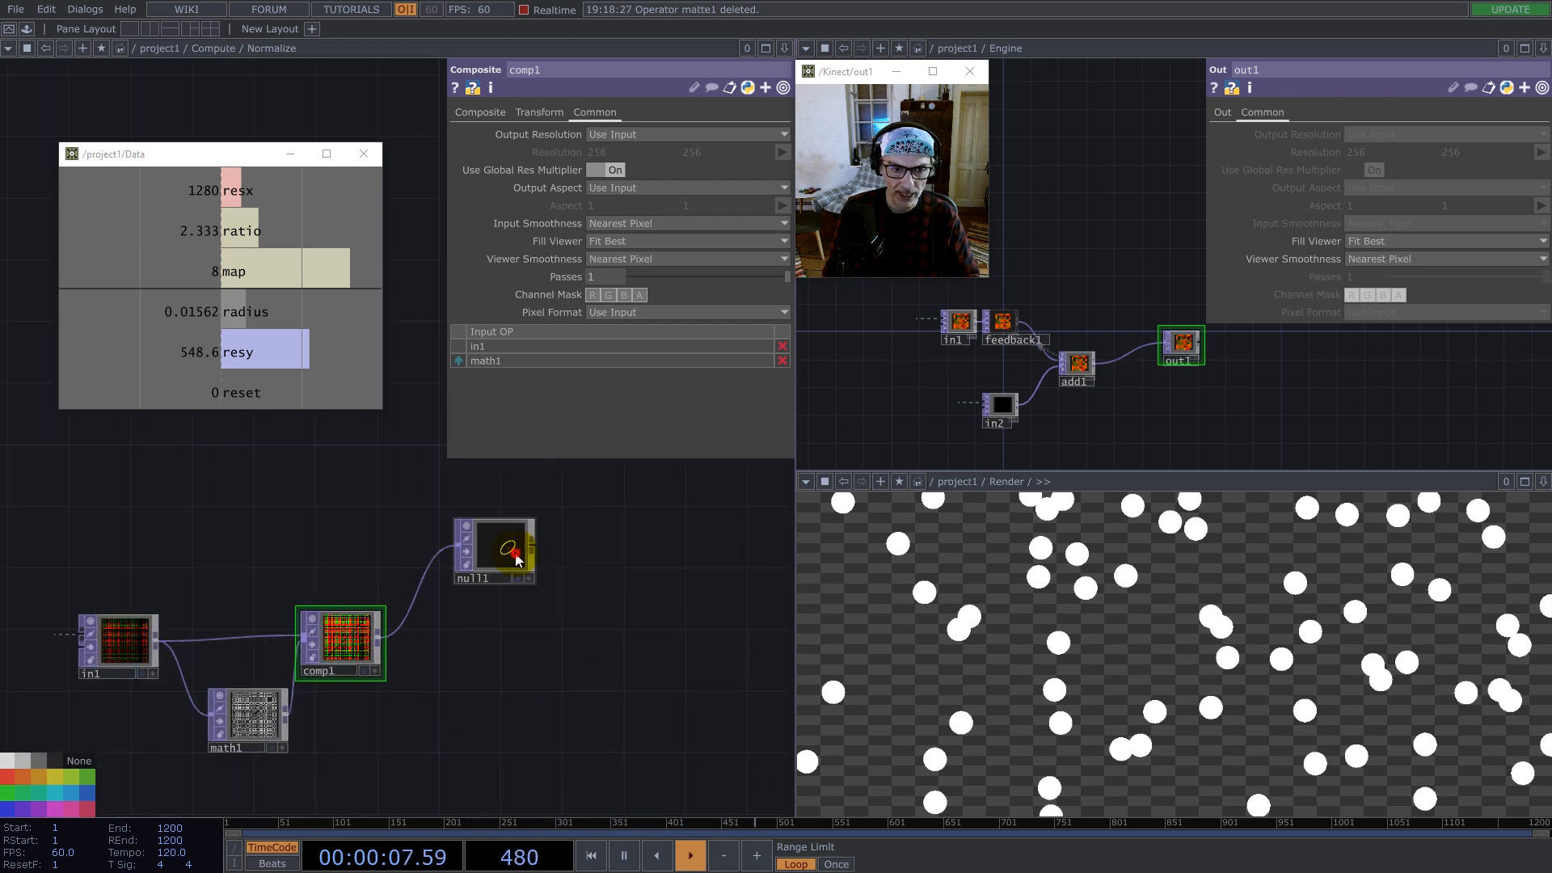
key("Delete")
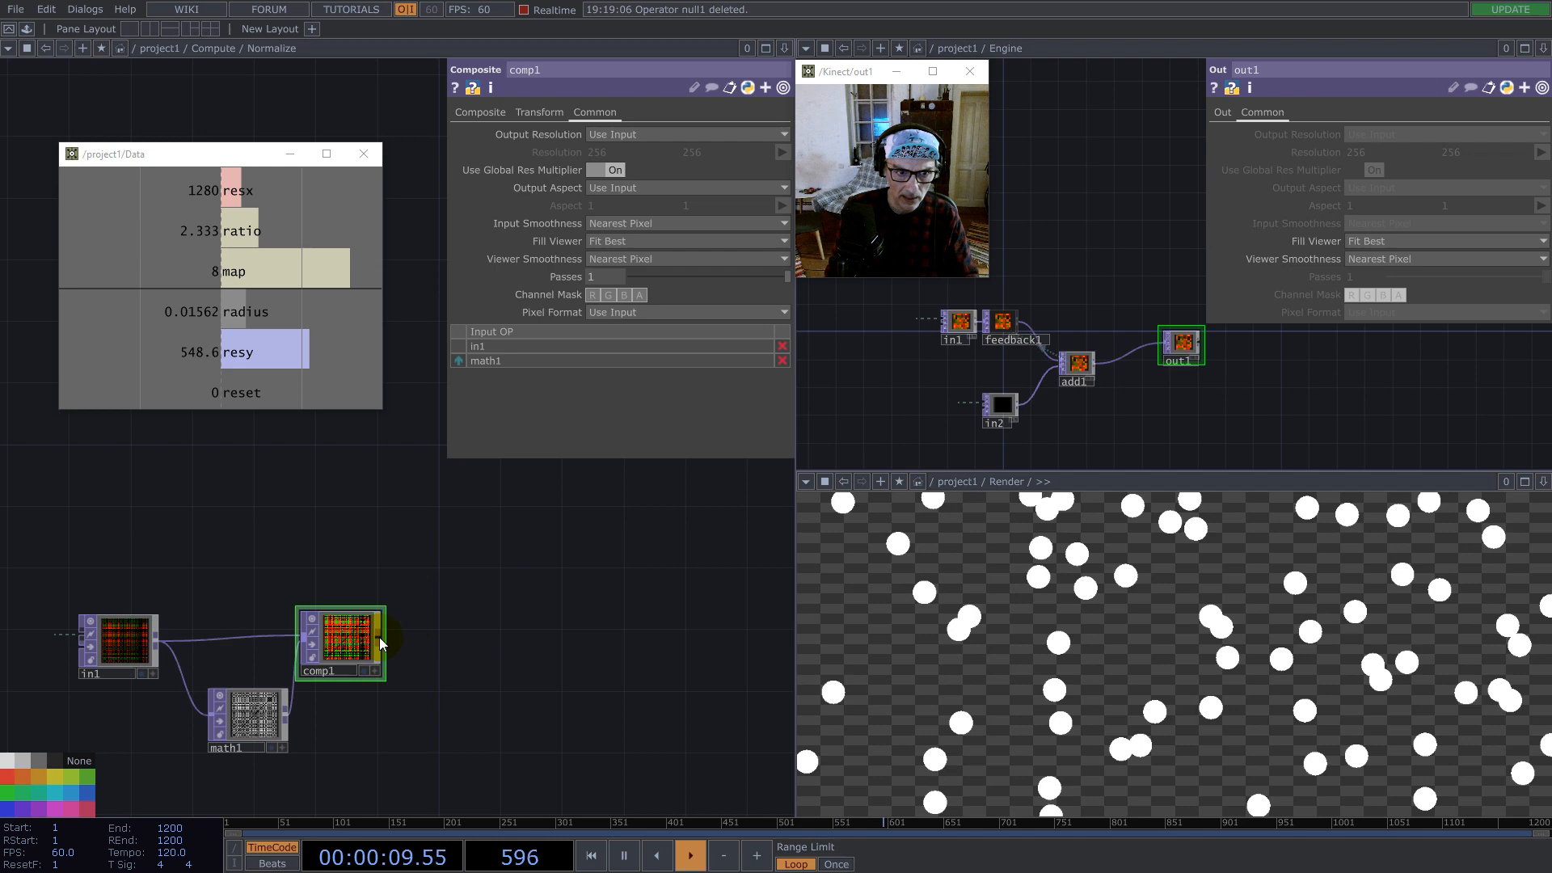
key("Tab")
type("out")
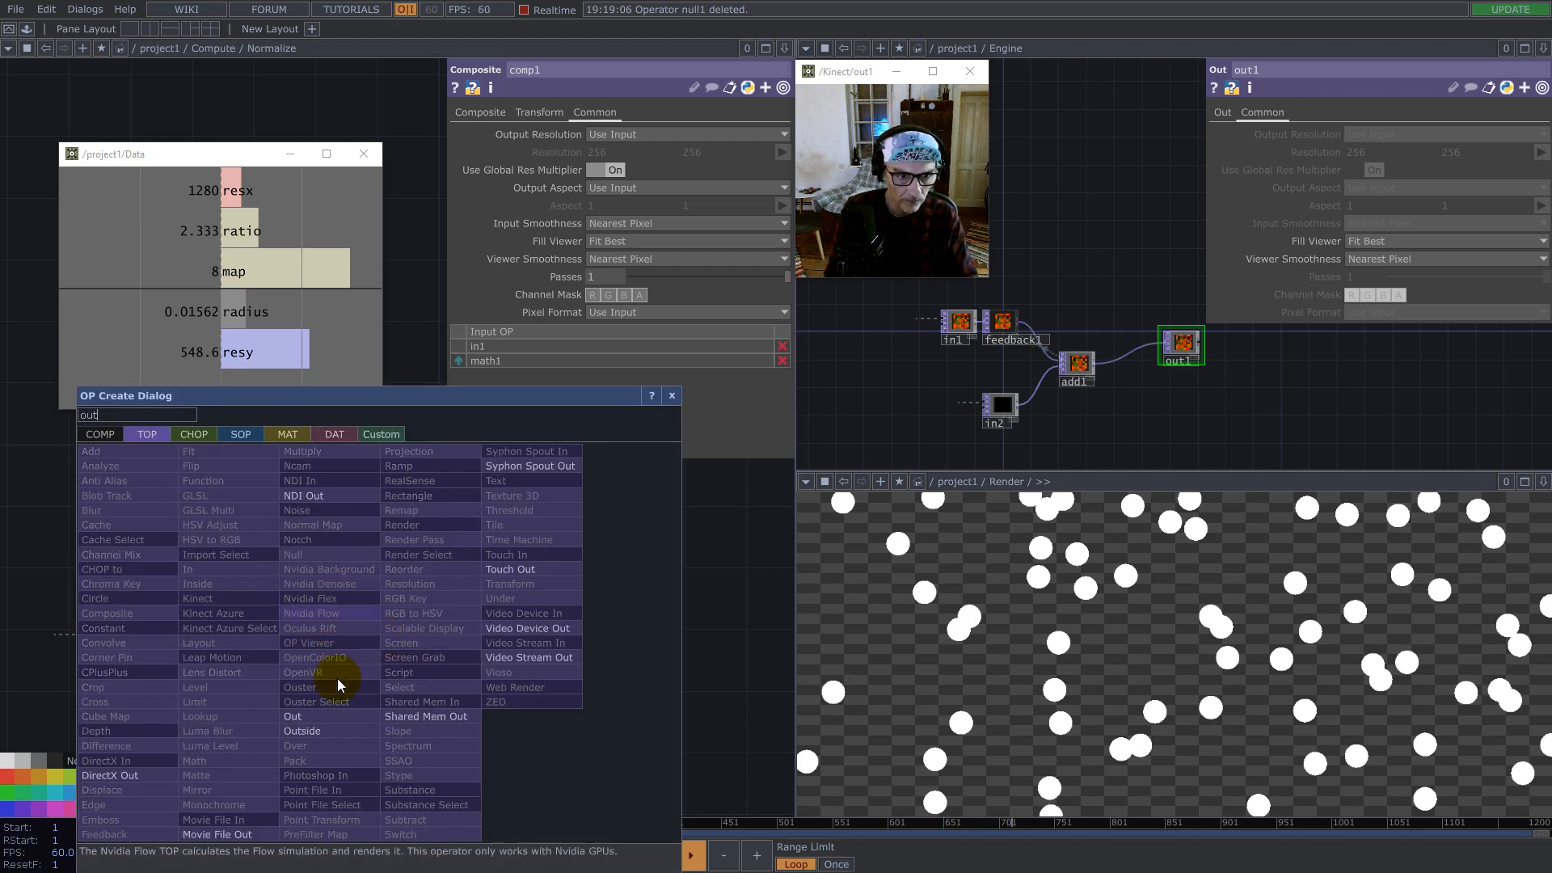
left_click(317, 713)
left_click(507, 661)
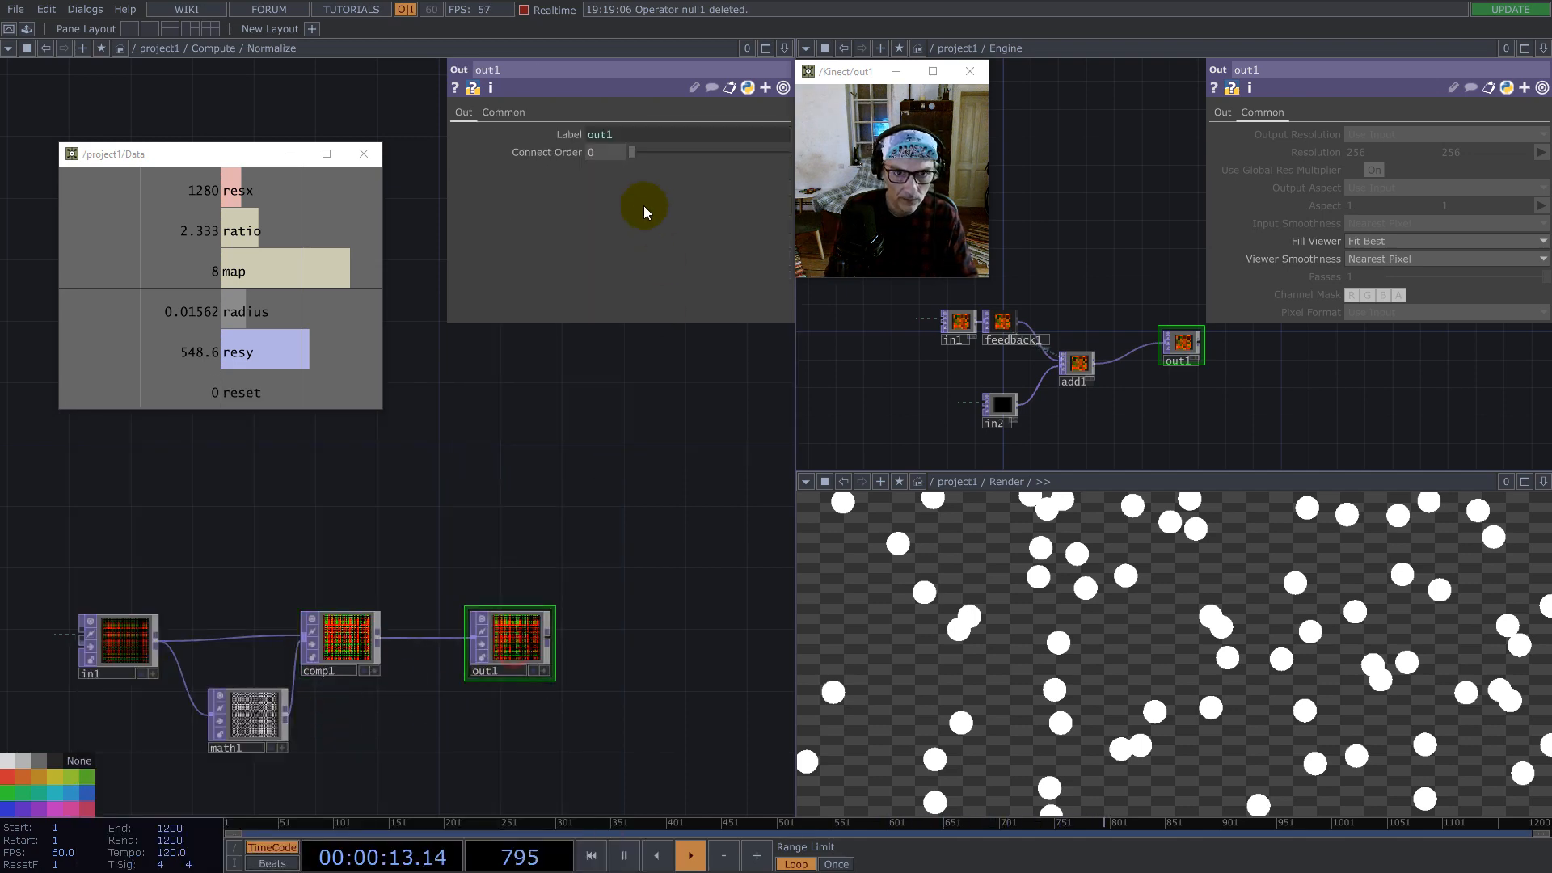
Step: Set out1's viewer smoothness to Nearest Pixel and return to the Compute network
left_click(538, 113)
left_click(648, 259)
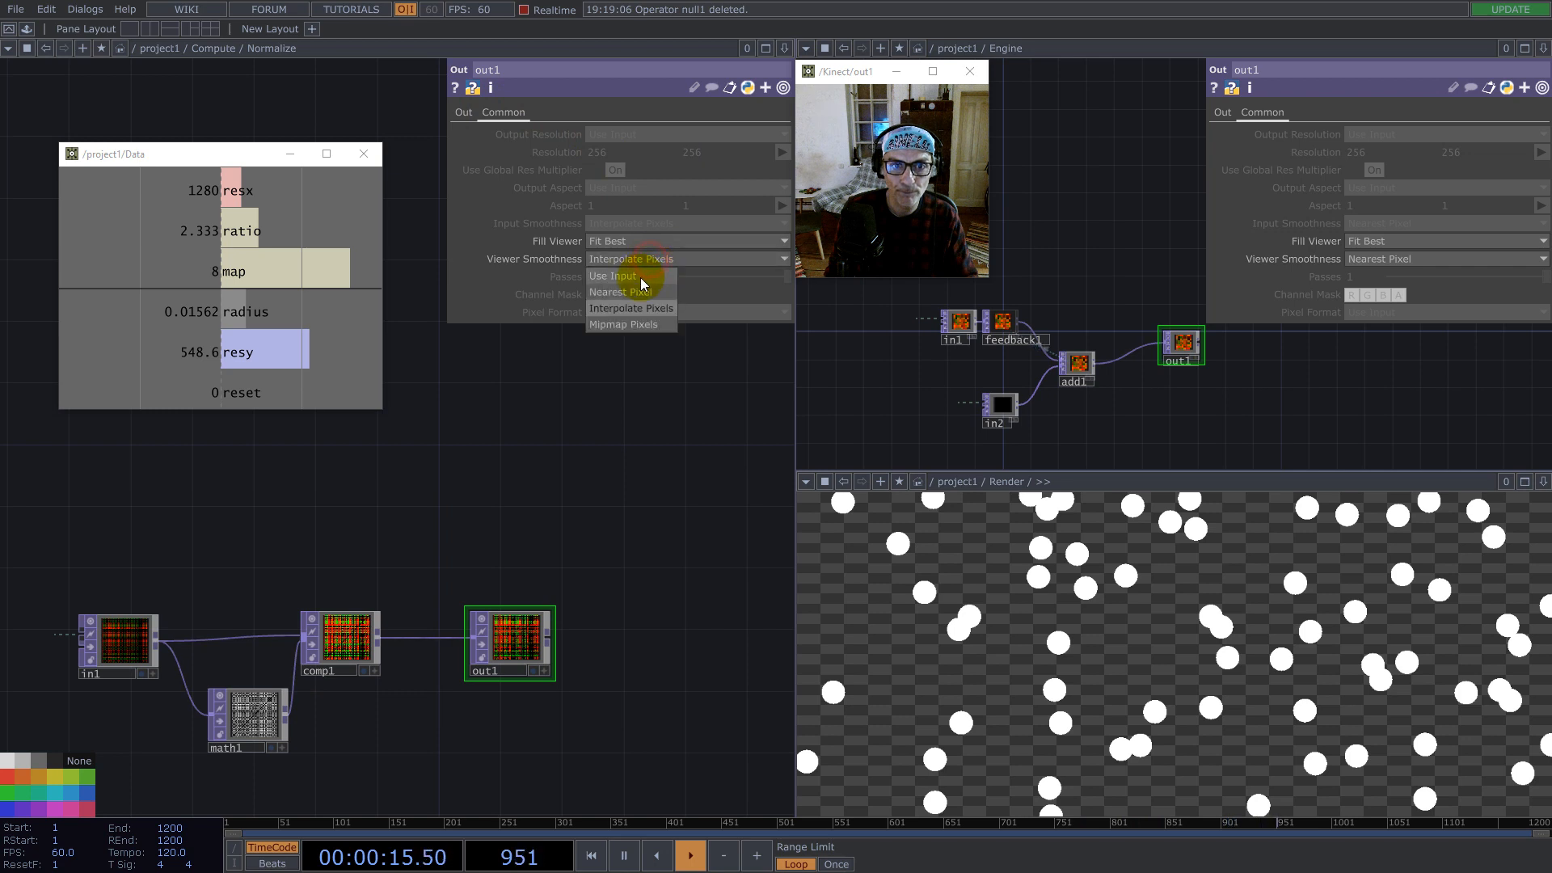
left_click(635, 299)
scroll(485, 647, "down", 5)
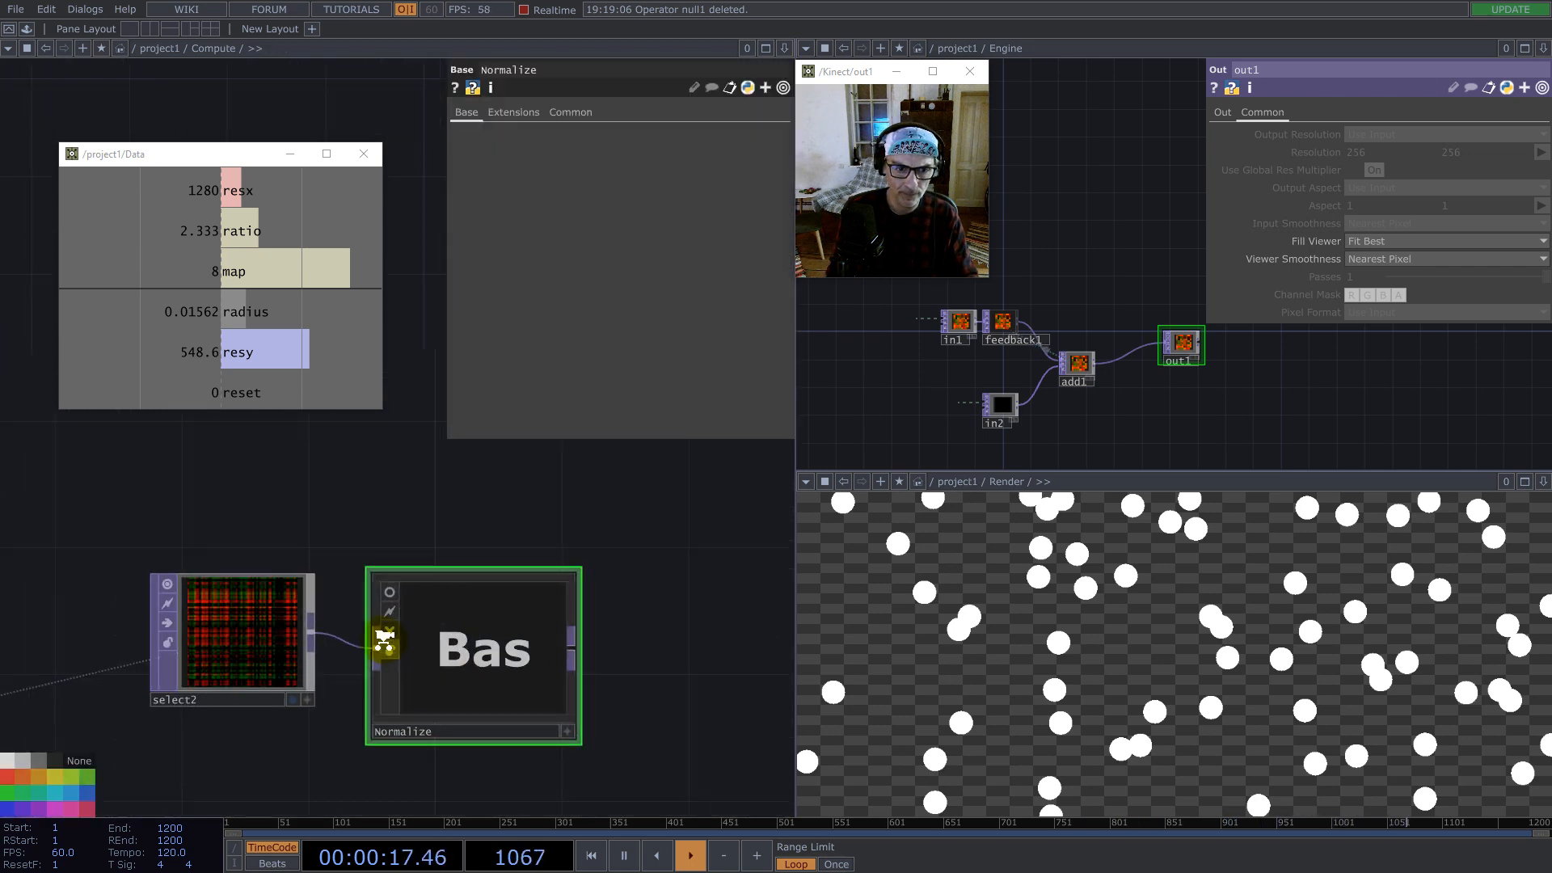
scroll(384, 626, "up", 2)
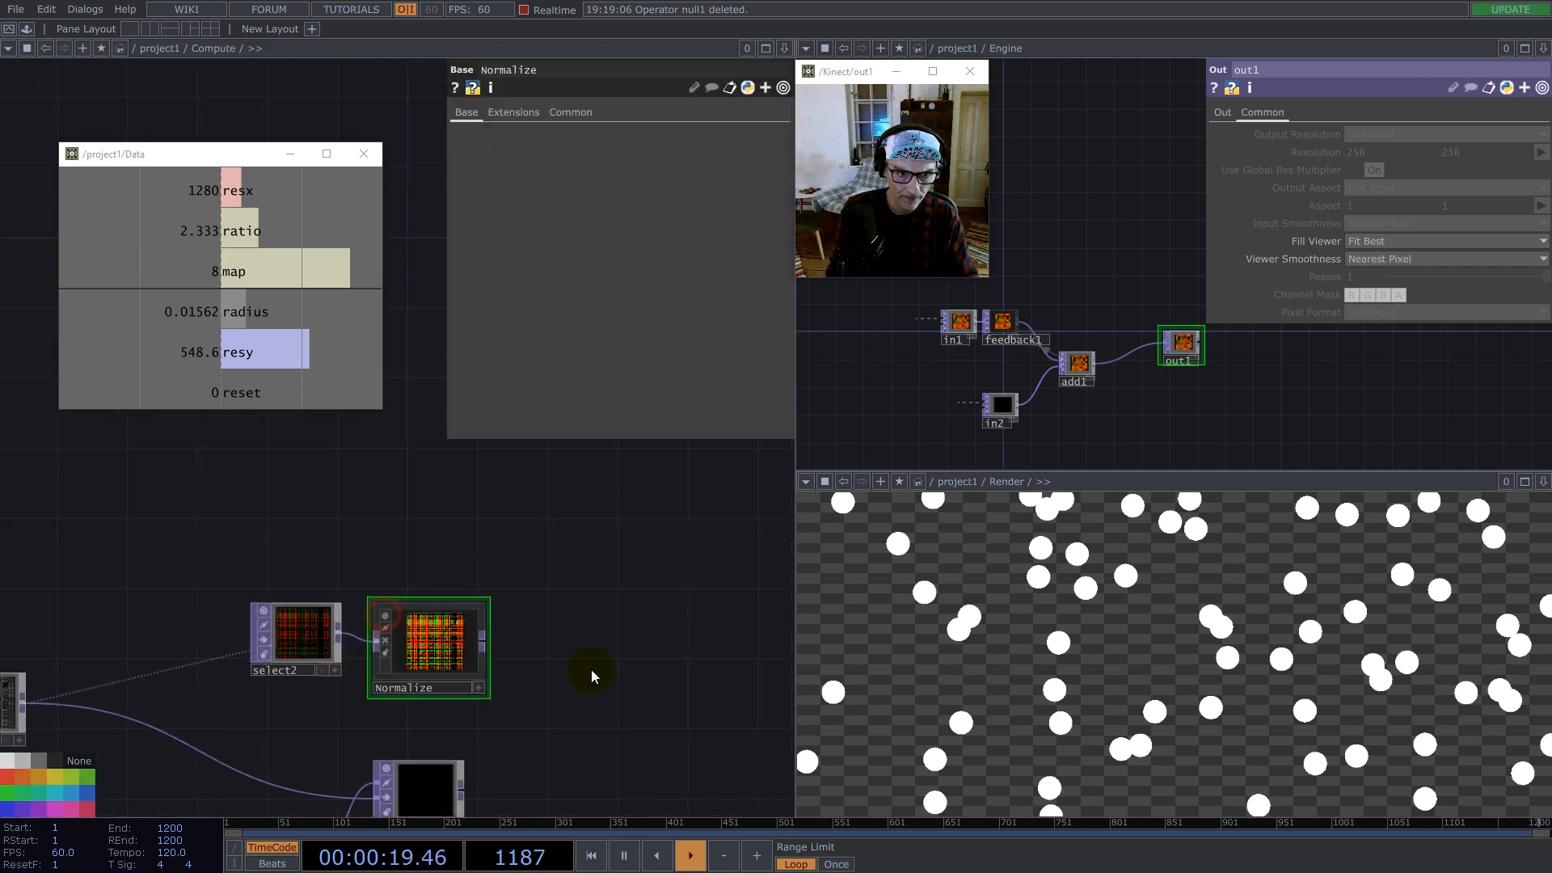
Step: Add a Multiply TOP on multiply1's output, connect Normalize as its other input, and place it beyond both nodes
scroll(405, 653, "up", 3)
left_click(401, 682)
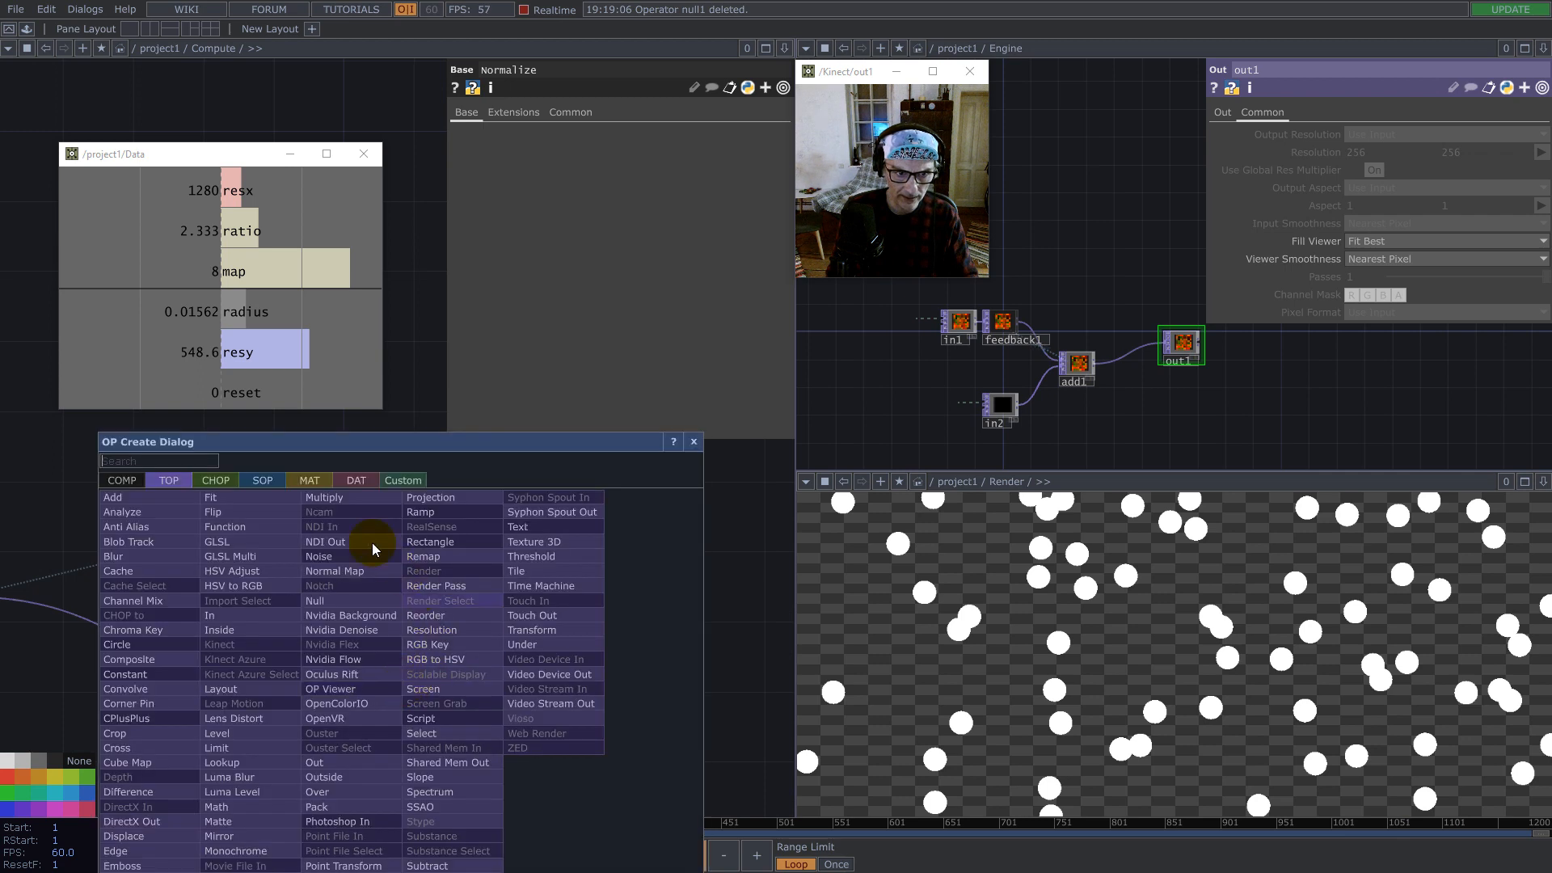
left_click(329, 499)
left_click(519, 571)
left_click(417, 534)
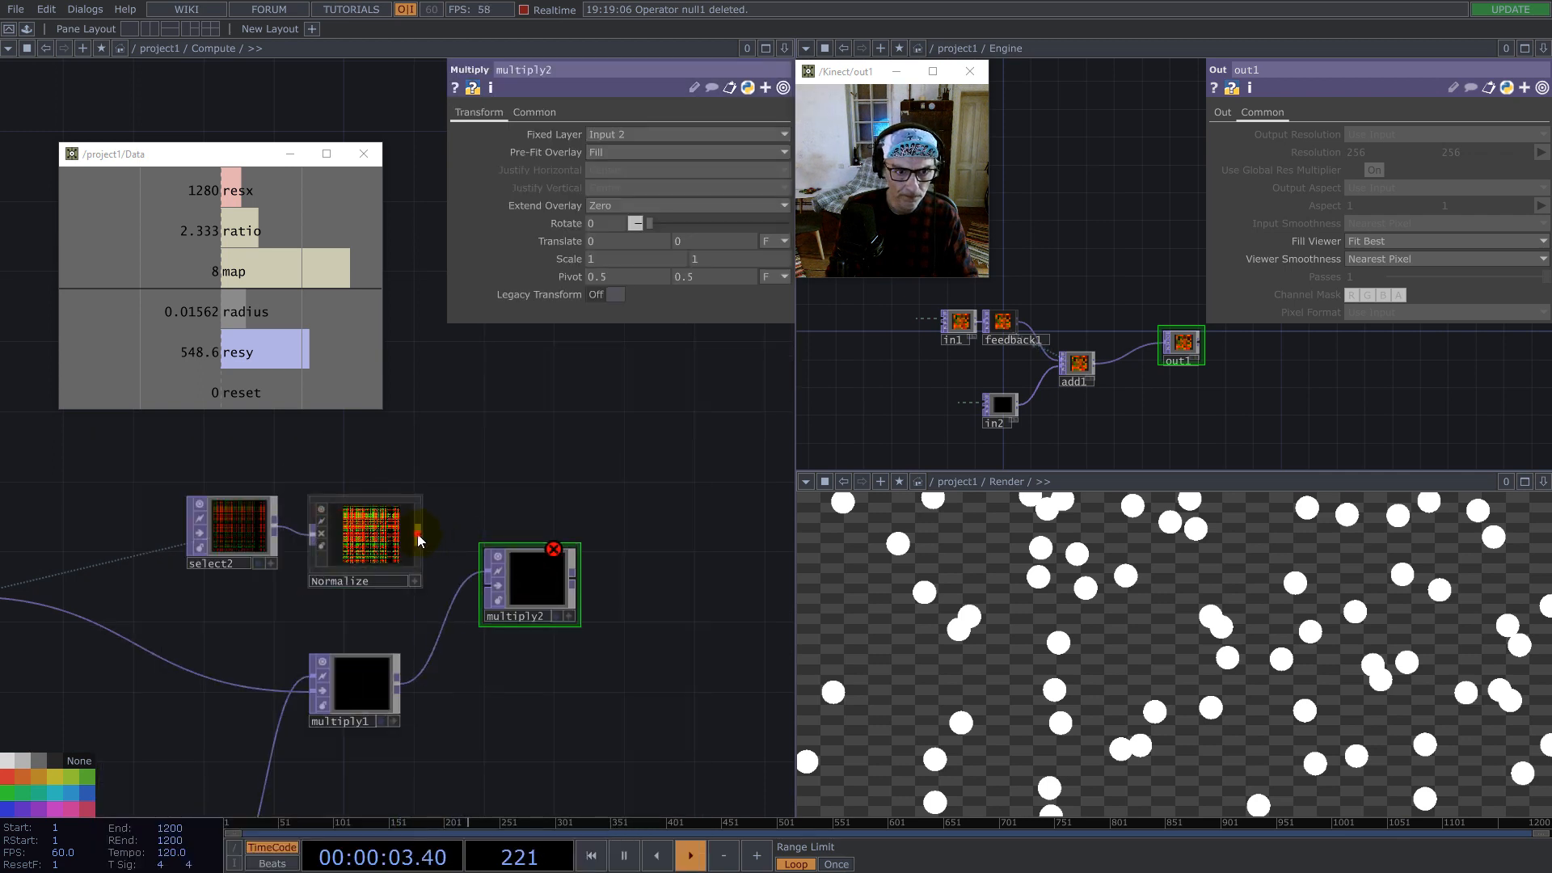
left_click(519, 584)
left_click_drag(520, 585, 551, 593)
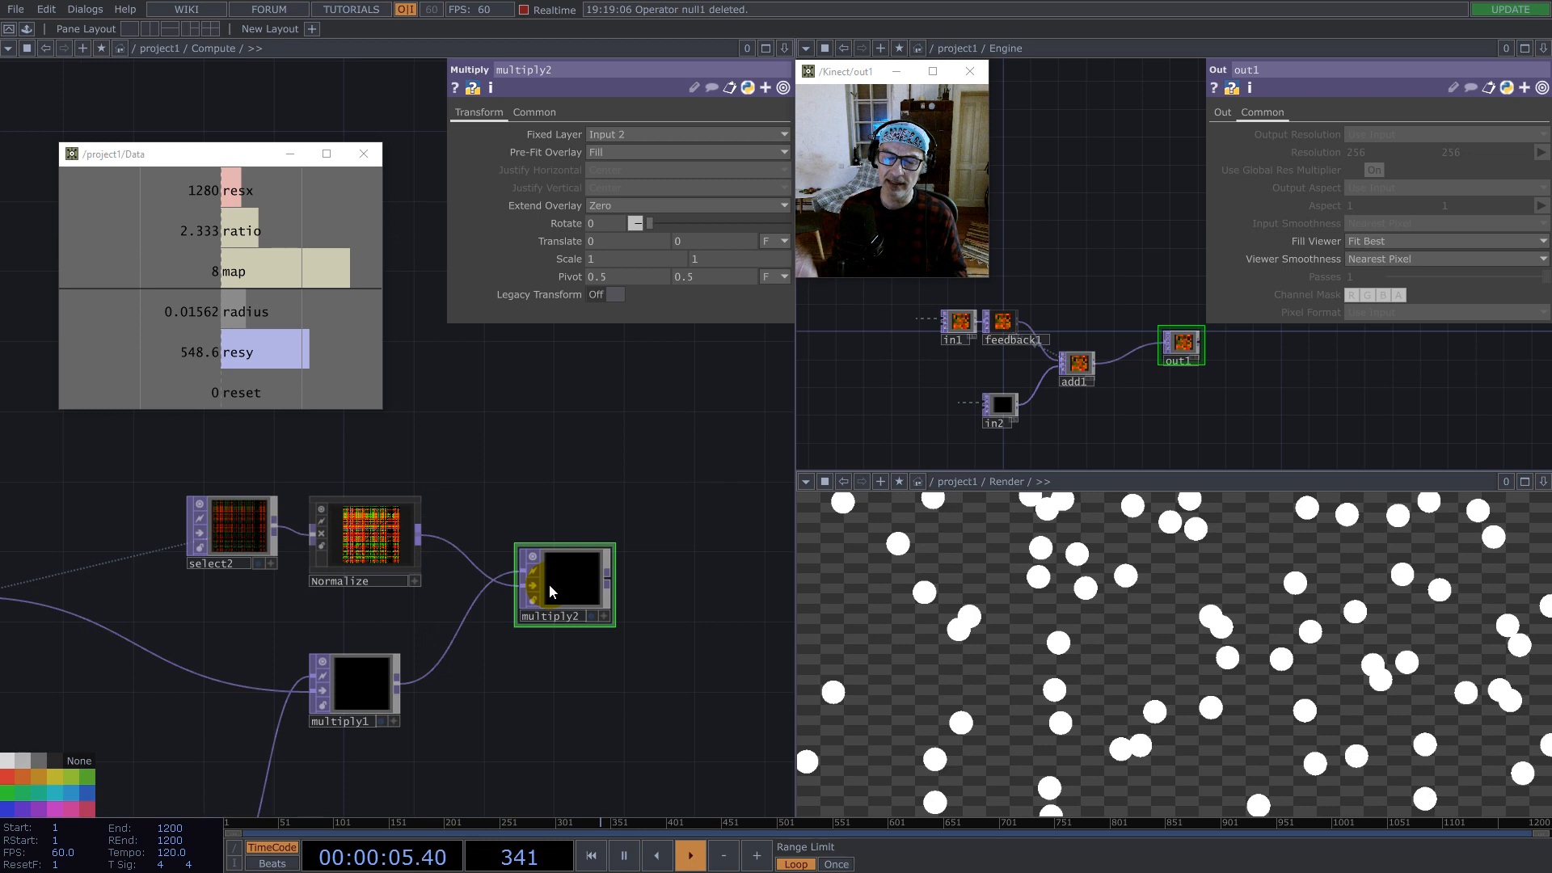
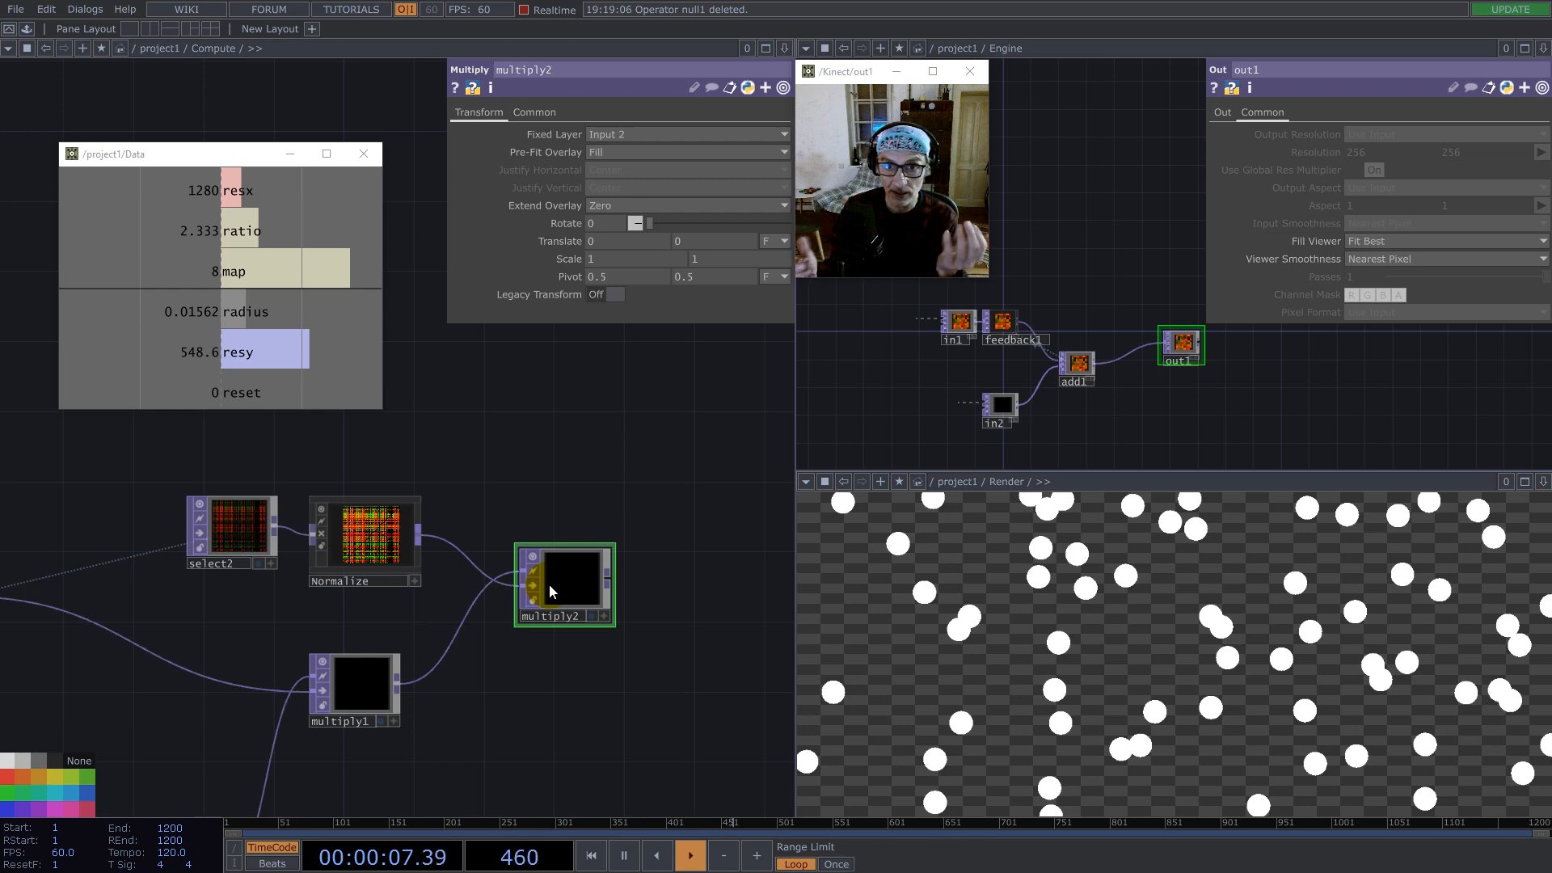
left_click_drag(558, 619, 569, 629)
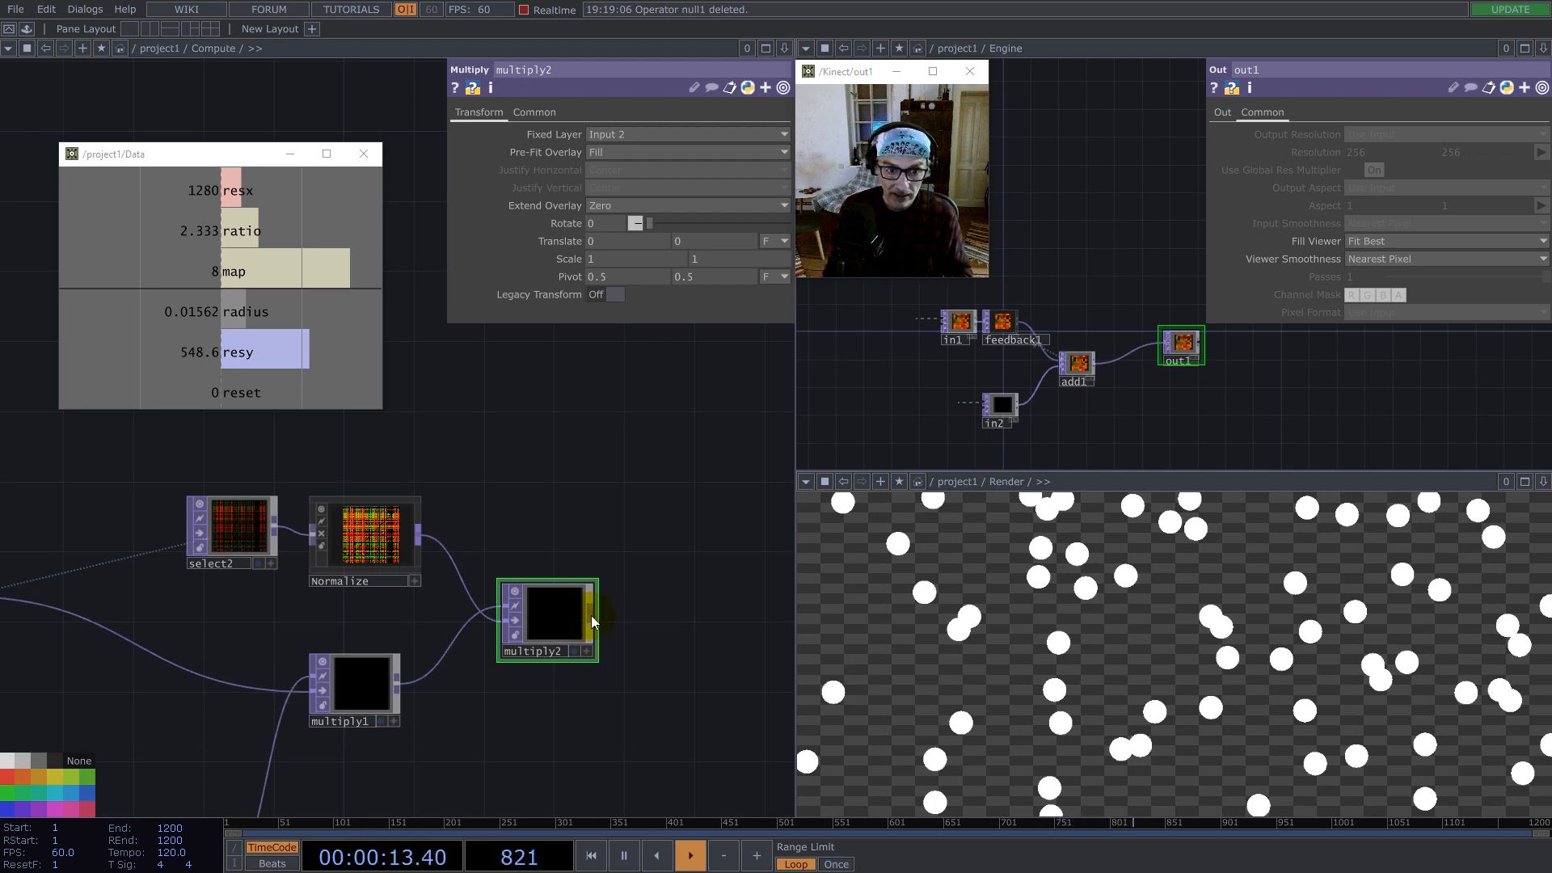
Step: Add an Analyze TOP on multiply2's output and set its scope to Columns
right_click(590, 614)
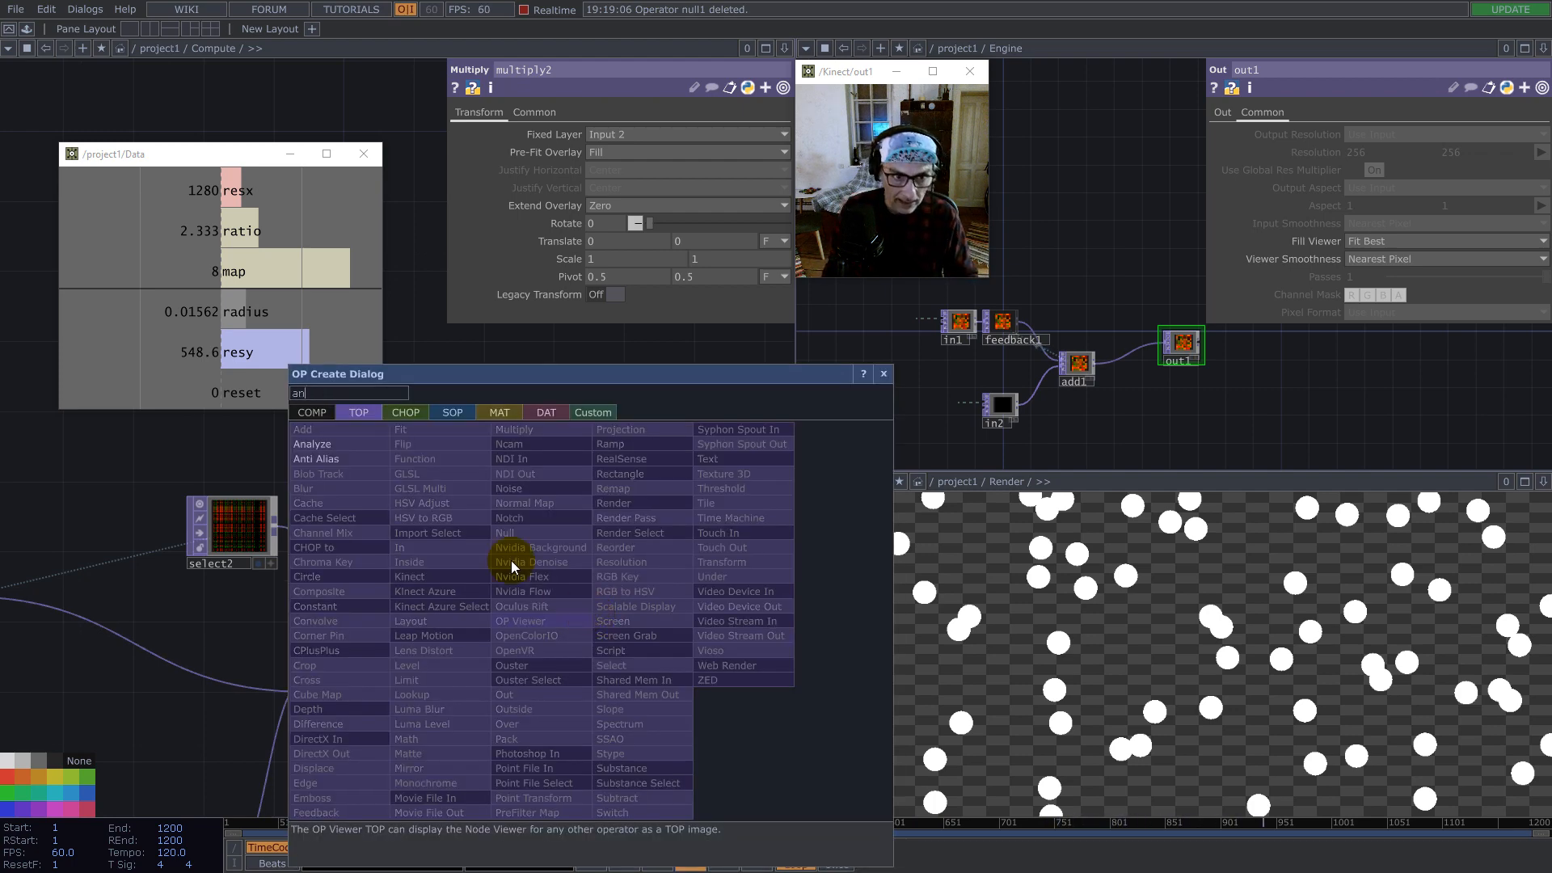
left_click(347, 451)
left_click(689, 620)
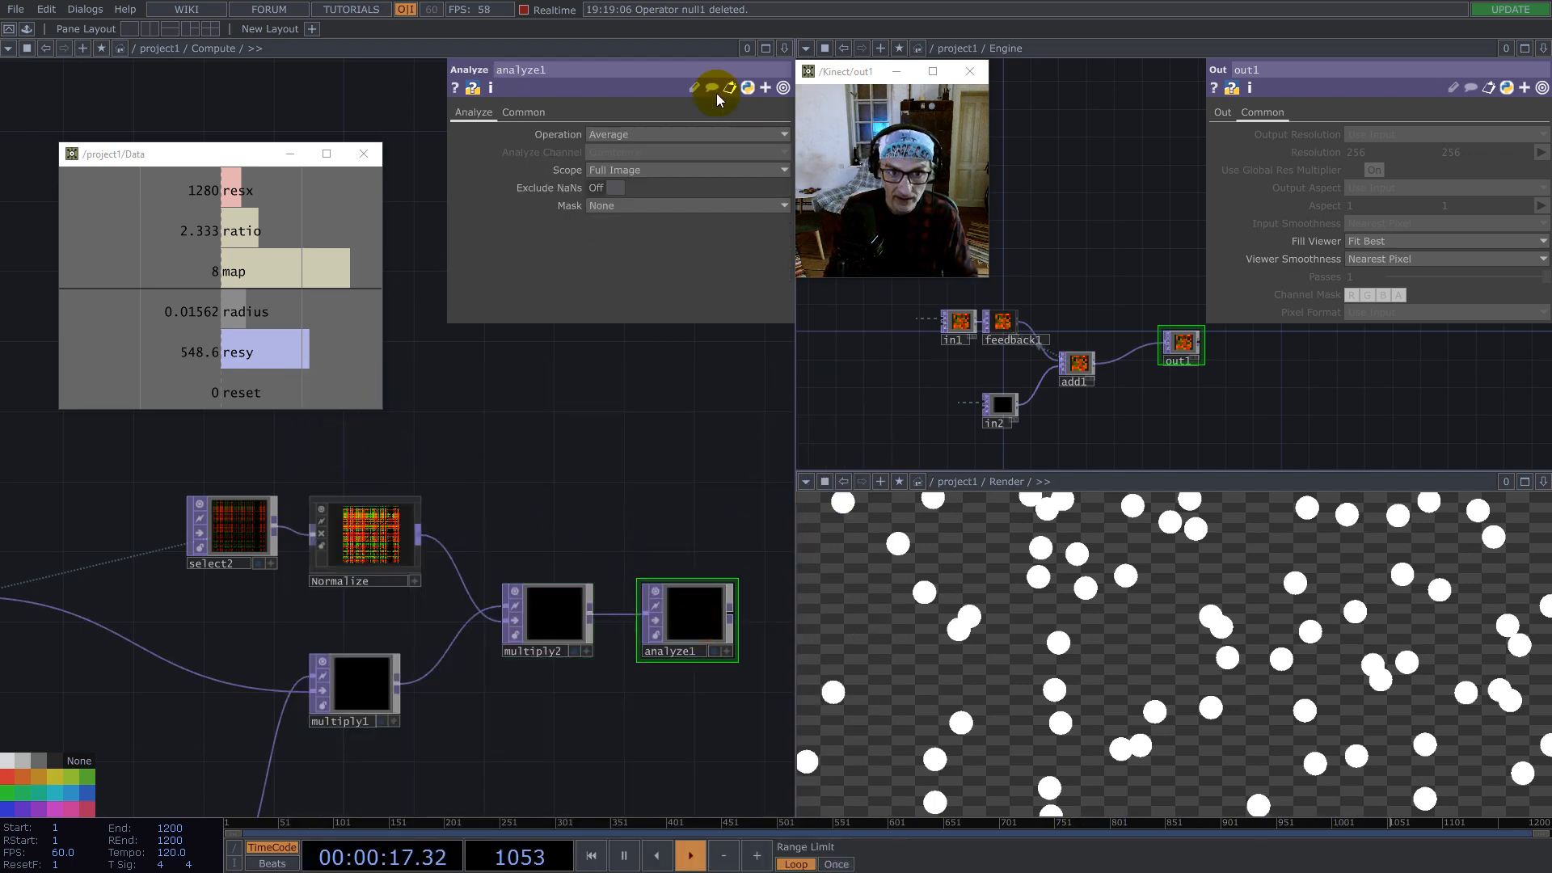
left_click(624, 166)
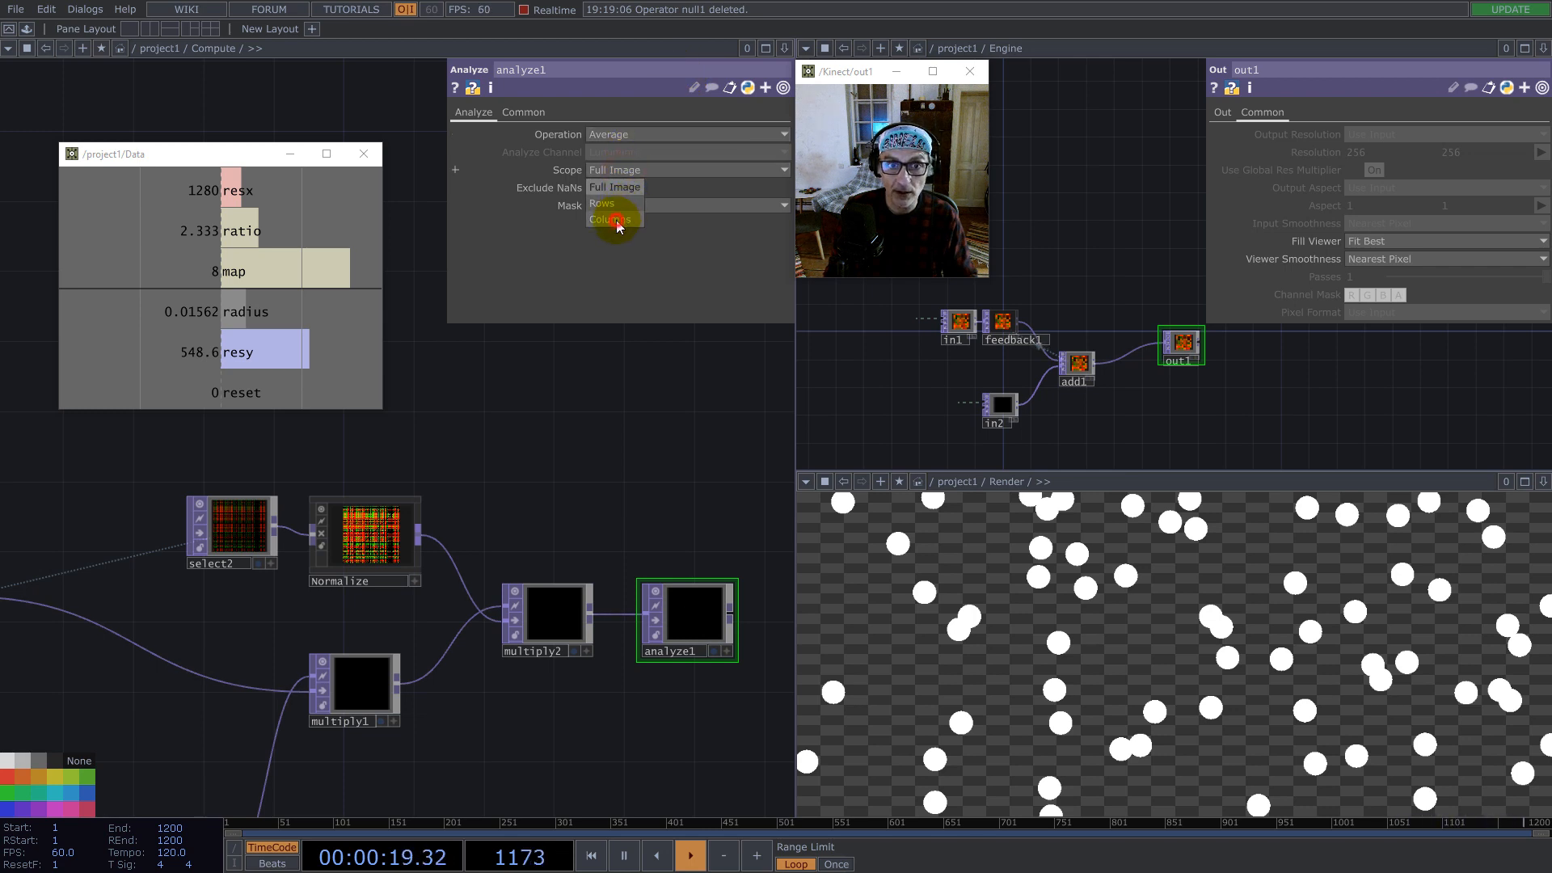
left_click(618, 214)
Step: Inspect analyze1's single-row output up close and set its operation to Sum
left_click_drag(690, 574, 536, 589)
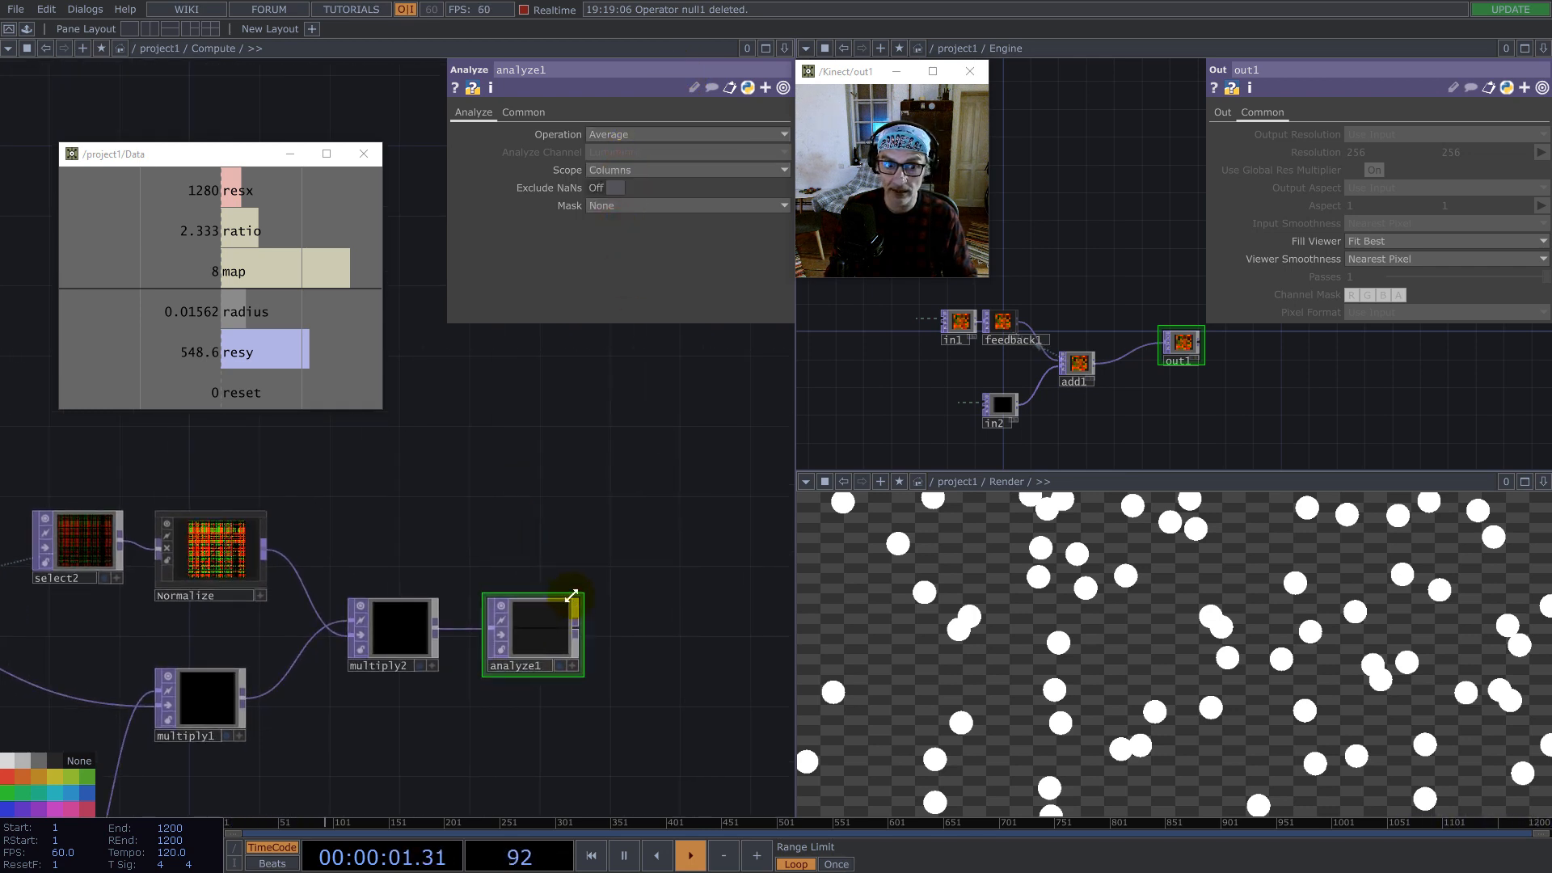
scroll(558, 622, "up", 3)
scroll(520, 624, "up", 3)
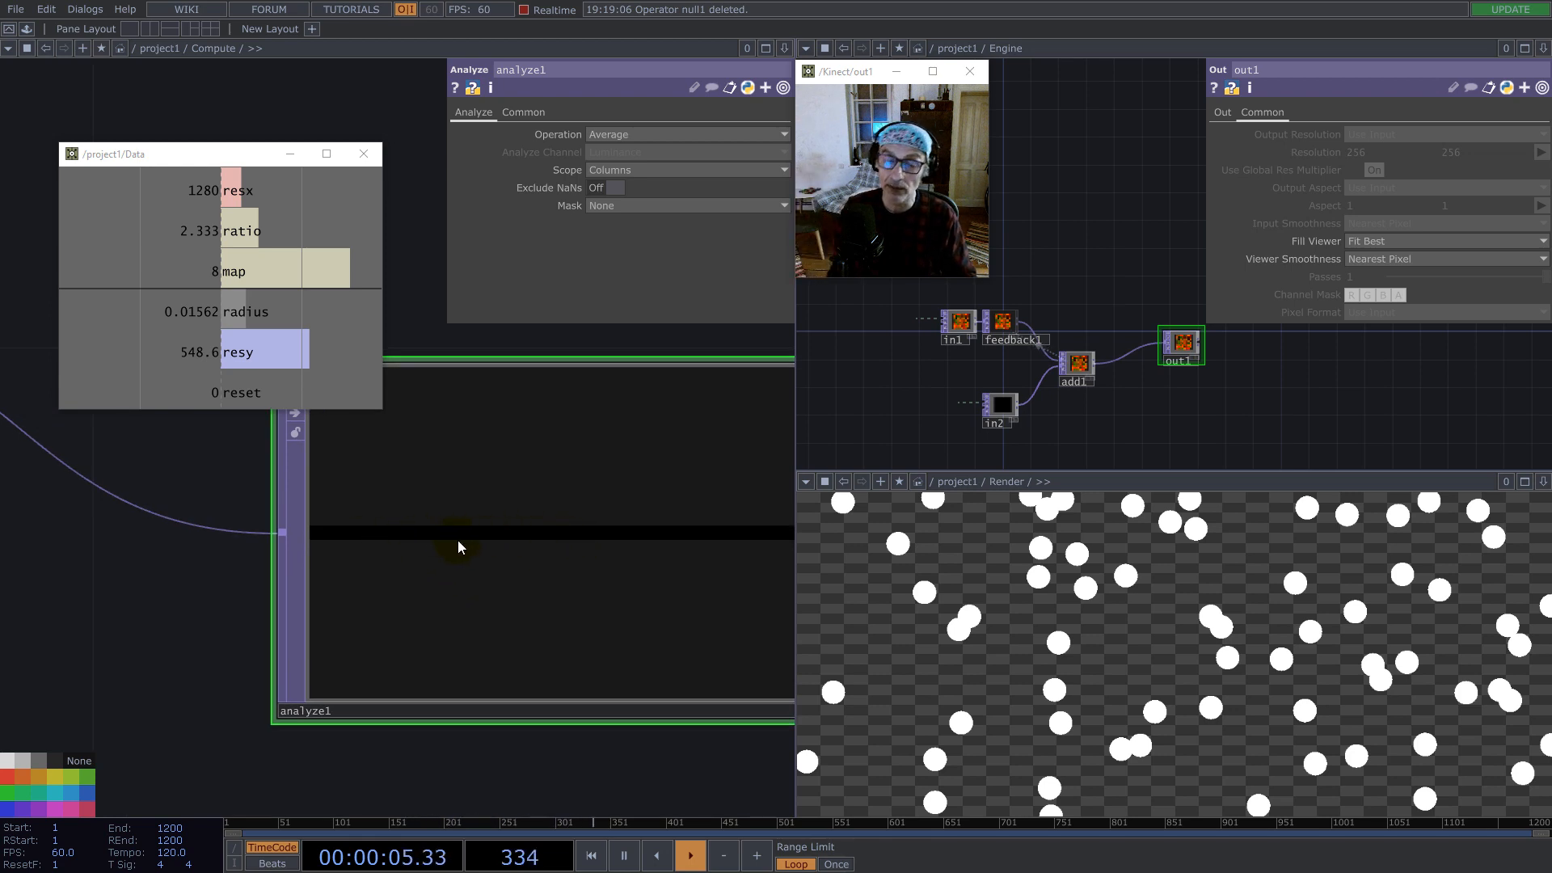
scroll(468, 543, "down", 3)
scroll(477, 541, "down", 3)
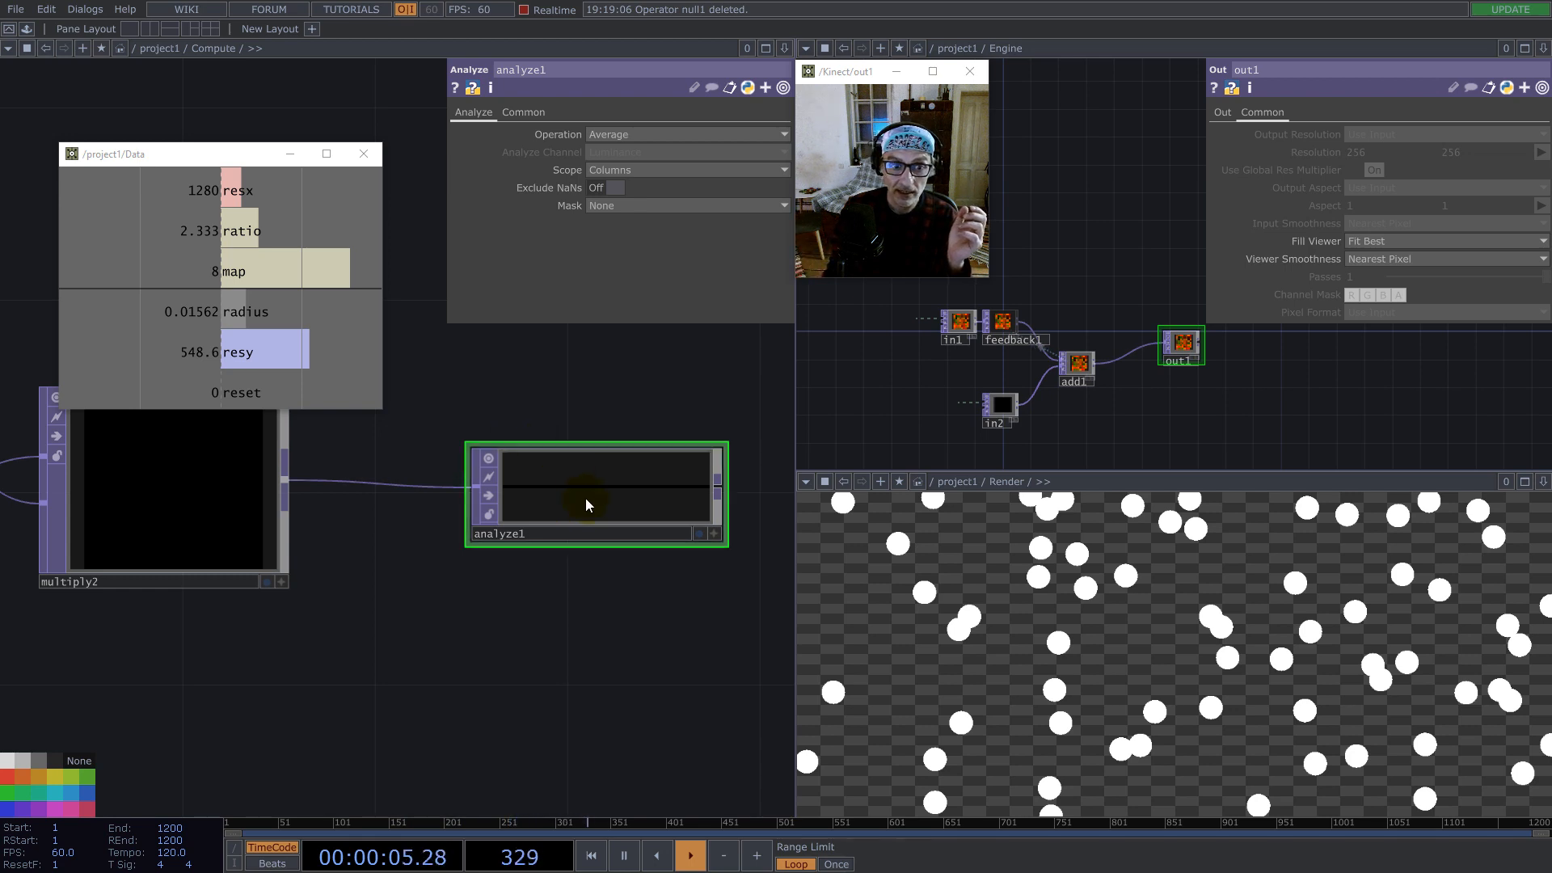
left_click(635, 131)
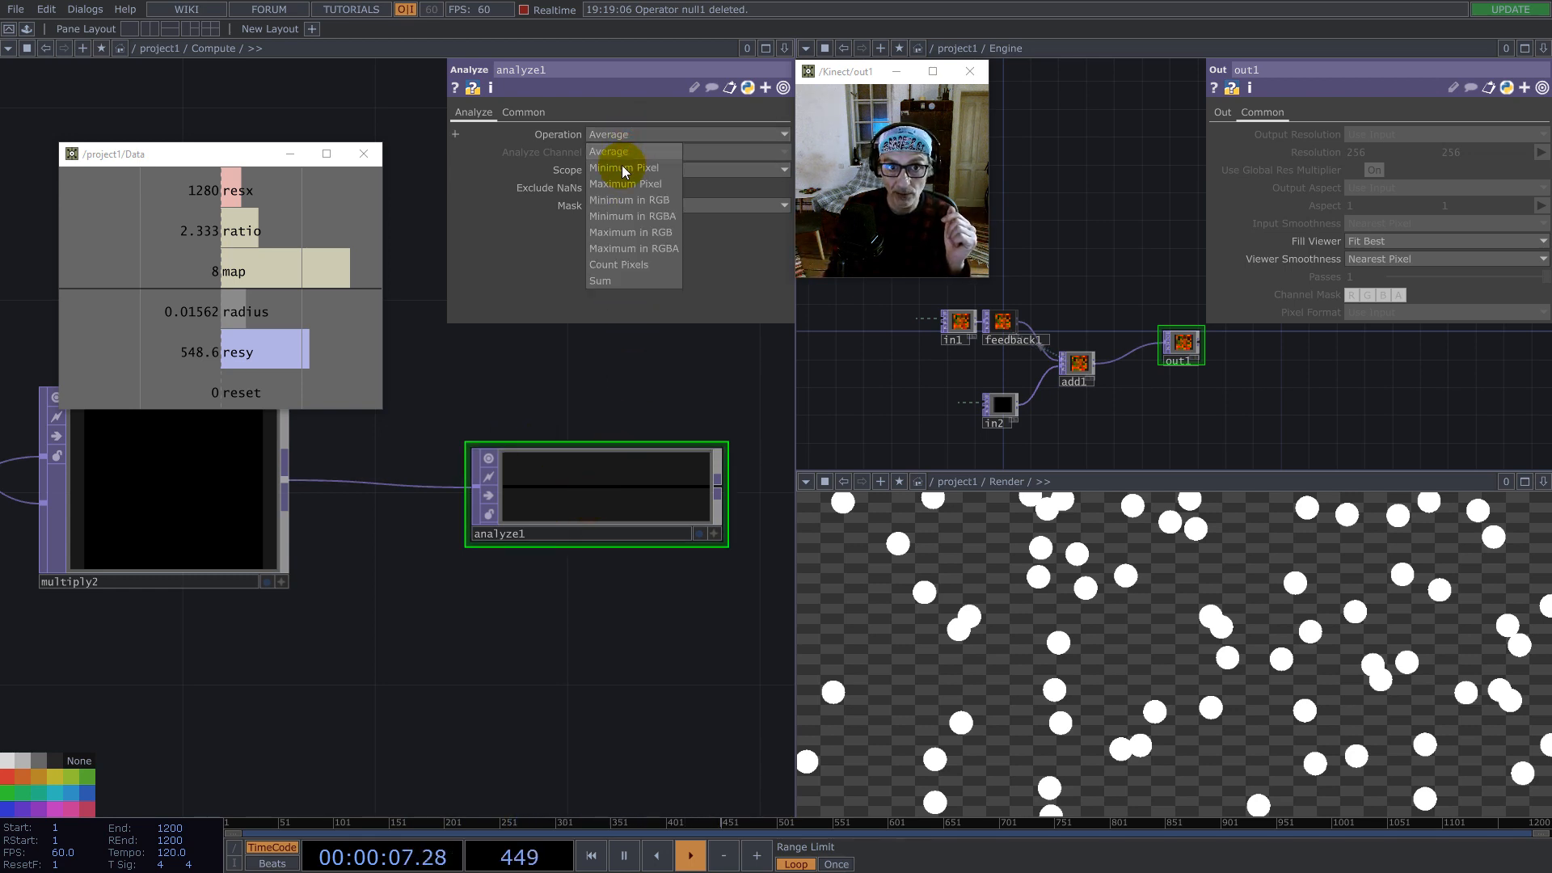
left_click(606, 280)
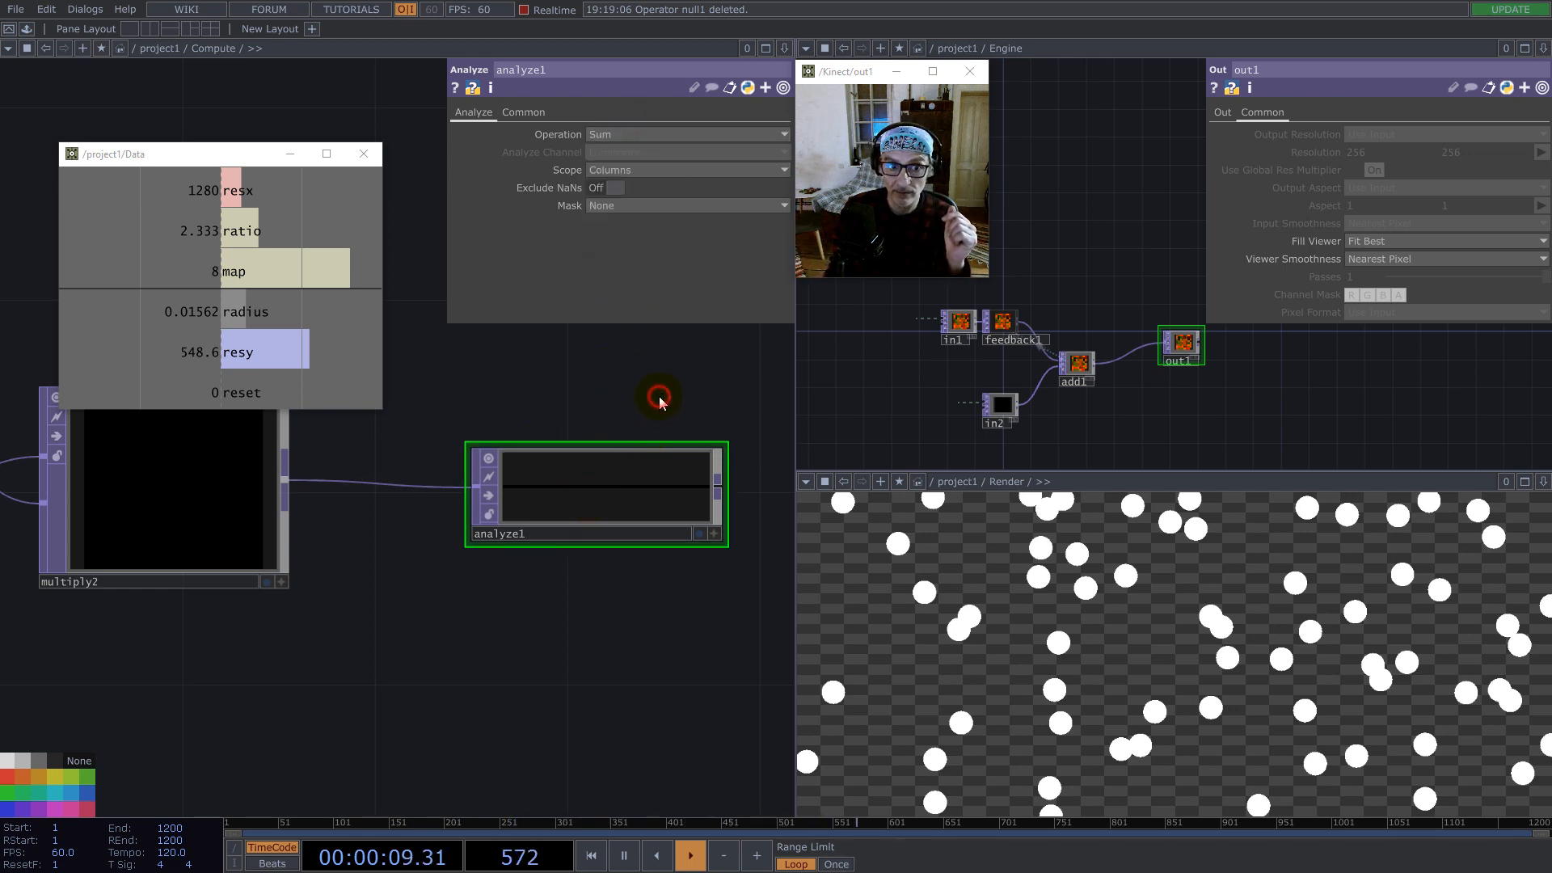
Step: Duplicate analyze1, place the copy below it in line with level1, and feed the copy from level1's output
scroll(659, 398, "down", 6)
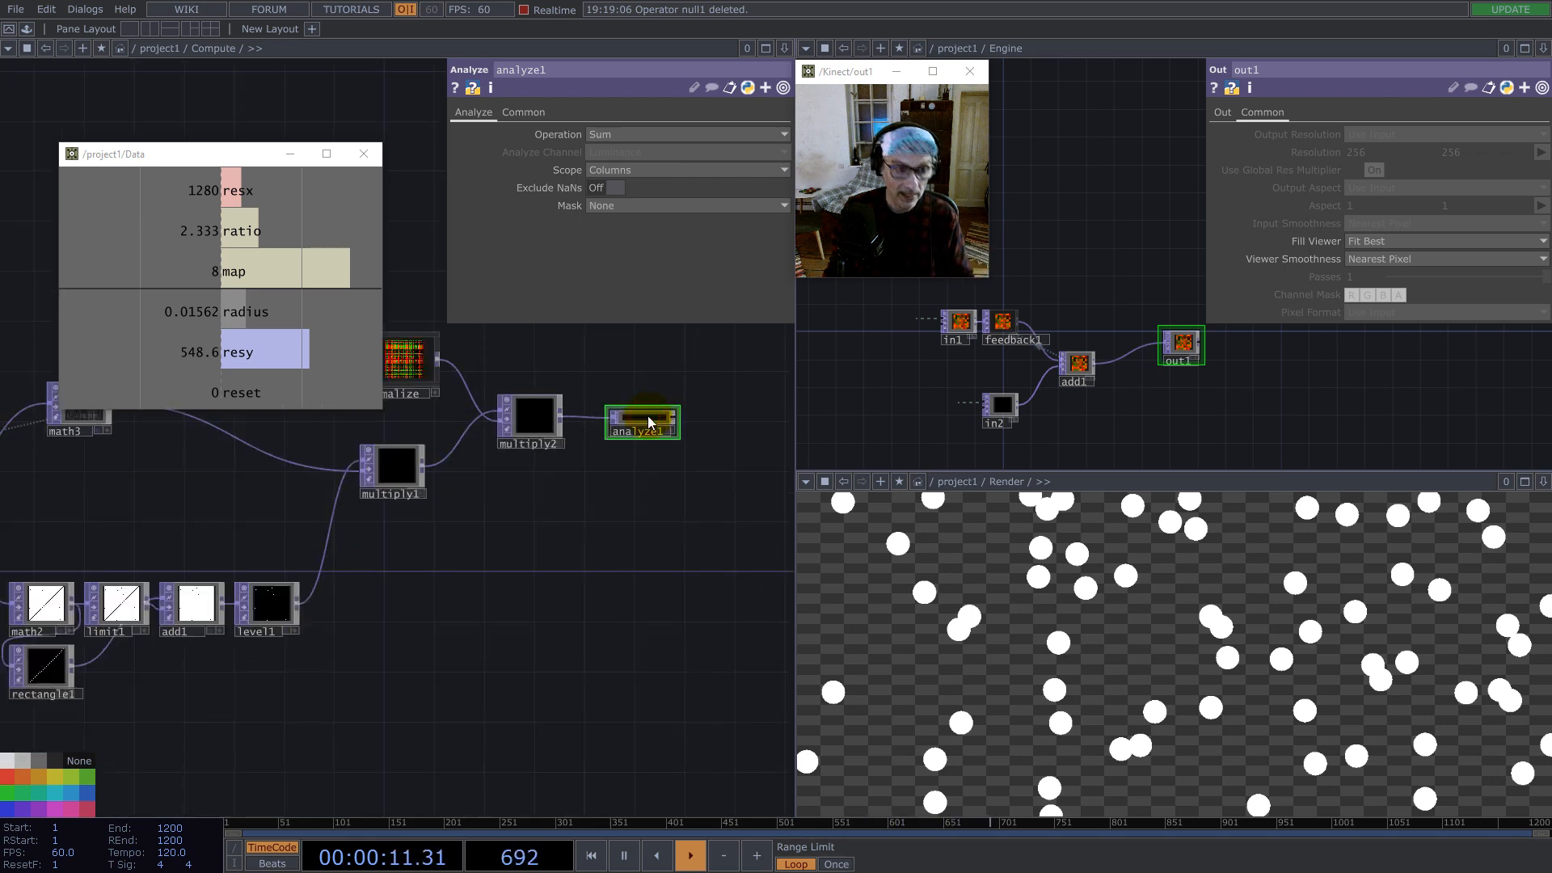
key("ctrl+c")
key("ctrl+v")
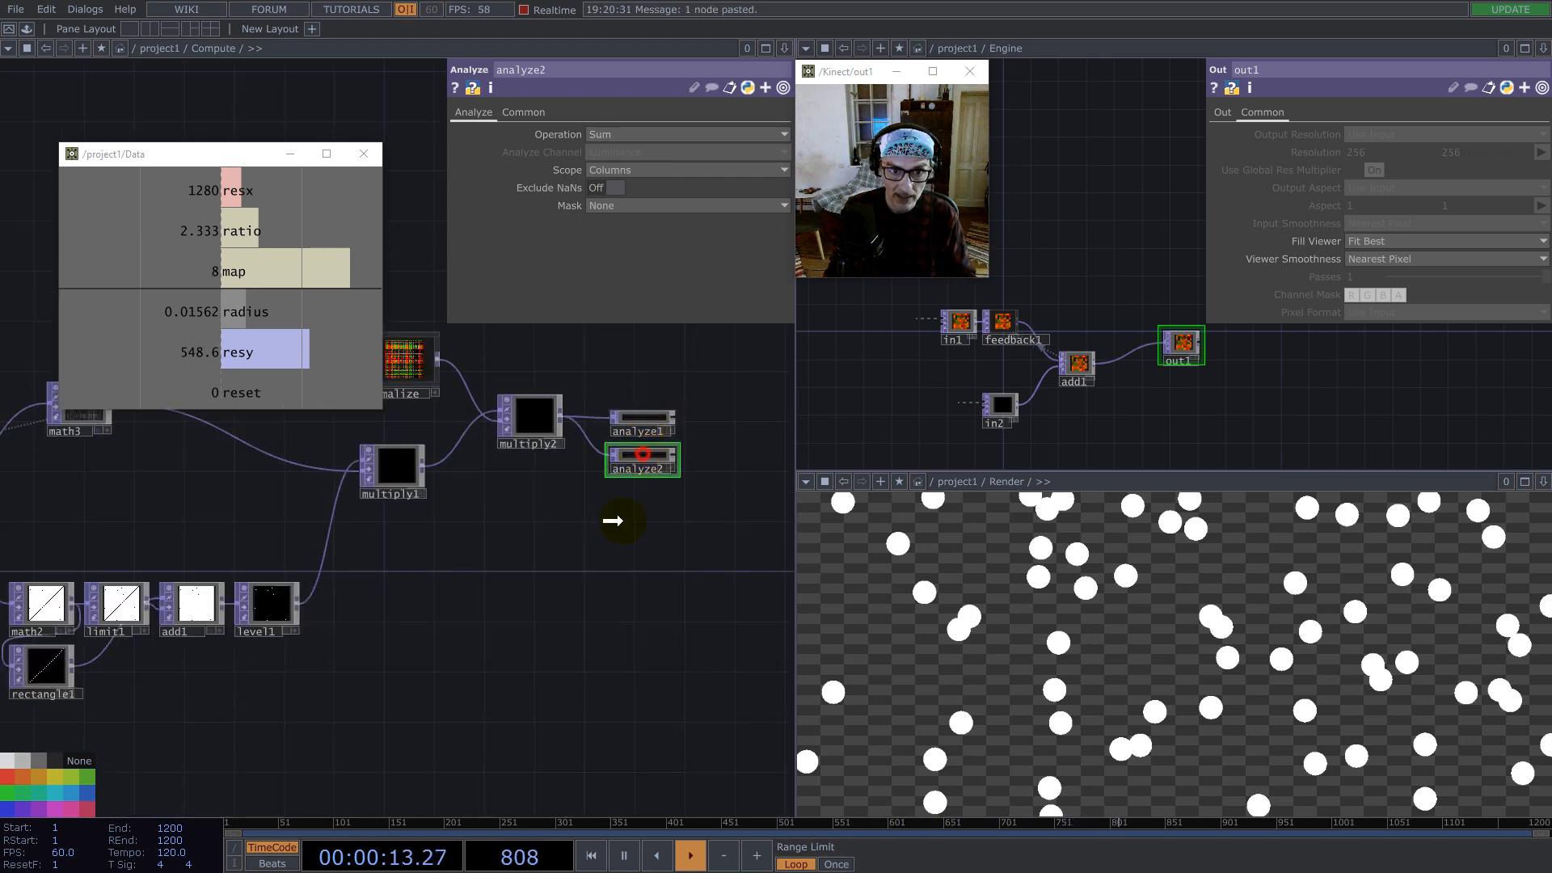
left_click(616, 557)
left_click_drag(302, 610, 648, 596)
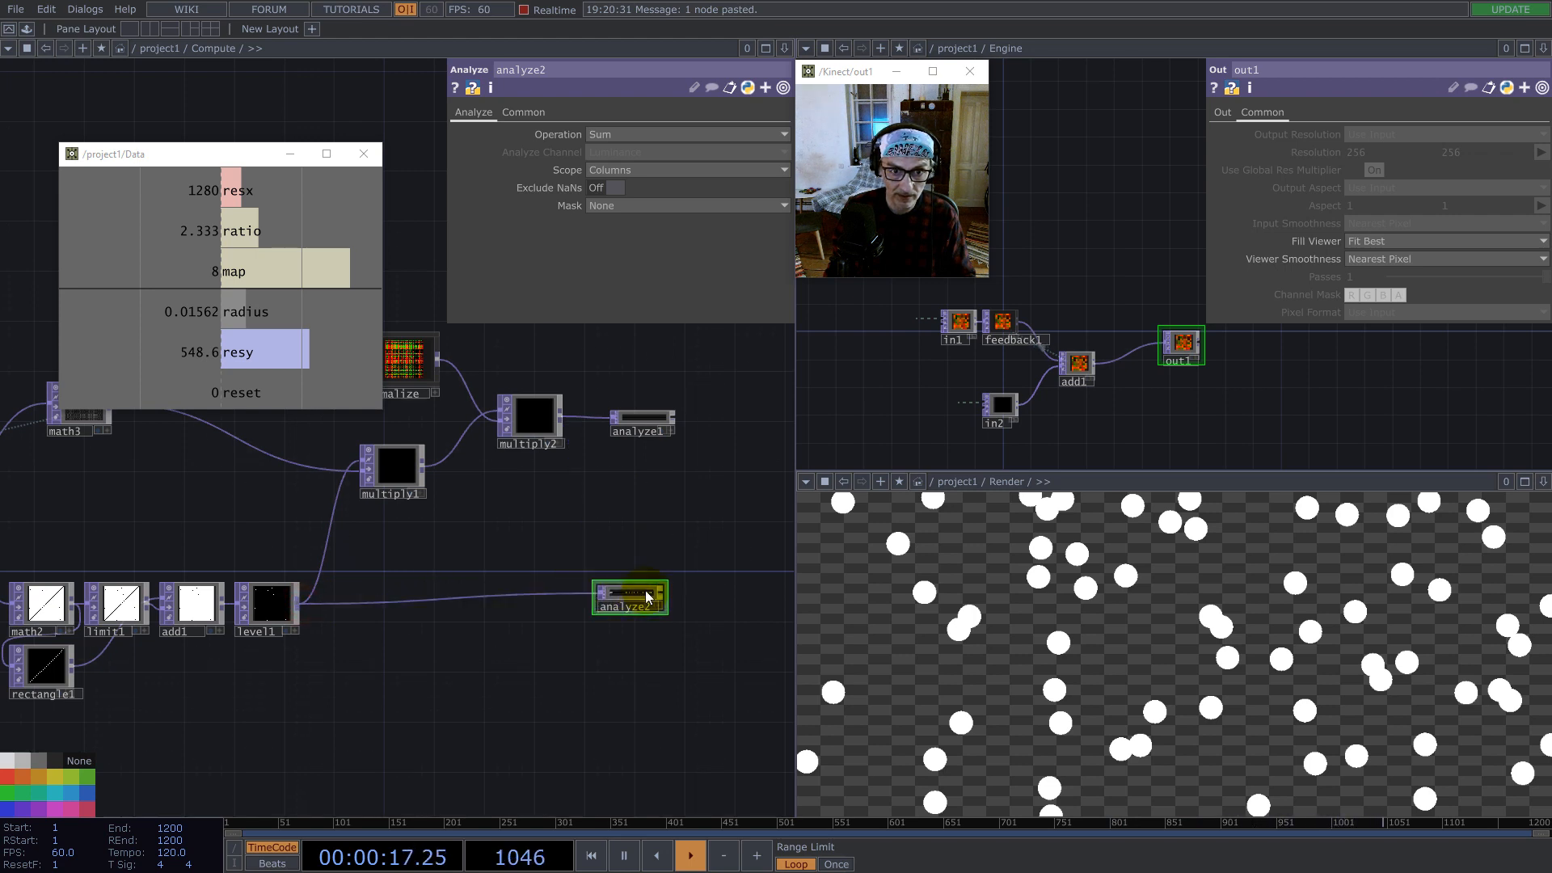
scroll(638, 602, "up", 6)
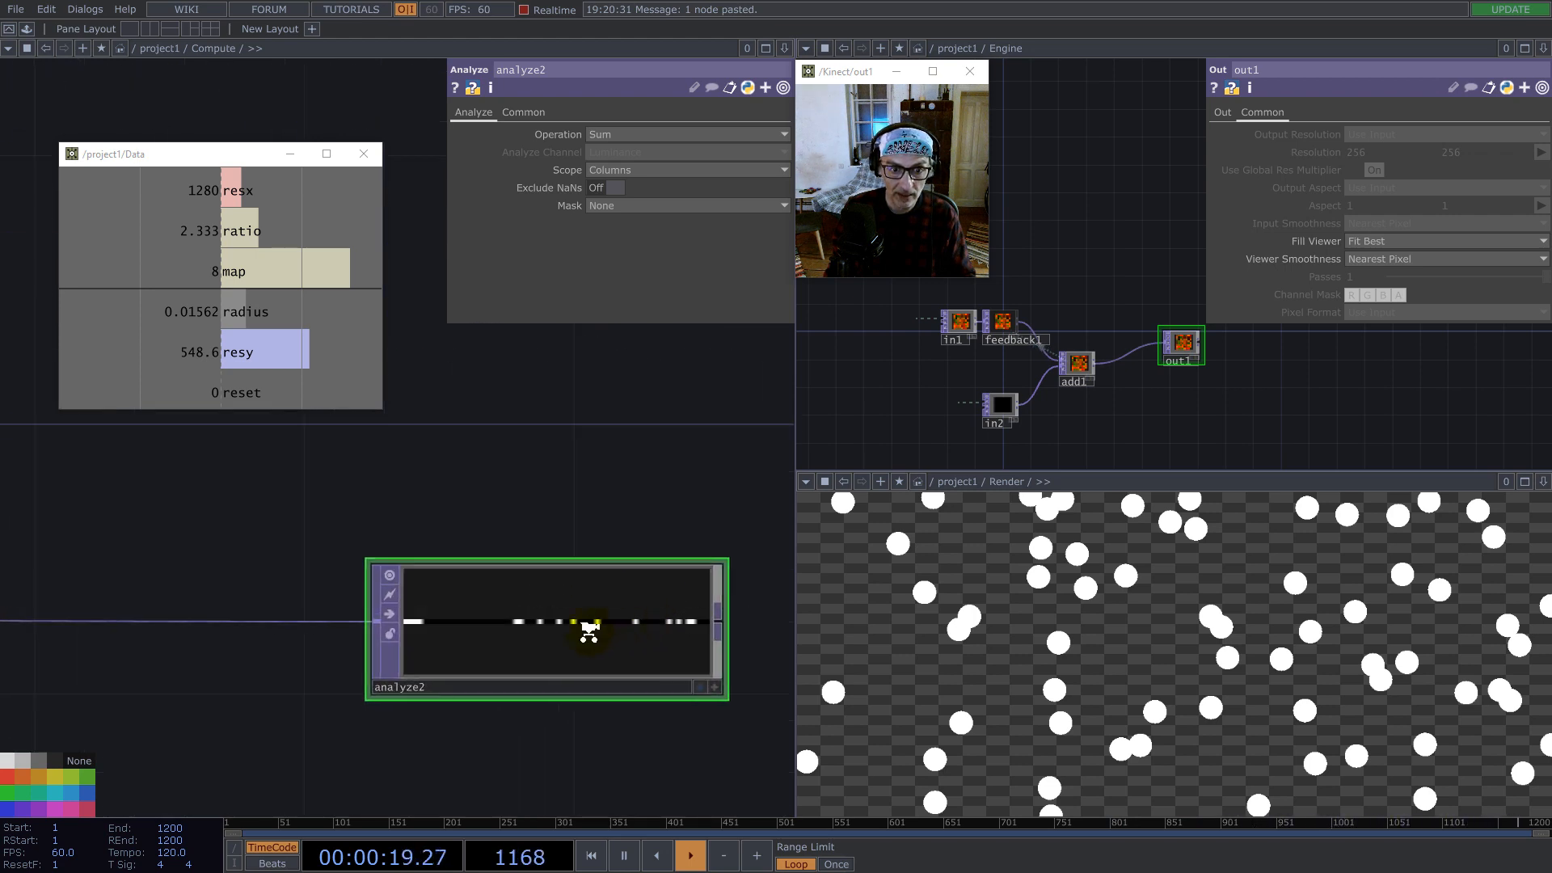
Step: Add a Composite TOP beyond the two Analyze nodes with analyze1 as first input and analyze2 as second
scroll(491, 619, "down", 6)
right_click(560, 352)
type("com")
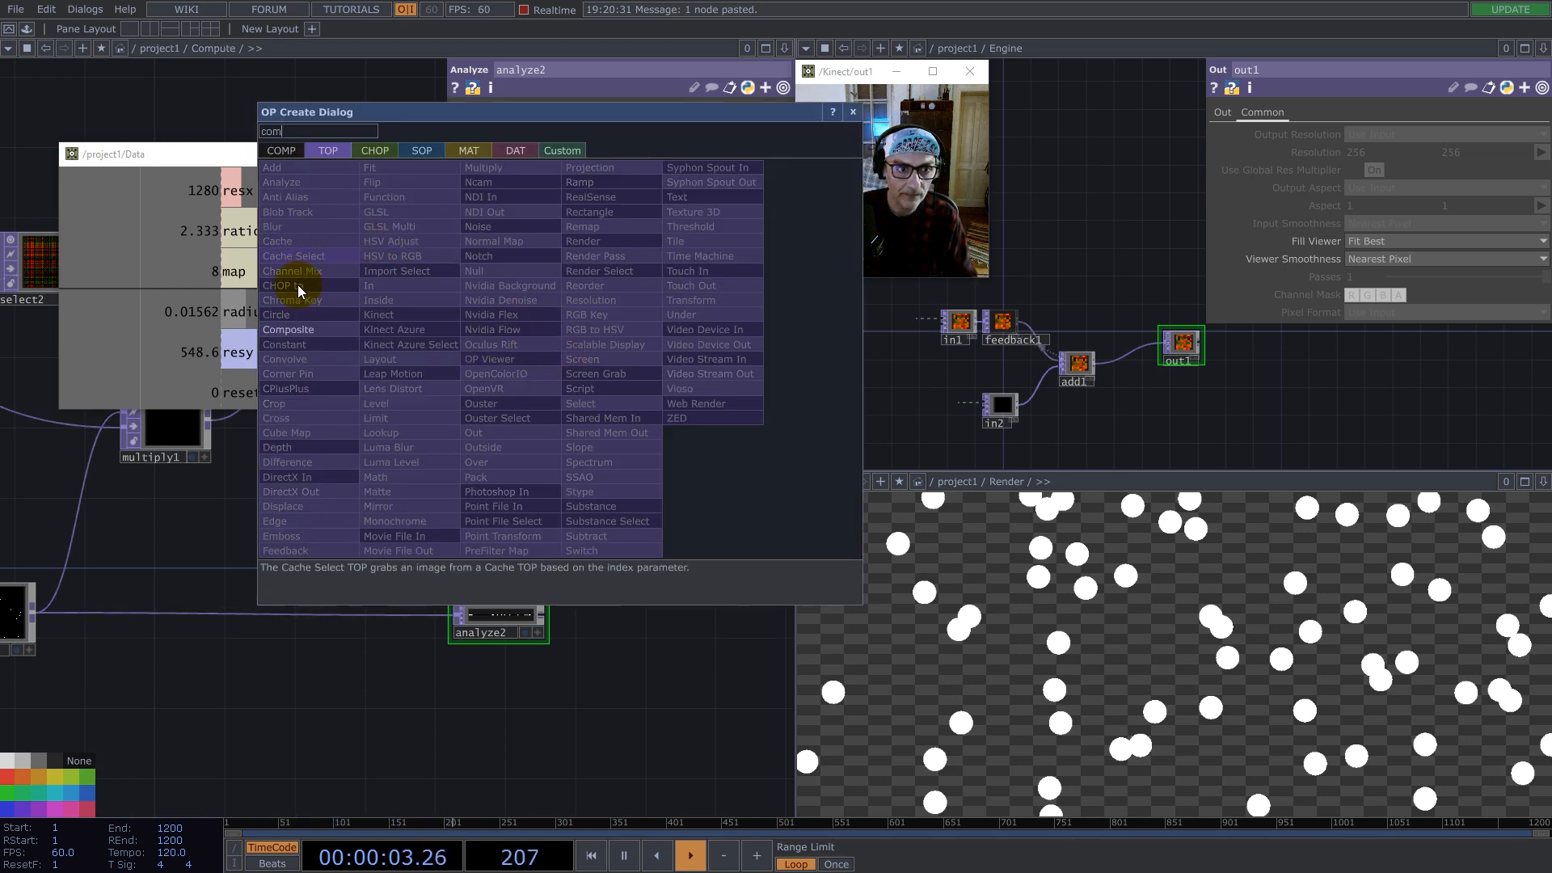
left_click(289, 329)
left_click(689, 497)
left_click_drag(540, 616, 649, 511)
left_click_drag(662, 607, 486, 659)
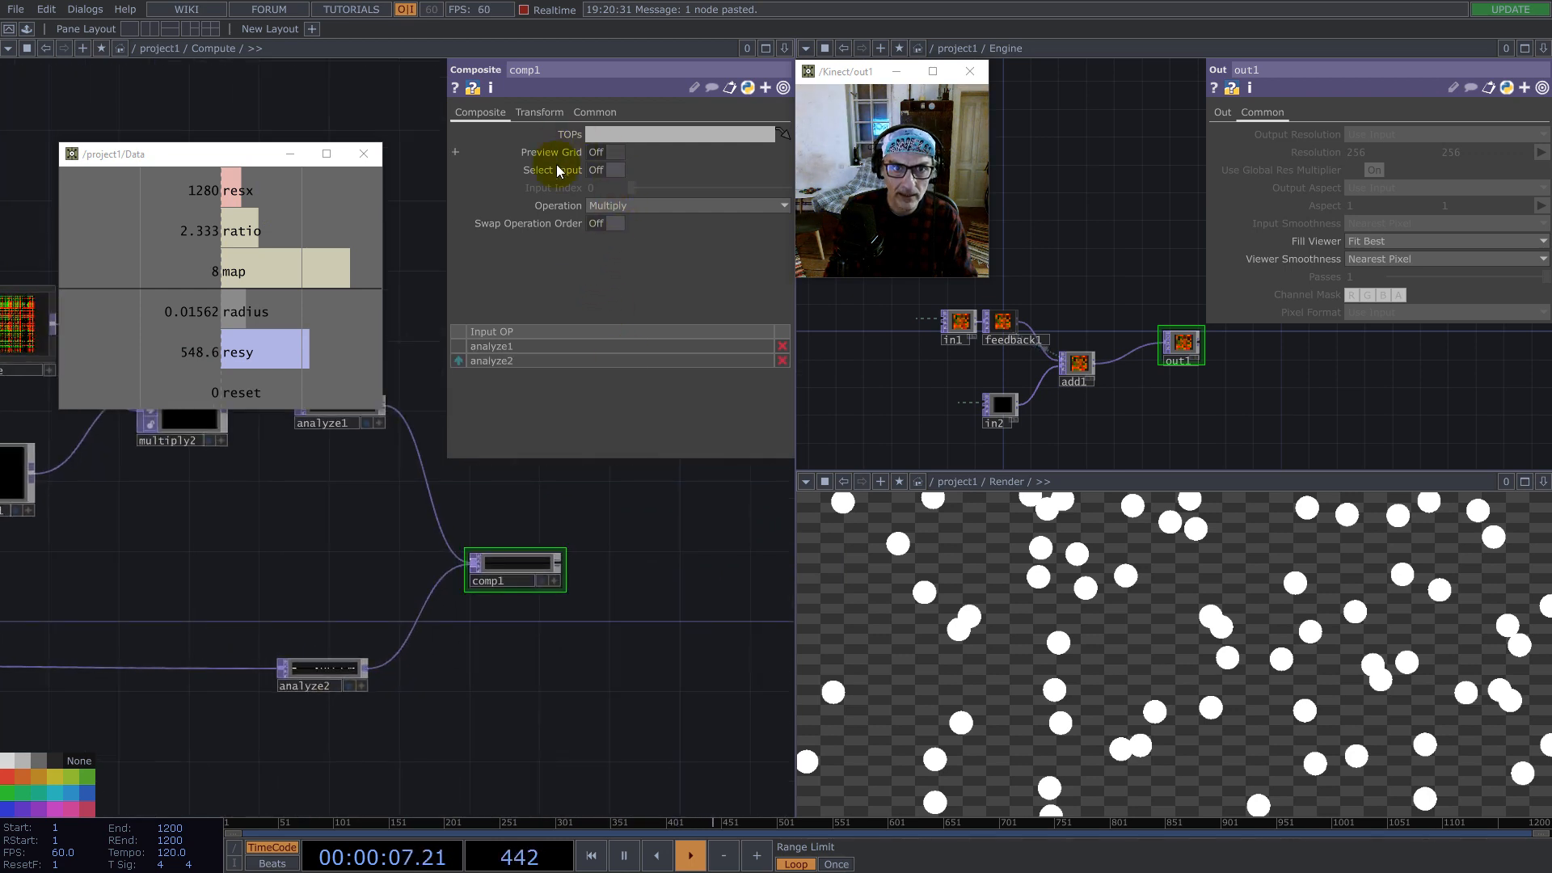
Step: Check comp1's transform settings and set its operation to Divide
left_click(535, 114)
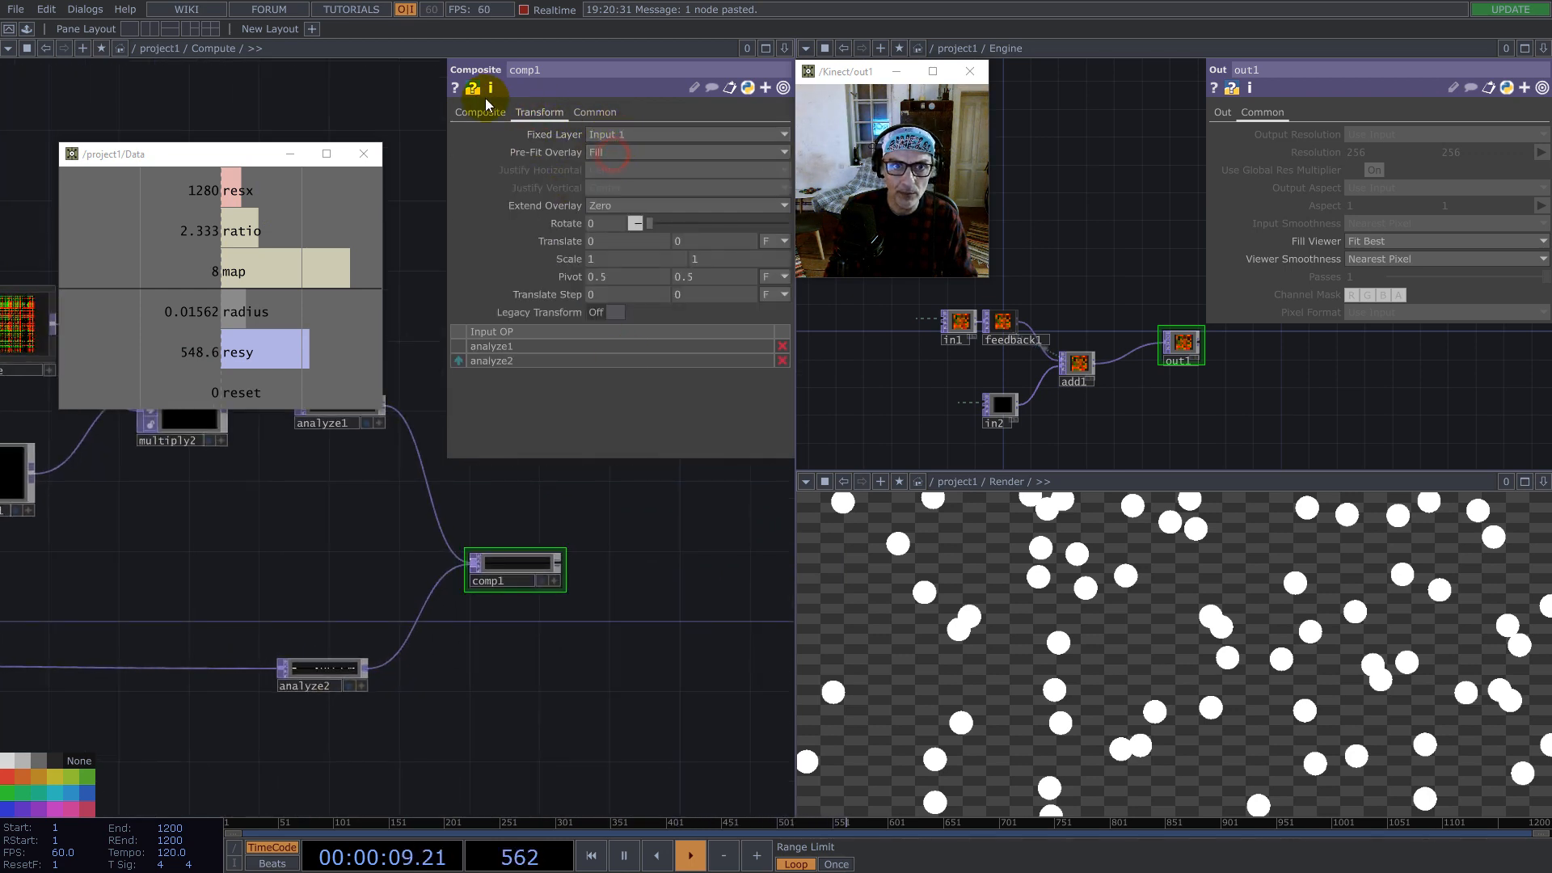
left_click(468, 115)
left_click(614, 206)
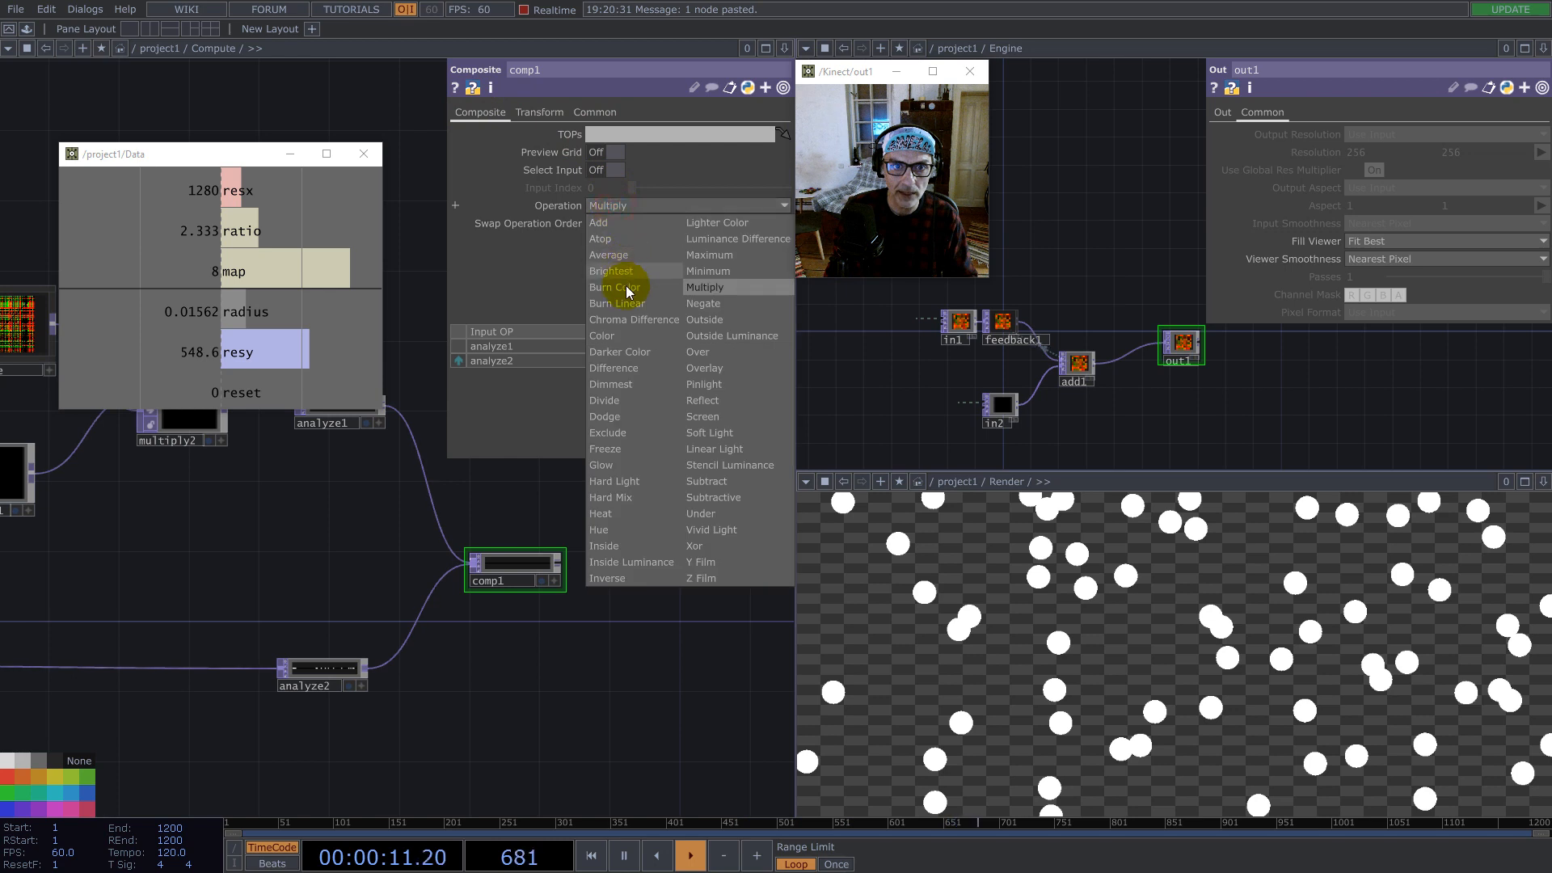
left_click(612, 402)
Step: Add an Out TOP on comp1's output, leaving a wide gap between the two nodes
middle_click_drag(491, 580, 496, 491)
left_click_drag(523, 491, 437, 519)
scroll(397, 617, "down", 2)
right_click(396, 617)
type("out")
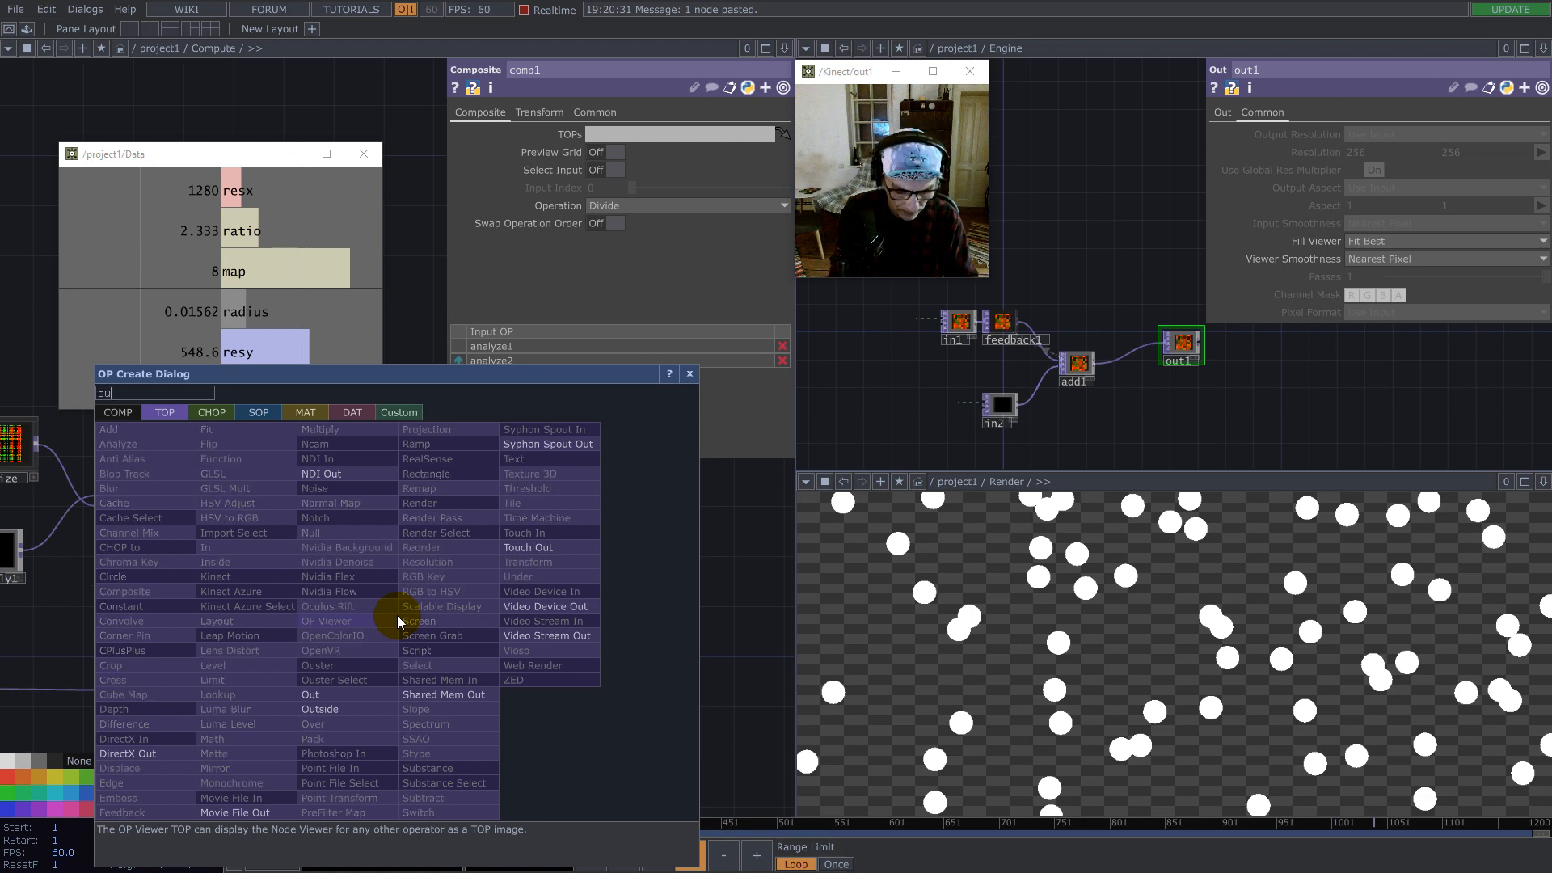
left_click(325, 695)
left_click(735, 623)
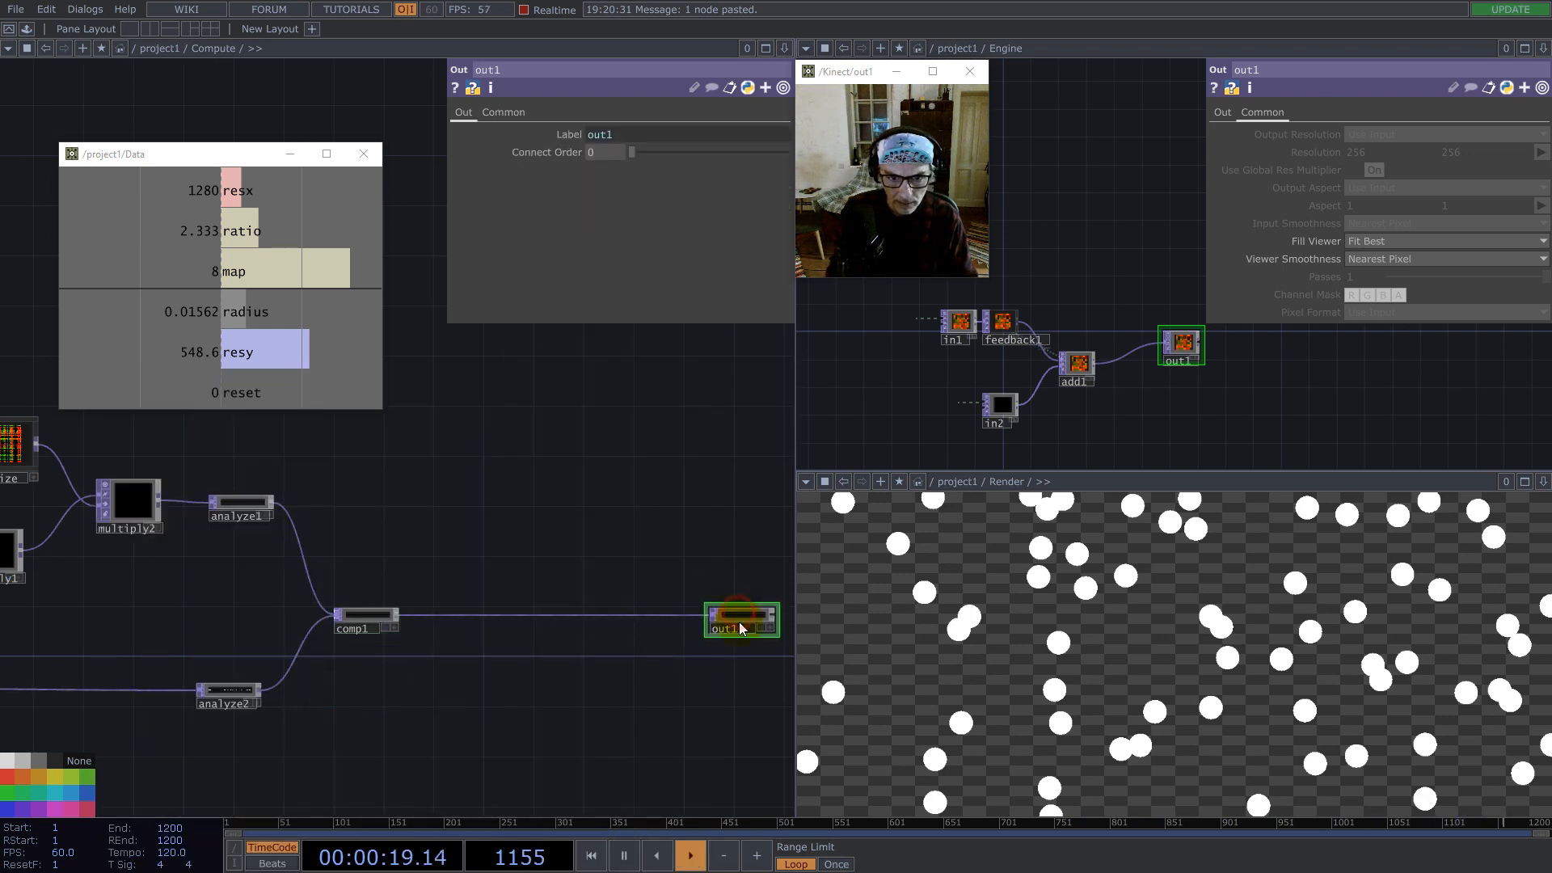
Step: Place the pointRepack palette component between comp1 and out1 and connect comp1's output to its input
scroll(720, 622, "up", 2)
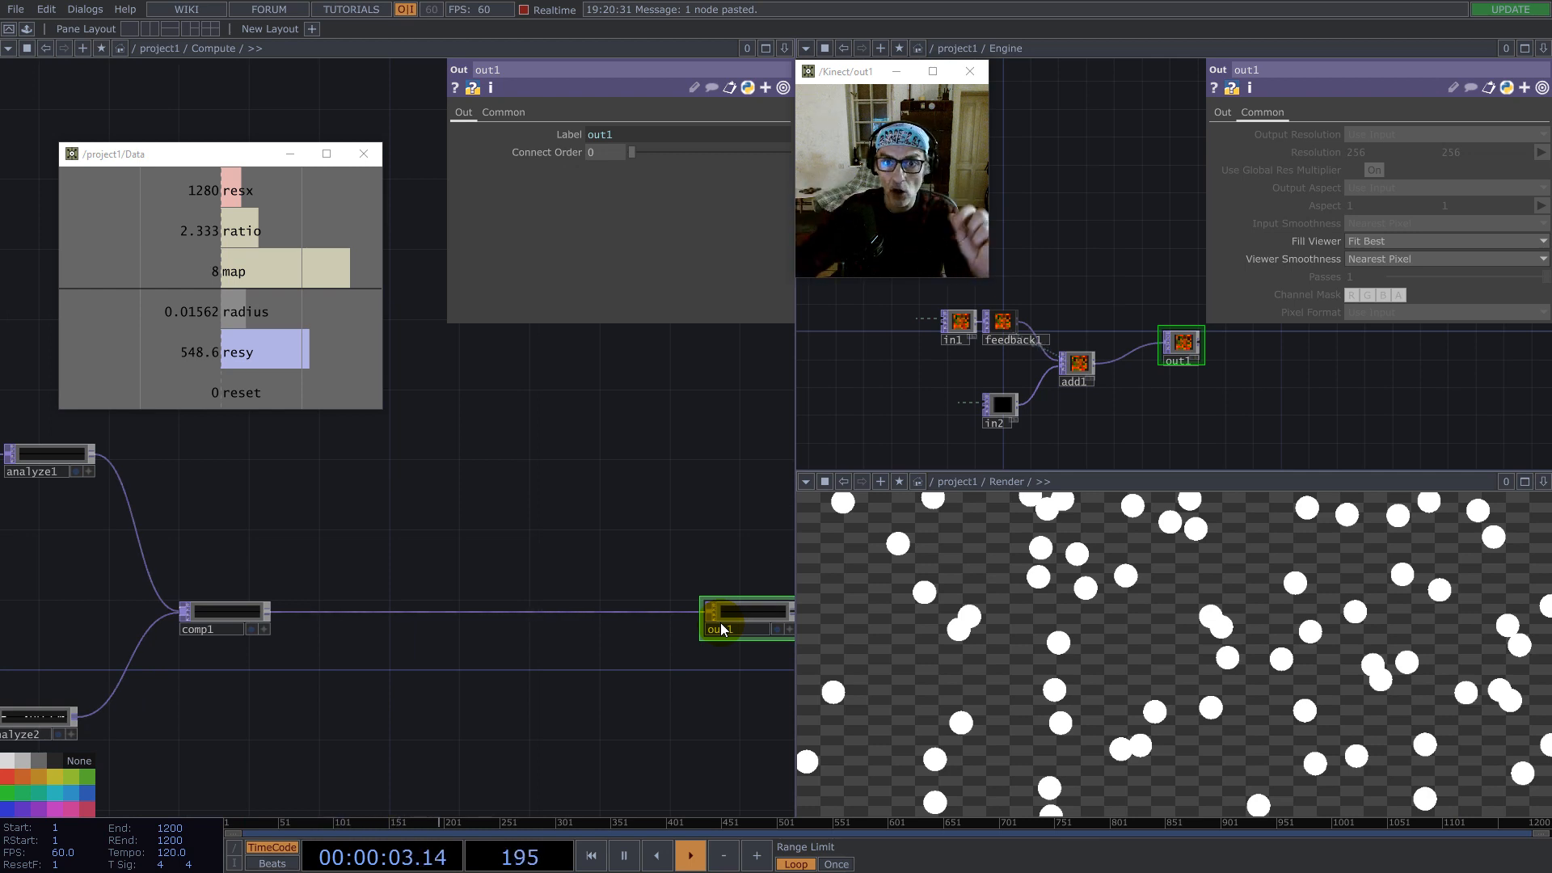
left_click(27, 29)
left_click_drag(37, 405, 614, 572)
left_click_drag(509, 619, 566, 612)
Step: Drive pointRepack1's resolution with Data's map channel and connect its output to out1
left_click_drag(289, 298, 693, 157)
left_click_drag(677, 569, 721, 613)
left_click_drag(575, 584, 576, 637)
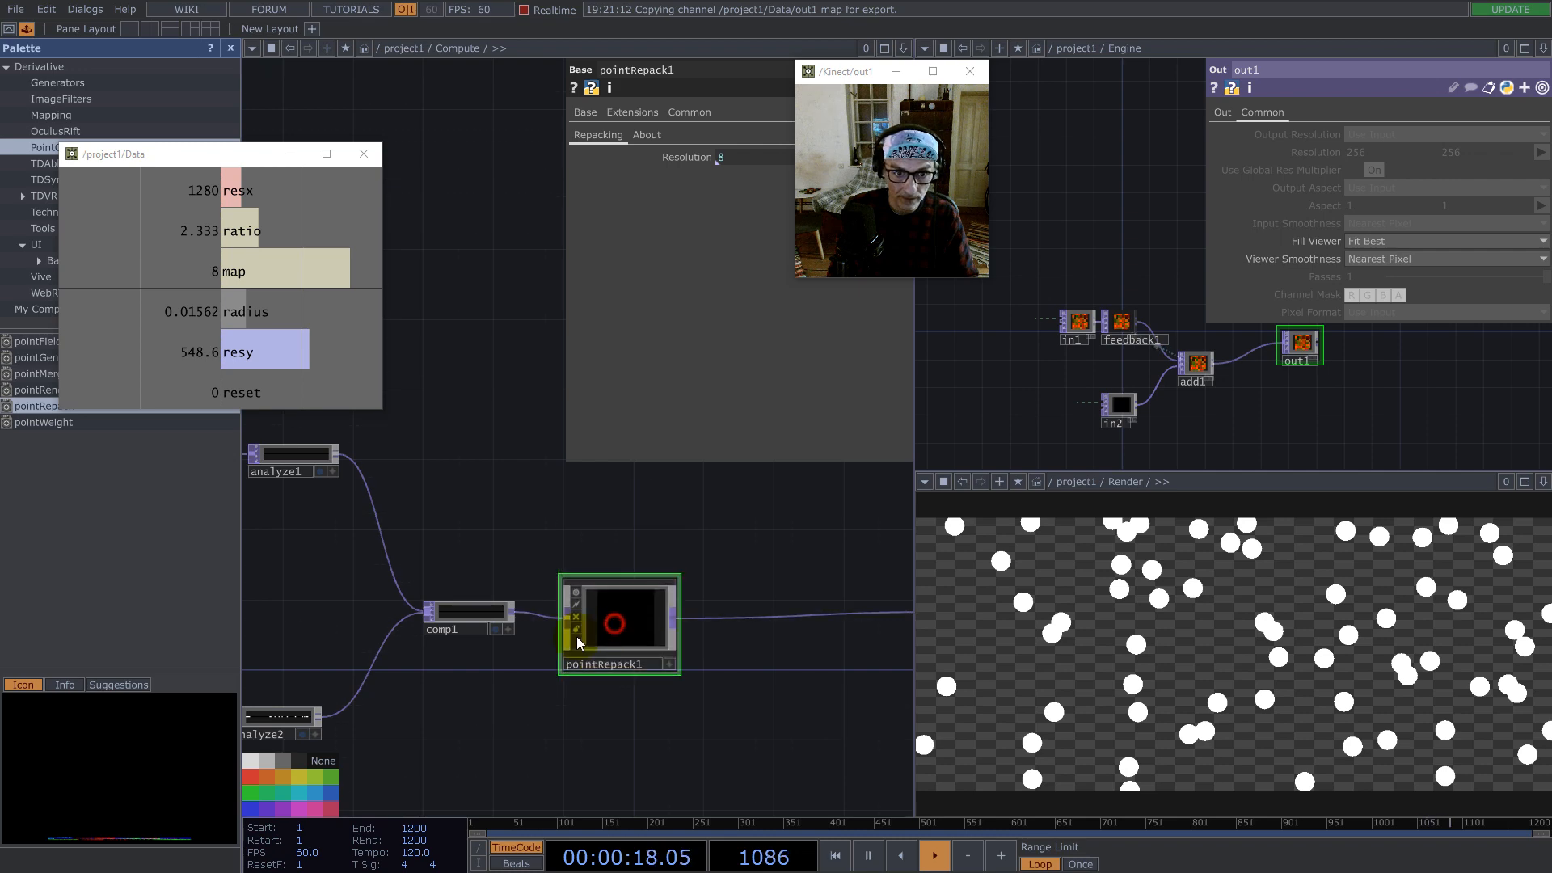
left_click(303, 762)
left_click(231, 49)
scroll(525, 540, "down", 5)
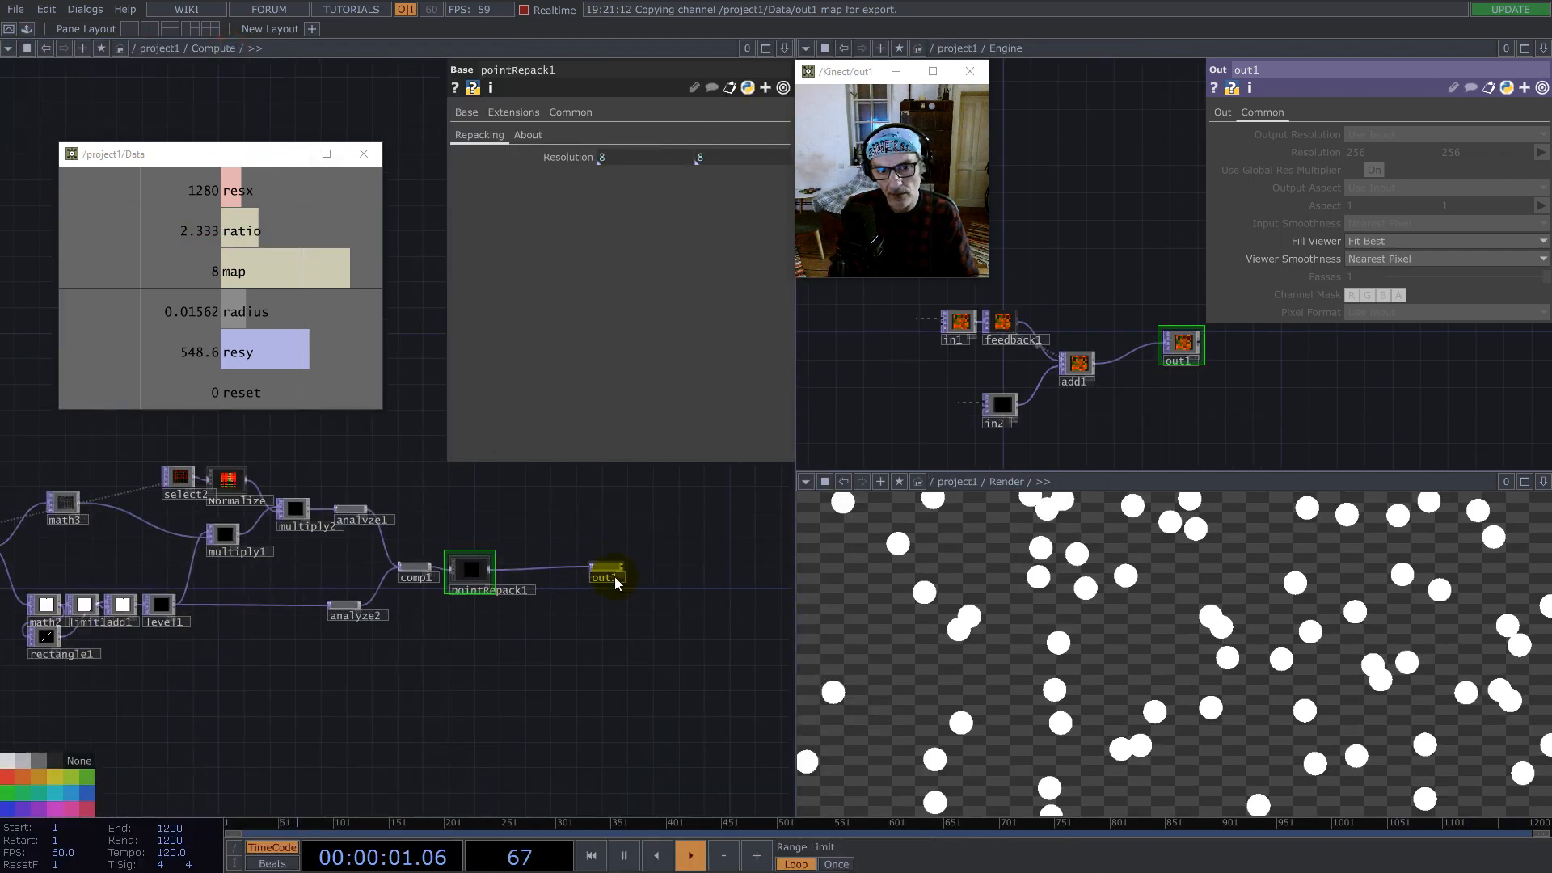
Step: Inside the Vectors component, add a Feedback TOP branched from the output of constant1 and place it below the existing wire
scroll(615, 576, "up", 5)
left_click(640, 525)
left_click_drag(582, 527, 478, 572)
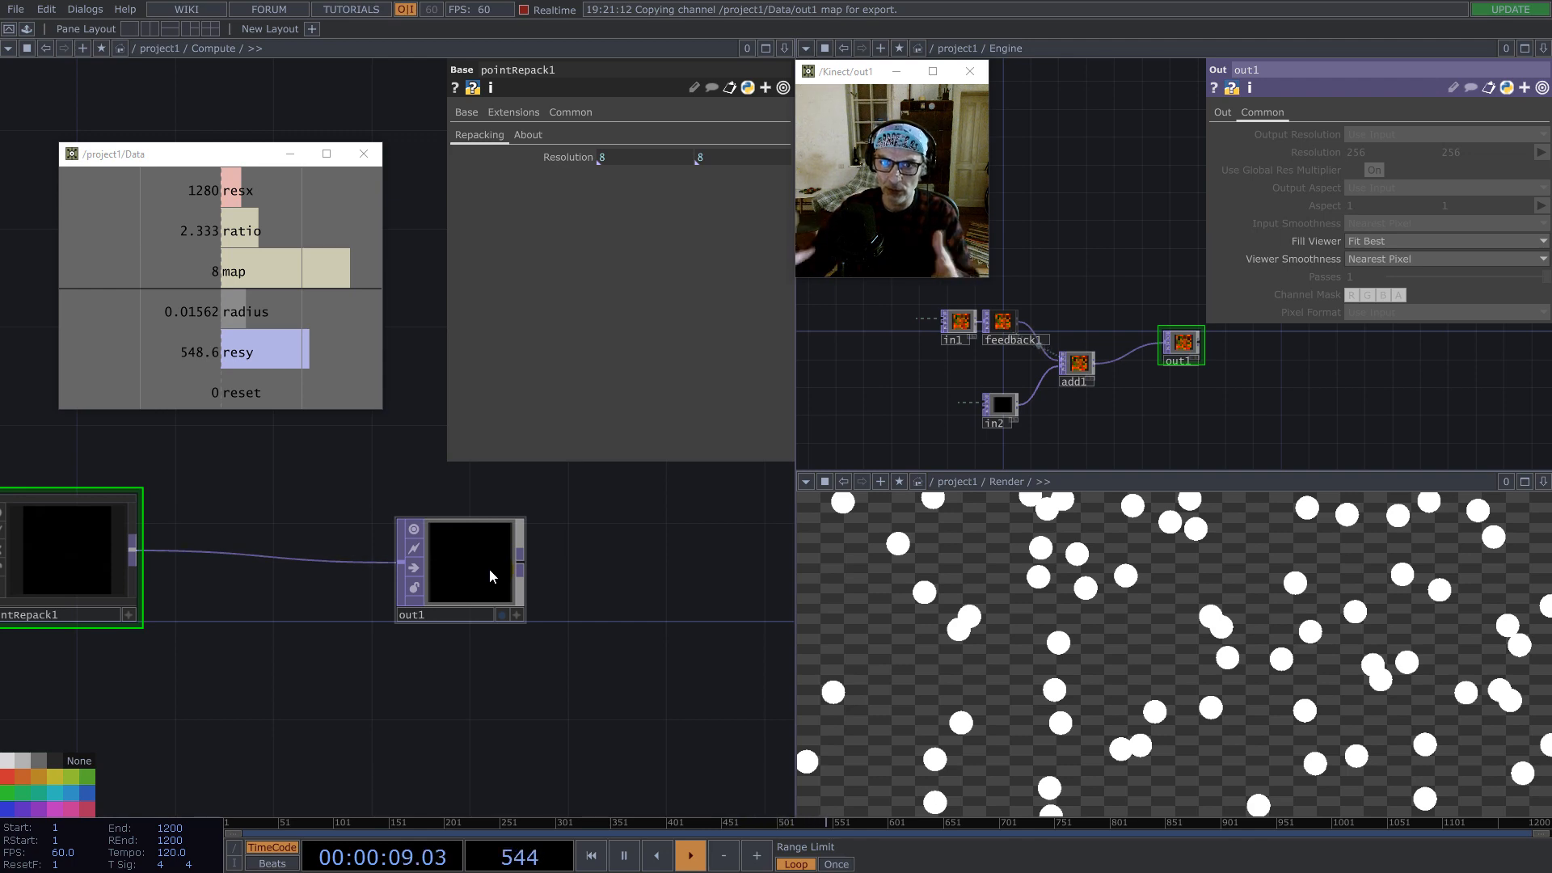
scroll(595, 579, "down", 10)
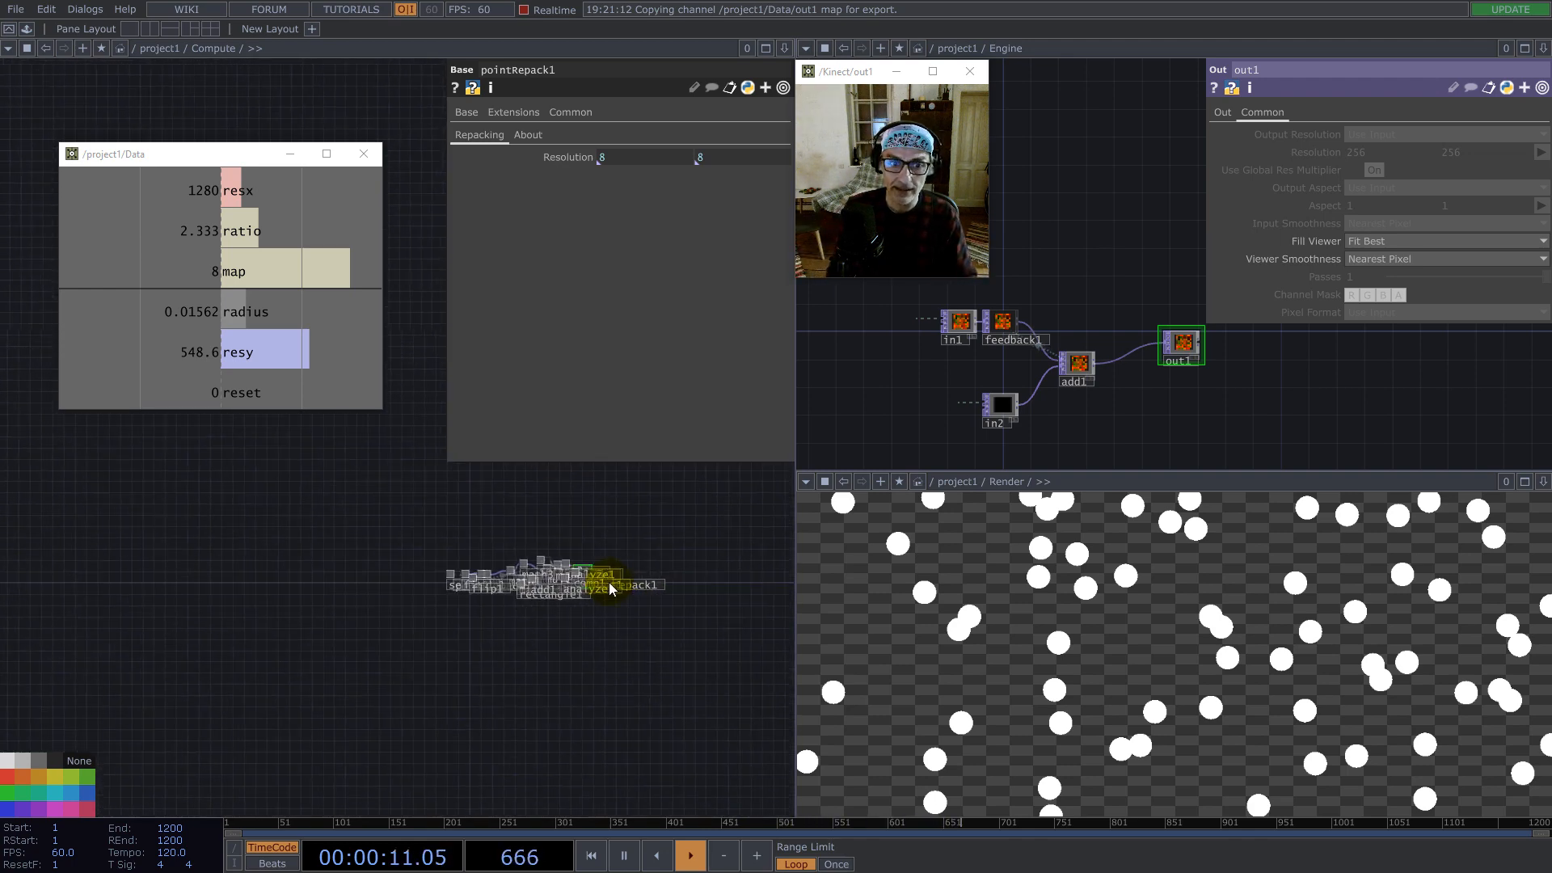
scroll(565, 622, "down", 3)
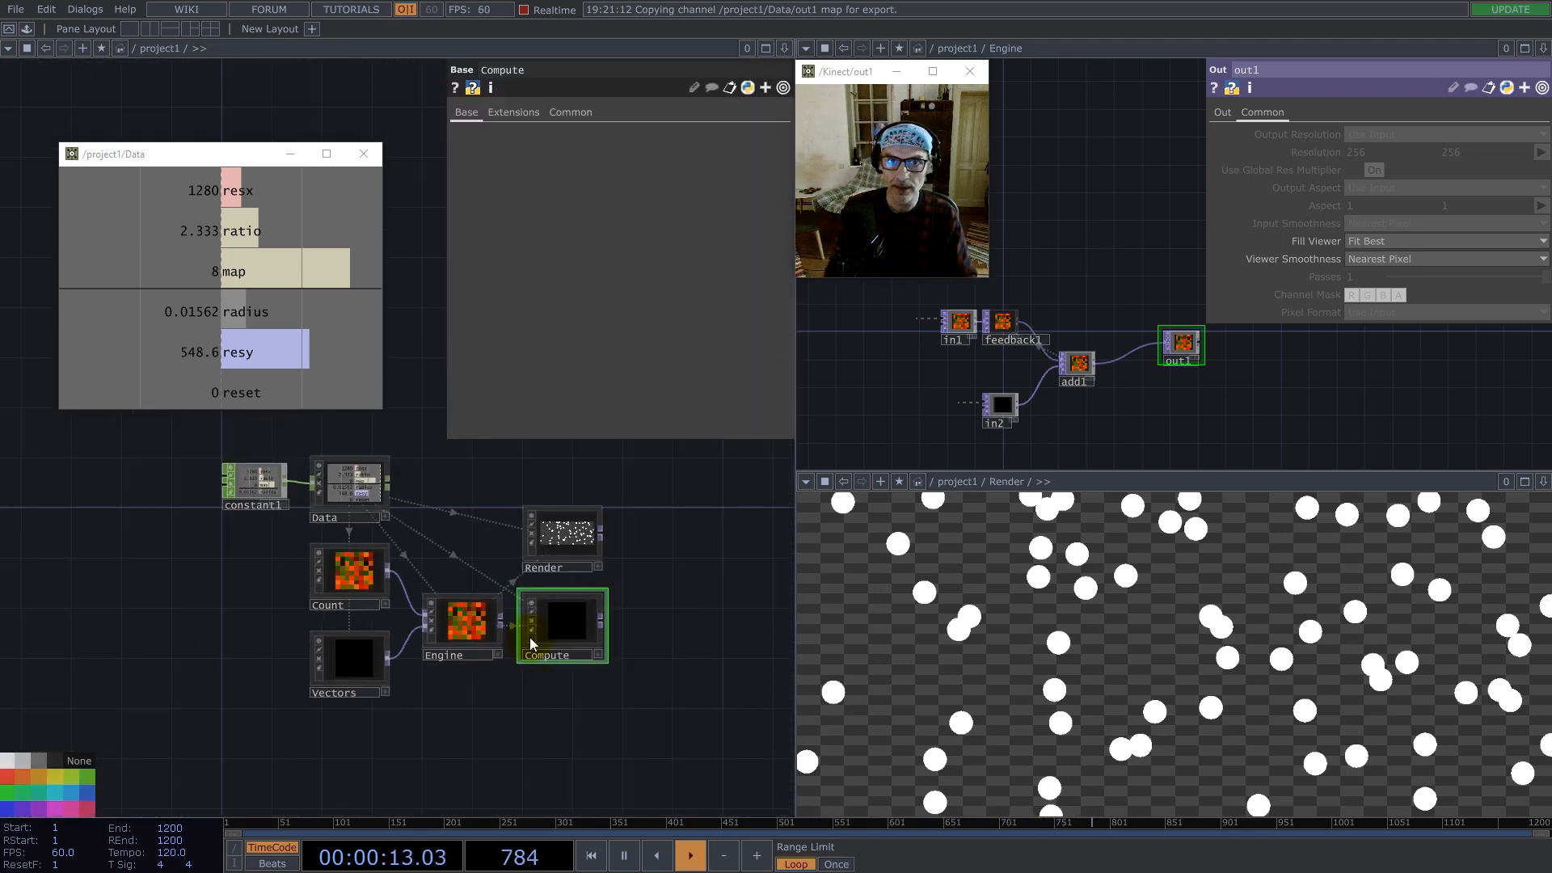
scroll(447, 718, "up", 4)
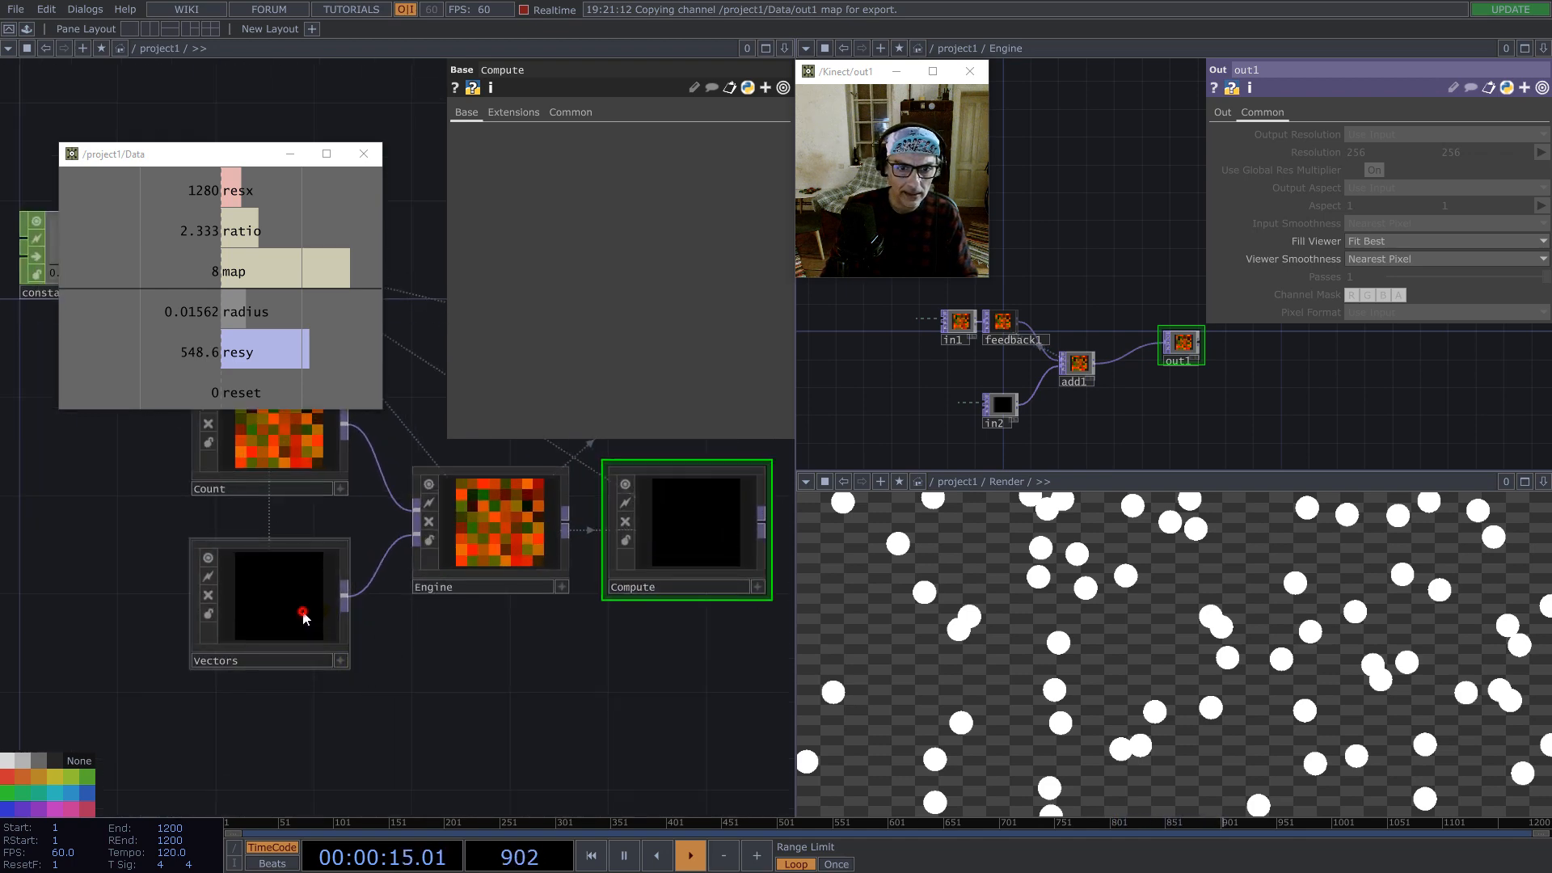
double_click(304, 613)
left_click_drag(312, 591, 477, 670)
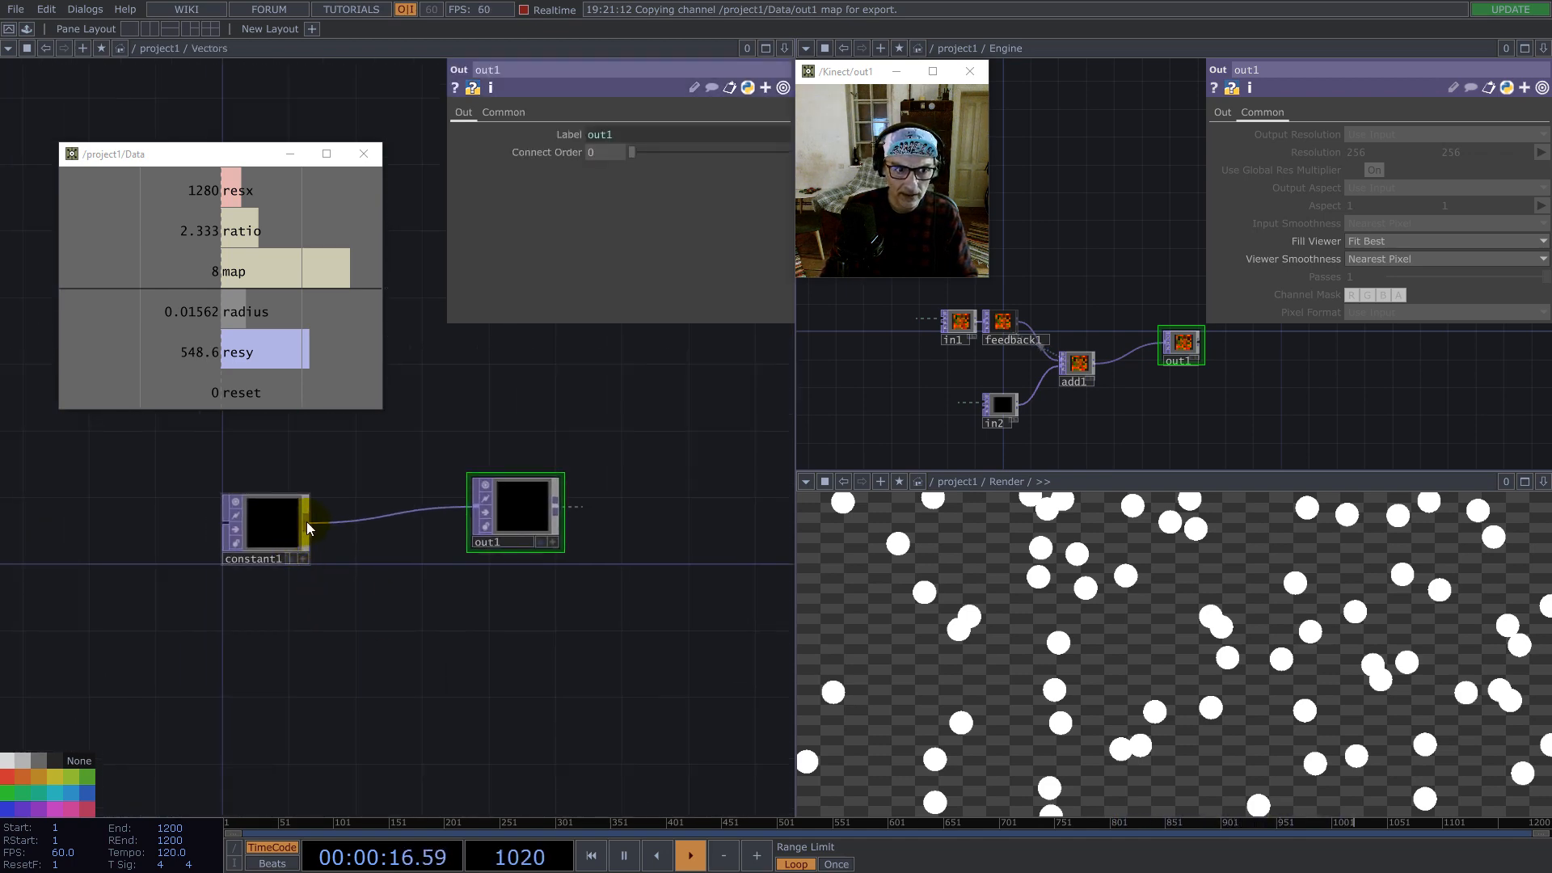
right_click(307, 521)
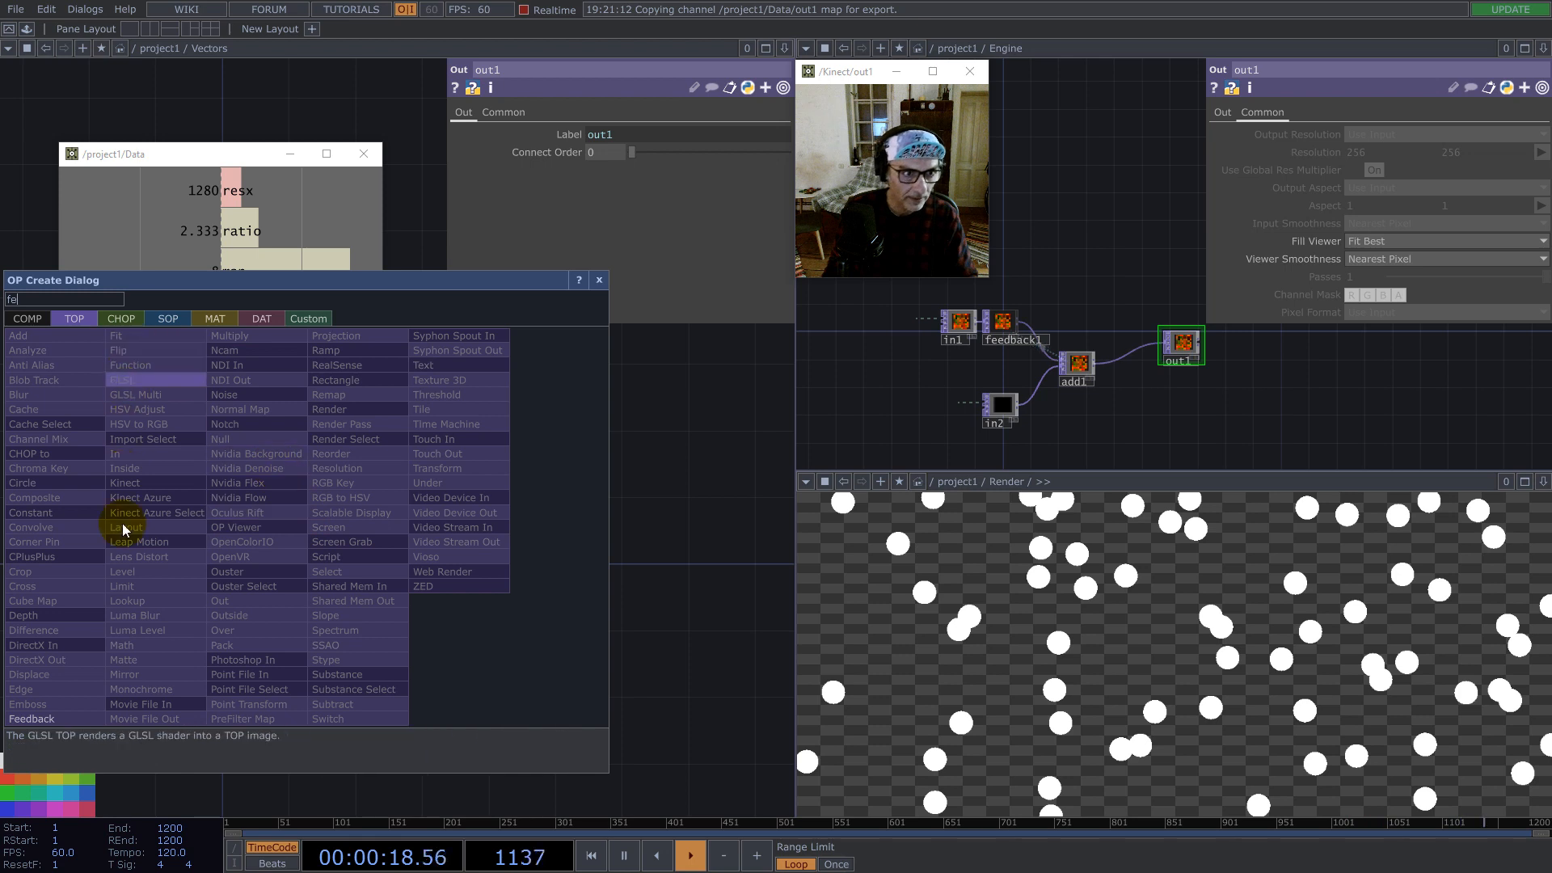
left_click(47, 691)
left_click(378, 602)
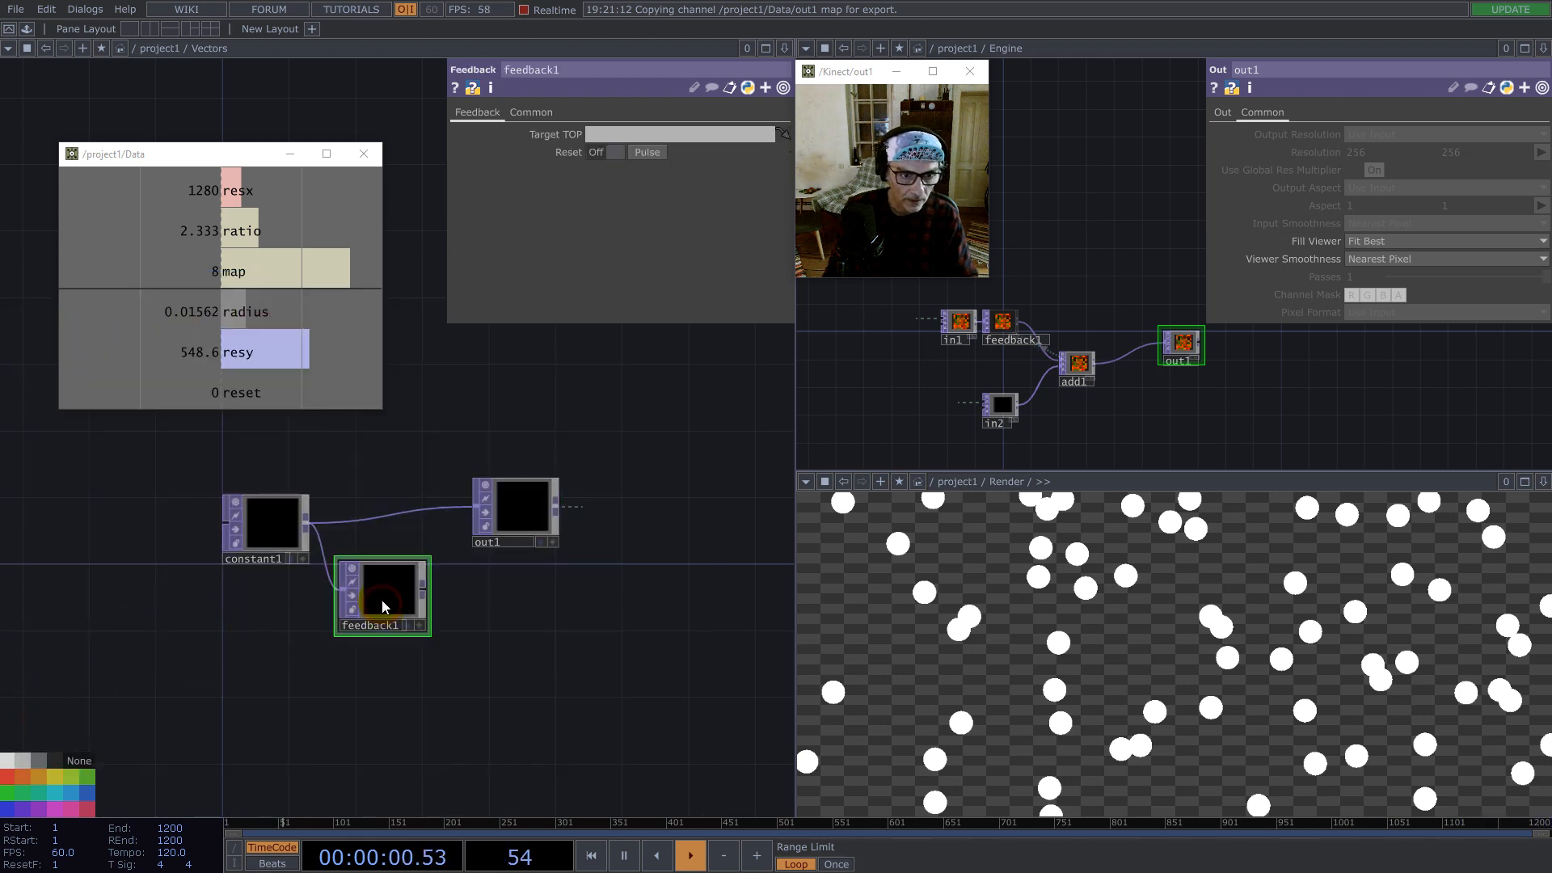
Step: Link the Data component's reset channel to both the Reset toggle and the Reset pulse of feedback1
left_click_drag(240, 274, 79, 750)
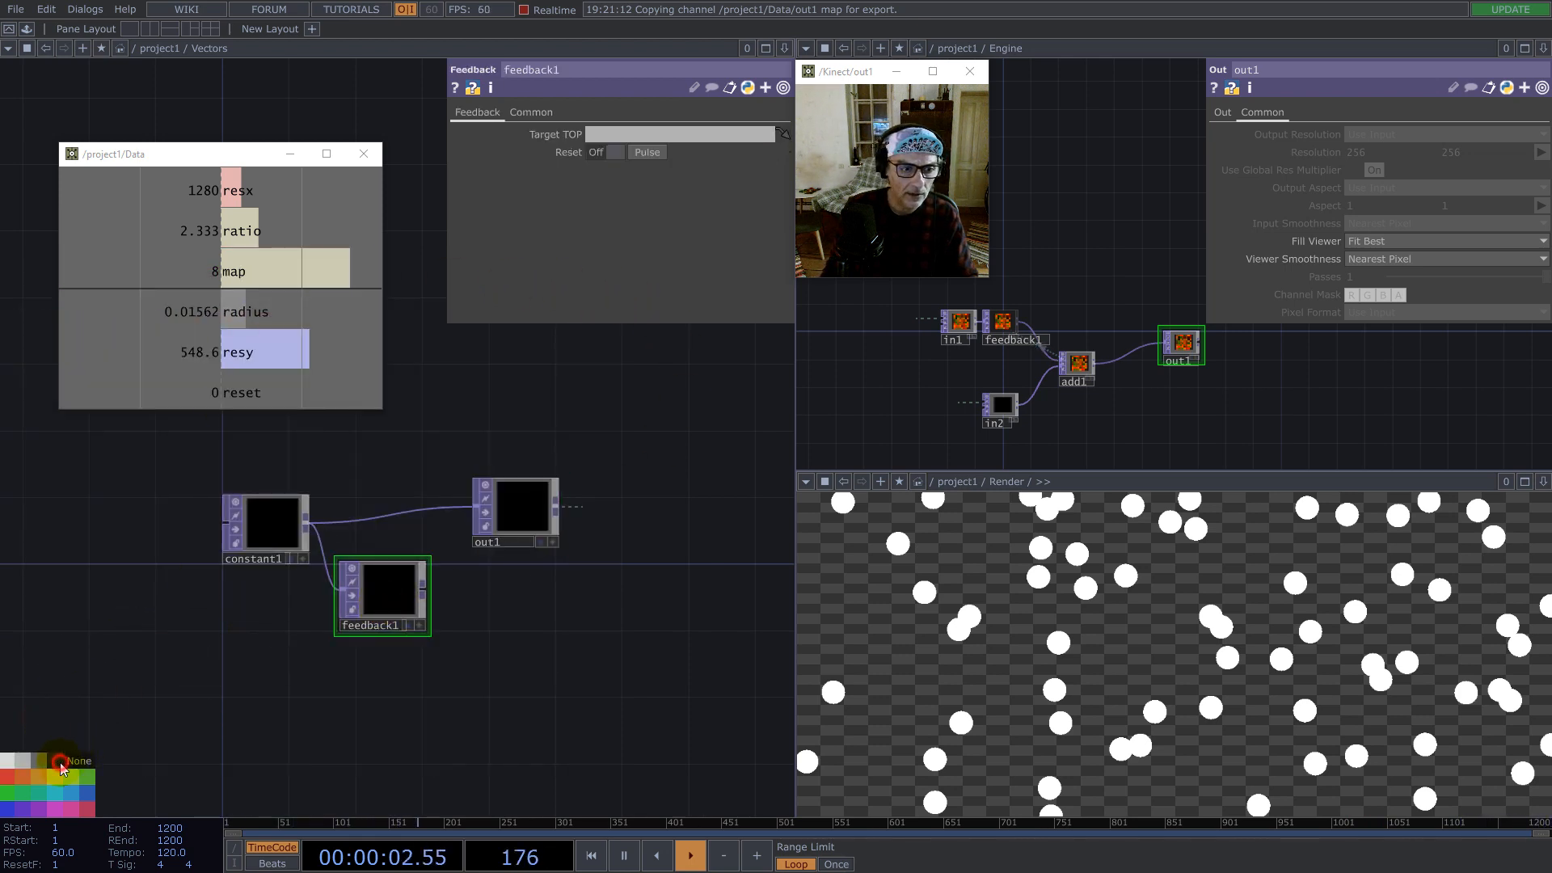
left_click_drag(226, 395, 658, 152)
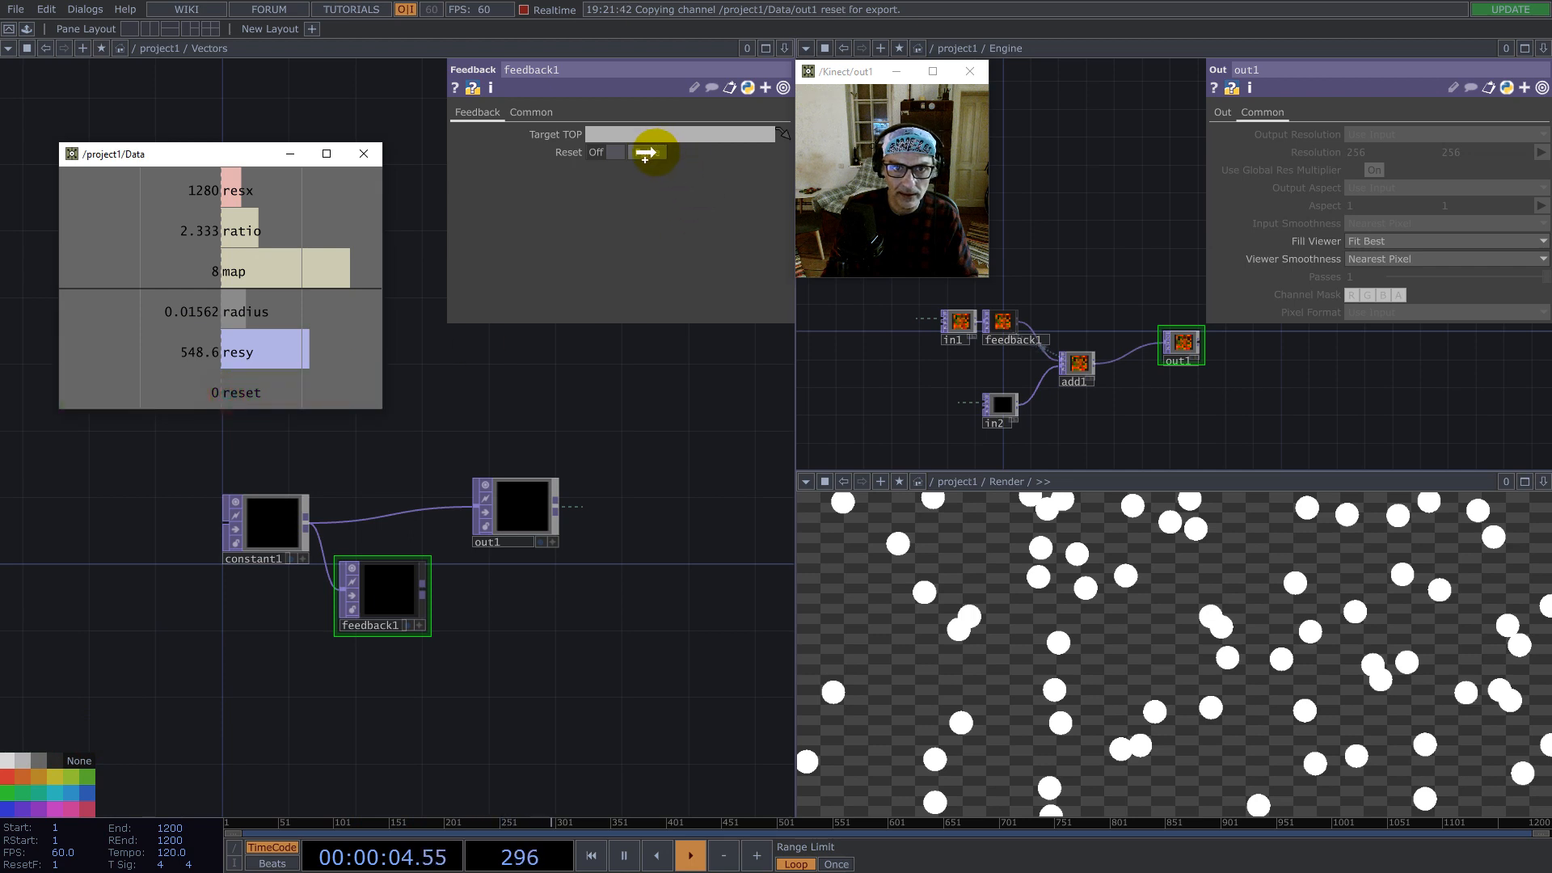
left_click_drag(277, 377, 607, 154)
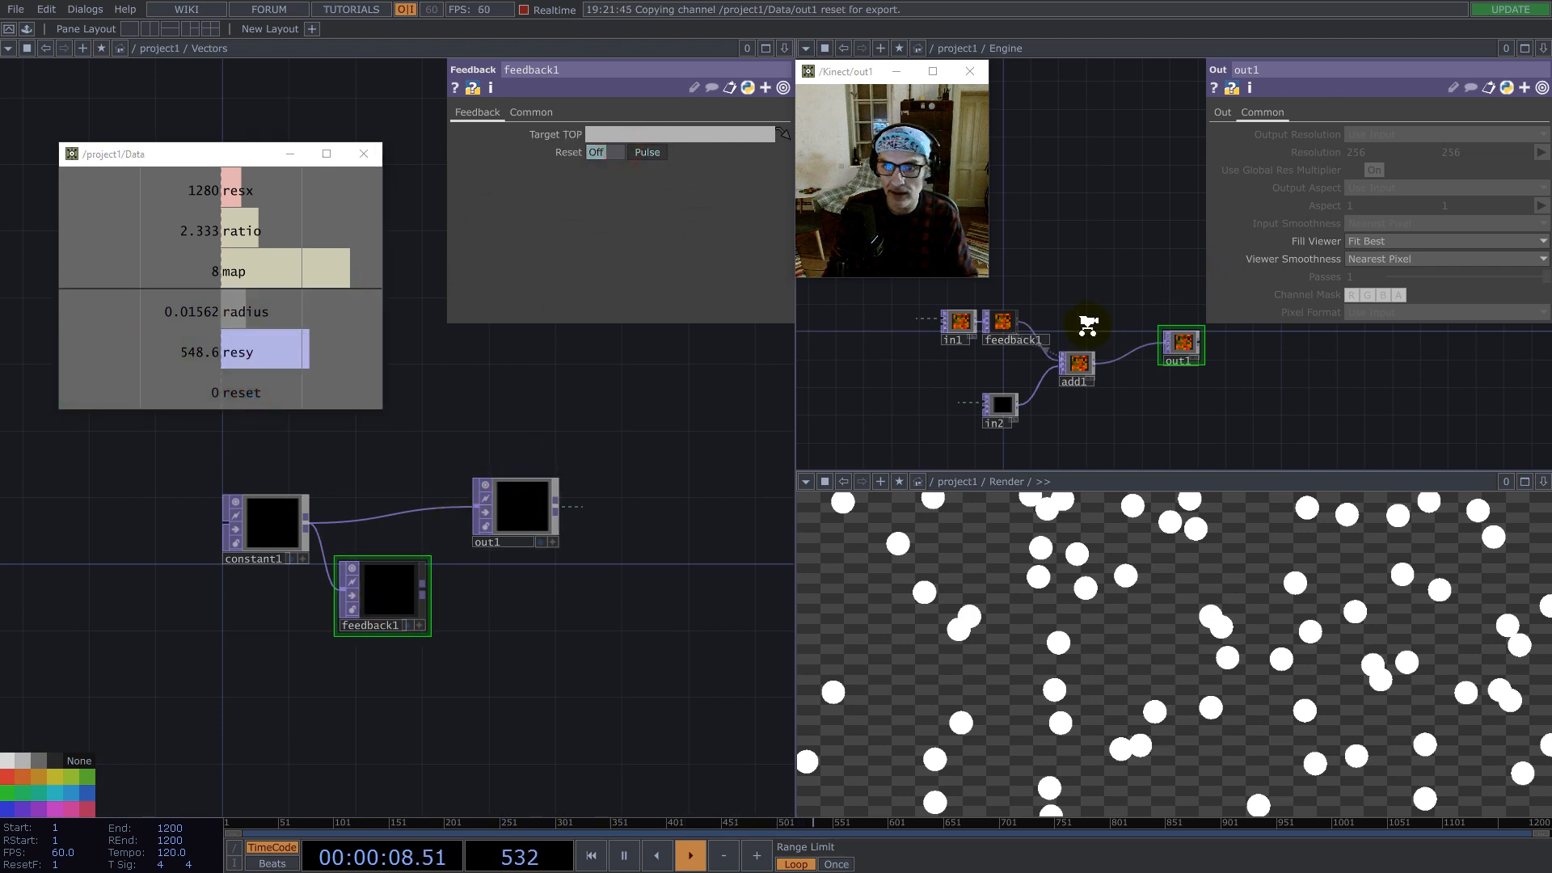
Step: Set feedback1's Target TOP to /project1/Compute/out1 and route feedback1 in line between constant1 and out1
scroll(1088, 326, "down", 10)
left_click(1194, 384)
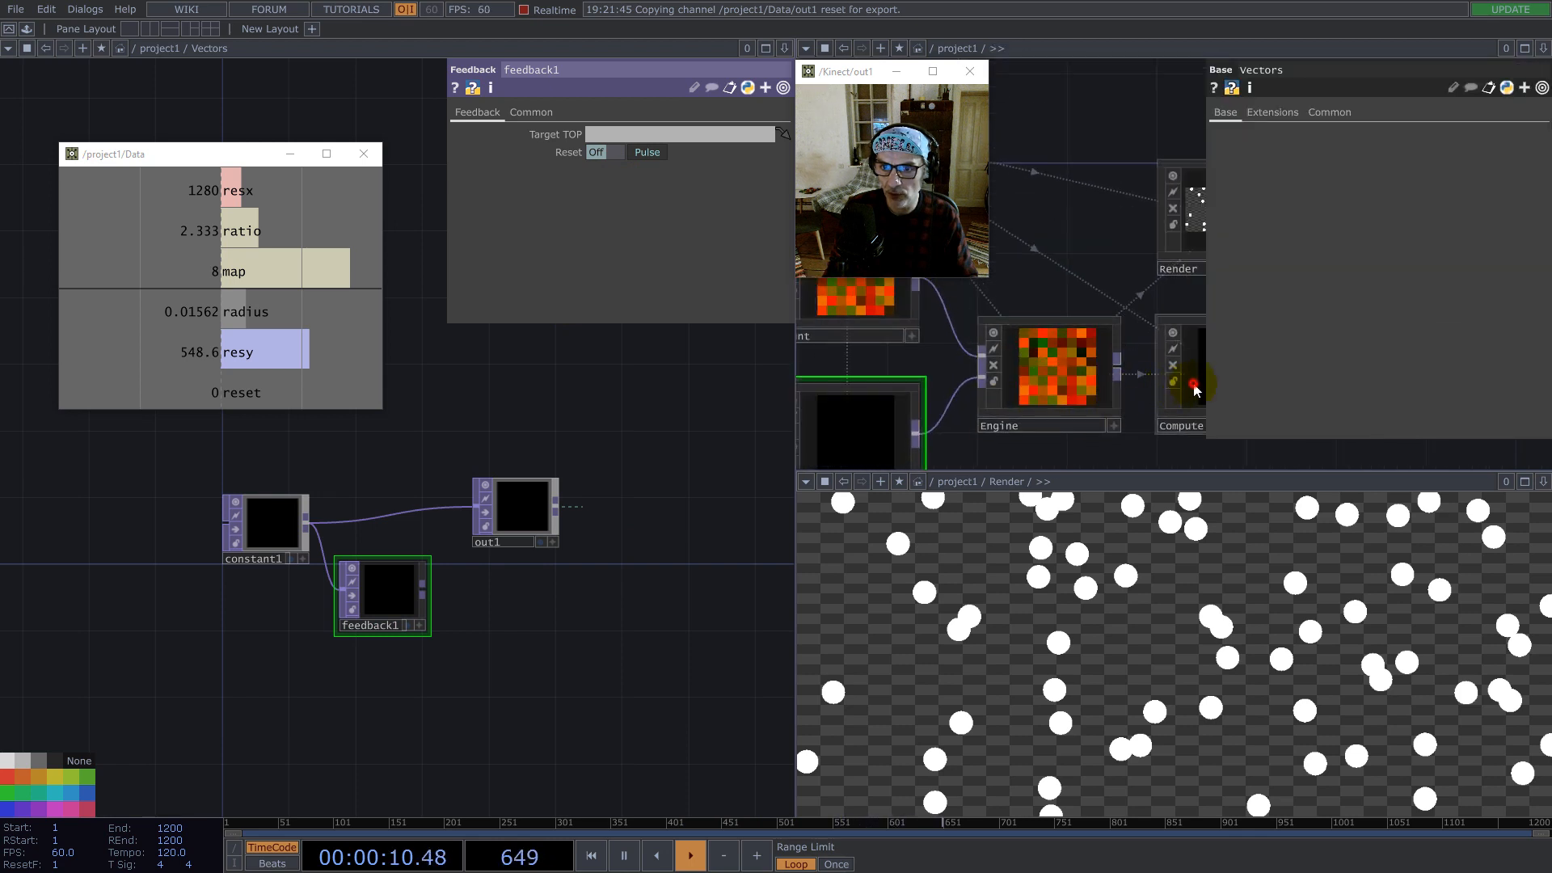
key("i")
left_click_drag(1153, 378, 691, 134)
scroll(1004, 298, "up", 8)
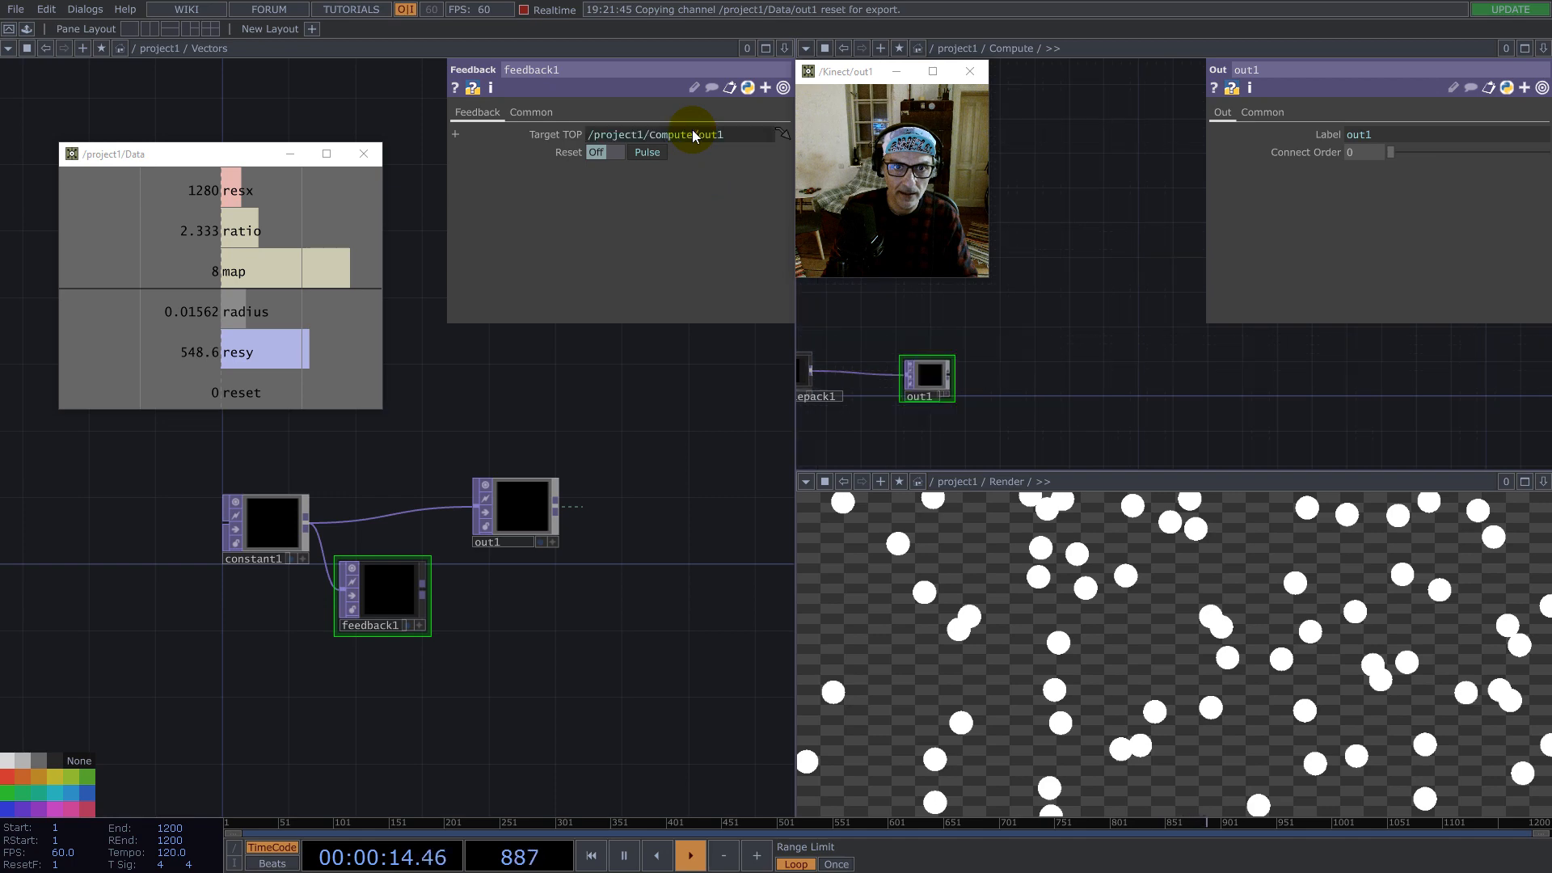
left_click_drag(423, 589, 450, 524)
left_click_drag(379, 618, 362, 552)
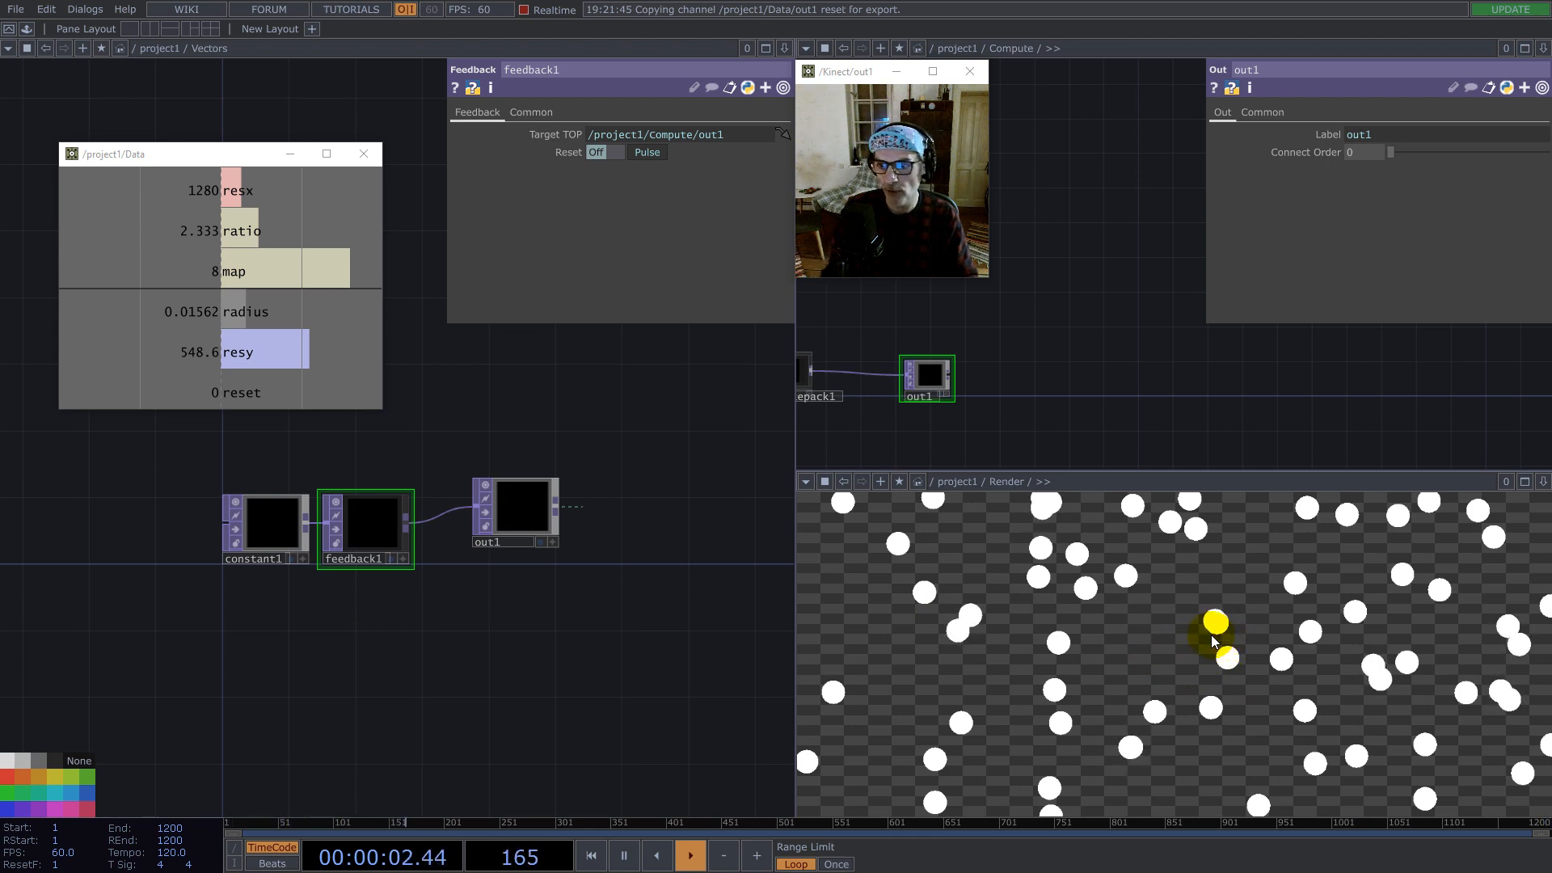
Step: In the Compute component, swap the inputs of sub1 so flip1 feeds the first and fit1 the second
scroll(458, 594, "down", 10)
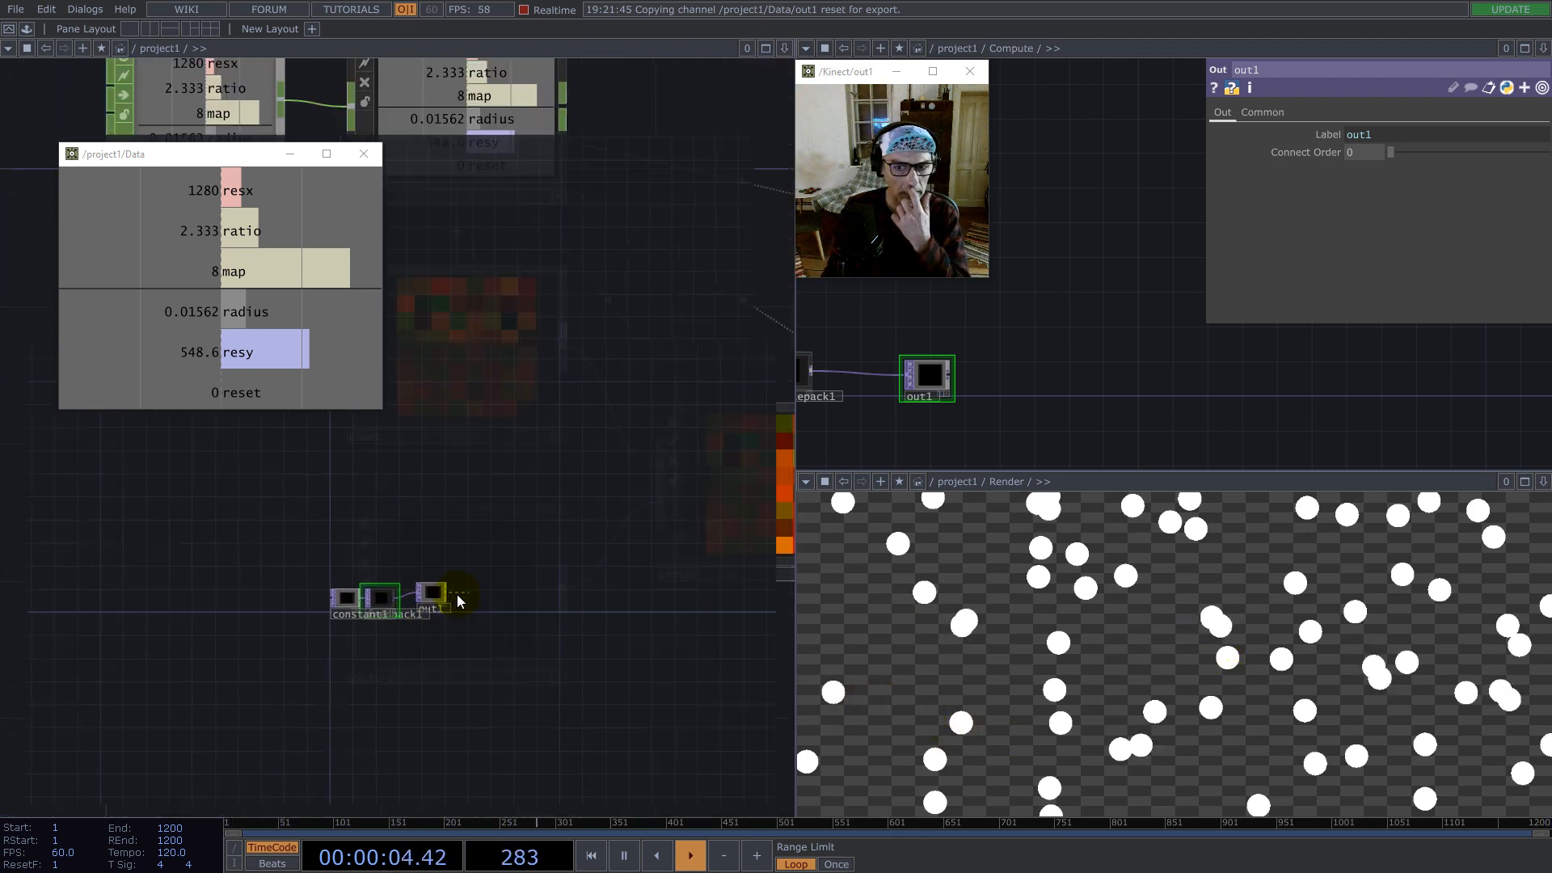
scroll(455, 594, "up", 10)
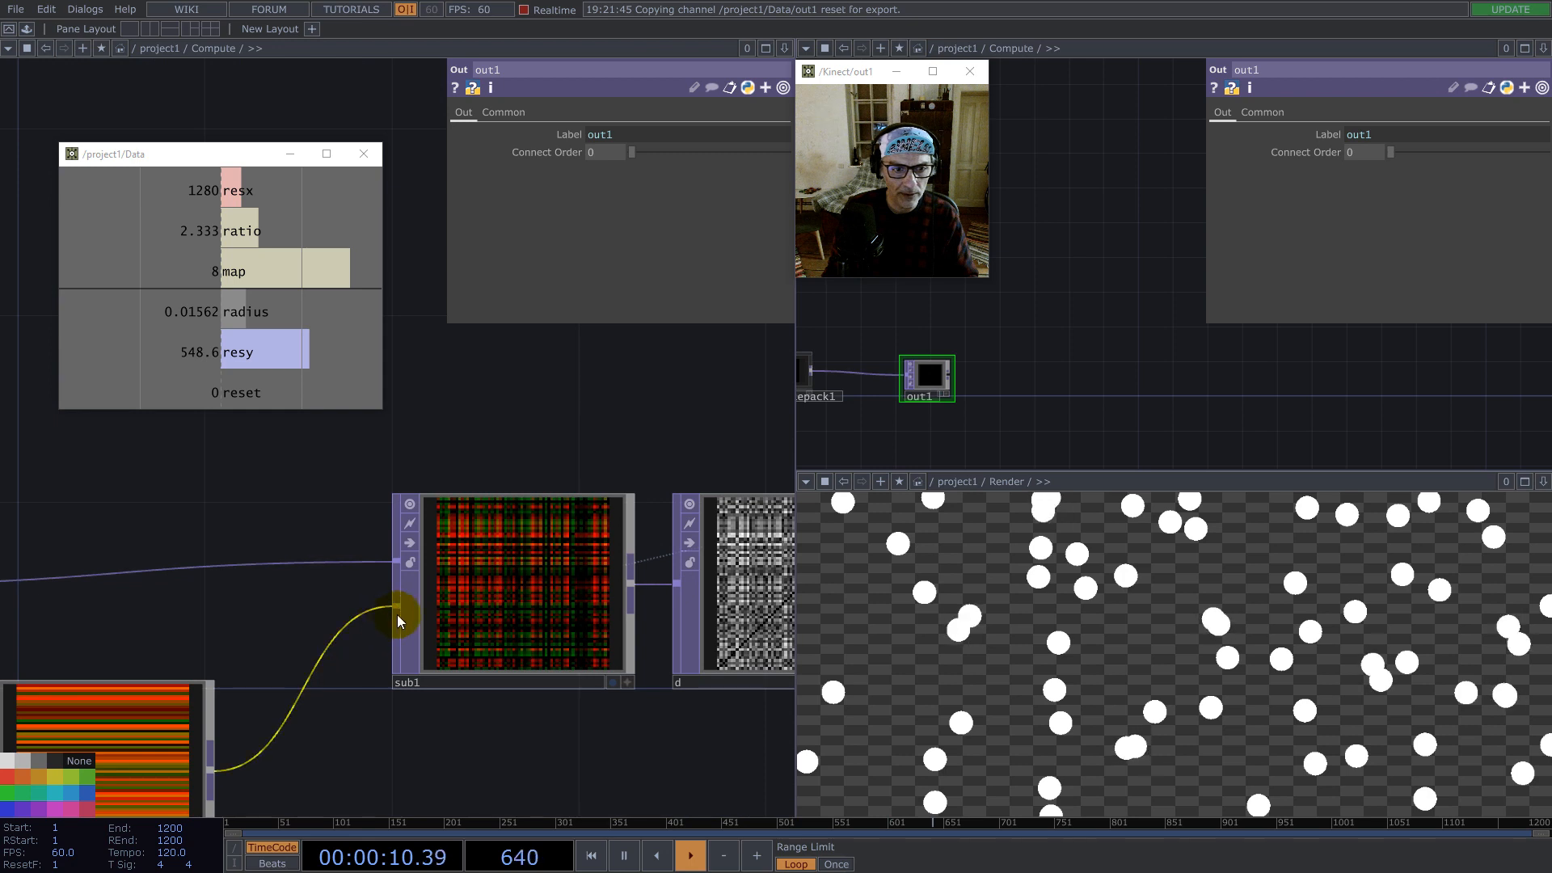
left_click_drag(396, 605, 394, 560)
left_click(324, 527)
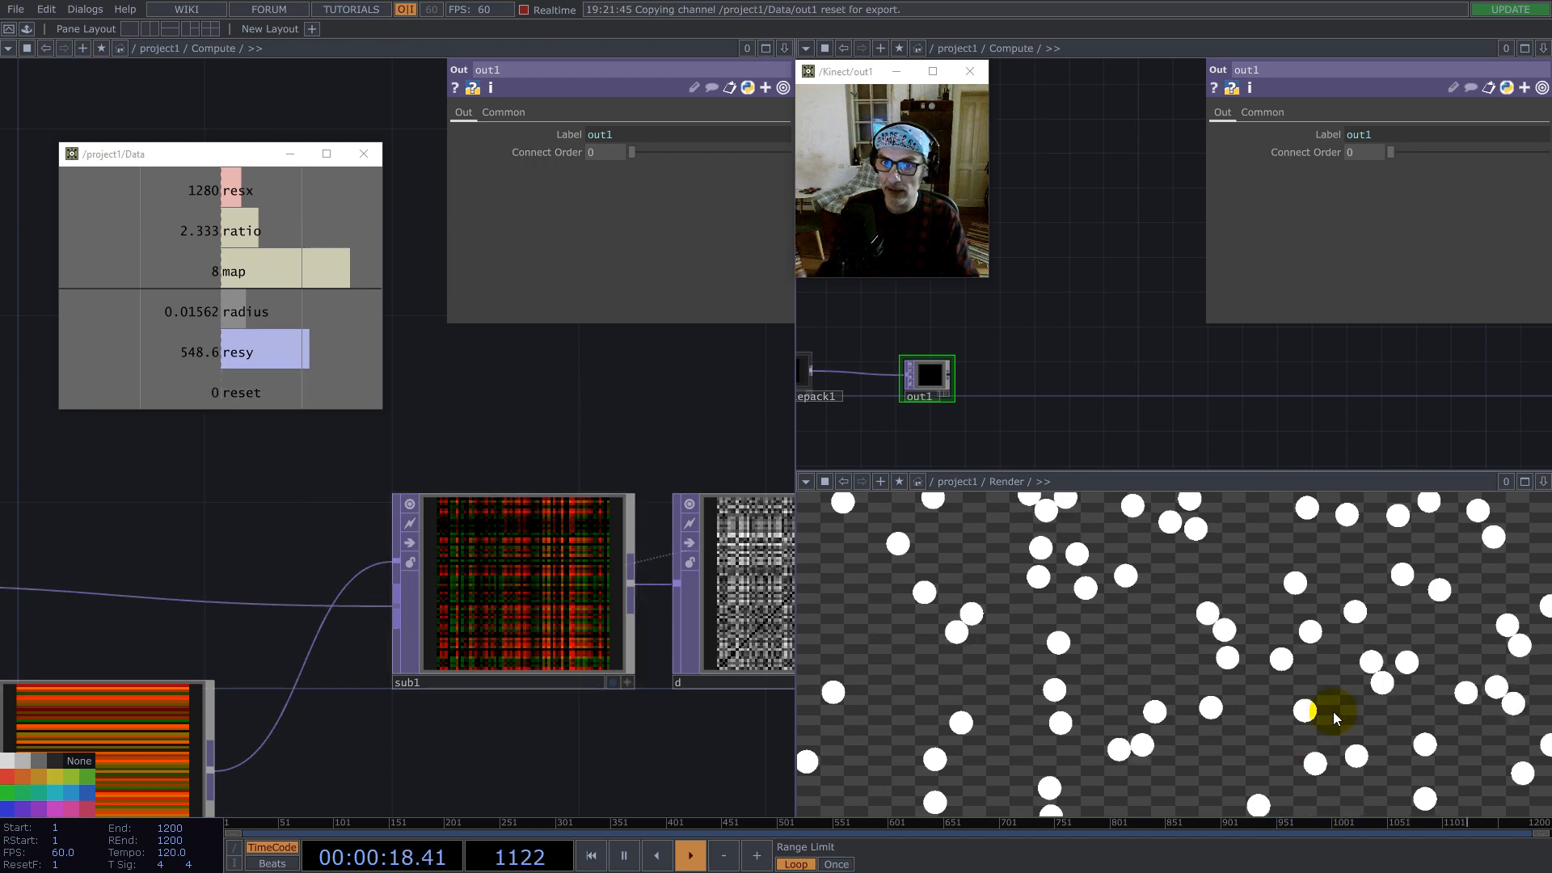
Step: Set the map value of the project-level constant1 to 32
scroll(607, 554, "down", 10)
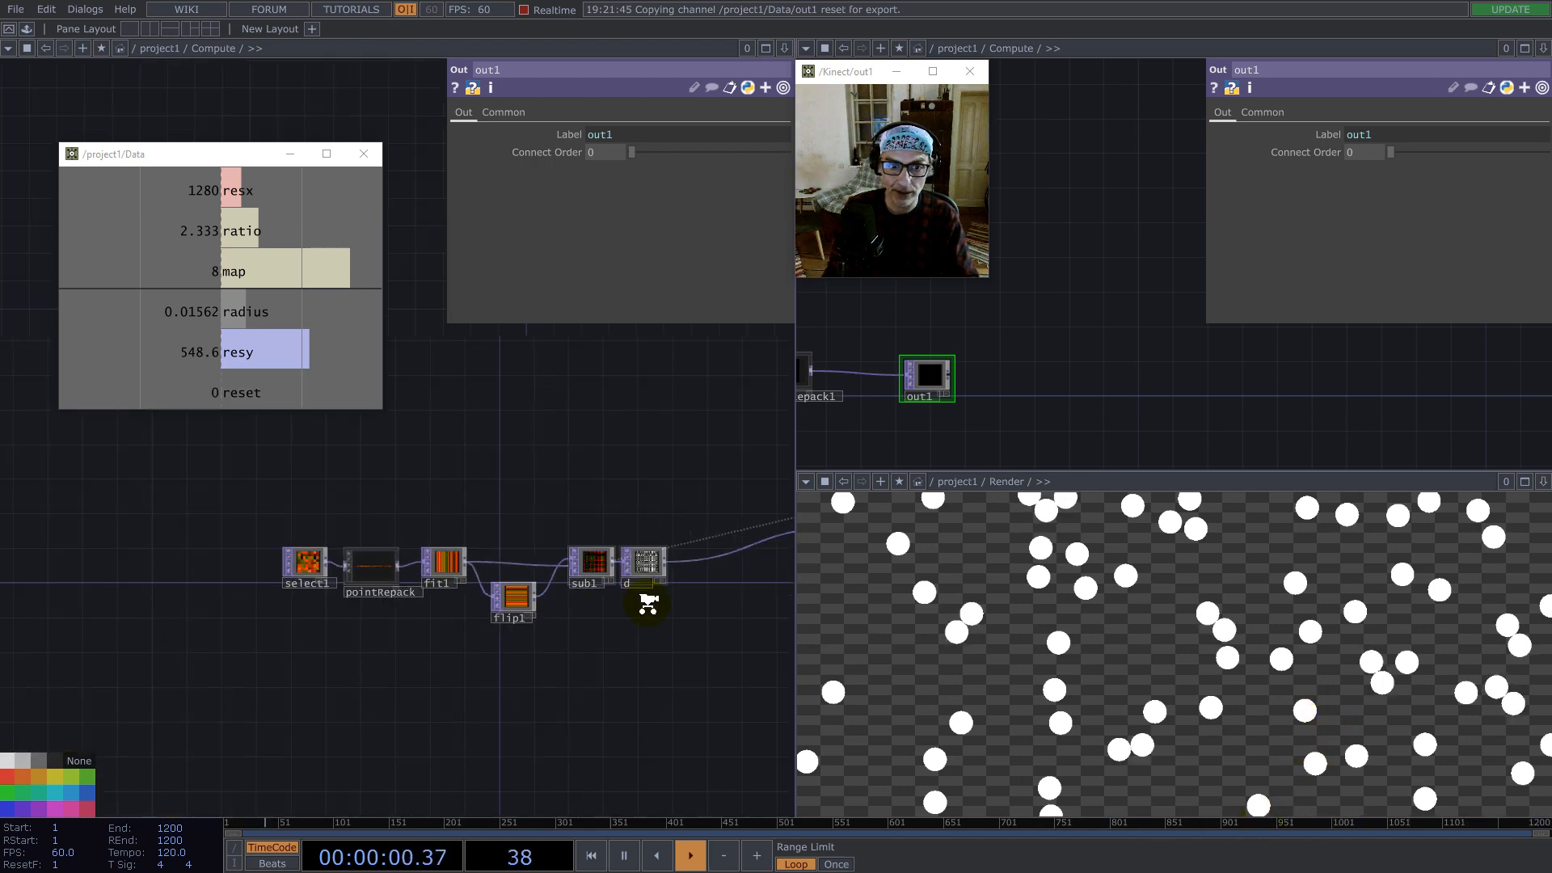
scroll(587, 631, "down", 3)
left_click(373, 540)
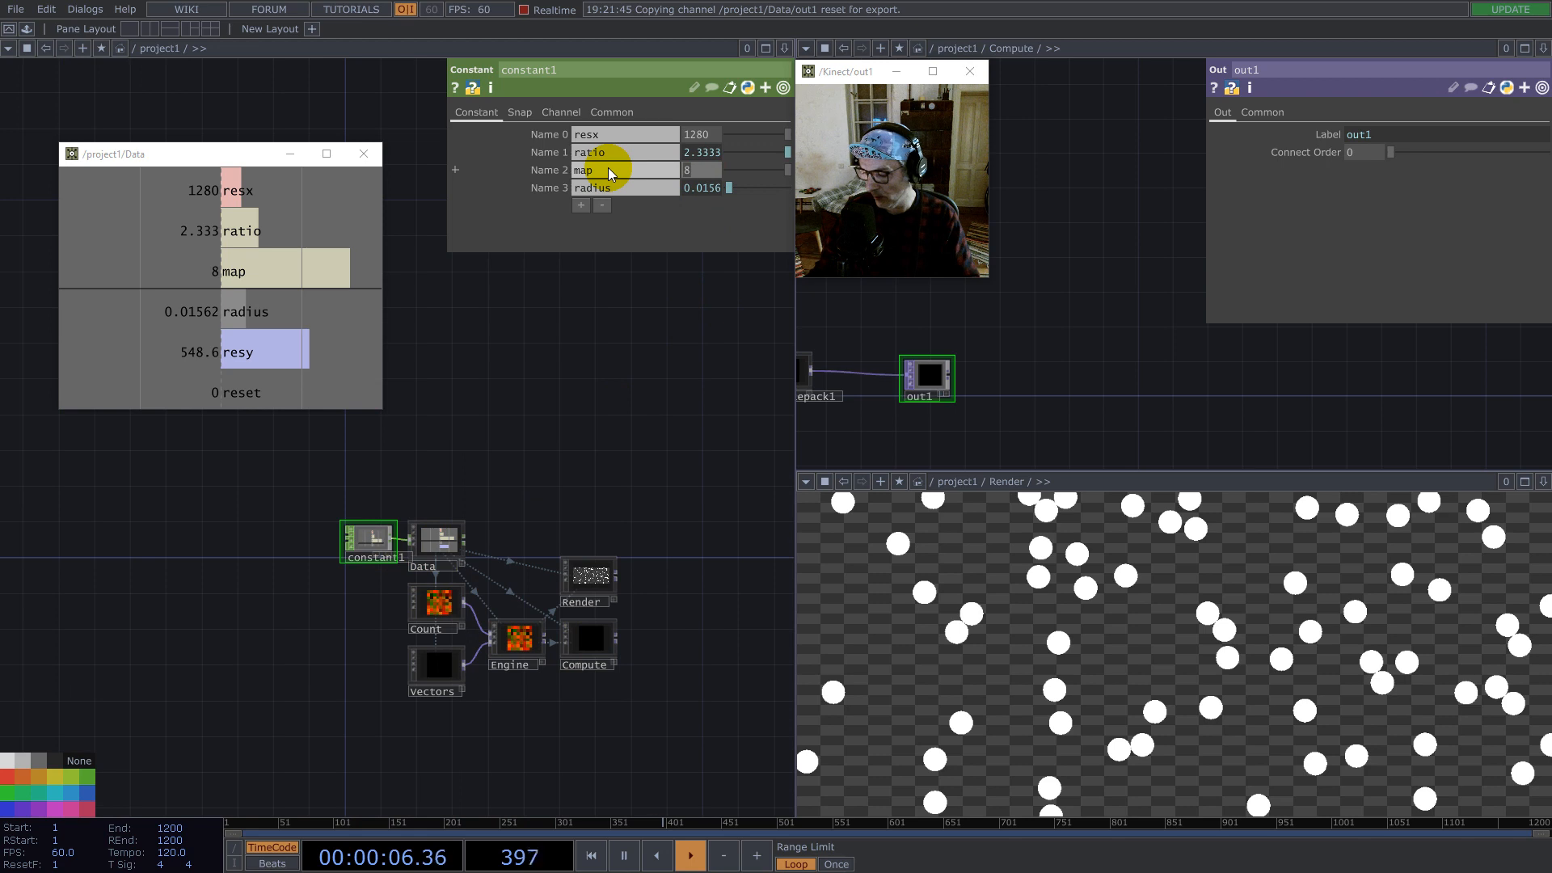
type("32")
key("Return")
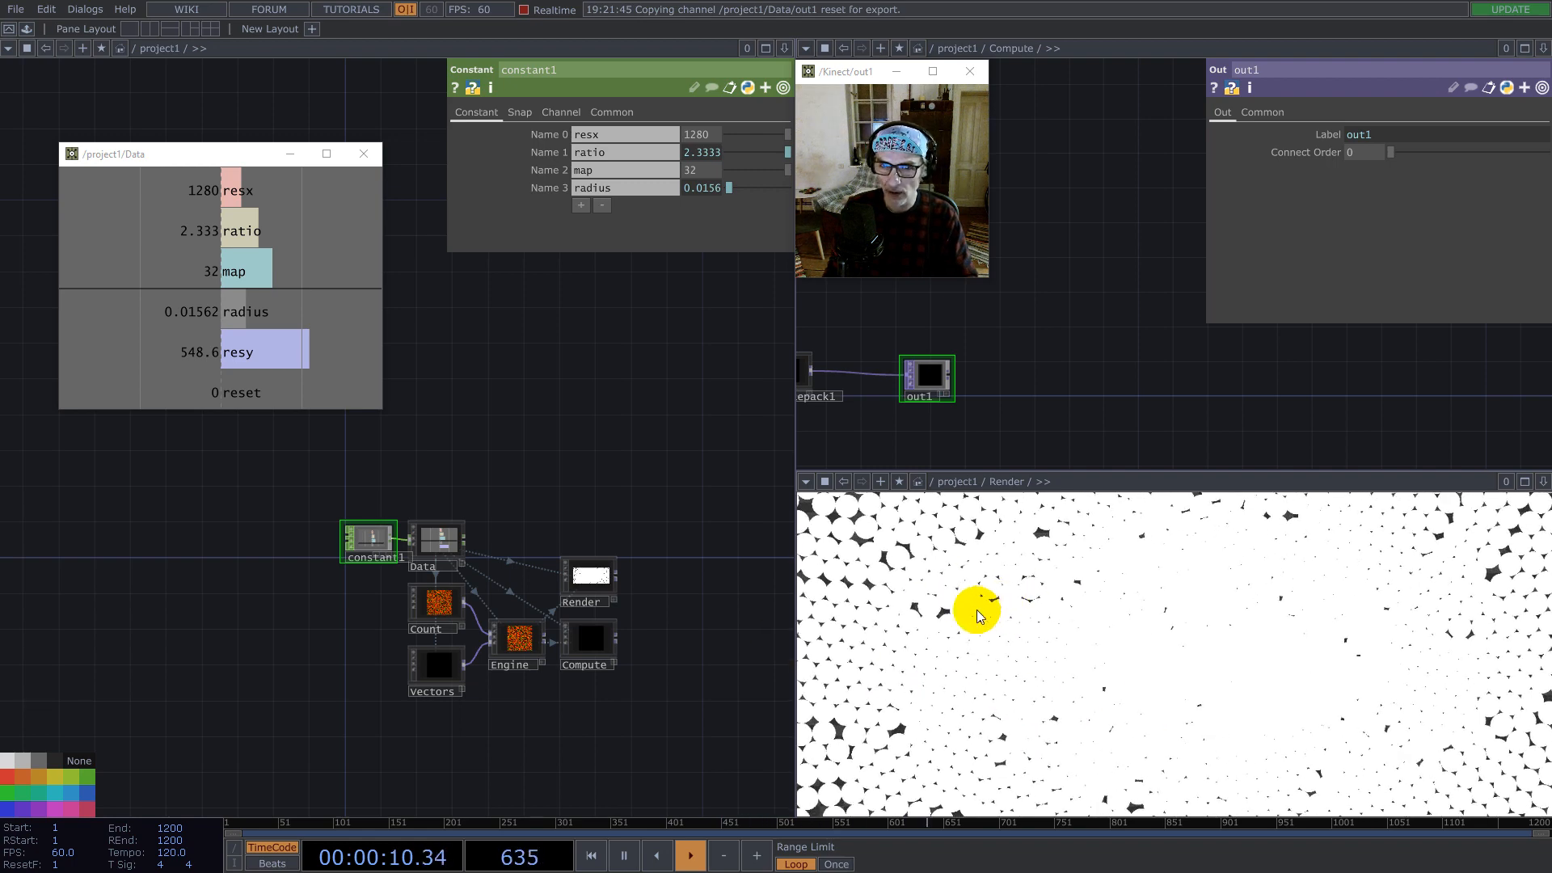
Step: Inside the Render component, duplicate geo1 together with its constant1 material and place the copies below the originals
left_click(590, 574)
double_click(590, 574)
scroll(591, 630, "up", 5)
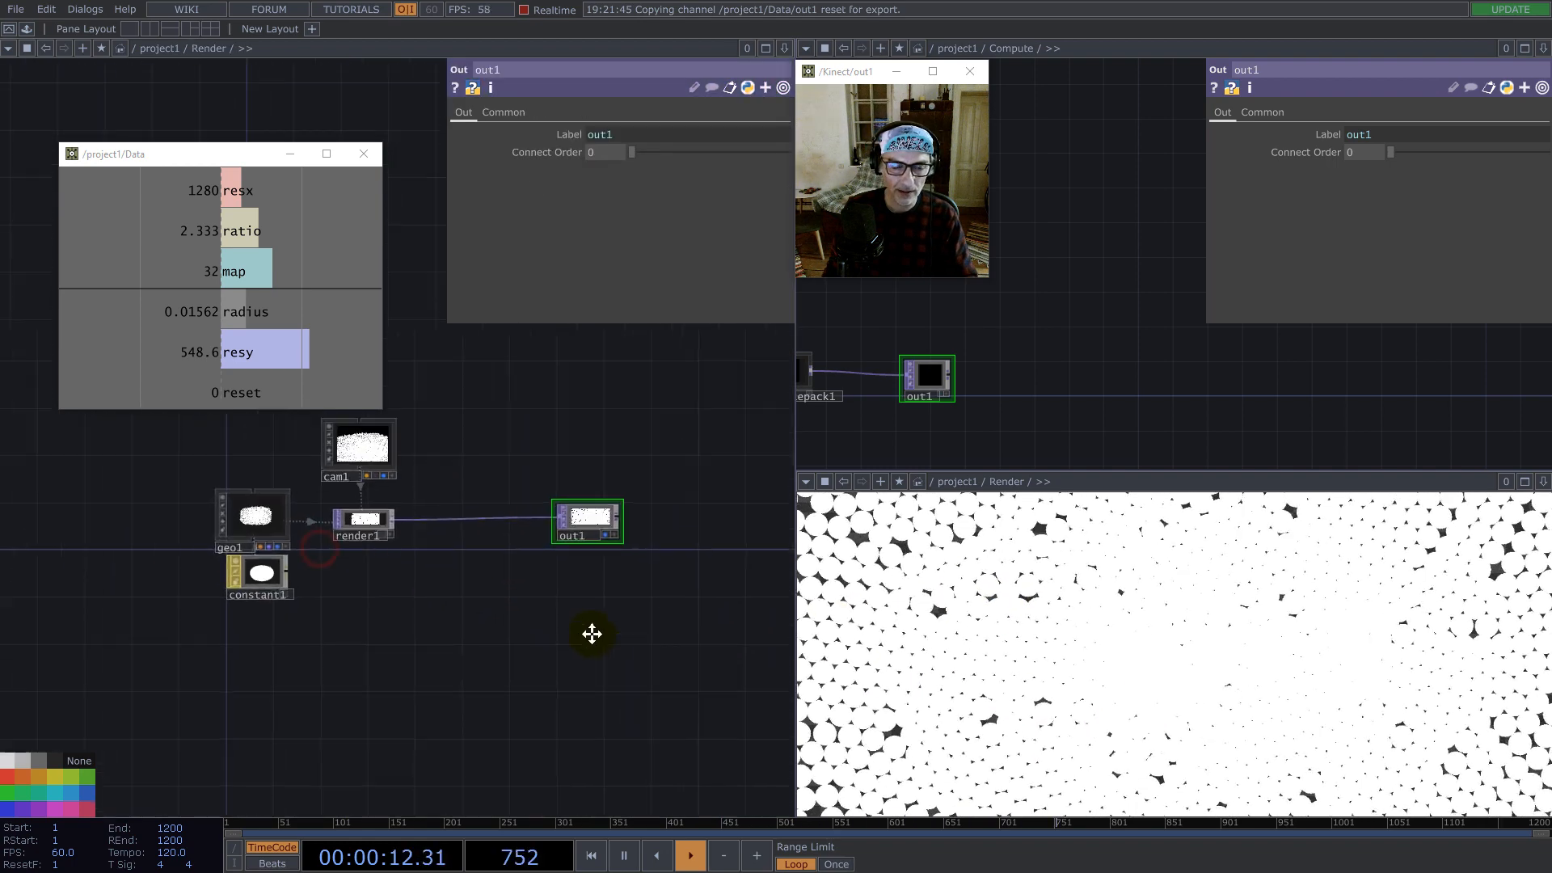
scroll(567, 526, "down", 5)
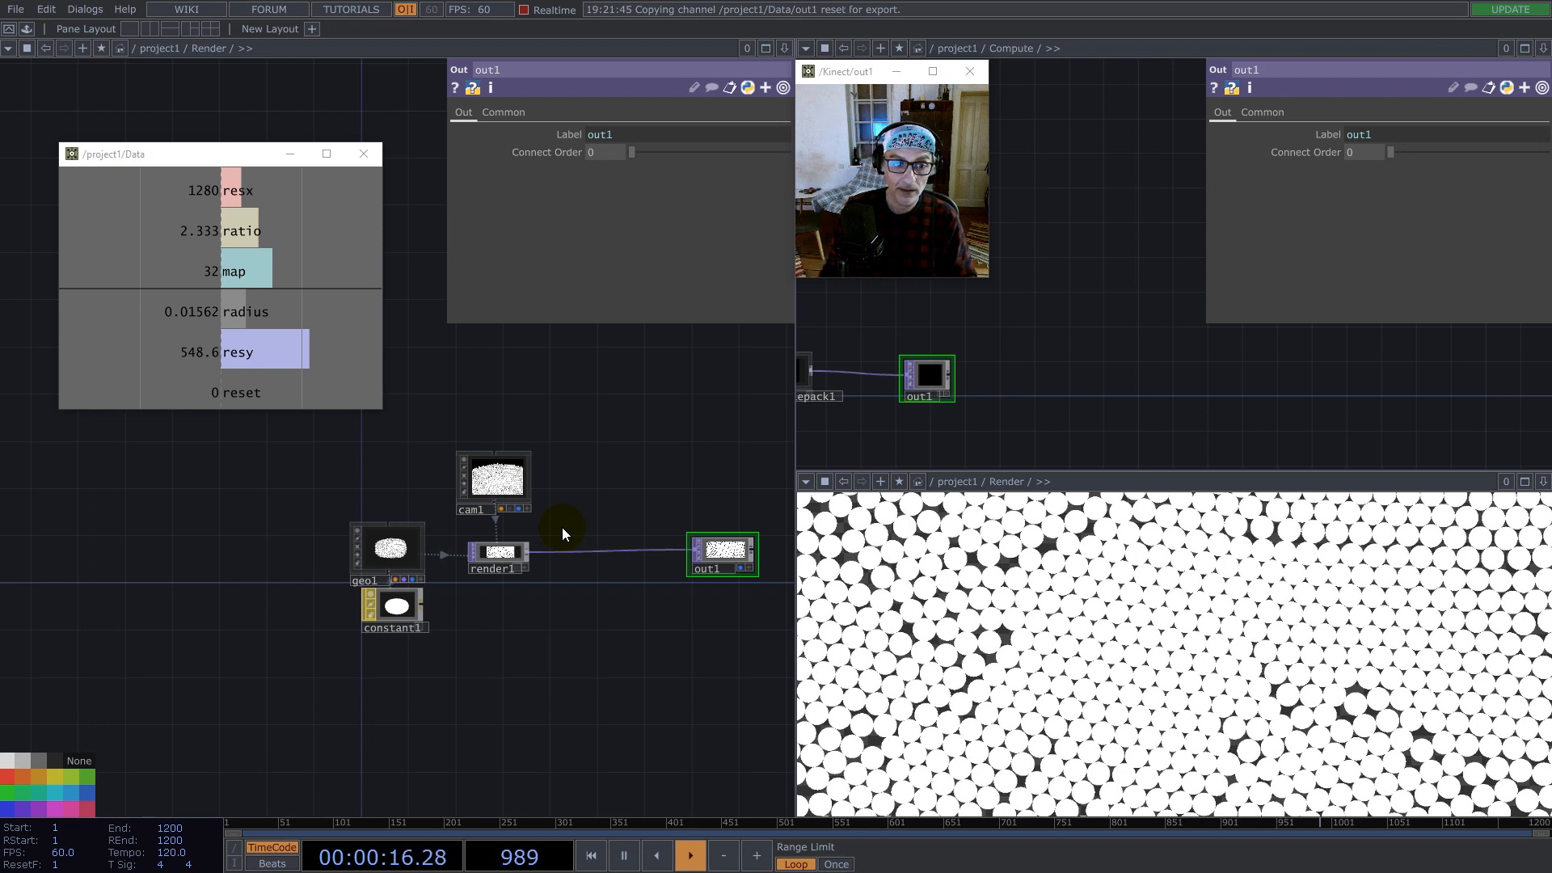
left_click_drag(442, 693, 345, 531)
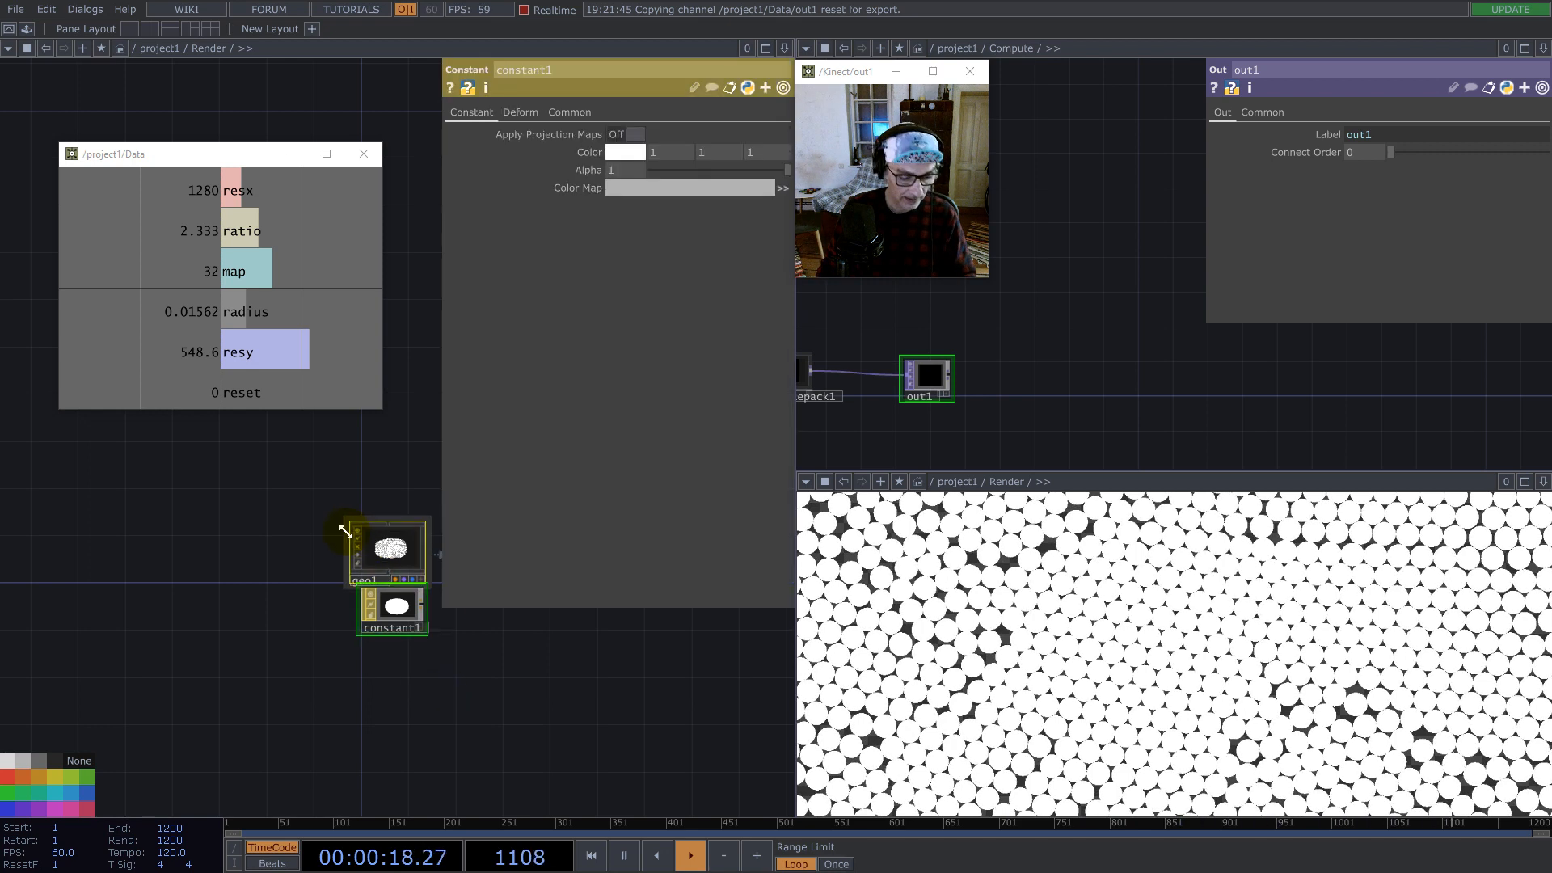
key("ctrl+c")
key("ctrl+v")
left_click_drag(407, 670, 382, 623)
Step: Set the color of the duplicated constant2 material to black (0, 0, 0)
left_click(381, 691)
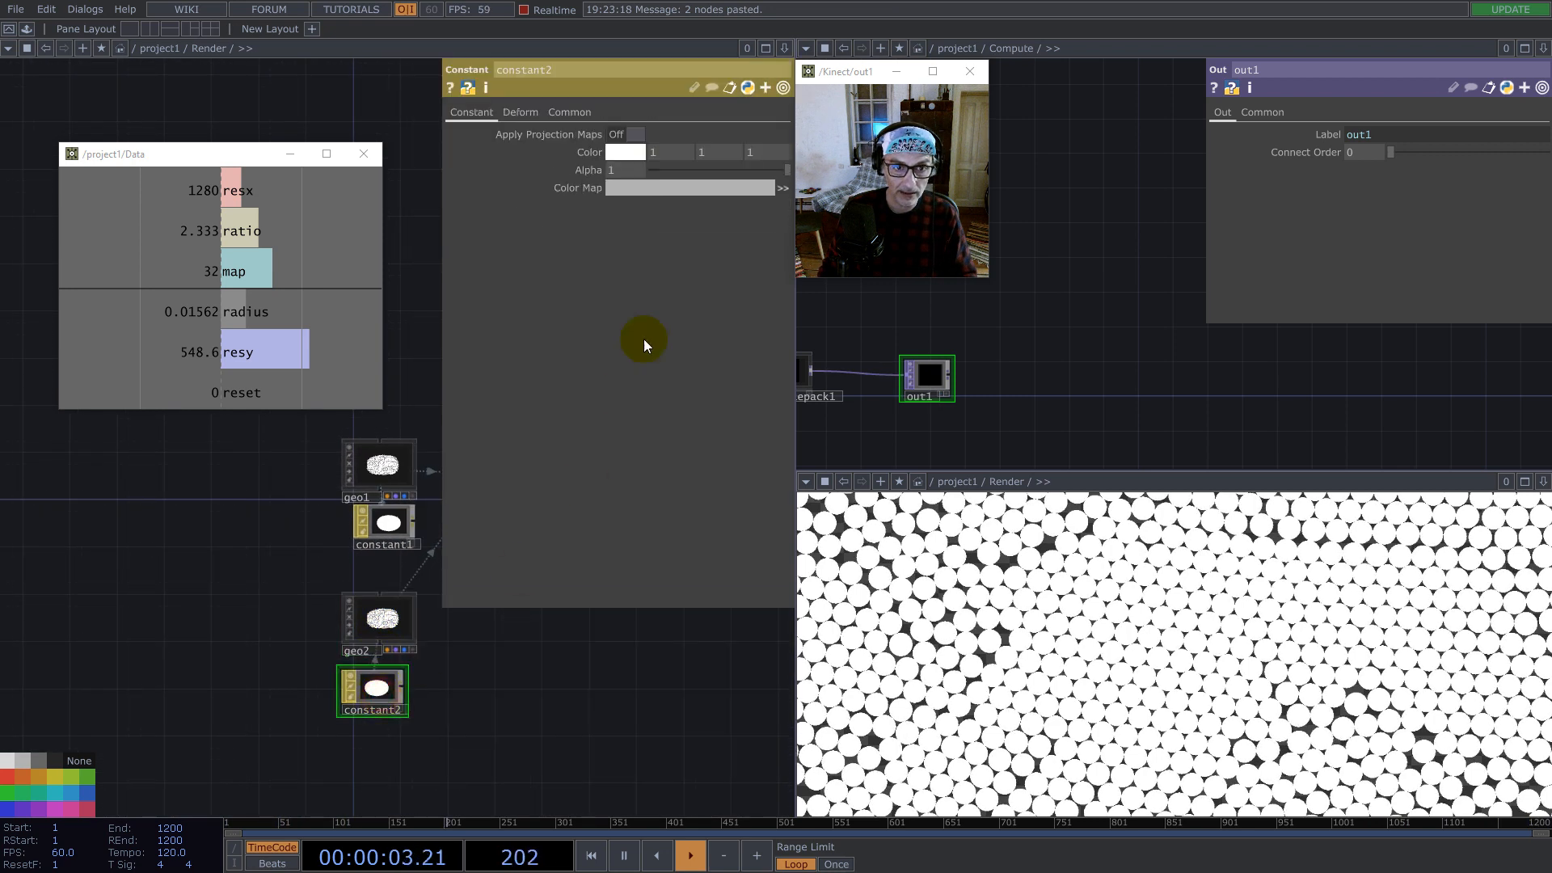
left_click(621, 156)
left_click(597, 198)
left_click(716, 127)
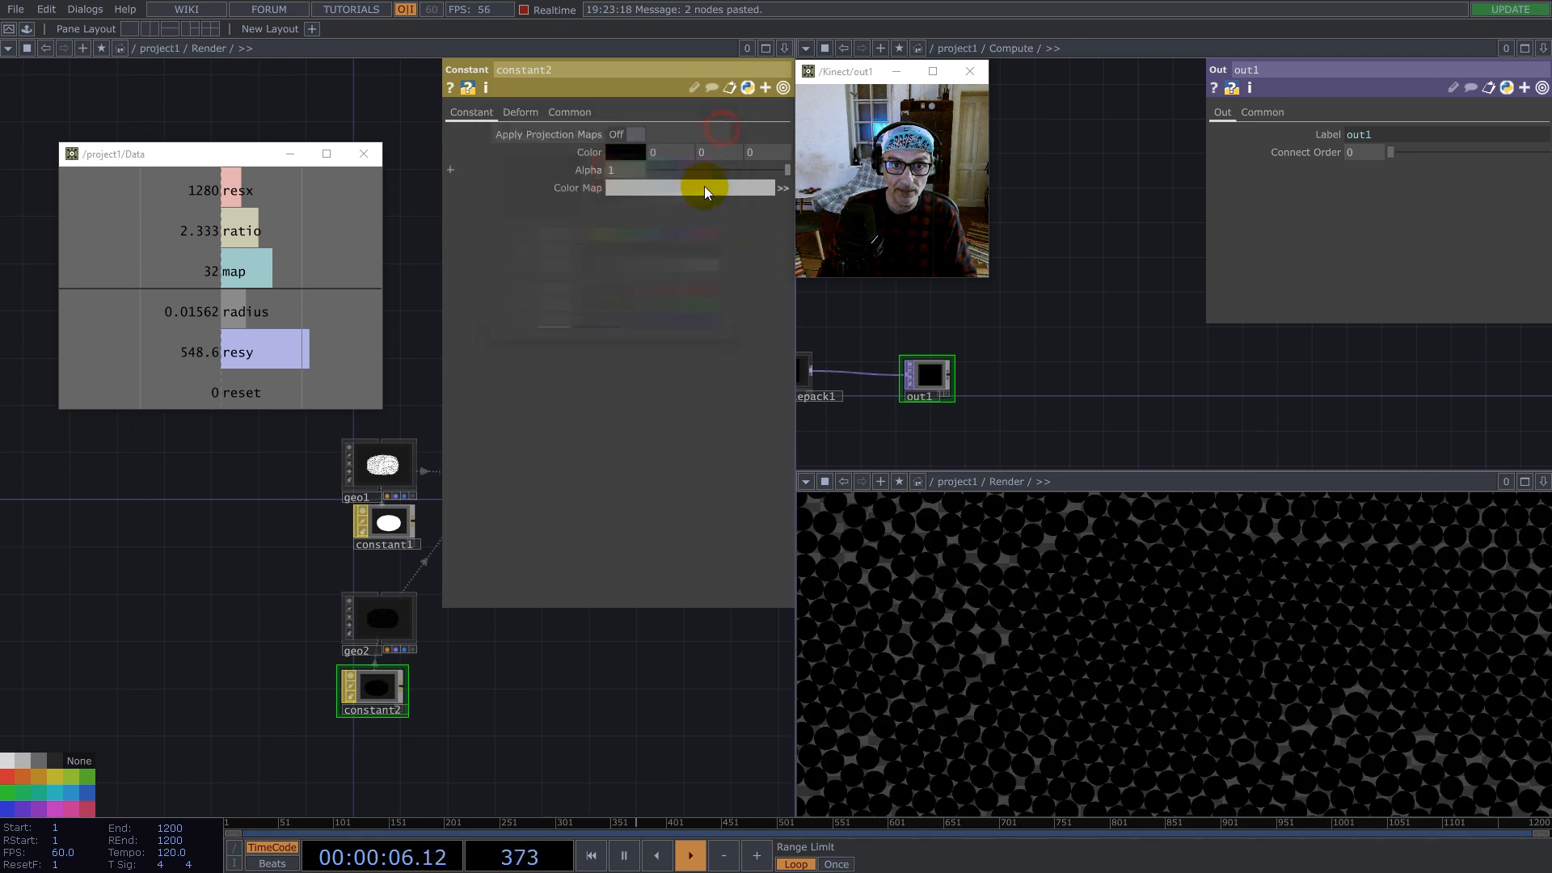
Step: Set the constant2 material's Wire Frame option to Topology Wire Frame
scroll(485, 636, "up", 3)
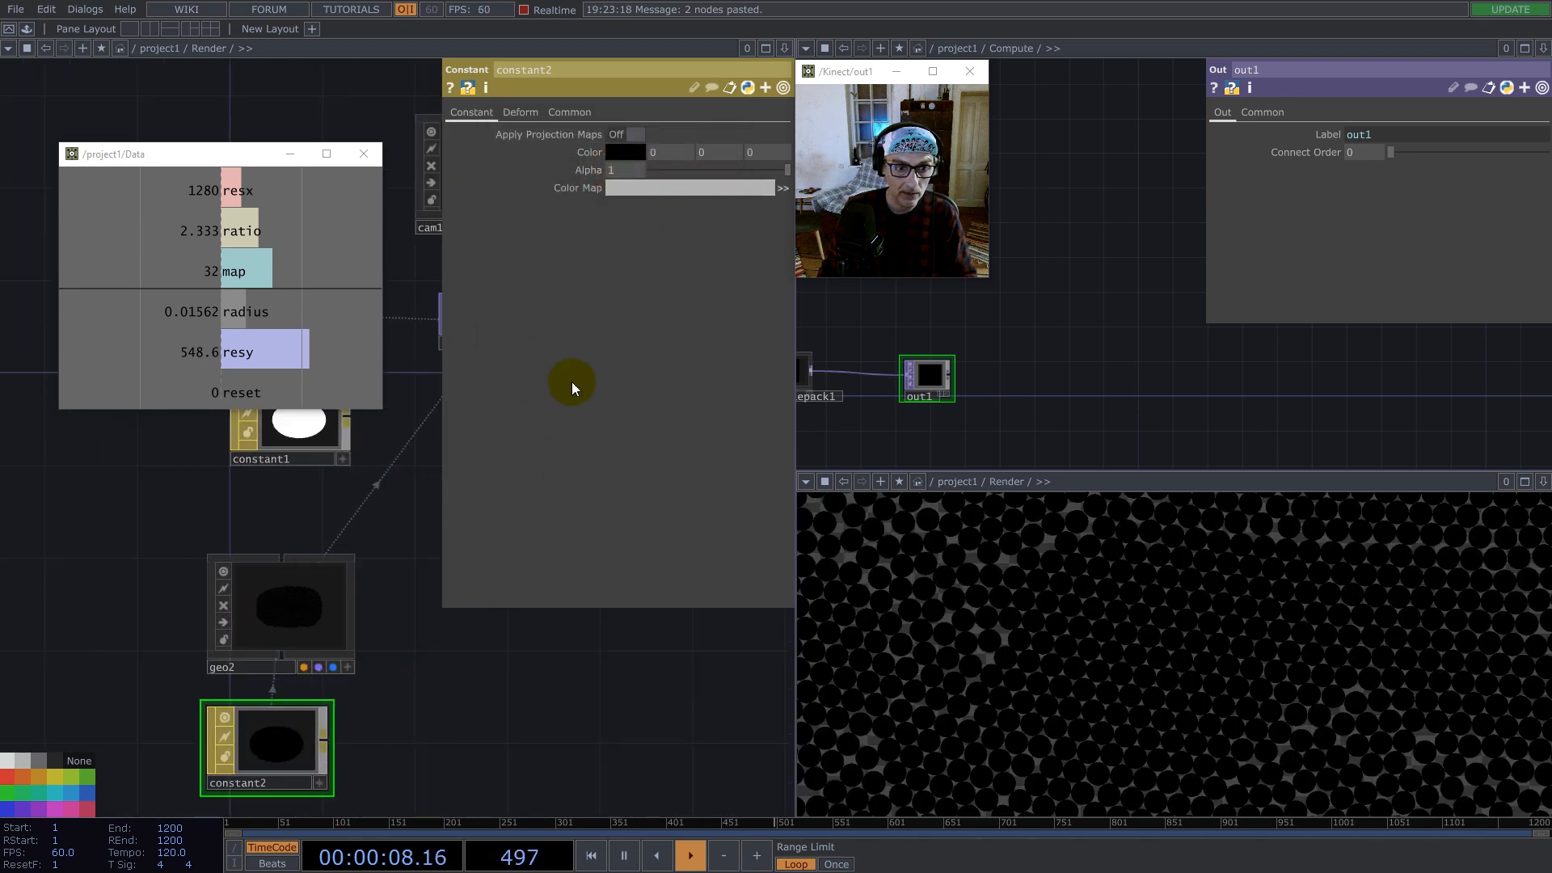
left_click(570, 112)
left_click(647, 507)
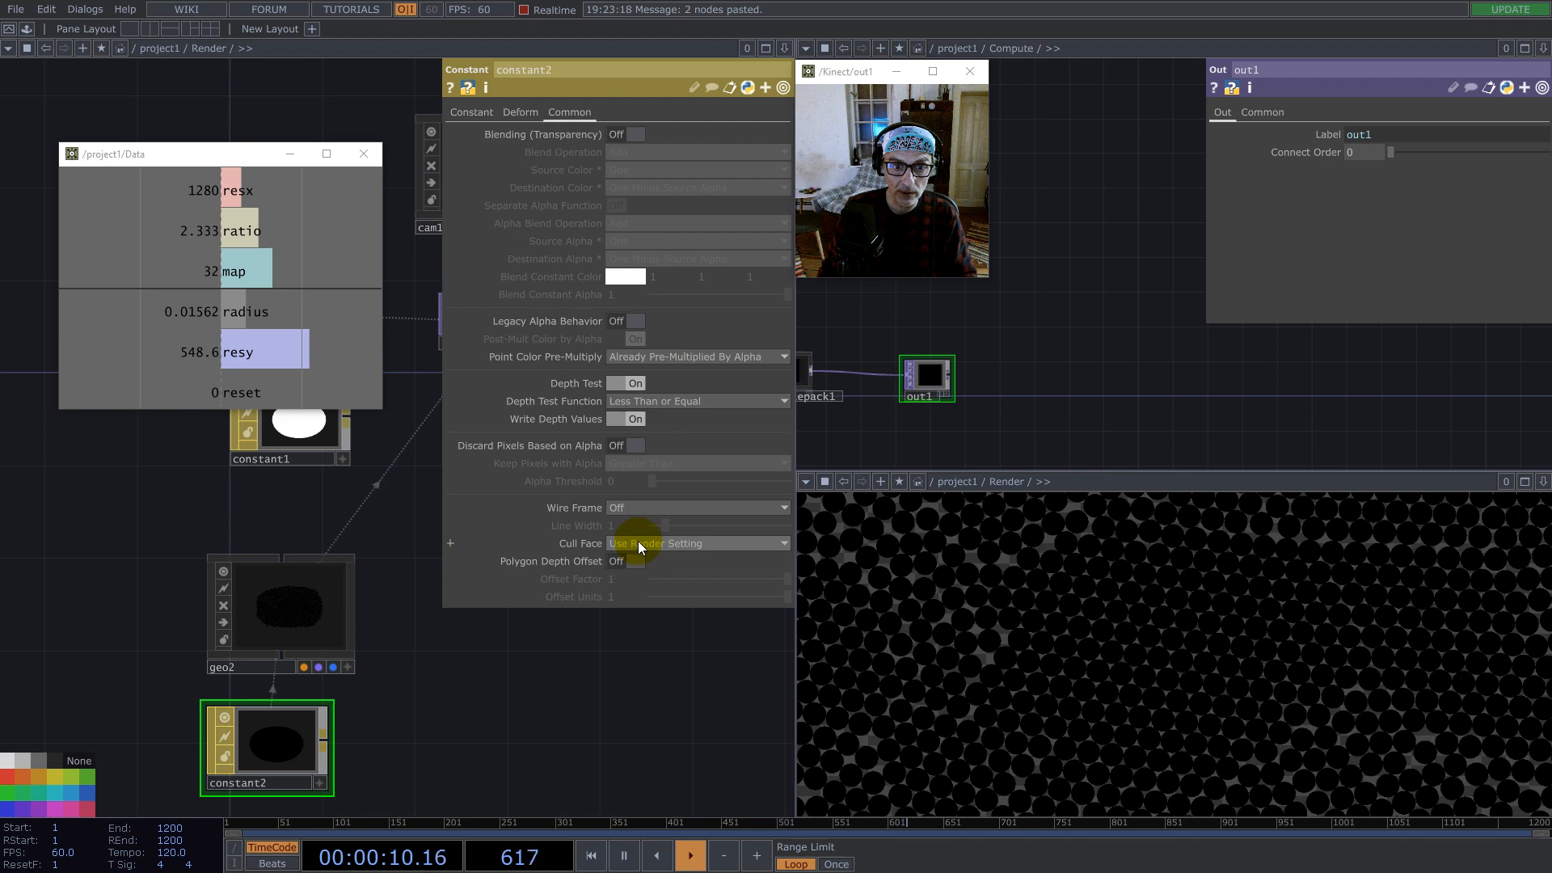
left_click(638, 556)
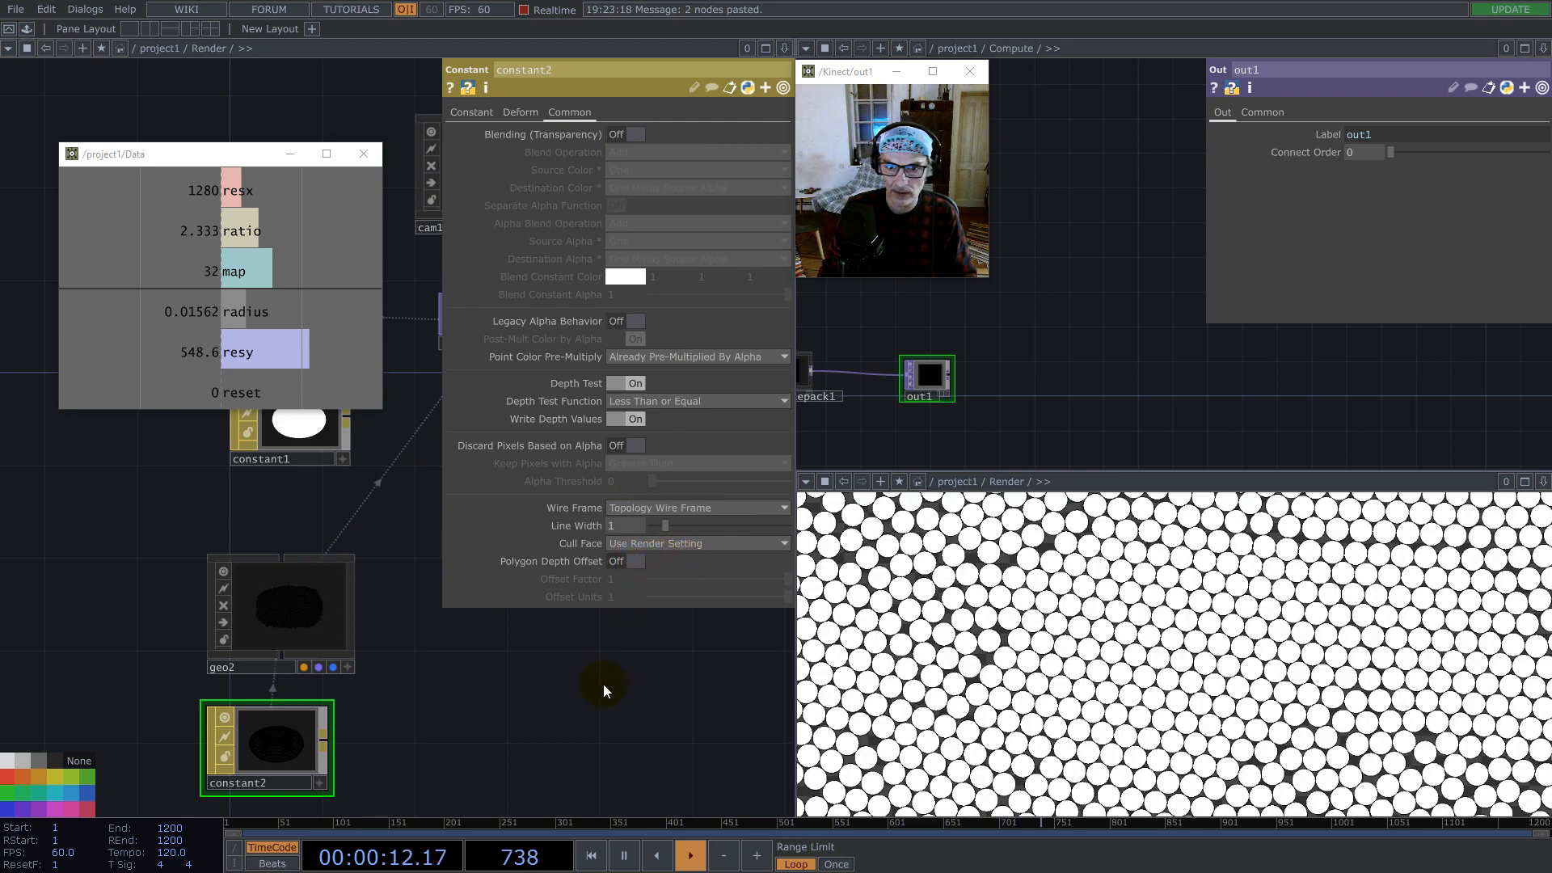
Step: Add a Render Pass TOP below render1, with geo2 as its Geometry and render1 as its Render/RenderPass TOP
left_click_drag(469, 721, 318, 716)
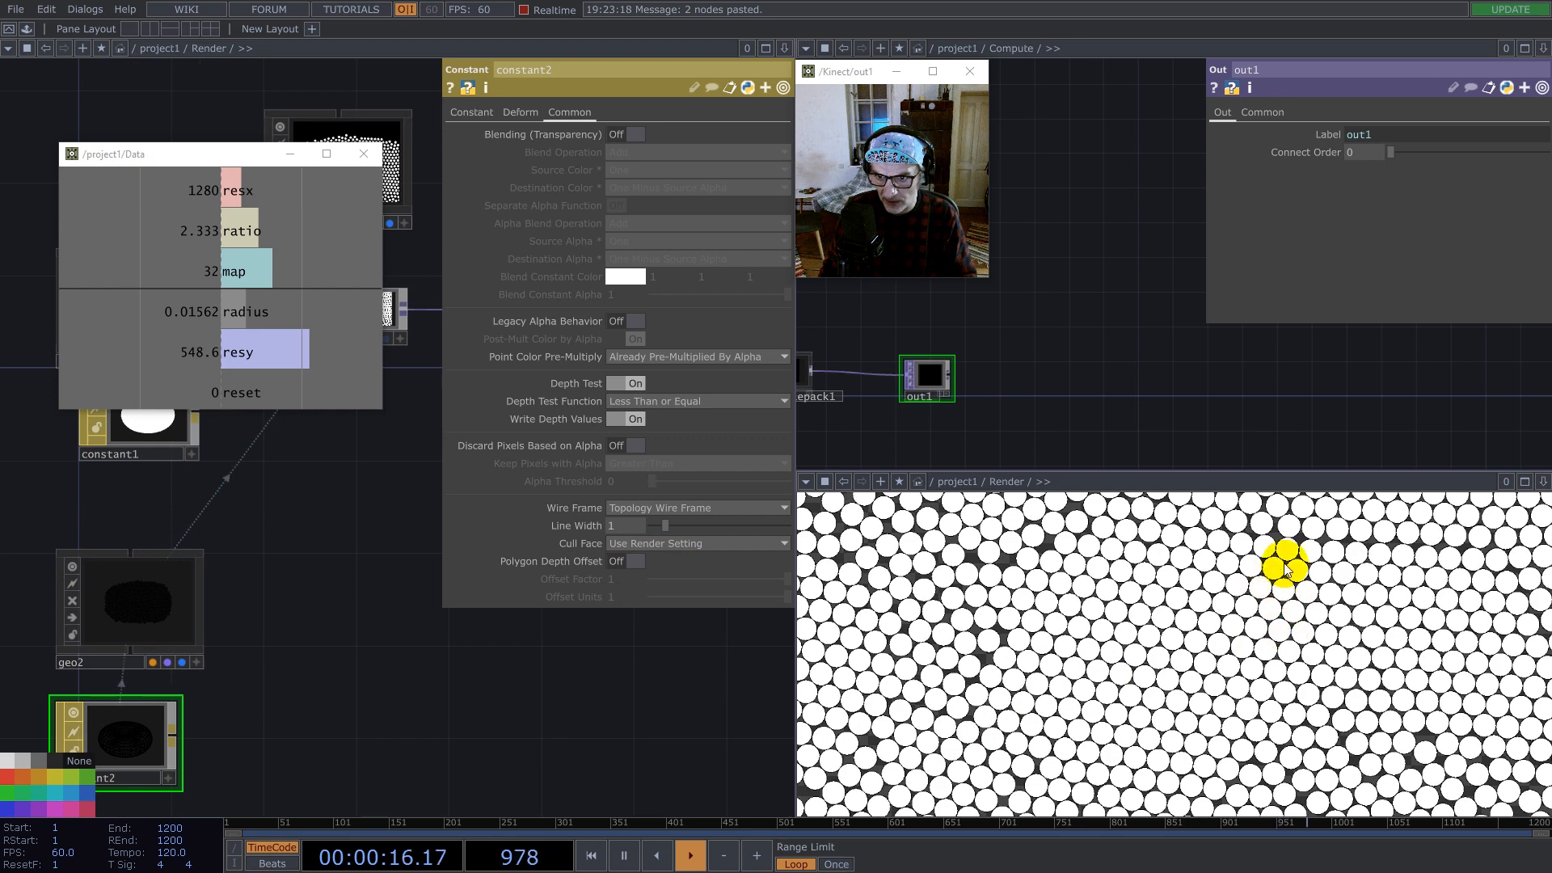
scroll(380, 626, "down", 5)
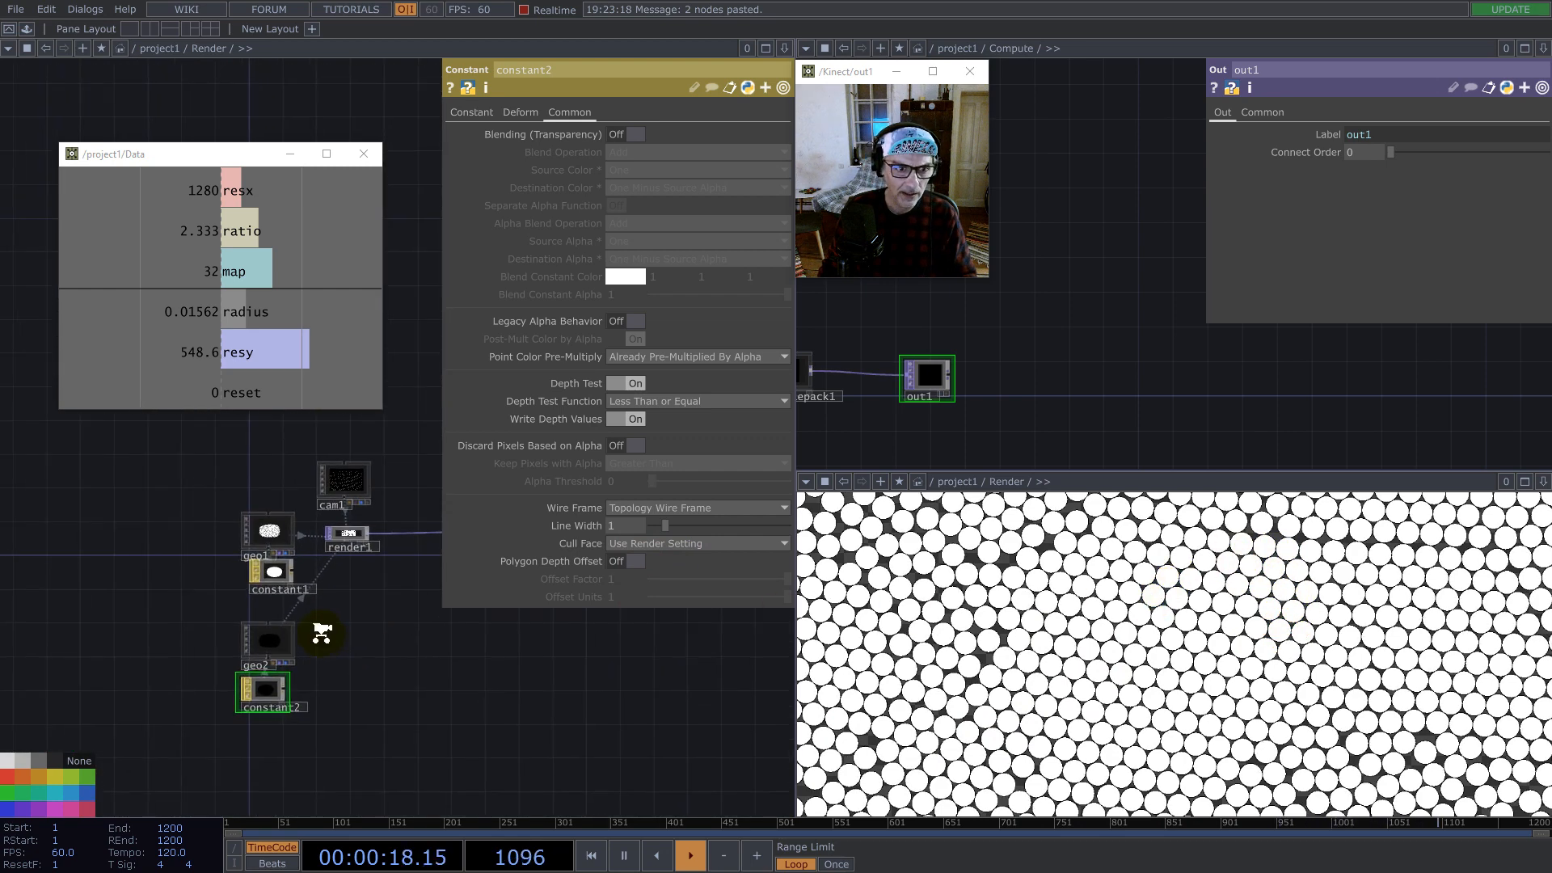
scroll(339, 622, "up", 3)
key("Tab")
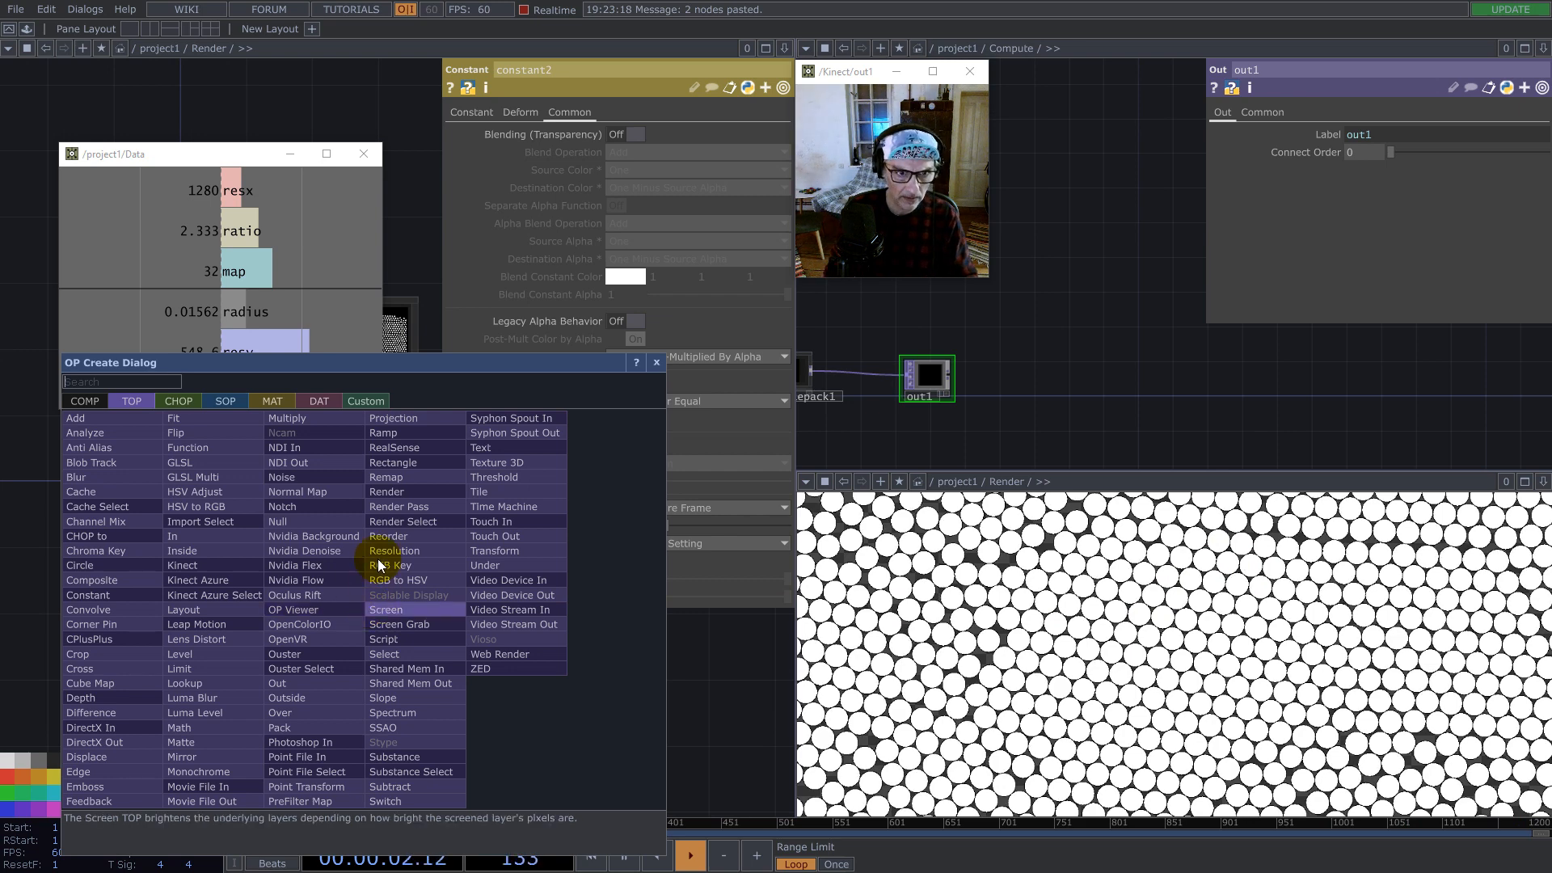
left_click(399, 507)
left_click(371, 626)
left_click_drag(235, 654, 631, 177)
left_click_drag(363, 438, 637, 138)
Step: Set the Geometry of render1 to geo1 only
left_click_drag(537, 495, 531, 627)
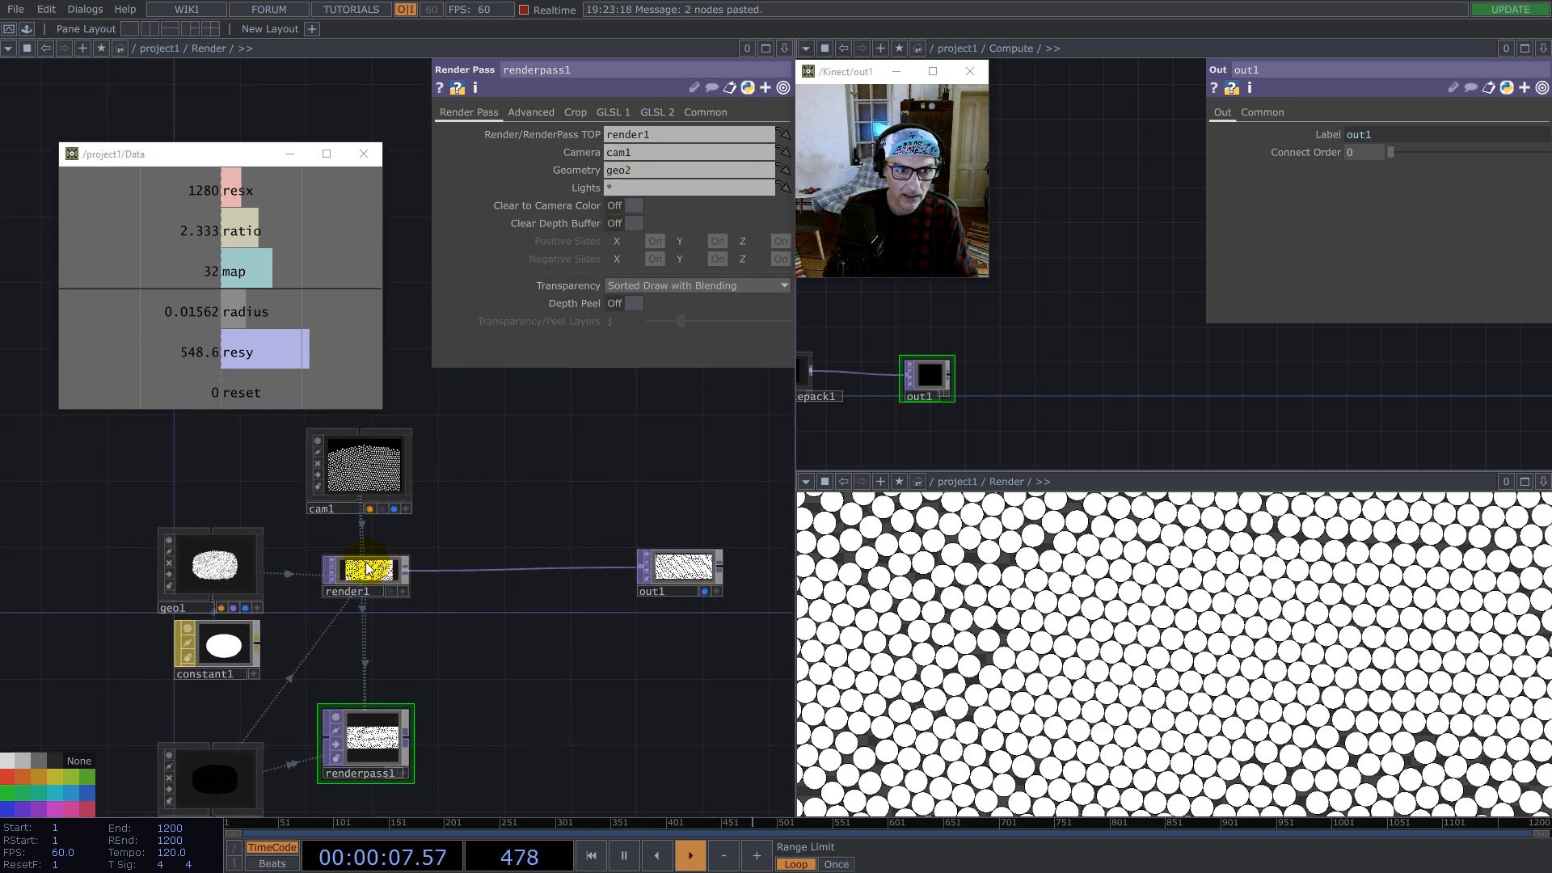
left_click(365, 571)
left_click_drag(230, 561, 633, 167)
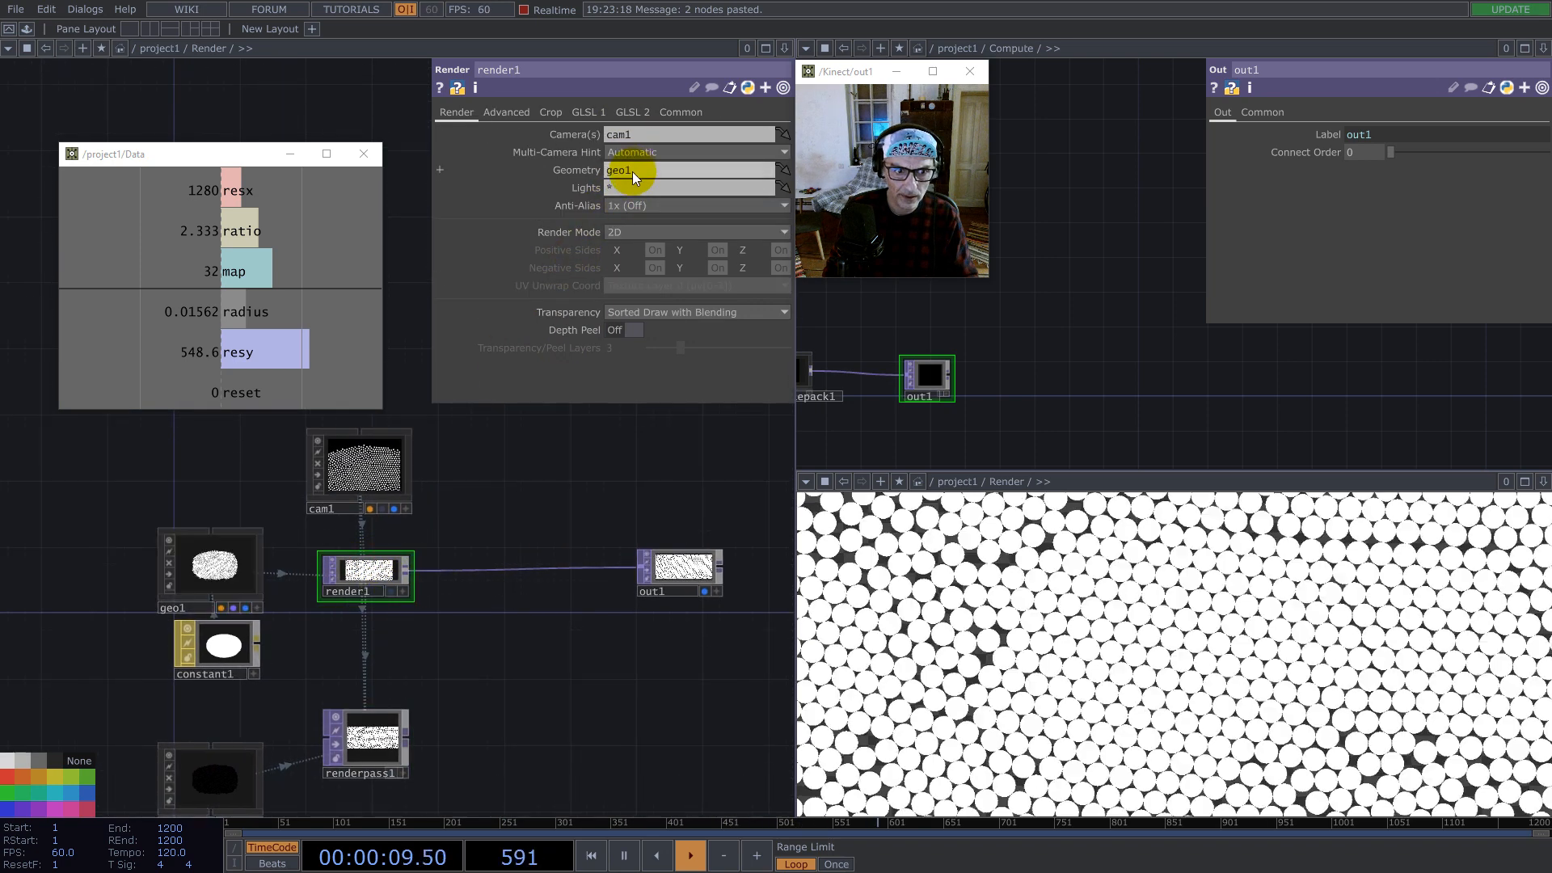
Step: Turn on Depth Peel for renderpass1 and examine its wireframe output up close
left_click_drag(356, 727, 401, 770)
left_click(633, 303)
left_click_drag(493, 759, 502, 531)
scroll(371, 579, "up", 10)
scroll(371, 579, "down", 9)
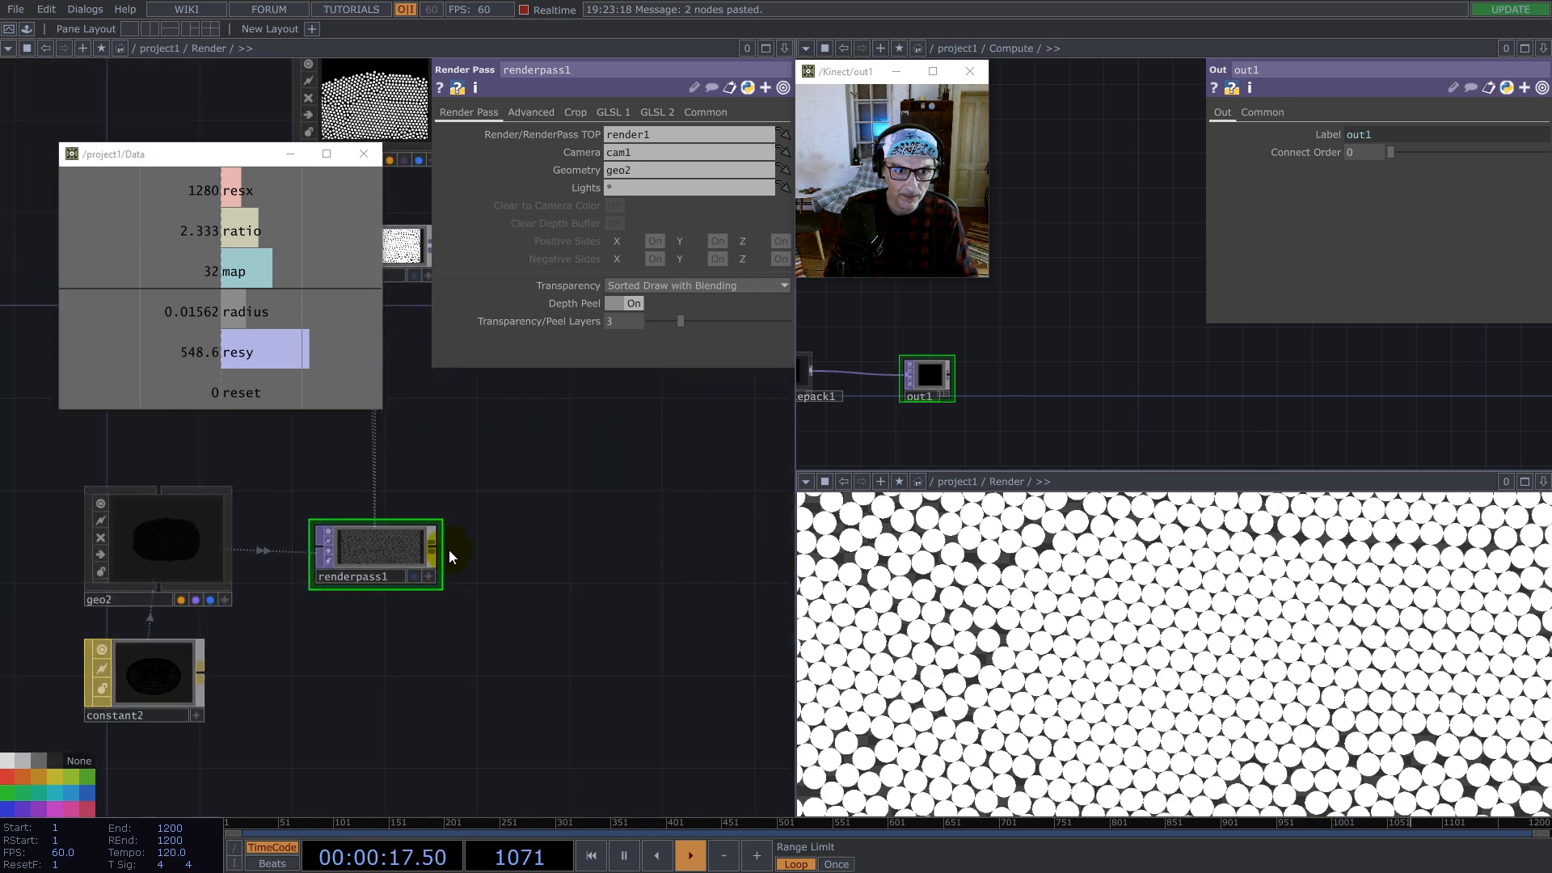
Step: Add an Over TOP fed by renderpass1 and place it up and to the right of that node
left_click(436, 546)
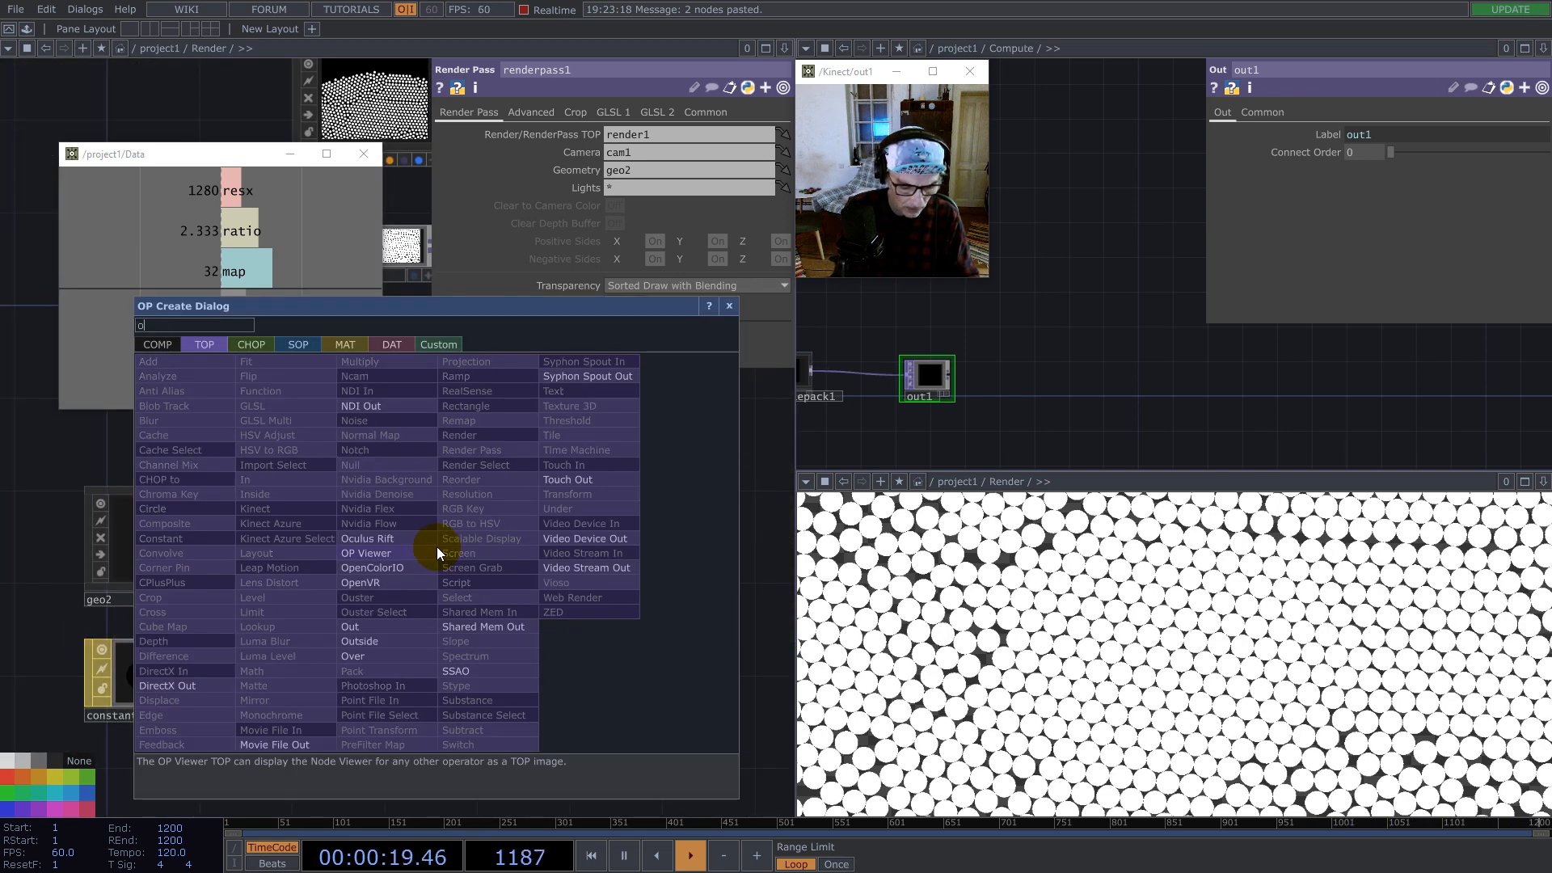
right_click(365, 653)
left_click(695, 448)
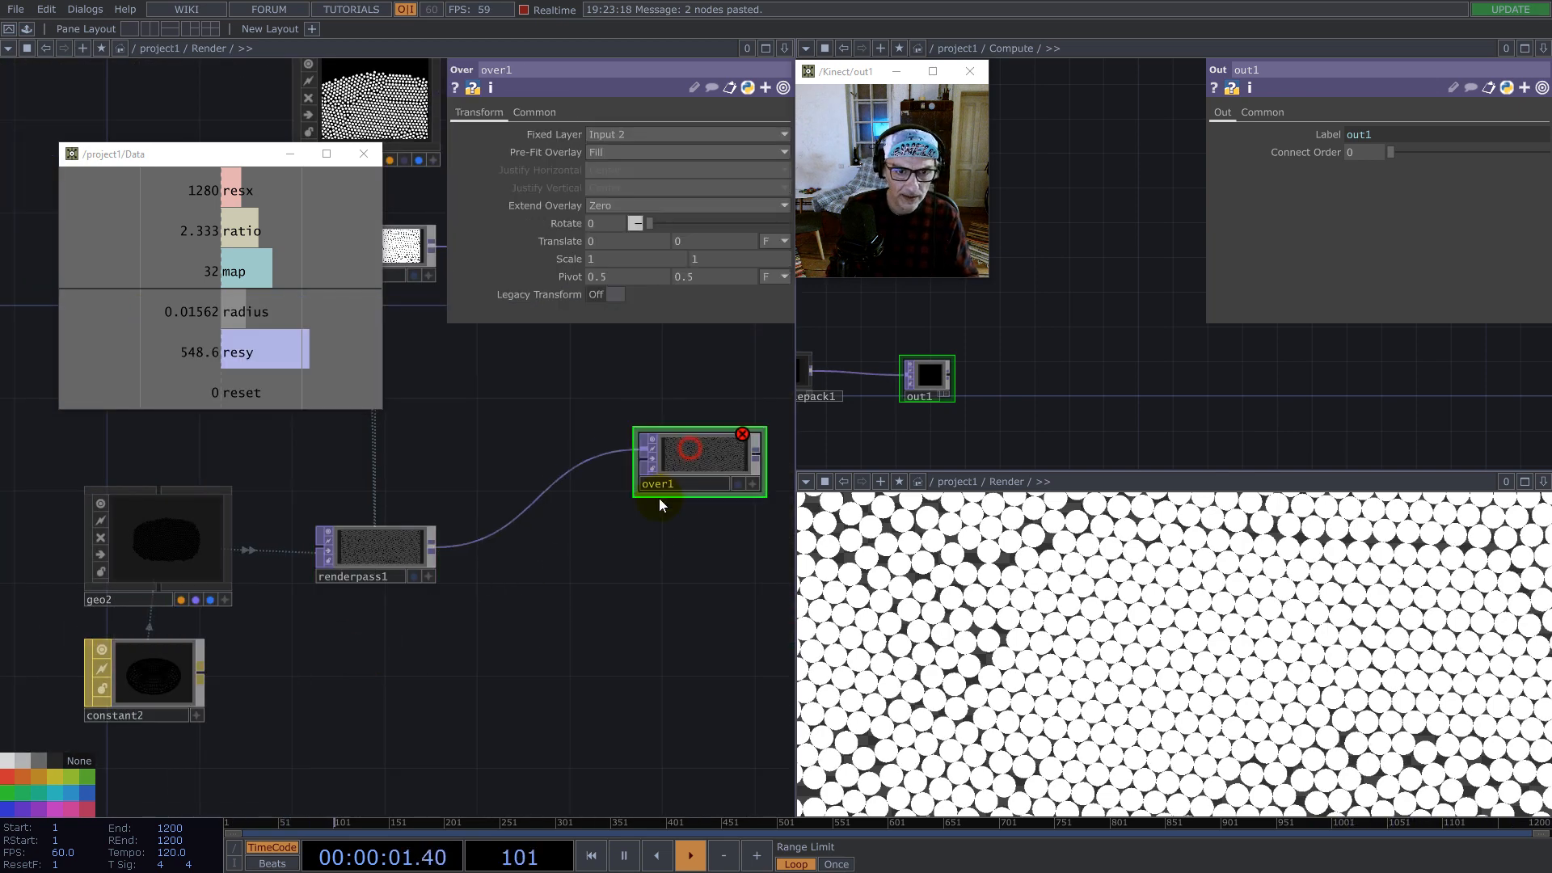
Step: Wire render1 into over1 with renderpass1, connect over1 to out1, and place it between the render nodes and out1
left_click_drag(627, 593, 510, 734)
left_click_drag(320, 502, 344, 571)
left_click(340, 455)
left_click(550, 661)
left_click(662, 665)
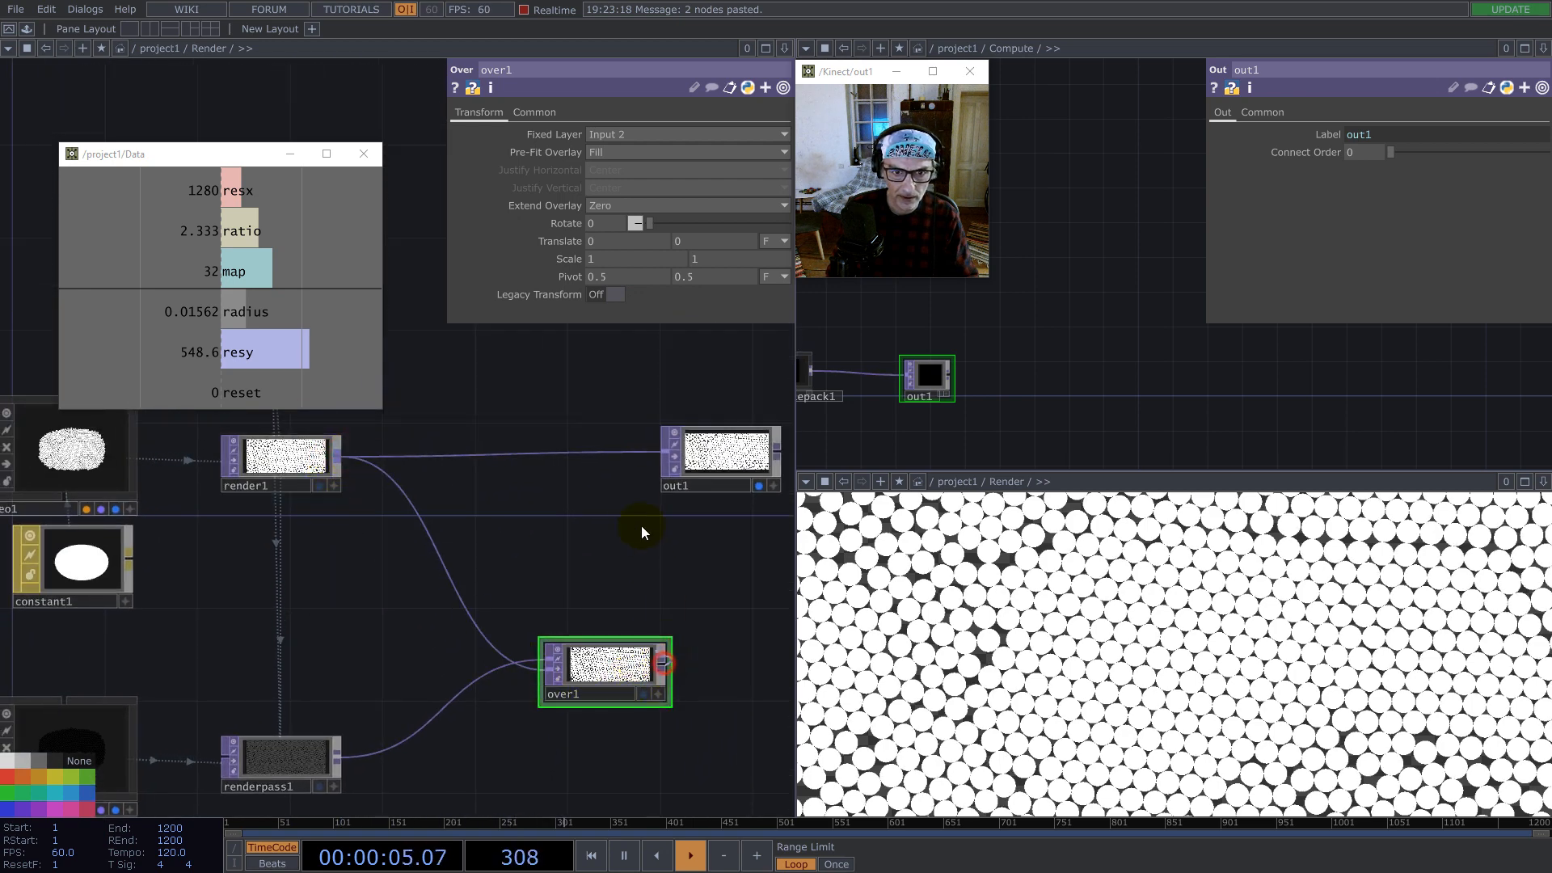
left_click(668, 454)
left_click_drag(606, 666, 536, 551)
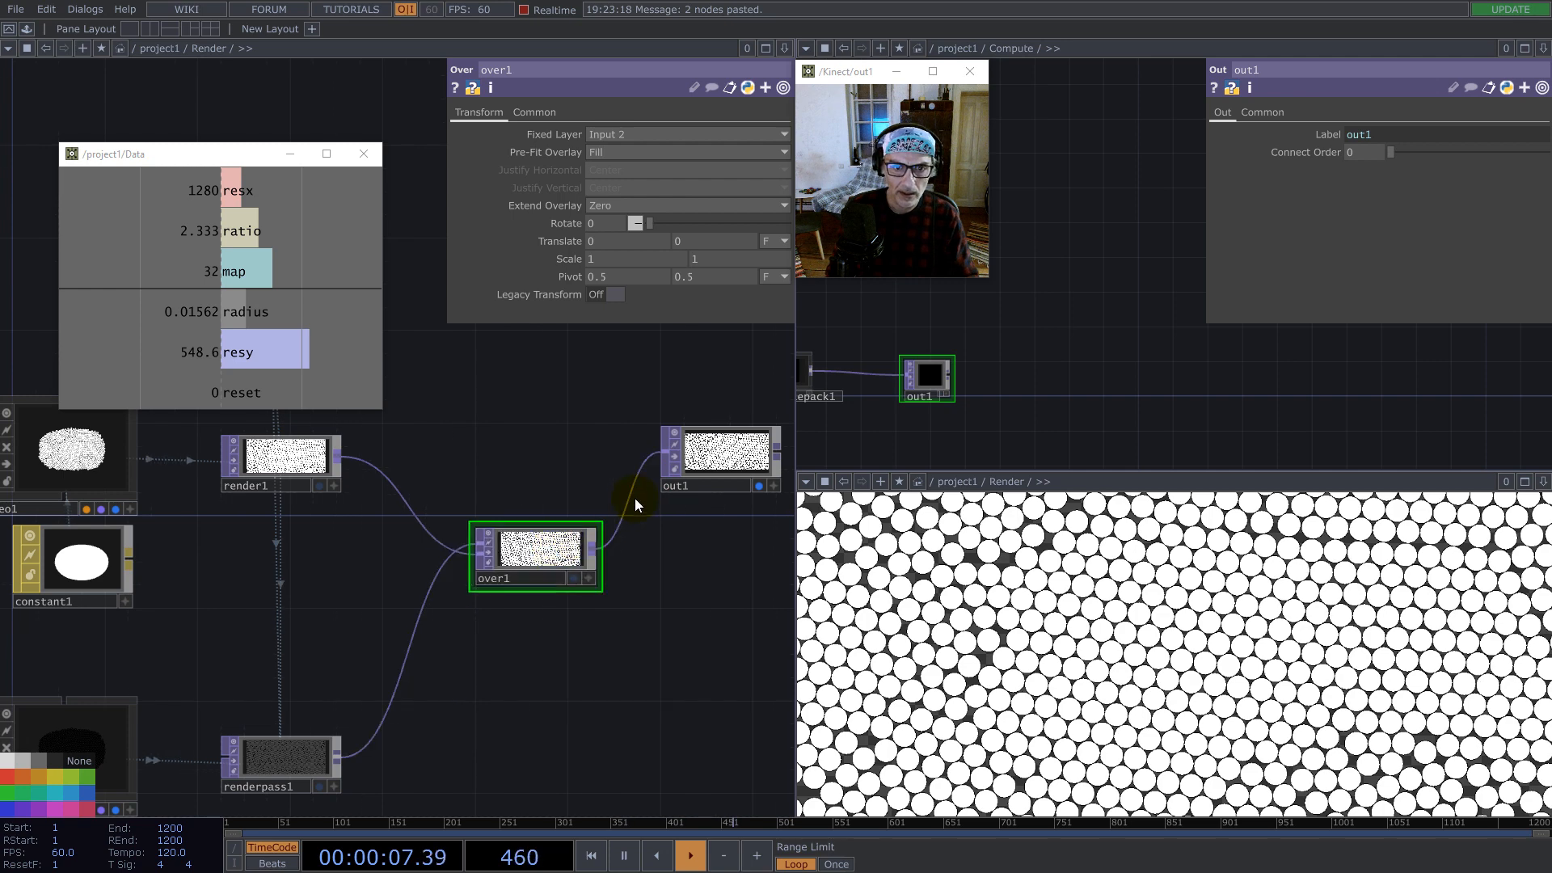
Step: Display the Render network in the geometry viewer of the preview pane and examine the particles in 3D
scroll(634, 501, "down", 4)
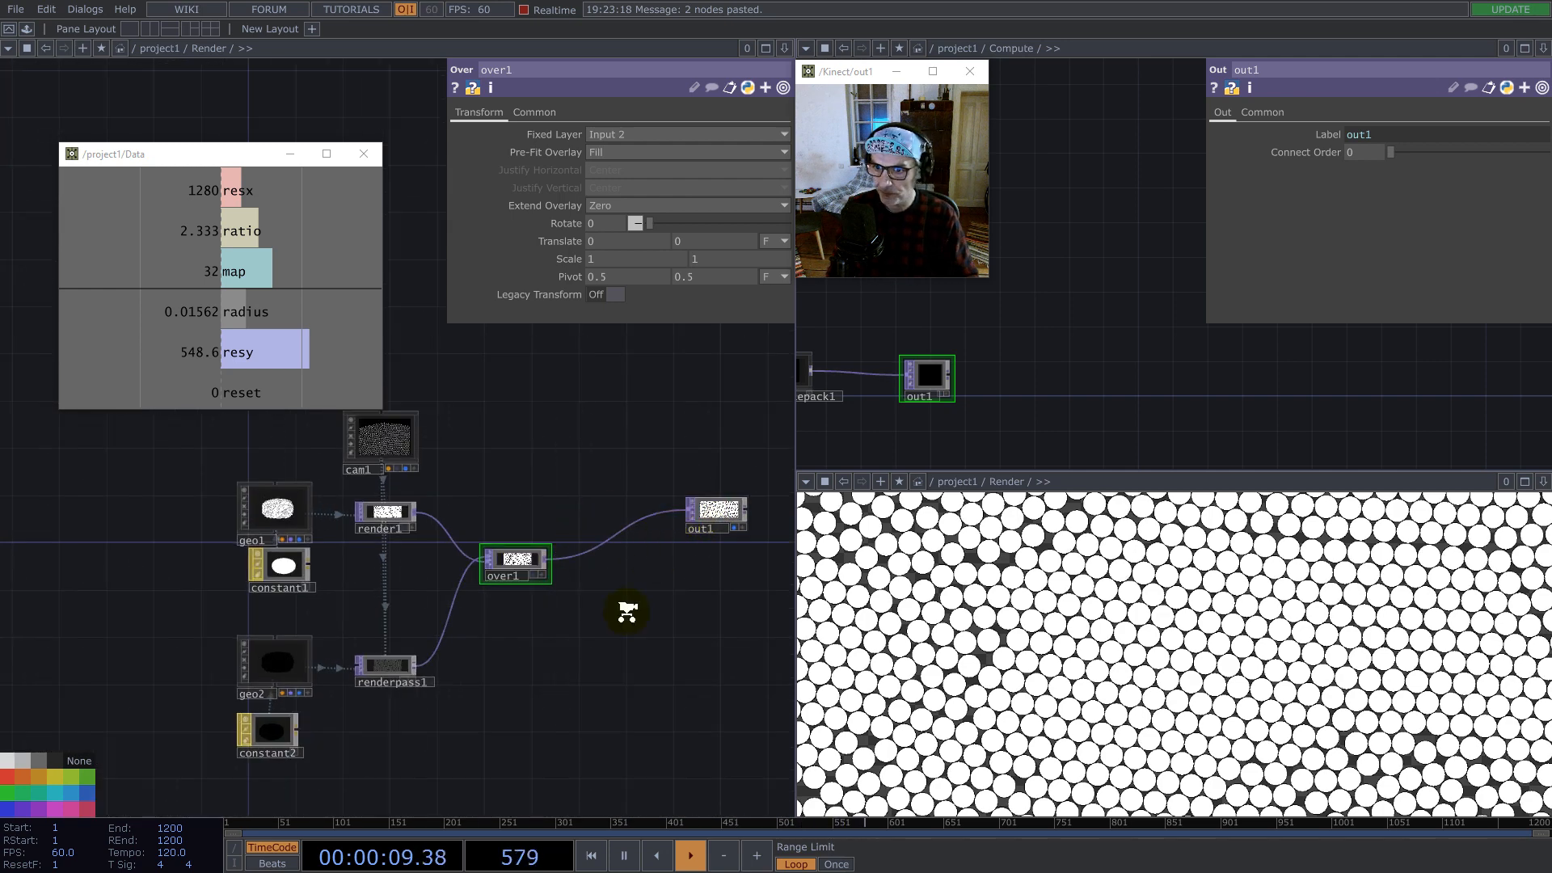
scroll(623, 609, "down", 4)
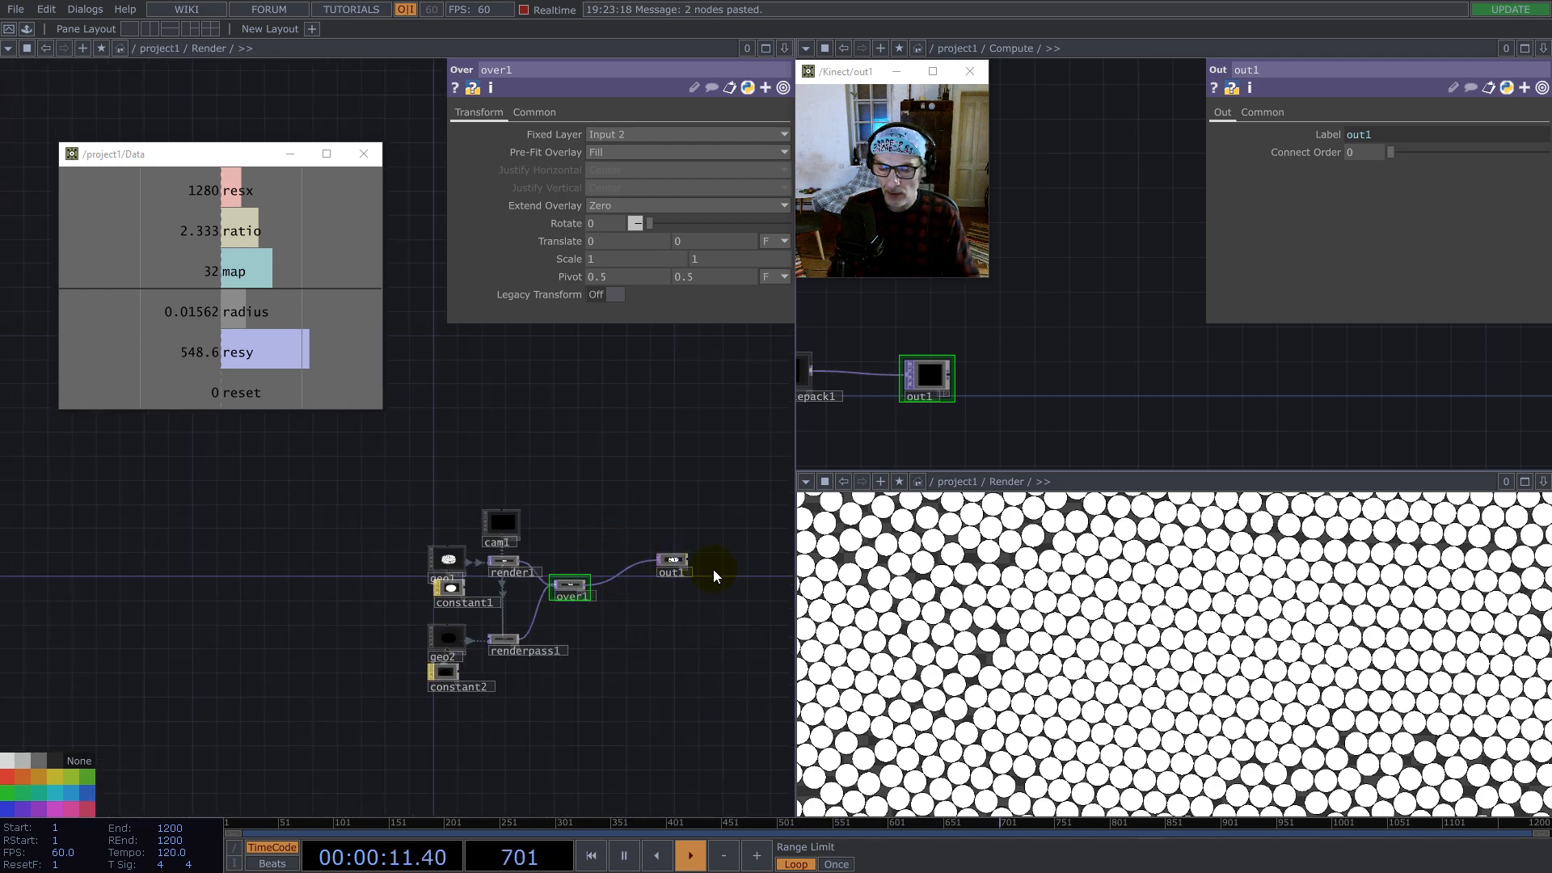
left_click(807, 484)
left_click(824, 521)
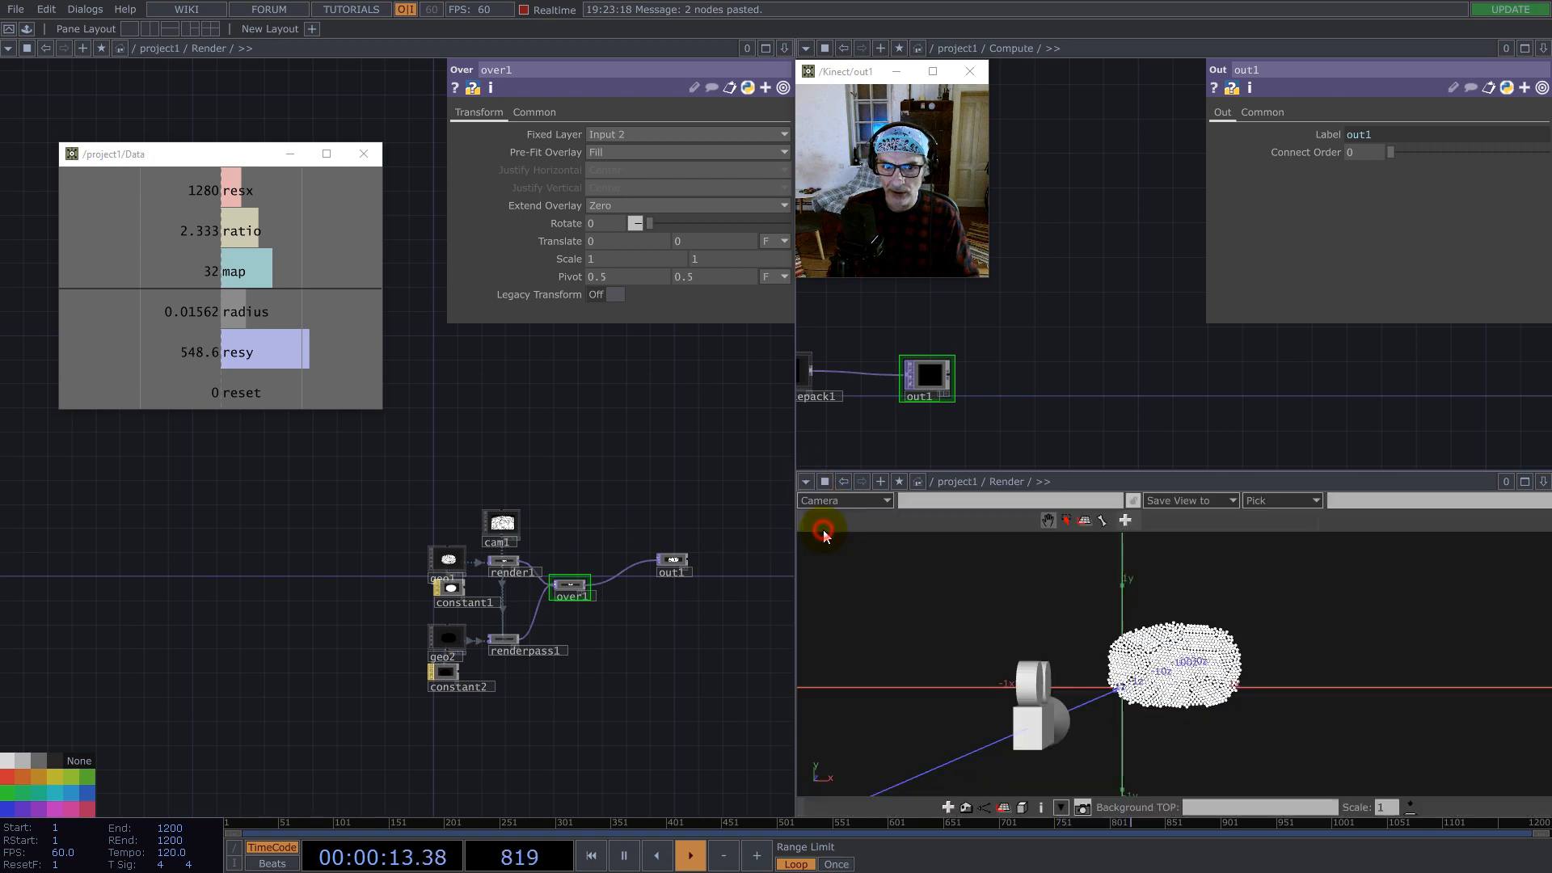
right_click_drag(1172, 677, 1501, 677)
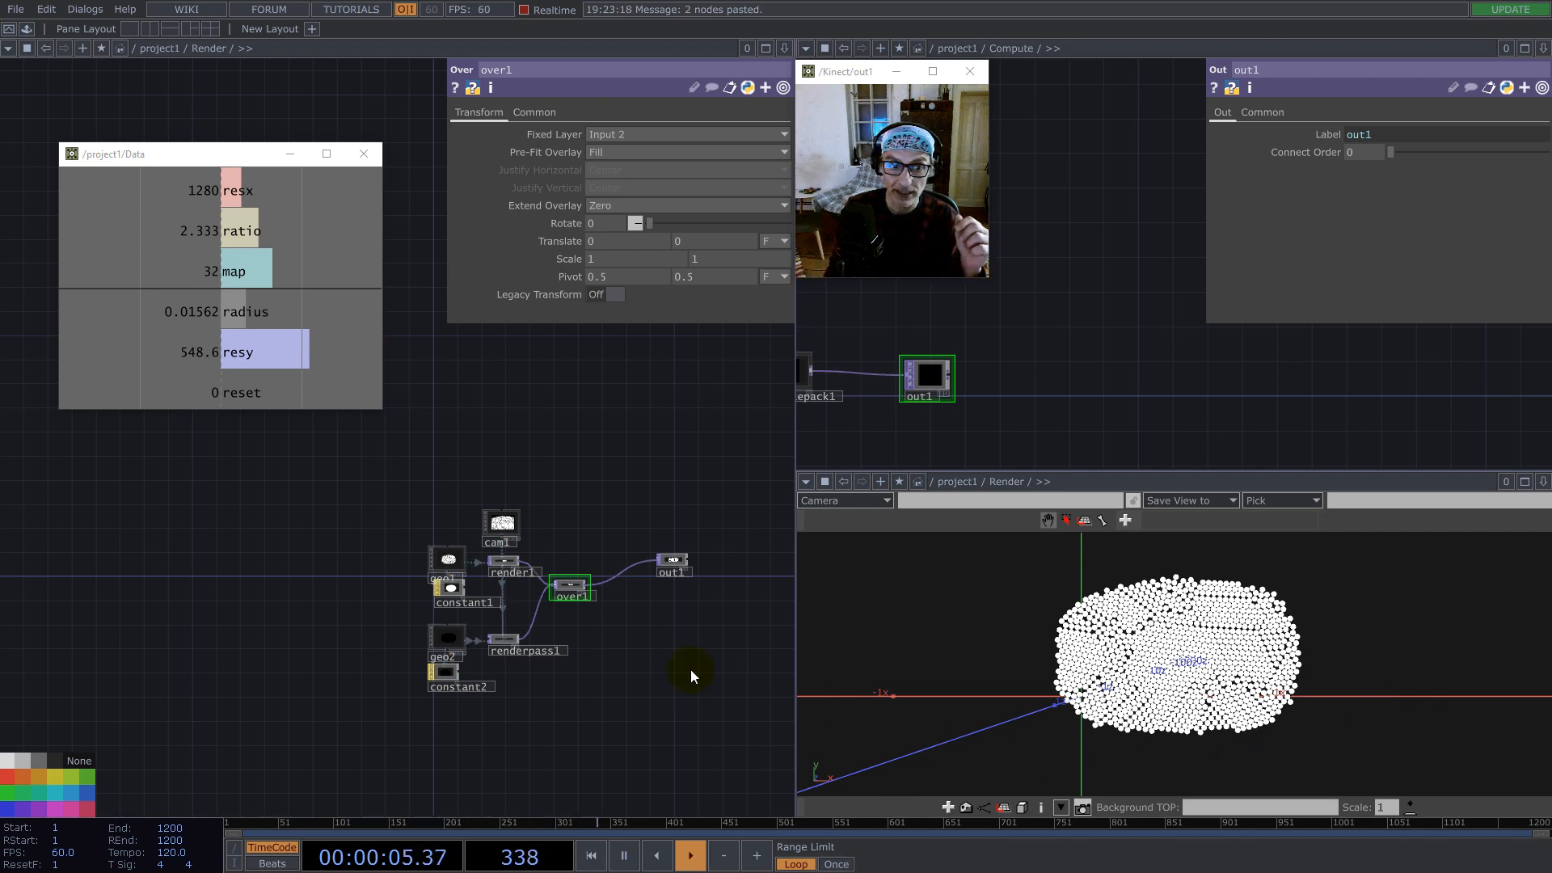
Step: Restore the rendered image in the preview pane and set radius in project1's constant1 to 1/128
scroll(580, 642, "down", 4)
scroll(583, 647, "down", 3)
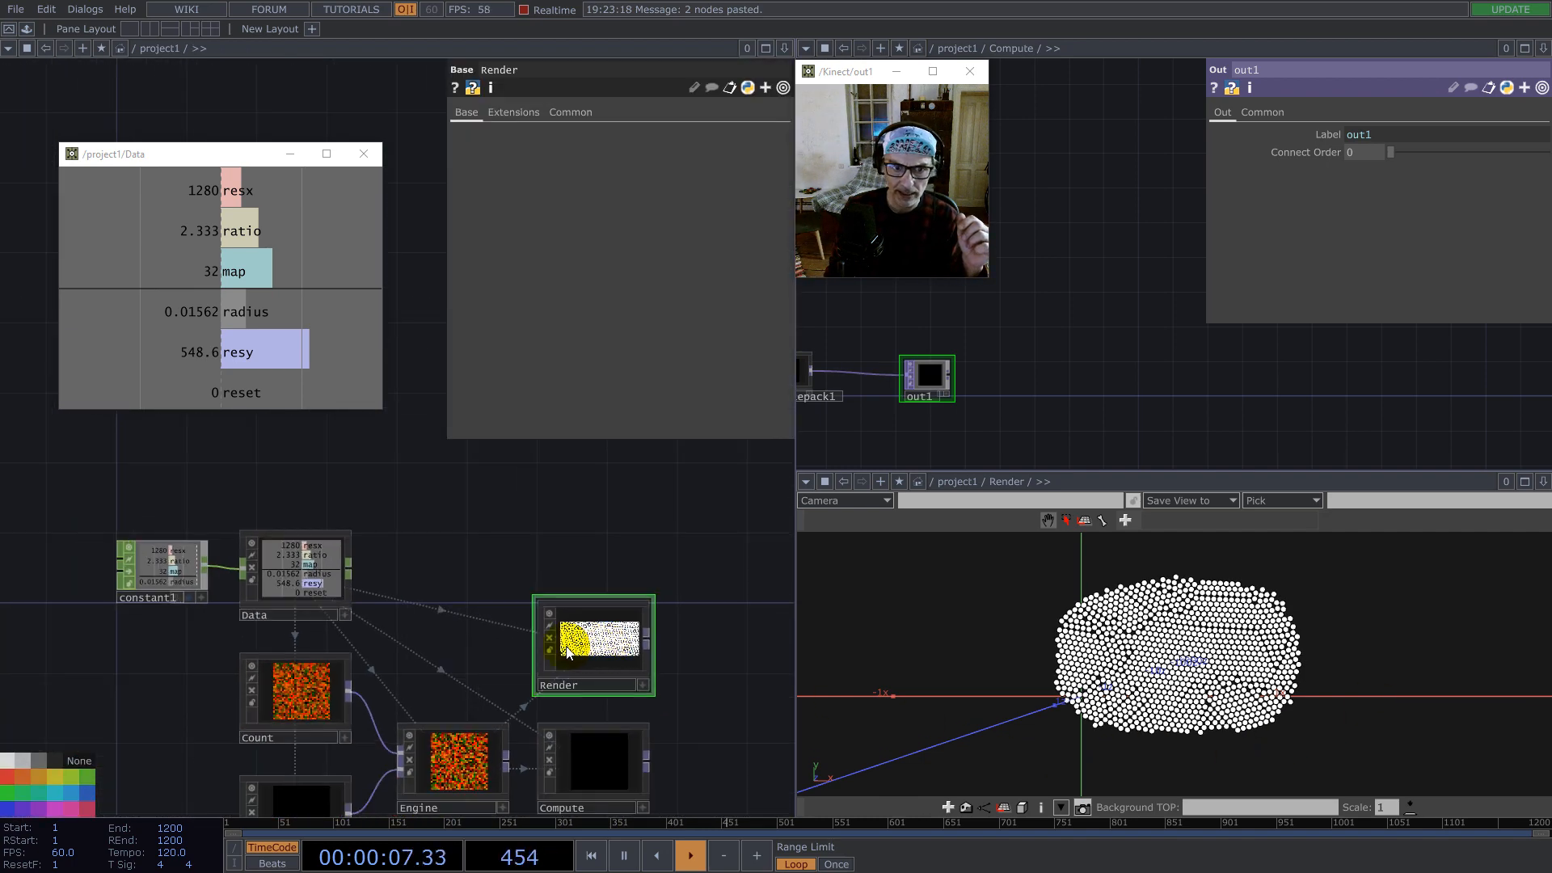
left_click(172, 570)
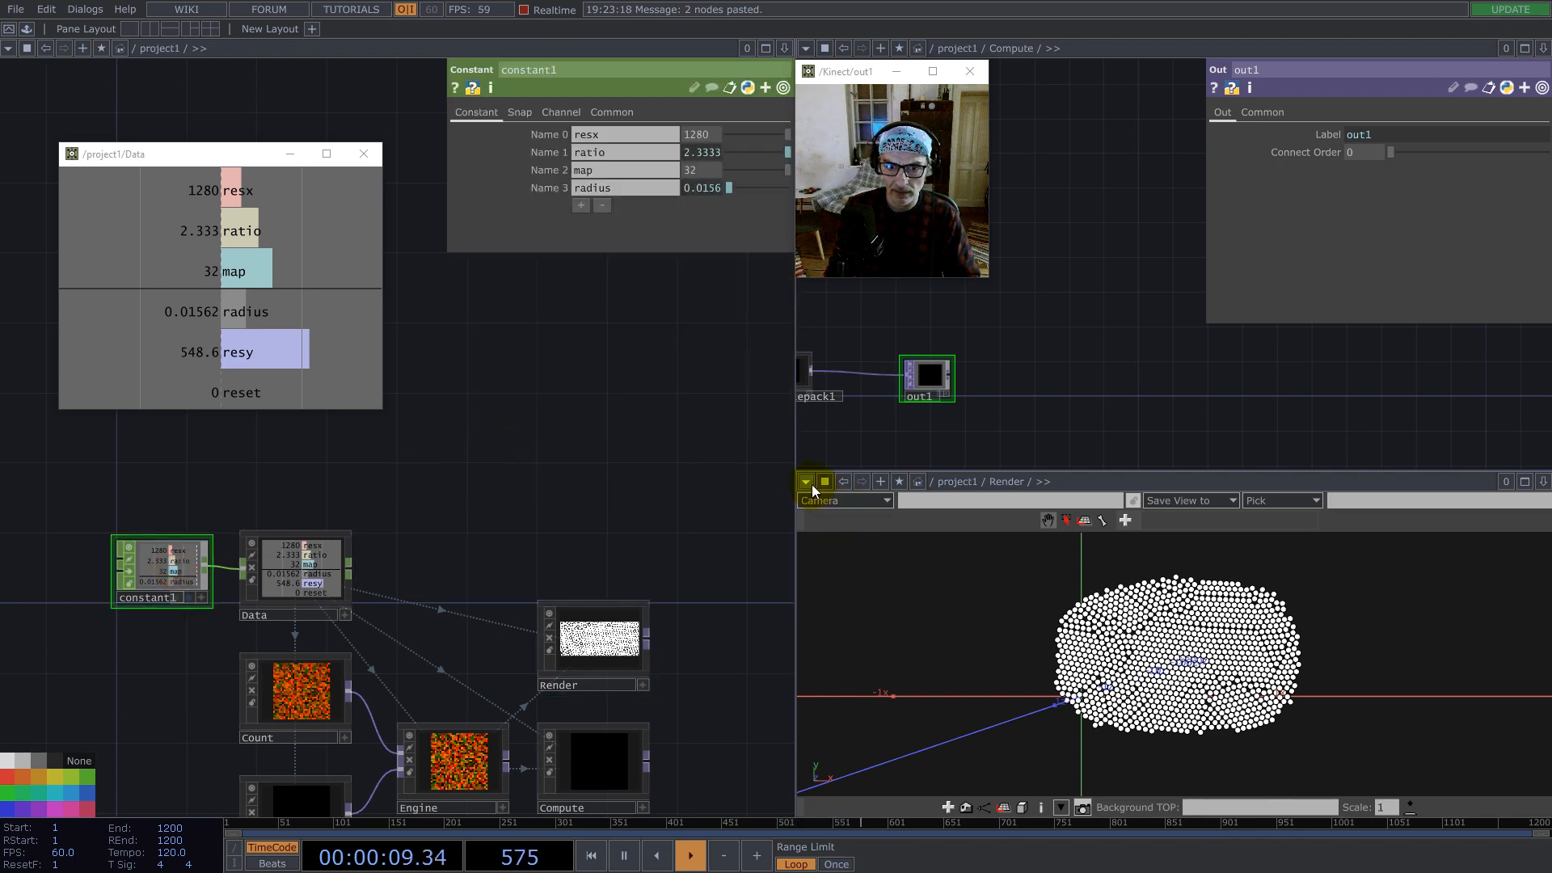
left_click(806, 481)
left_click(815, 549)
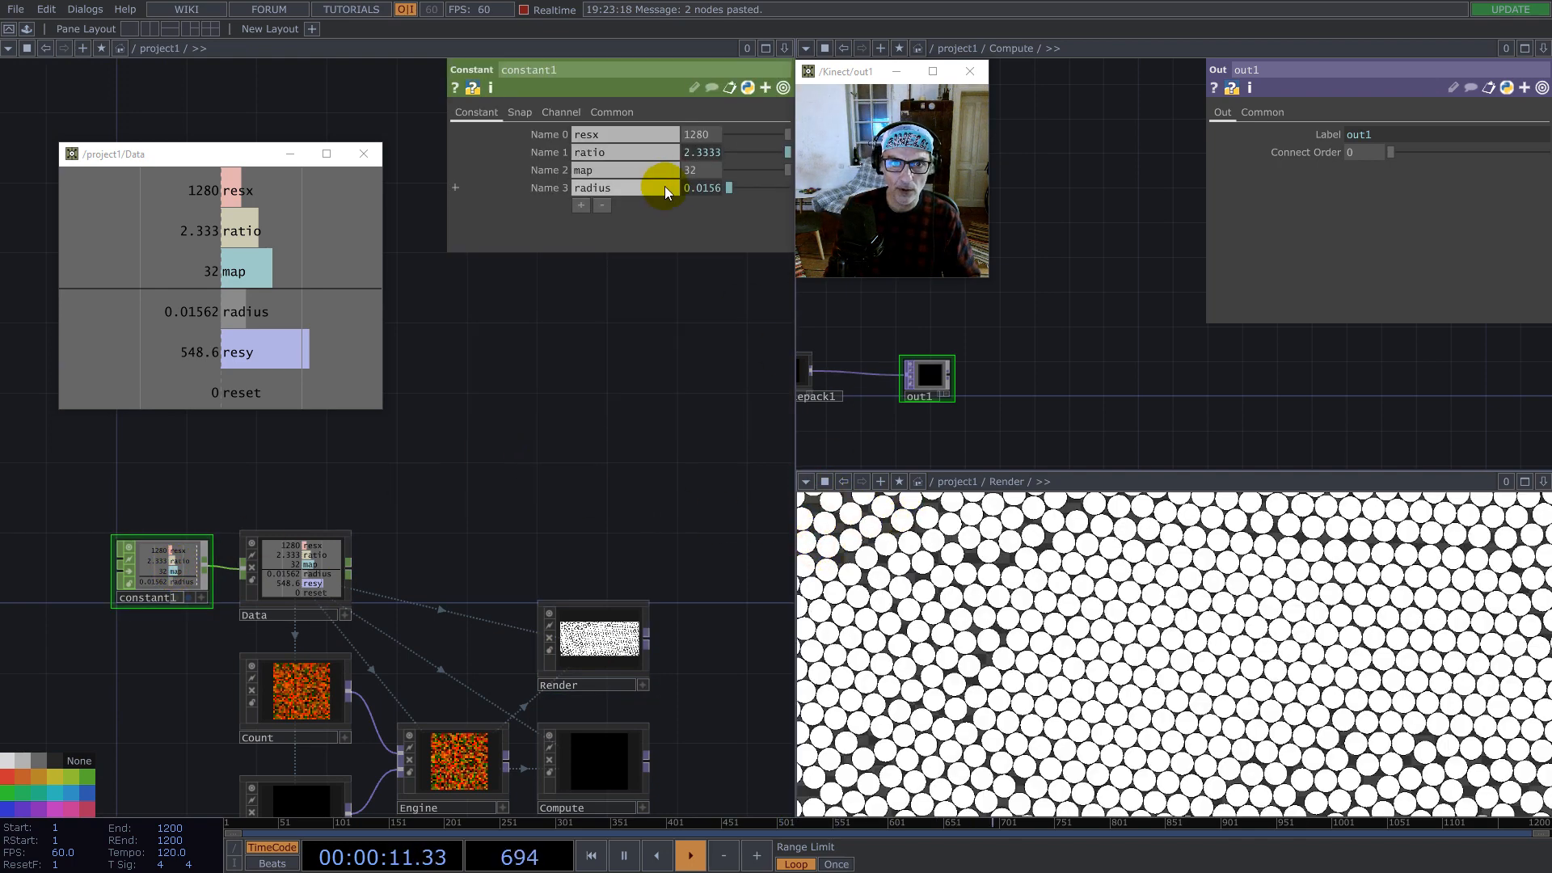
left_click(700, 189)
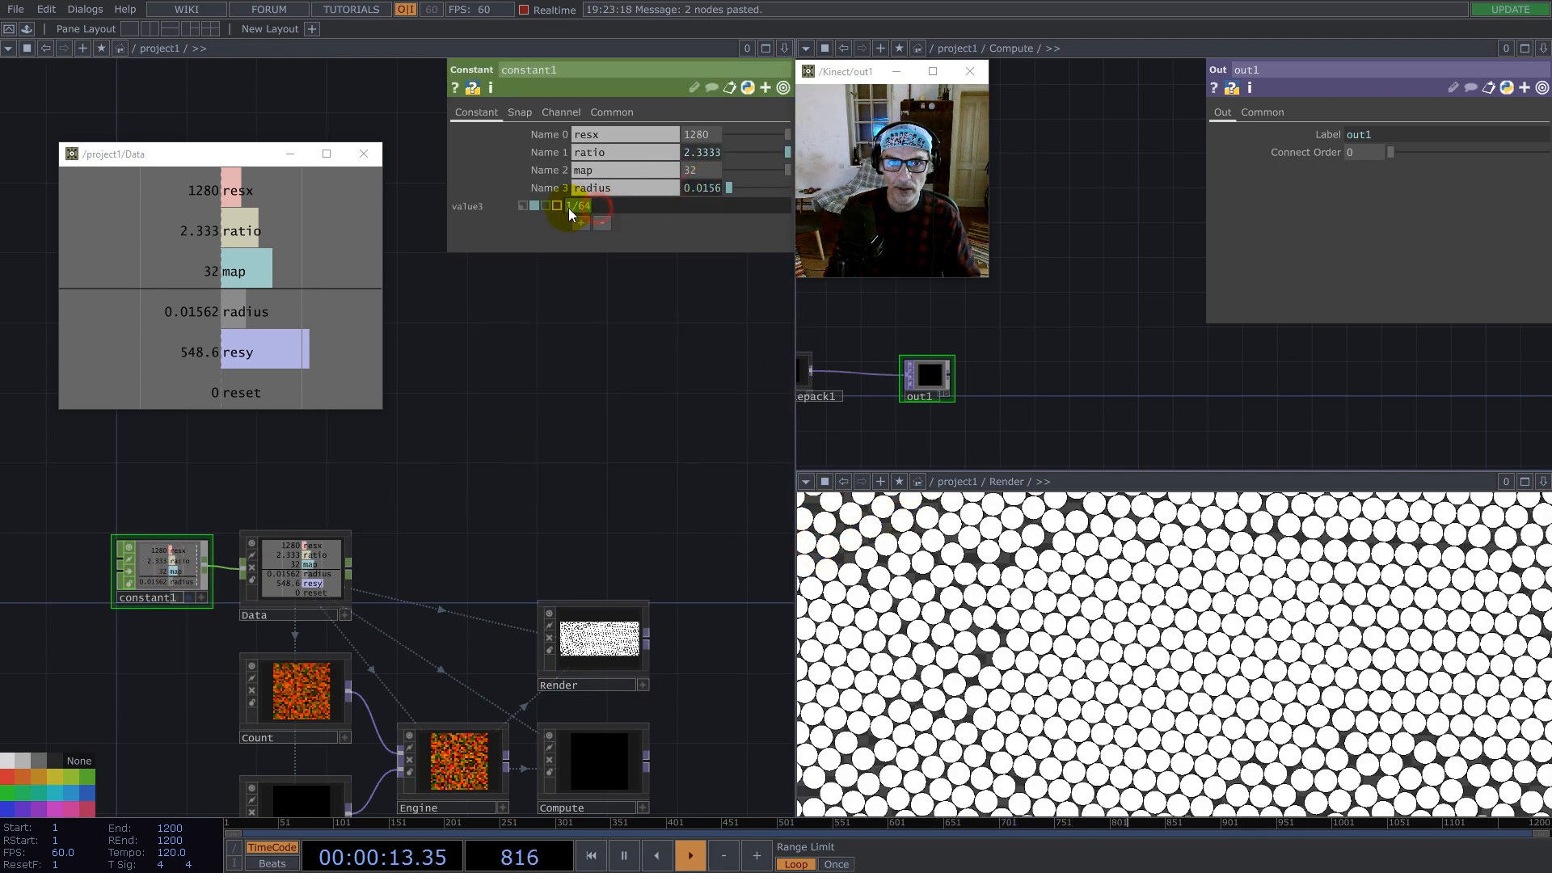
type("128")
key("Return")
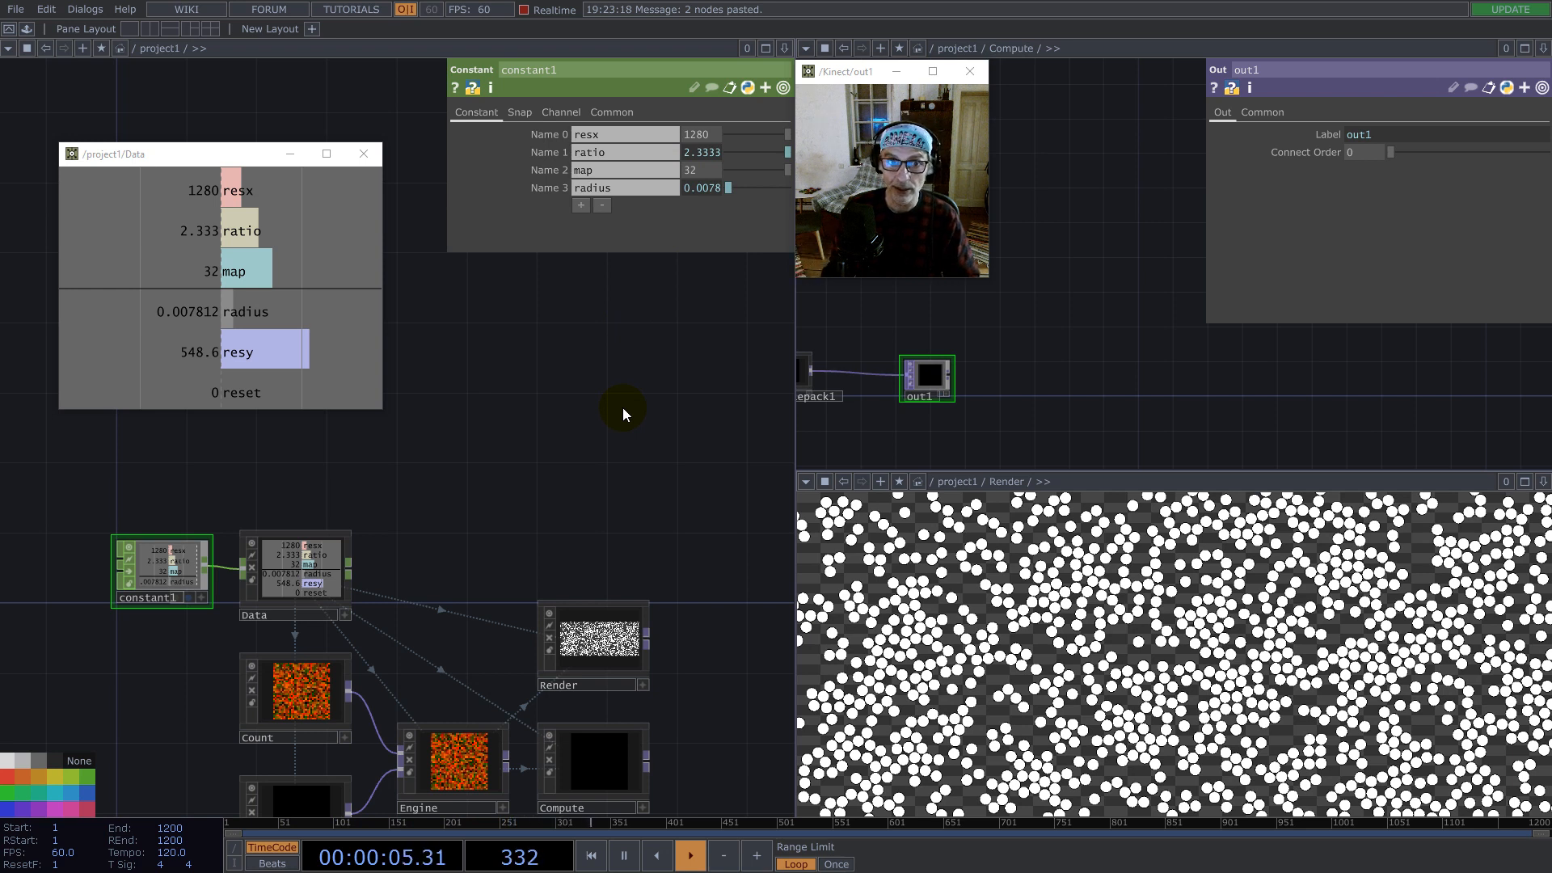
Step: Set map in constant1 to 64 and restart the particle simulation
left_click_drag(713, 169, 641, 171)
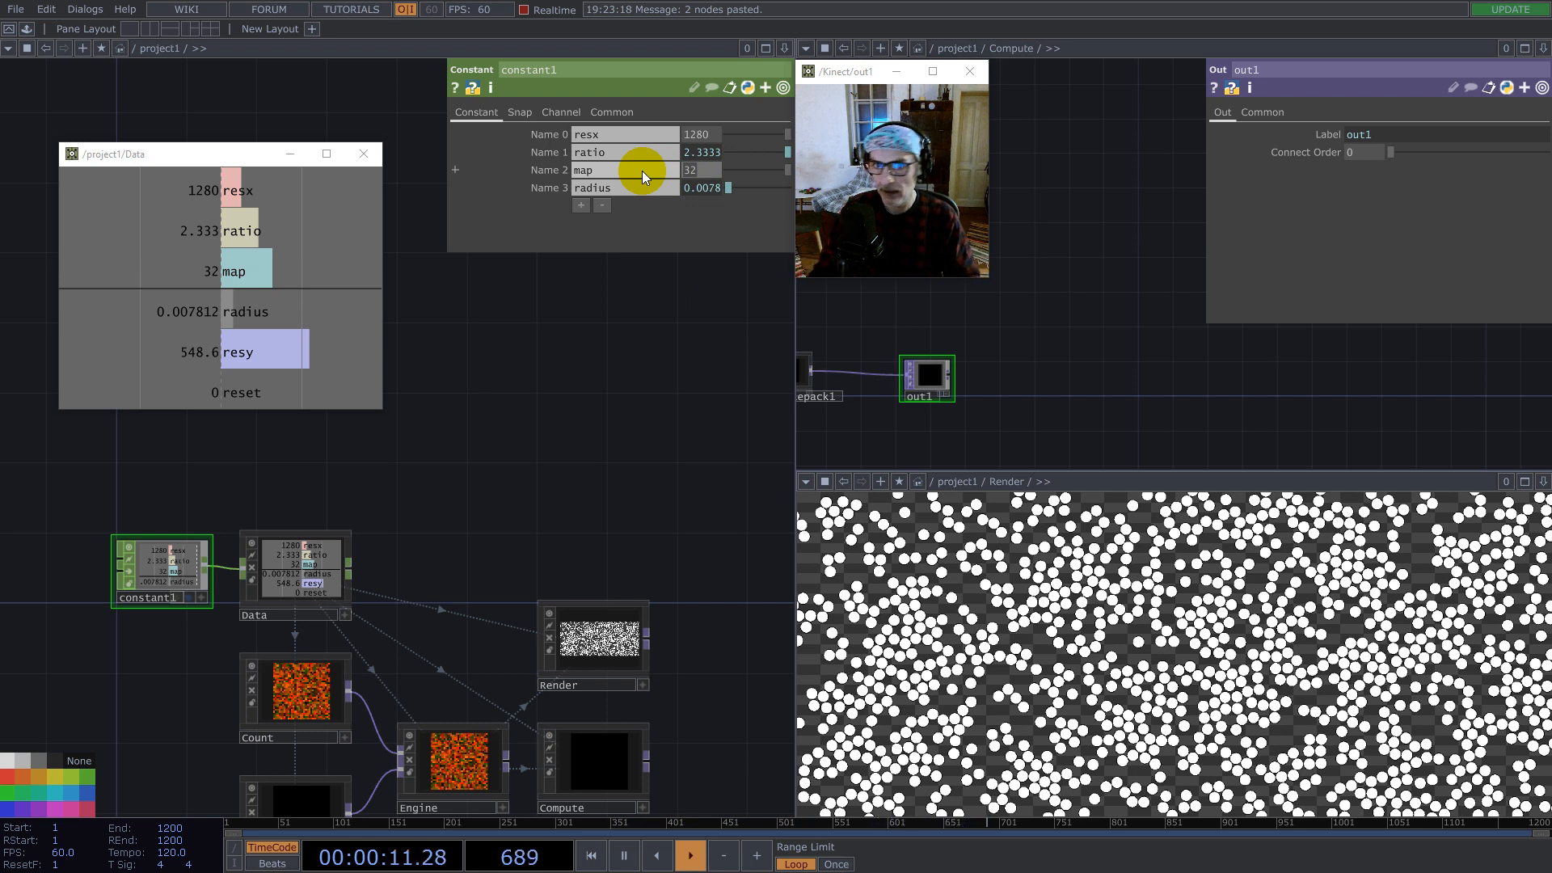
type("64")
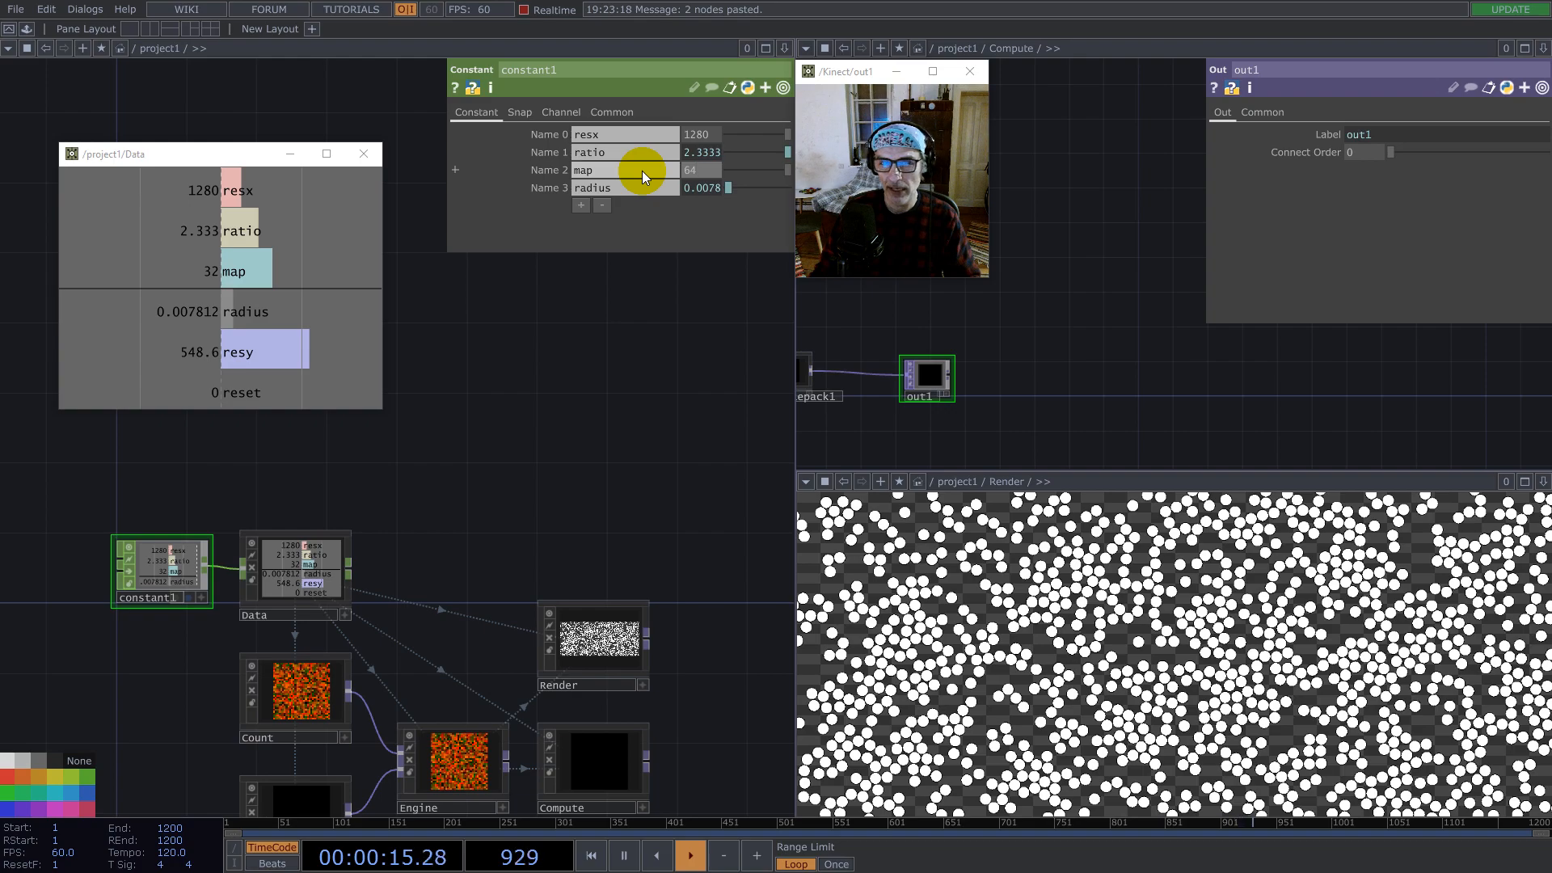
key("Return")
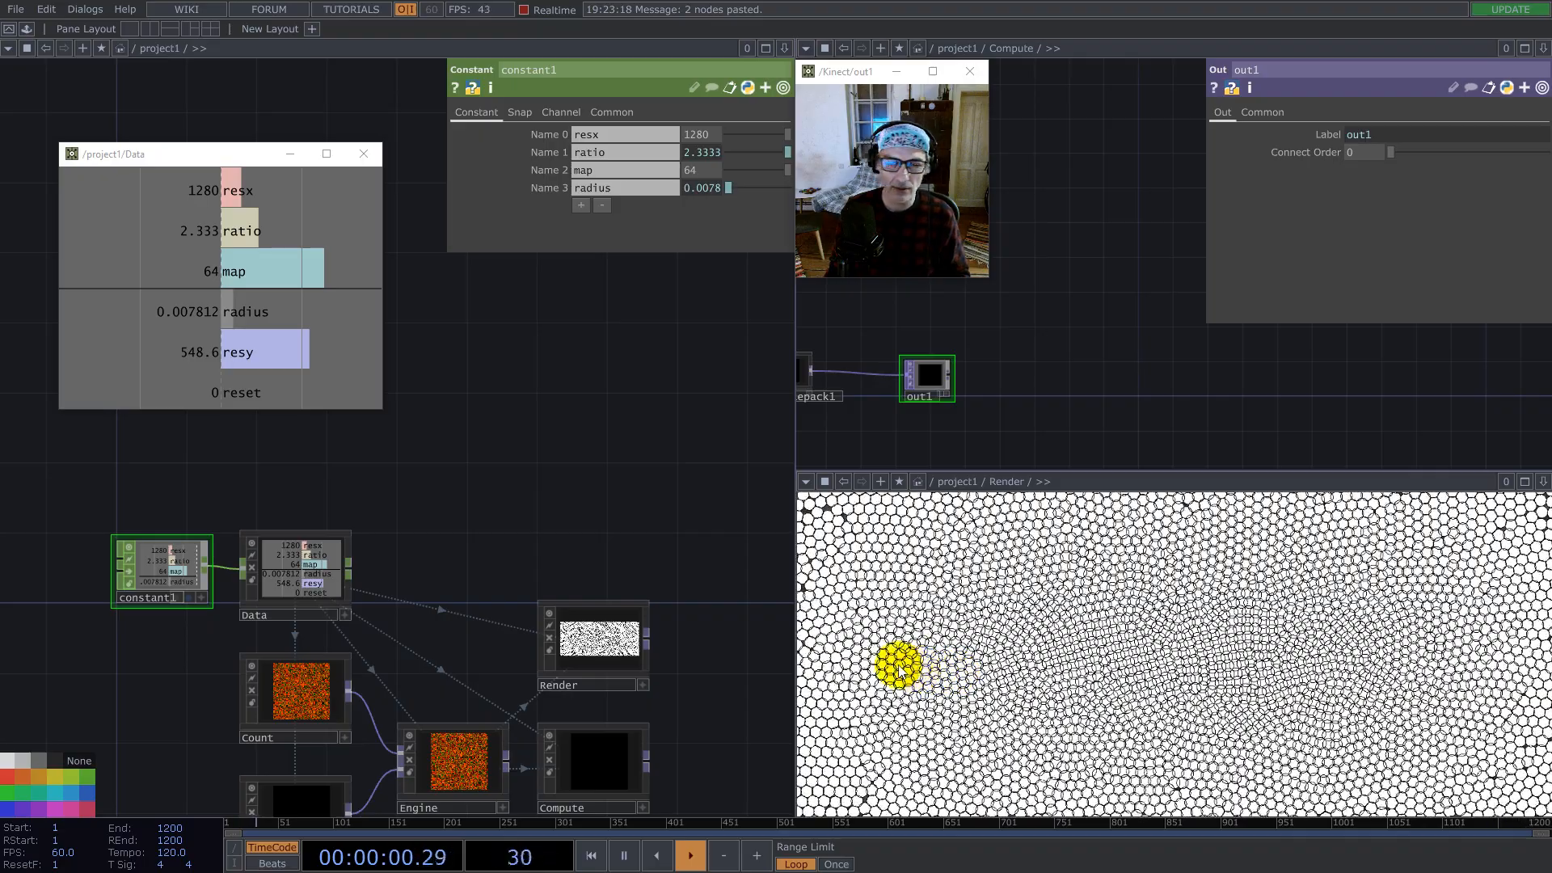
left_click_drag(560, 483, 490, 382)
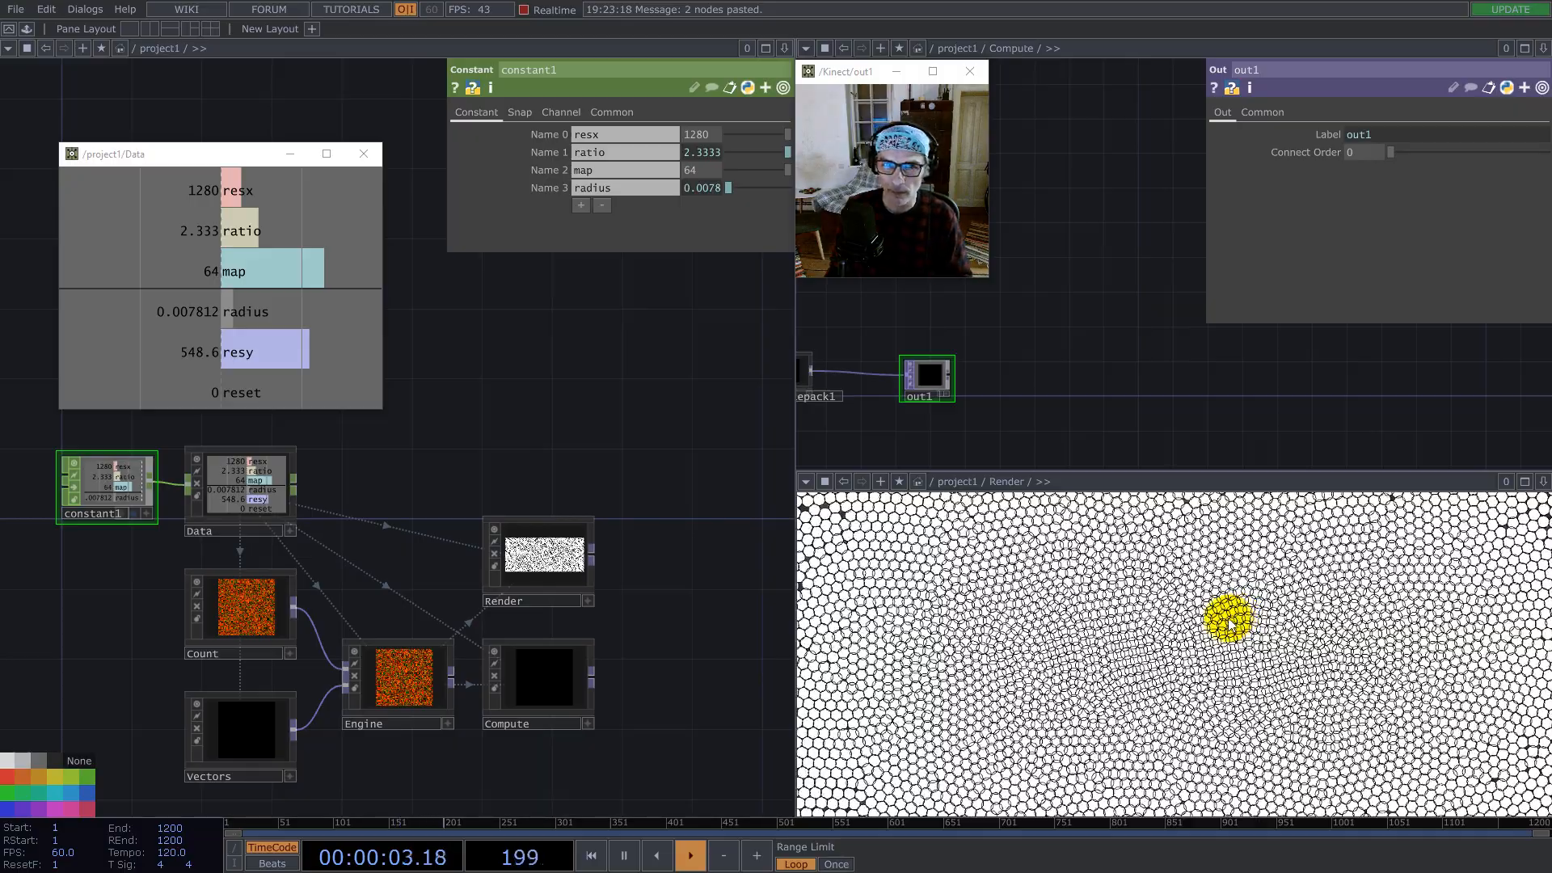
left_click_drag(643, 527, 634, 468)
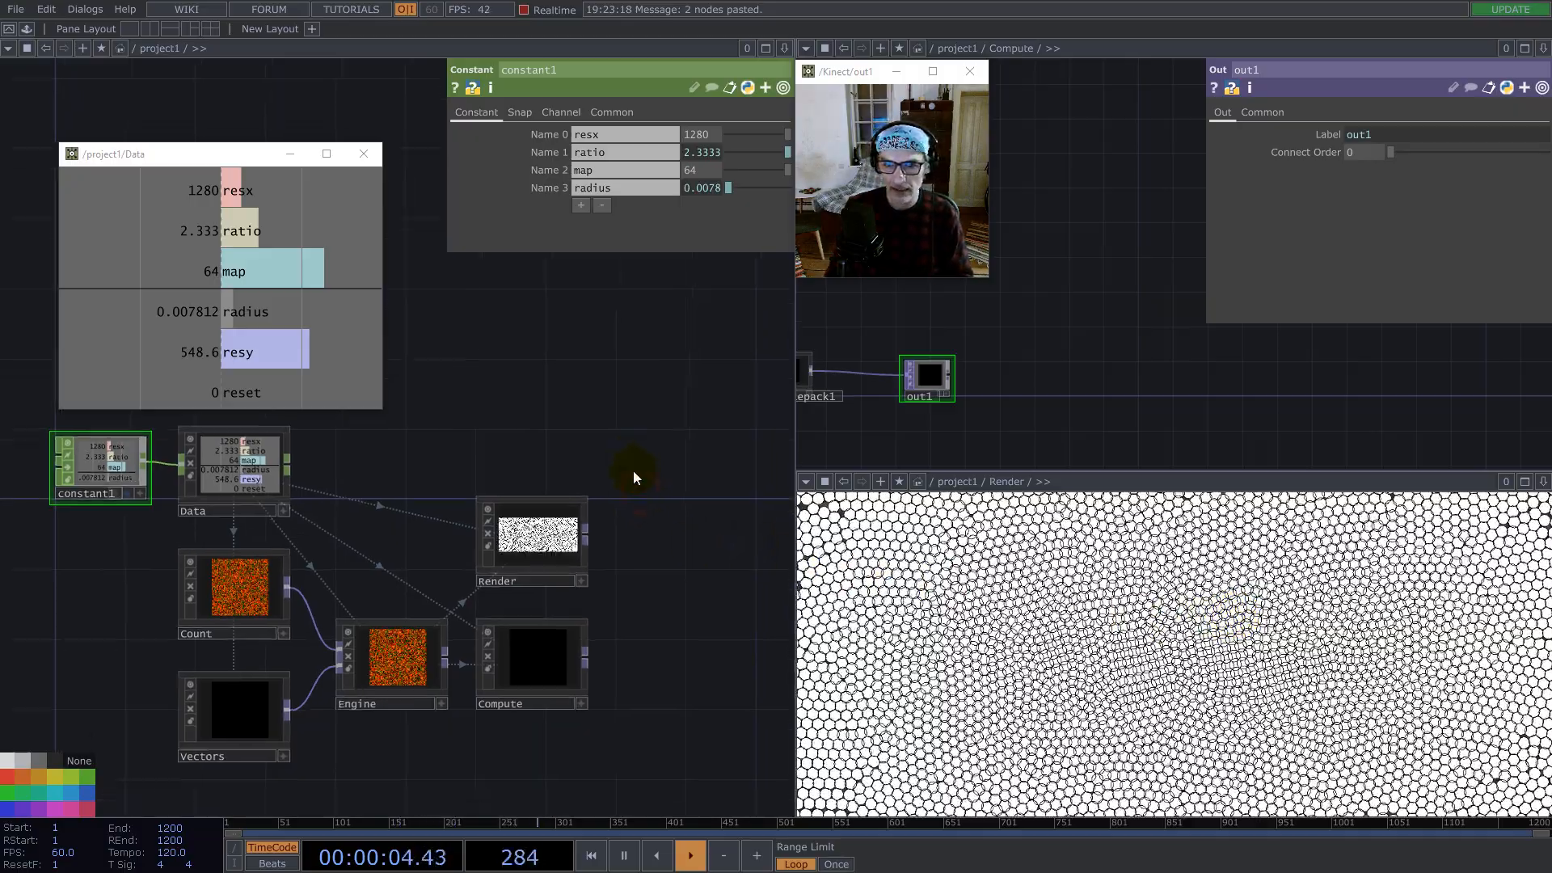
key("1")
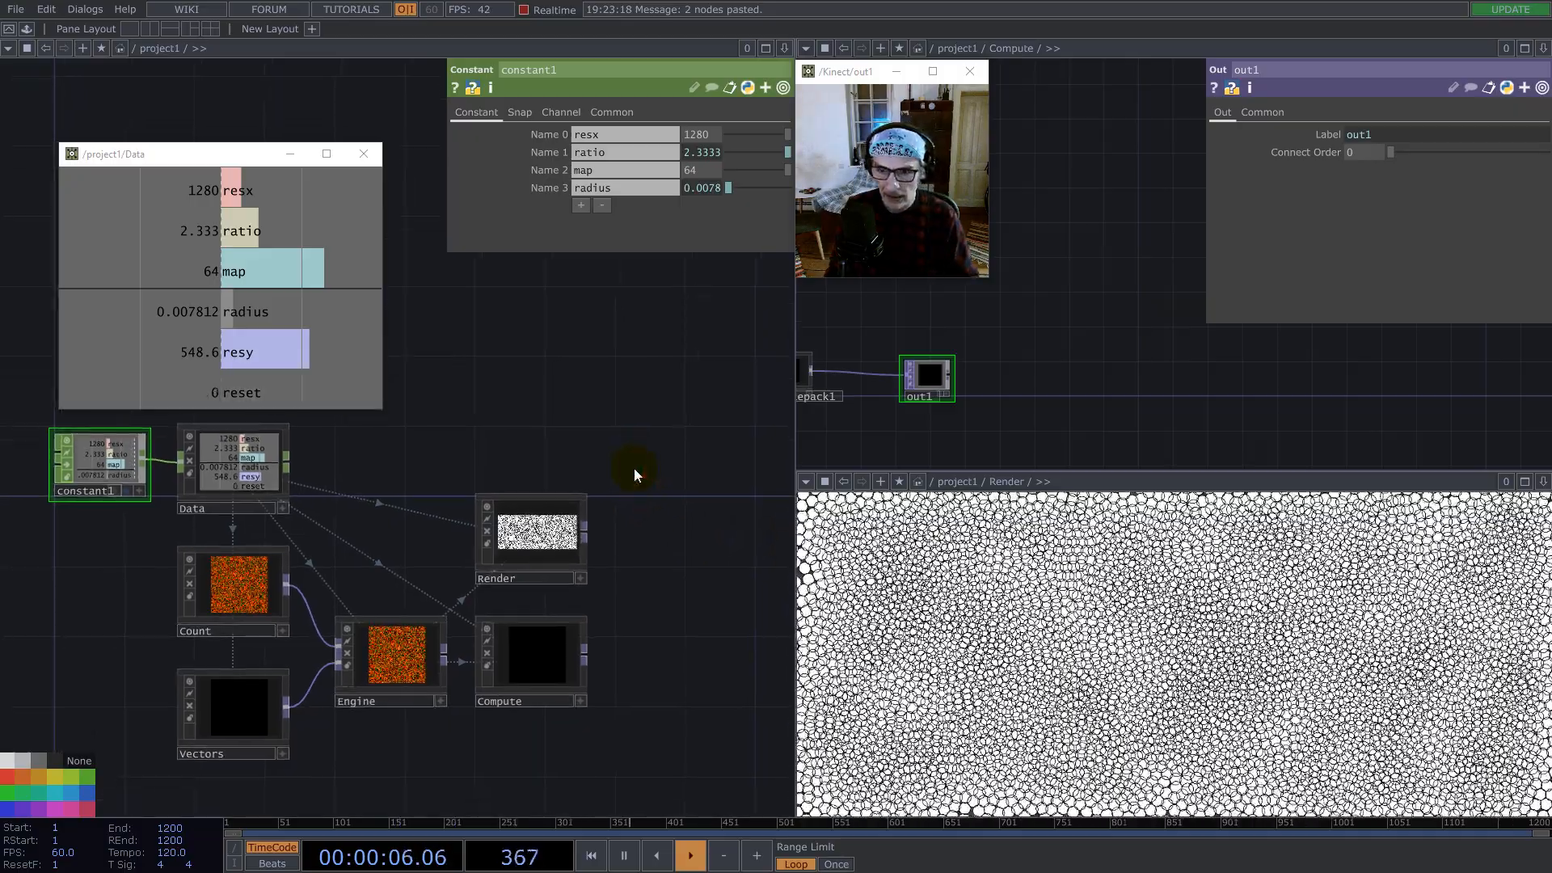
left_click_drag(603, 409, 681, 413)
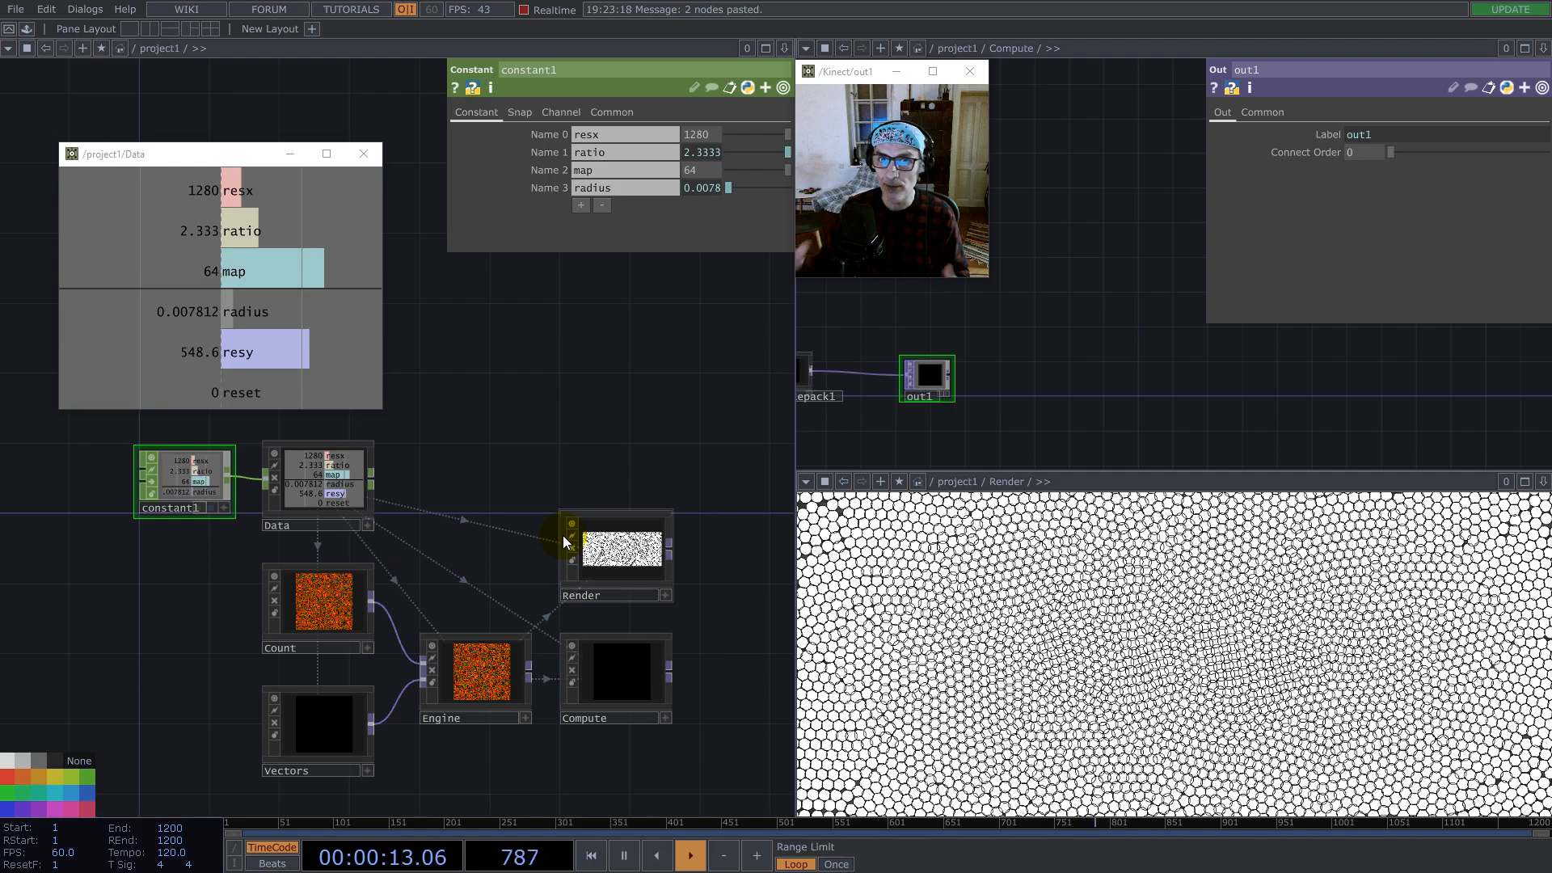
Step: Add a Base COMP between Data and Render, above Engine, and name it Scale
double_click(426, 539)
type("b")
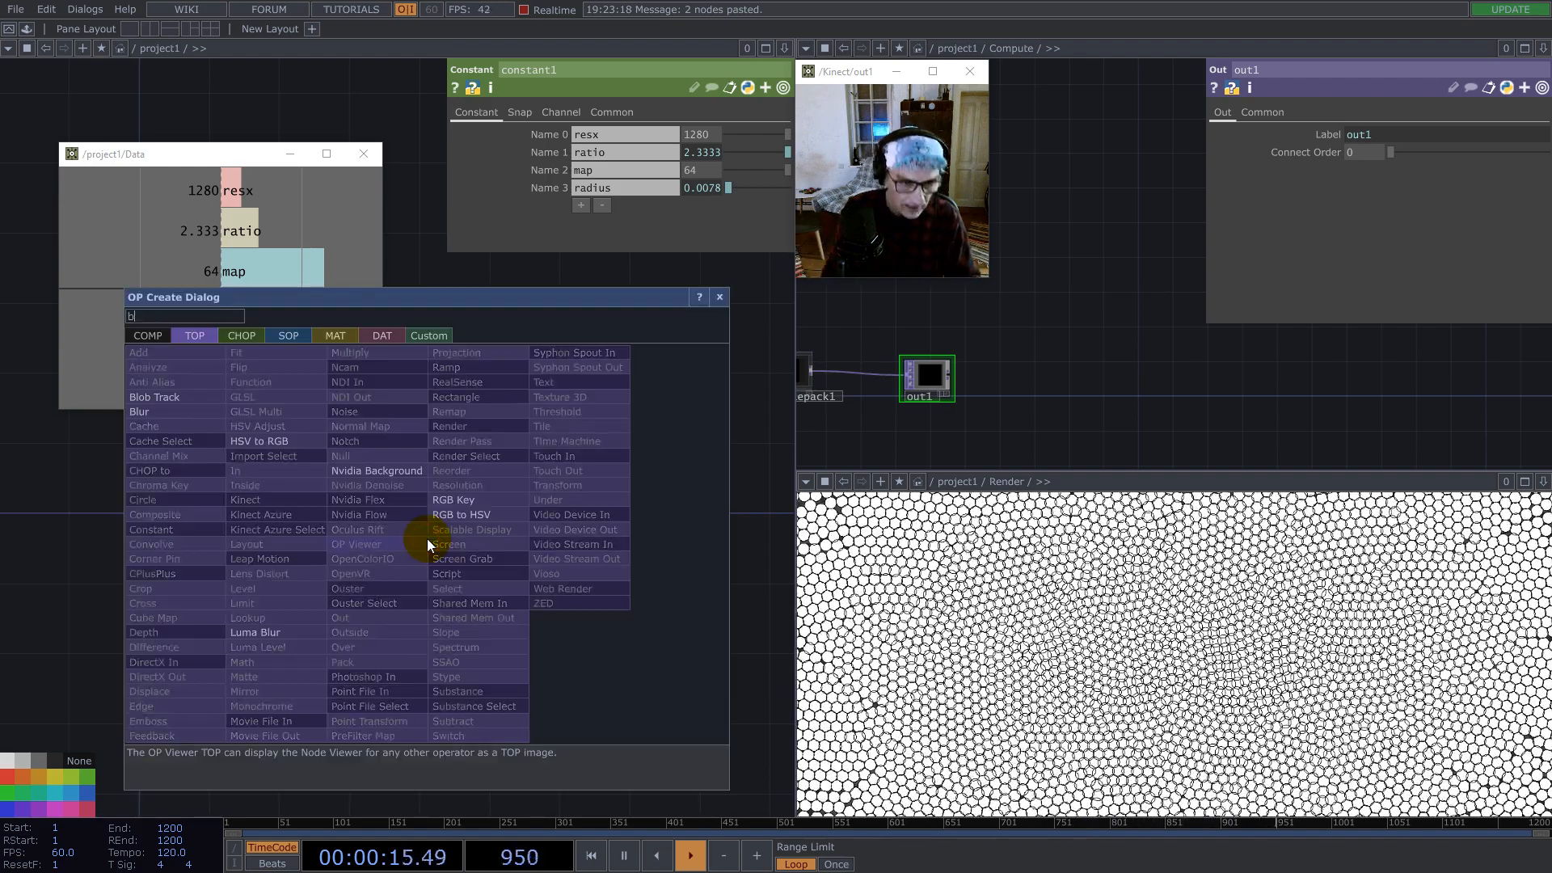
left_click(148, 336)
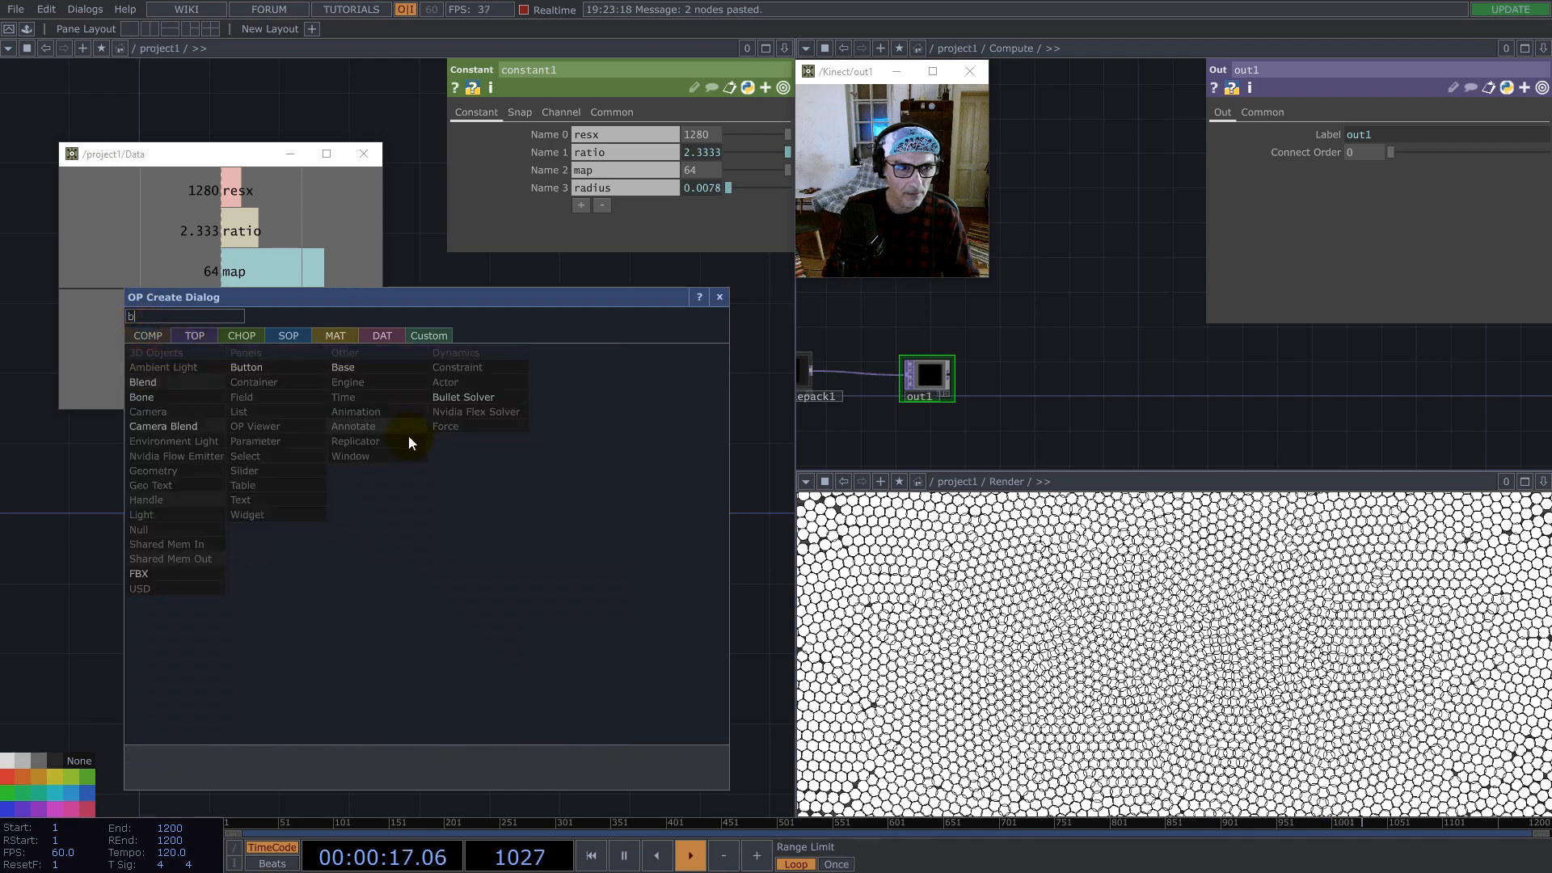
left_click(343, 369)
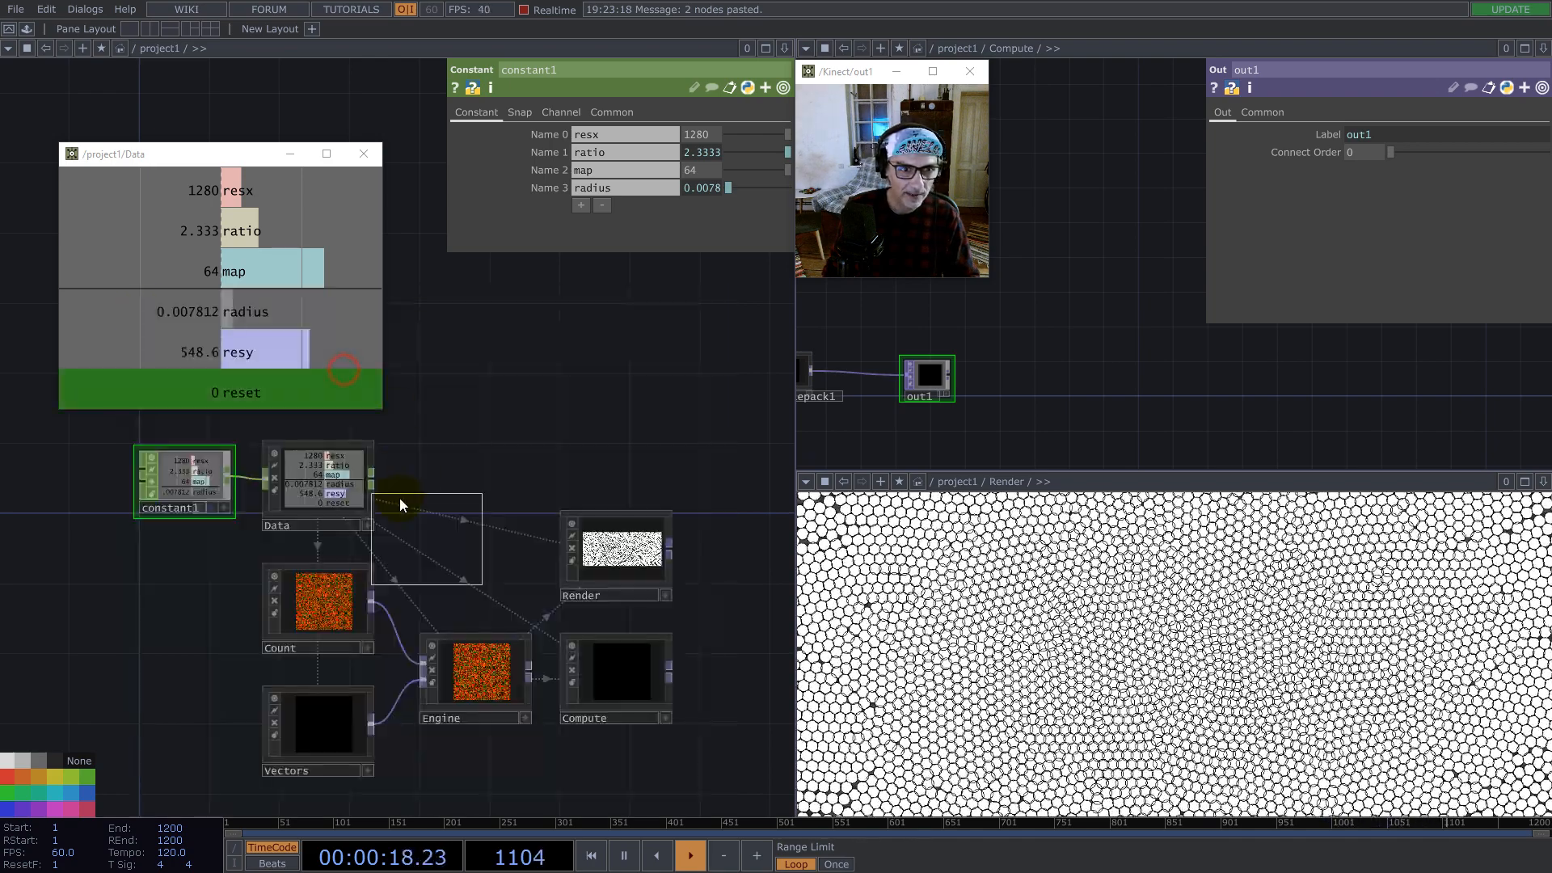
left_click(473, 552)
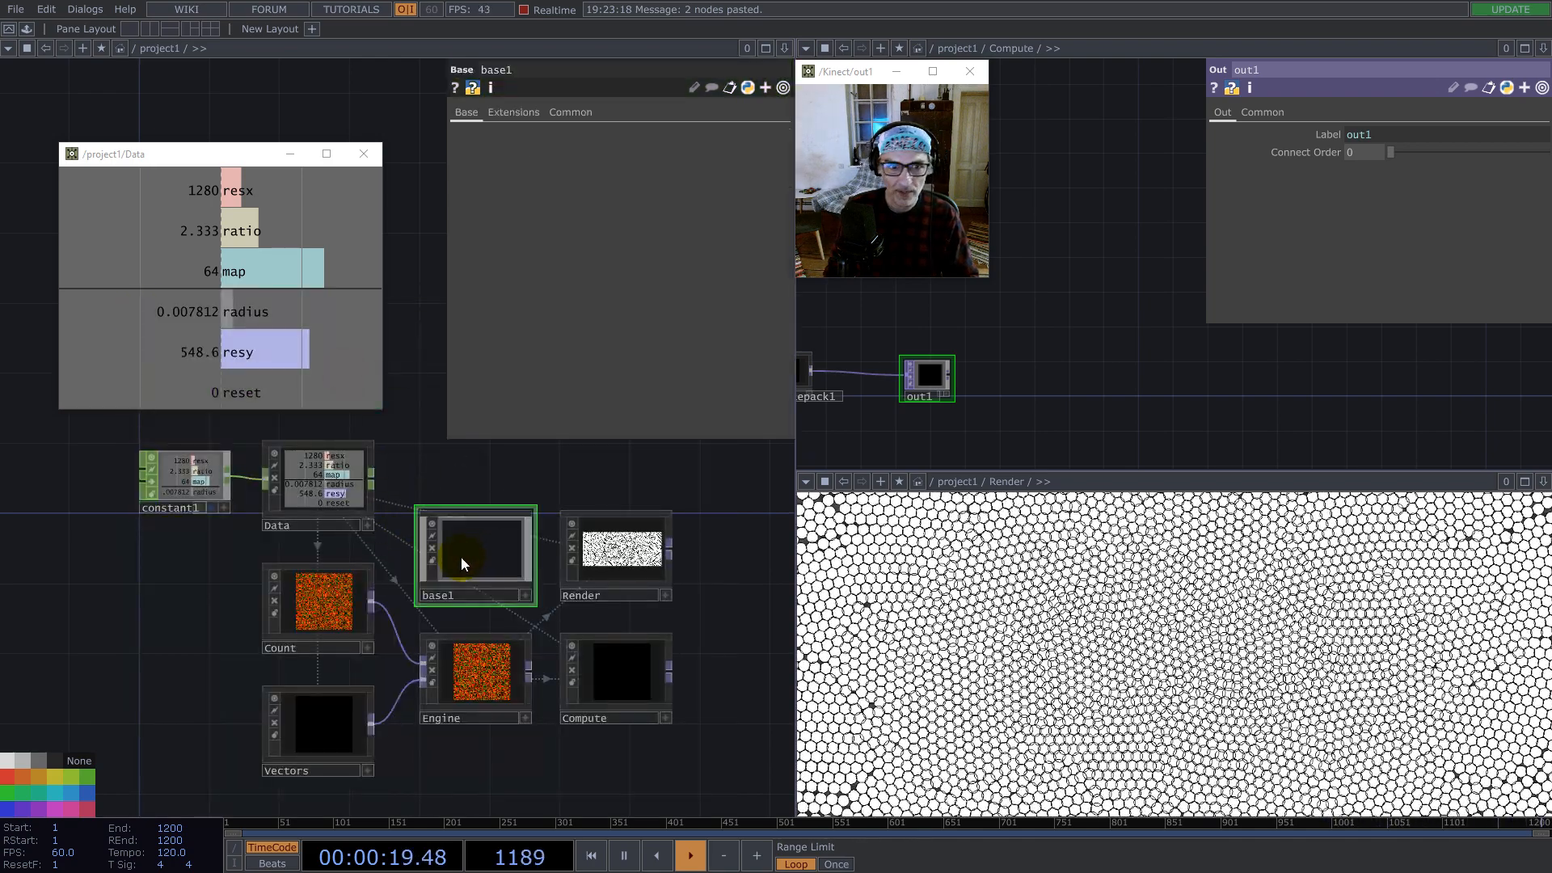
double_click(447, 595)
type("Scale")
key("Return")
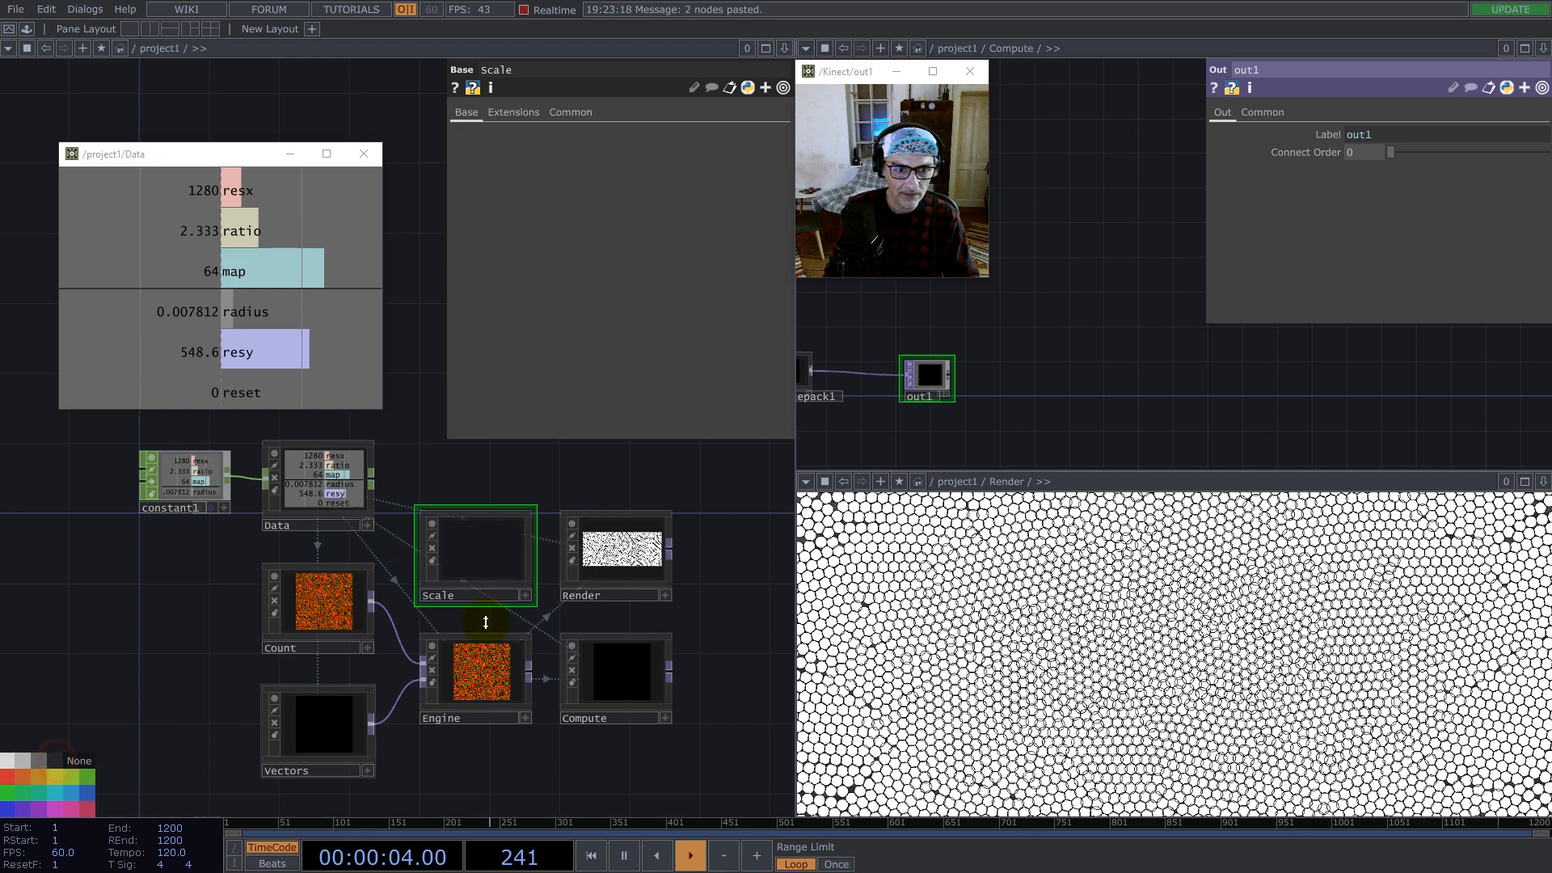
Step: Inside Scale, add a Noise TOP and link its resolution to the map channel of Data
double_click(458, 555)
left_click_drag(385, 596, 477, 707)
left_click_drag(541, 524, 448, 583)
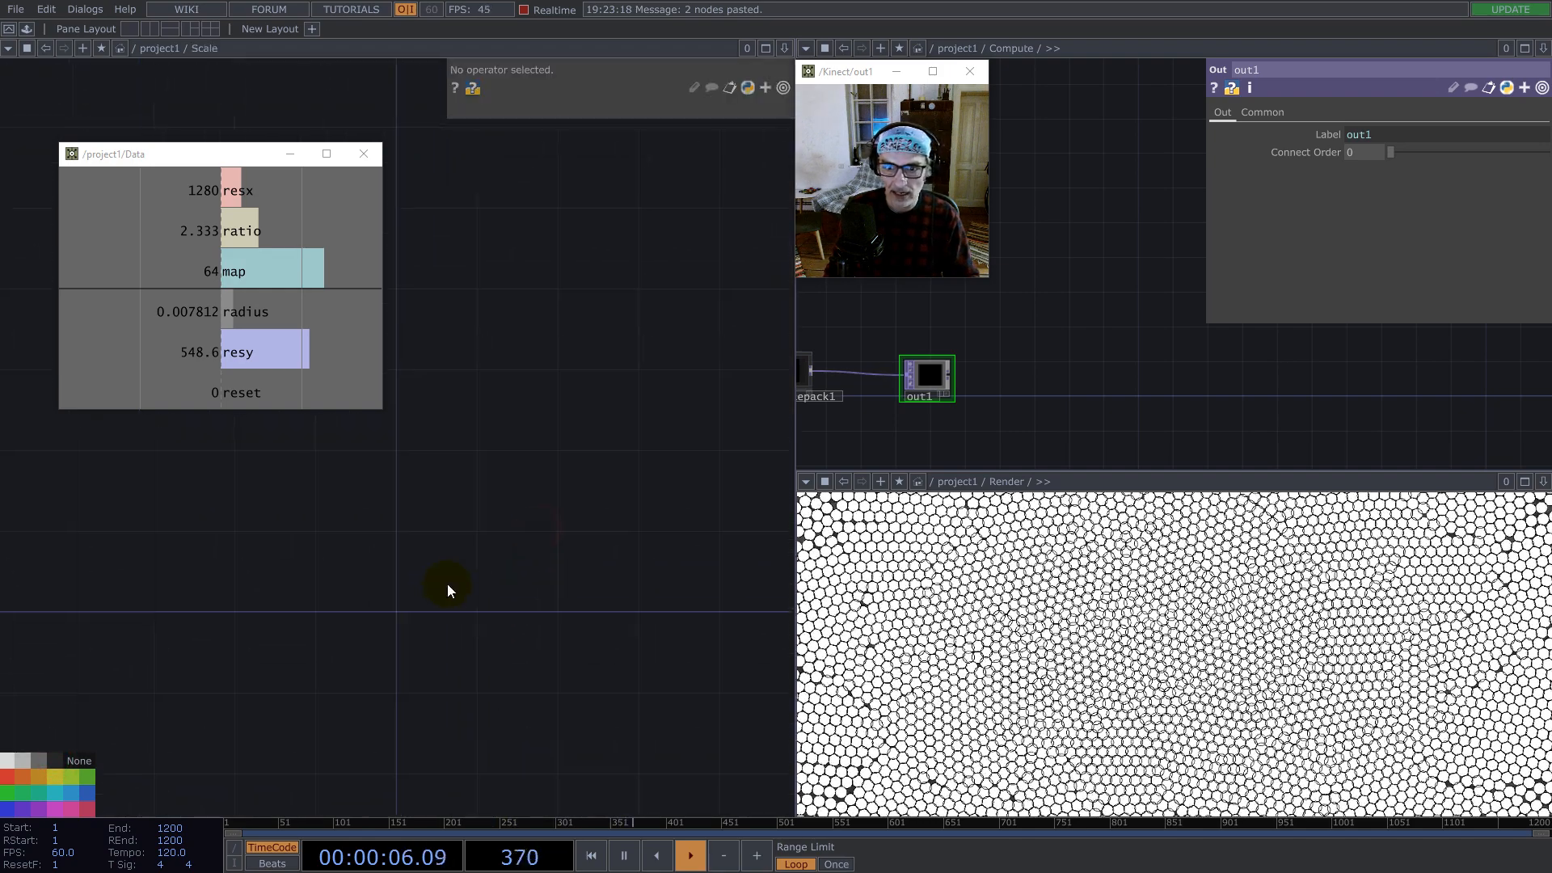
double_click(399, 575)
type("noi")
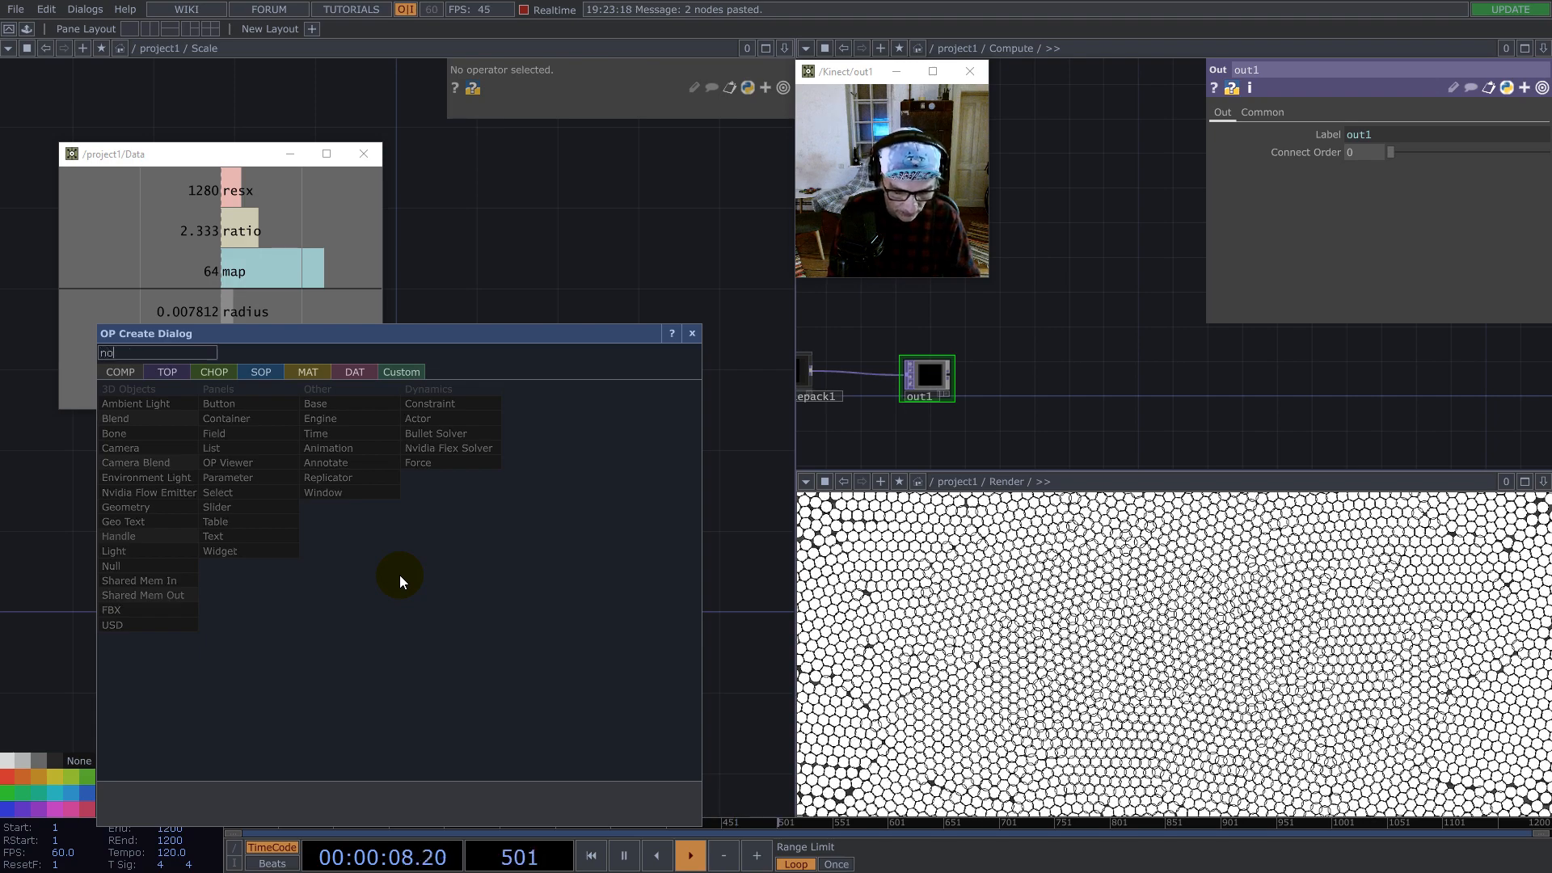
left_click(179, 372)
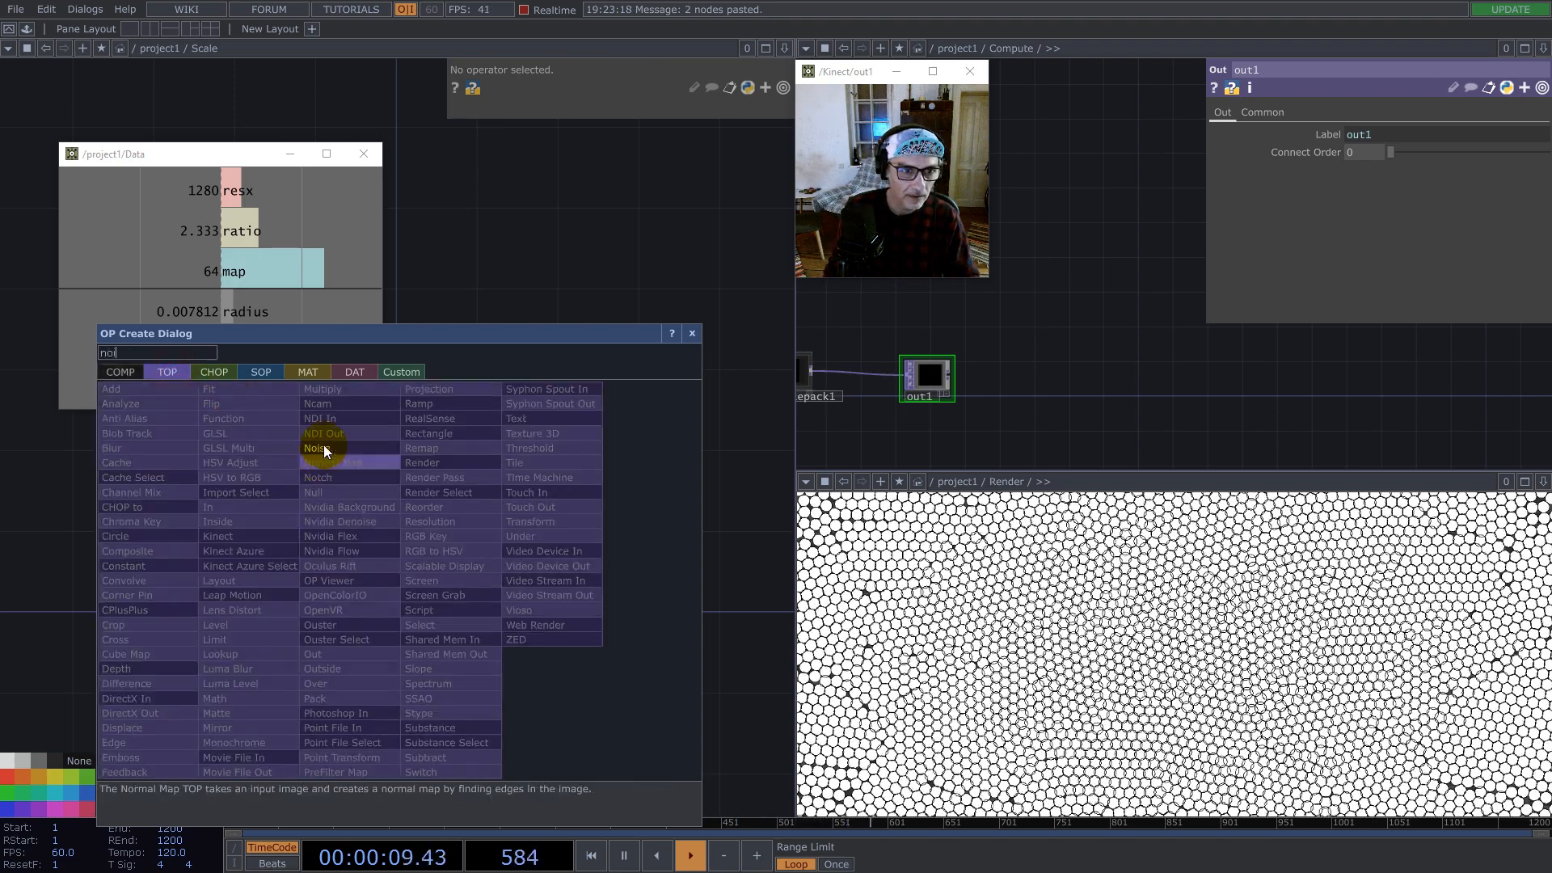
left_click(323, 449)
left_click(432, 594)
left_click_drag(230, 267, 563, 153)
left_click(599, 201)
Step: Show the project1 network in the pane displaying Compute and set map in constant1 to 35
key("u")
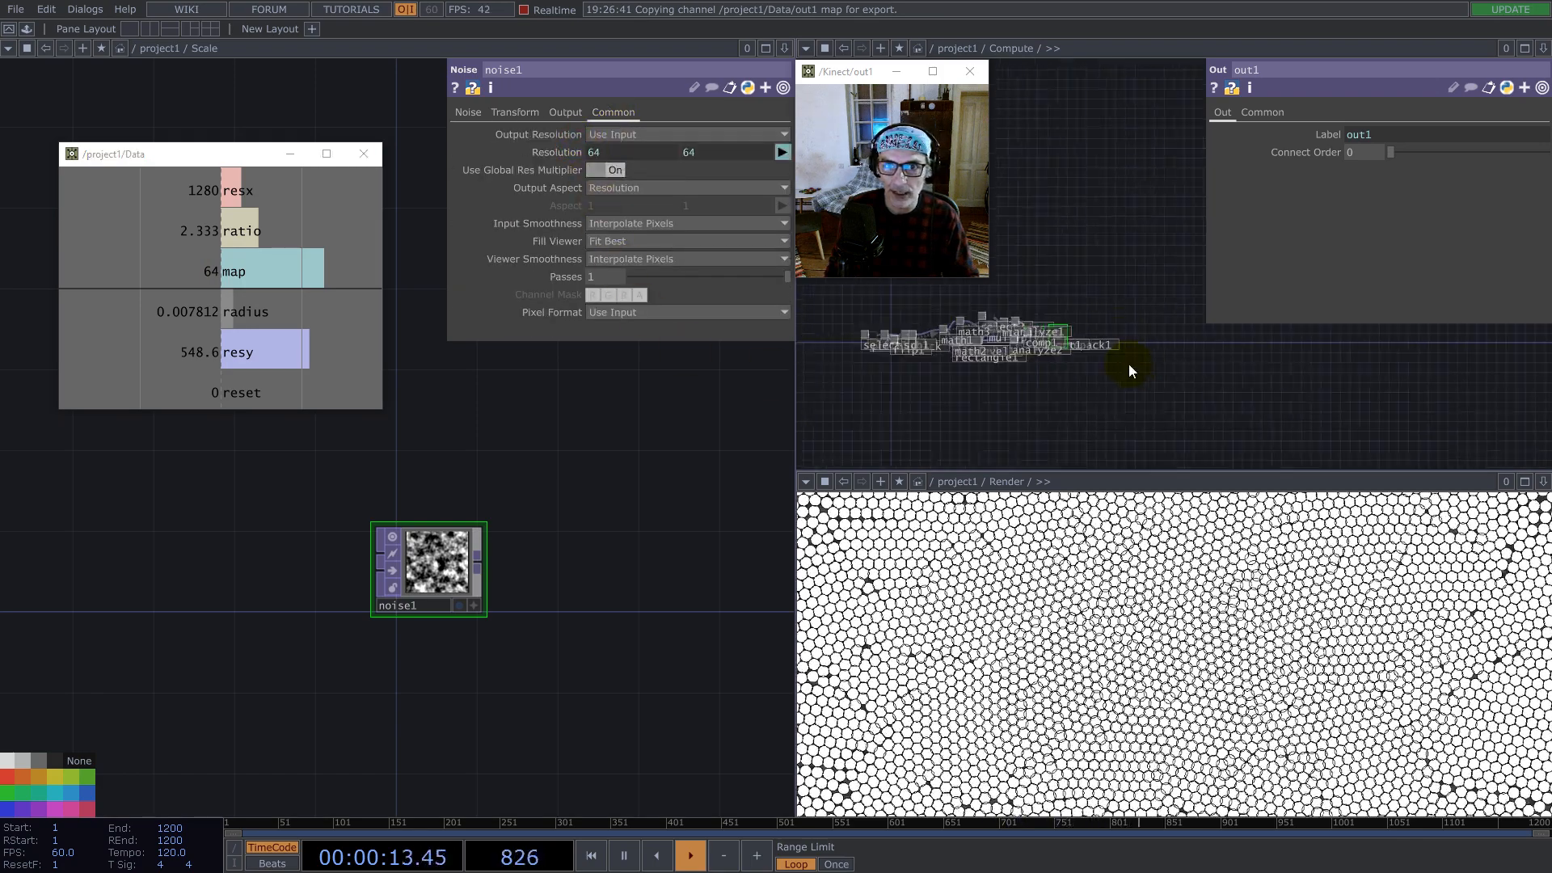
scroll(1134, 371, "down", 1)
scroll(1067, 192, "down", 3)
left_click_drag(1067, 193, 1164, 254)
left_click(1012, 290)
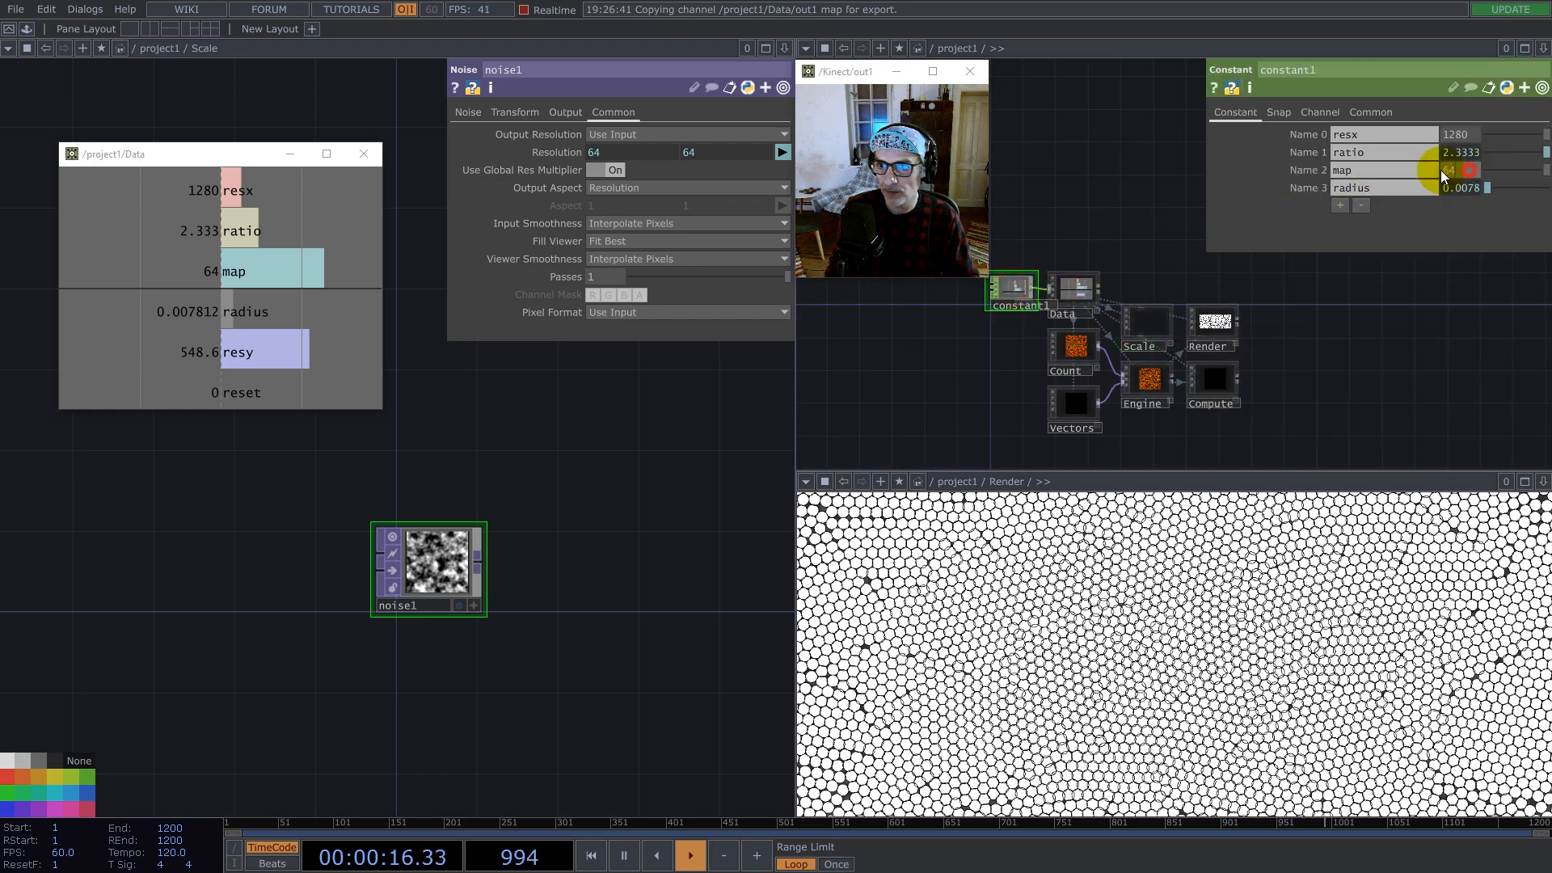
type("35")
key("Return")
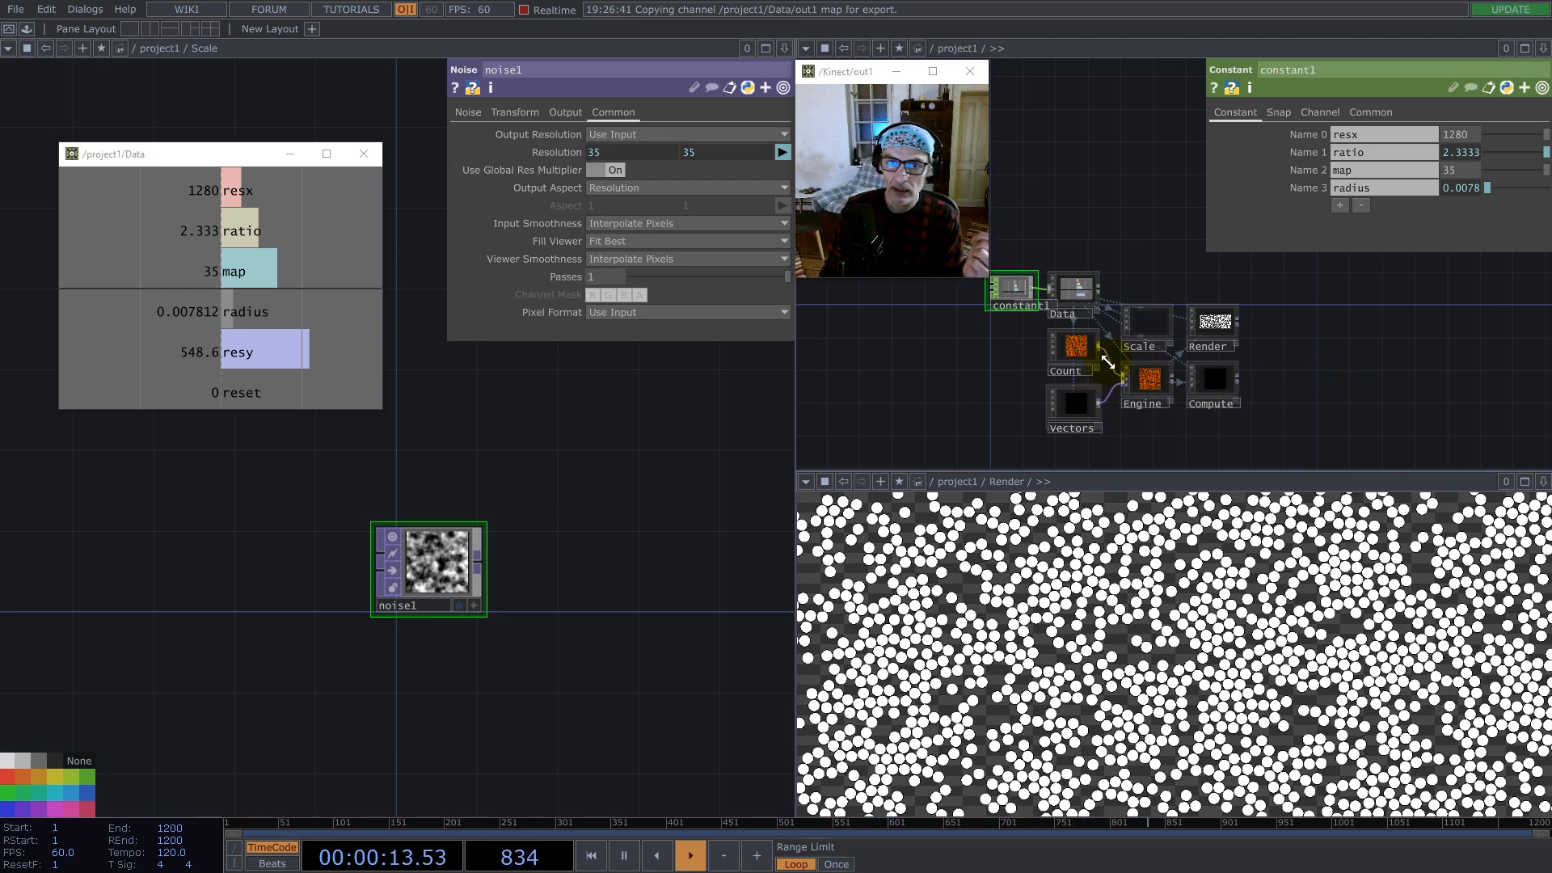
Step: Reopen the Compute network and examine how pointRepack feeds fit1
scroll(1131, 368, "up", 6)
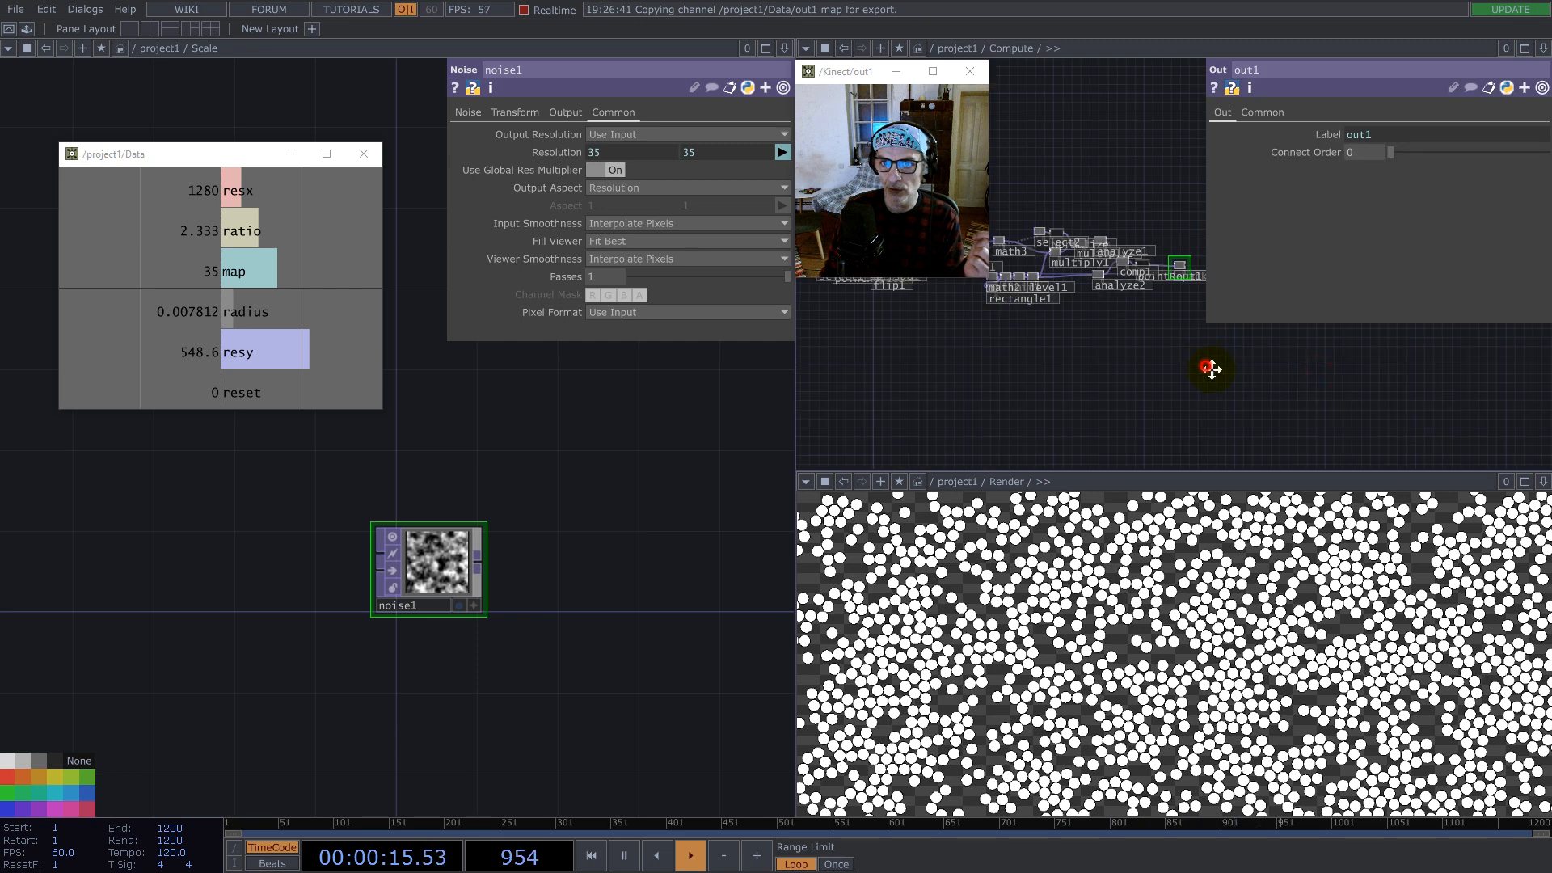
left_click_drag(1211, 368, 1385, 436)
scroll(1030, 410, "up", 4)
scroll(994, 329, "up", 5)
left_click_drag(1291, 394, 1180, 369)
middle_click_drag(1177, 362, 627, 381)
middle_click_drag(601, 467, 584, 493)
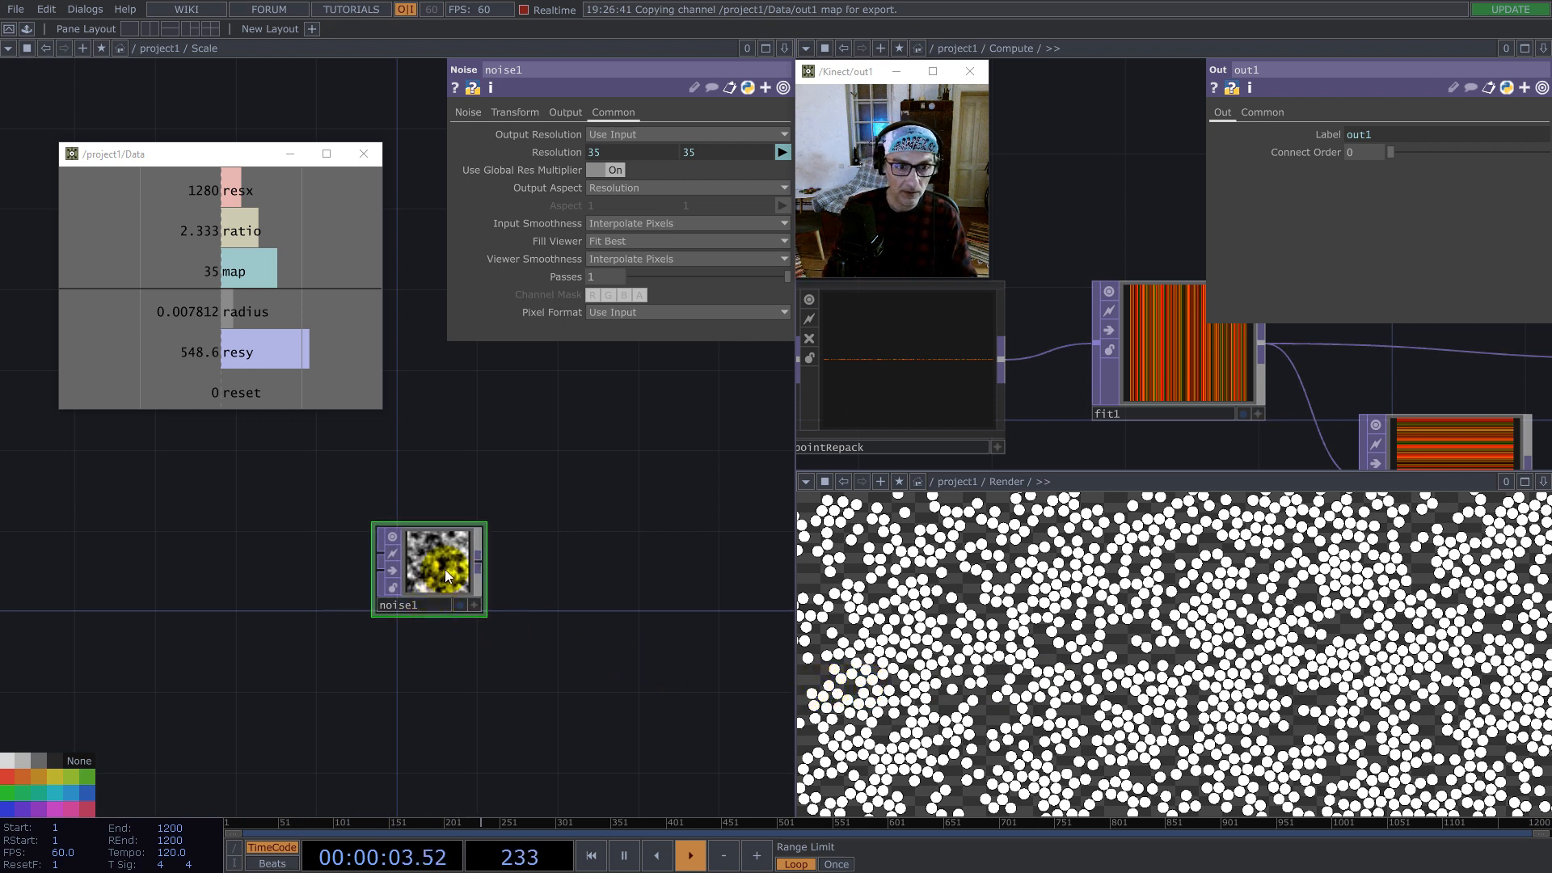
left_click(243, 260)
left_click_drag(231, 276, 420, 396)
left_click_drag(511, 507, 492, 556)
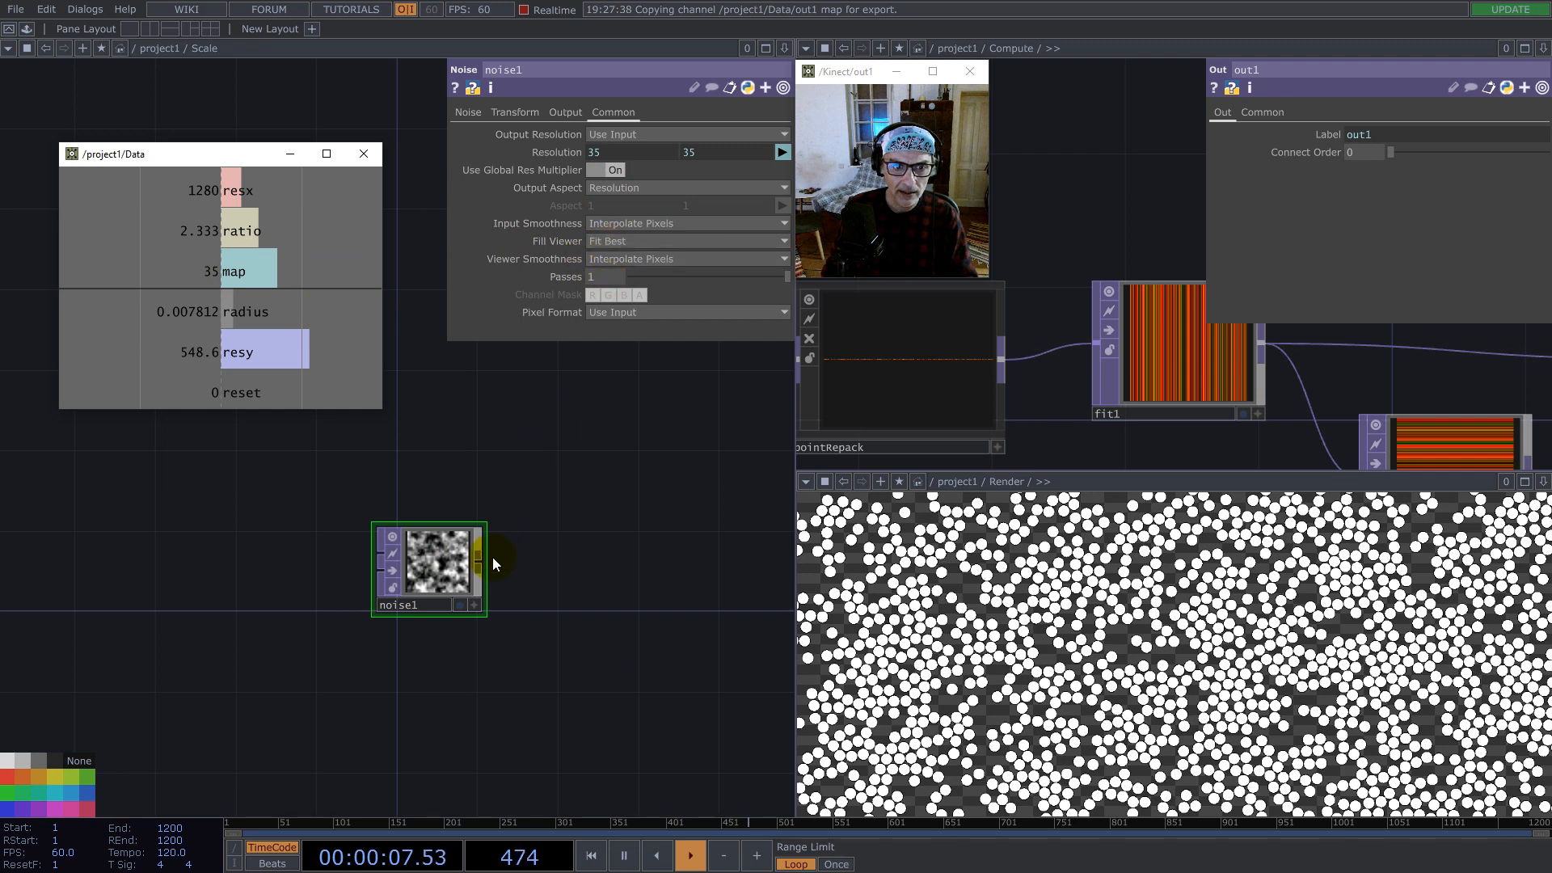
Step: Add an Out TOP fed by noise1, place it to the right, and select noise1 for editing
right_click(477, 563)
type("out")
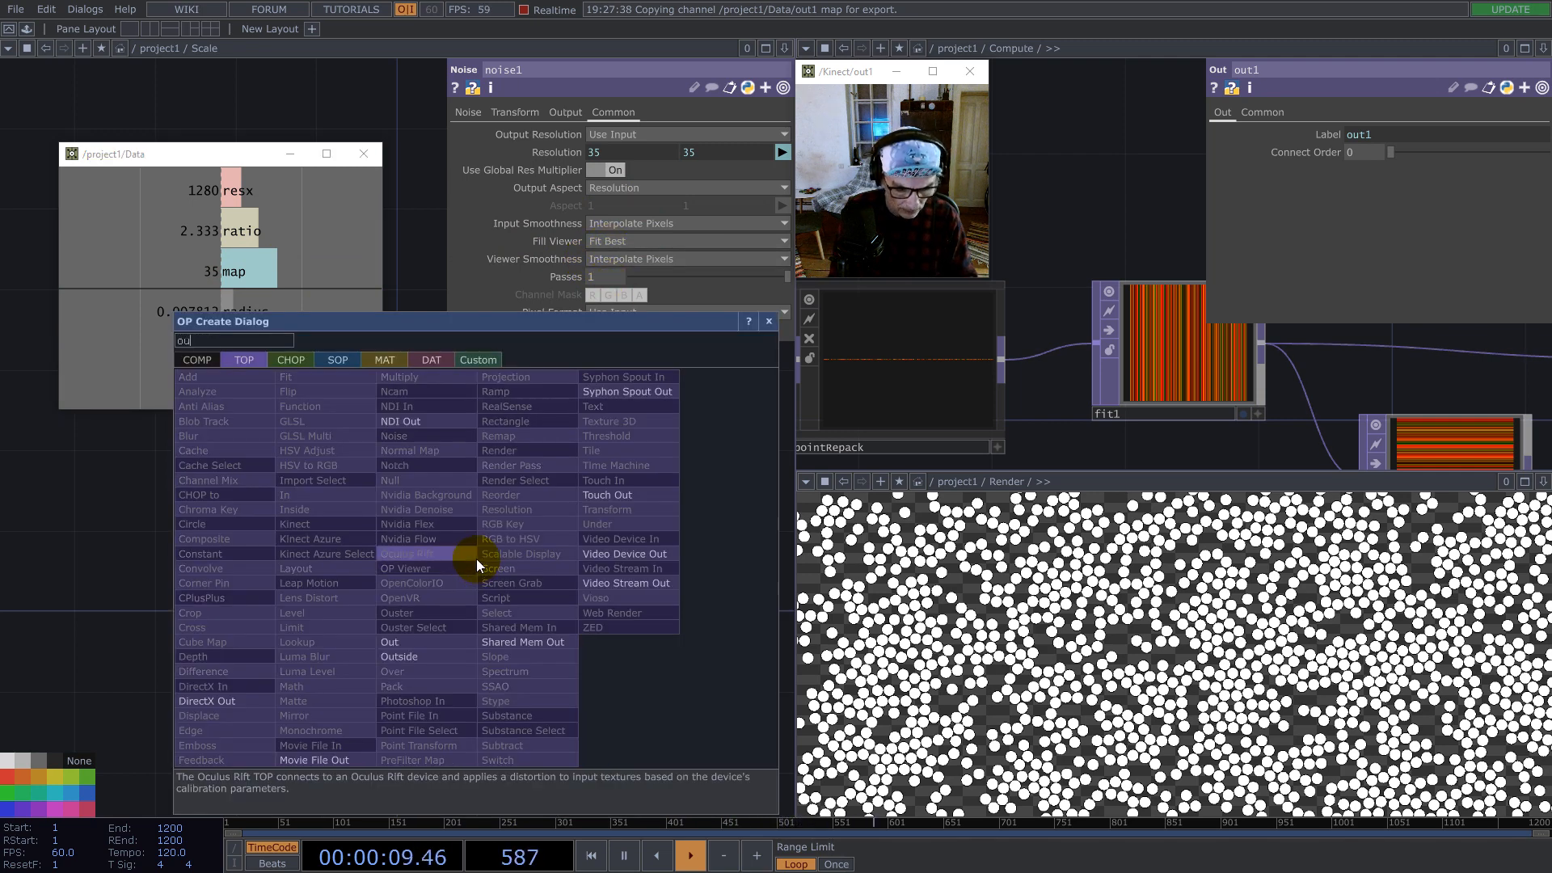
left_click(437, 641)
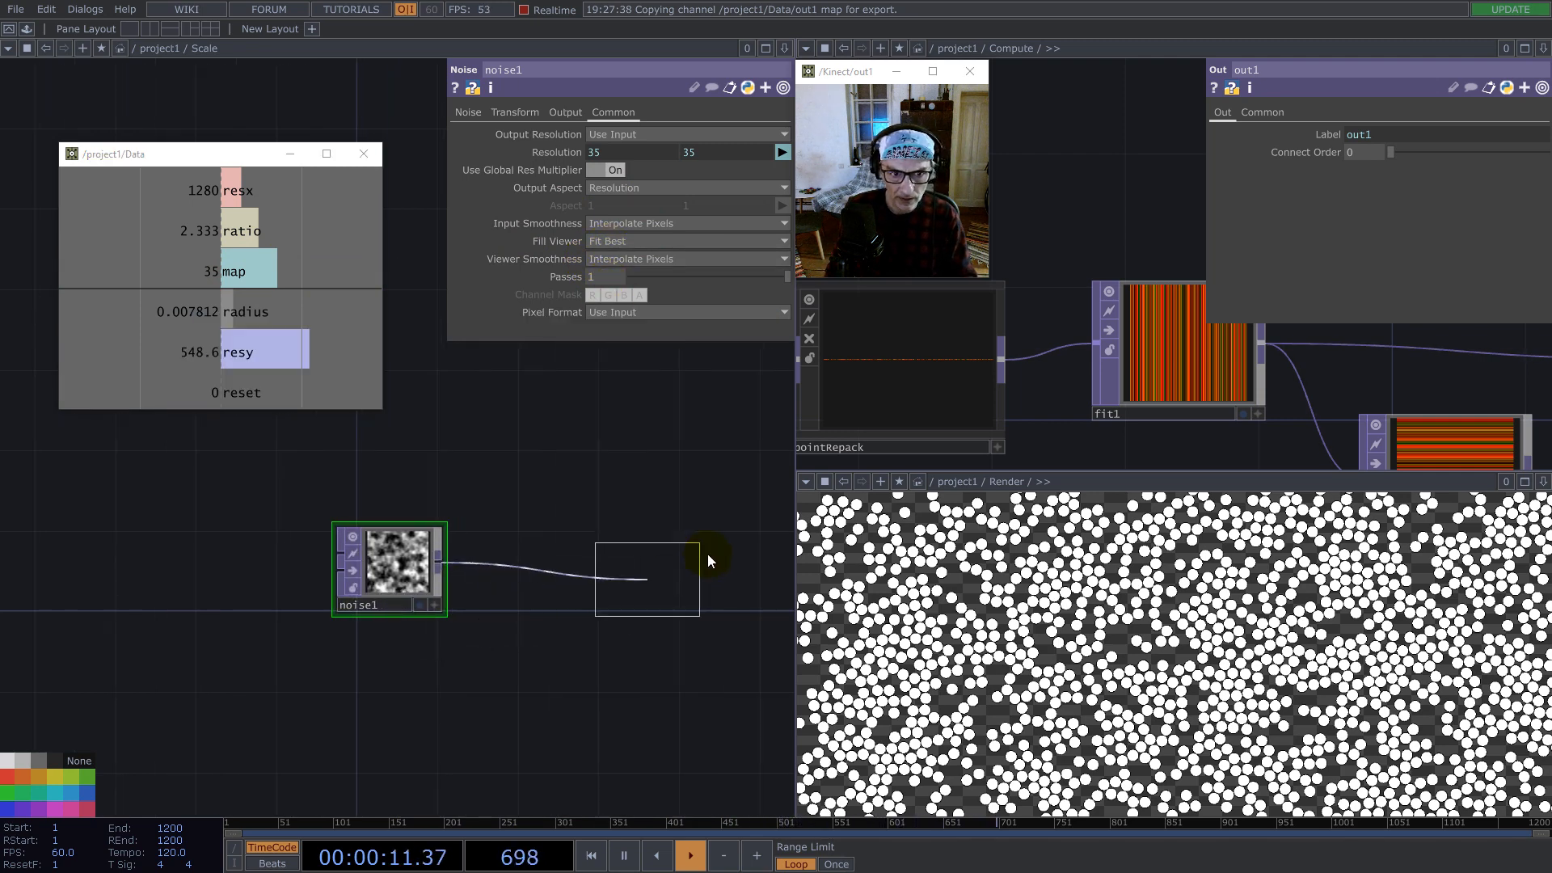
left_click(683, 546)
left_click(410, 556)
scroll(411, 556, "up", 4)
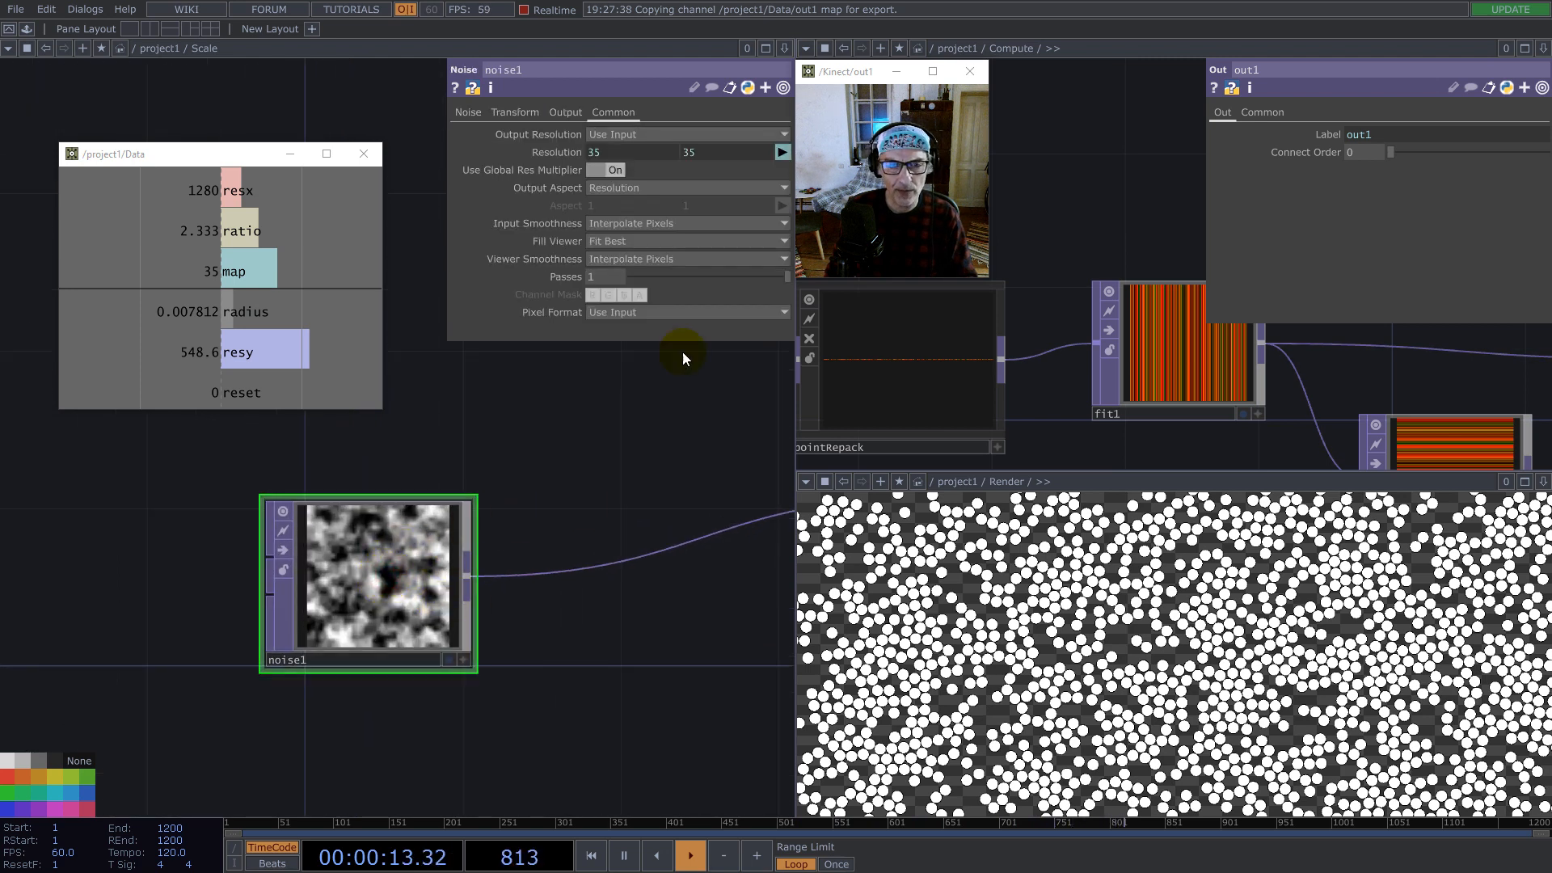
Step: Set noise1's Offset to 1 and its Amplitude to the expression 2/3
left_click(469, 112)
left_click_drag(786, 301, 789, 296)
left_click_drag(608, 274, 477, 268)
type("/3")
key("Return")
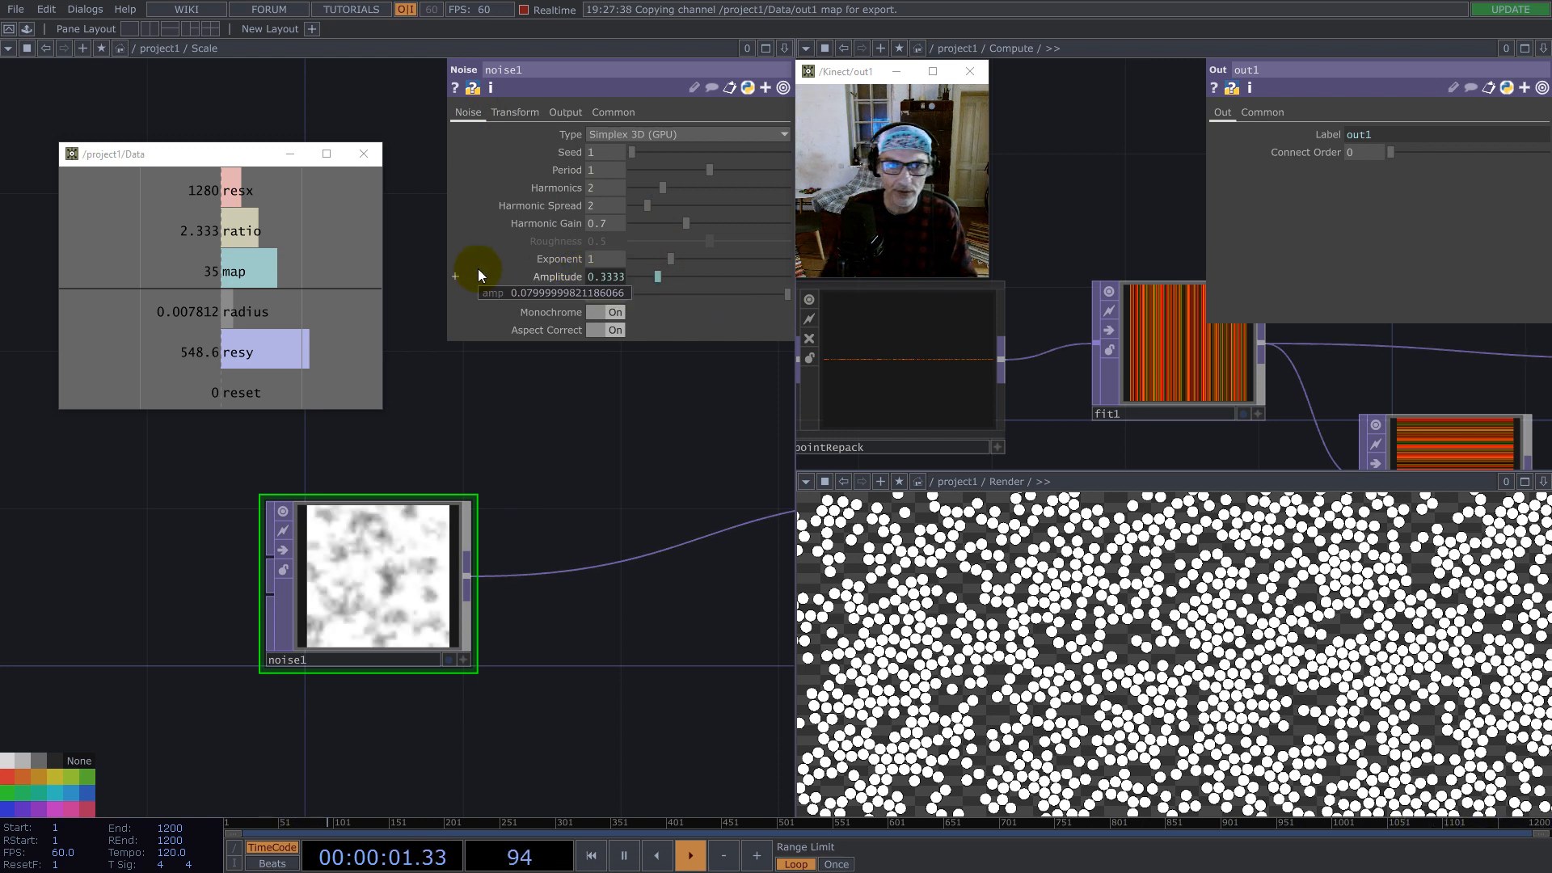
scroll(396, 569, "down", 2)
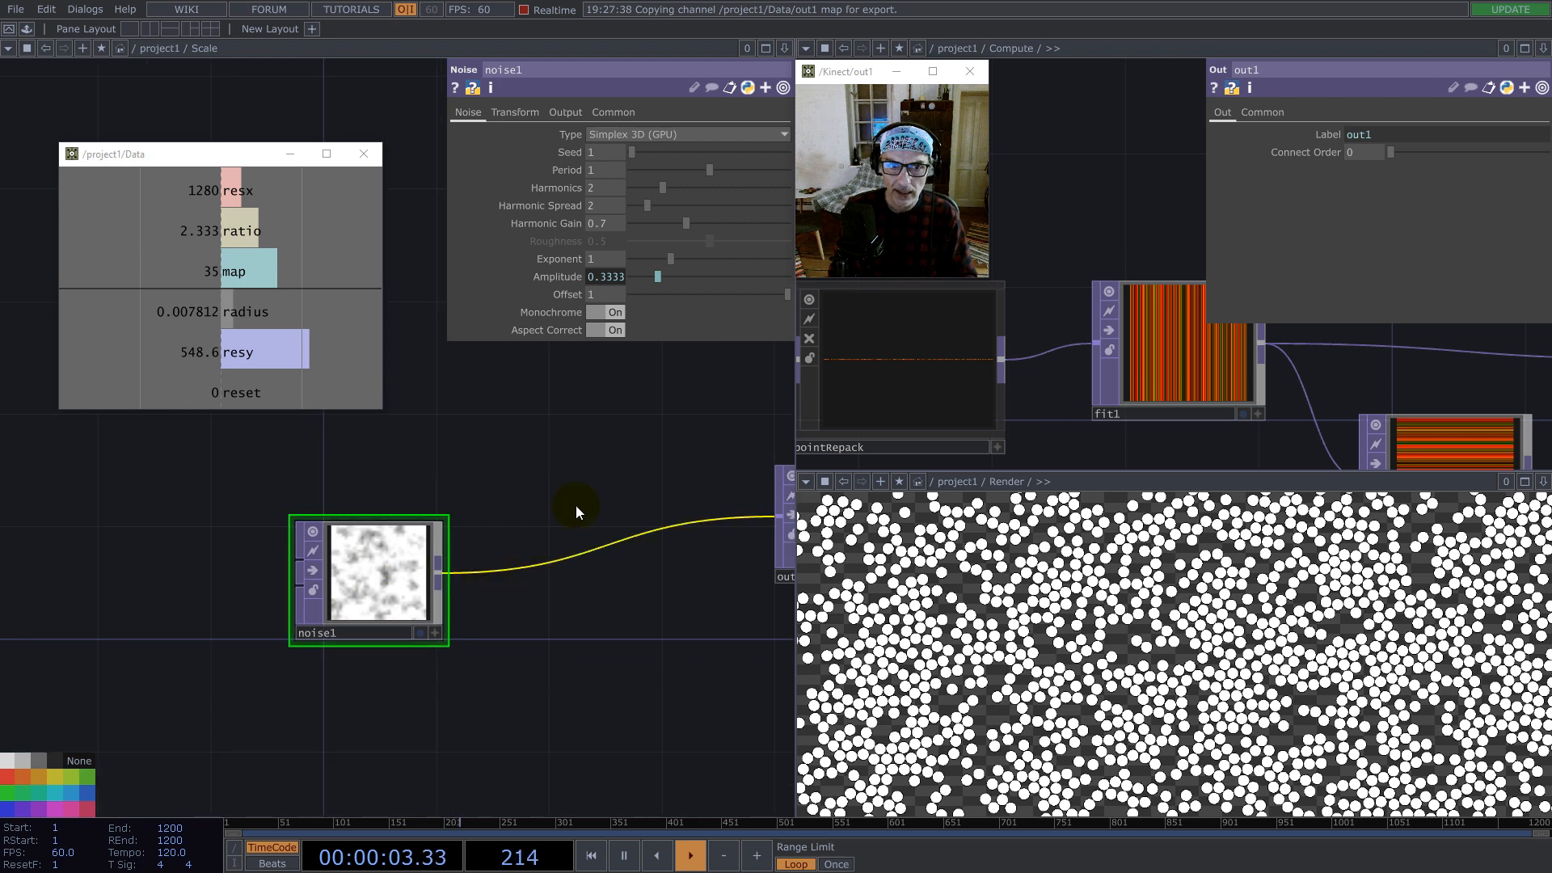
left_click(612, 277)
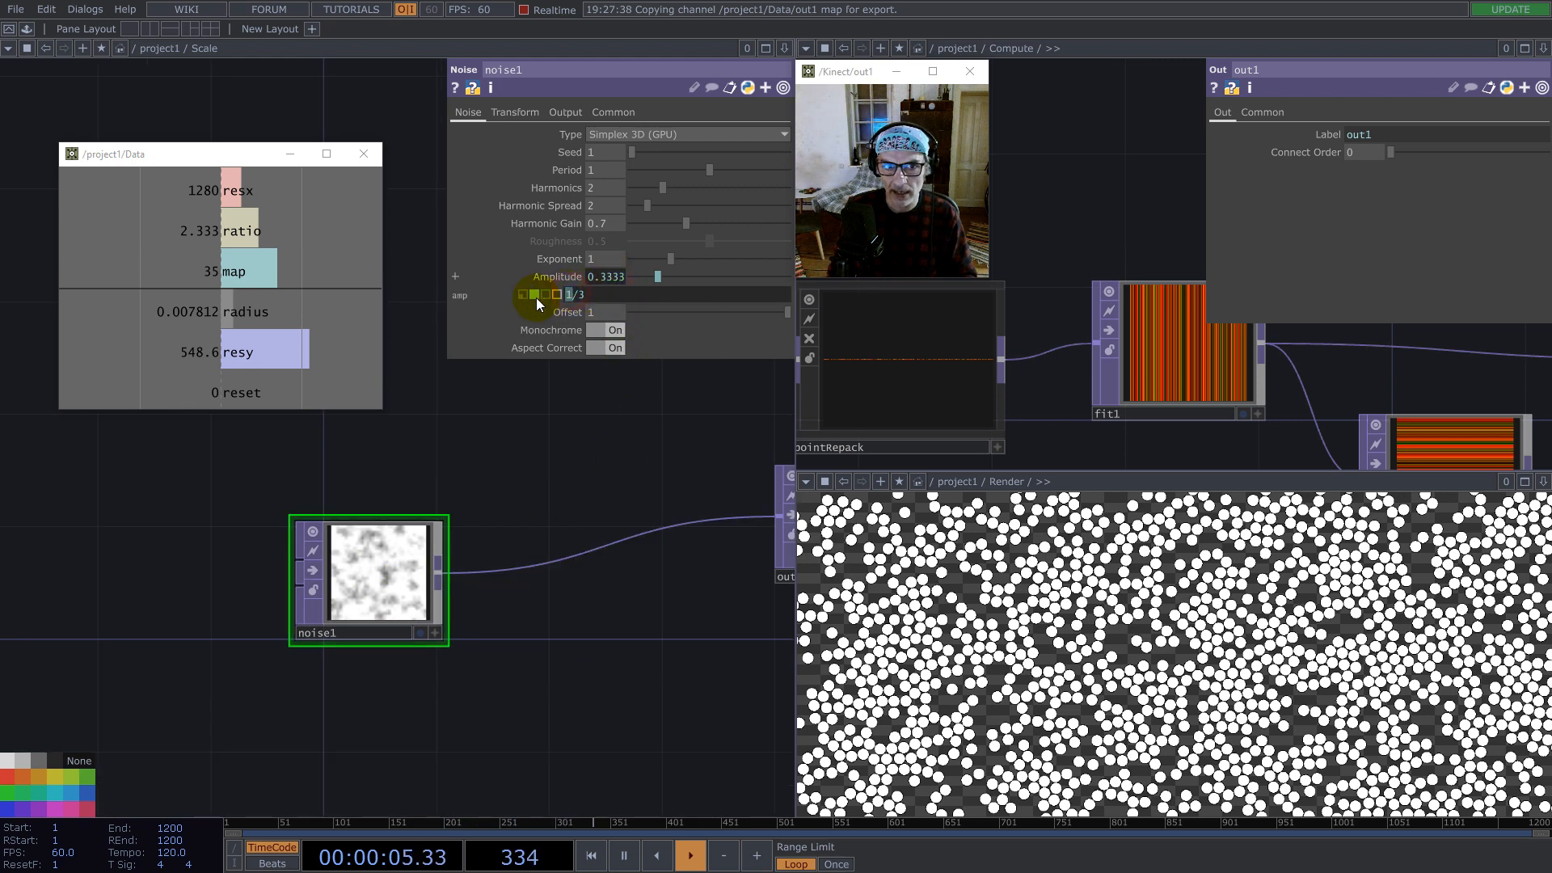
type("2")
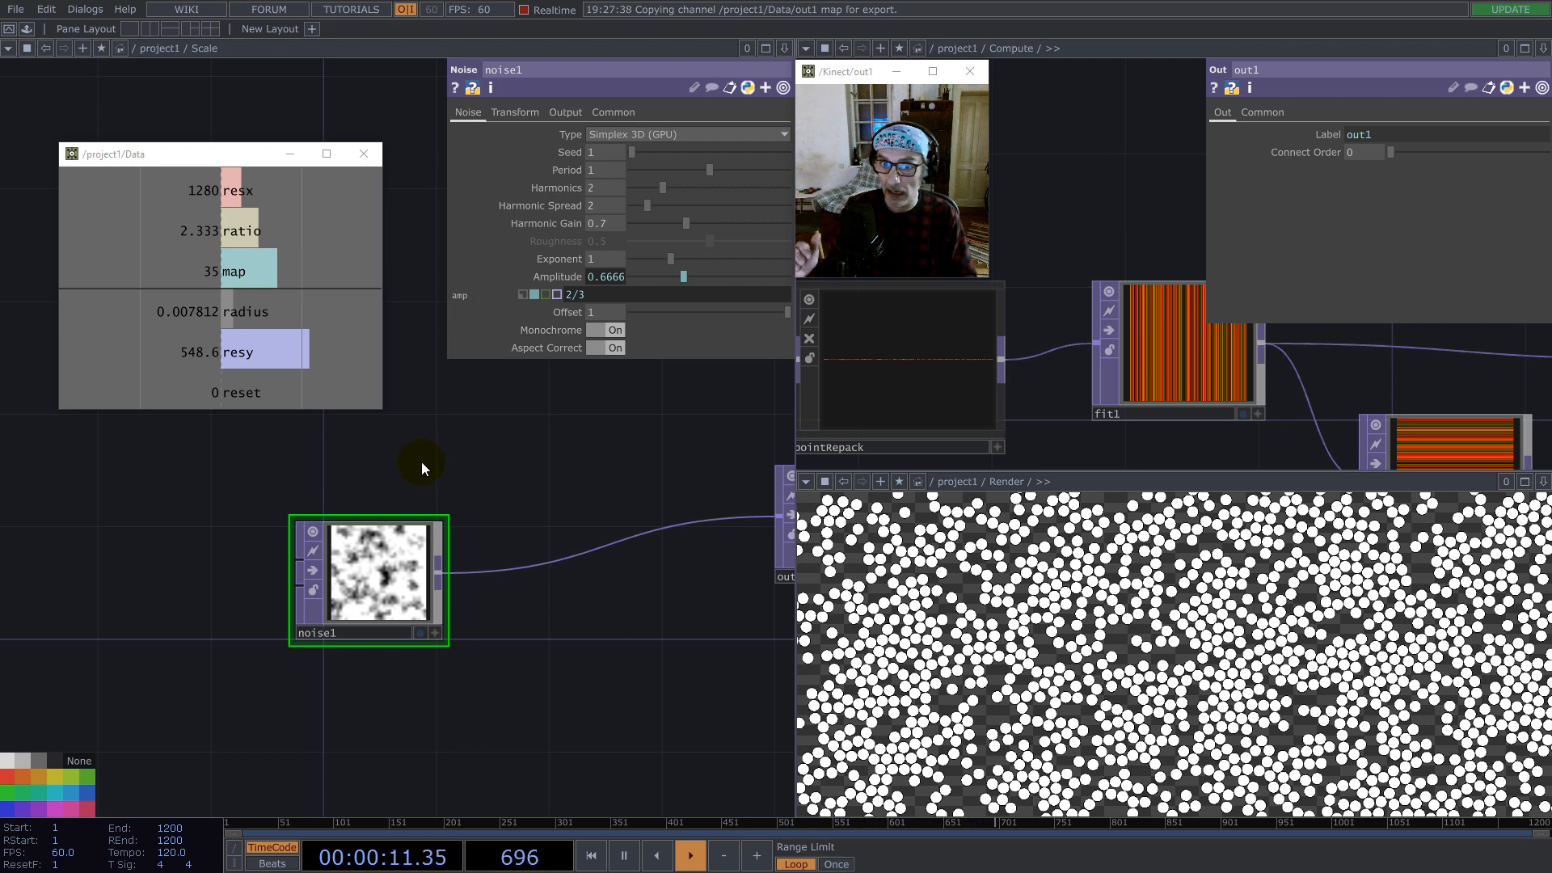
Step: Insert a Math TOP between noise1 and out1 and set its Channel Post OP to Positive
right_click(496, 564)
left_click(511, 547)
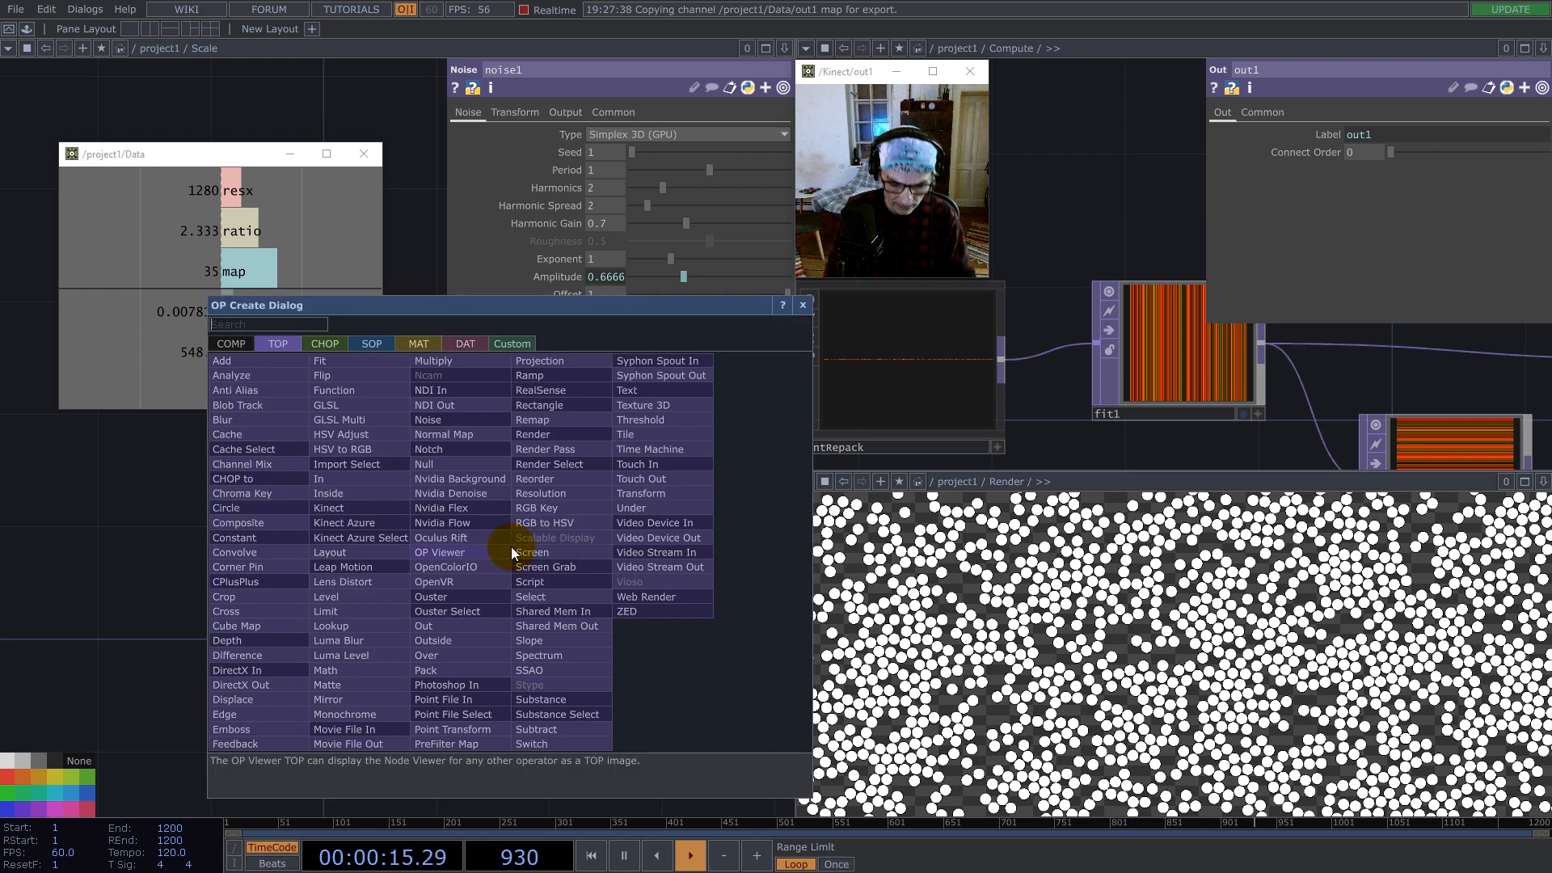
left_click(332, 669)
left_click(556, 581)
left_click(651, 225)
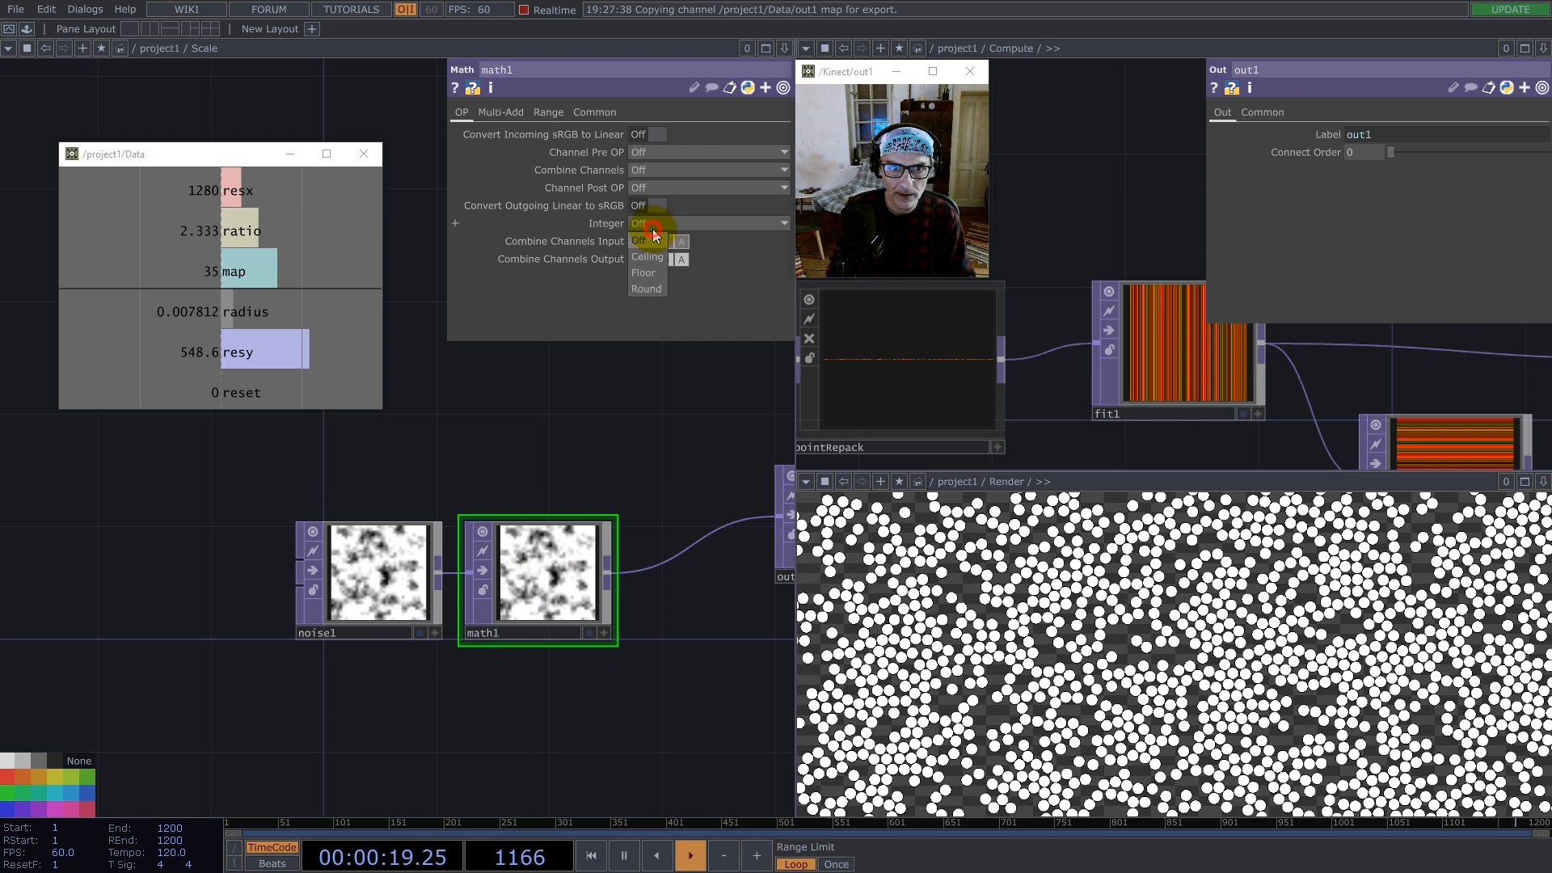
left_click(652, 187)
left_click(651, 236)
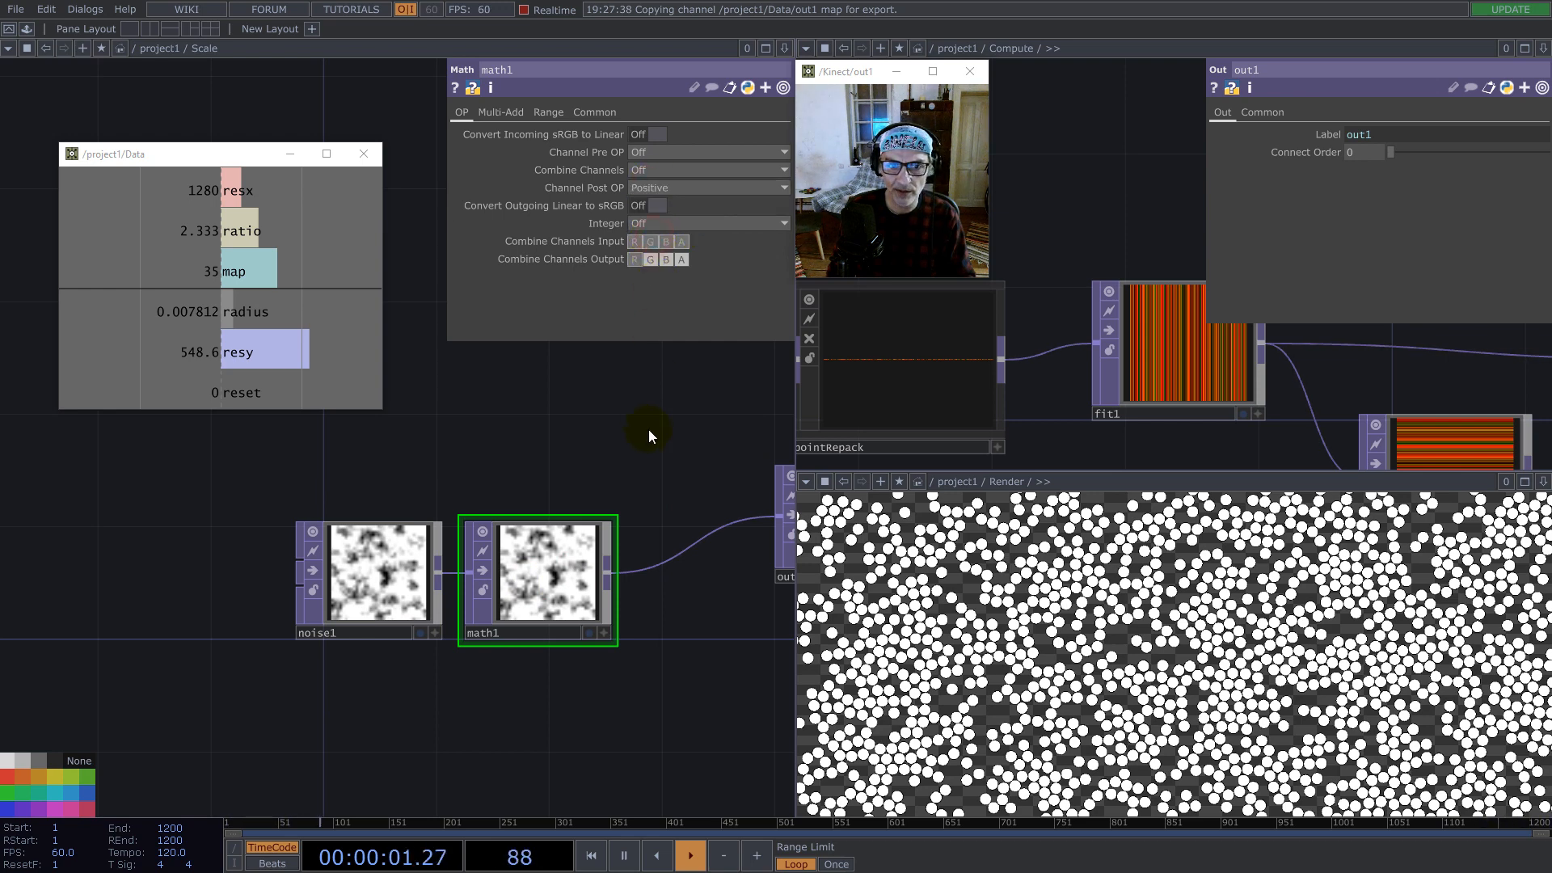
Step: Leave Scale for the project1 network and enter Compute, framing its select1 to math1 chain
scroll(439, 469, "down", 5)
left_click_drag(526, 502, 612, 502)
scroll(559, 497, "down", 5)
scroll(559, 497, "down", 5)
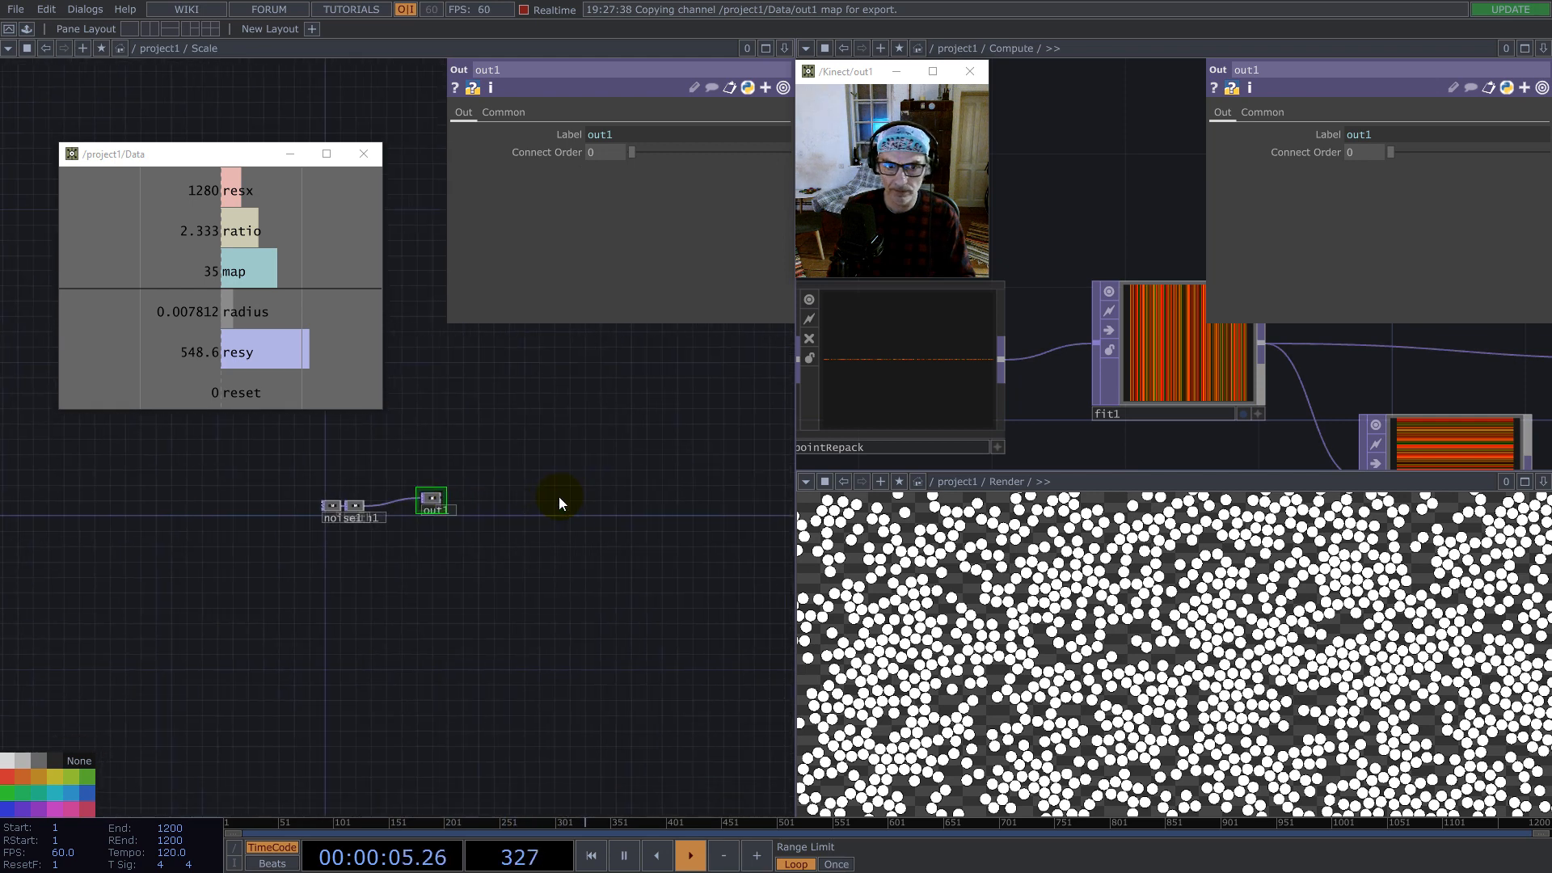
left_click_drag(659, 534, 598, 547)
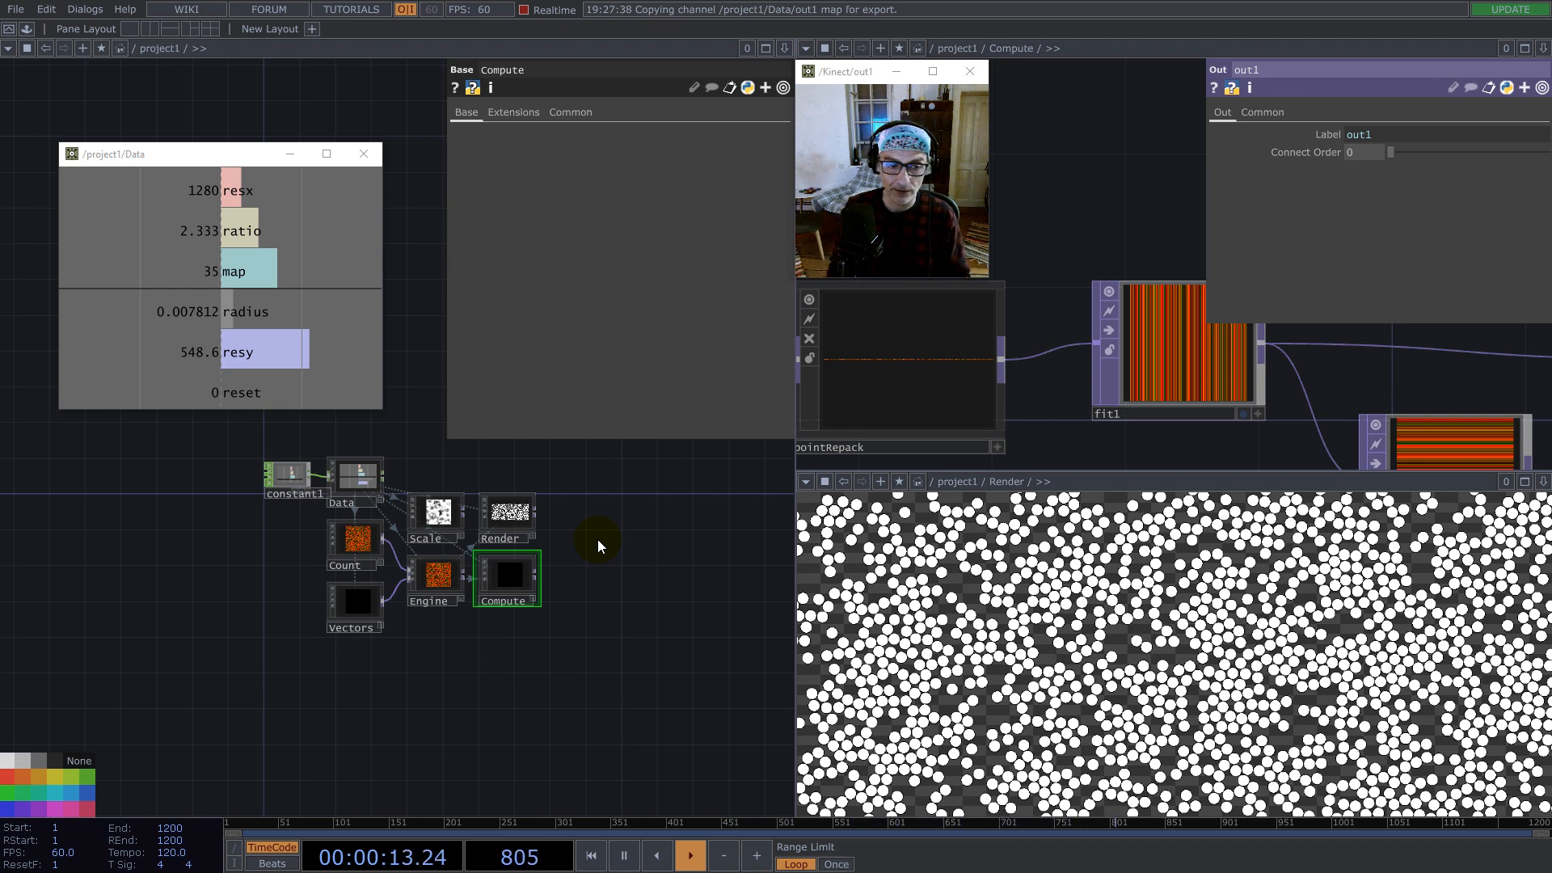
key("i")
left_click_drag(495, 554, 453, 496)
scroll(654, 532, "down", 6)
left_click_drag(625, 690, 378, 704)
left_click_drag(593, 659, 655, 617)
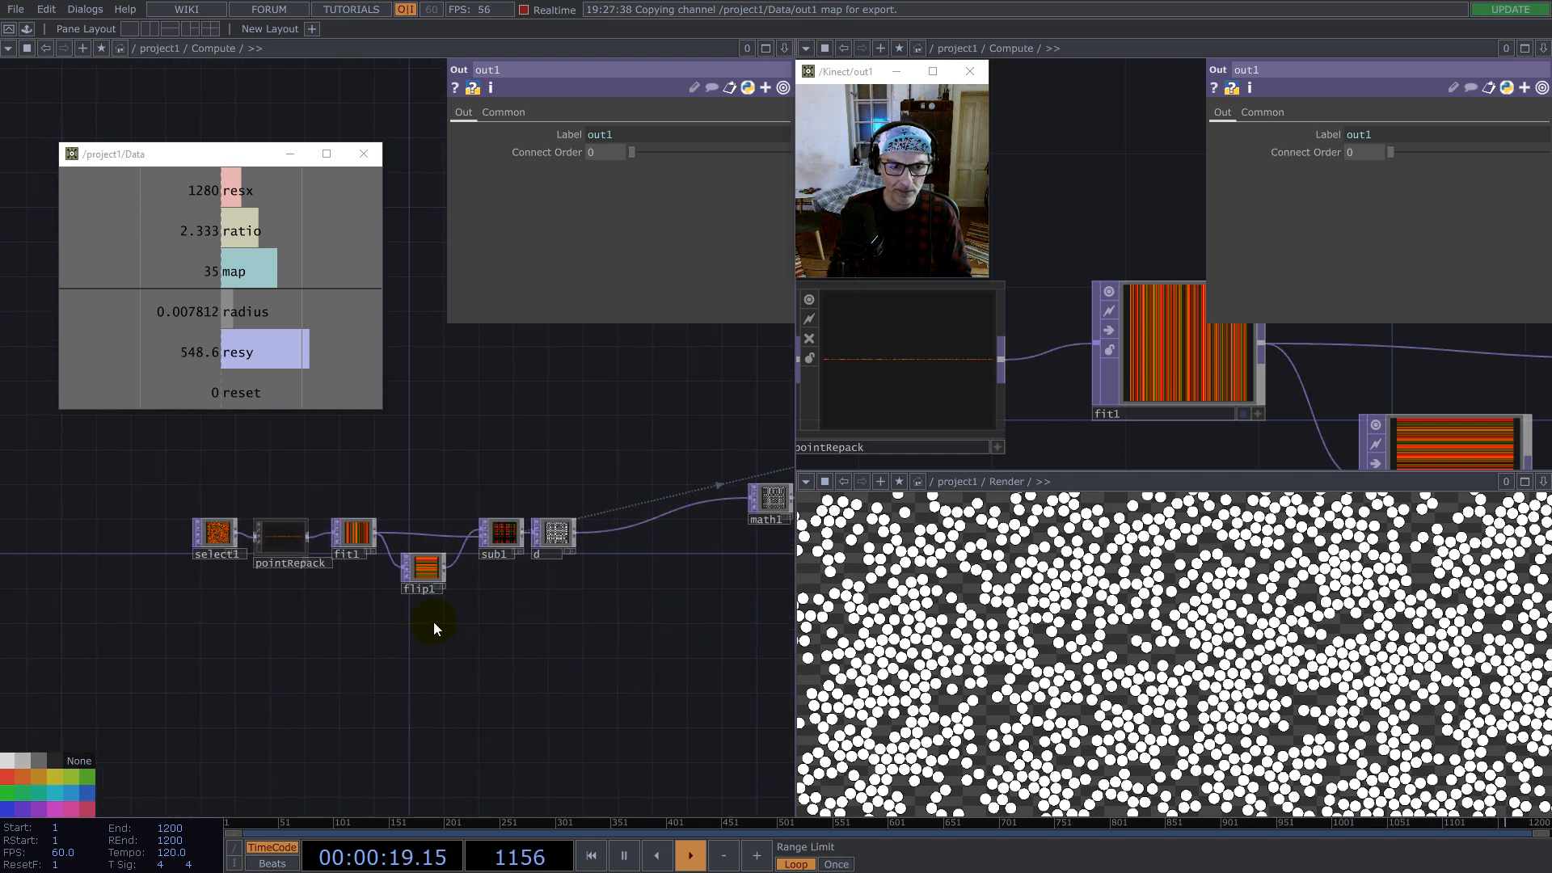
Step: Add a Select TOP below select1 in Compute and set its TOP to /project1/Scale/out1
double_click(192, 708)
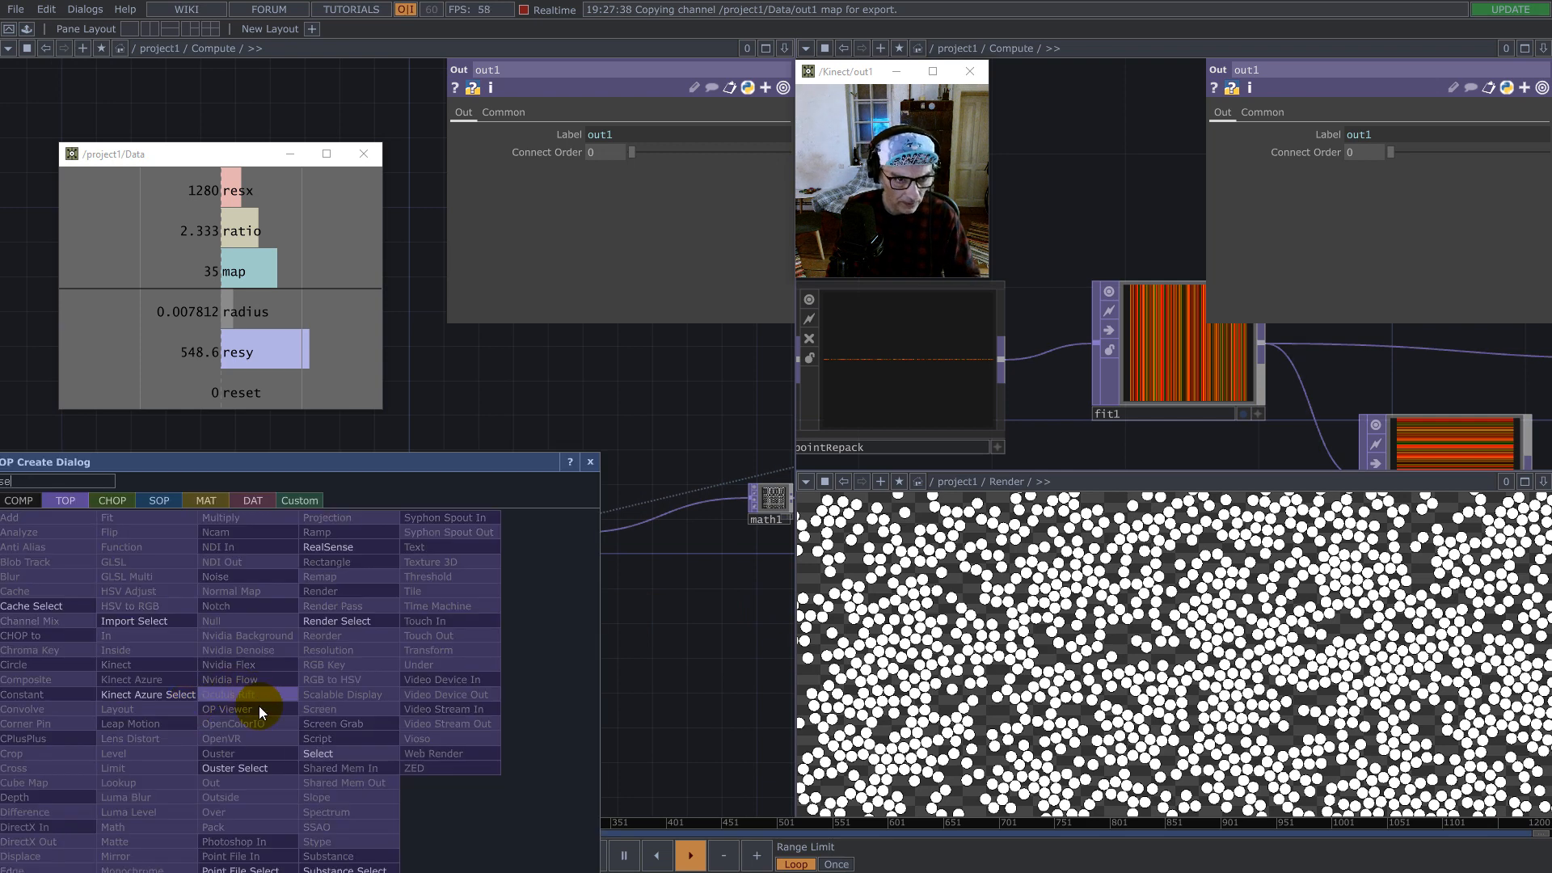
left_click(316, 748)
left_click(242, 751)
scroll(1042, 367, "down", 10)
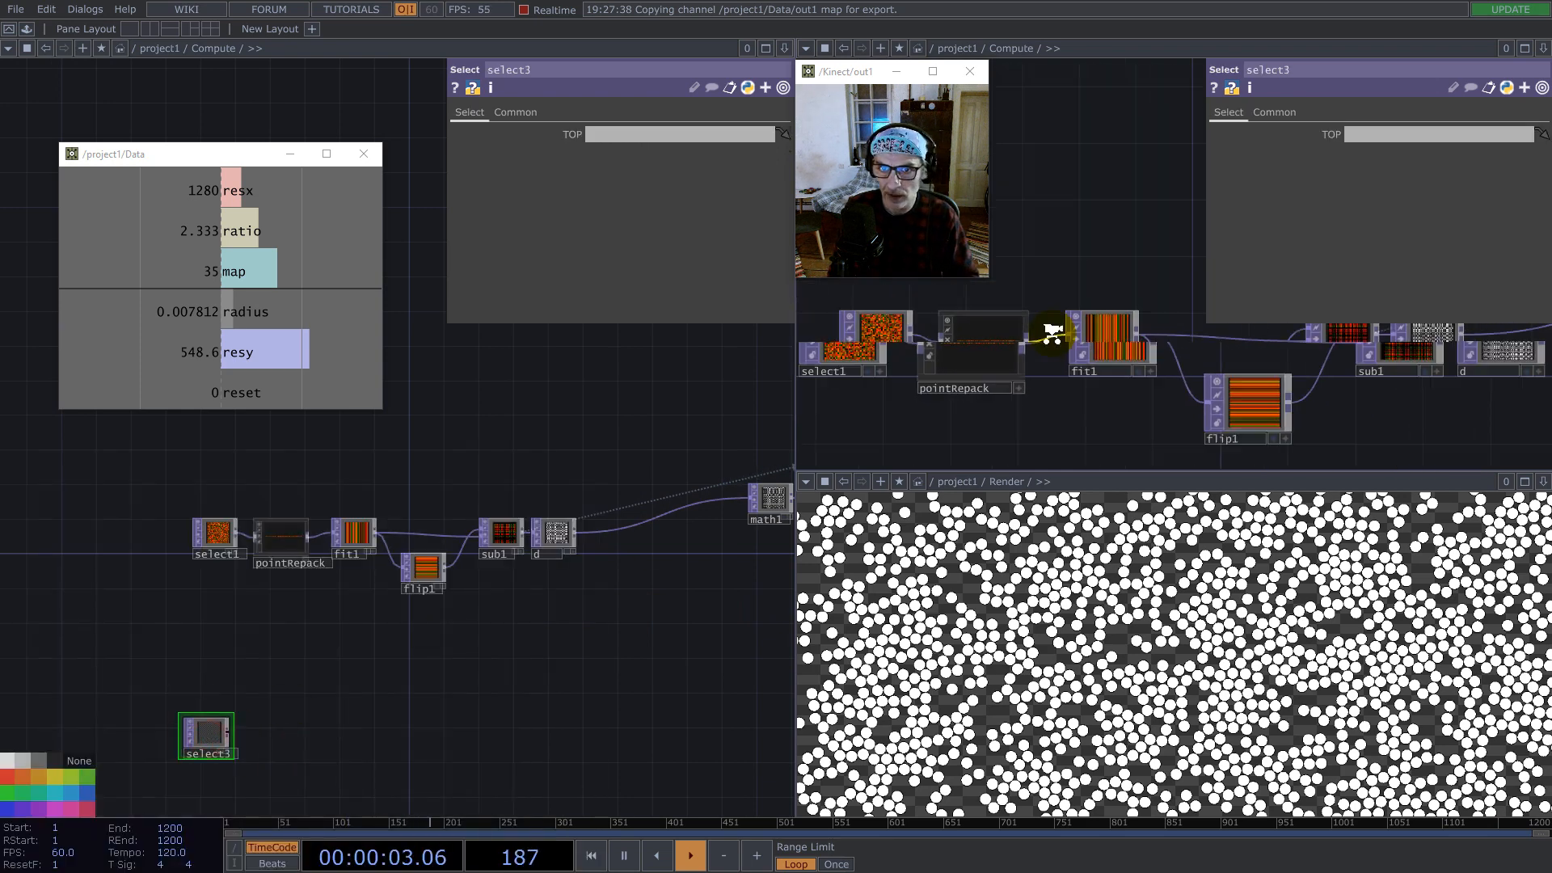
scroll(1057, 372, "down", 5)
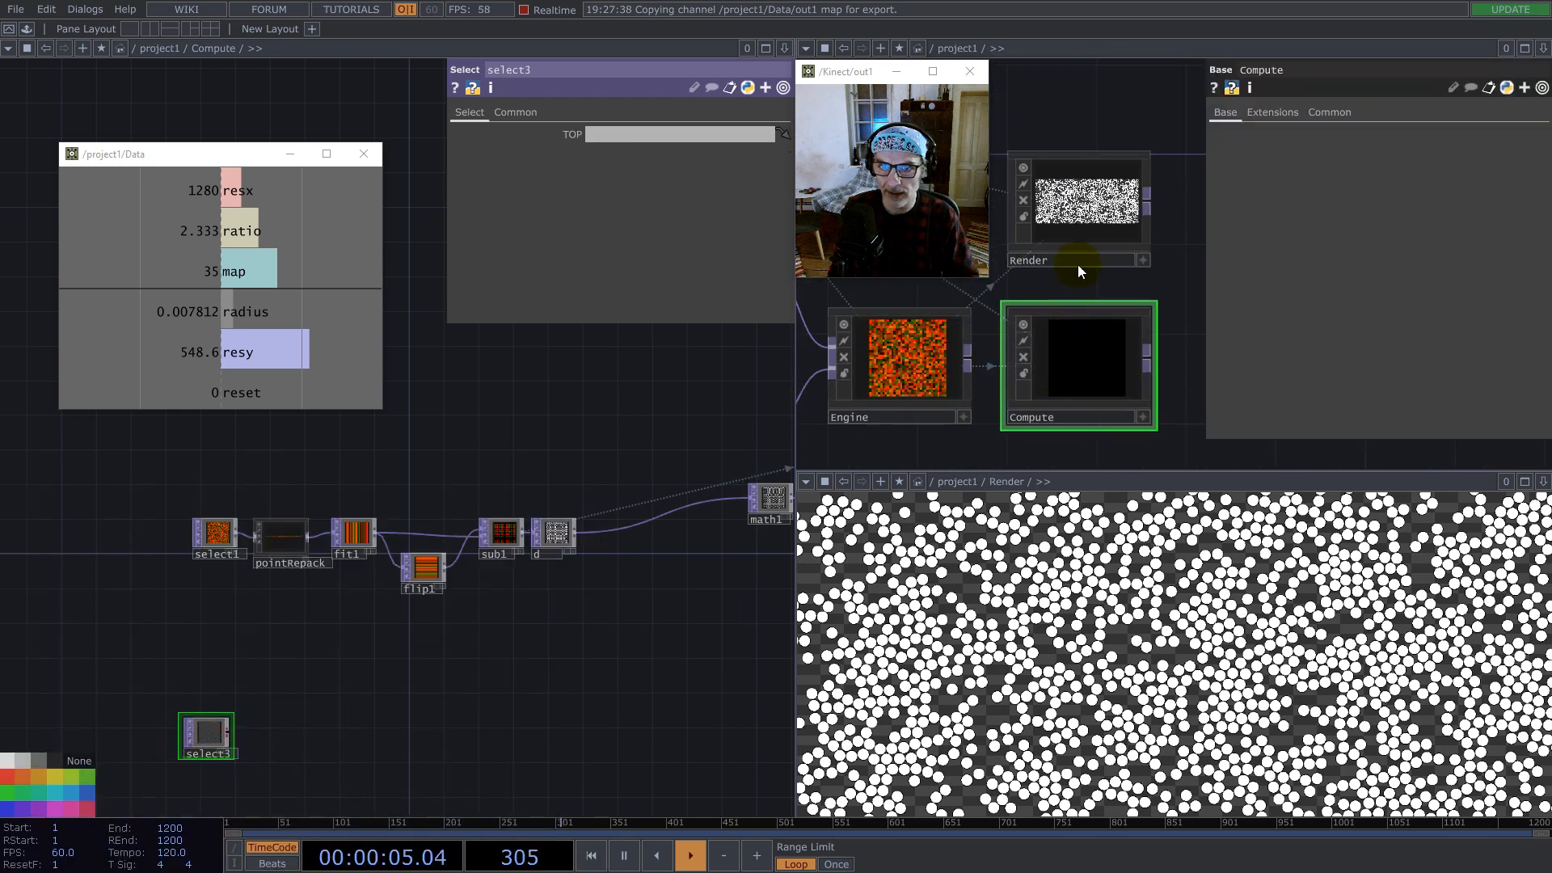
left_click_drag(1068, 280, 1260, 363)
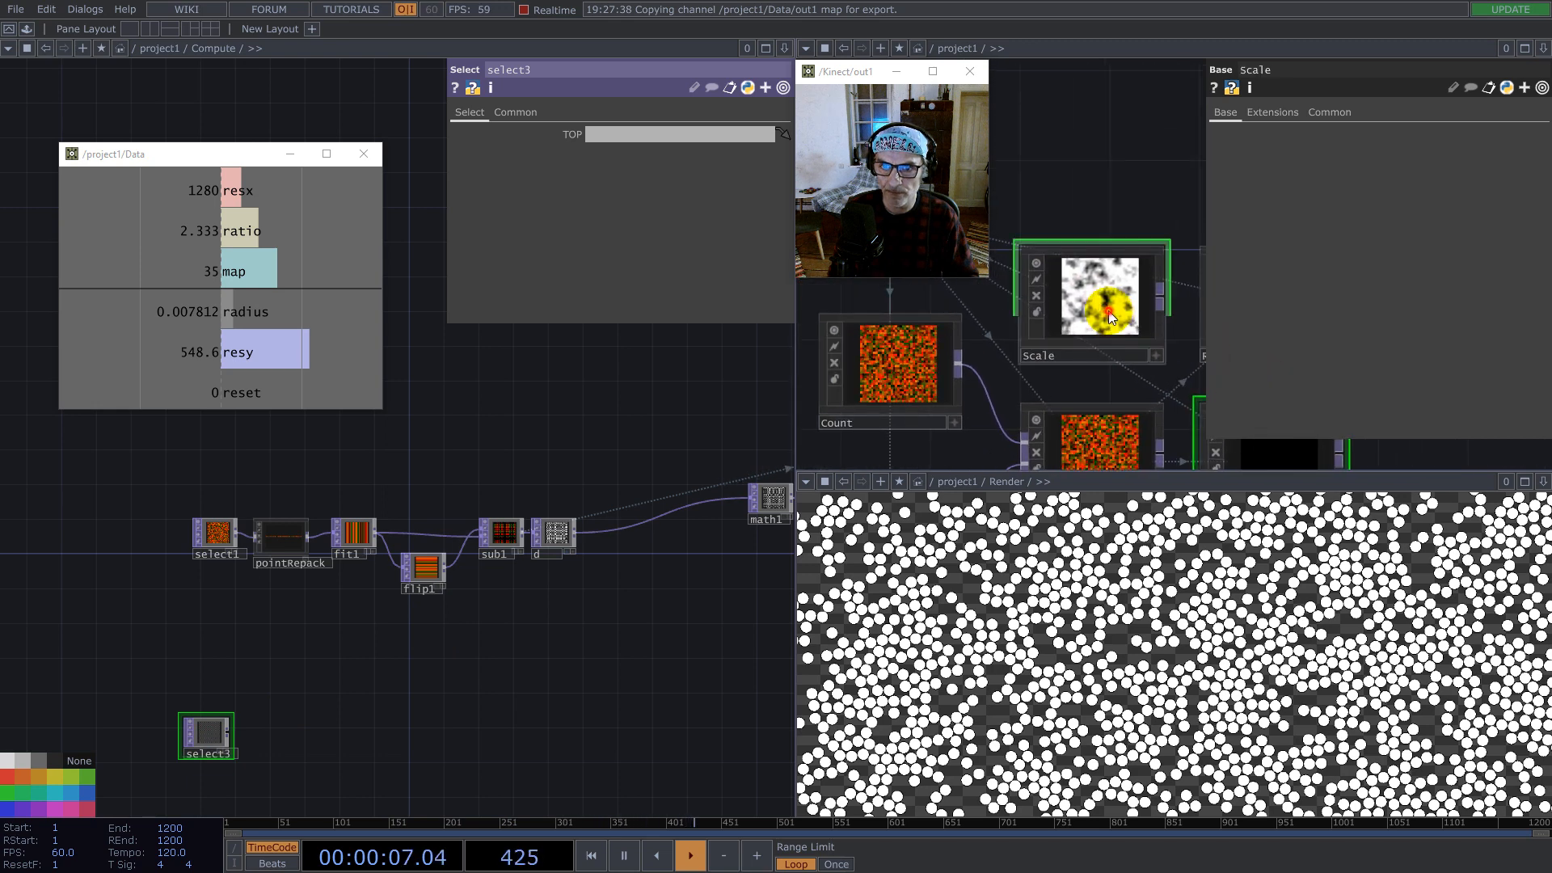
scroll(1108, 314, "up", 3)
left_click_drag(1104, 324, 1112, 356)
left_click_drag(1128, 319, 660, 135)
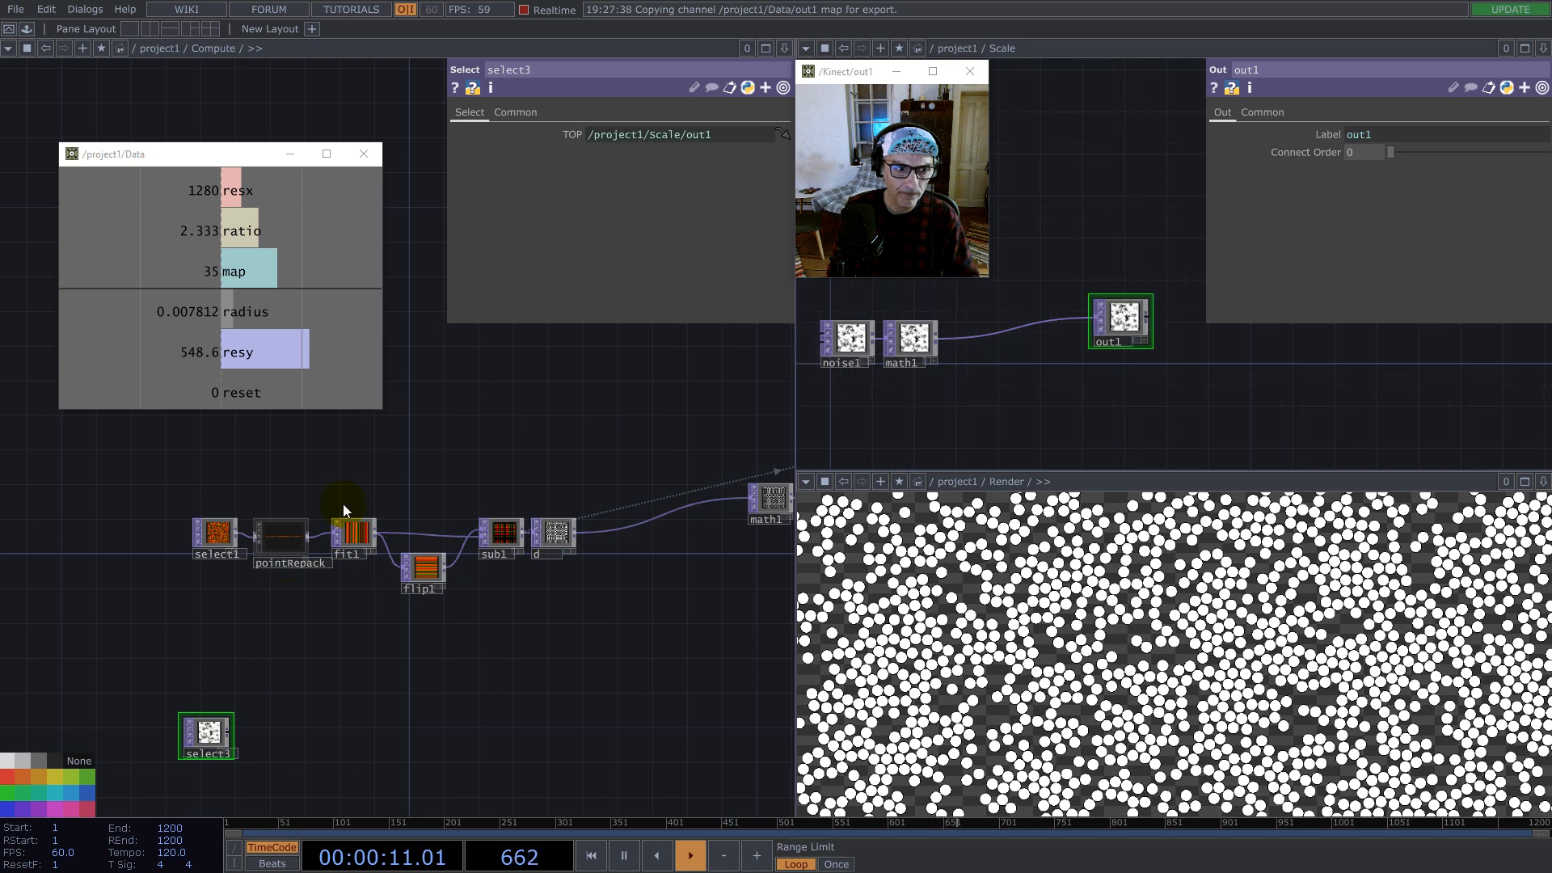
left_click_drag(215, 721, 233, 671)
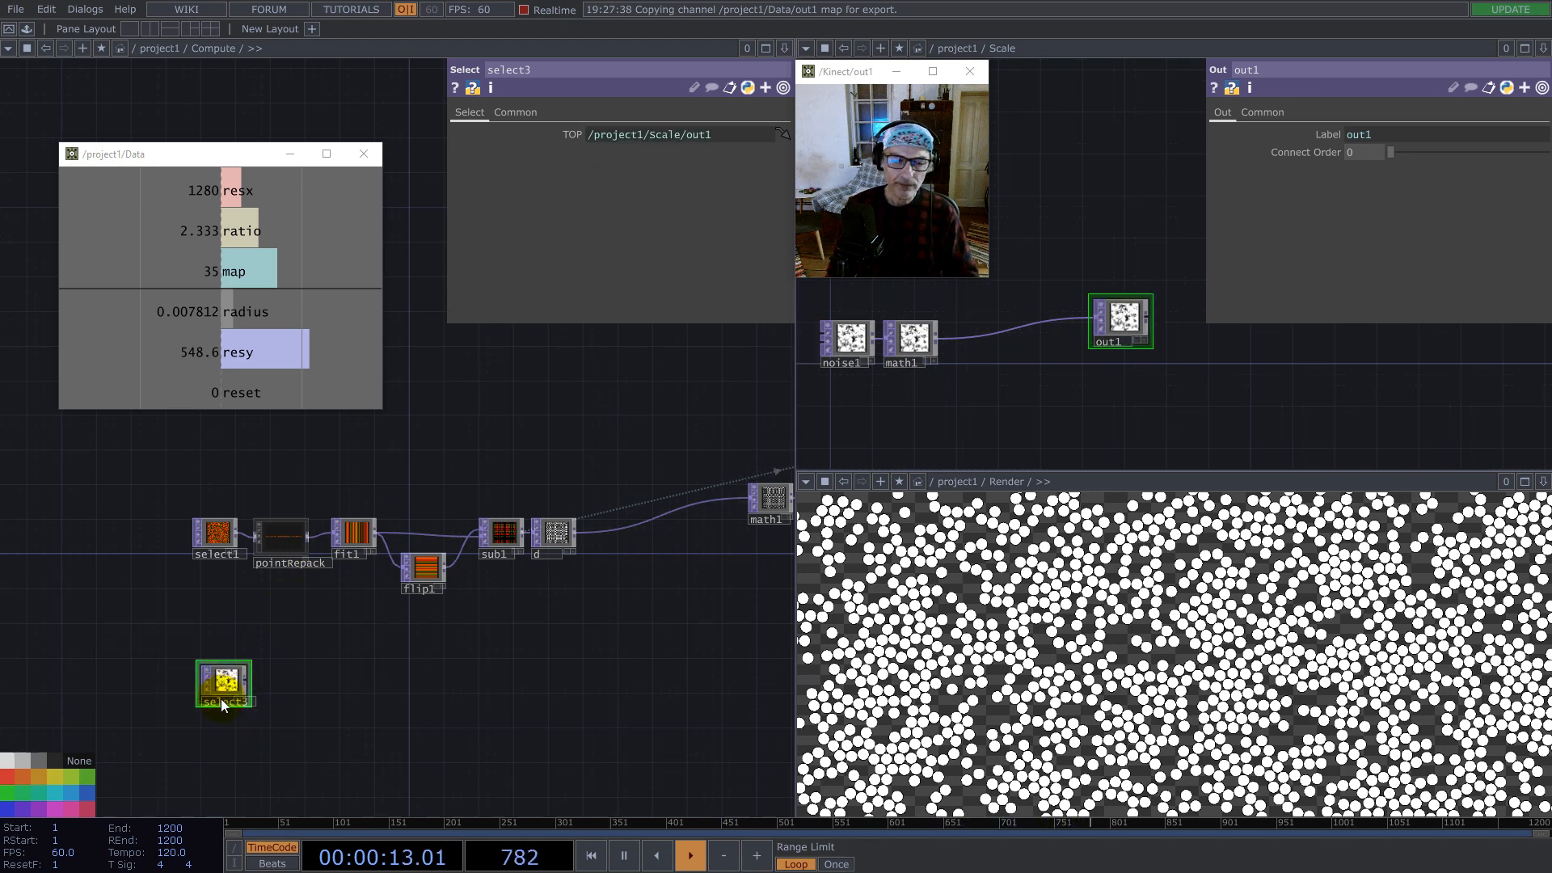
scroll(222, 699, "up", 5)
scroll(225, 699, "up", 1)
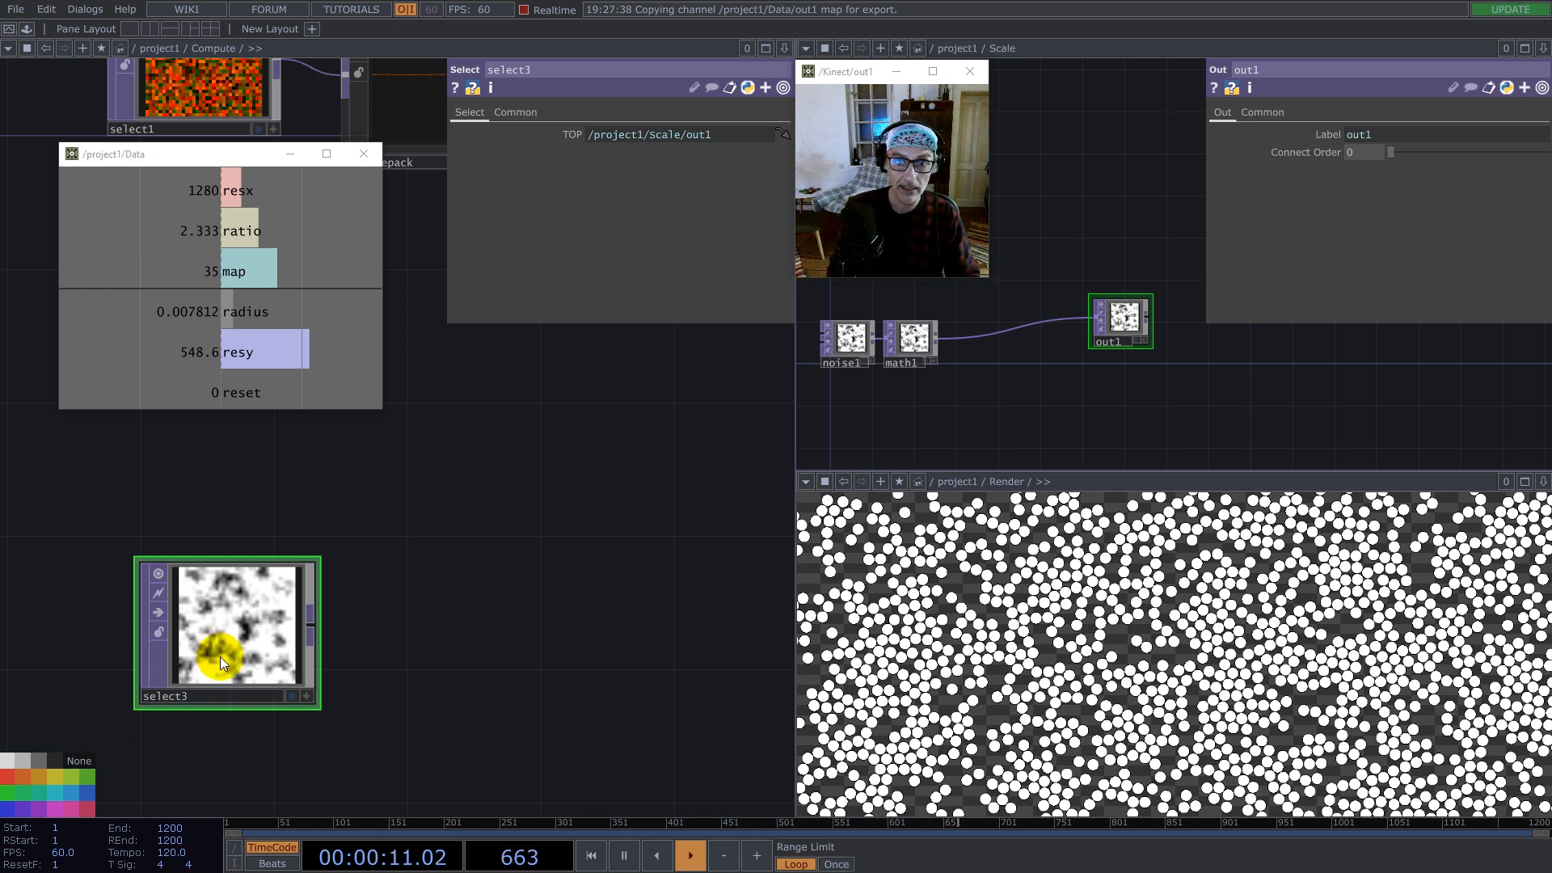
Step: Duplicate pointRepack, fit1, flip1 and sub1 beside select3 and feed the copied pointRepack from select3
scroll(416, 670, "down", 2)
left_click_drag(505, 611, 492, 687)
scroll(514, 632, "down", 3)
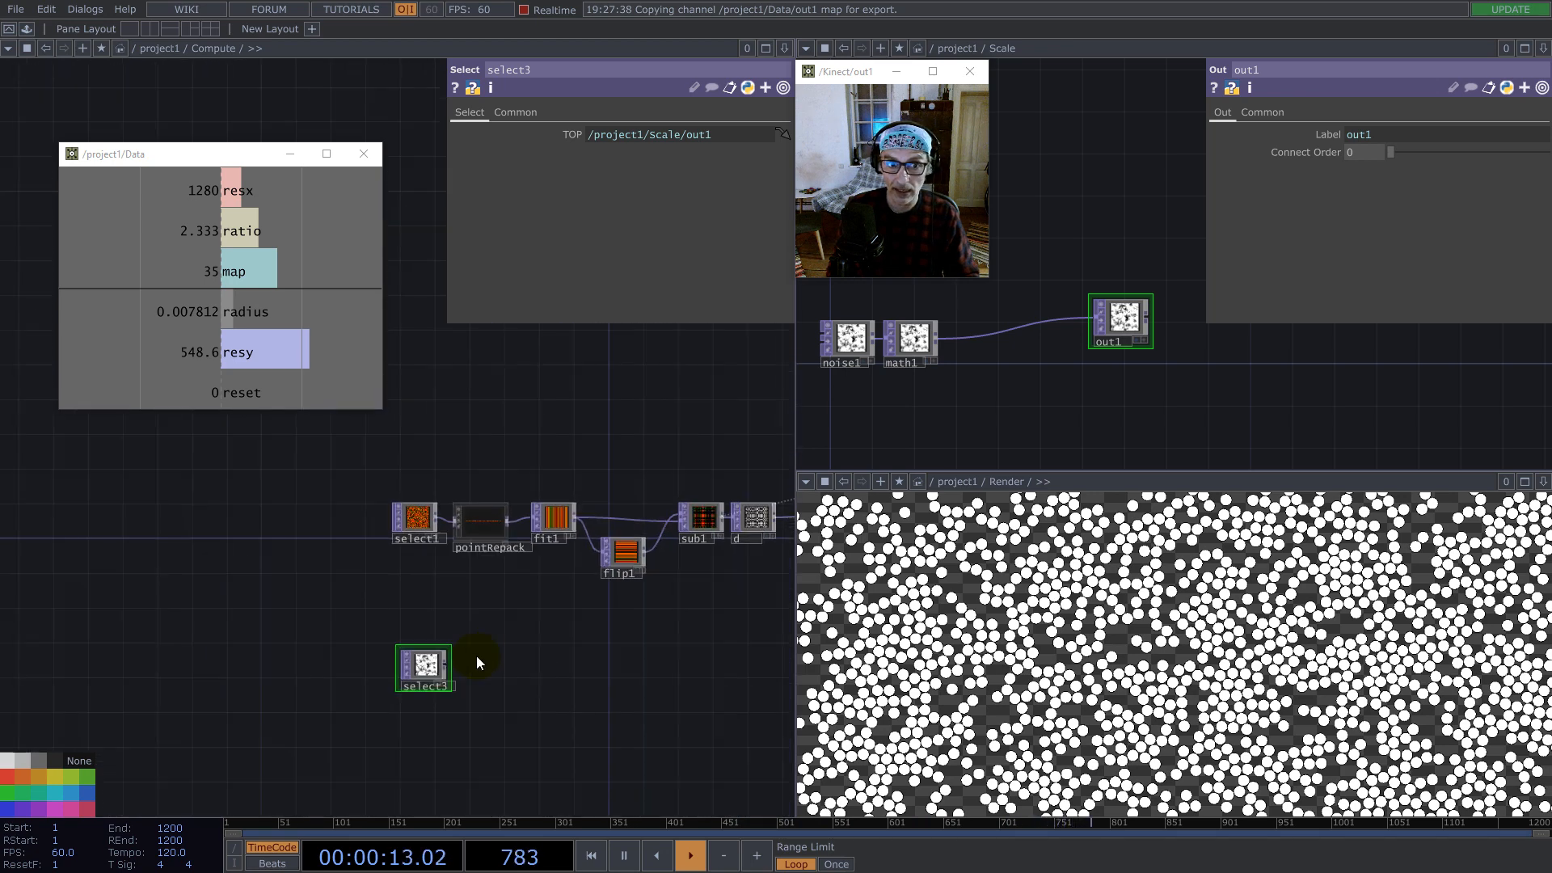
left_click_drag(579, 623, 492, 612)
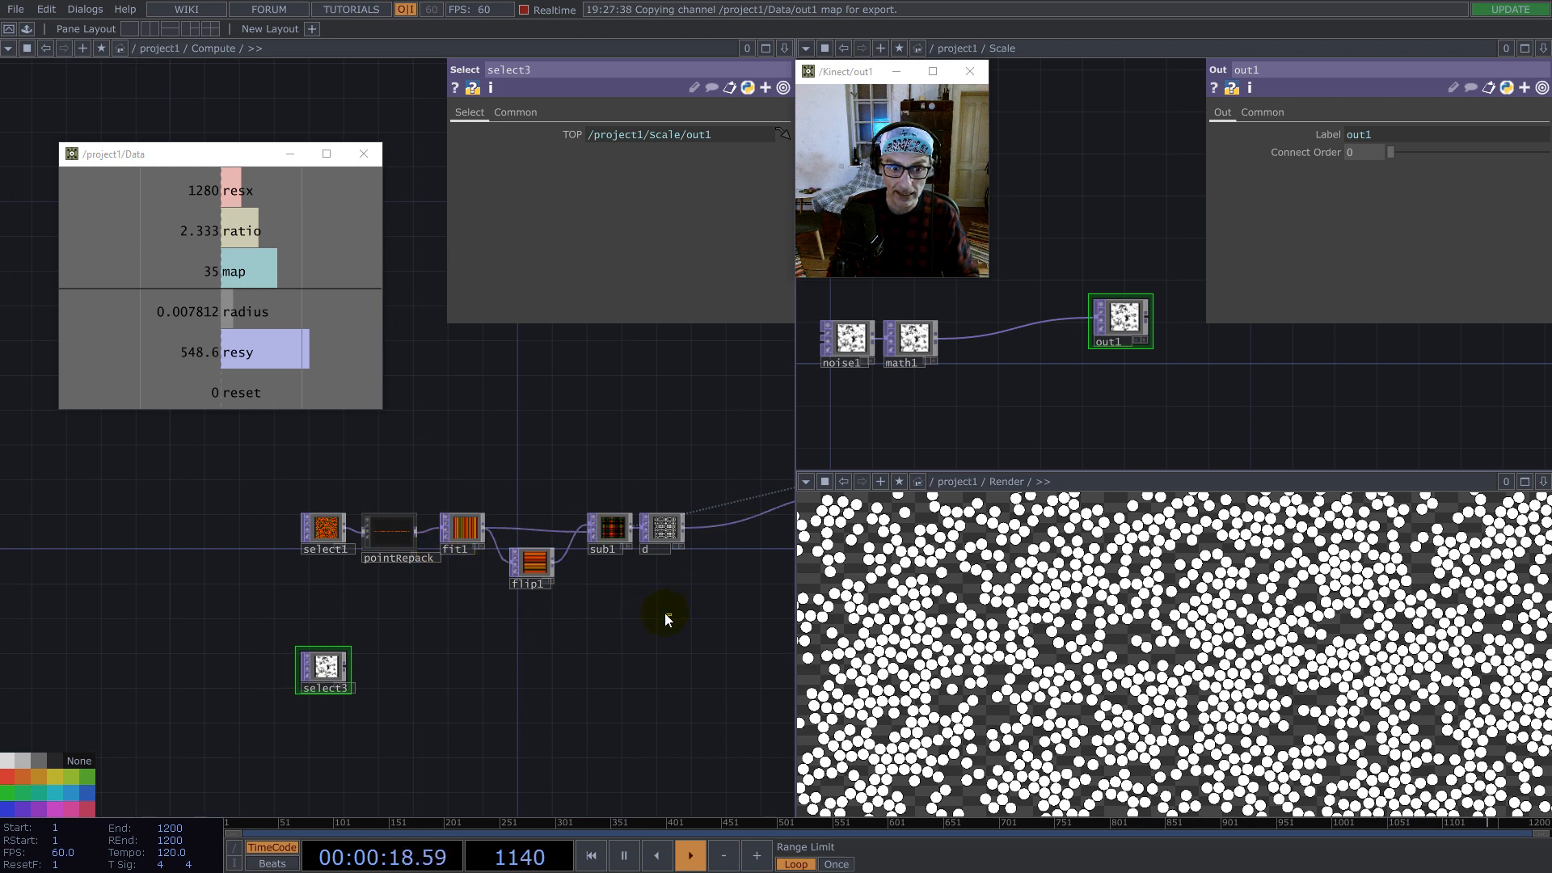
left_click_drag(614, 623, 372, 464)
key("ctrl+v")
left_click(387, 671)
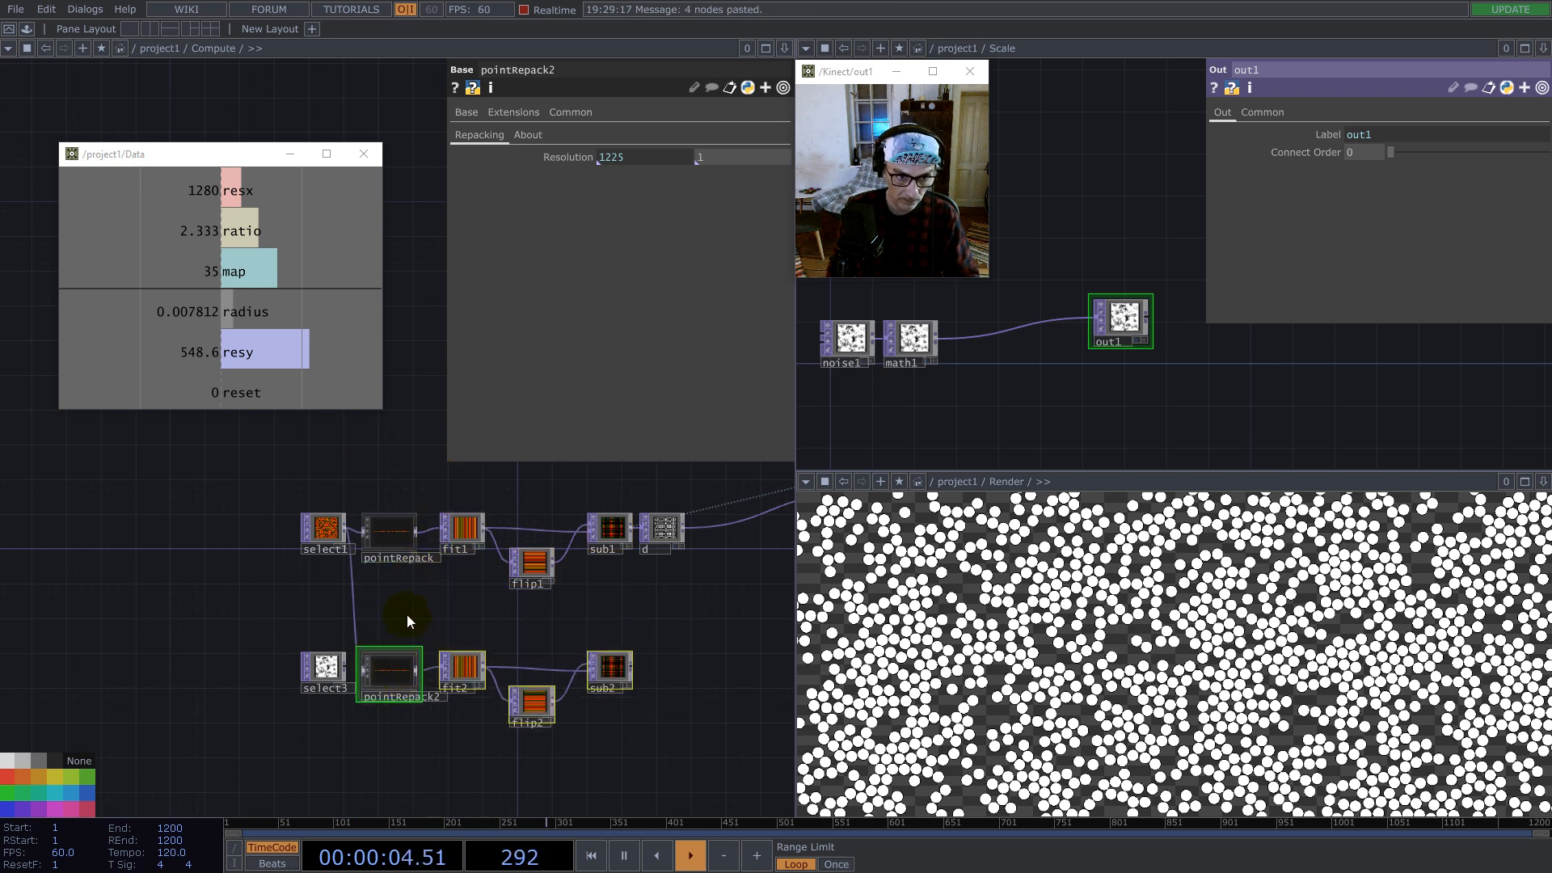
left_click_drag(350, 675, 364, 671)
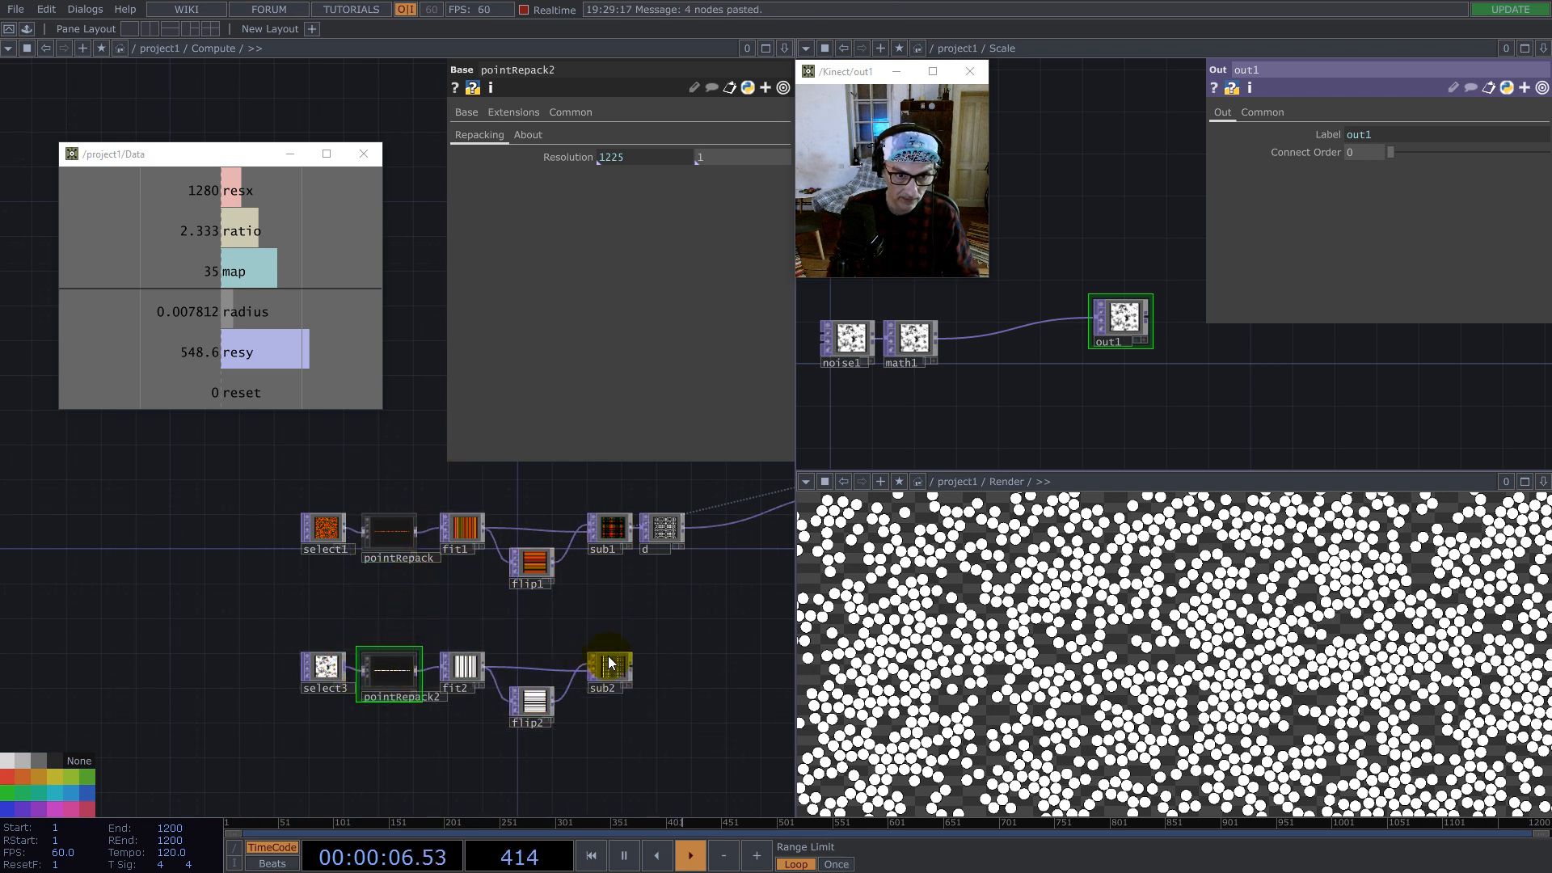
Step: Replace sub2 with an Add TOP that takes fit2 and flip2 as inputs
left_click(620, 672)
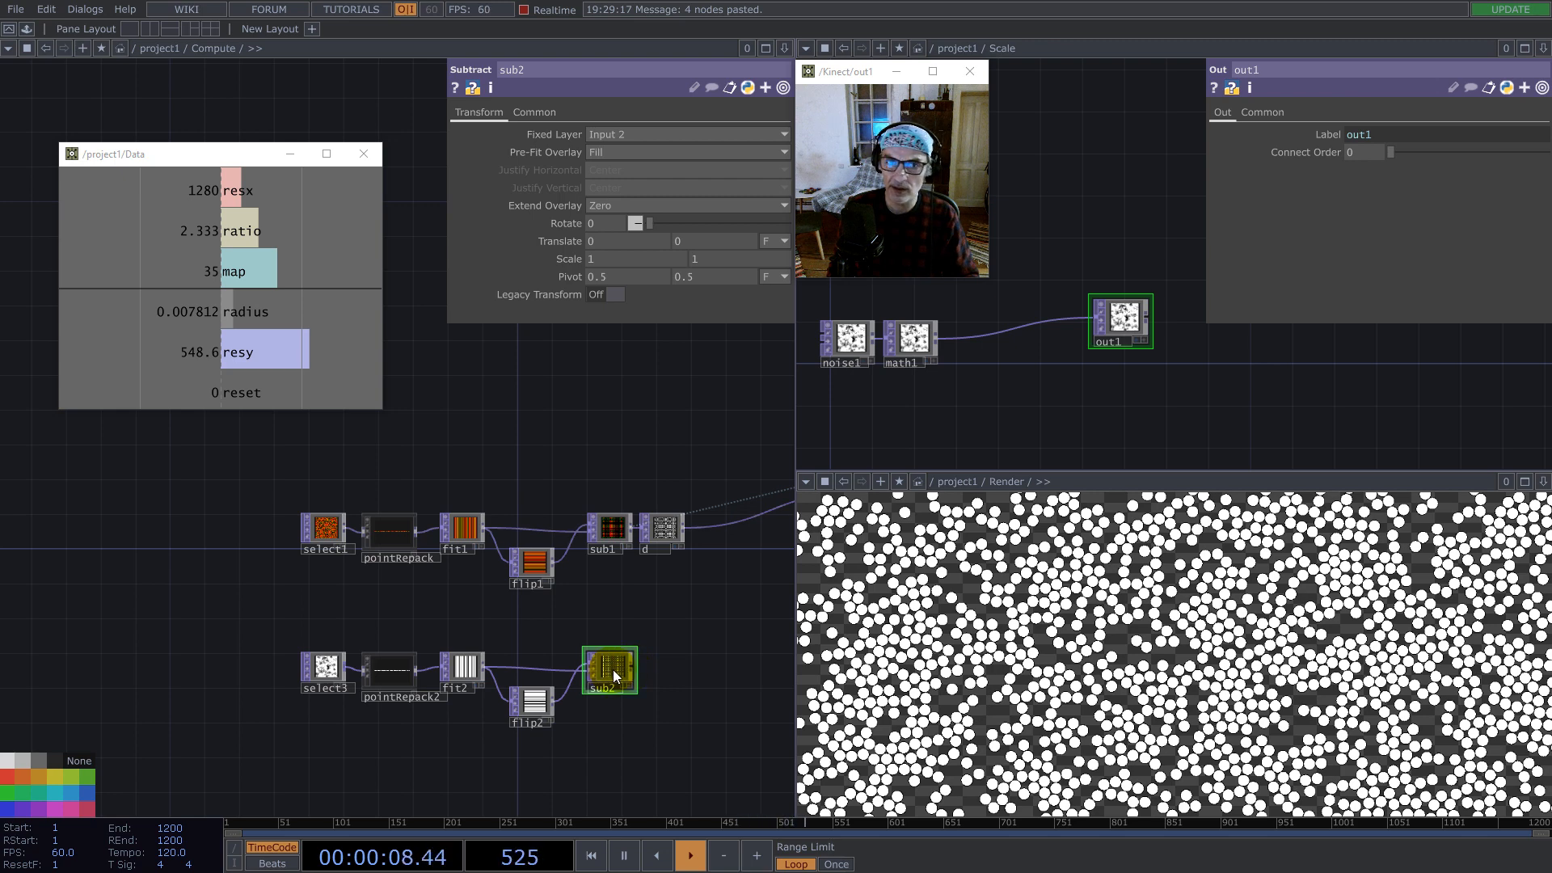
scroll(613, 669, "up", 2)
scroll(613, 669, "up", 2)
key("Delete")
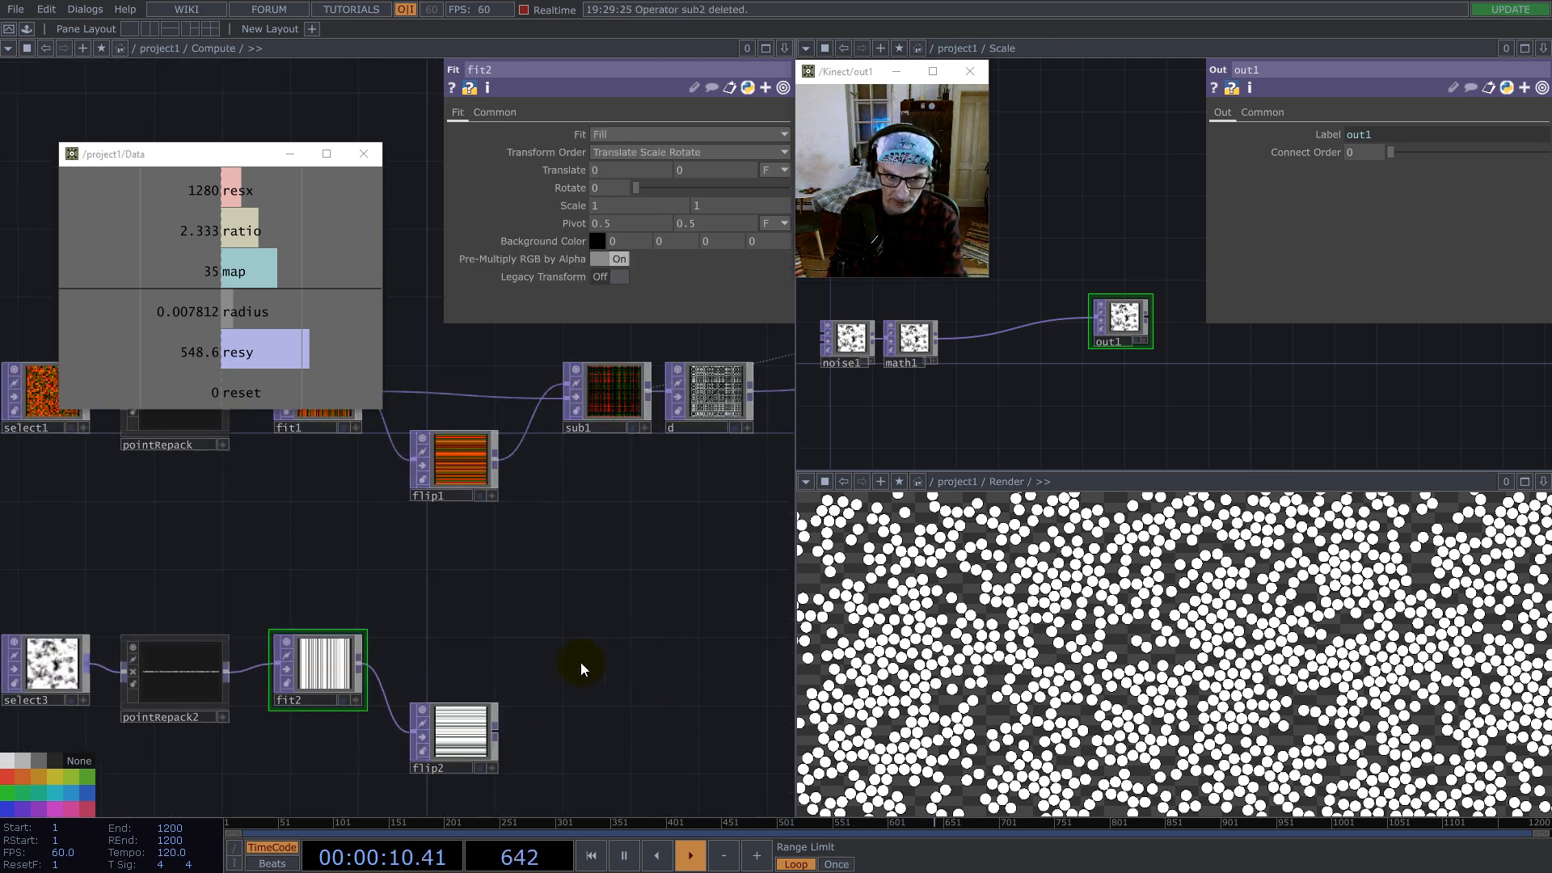
right_click(359, 661)
type("ad")
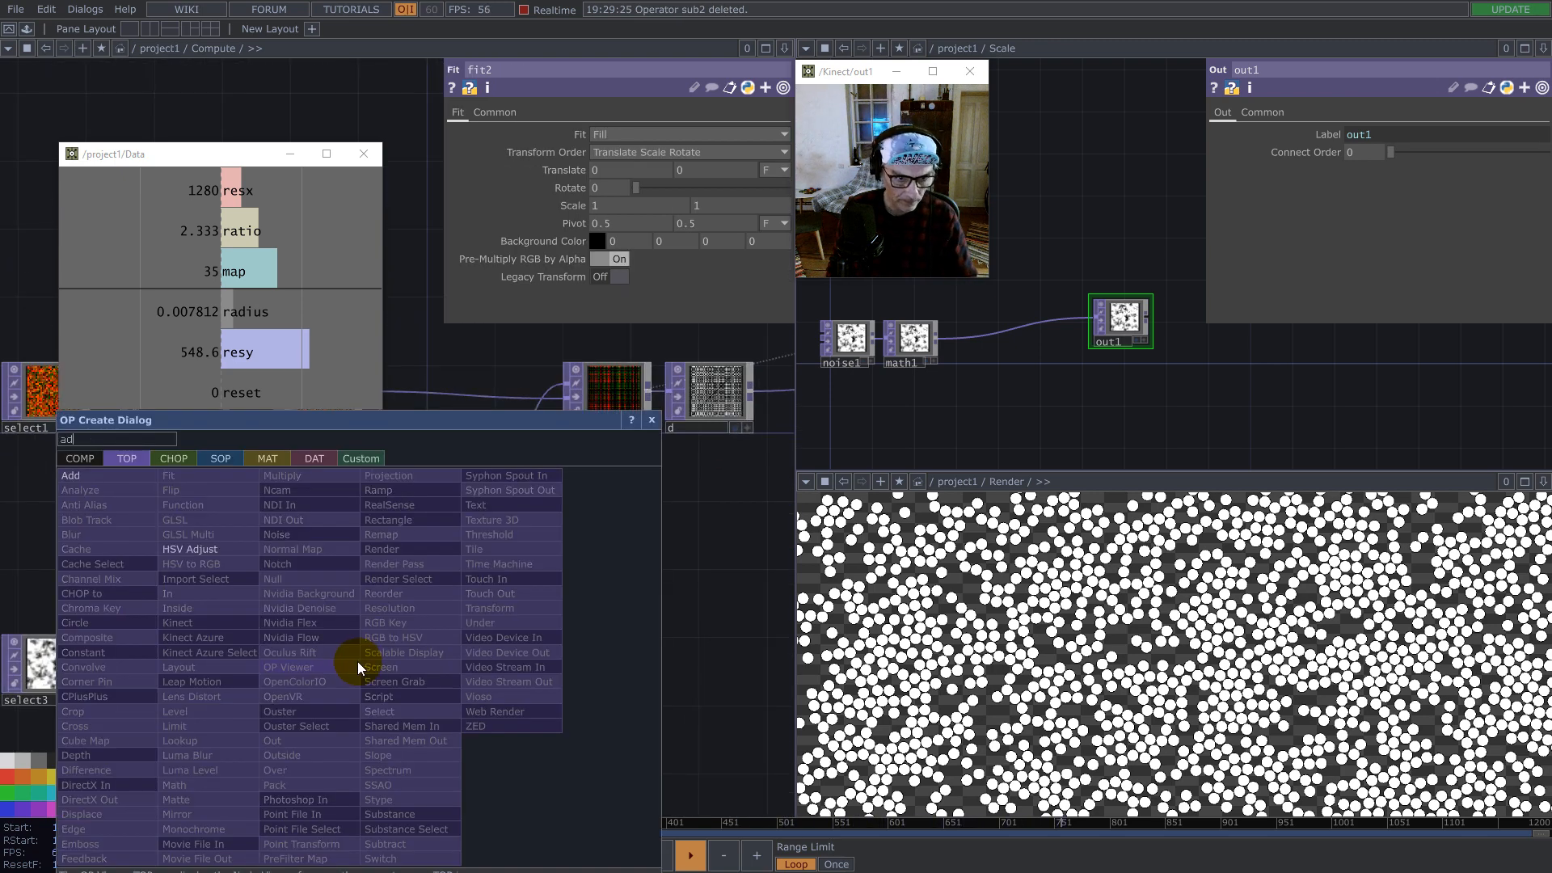
left_click(102, 473)
left_click(601, 637)
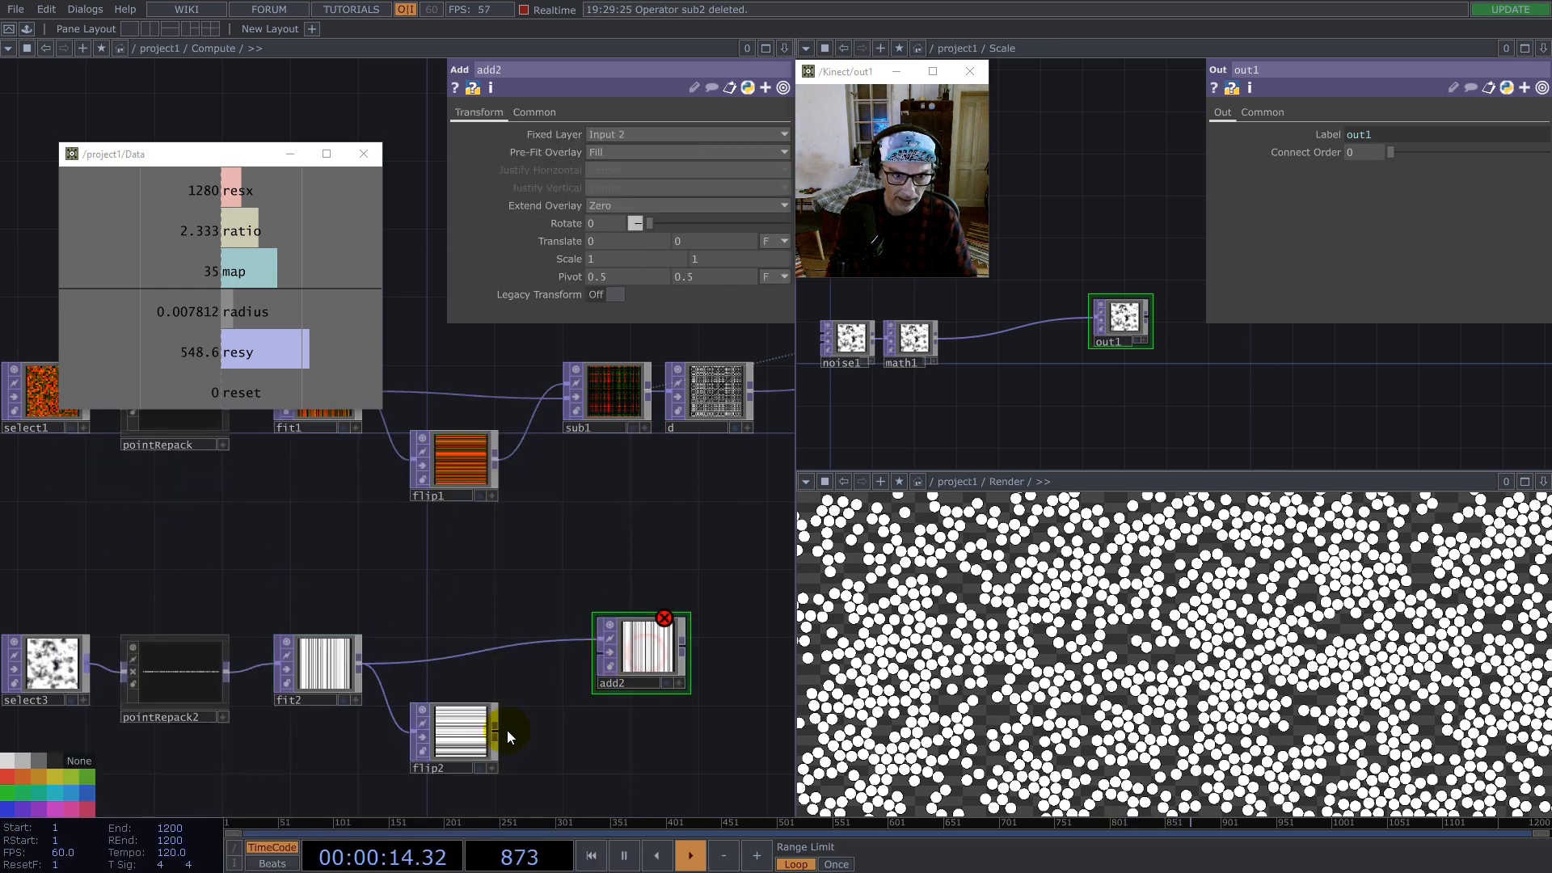
left_click(618, 659)
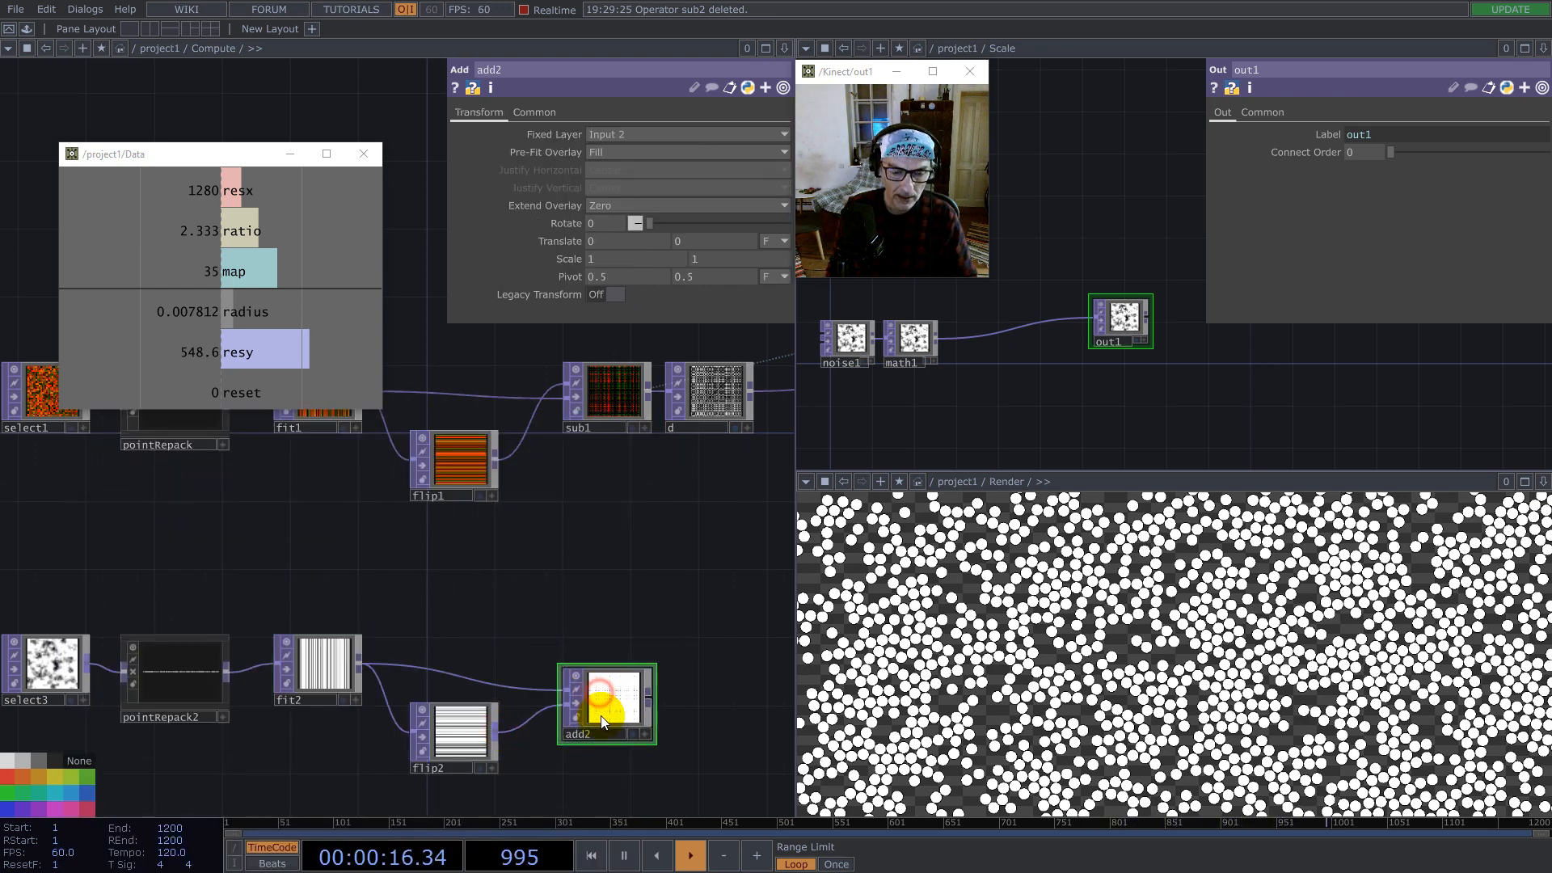
Step: Move select3 farther away from pointRepack2 to leave space between them
scroll(615, 705, "up", 2)
scroll(614, 687, "down", 3)
scroll(356, 654, "up", 4)
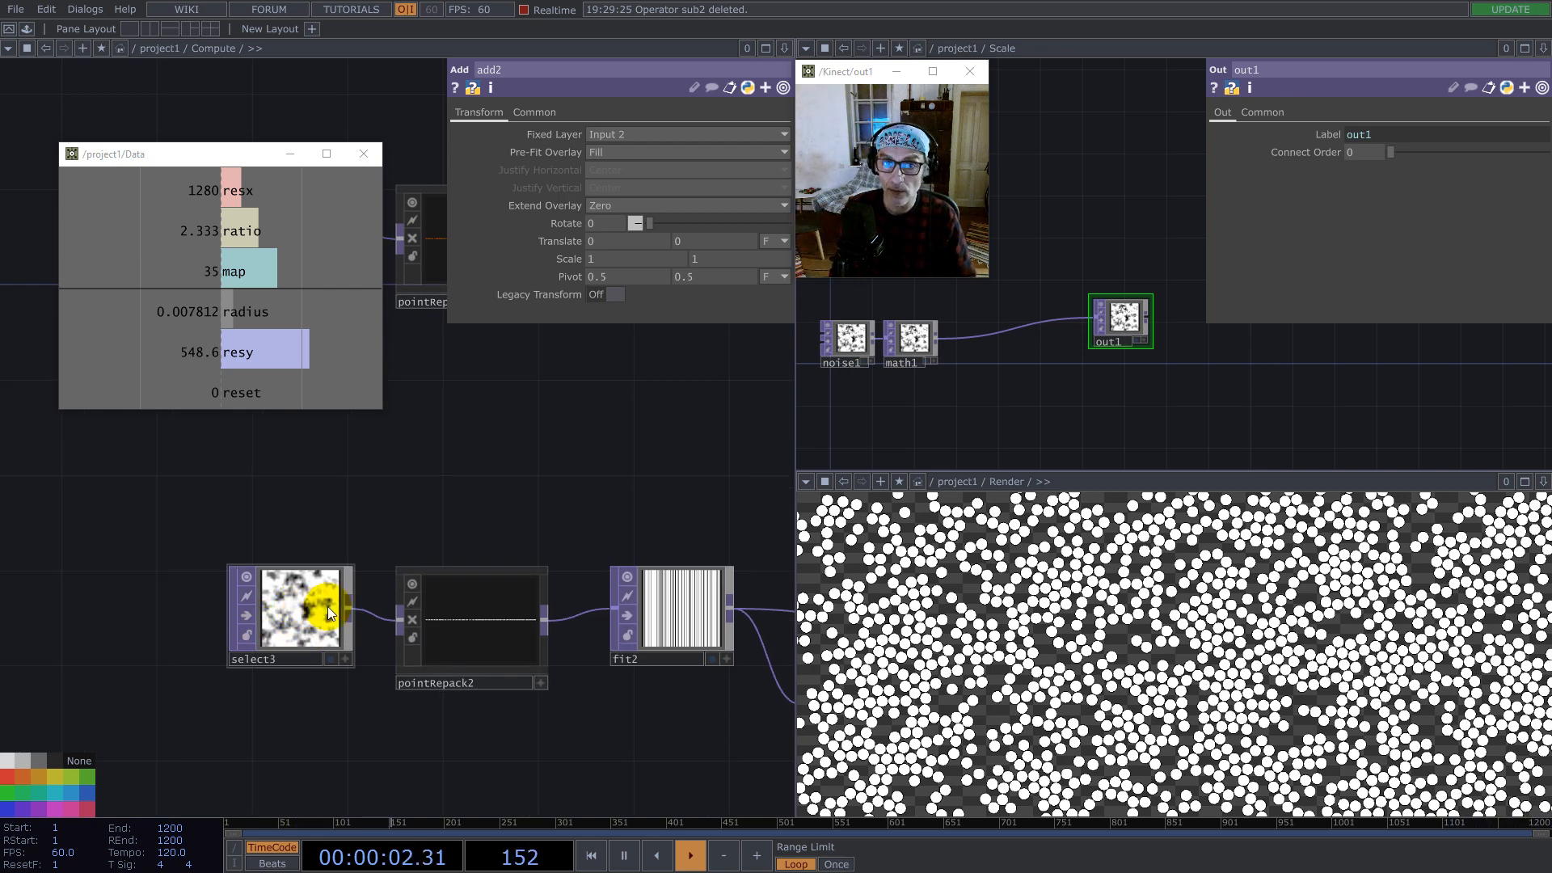
left_click_drag(310, 620, 157, 624)
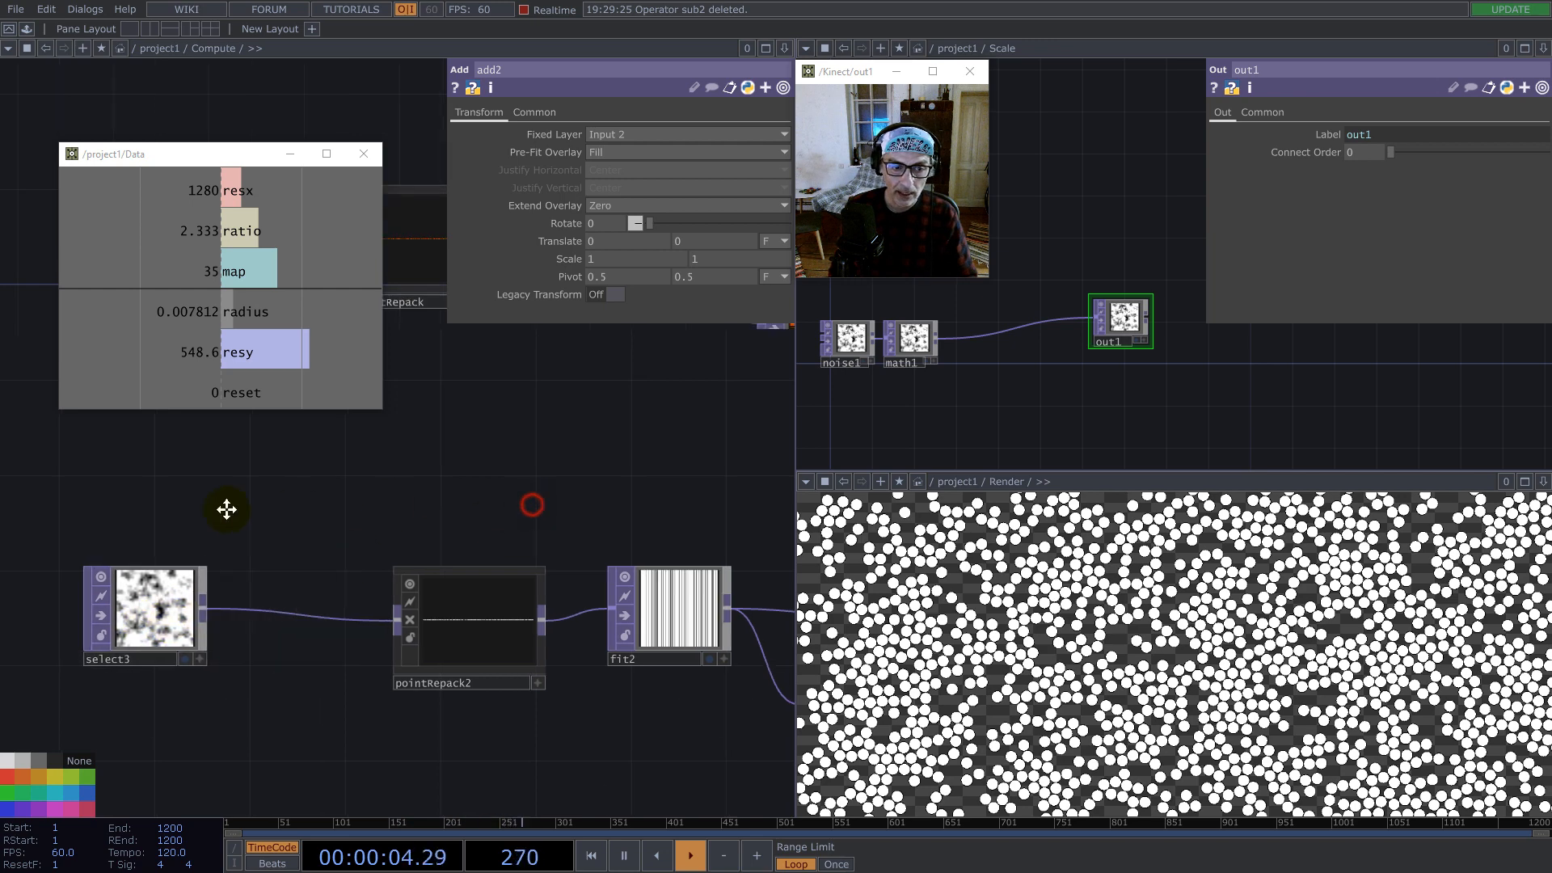
scroll(226, 510, "down", 3)
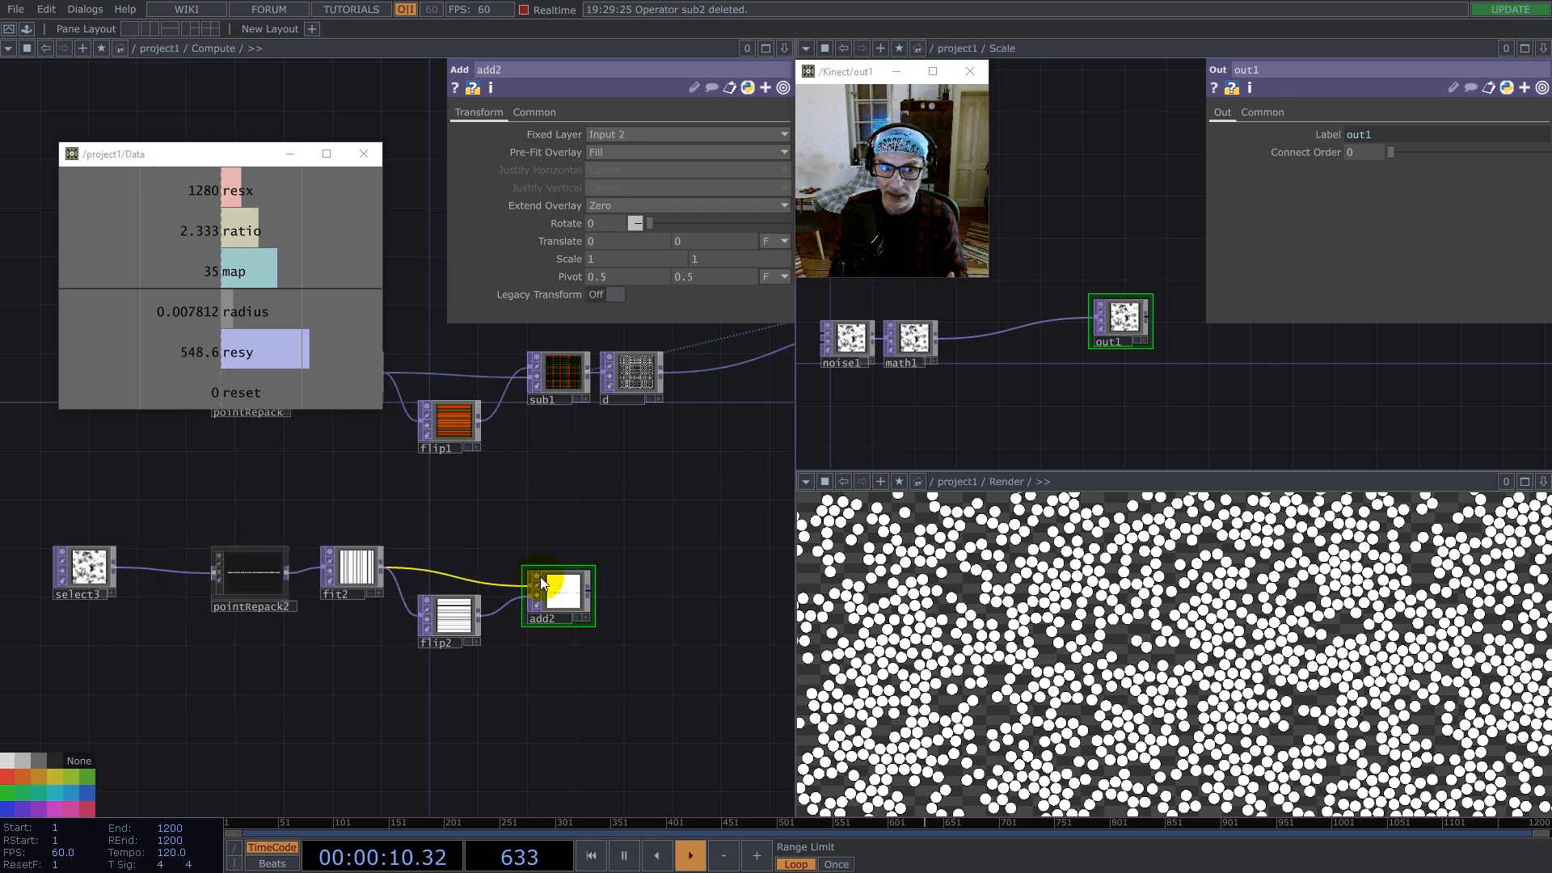
Step: Append a Math TOP after add2 and link its Multiply to the radius channel of Data
right_click(588, 590)
type("ma")
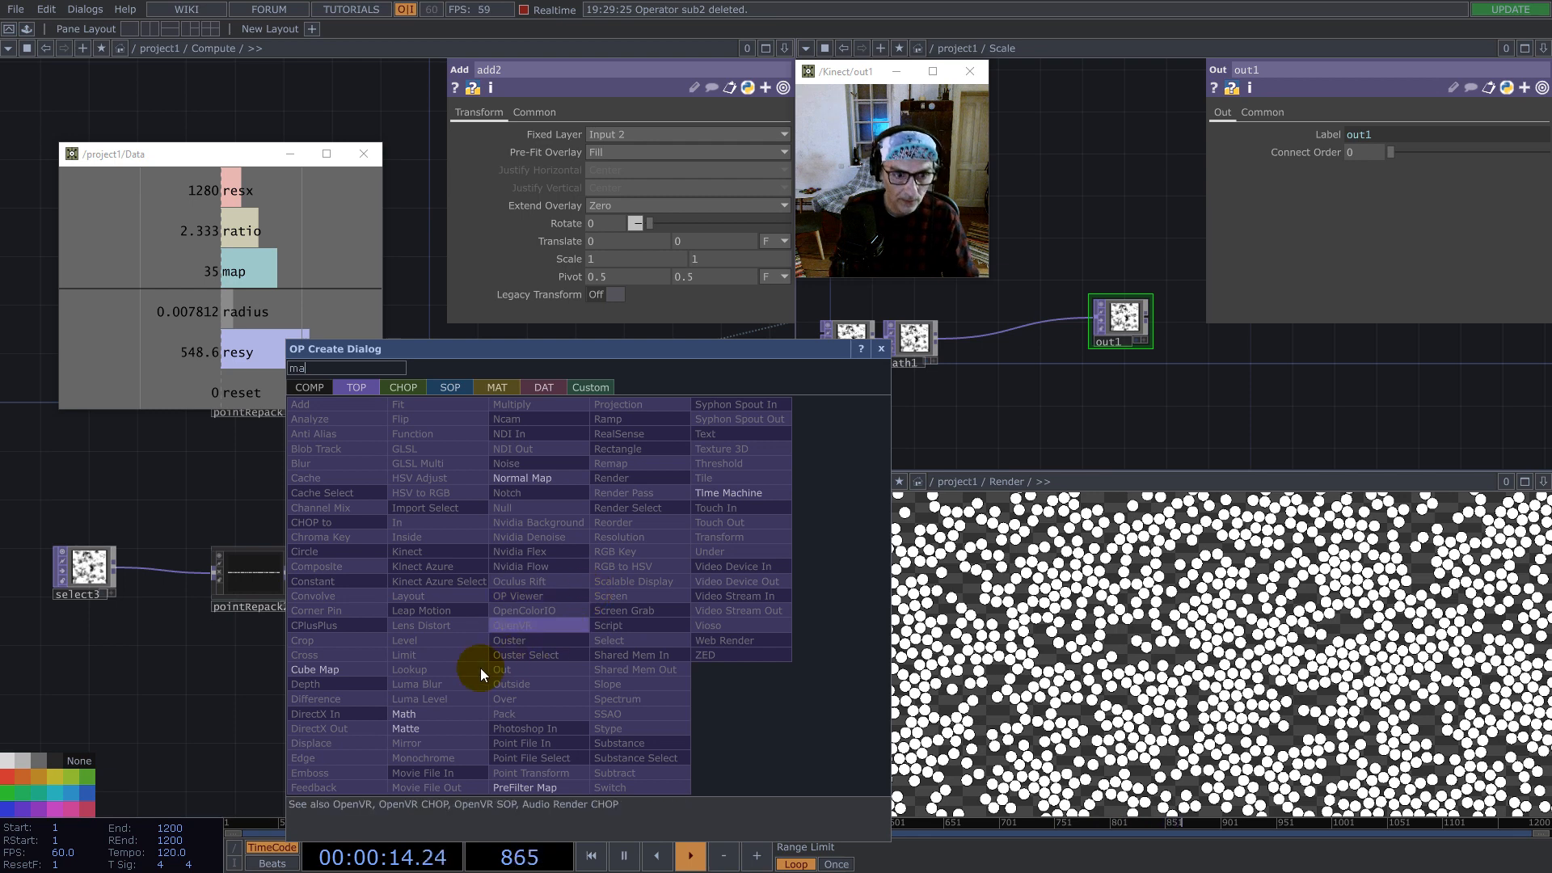
left_click(423, 713)
left_click(633, 600)
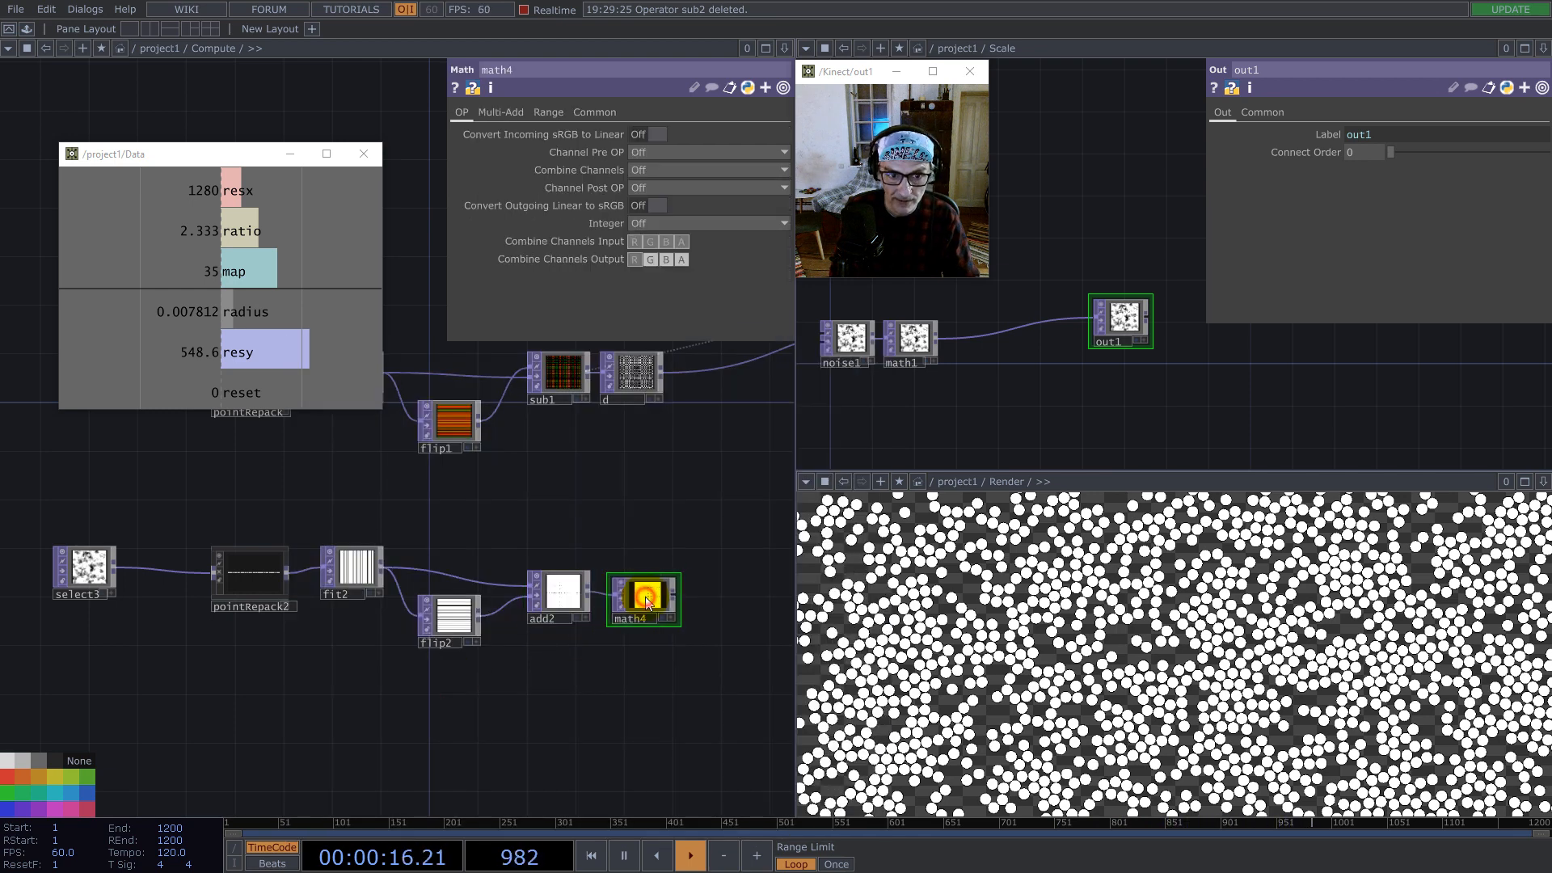
left_click_drag(243, 312, 653, 147)
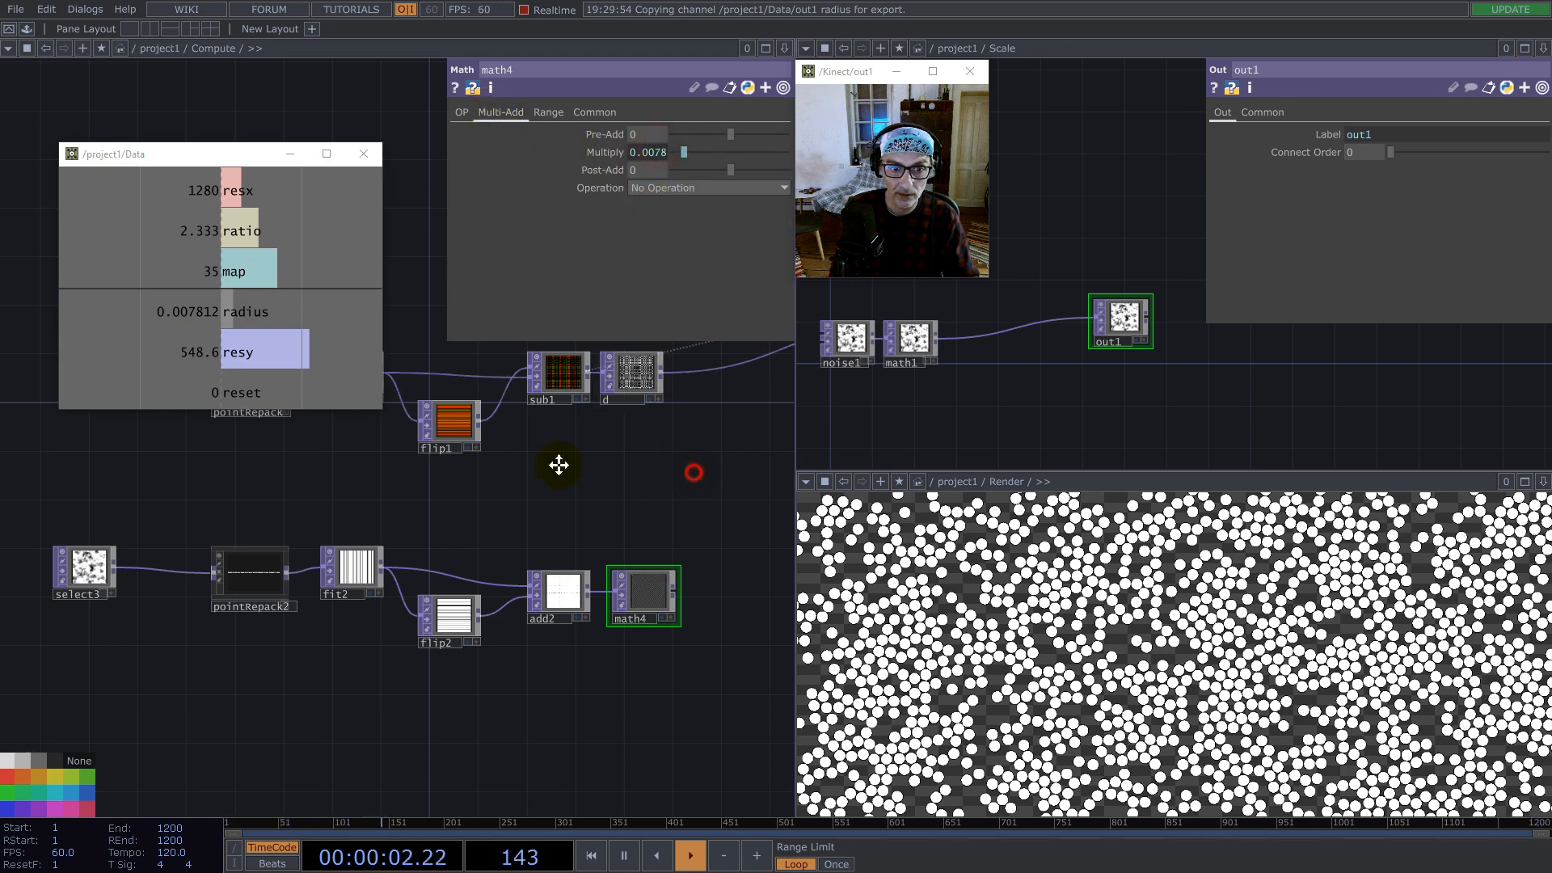
Step: Inspect the images and node info of add2 and math4, and look over noise1 and math1 in Scale
left_click_drag(617, 461, 461, 468)
scroll(472, 615, "up", 5)
scroll(212, 535, "up", 2)
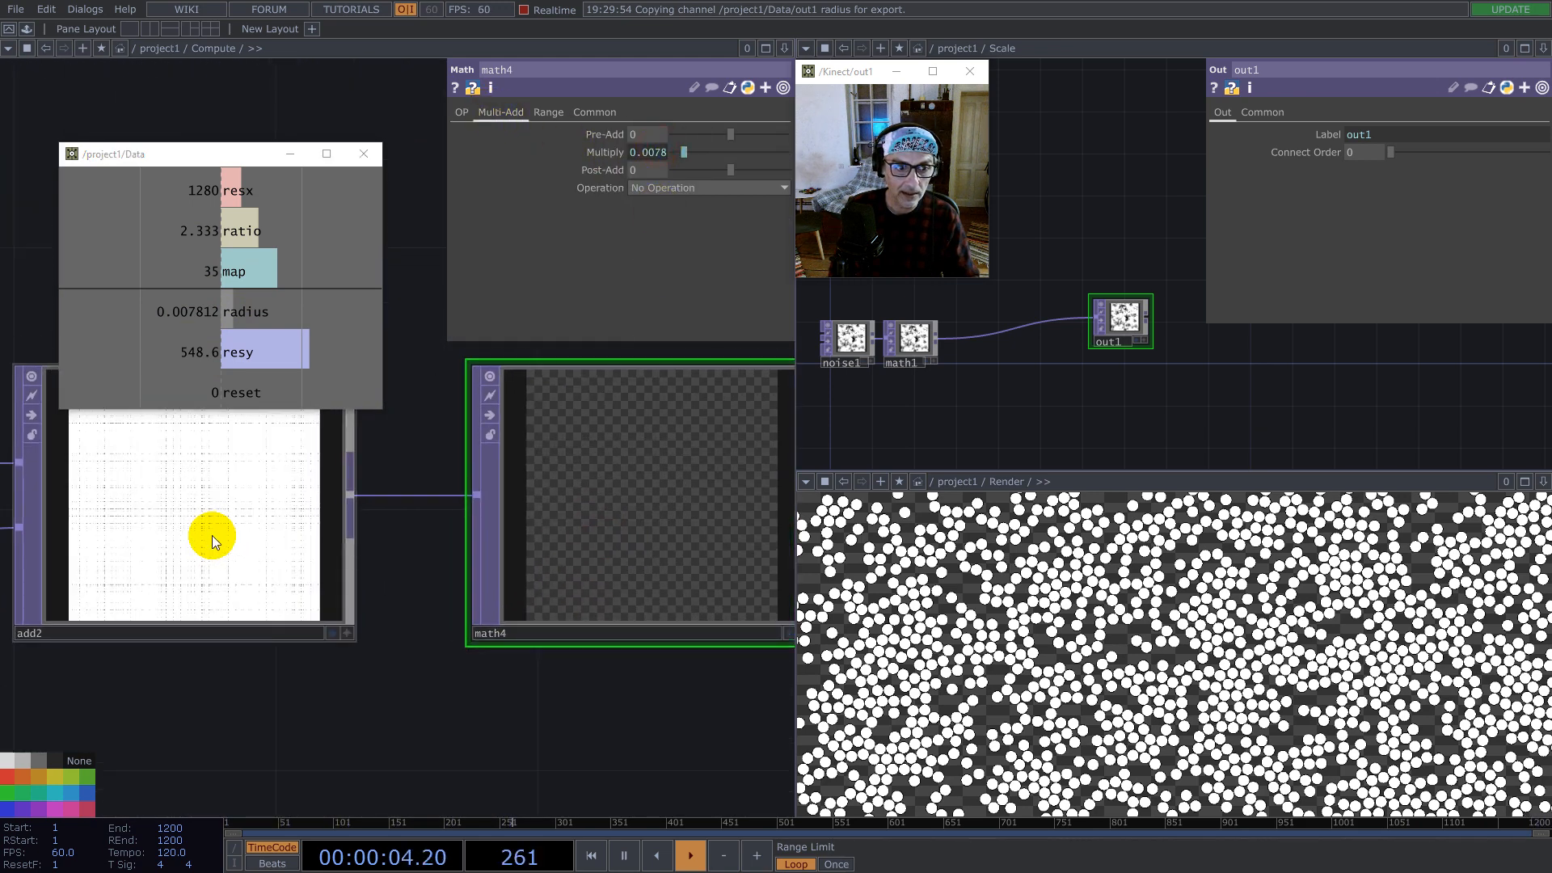
middle_click(211, 535)
left_click(421, 748)
scroll(595, 695, "down", 5)
scroll(595, 695, "down", 5)
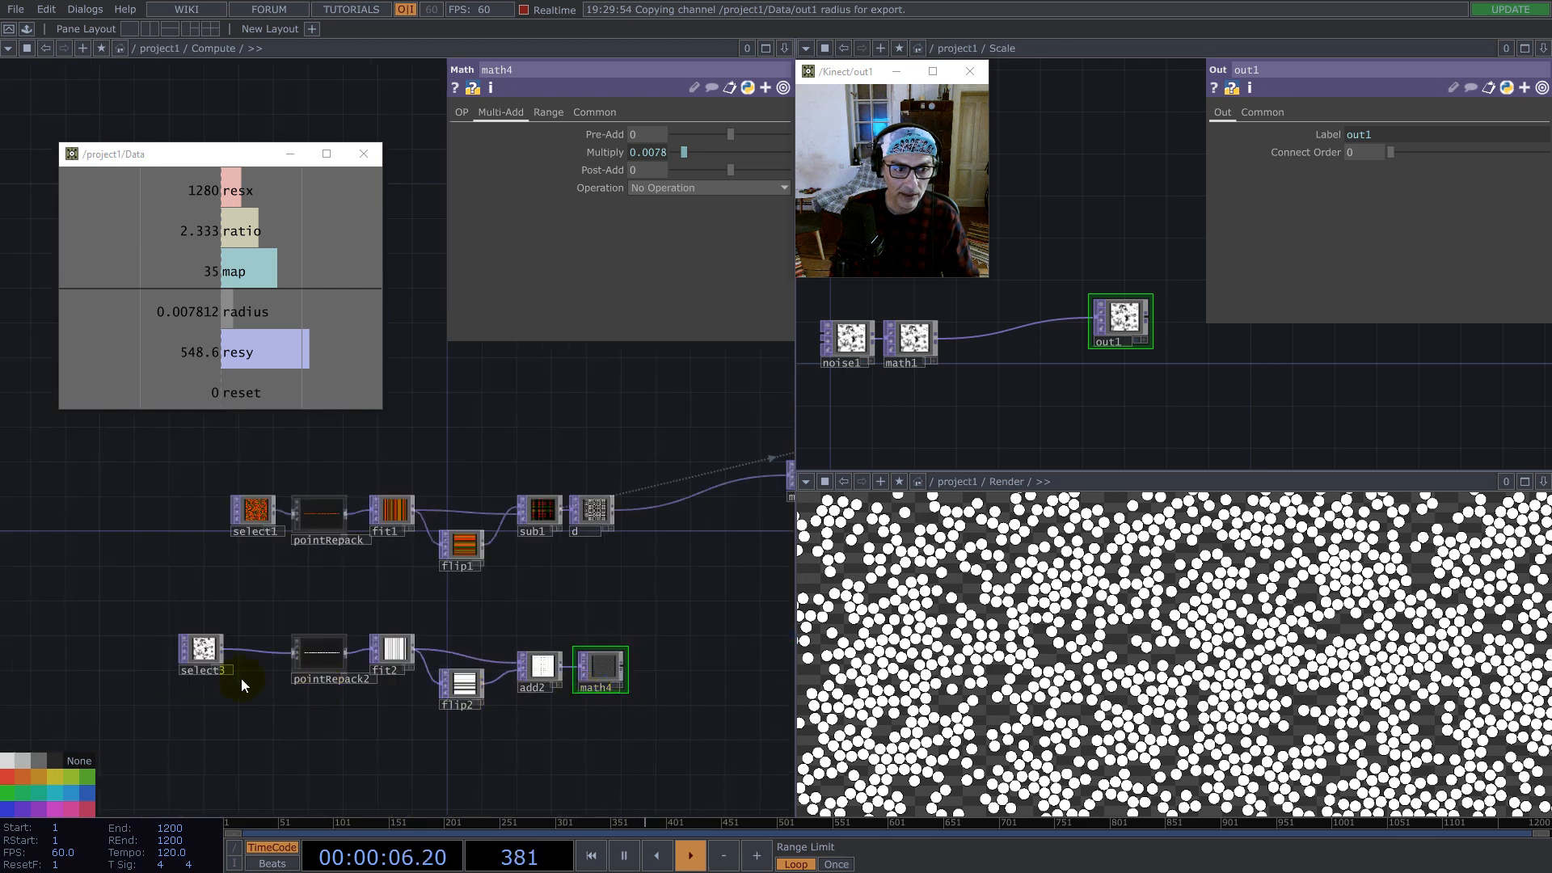
scroll(1052, 311, "down", 5)
scroll(999, 316, "up", 5)
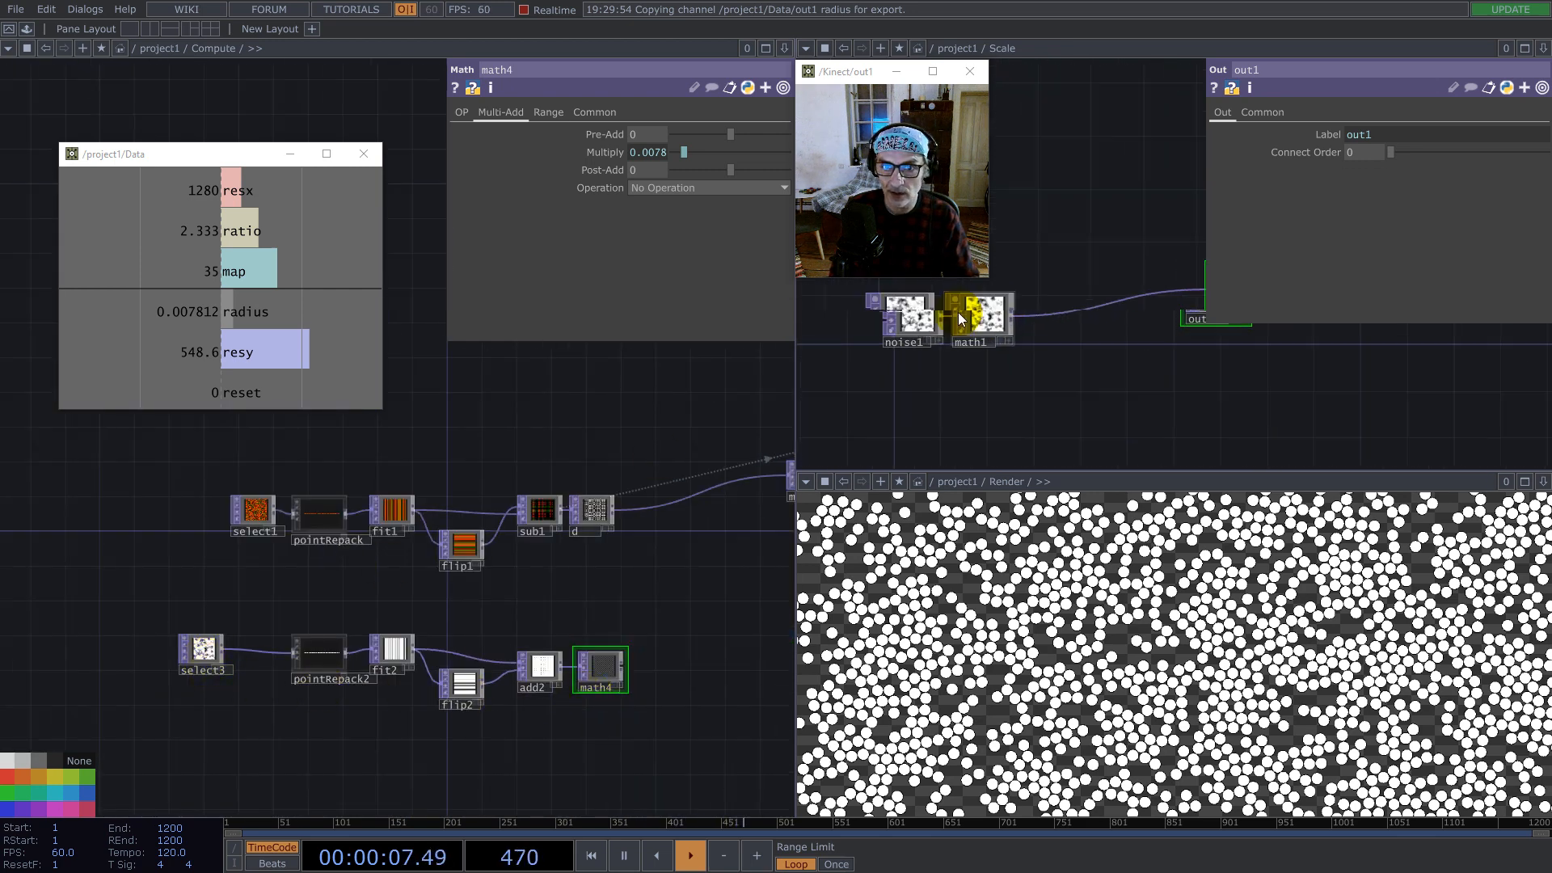
Step: Set the pixel format of noise1 in Scale to 32-bit float (Mono)
left_click(890, 318)
left_click(1377, 112)
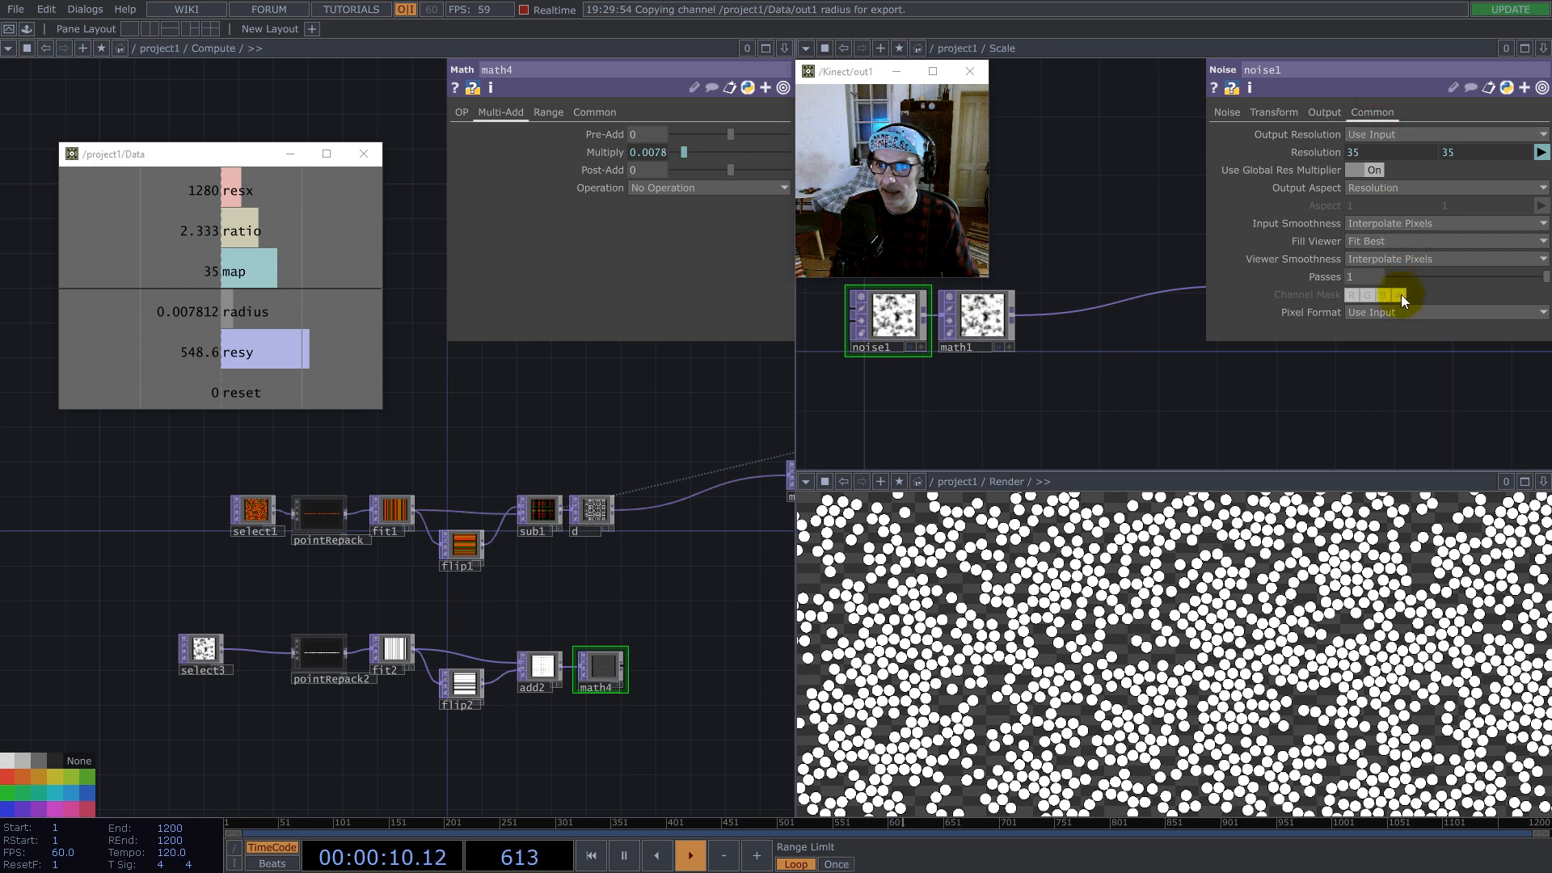
left_click(1403, 312)
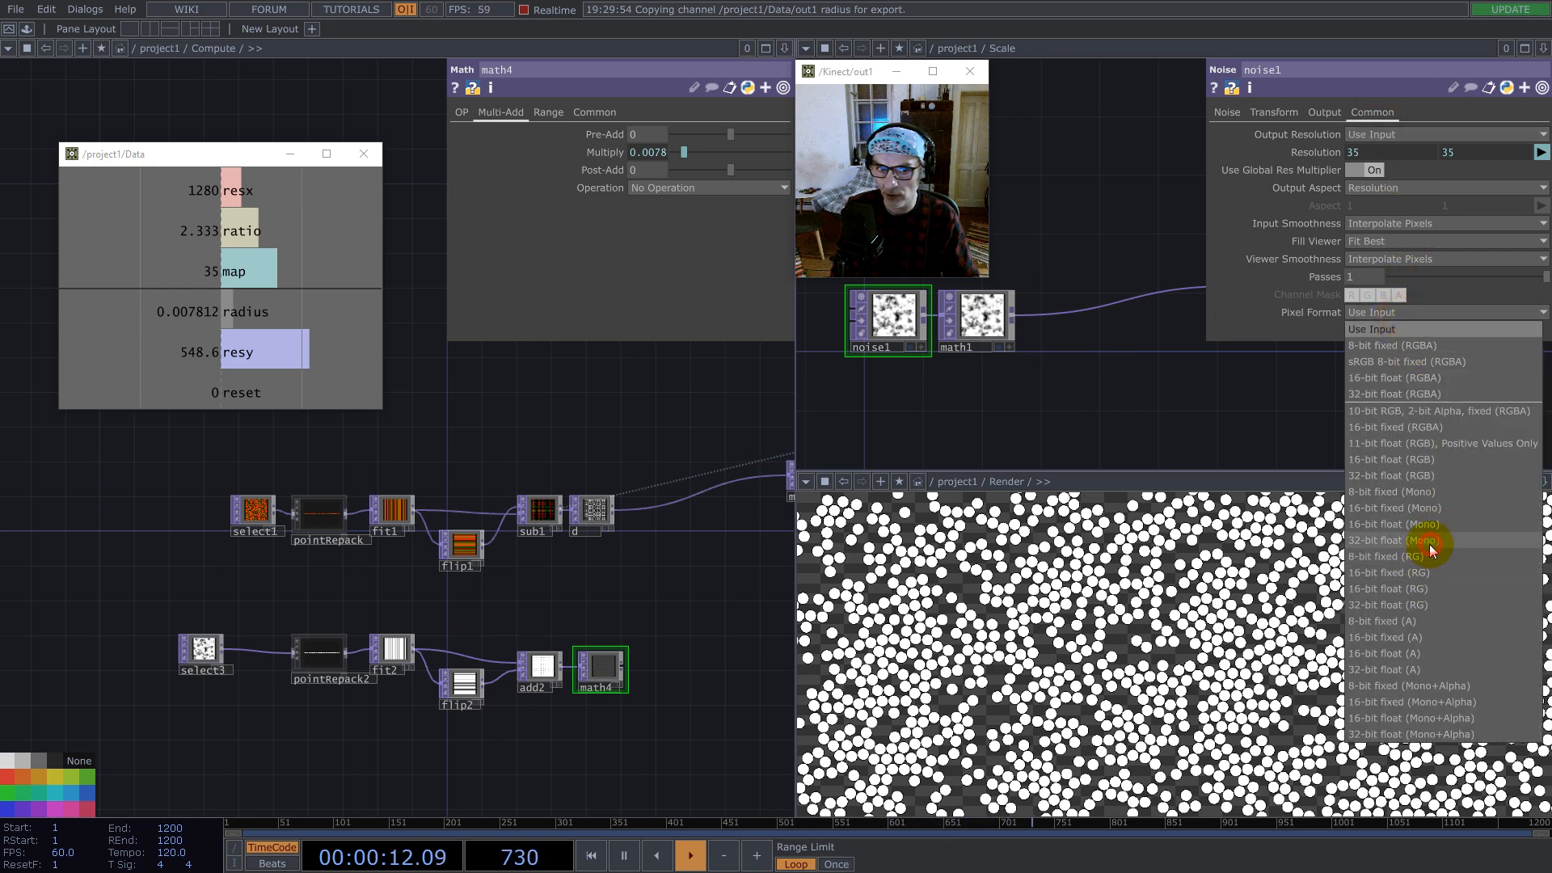
left_click(1427, 541)
Step: Check math4's image in Compute, and shift the whole node chain from select3 to math4 closer to math1
scroll(565, 718, "up", 5)
left_click_drag(567, 511, 573, 357)
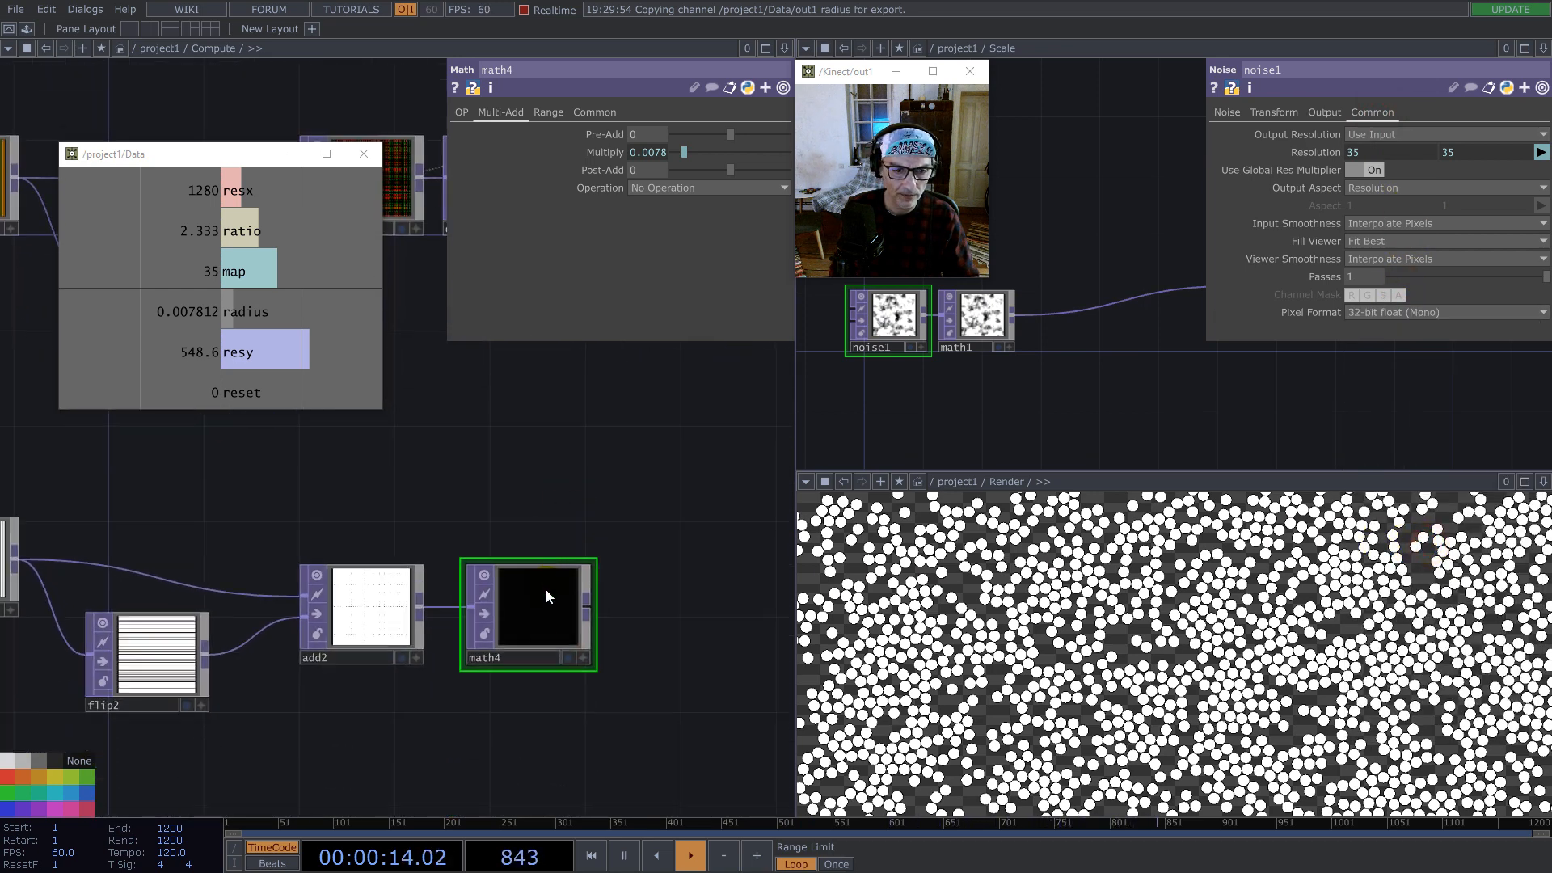
scroll(559, 620, "up", 6)
scroll(489, 607, "down", 6)
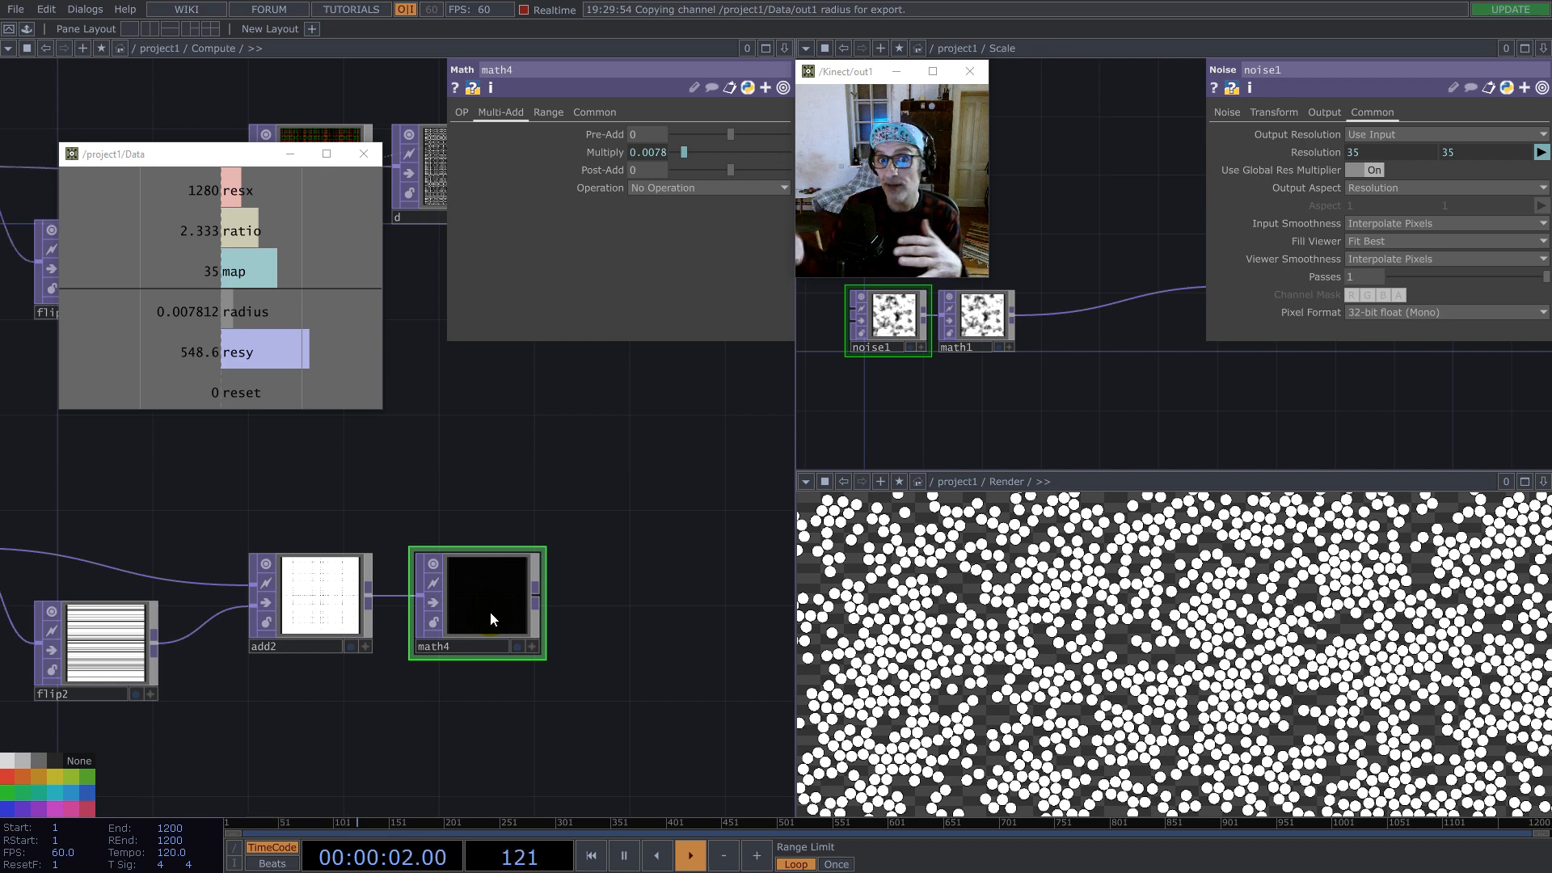
scroll(490, 611, "down", 3)
scroll(480, 620, "down", 2)
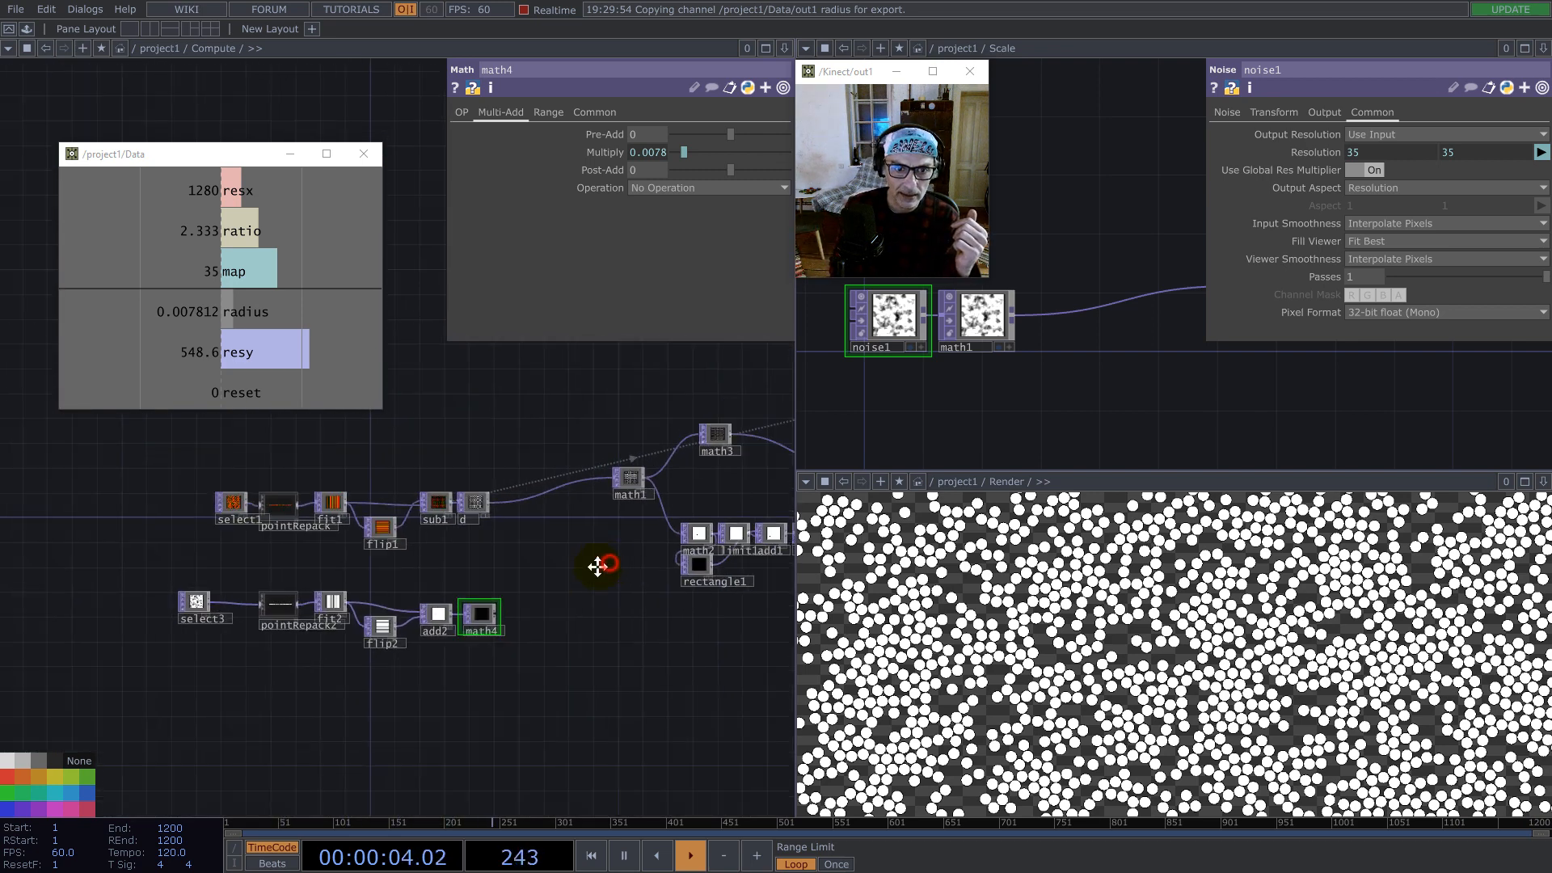
left_click_drag(551, 693, 105, 578)
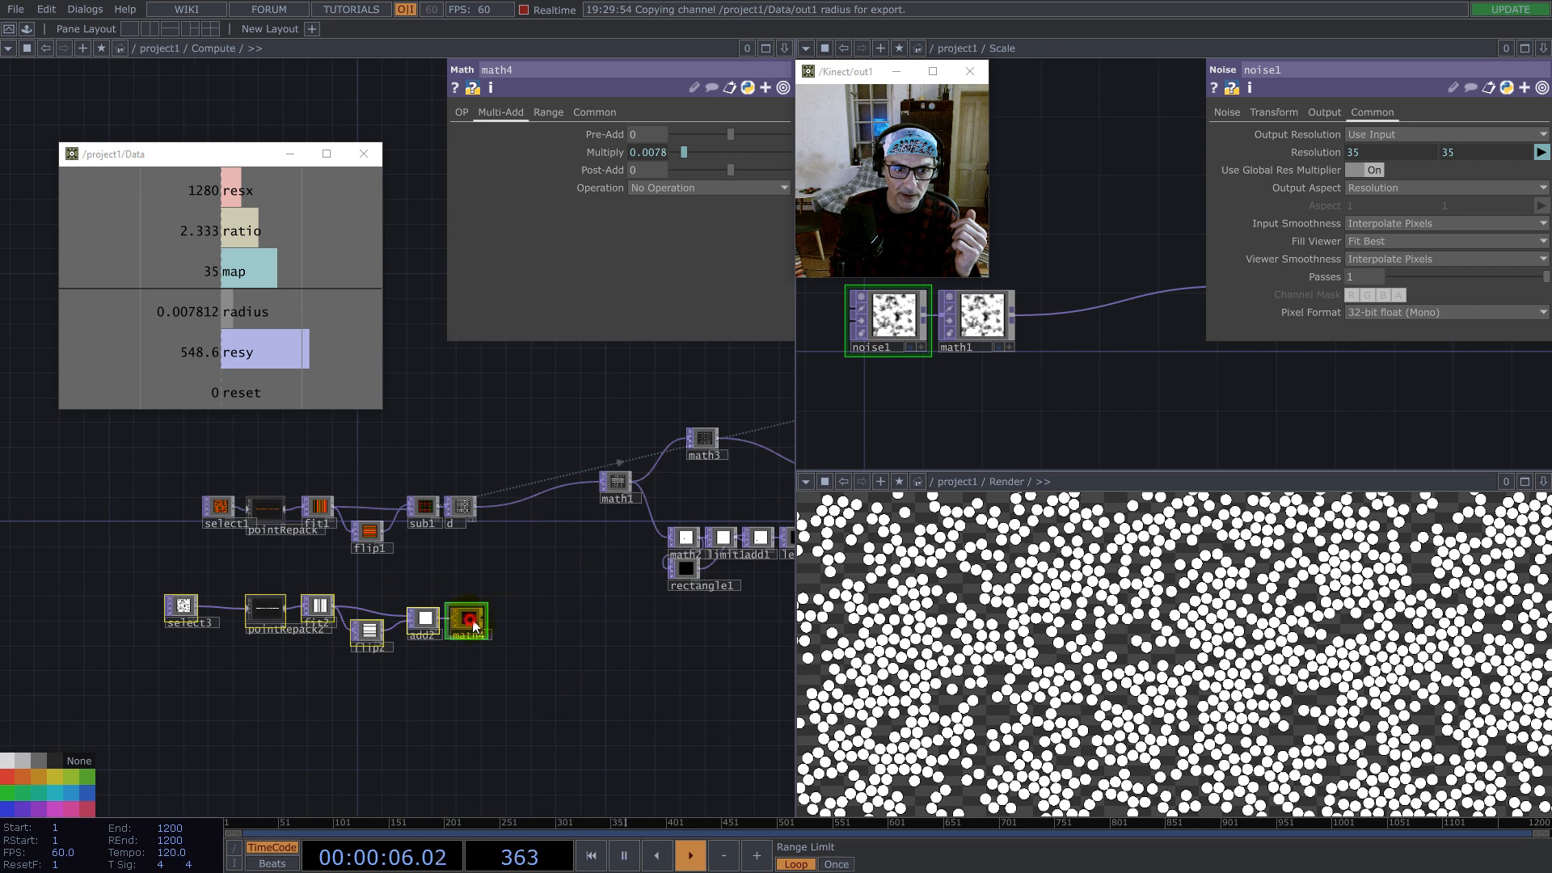
left_click_drag(473, 624, 528, 617)
Step: Branch a Subtract TOP off d below math1 and connect math4 as its second input
left_click_drag(567, 507, 555, 511)
scroll(560, 533, "up", 4)
left_click(595, 591)
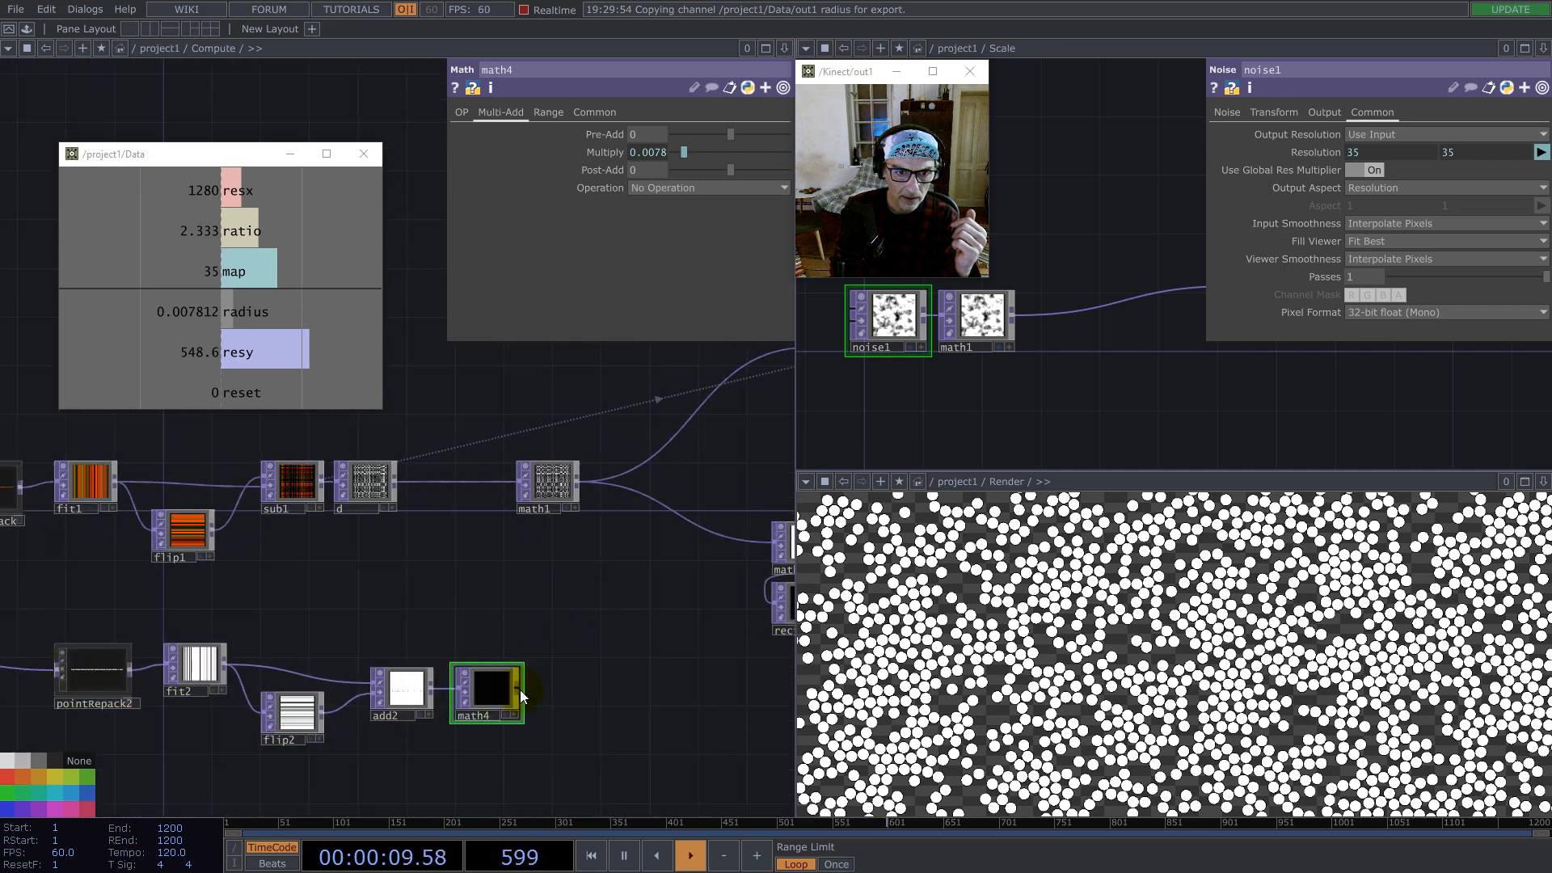
left_click_drag(572, 628, 504, 637)
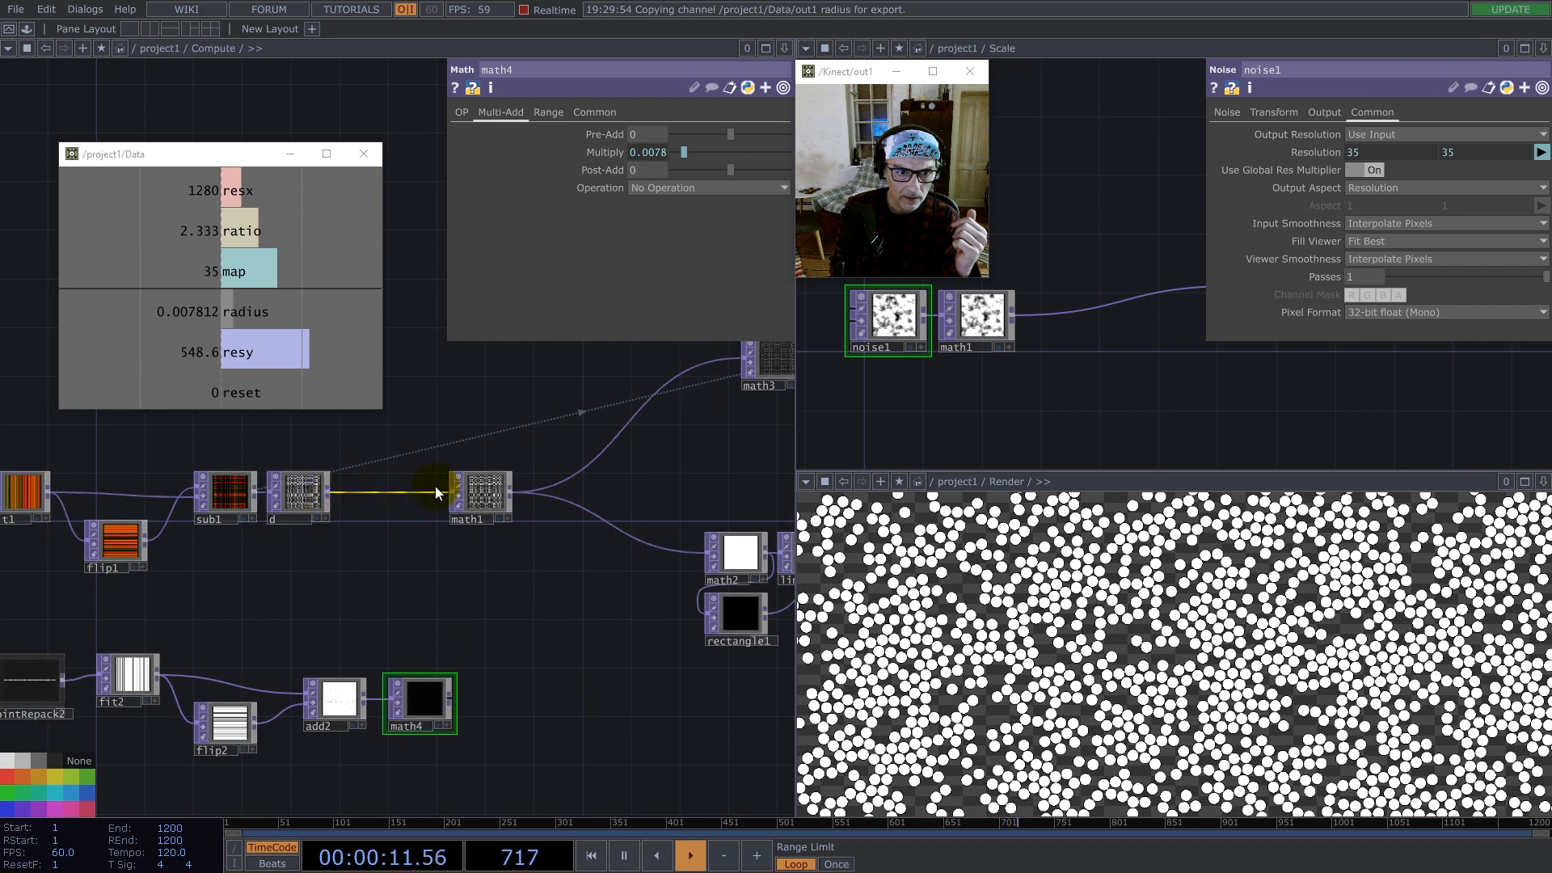
left_click(486, 491)
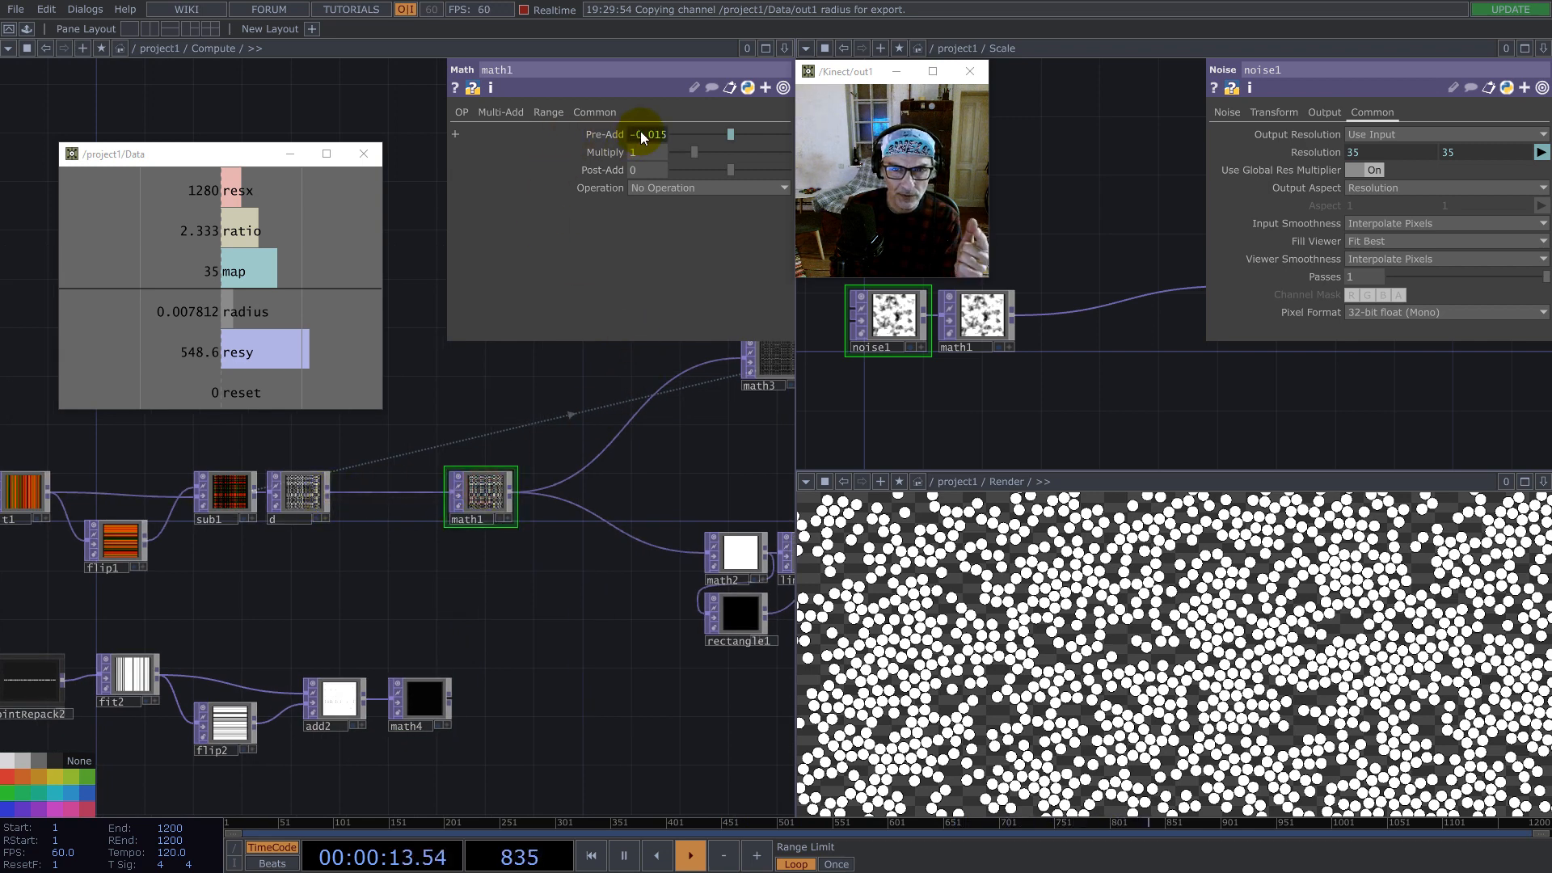
right_click(327, 490)
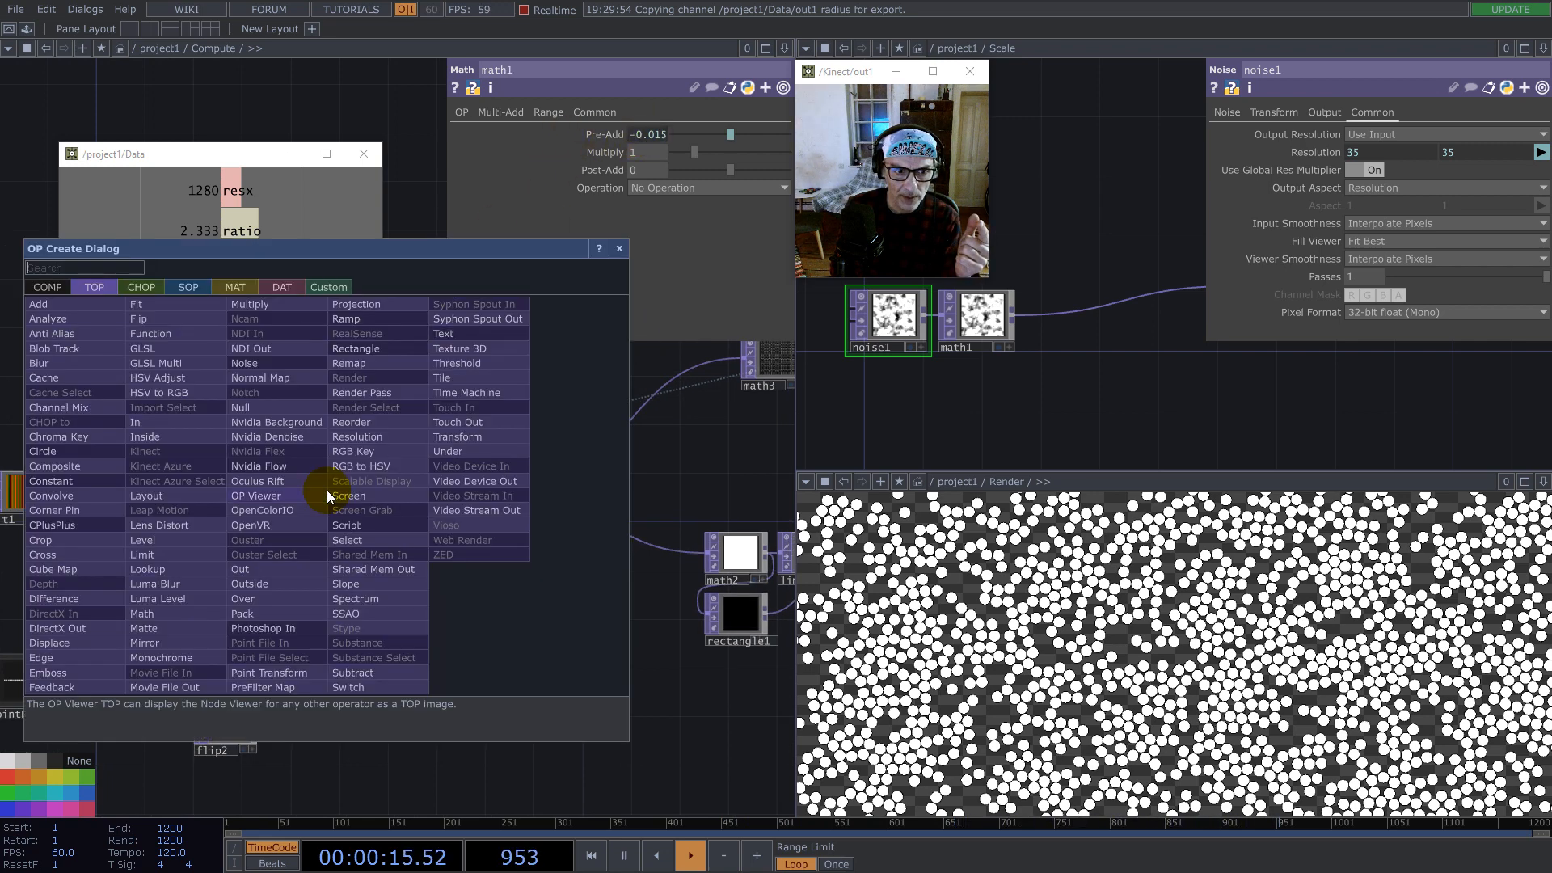
type("su")
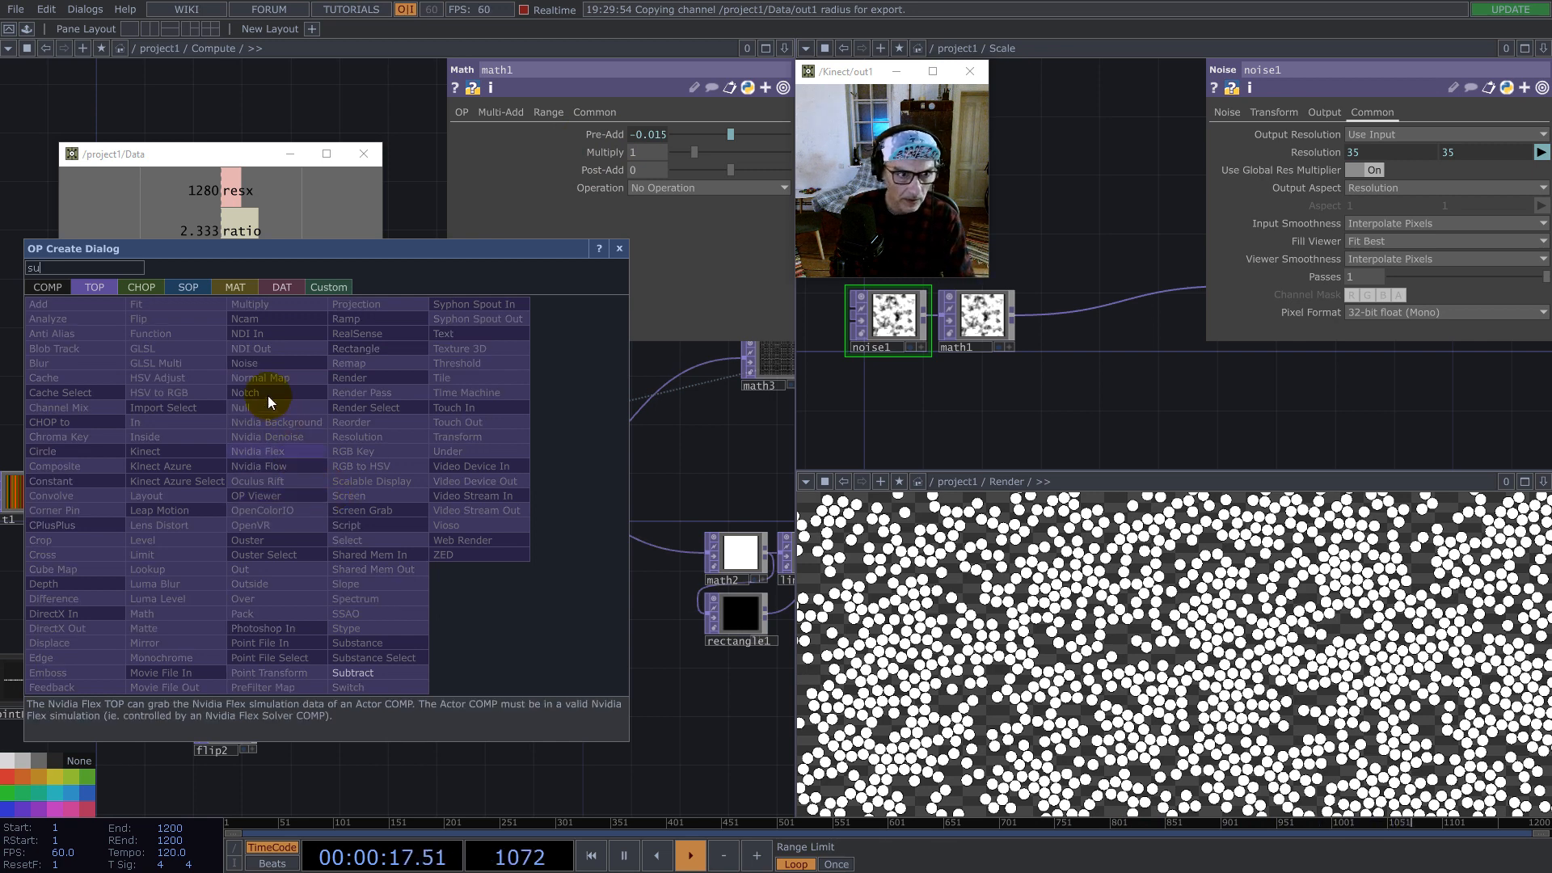
left_click(355, 673)
left_click(553, 594)
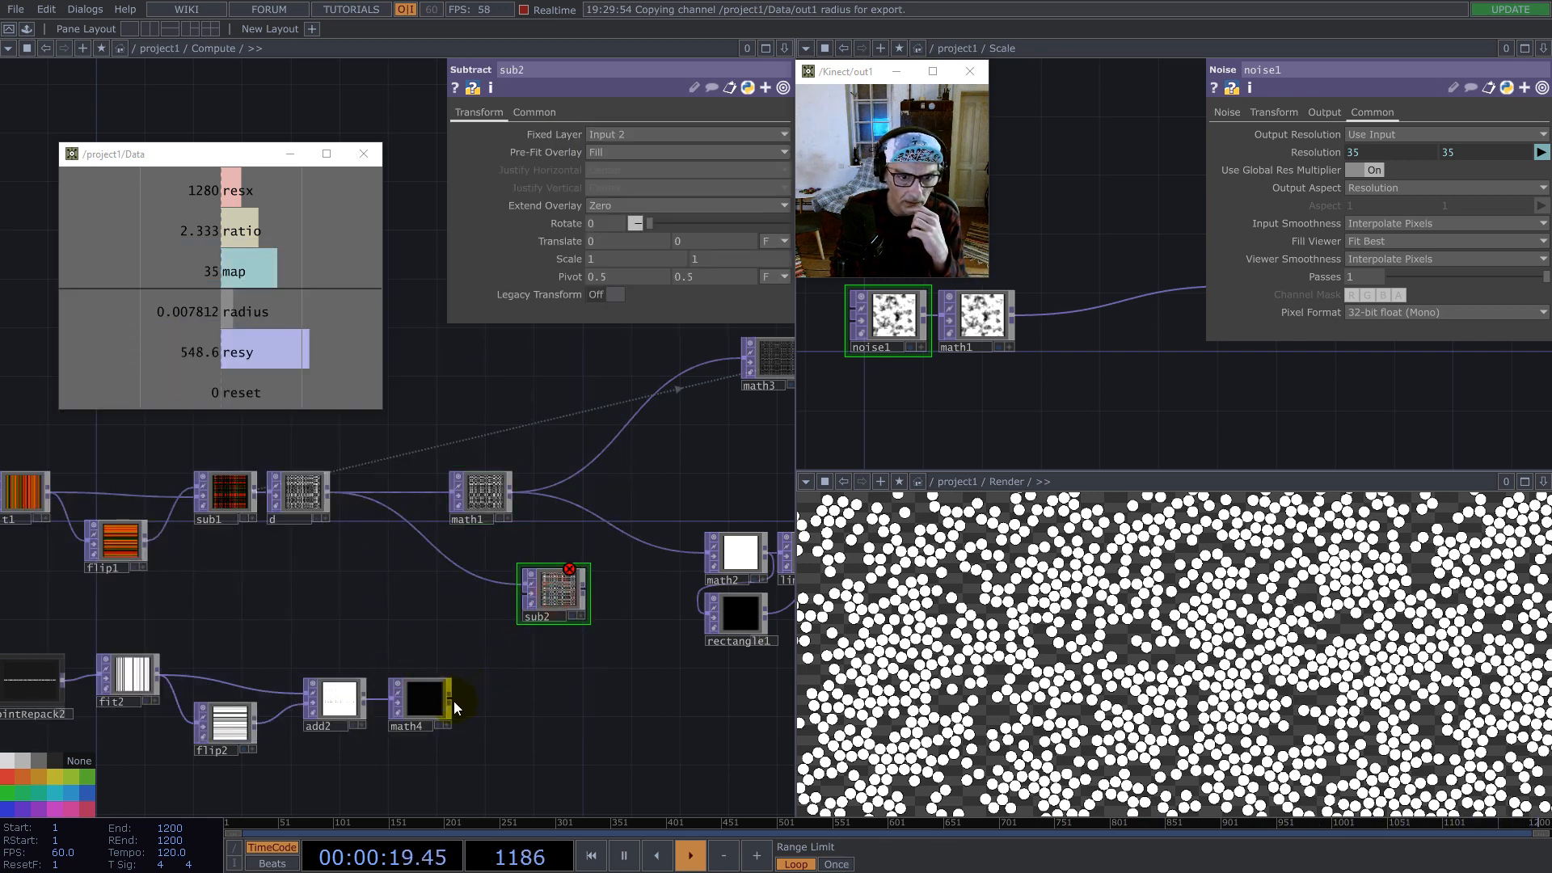
left_click_drag(506, 606, 511, 603)
left_click_drag(628, 561, 608, 611)
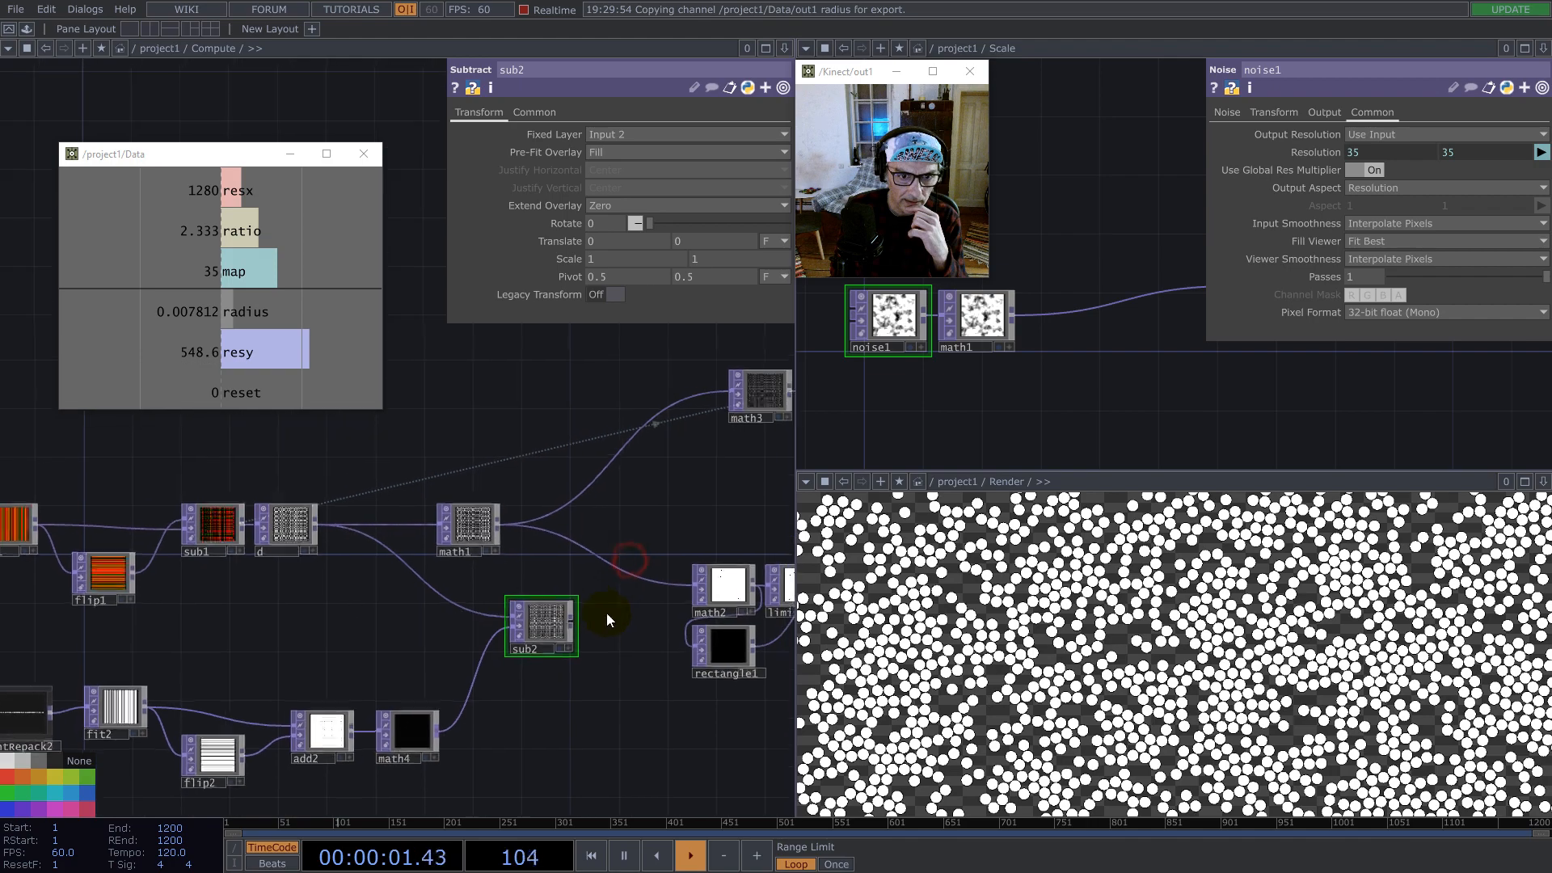
Step: Rewire math3 and math2 to take sub2 as input instead of math1, moving math1 out of the way
left_click(593, 489)
left_click(564, 637)
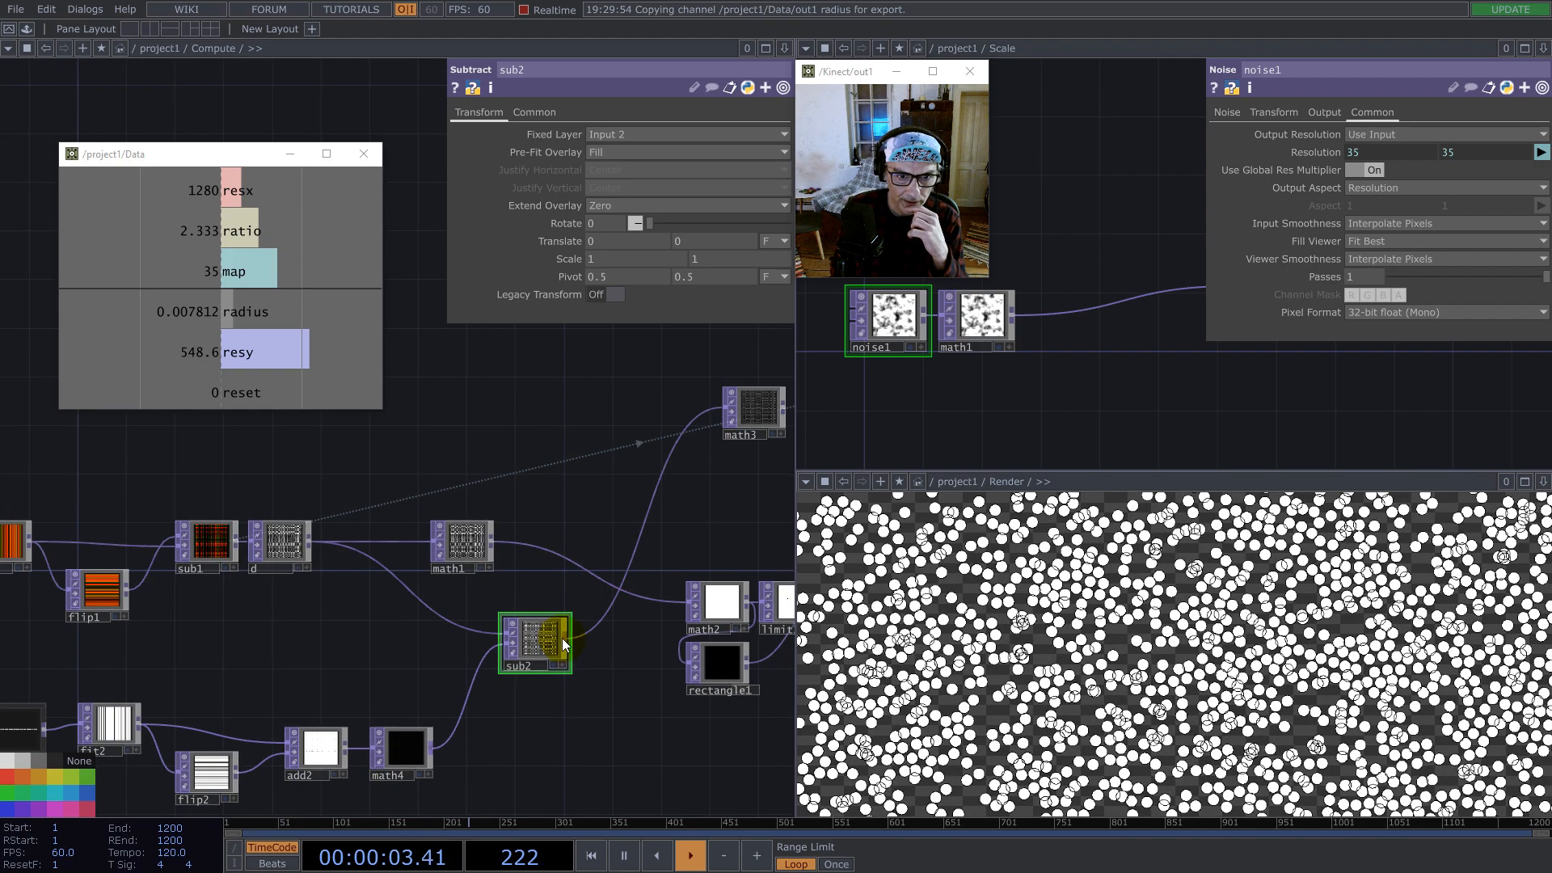
left_click(671, 601)
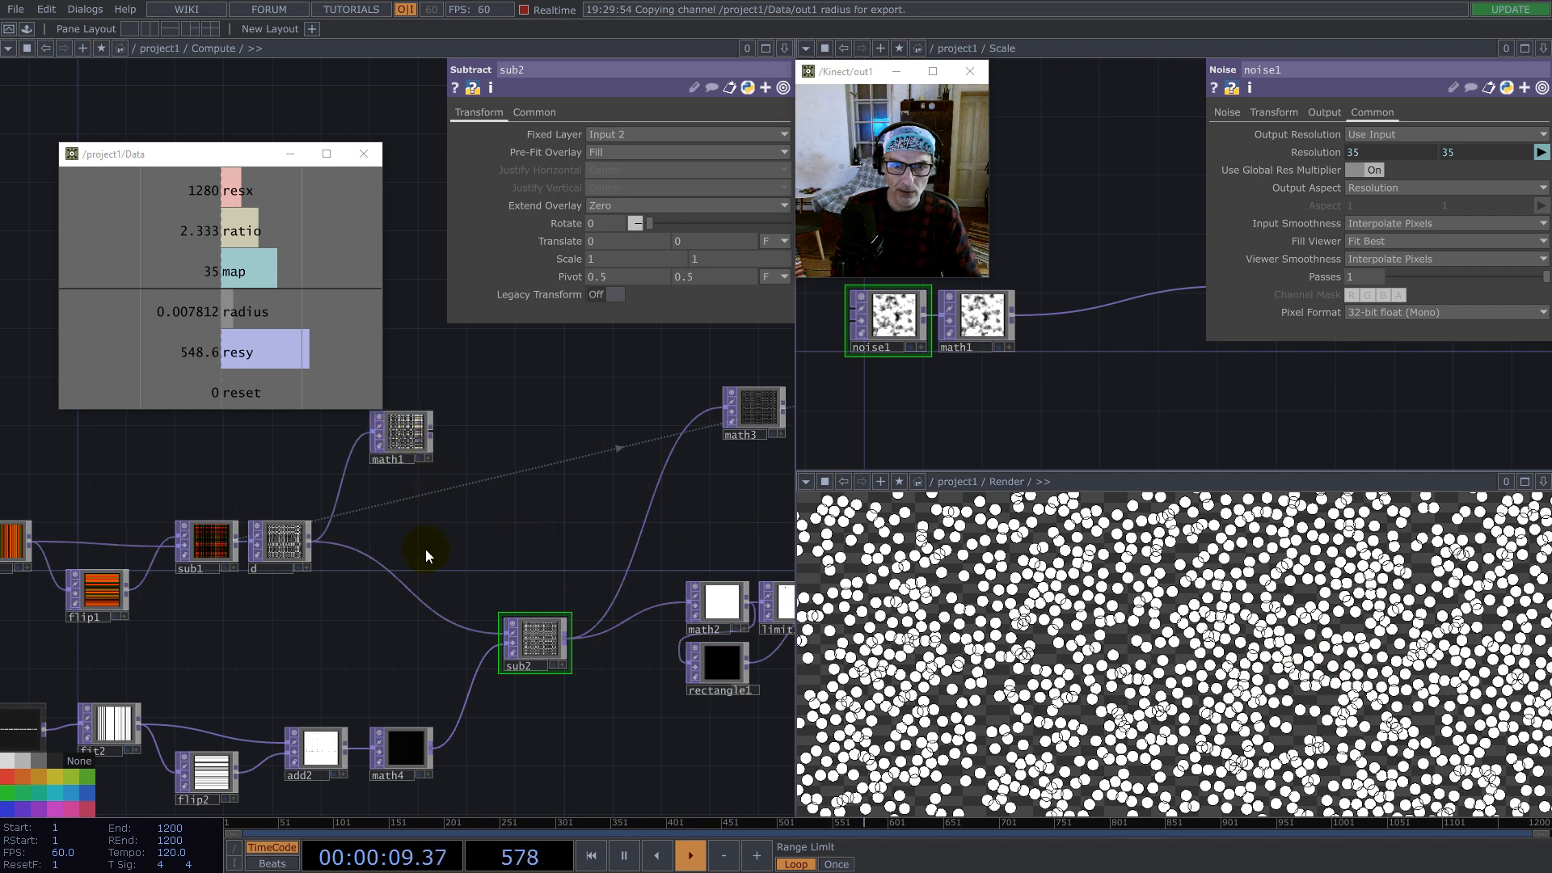
Step: Leave Compute, enter the Render component and select geo1 and geo2 together
scroll(416, 538, "down", 3)
scroll(1011, 370, "down", 5)
left_click_drag(1205, 401, 1087, 379)
scroll(405, 598, "down", 6)
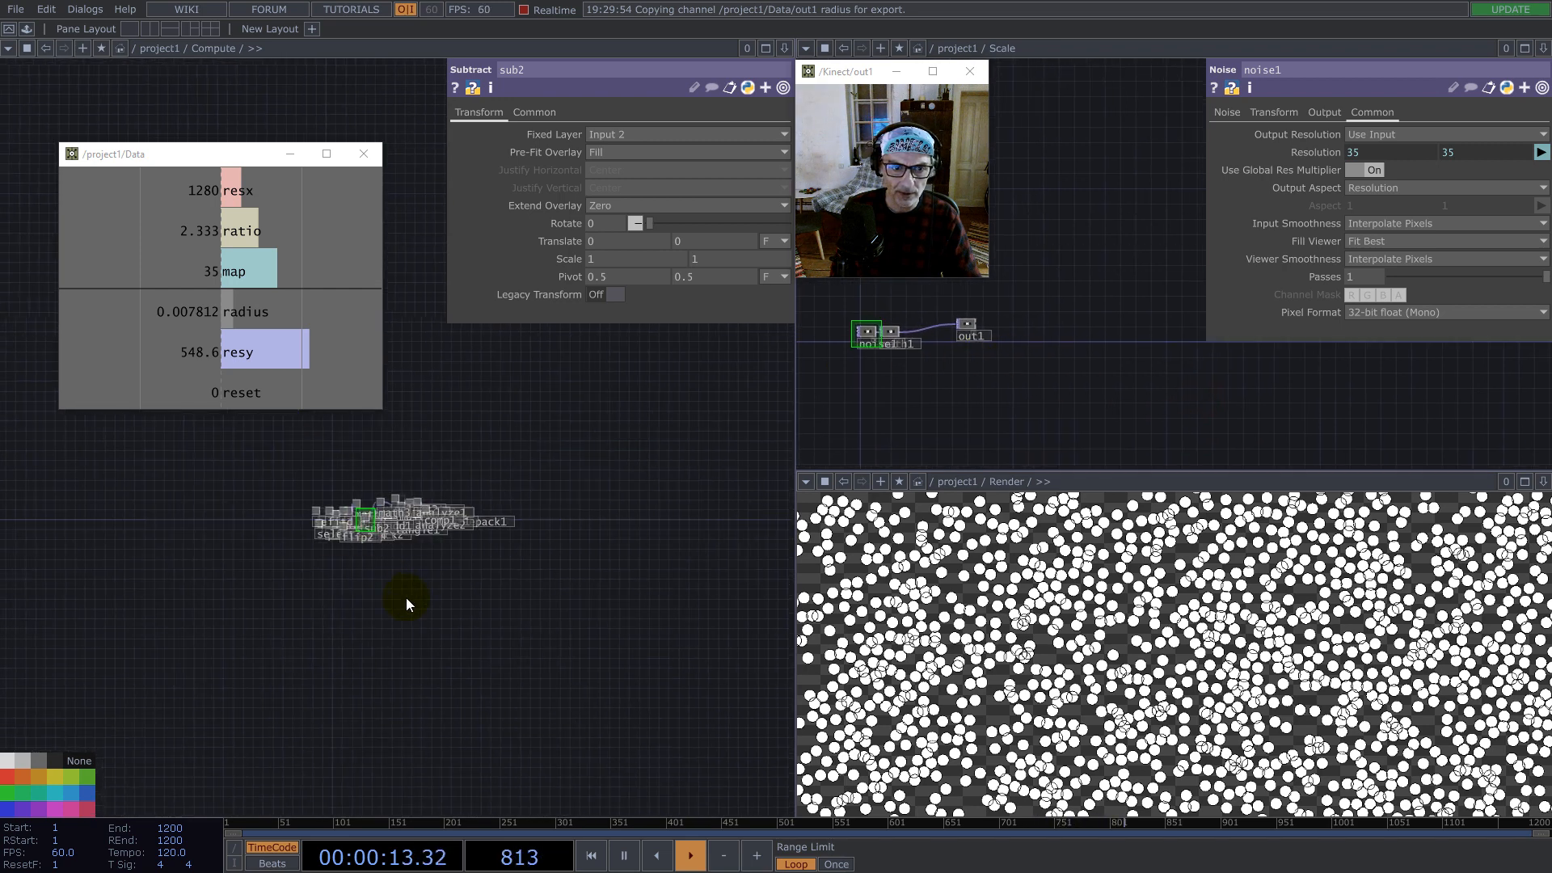
scroll(410, 598, "down", 3)
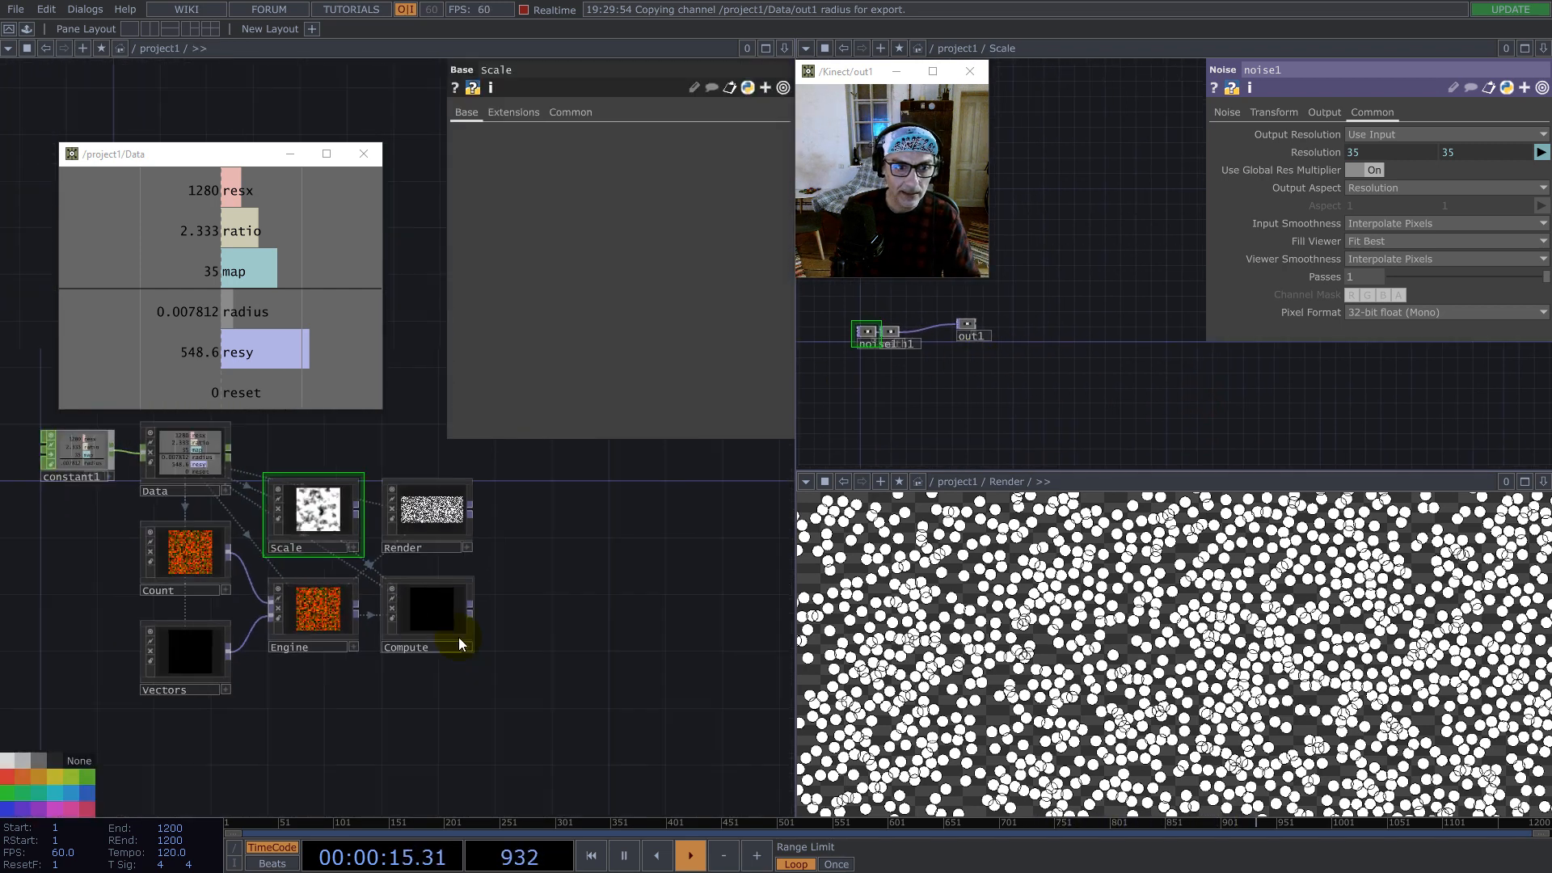
scroll(424, 525, "up", 8)
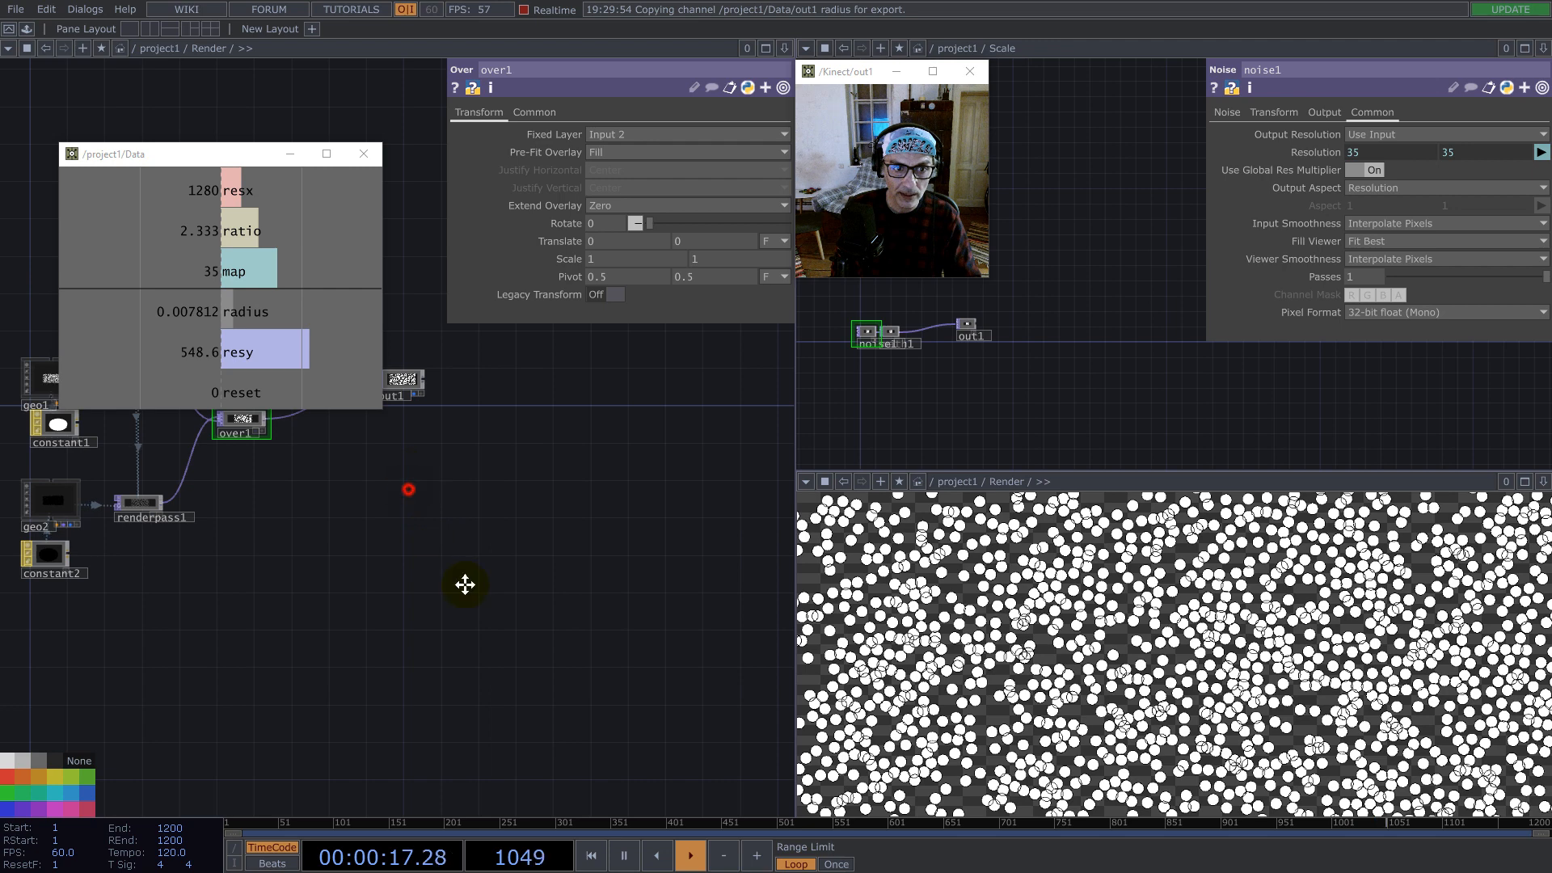
scroll(312, 565, "up", 5)
left_click(247, 485)
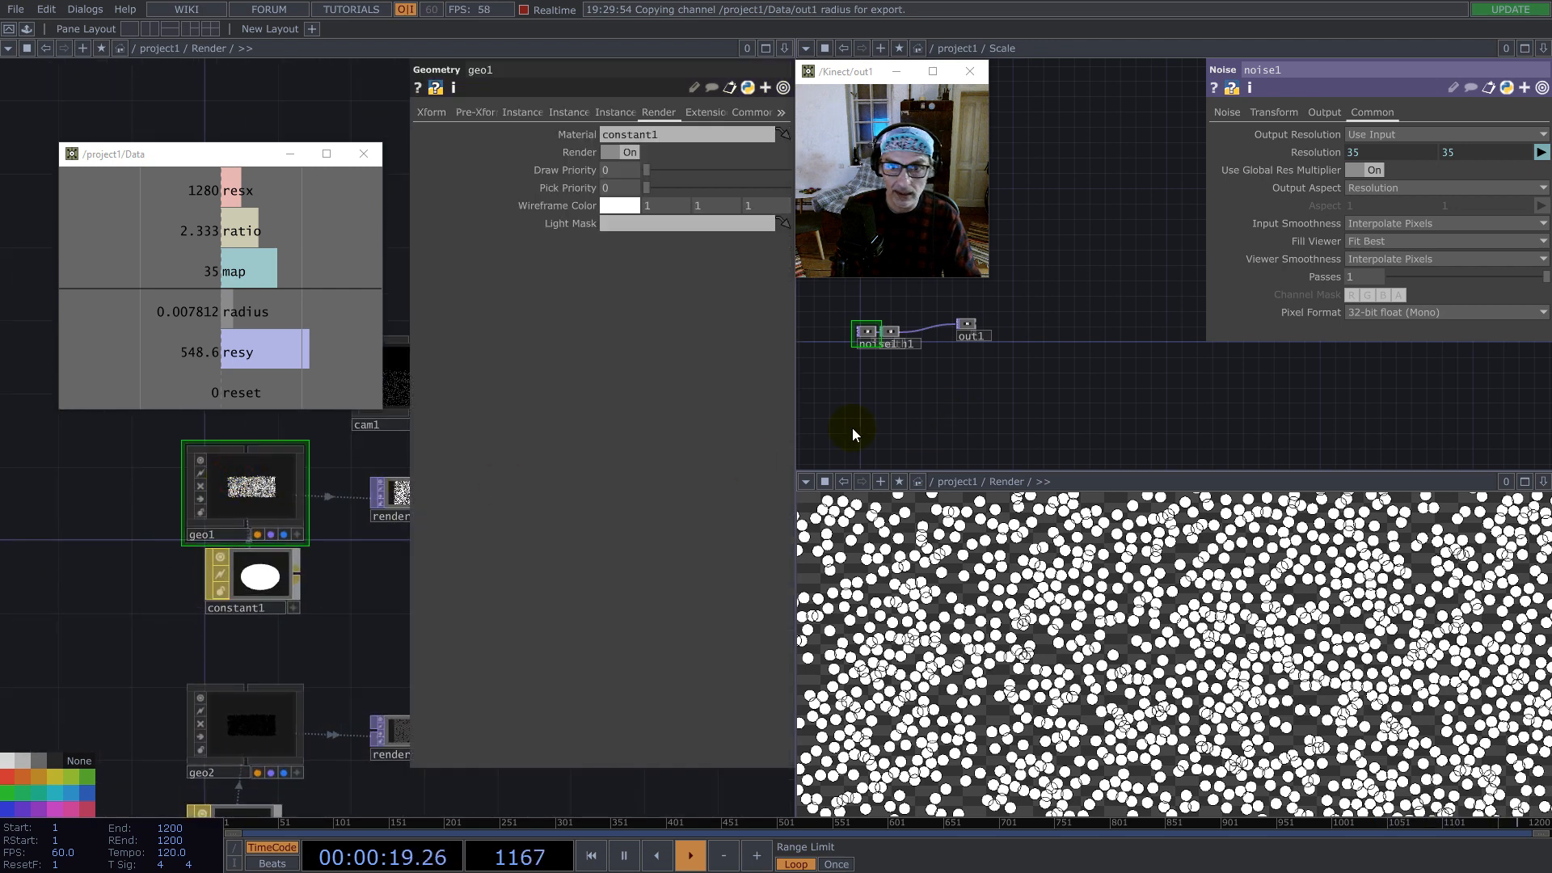
left_click(259, 700, "ctrl")
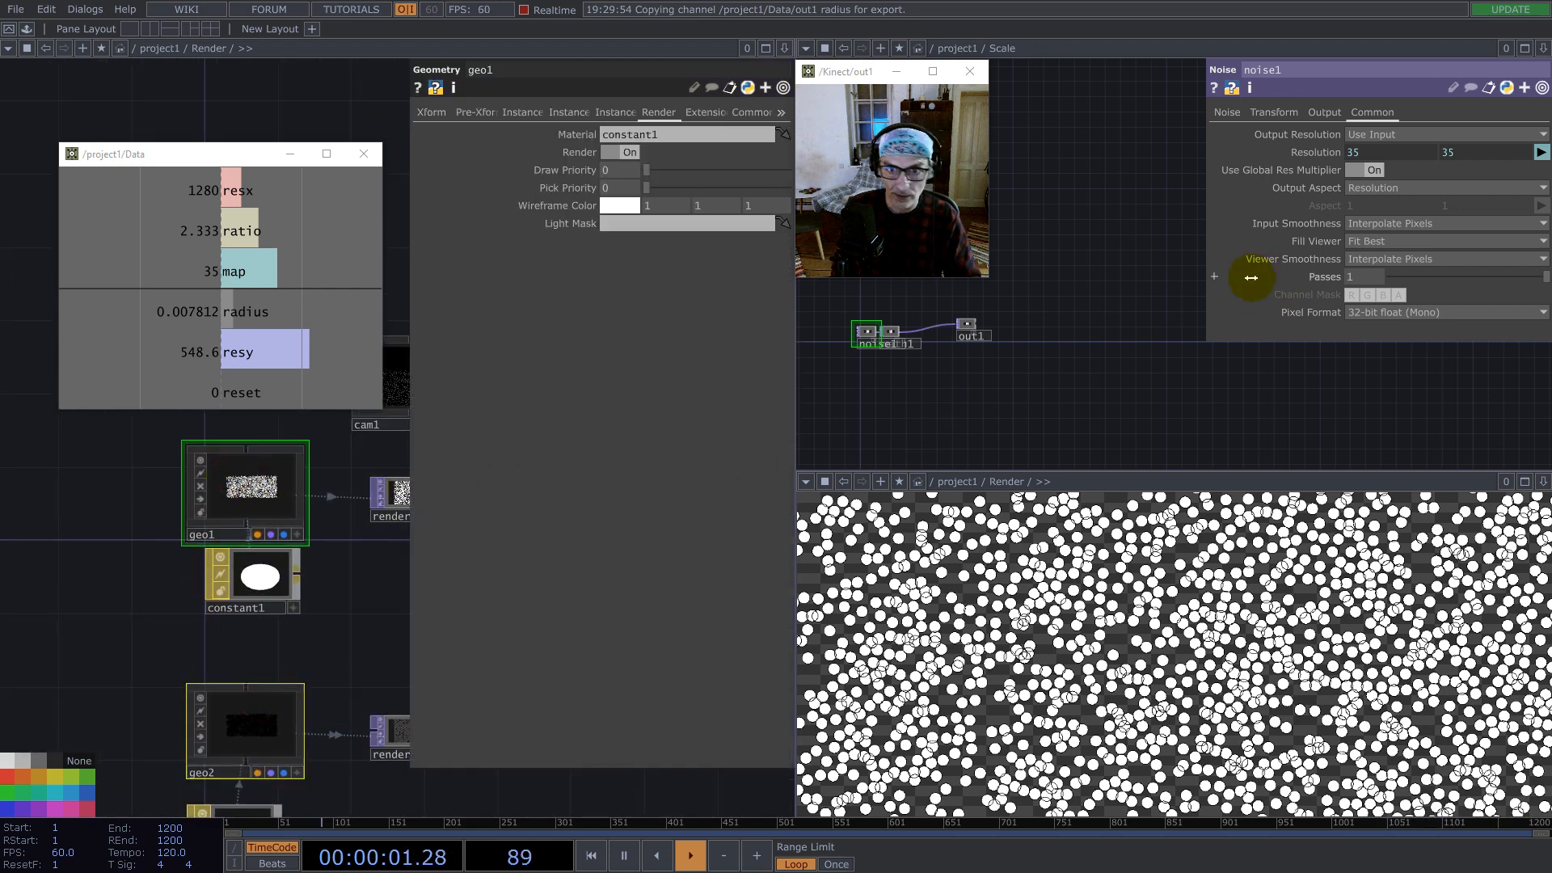
Step: Set the instance Scale OP of geo1 and geo2 to Scale's out1, with r for both Scale X and Scale Y
scroll(1021, 335, "up", 3)
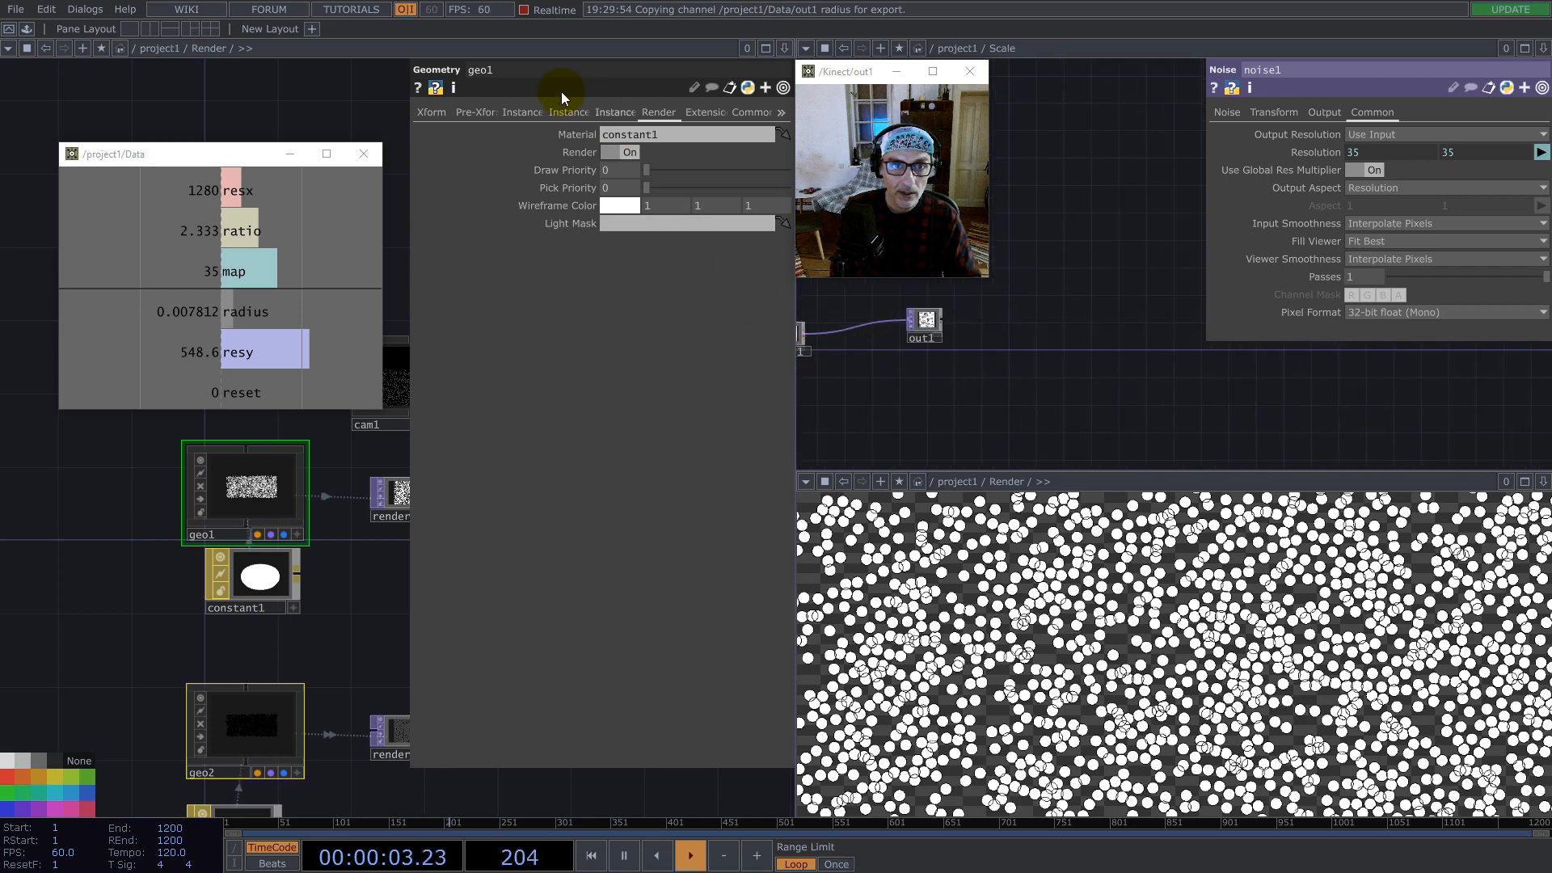
left_click(519, 113)
left_click_drag(927, 320, 641, 447)
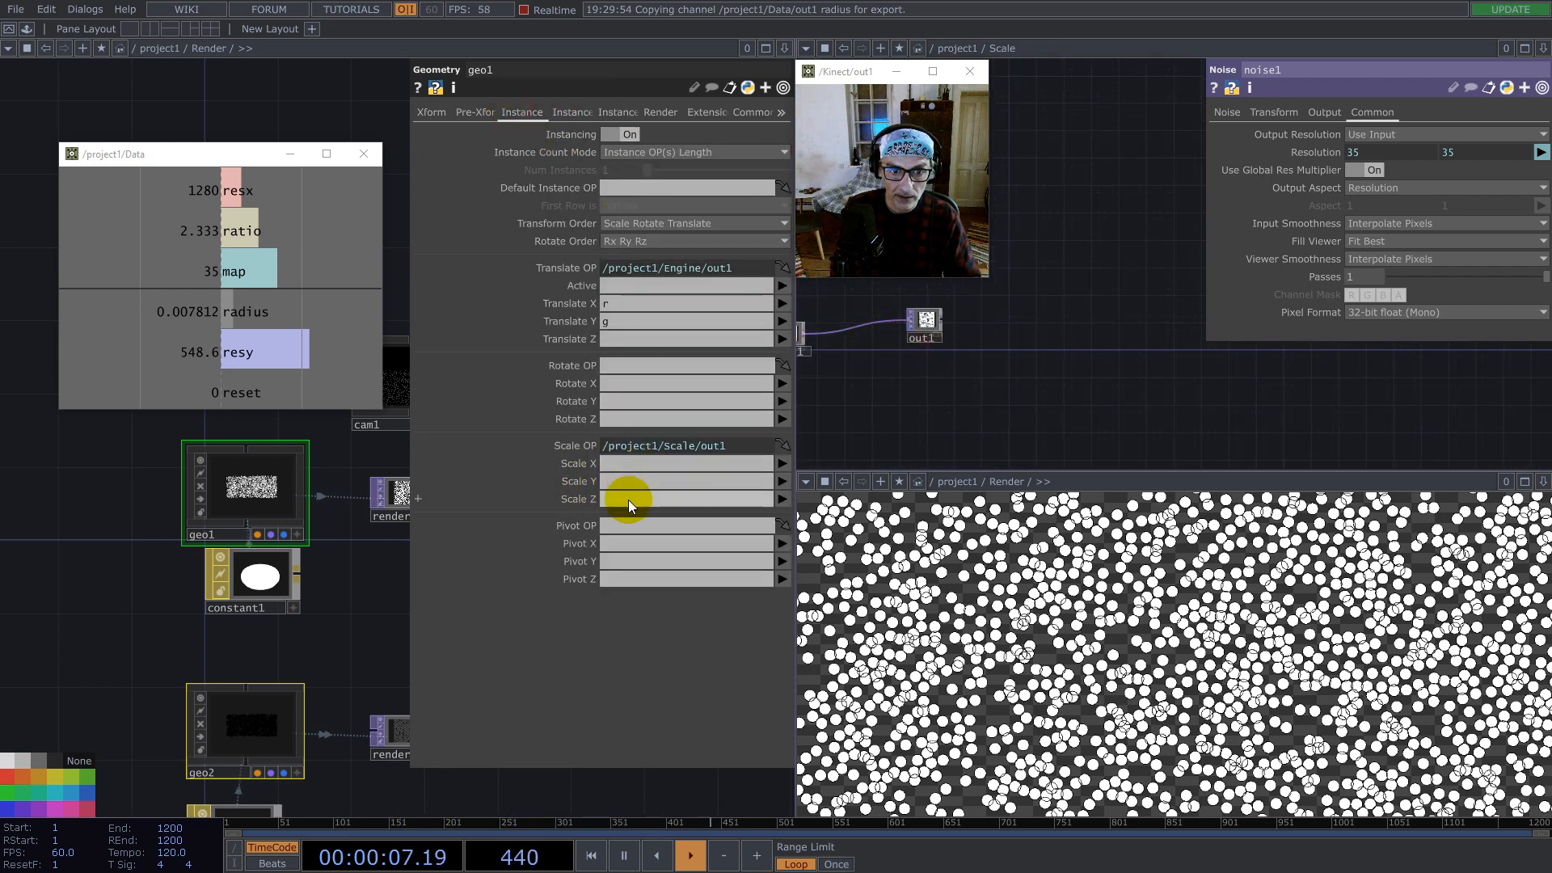
left_click(622, 464)
type("r")
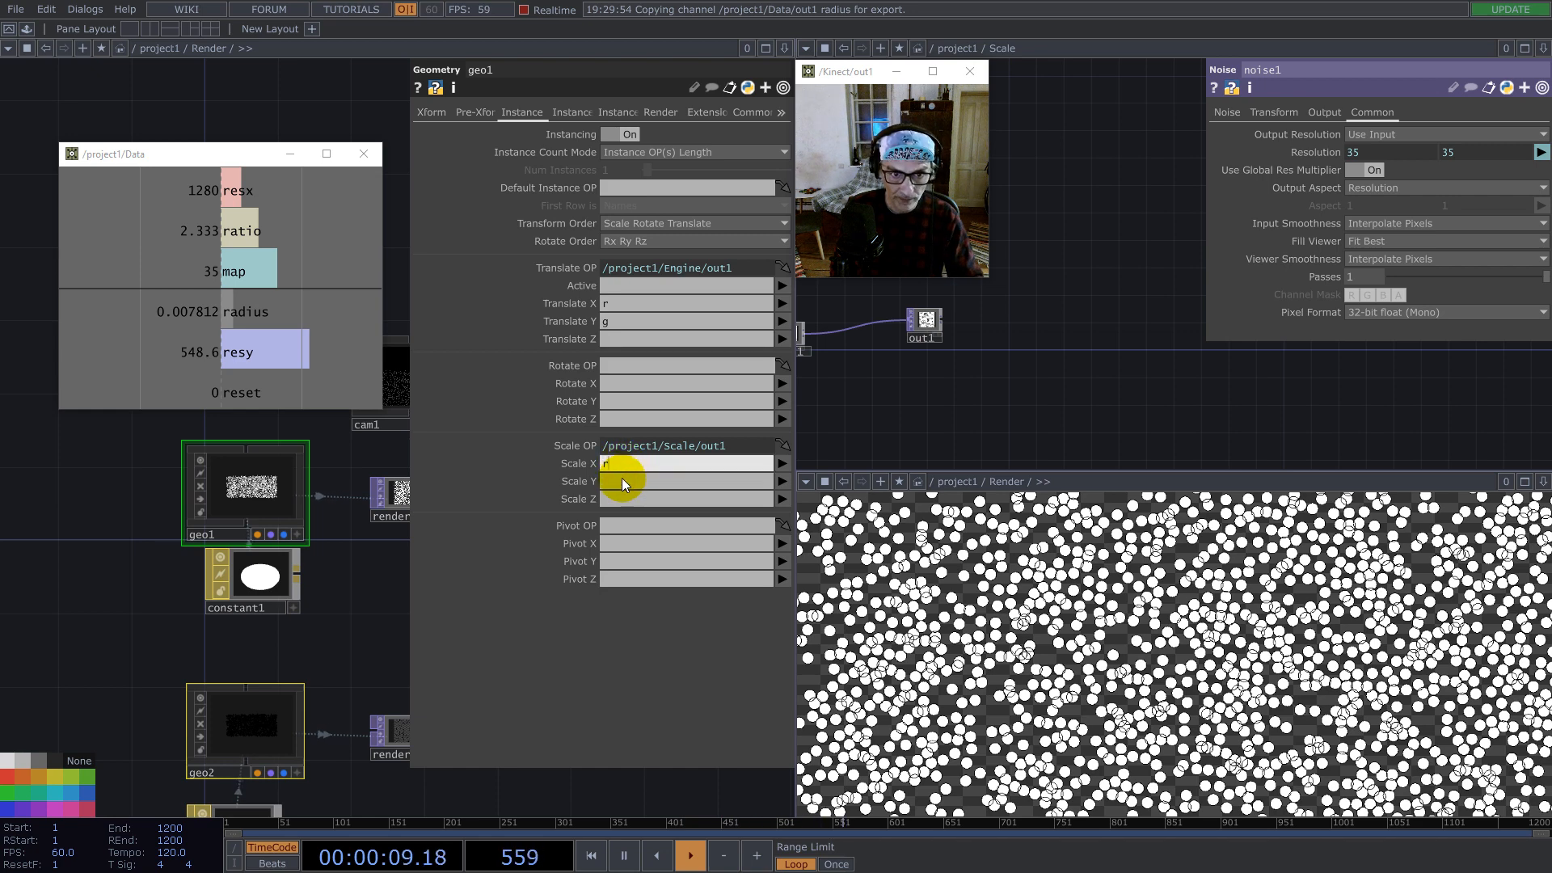
left_click(623, 480)
type("r")
left_click(889, 416)
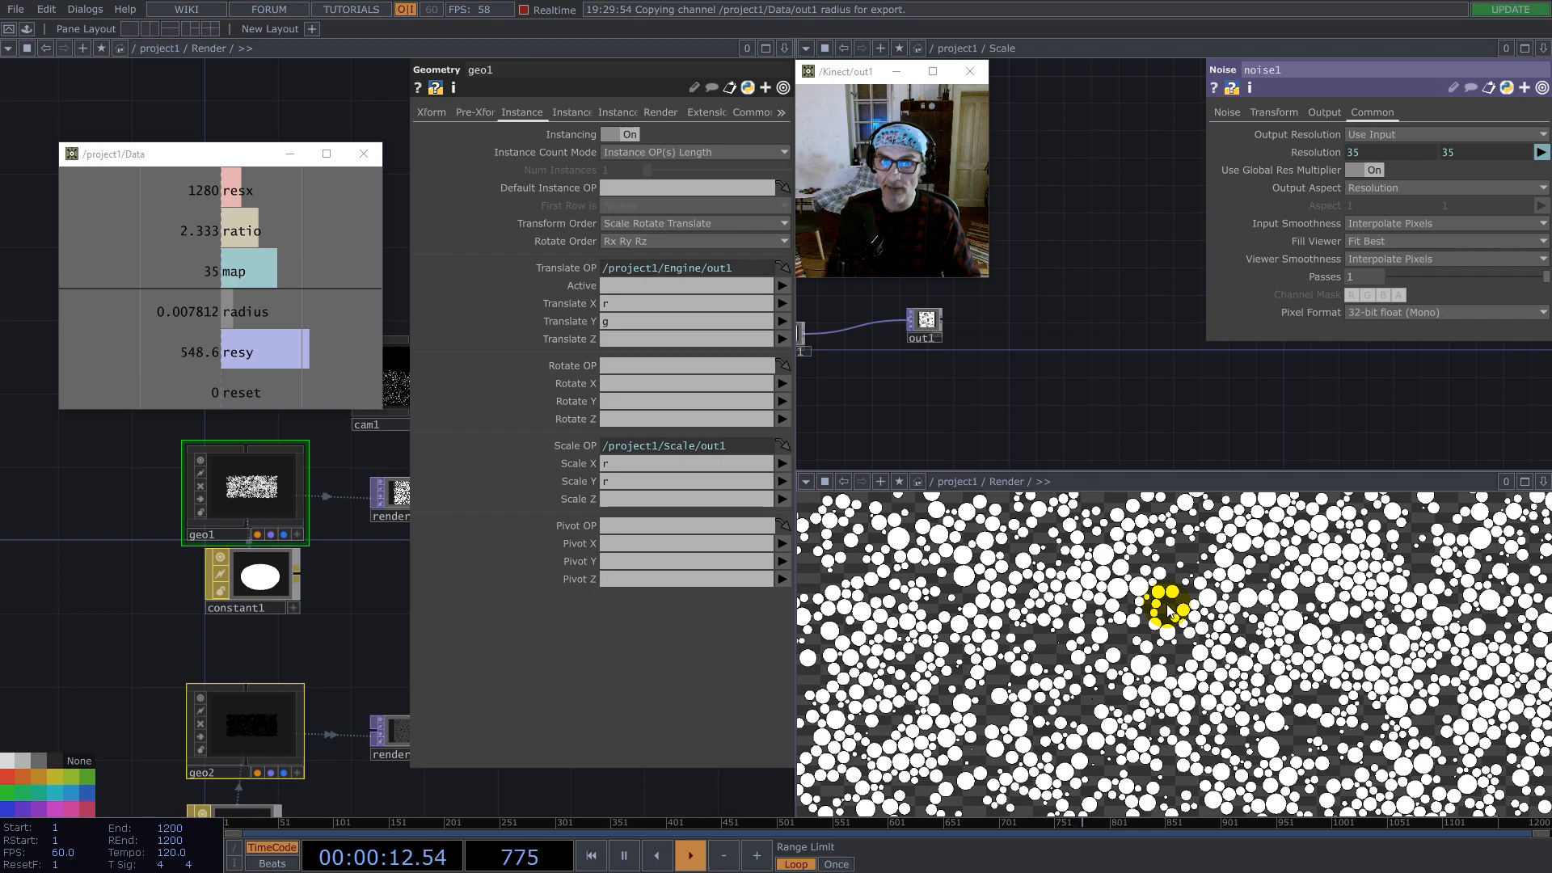
Step: Deselect geo2 and review the project-level network linking Data, Count, Vectors, Scale, Engine, Render and Compute
left_click(358, 628)
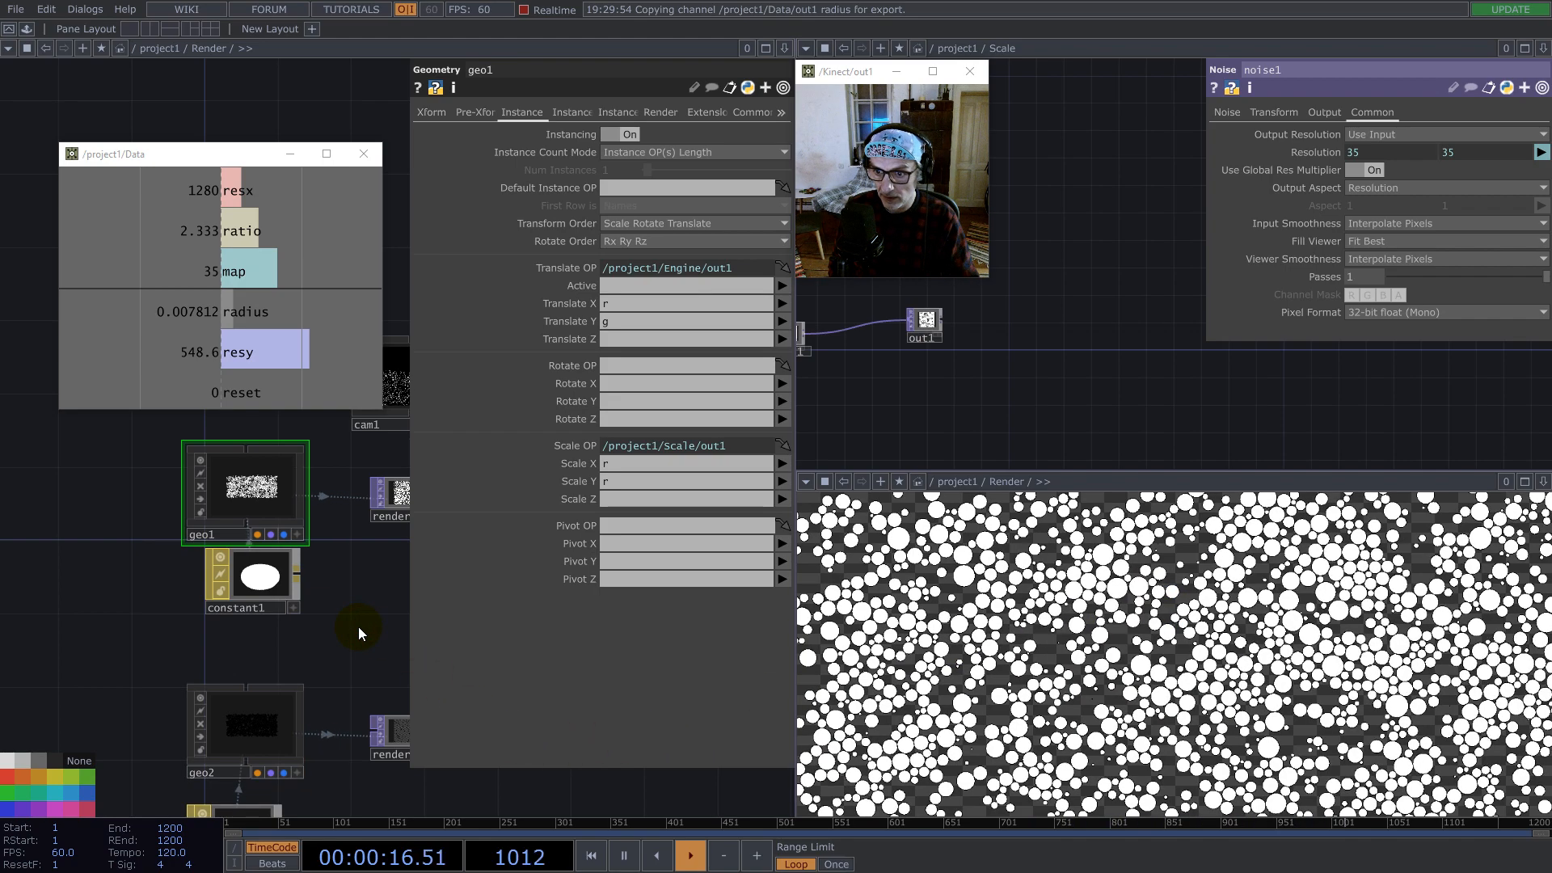
key("1")
key("1")
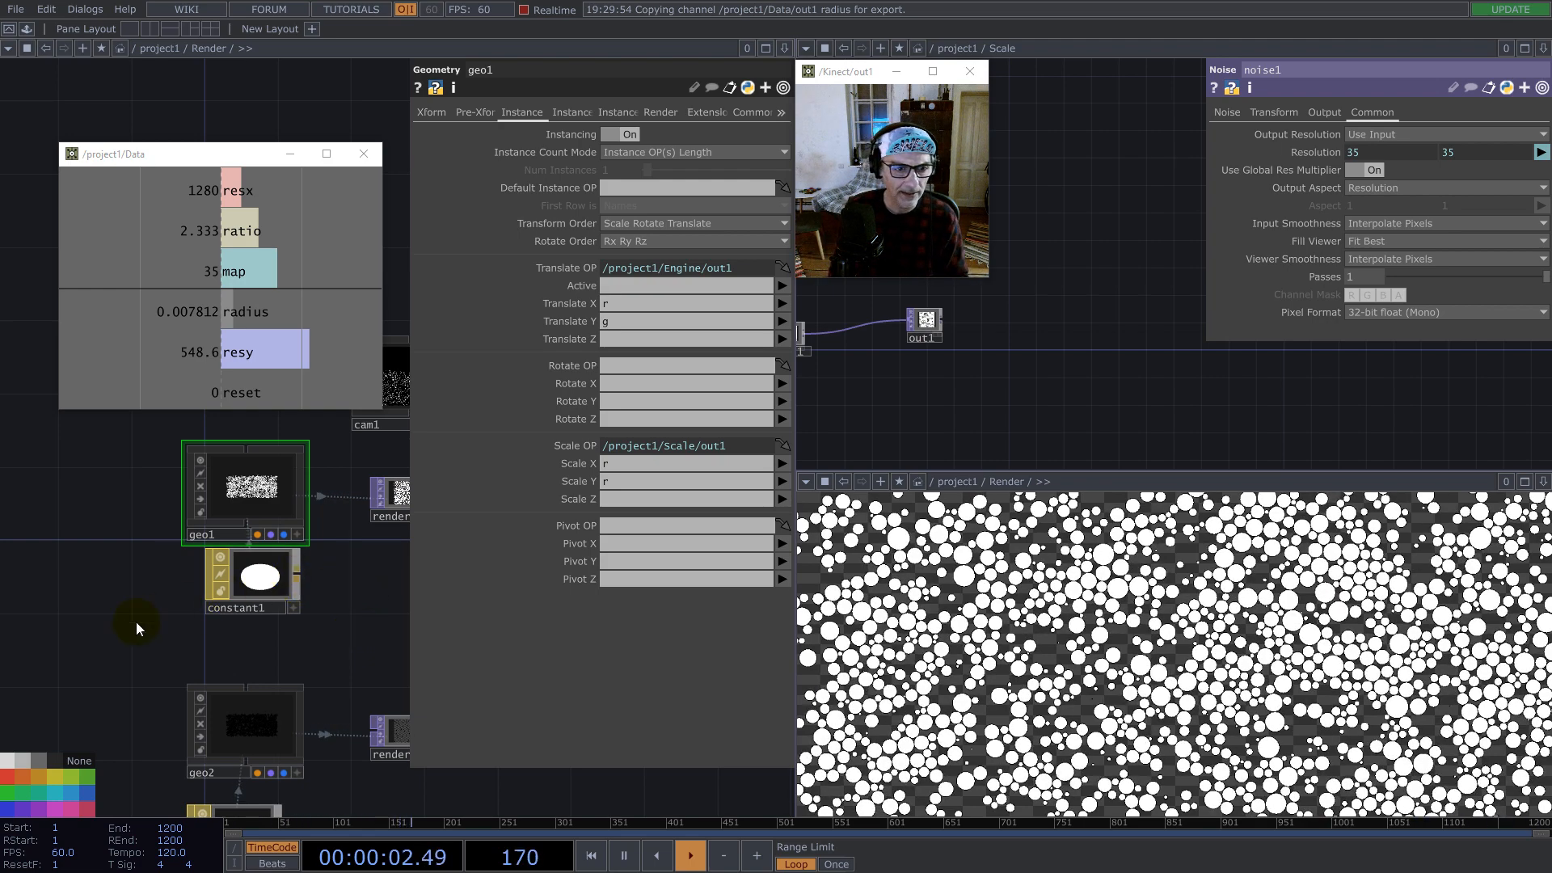
scroll(136, 622, "down", 10)
left_click_drag(332, 648, 519, 614)
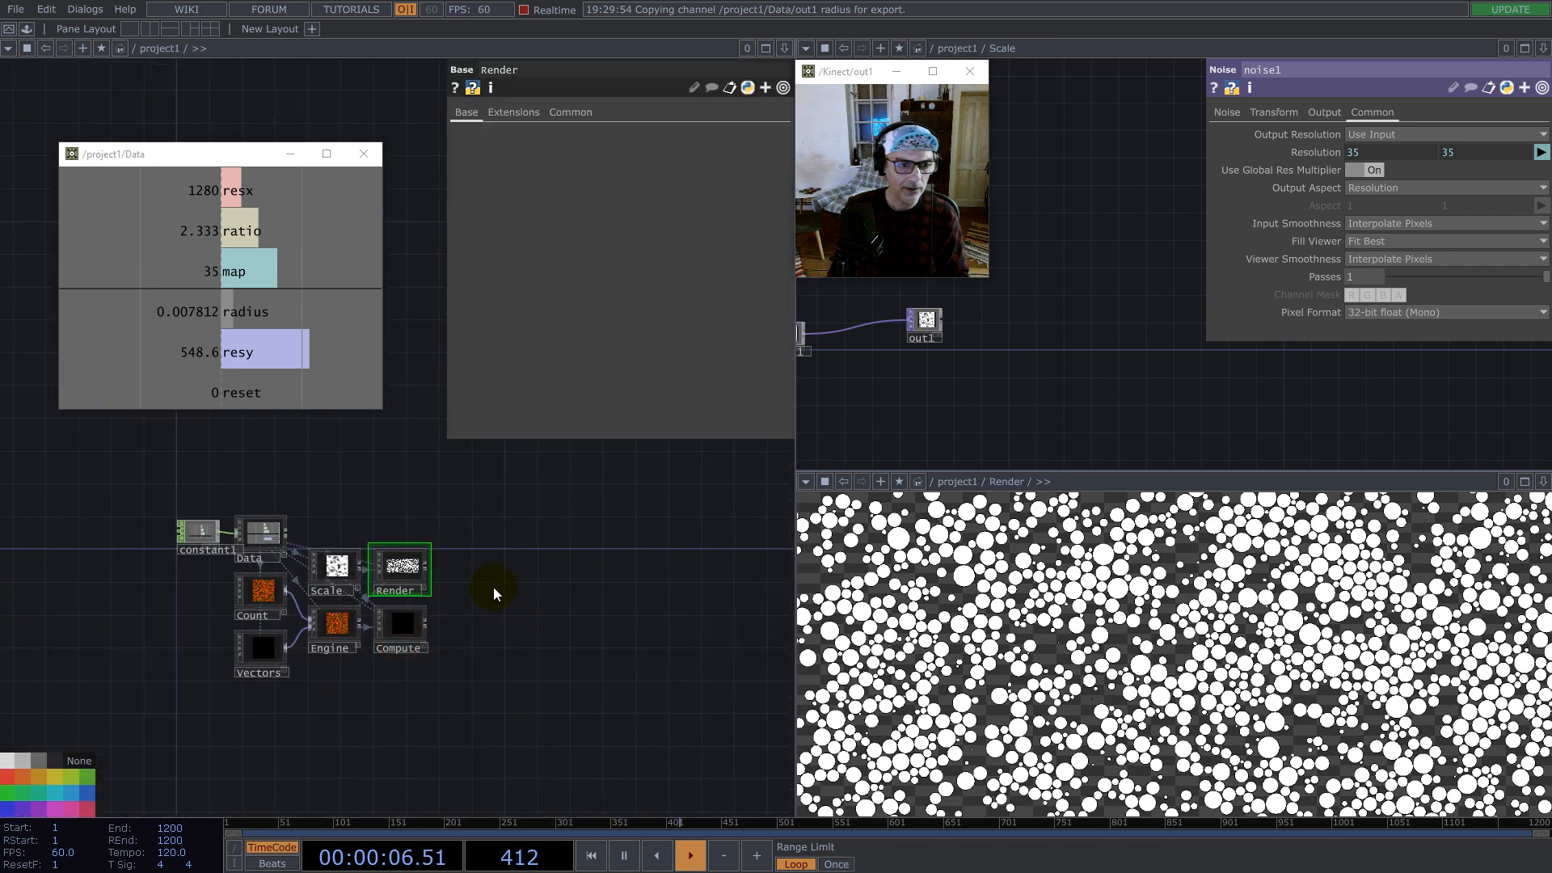
scroll(306, 611, "up", 3)
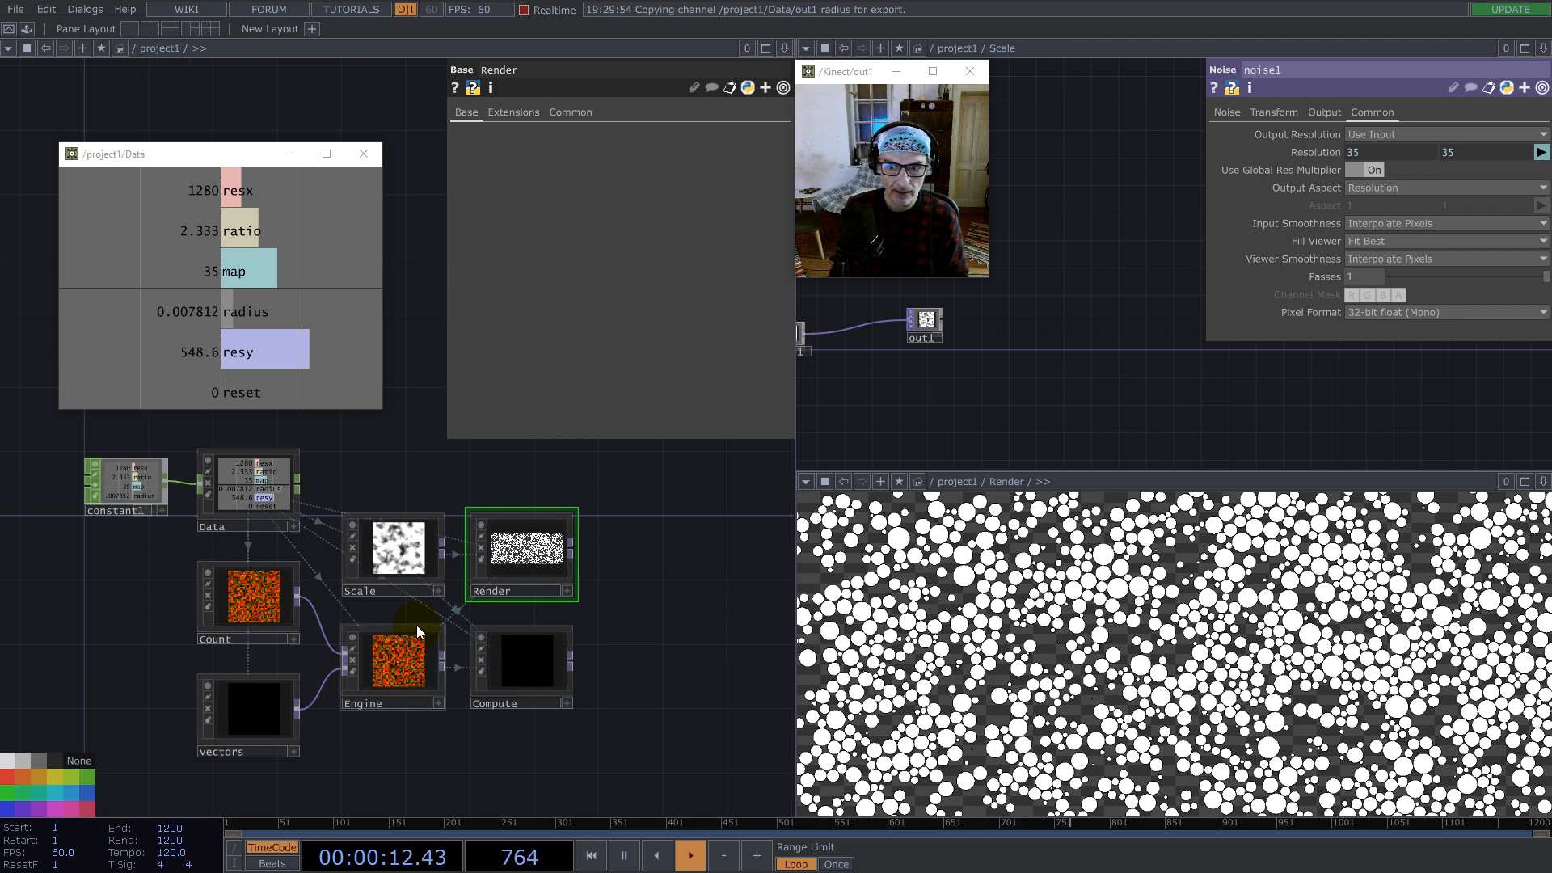
scroll(244, 605, "up", 2)
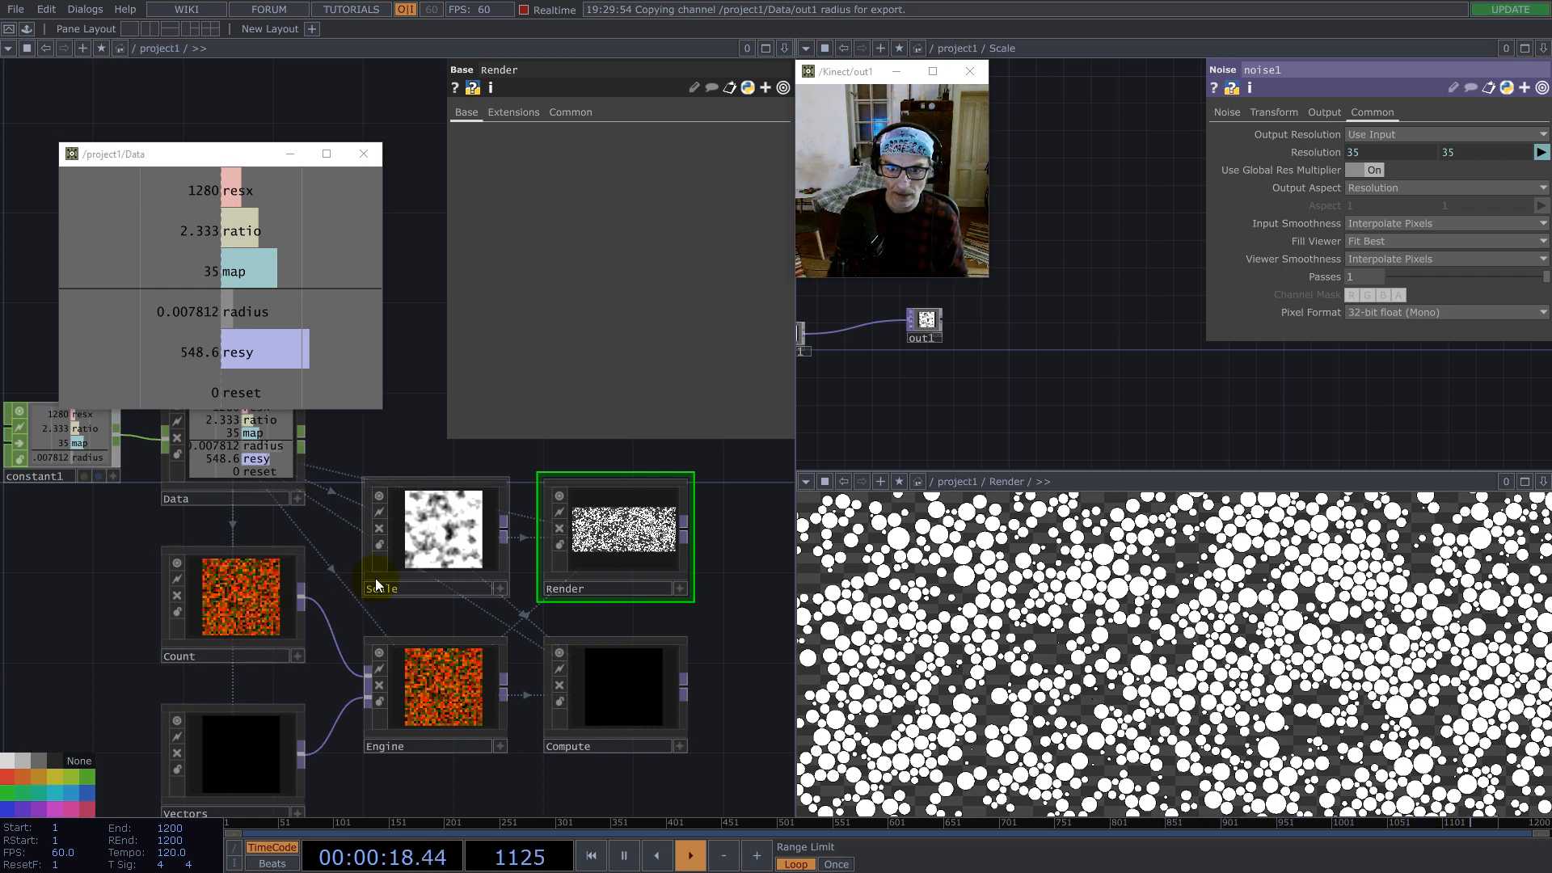
Step: Set geo1's instance Color OP in Render to Count's out1
double_click(623, 536)
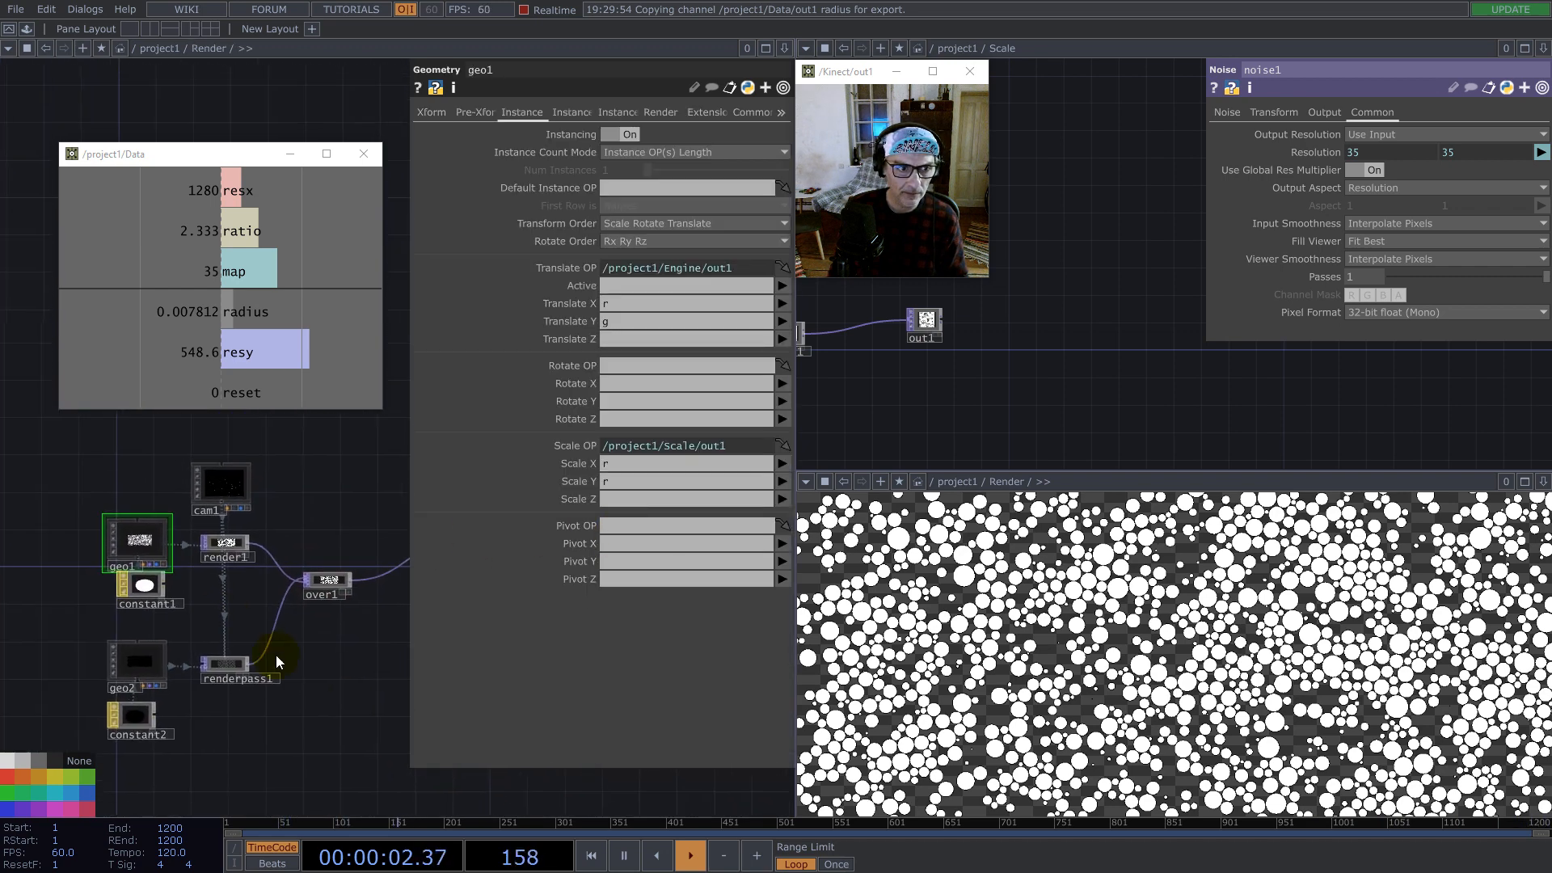
scroll(1074, 329, "down", 6)
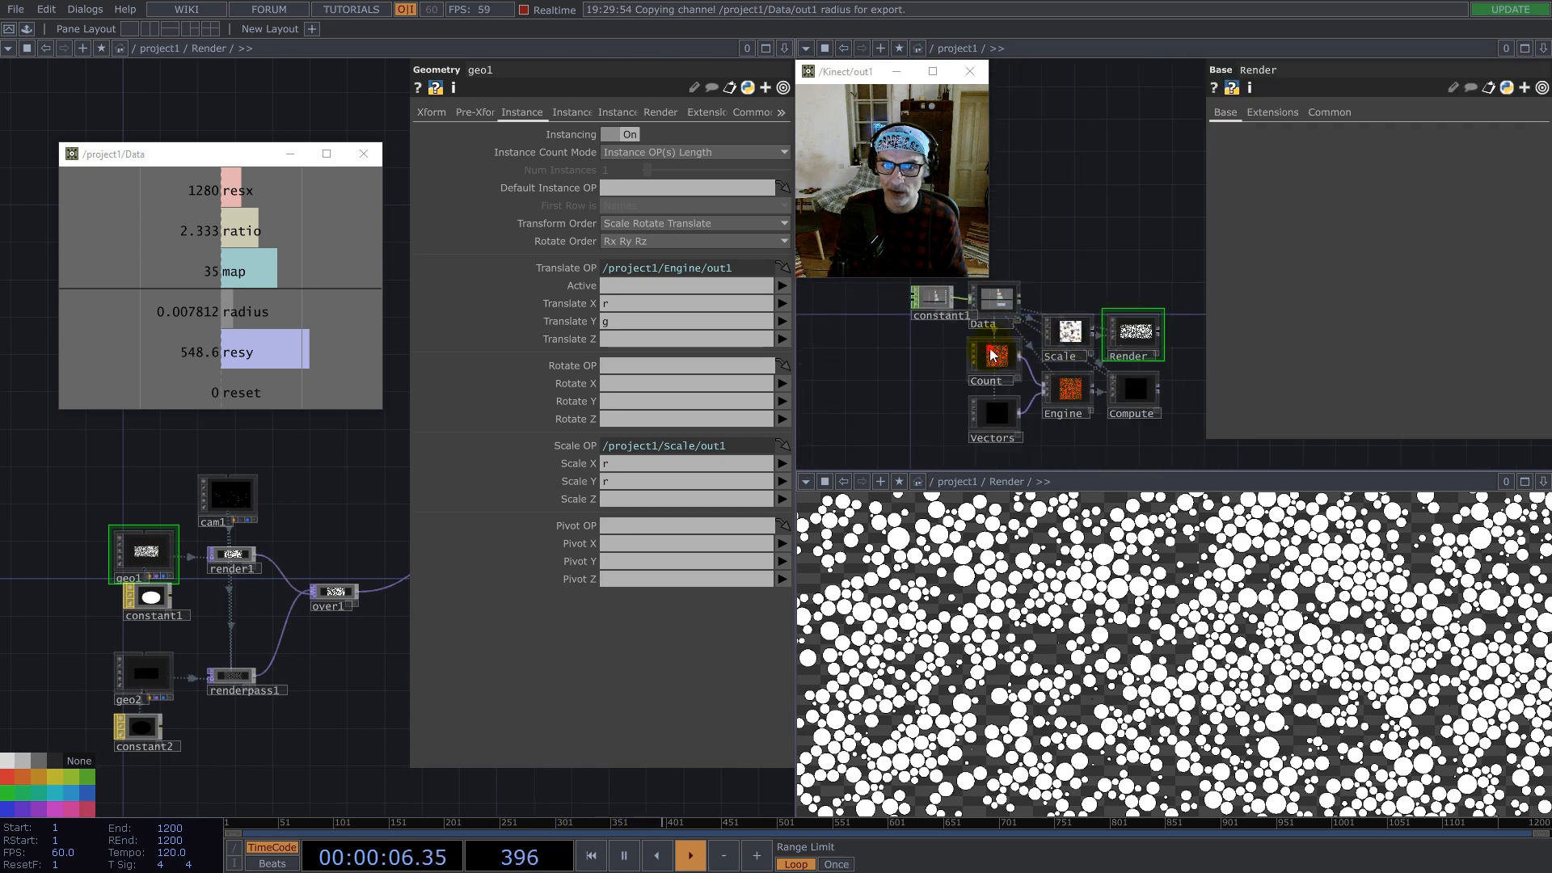
double_click(993, 353)
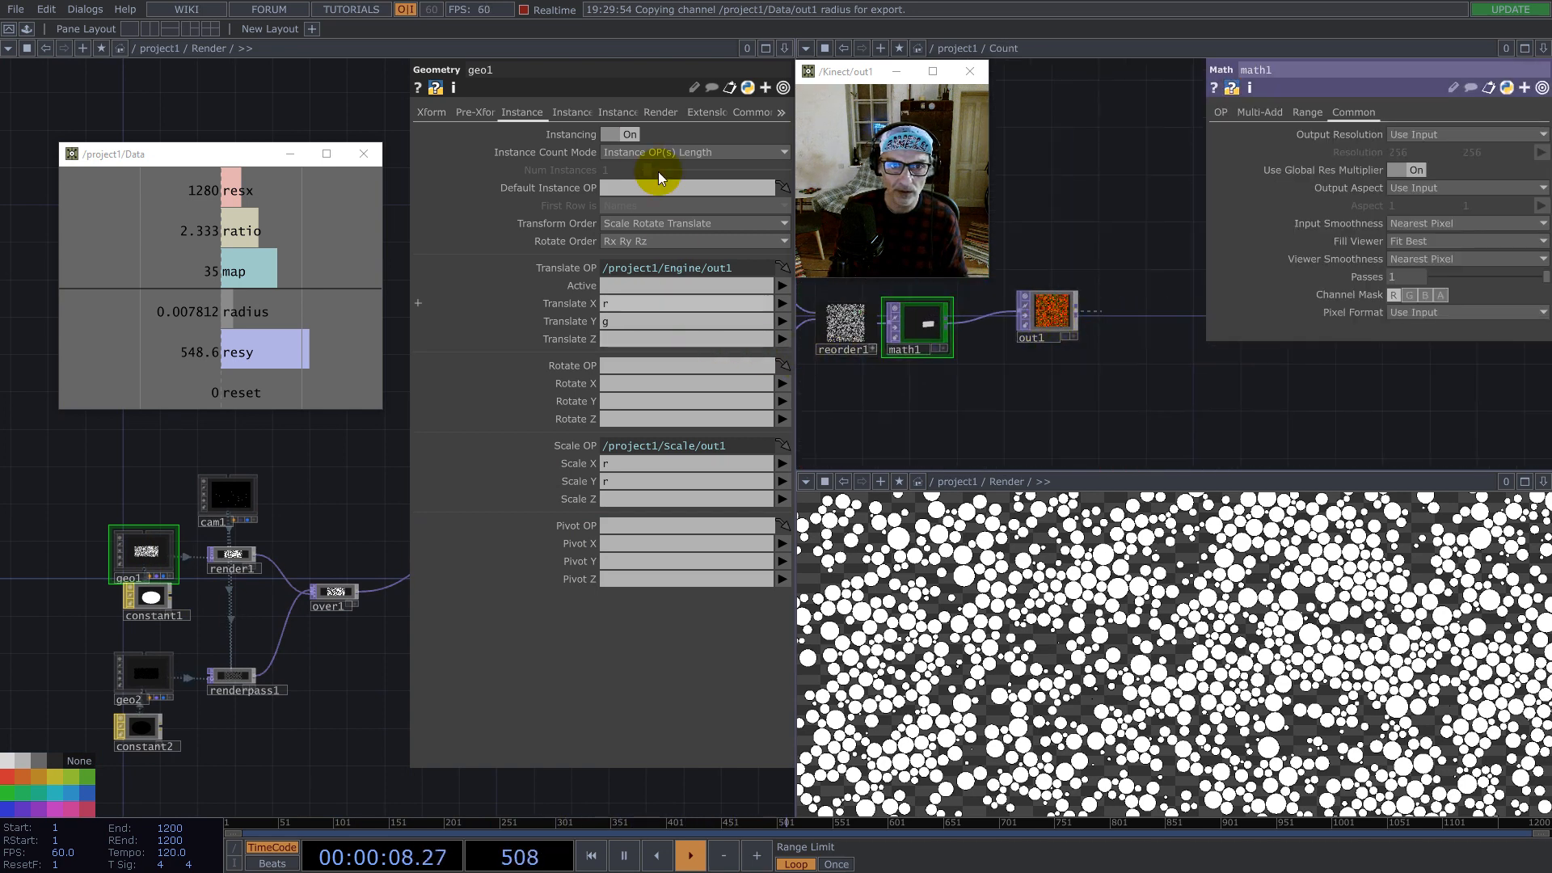
left_click(572, 112)
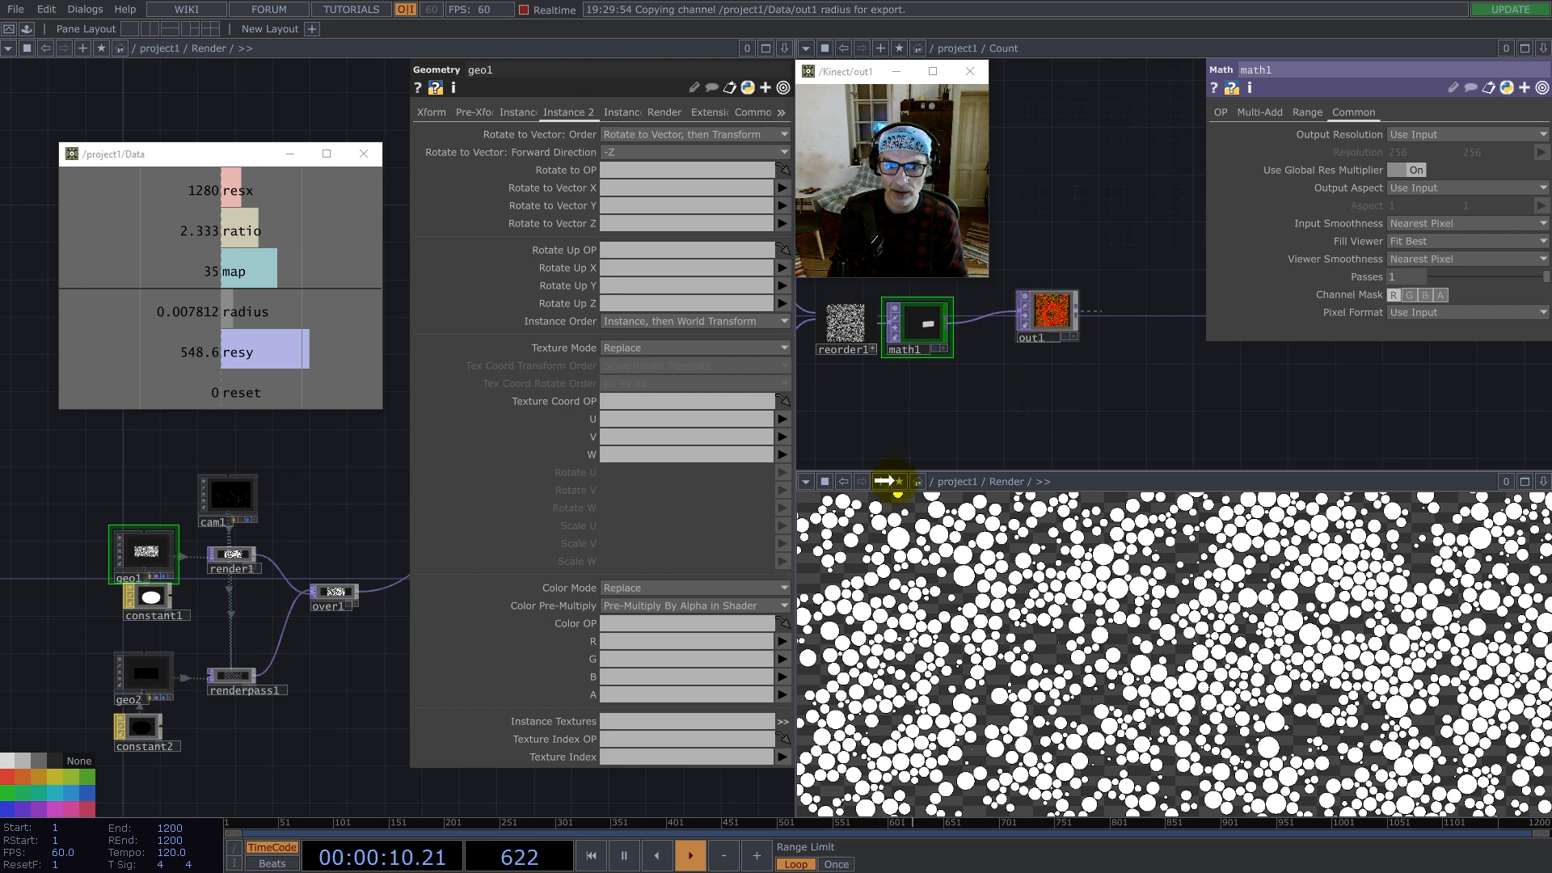
left_click_drag(967, 434, 656, 623)
Step: Map geo1's instance color R, G and B to the channels r, g and b
left_click(649, 641)
type("r")
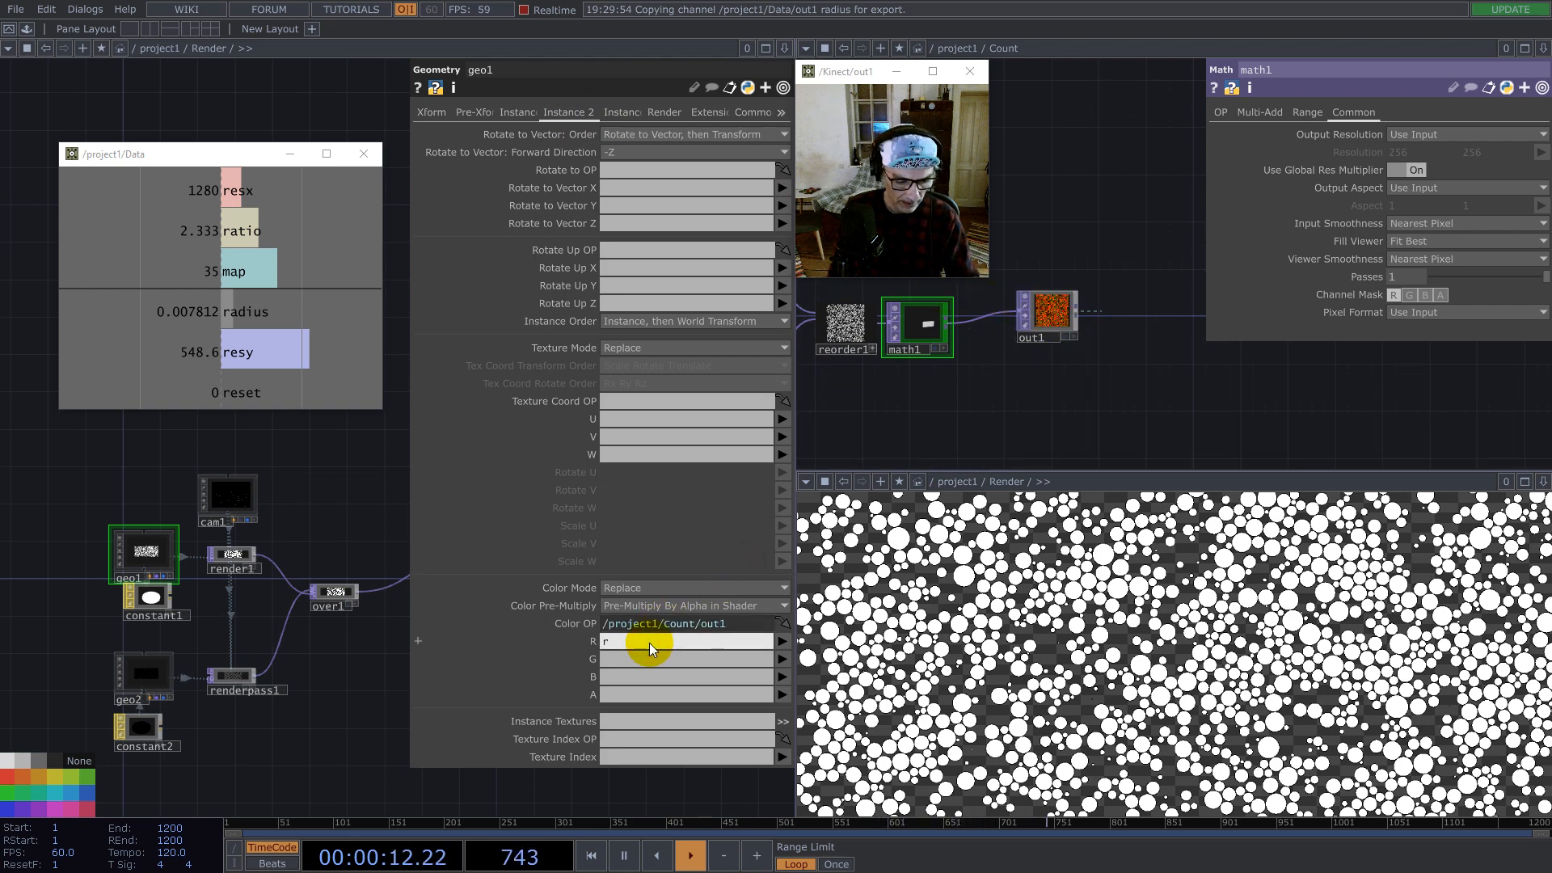
left_click(645, 658)
type("g")
left_click(642, 677)
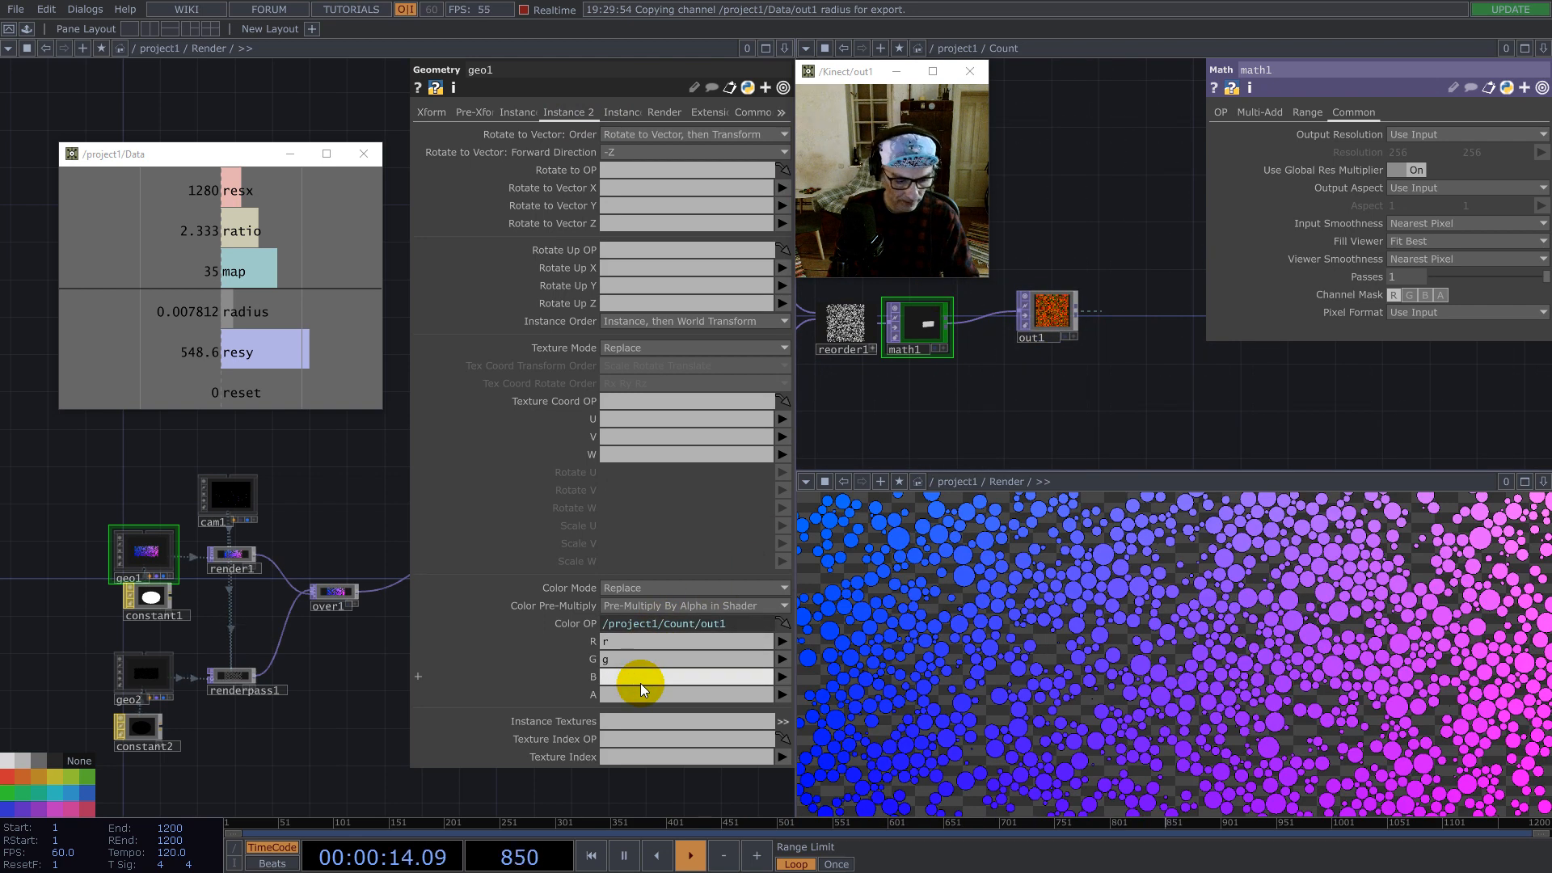
type("b")
key("Return")
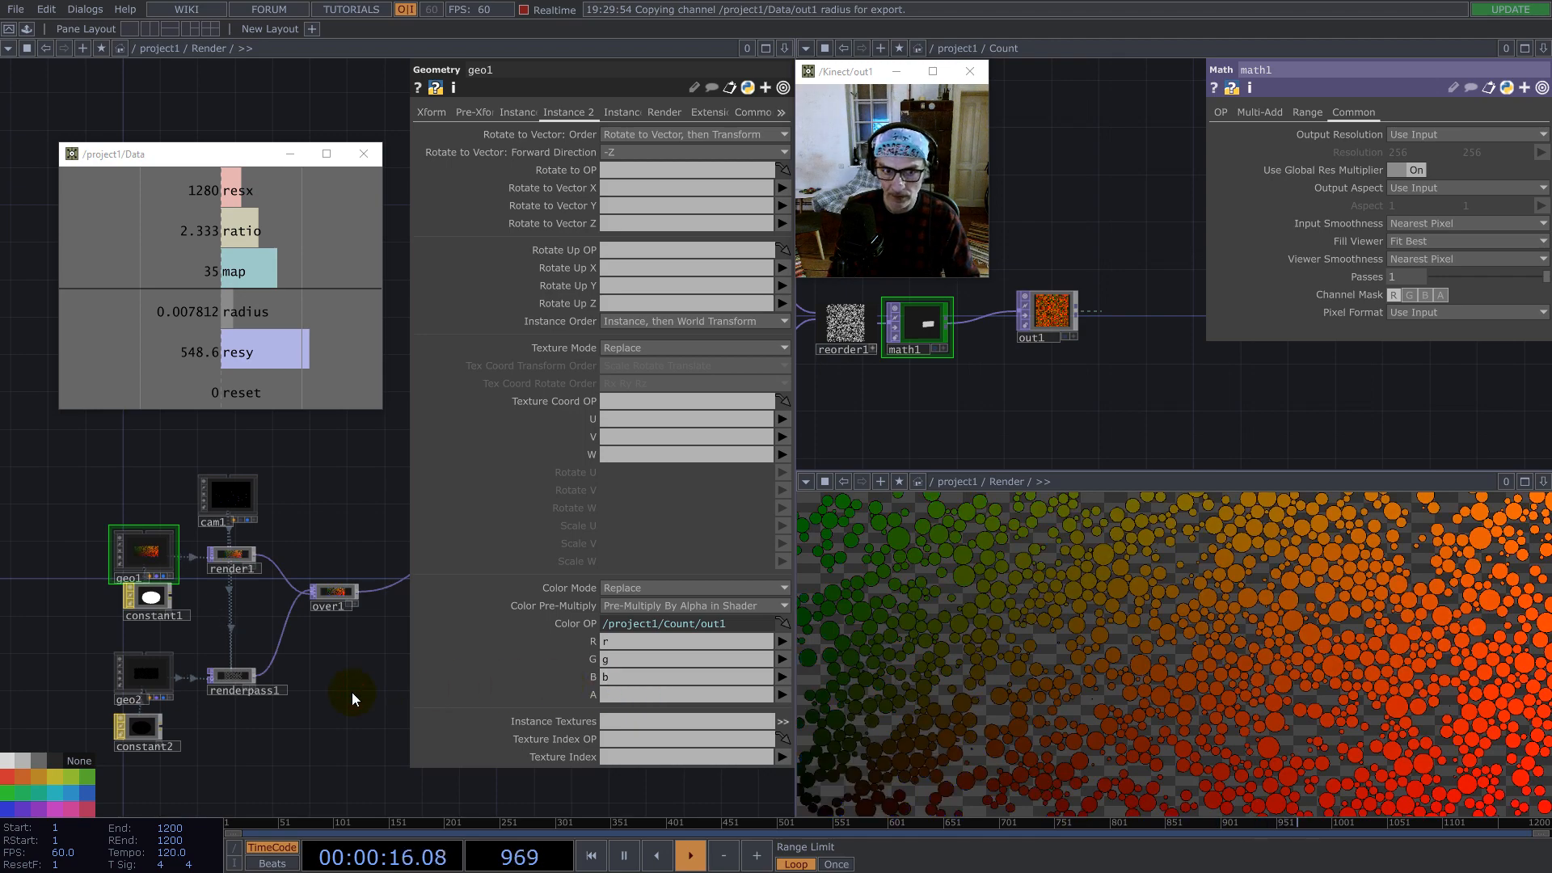
scroll(313, 661, "down", 10)
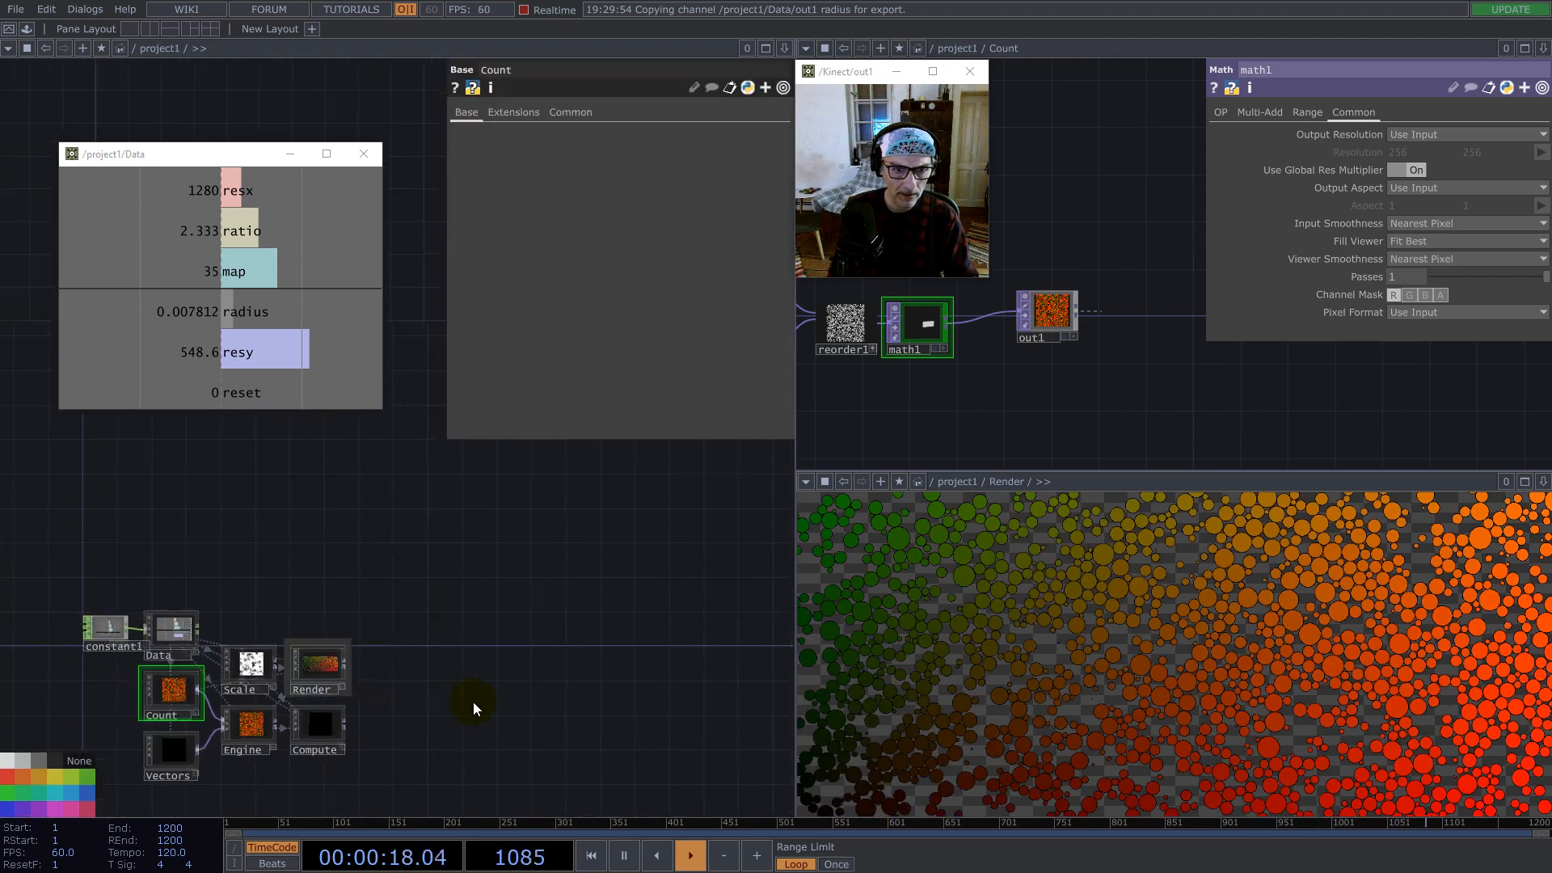
left_click_drag(483, 698, 584, 607)
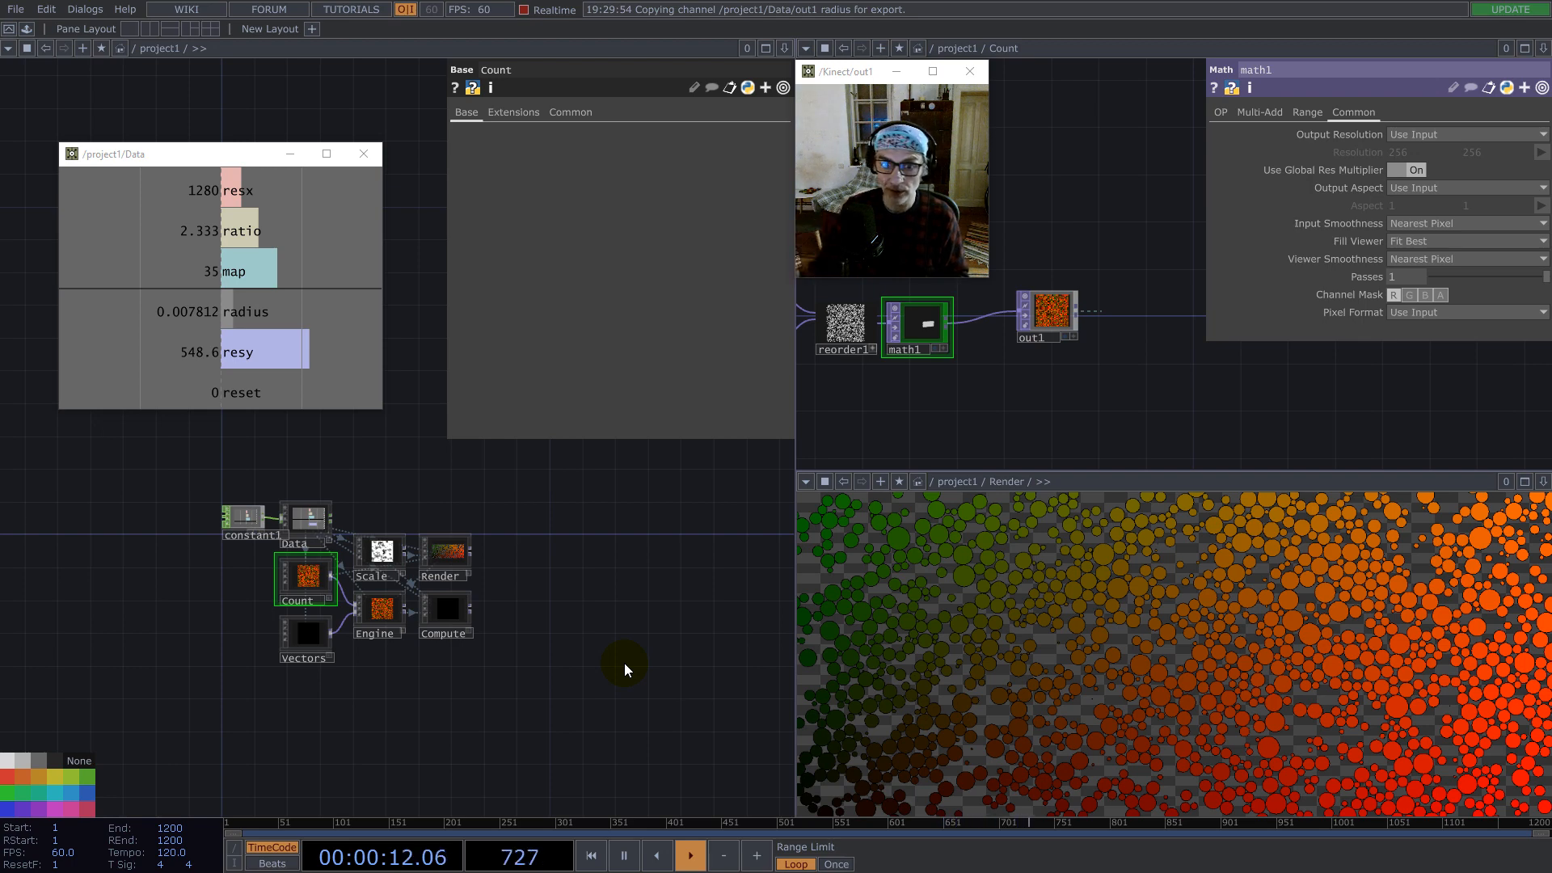
Step: Enter the Render component and add a Select TOP in the free space above geo1
scroll(408, 549, "up", 5)
scroll(467, 559, "up", 1)
left_click(581, 564)
key("i")
left_click_drag(279, 545, 329, 670)
scroll(347, 685, "down", 4)
left_click_drag(71, 520, 239, 582)
double_click(126, 556)
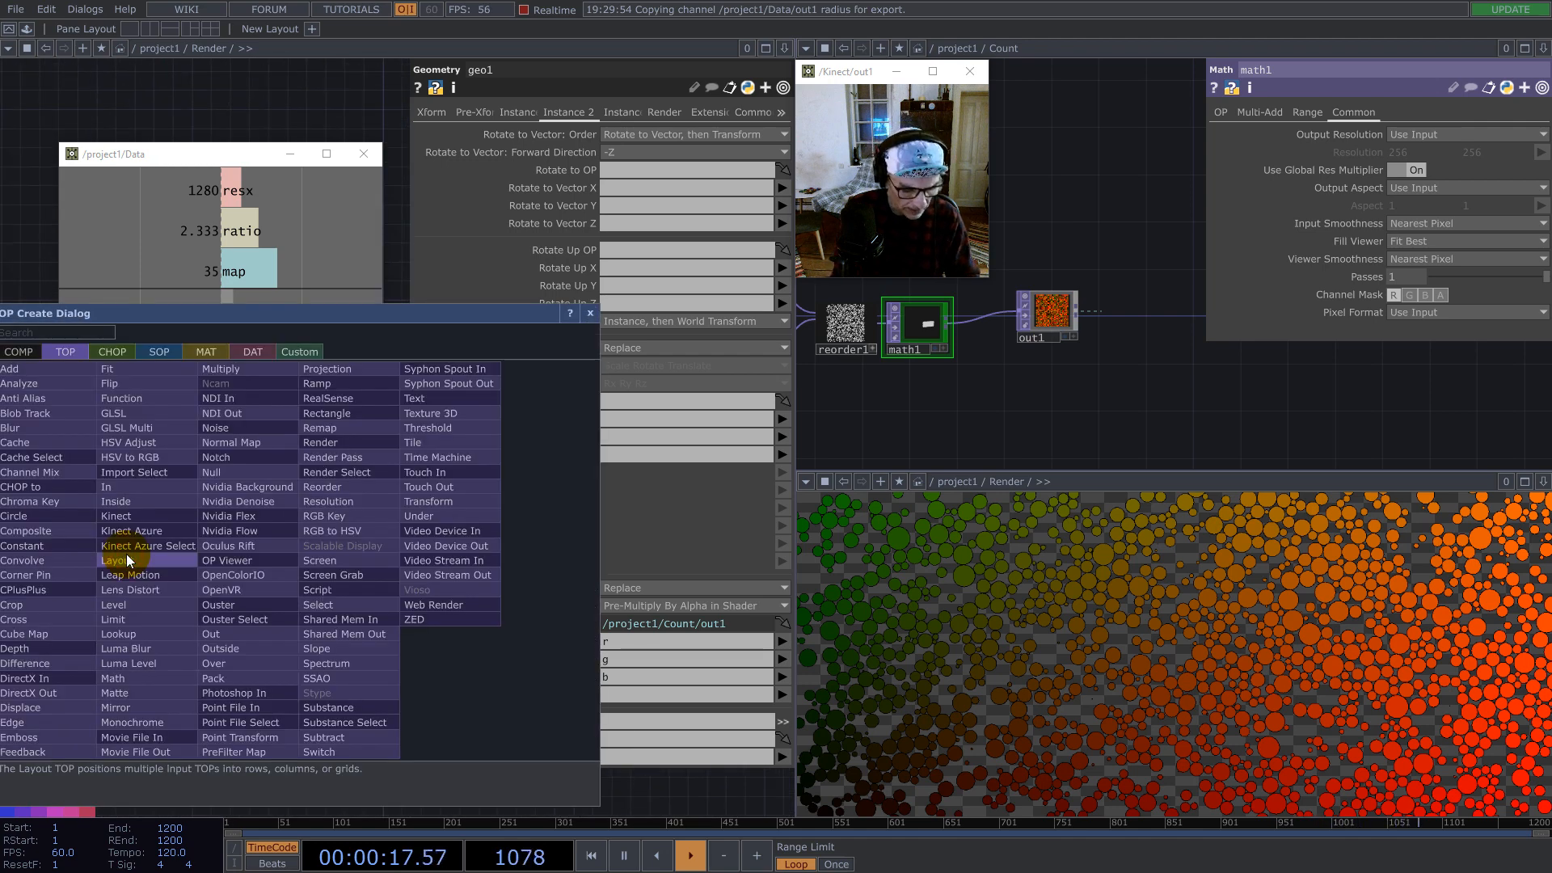
type("sel")
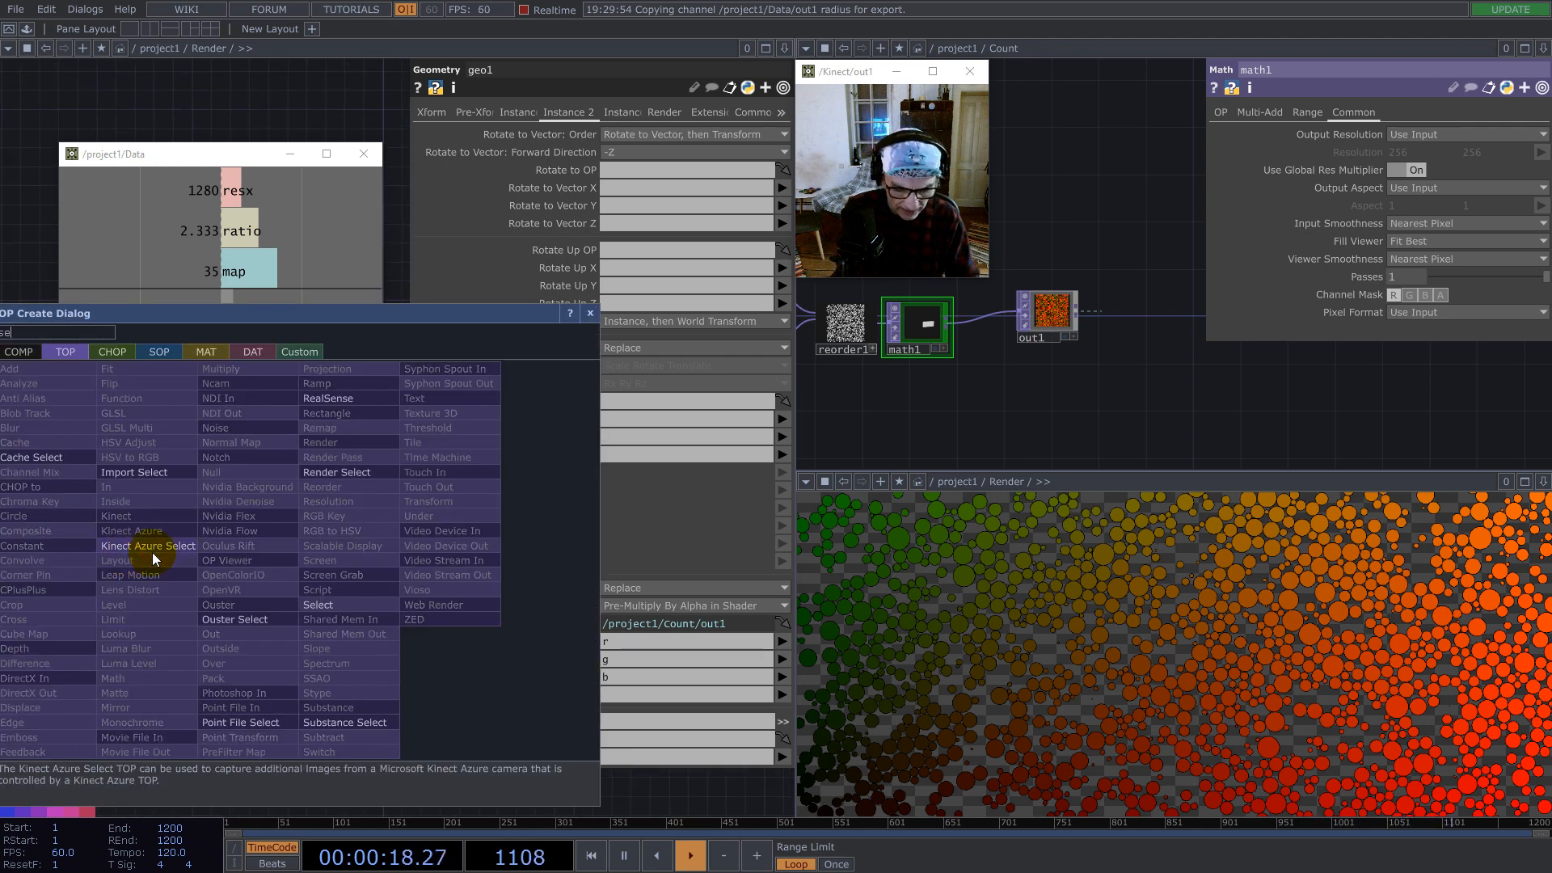
left_click(334, 611)
left_click(229, 605)
Step: Set select1's TOP source to Count's out1
scroll(1072, 396, "down", 3)
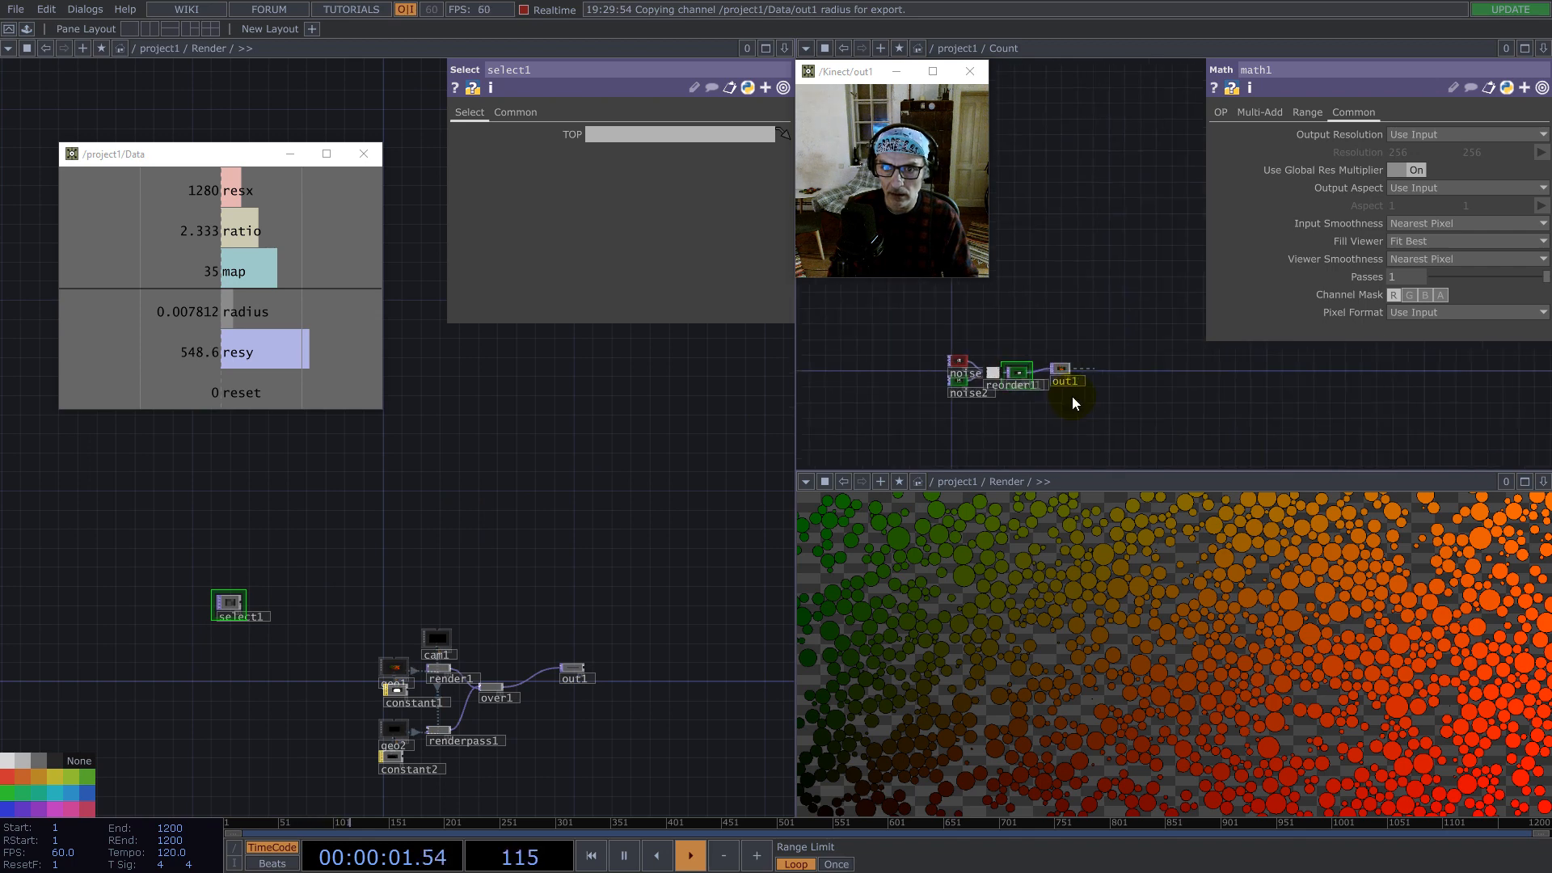
scroll(1059, 370, "up", 4)
left_click_drag(840, 284, 679, 135)
scroll(233, 611, "up", 4)
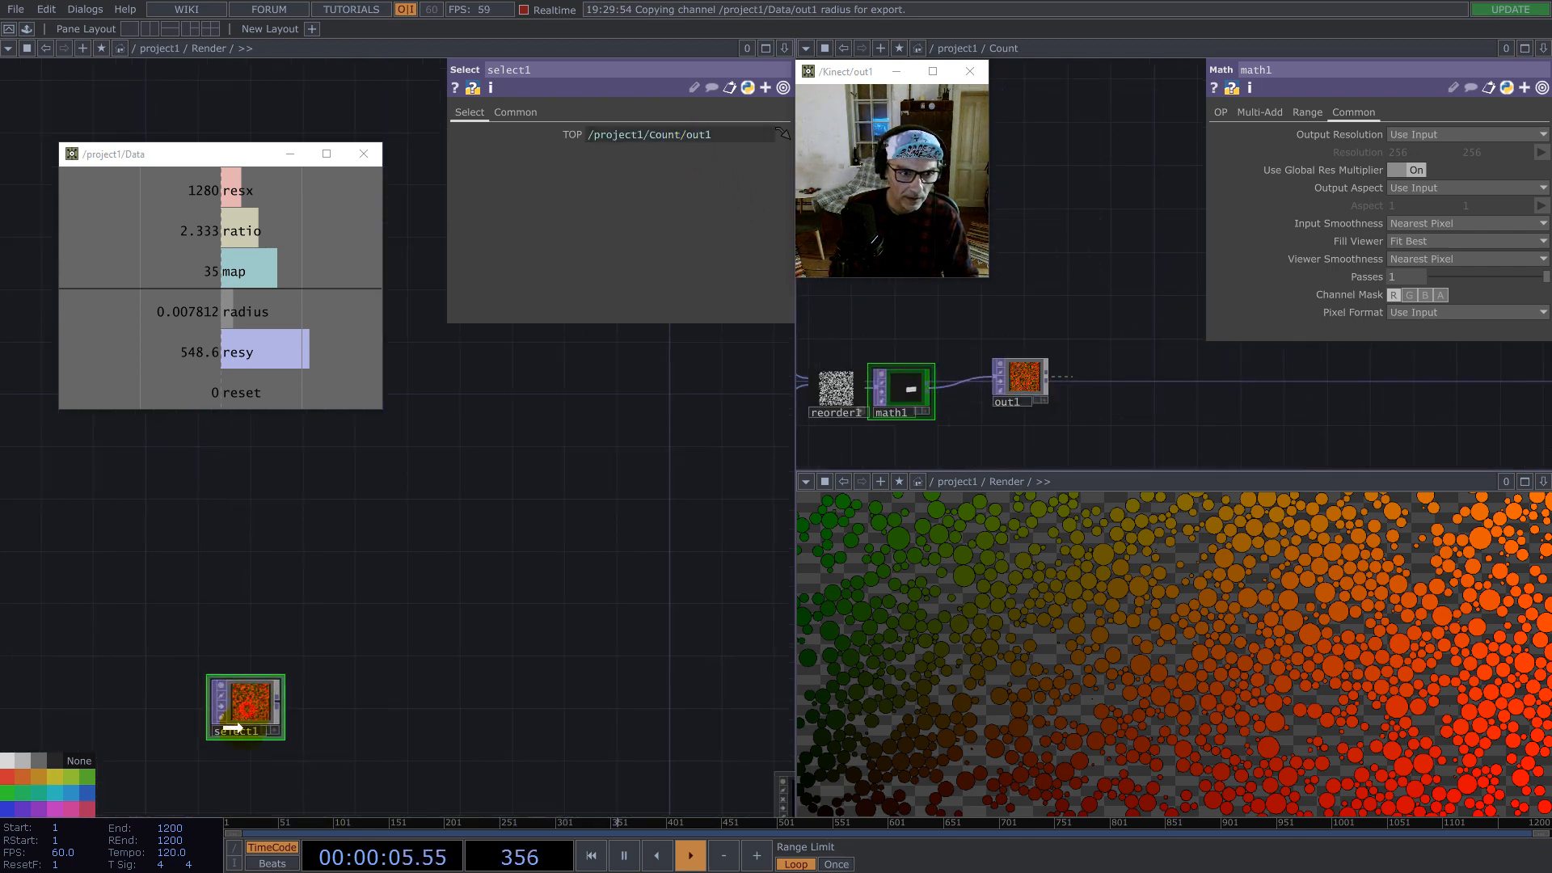
Step: Add a Movie File In TOP above select1
double_click(230, 603)
type("m")
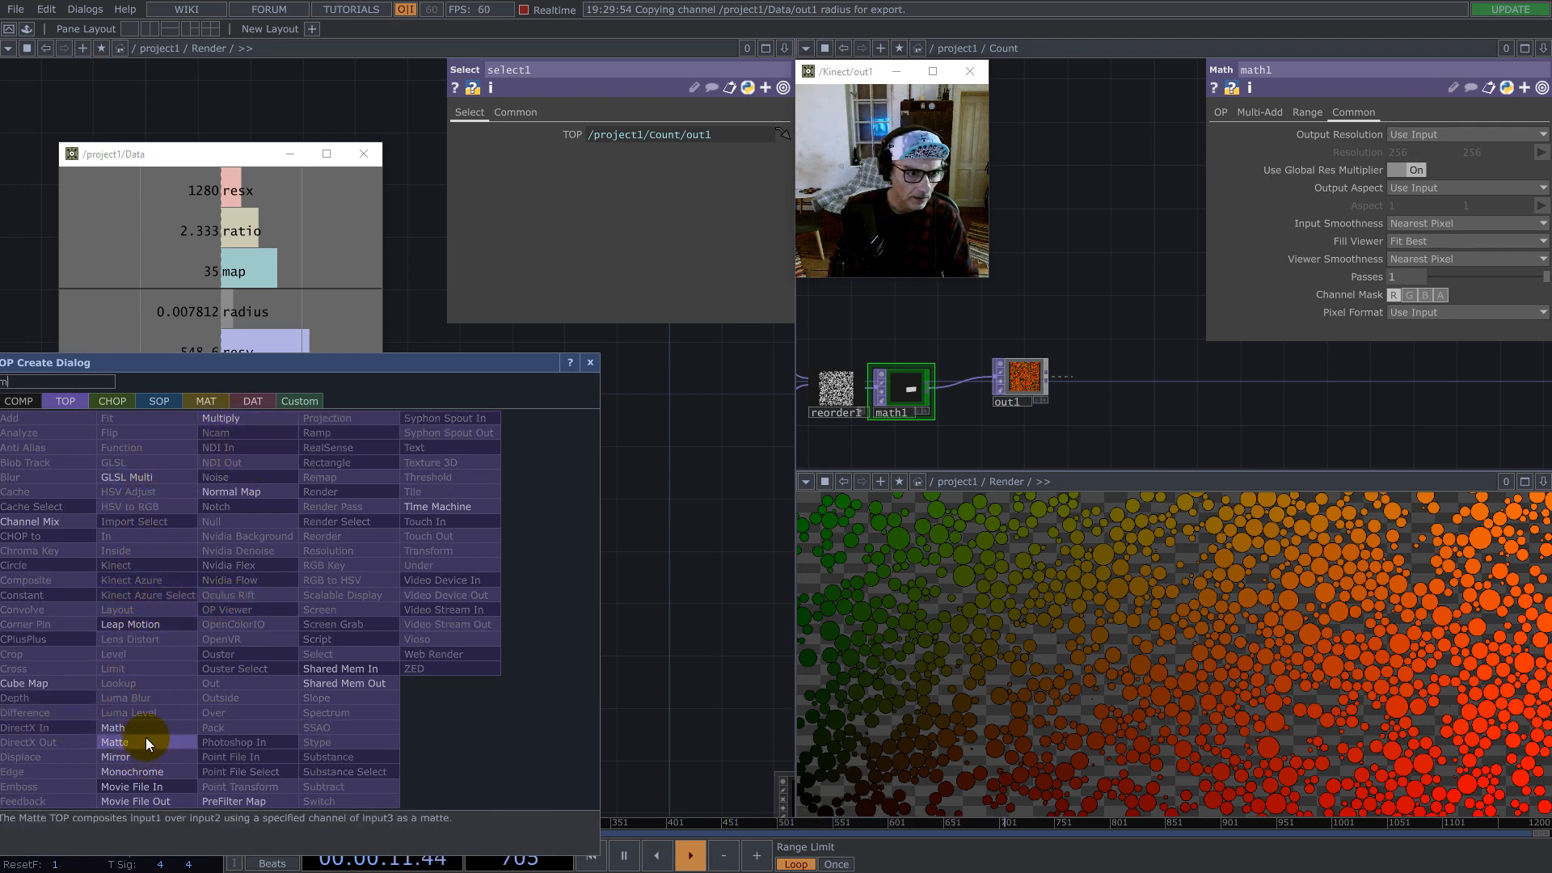
left_click(146, 784)
left_click(231, 646)
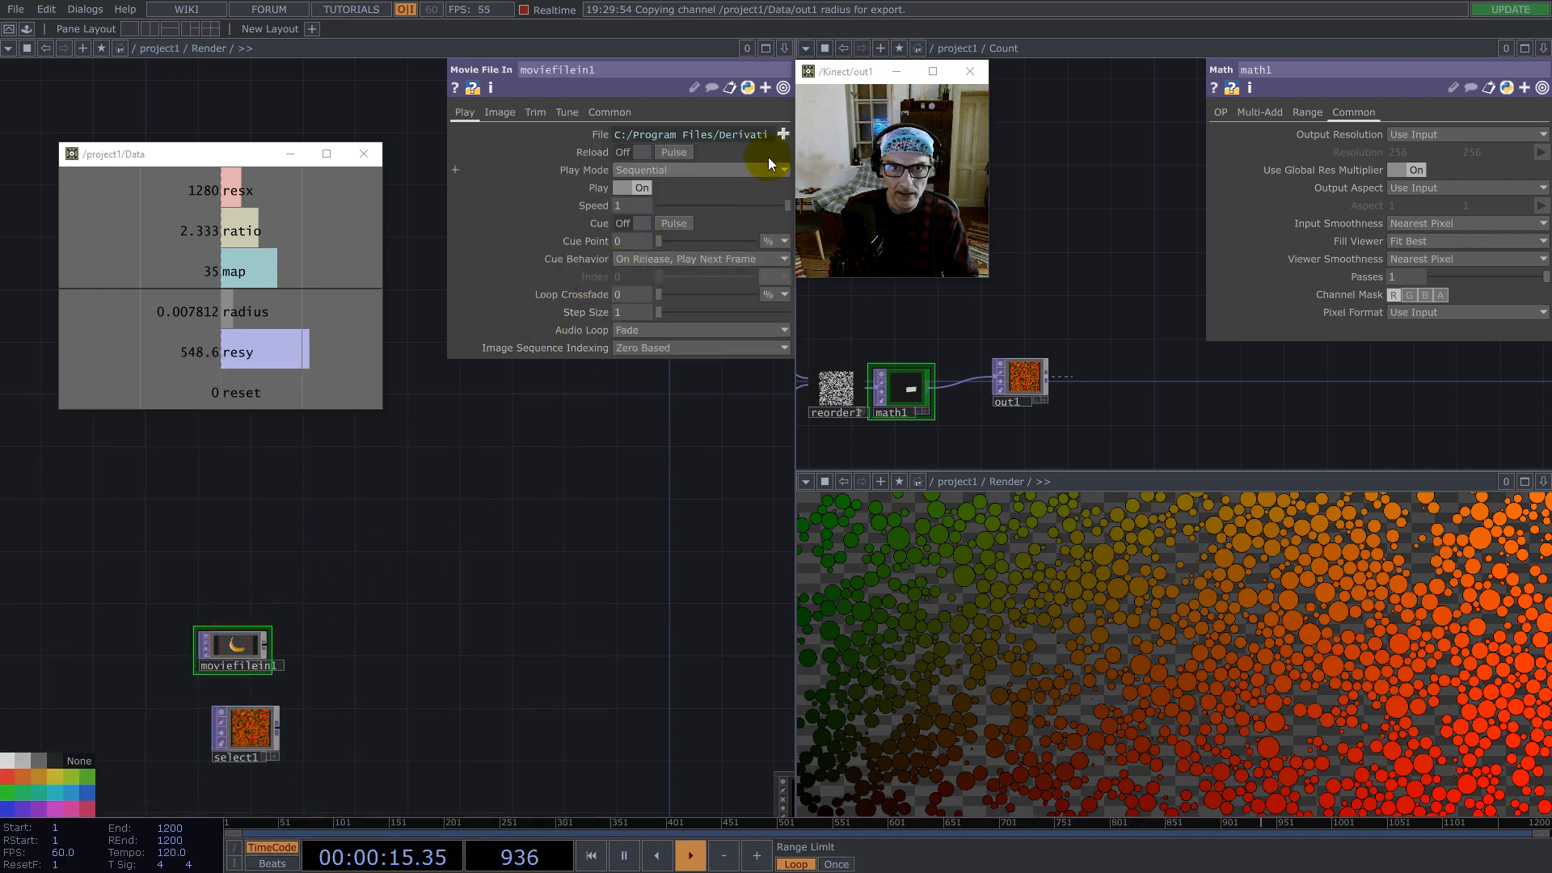
Step: Load WIN_20181103_18_06_04_Pro.png from the Desktop into moviefilein1
left_click(783, 134)
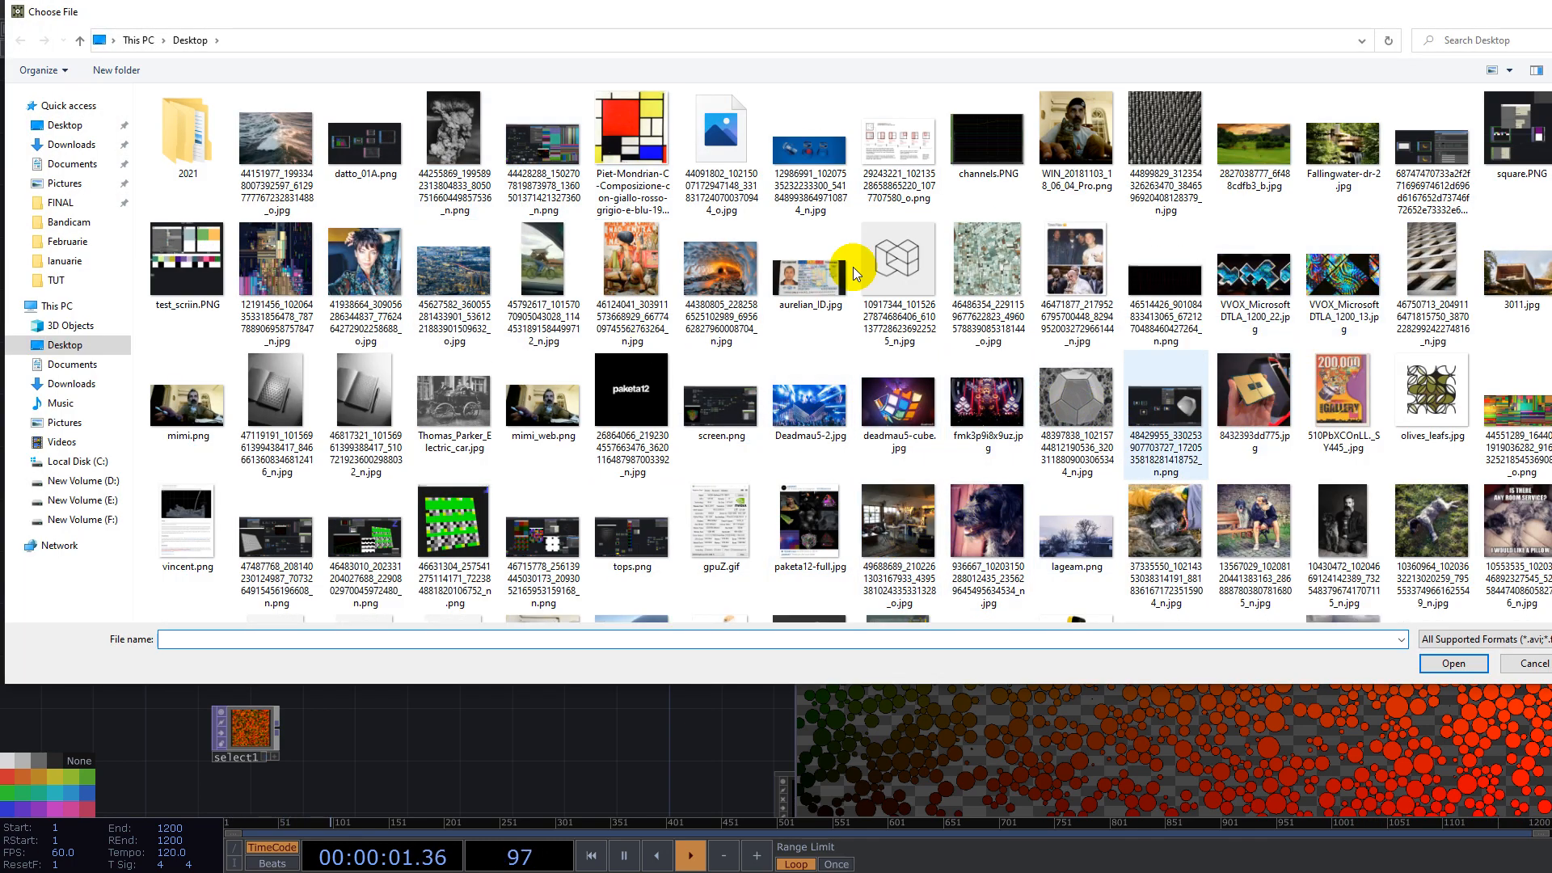
left_click(1090, 123)
double_click(1089, 122)
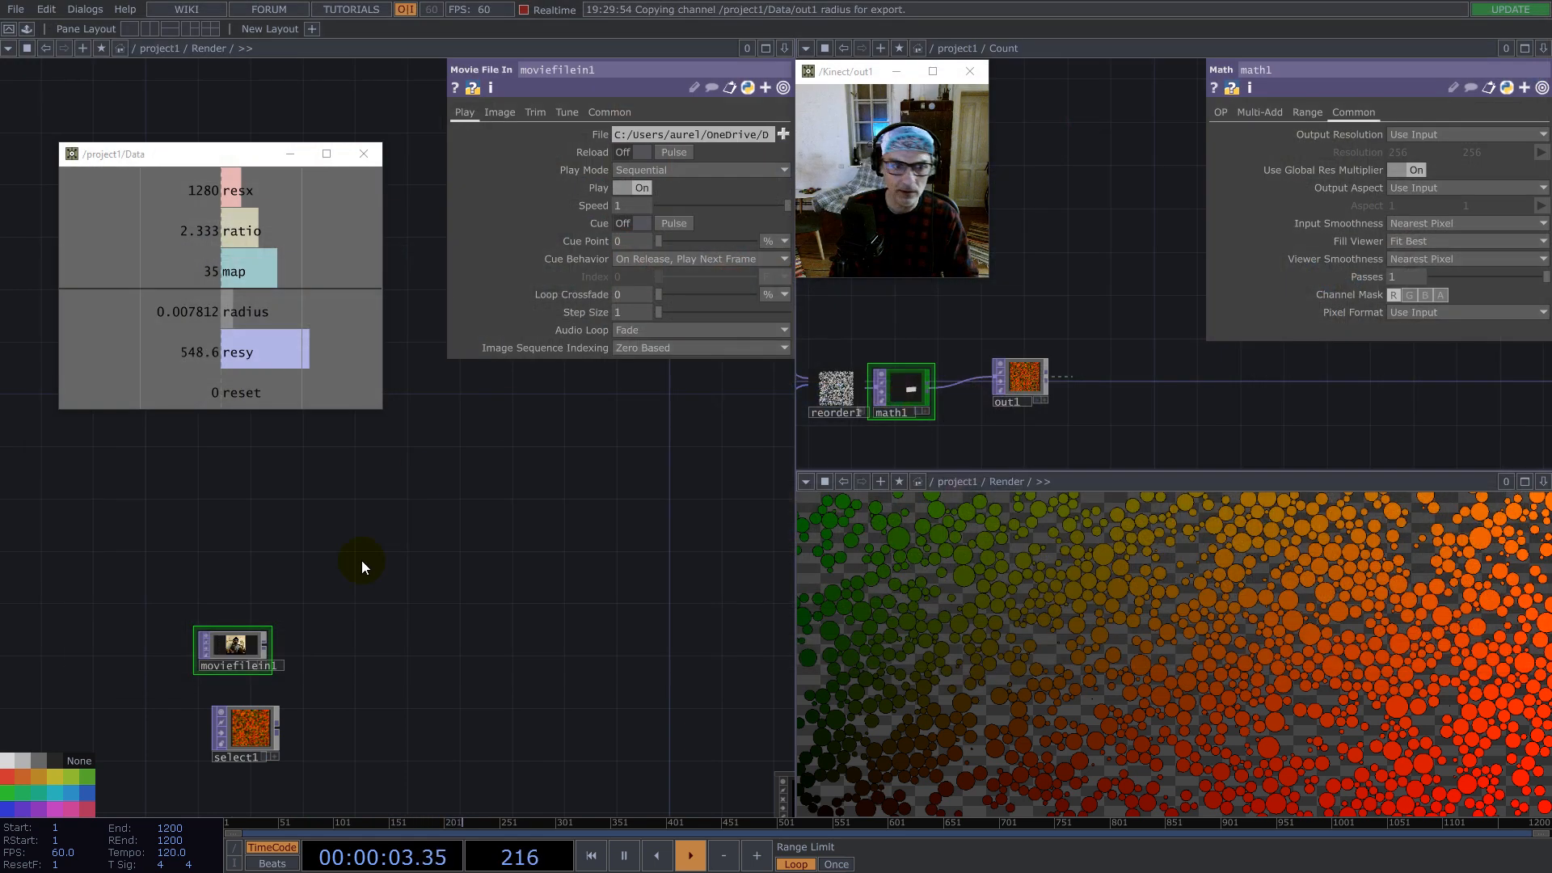
Step: Align select1 directly below moviefilein1
scroll(232, 676, "up", 3)
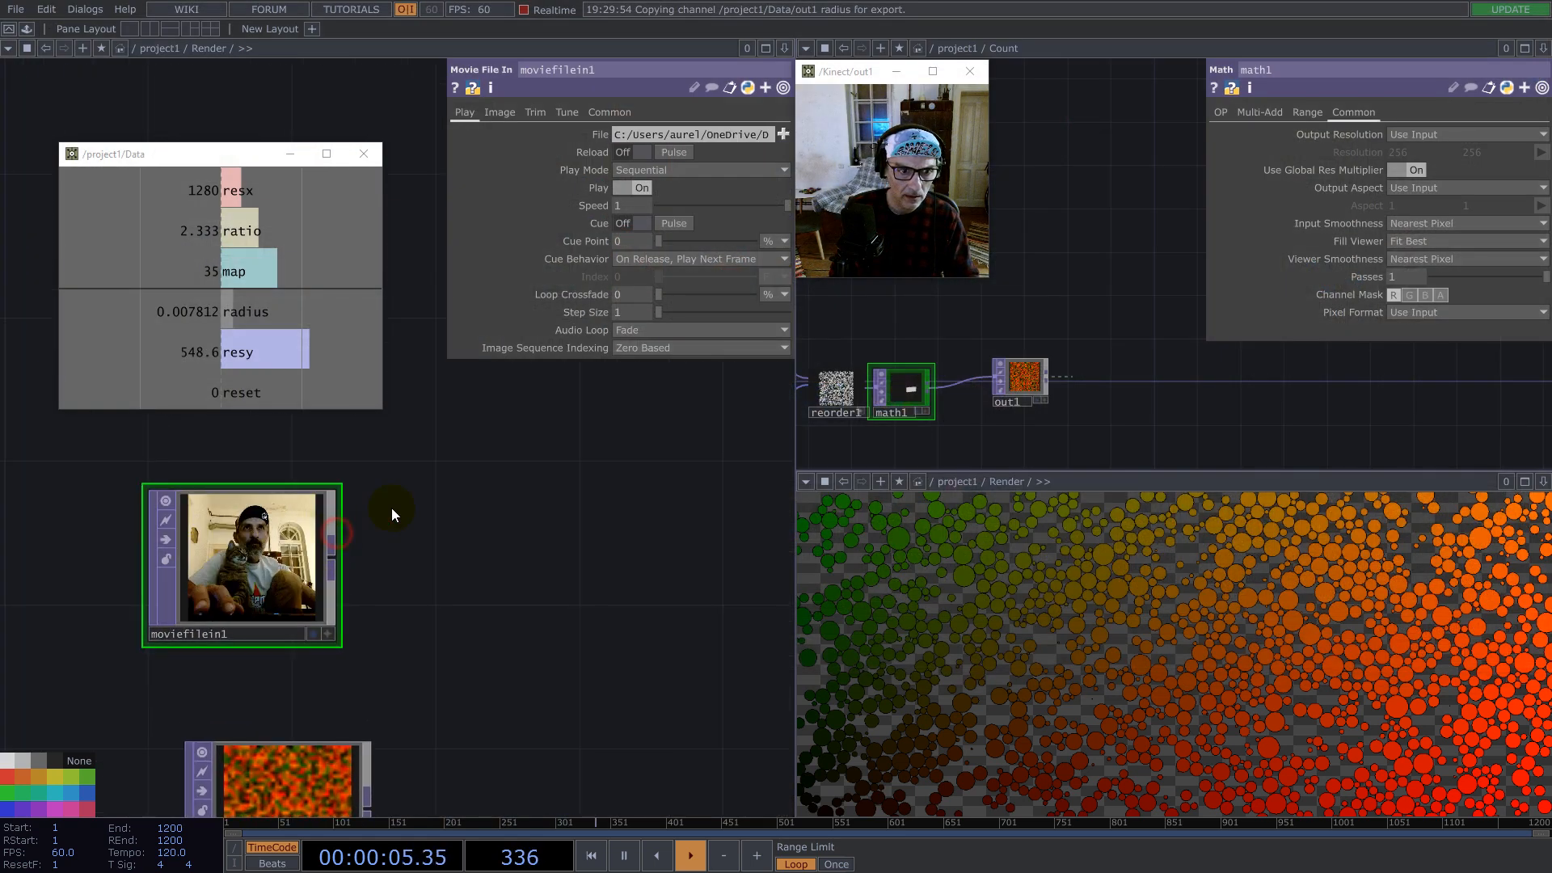
scroll(365, 521, "down", 4)
scroll(388, 566, "up", 2)
scroll(395, 582, "up", 2)
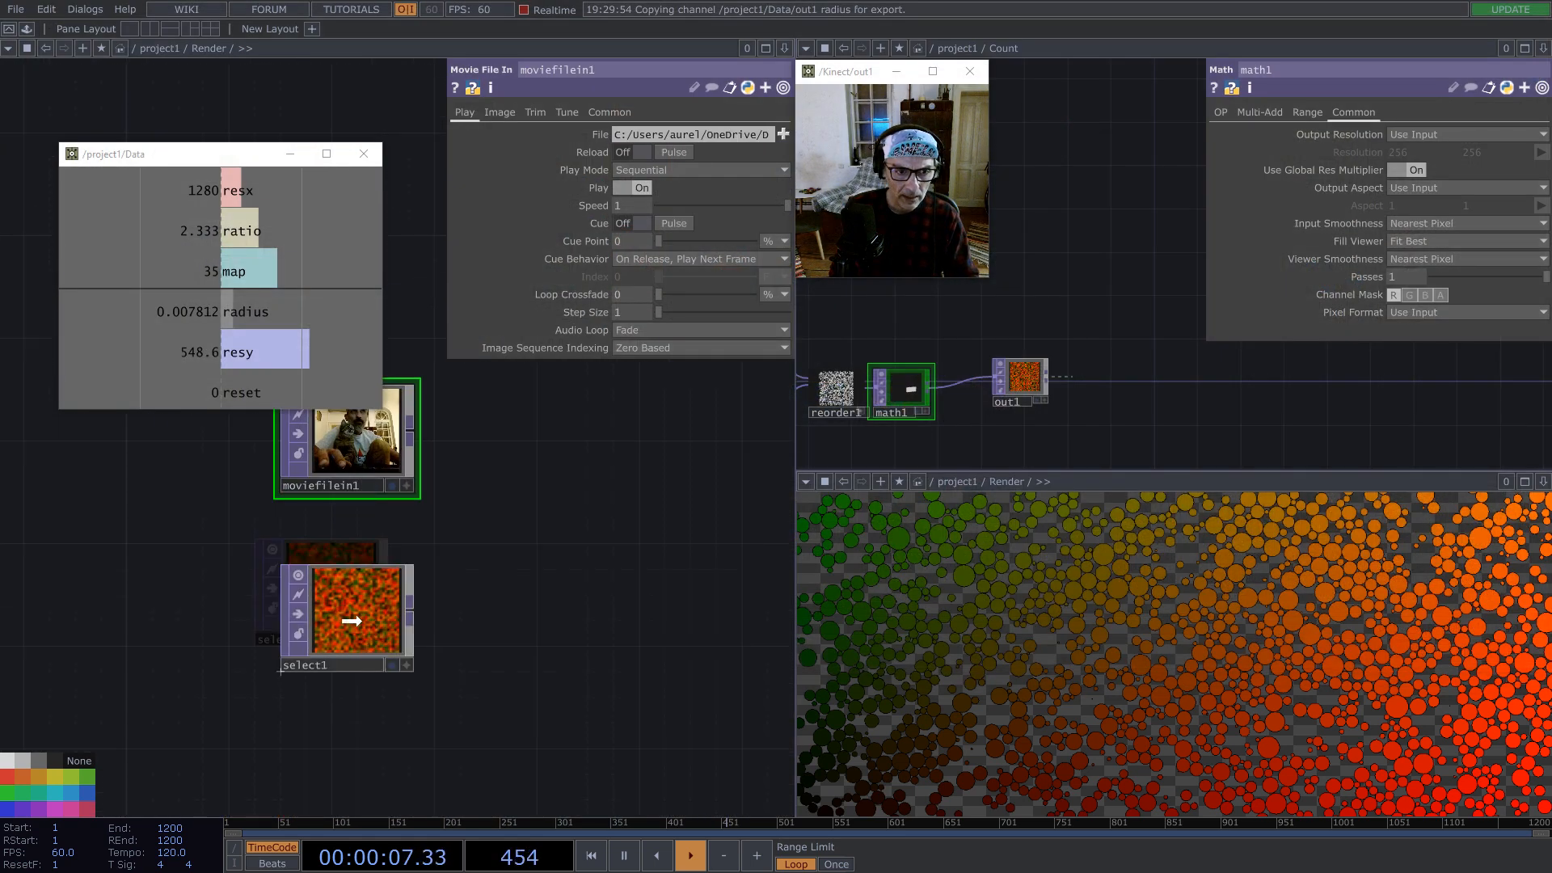
left_click_drag(527, 575, 398, 620)
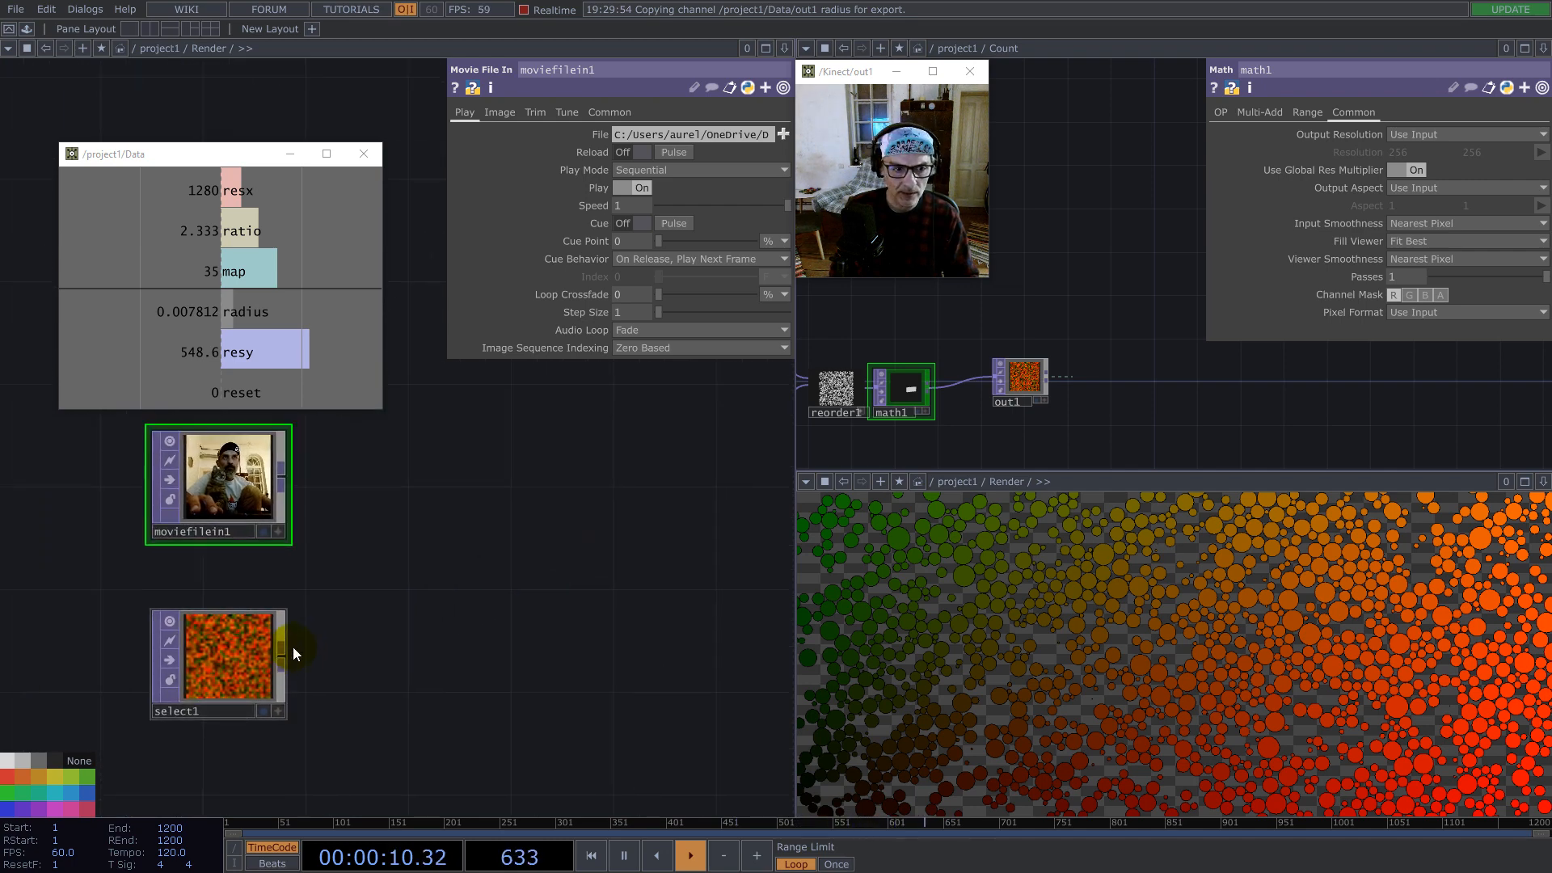
Step: Add a Remap TOP fed by moviefilein1's output
right_click(283, 477)
type("re")
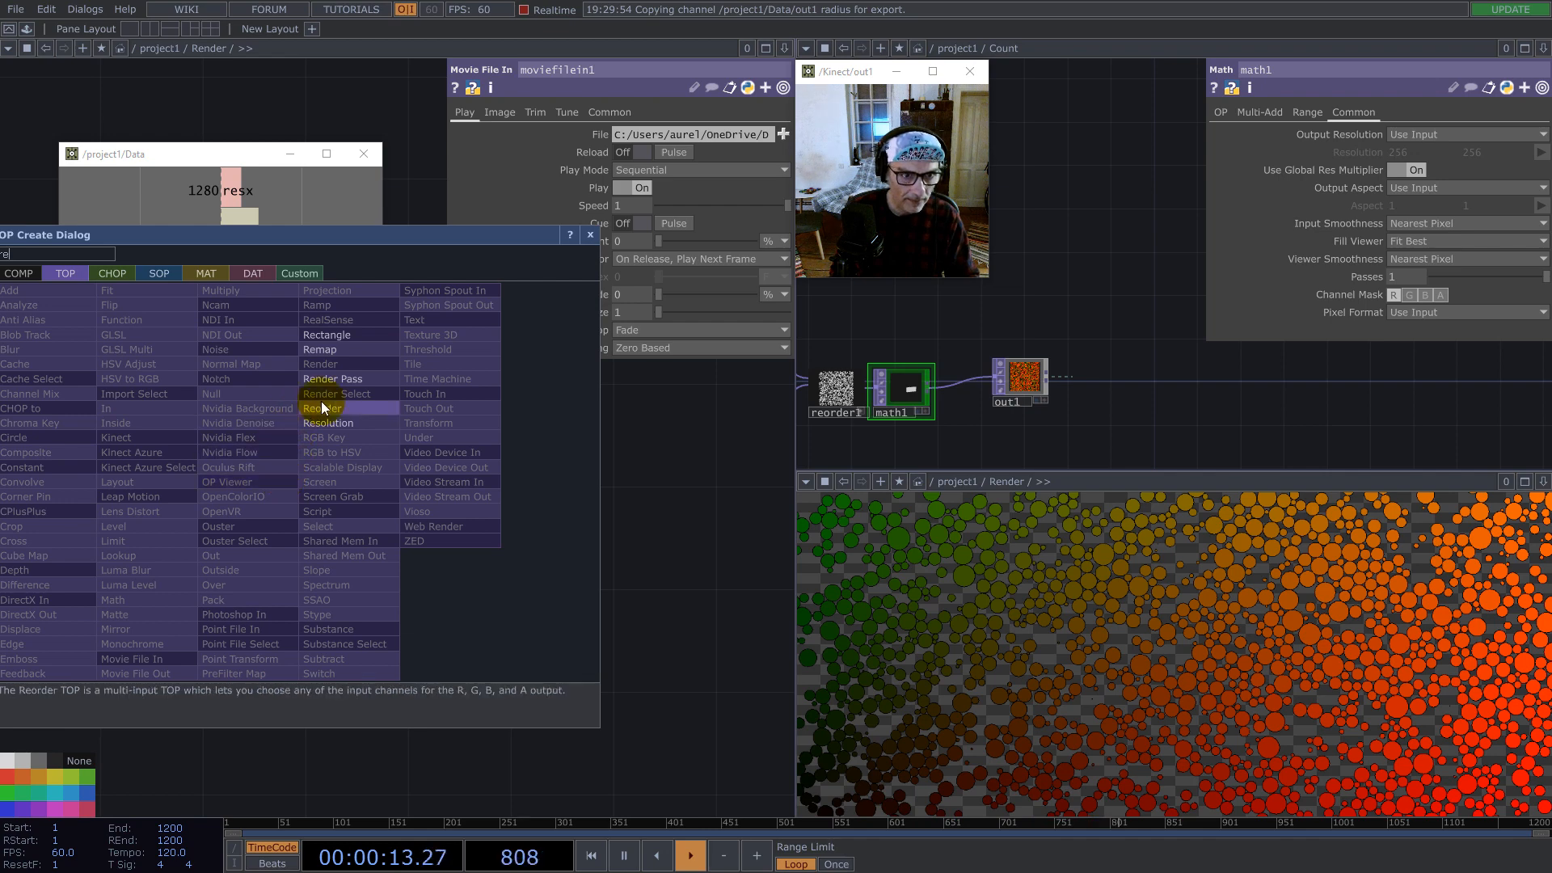
left_click(328, 350)
left_click(626, 558)
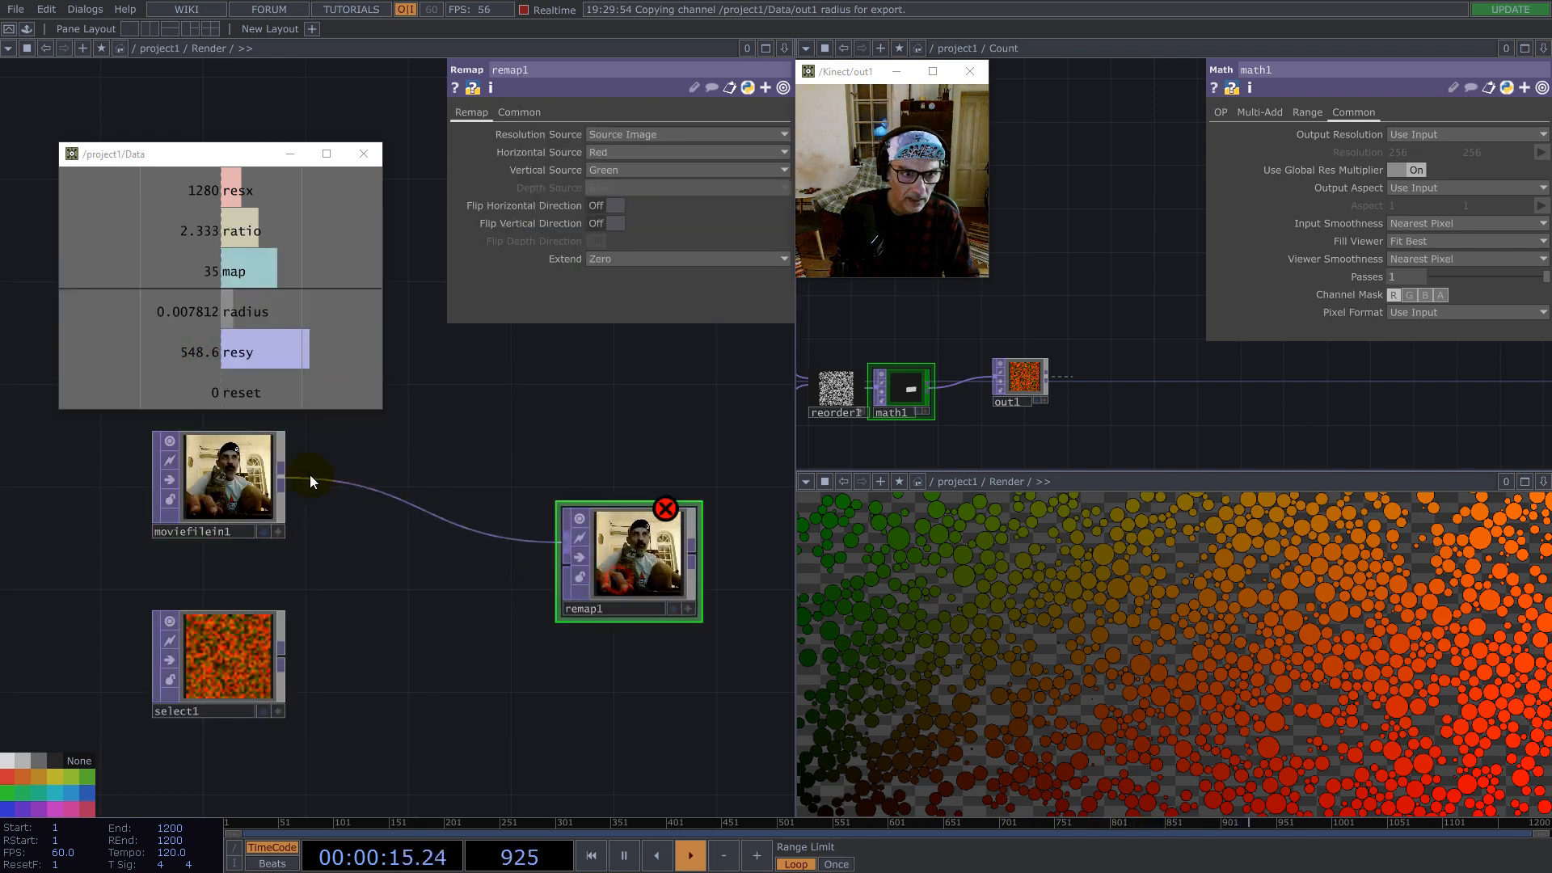
Step: Check moviefilein1's info, move it farther from remap1 and insert a Fit TOP on the wire between them
middle_click(242, 478)
left_click_drag(419, 429, 544, 514)
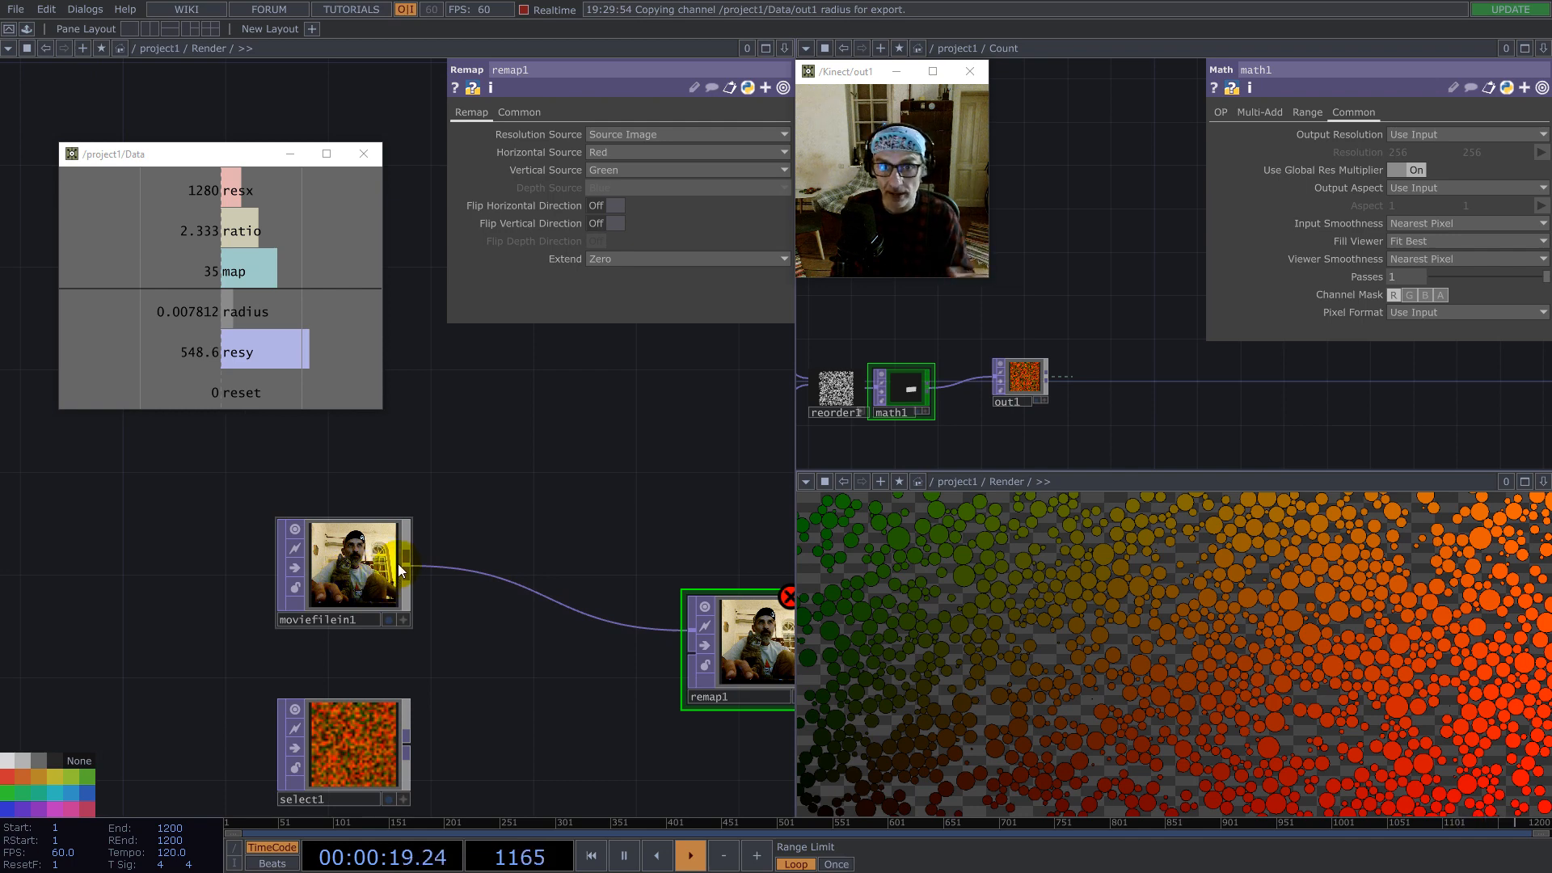
left_click_drag(365, 584, 264, 558)
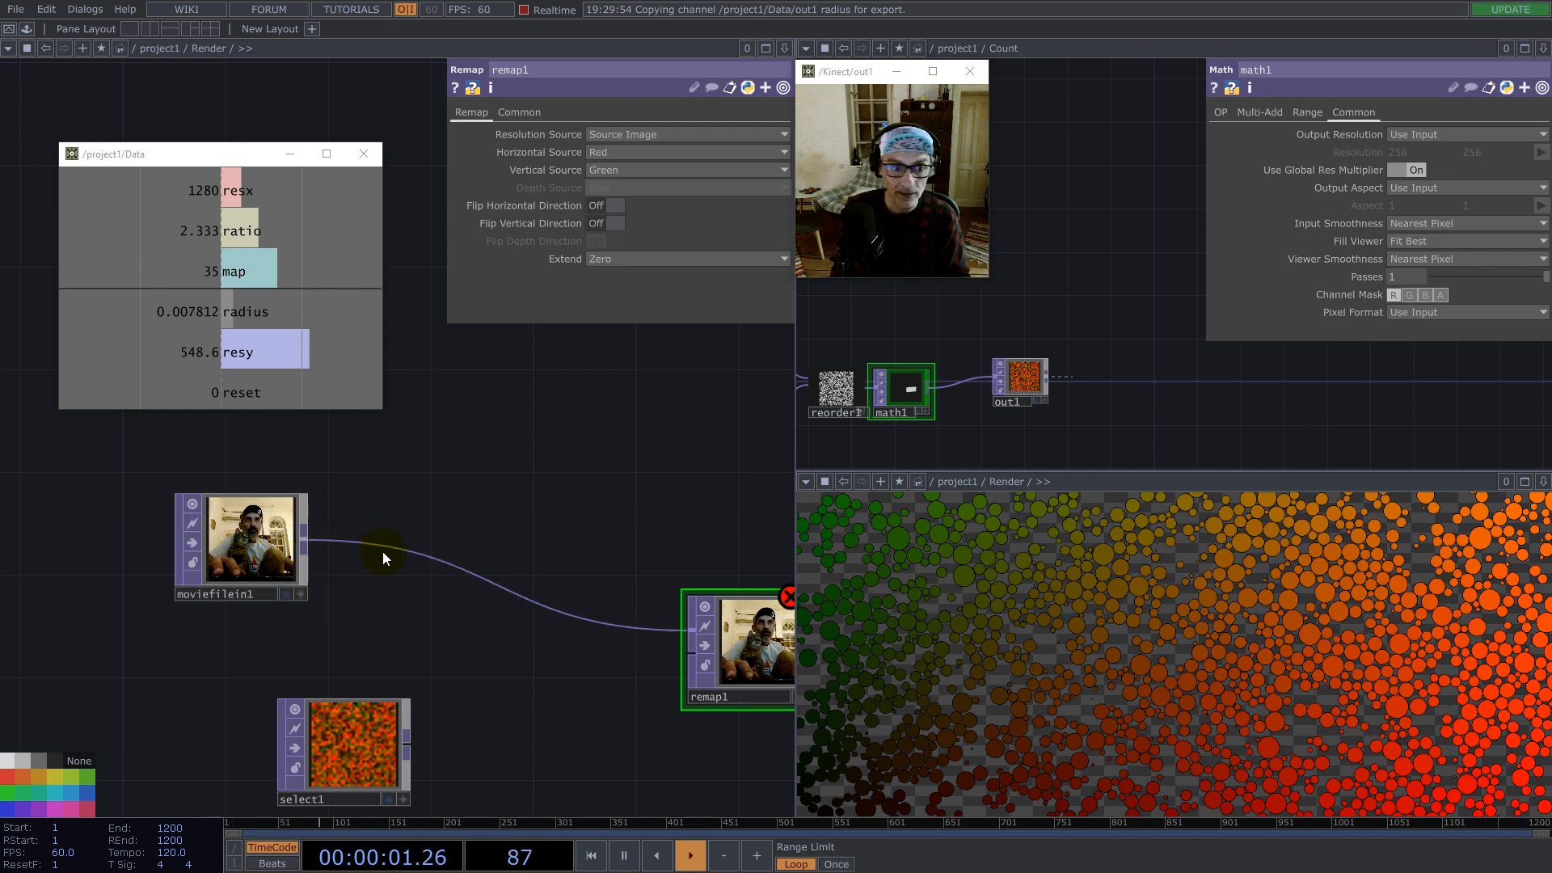
right_click(381, 548)
left_click(414, 531)
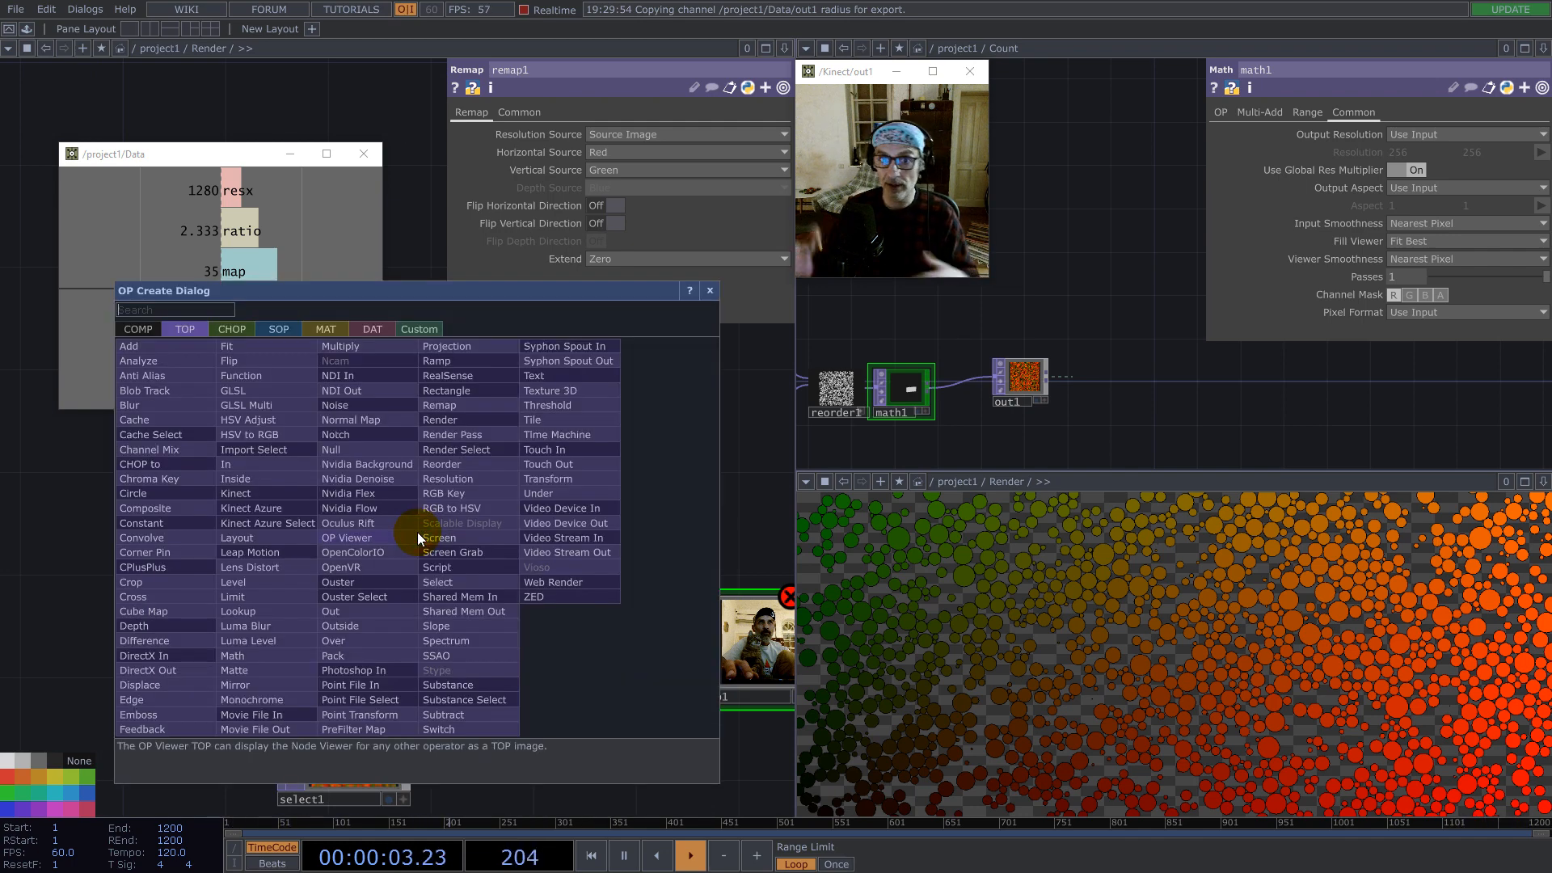
type("fi")
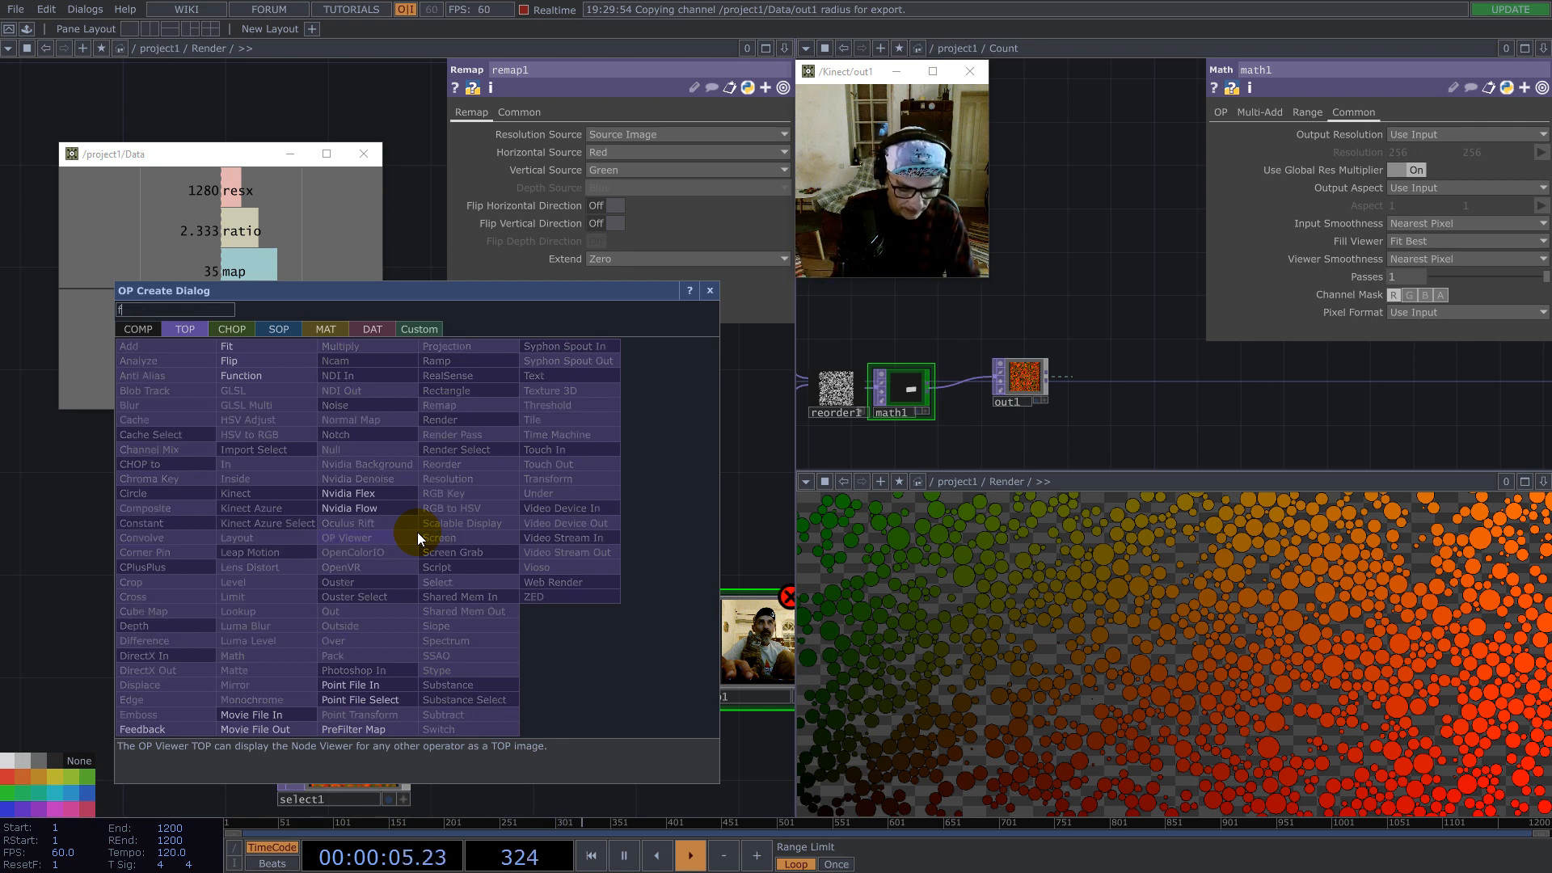
key("Return")
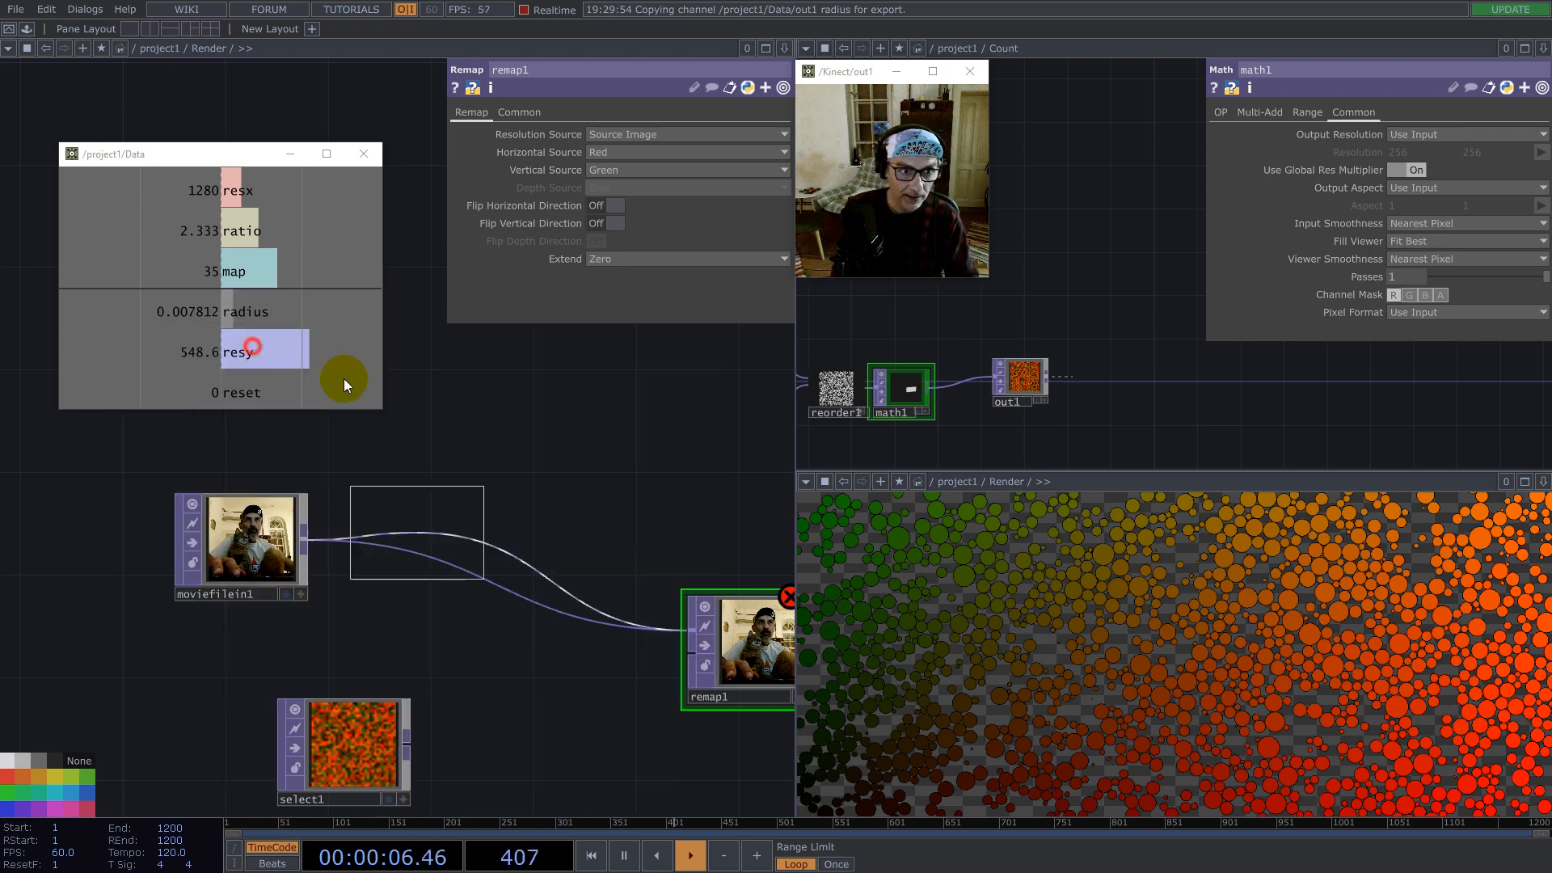
left_click(439, 560)
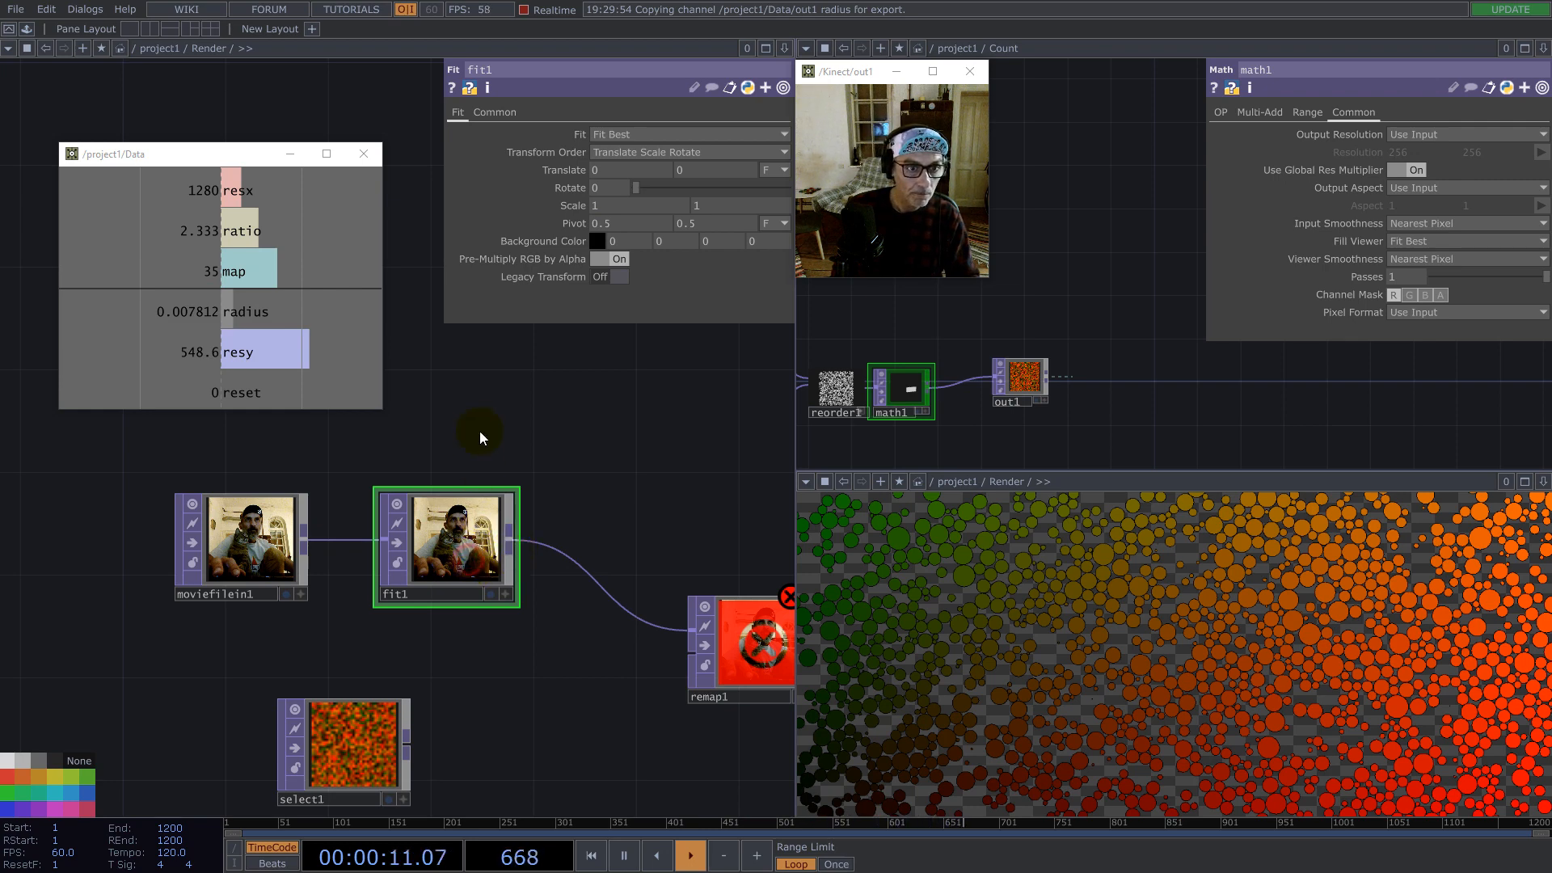
Step: Link Data's resx channel to a fit1 parameter
left_click(227, 212)
left_click(224, 201)
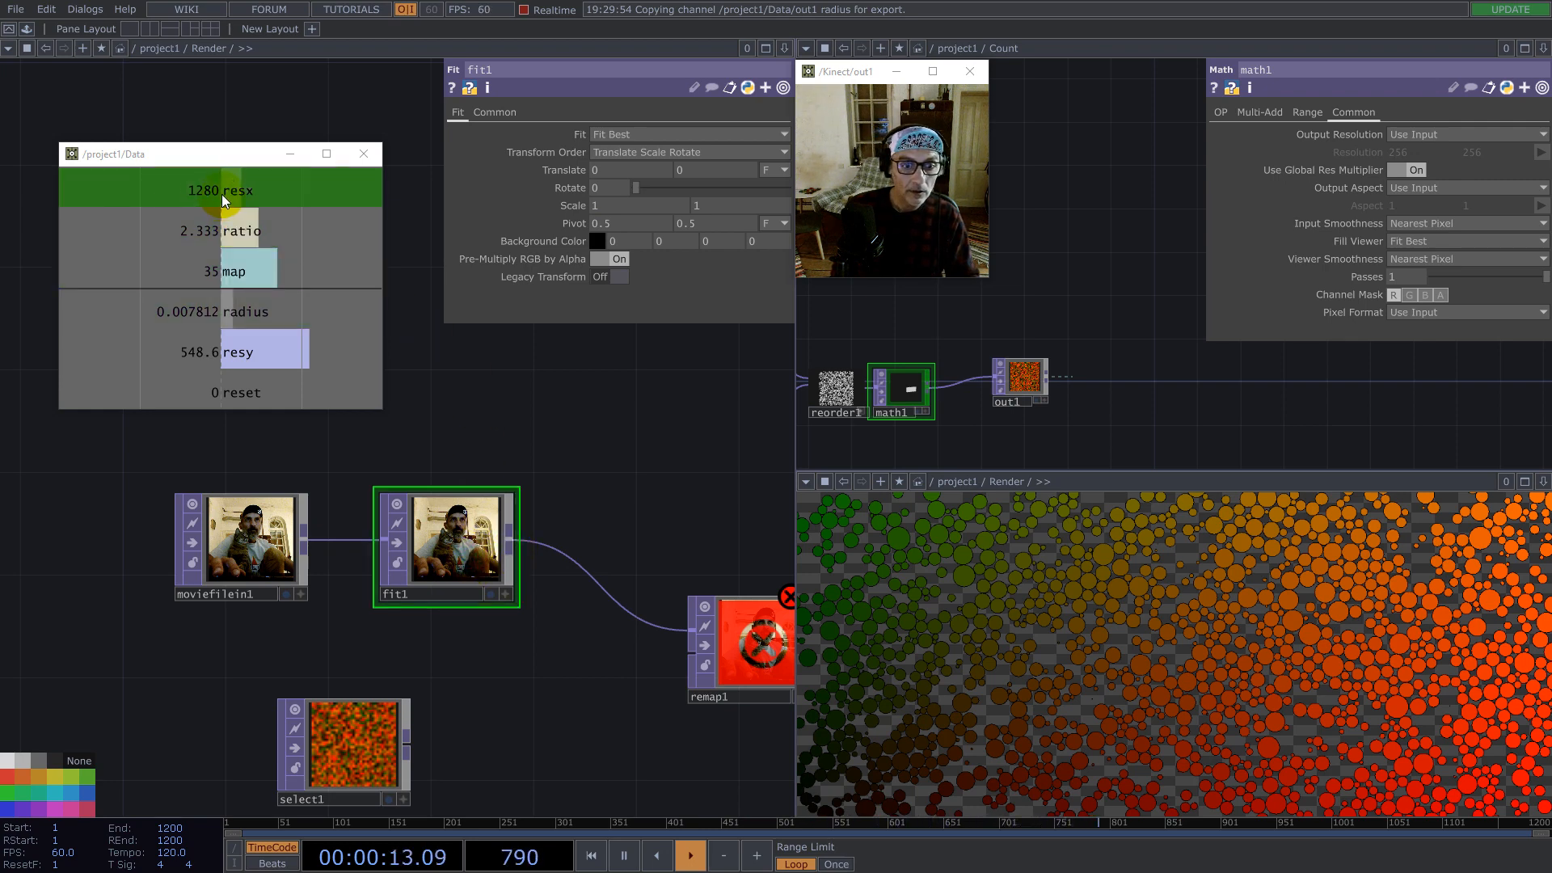
left_click_drag(227, 201, 582, 147)
Step: Replace moviefilein1's file with IMG20230217142325.jpg from the Downloads folder and inspect the loaded photo
left_click(230, 535)
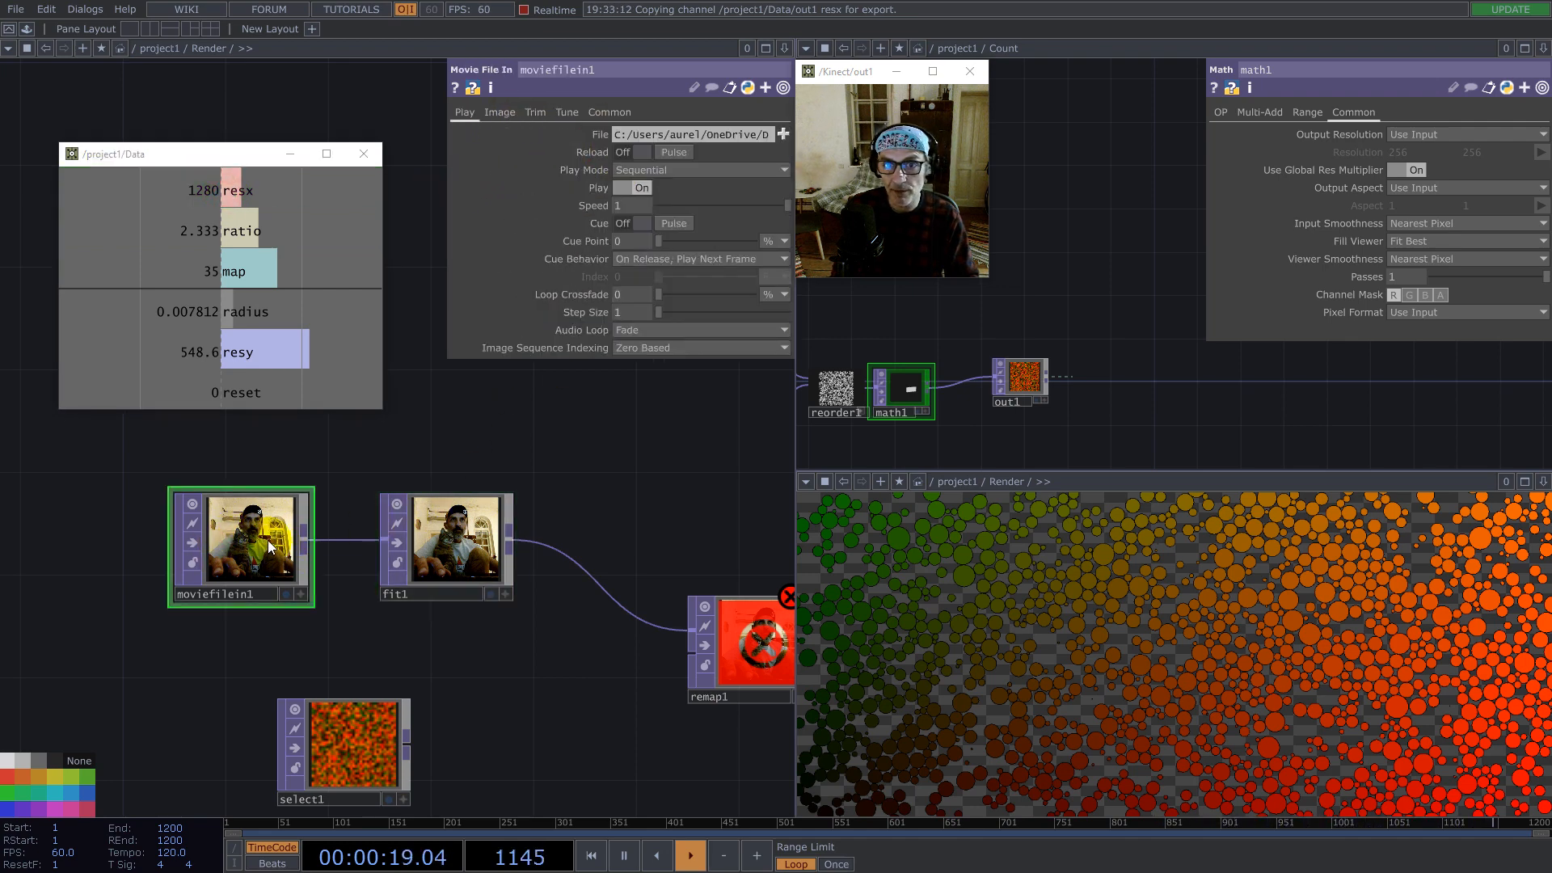
left_click(782, 133)
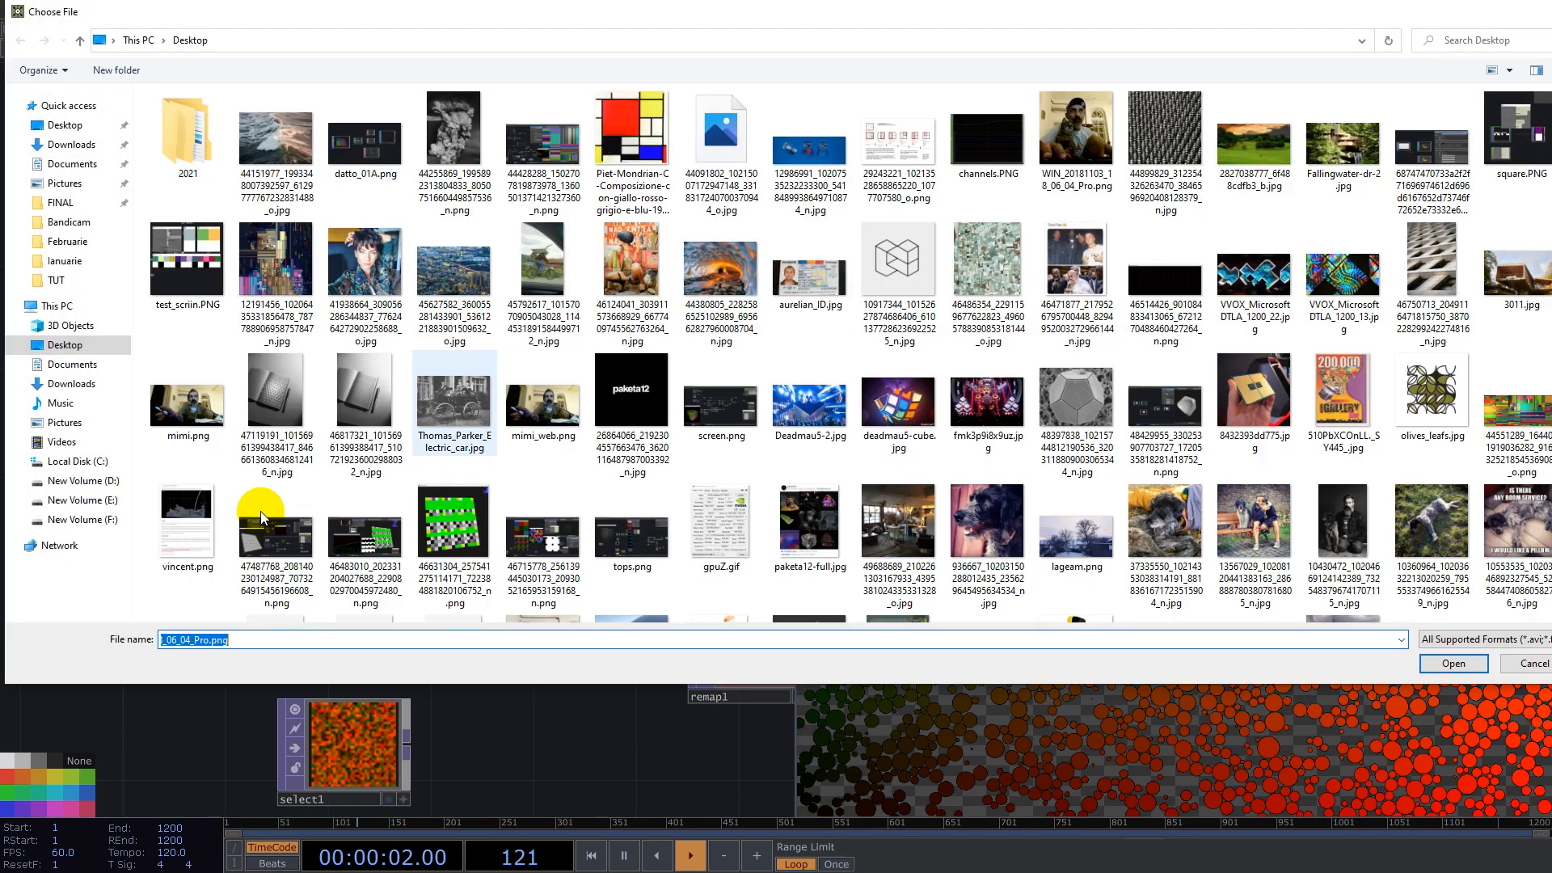
left_click(104, 499)
left_click(1267, 139)
double_click(1267, 139)
double_click(222, 110)
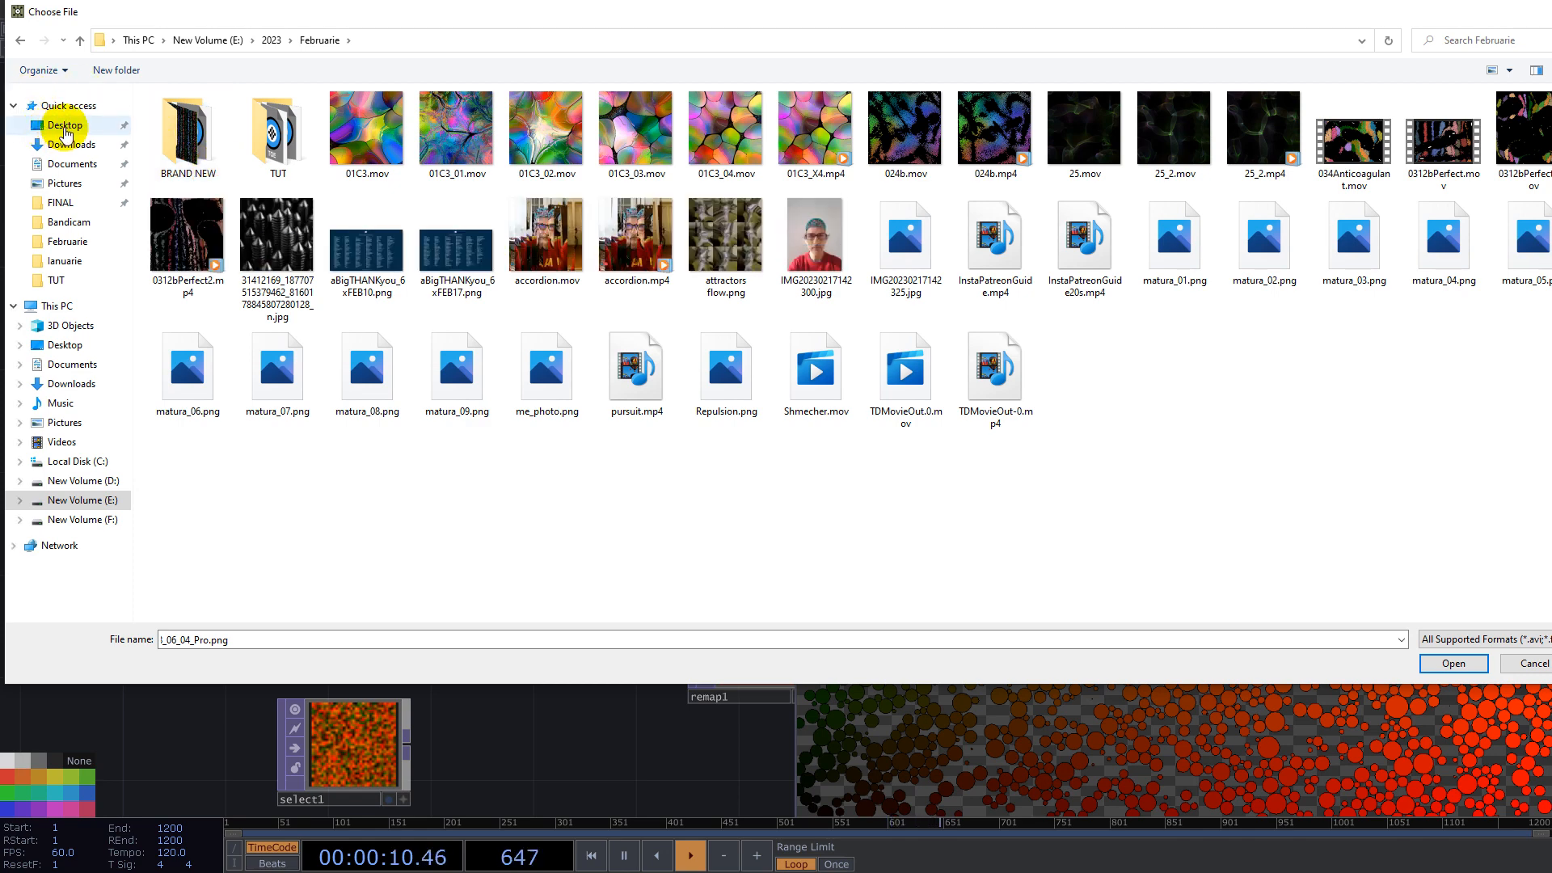
left_click(67, 145)
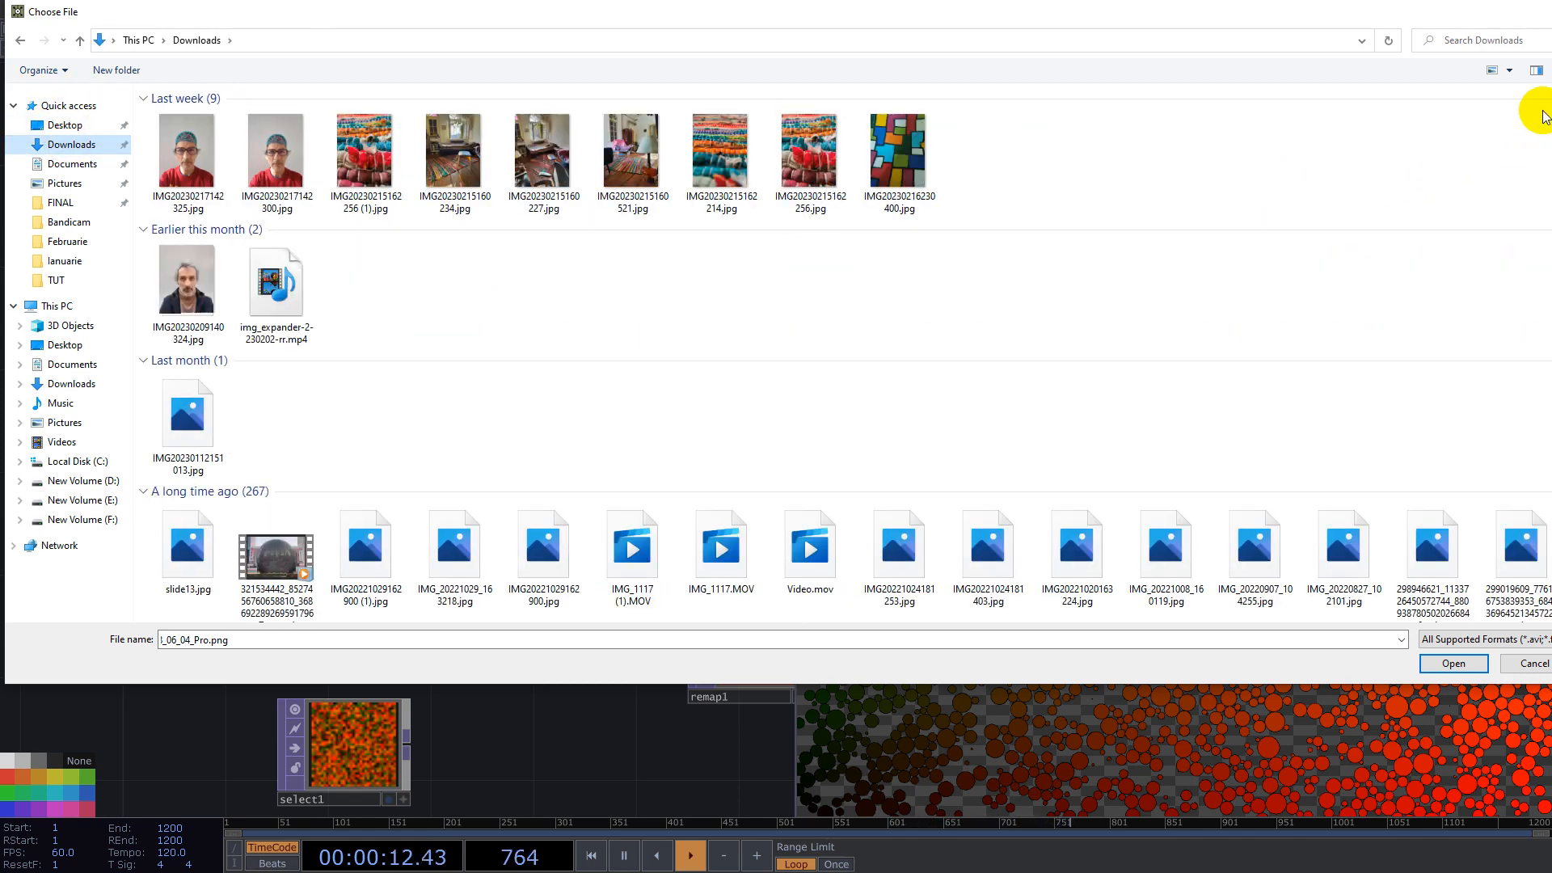
double_click(197, 143)
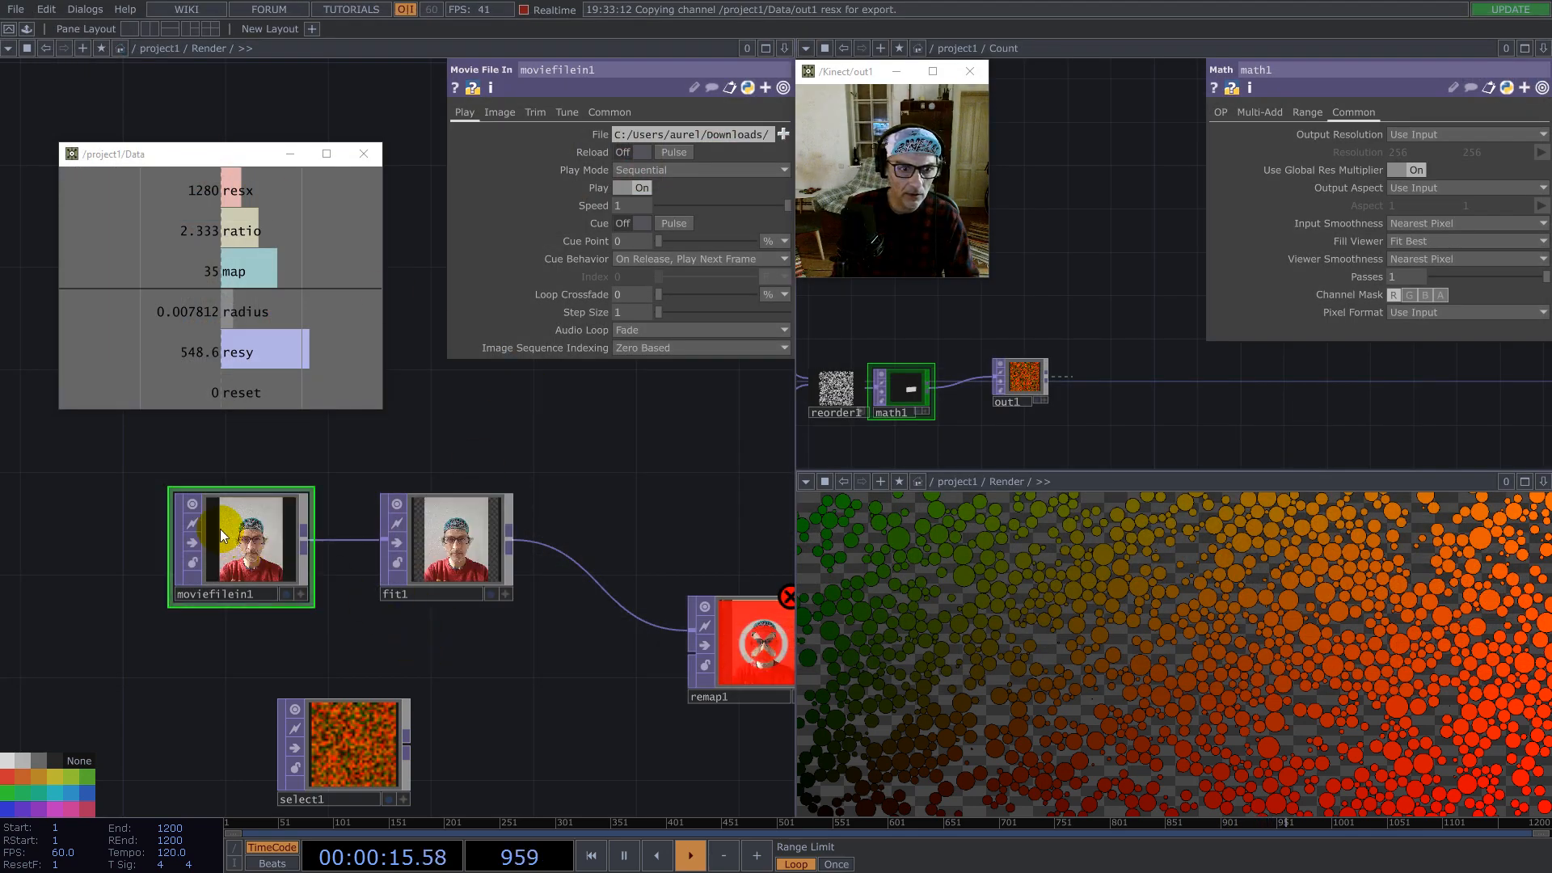
scroll(232, 549, "up", 6)
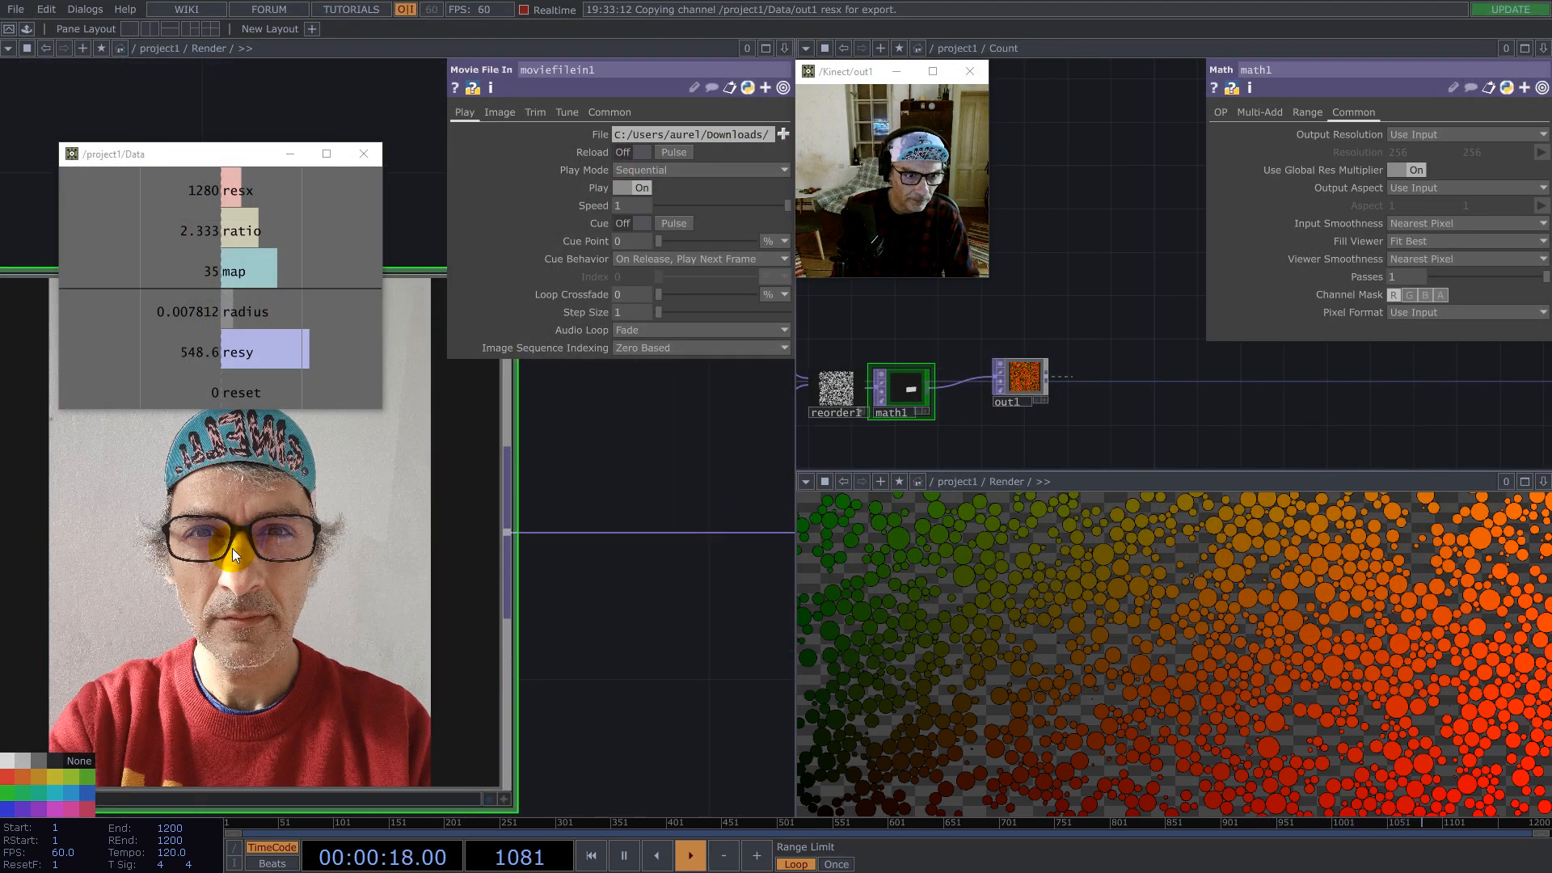
Step: Change fit1's Fit mode to Fit Outside
scroll(232, 549, "down", 4)
scroll(423, 582, "down", 5)
left_click(493, 569)
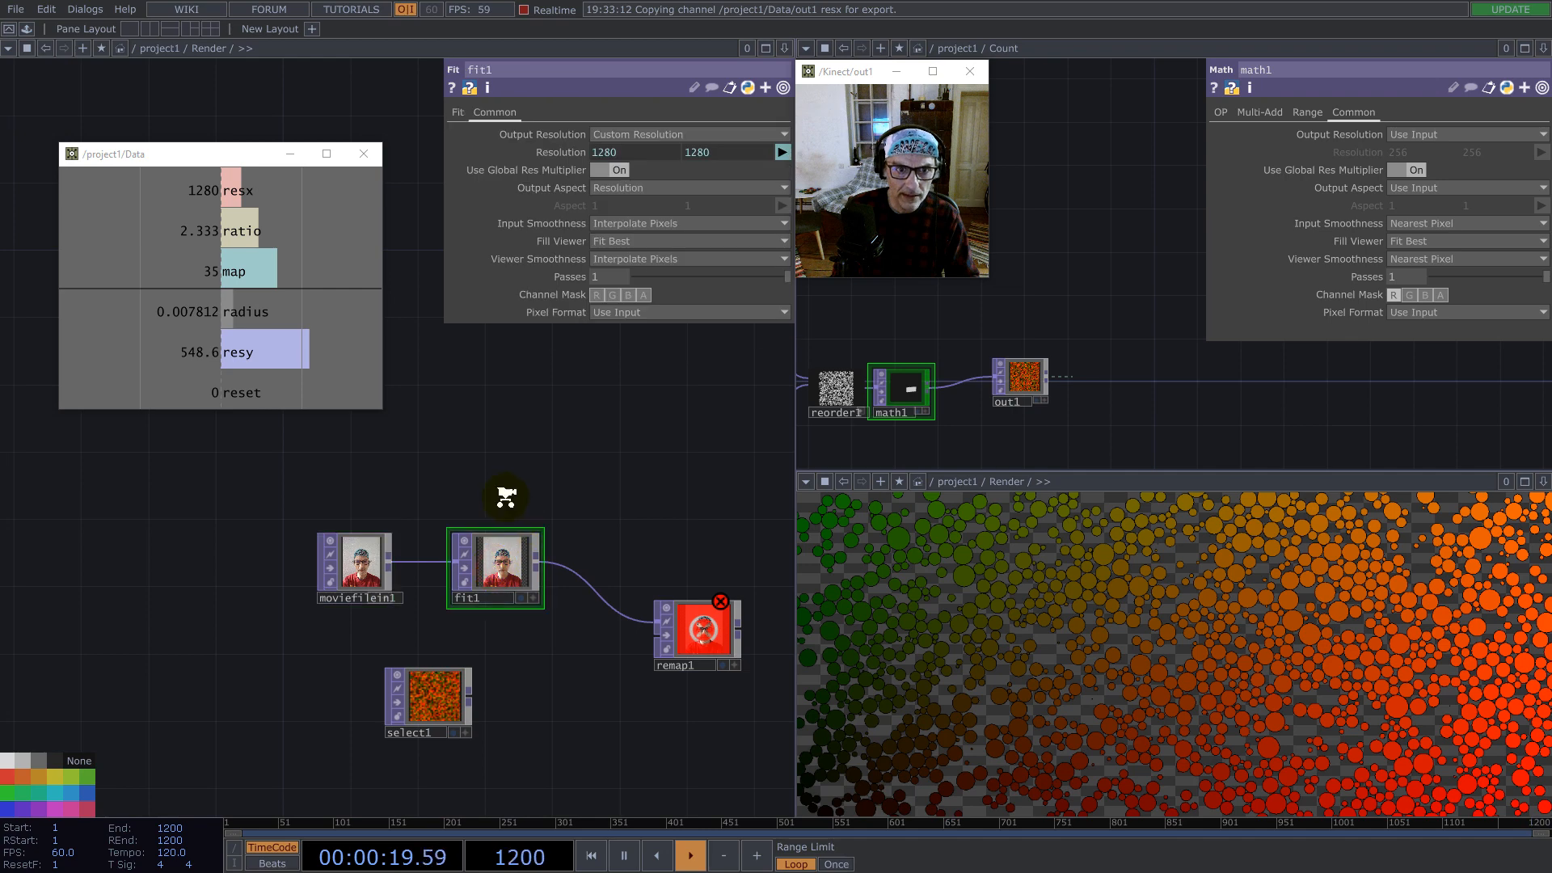
scroll(506, 496, "up", 2)
left_click(459, 113)
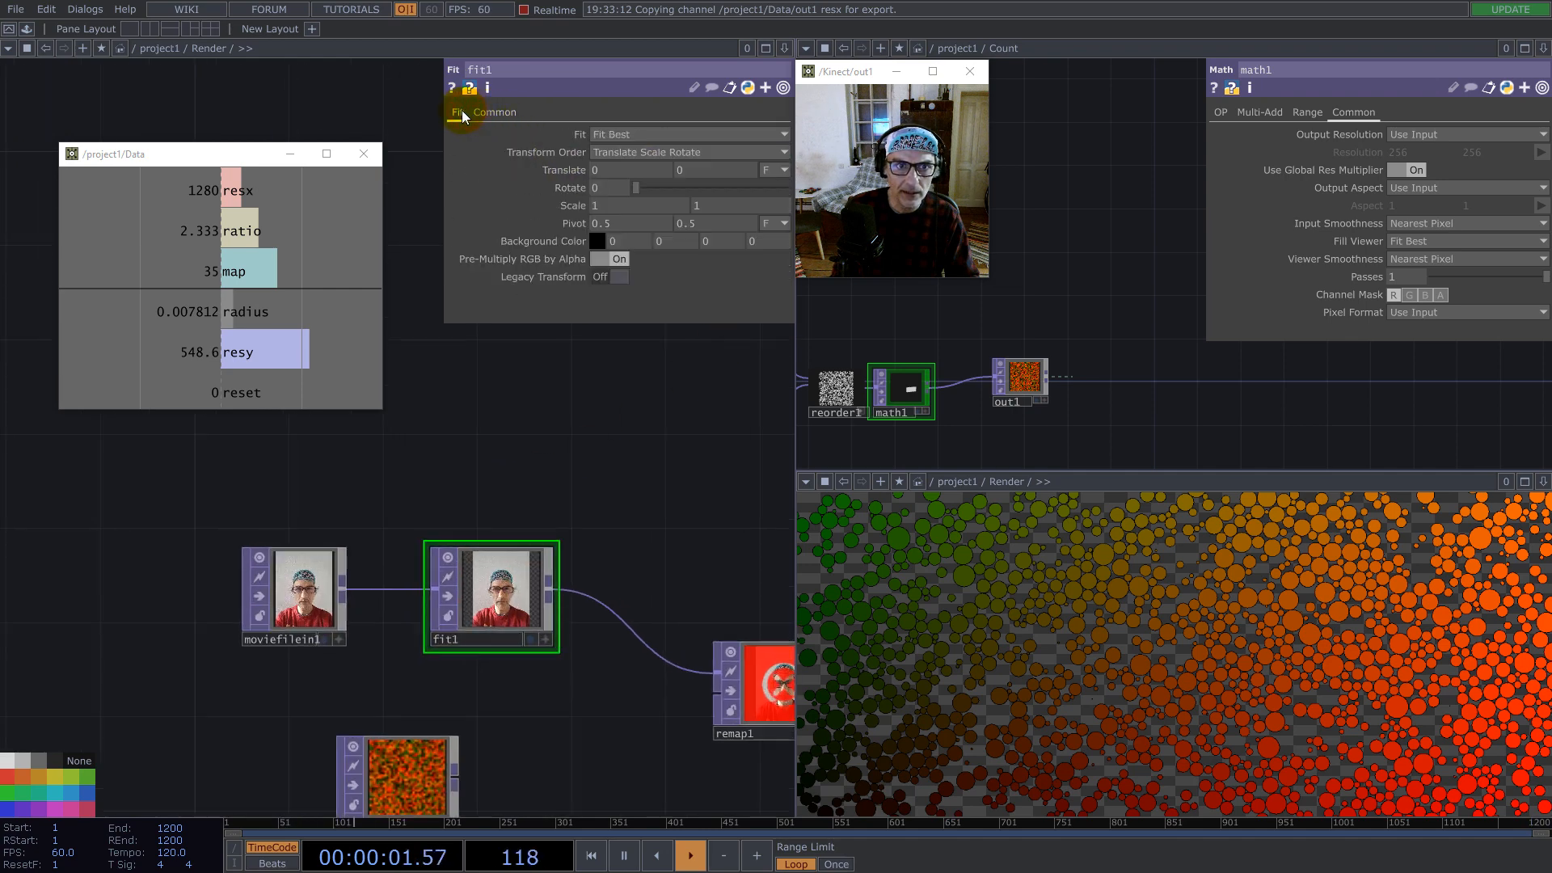
left_click(624, 136)
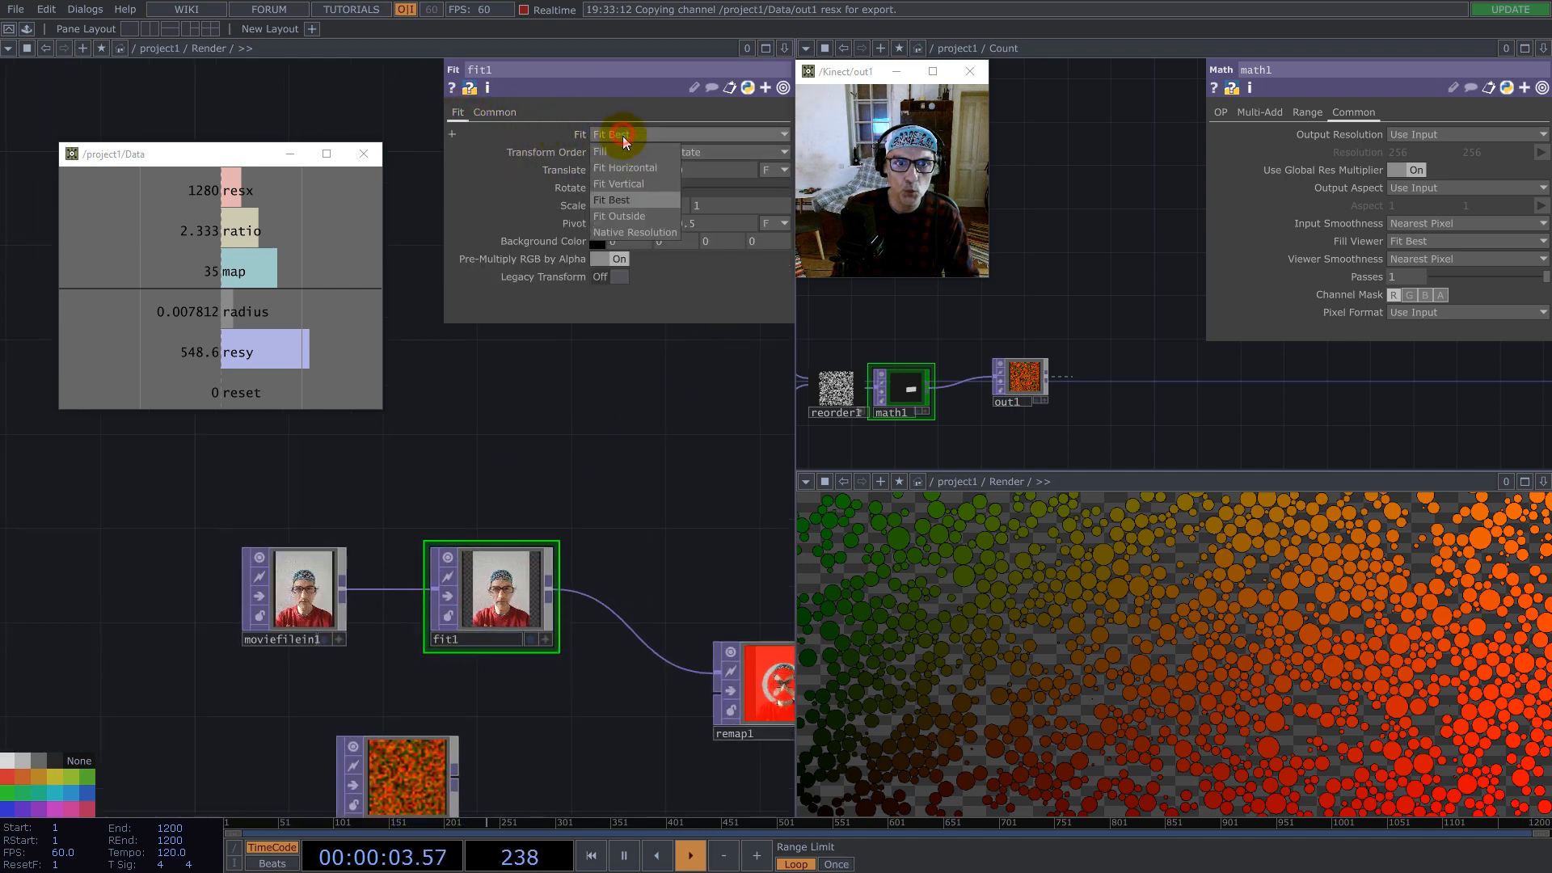
left_click(622, 216)
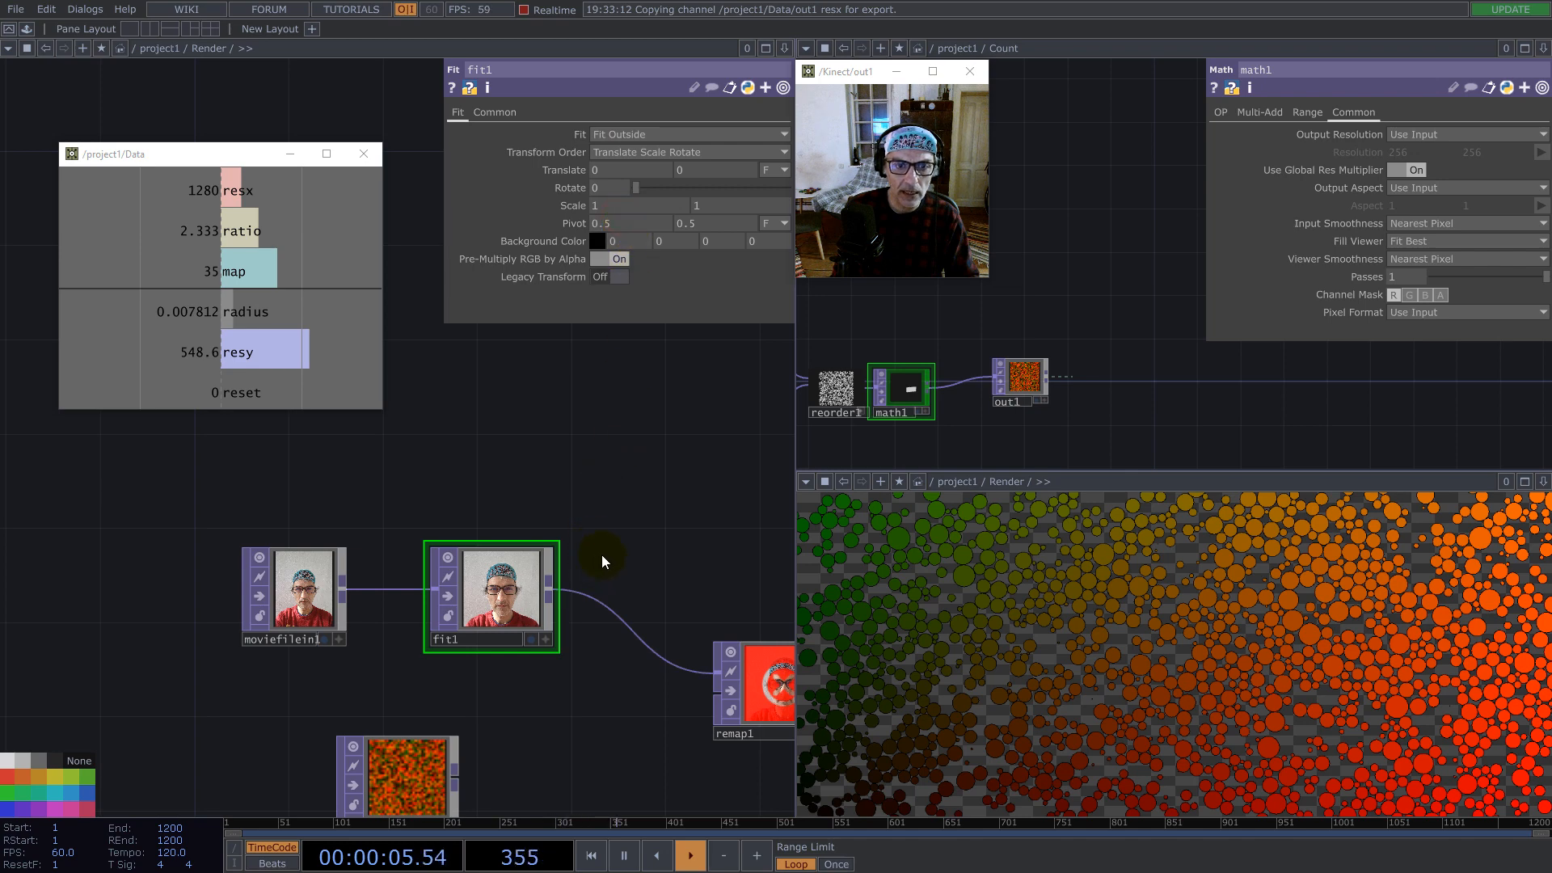
Step: Connect select1 to remap1's second input and set remap1's Resolution Source to UV Image
left_click_drag(609, 537, 485, 456)
left_click_drag(331, 697, 653, 613)
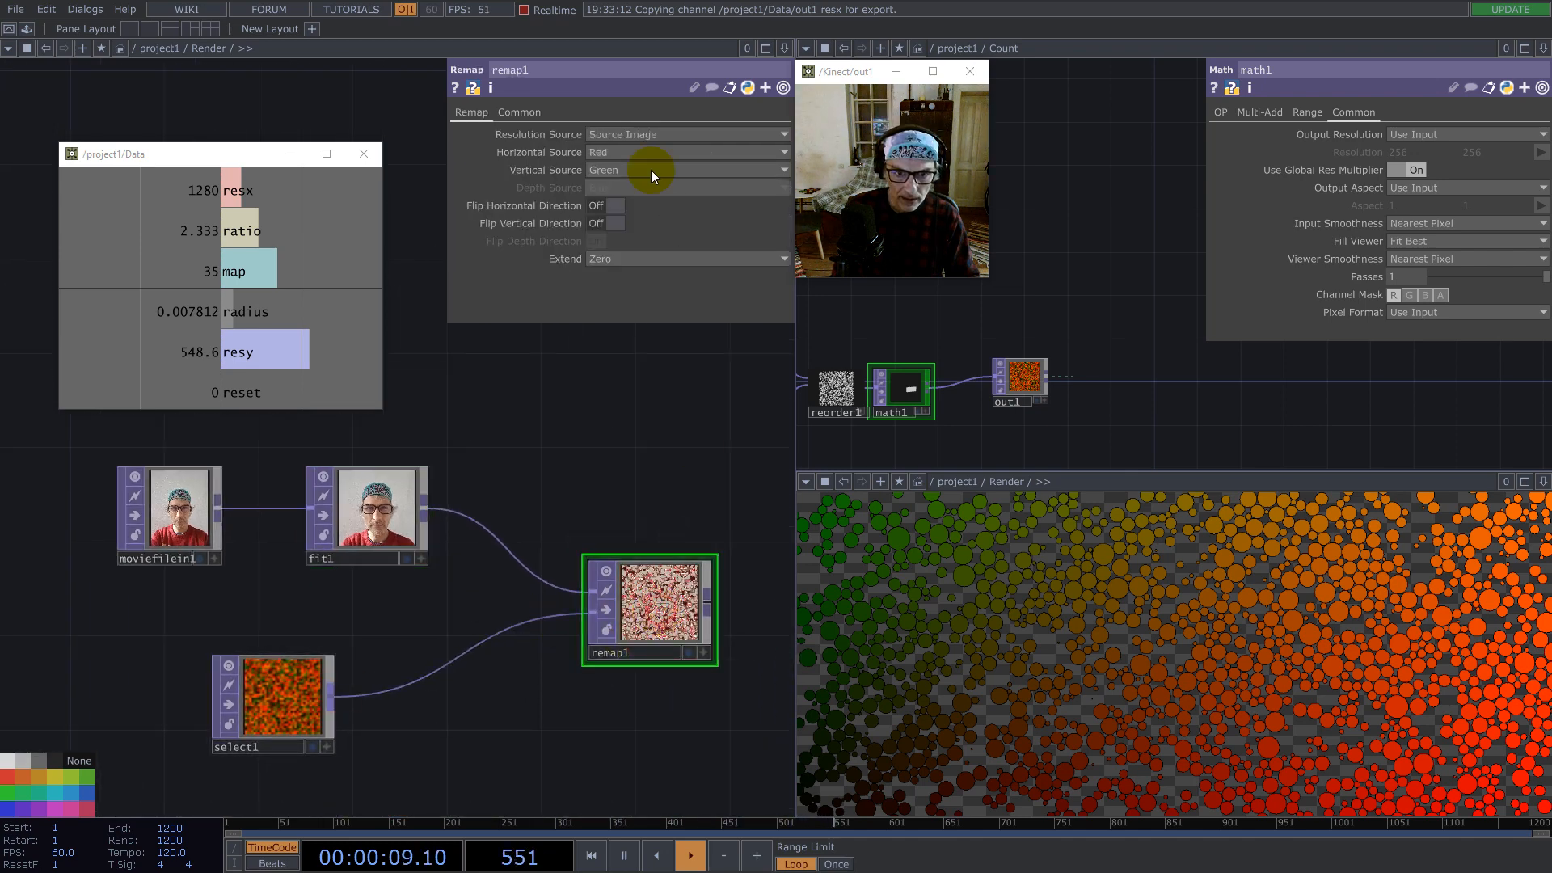
left_click(516, 114)
left_click(619, 134)
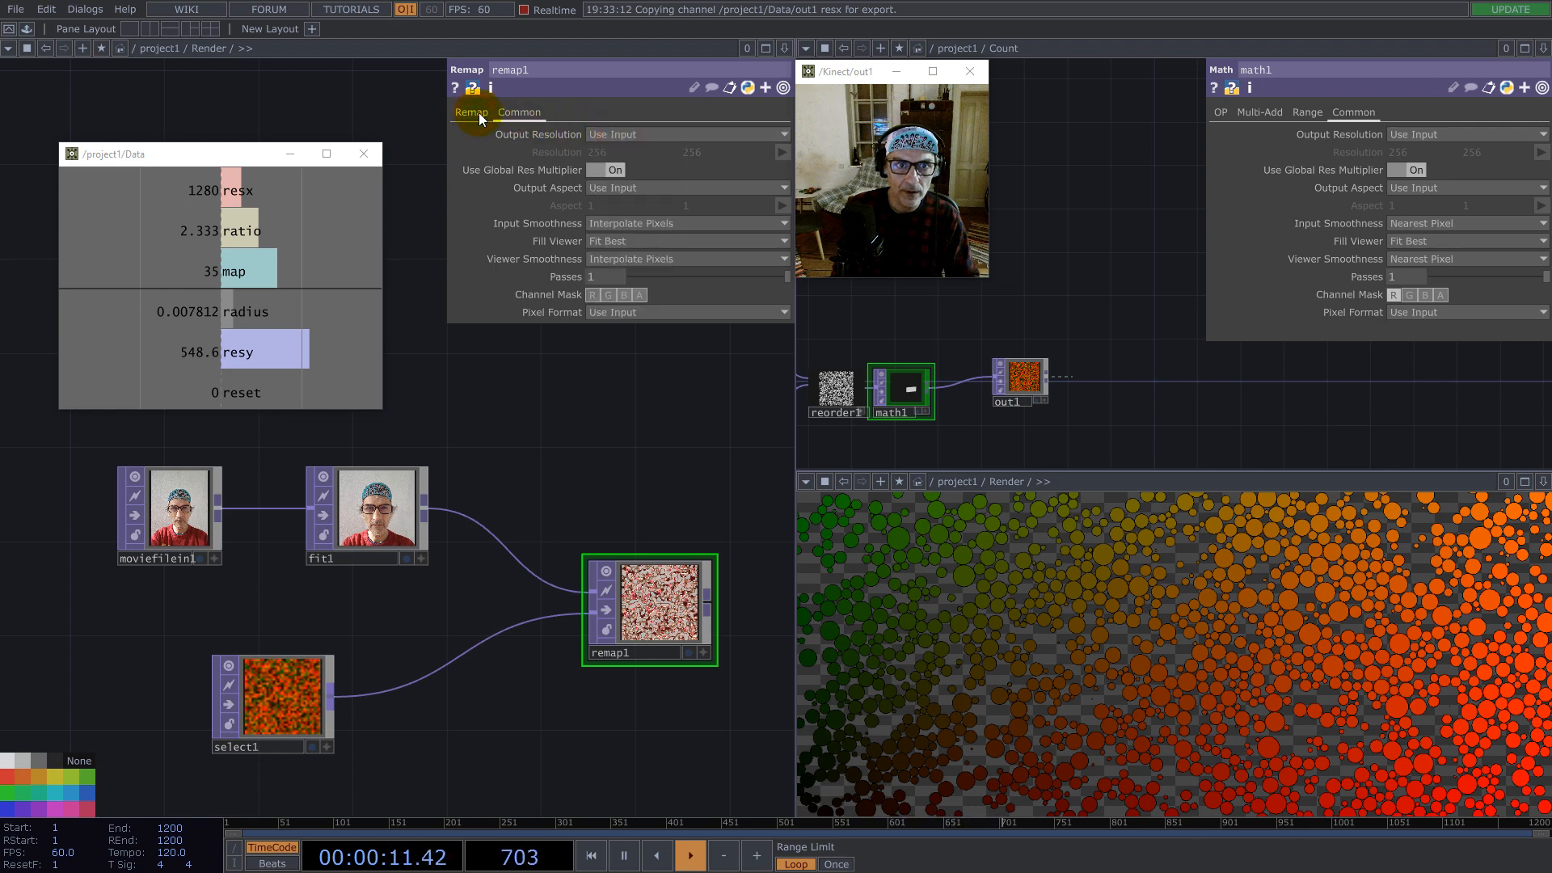
left_click(614, 135)
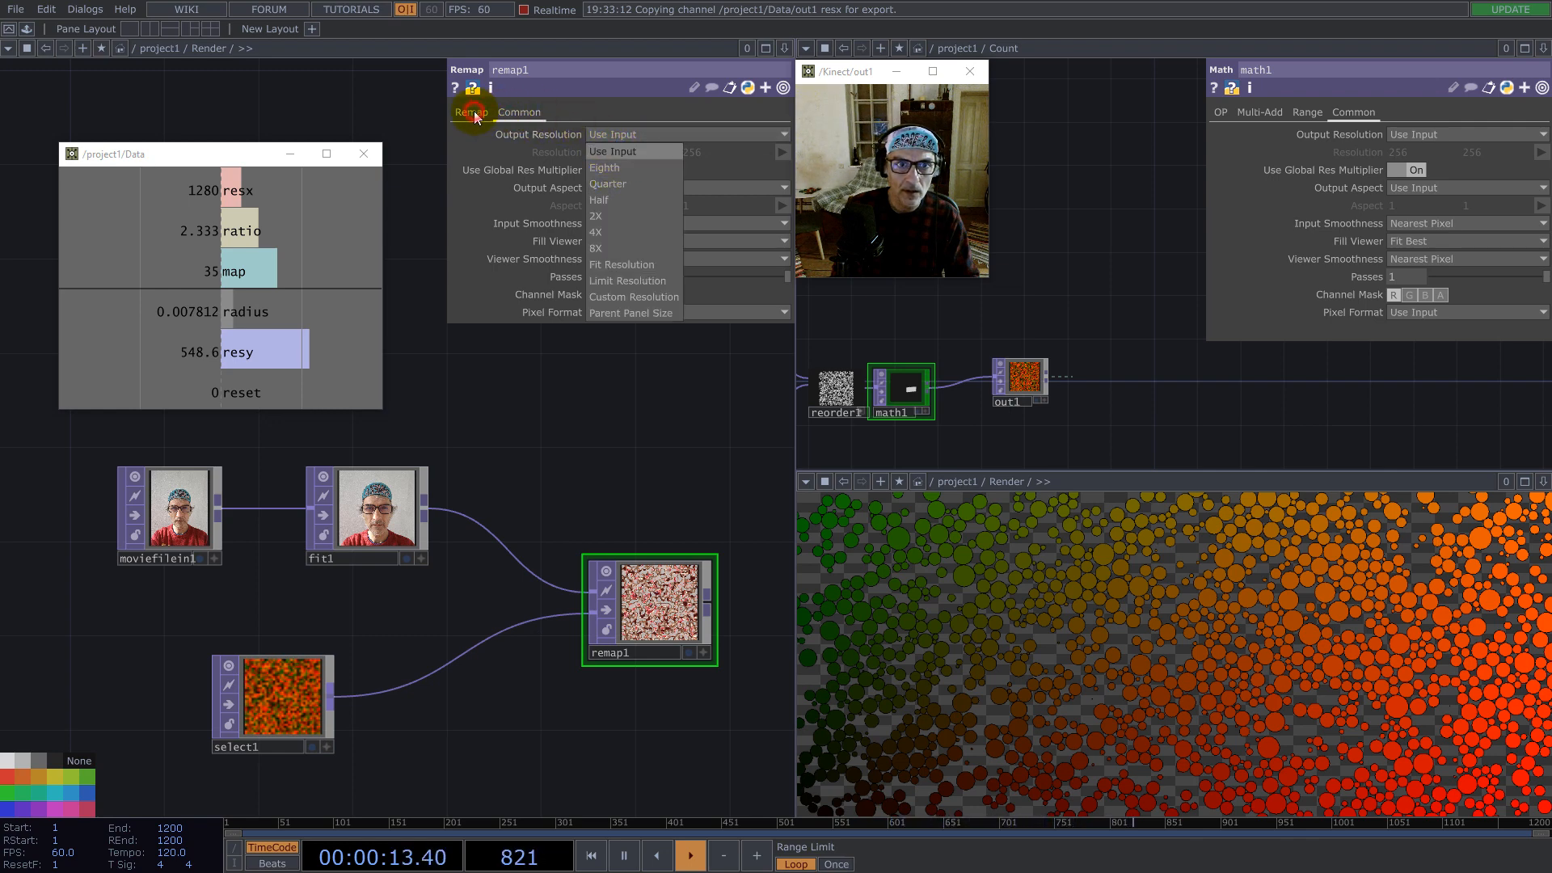
left_click(472, 113)
middle_click_drag(671, 600, 647, 622)
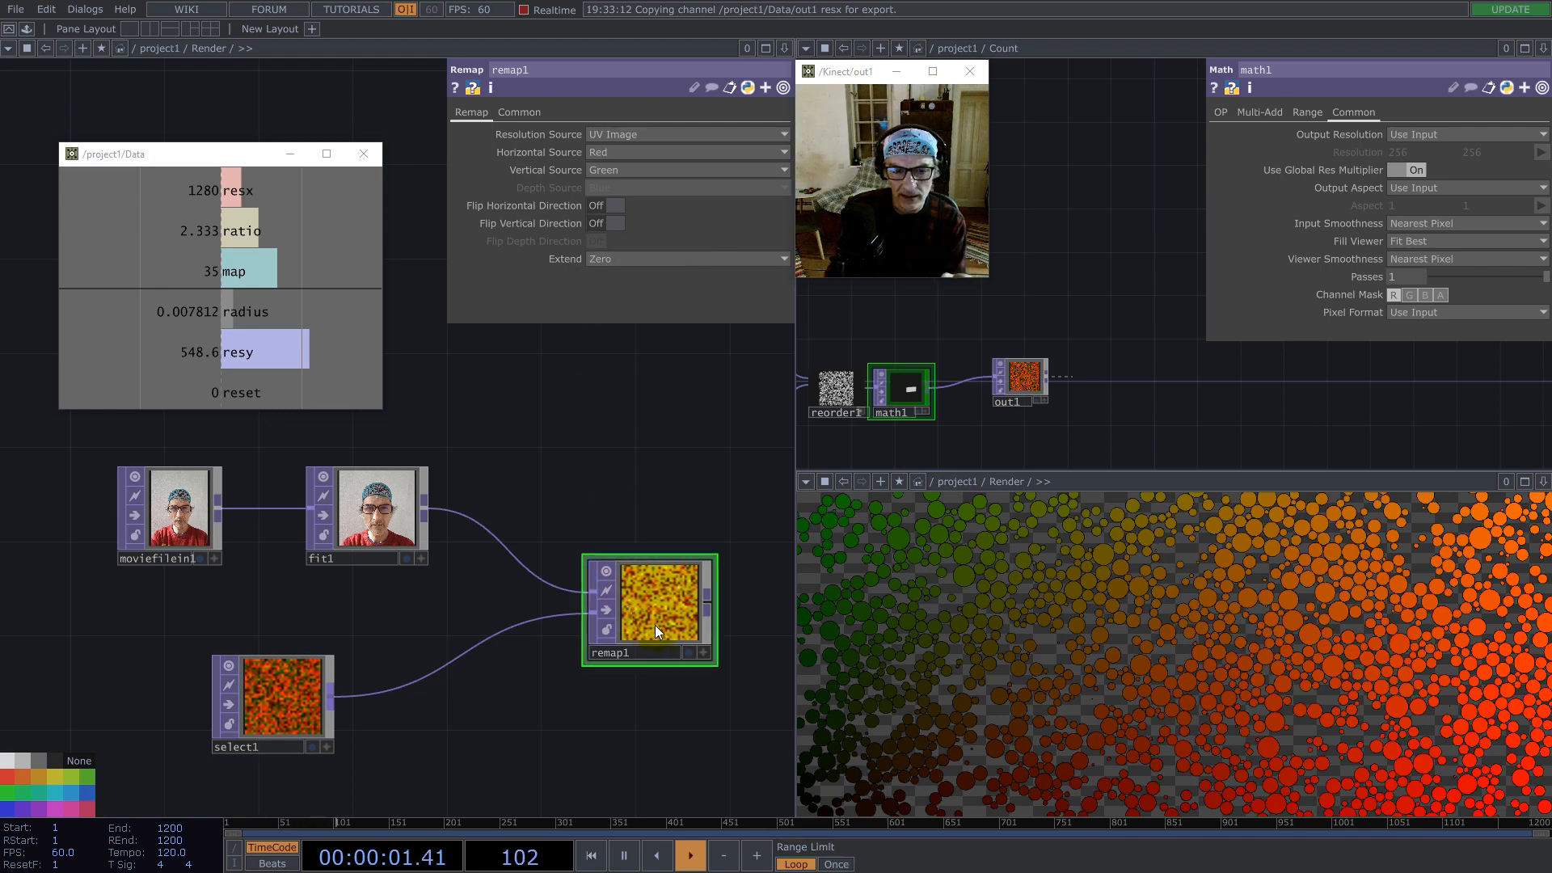
Step: Set the pixel format of both remap1 and fit1 to 32-bit float (RGB)
left_click(517, 111)
left_click(676, 315)
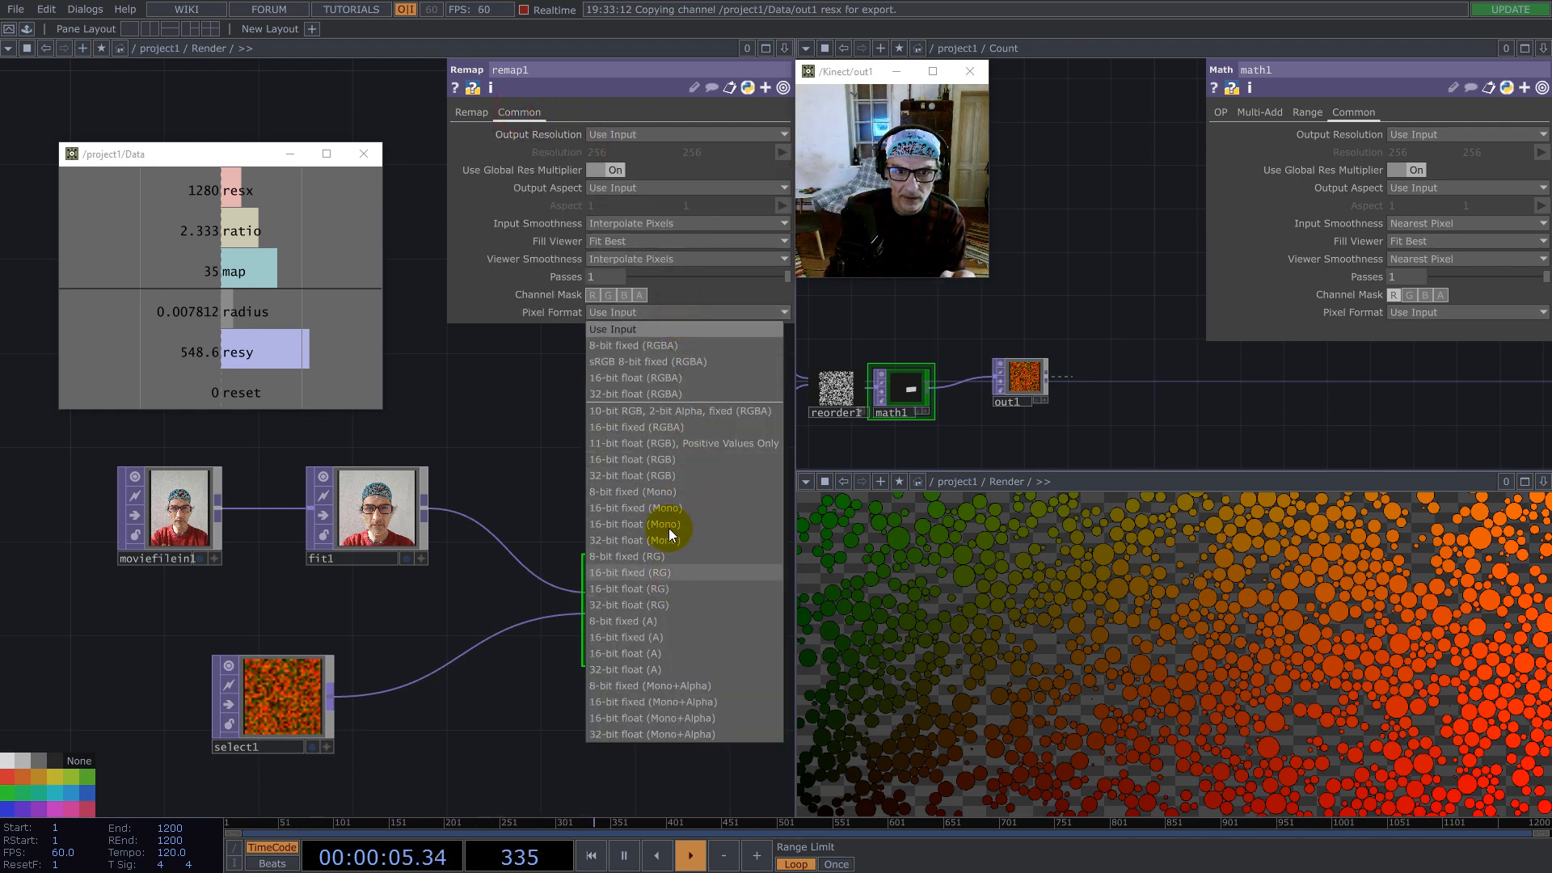
left_click(670, 475)
left_click(375, 518)
left_click(639, 312)
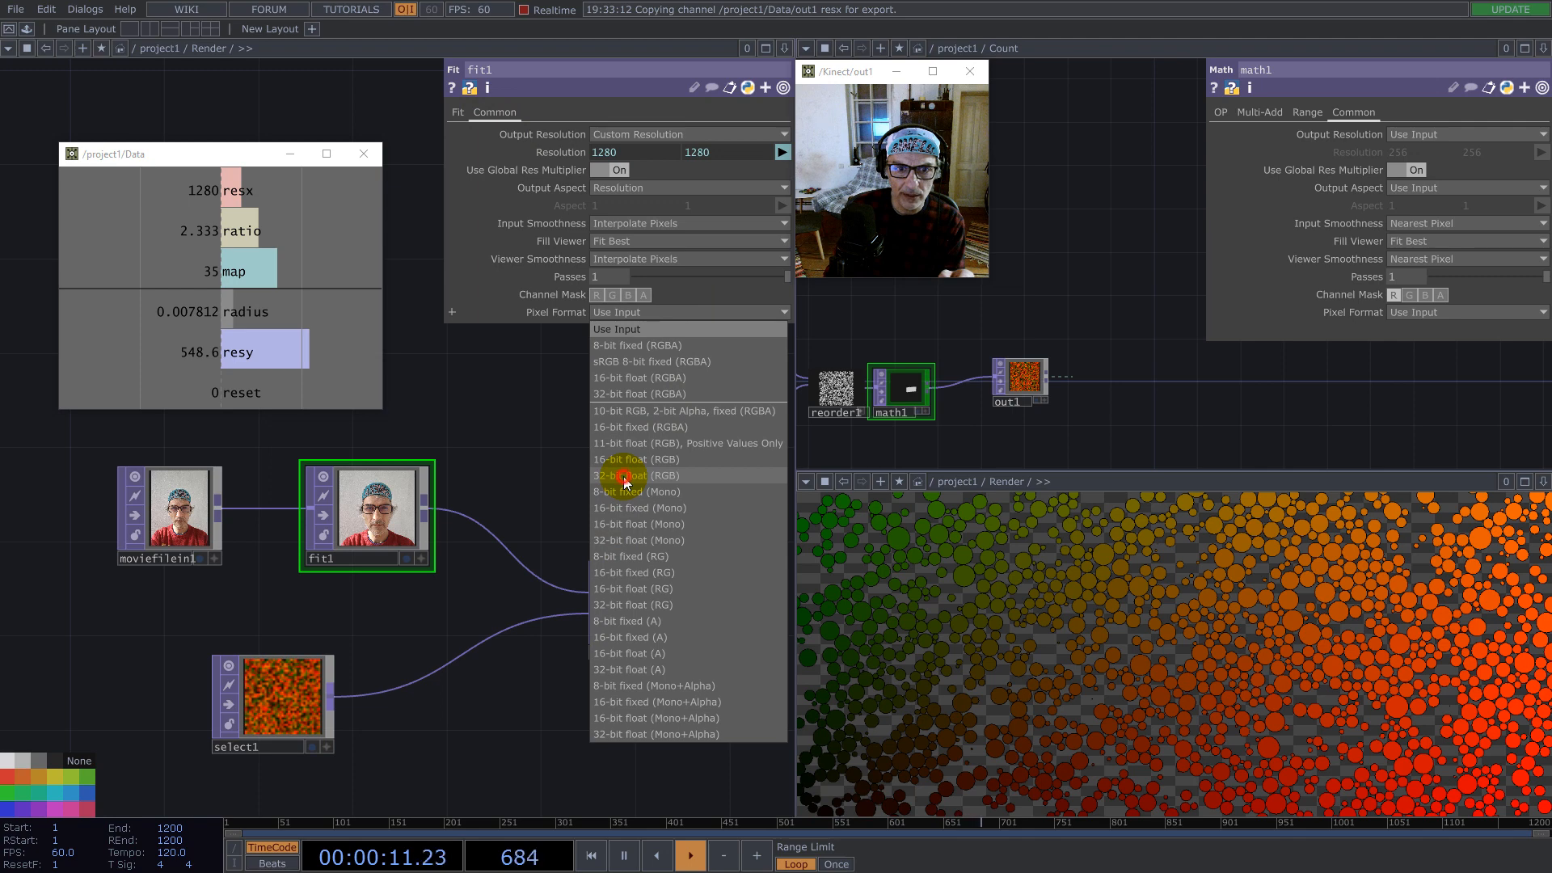
left_click(625, 477)
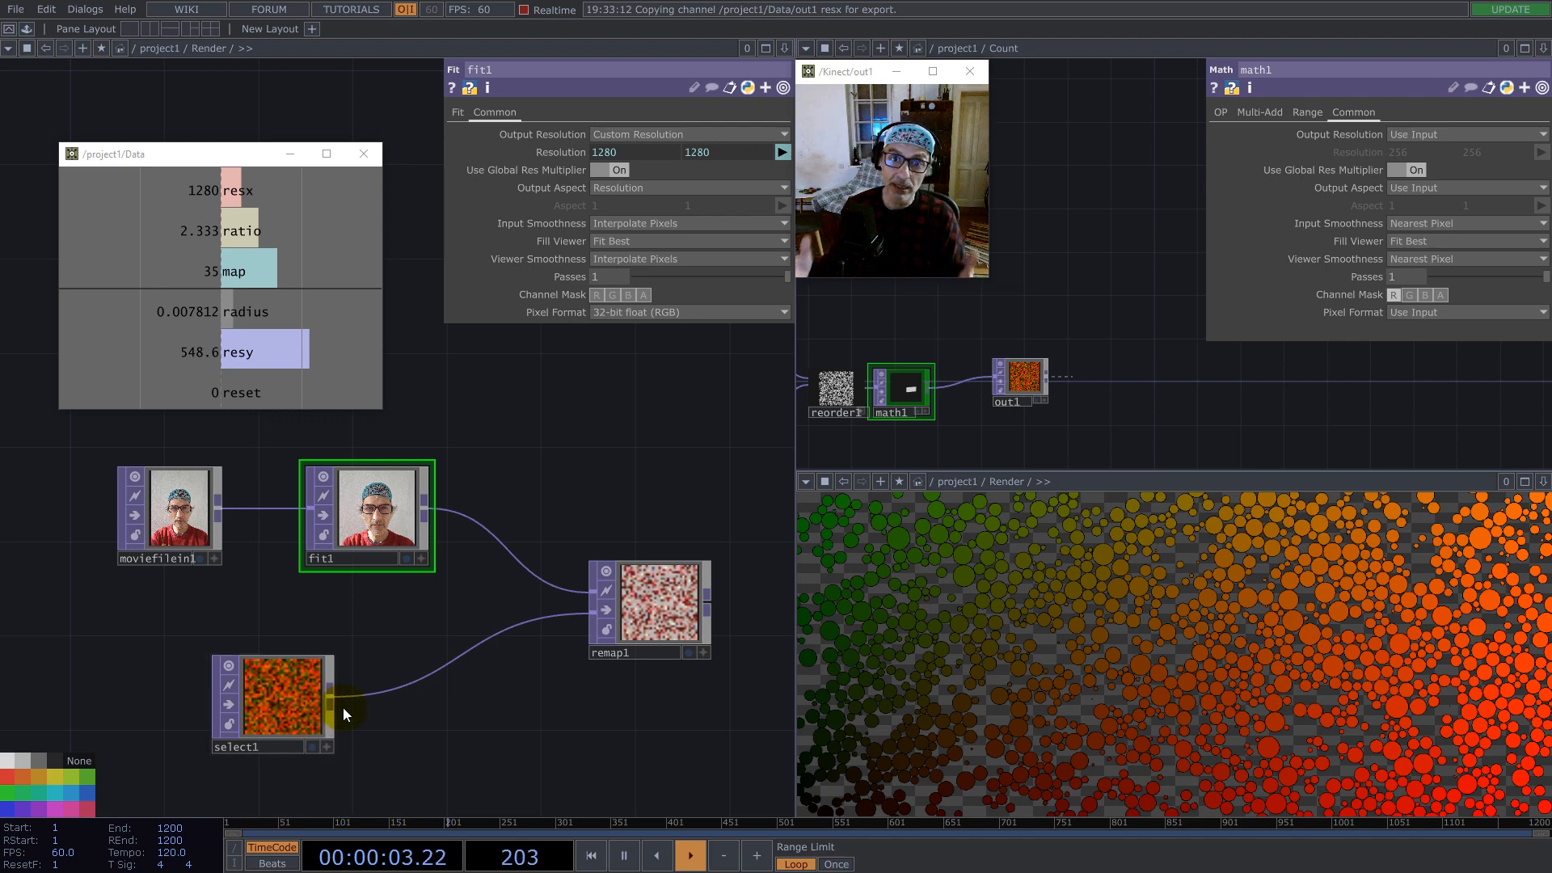
Step: Insert a Math TOP on the wire between select1 and remap1
right_click(378, 685)
left_click(400, 676)
type("m")
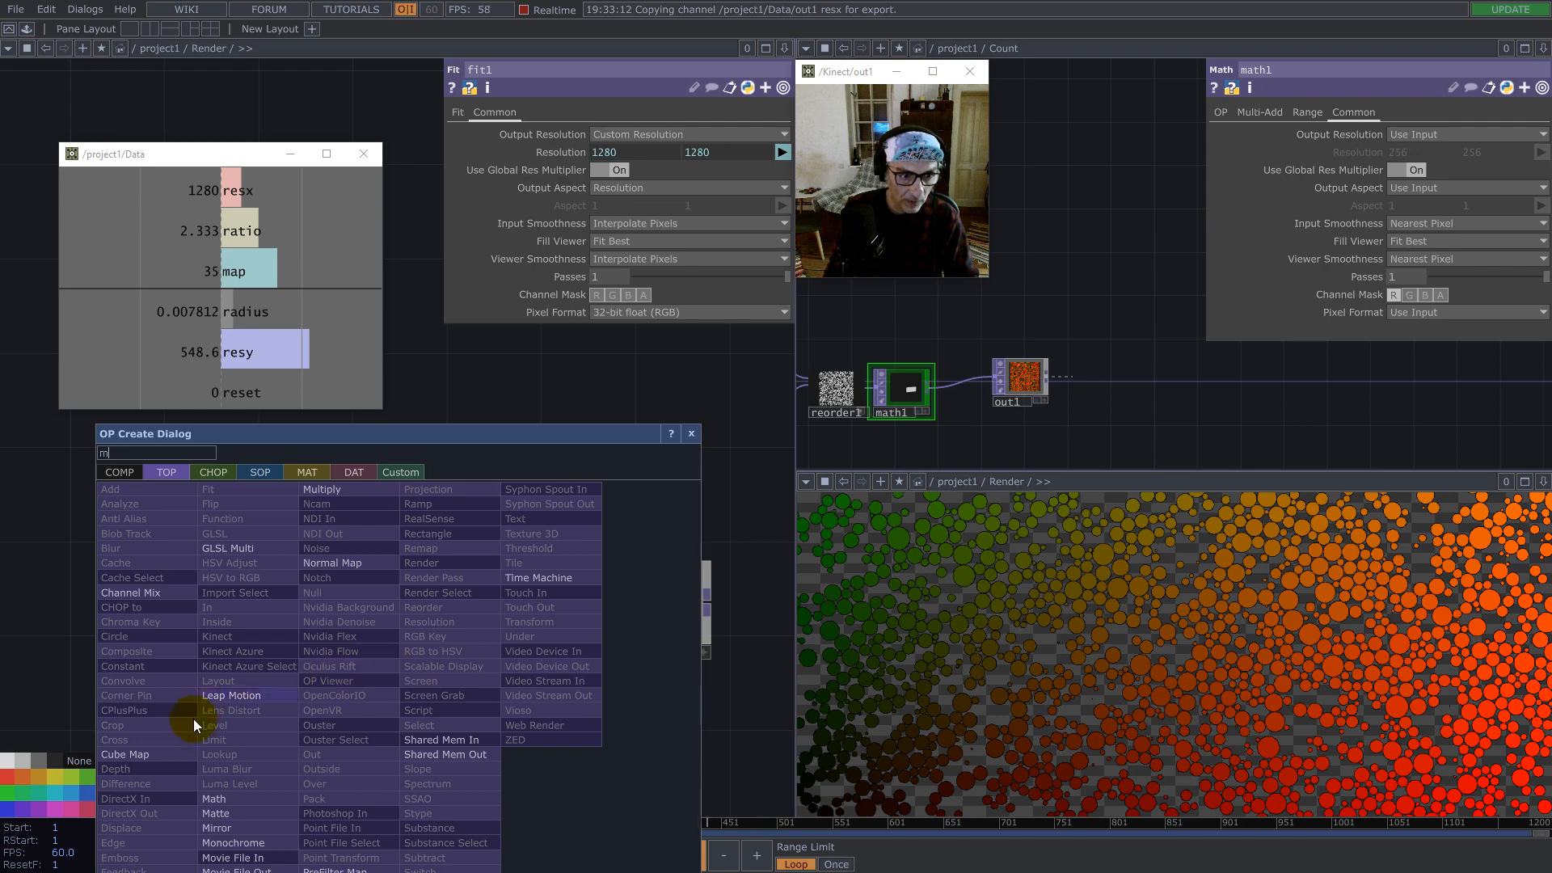
left_click(218, 796)
left_click(424, 707)
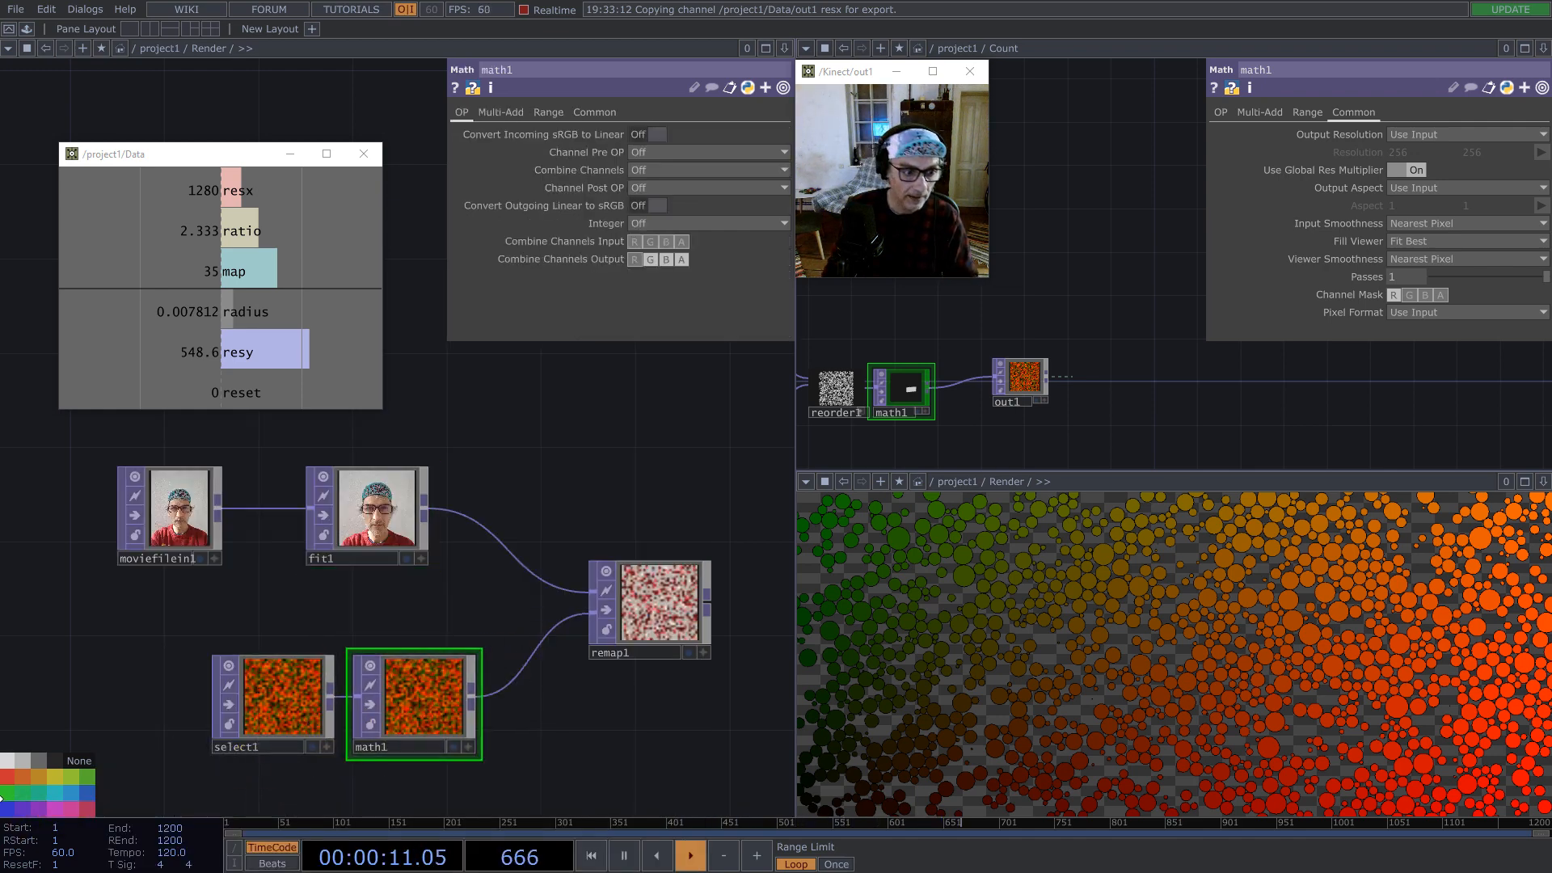
left_click(61, 790)
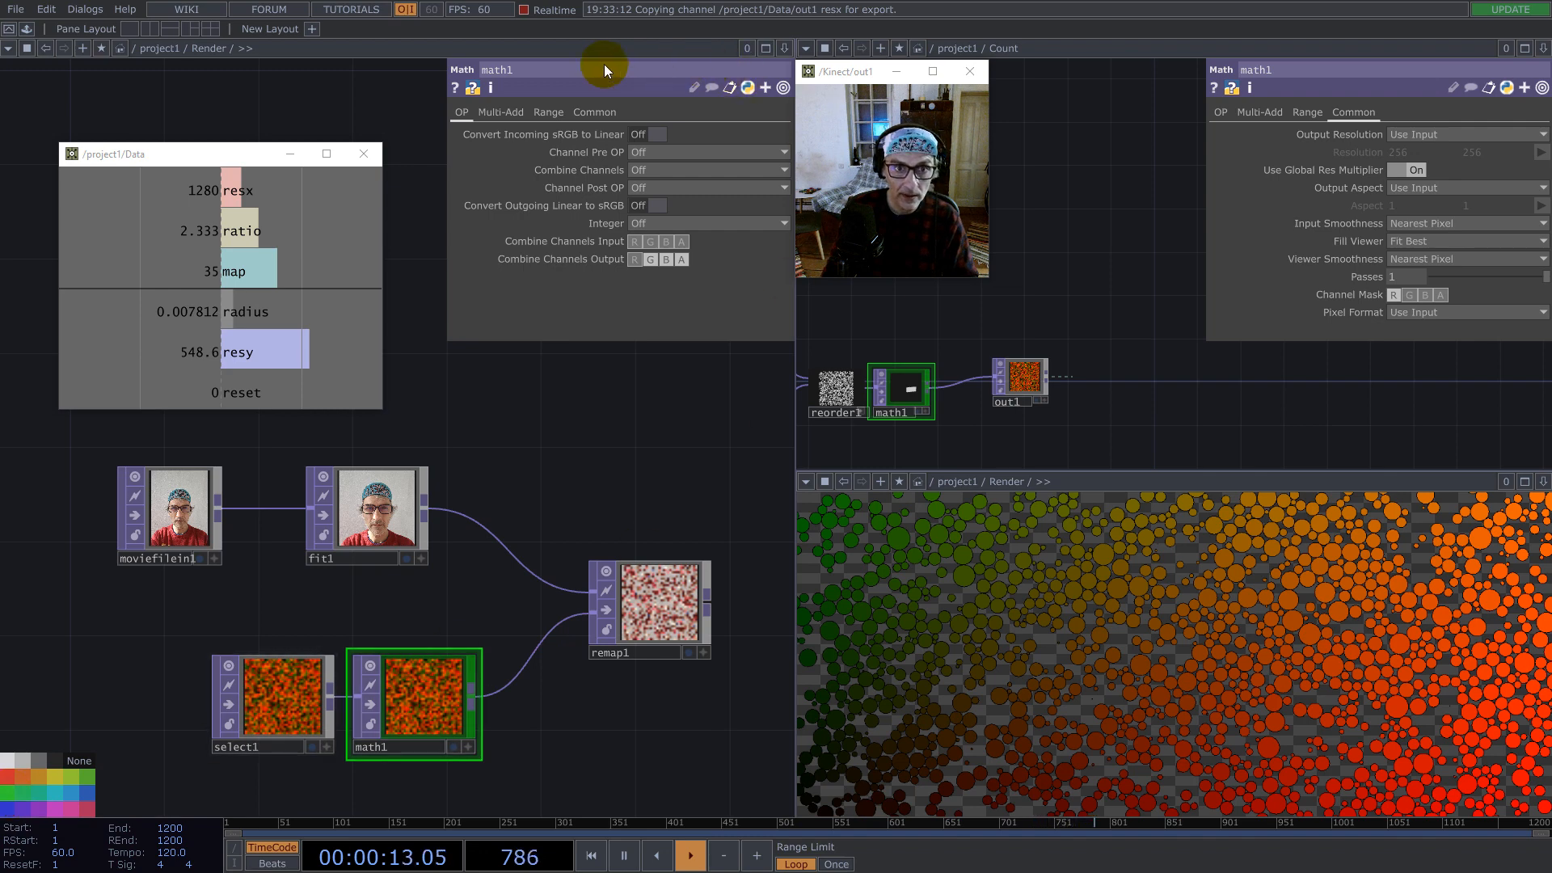
Step: Exclude the red channel from math1's channel mask and link Data's ratio channel to its Multiply value
left_click(594, 113)
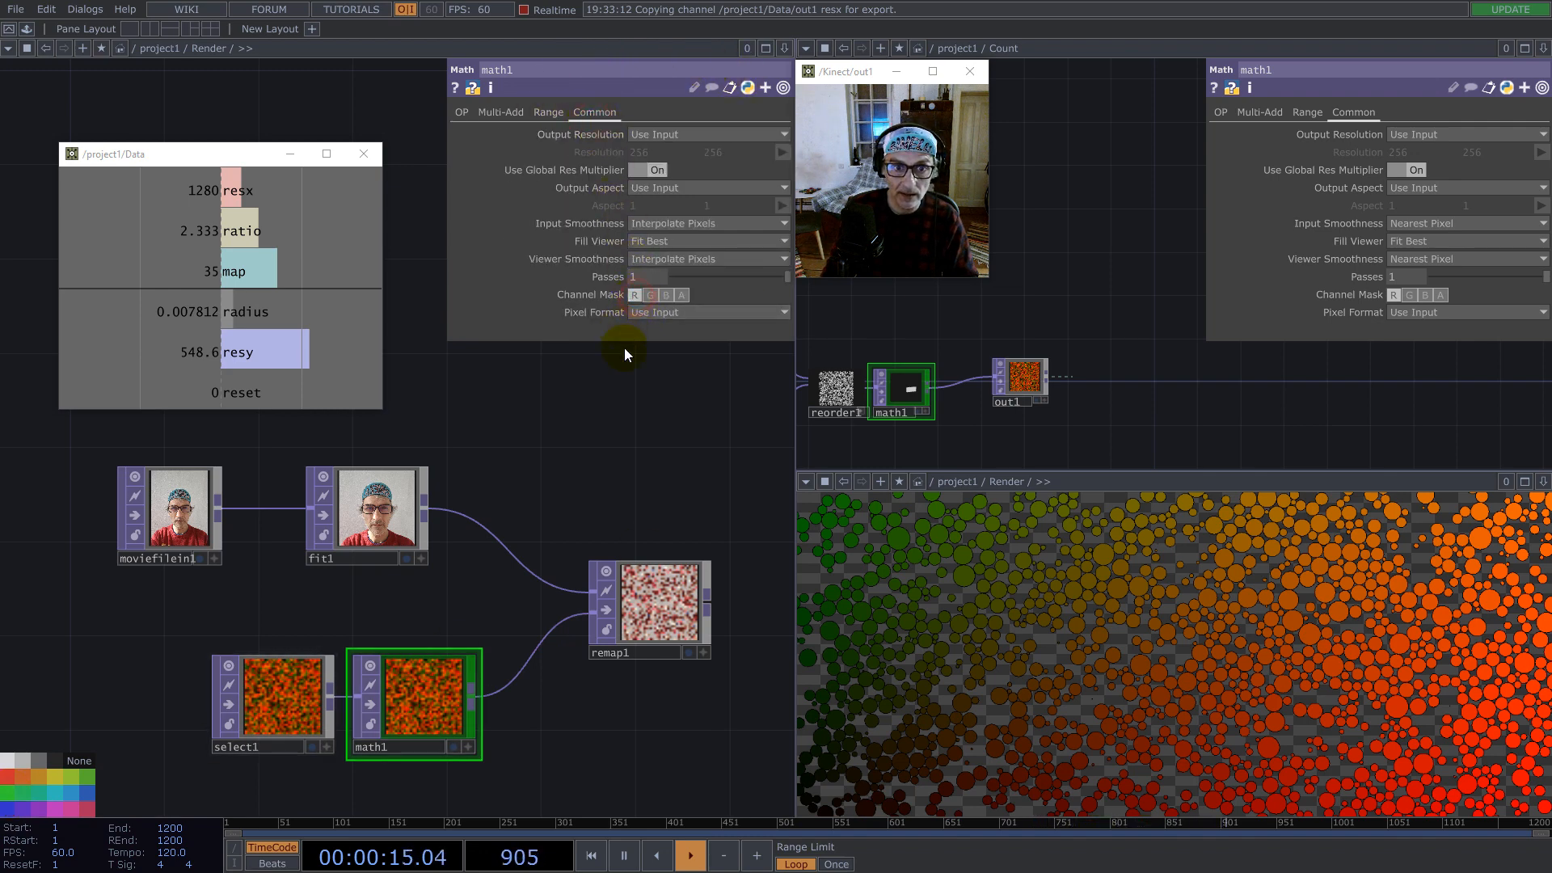
left_click(463, 114)
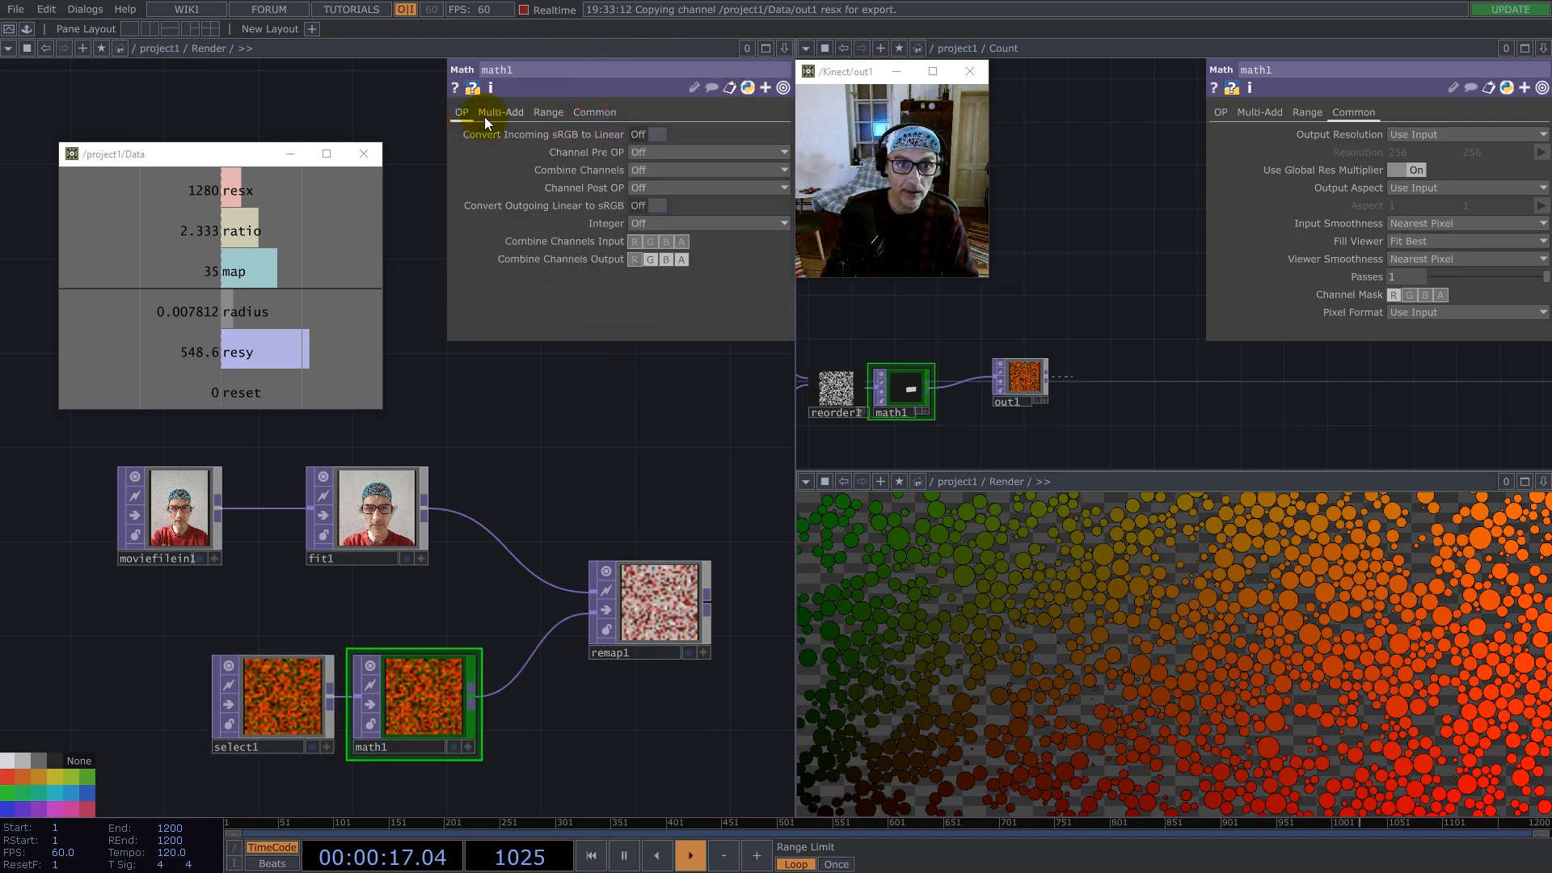
left_click_drag(317, 226, 644, 154)
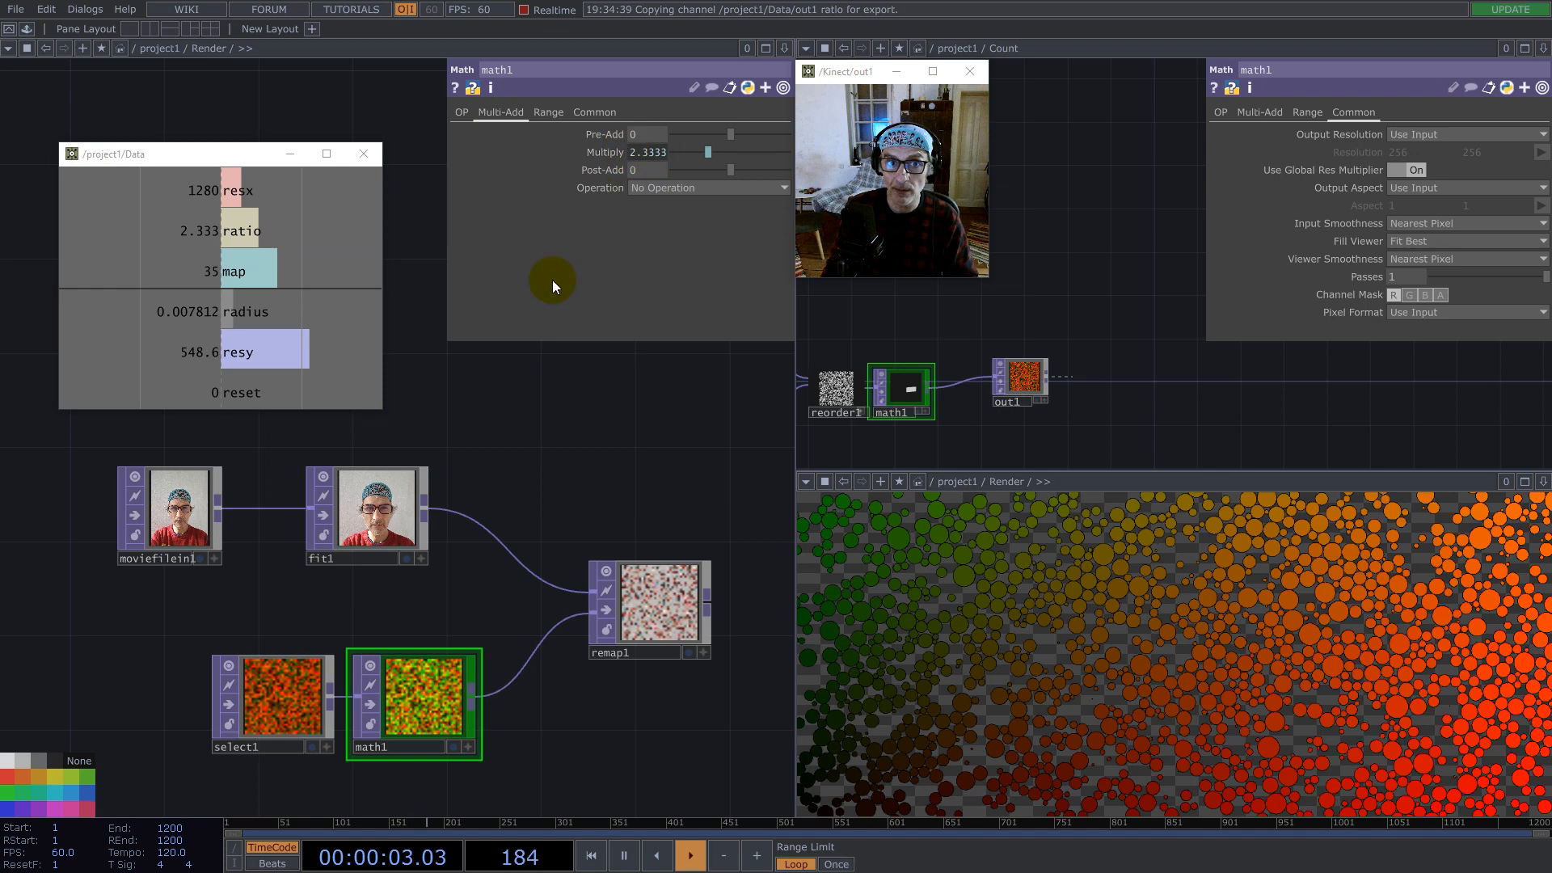
Step: Add a Null TOP after remap1 to carry the remapped colors
scroll(380, 502, "down", 5)
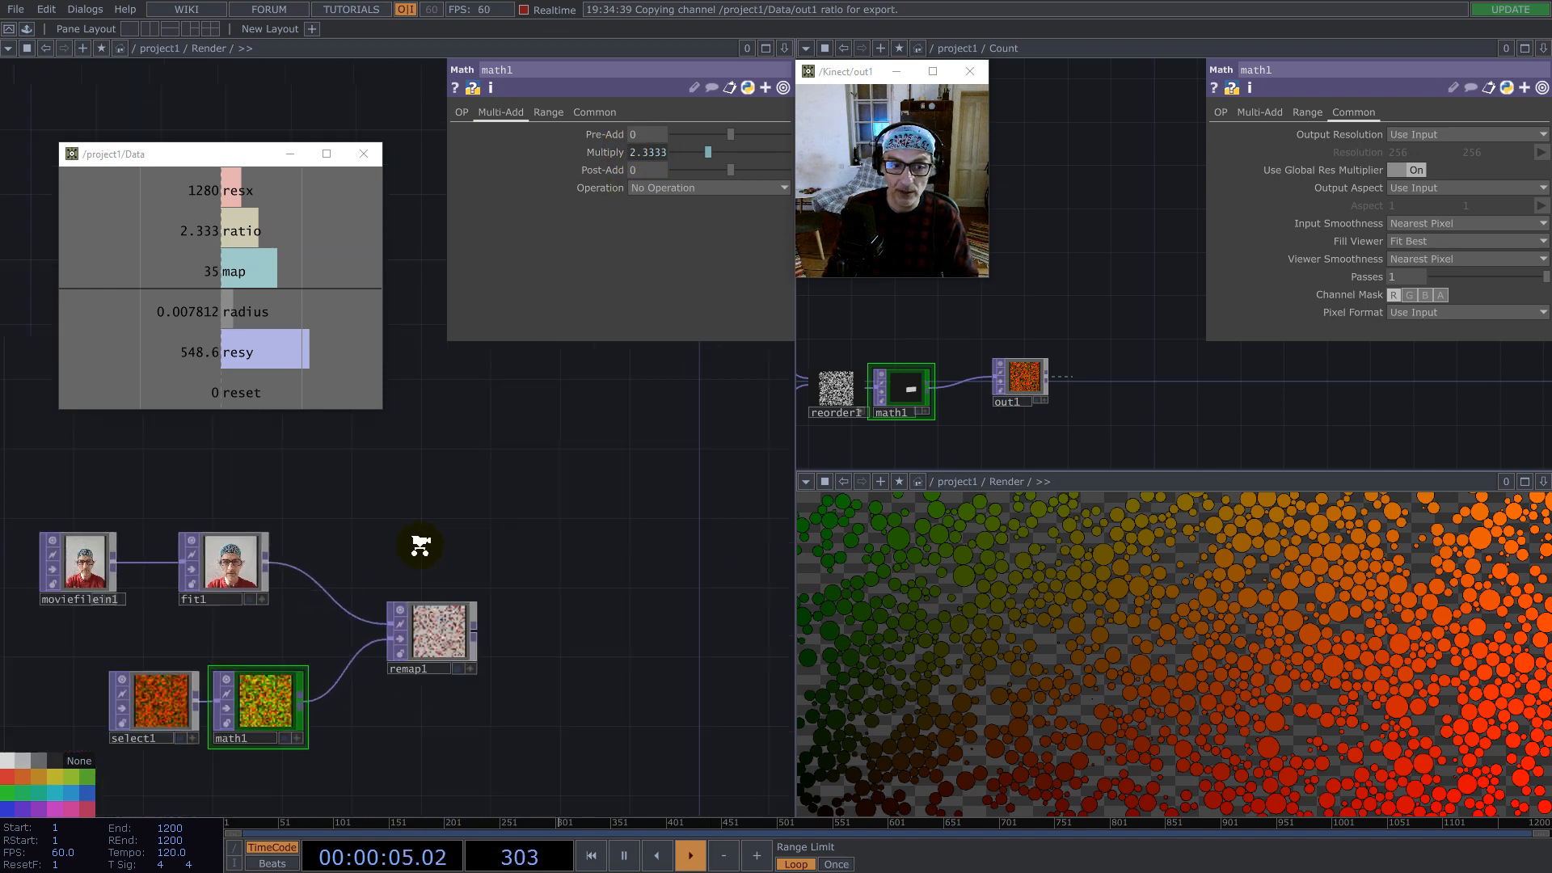
middle_click(457, 605)
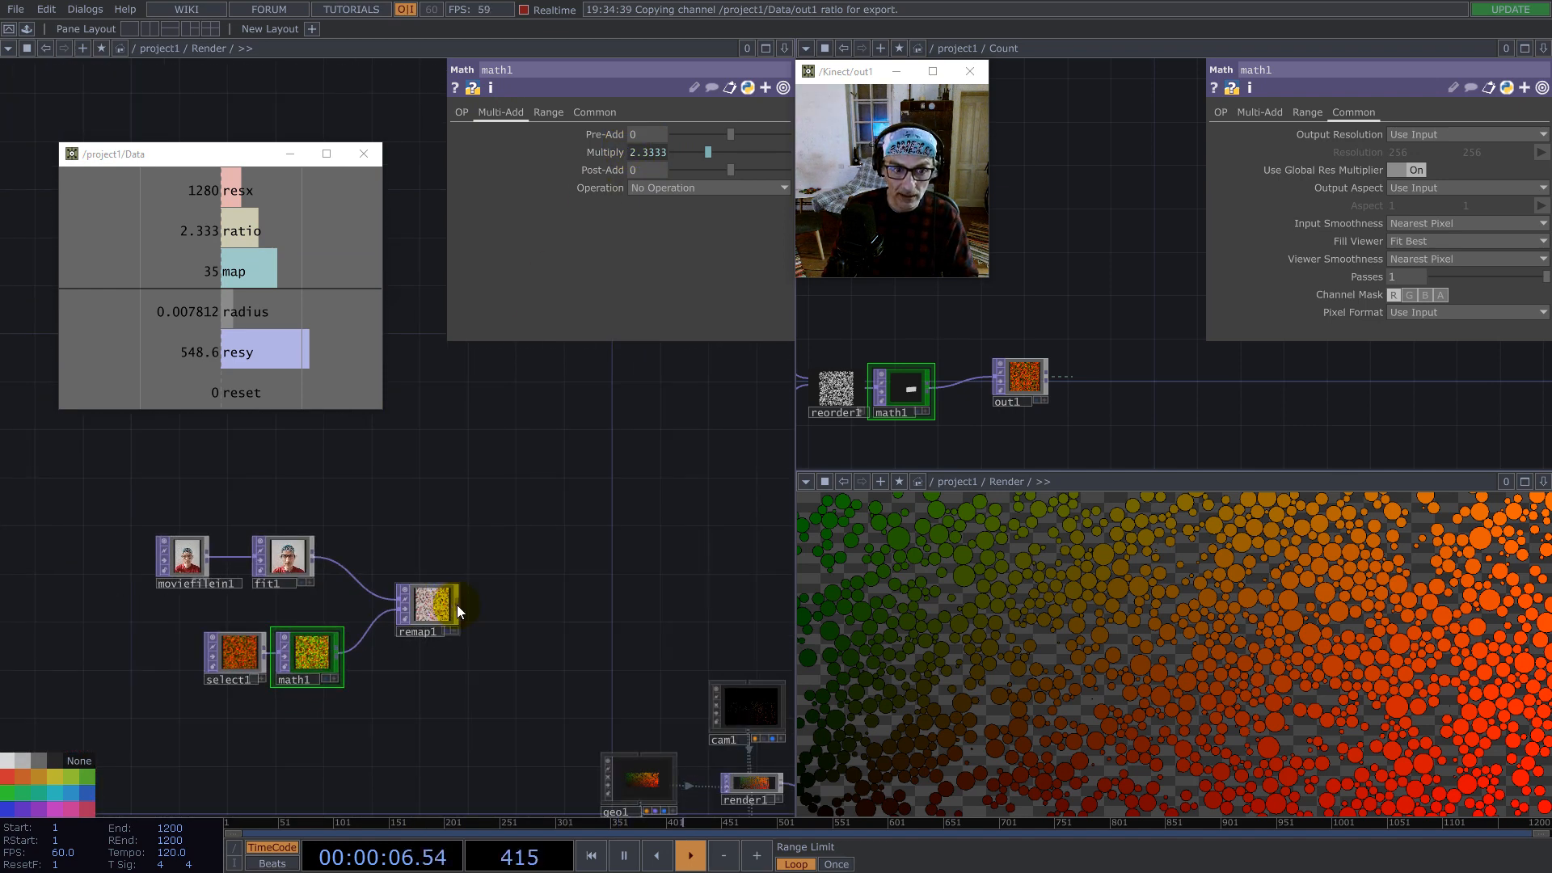
right_click(457, 604)
left_click(390, 522)
left_click(611, 607)
Step: Assign null1 as geo1's instance Color OP, using its r, g and b channels
left_click_drag(655, 531, 481, 382)
left_click(520, 671)
left_click_drag(346, 610, 130, 701)
left_click_drag(271, 589, 696, 630)
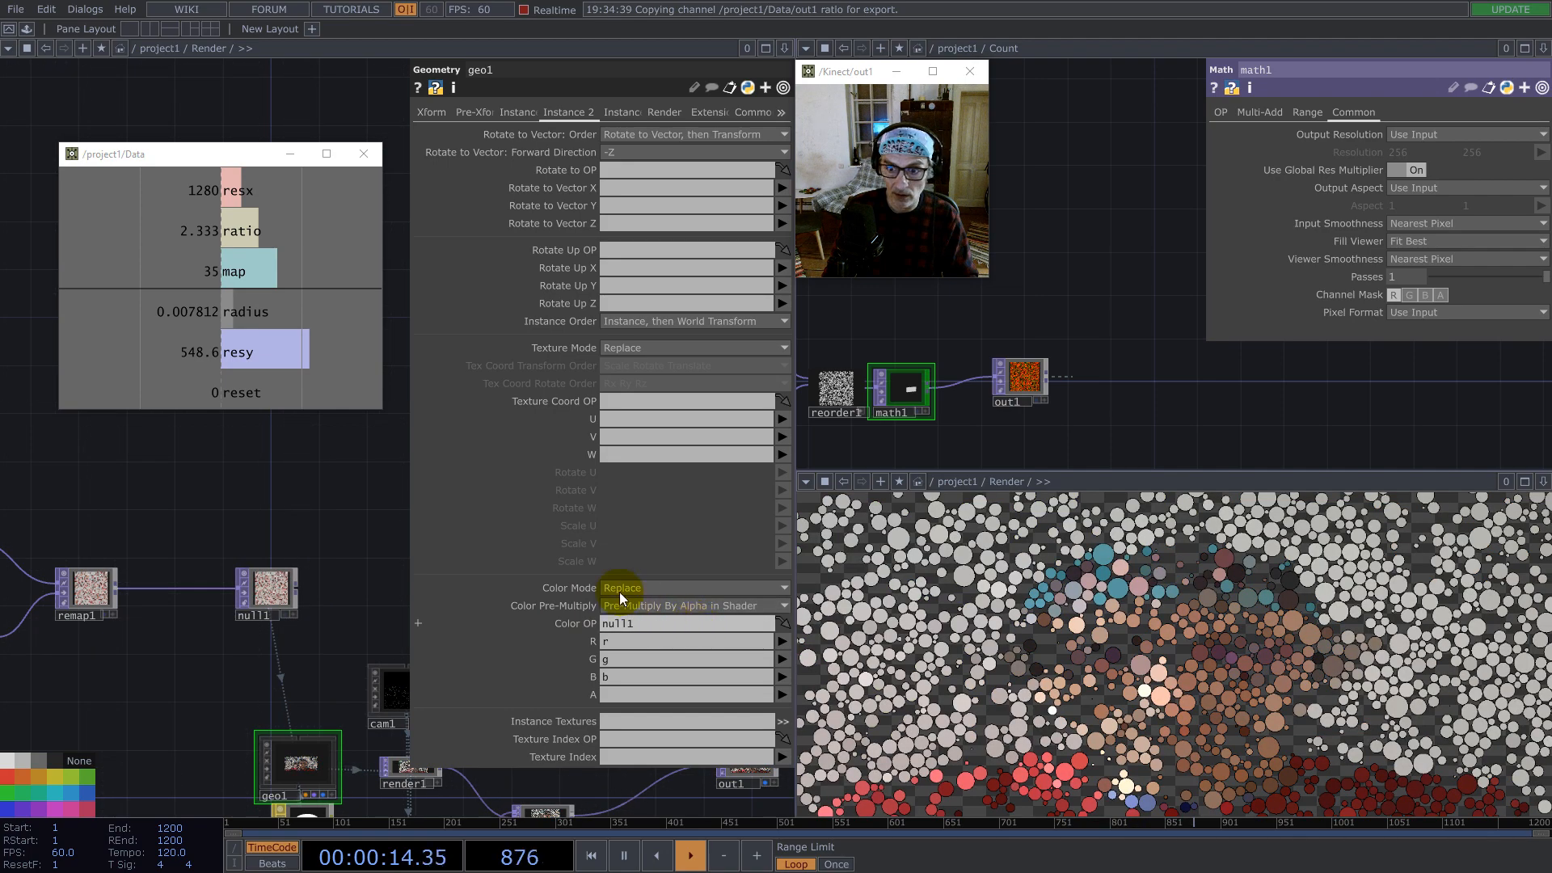
key("1")
key("1")
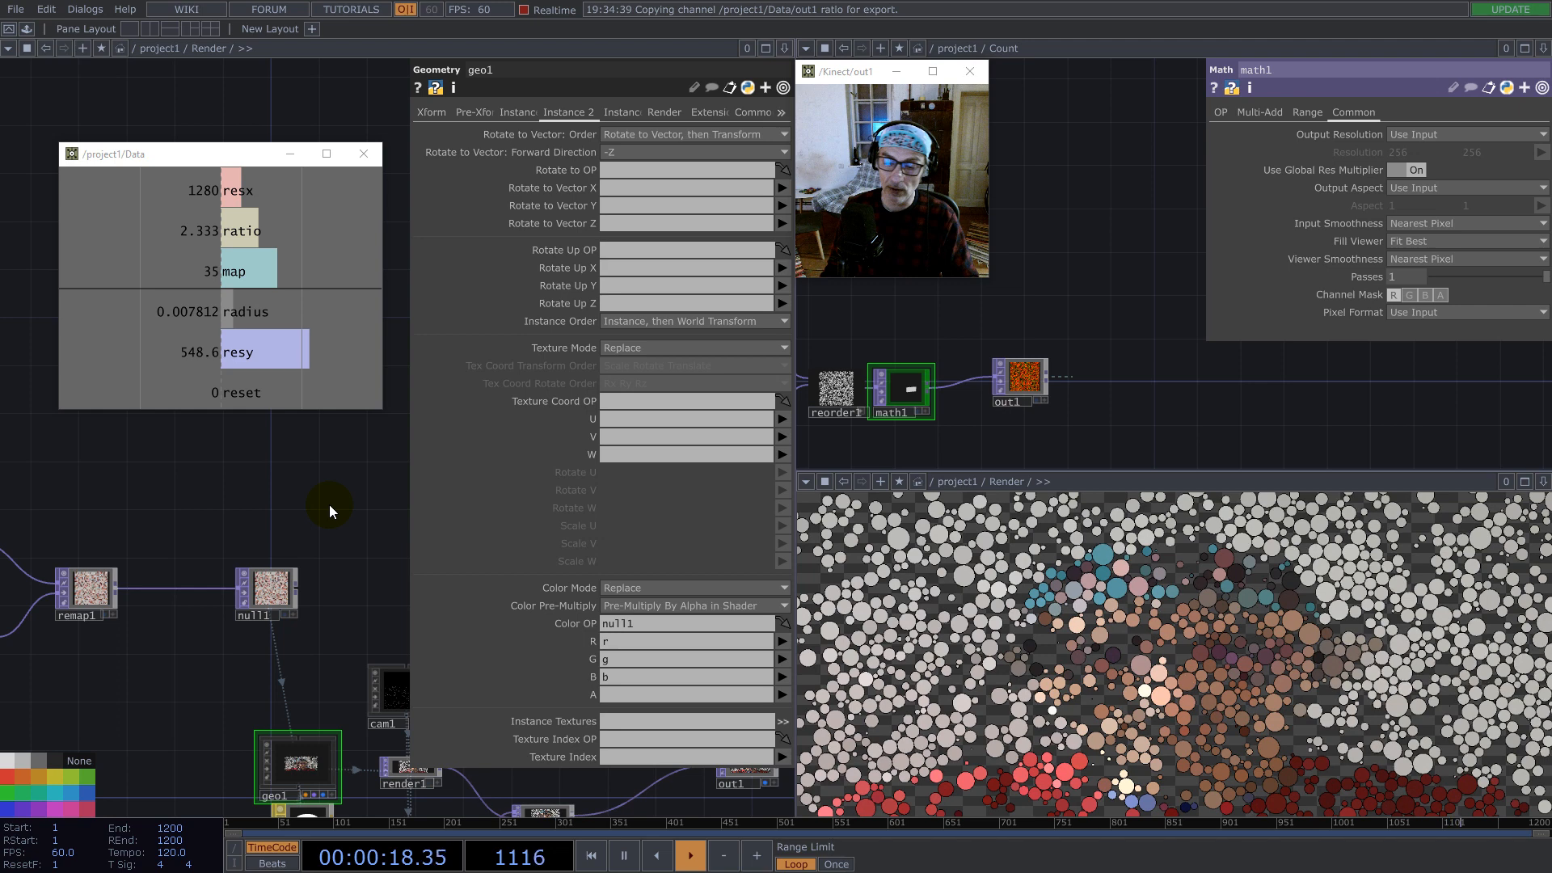
Step: Display math1's image as points in its viewer and examine the extent of the scaled particle positions
scroll(395, 574, "down", 3)
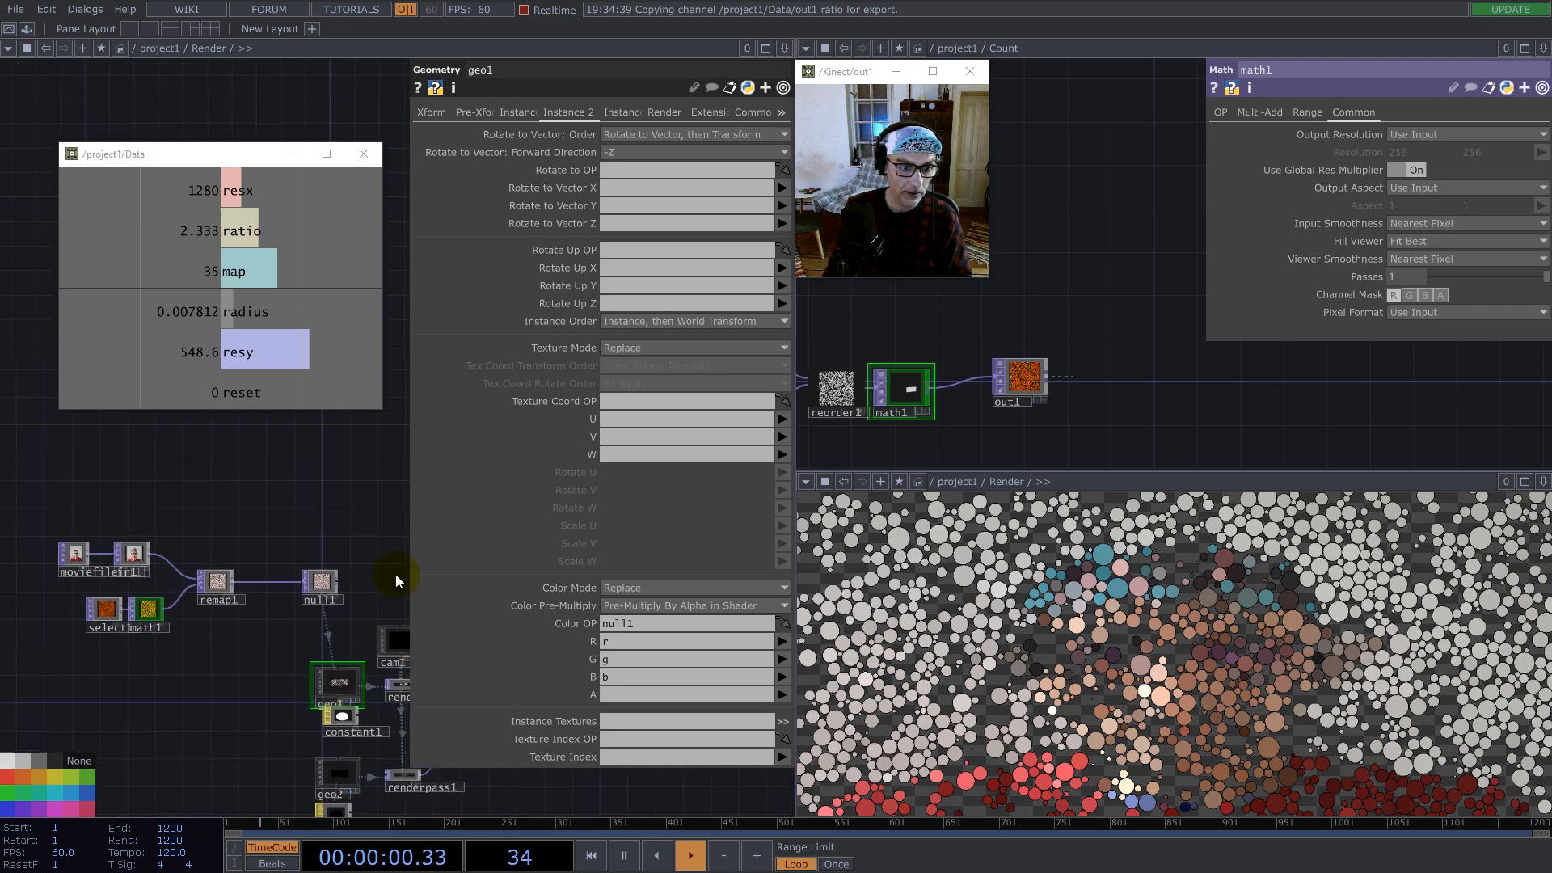
scroll(172, 573, "up", 3)
scroll(206, 592, "up", 2)
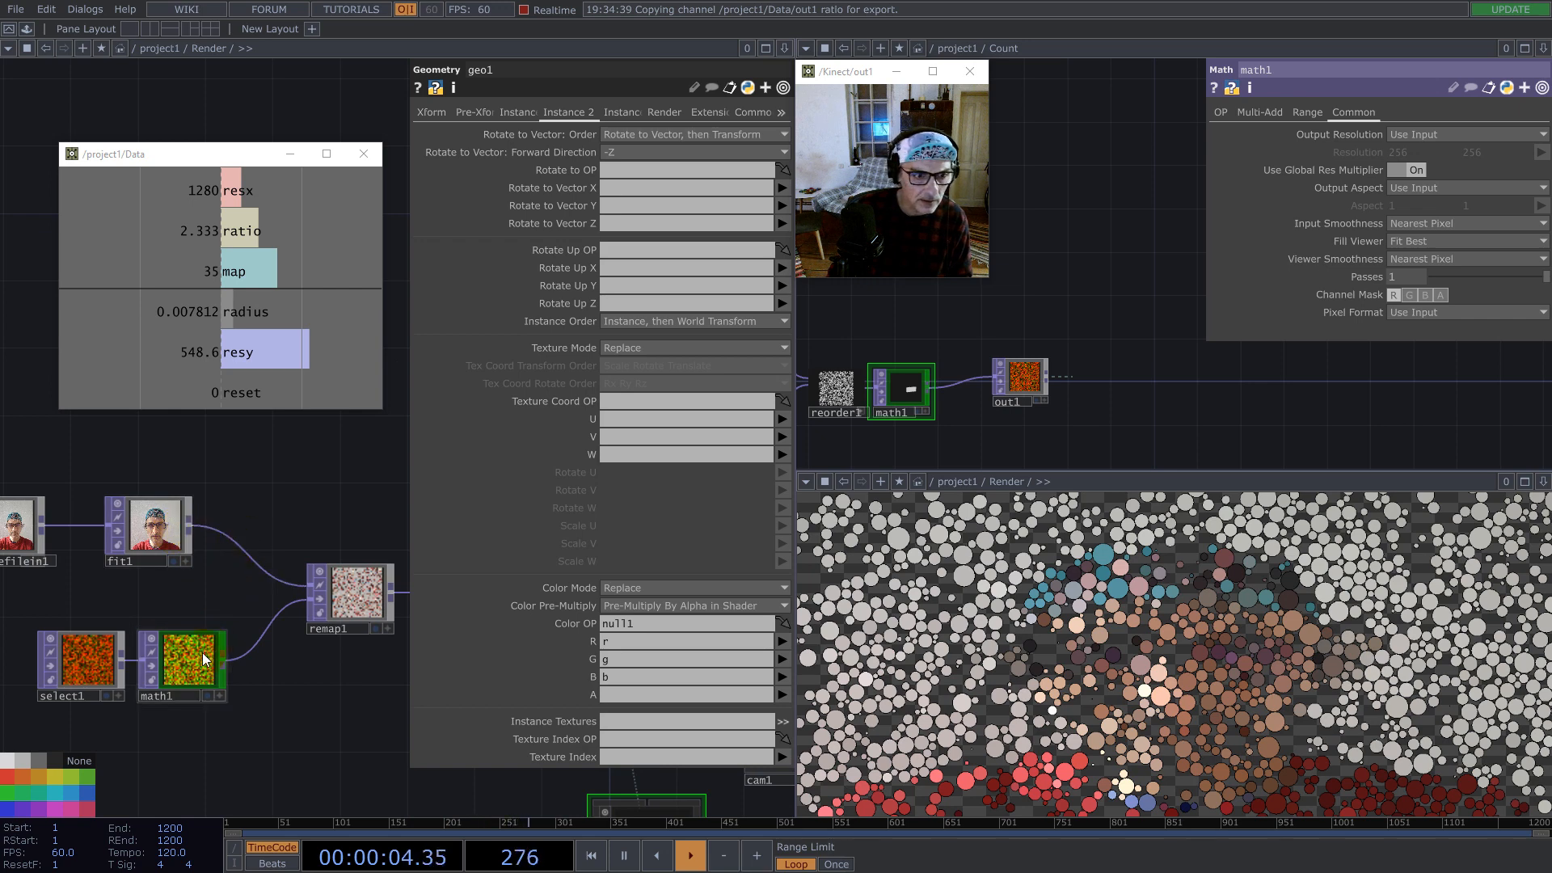
scroll(206, 685, "up", 5)
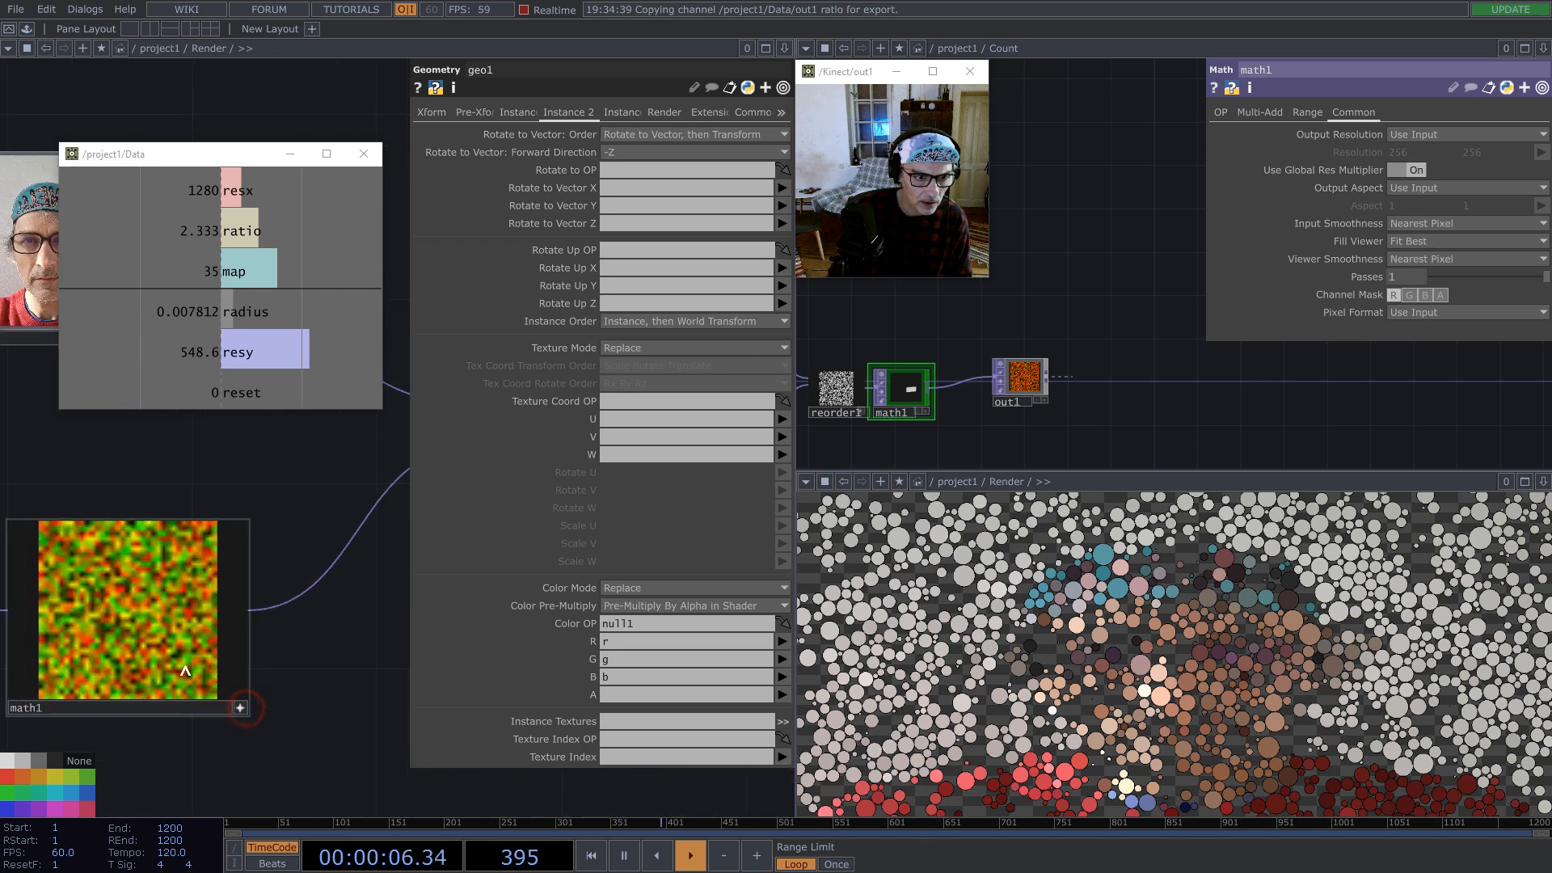
right_click(155, 644)
left_click(198, 757)
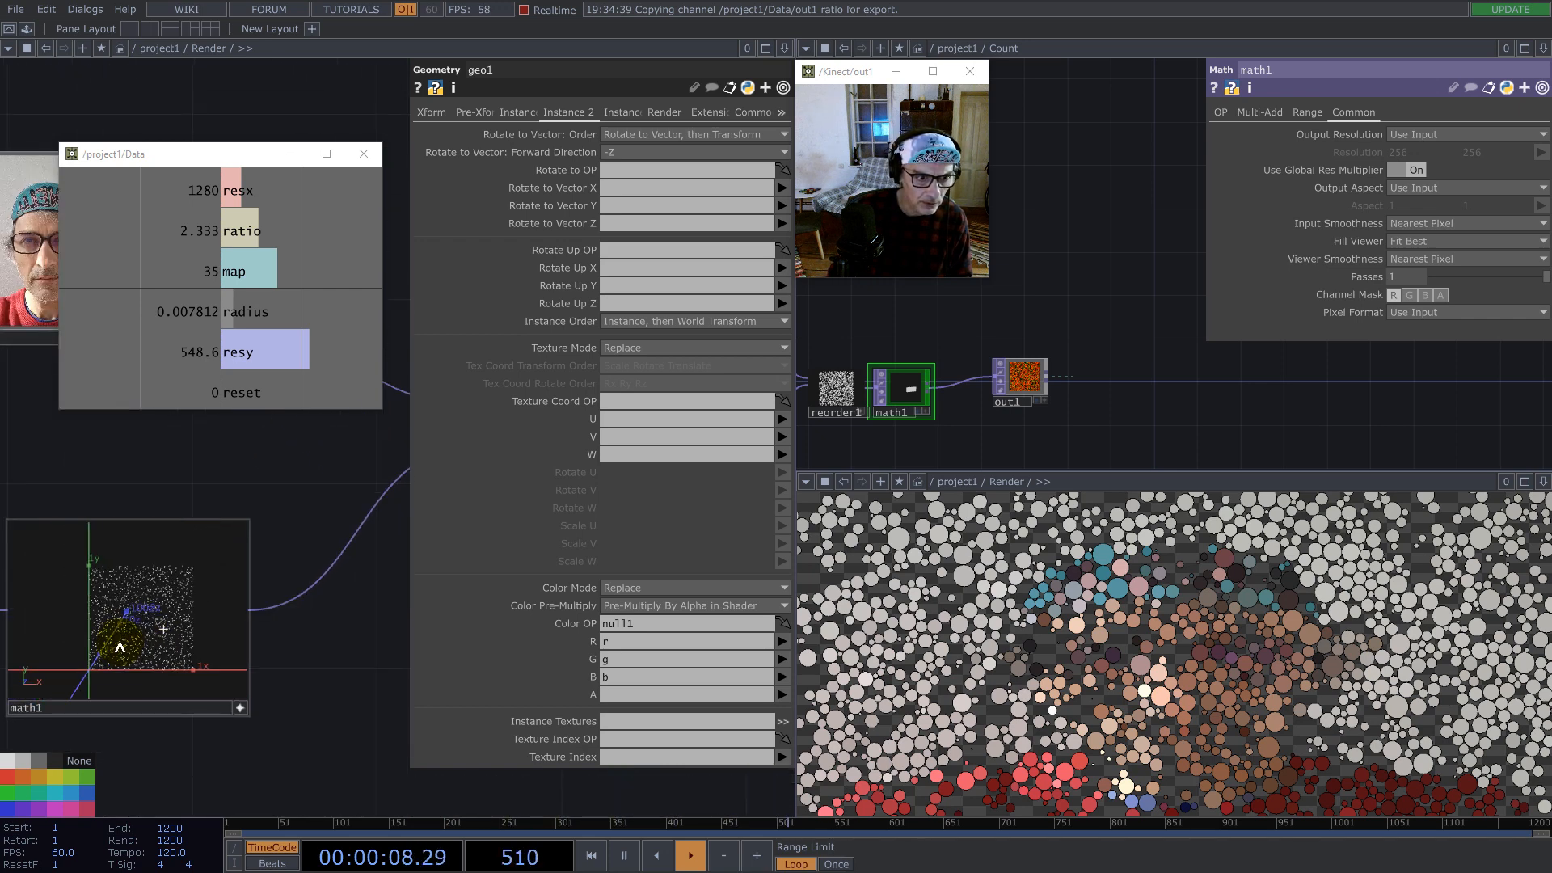
left_click(239, 708)
right_click(173, 632)
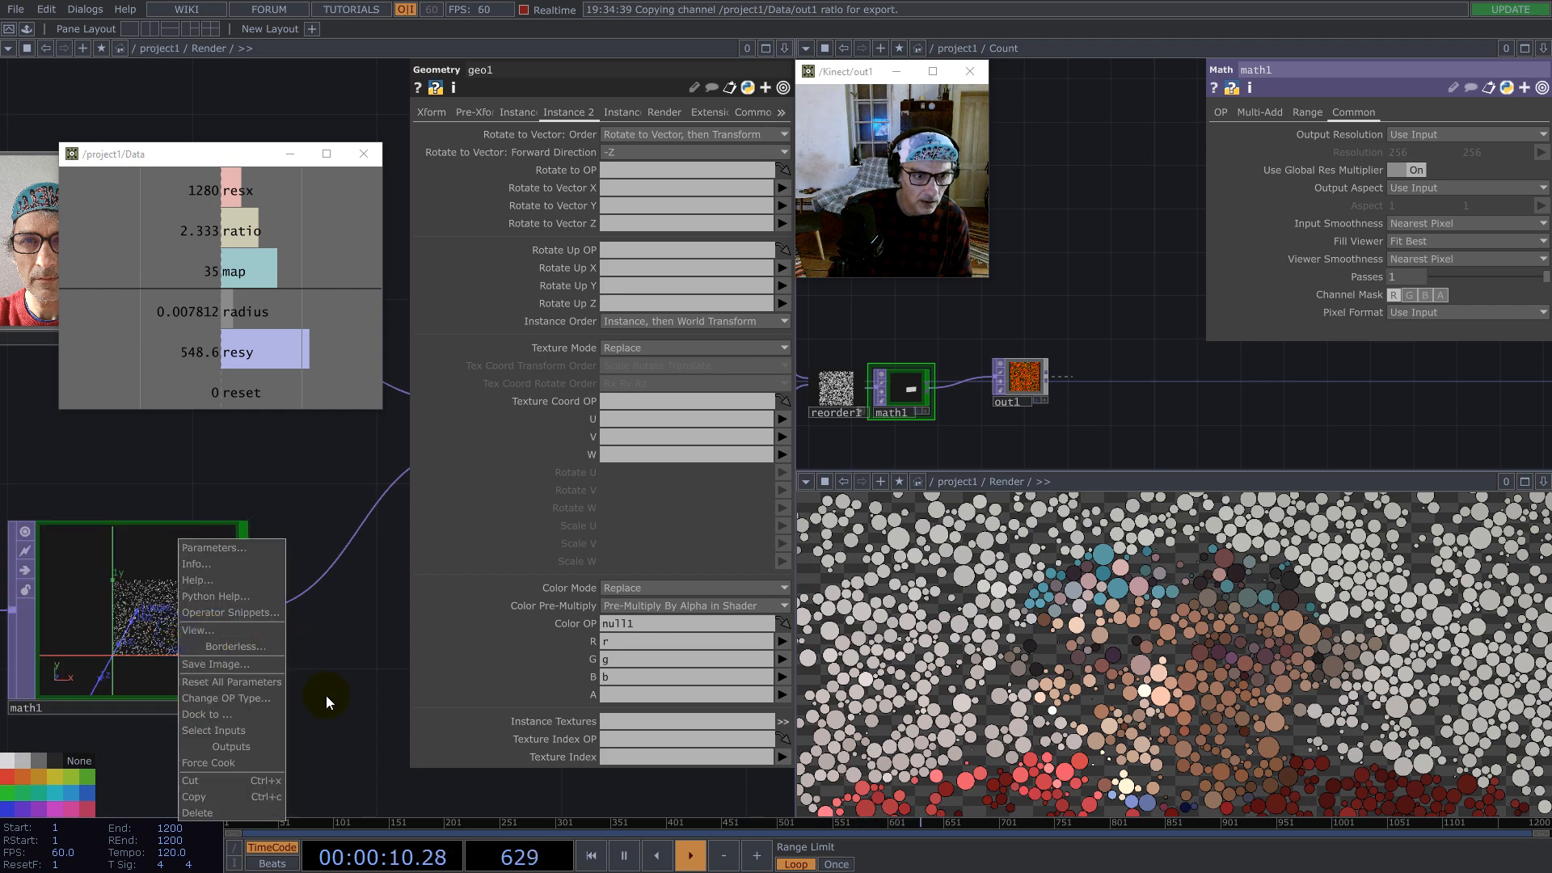
left_click(326, 695)
Step: Examine how the colored instances are laid out in geo1's viewer and compare them with the image branch
scroll(315, 697, "down", 5)
left_click_drag(356, 508, 118, 509)
left_click_drag(330, 717, 57, 461)
scroll(294, 679, "up", 6)
scroll(277, 639, "down", 4)
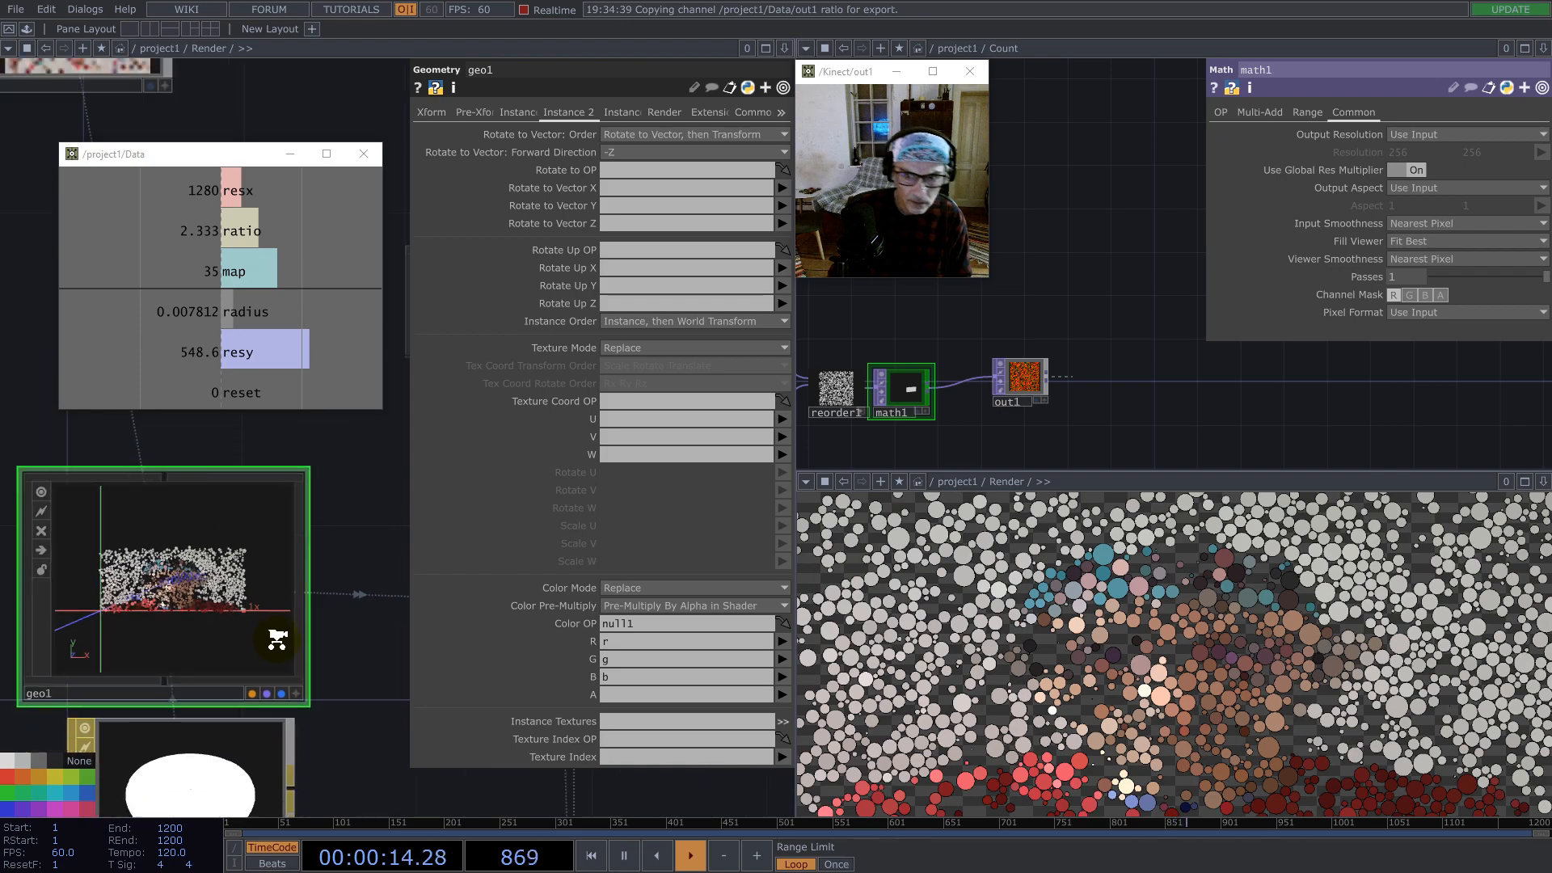
scroll(284, 651, "down", 4)
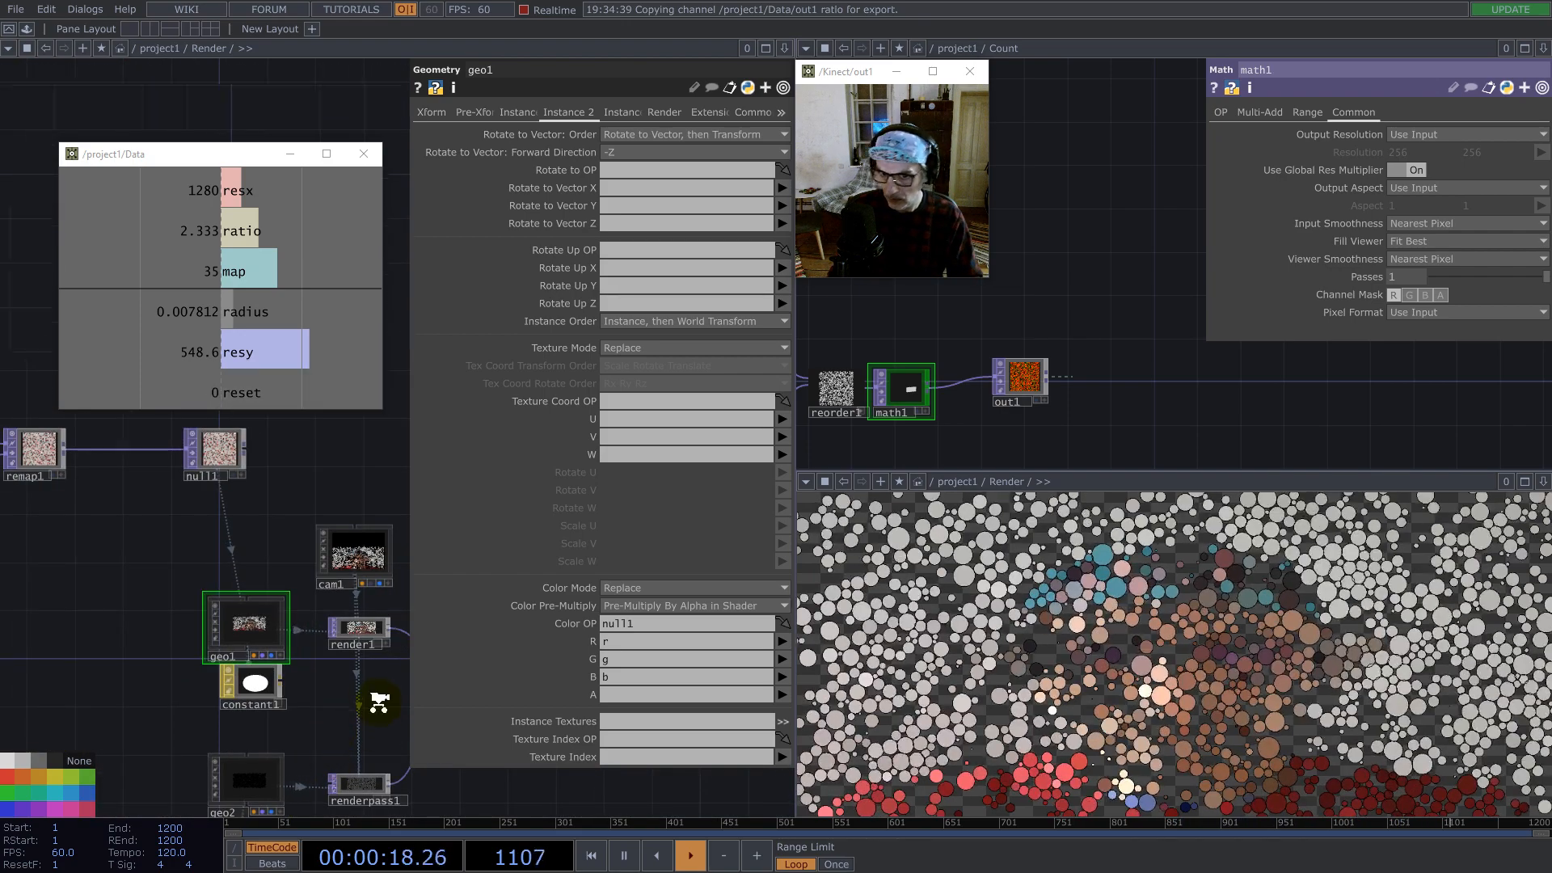
scroll(294, 661, "down", 5)
scroll(261, 643, "up", 5)
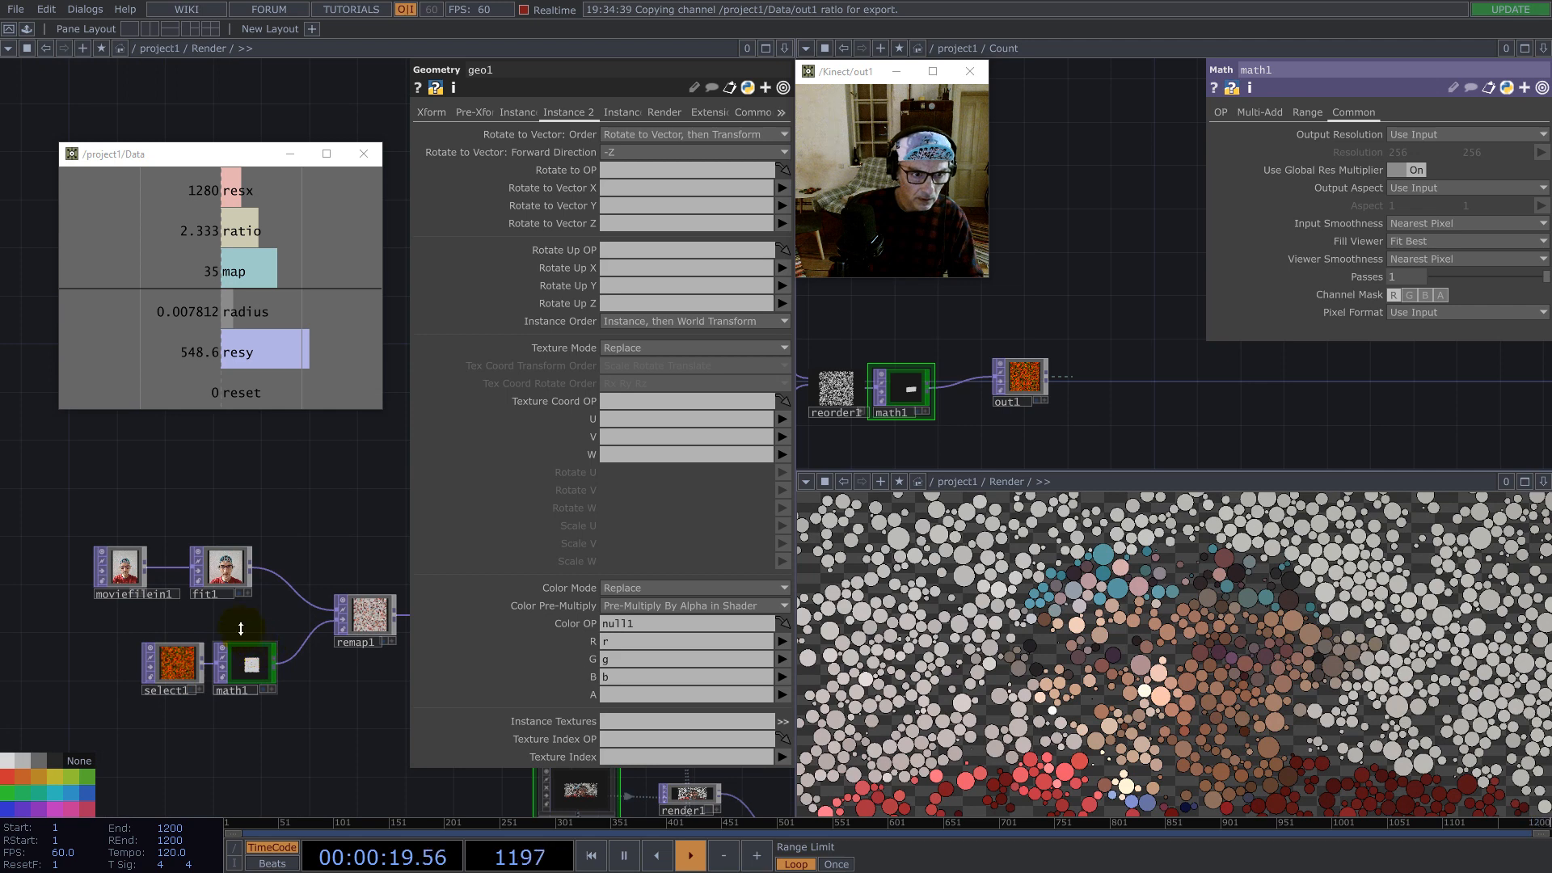
Step: Link Data's resx and resy channels to fit1's resolution width and height
left_click(223, 570)
left_click(221, 564)
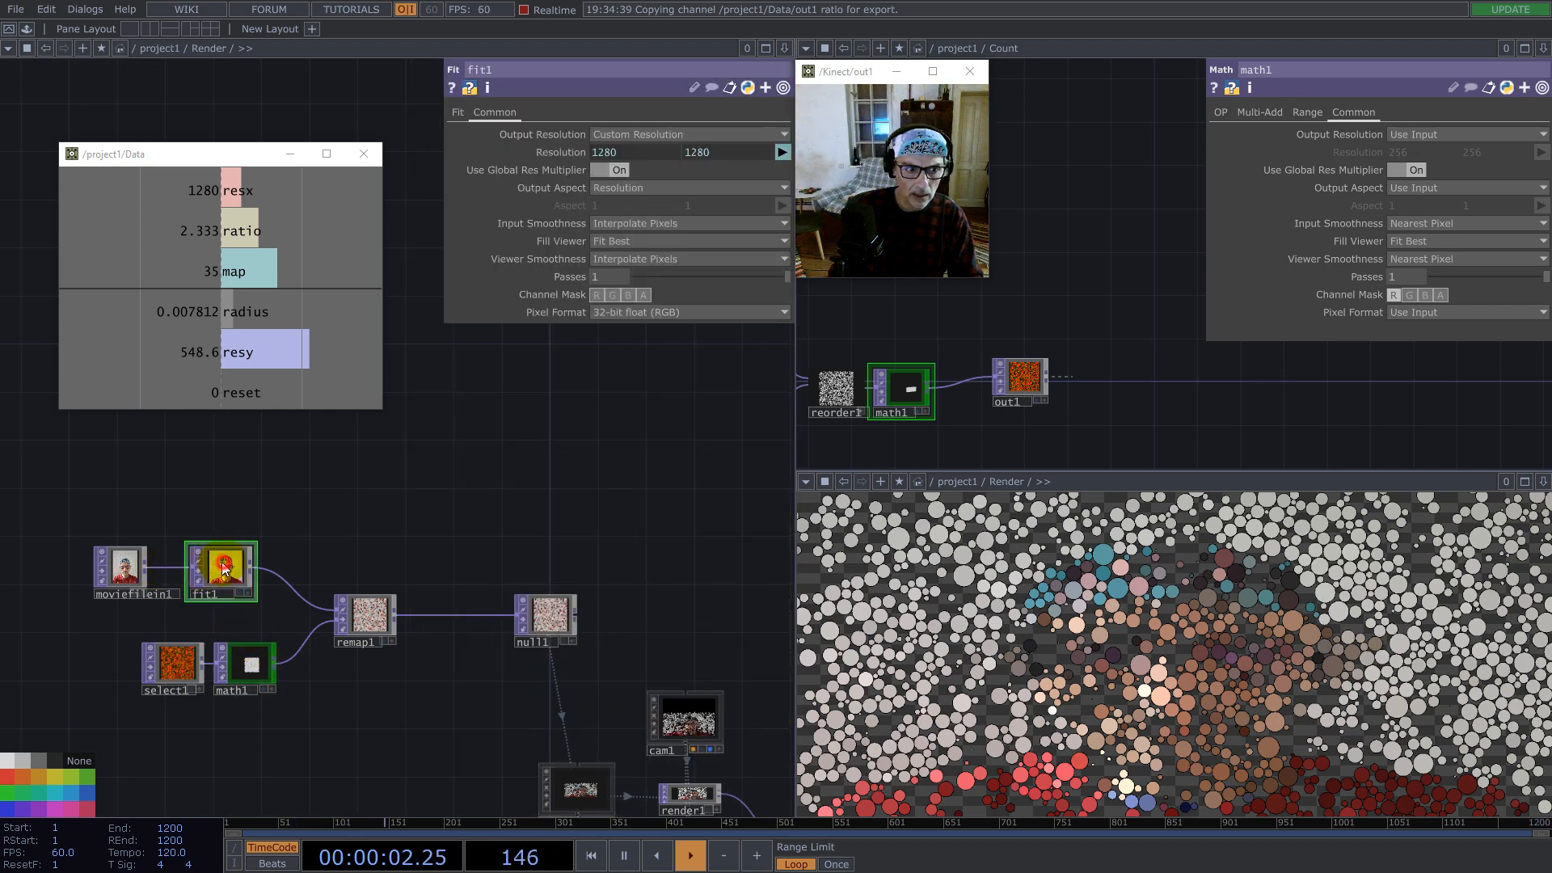
left_click(217, 191)
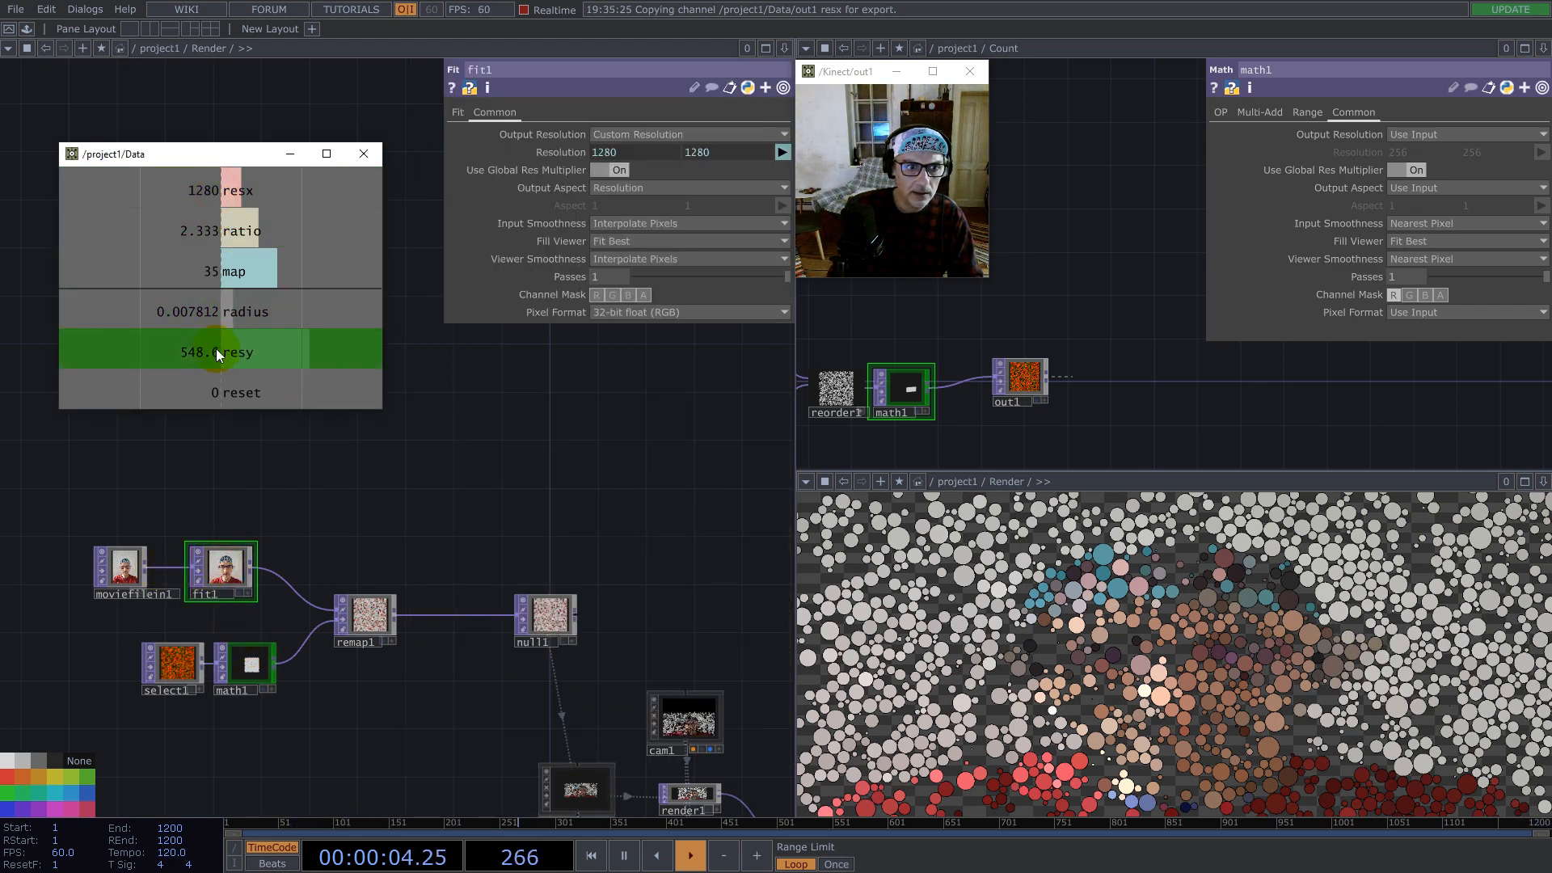
left_click_drag(225, 357, 731, 153)
left_click(731, 146)
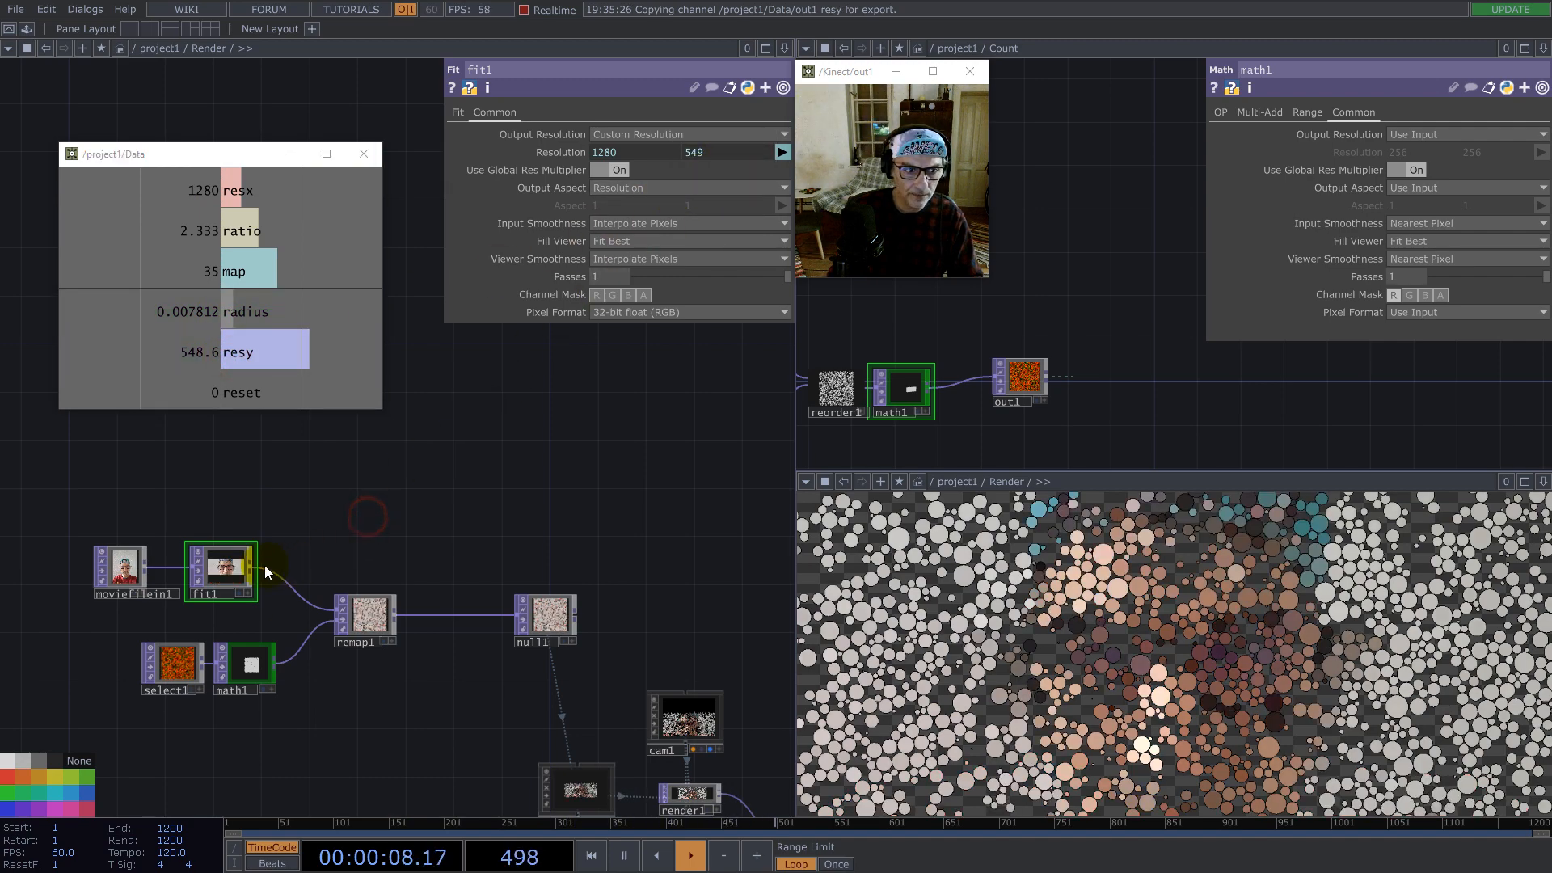
Step: Examine fit1's fit and transform parameters alongside the image branch feeding remap1
scroll(235, 575, "up", 3)
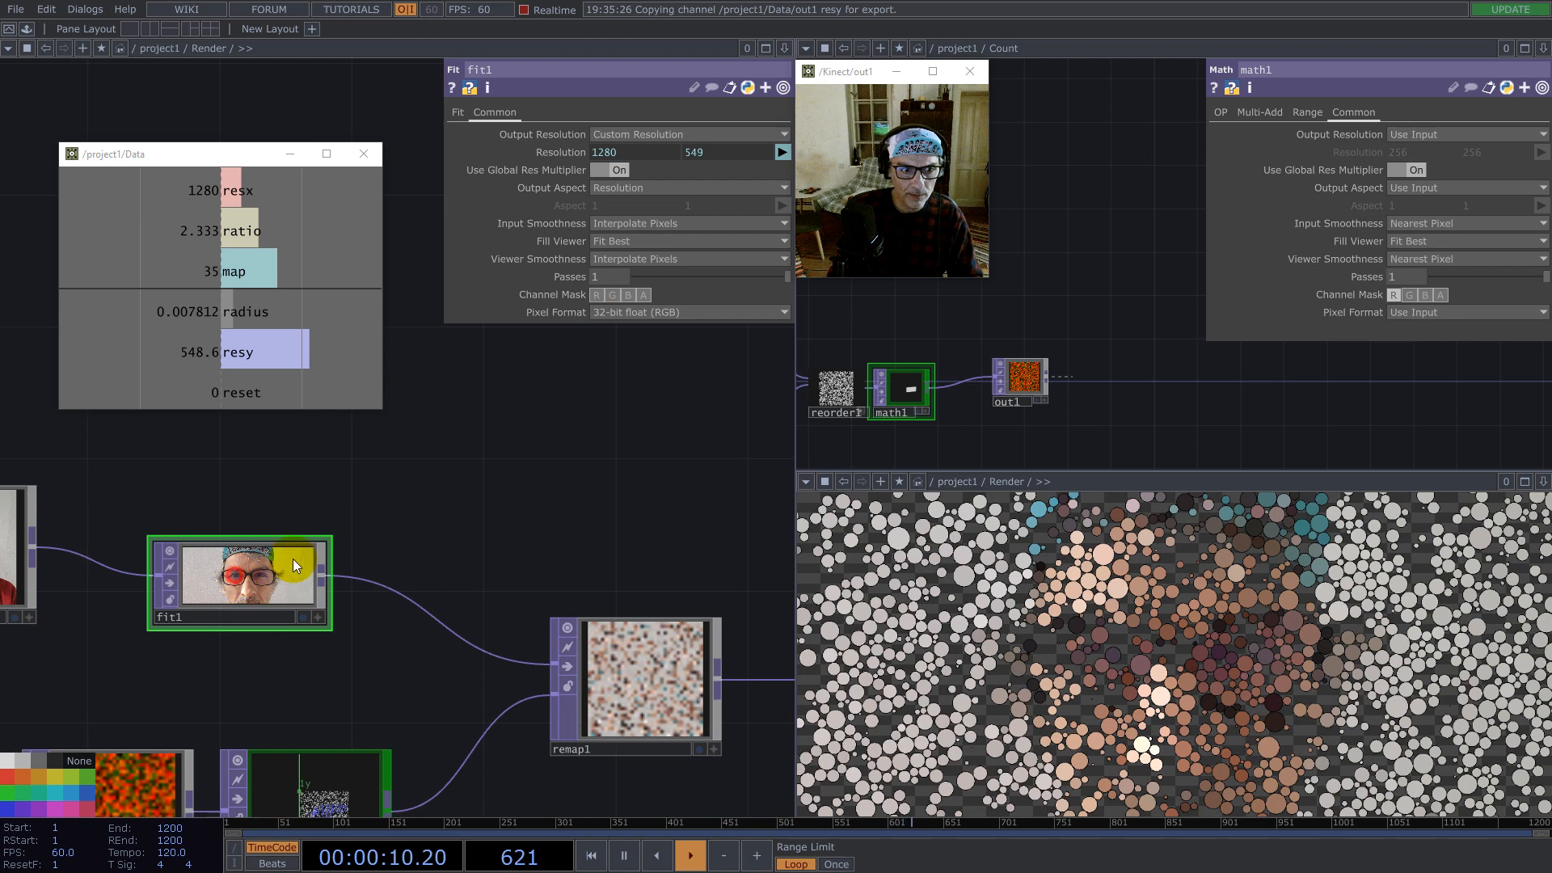
left_click(460, 111)
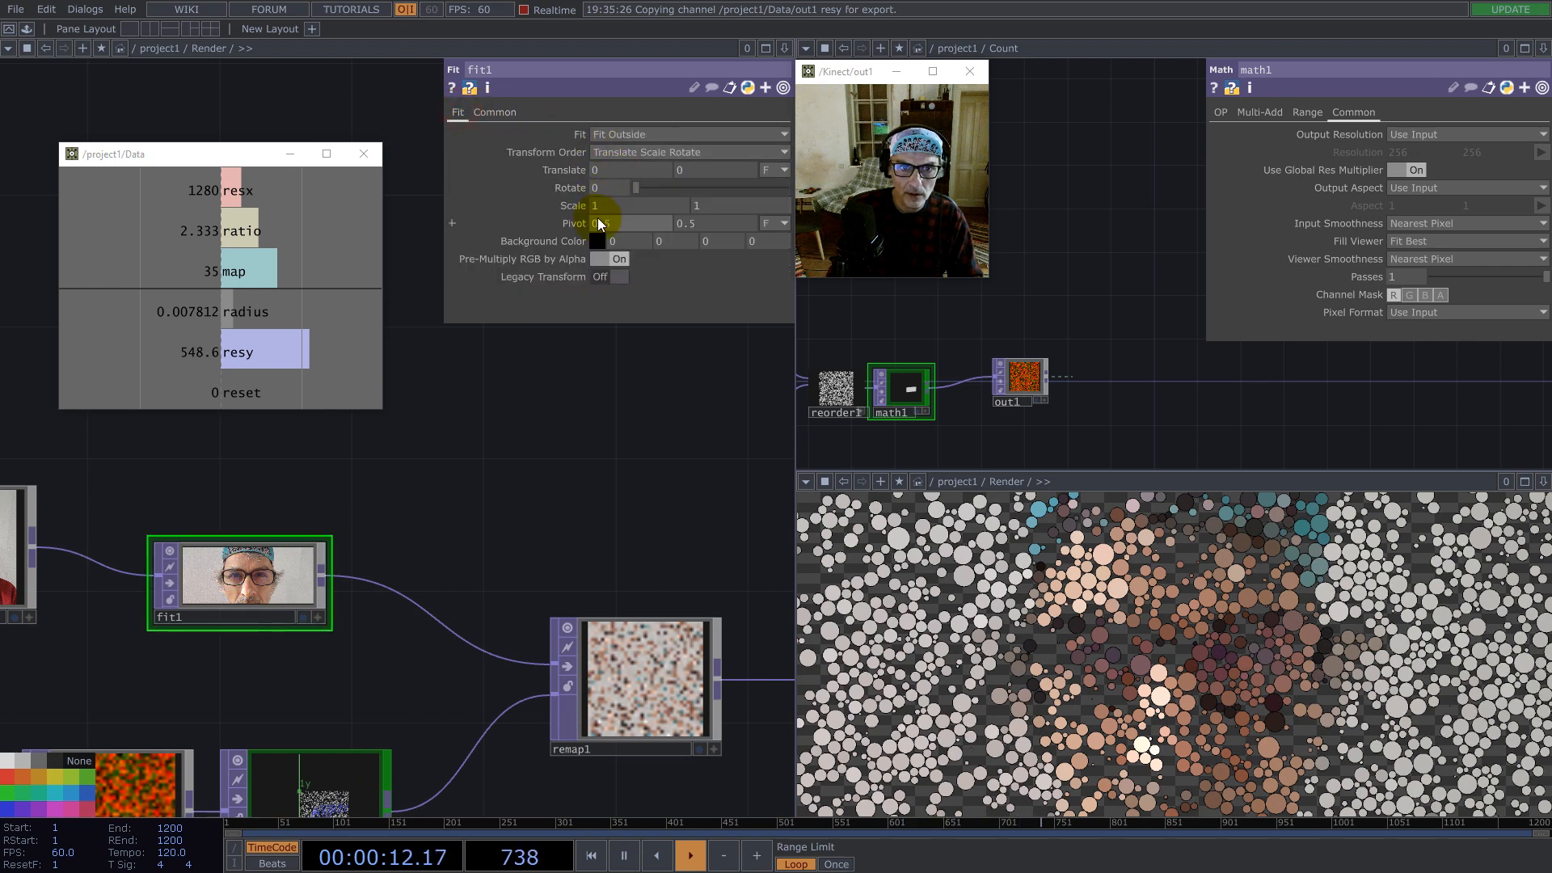
mouse_move(570, 210)
middle_mouse_down()
mouse_move(450, 204)
mouse_move(575, 210)
middle_mouse_up()
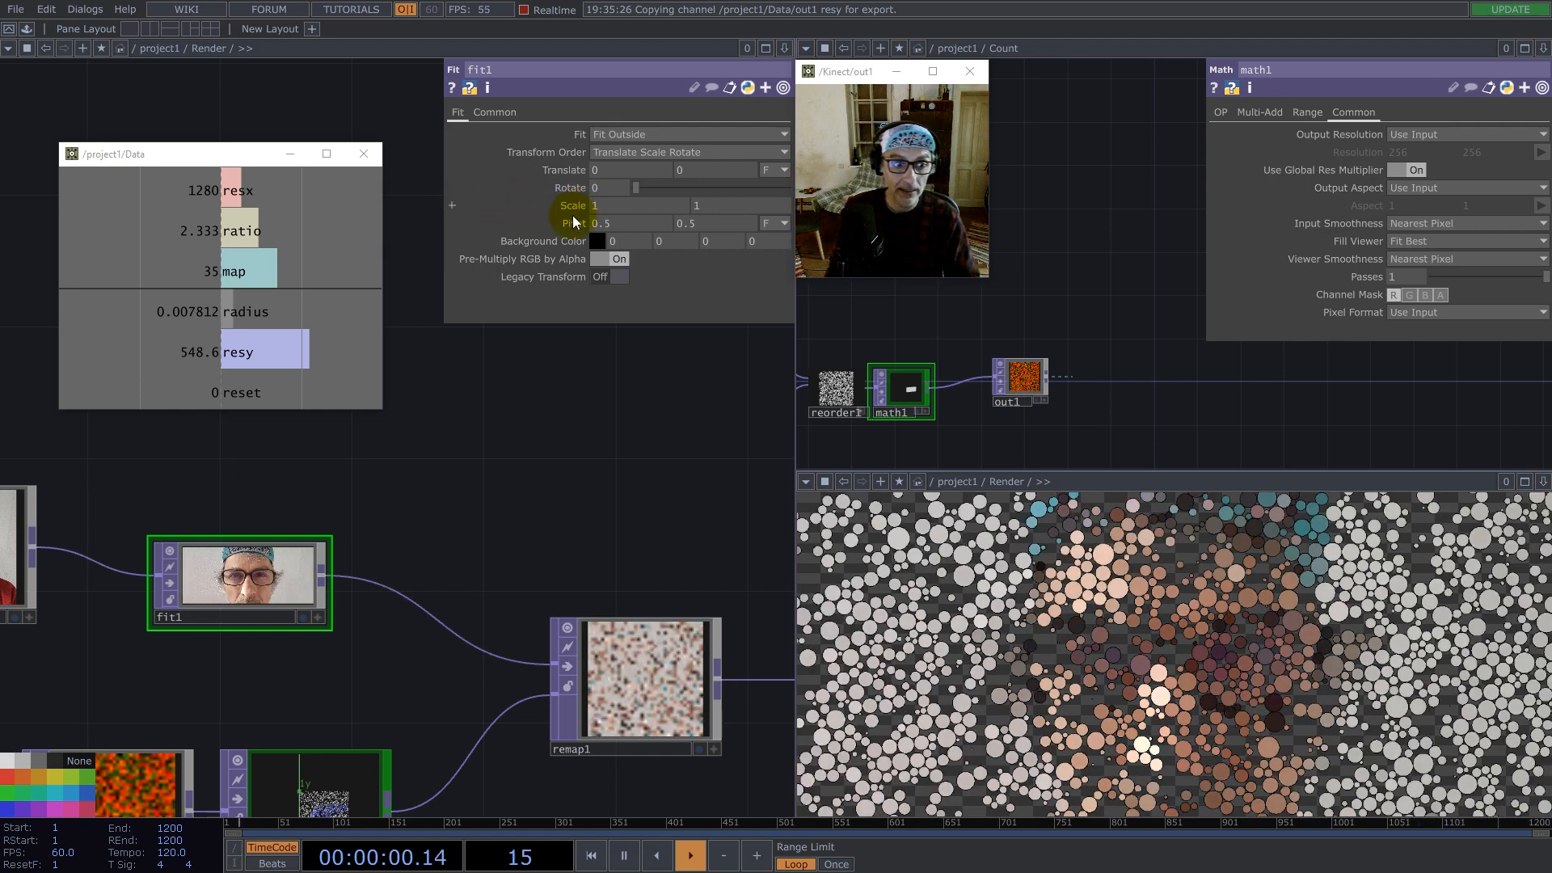
scroll(591, 532, "down", 3)
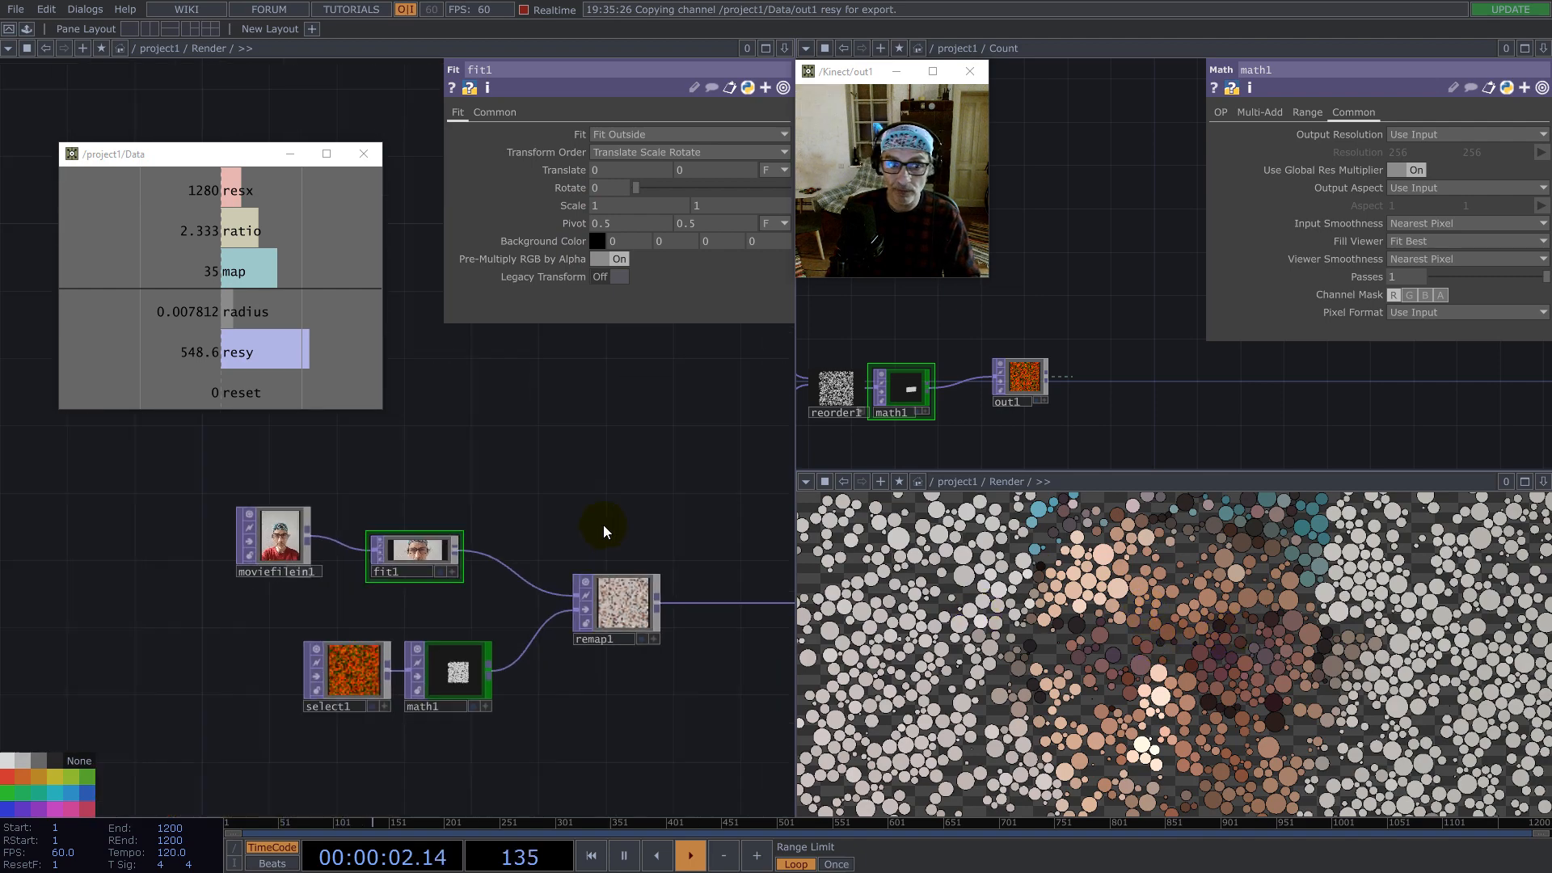
scroll(605, 524, "down", 3)
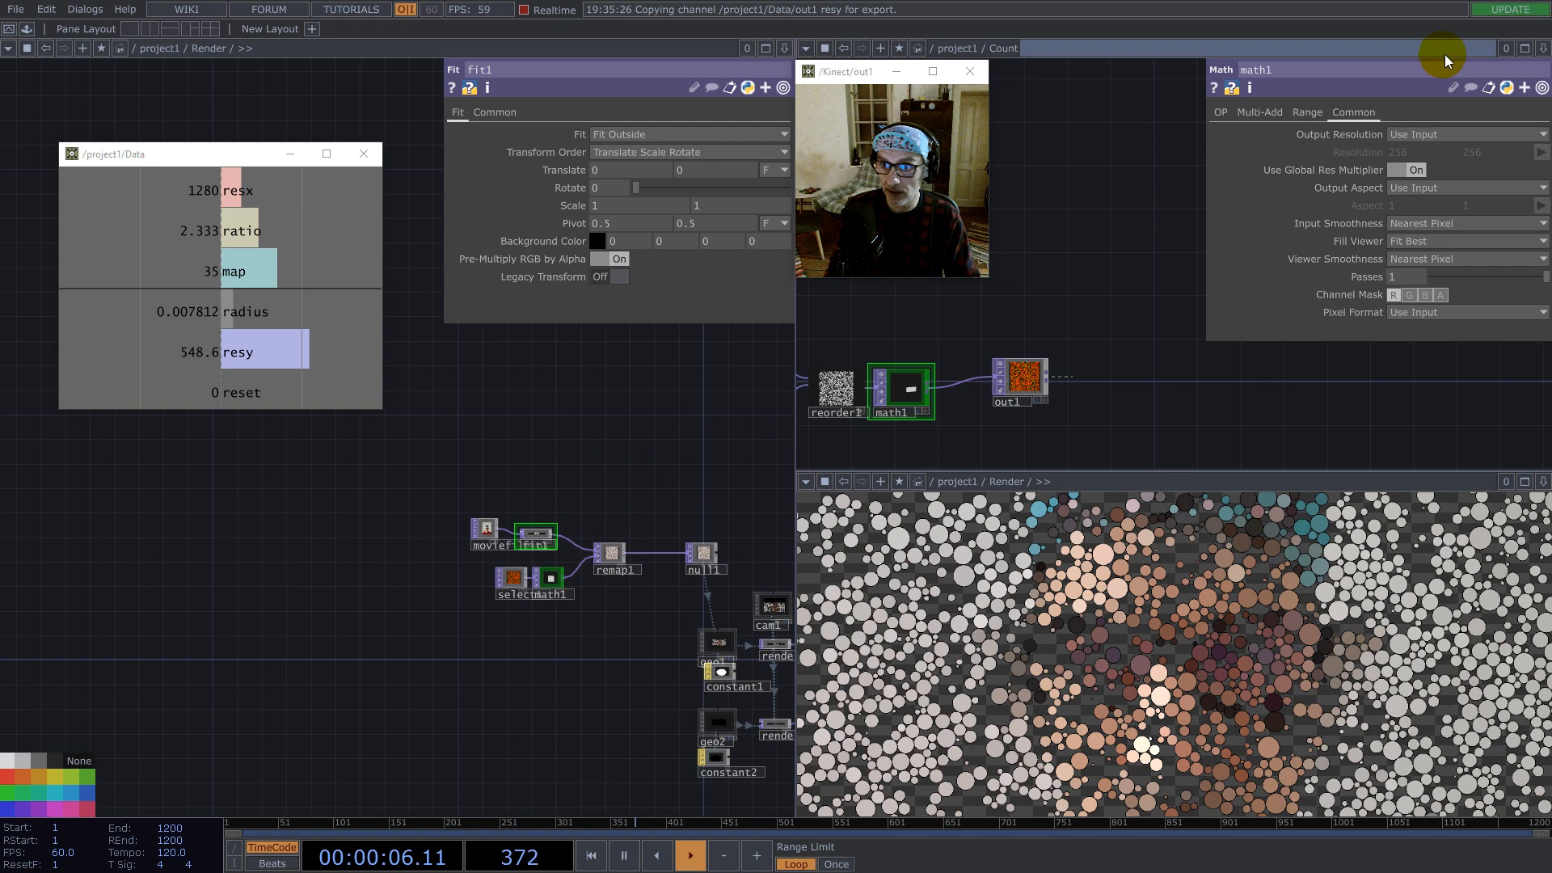
Step: Close the lower Render viewer pane and minimize the Kinect preview window
left_click(1543, 481)
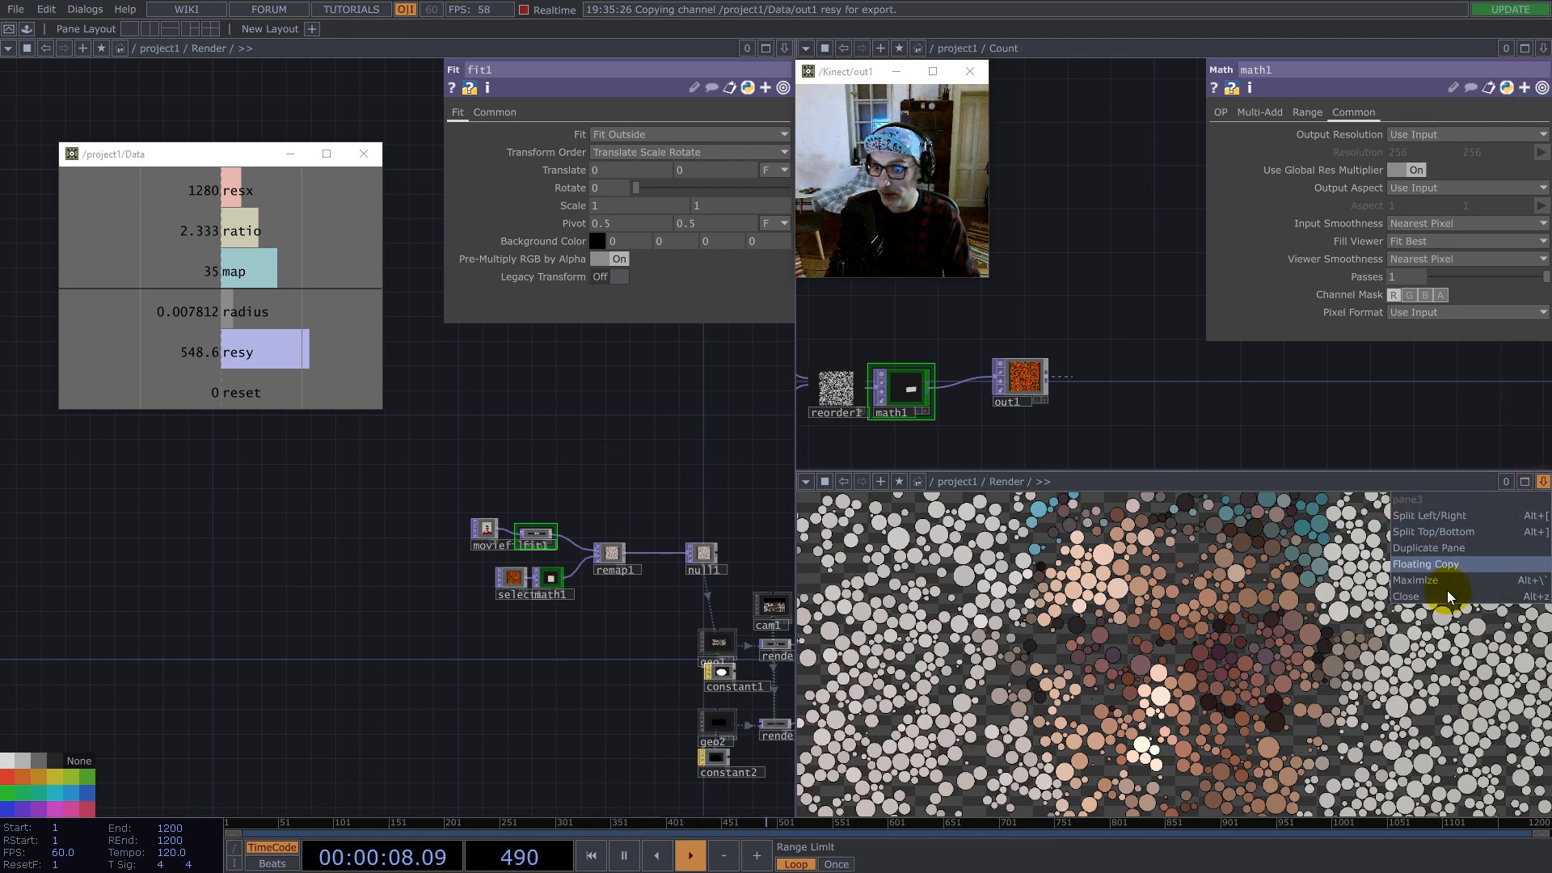
left_click(1438, 594)
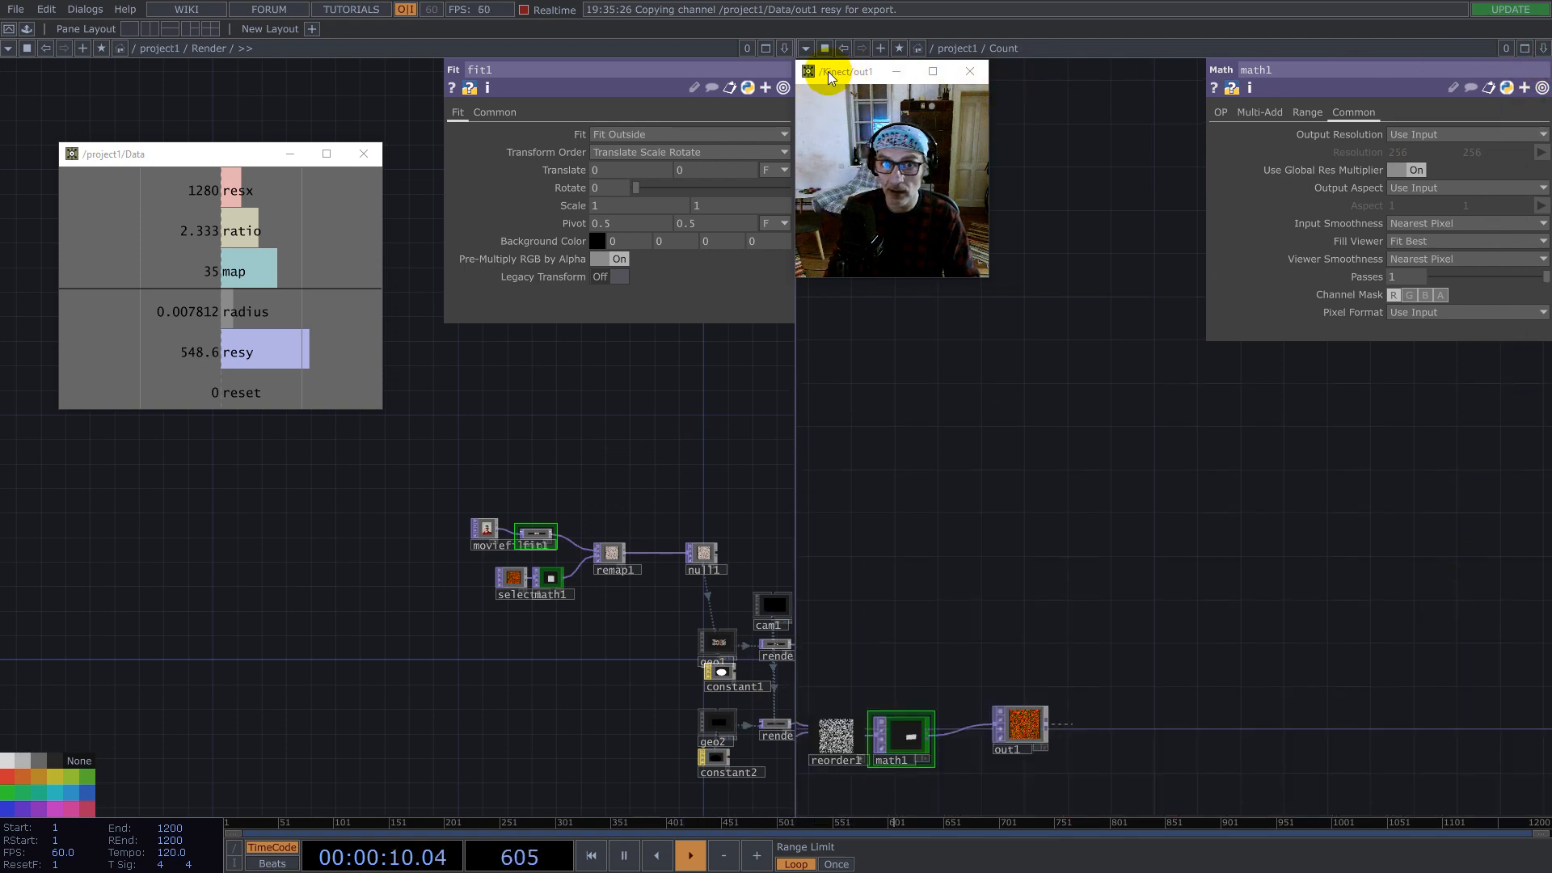
left_click(897, 73)
Step: Turn the Count network pane into a TOP viewer and display the Render component's output in it
left_click(805, 47)
left_click(814, 115)
left_click_drag(607, 496, 339, 506)
scroll(364, 551, "down", 10)
scroll(408, 607, "down", 5)
left_click_drag(412, 604, 1087, 45)
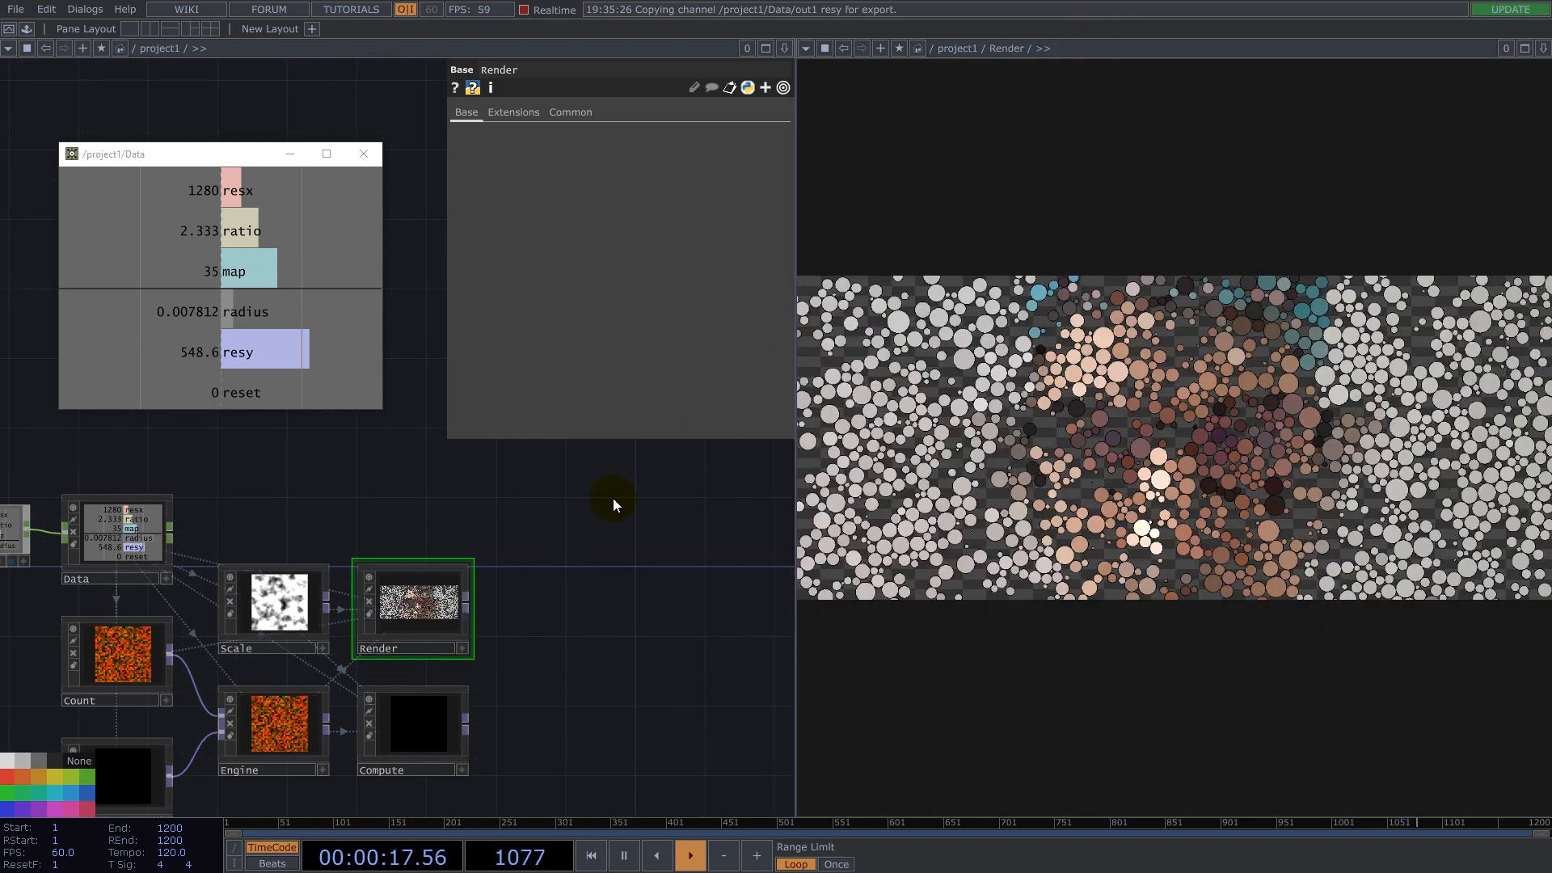
Step: Set the ratio channel of the constant1 CHOP feeding Data to 1
left_click_drag(113, 535, 296, 528)
left_click(162, 522)
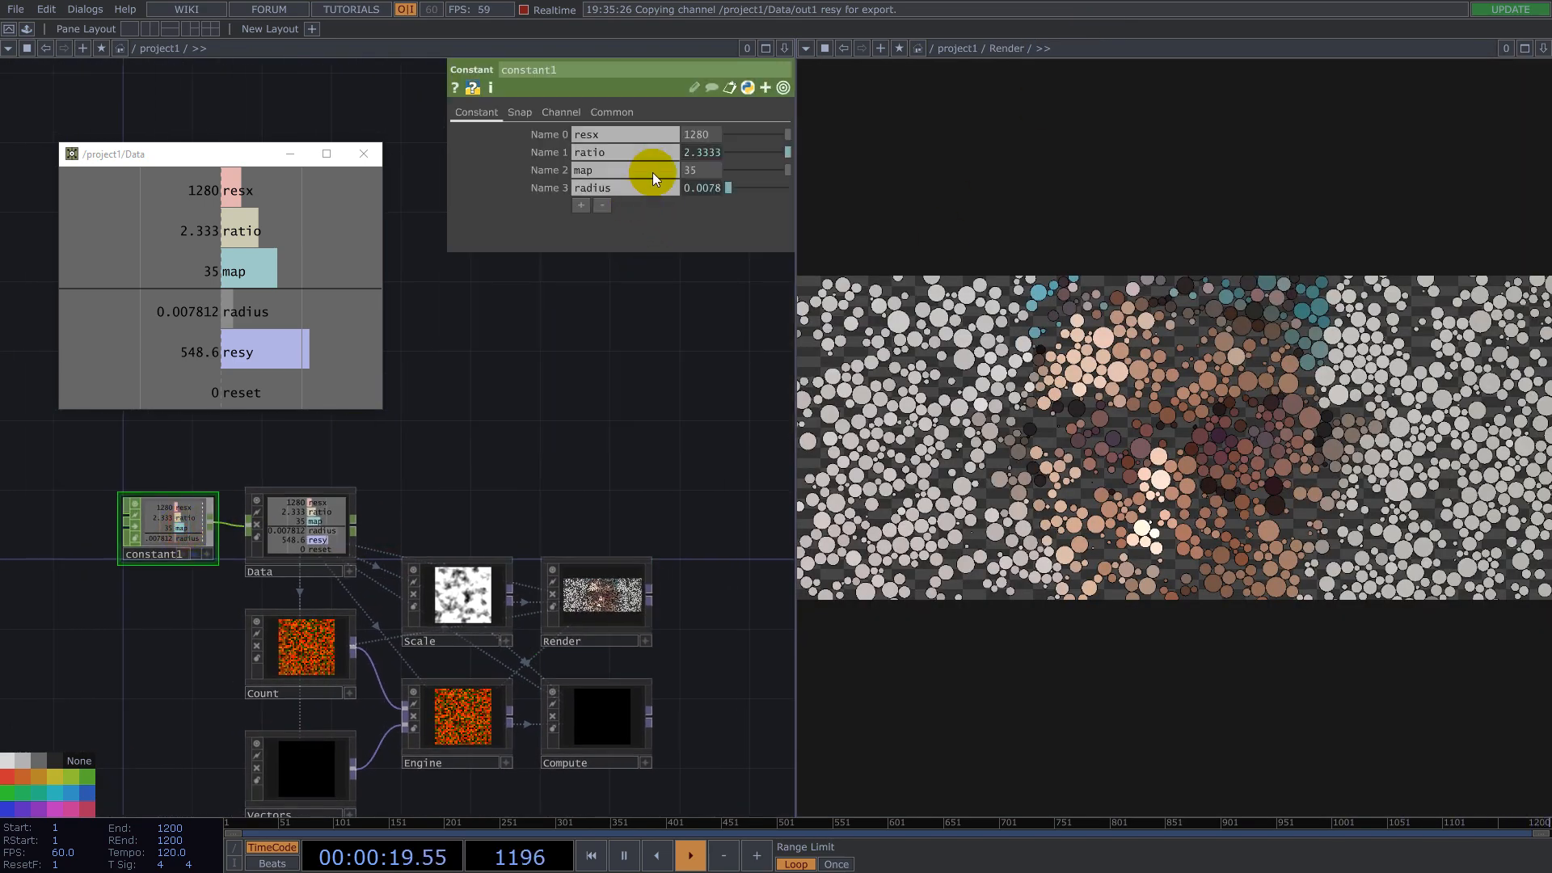
left_click(701, 154)
left_click(594, 169)
type("1")
key("Return")
left_click(574, 467)
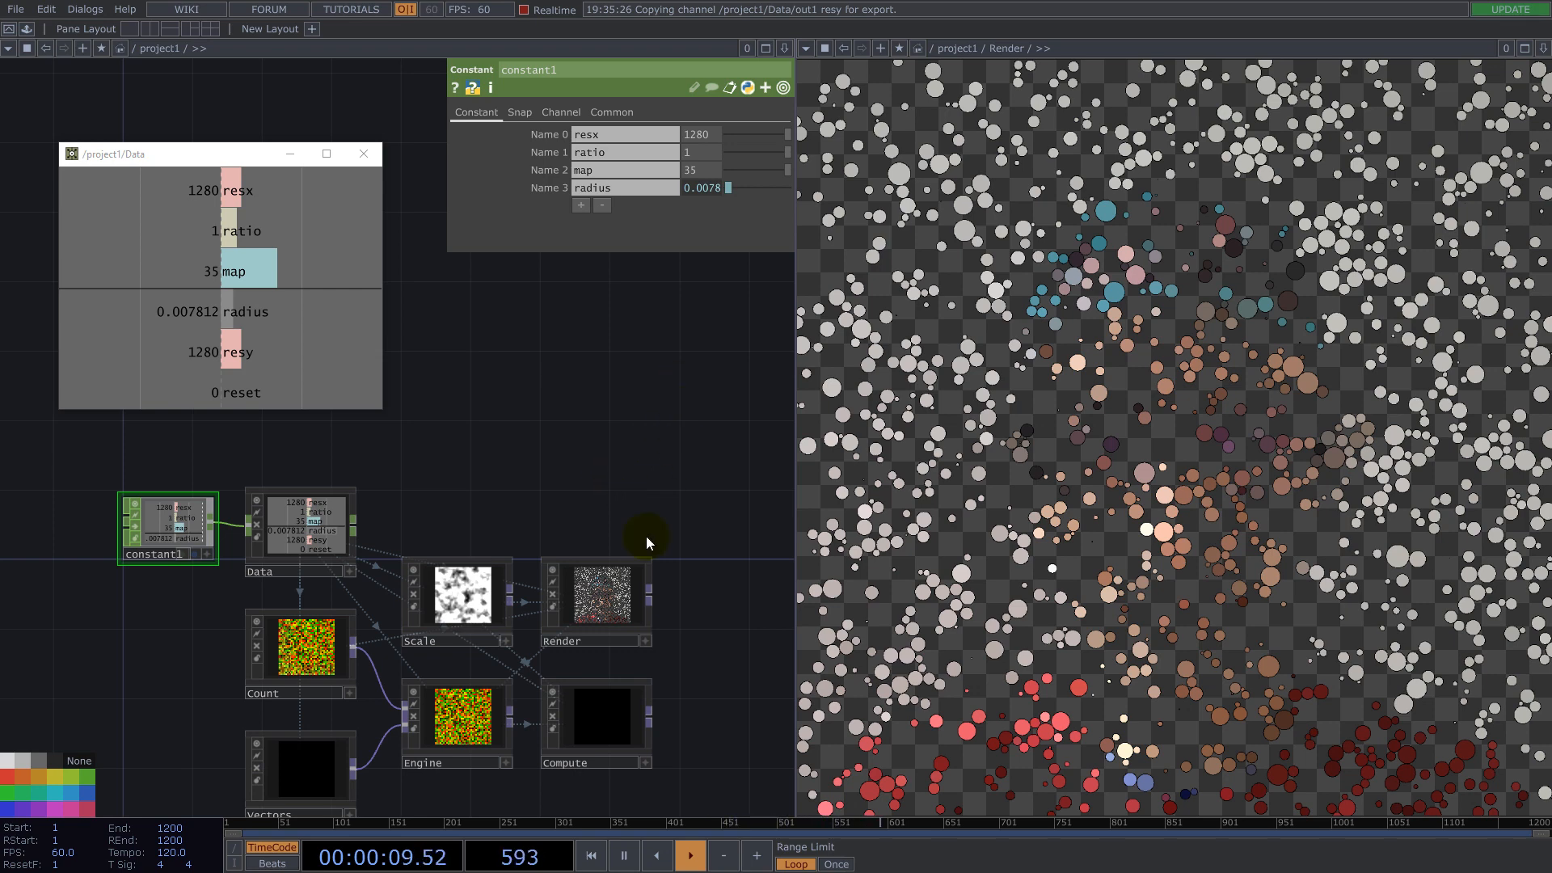
Step: Insert an RGB Key TOP between over1 and out1 inside the Render component
double_click(602, 592)
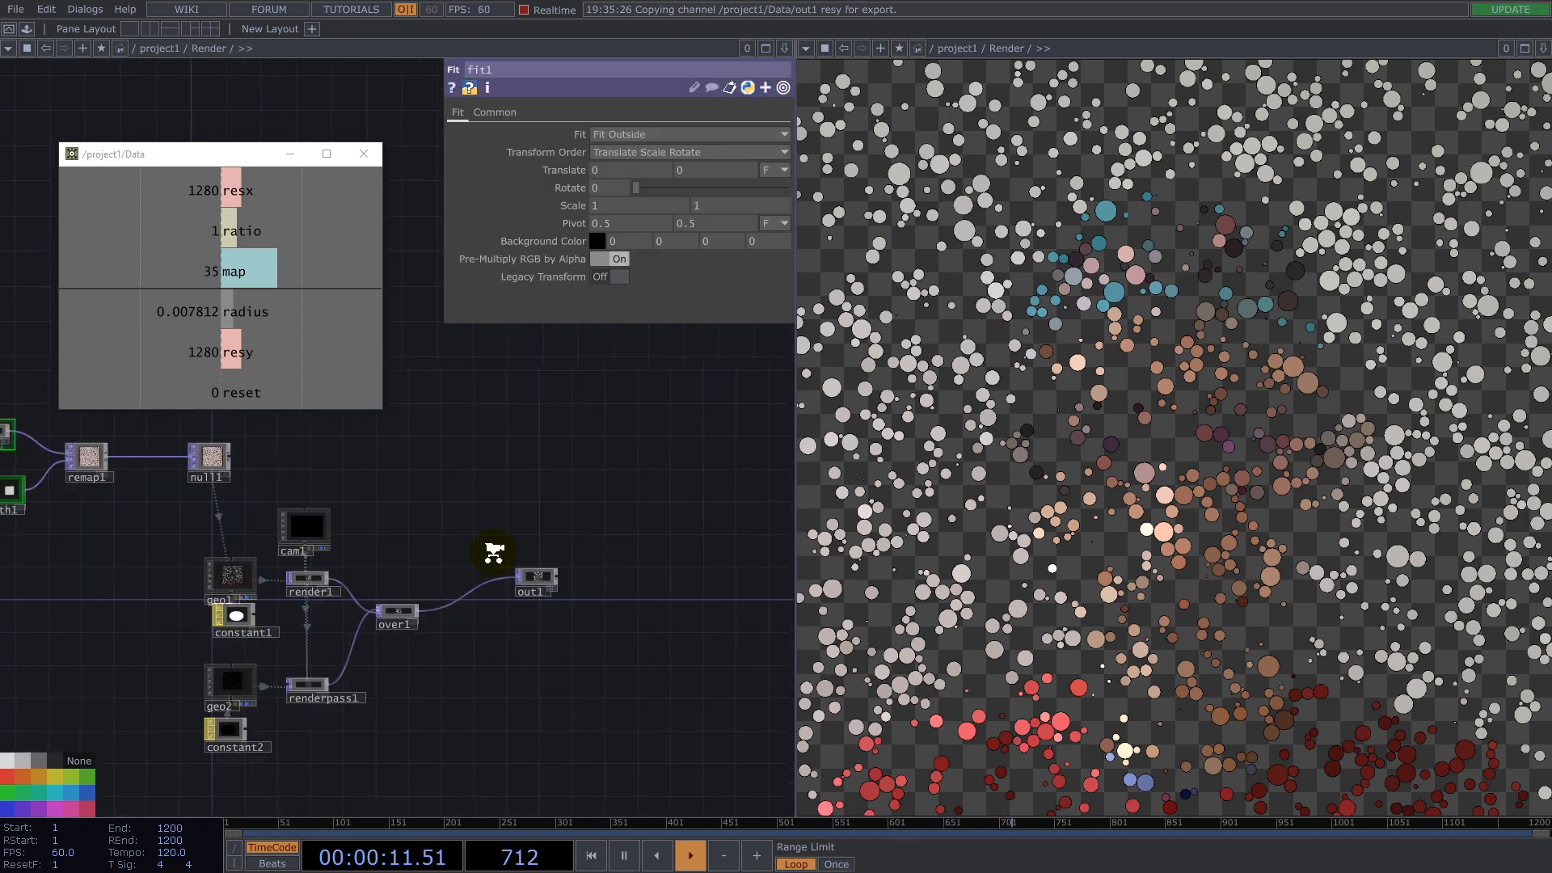
right_click(477, 605)
left_click(493, 589)
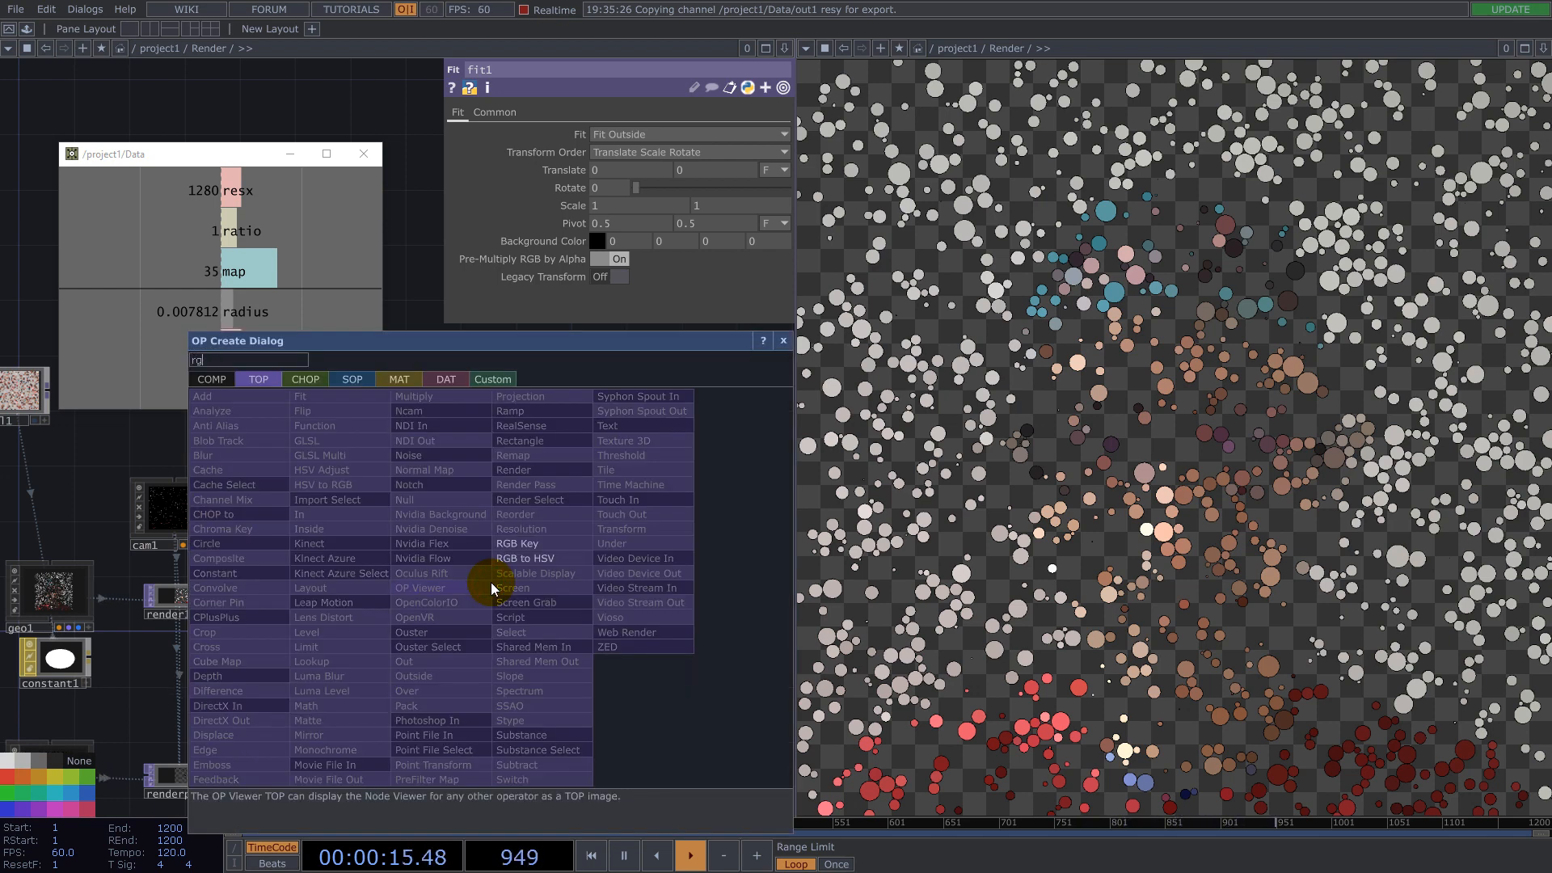
left_click(517, 543)
left_click(483, 611)
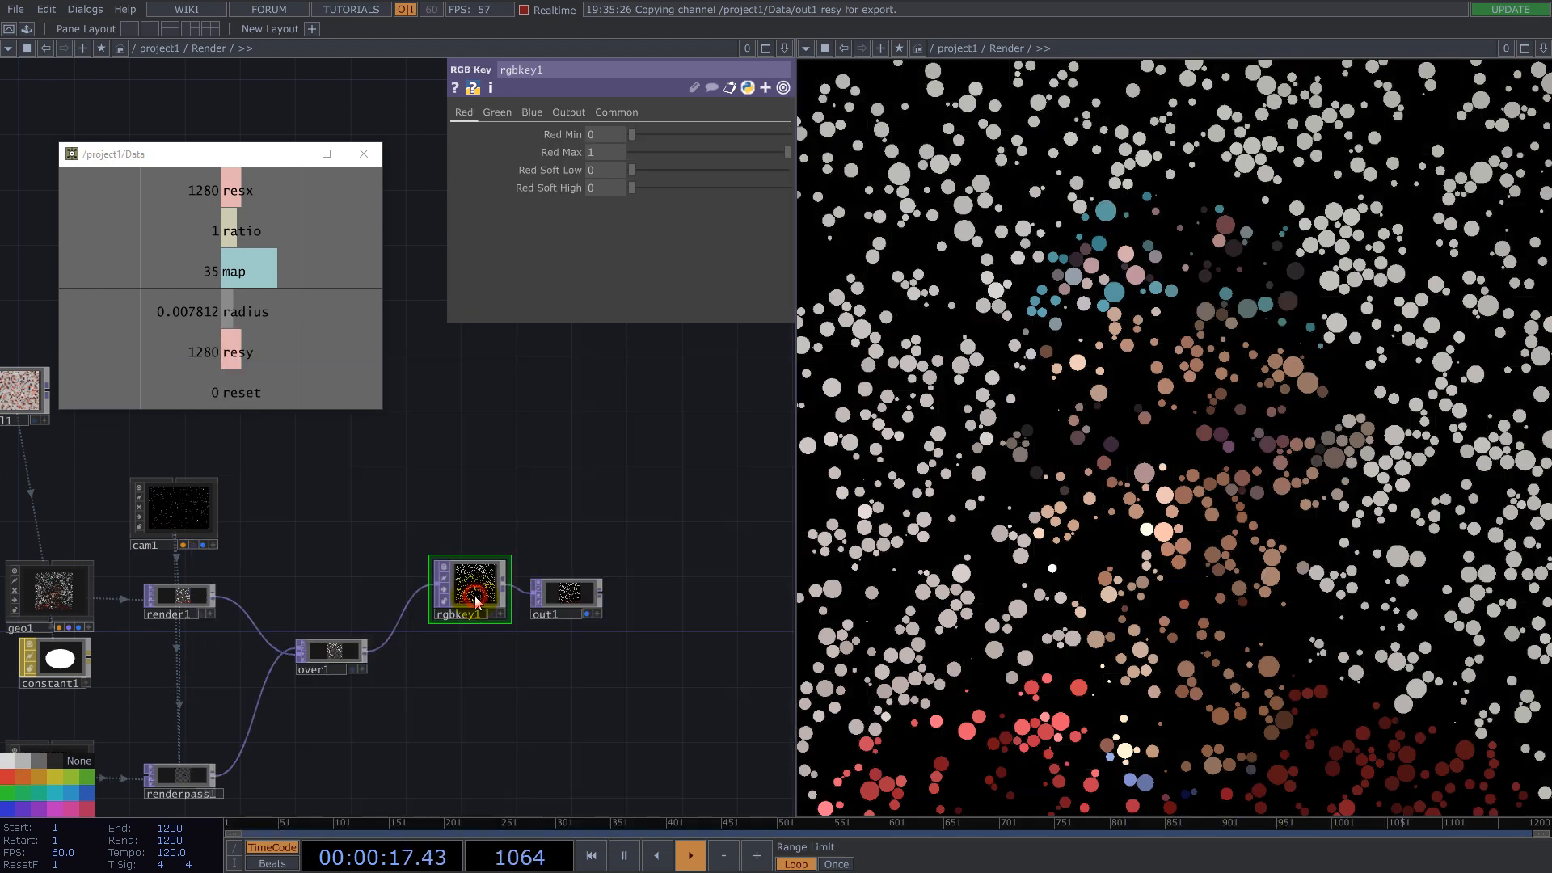
Step: Set the radius channel in the project-level constant1 to about 0.0156 and bring back the Kinect preview window
scroll(615, 558, "down", 3)
scroll(589, 596, "down", 5)
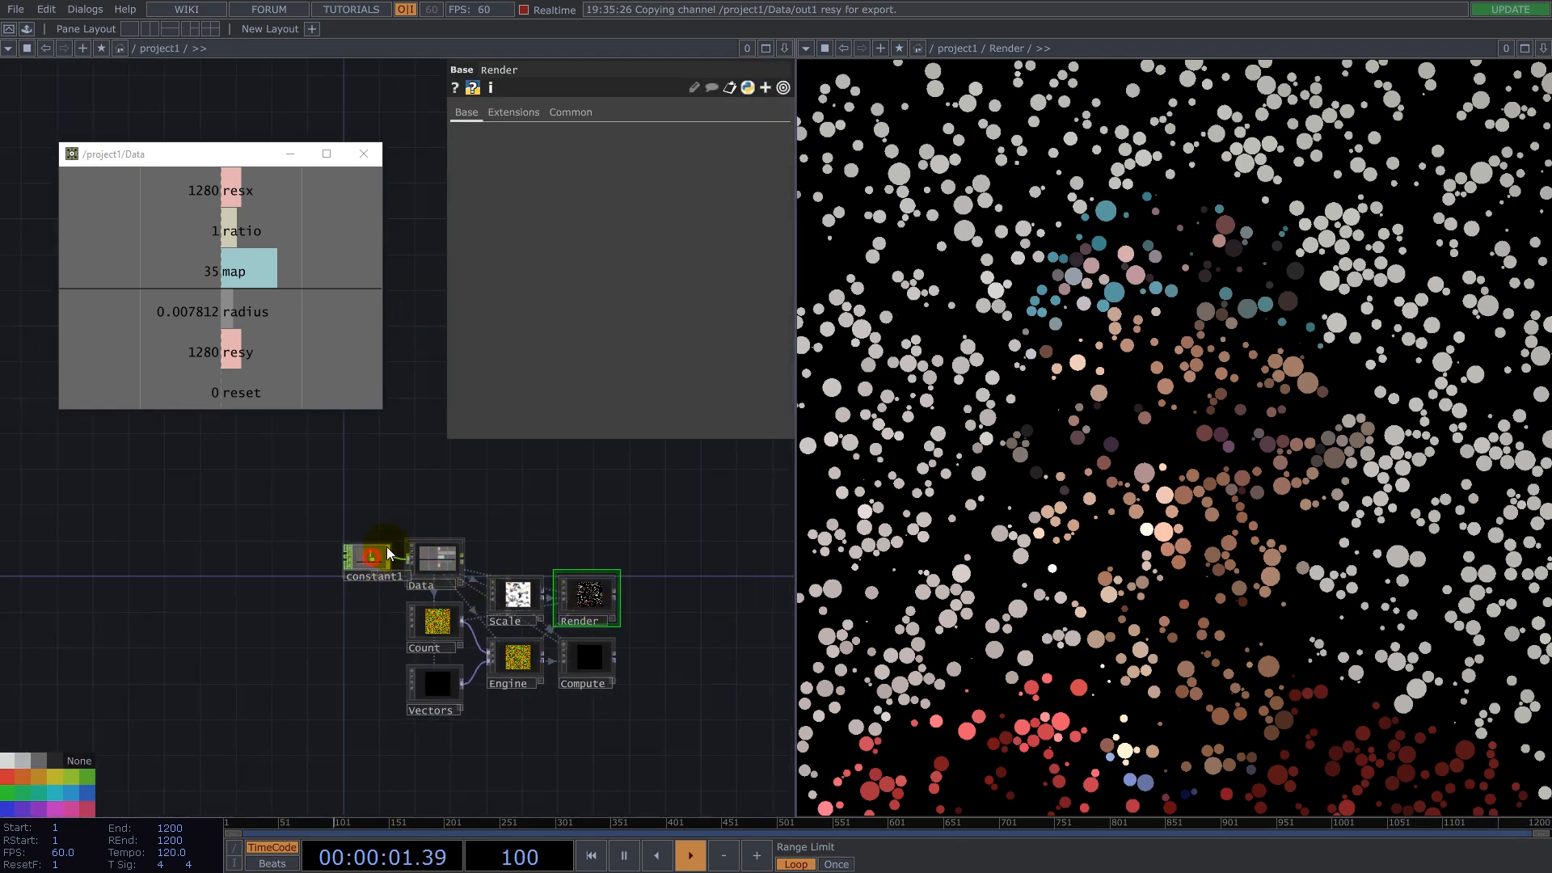
left_click(365, 556)
left_click_drag(676, 189, 703, 191)
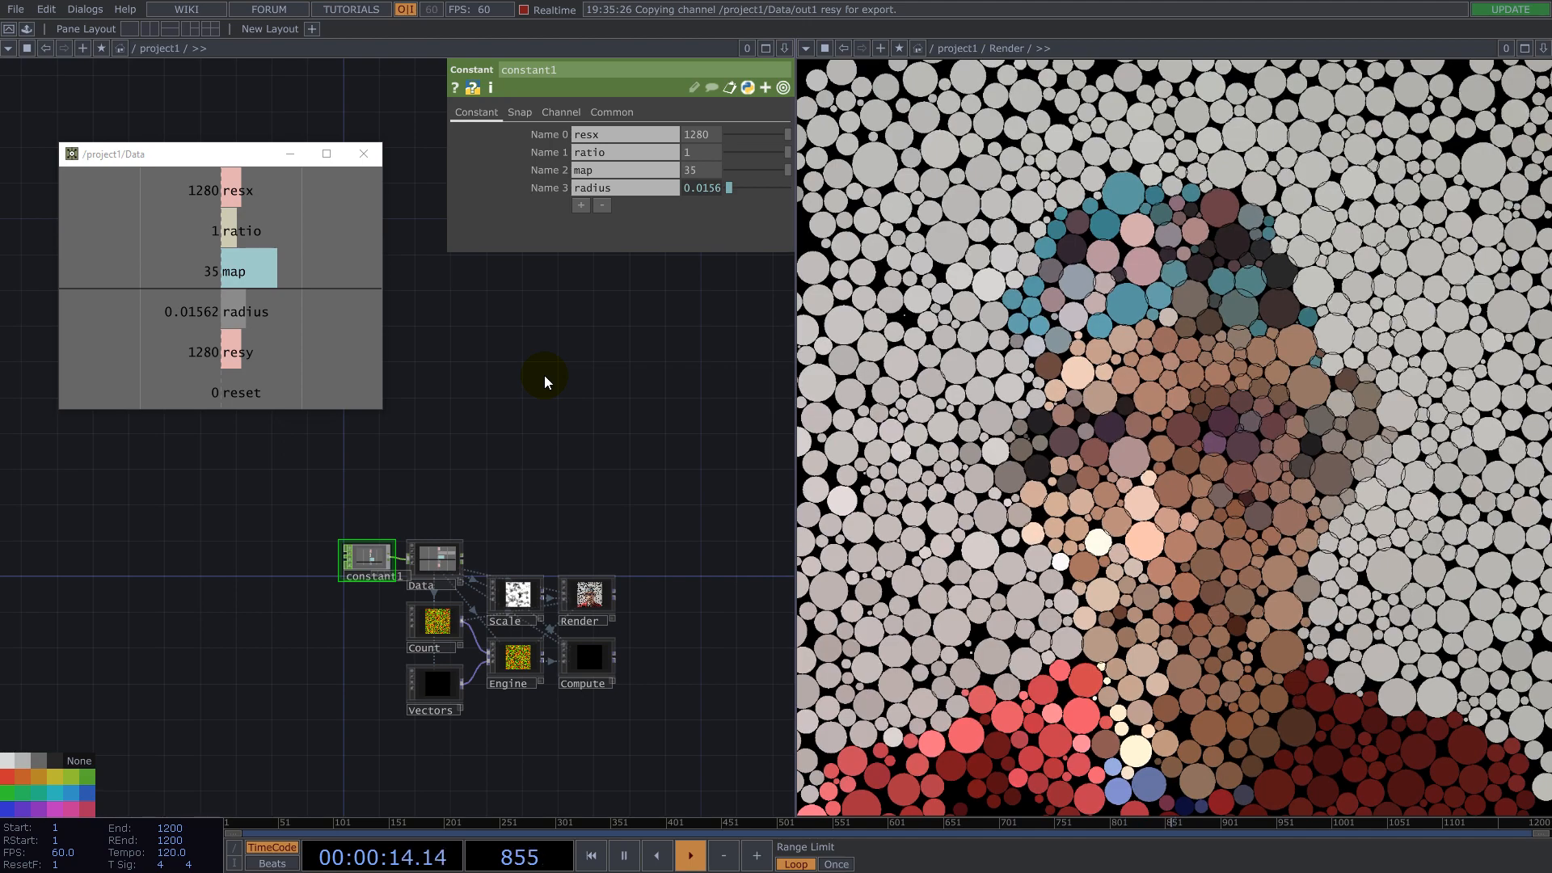
left_click(991, 244)
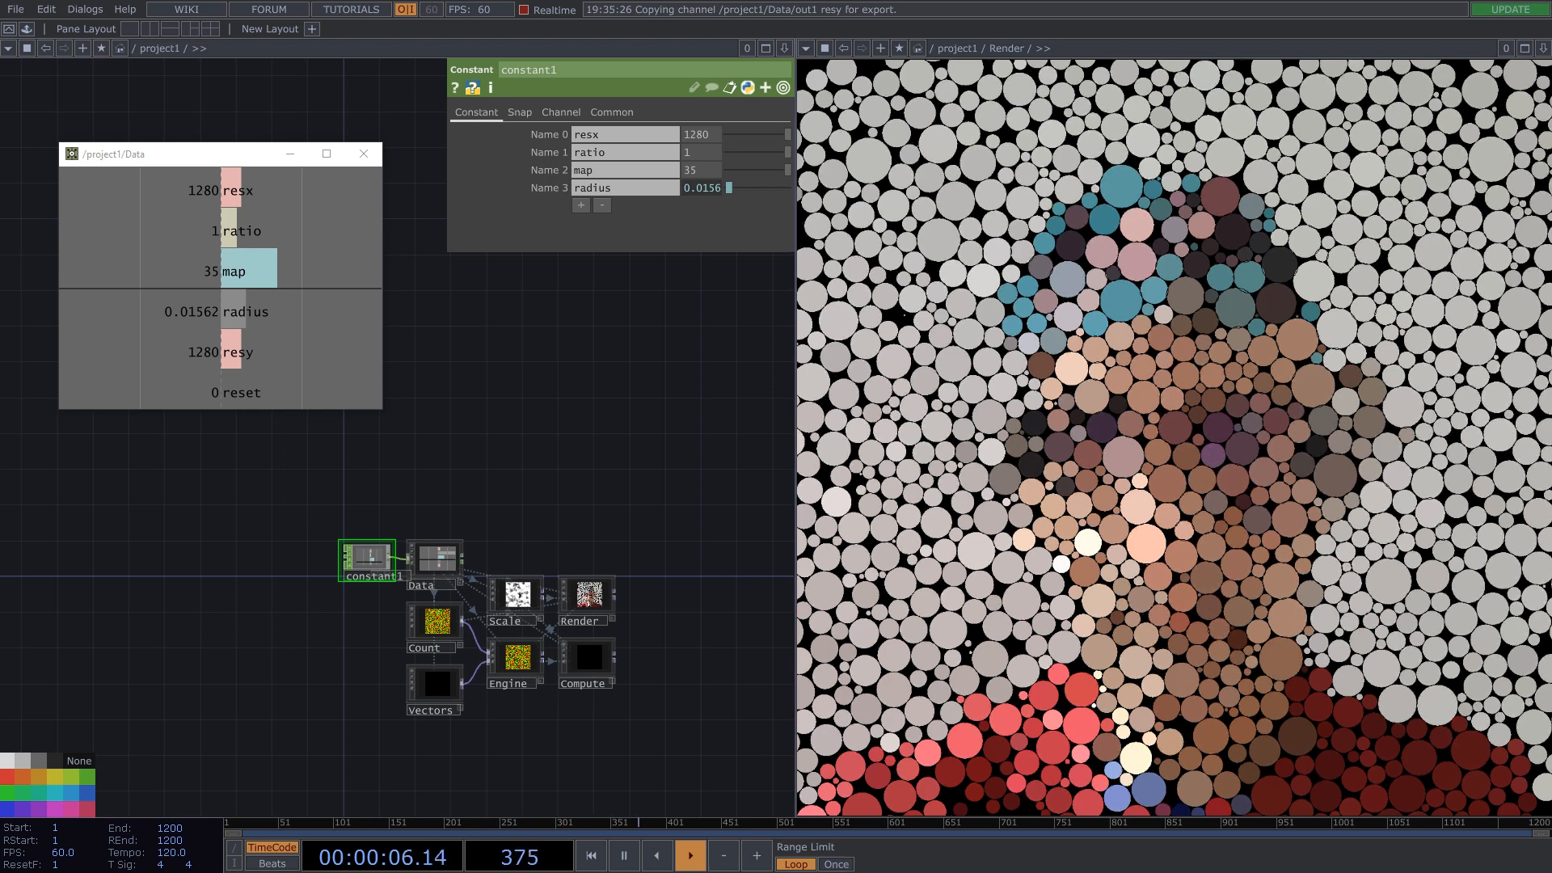
left_click(776, 863)
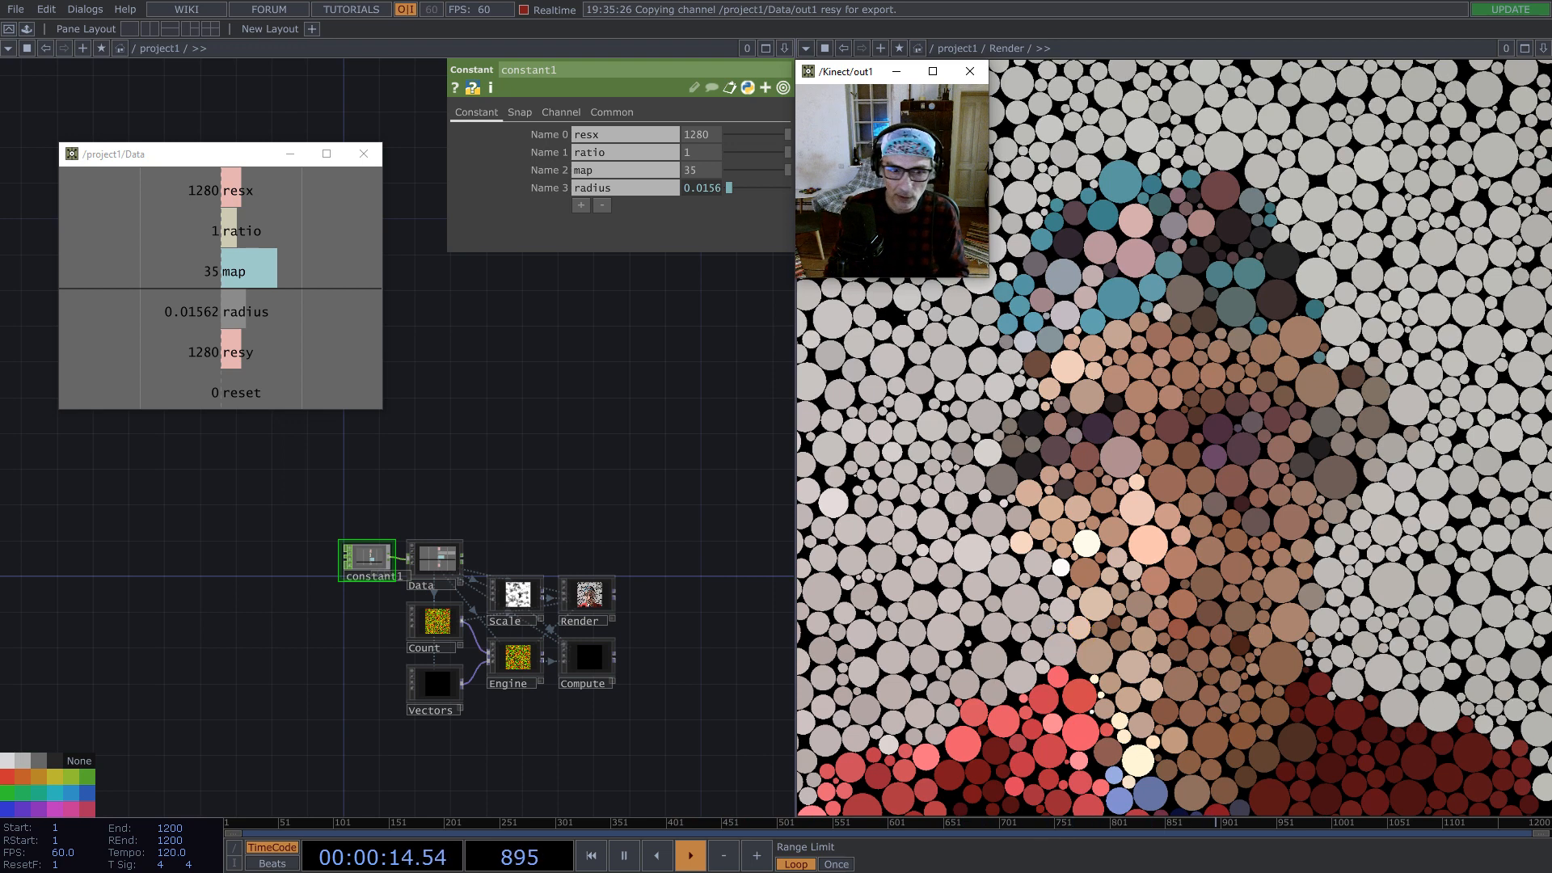
Step: Duplicate constant1 and feedback1 inside Vectors, place the copies above the originals, and move out1 further along the network
double_click(437, 683)
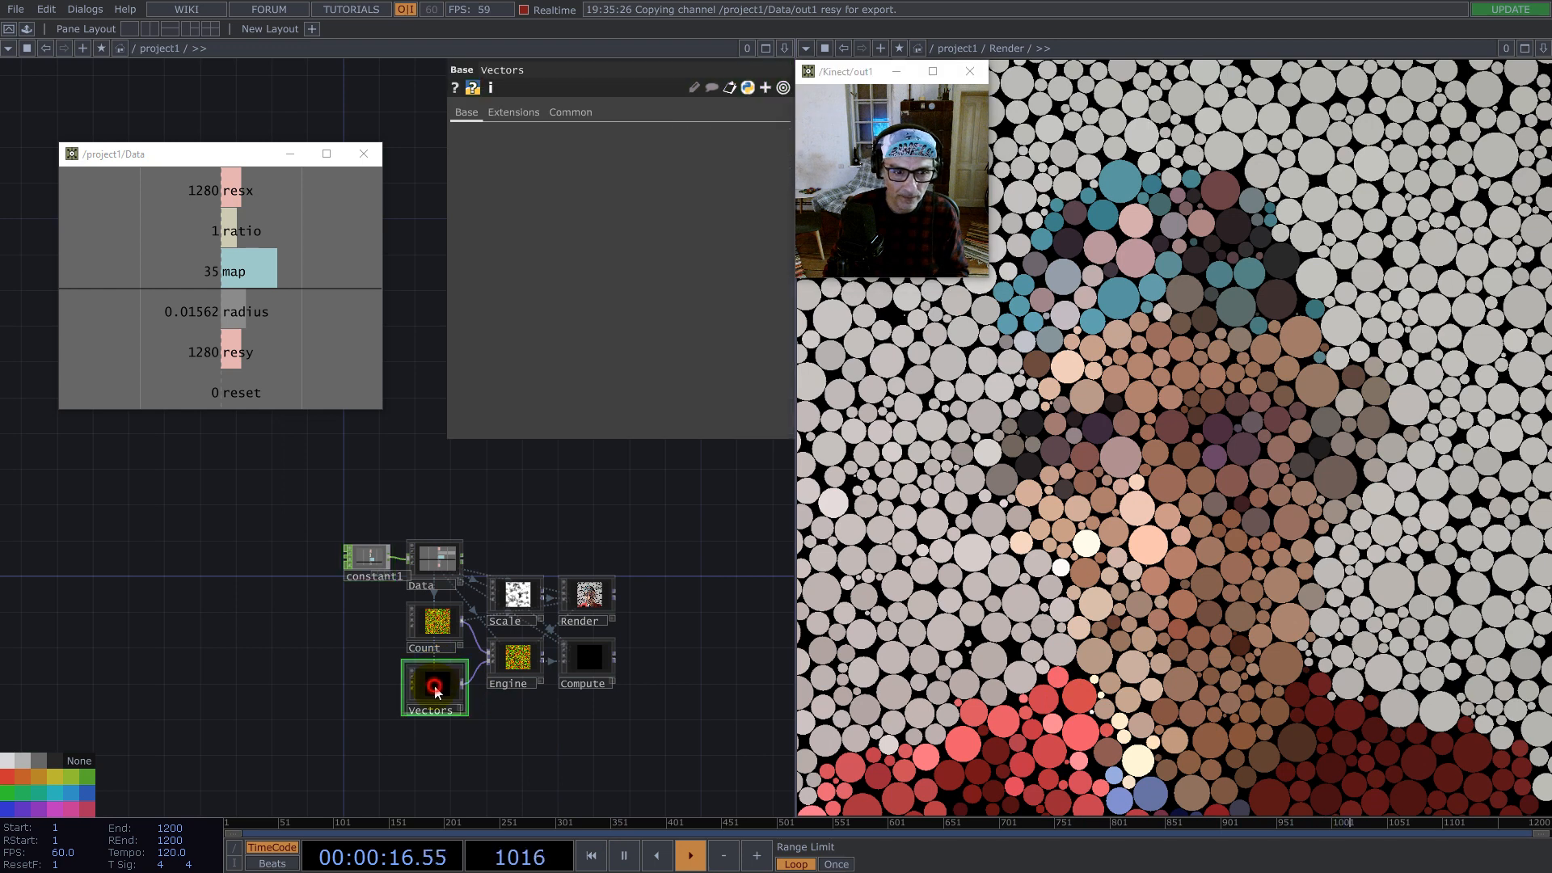
left_click_drag(294, 479, 472, 655)
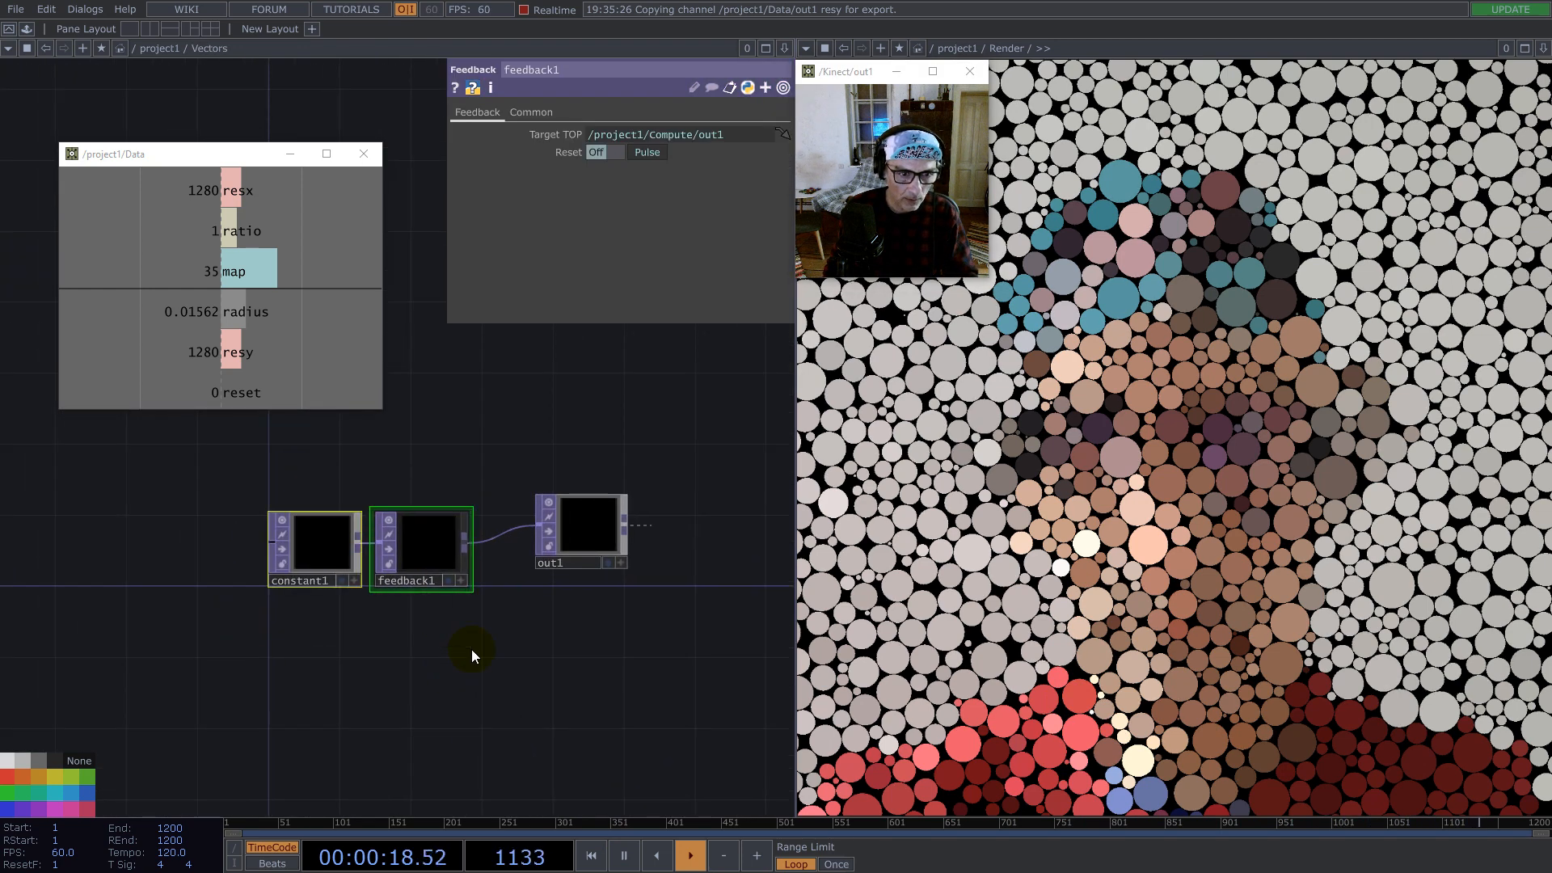
key("ctrl+c")
key("ctrl+v")
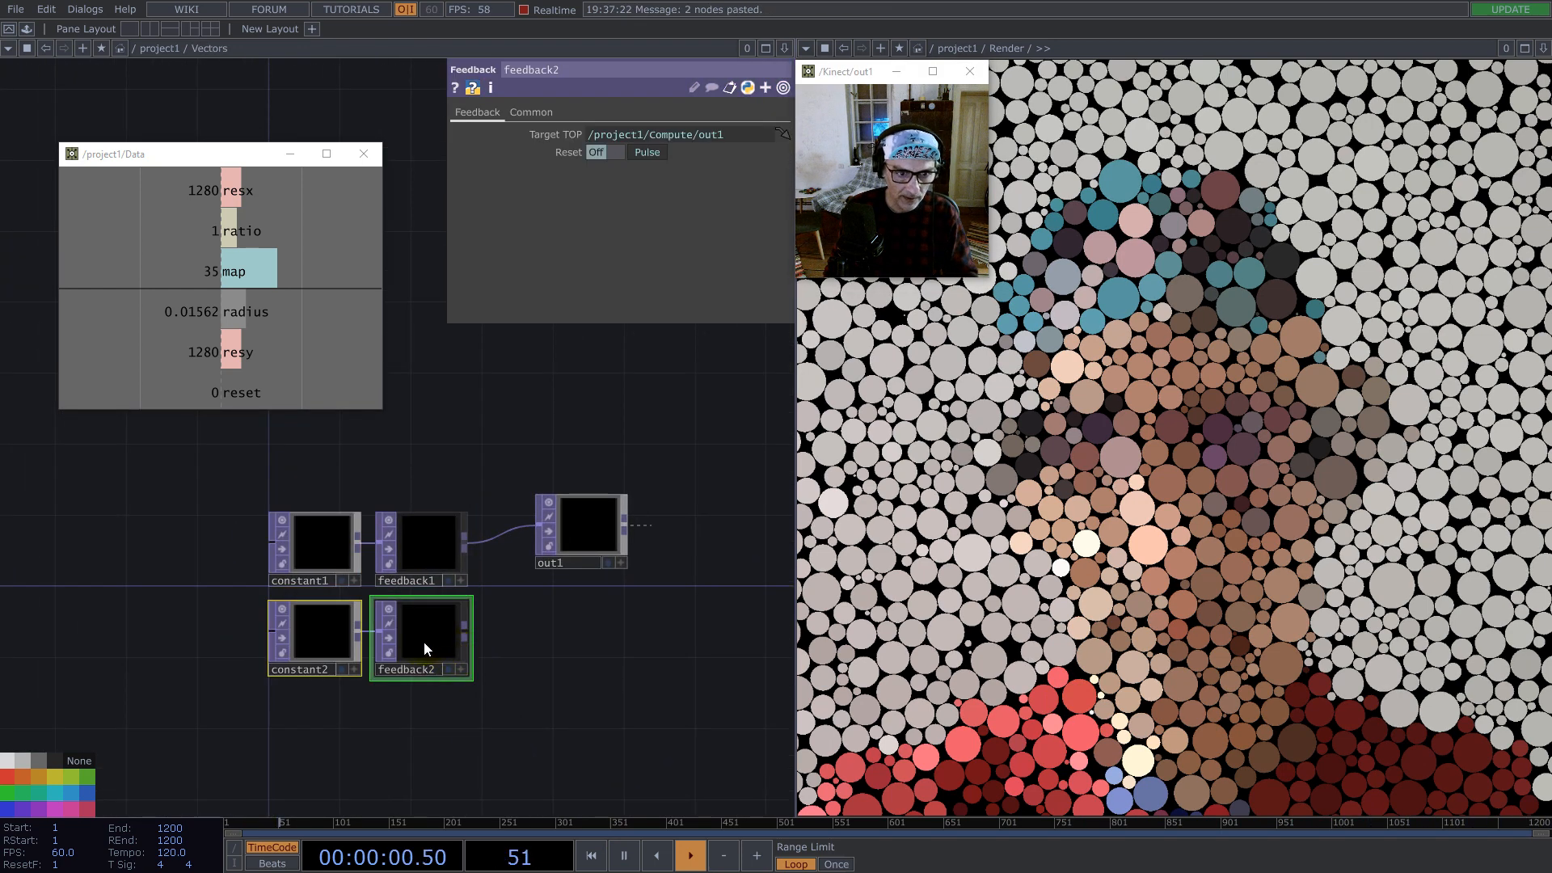
left_click_drag(417, 431, 420, 427)
left_click_drag(529, 397, 490, 619)
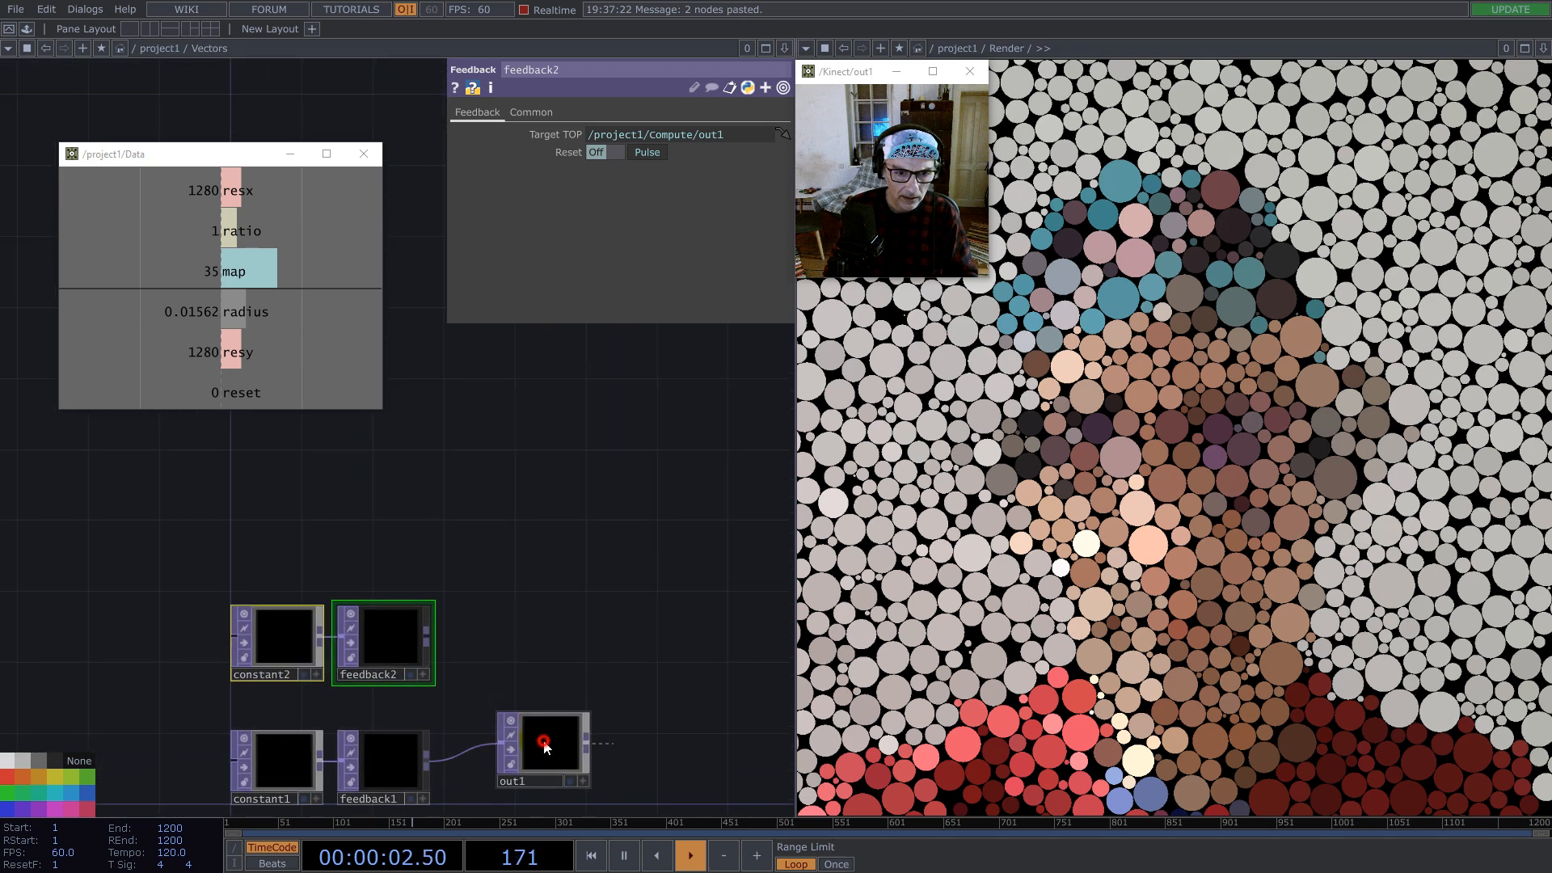
left_click_drag(544, 742, 623, 613)
left_click_drag(187, 543, 349, 558)
left_click_drag(438, 689, 332, 631)
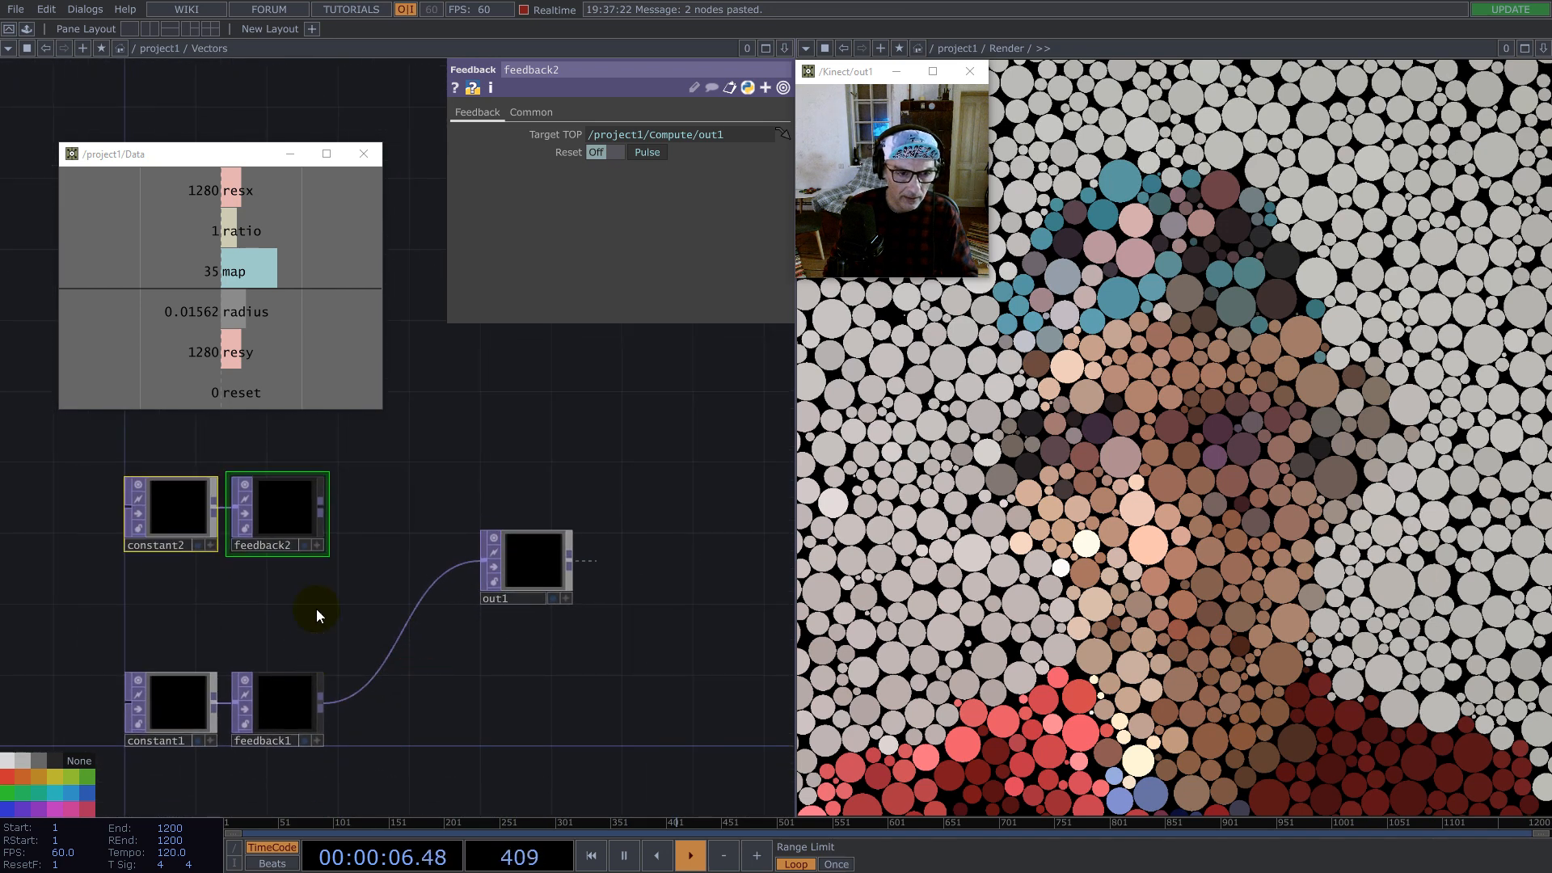
Step: Create an Add TOP with feedback2 as its first input and feedback1 as its second
right_click(324, 510)
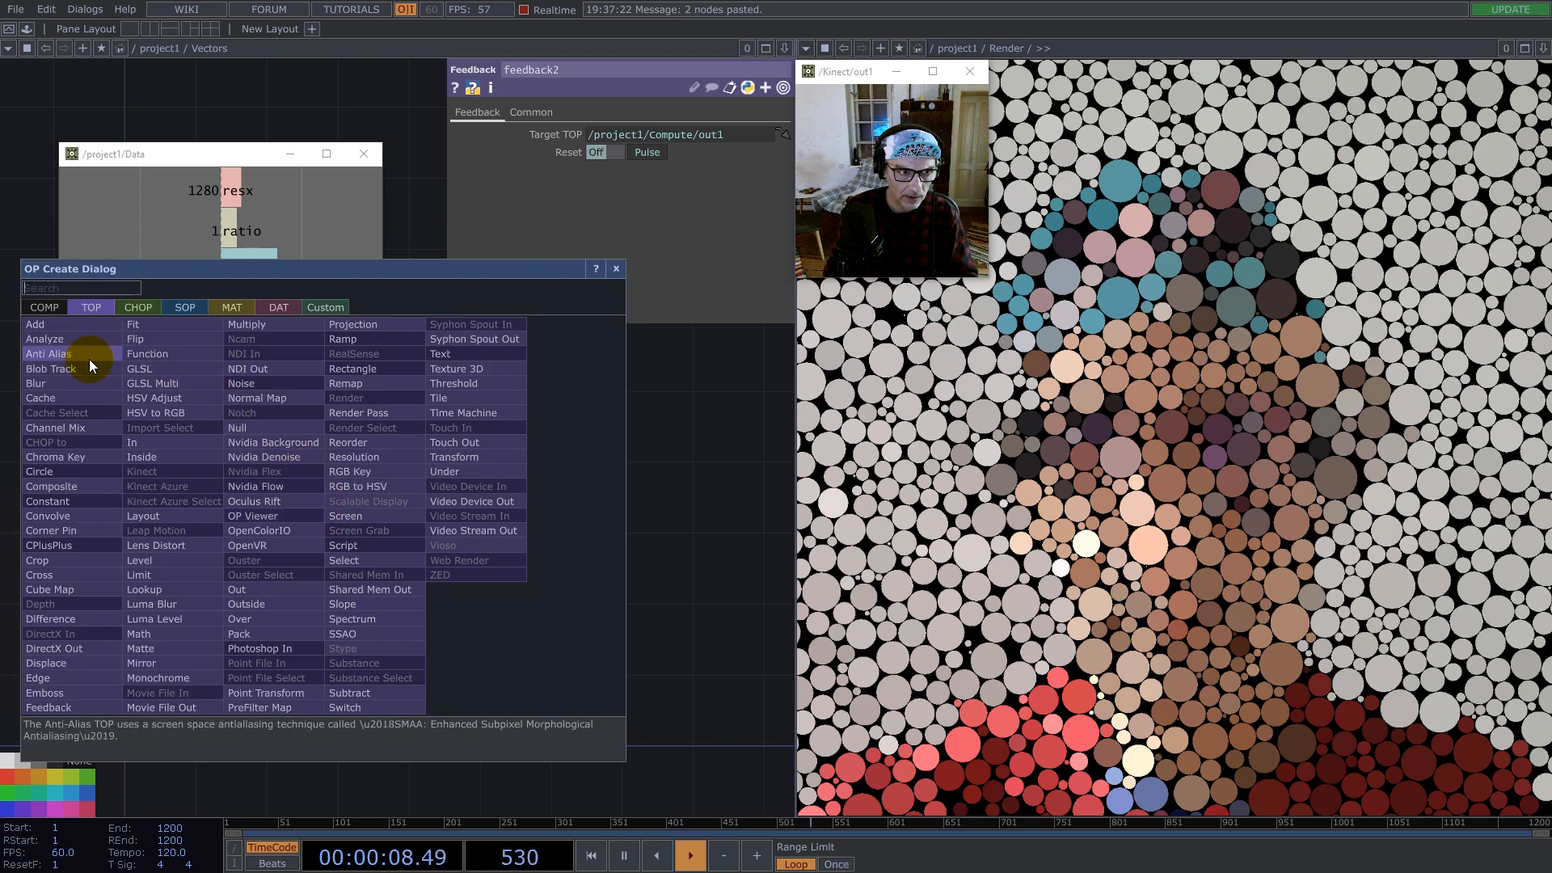
left_click(45, 325)
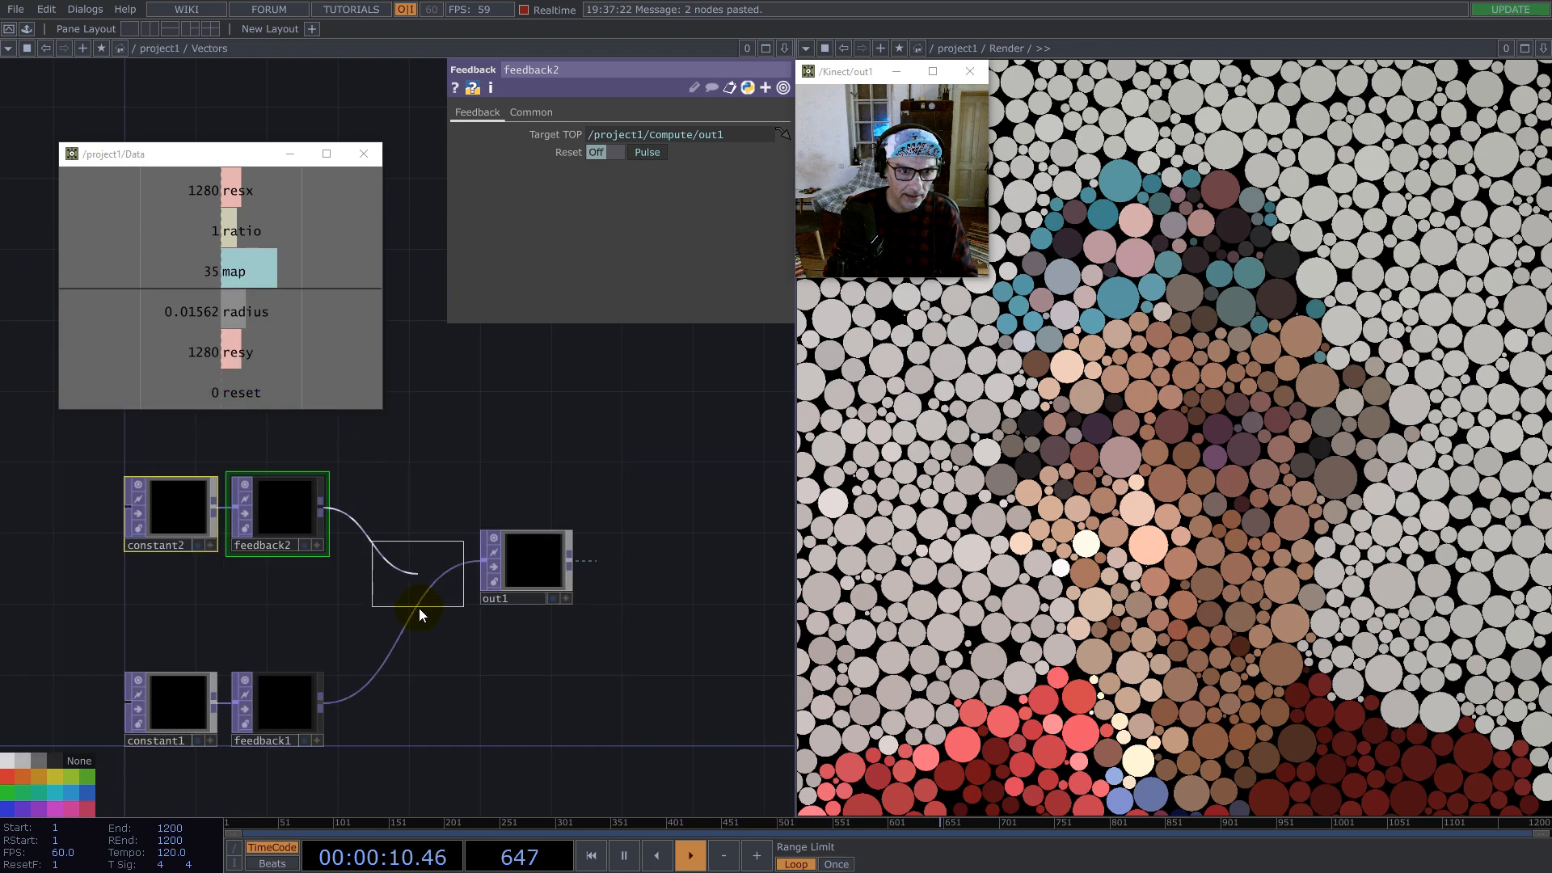
left_click(460, 683)
left_click_drag(546, 525, 599, 383)
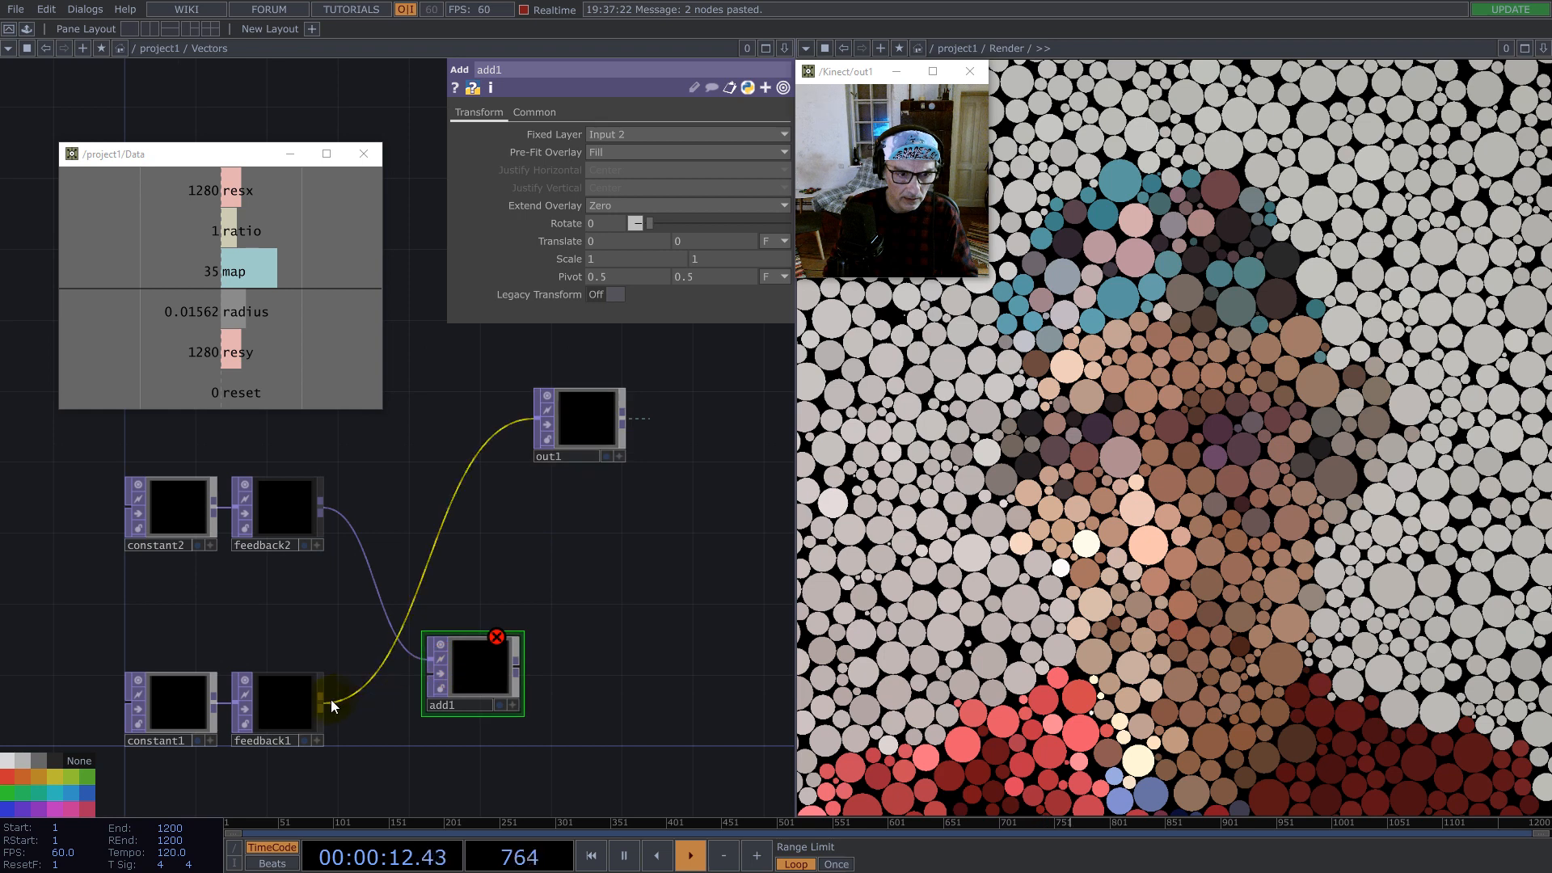
left_click(428, 678)
left_click_drag(506, 664, 629, 594)
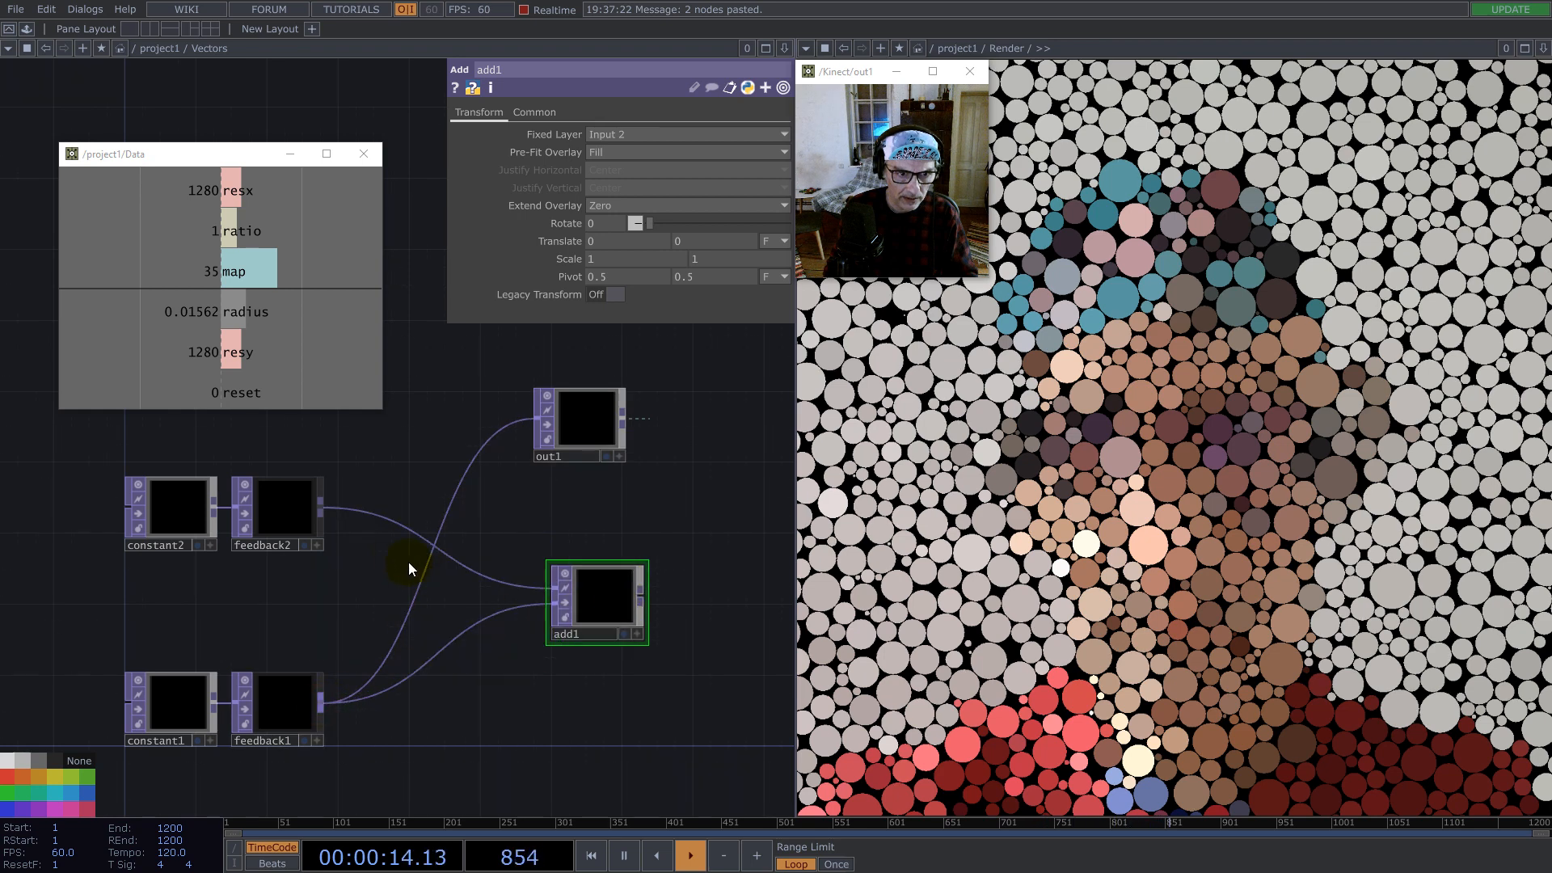
Step: Insert a Math TOP between feedback2 and add1 and set its Multiply to 0.9265
right_click(387, 512)
left_click(410, 493)
type("m")
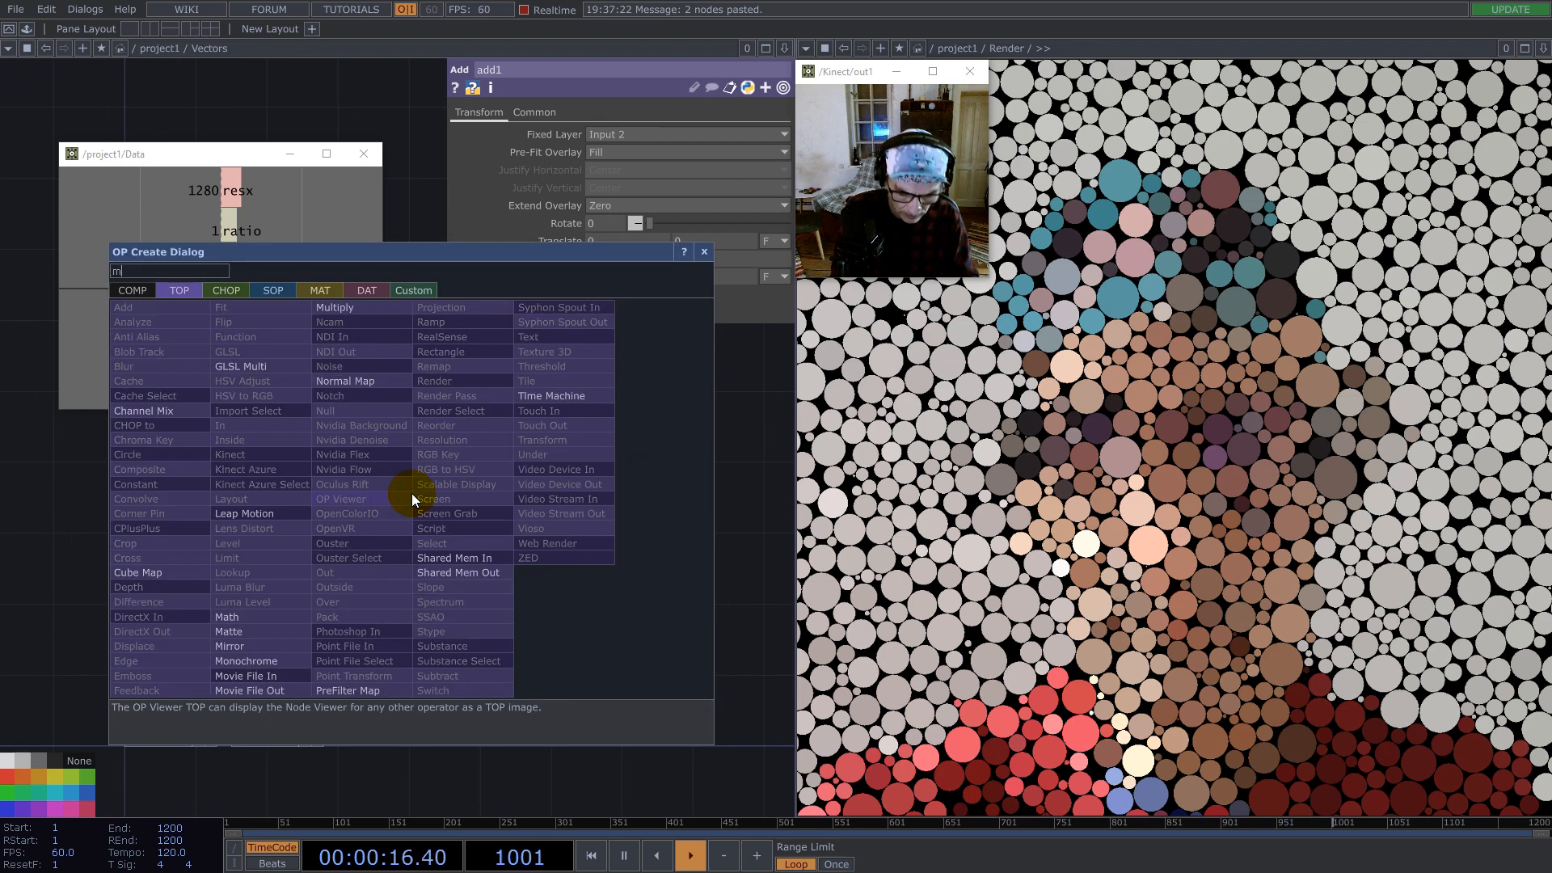
left_click(253, 618)
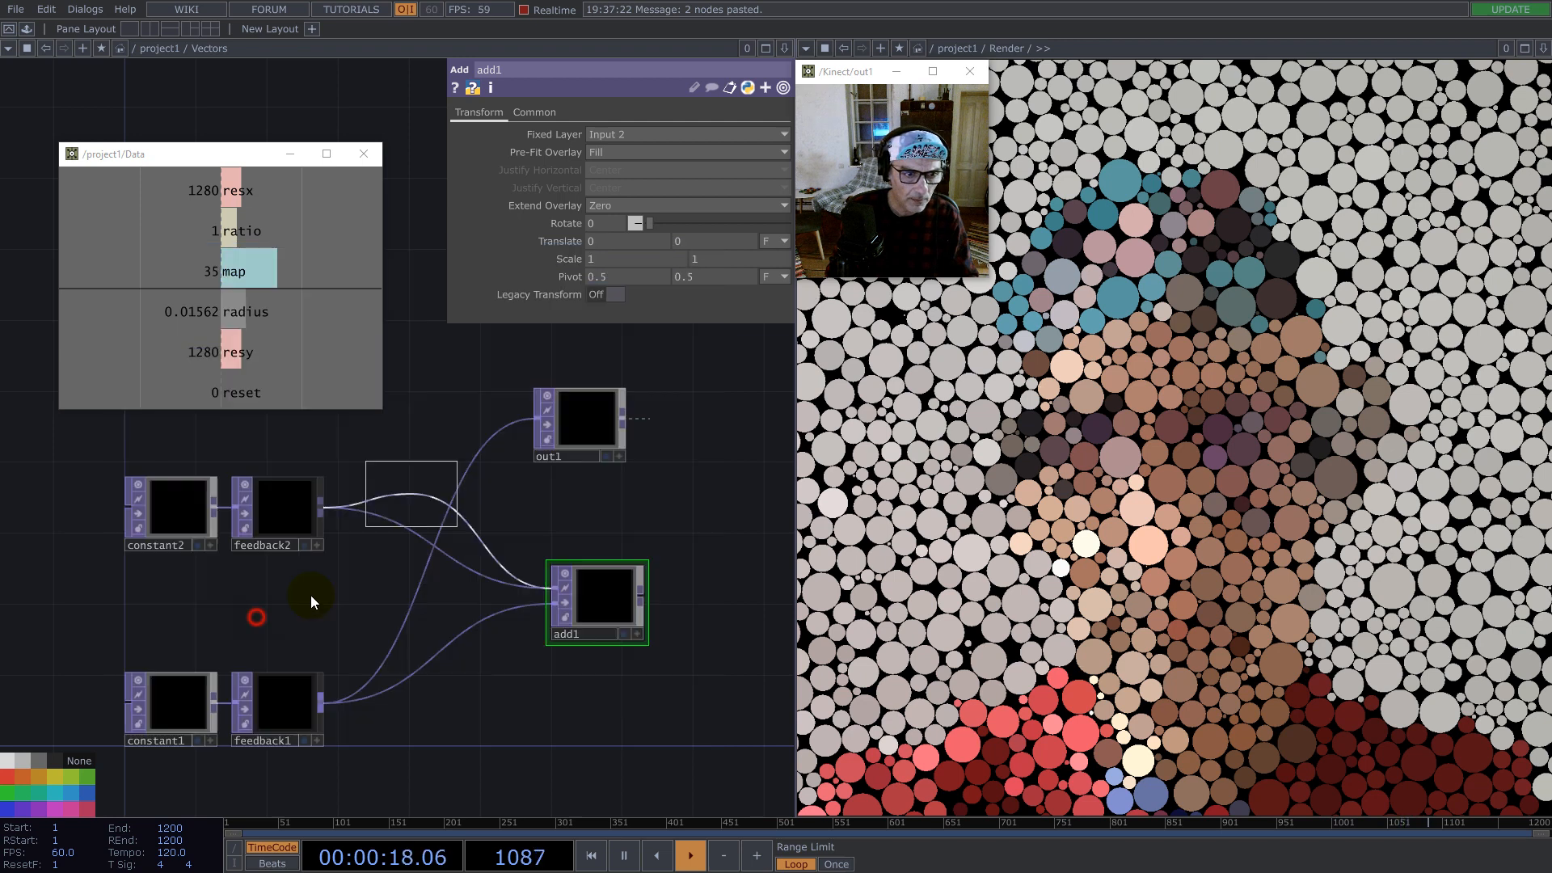
left_click(399, 512)
left_click(500, 112)
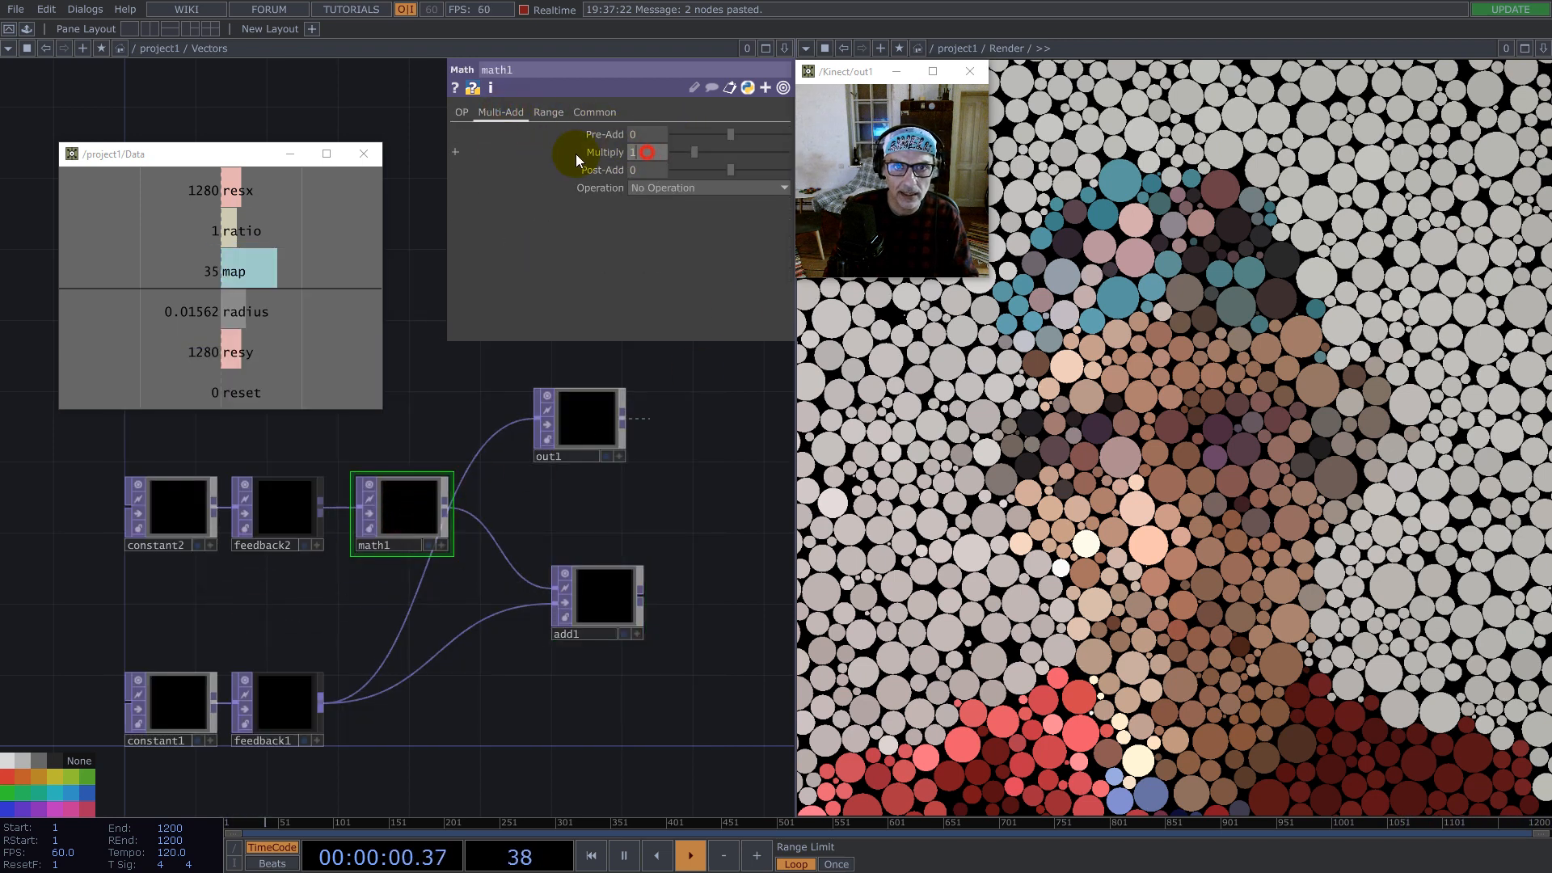
type("0.9265")
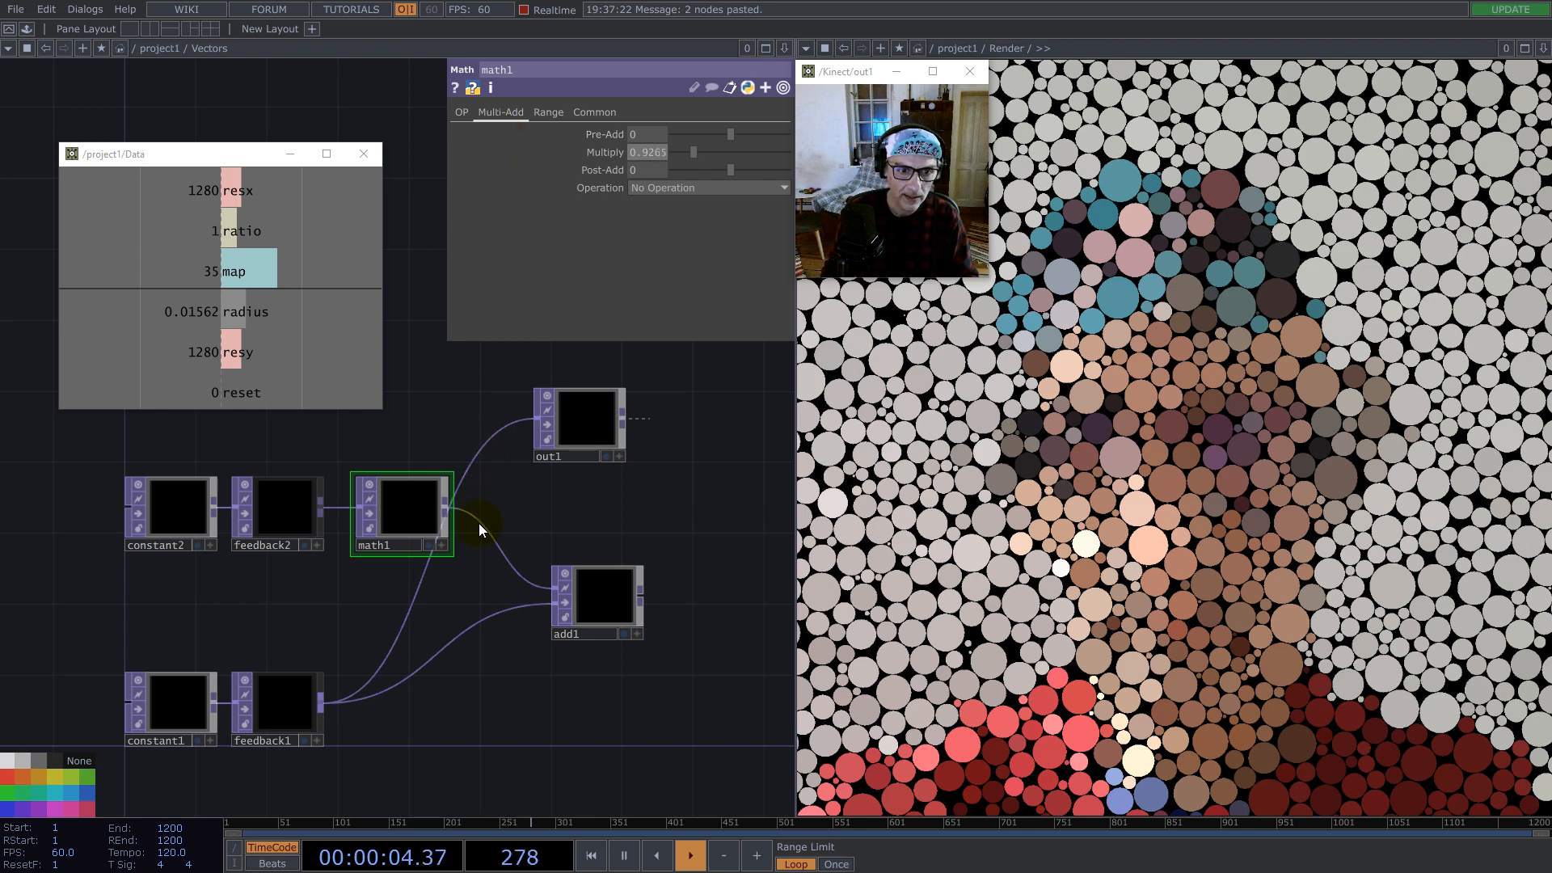
Step: Make room between add1 and out1, and set feedback2's Target TOP to add1
left_click_drag(589, 595, 572, 614)
left_click_drag(589, 441, 767, 493)
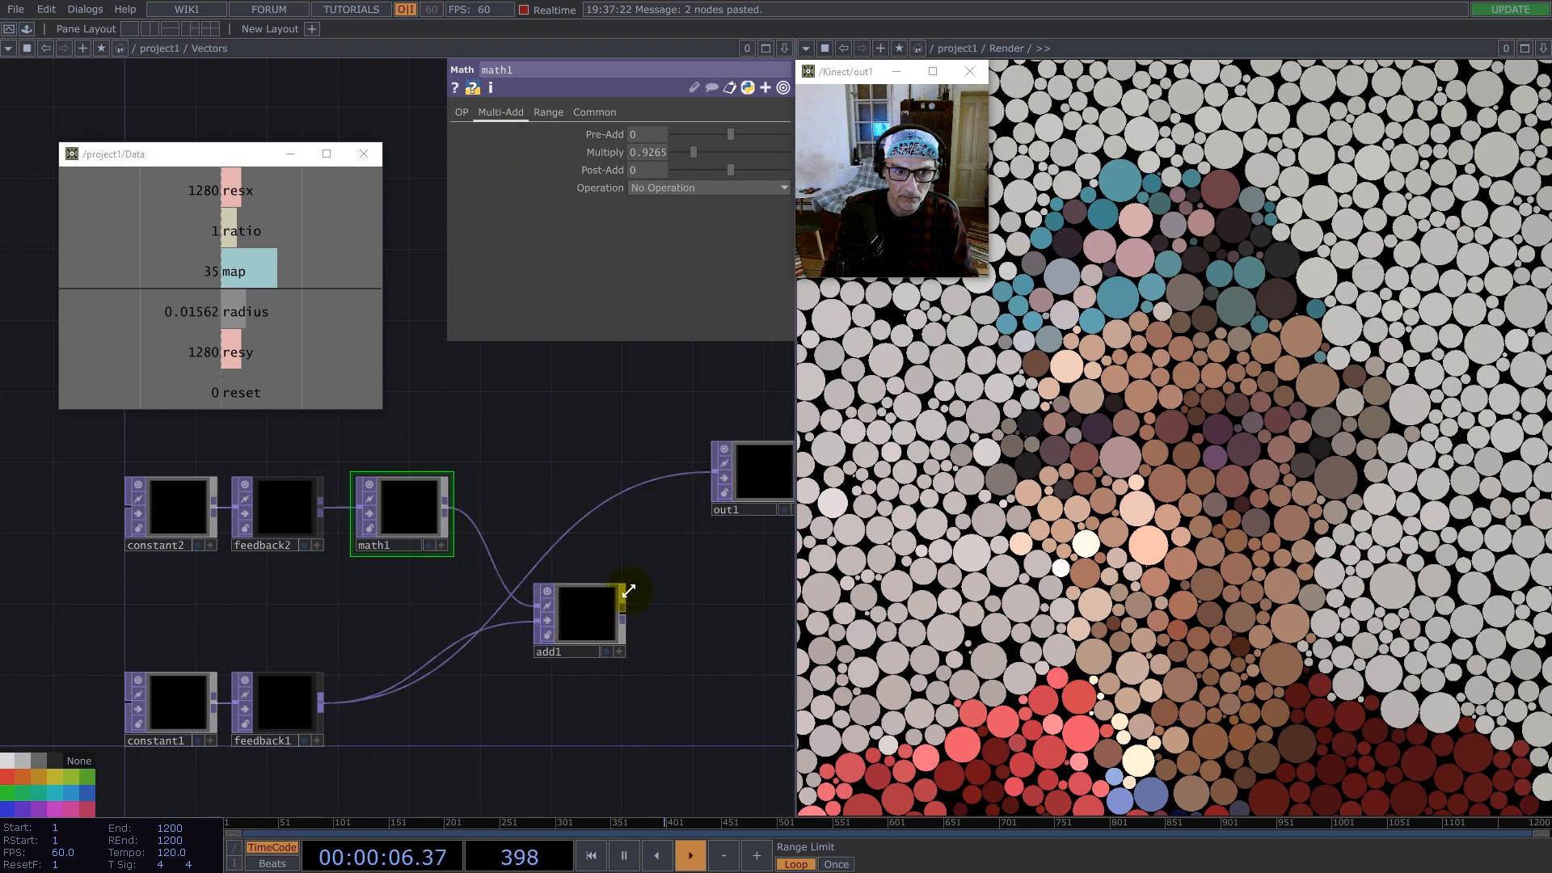
left_click(319, 512)
left_click(644, 150)
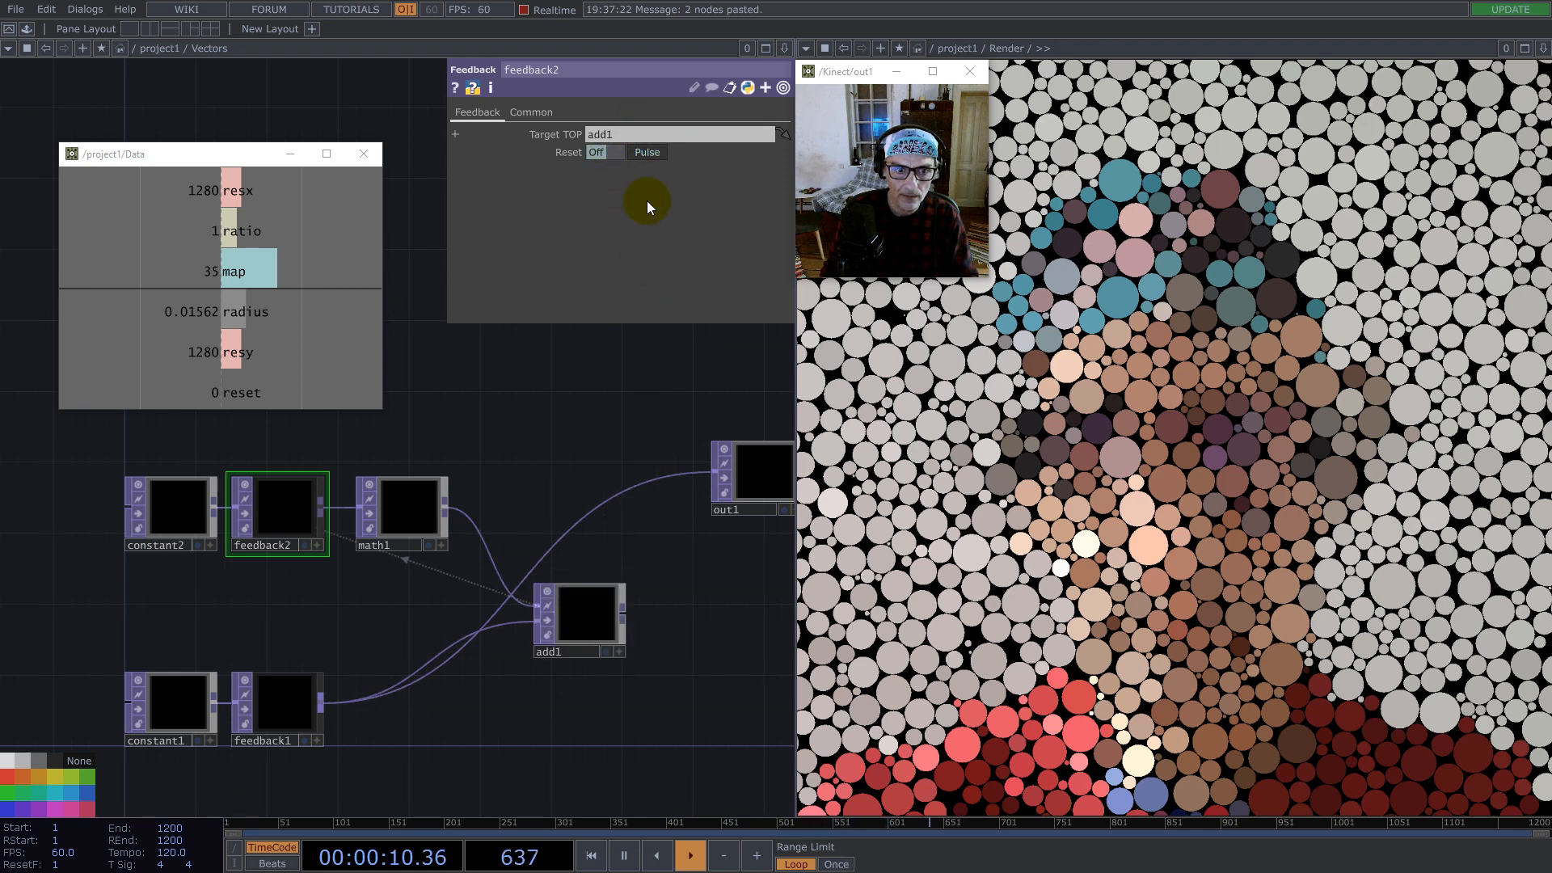
Step: Connect add1's output to out1 in place of the feedback1 connection
left_click(273, 705)
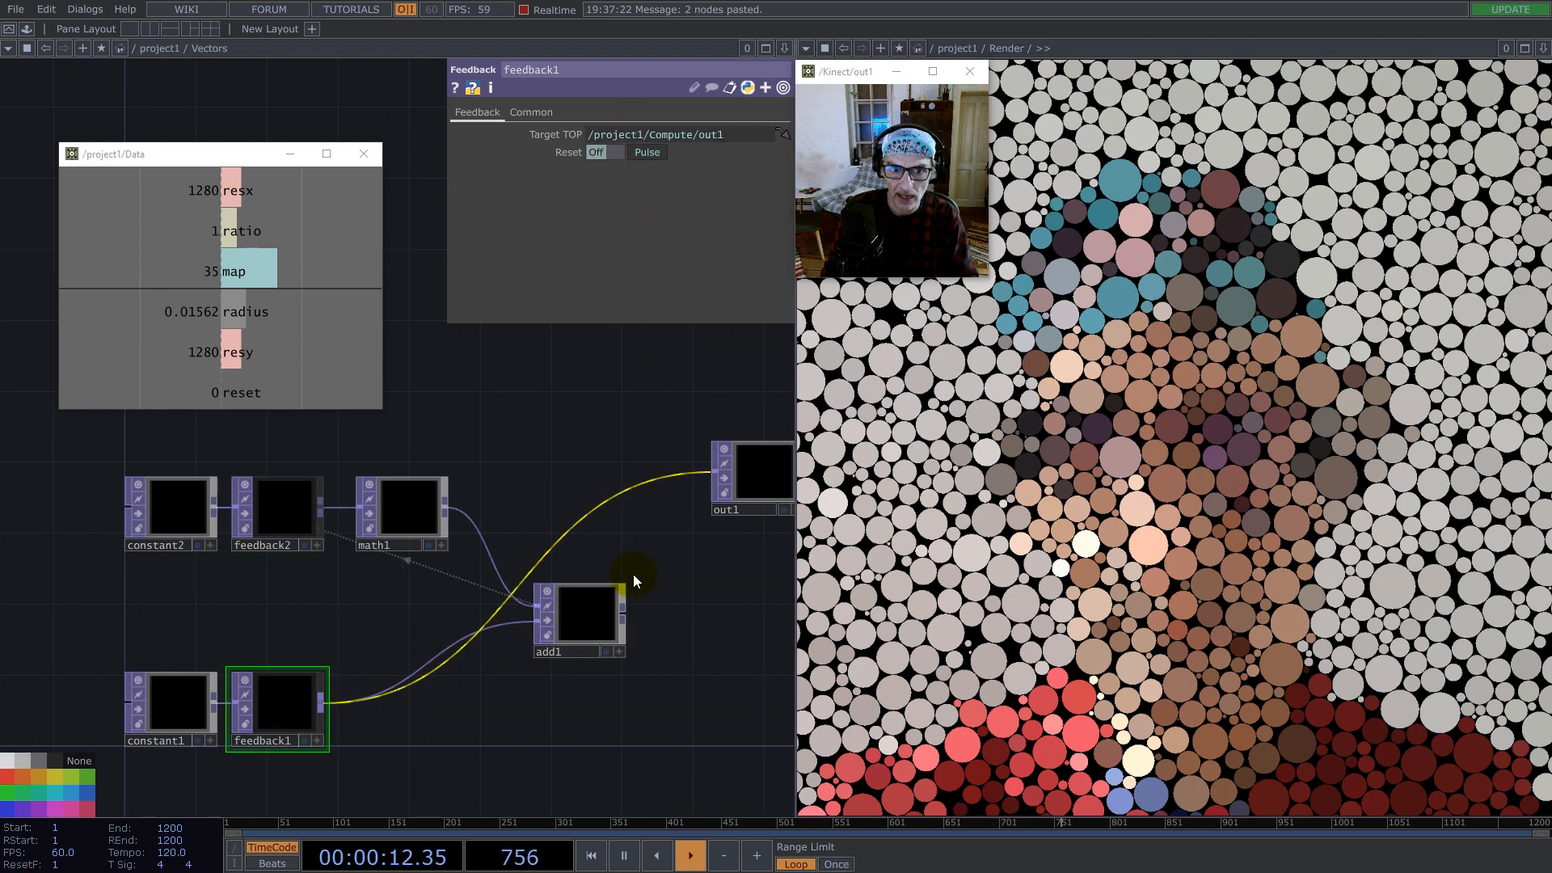
left_click(625, 614)
left_click(716, 471)
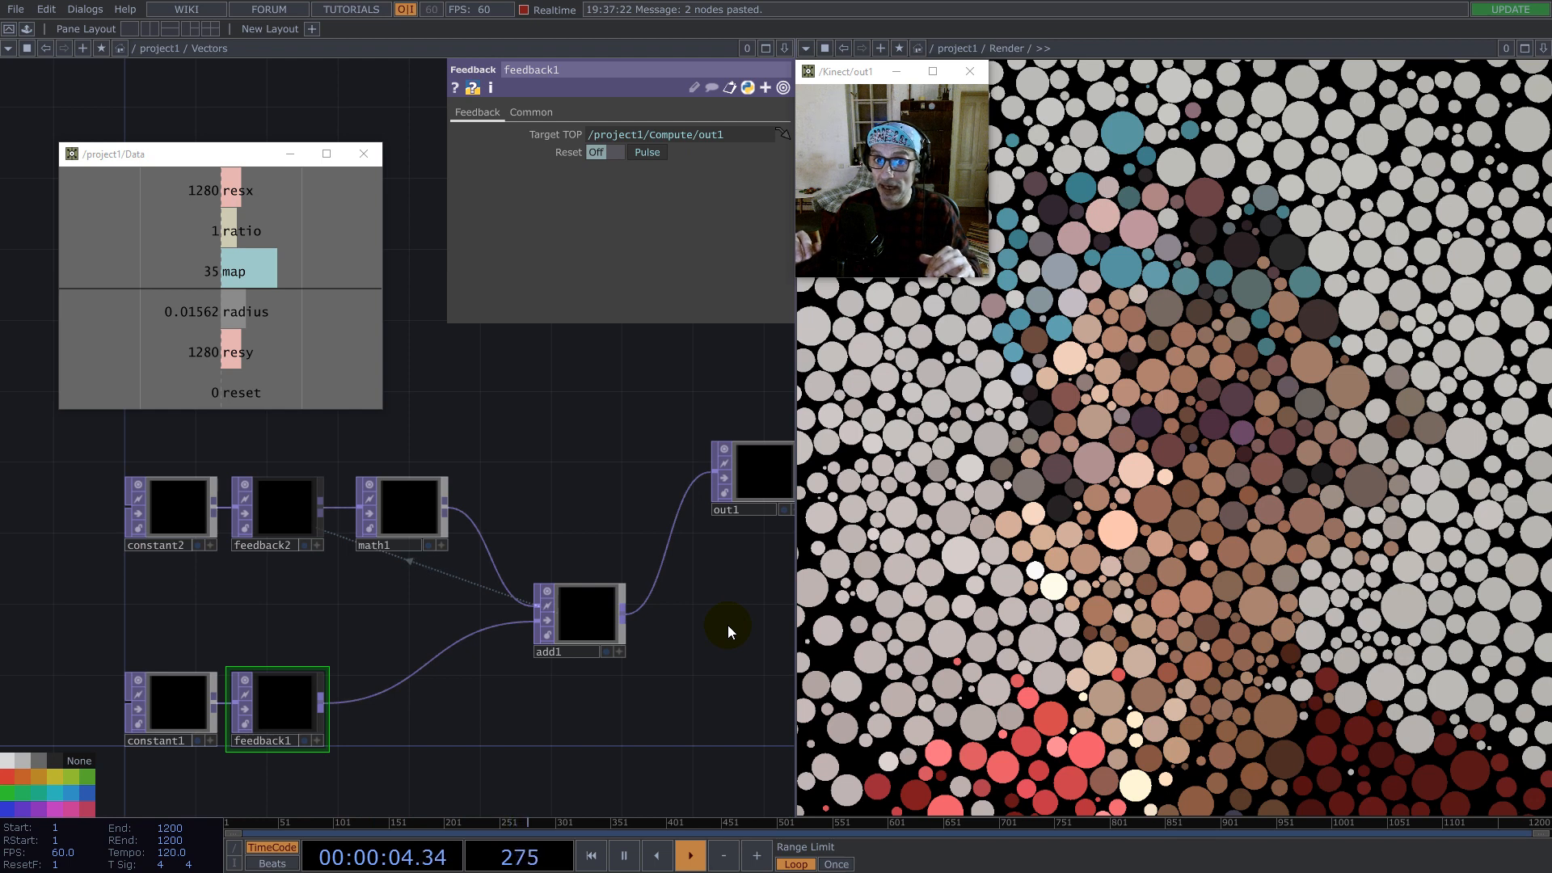
Step: Set math1's Multiply in Vectors to 0.99
left_click(392, 507)
left_click_drag(648, 153, 702, 151)
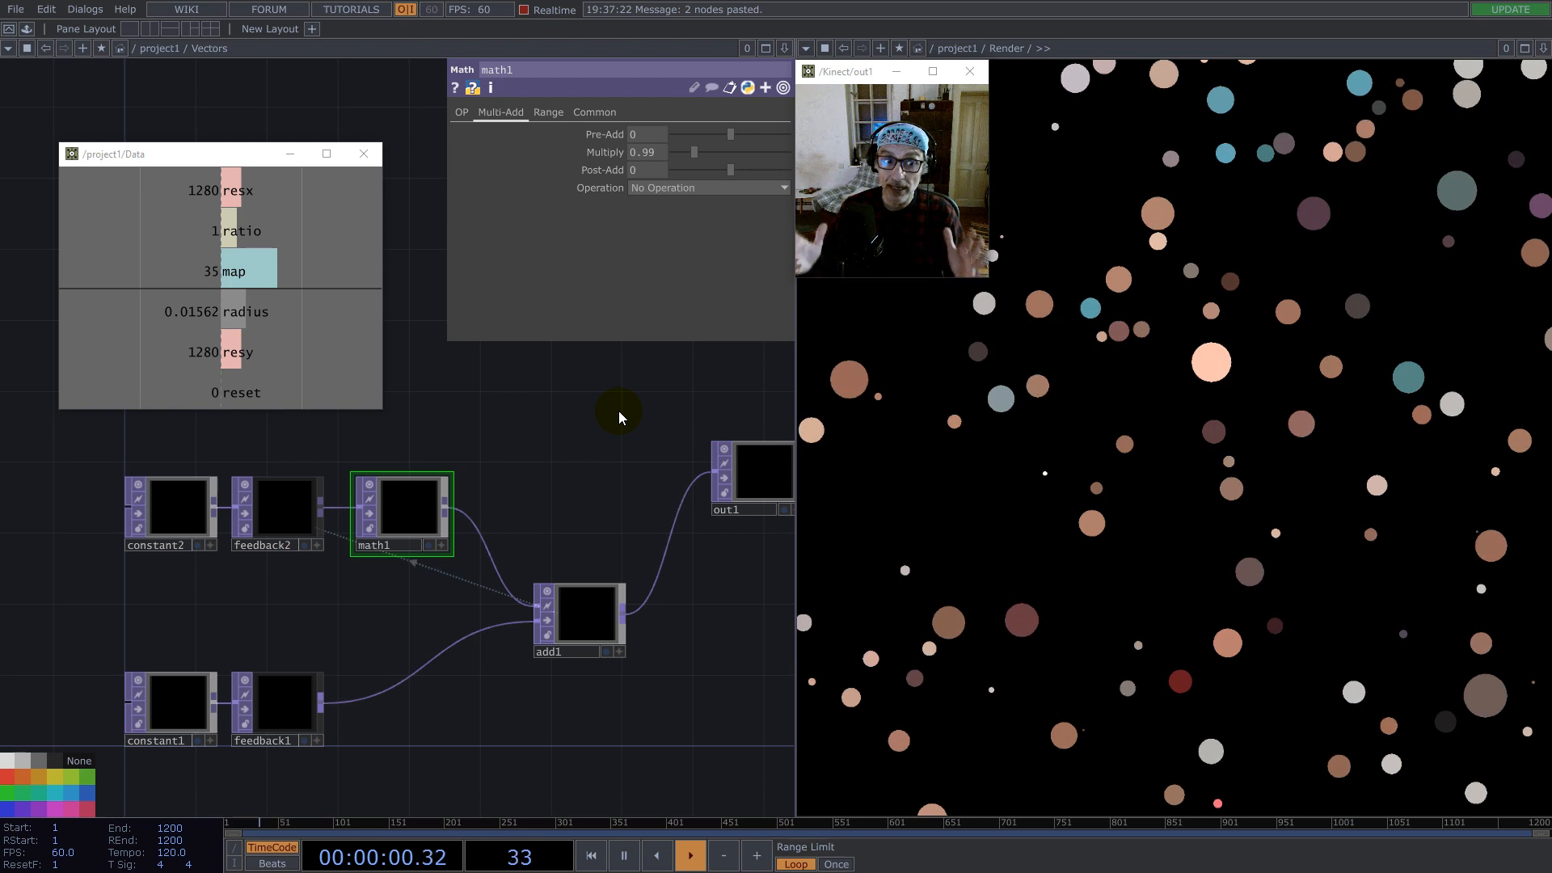
Step: Set math1's Multiply in Vectors to 0.9265
left_click(667, 158)
type("0.9265")
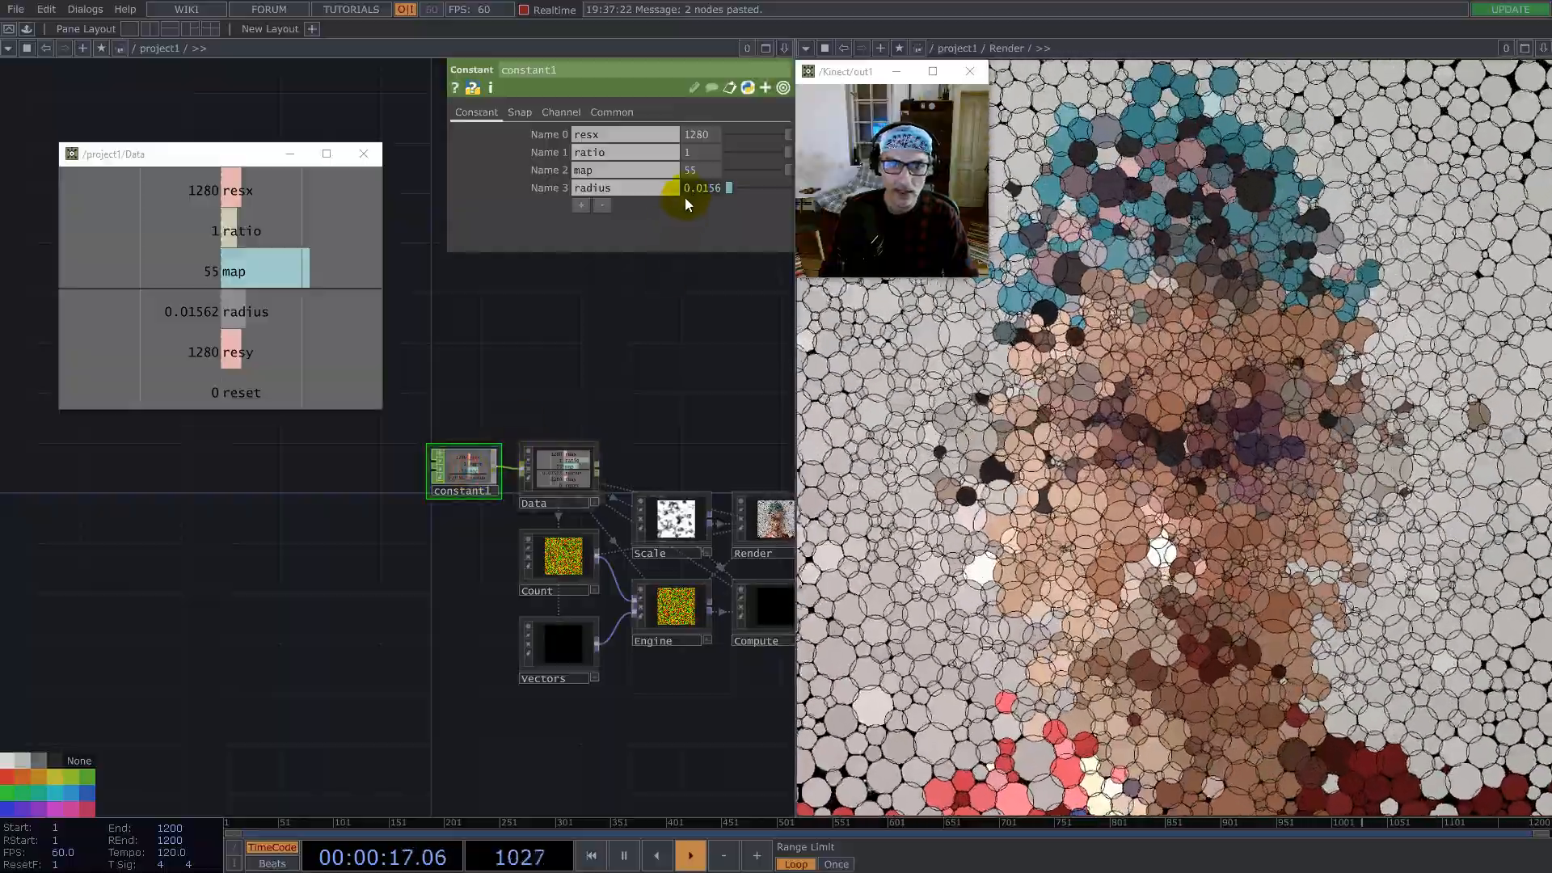
Step: Set the radius channel of the project-level constant1 CHOP to the expression 1/128
left_click(695, 189)
left_click(591, 208)
left_click_drag(591, 209, 577, 211)
type("12")
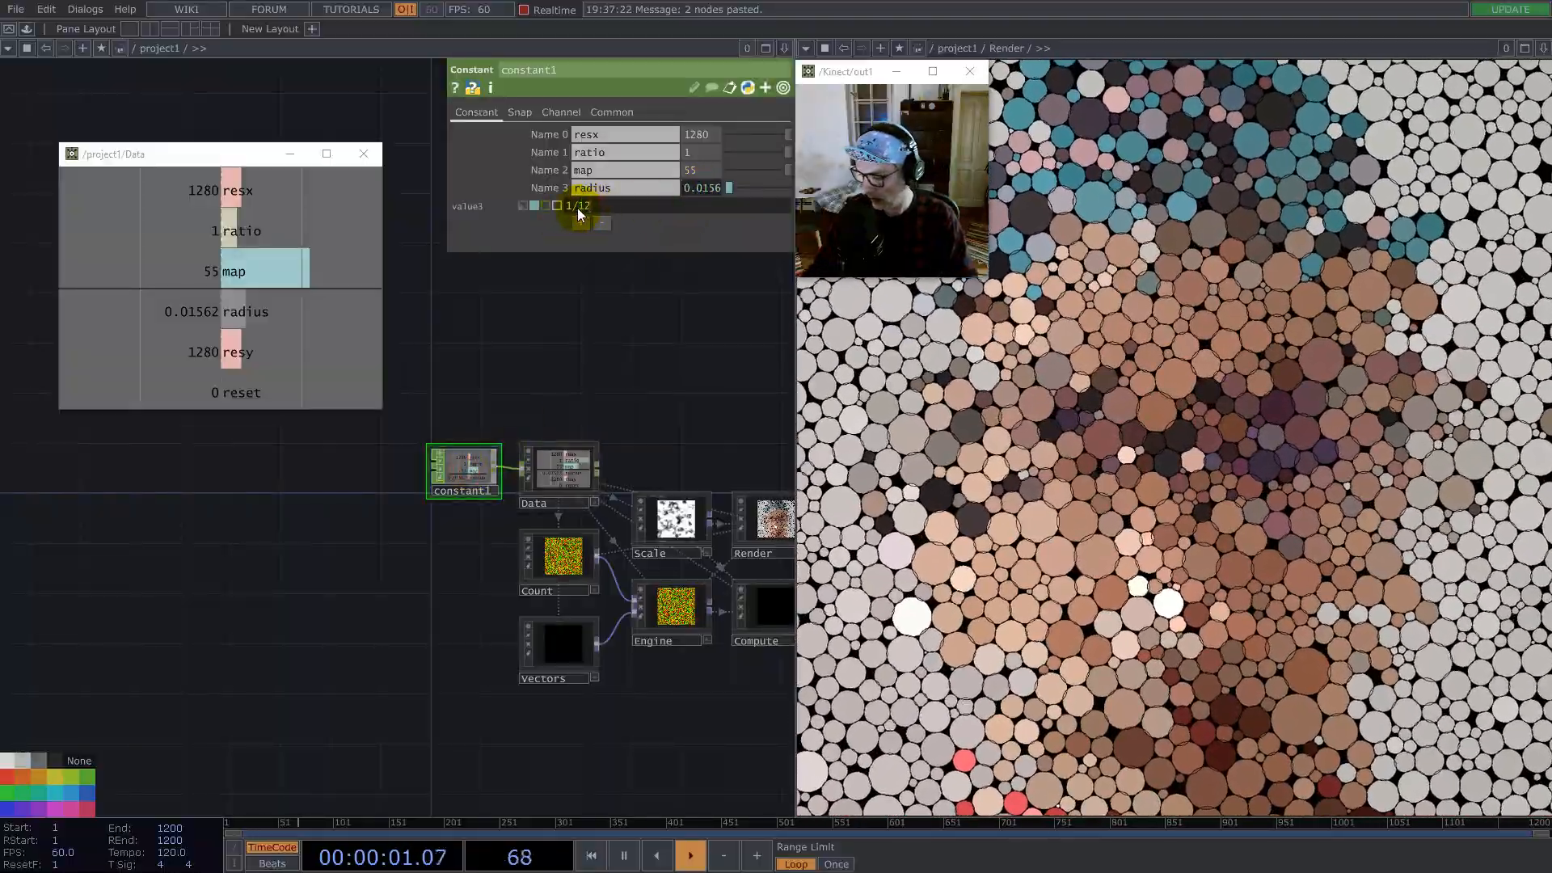
type("8")
key("Return")
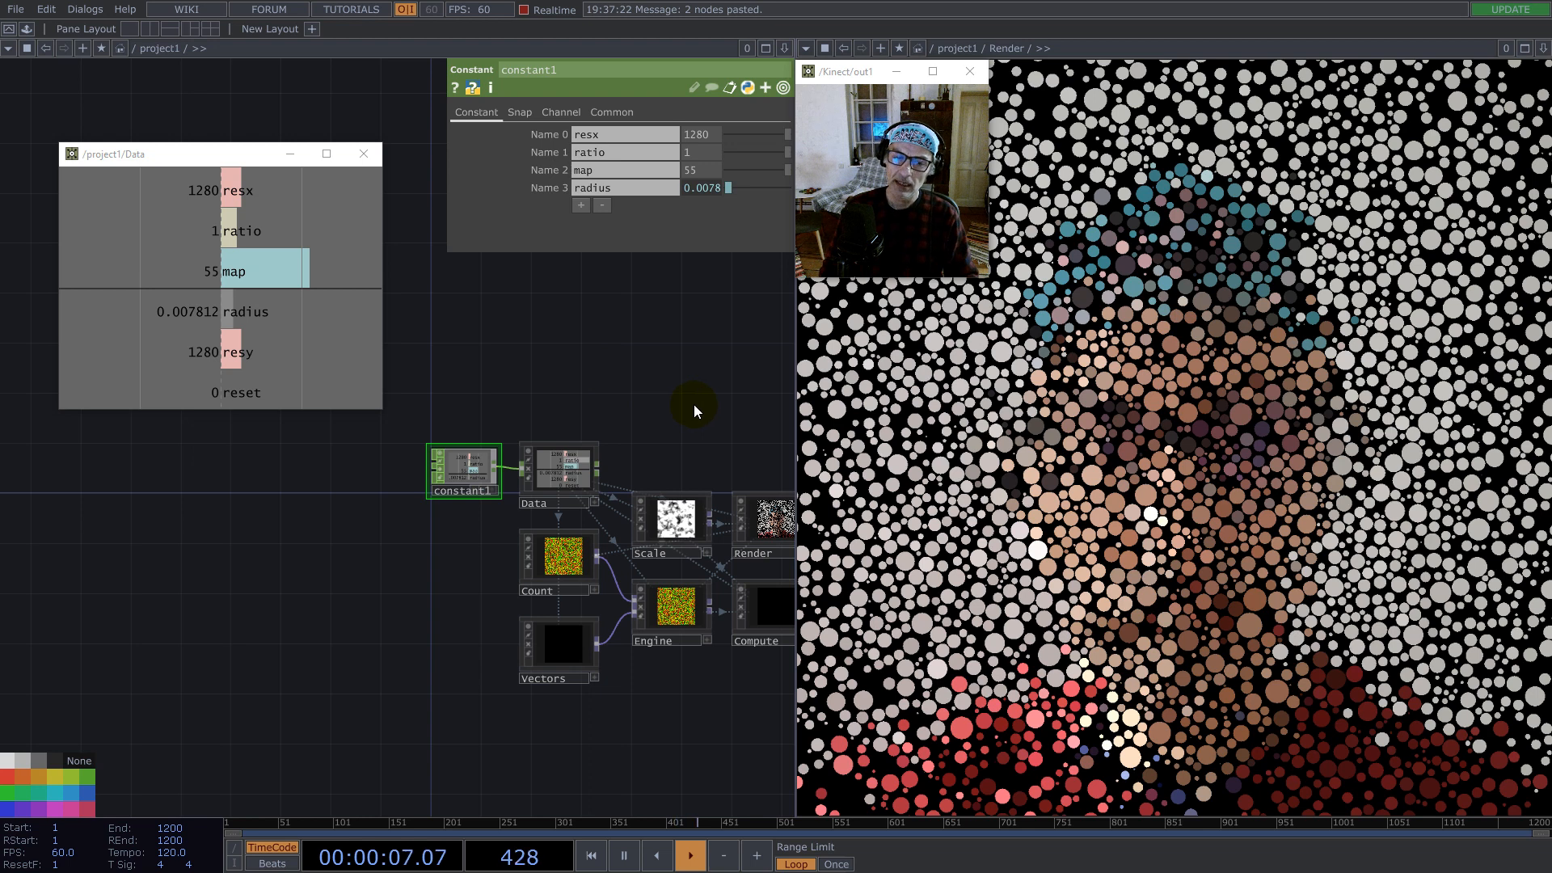
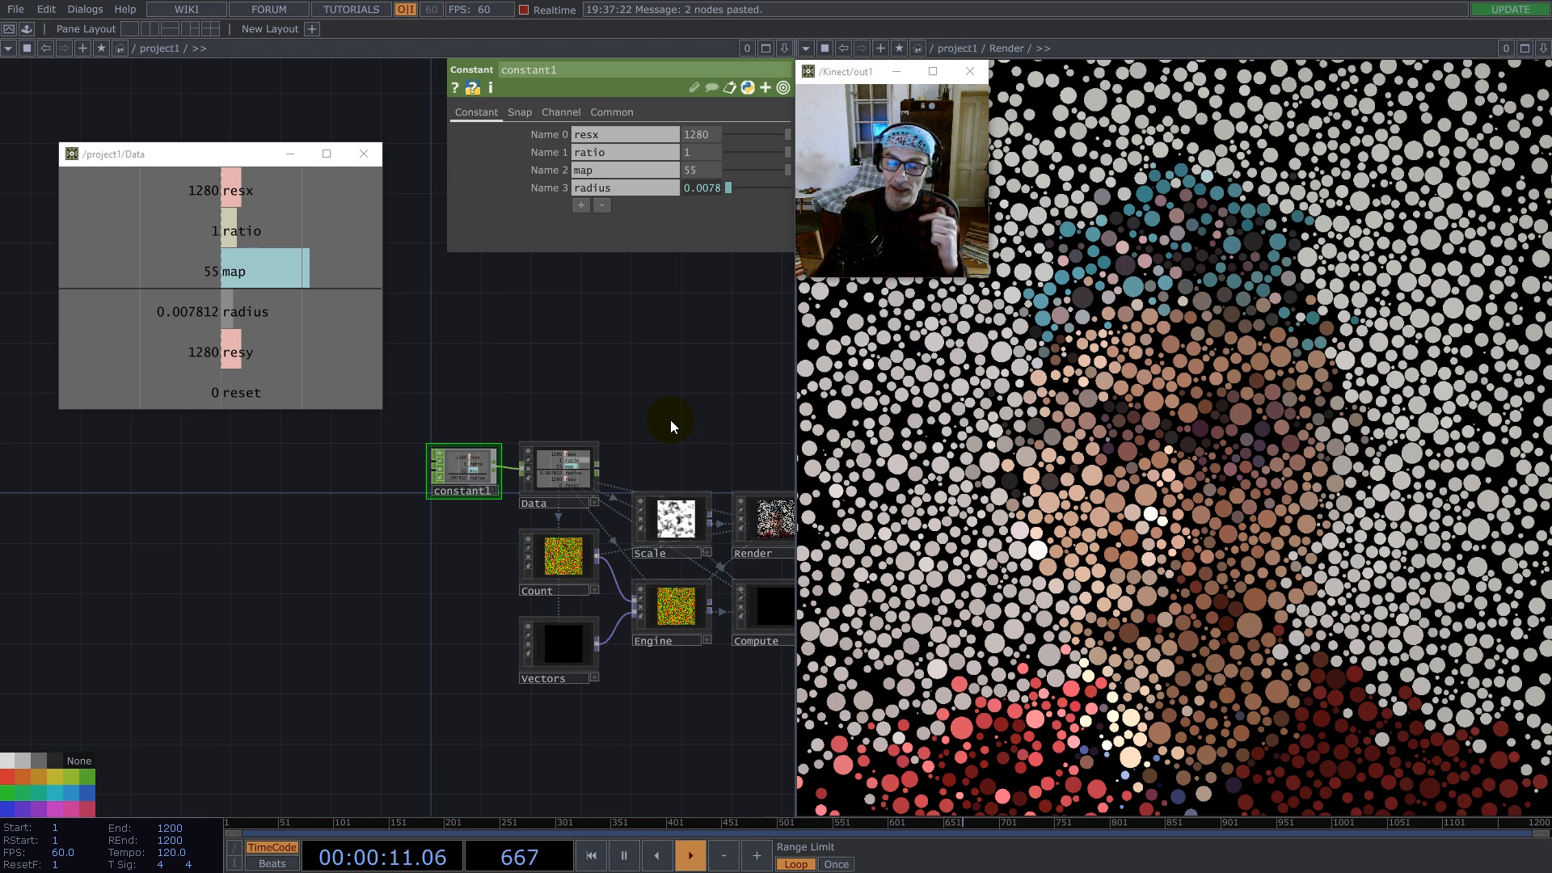
Step: Inside Render, point select1's TOP reference to the Engine output with parent(2).op('Engine/out1')
scroll(506, 503, "down", 1)
scroll(506, 503, "down", 3)
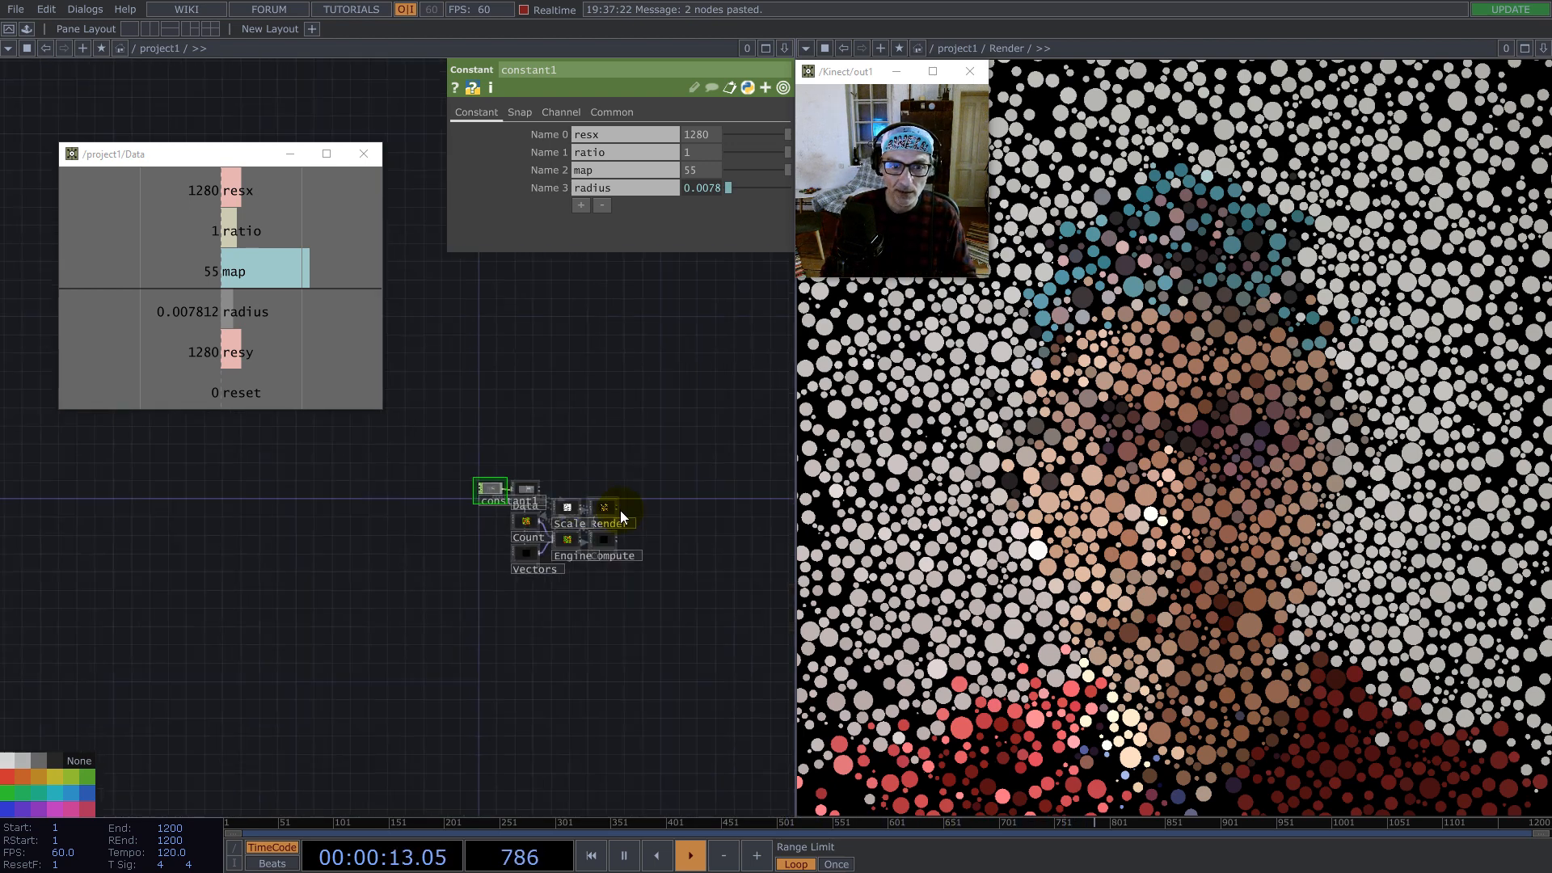
left_click(605, 516)
key("i")
left_click_drag(377, 564, 585, 732)
scroll(231, 511, "up", 3)
scroll(230, 511, "up", 2)
left_click(310, 600)
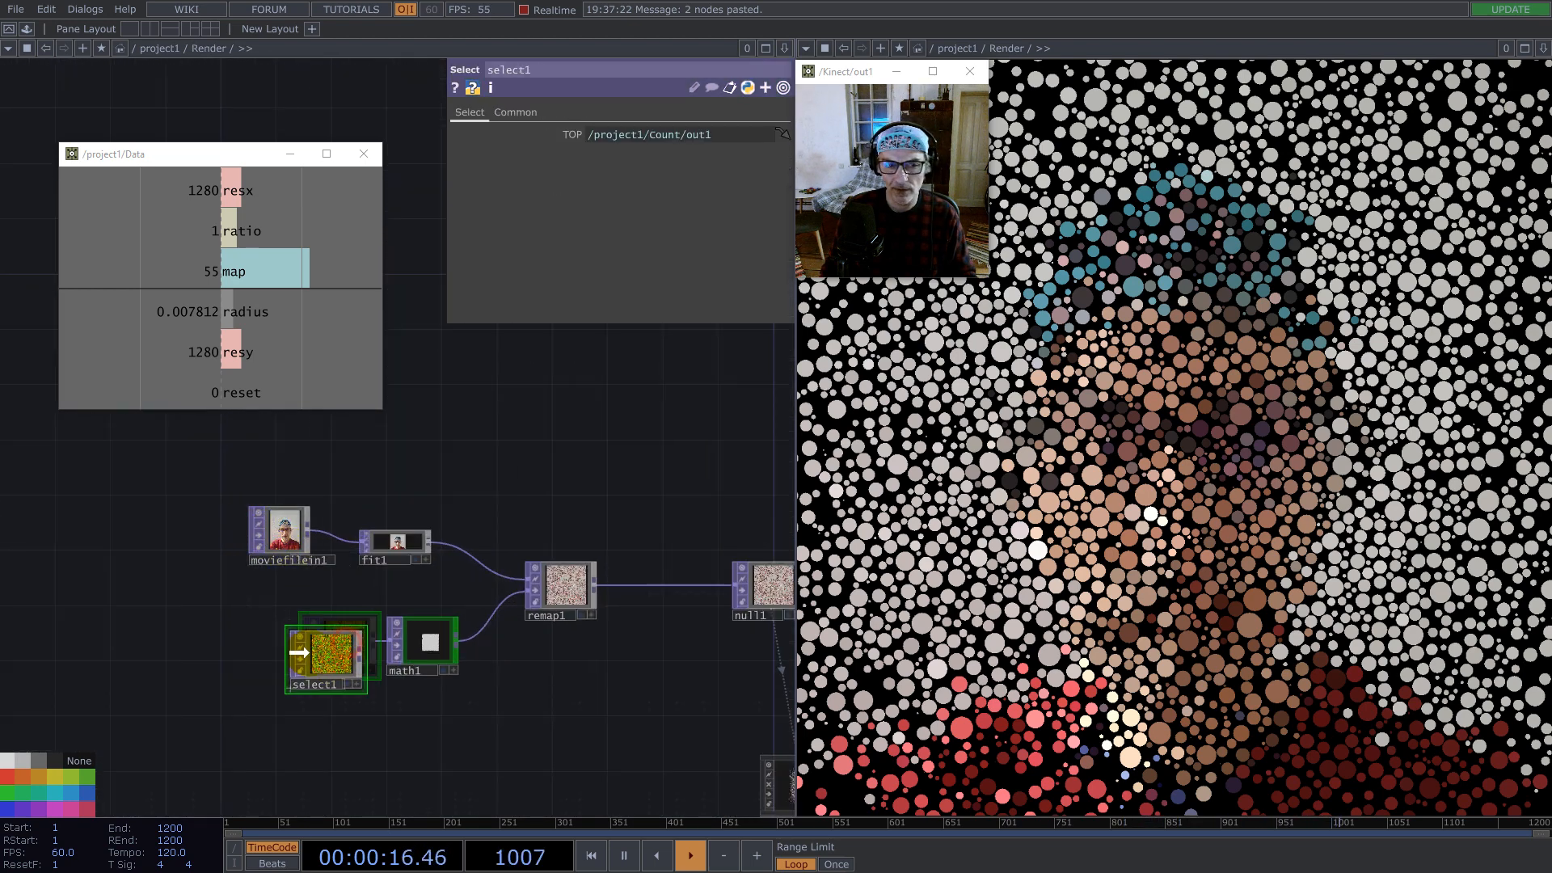
double_click(652, 136)
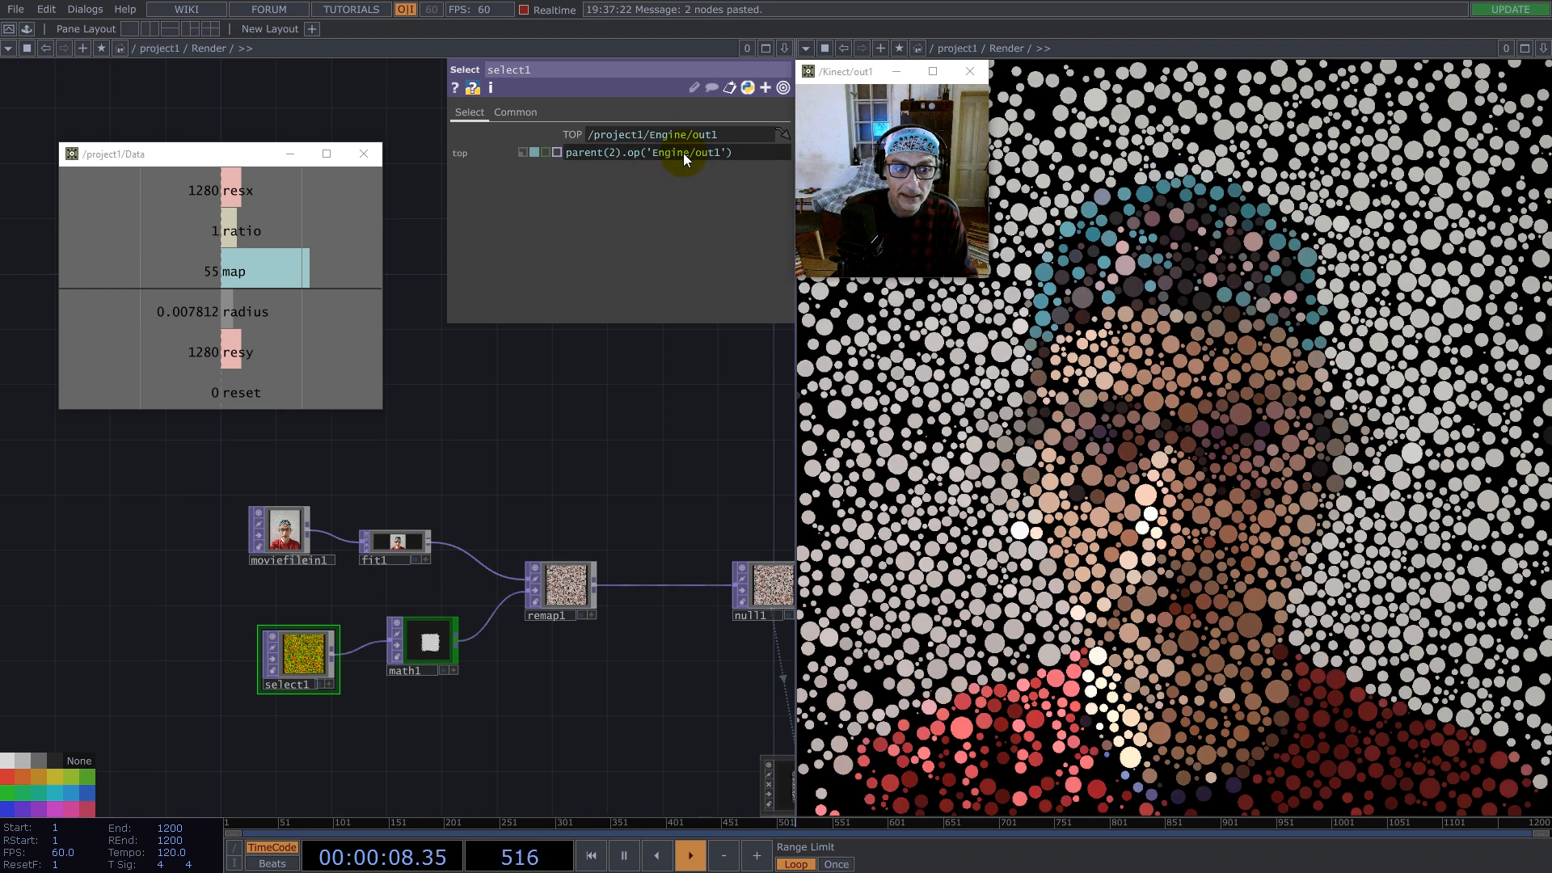
left_click(572, 135)
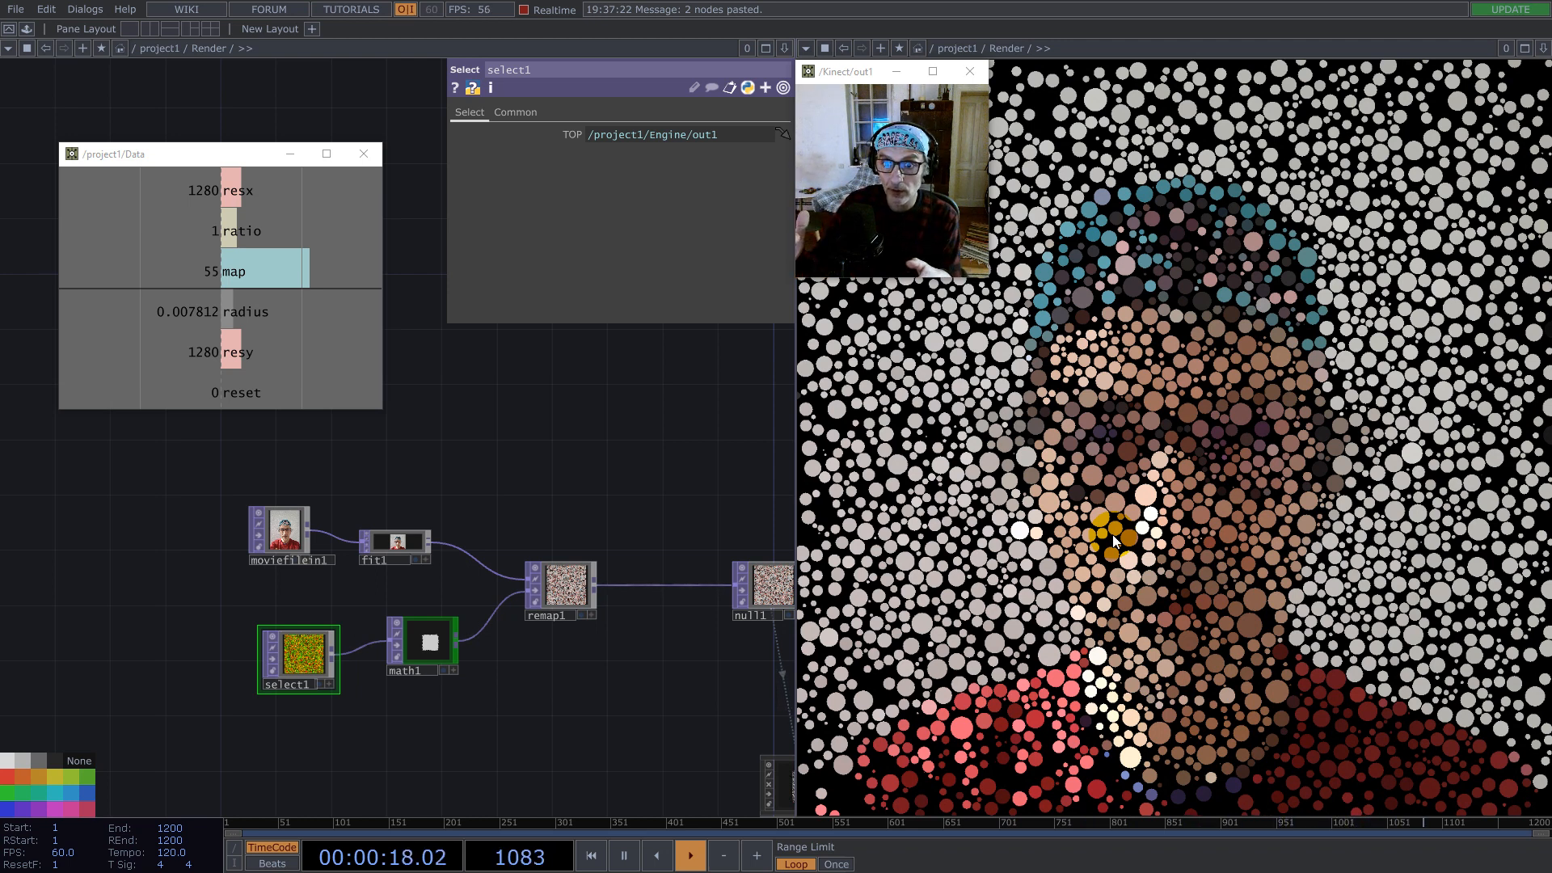
Step: Inside Count, make room before out1 and insert a Blur TOP between math1 and out1
scroll(584, 540, "down", 10)
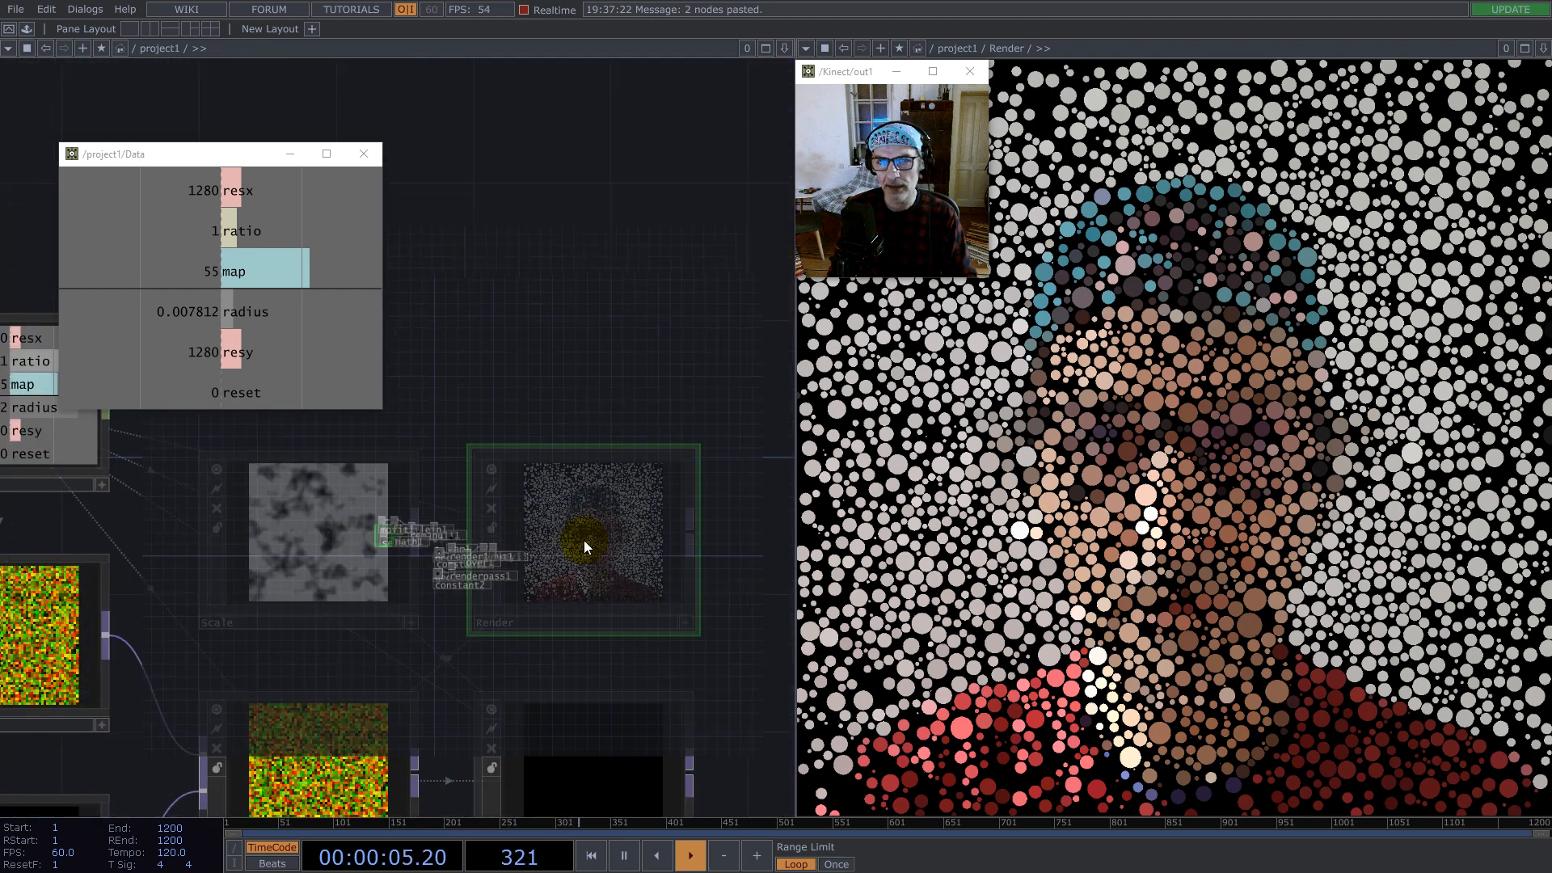
scroll(598, 551, "down", 3)
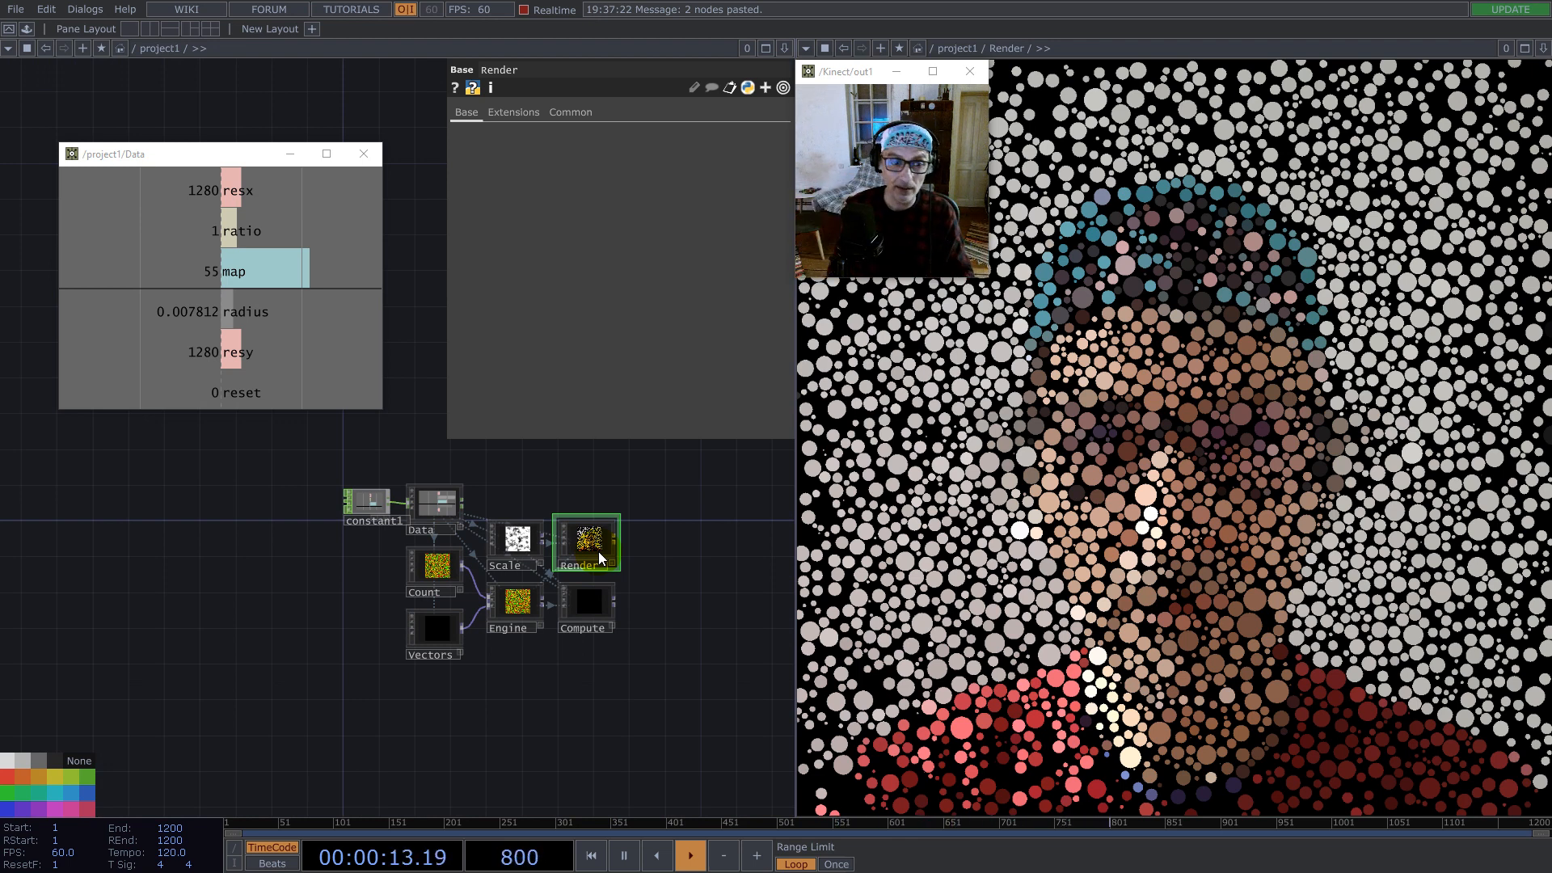
double_click(438, 571)
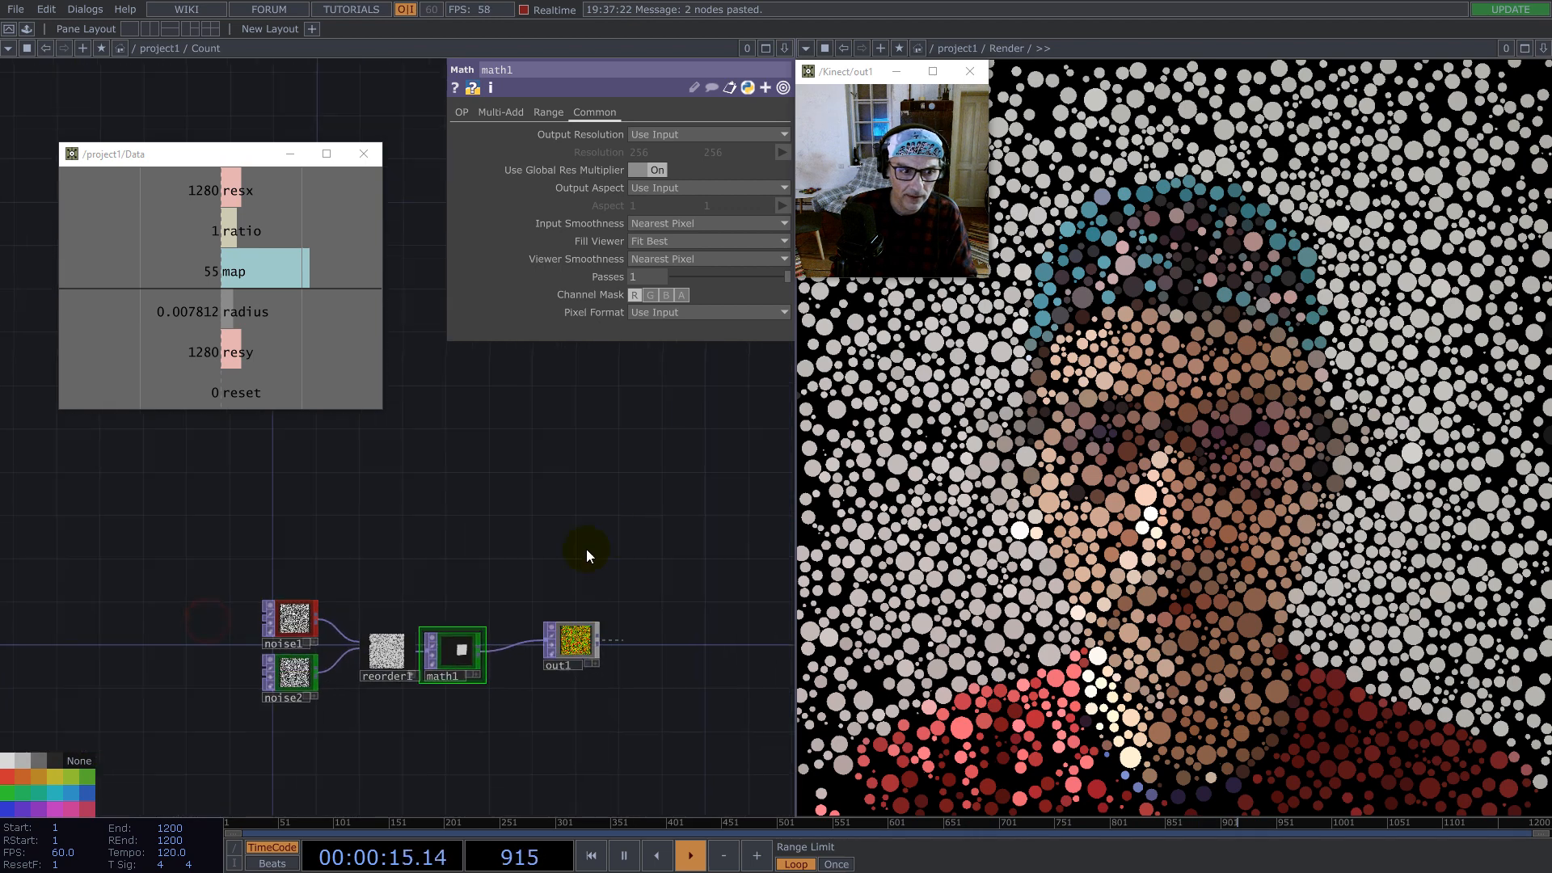
scroll(514, 634, "up", 2)
left_click_drag(599, 523, 336, 506)
left_click_drag(532, 587, 720, 588)
right_click(423, 603)
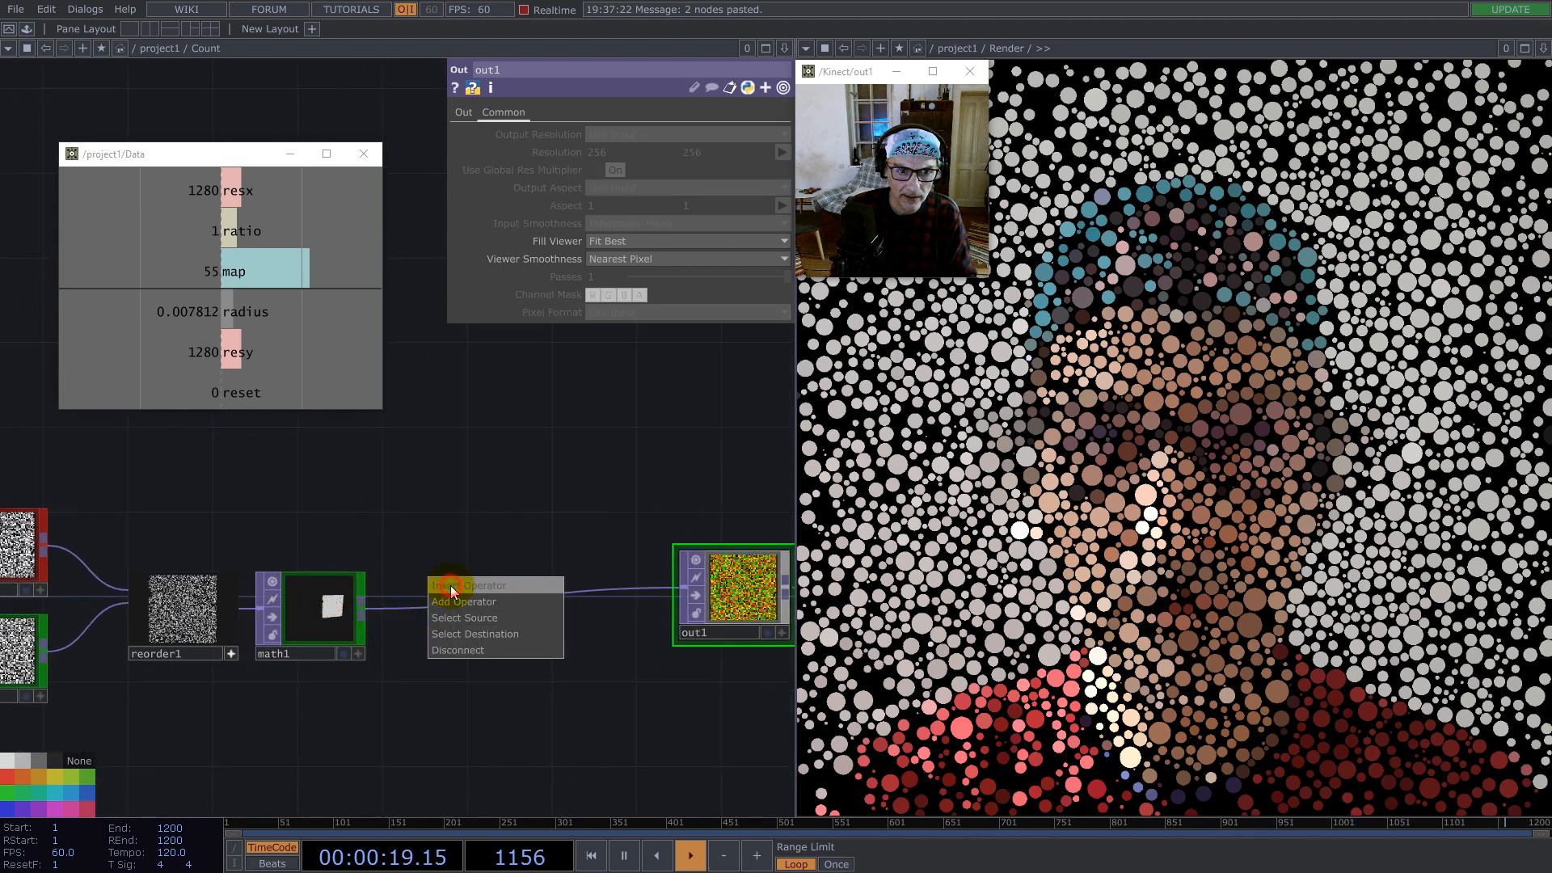
left_click(457, 586)
left_click(168, 459)
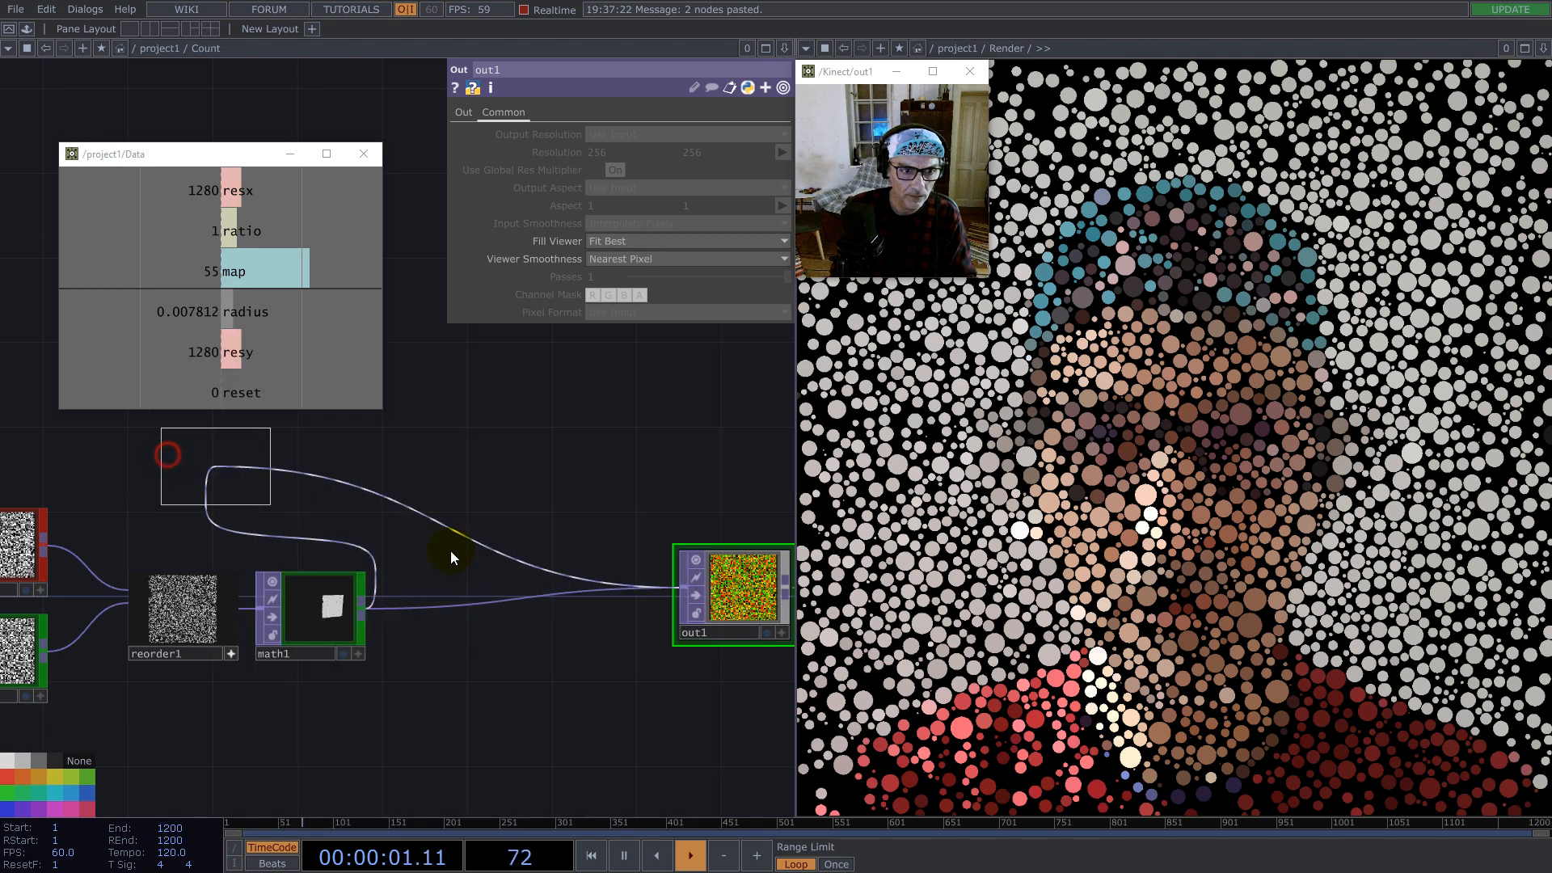
left_click(477, 612)
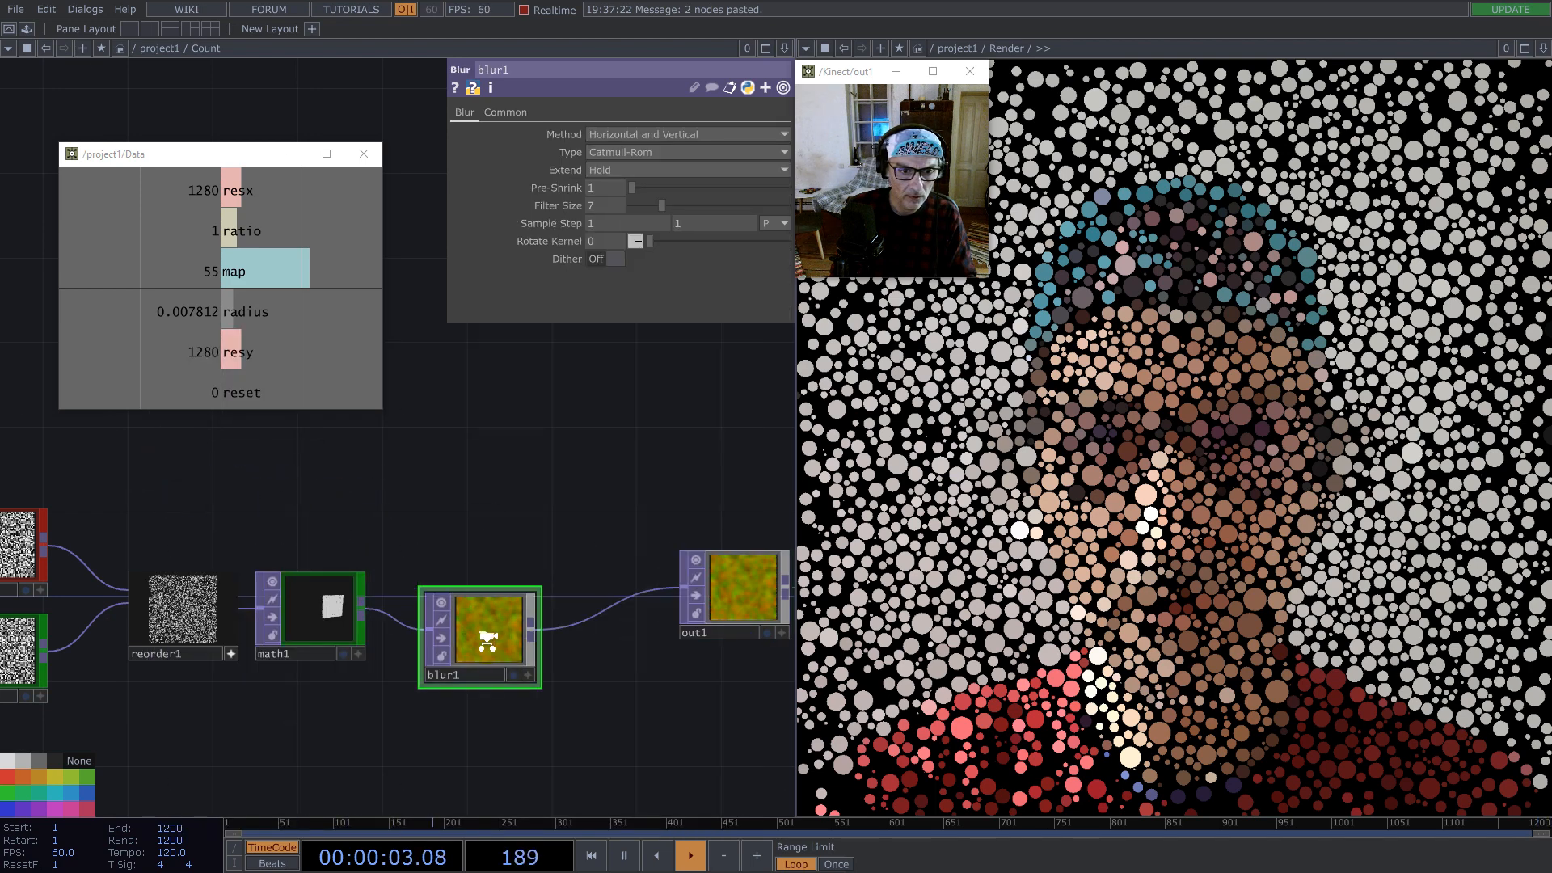
Step: Set blur1's Filter Size to 32 to smooth the starting positions
scroll(487, 548, "up", 3)
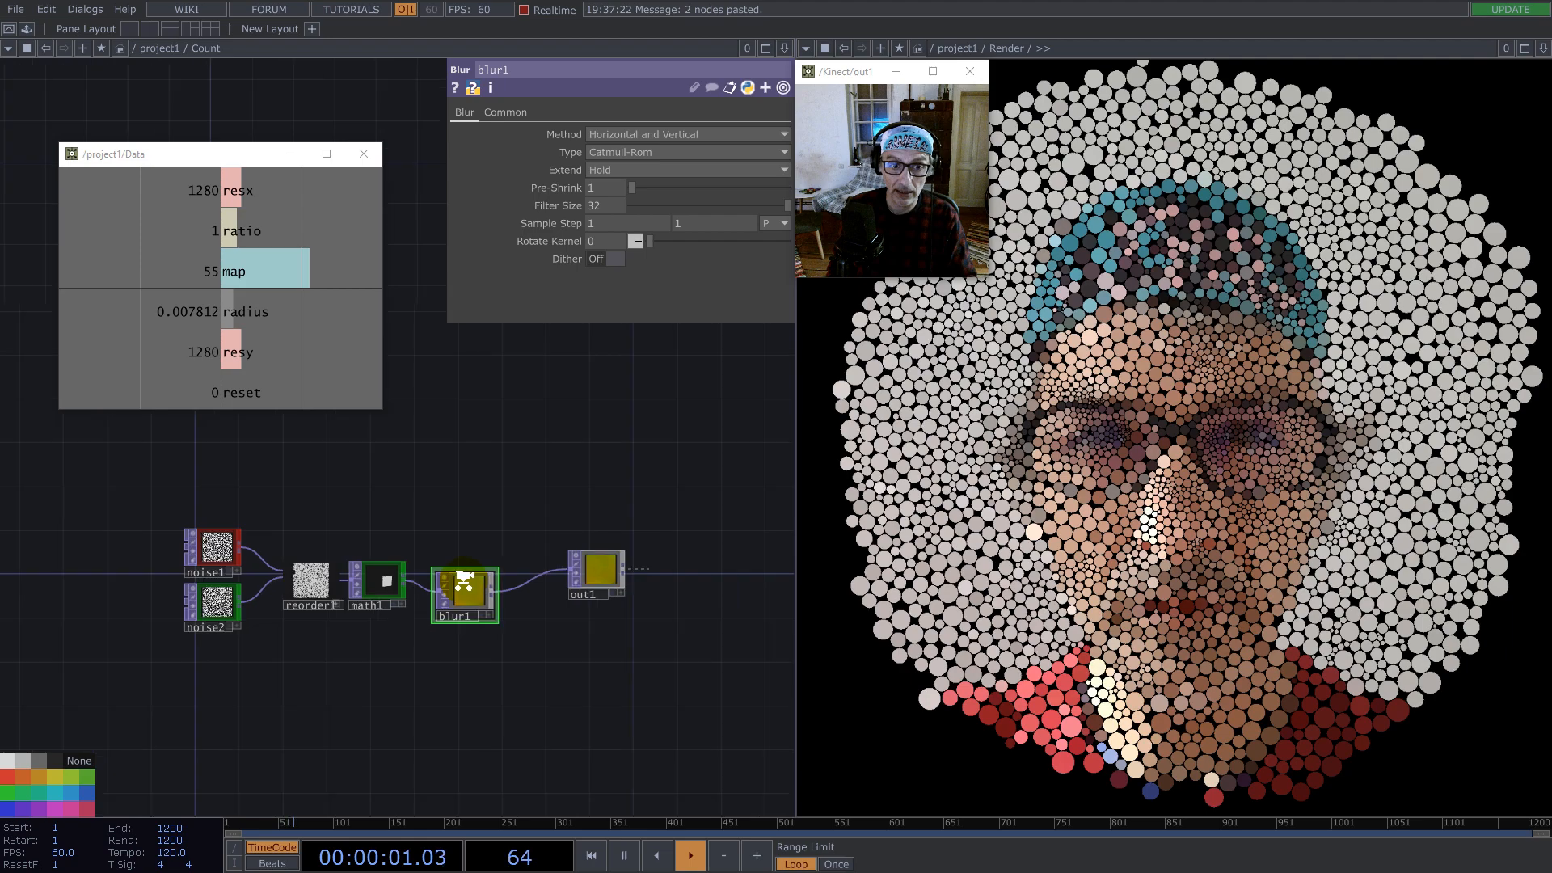
scroll(460, 578, "down", 3)
scroll(464, 559, "up", 5)
left_click(601, 173)
left_click(612, 205)
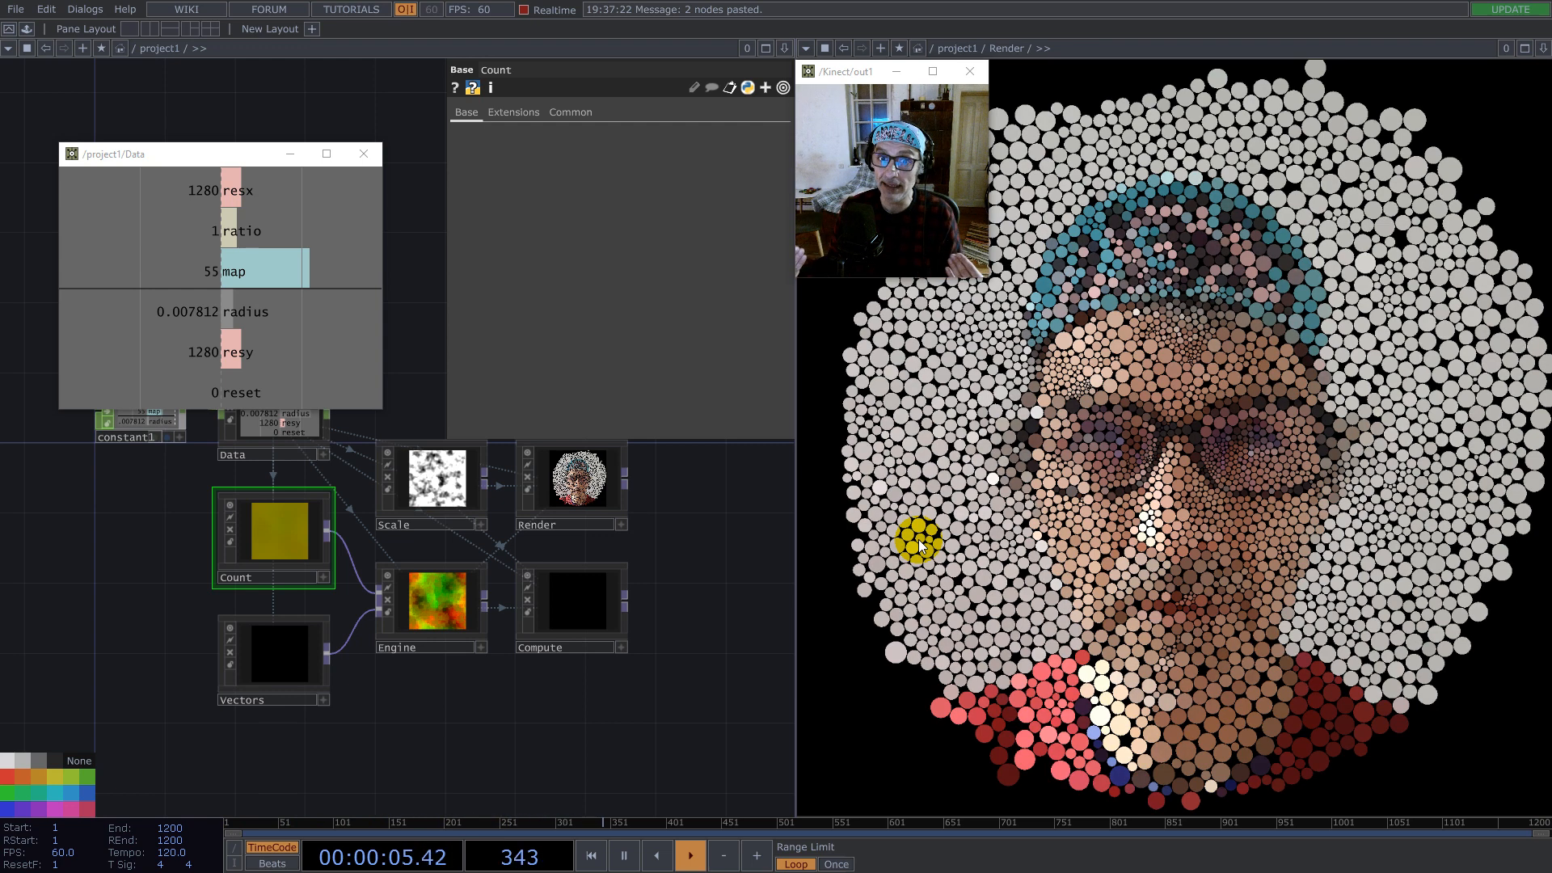
Step: Inside Render, lock the select1 TOP that feeds the colour remap
double_click(560, 477)
left_click_drag(353, 533, 554, 674)
scroll(209, 531, "up", 6)
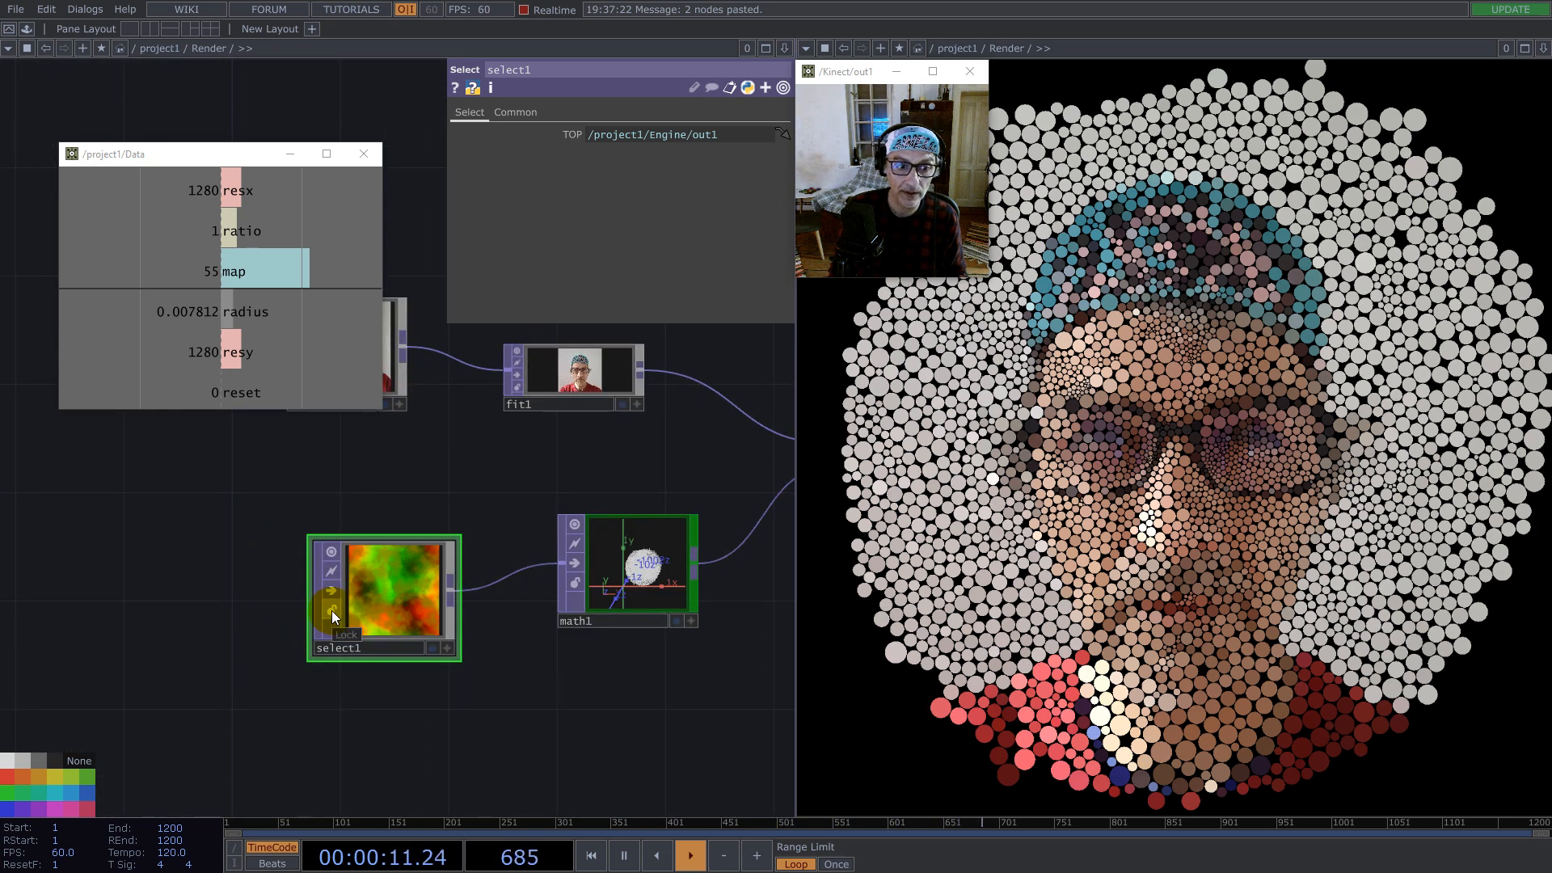
left_click(331, 610)
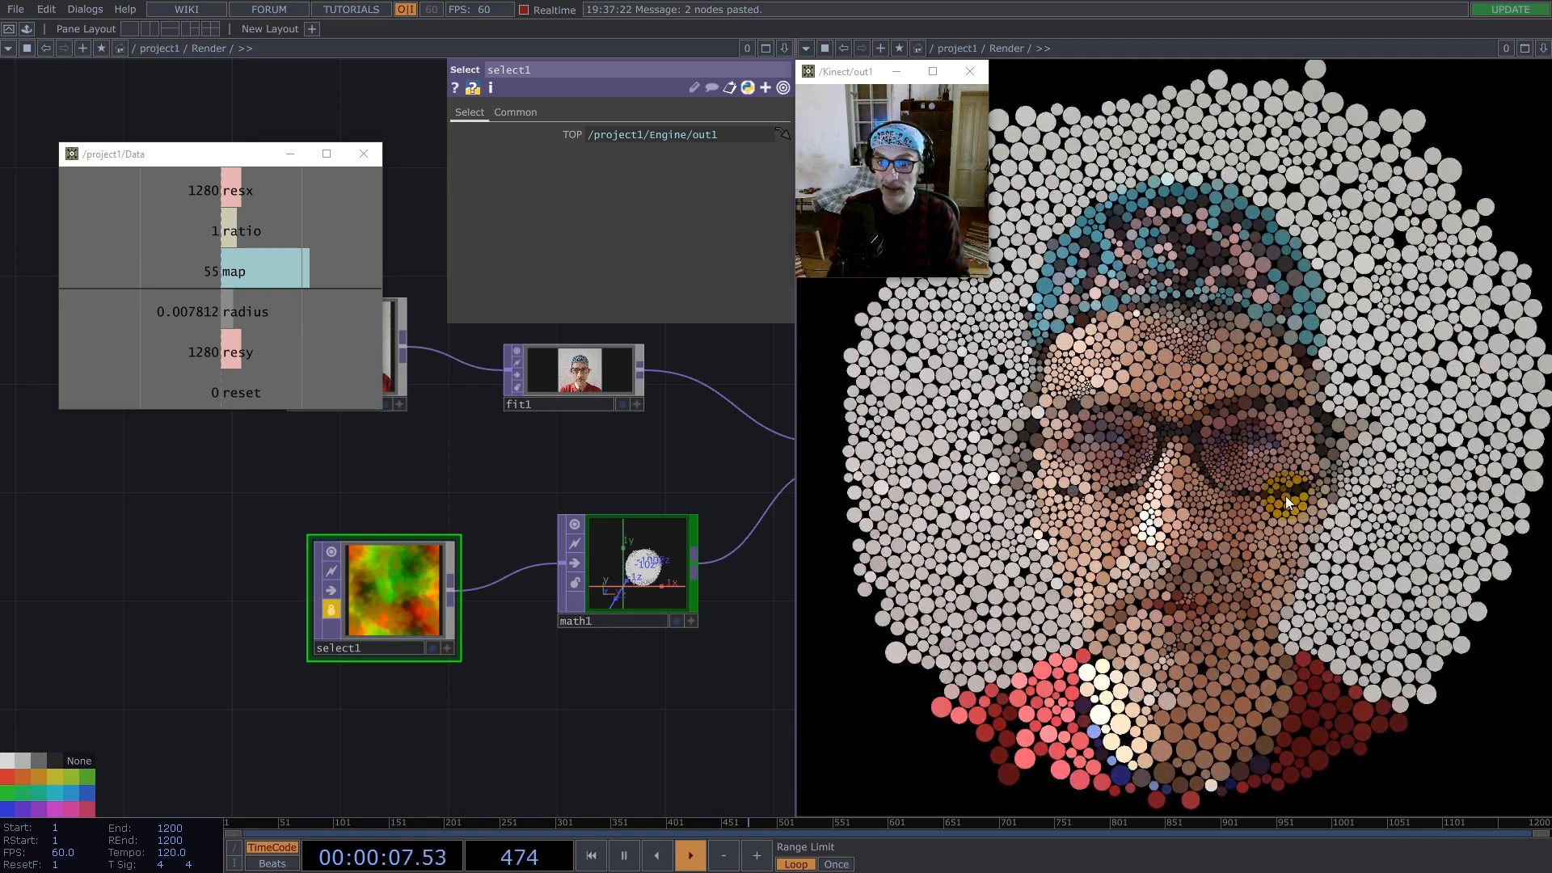
Step: Inside Compute, replace the Multiply expression of math3 with the constant value 1
scroll(530, 526, "down", 6)
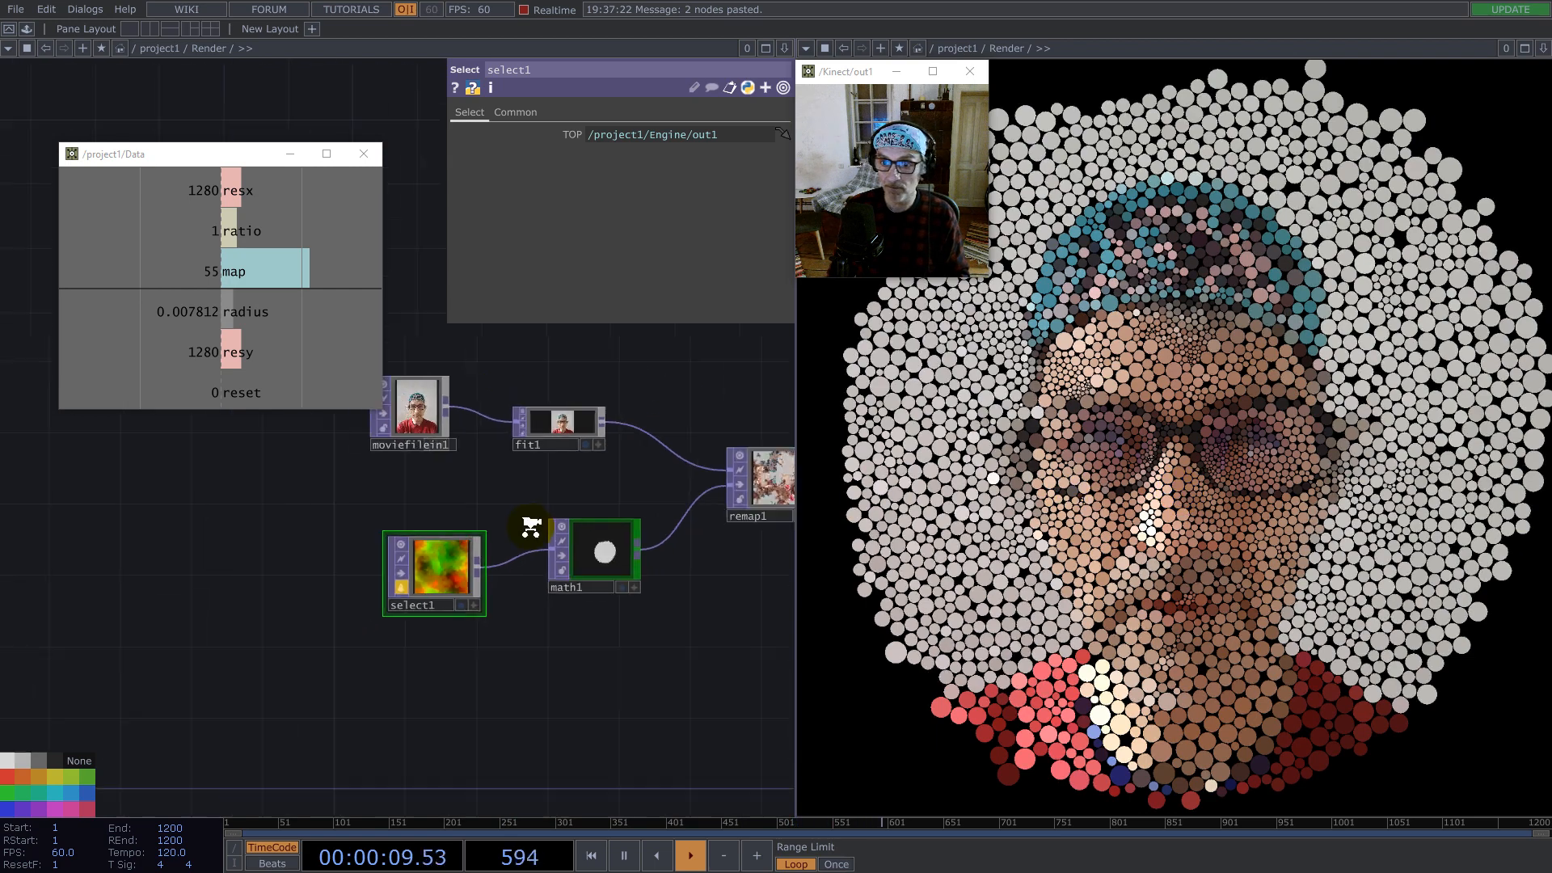
scroll(533, 540, "down", 6)
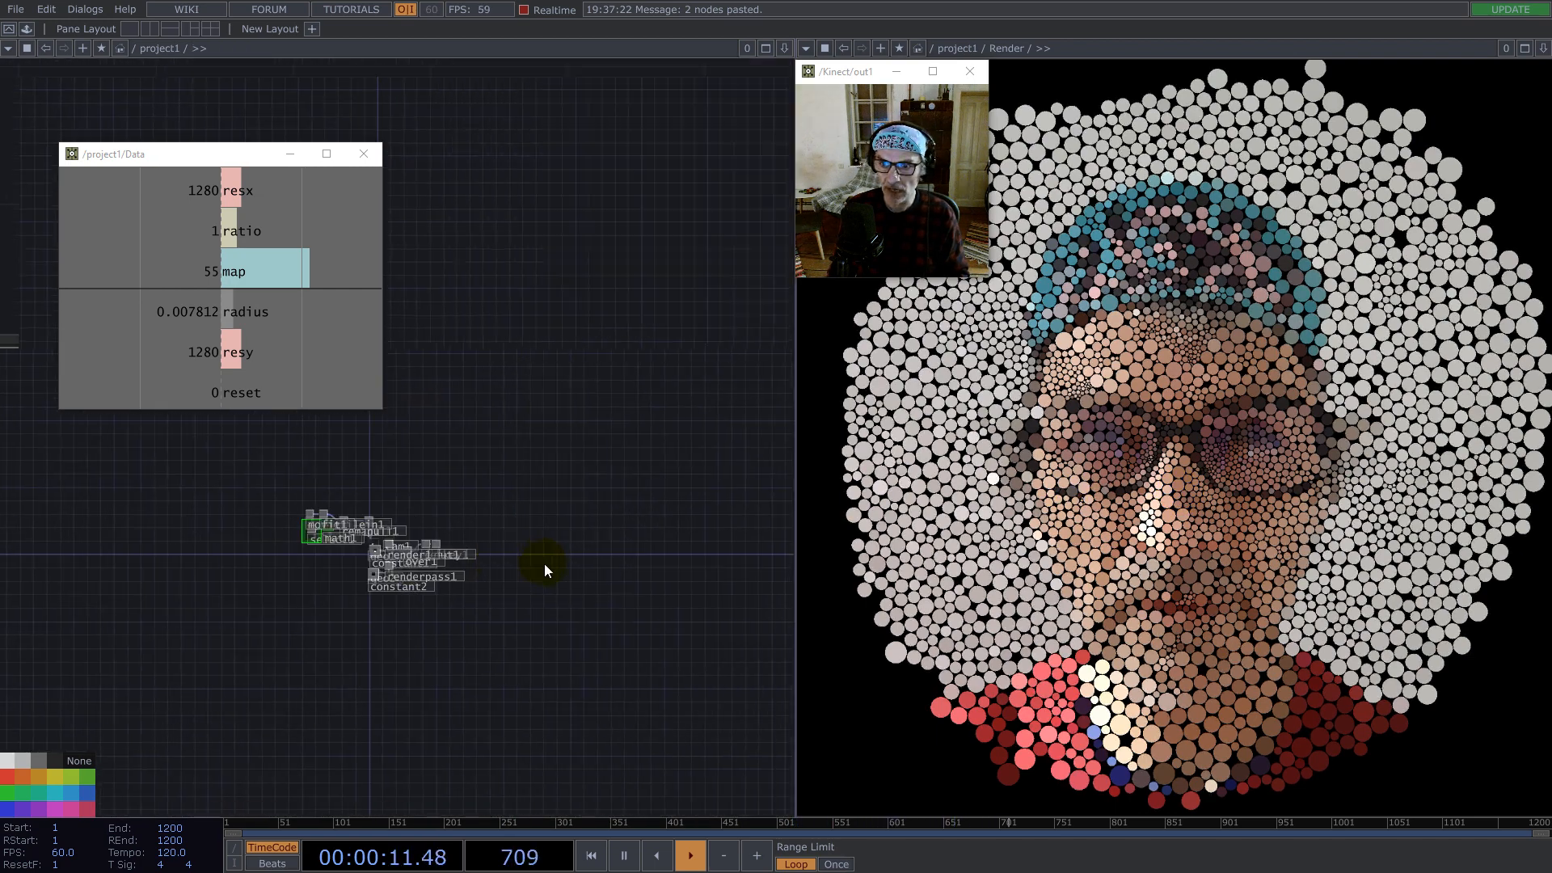
scroll(629, 596, "down", 4)
scroll(405, 617, "up", 4)
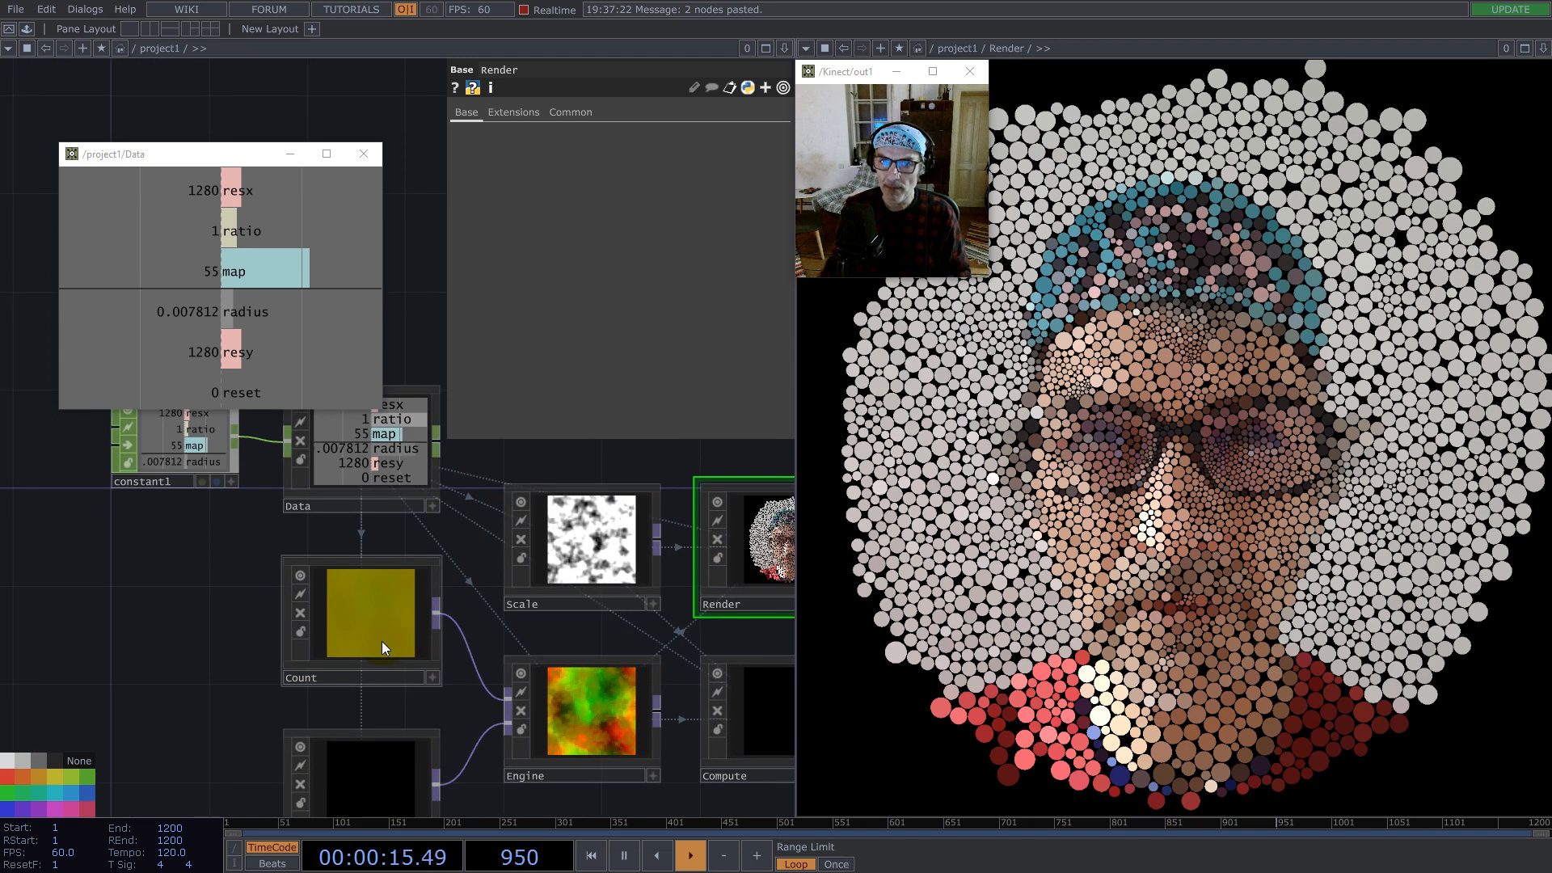
double_click(766, 685)
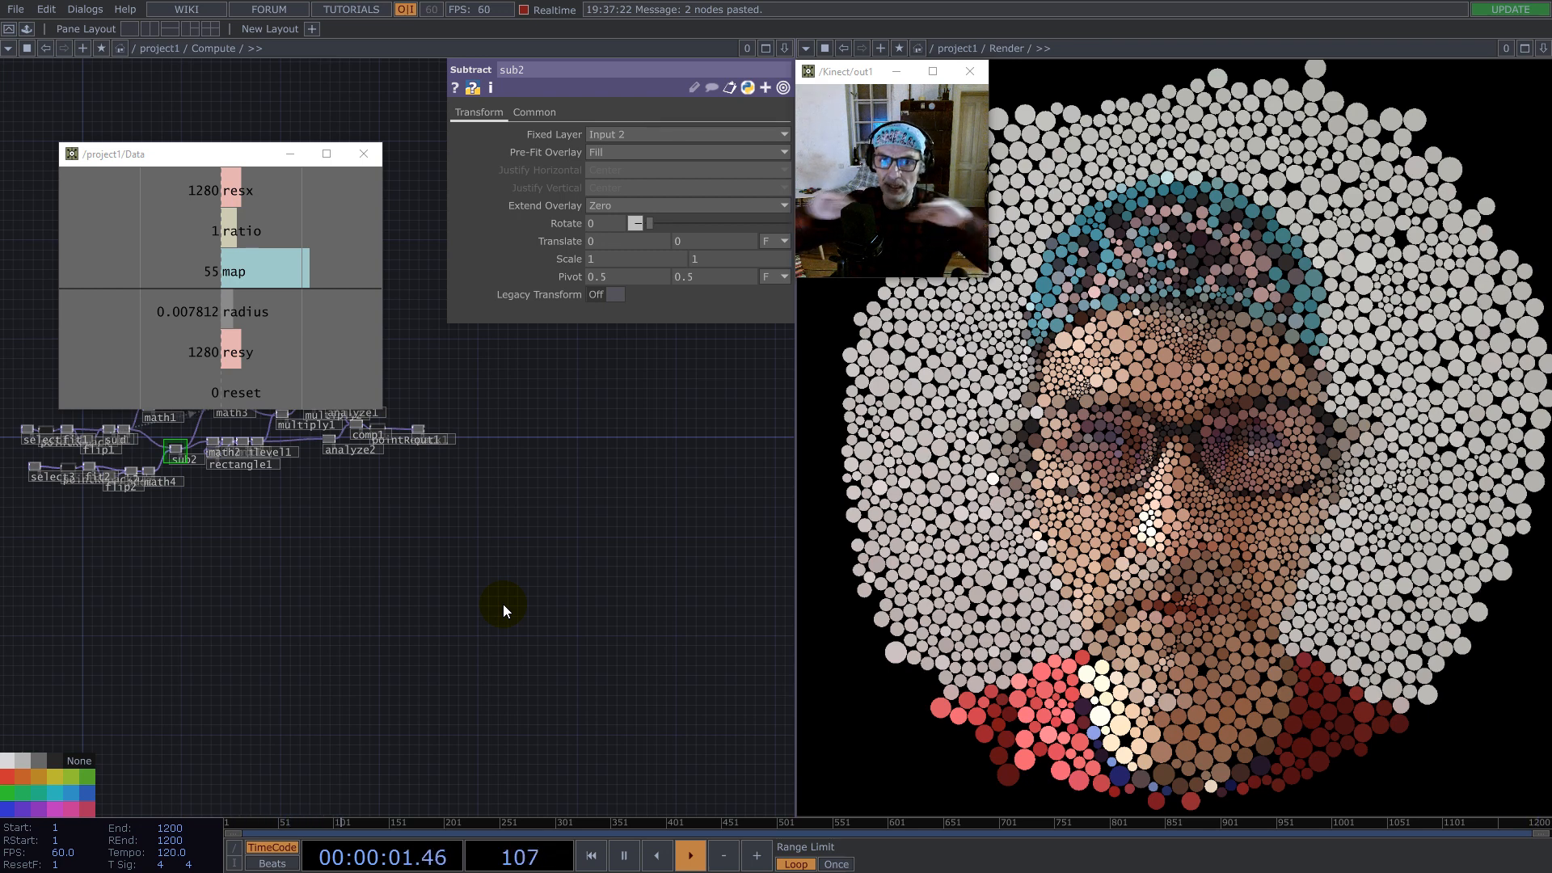
left_click_drag(267, 473, 412, 574)
scroll(327, 549, "up", 5)
scroll(327, 550, "up", 1)
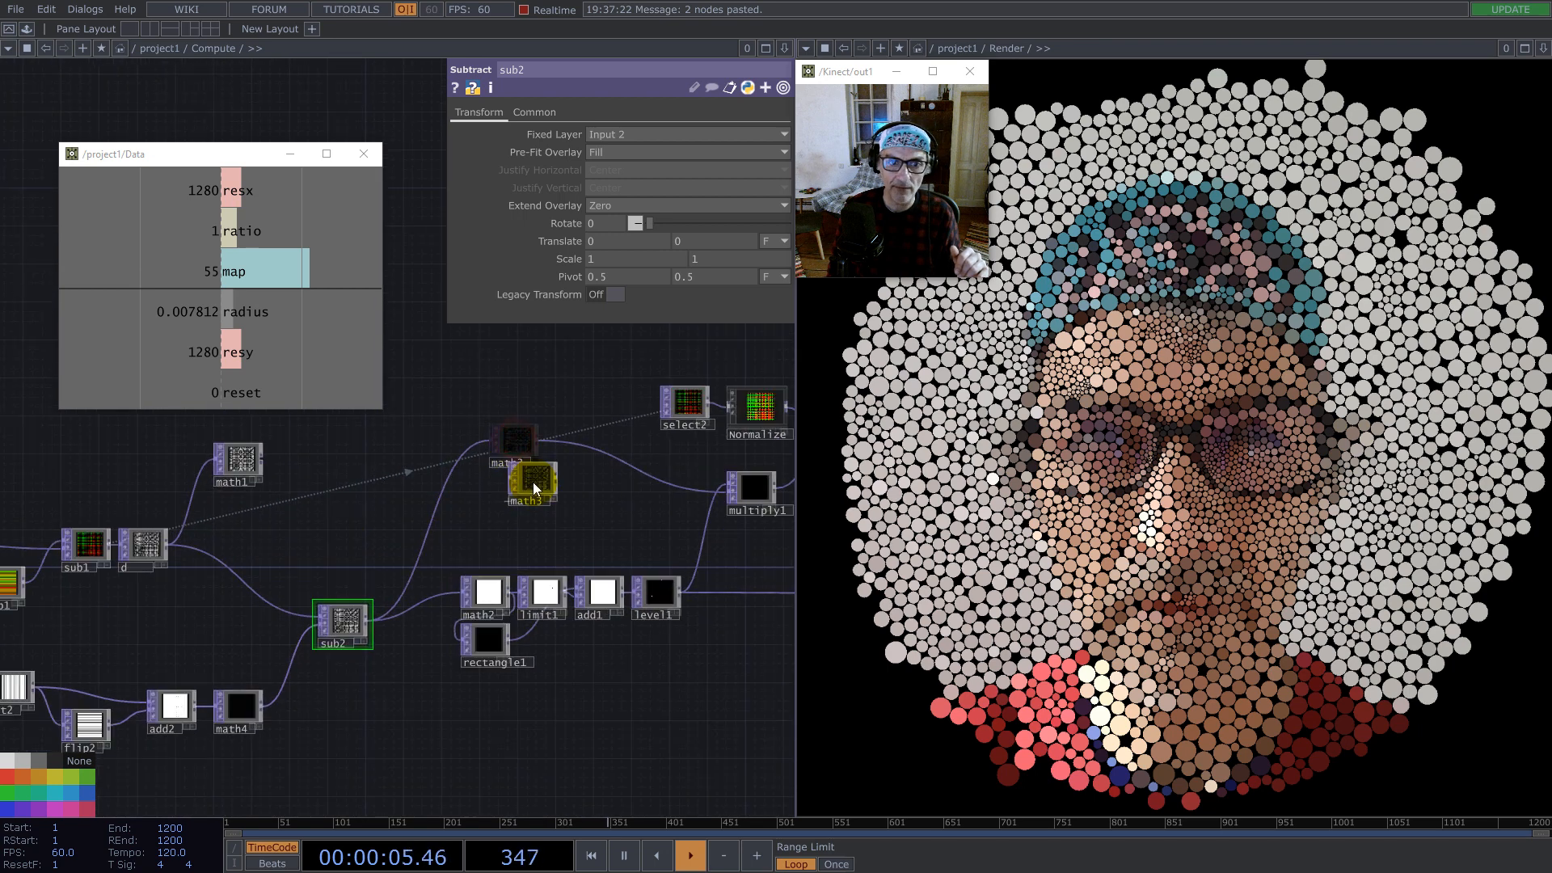
left_click(532, 482)
left_click(661, 152)
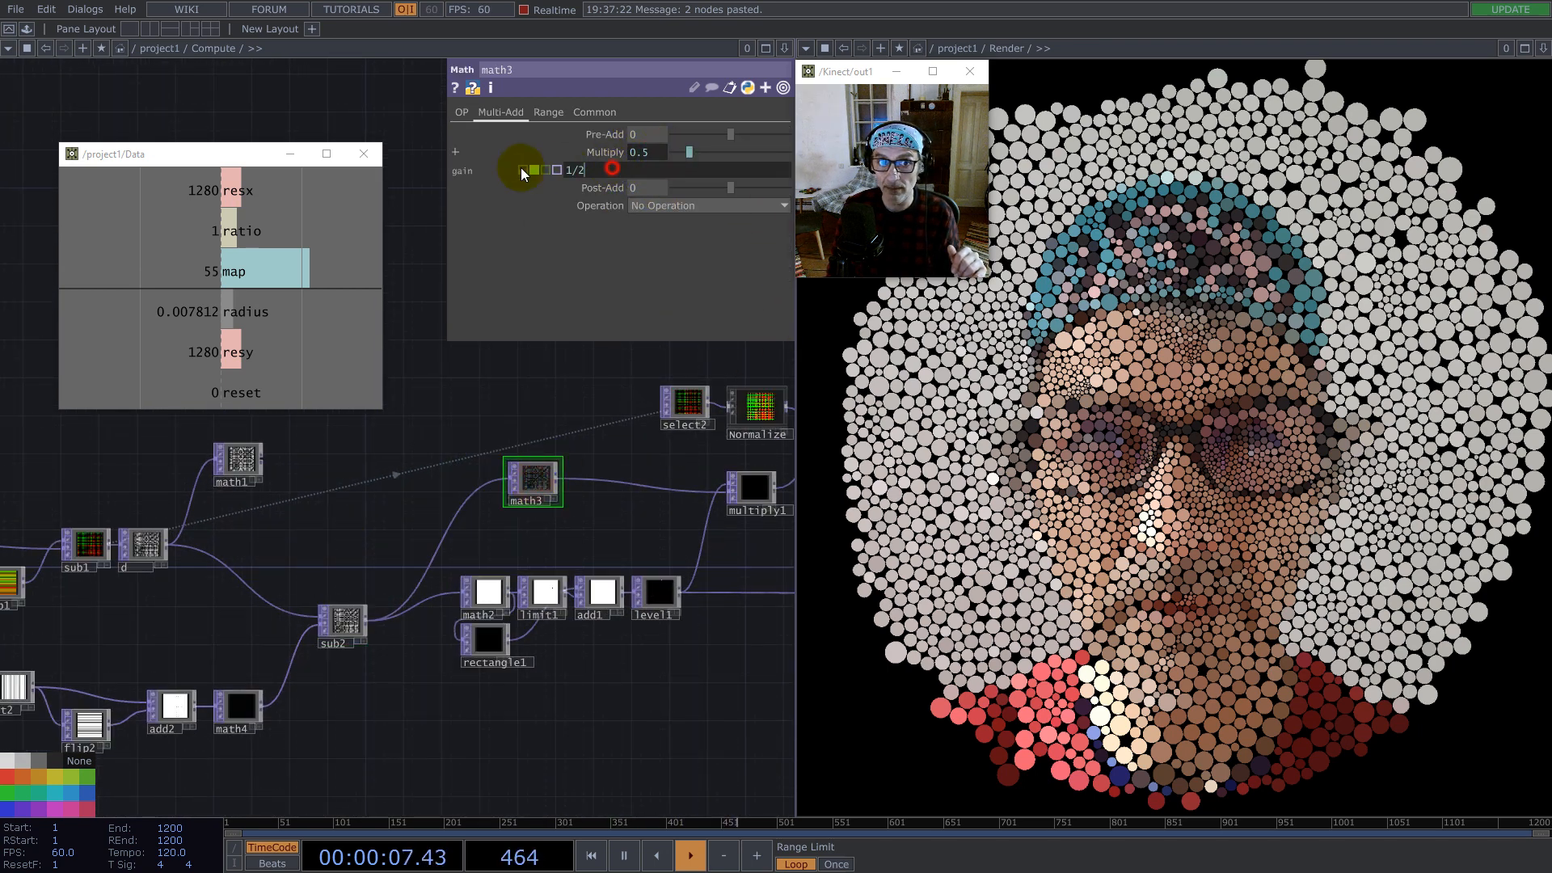
key("BackSpace")
key("BackSpace")
key("Return")
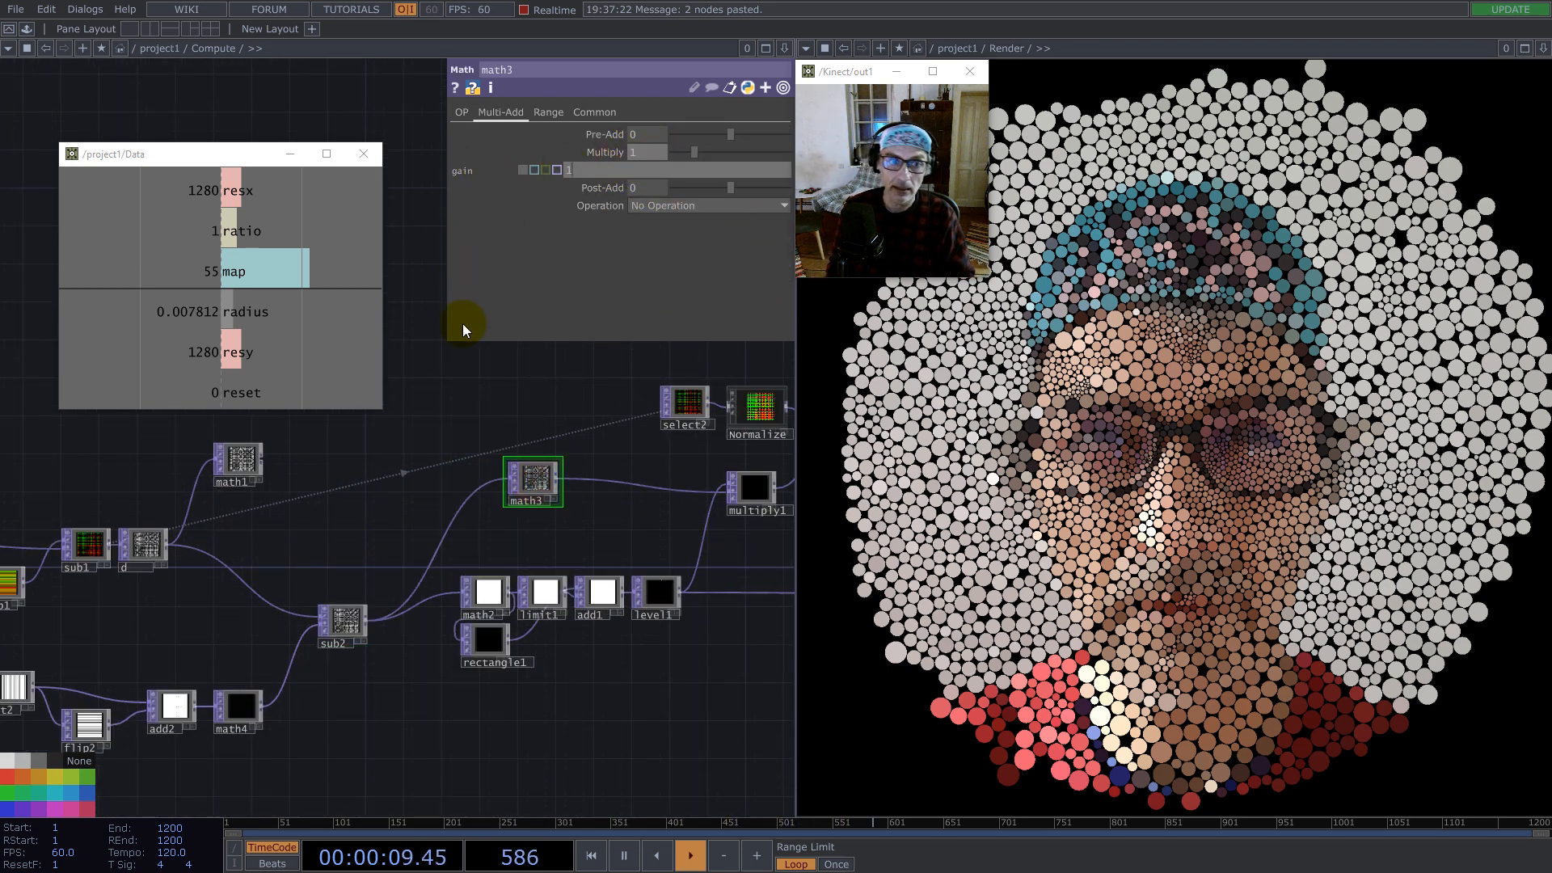
left_click(468, 370)
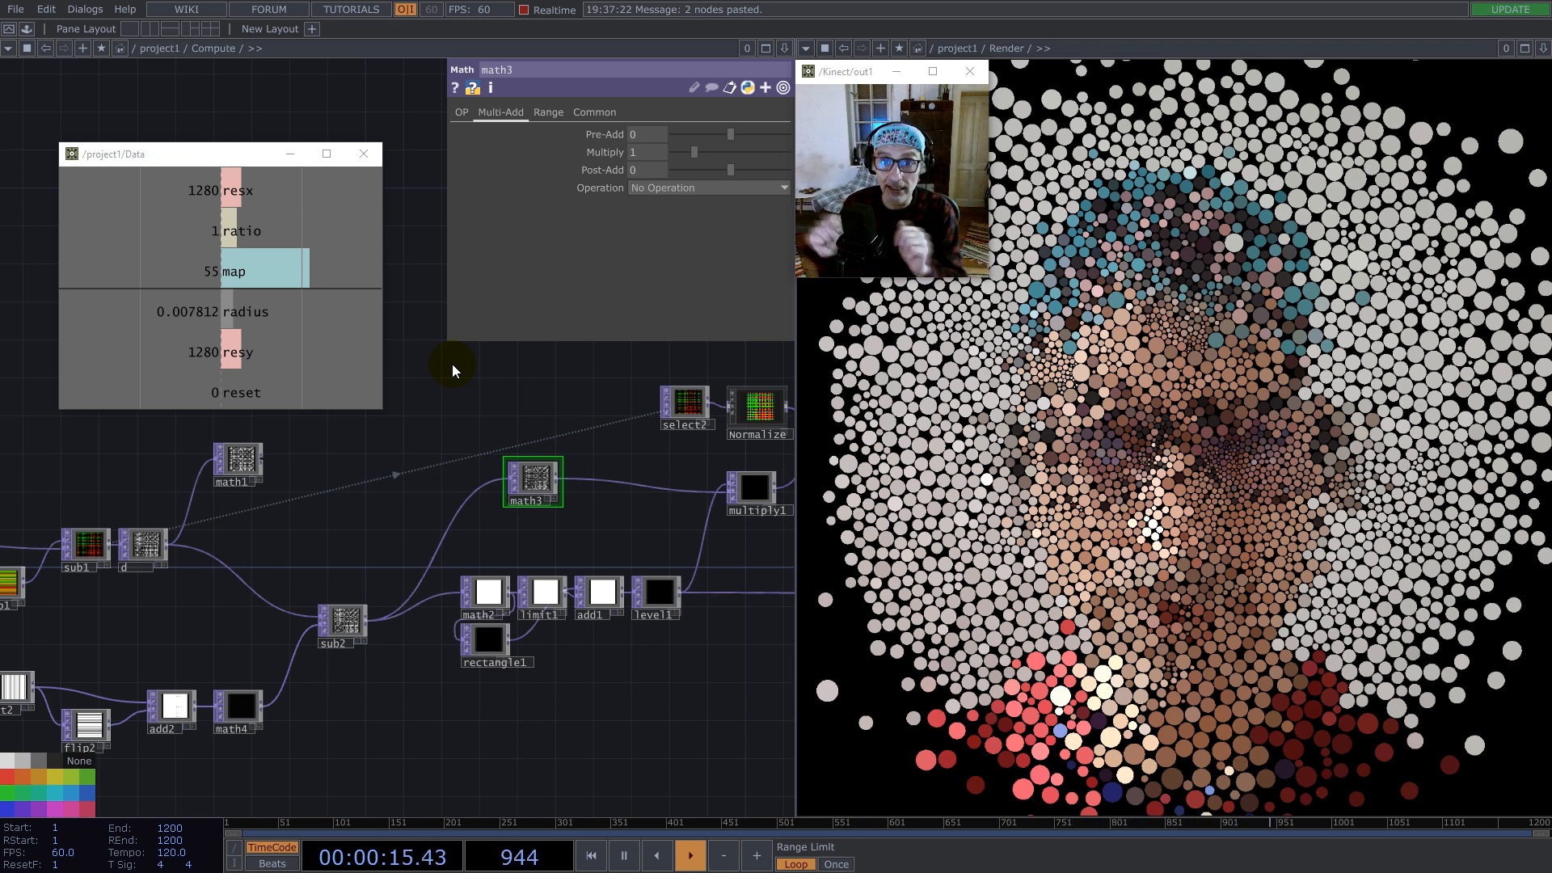
Step: Set math3's Multiply to 1/3 and reset the particles
left_click(646, 152)
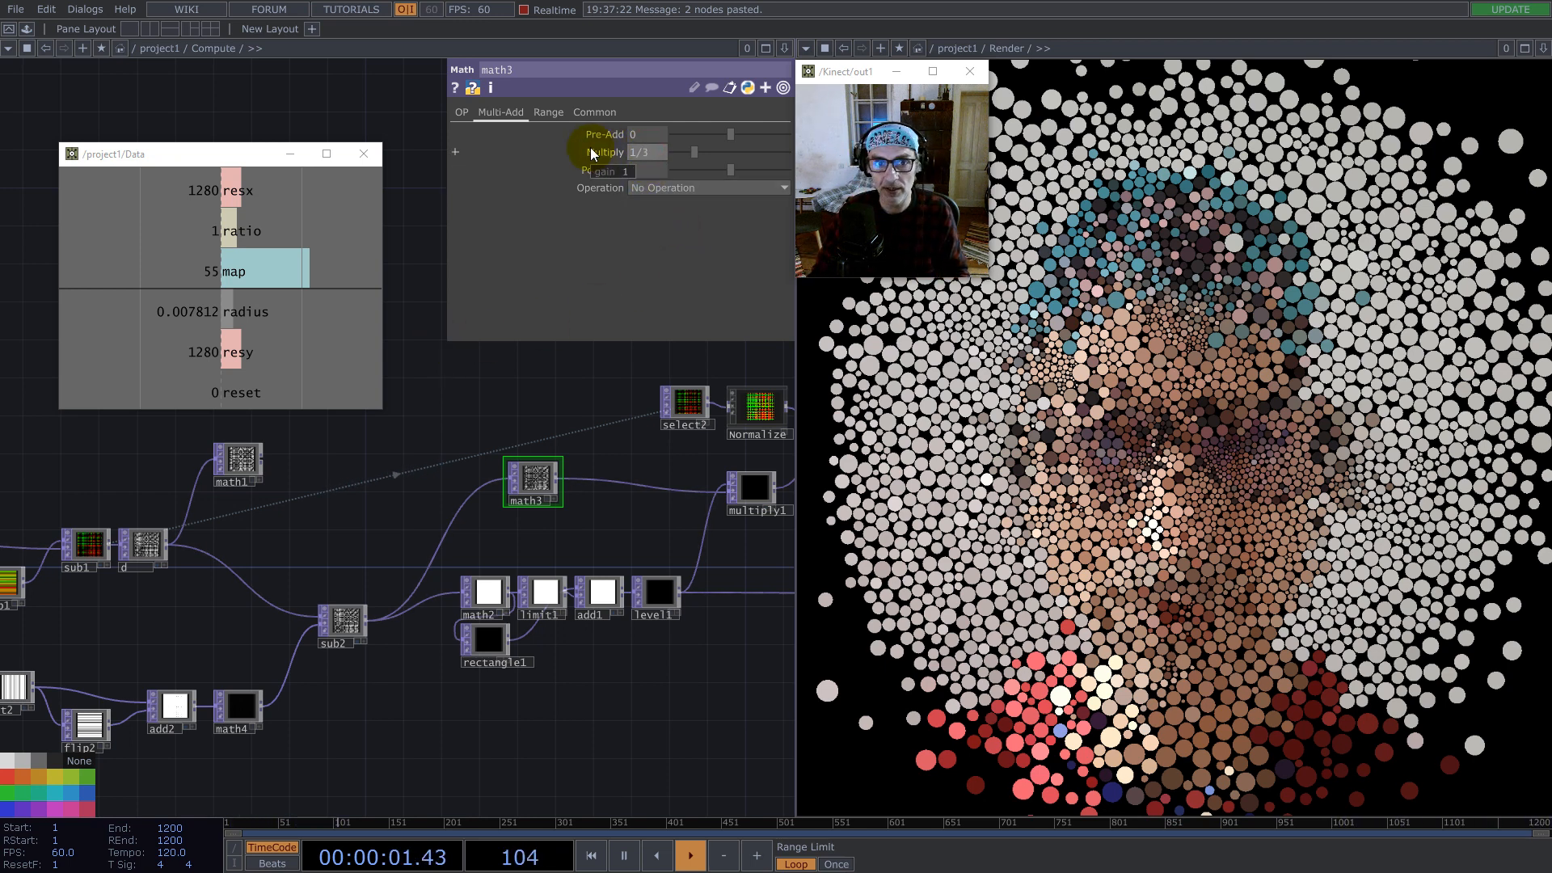
key("Return")
key("r")
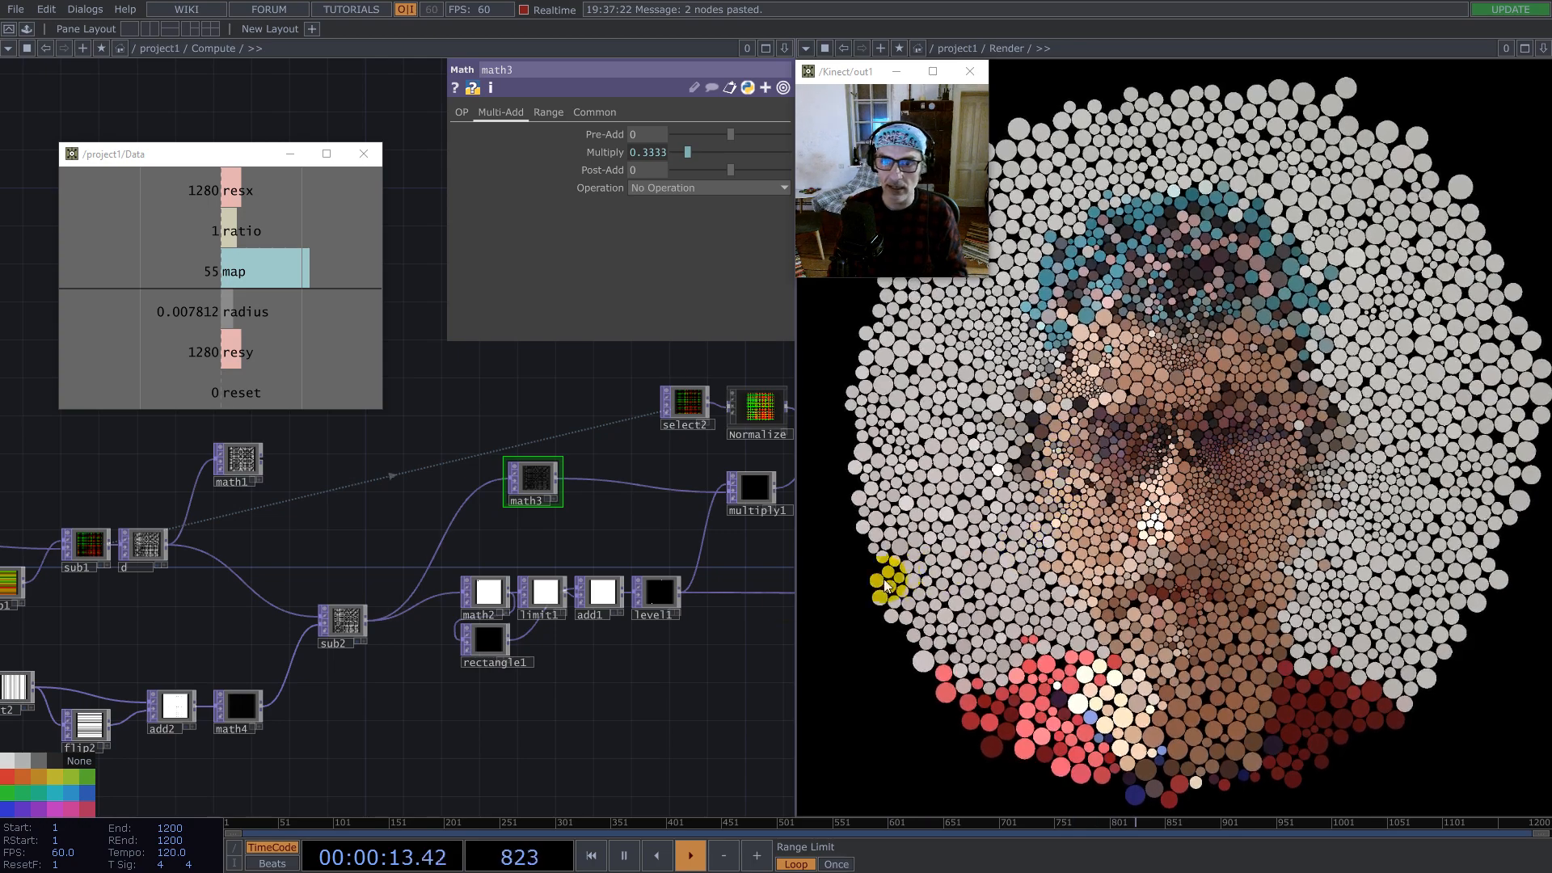
Step: Go back into Vectors and set math1's Multiply to 0.99
left_click_drag(392, 689, 513, 623)
scroll(513, 624, "down", 4)
scroll(514, 624, "down", 6)
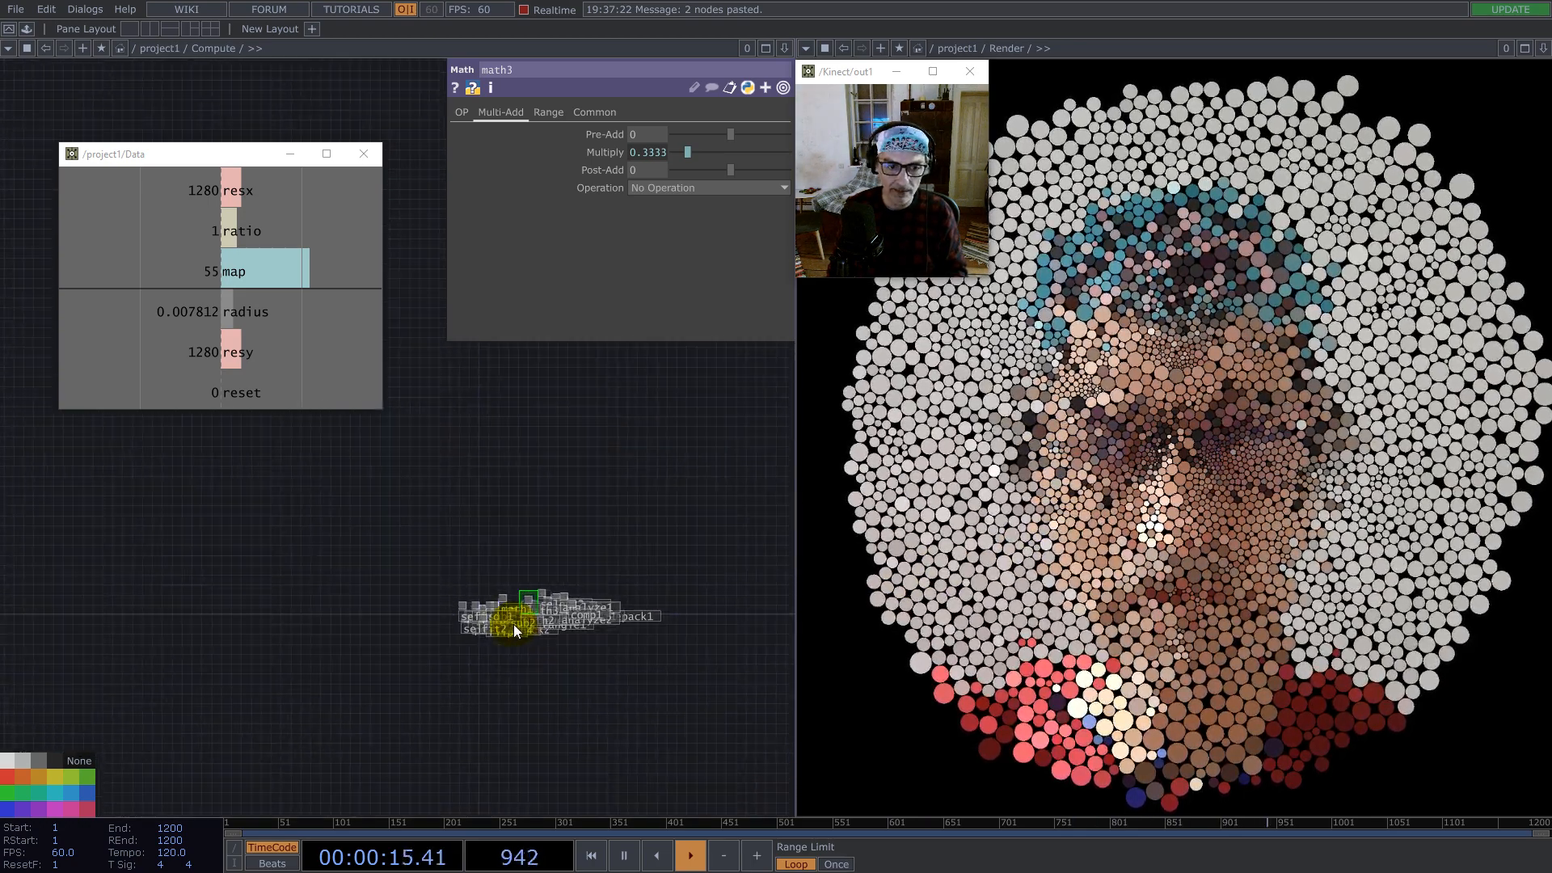
scroll(414, 645, "up", 6)
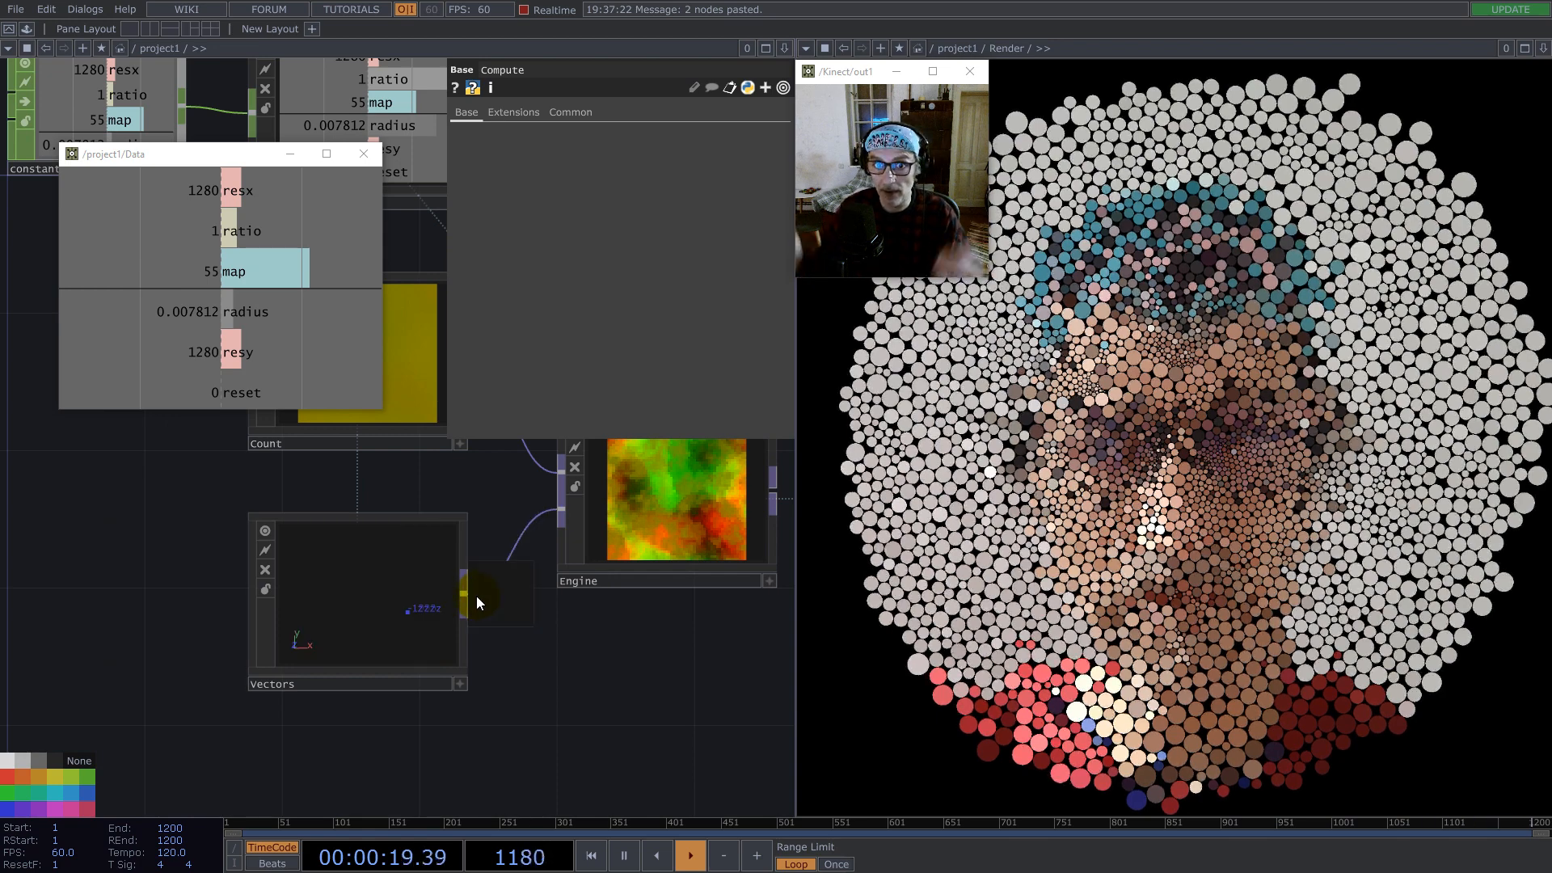
left_click(427, 603)
left_click(344, 603)
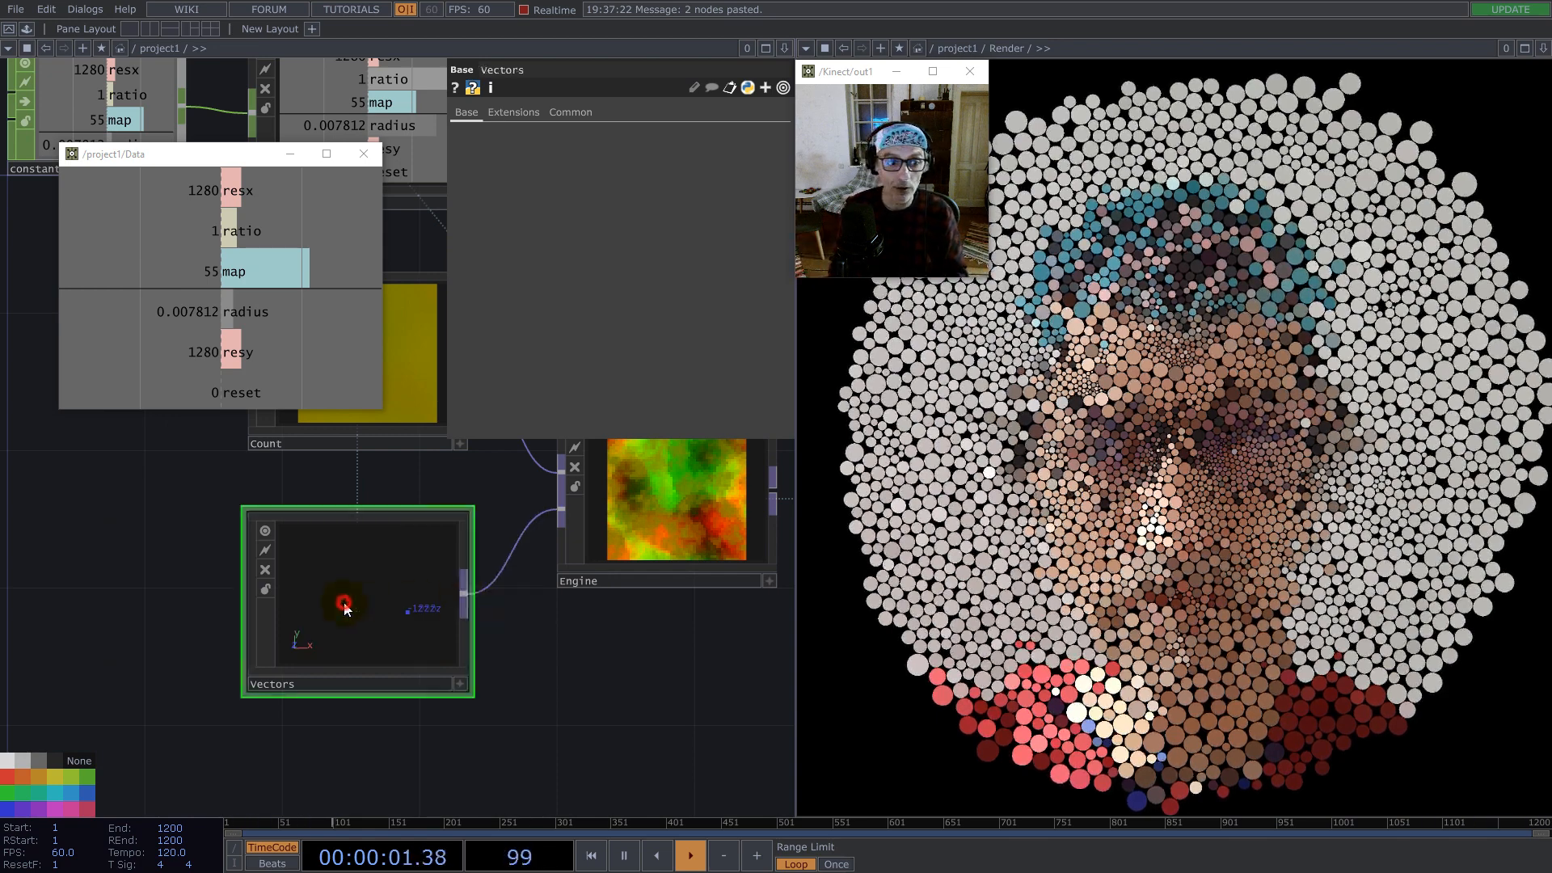
key("i")
left_click_drag(209, 472, 338, 583)
scroll(337, 526, "up", 5)
scroll(337, 525, "up", 1)
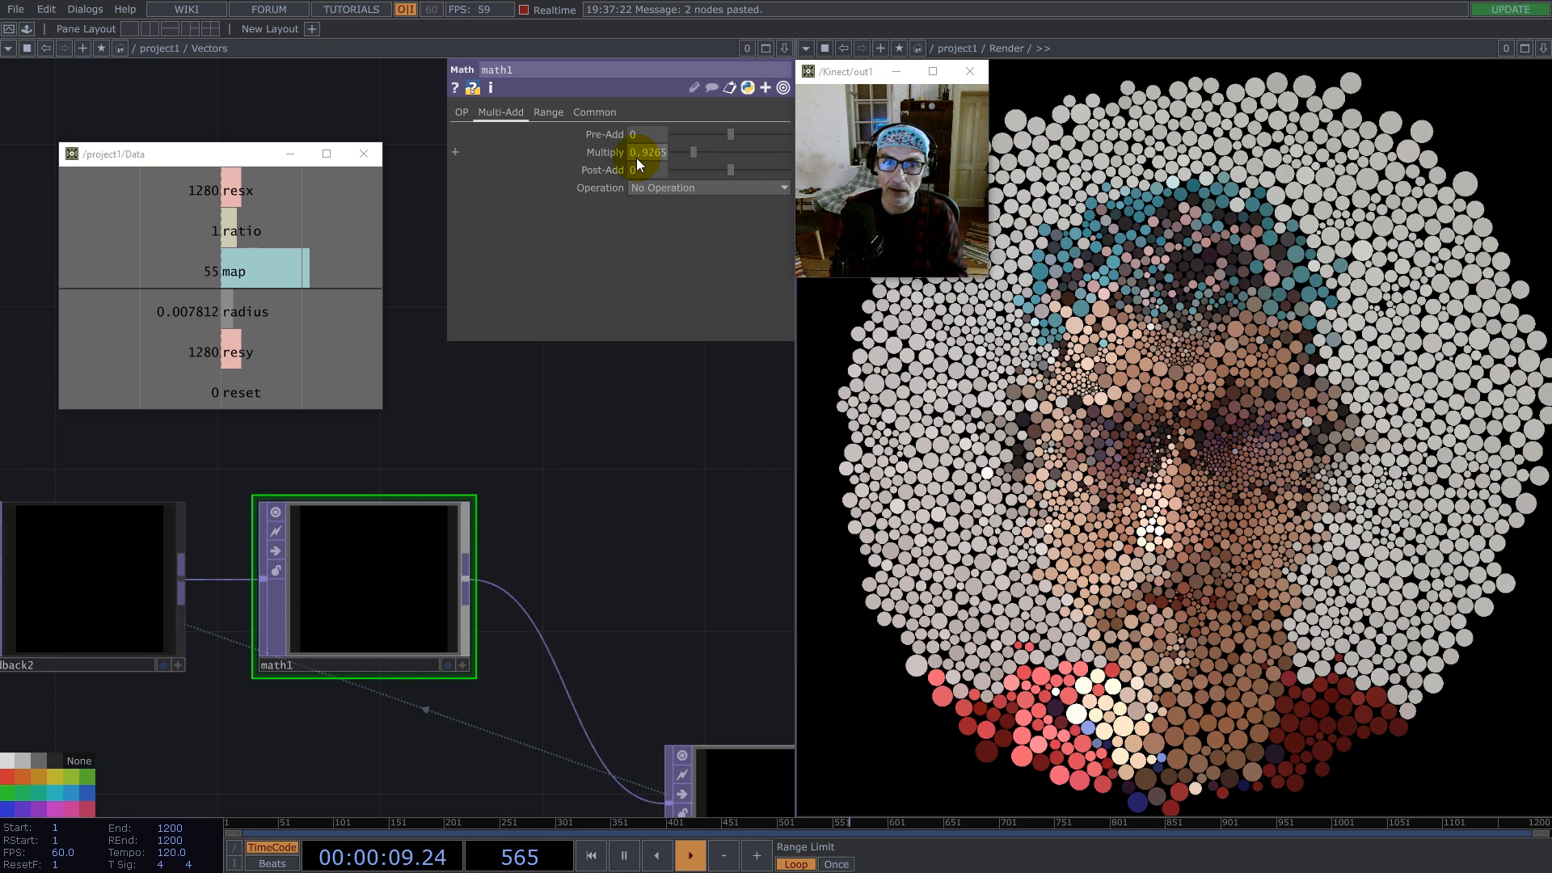
left_click_drag(647, 151, 725, 160)
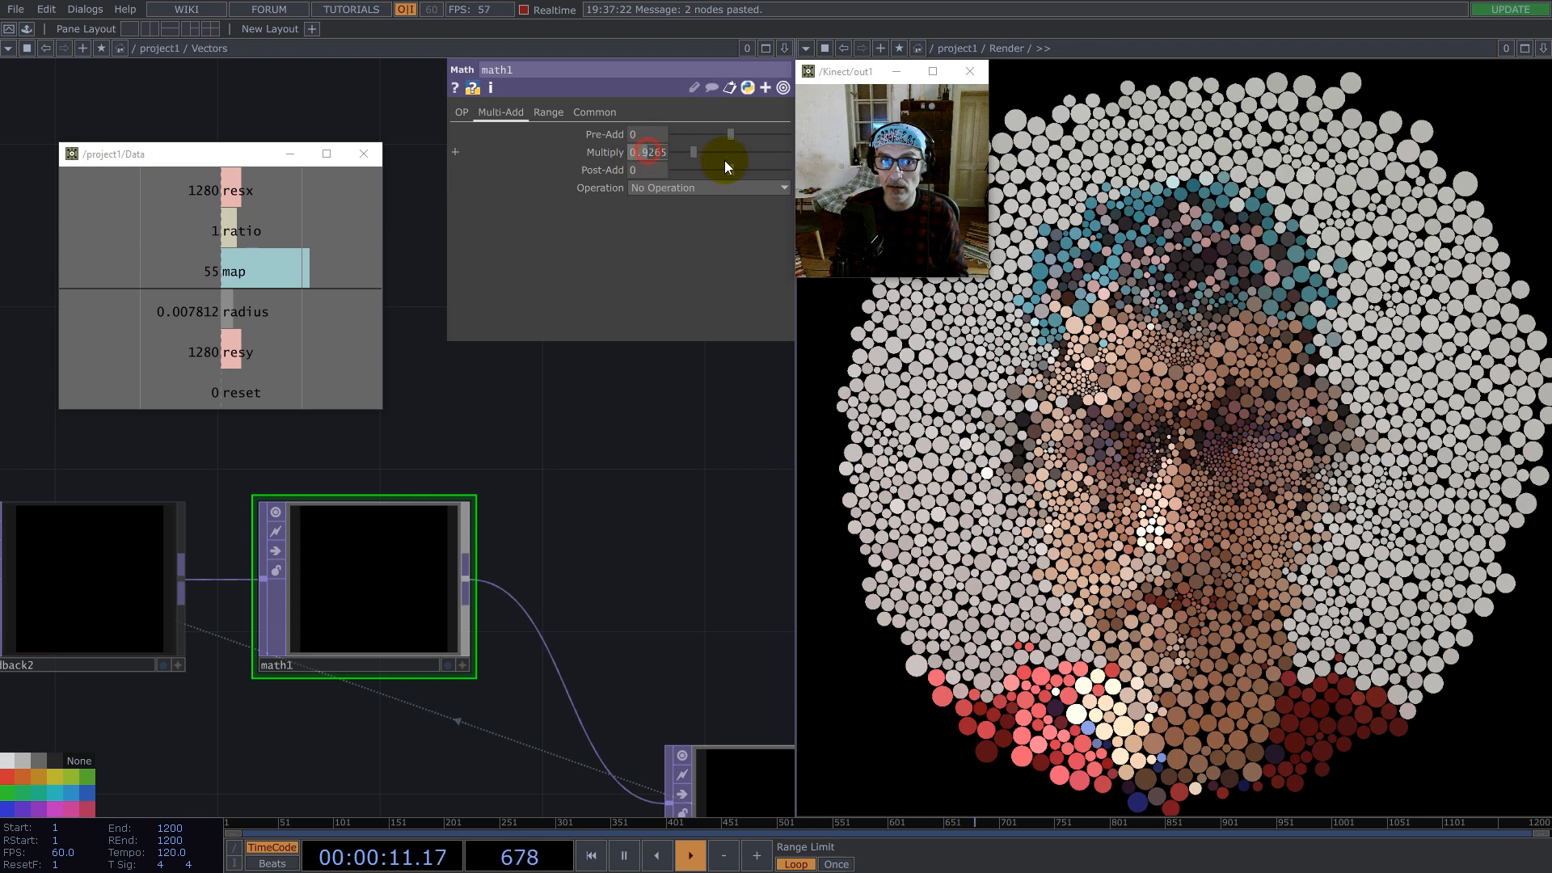
type("9")
key("Return")
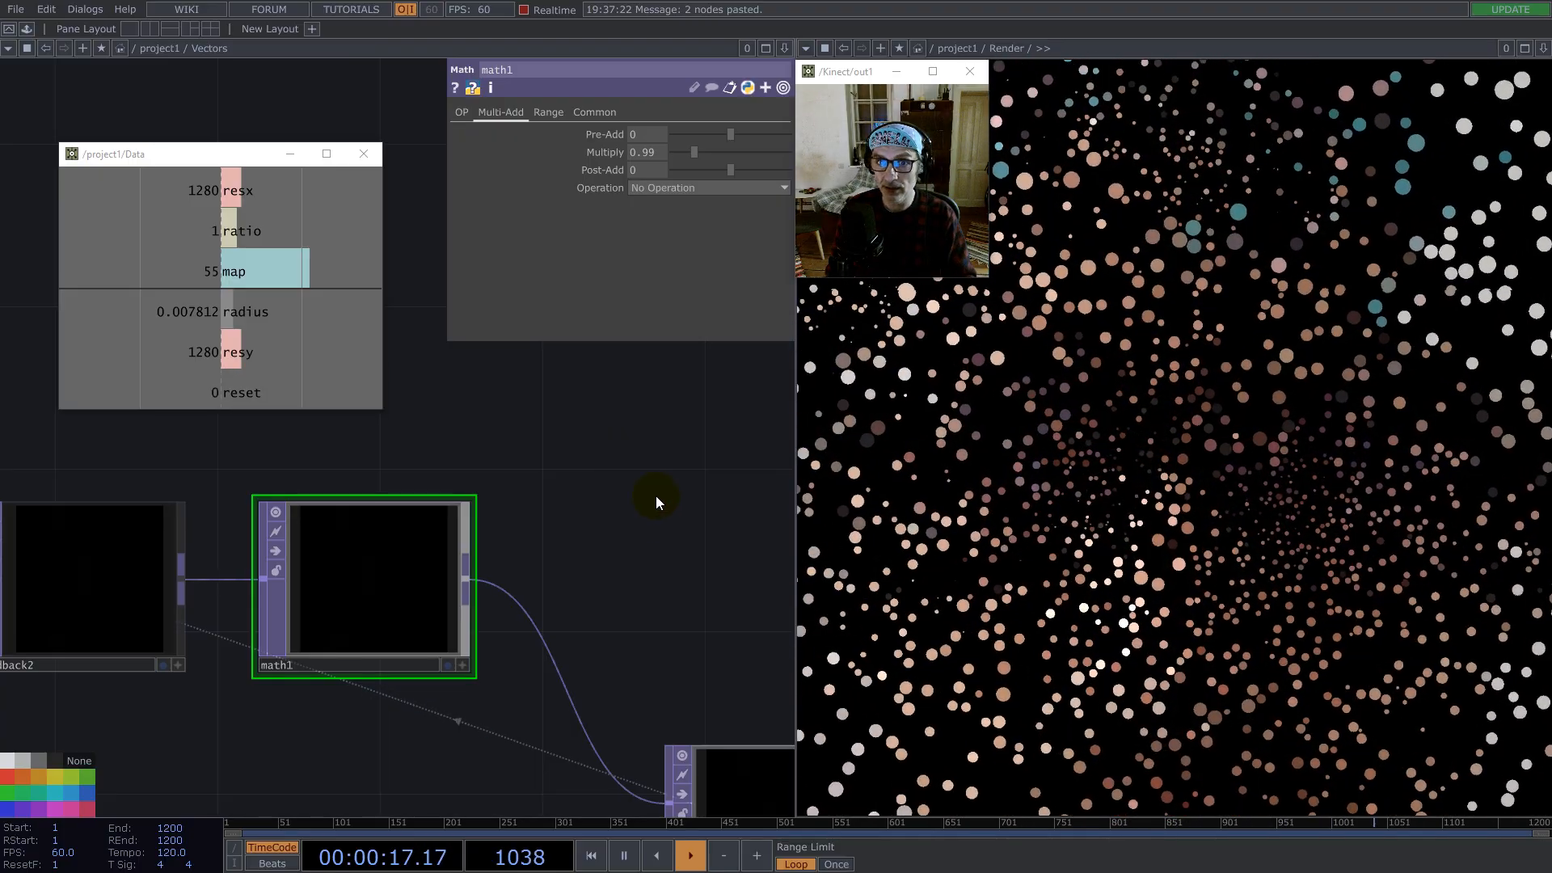
Step: Restore math1's Multiply to 0.9265 and reset the particles
left_click_drag(657, 153, 647, 158)
left_click(487, 447)
key("1")
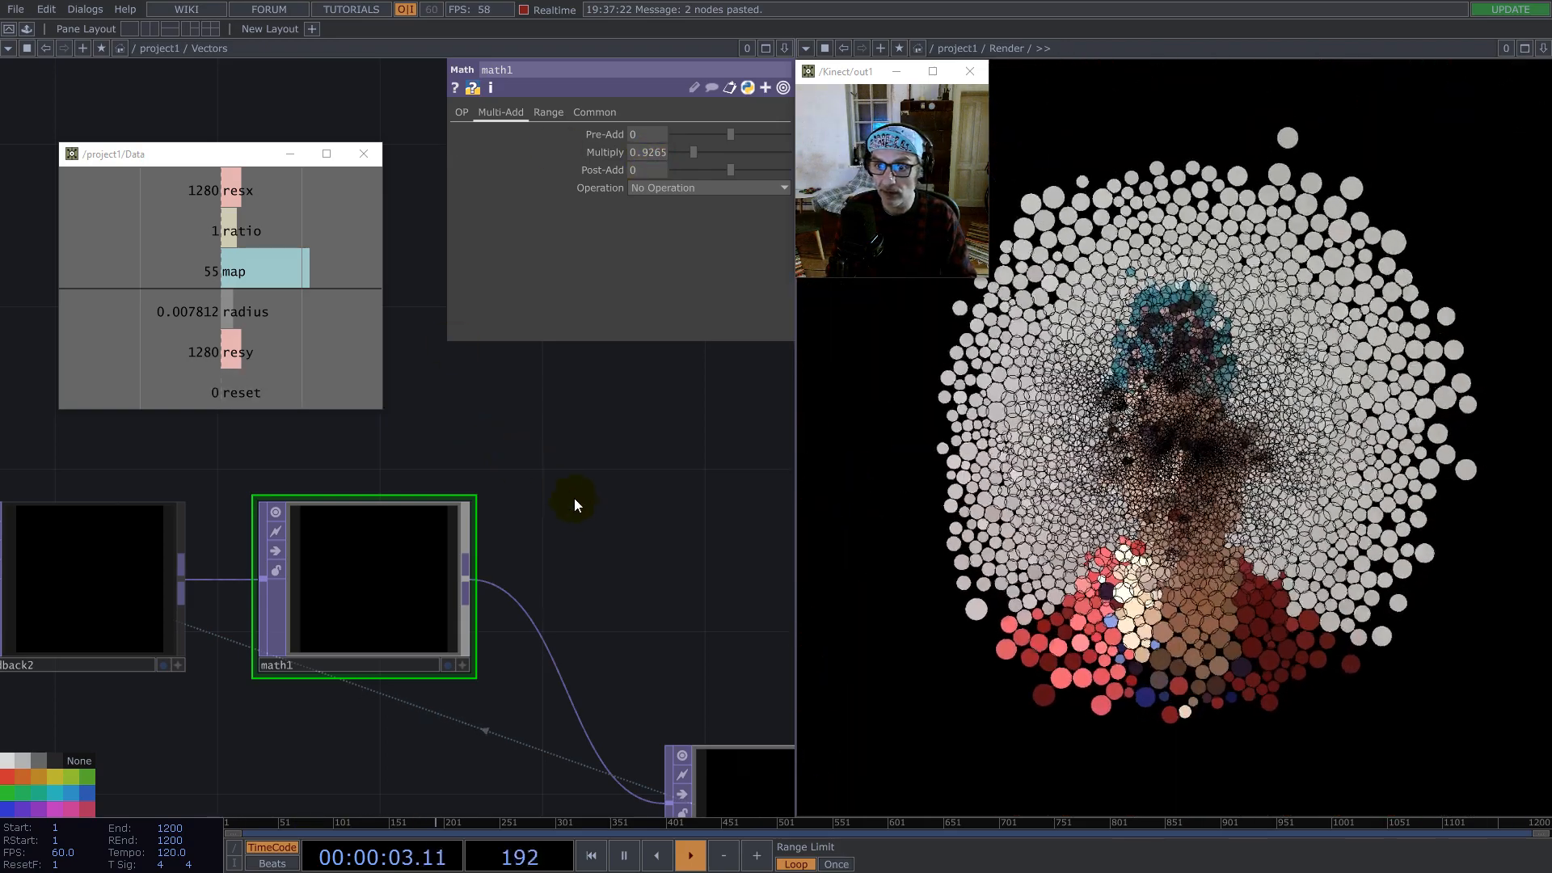
Step: Go up from Vectors into the Engine network and insert a Null TOP between feedback1 and add1
key("h")
key("u")
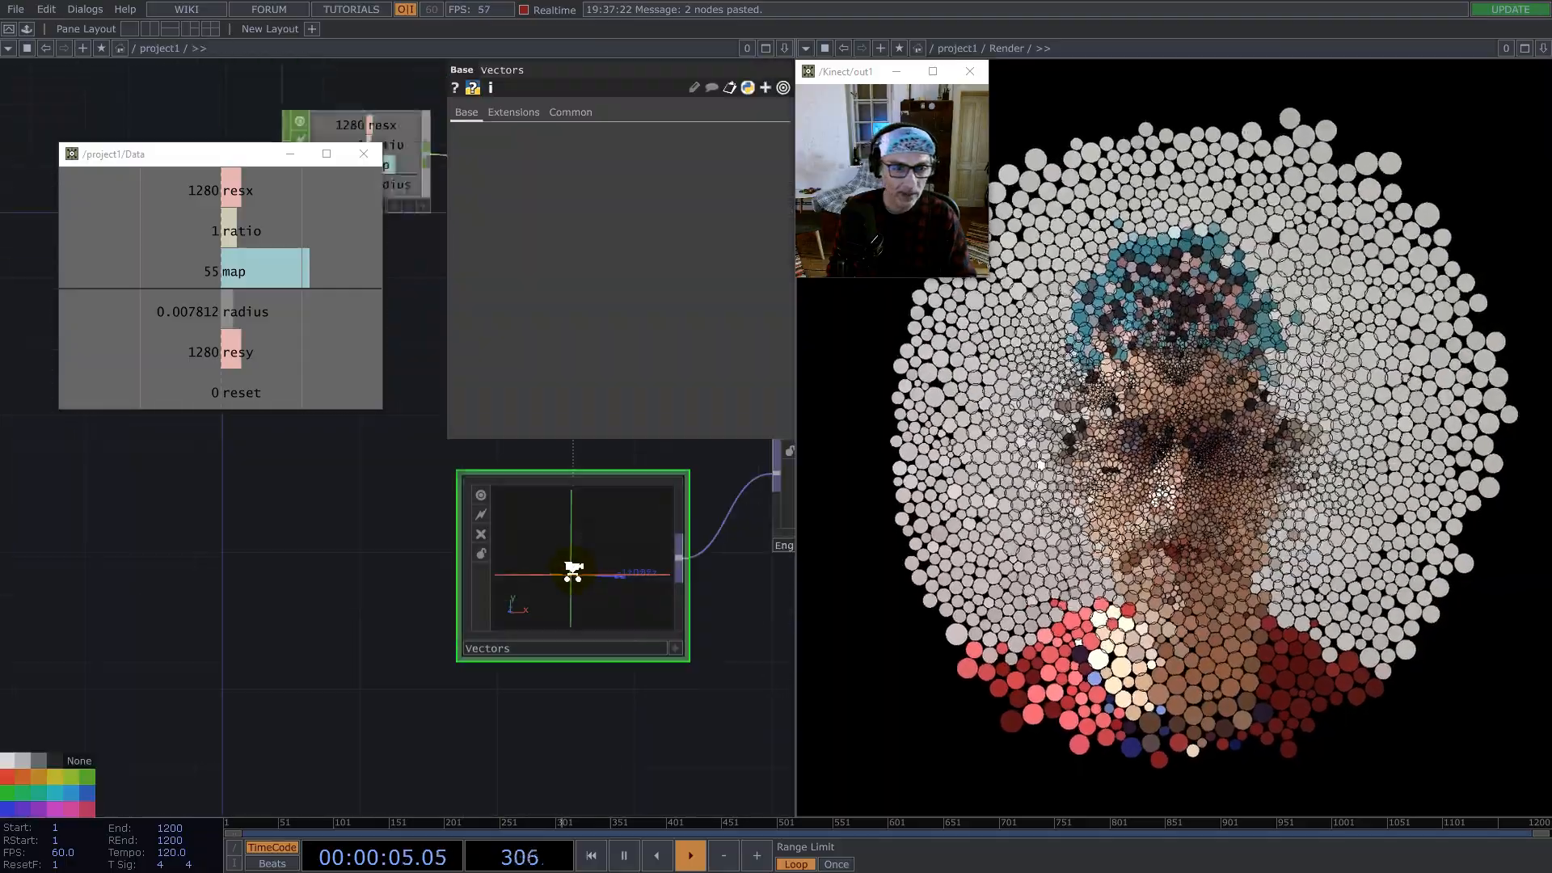
scroll(495, 556, "up", 4)
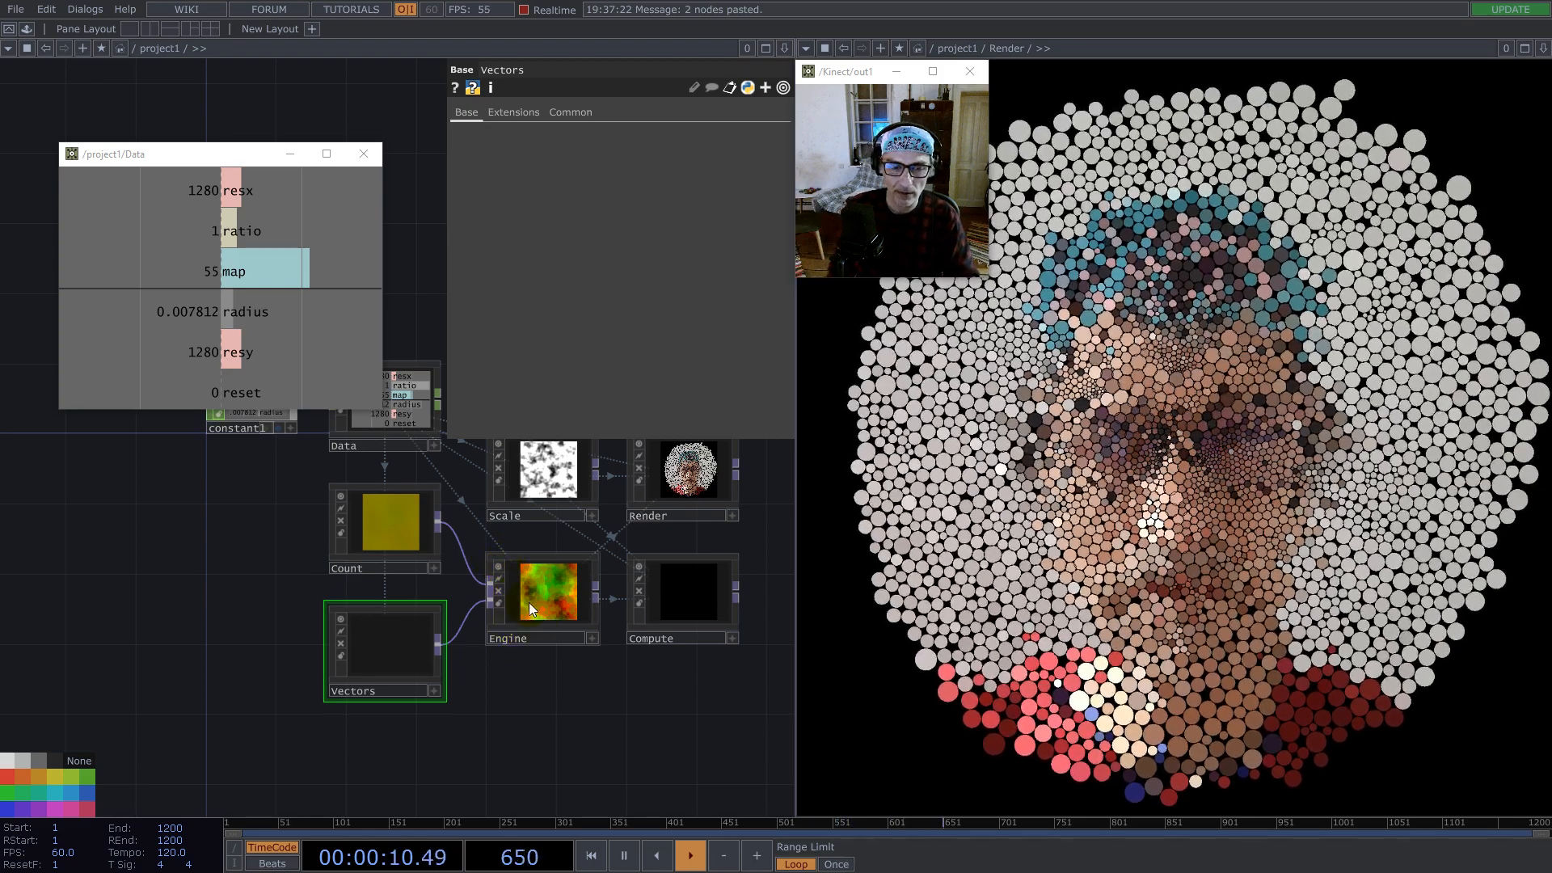
double_click(525, 589)
scroll(312, 579, "up", 5)
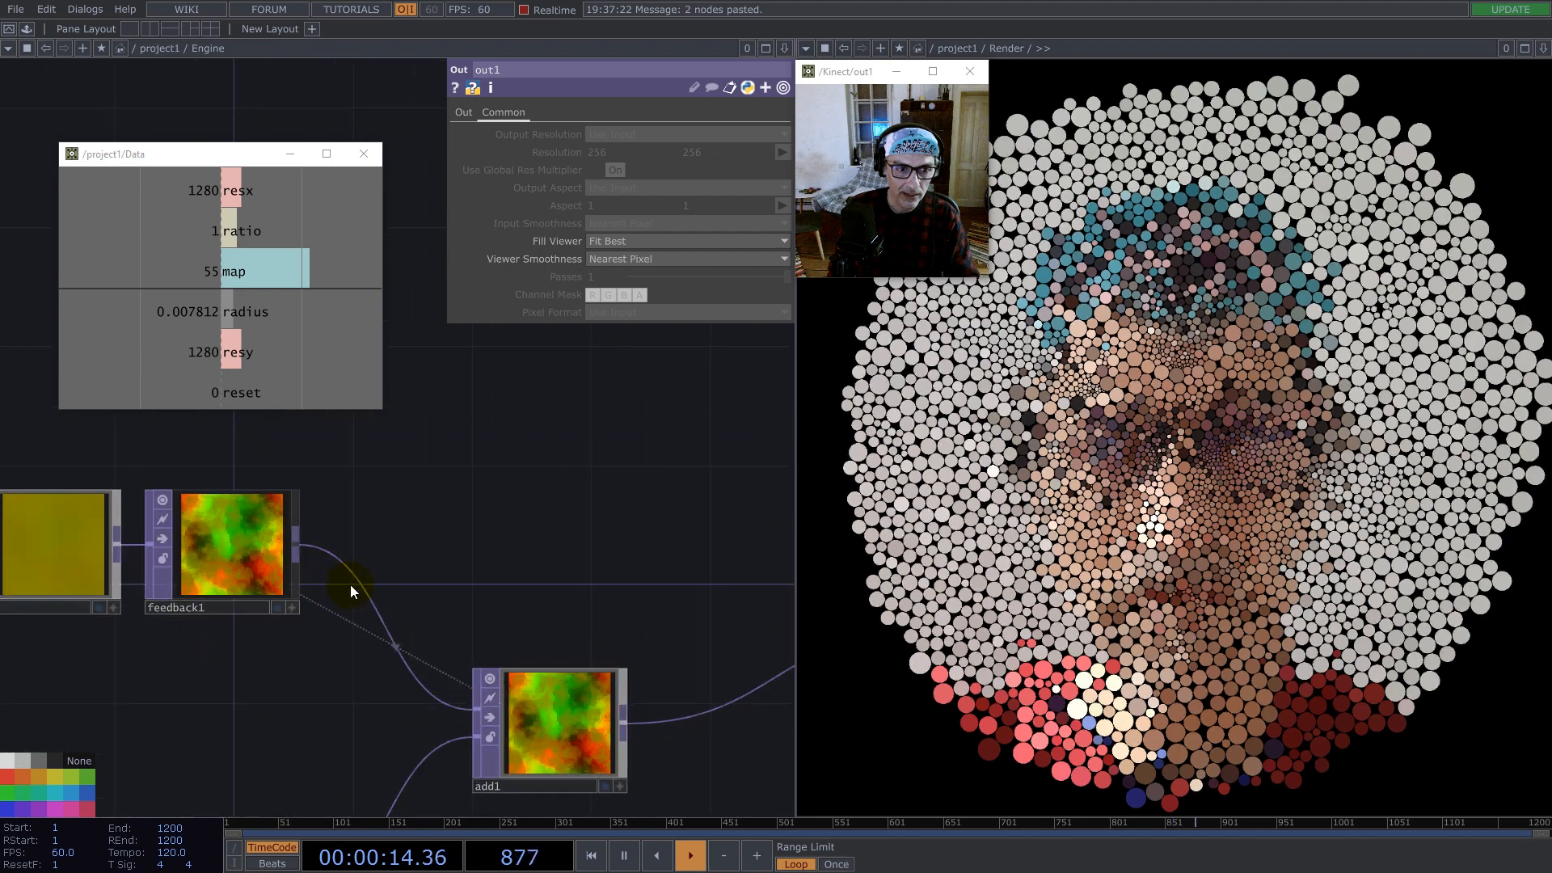
right_click(364, 578)
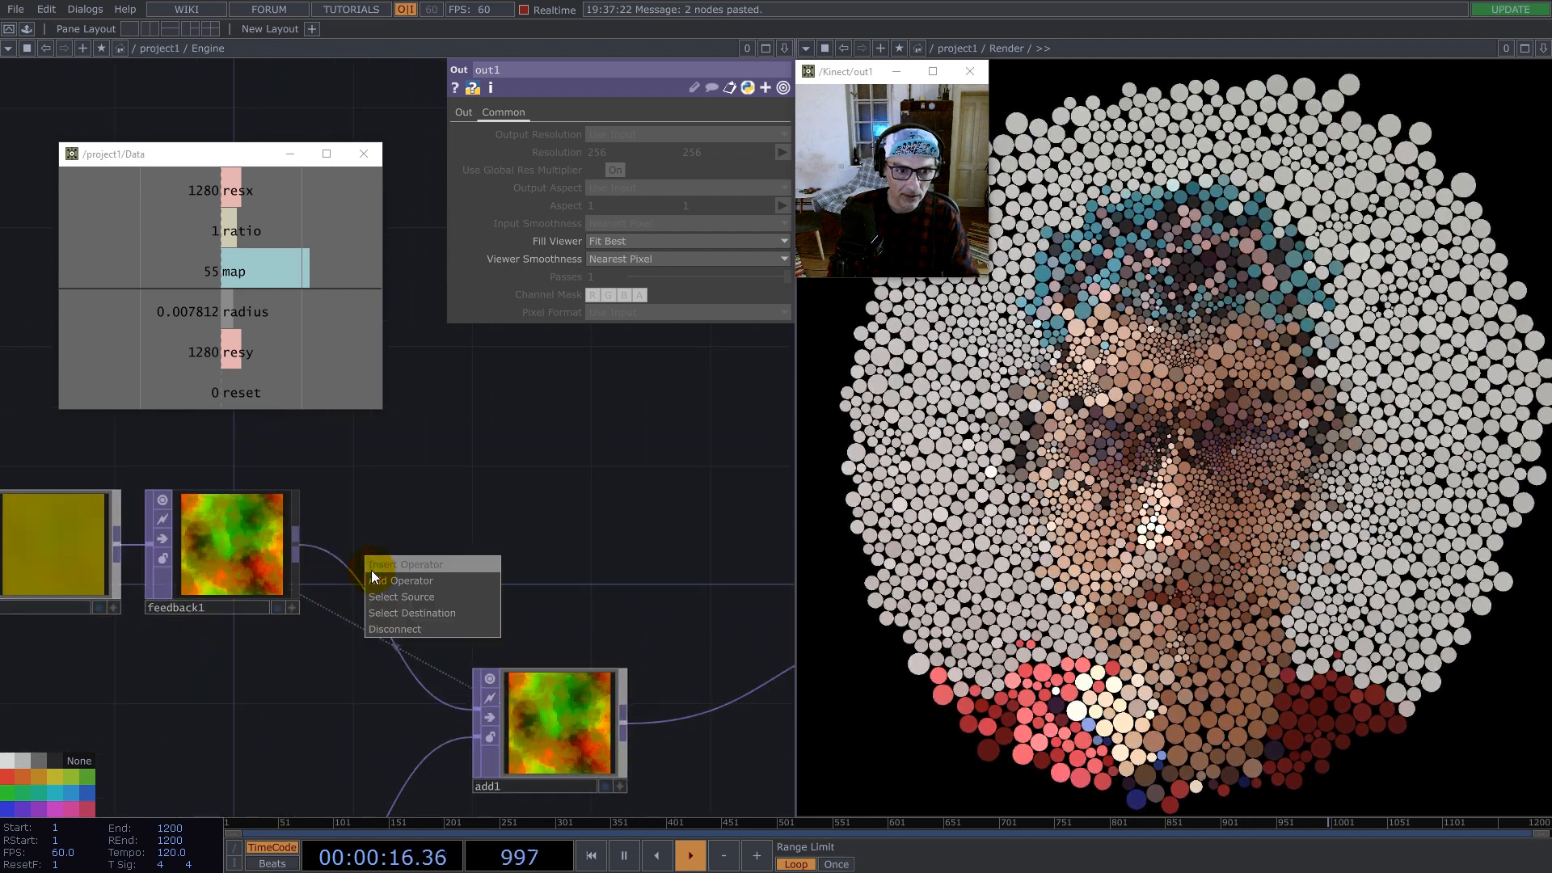
left_click(373, 579)
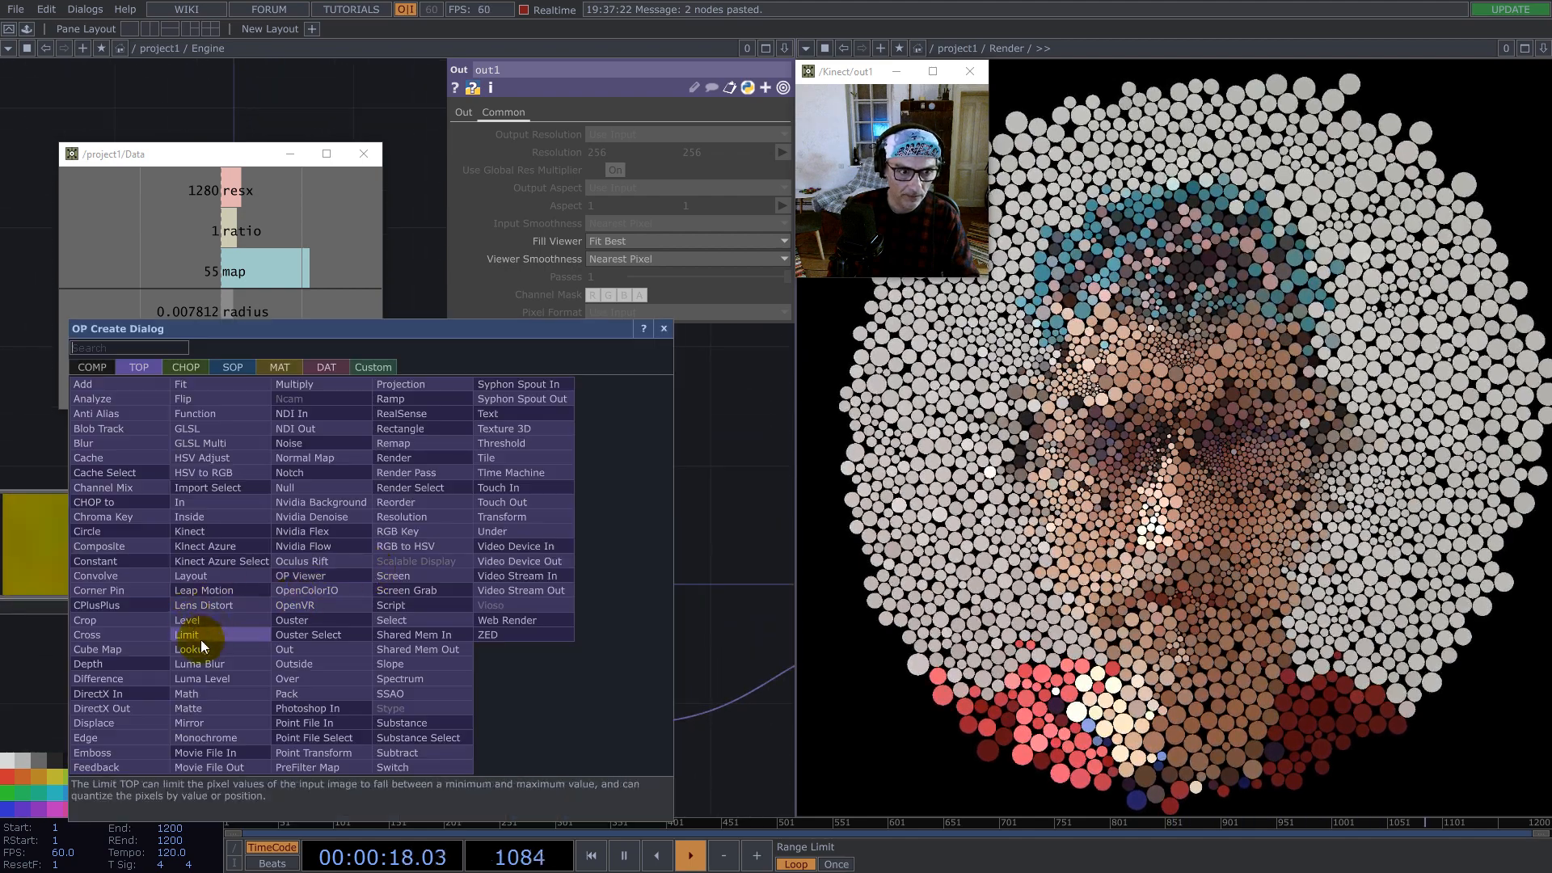
left_click(290, 489)
left_click(472, 482)
Step: Collapse the new null into its own Base component and rename it Limit
right_click(499, 482)
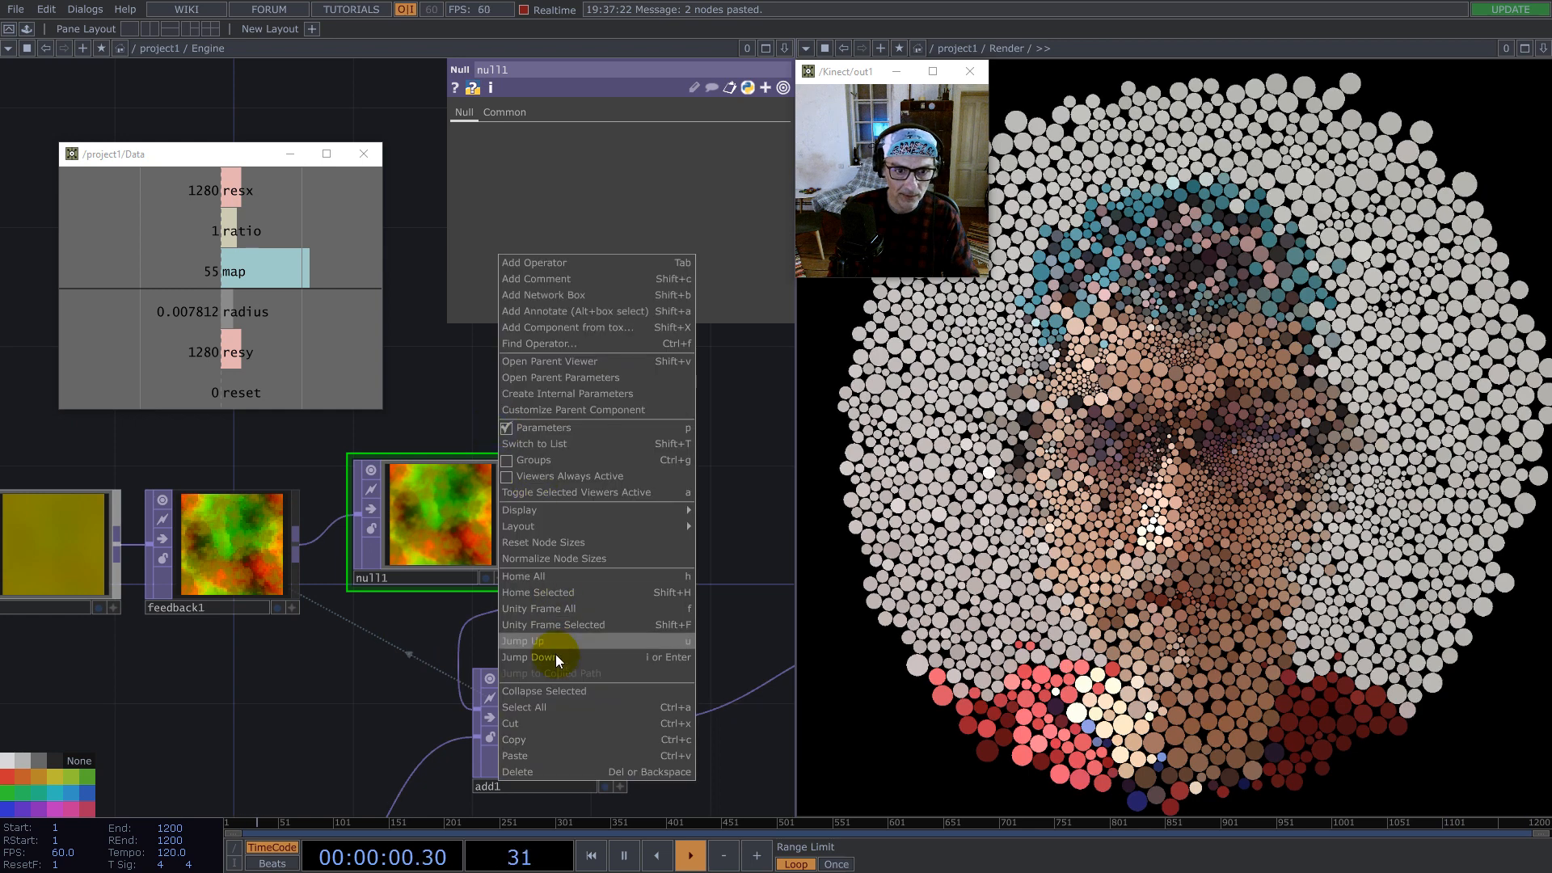
left_click(551, 690)
left_click(418, 577)
type("Li")
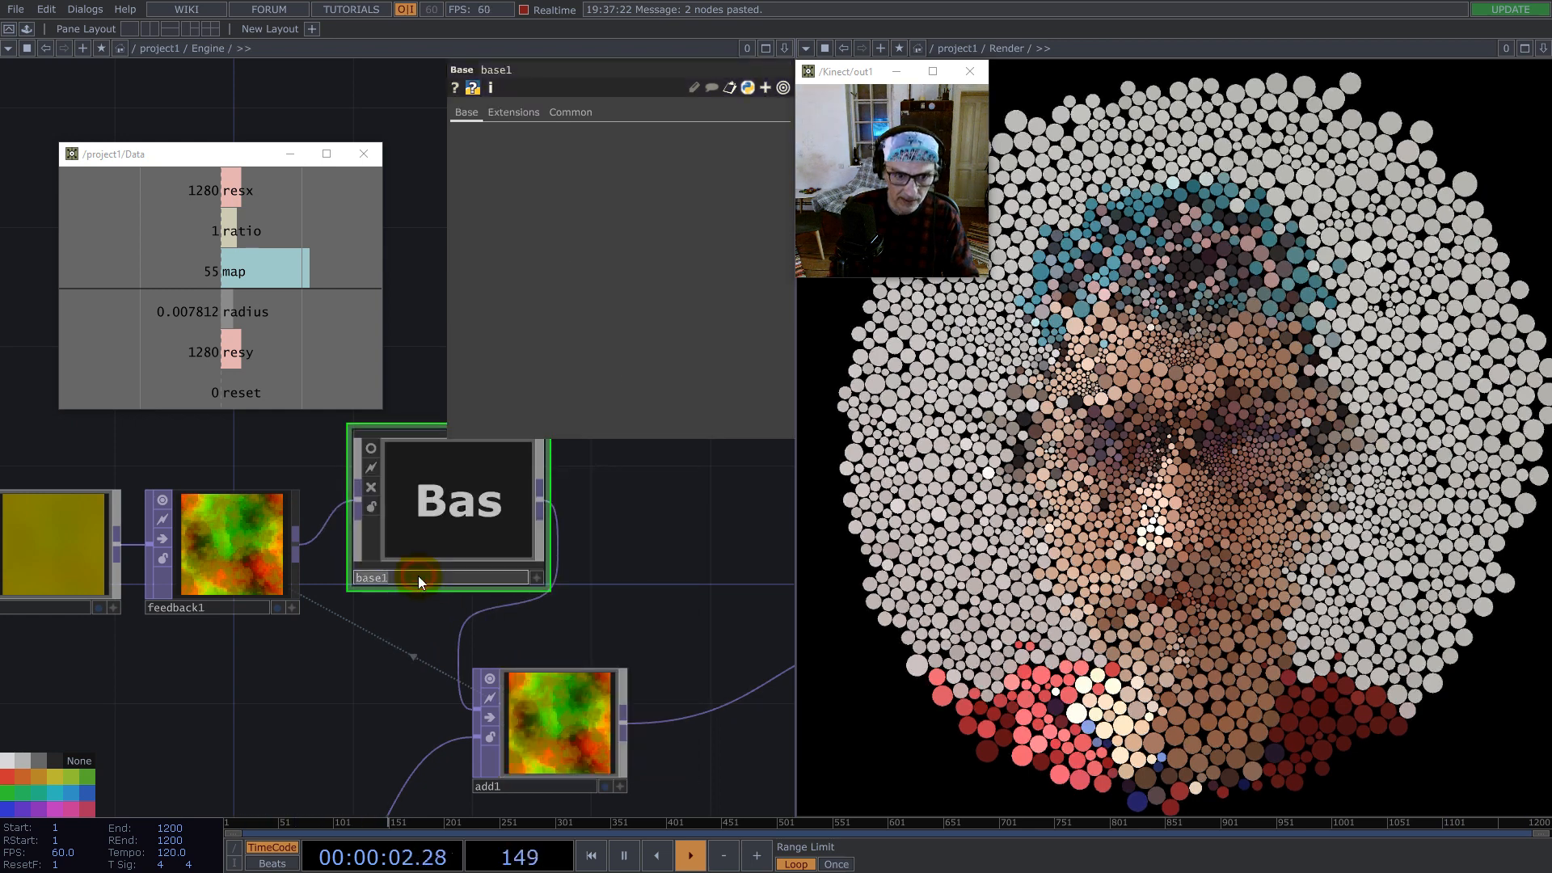
type("mit")
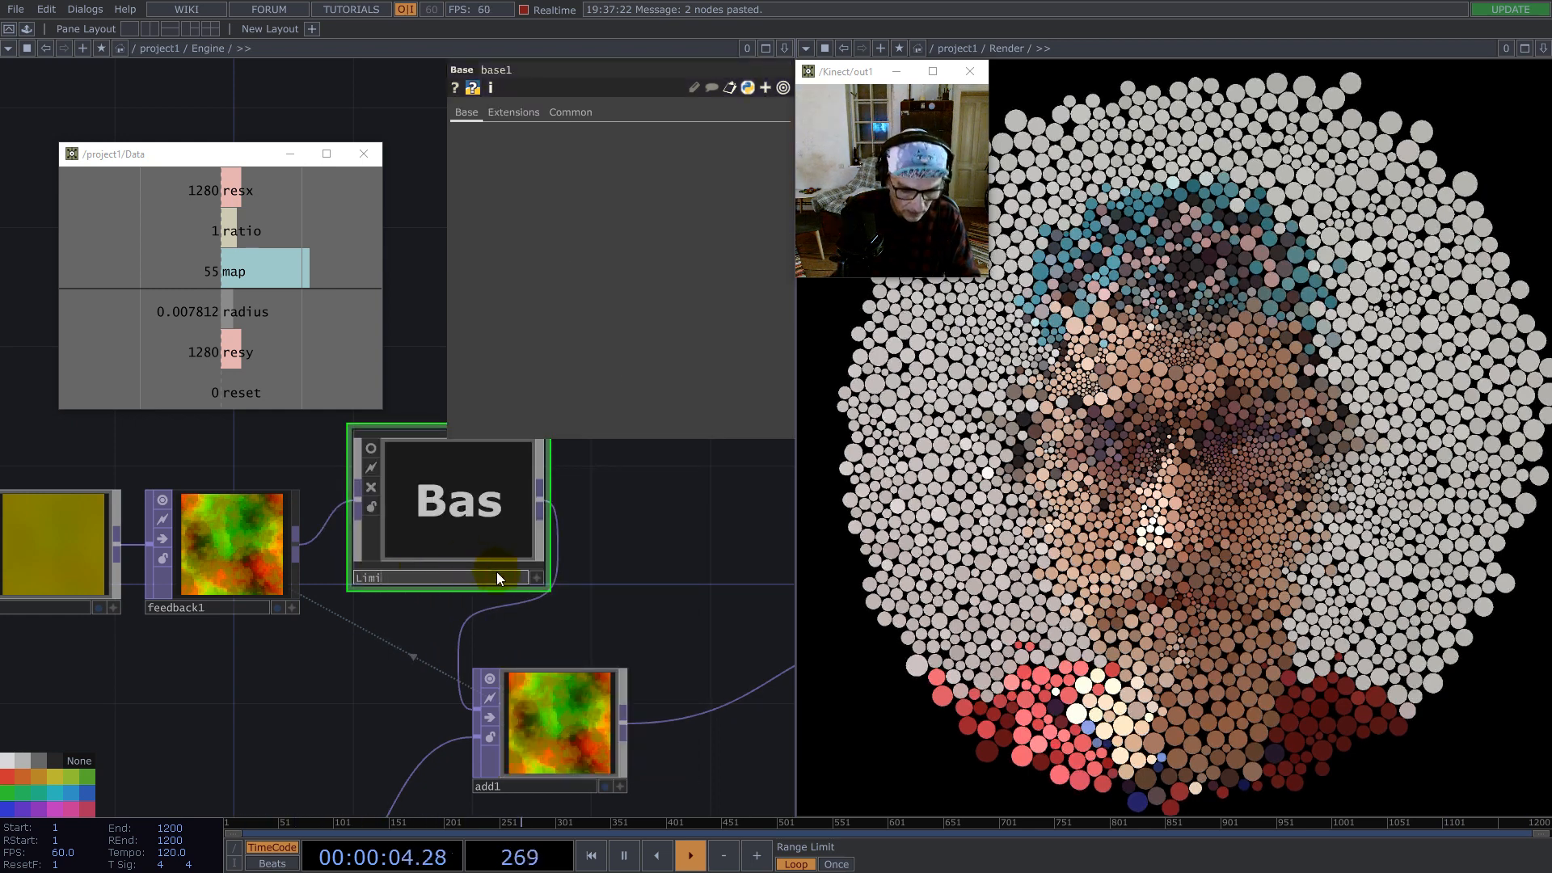
key("Return")
Step: Reposition the Limit component directly beside feedback1 in the Engine network
left_click_drag(477, 501, 439, 560)
scroll(567, 506, "down", 3)
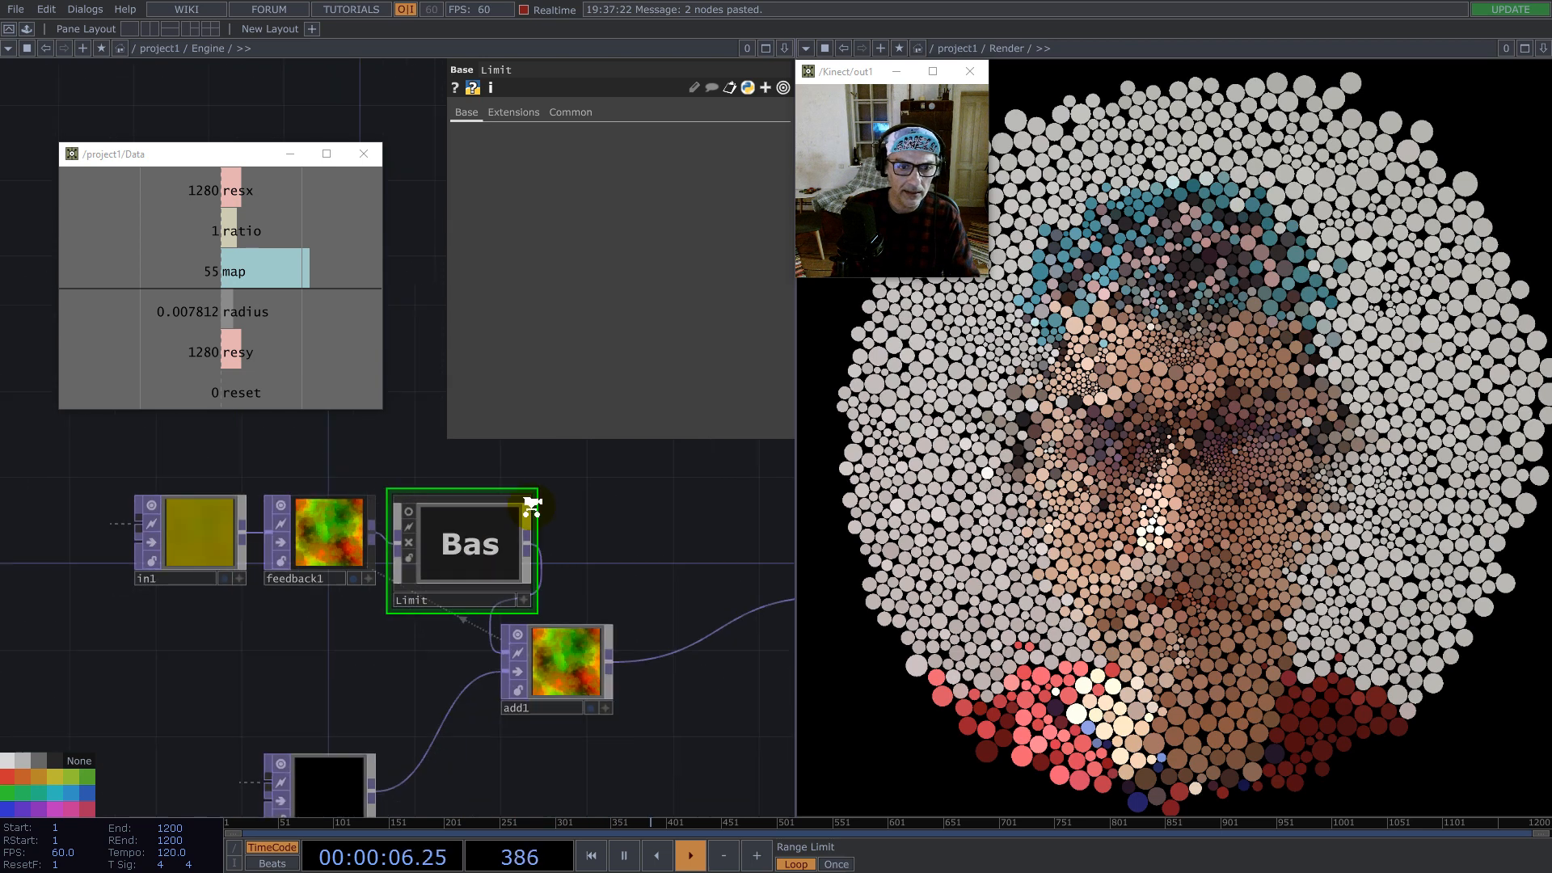
right_click_drag(237, 465, 492, 539)
left_click_drag(493, 535, 283, 536)
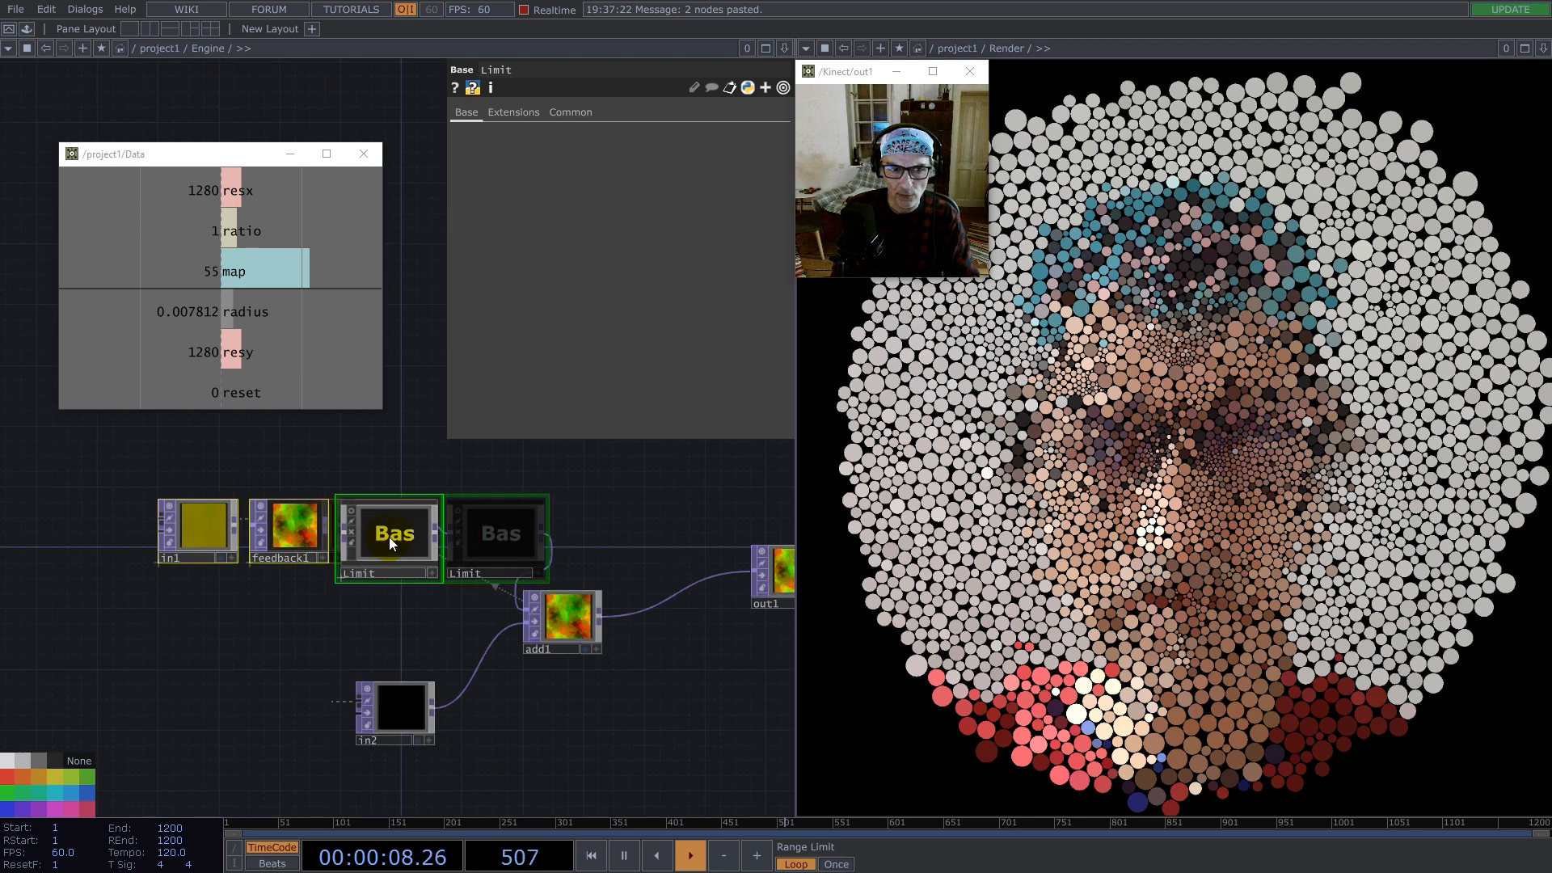
right_click_drag(138, 454, 269, 564)
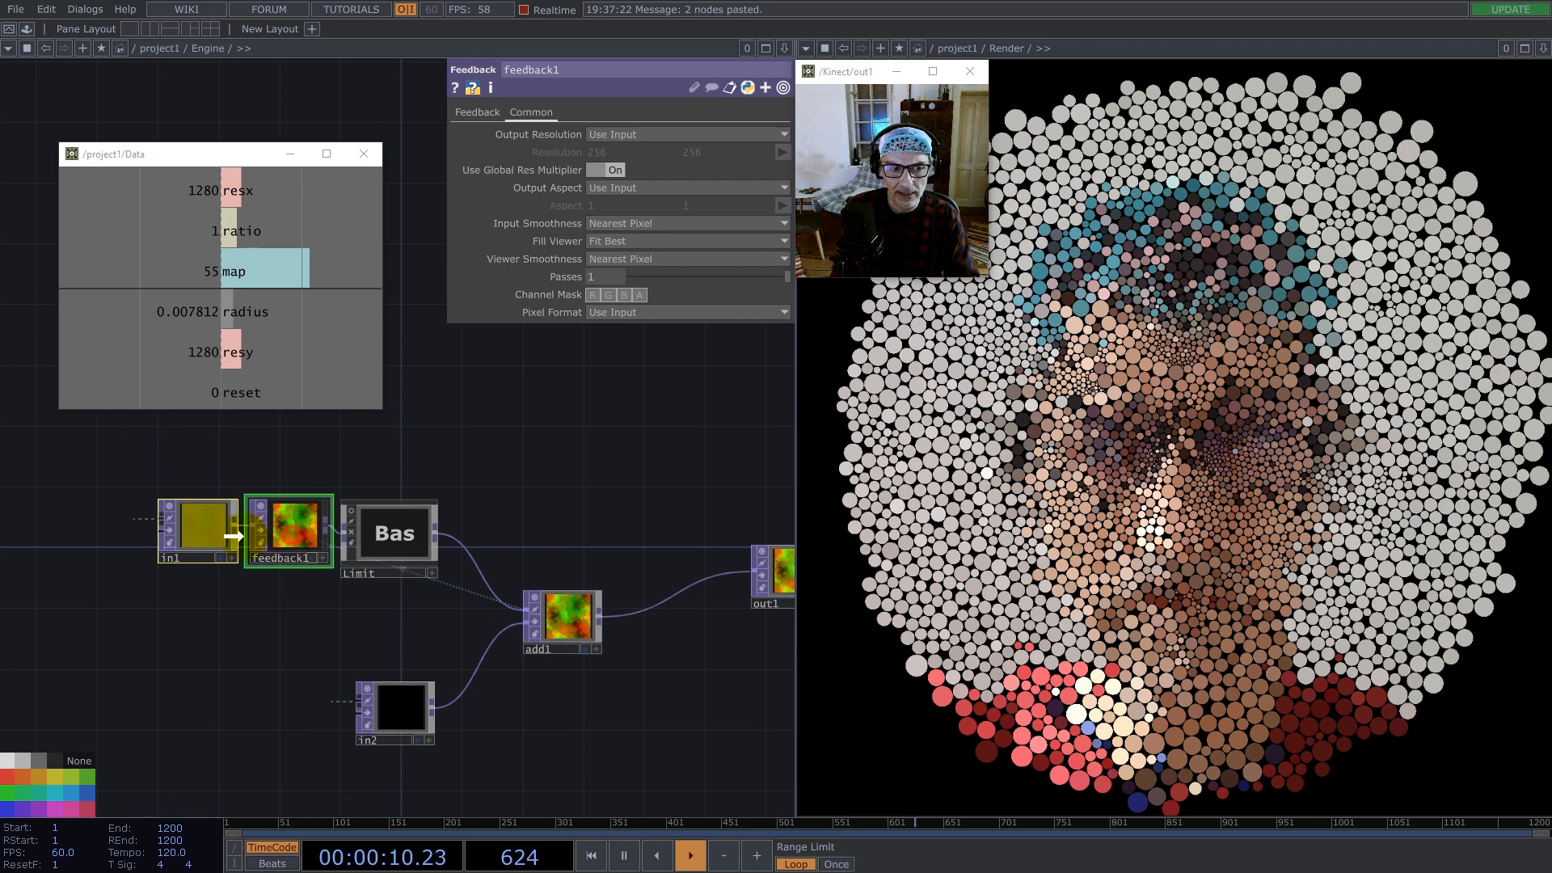
Step: Enter the Limit component and delete the null between its input and output
scroll(420, 523, "up", 5)
left_click(399, 669)
double_click(305, 554)
key("Delete")
Step: Insert a Limit TOP on the wire between in3 and out2
right_click(171, 545)
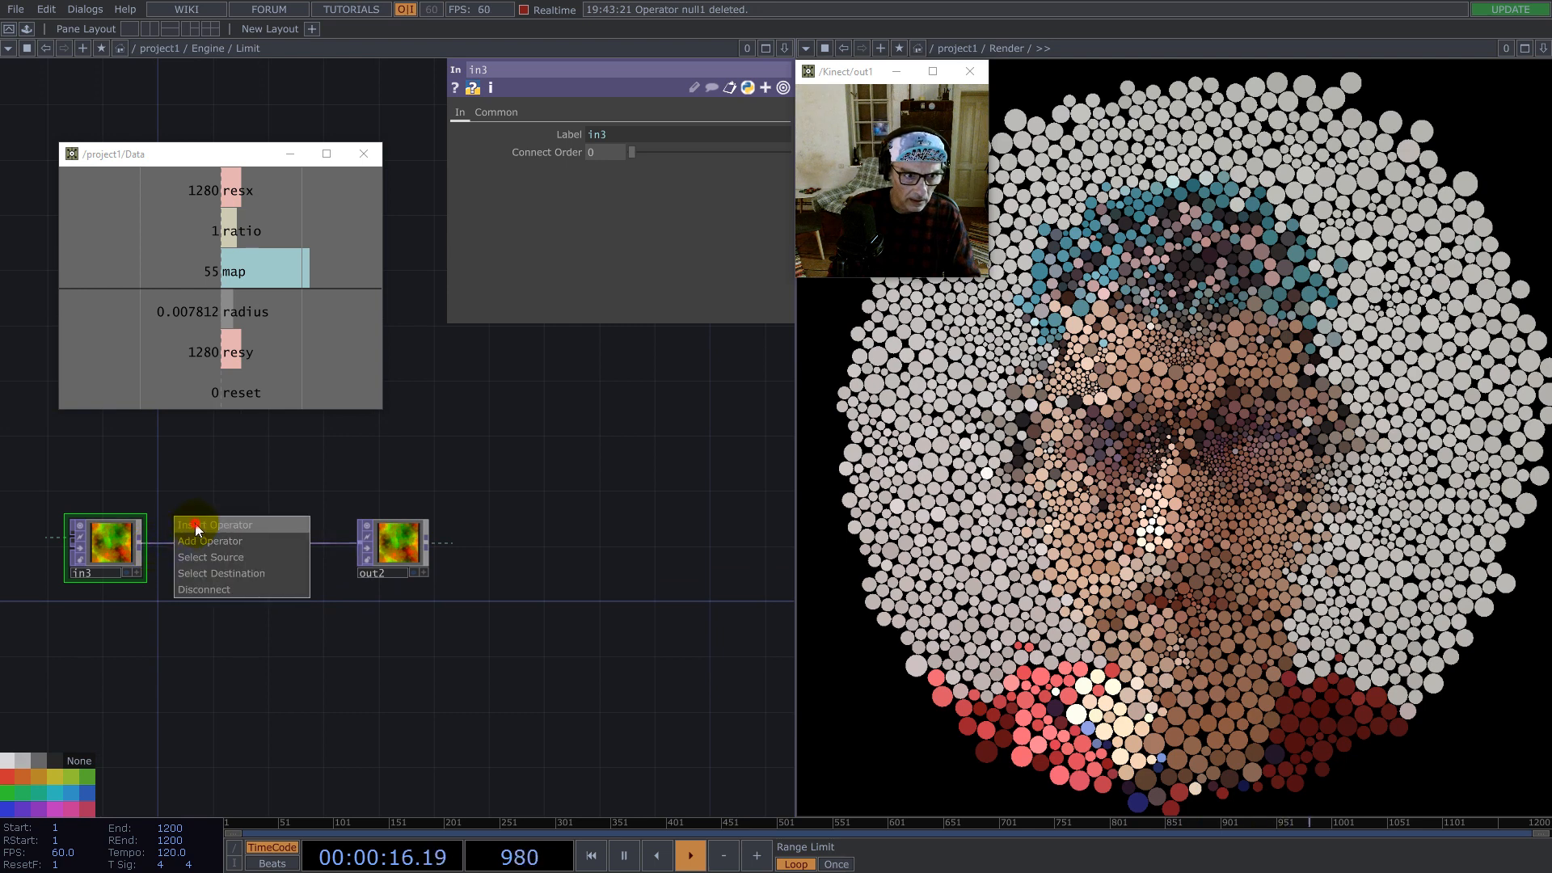
left_click(196, 522)
type("im")
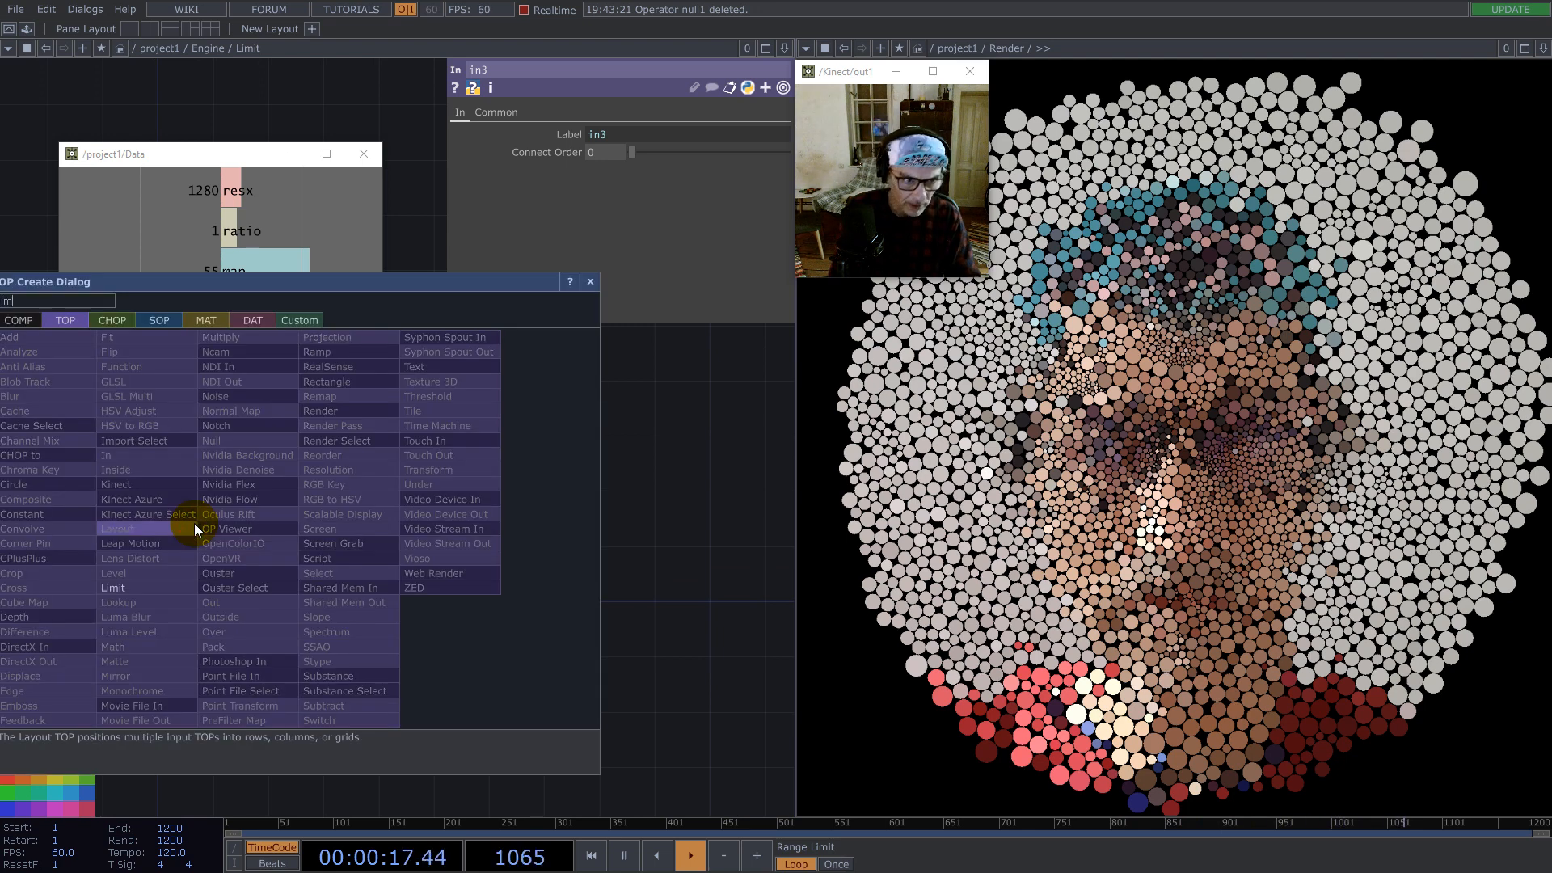
left_click(121, 587)
left_click(246, 536)
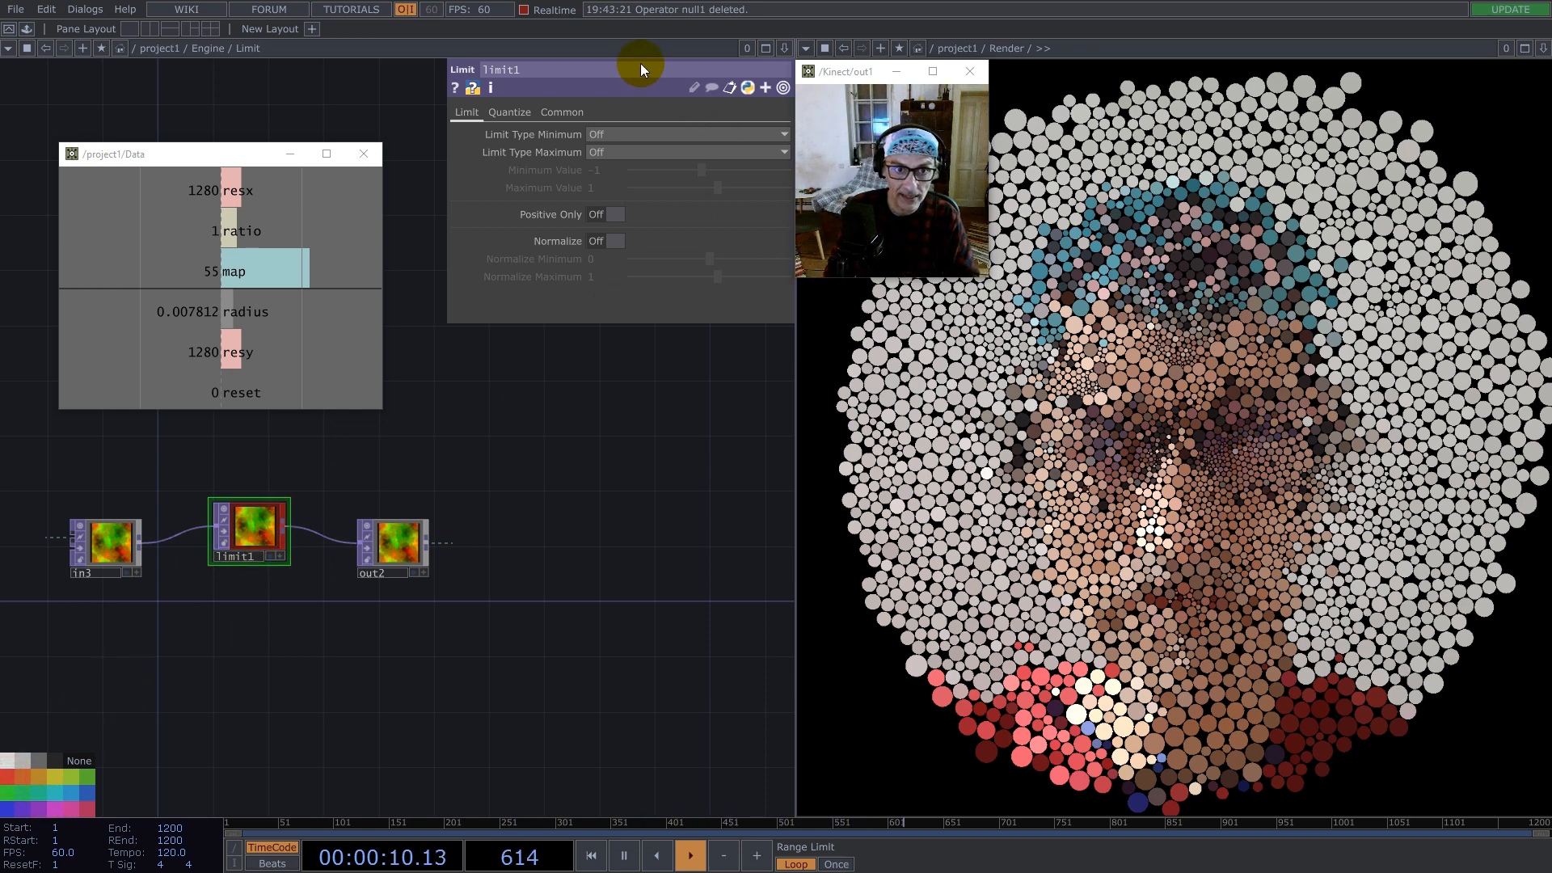
Step: Set limit1's minimum and maximum limit types to Zig Zag, with a Minimum Value of 0
left_click(614, 133)
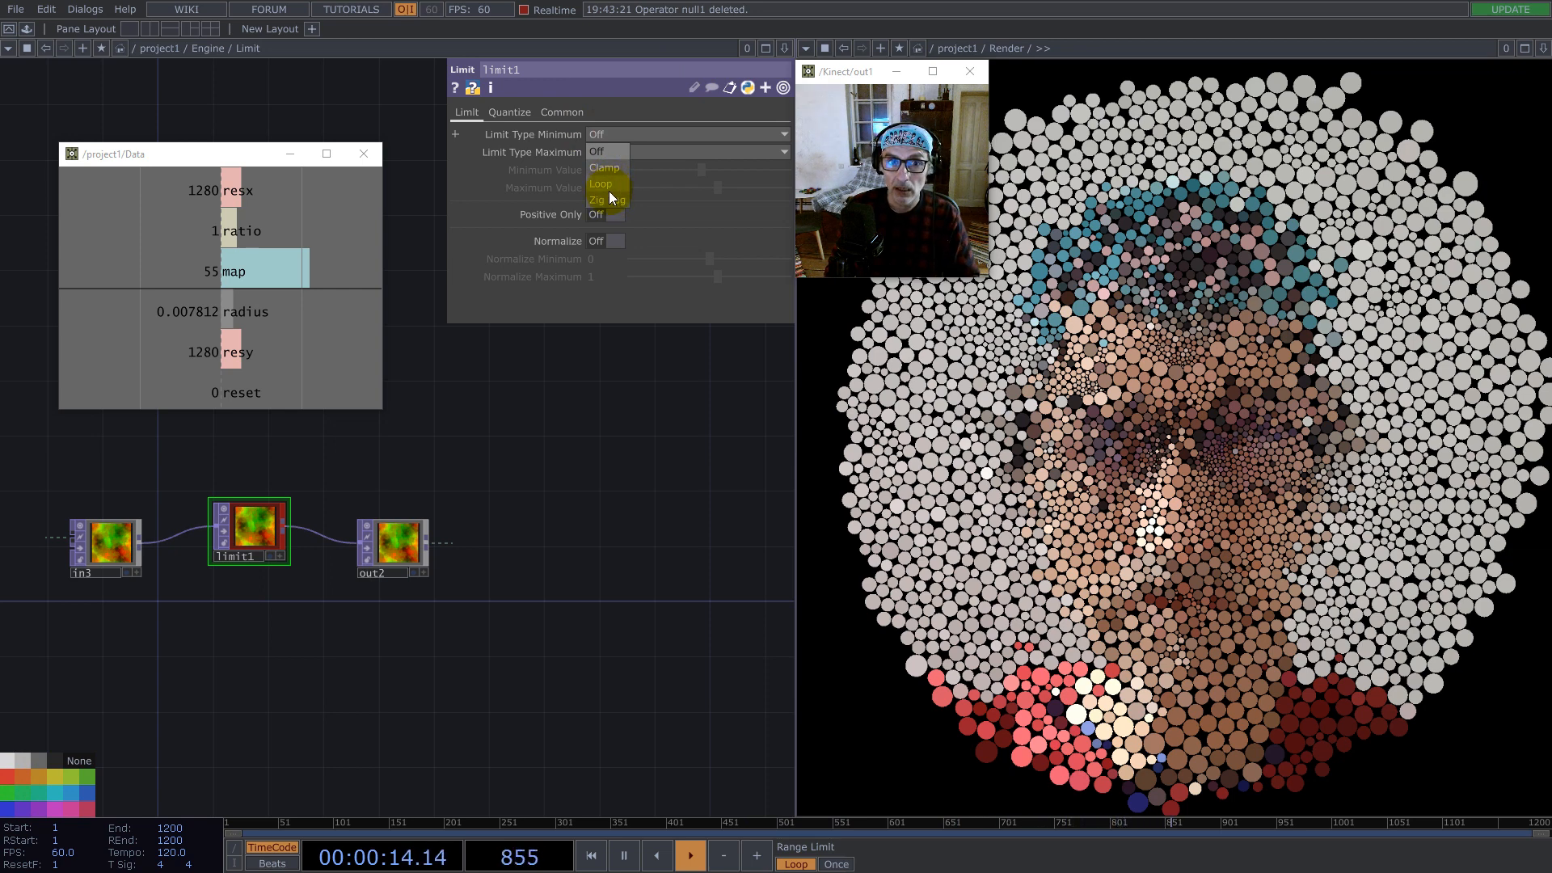
left_click(611, 199)
left_click(611, 150)
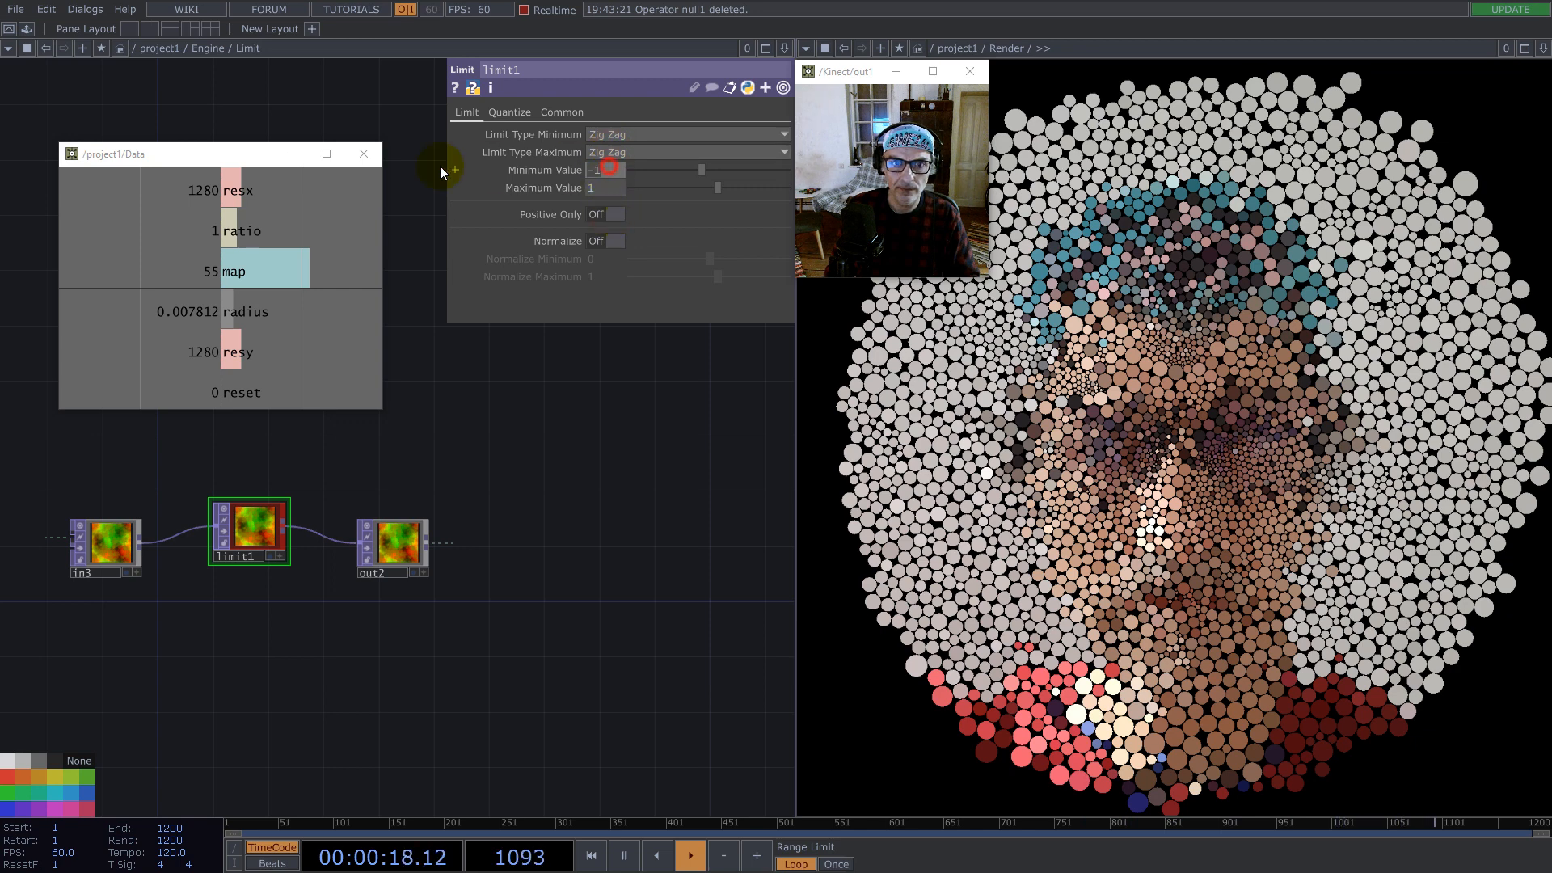
type("0")
key("Return")
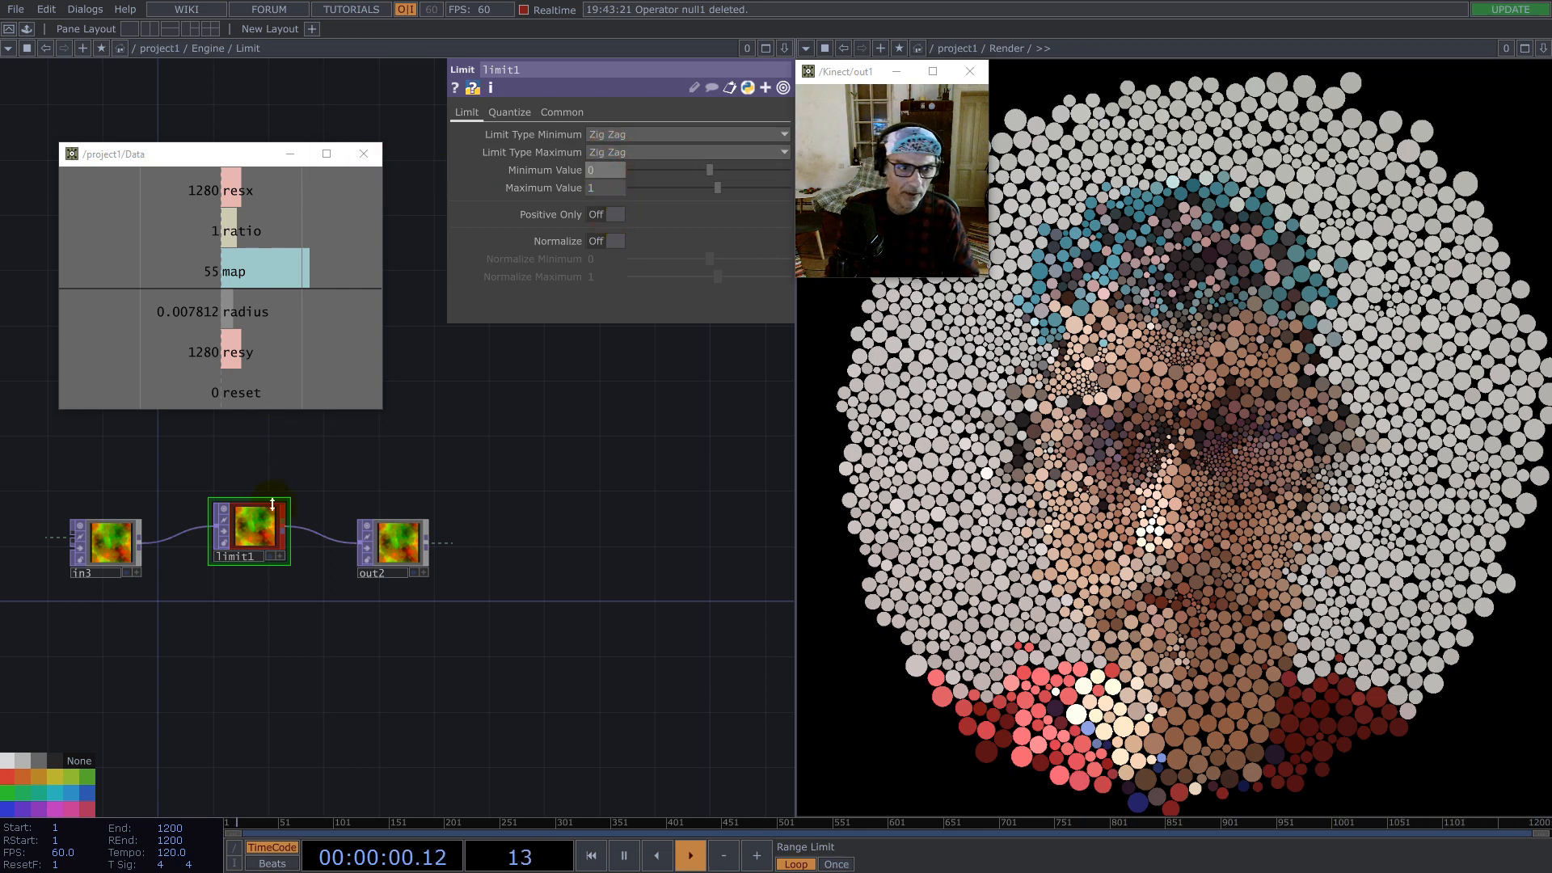
Step: Duplicate limit1 as a second Limit TOP, place it below, and feed it from limit1's output
key("ctrl+c")
key("ctrl+v")
left_click(297, 613)
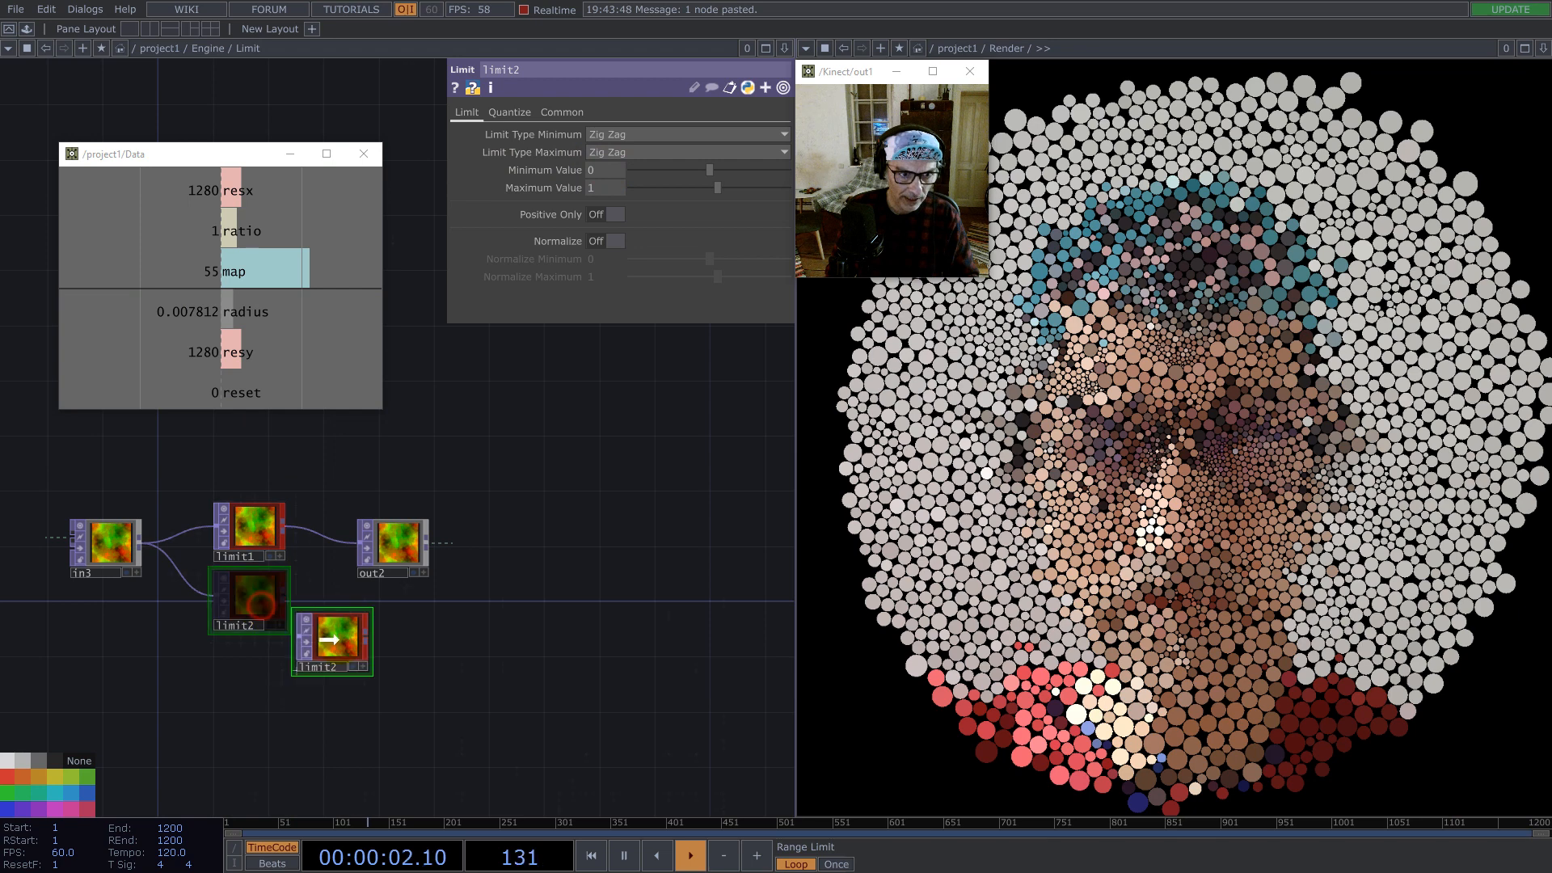
left_click(294, 636)
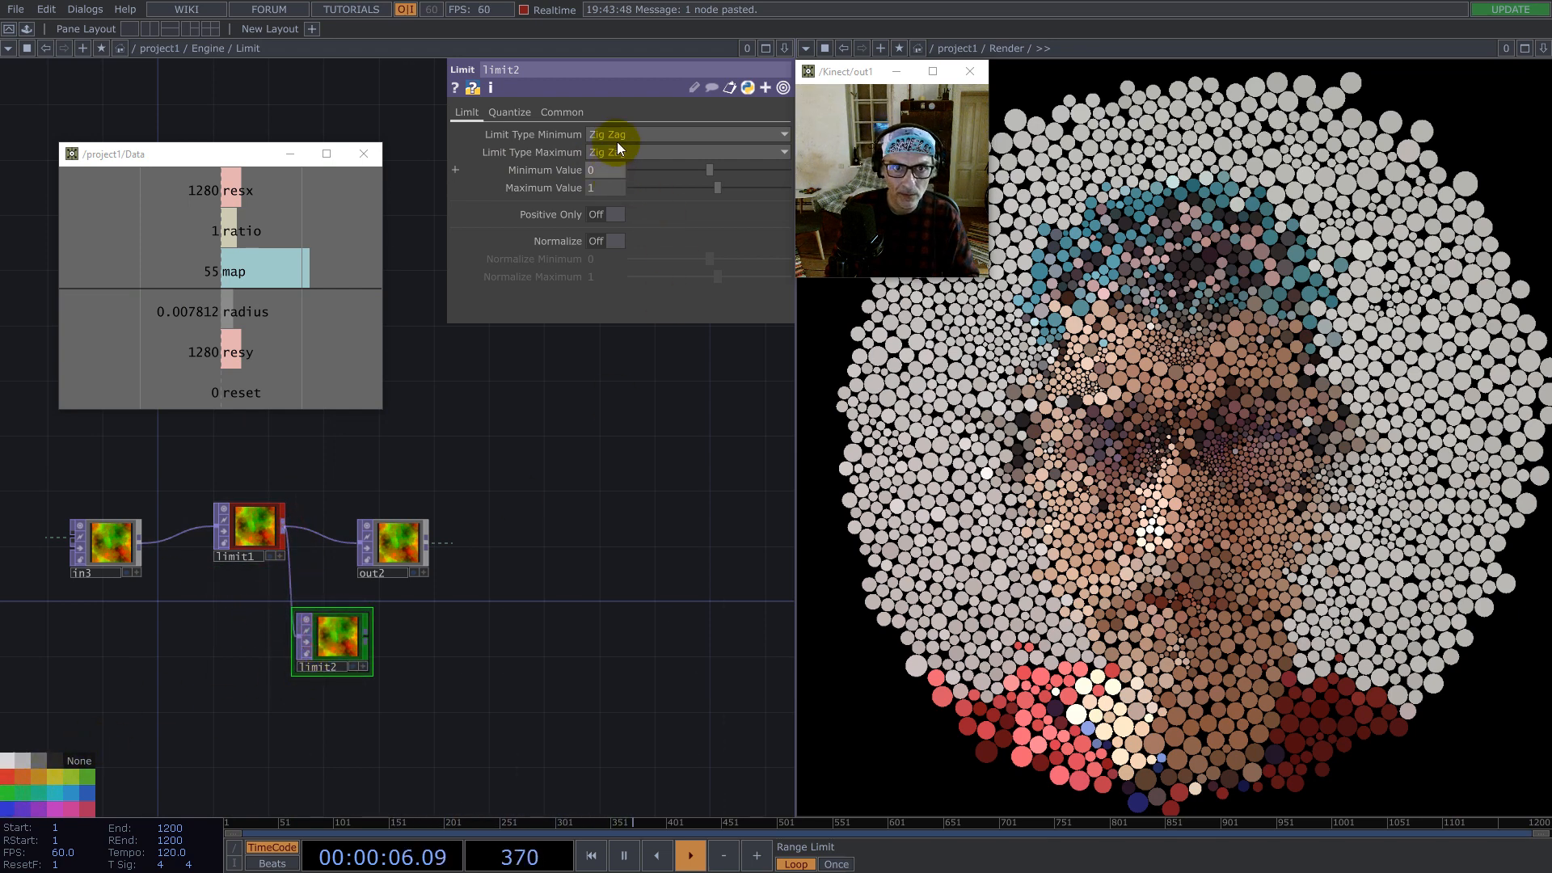
Step: Set limit2's Maximum Value to the expression 1/parent(3).op('Data/out1')['ratio']
left_click(254, 236)
left_click_drag(242, 240, 613, 188)
left_click(606, 188)
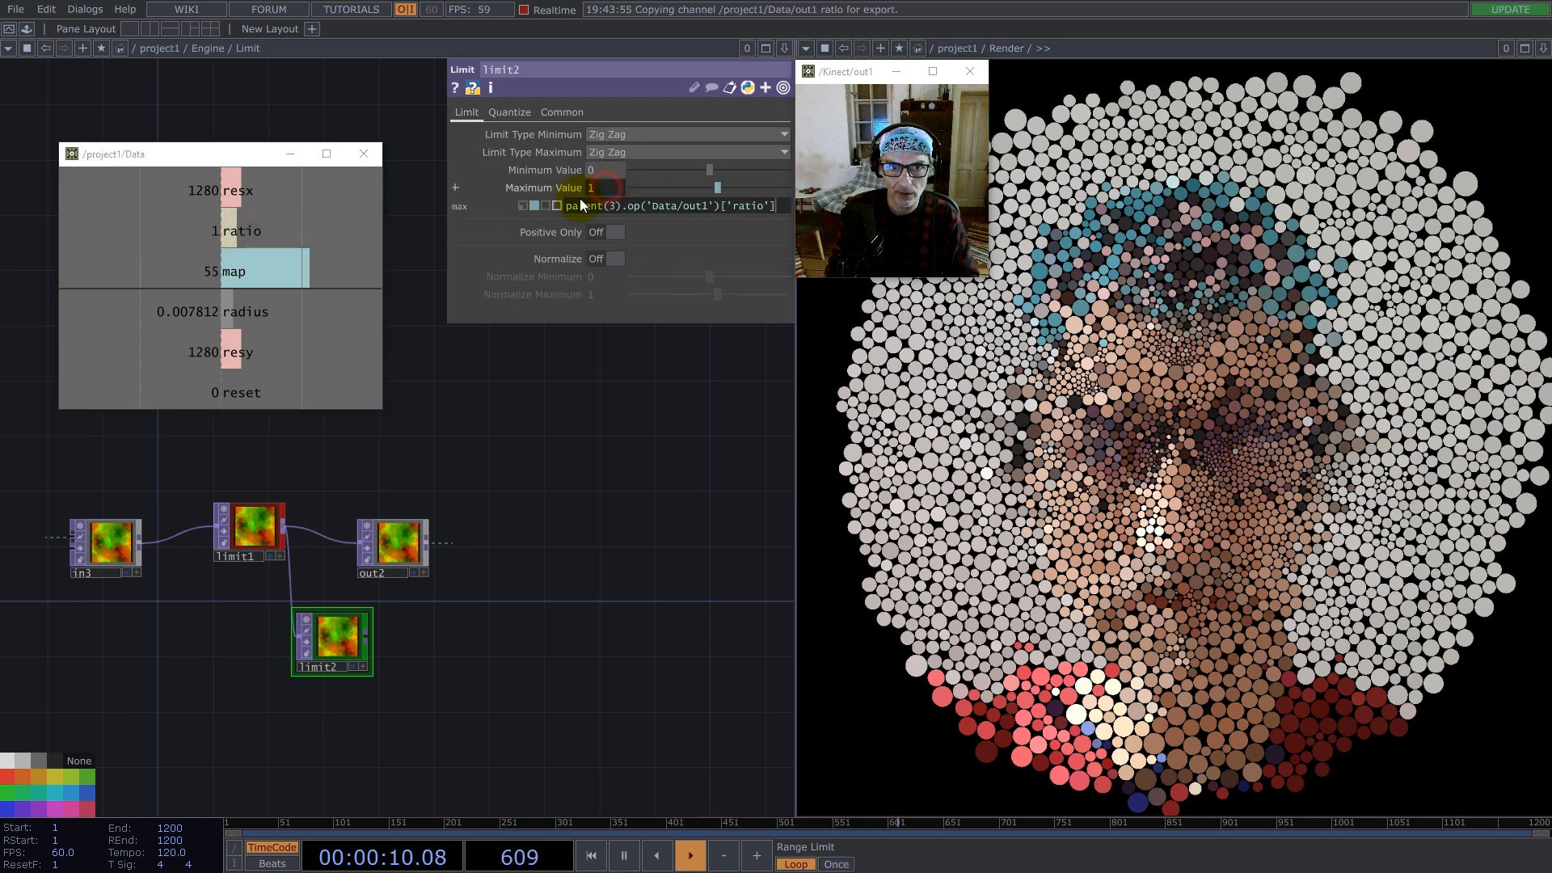
type("1/")
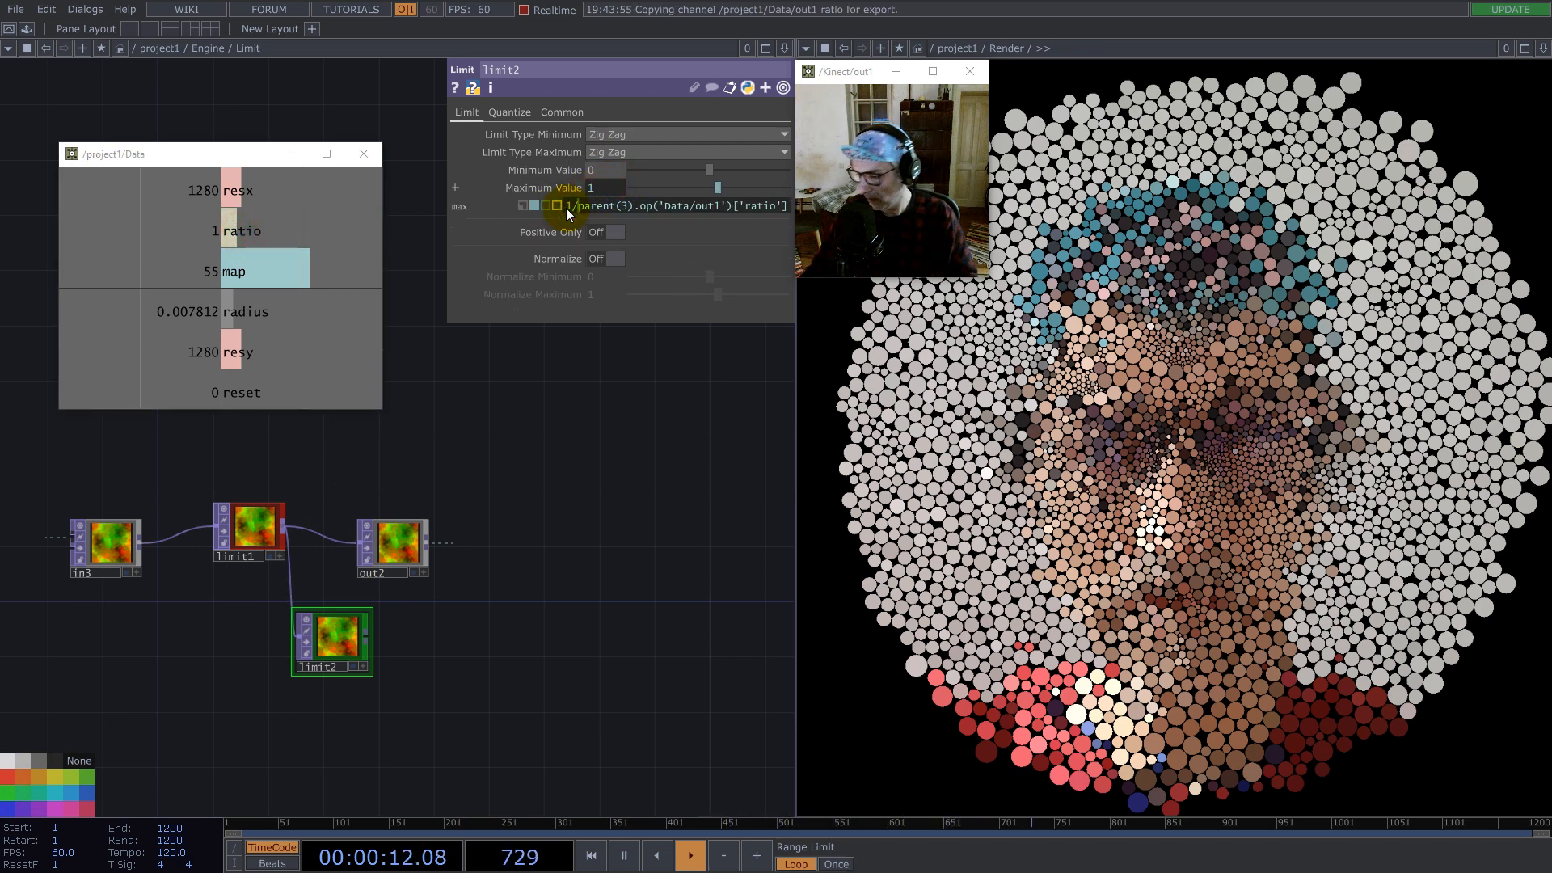
Step: Toggle the red channel in limit2's Channel Mask and wire limit2 in line between limit1 and out2
left_click(274, 521)
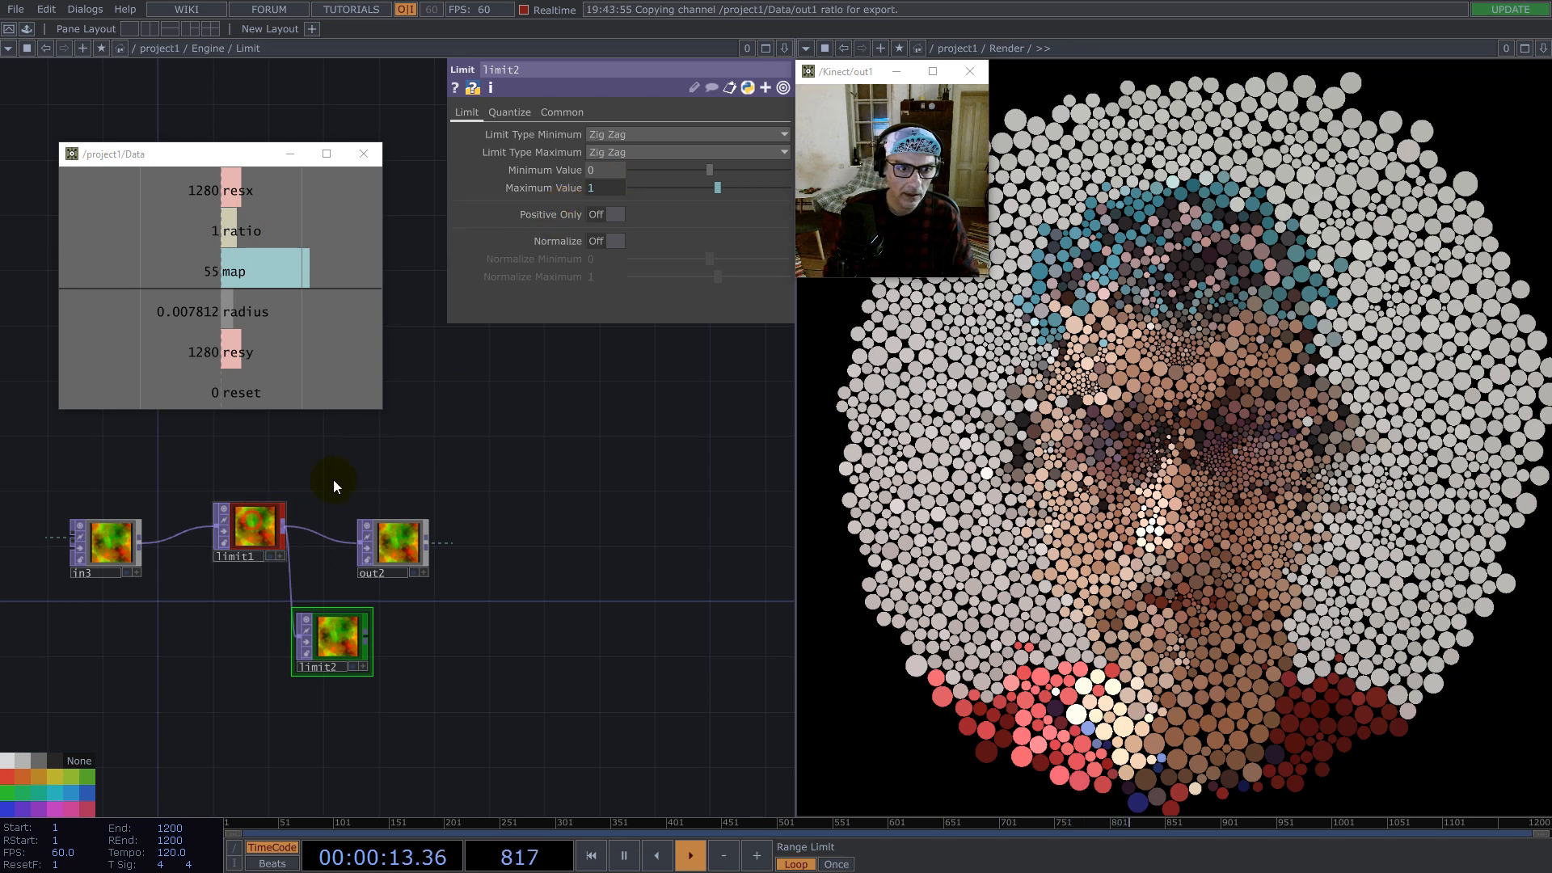
left_click(565, 112)
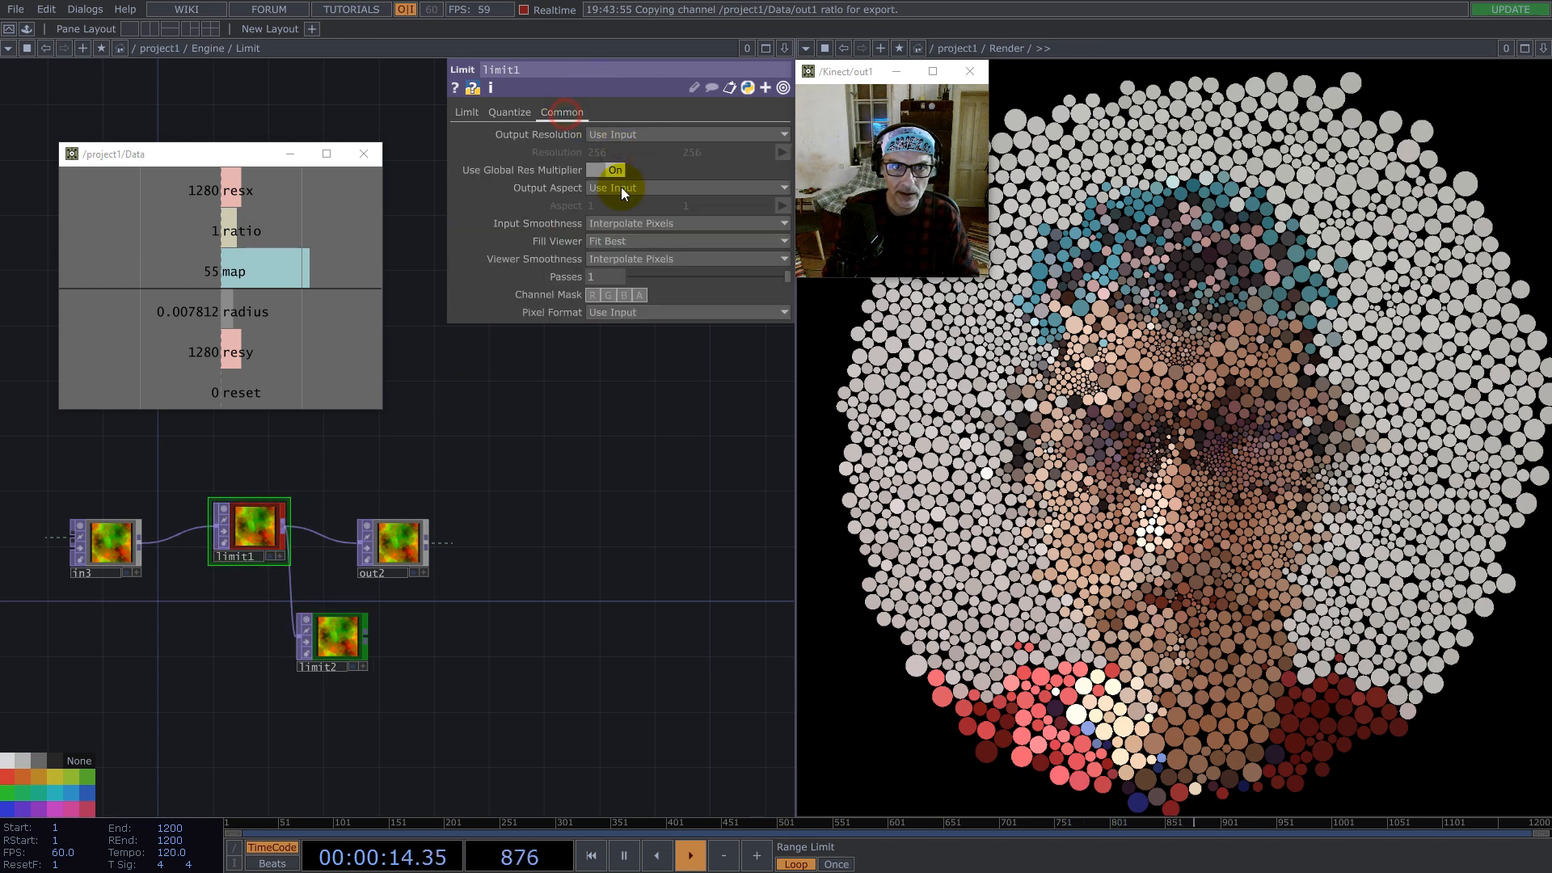
left_click(335, 636)
left_click(561, 113)
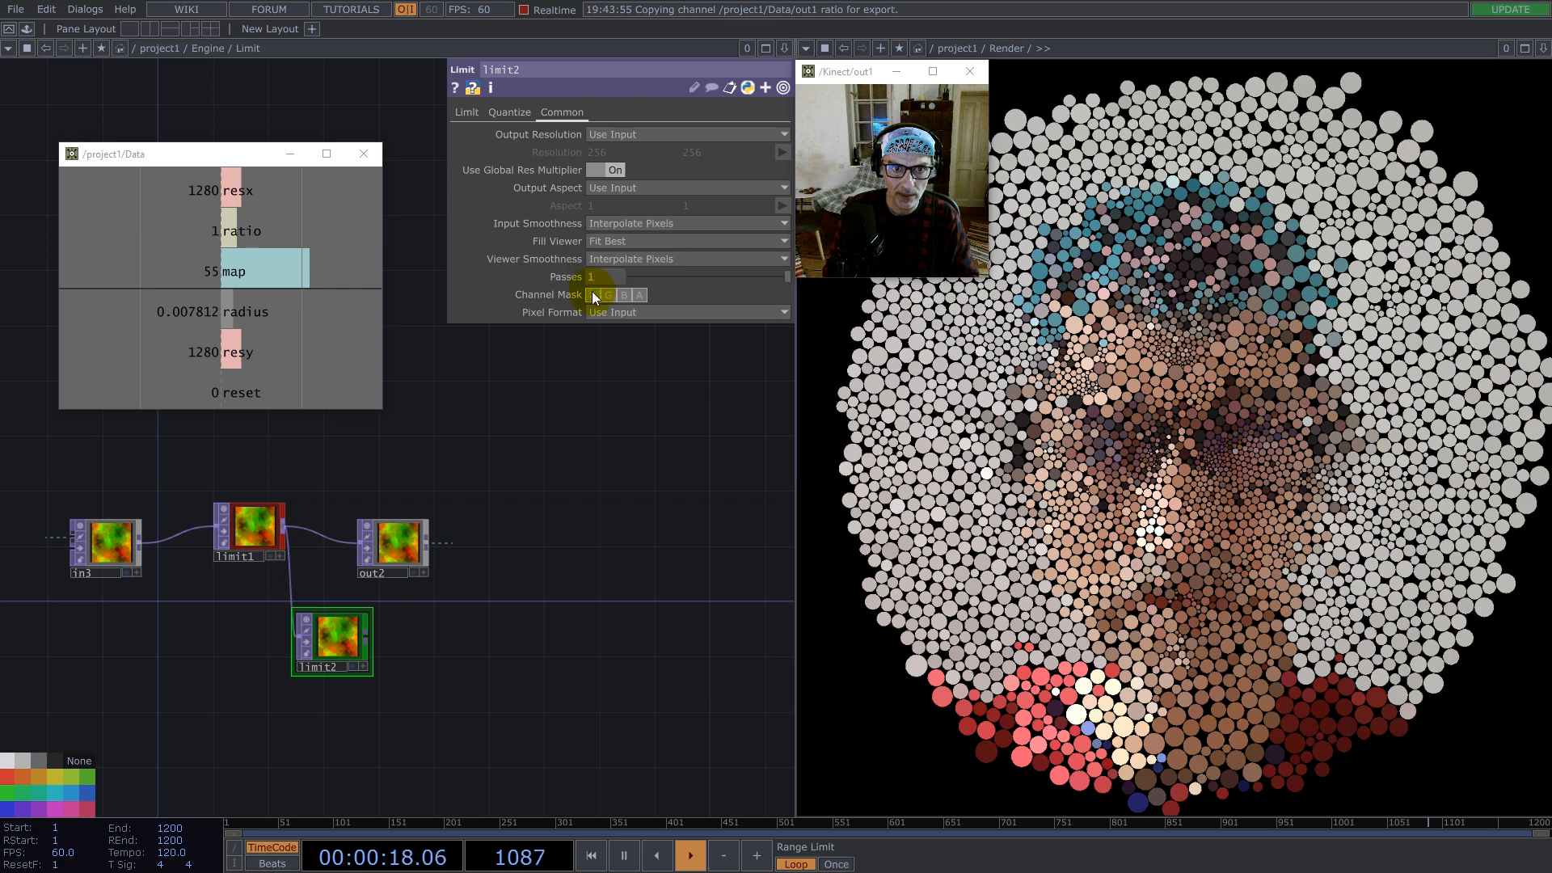
left_click_drag(369, 636, 507, 541)
left_click_drag(327, 650, 338, 551)
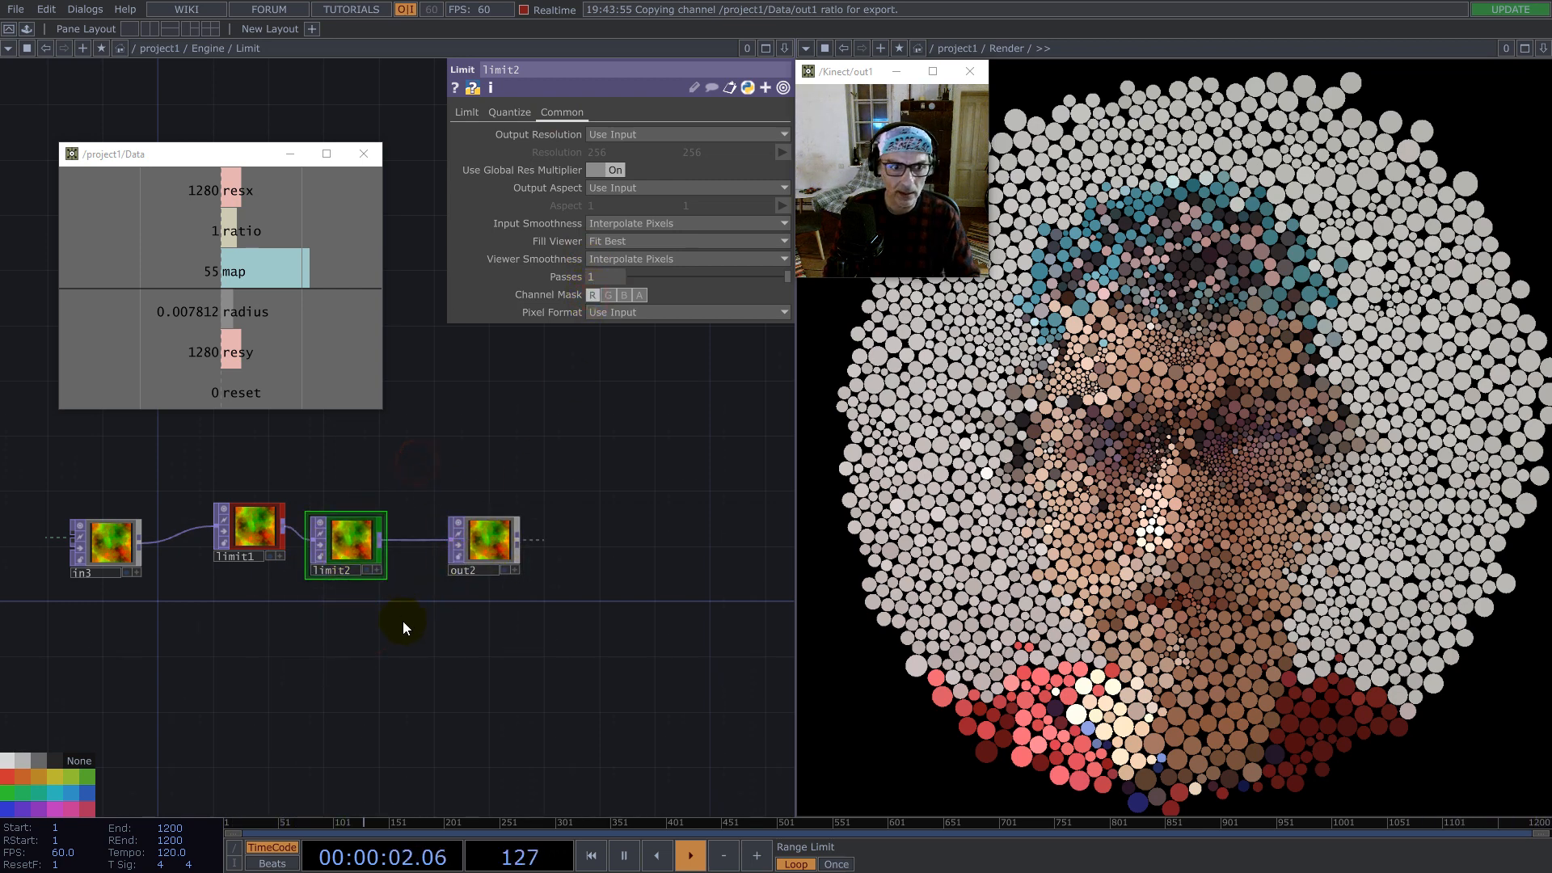
Step: Leave the Limit and Vectors networks and go back up to the project1 network
scroll(404, 624, "down", 5)
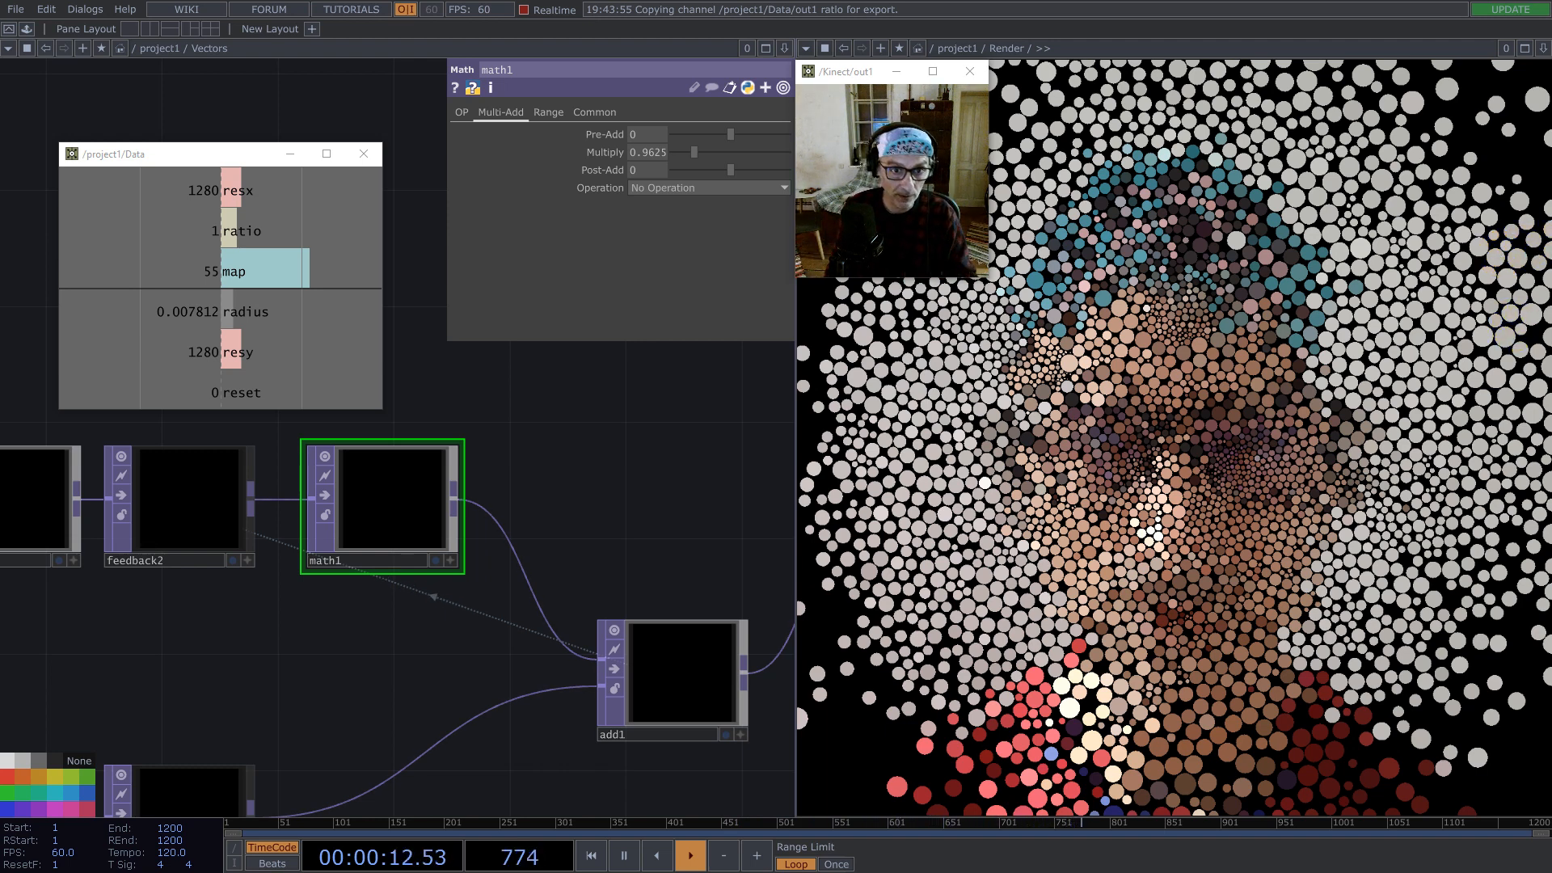
key("1")
scroll(452, 540, "down", 12)
left_click(579, 588)
left_click_drag(579, 588, 502, 632)
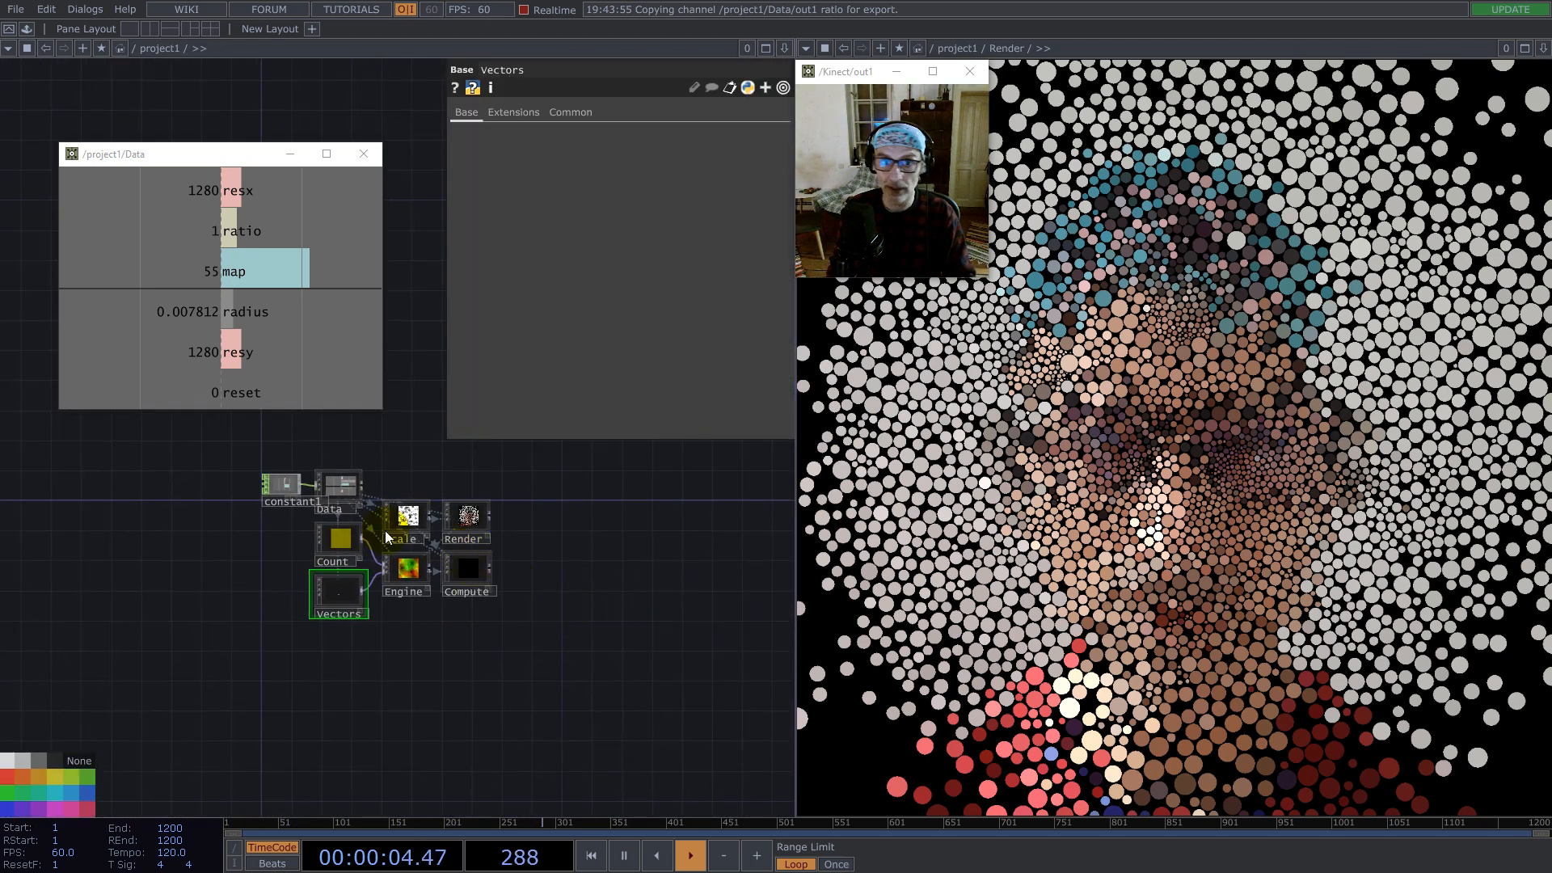
scroll(383, 524, "up", 8)
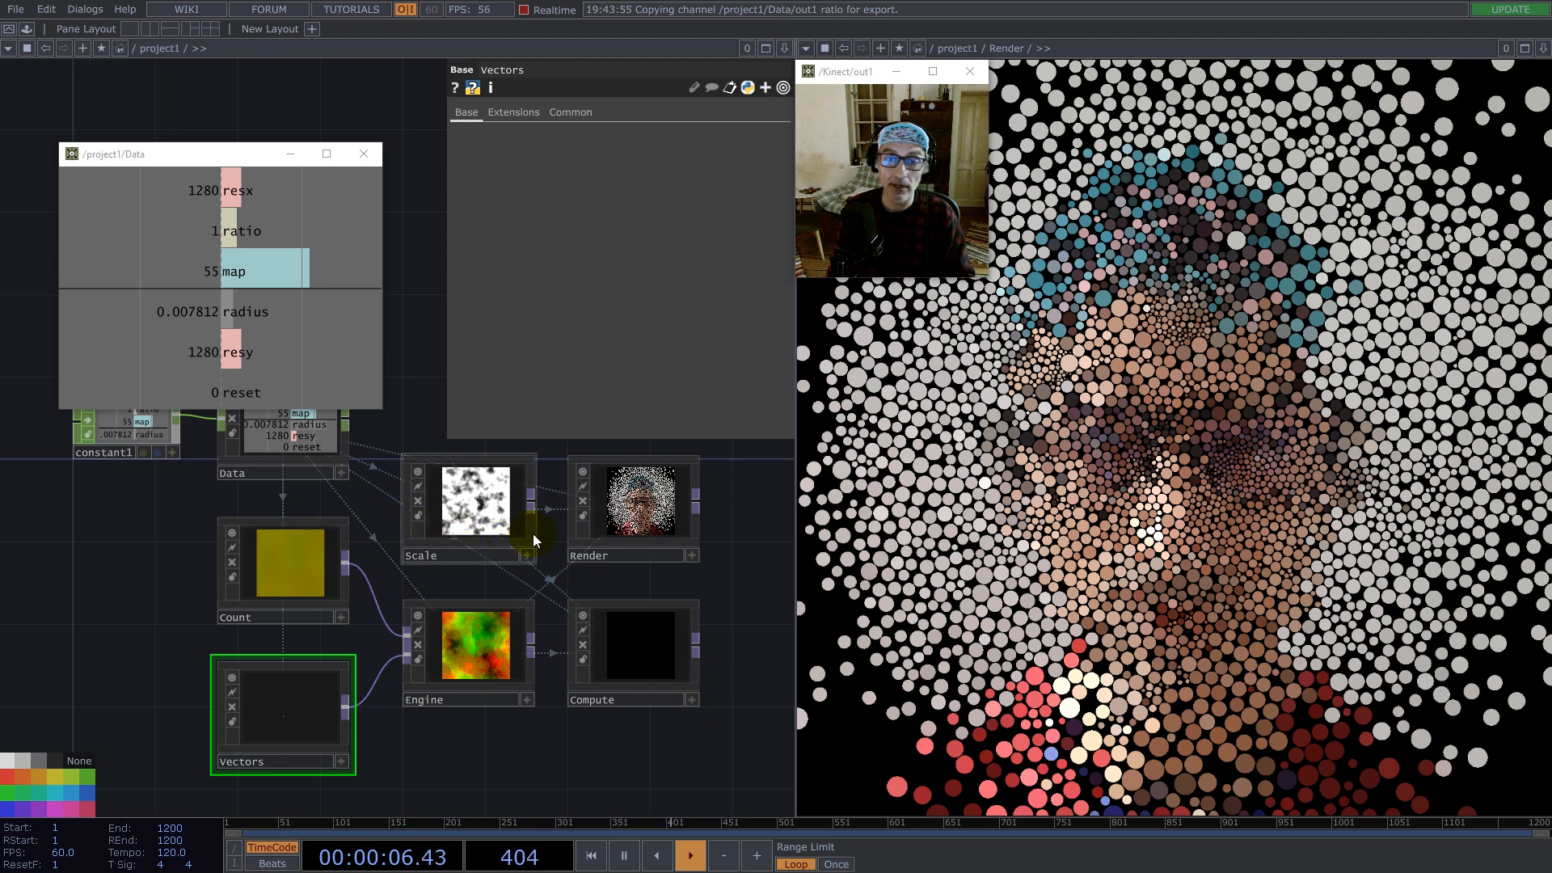